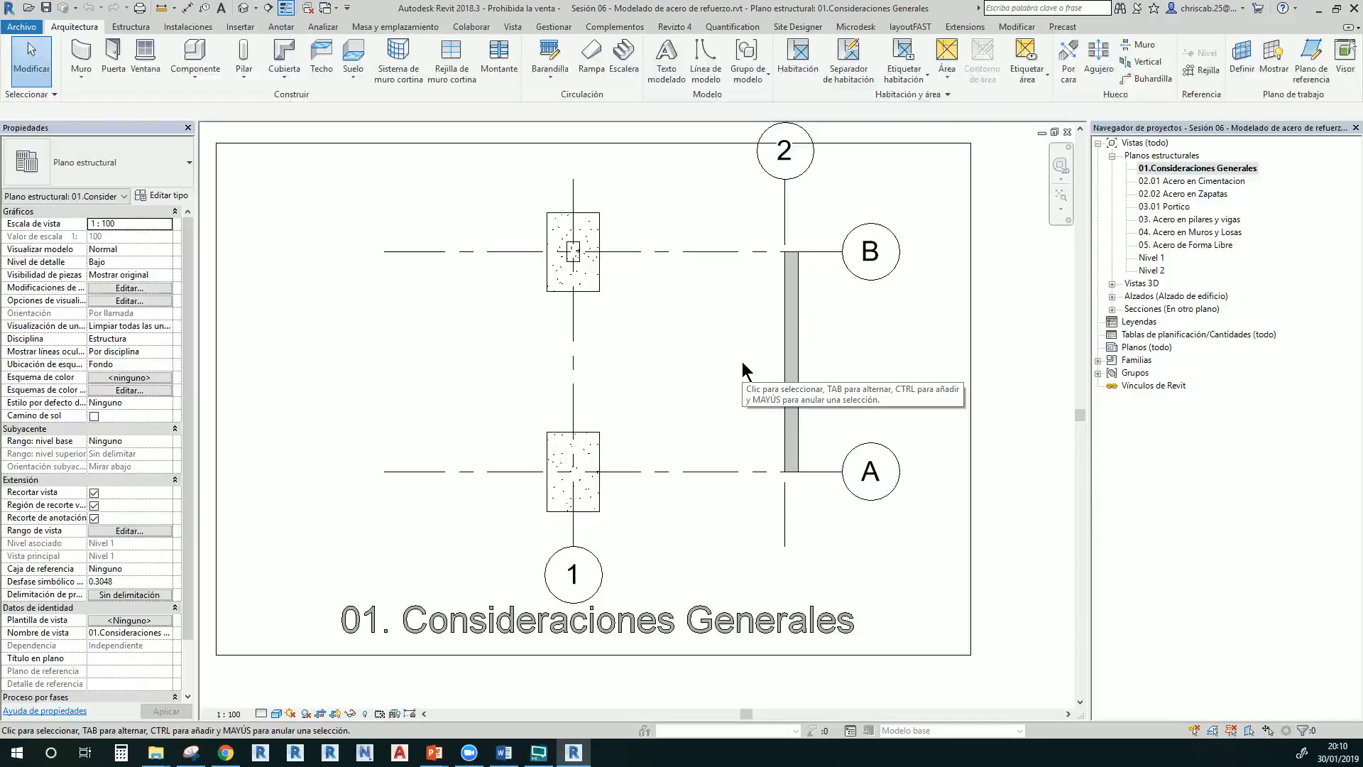
Select and release the footing at A-1, then expand the Refuerzo slide-out on the Estructura tab
{"action": "left_click", "coordinate": [596, 461]}
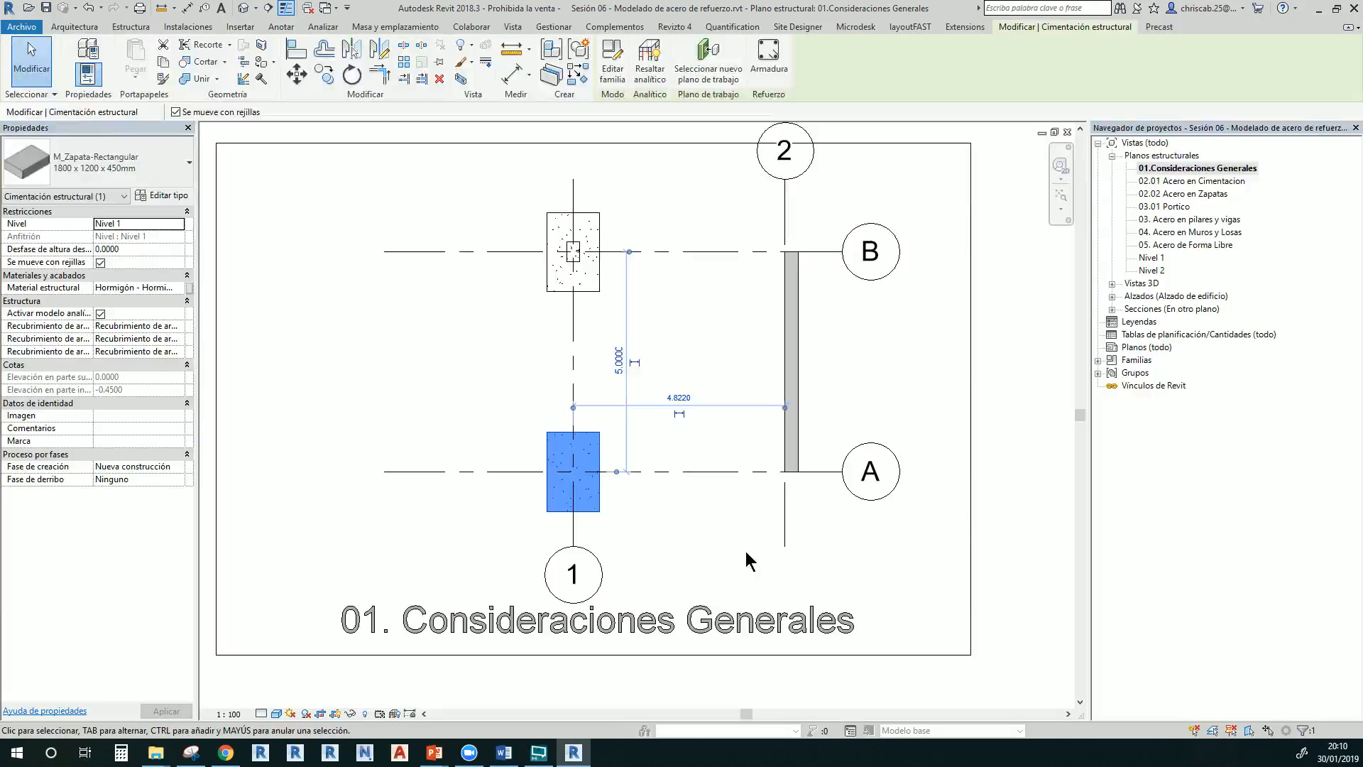
{"action": "key", "text": "Escape"}
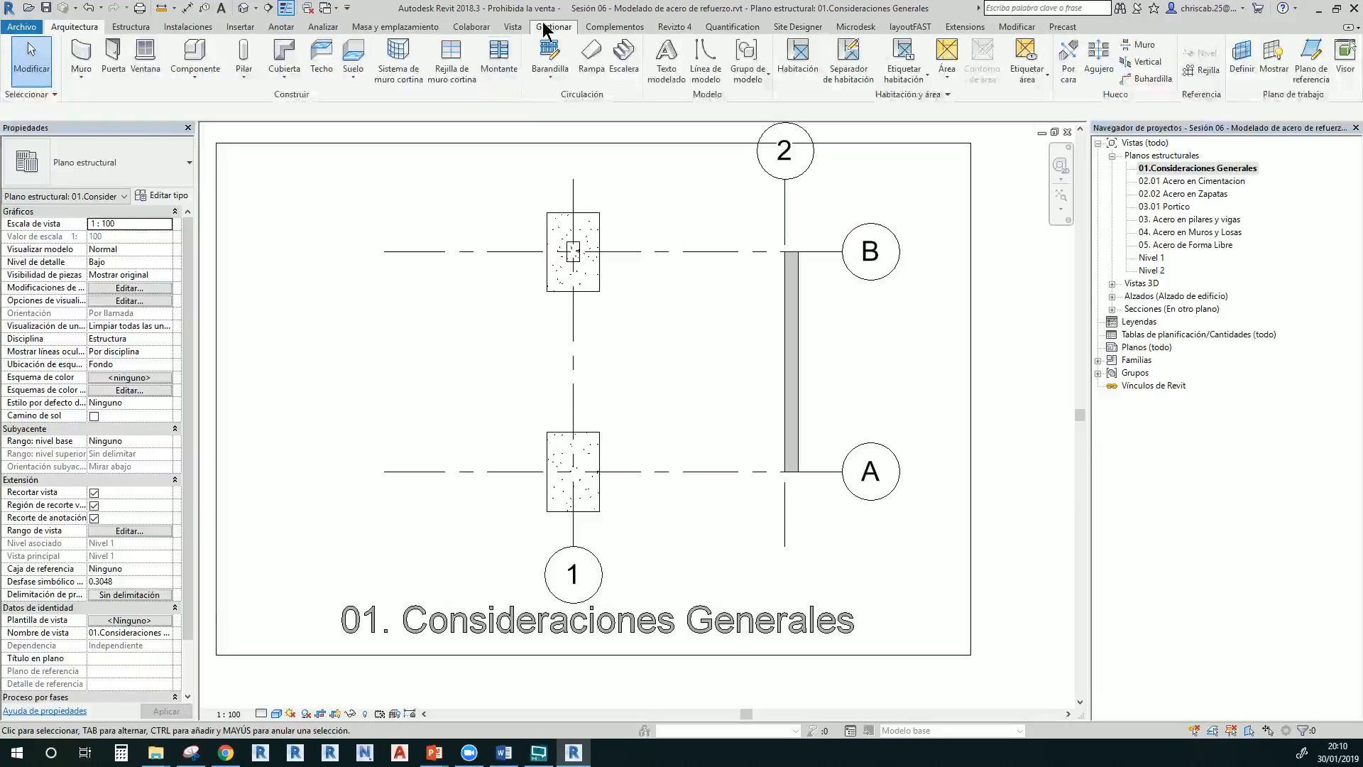
{"action": "left_click", "coordinate": [131, 26]}
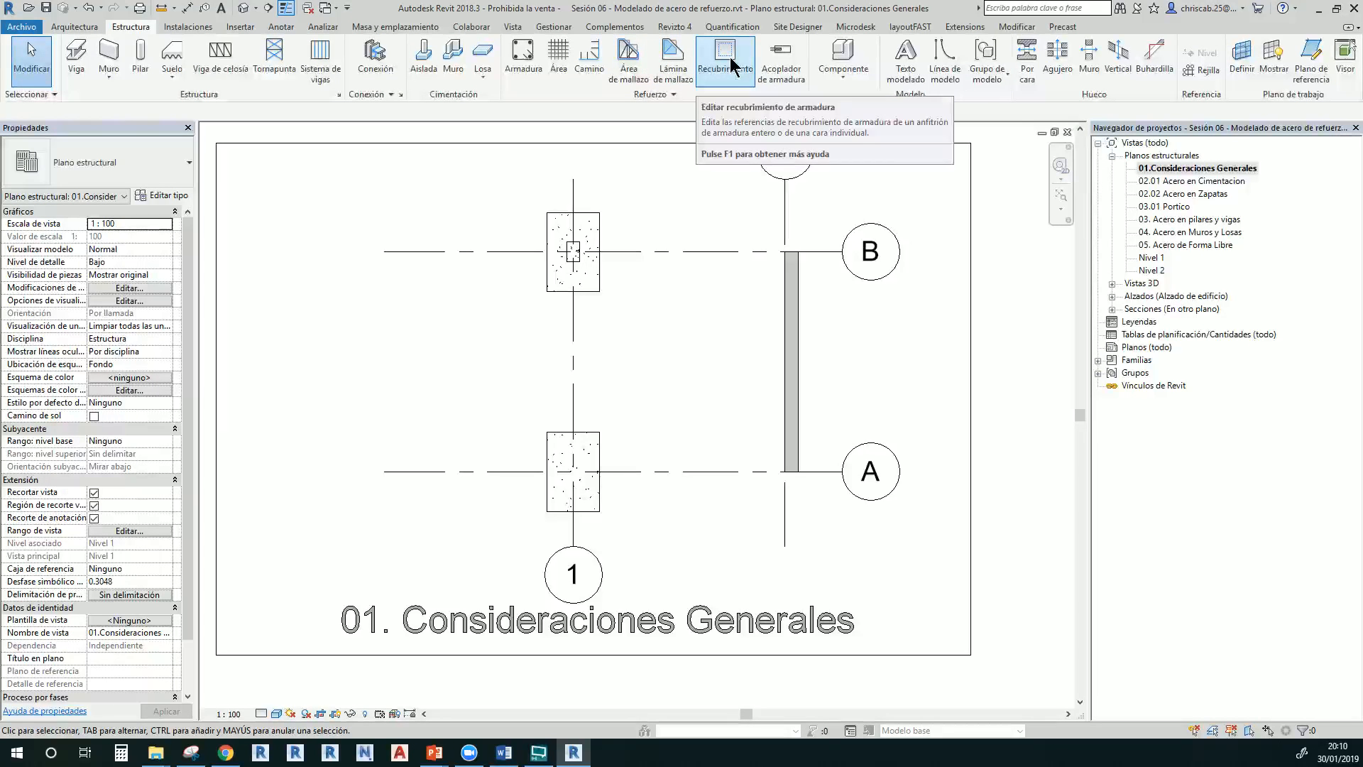
{"action": "left_click", "coordinate": [698, 97]}
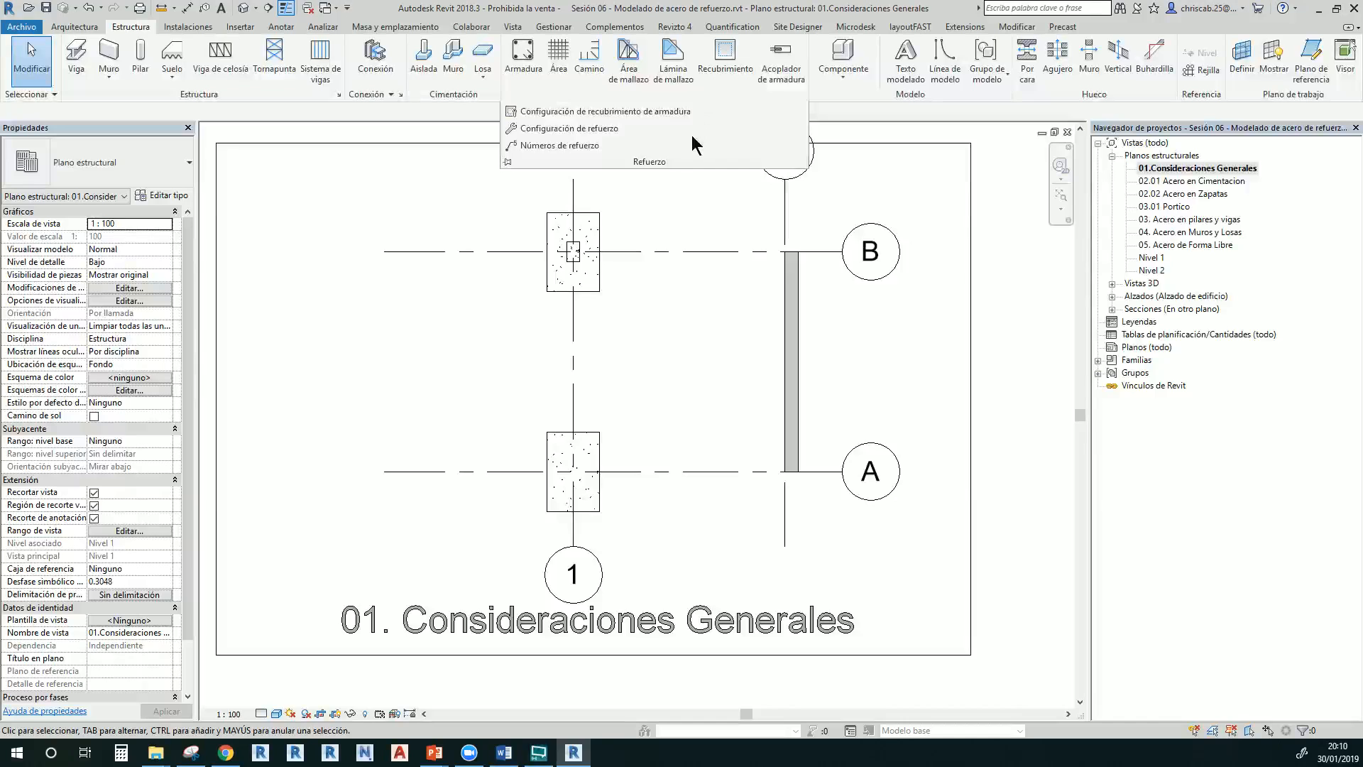
{"action": "left_click", "coordinate": [576, 130]}
{"action": "left_click_drag", "start_coordinate": [587, 251], "coordinate": [472, 197]}
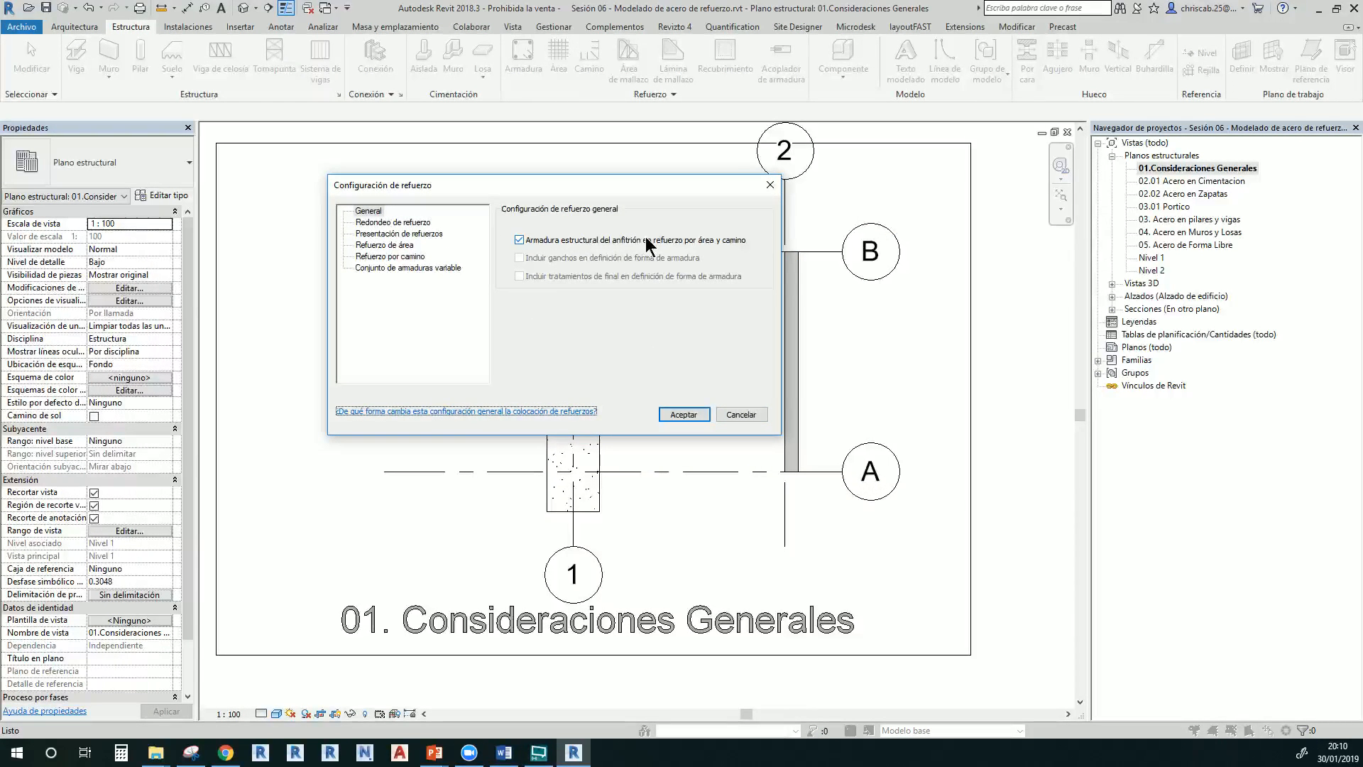
{"action": "left_click", "coordinate": [418, 223]}
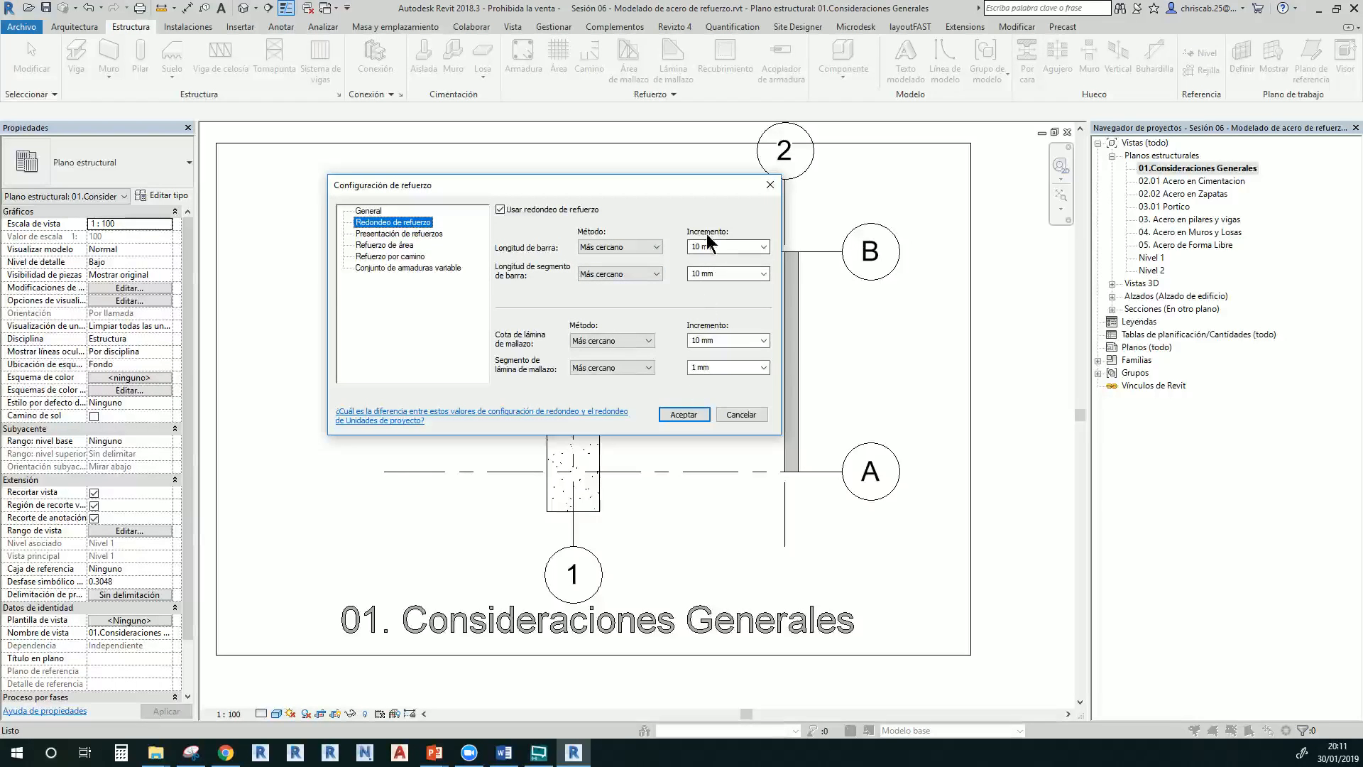
{"action": "left_click", "coordinate": [410, 237]}
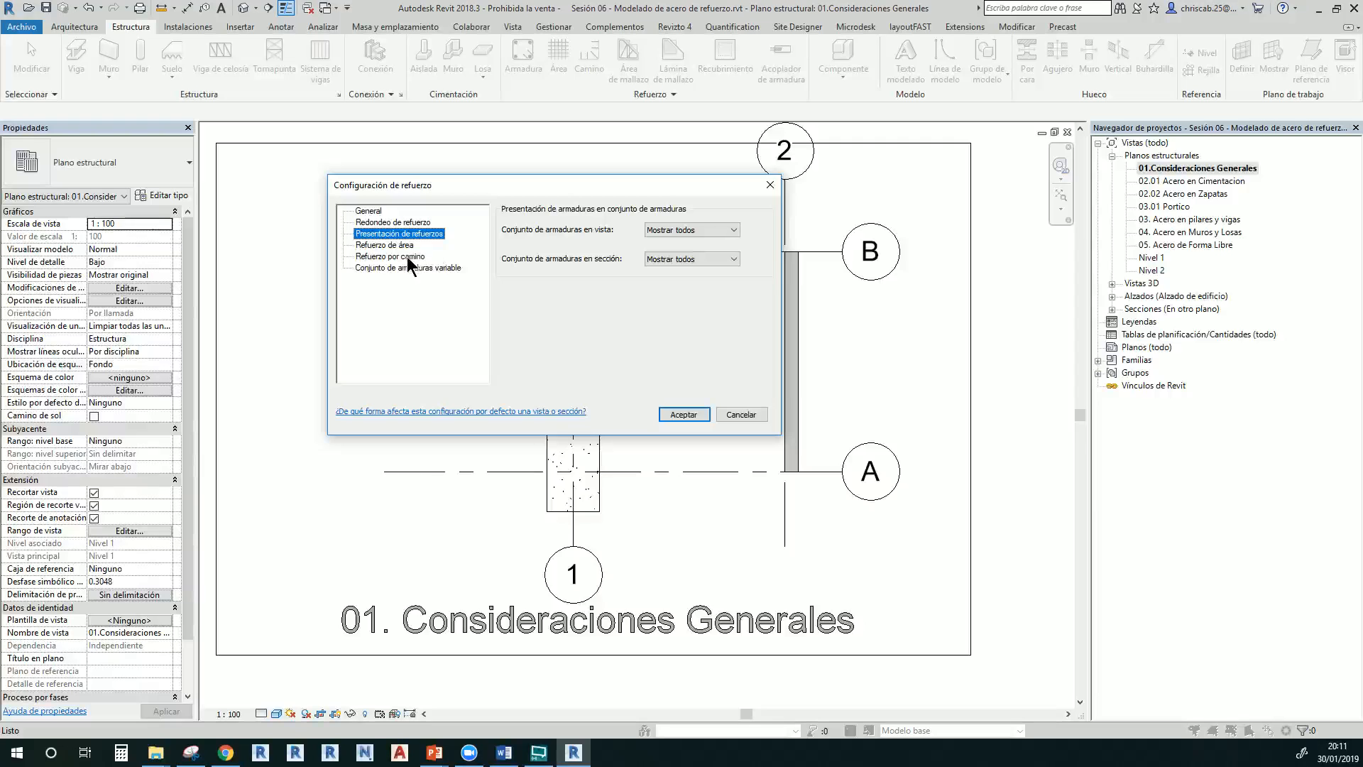
{"action": "left_click", "coordinate": [401, 247]}
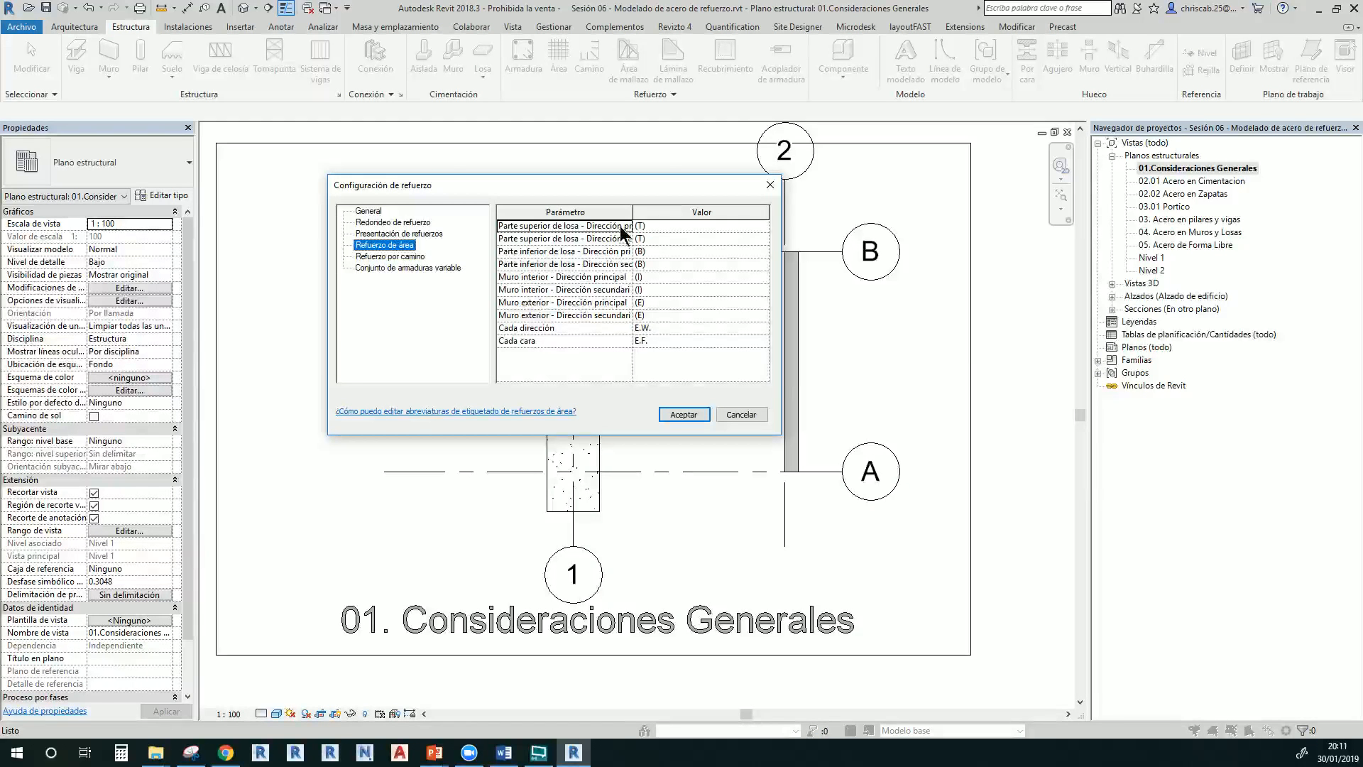
{"action": "left_click_drag", "start_coordinate": [634, 219], "coordinate": [677, 220]}
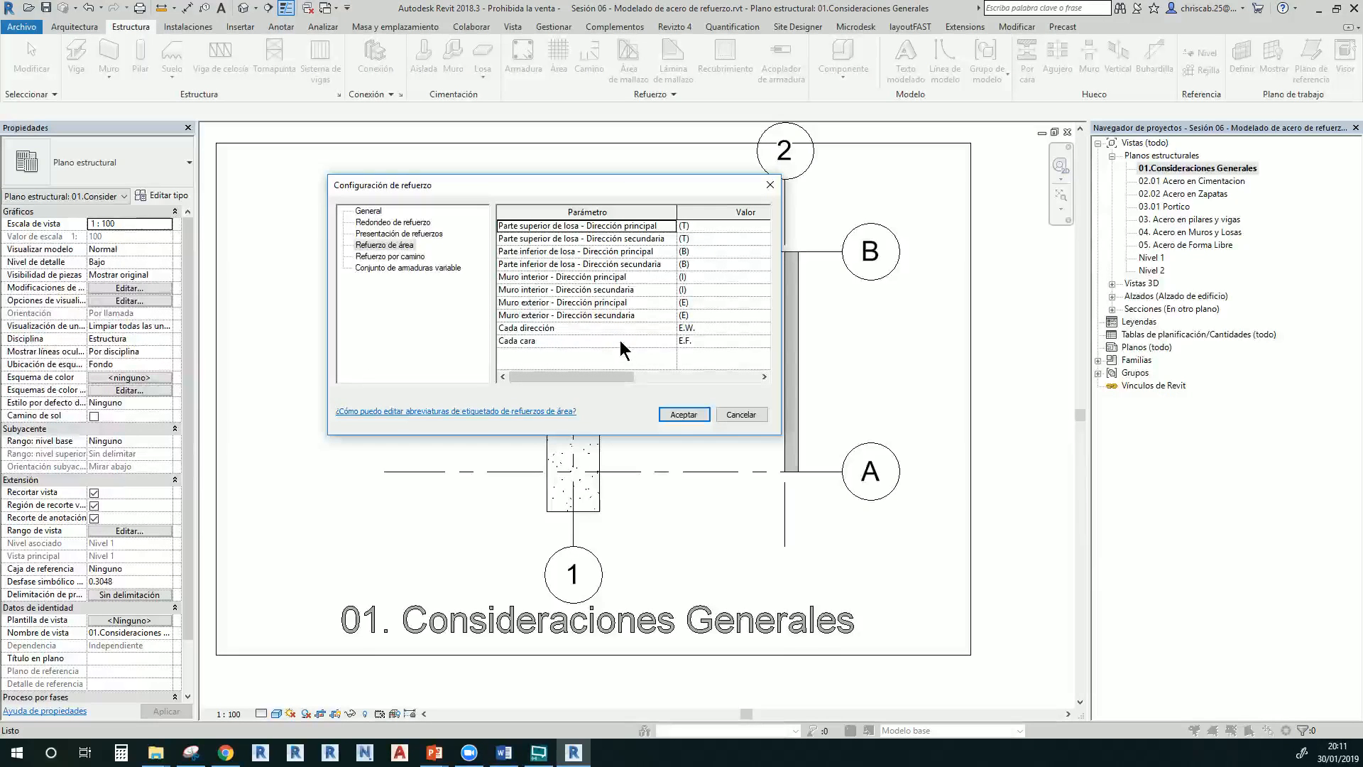
{"action": "left_click", "coordinate": [411, 259]}
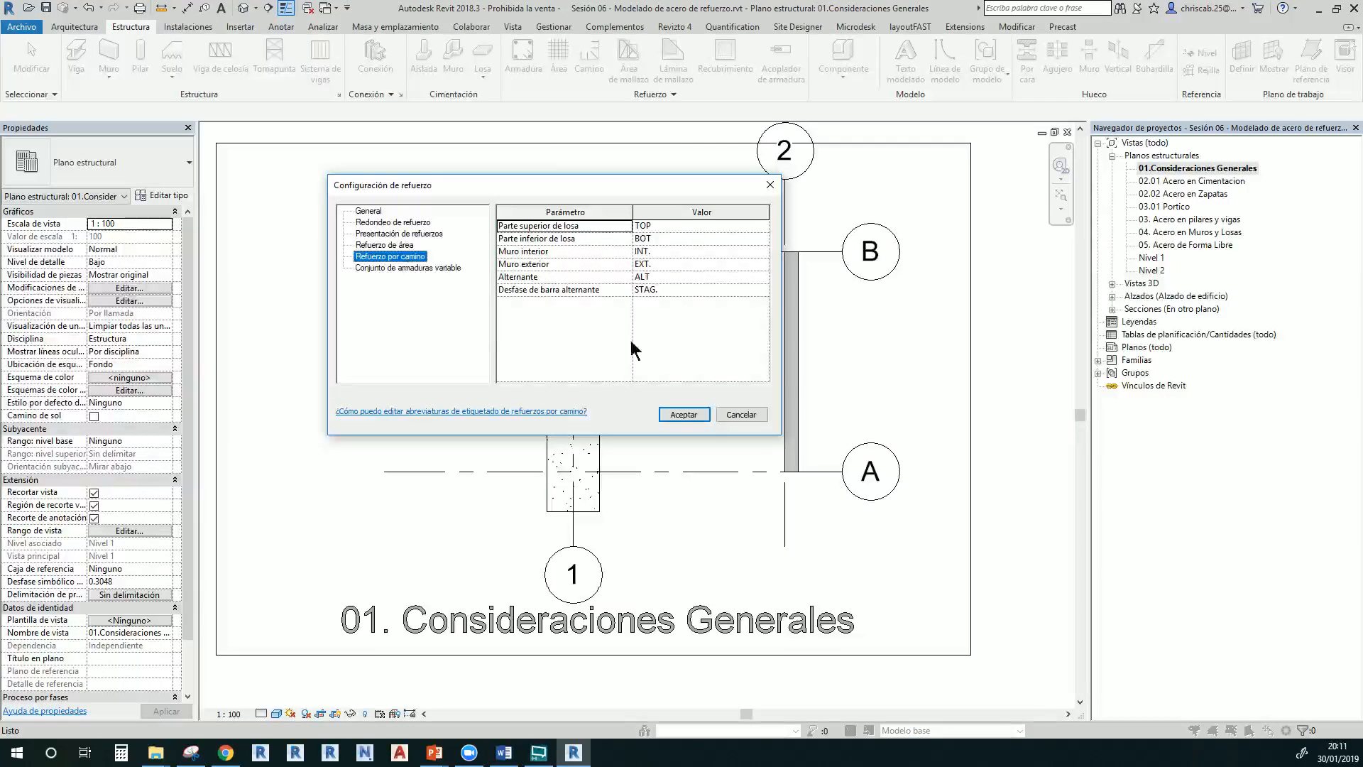
{"action": "left_click", "coordinate": [401, 246]}
{"action": "left_click", "coordinate": [409, 269]}
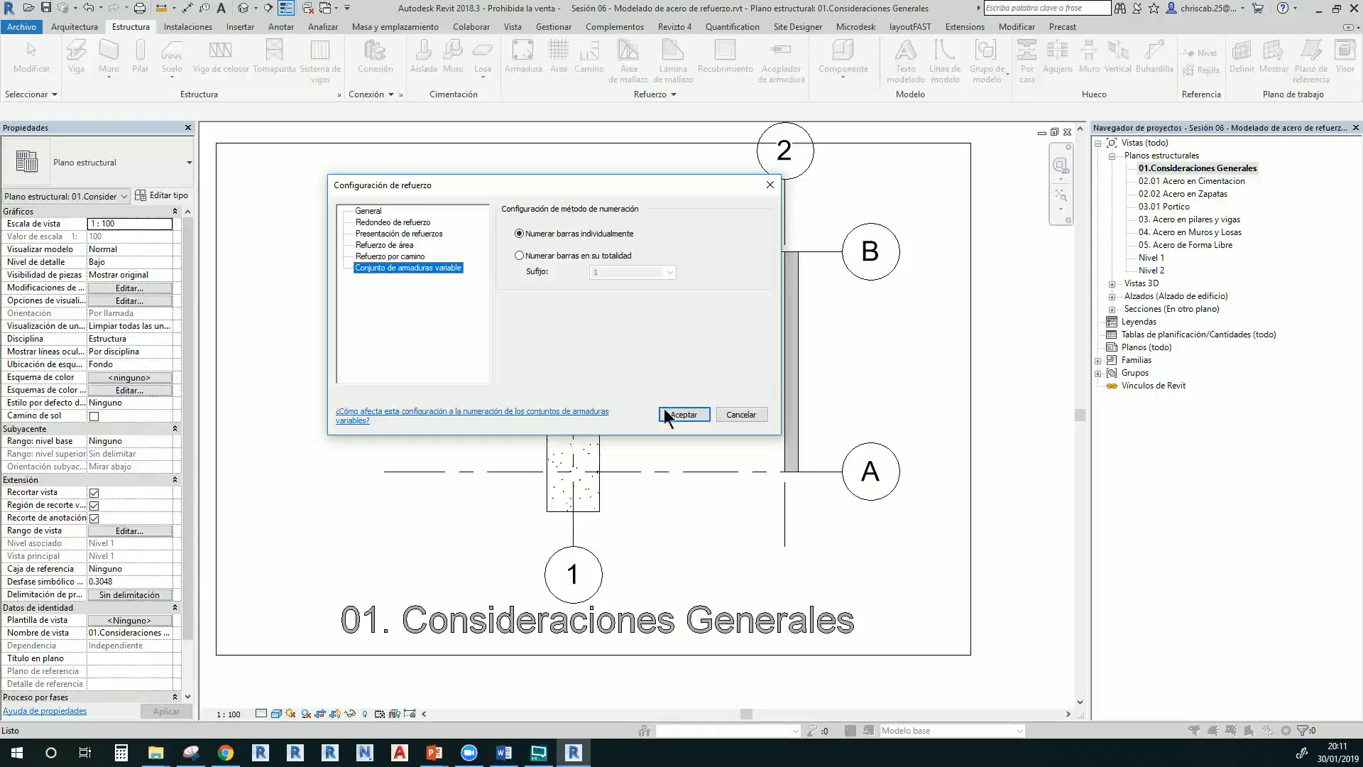
{"action": "left_click", "coordinate": [683, 414]}
{"action": "left_click", "coordinate": [672, 95]}
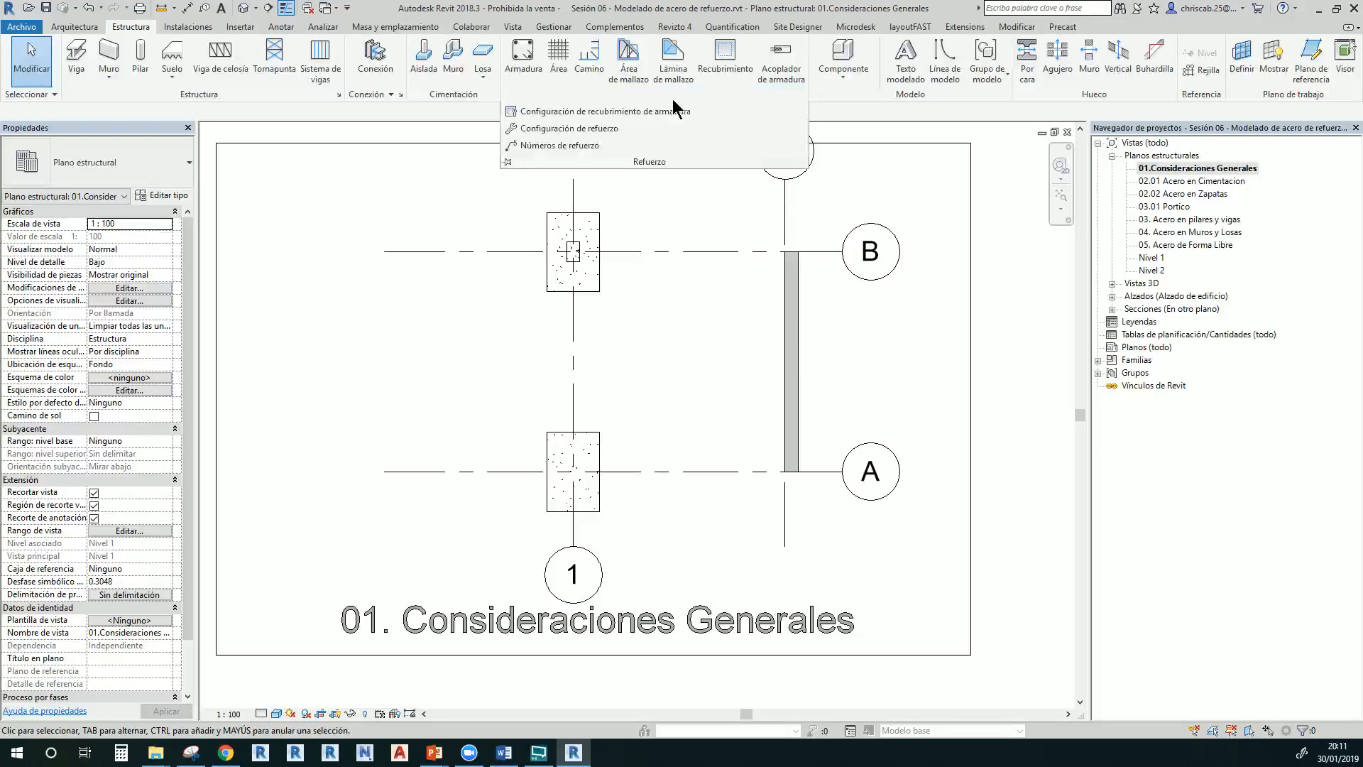
{"action": "left_click", "coordinate": [623, 112]}
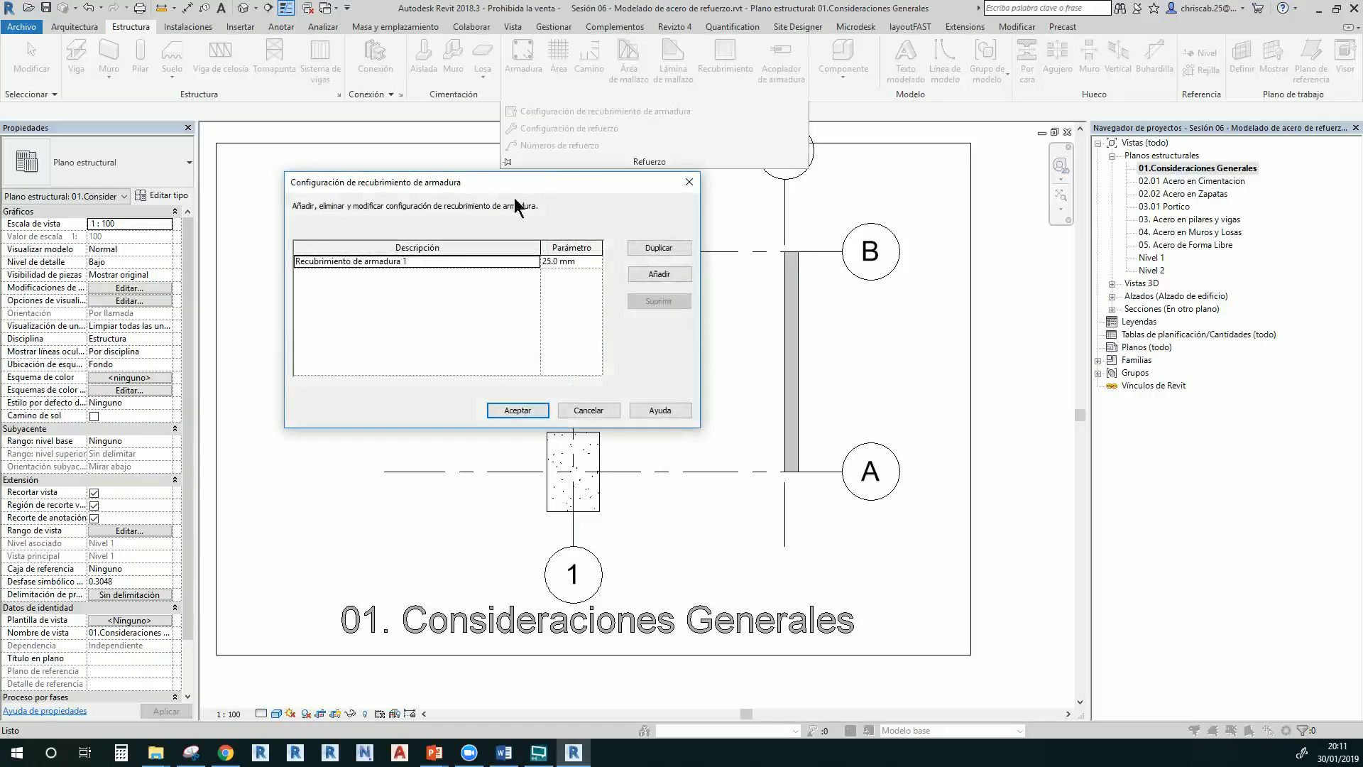
{"action": "left_click_drag", "start_coordinate": [480, 184], "coordinate": [480, 208]}
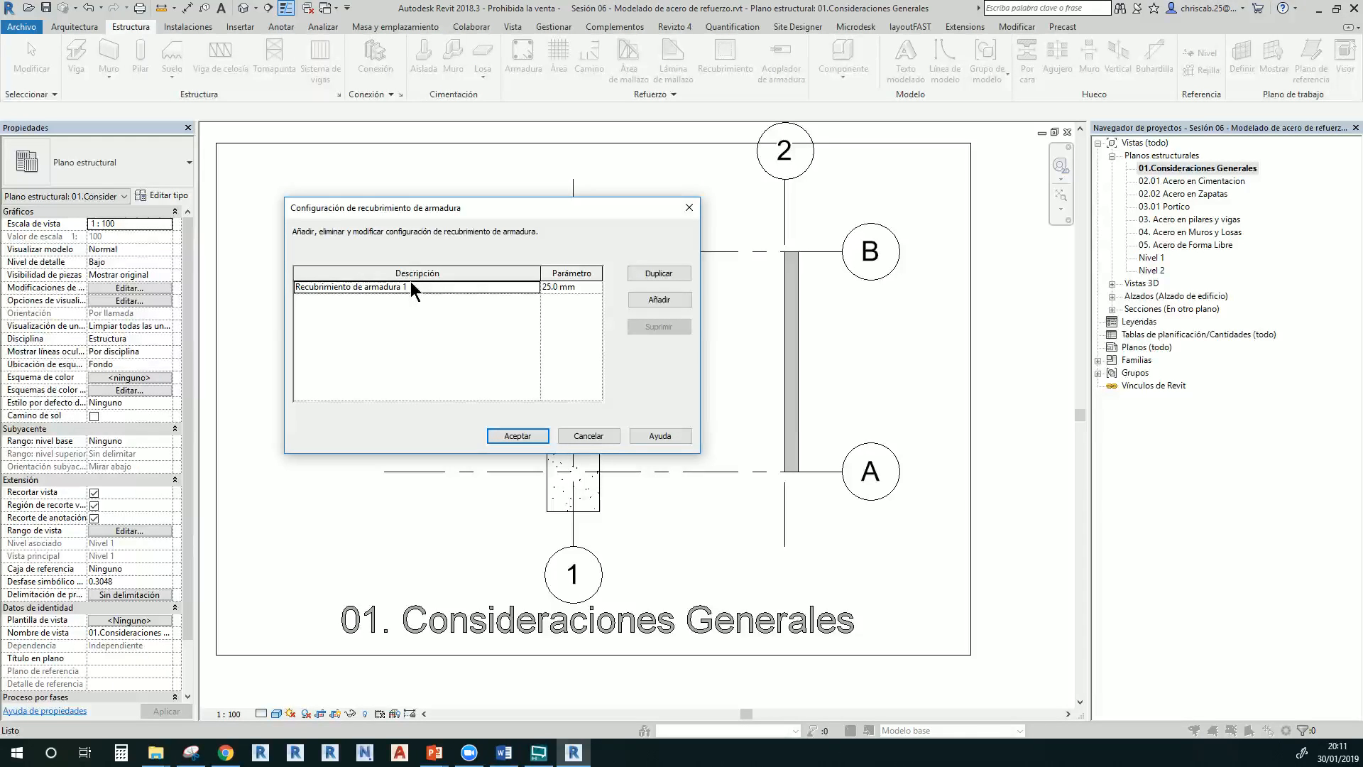
{"action": "left_click", "coordinate": [529, 434]}
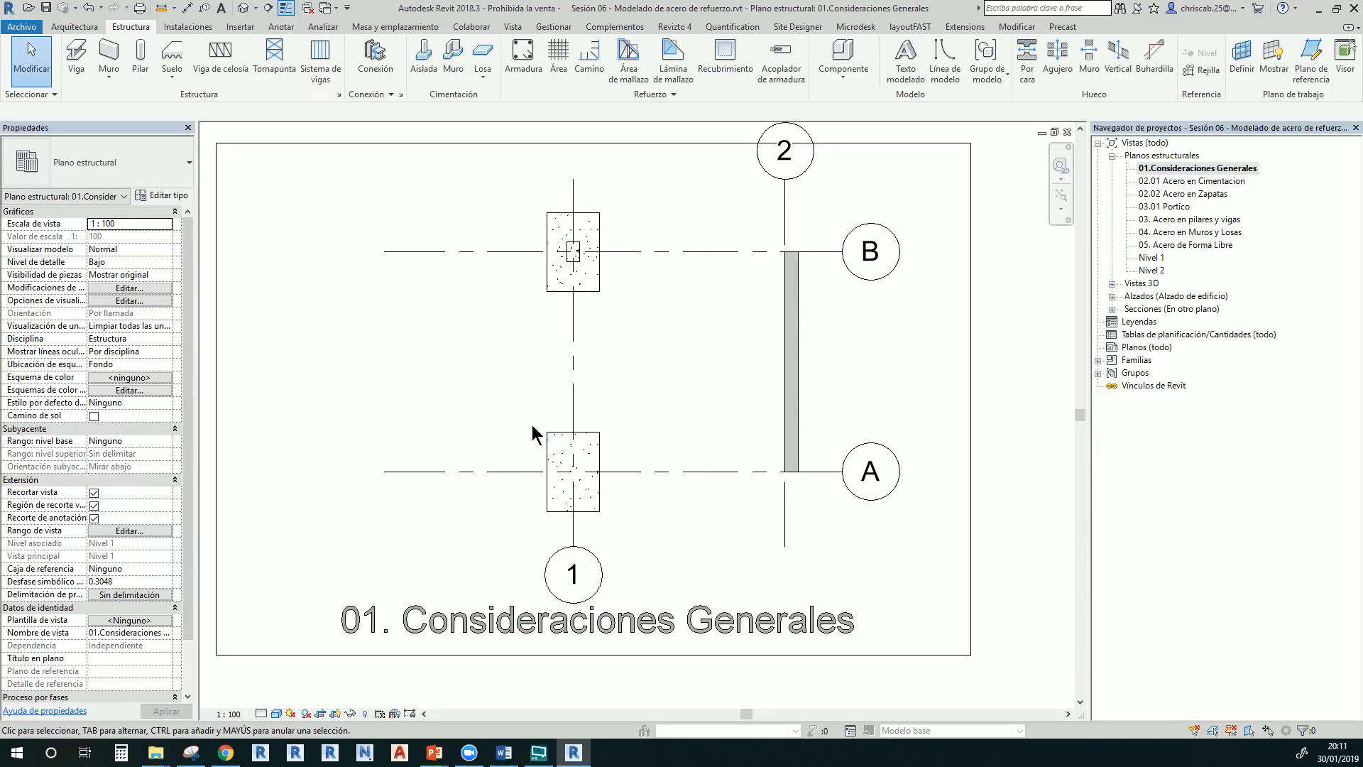
Draw a section along grid A from left to right of the A-1 footing
{"action": "left_click", "coordinate": [588, 450]}
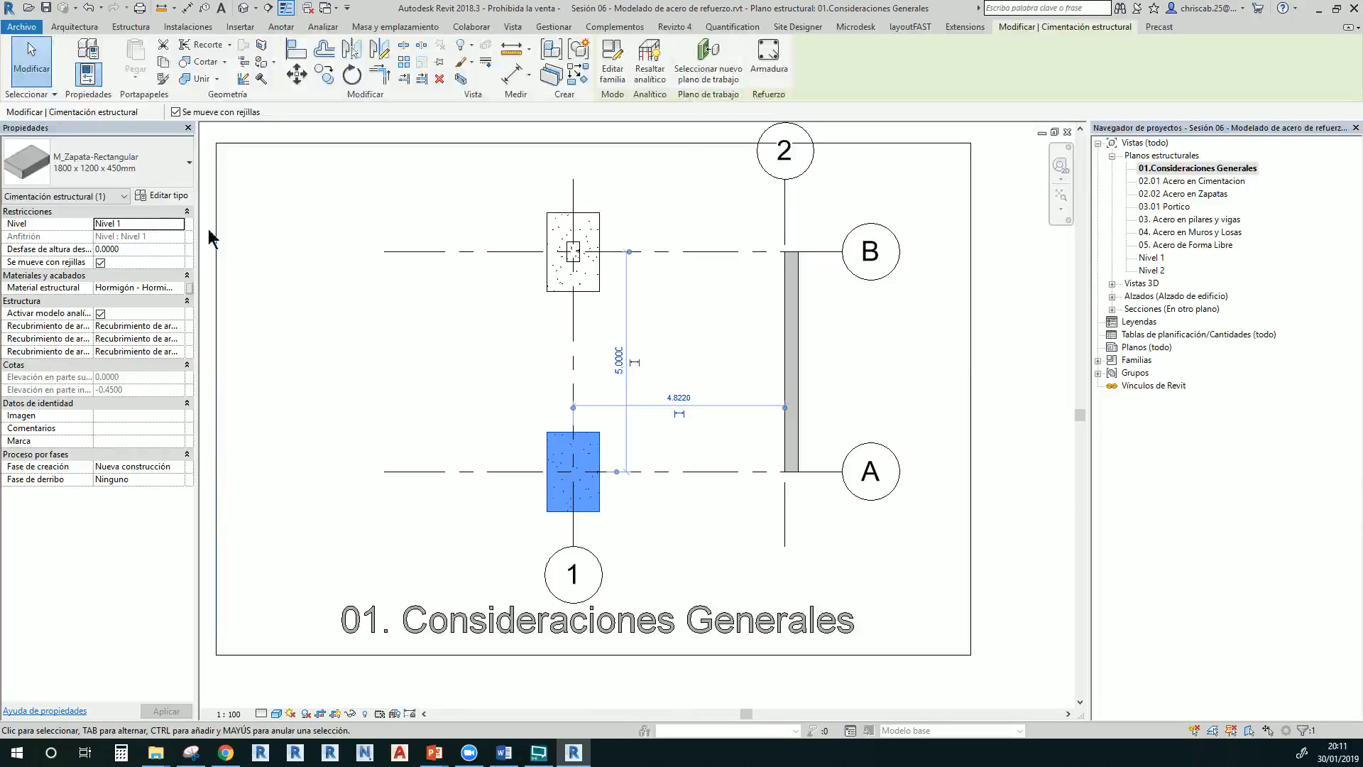
{"action": "left_click", "coordinate": [688, 369]}
{"action": "left_click", "coordinate": [268, 8]}
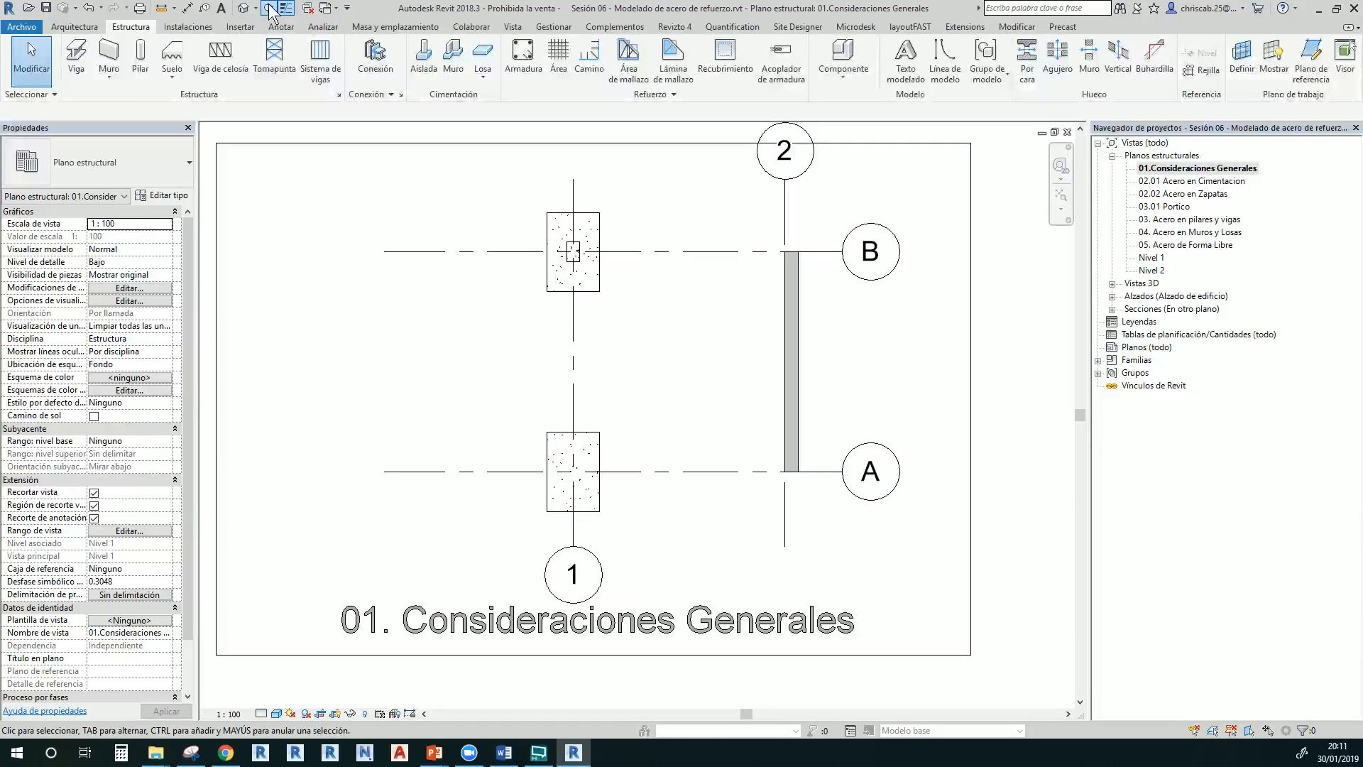
{"action": "left_click", "coordinate": [495, 470]}
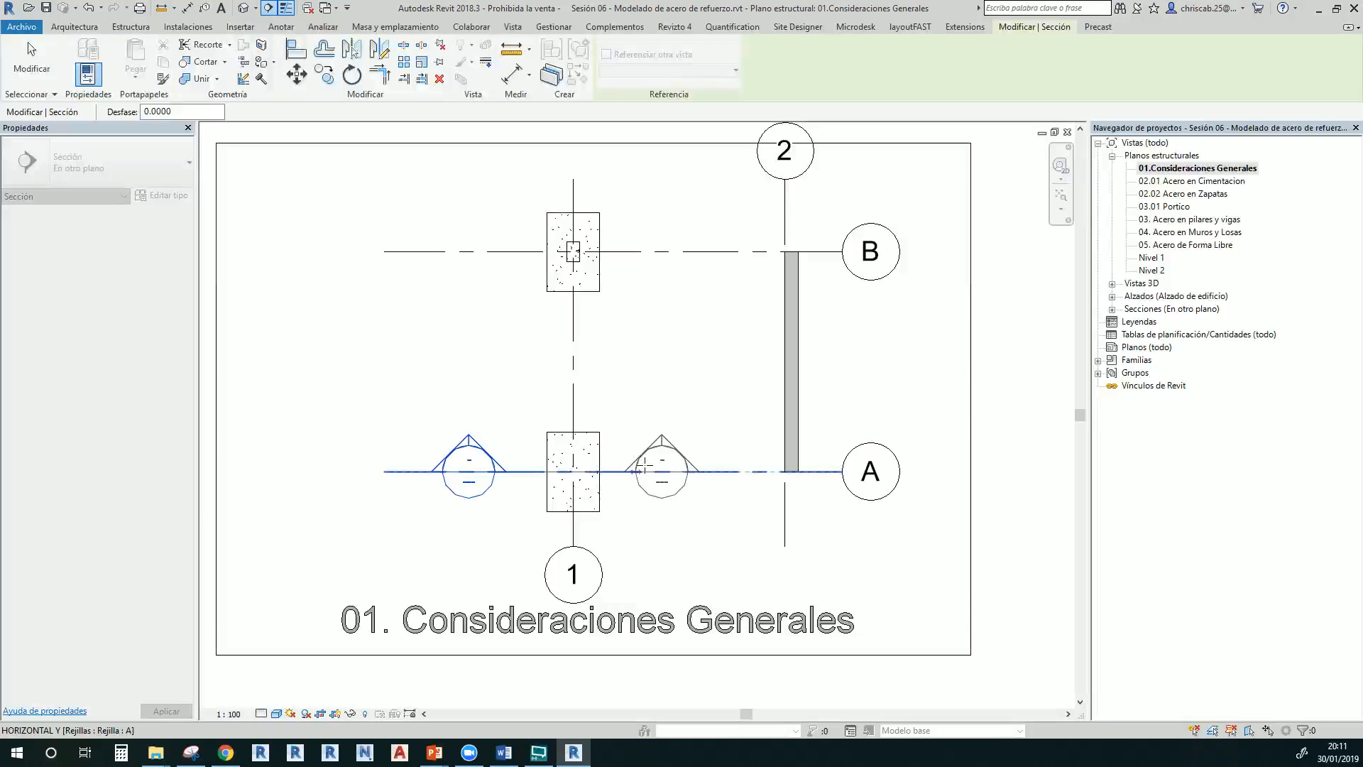
{"action": "left_click", "coordinate": [672, 471]}
{"action": "key", "text": "Escape"}
{"action": "key", "text": "Escape"}
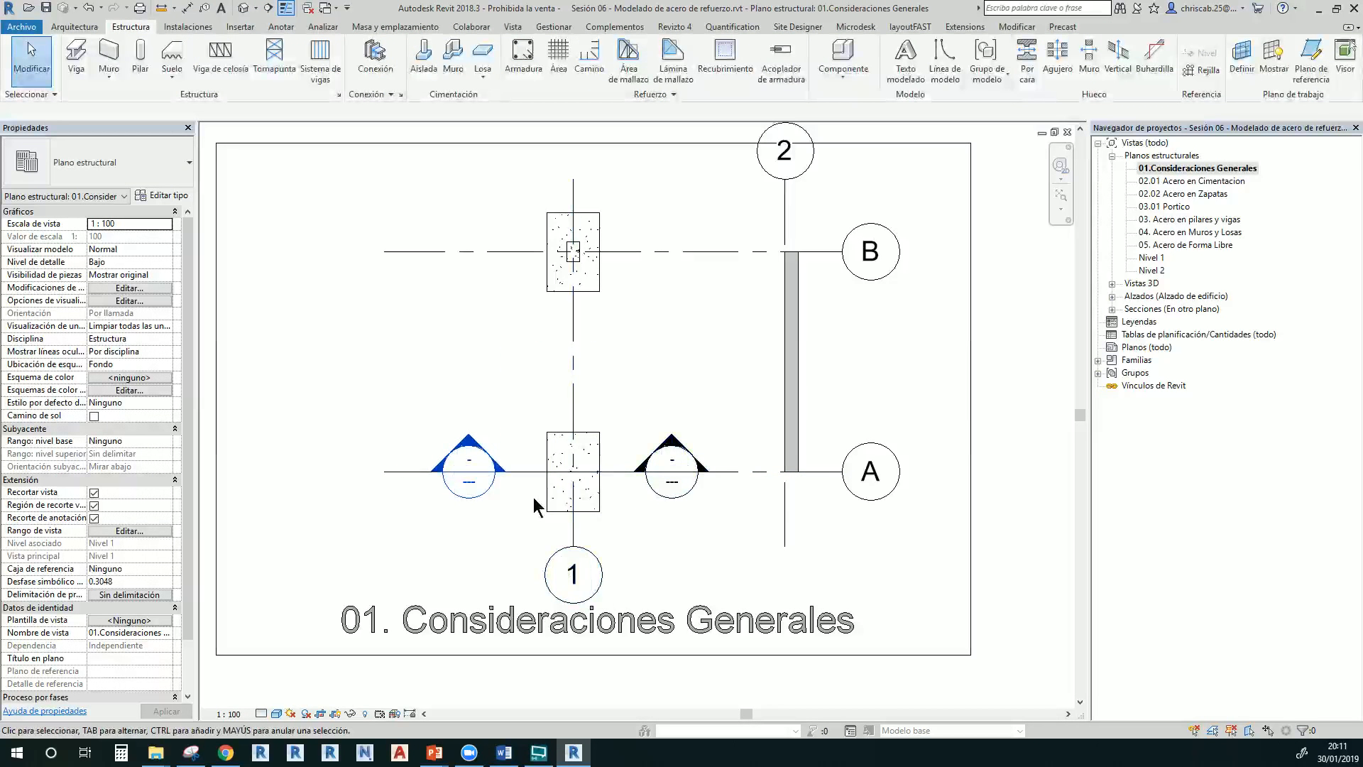
{"action": "left_click", "coordinate": [575, 462]}
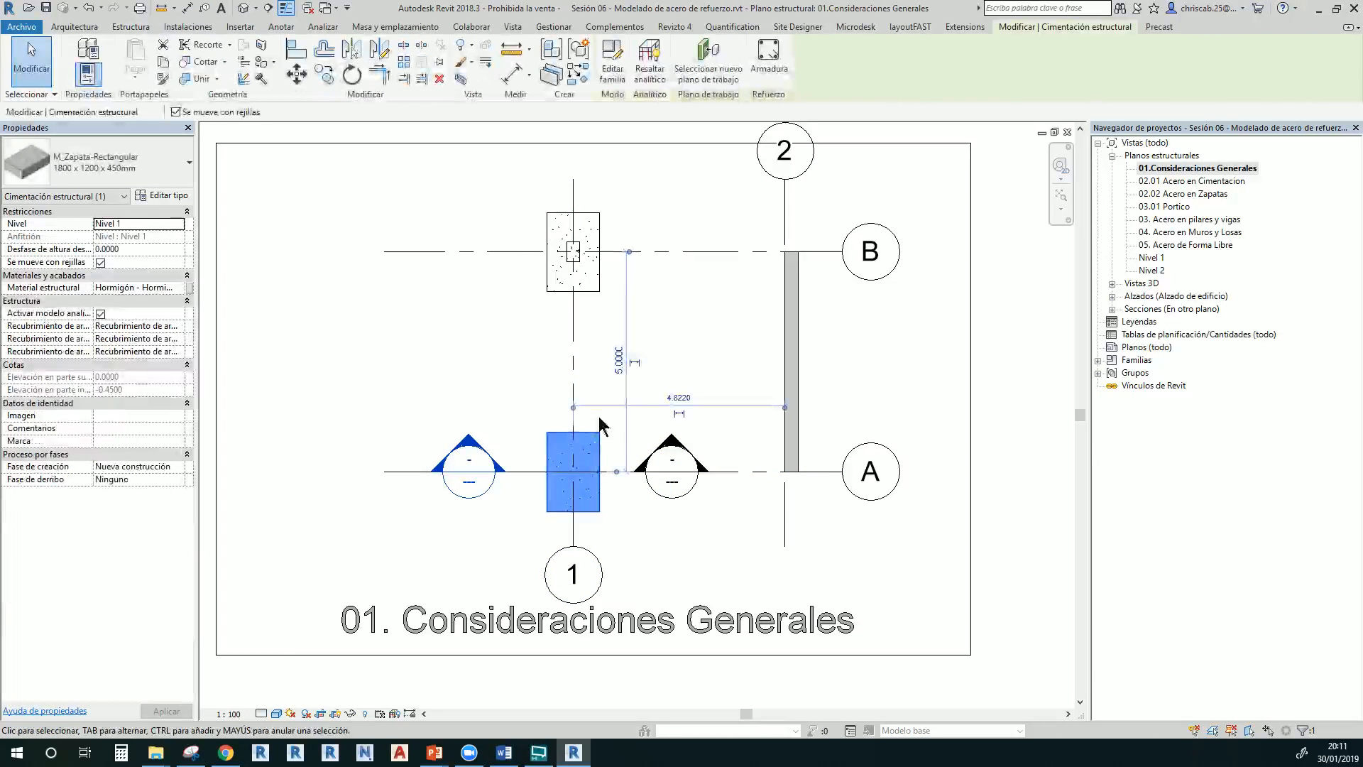
{"action": "left_click", "coordinate": [510, 507]}
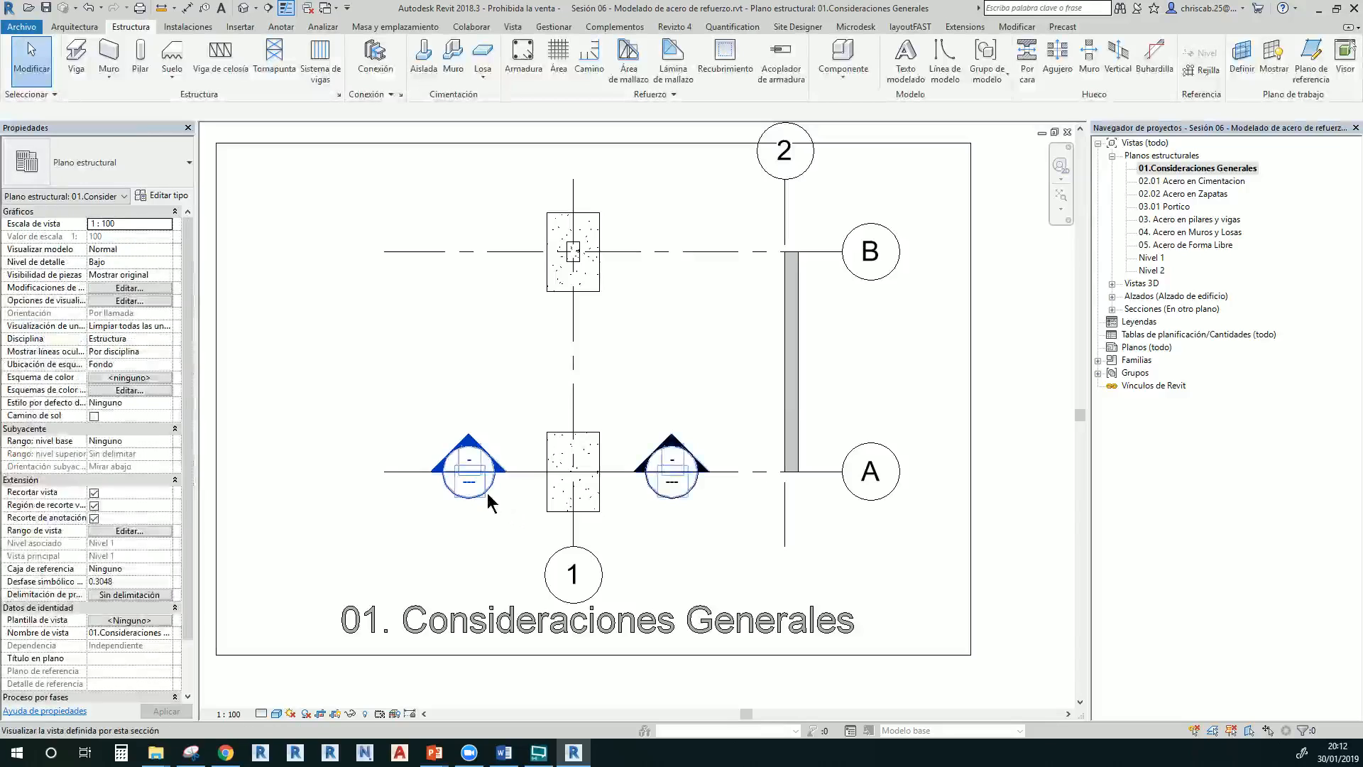
Open the Sección 1 view, zoom in, and select the footing
{"action": "double_click", "coordinate": [487, 492]}
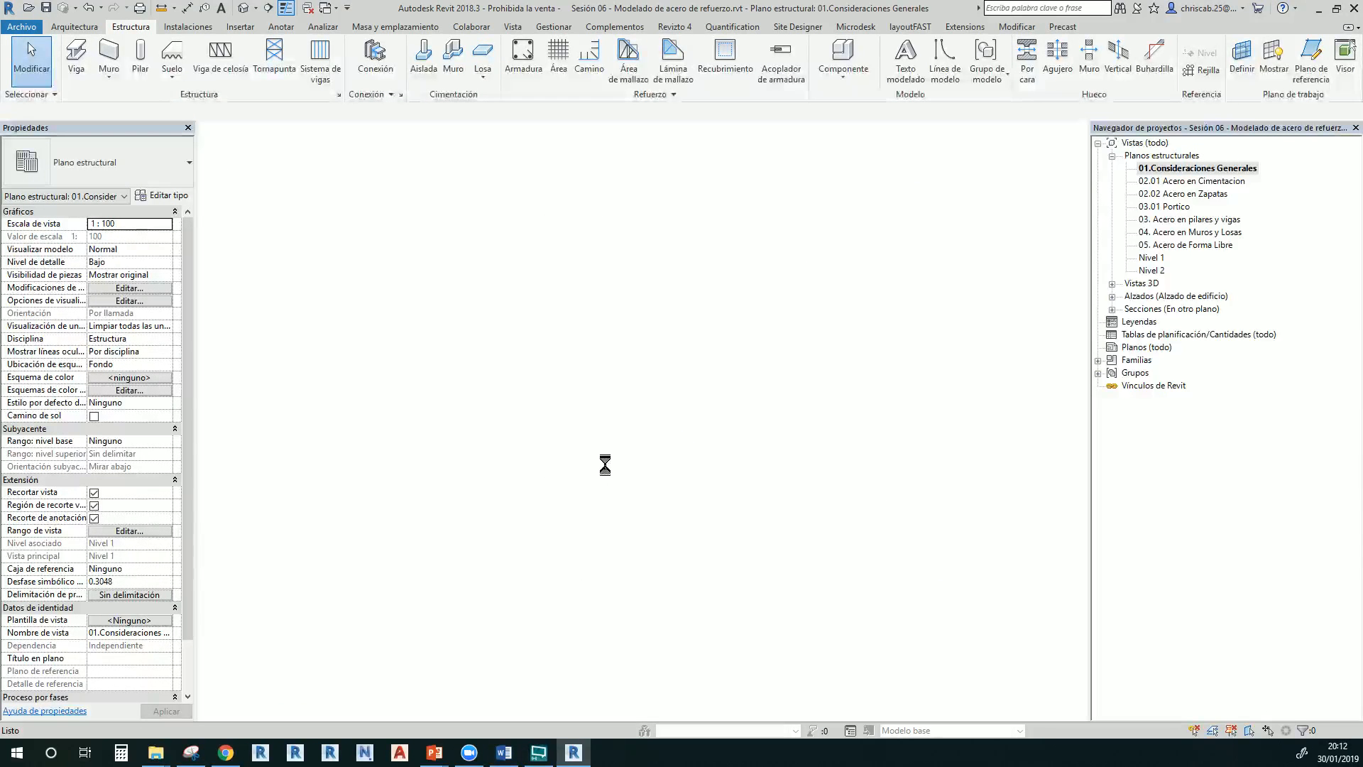
{"action": "scroll", "coordinate": [651, 510], "scroll_direction": "up", "scroll_amount": 5}
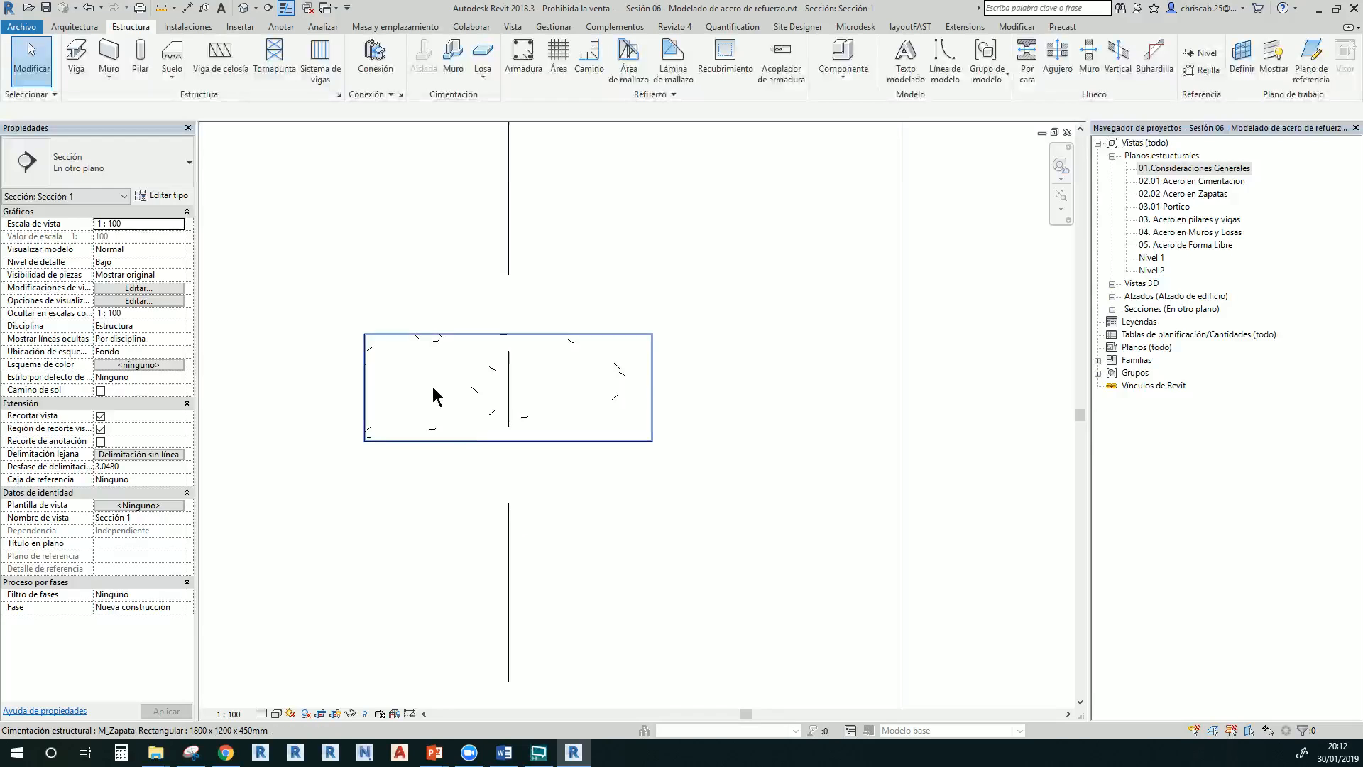
{"action": "left_click", "coordinate": [423, 356]}
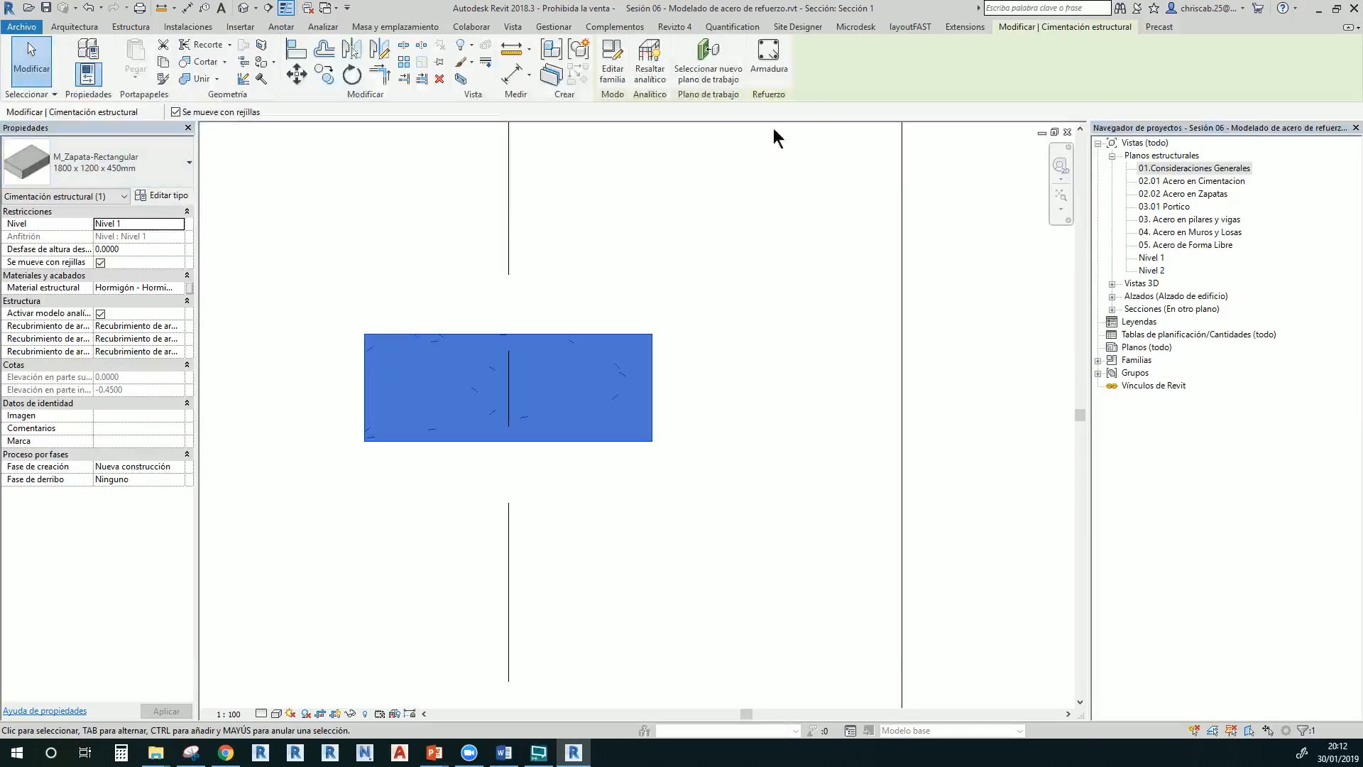
Try a sketched rebar hosted in the footing, end the sketch, and reselect the rectangular footing
{"action": "left_click", "coordinate": [786, 78]}
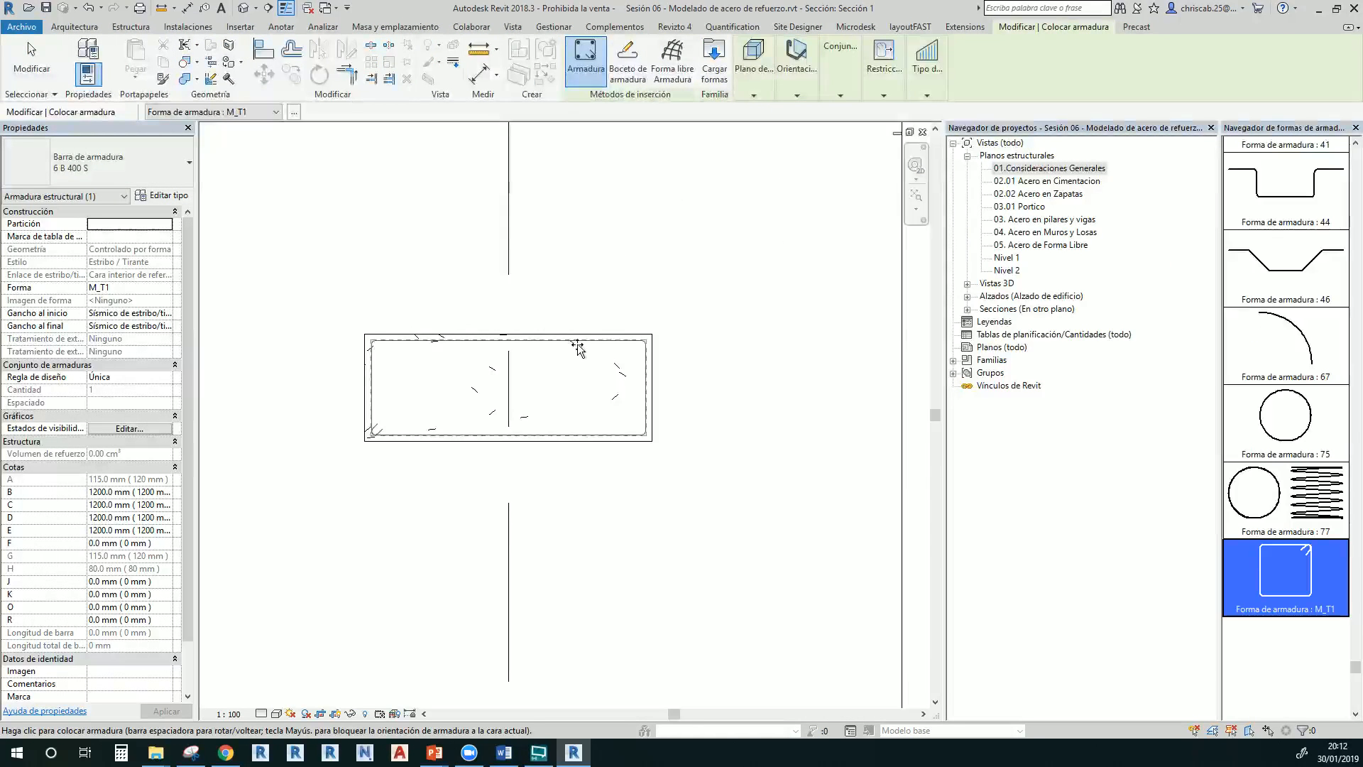
{"action": "left_click", "coordinate": [630, 74]}
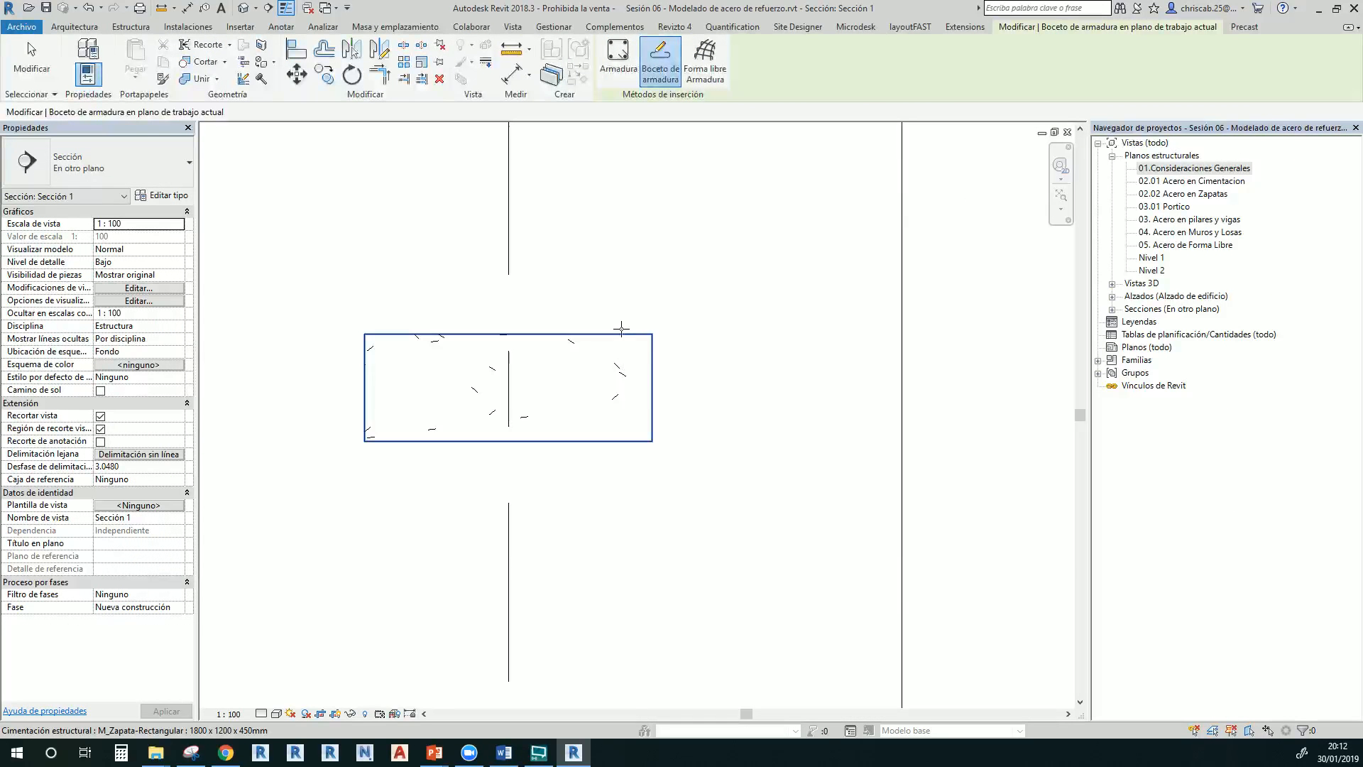
{"action": "left_click", "coordinate": [622, 336]}
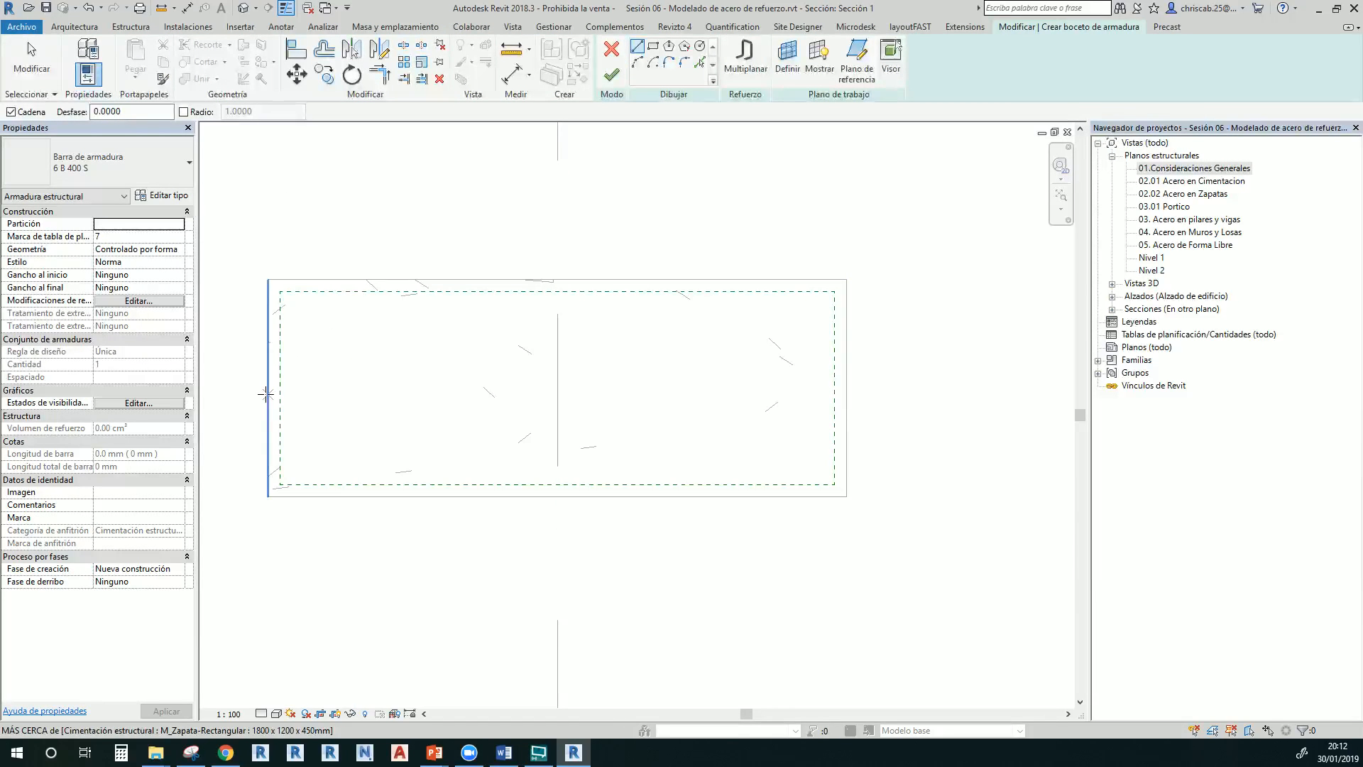
{"action": "left_click", "coordinate": [612, 48]}
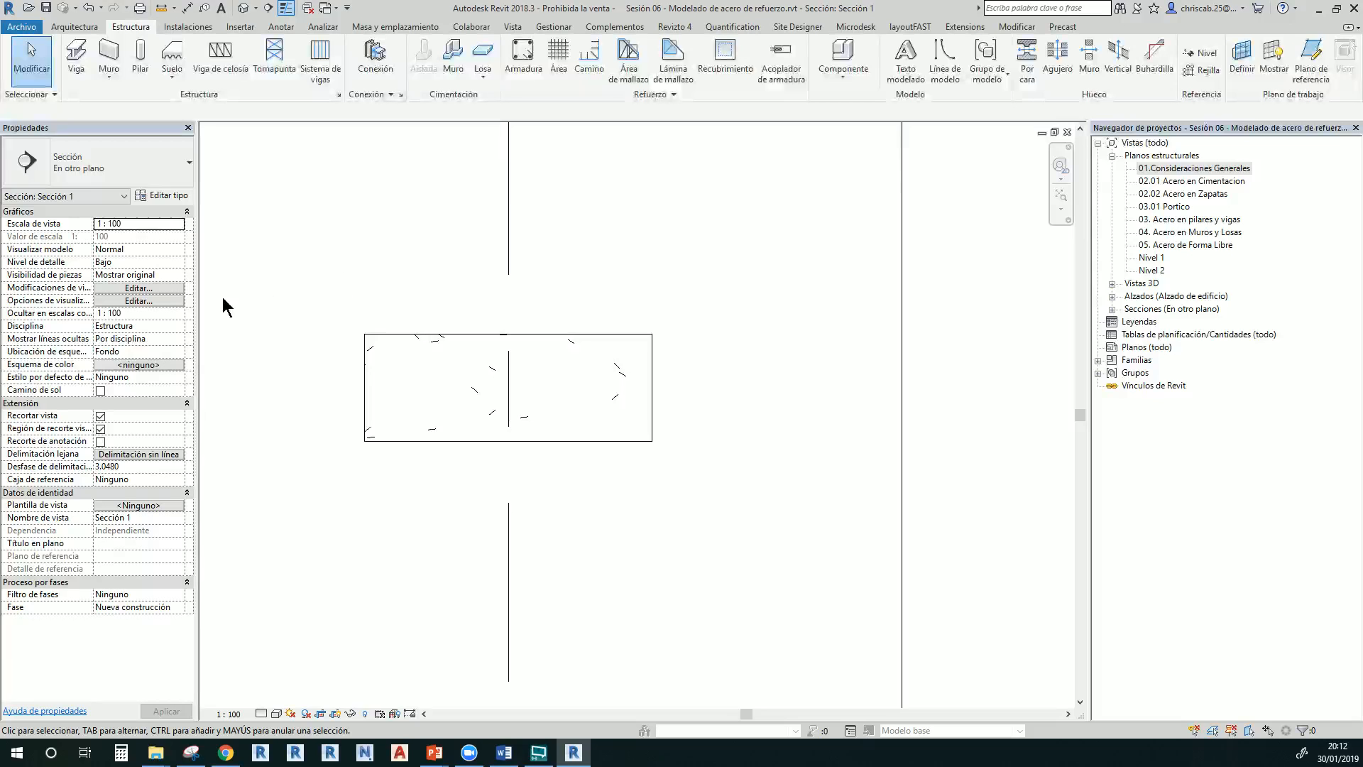
{"action": "left_click", "coordinate": [364, 368]}
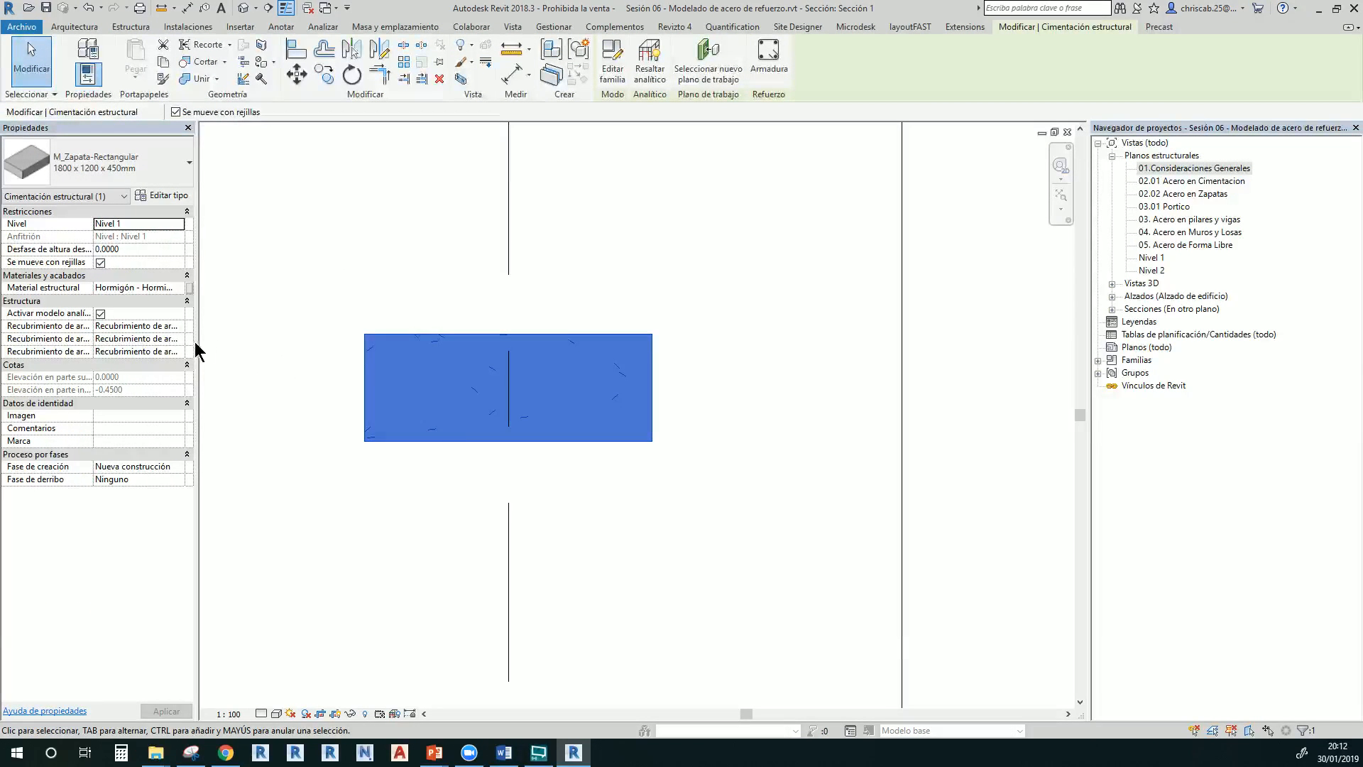
Widen the Properties palette and reselect the footing to read its 25 mm cover names
{"action": "left_click_drag", "start_coordinate": [195, 343], "coordinate": [400, 339]}
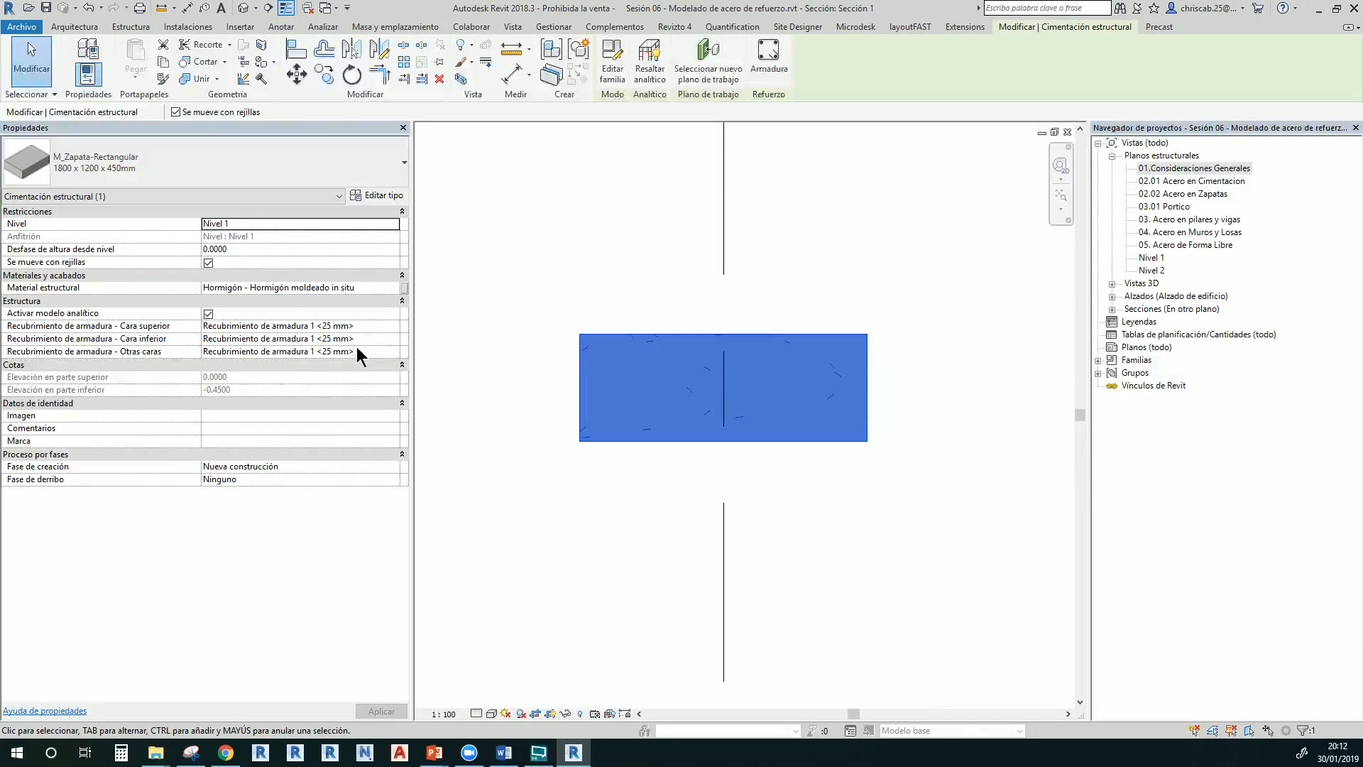
{"action": "left_click", "coordinate": [541, 311]}
{"action": "left_click", "coordinate": [594, 350]}
Inspect the top-face cover list unchanged, then start Recubrimiento editing from Estructura
{"action": "left_click", "coordinate": [391, 327]}
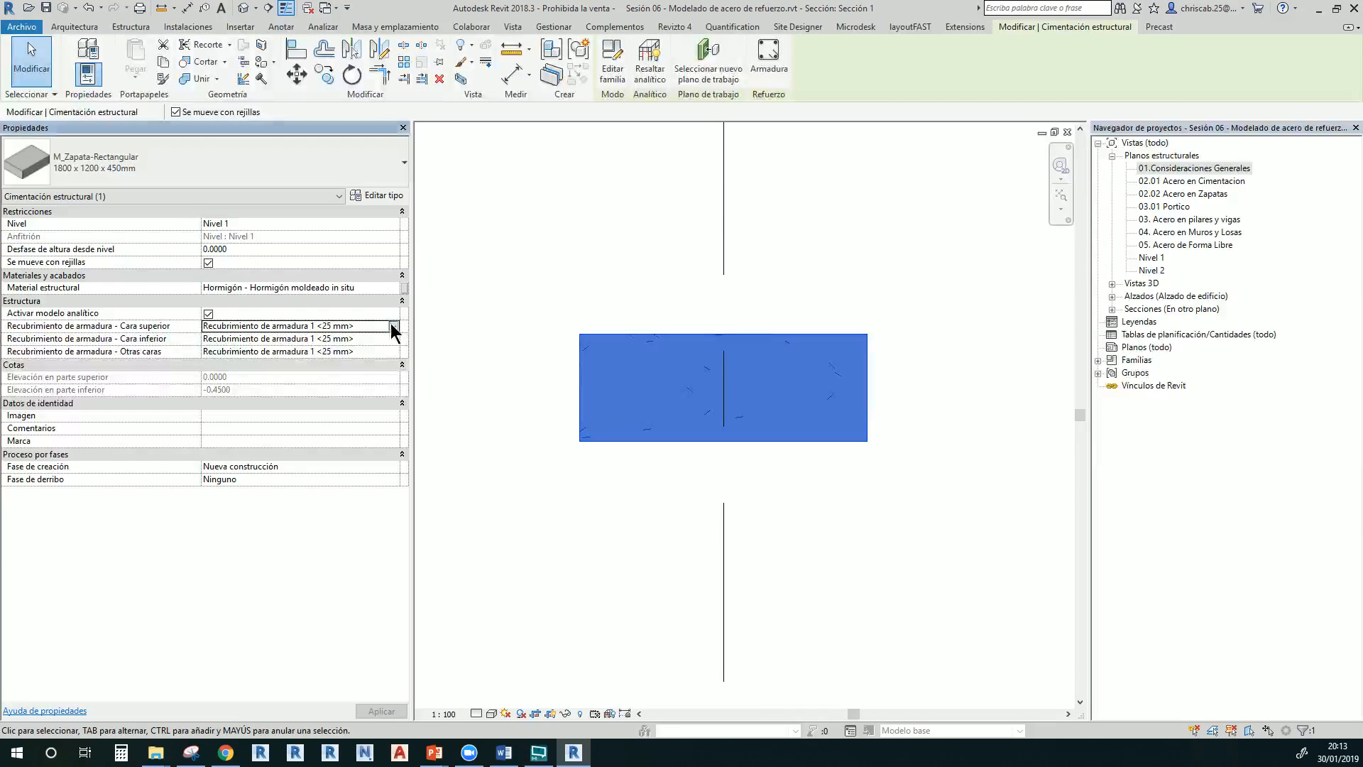
{"action": "left_click", "coordinate": [391, 327]}
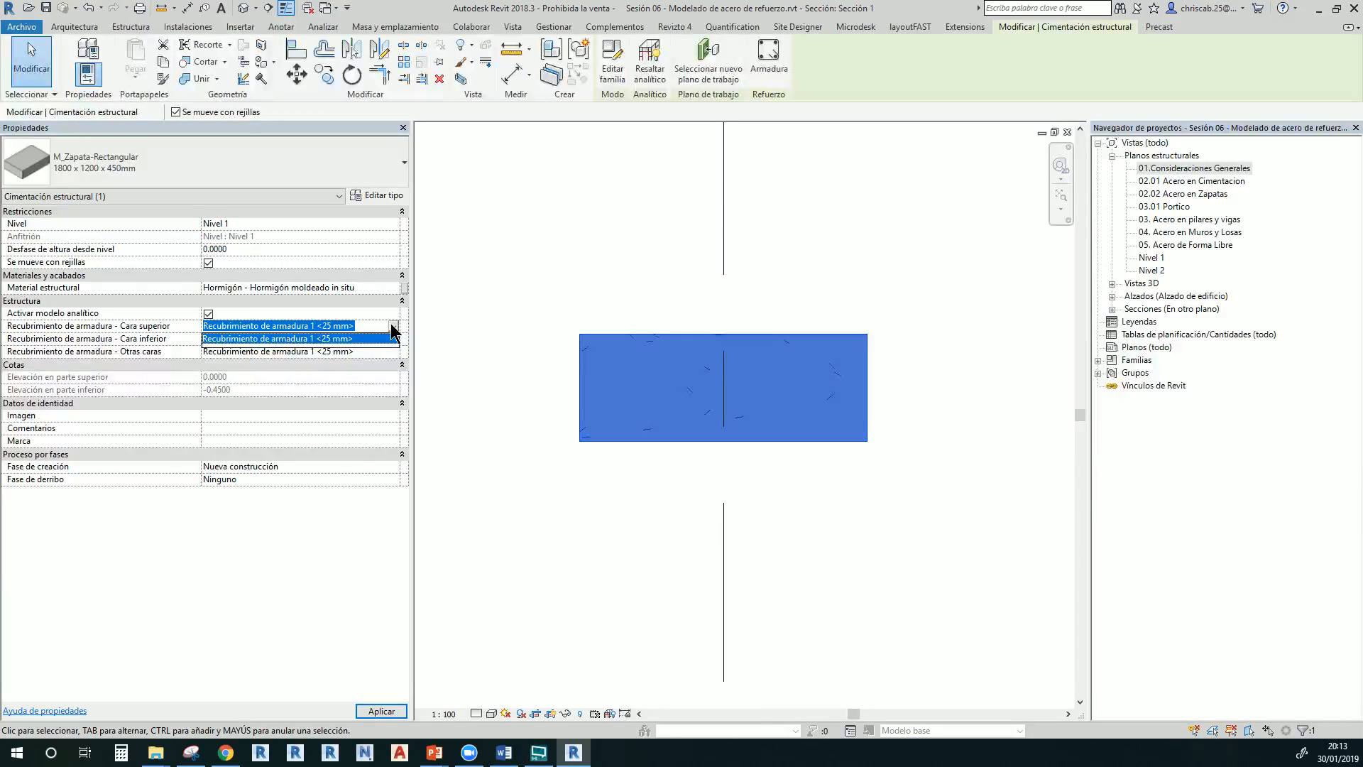
{"action": "left_click", "coordinate": [391, 327]}
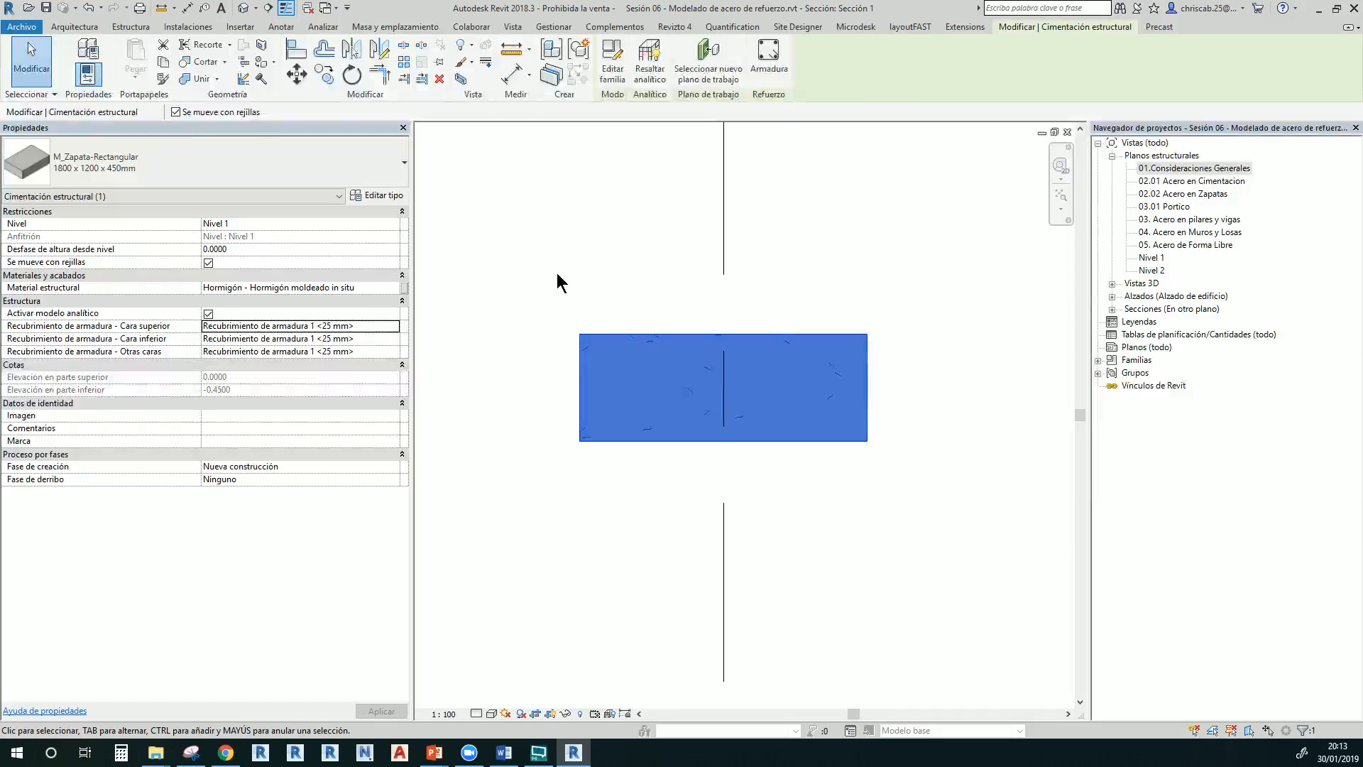
{"action": "left_click", "coordinate": [572, 328]}
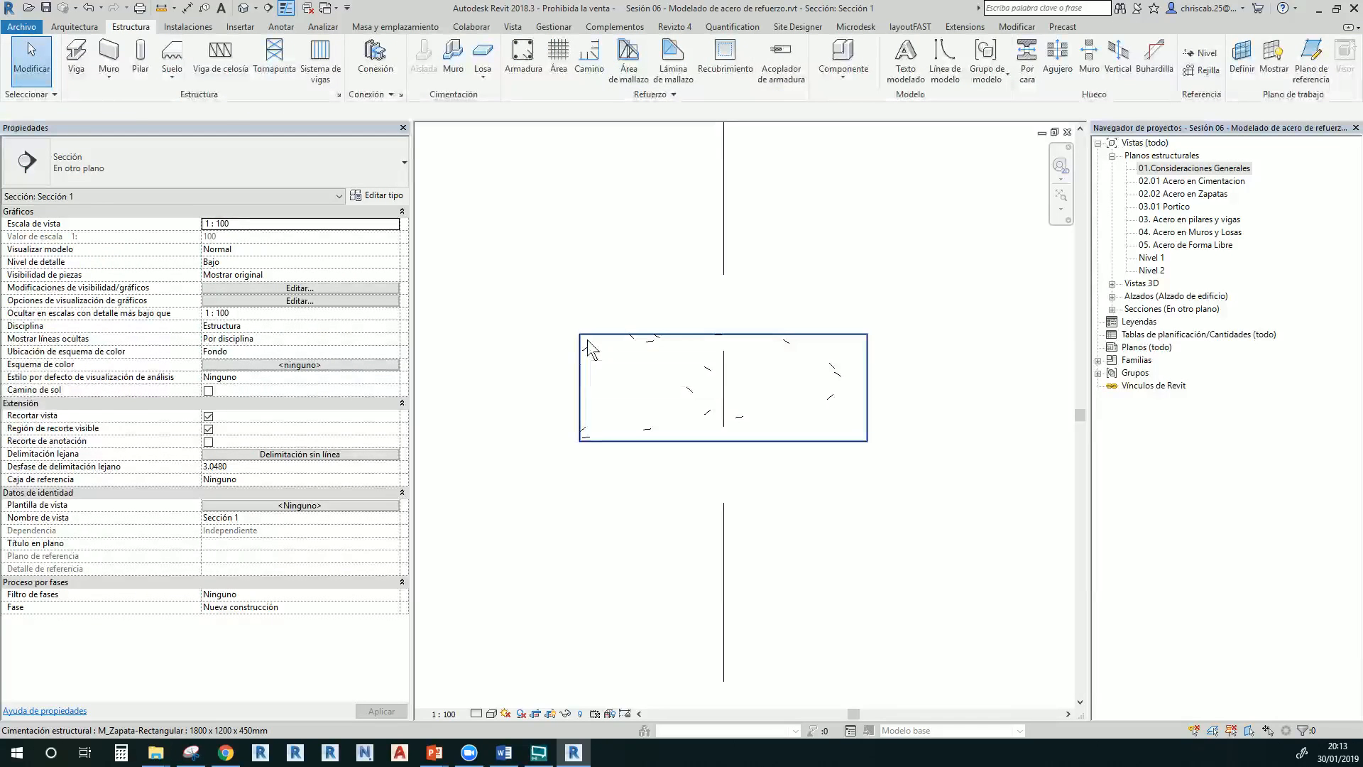
{"action": "left_click", "coordinate": [587, 339]}
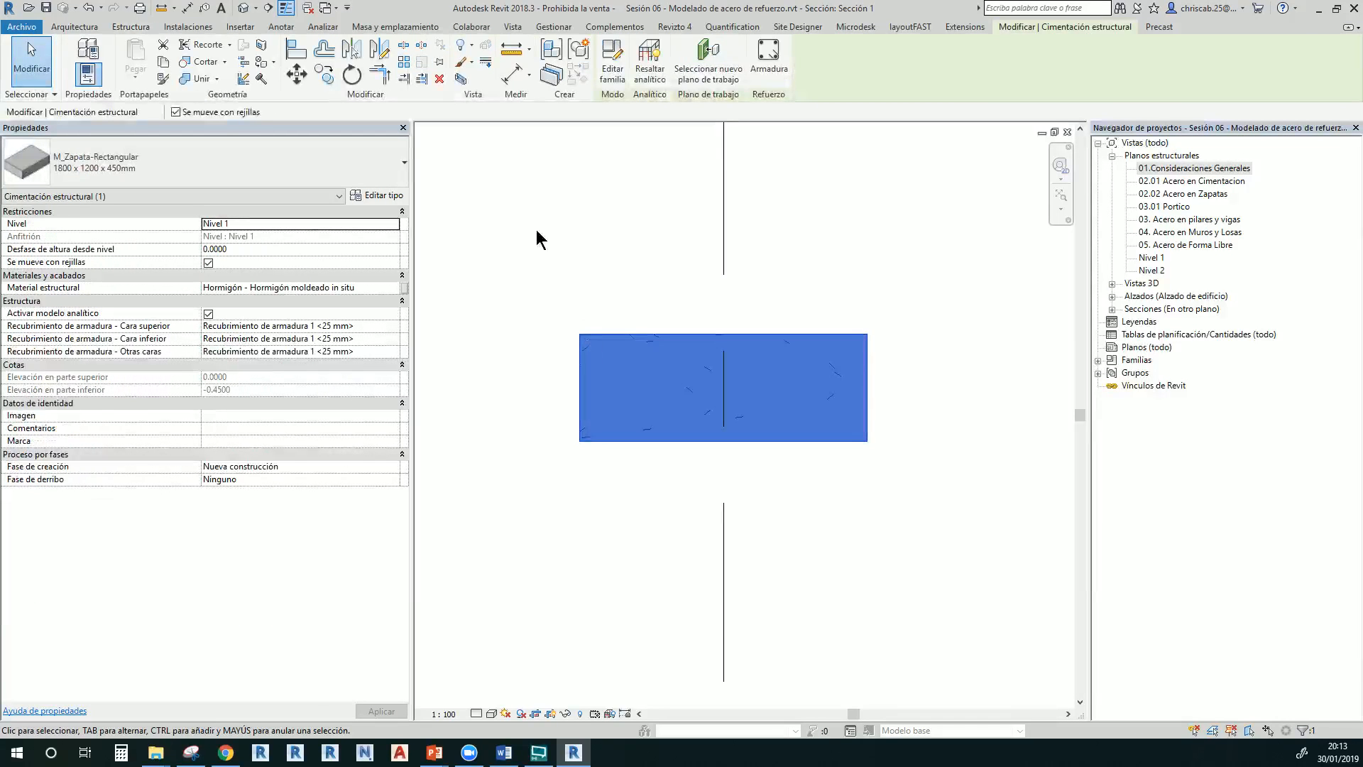
{"action": "left_click", "coordinate": [132, 27]}
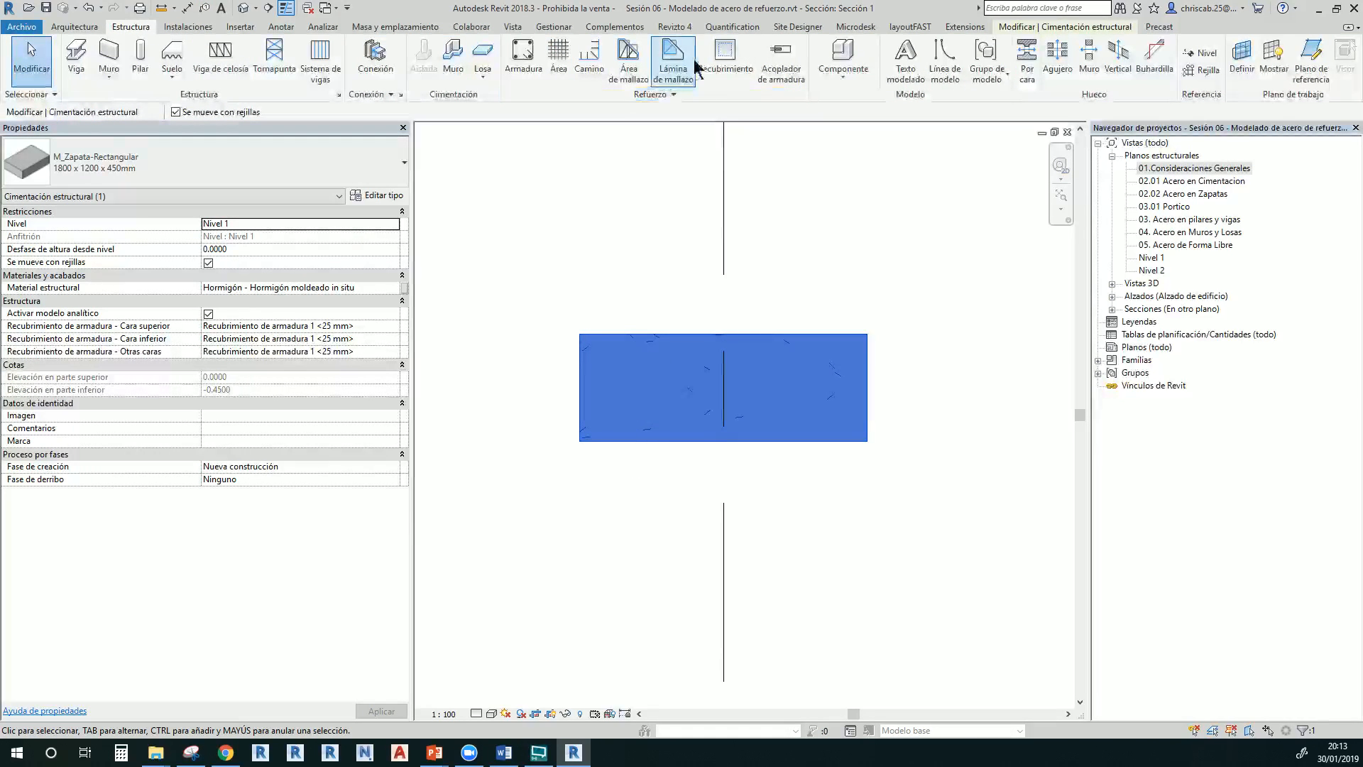
{"action": "left_click", "coordinate": [717, 64]}
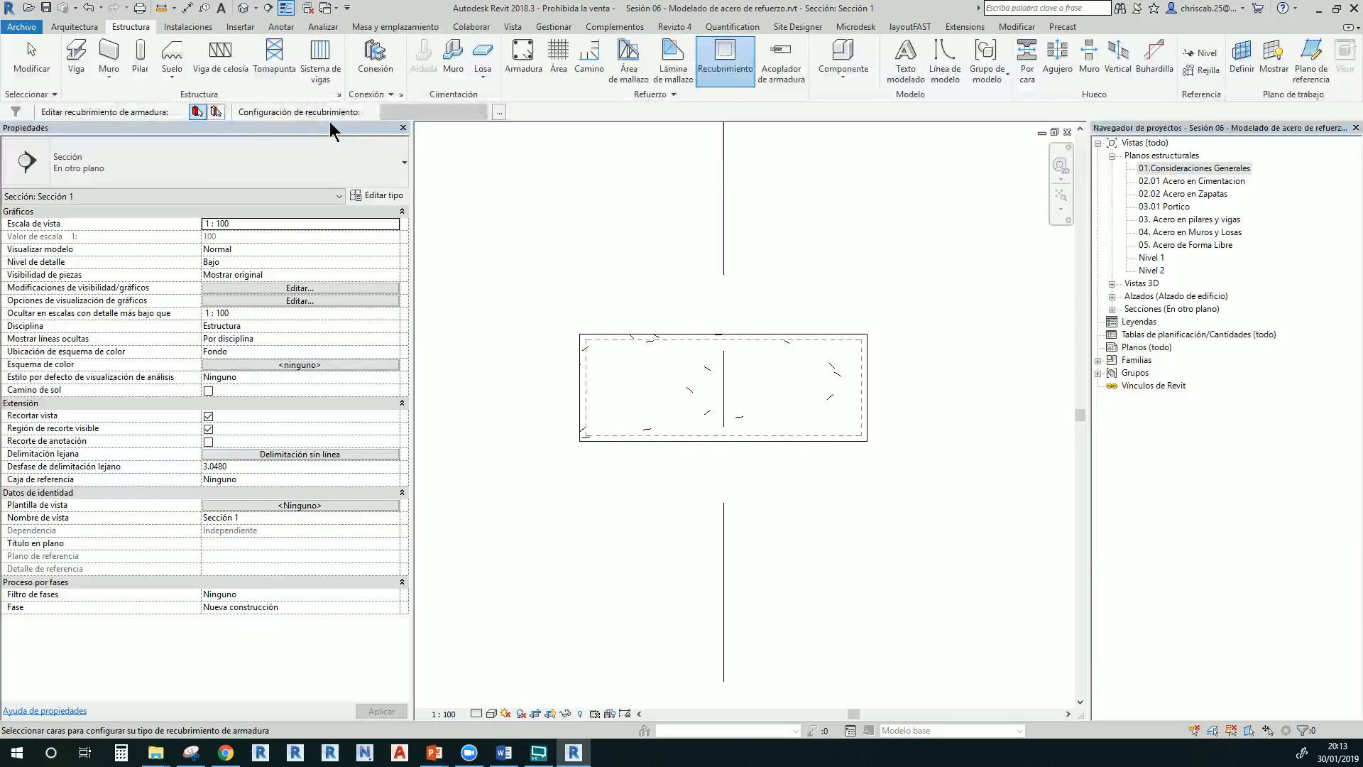
Open Configuración de recubrimiento de armadura from the Refuerzo slide-out and move it aside
{"action": "left_click", "coordinate": [500, 113]}
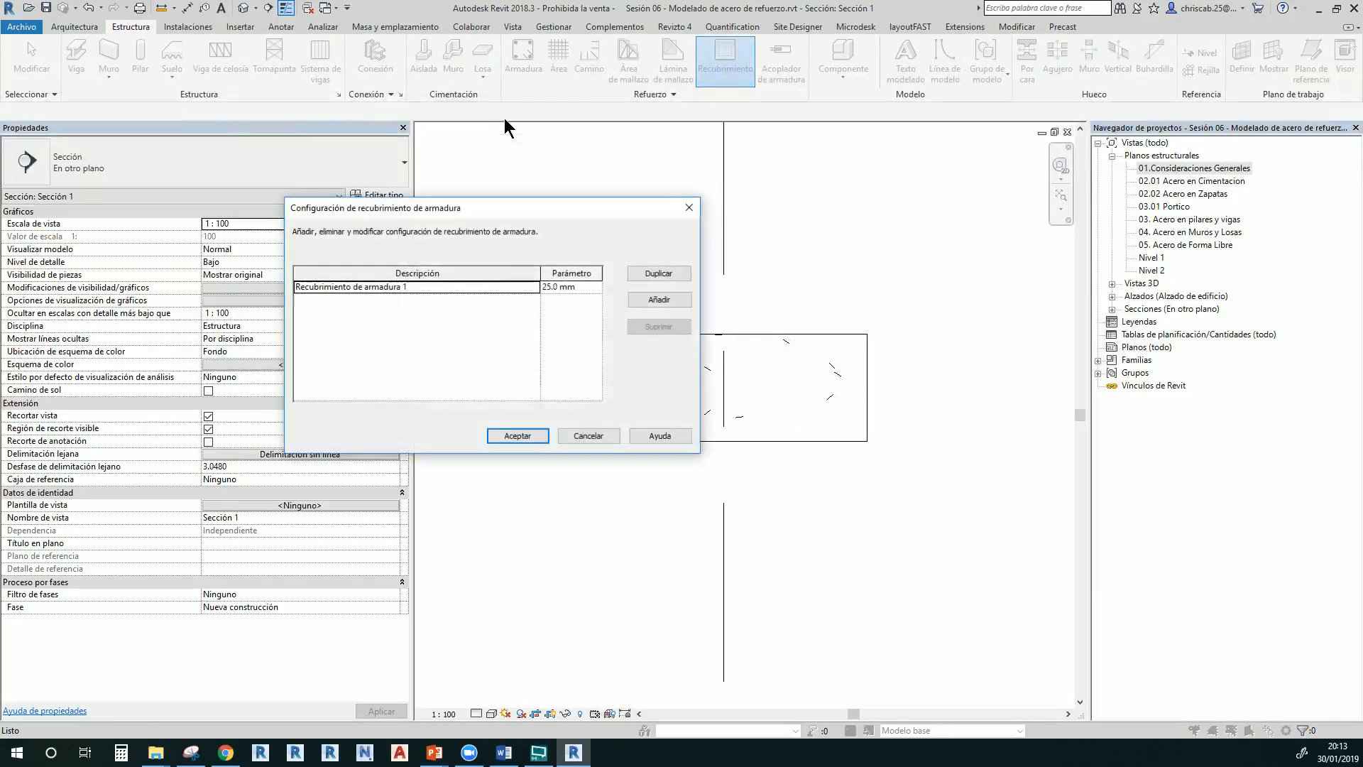
{"action": "left_click", "coordinate": [689, 207]}
{"action": "left_click", "coordinate": [674, 97]}
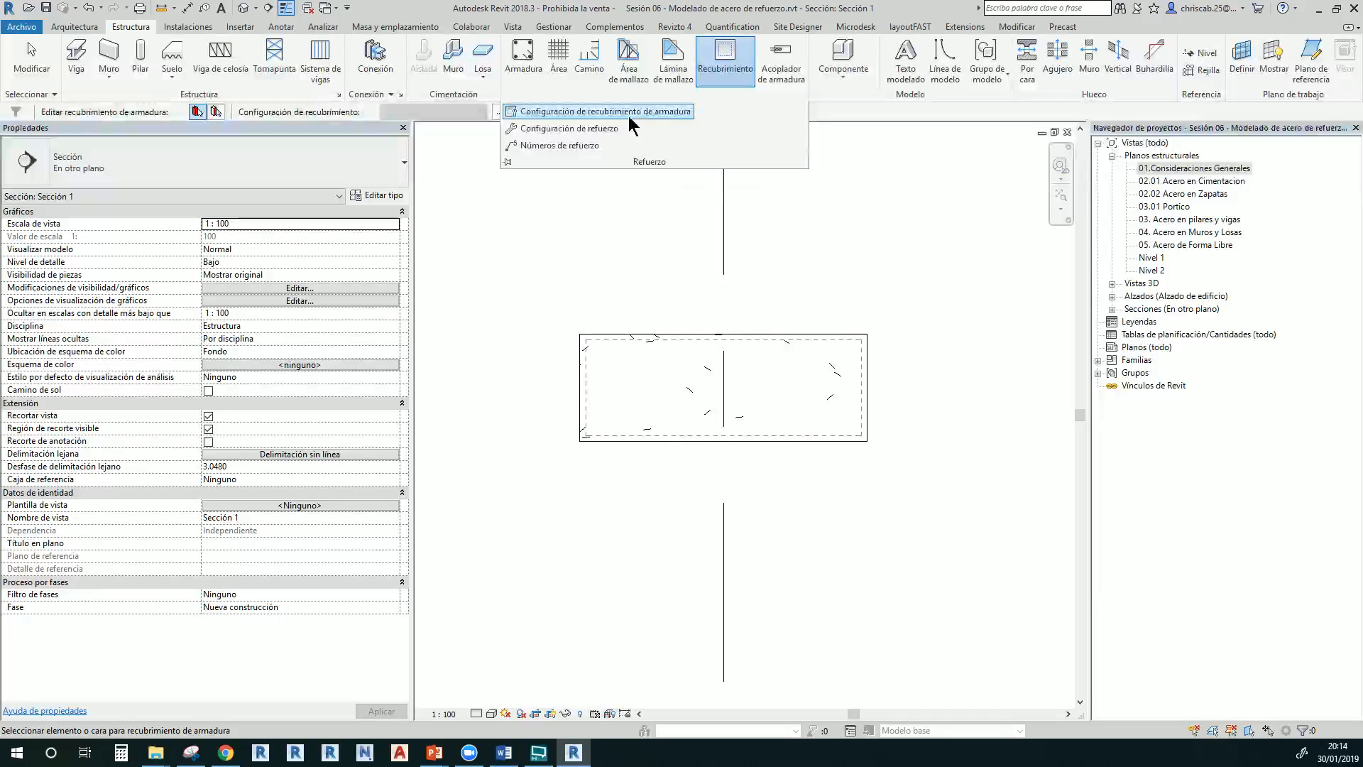
{"action": "left_click", "coordinate": [611, 112]}
{"action": "left_click_drag", "start_coordinate": [574, 210], "coordinate": [416, 259]}
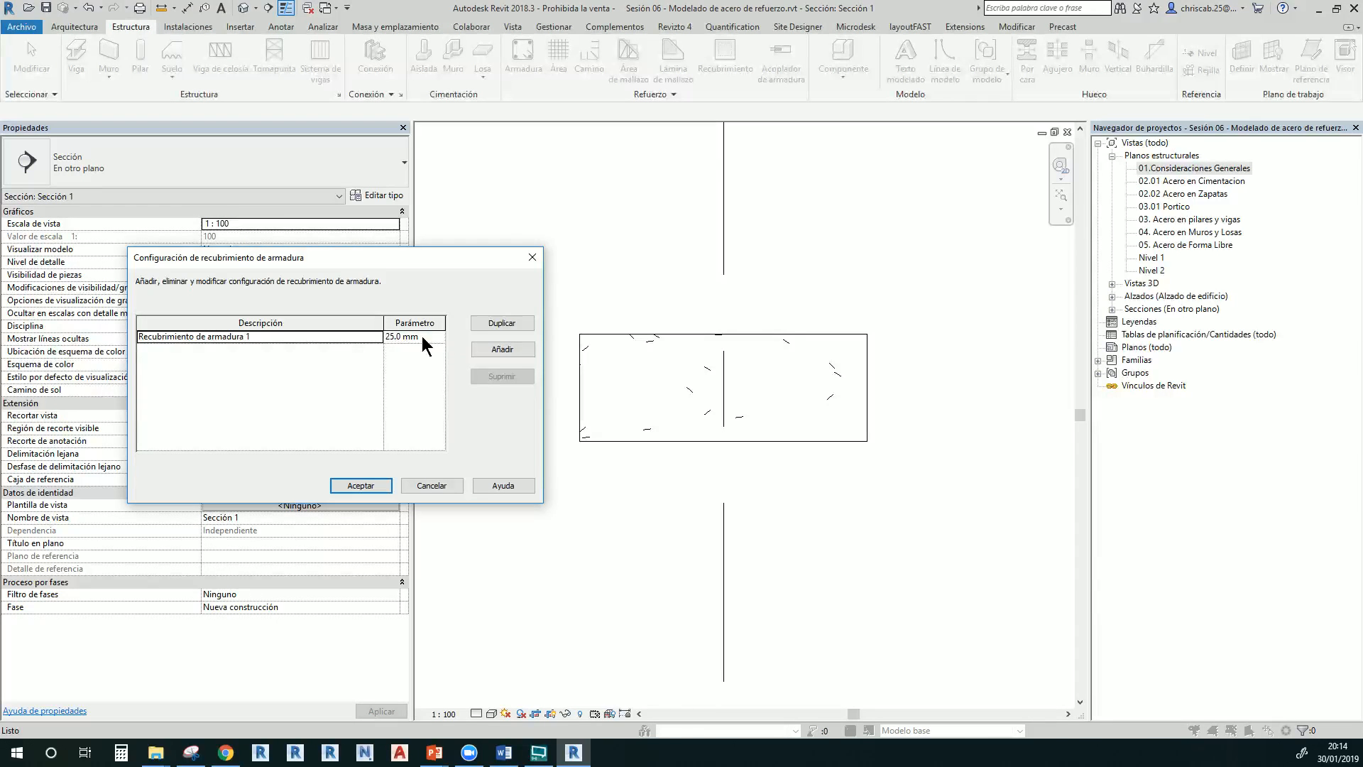
Add a cover named Contraterreno with a 75 mm distance and accept
{"action": "left_click", "coordinate": [513, 351]}
{"action": "left_click", "coordinate": [309, 349]}
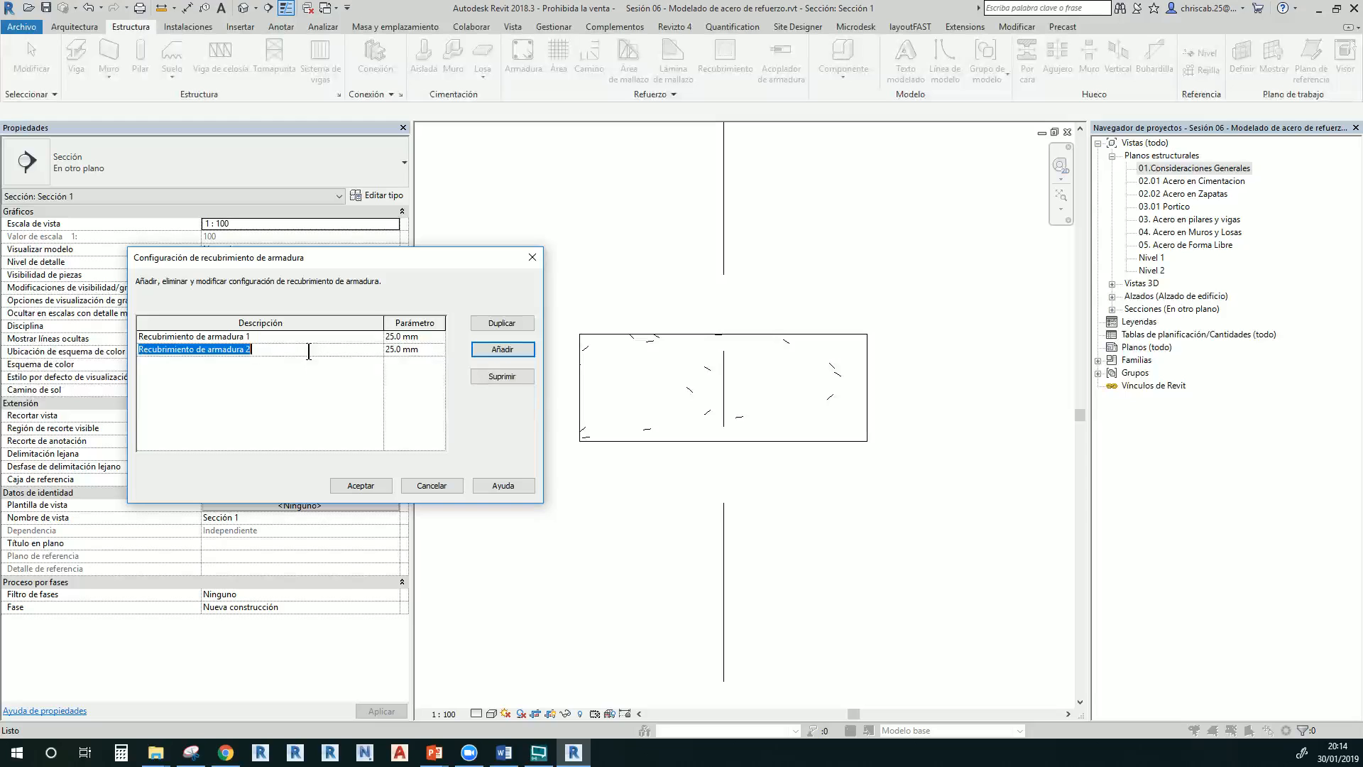
{"action": "type", "text": "Con"}
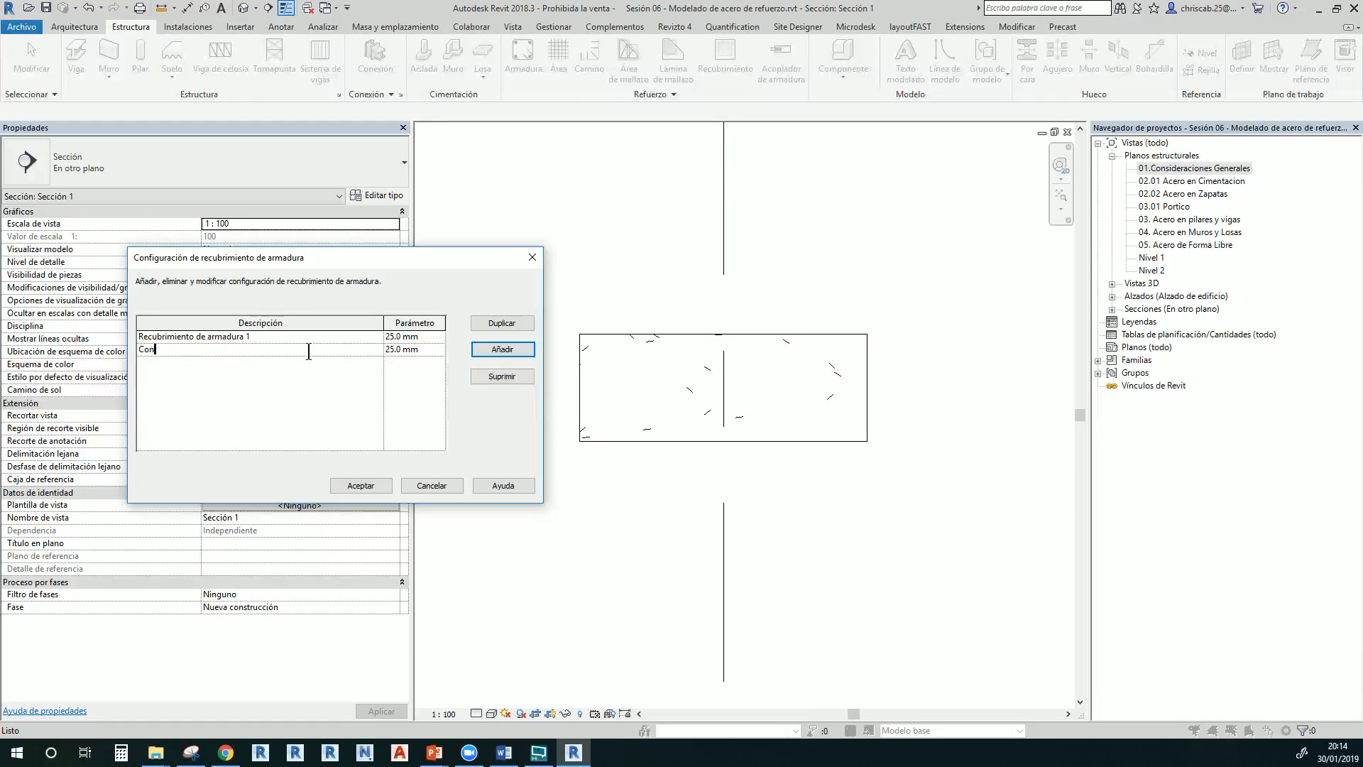
{"action": "type", "text": "traterreno"}
{"action": "left_click", "coordinate": [391, 349]}
{"action": "key", "text": "BackSpace"}
{"action": "type", "text": "7"}
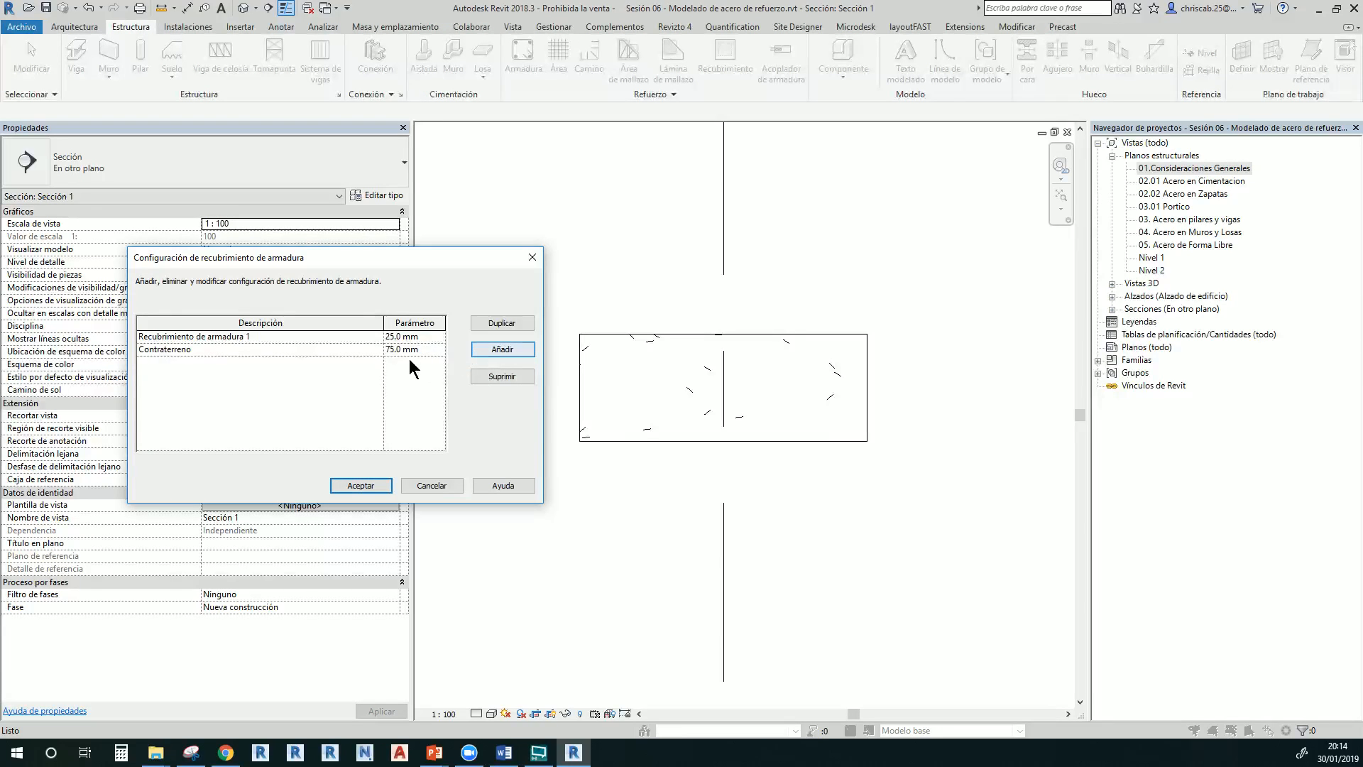
{"action": "left_click", "coordinate": [427, 340]}
{"action": "left_click", "coordinate": [428, 348]}
{"action": "left_click", "coordinate": [360, 486]}
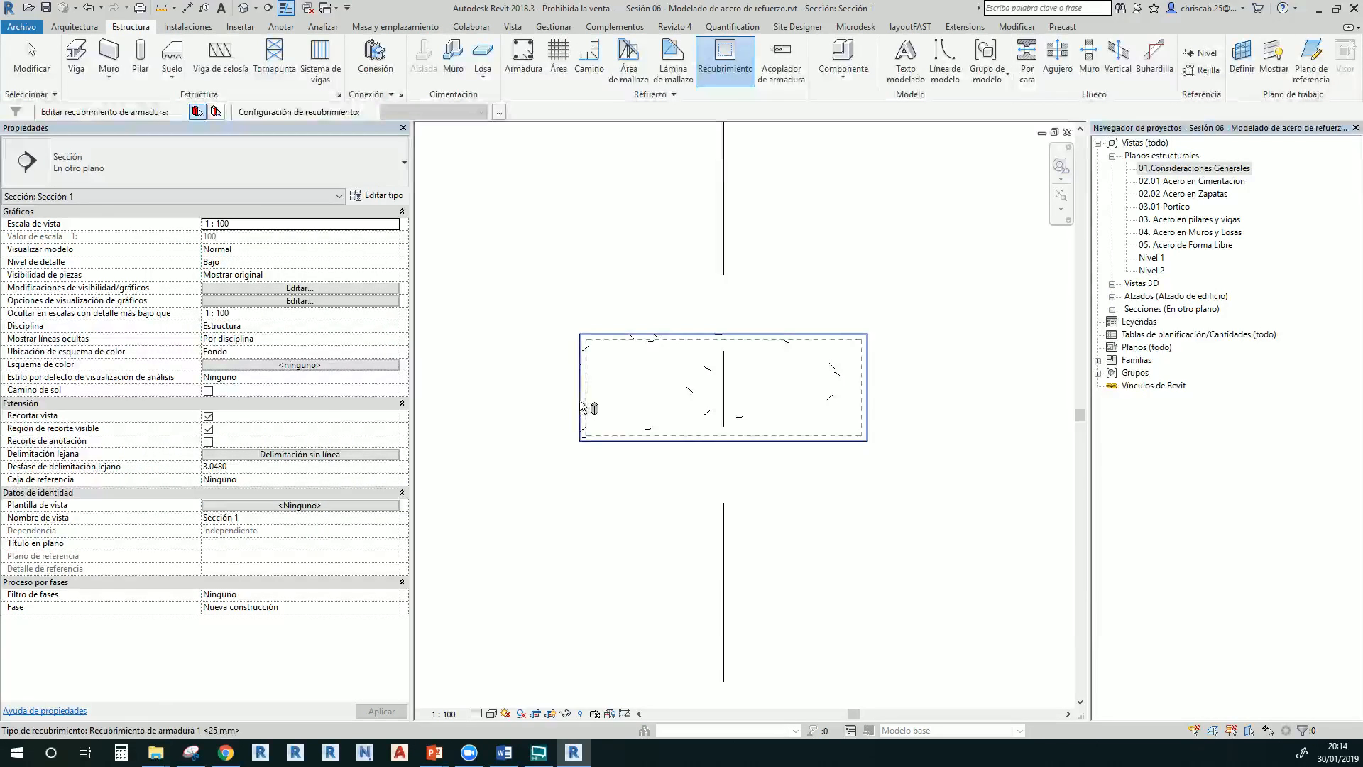
Set Cara superior, Cara inferior and Otras caras to Contraterreno <75 mm>
{"action": "scroll", "coordinate": [658, 418], "scroll_direction": "up", "scroll_amount": 3}
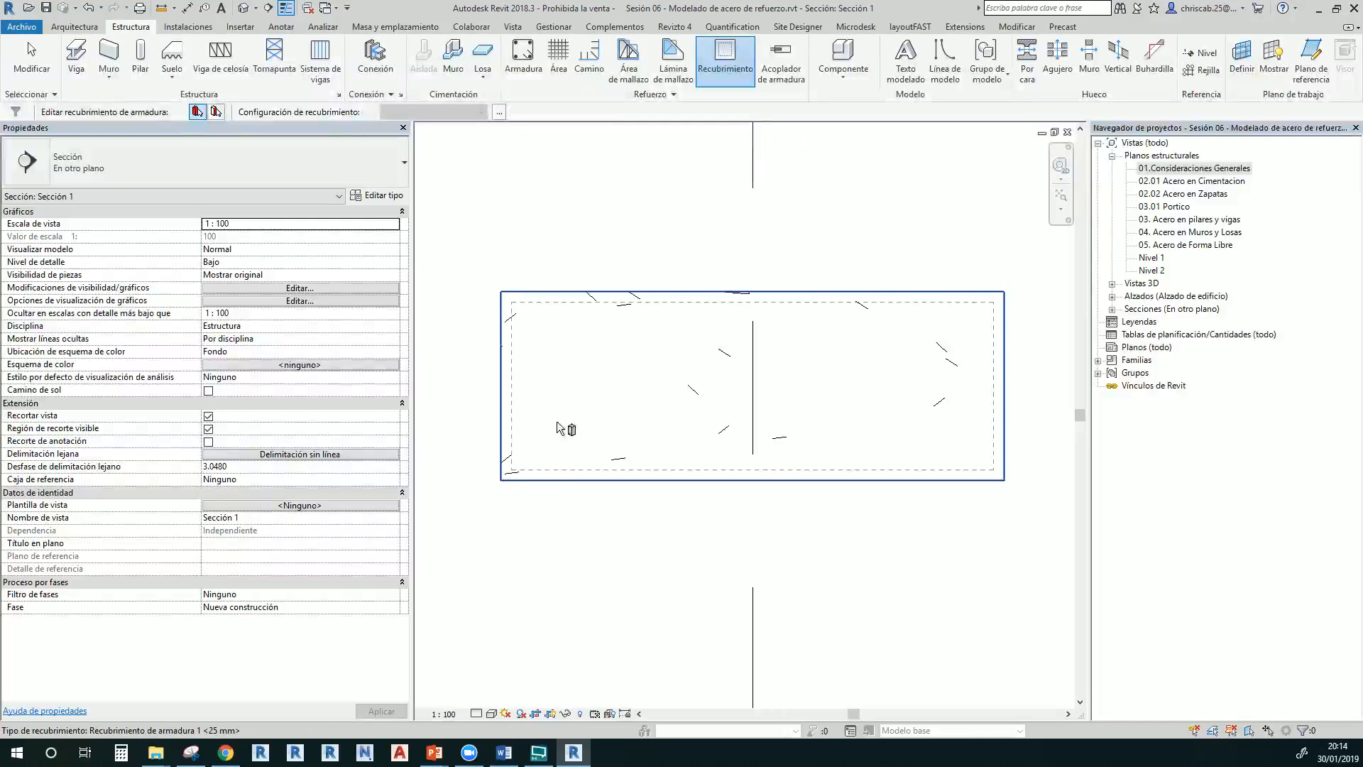
{"action": "key", "text": "Escape"}
{"action": "left_click", "coordinate": [509, 393]}
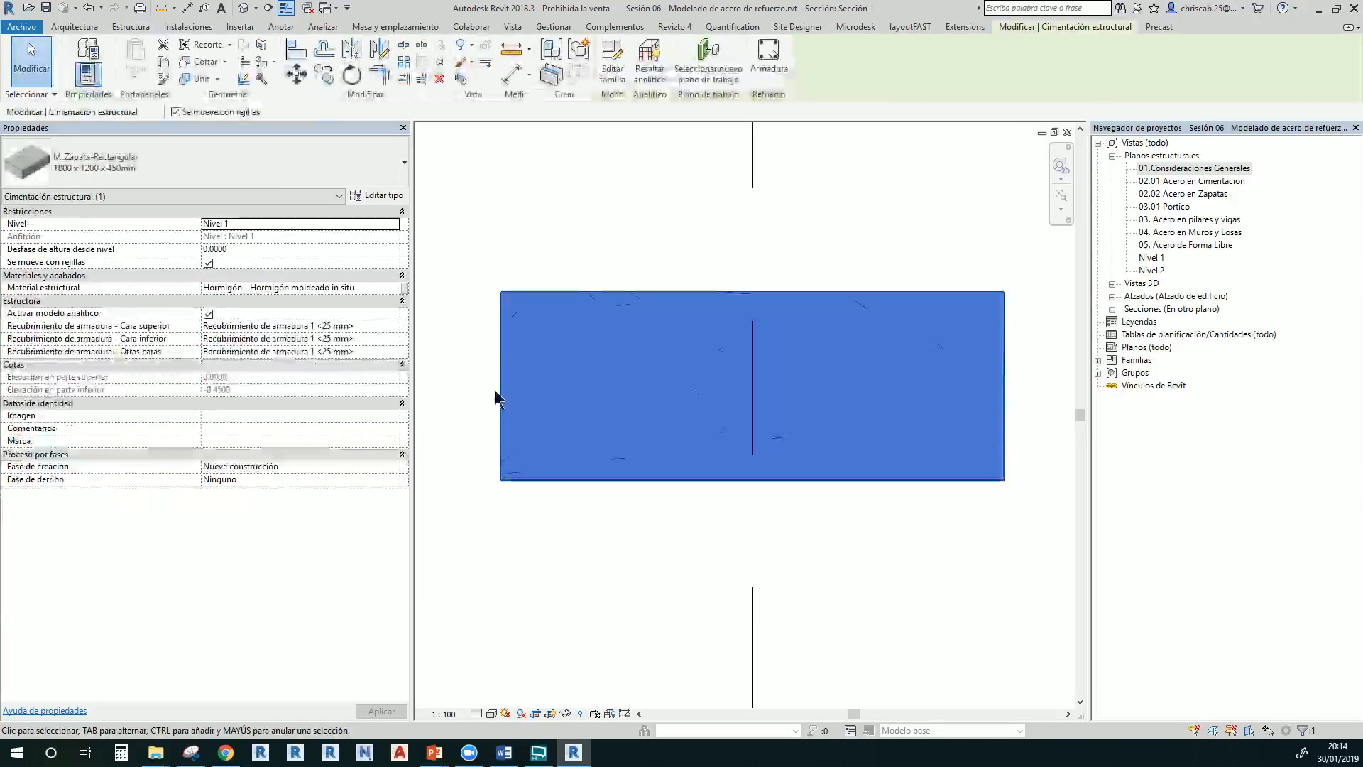
{"action": "left_click", "coordinate": [394, 327]}
{"action": "left_click", "coordinate": [343, 338]}
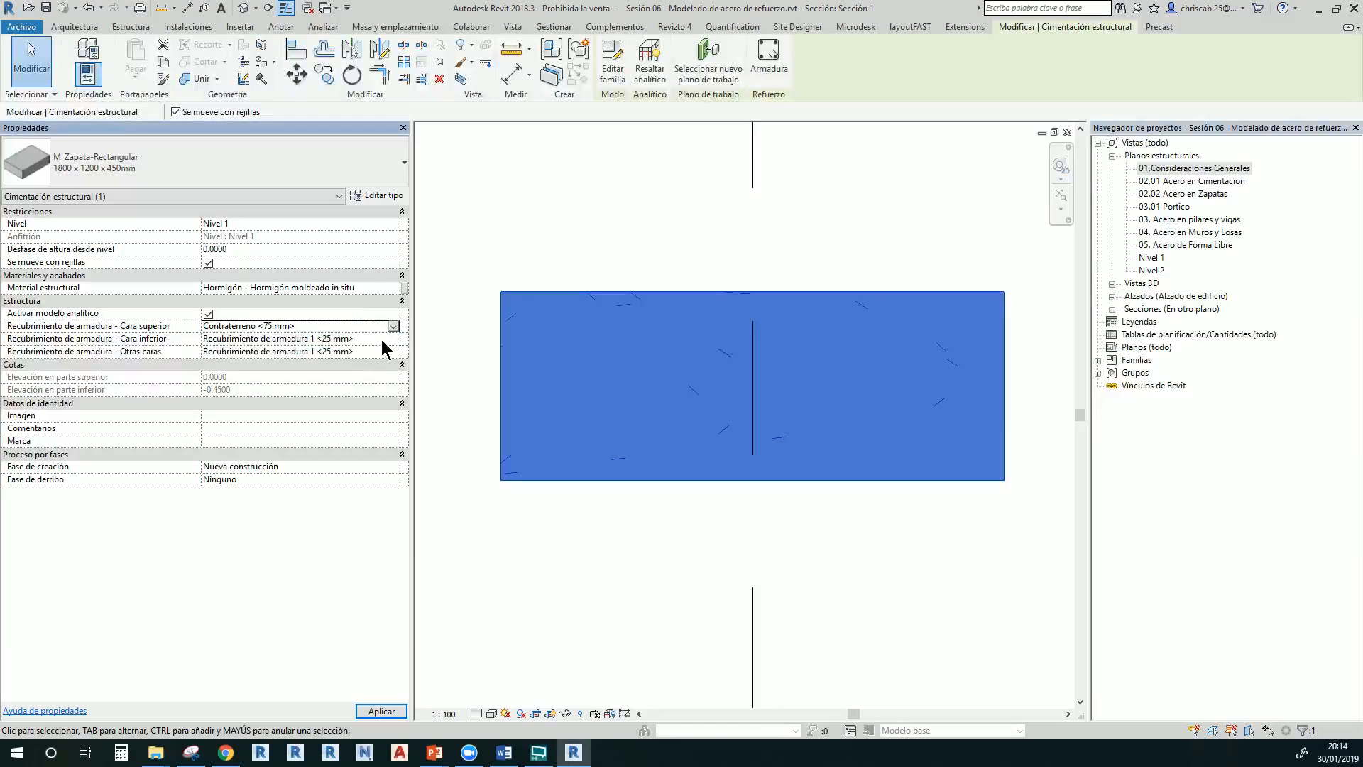
{"action": "left_click", "coordinate": [393, 338]}
{"action": "left_click", "coordinate": [341, 351]}
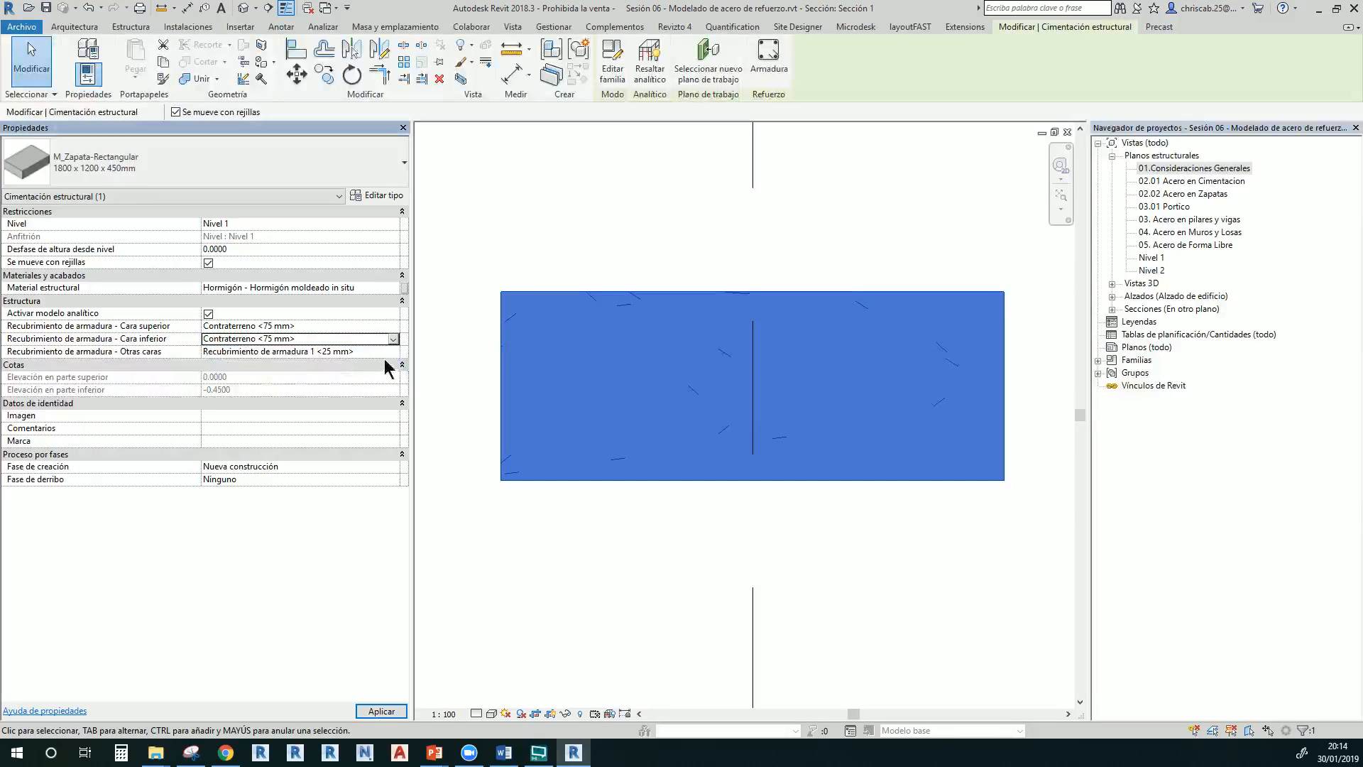
{"action": "left_click", "coordinate": [393, 351]}
{"action": "left_click", "coordinate": [332, 366]}
View the footing's new 75 mm cover outline, then reselect the footing
{"action": "left_click", "coordinate": [564, 237]}
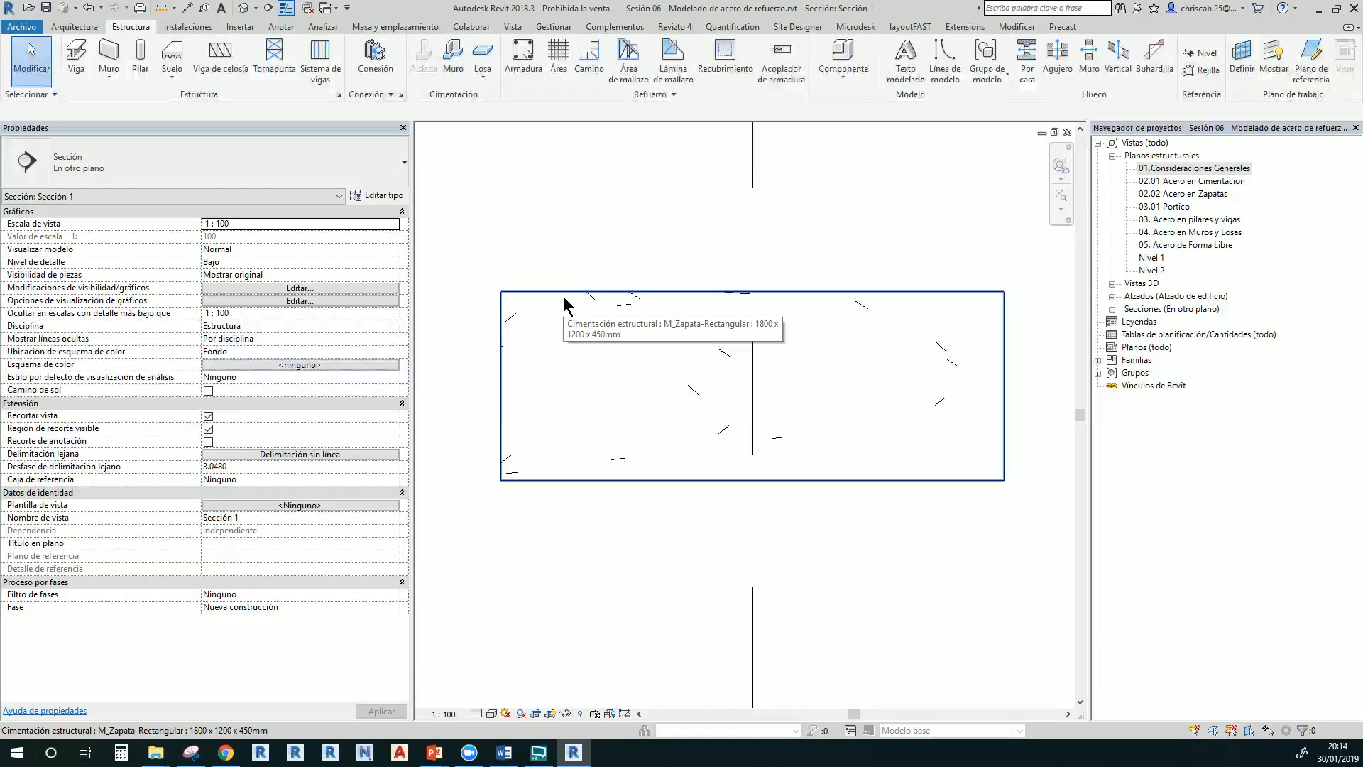
{"action": "left_click", "coordinate": [725, 60]}
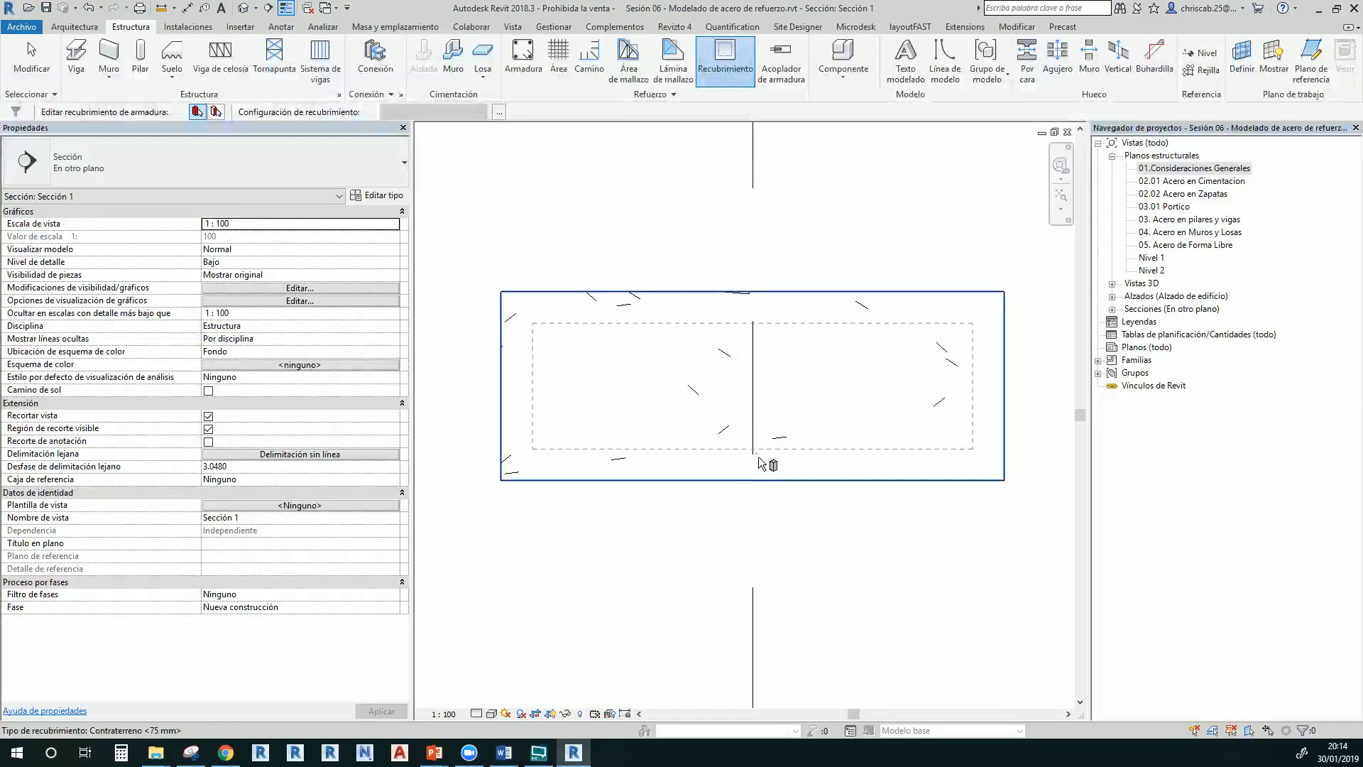
{"action": "key", "text": "Escape"}
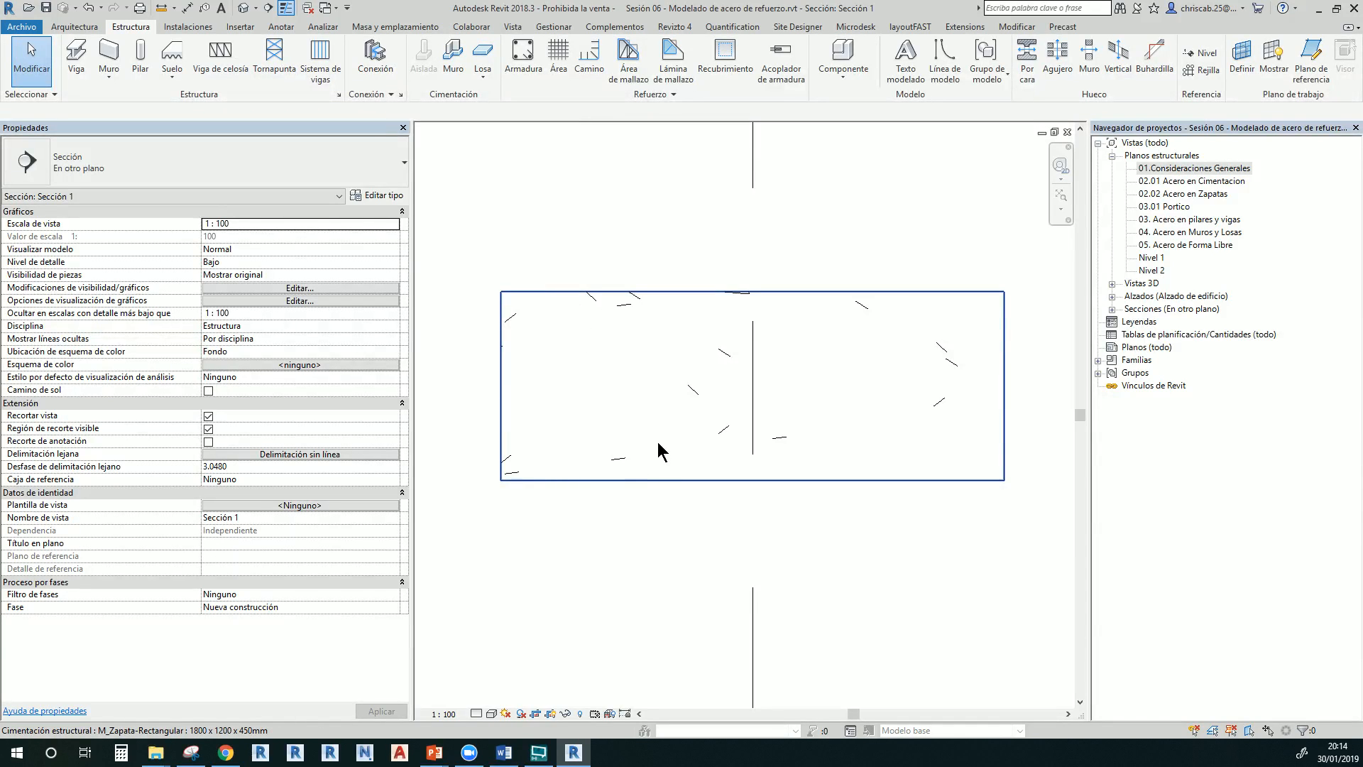
{"action": "left_click", "coordinate": [587, 294]}
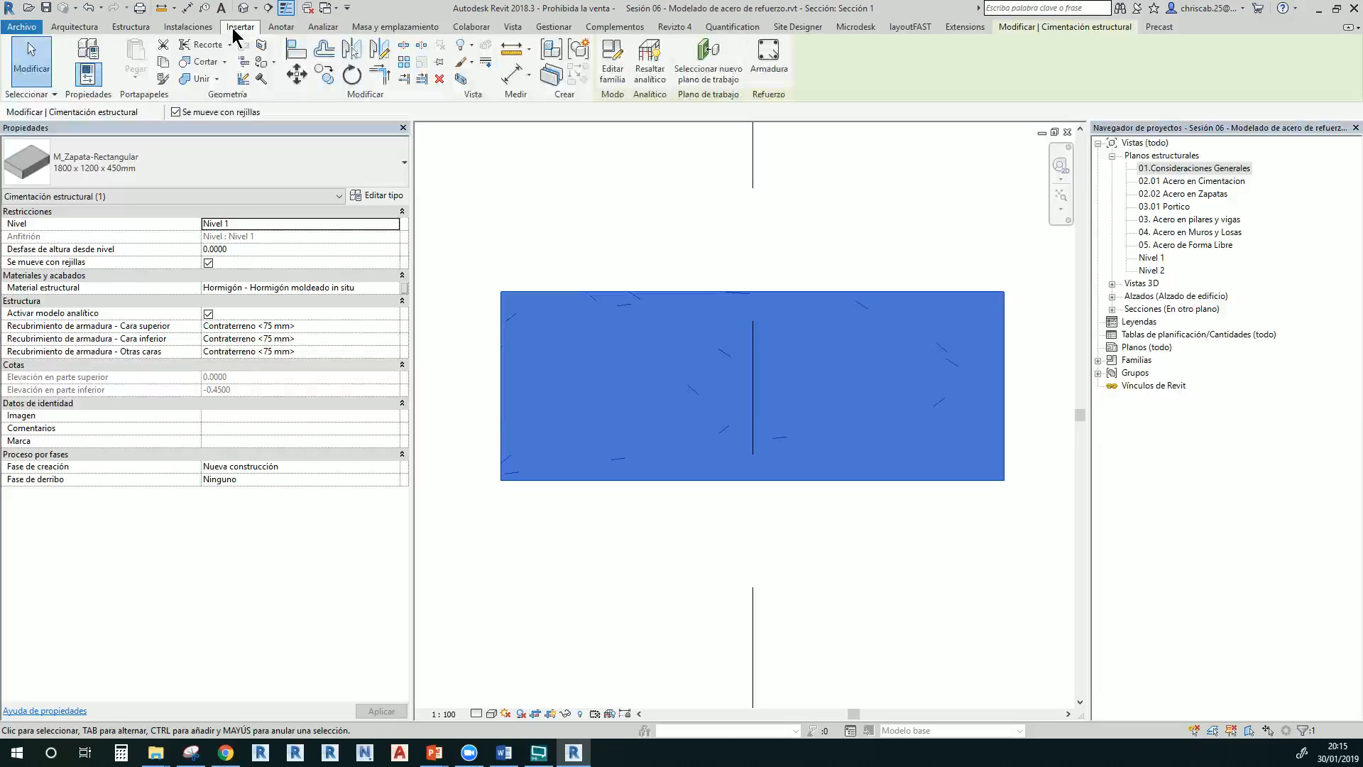
Open the rebar cover settings and add a 40 mm cover named Columna
{"action": "left_click", "coordinate": [139, 28]}
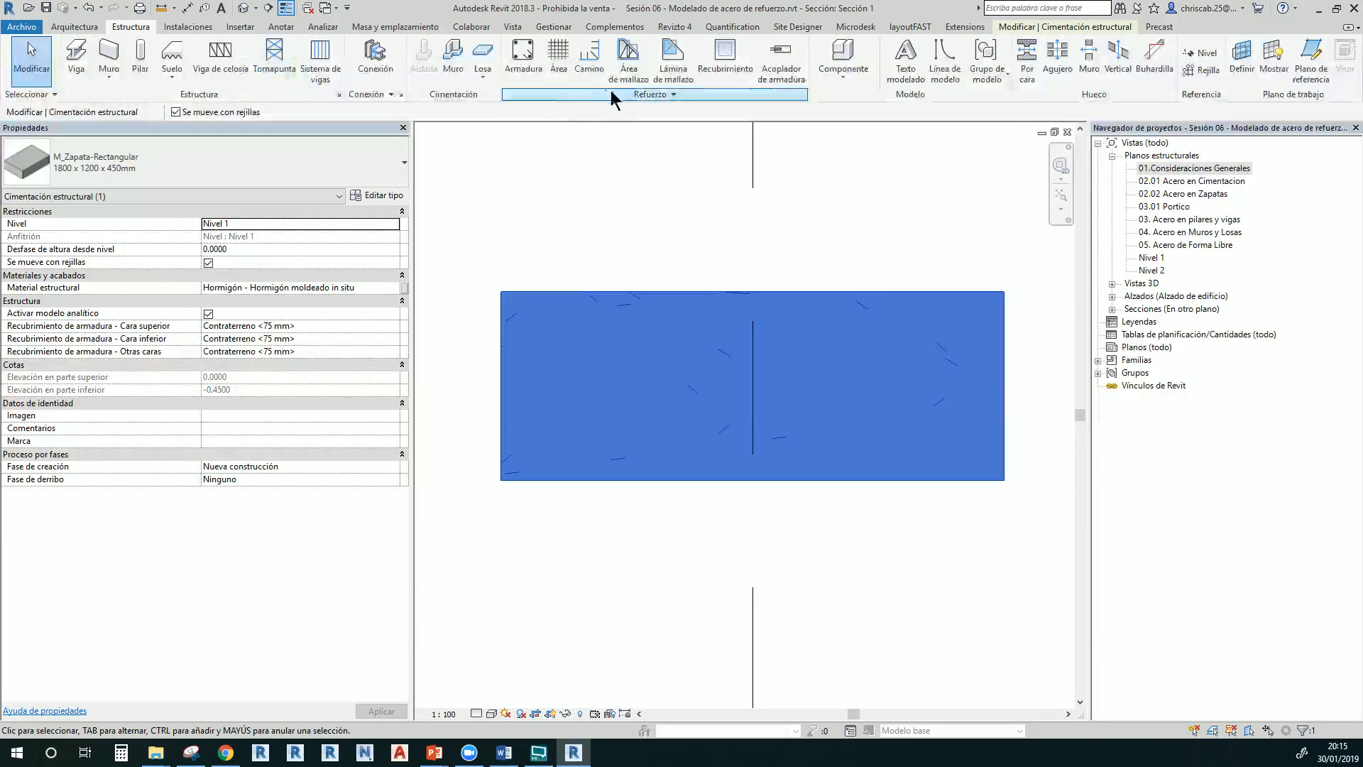
{"action": "left_click", "coordinate": [639, 95]}
{"action": "left_click", "coordinate": [602, 111]}
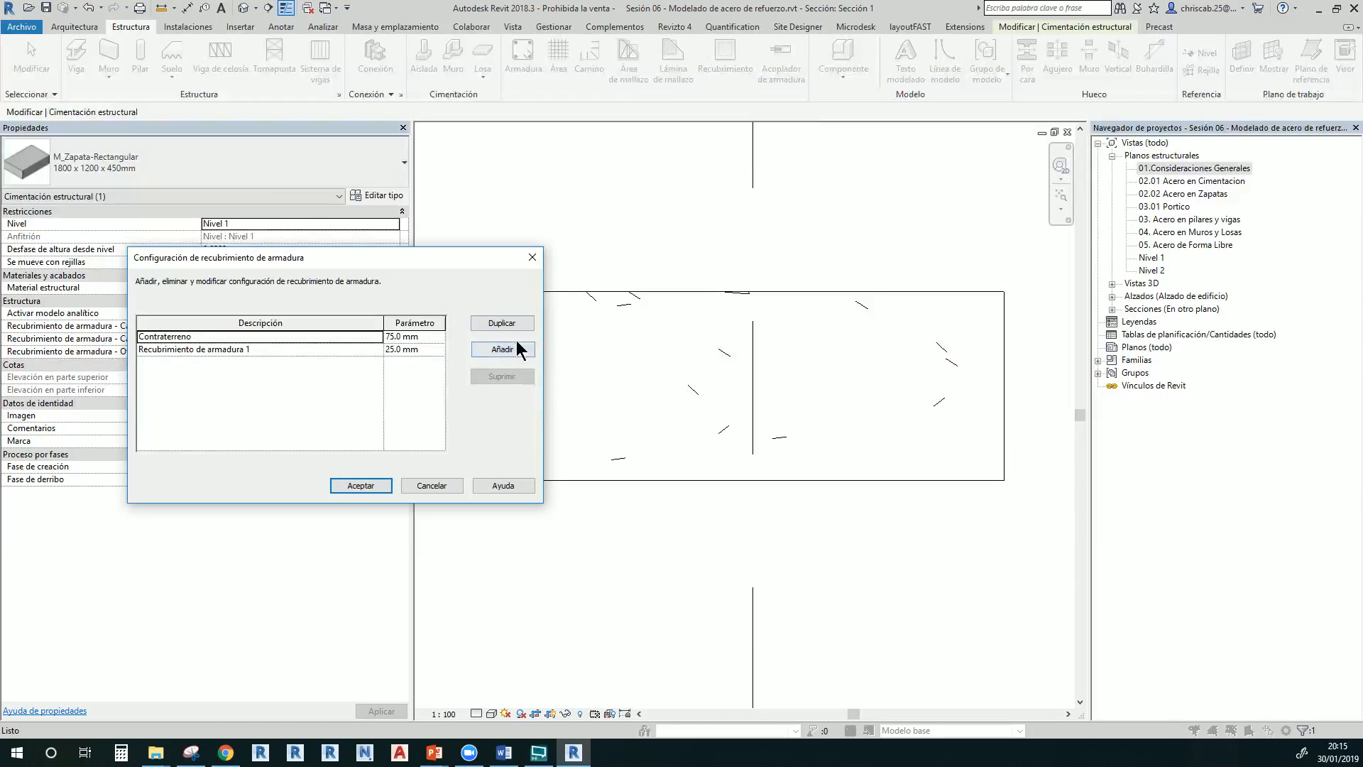
{"action": "left_click", "coordinate": [499, 349]}
{"action": "left_click", "coordinate": [358, 363]}
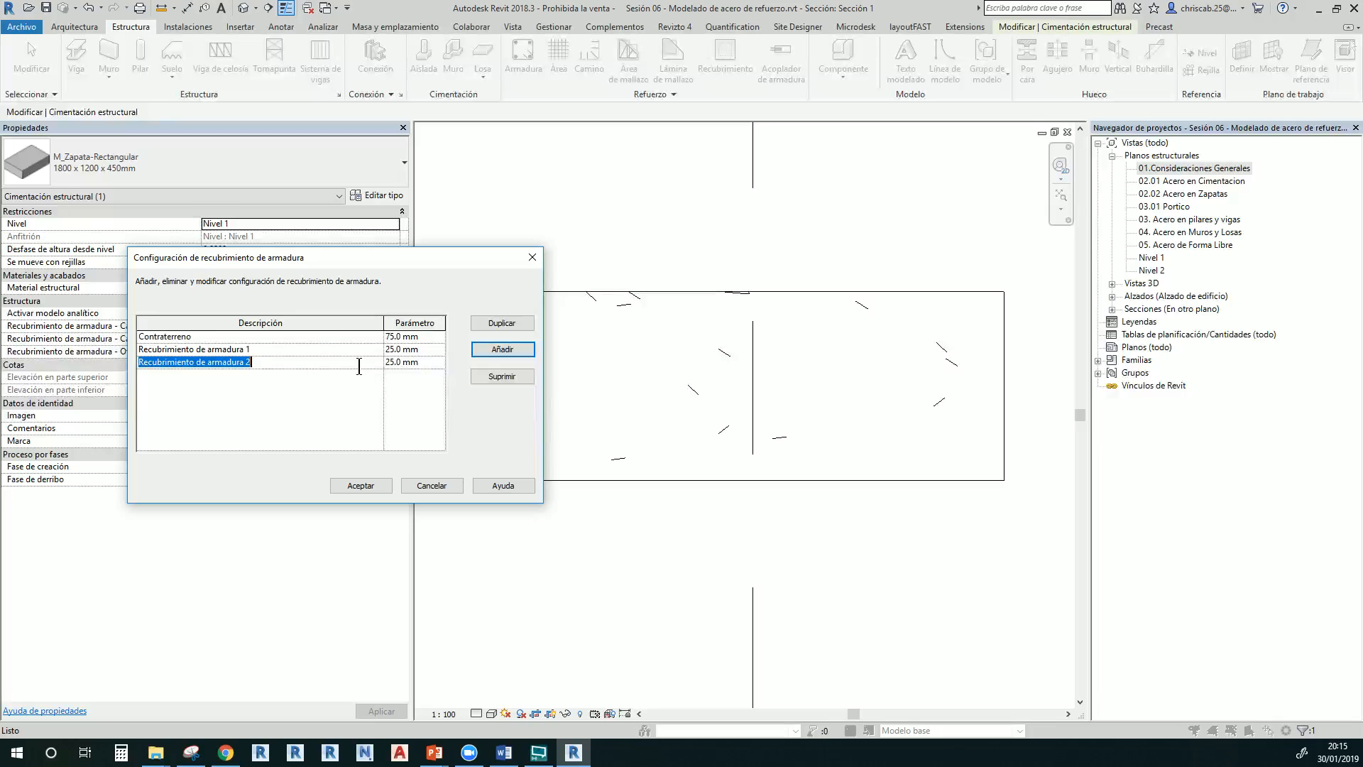
{"action": "type", "text": "Colum"}
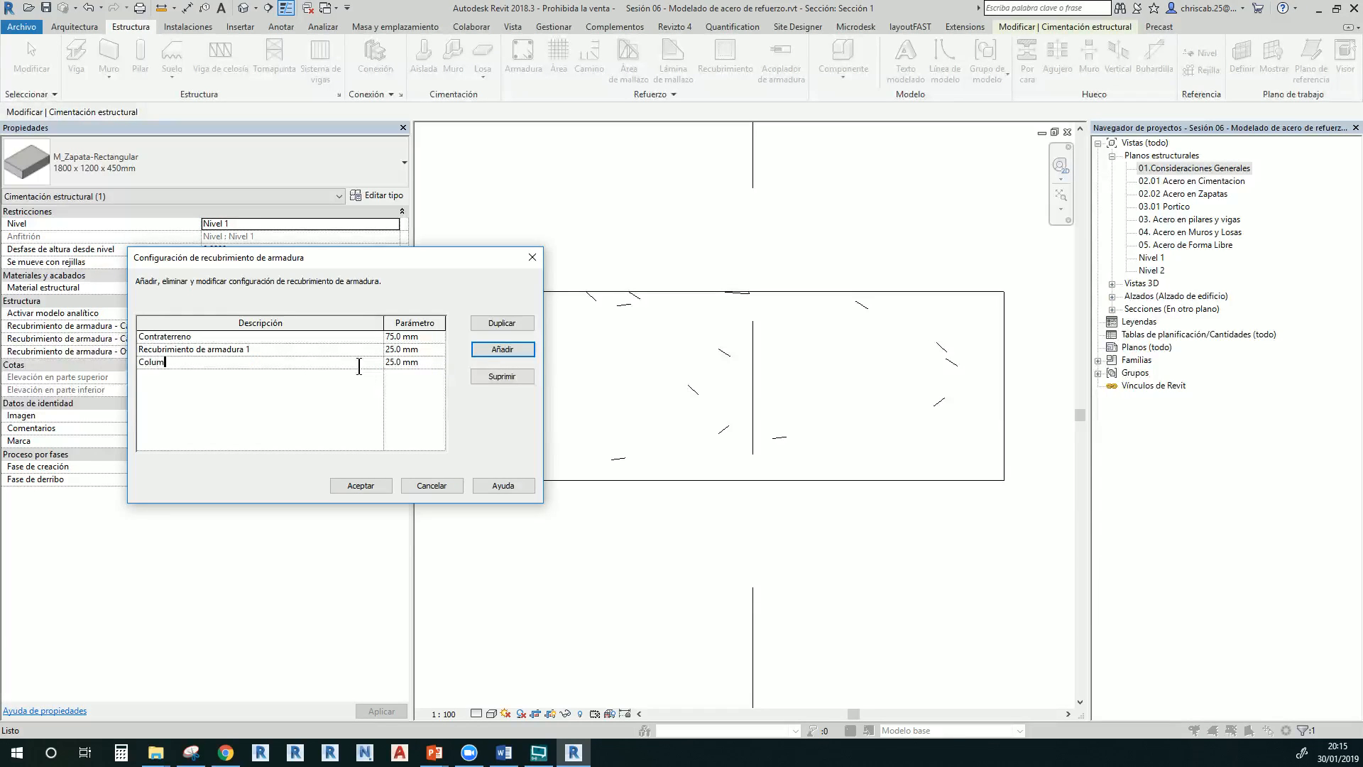
{"action": "type", "text": "na"}
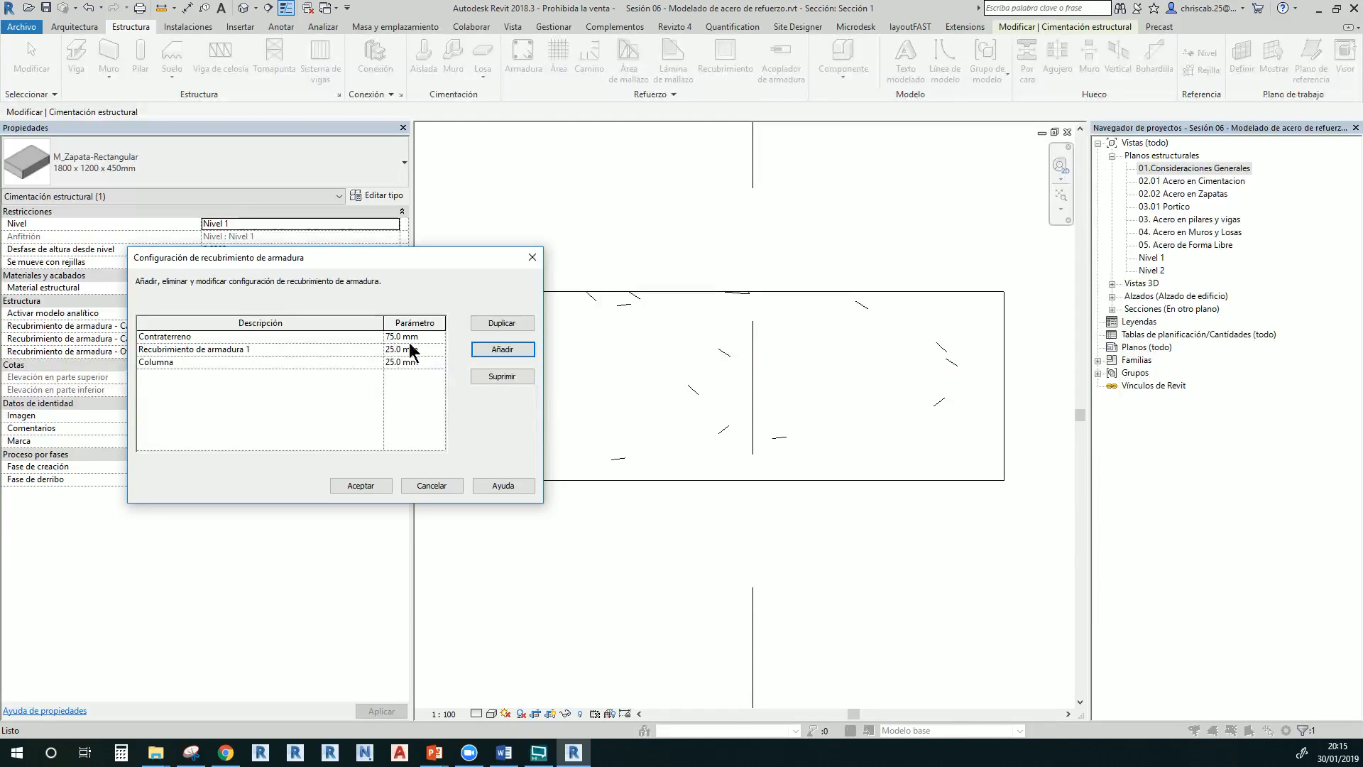
{"action": "left_click", "coordinate": [384, 363]}
Add a cover named Recubrimiento de muros with correct capitalisation and save
{"action": "left_click", "coordinate": [516, 346]}
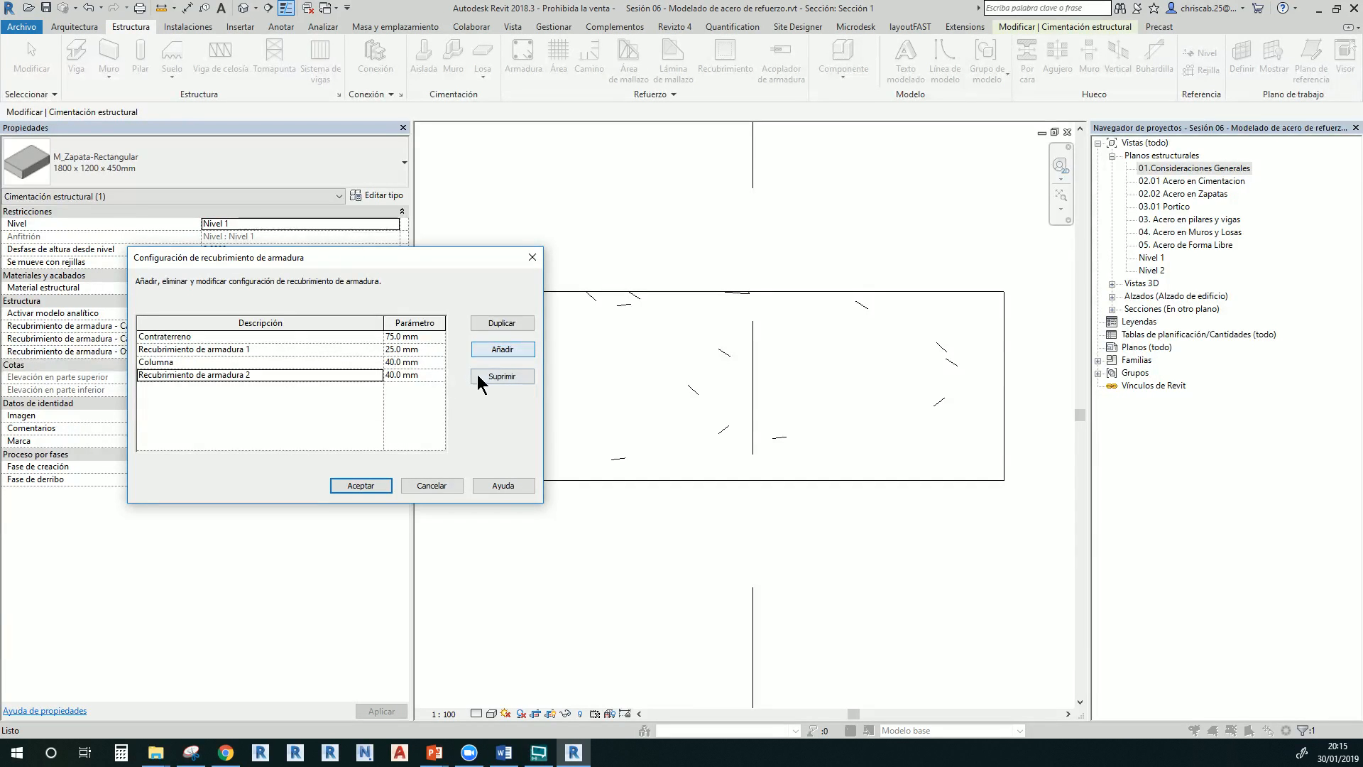
{"action": "double_click", "coordinate": [355, 376]}
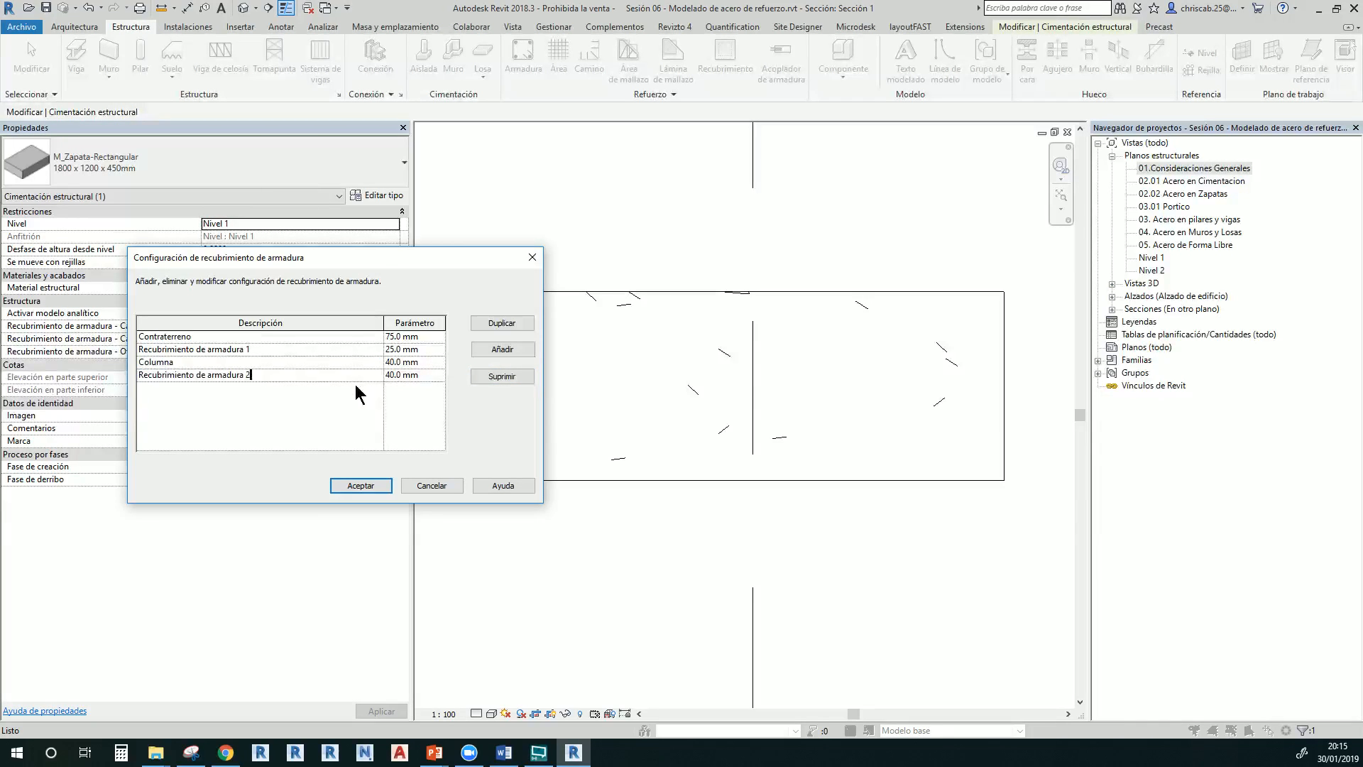
{"action": "type", "text": "recubri"}
{"action": "type", "text": "miento de muros"}
{"action": "key", "text": "Home"}
{"action": "key", "text": "Delete"}
{"action": "type", "text": "R"}
{"action": "type", "text": "3"}
{"action": "left_click", "coordinate": [362, 486]}
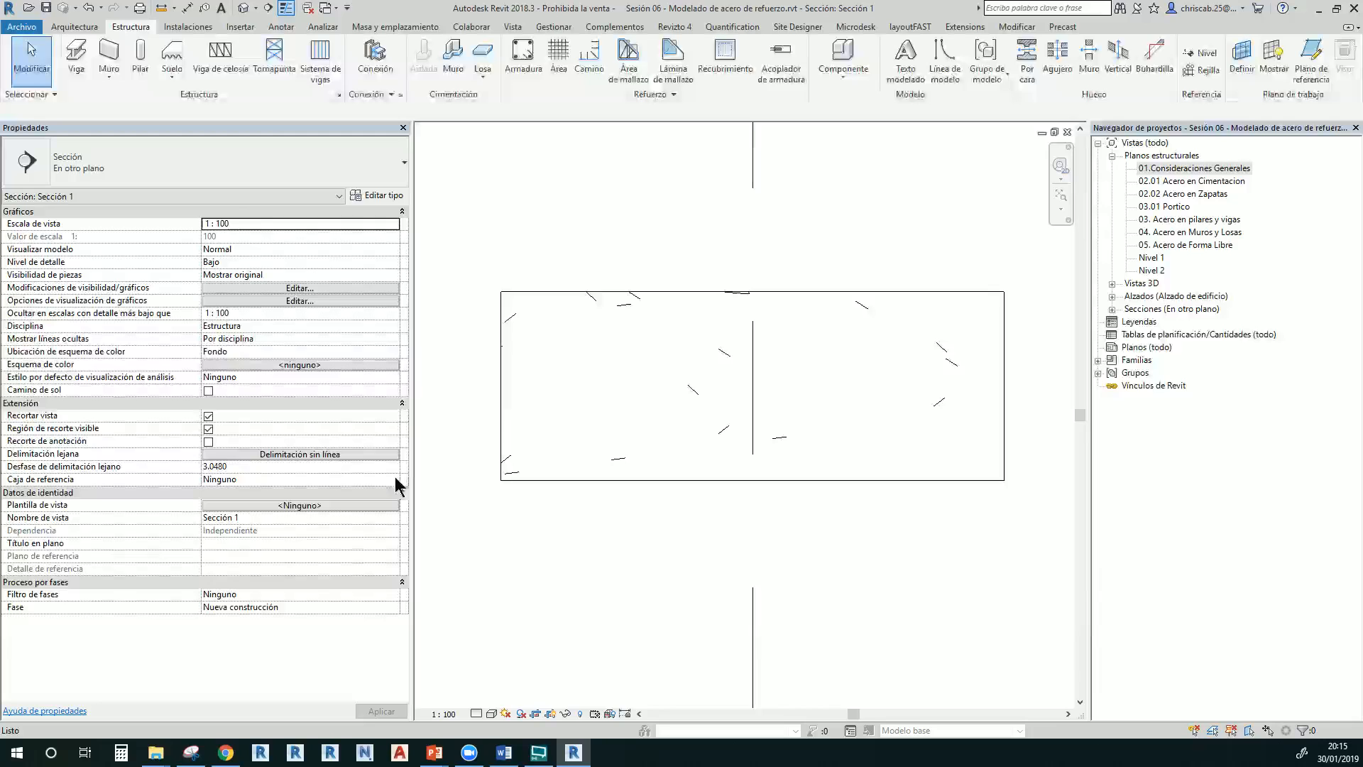
{"action": "left_click", "coordinate": [508, 383]}
{"action": "left_click", "coordinate": [369, 325]}
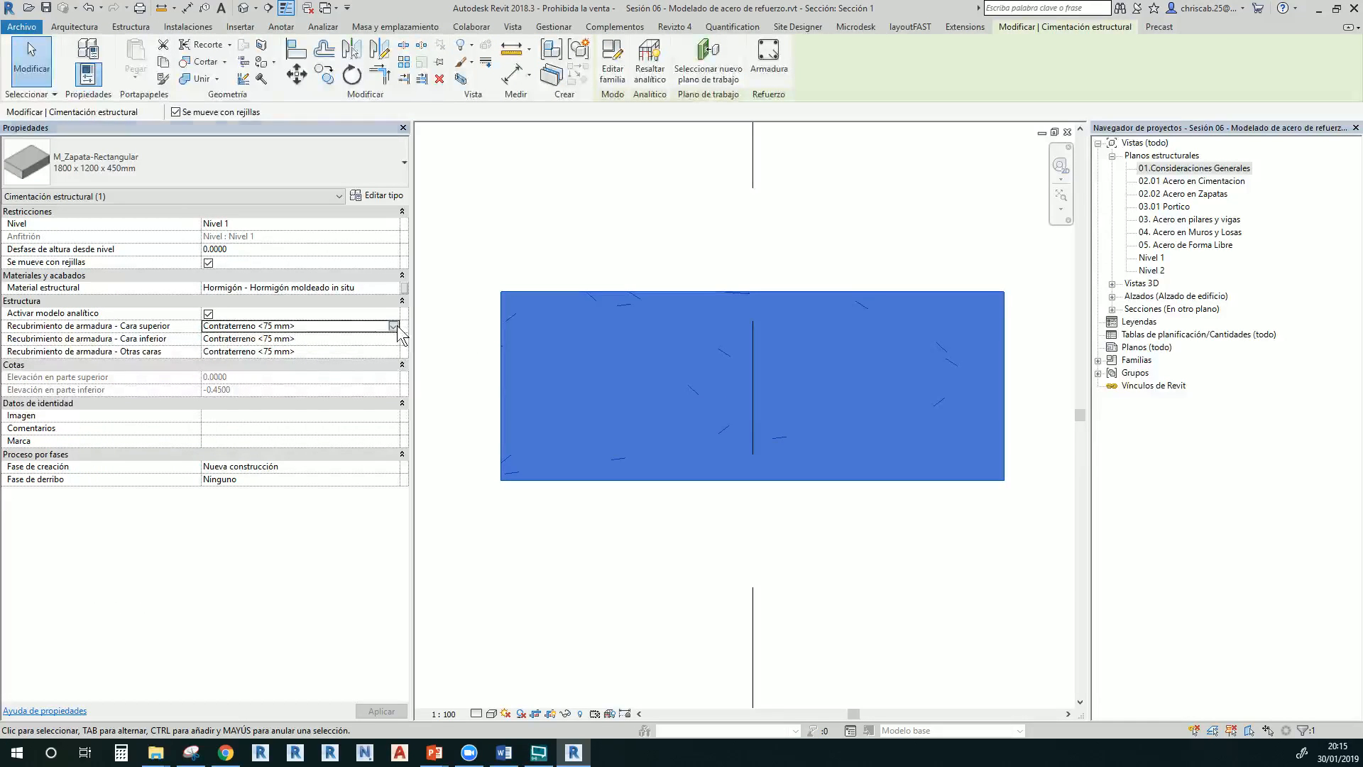
{"action": "left_click", "coordinate": [536, 238]}
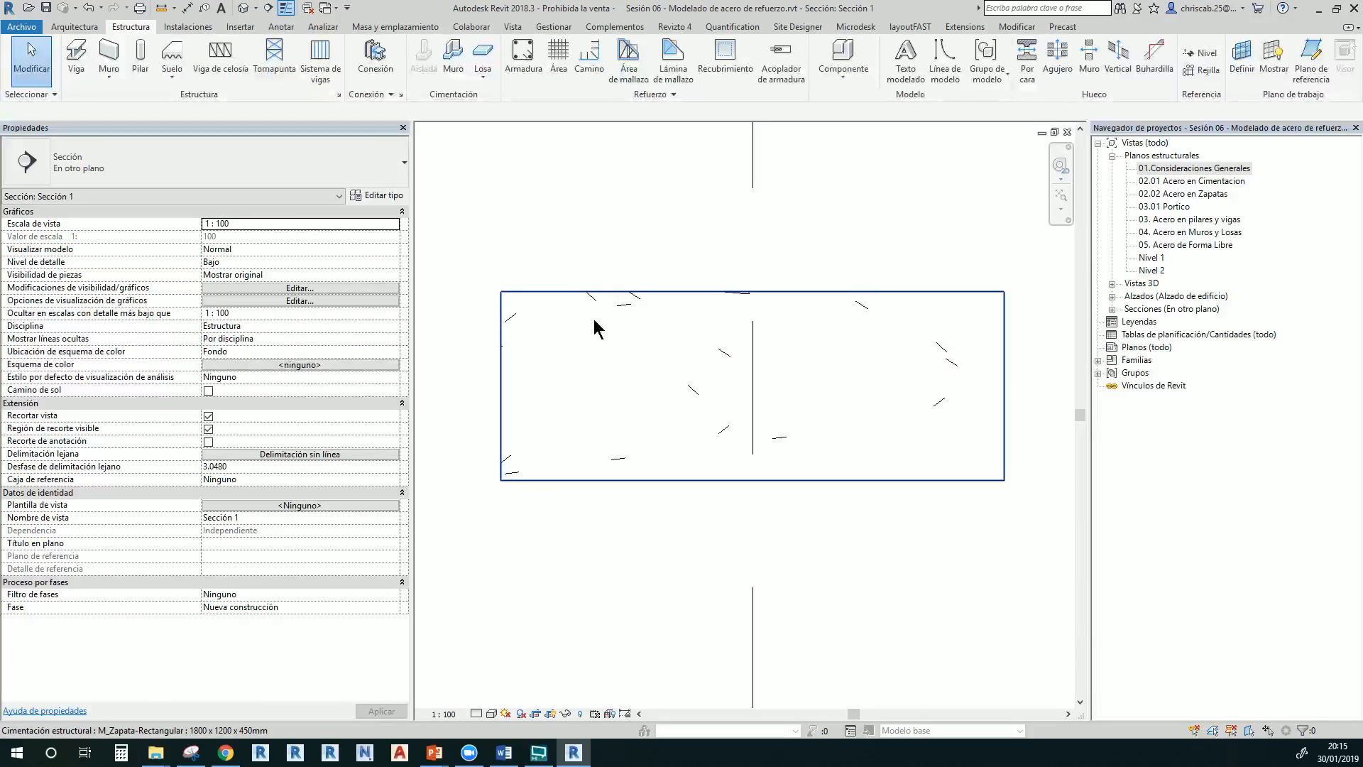
{"action": "left_click", "coordinate": [590, 298]}
{"action": "left_click", "coordinate": [579, 202]}
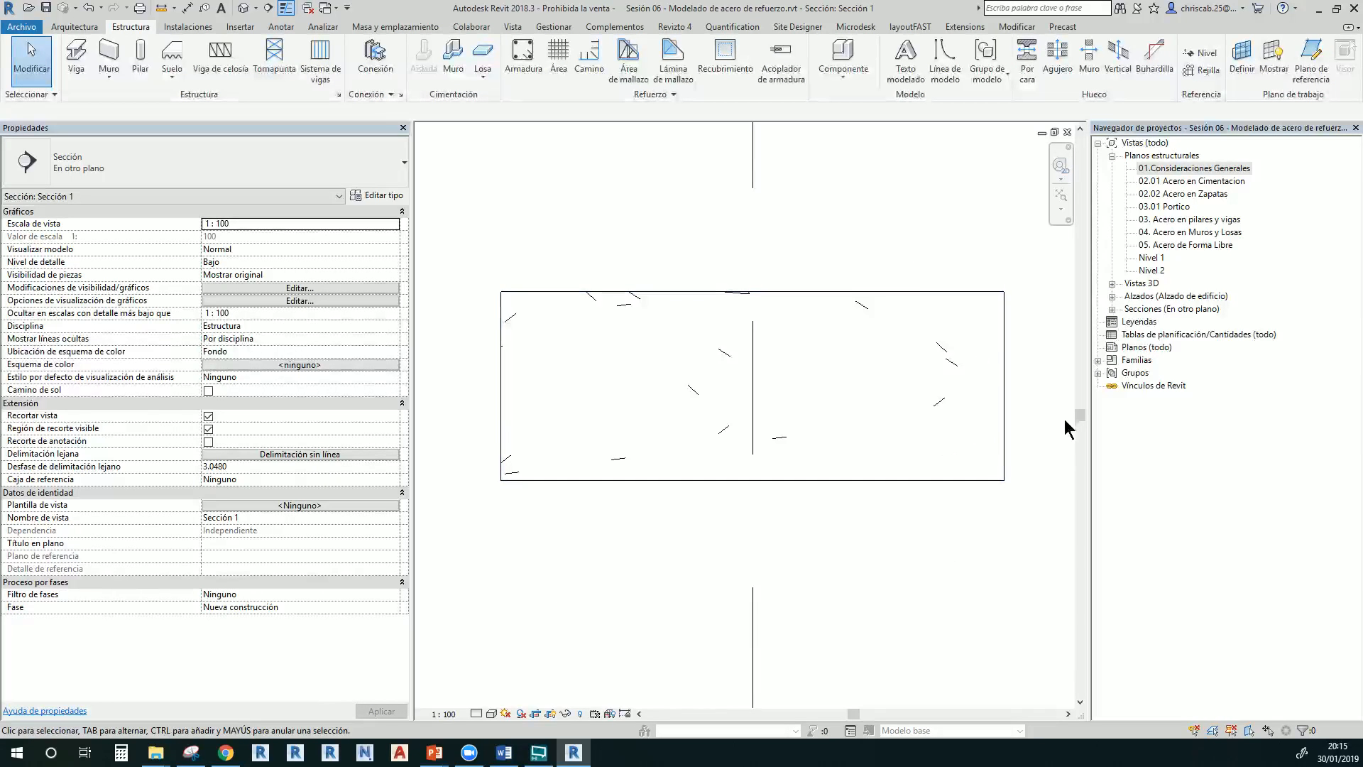
Expand Familias > Armadura estructural and select its Barra, Forma, Gancho and Tratamiento families
{"action": "left_click", "coordinate": [1137, 363]}
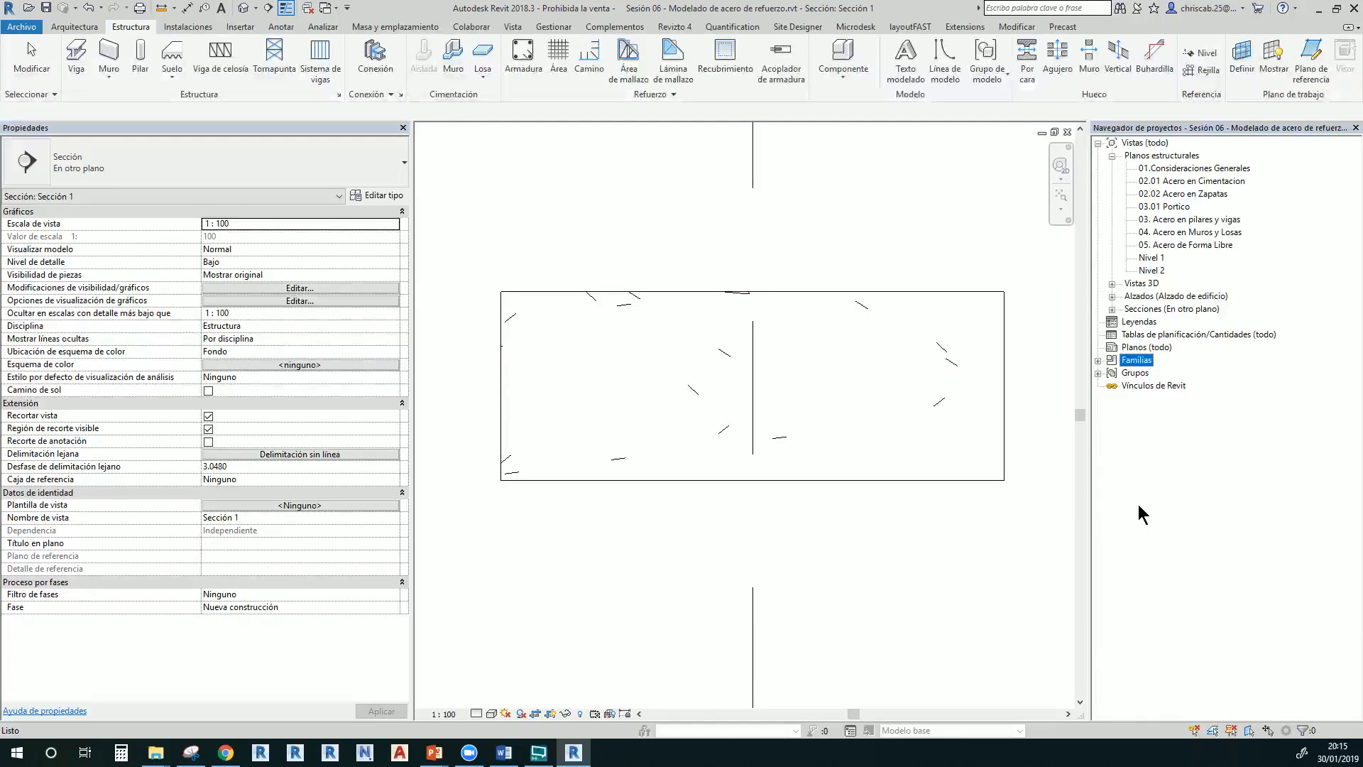
{"action": "left_click", "coordinate": [1098, 361]}
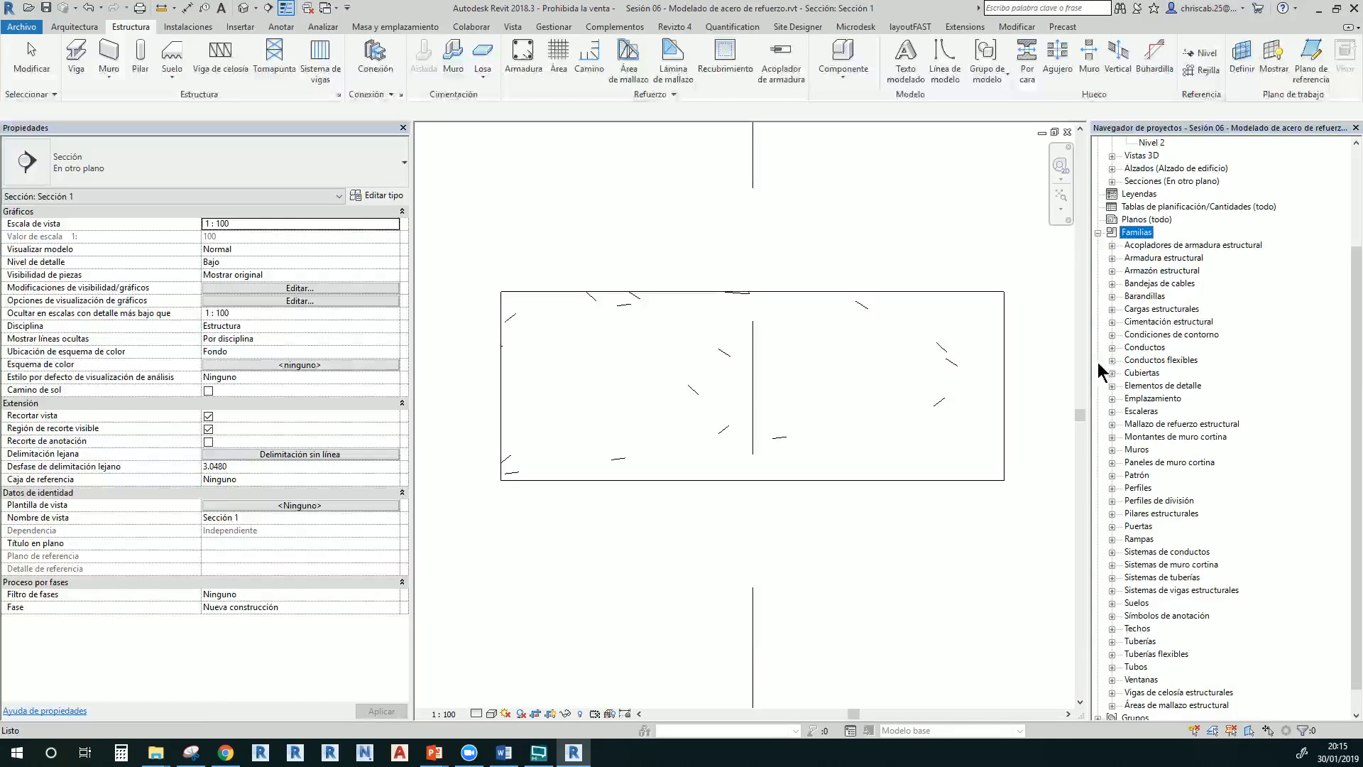
{"action": "left_click", "coordinate": [1140, 259]}
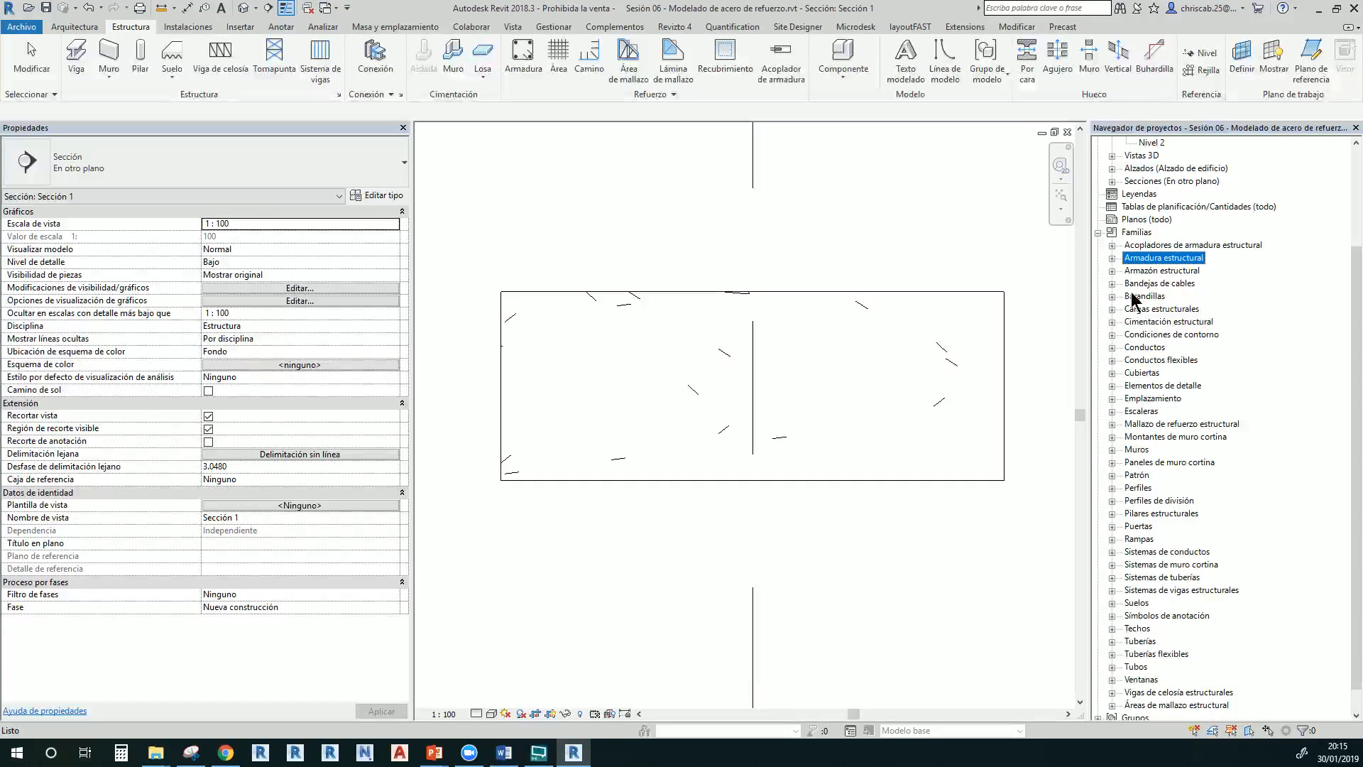
{"action": "left_click", "coordinate": [1113, 258]}
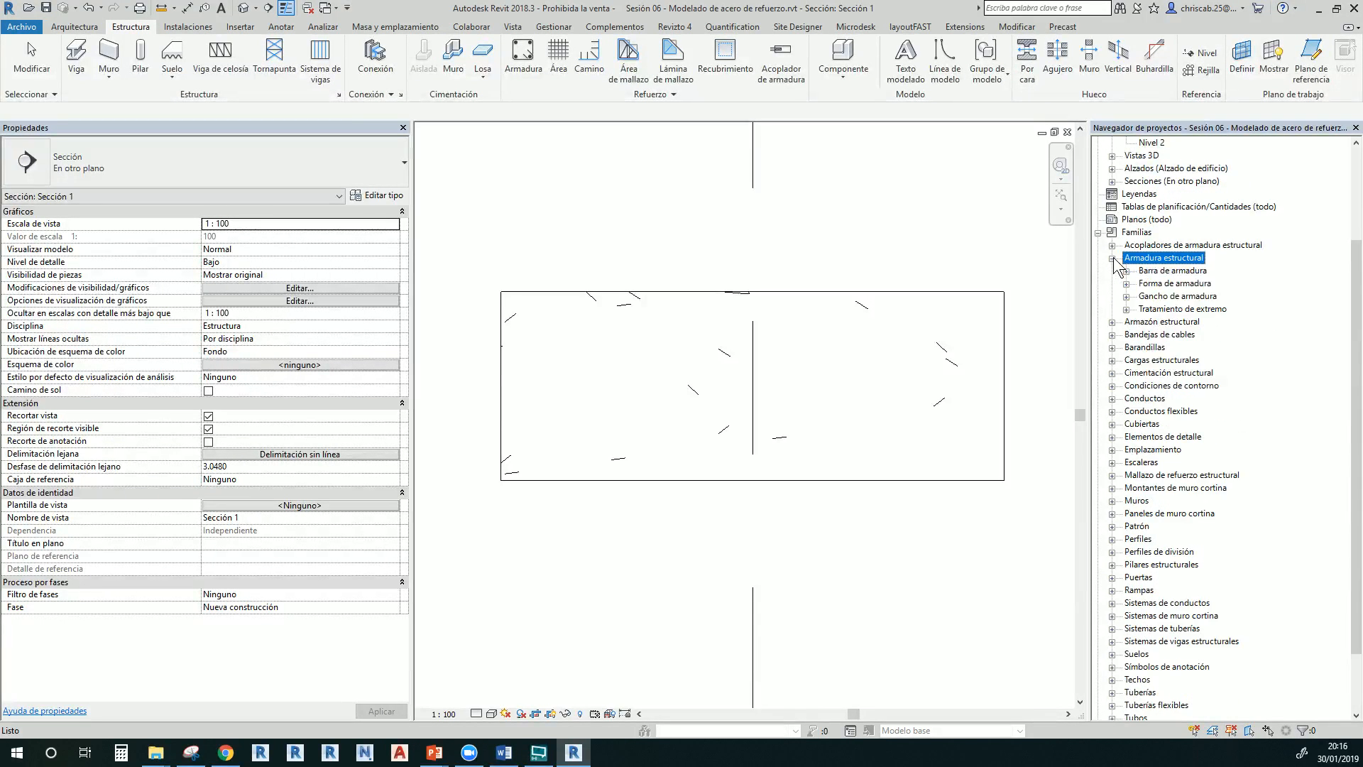
{"action": "left_click", "coordinate": [1160, 273]}
{"action": "left_click", "coordinate": [1163, 284], "text": "ctrl"}
{"action": "left_click", "coordinate": [1165, 296], "text": "ctrl"}
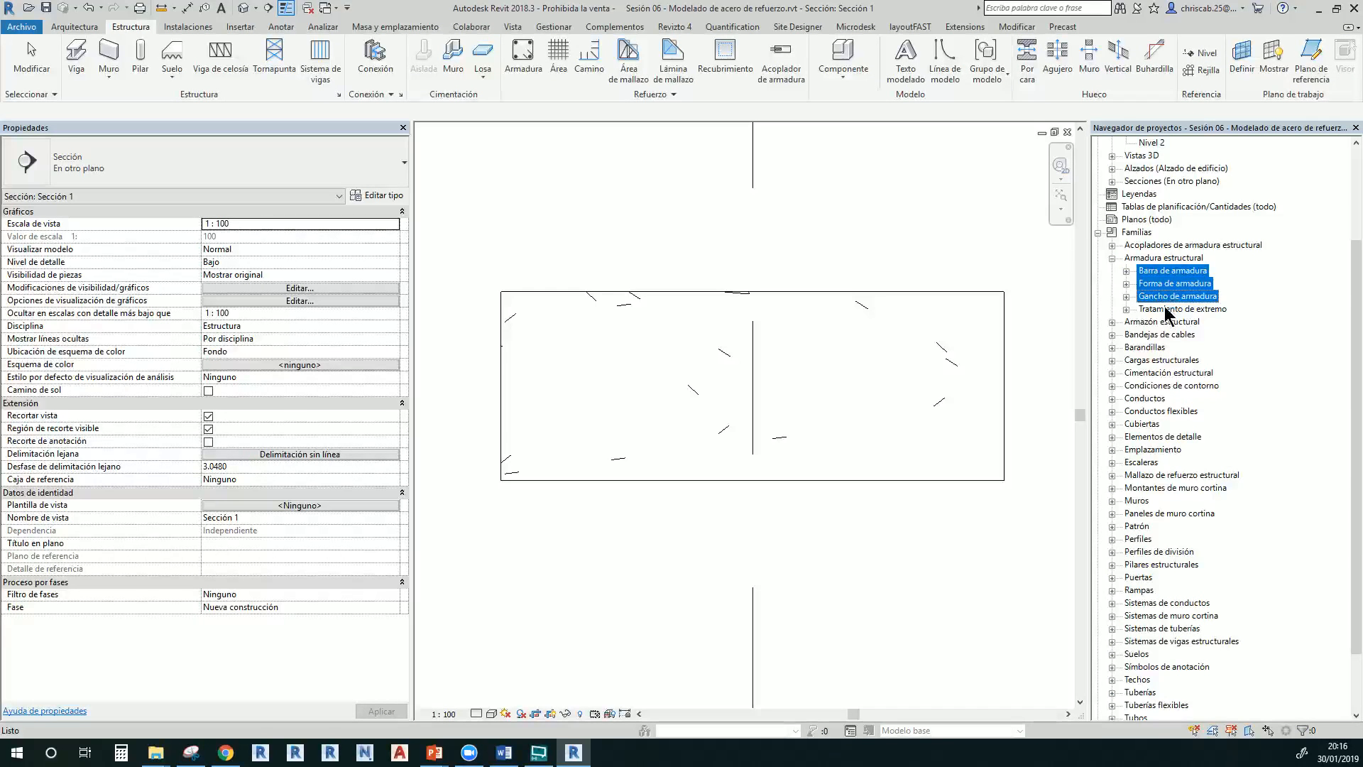
{"action": "left_click", "coordinate": [1165, 310], "text": "ctrl"}
Expand Barra de armadura and compare the 1" and 3/8" bar types
{"action": "left_click", "coordinate": [1127, 272]}
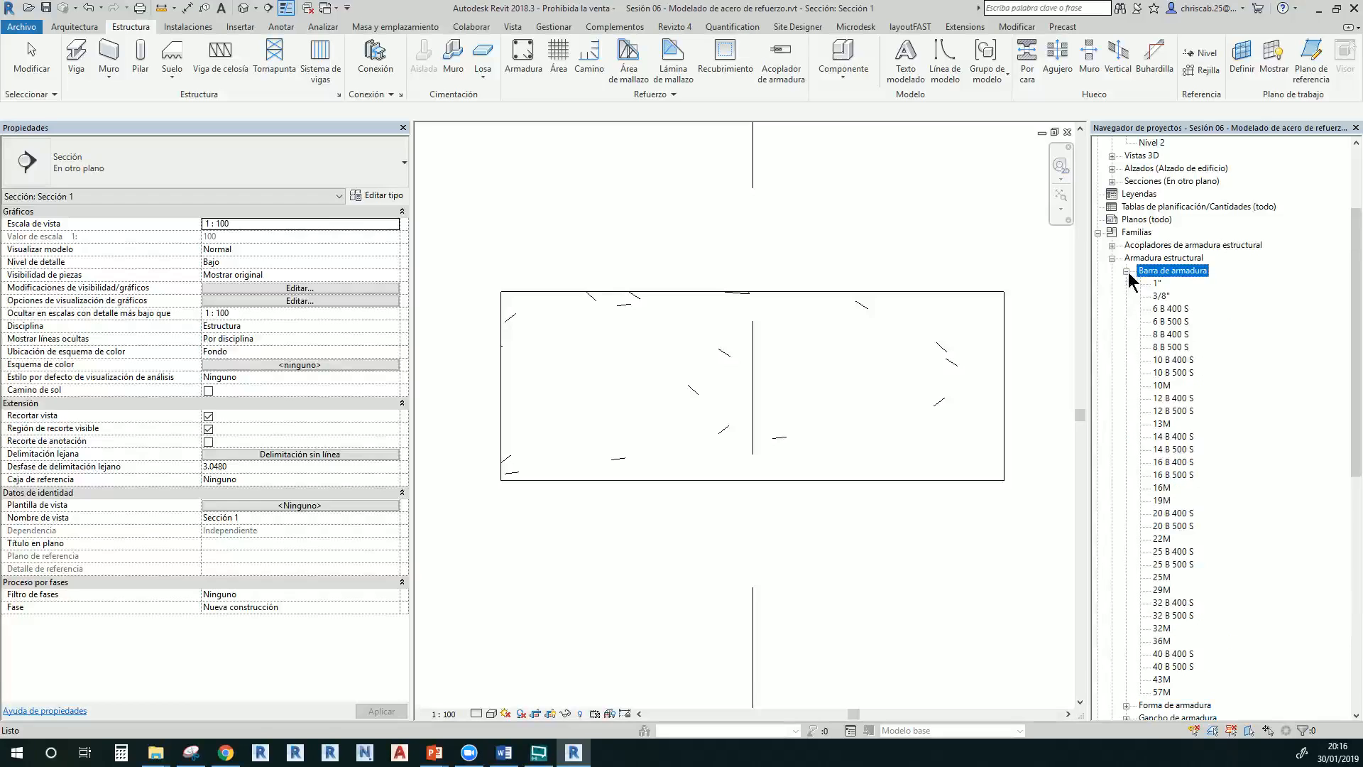
{"action": "left_click", "coordinate": [1157, 283]}
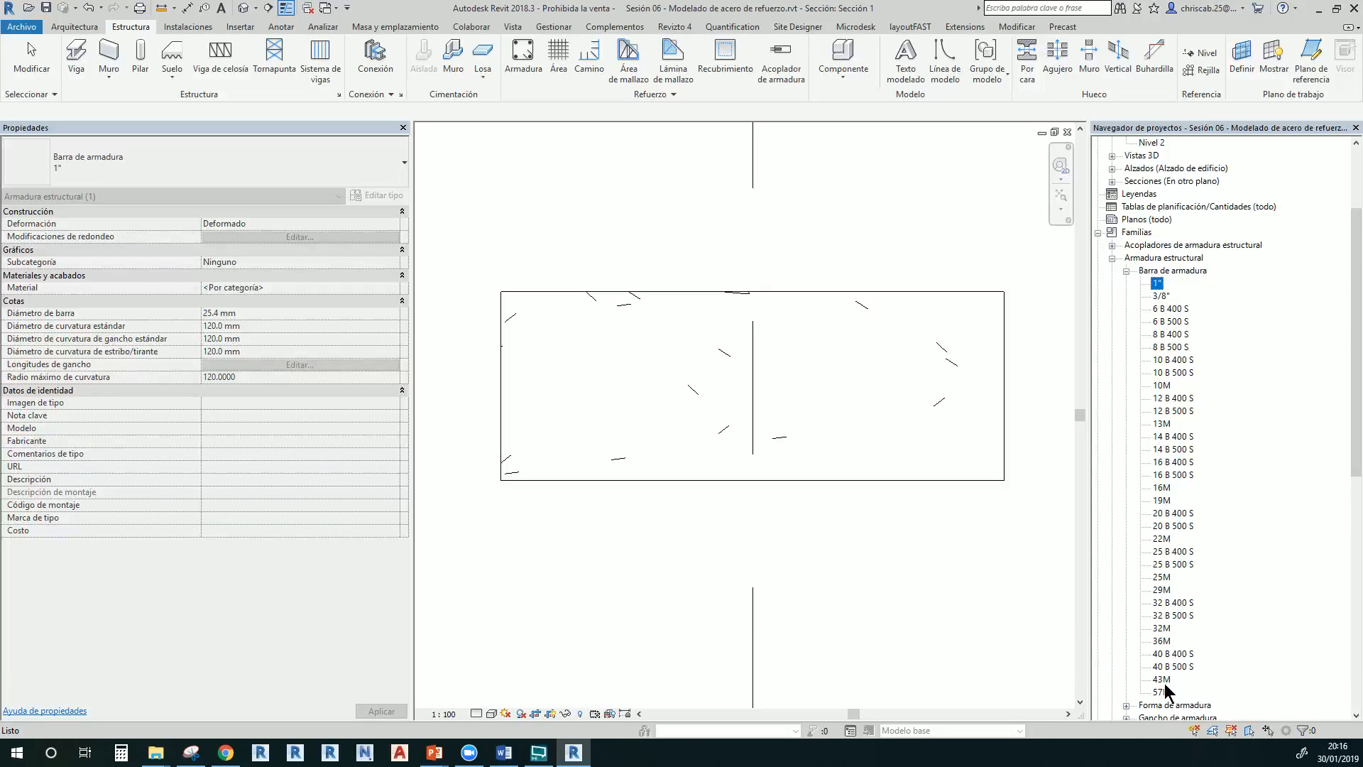
{"action": "left_click", "coordinate": [1165, 692], "text": "shift"}
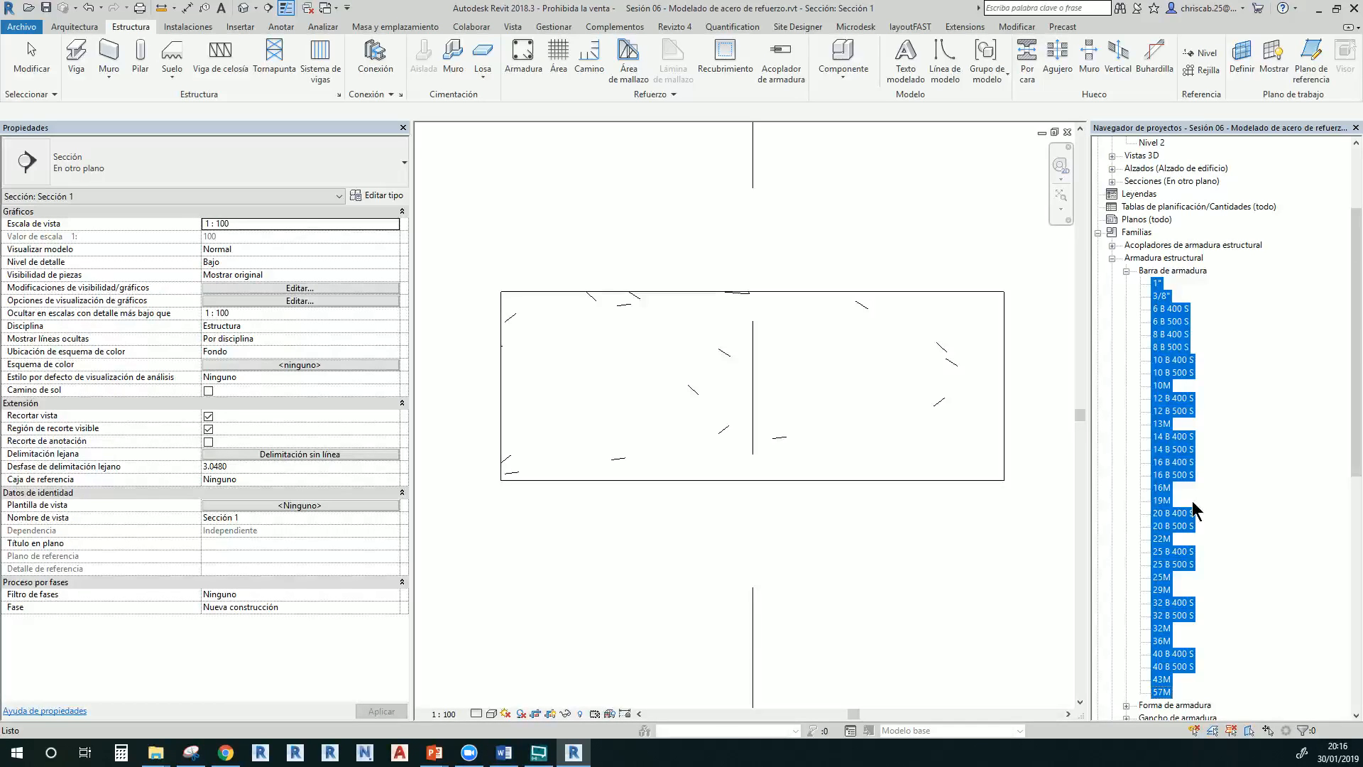
{"action": "left_click", "coordinate": [1175, 462]}
{"action": "left_click", "coordinate": [1157, 284]}
{"action": "left_click", "coordinate": [1162, 297]}
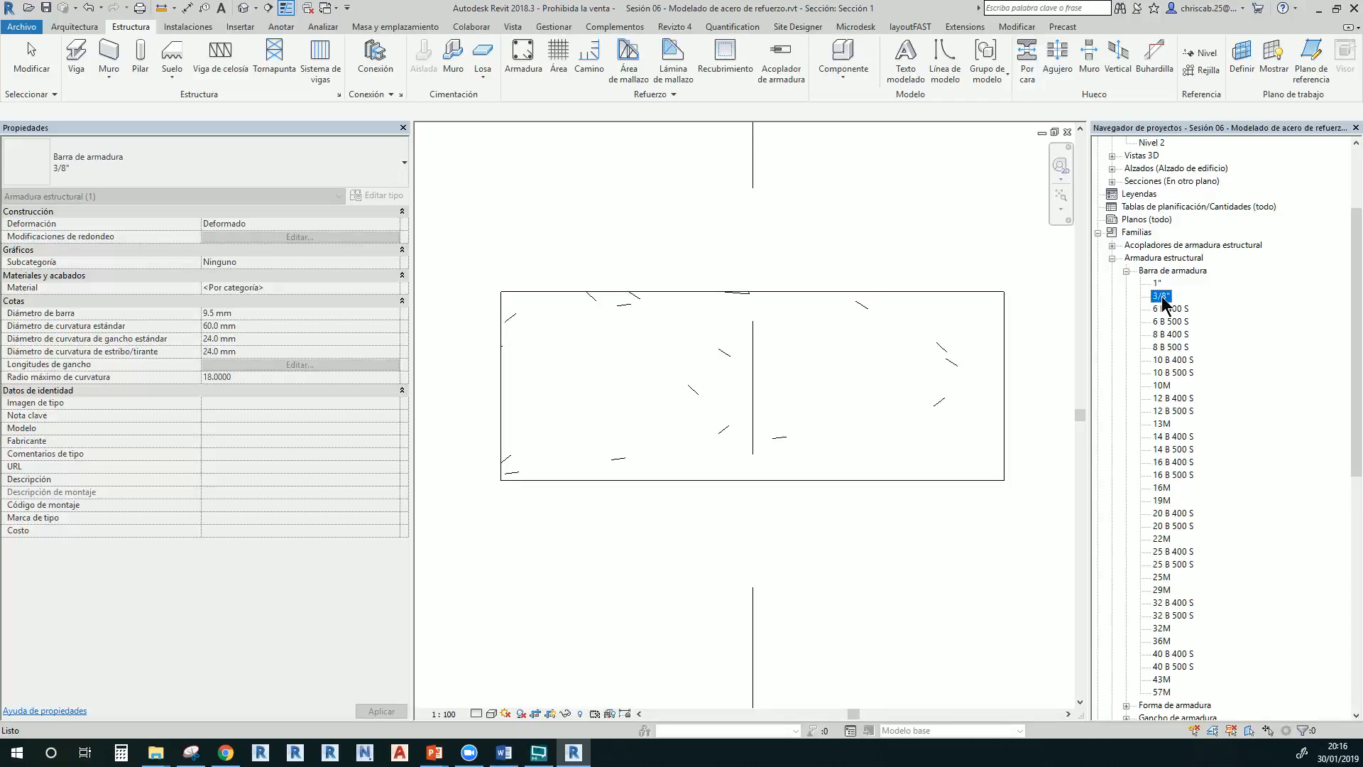
Open Propiedades de tipo for the 1" bar type and move the window right
{"action": "left_click", "coordinate": [1156, 283]}
{"action": "left_click", "coordinate": [1162, 297]}
{"action": "left_click", "coordinate": [1157, 284]}
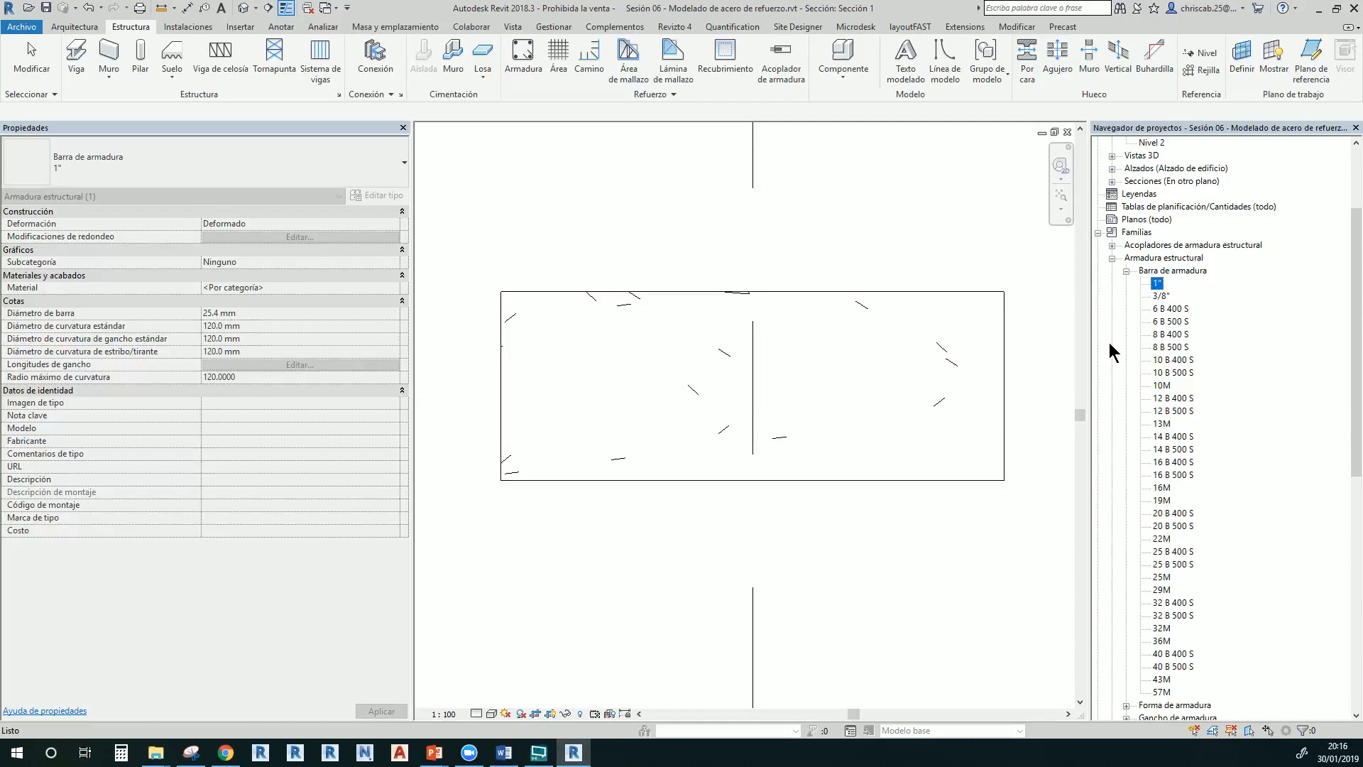
{"action": "right_click", "coordinate": [1159, 281]}
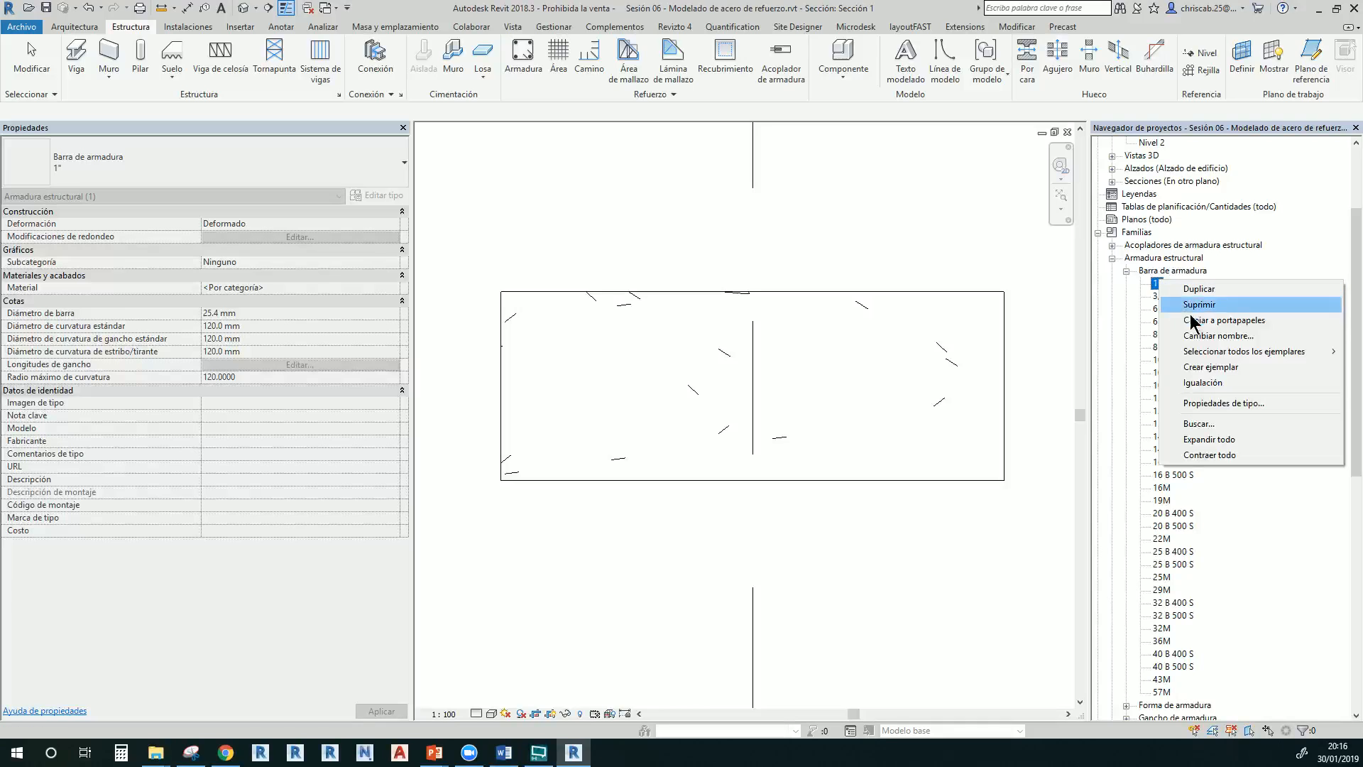
{"action": "left_click", "coordinate": [1210, 404]}
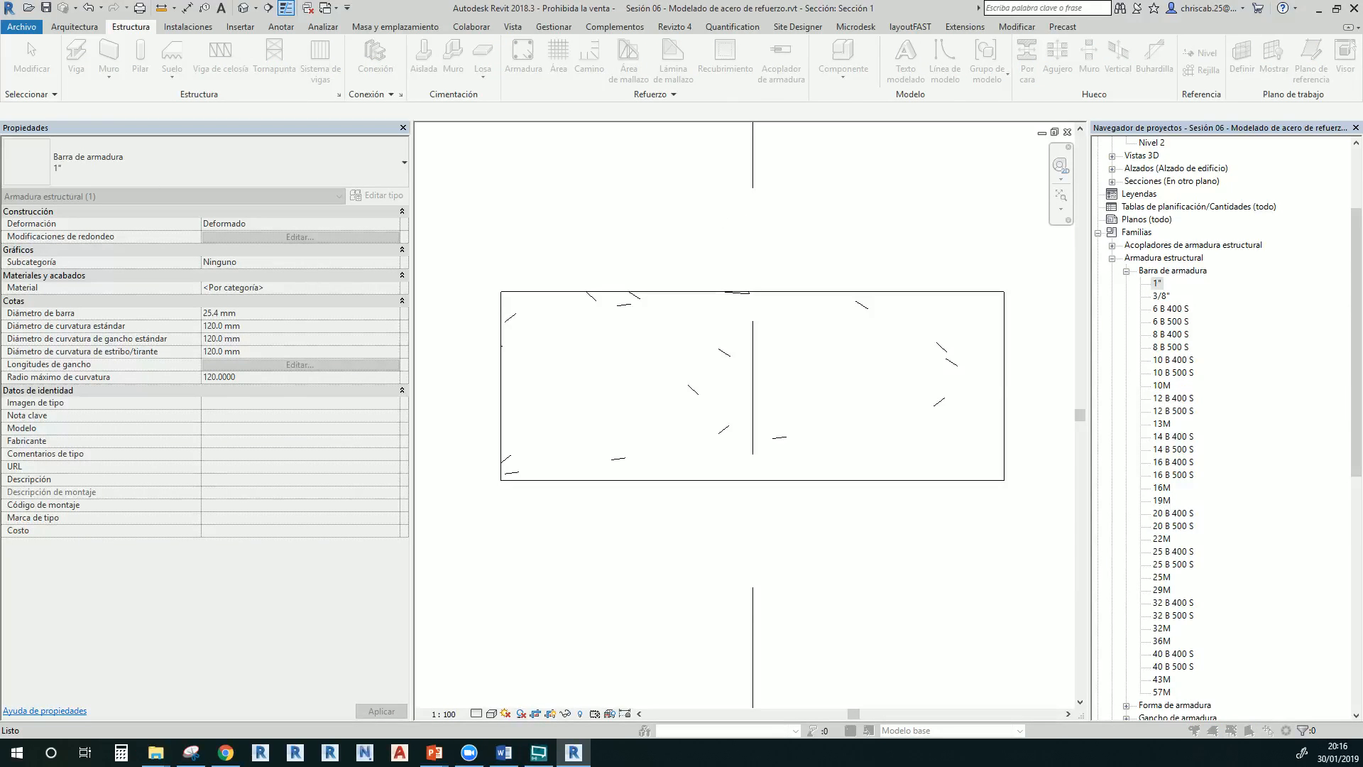
{"action": "left_click_drag", "start_coordinate": [388, 110], "coordinate": [694, 151]}
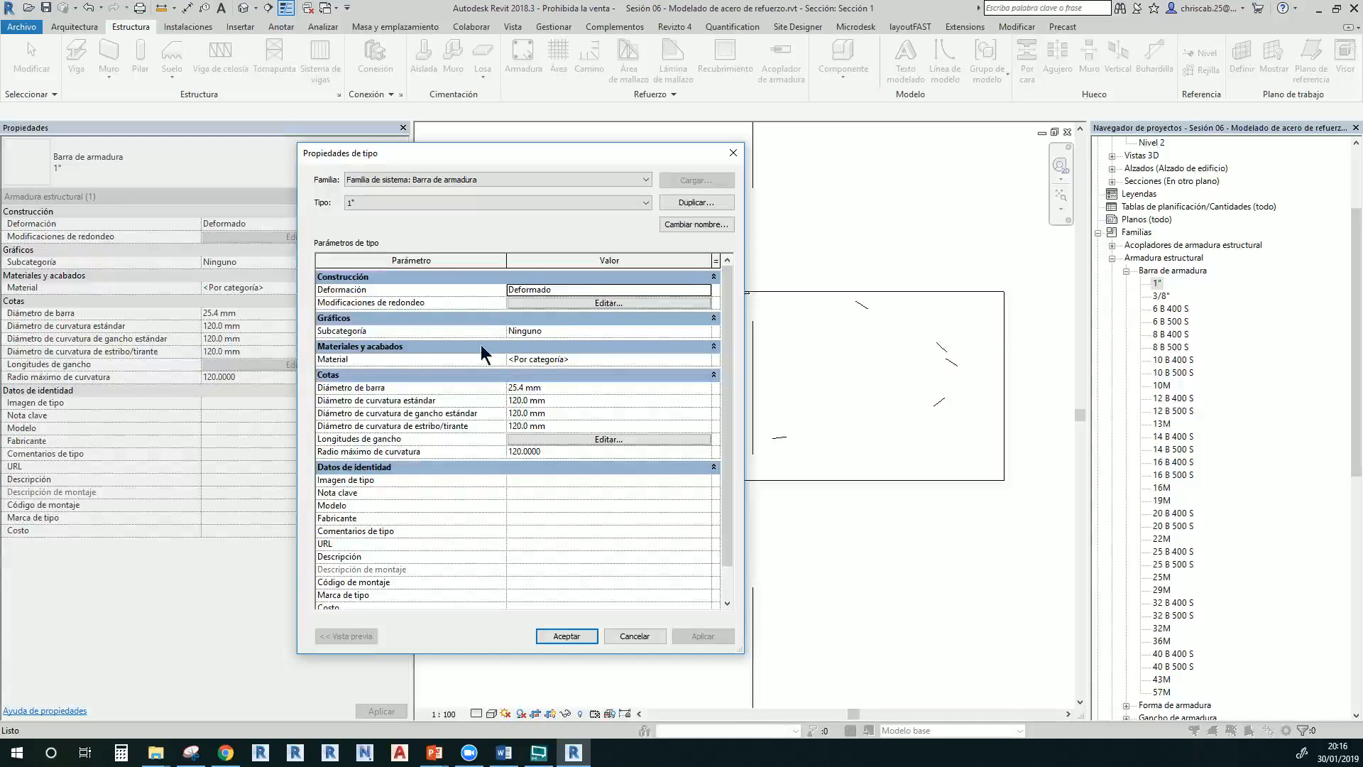
Check the 1" type's settings, keeping Deformado, rounding overrides unchanged, and subcategory Ninguno
{"action": "left_click", "coordinate": [705, 291]}
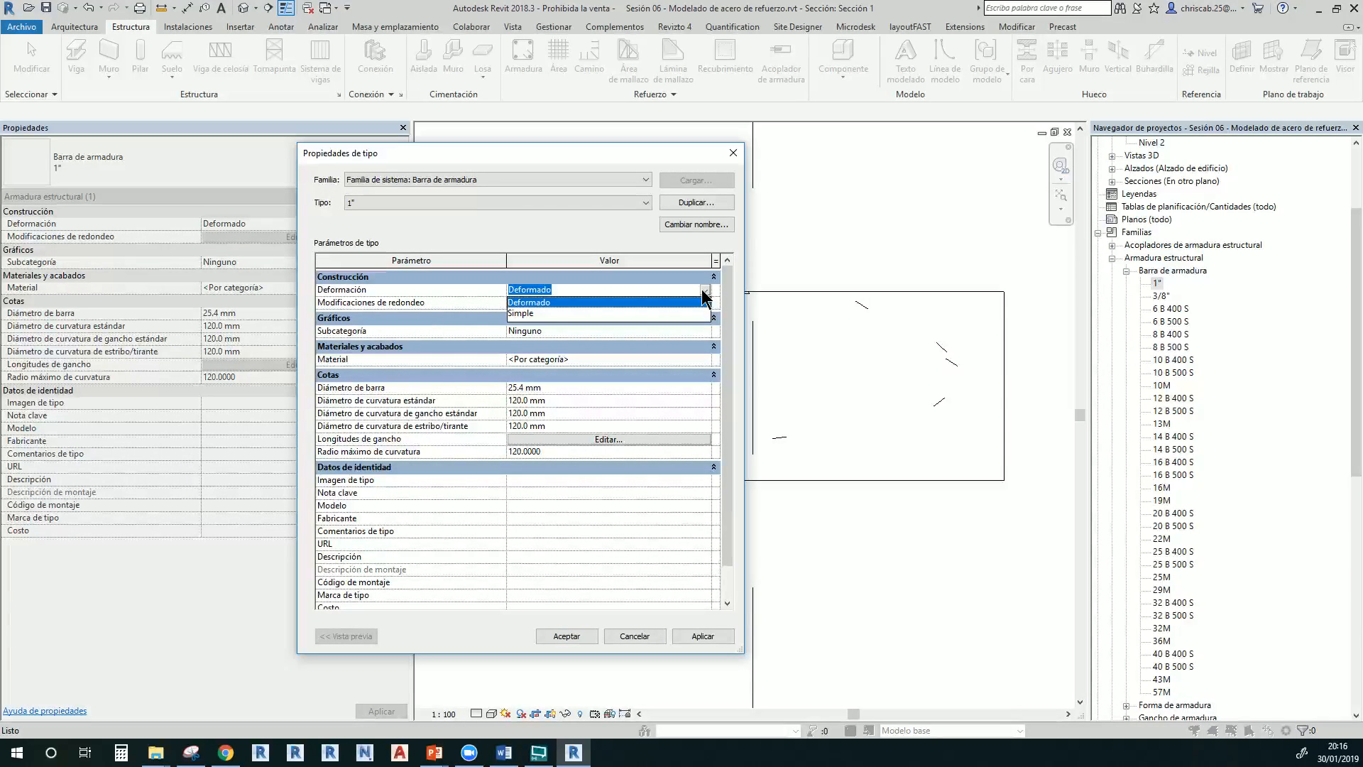
{"action": "left_click", "coordinate": [706, 291]}
{"action": "left_click", "coordinate": [602, 303]}
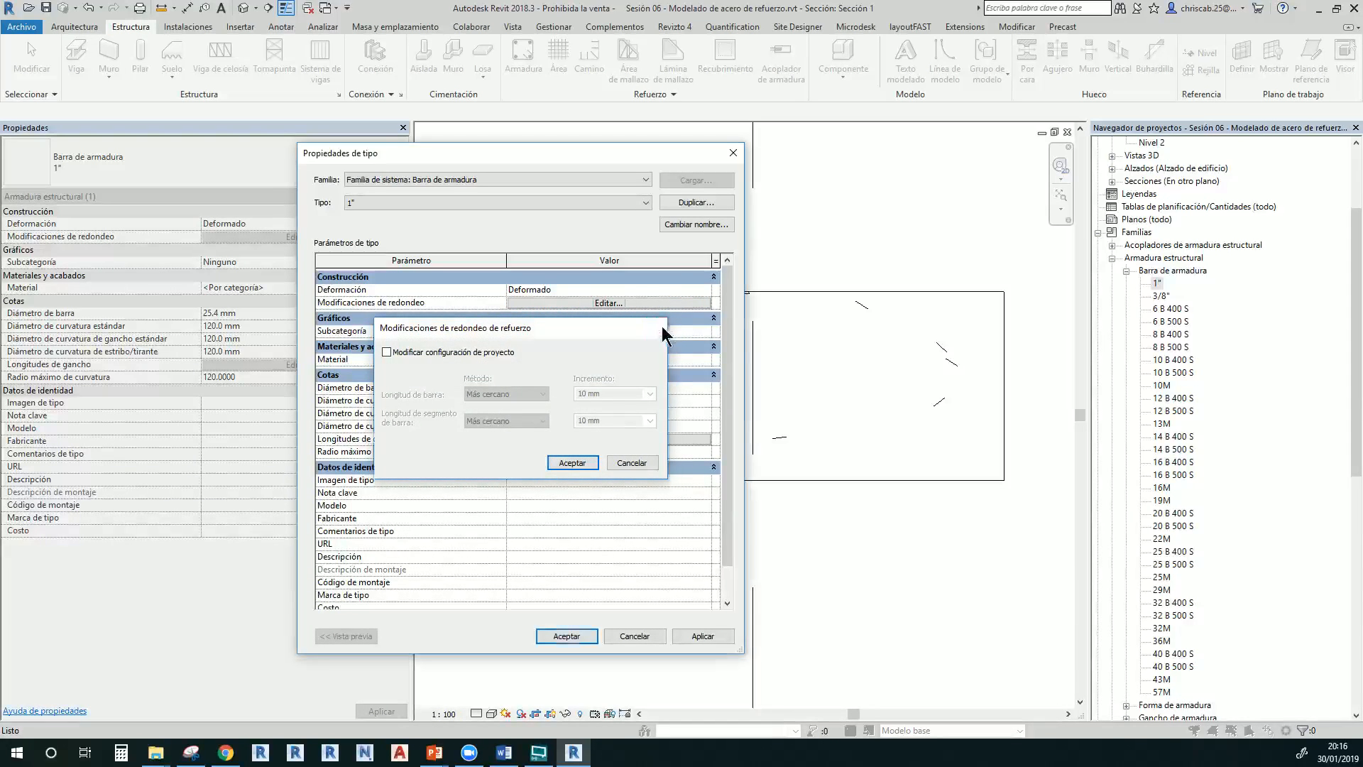
{"action": "left_click", "coordinate": [657, 328]}
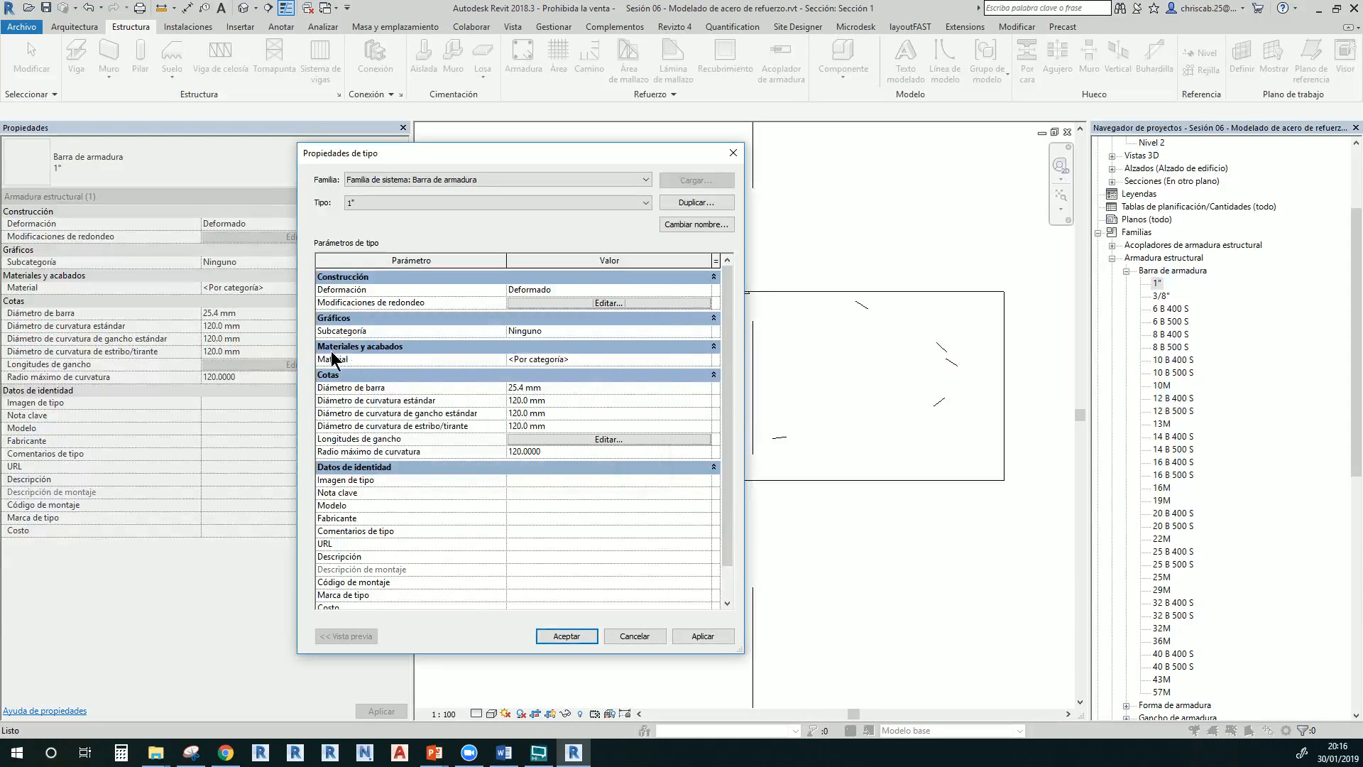
{"action": "left_click", "coordinate": [706, 332]}
{"action": "left_click", "coordinate": [706, 332]}
Review the 25.4 mm bar diameter and 120 mm bend diameters, then open Longitudes de gancho
{"action": "left_click", "coordinate": [561, 388]}
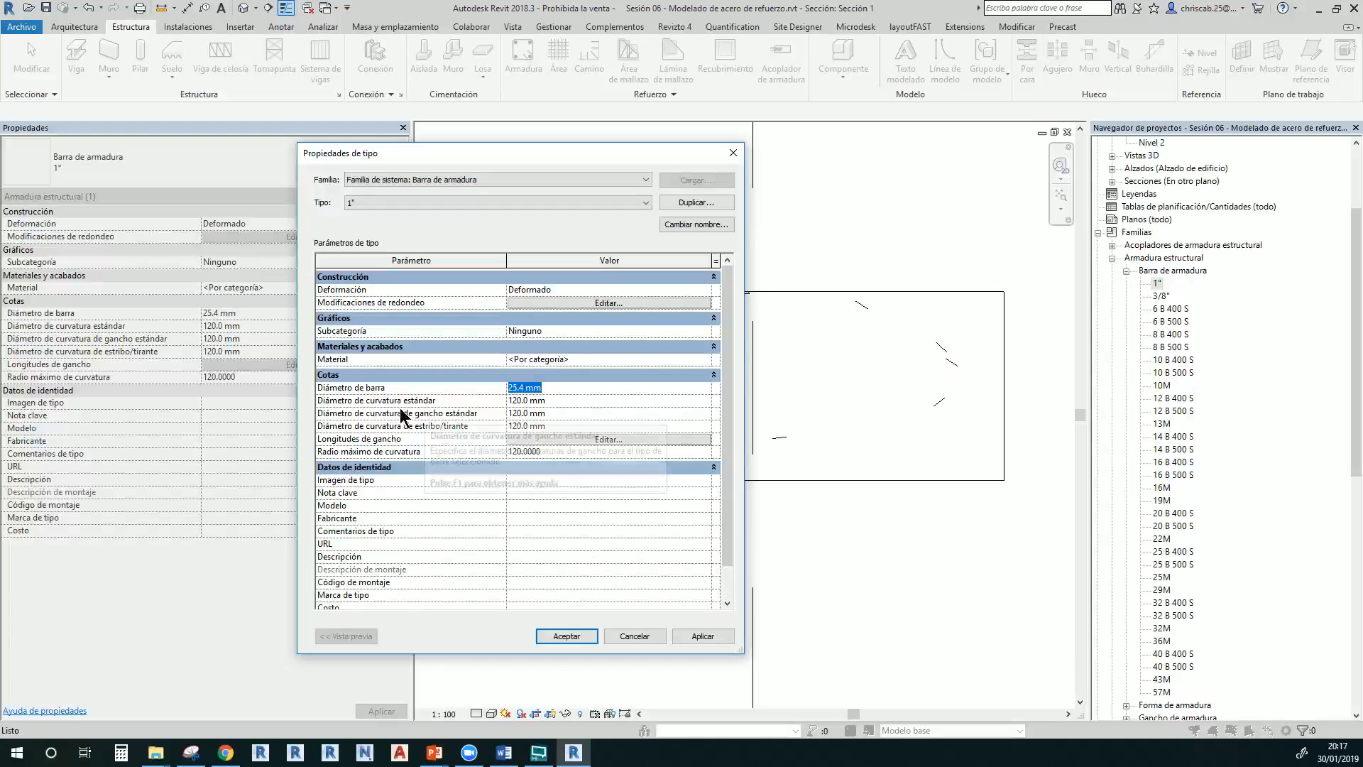
{"action": "left_click", "coordinate": [560, 401]}
{"action": "left_click", "coordinate": [560, 413]}
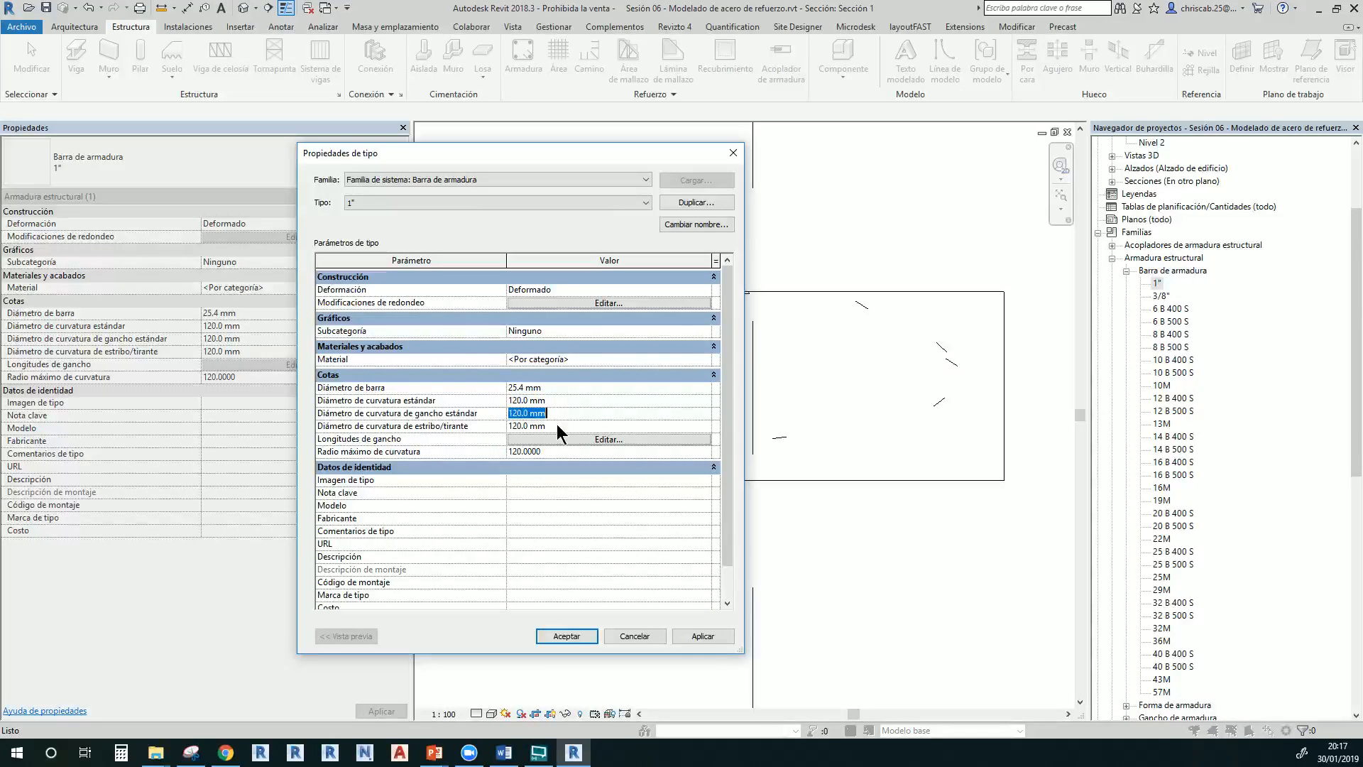
{"action": "left_click", "coordinate": [559, 426]}
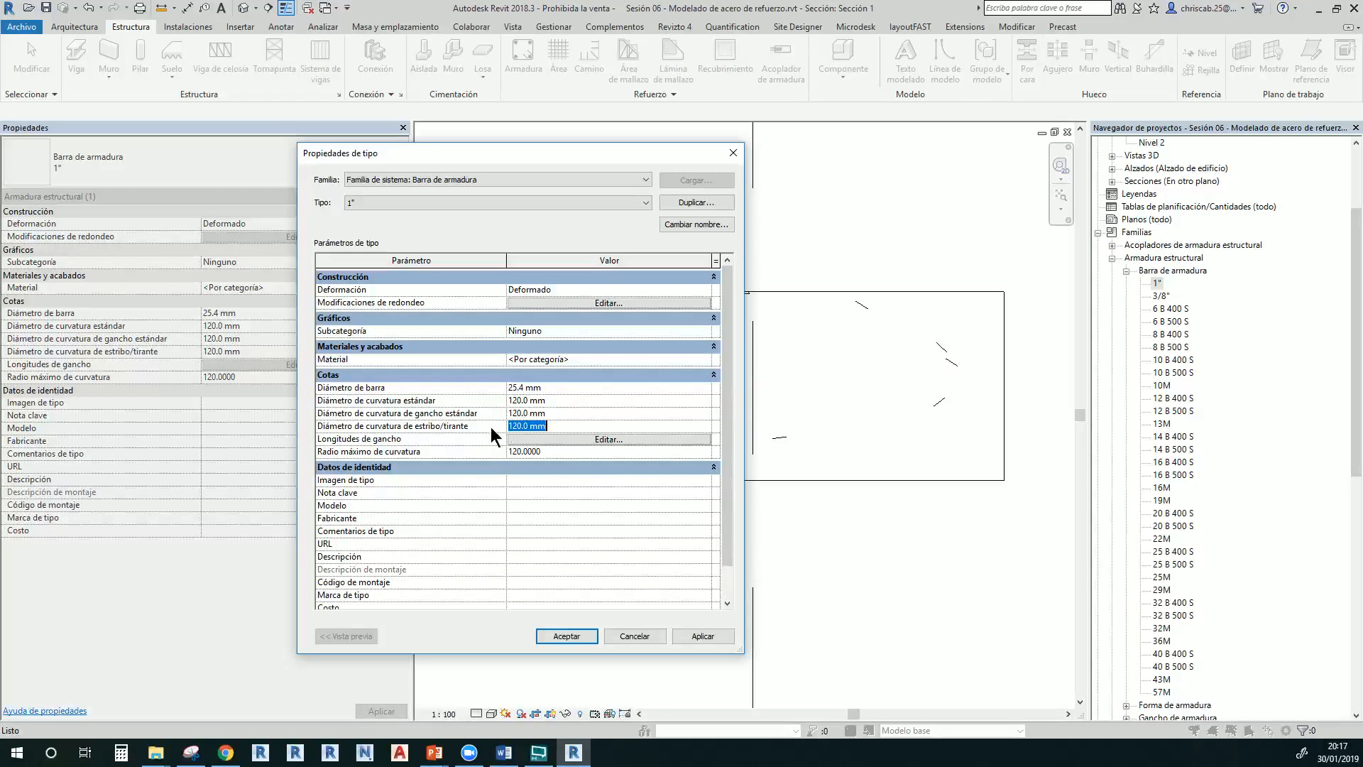
{"action": "left_click", "coordinate": [560, 413]}
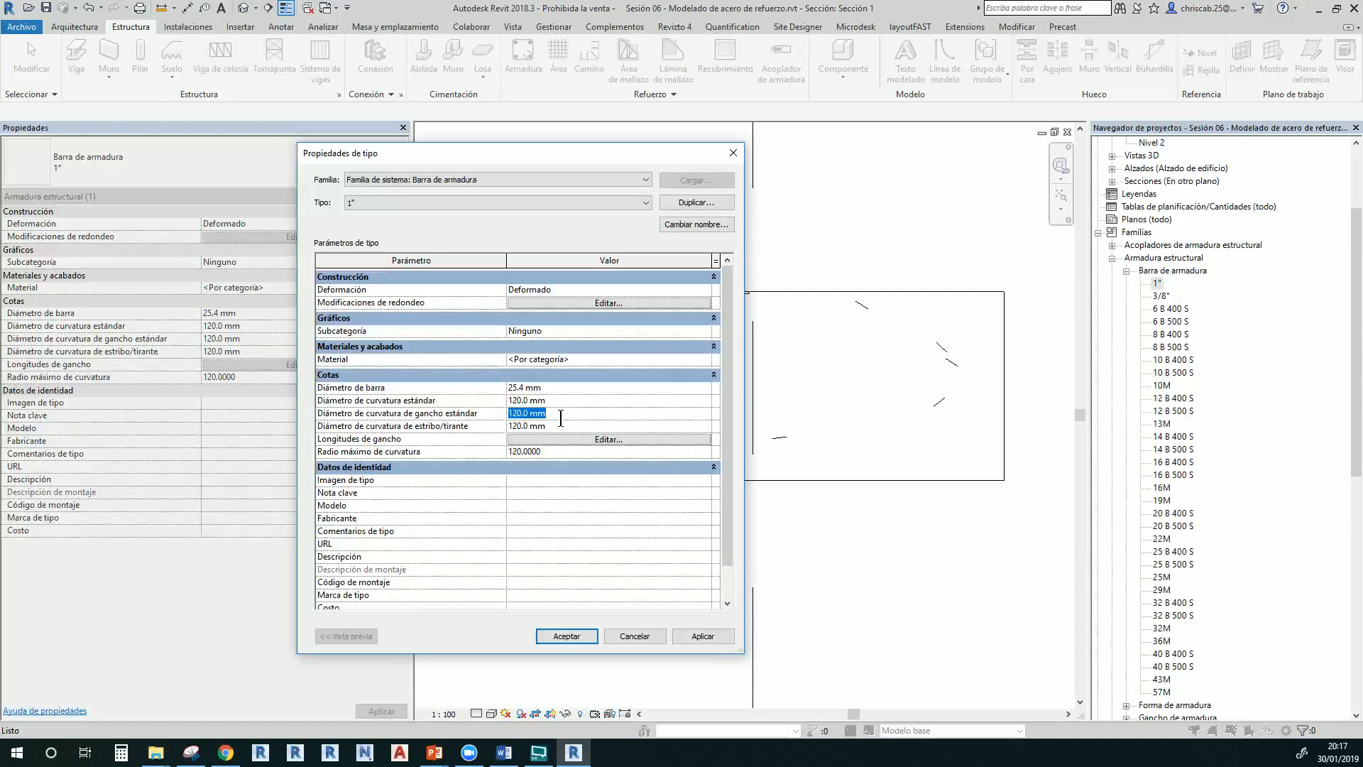
{"action": "left_click", "coordinate": [561, 426]}
{"action": "left_click", "coordinate": [562, 441]}
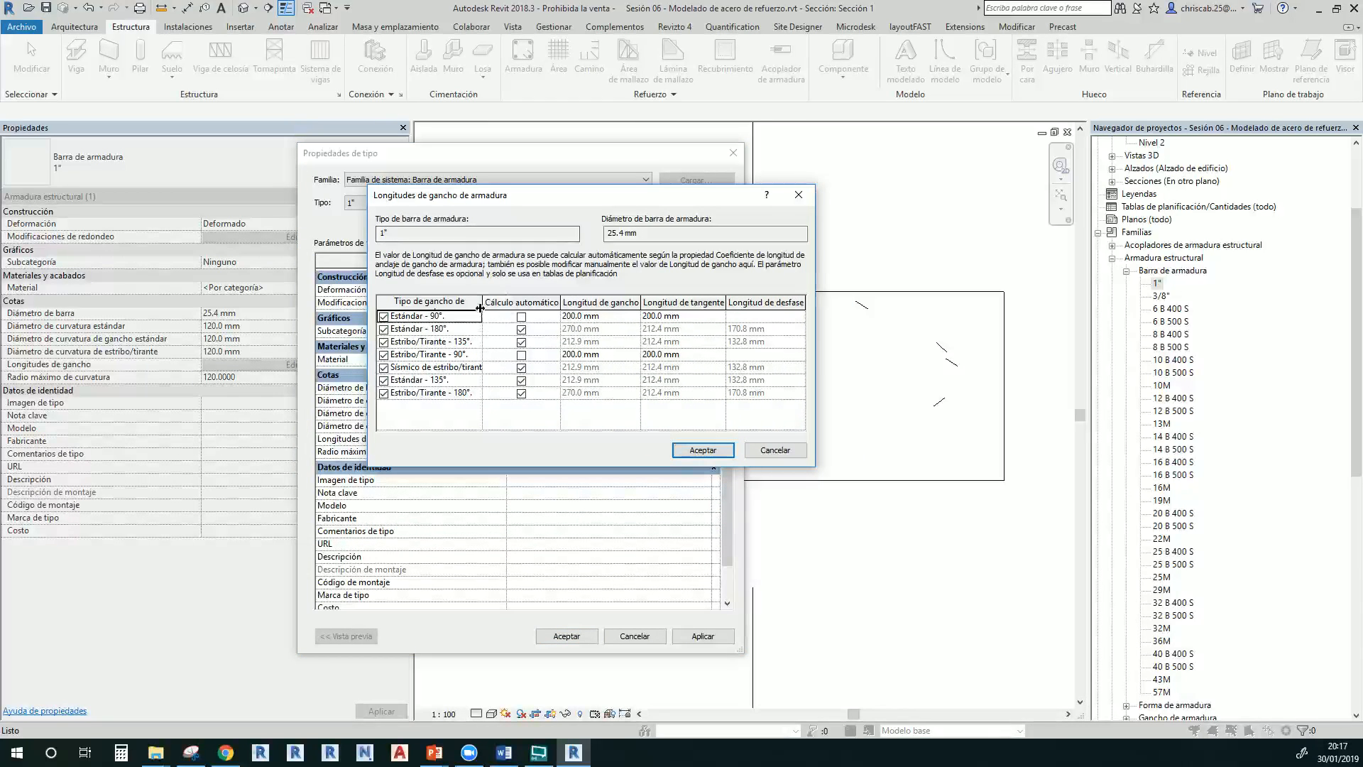
Widen the Tipo de gancho column, scroll the table right, and close it unchanged
{"action": "double_click", "coordinate": [483, 299]}
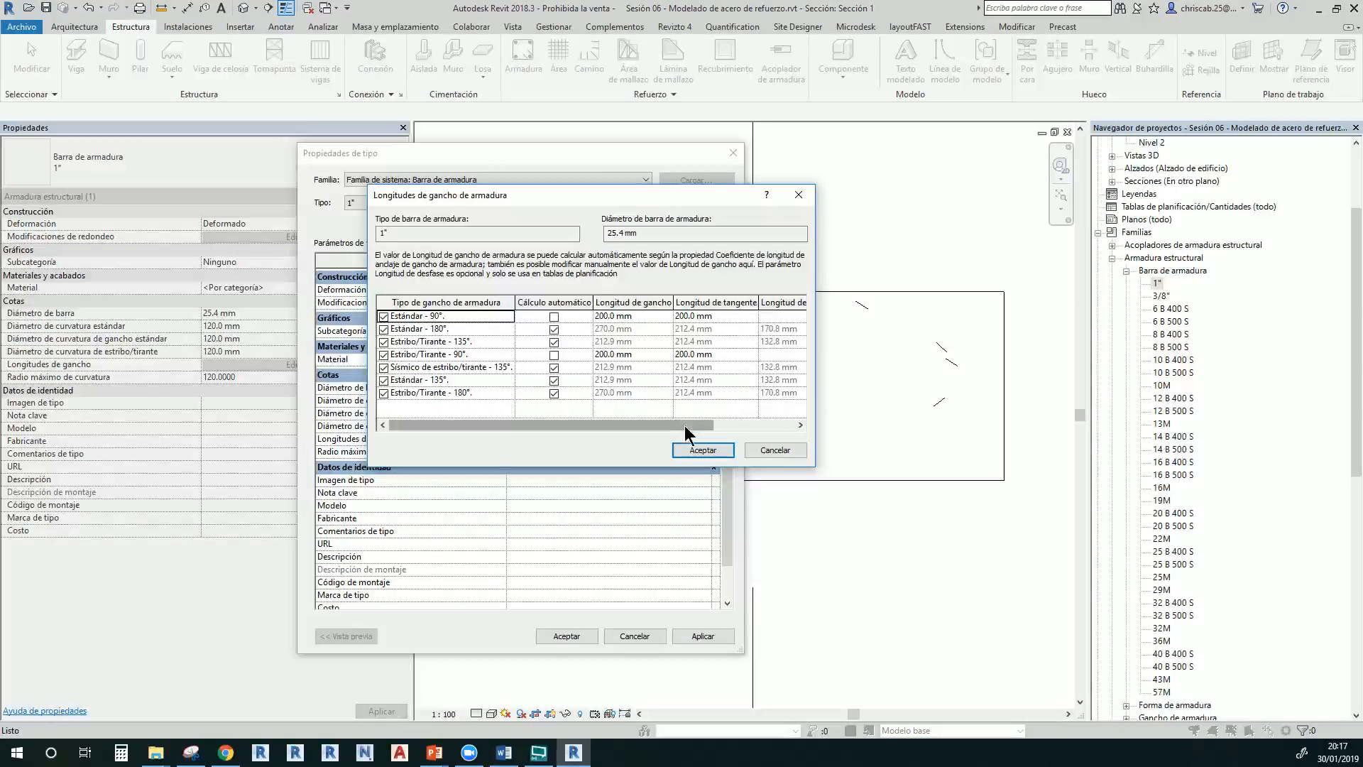
{"action": "left_click_drag", "start_coordinate": [699, 425], "coordinate": [781, 426]}
{"action": "left_click", "coordinate": [788, 450]}
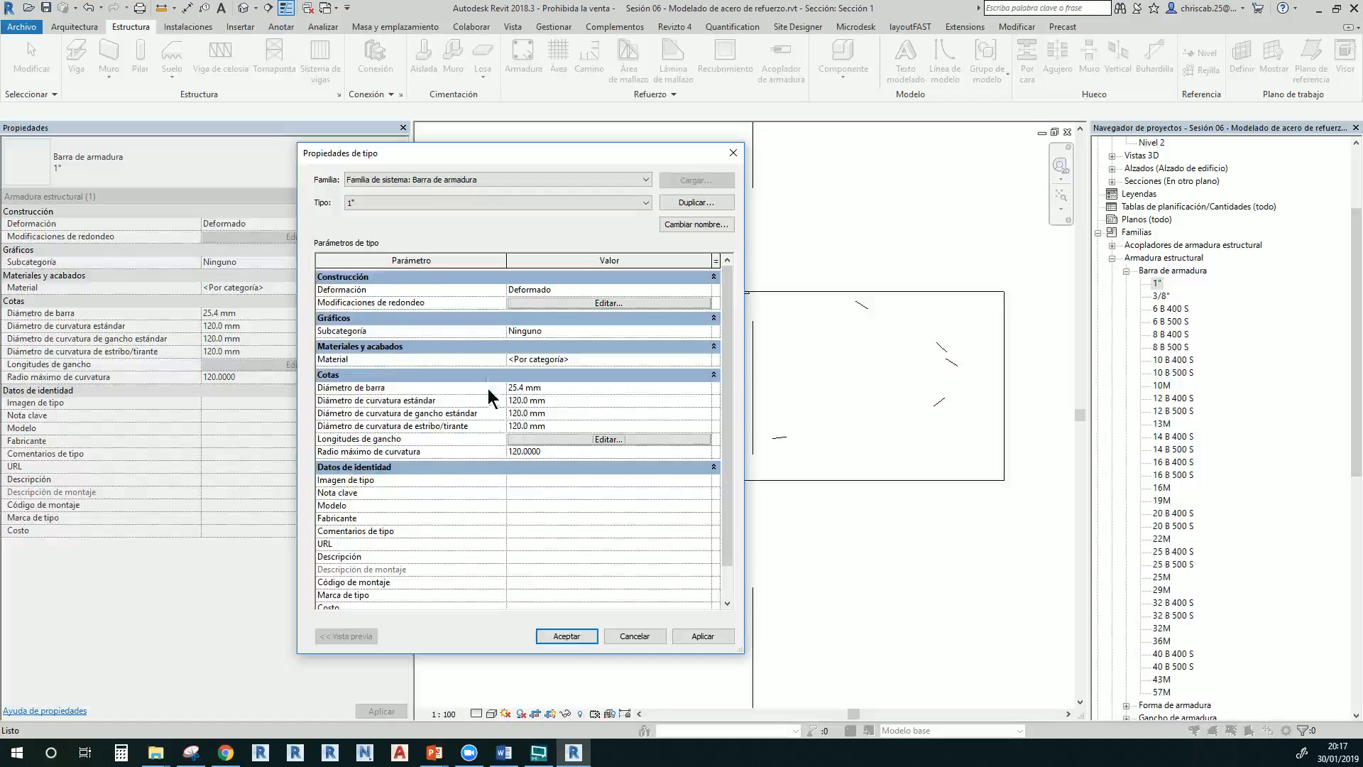
Close the 1" type properties and duplicate the 1" bar type as a new type named 1/2"
{"action": "left_click", "coordinate": [577, 636]}
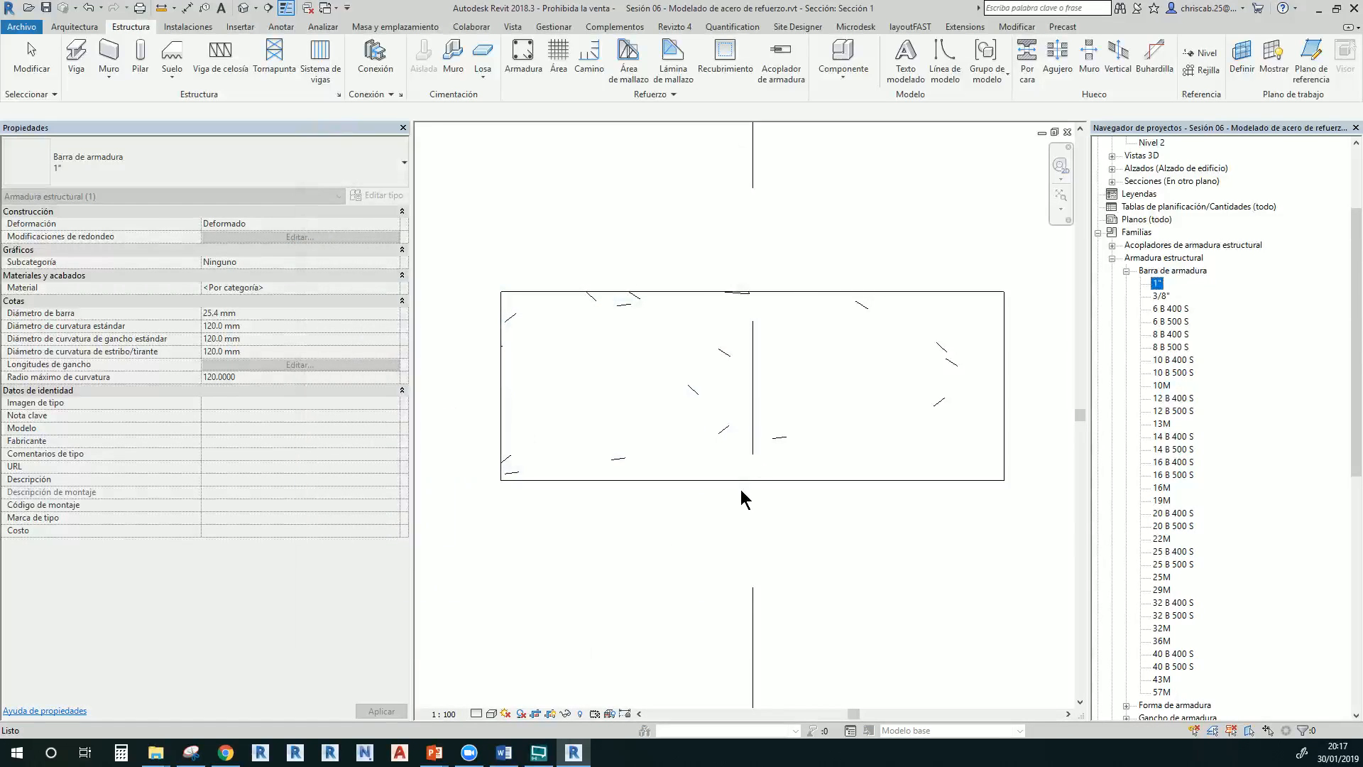
{"action": "right_click", "coordinate": [1157, 291]}
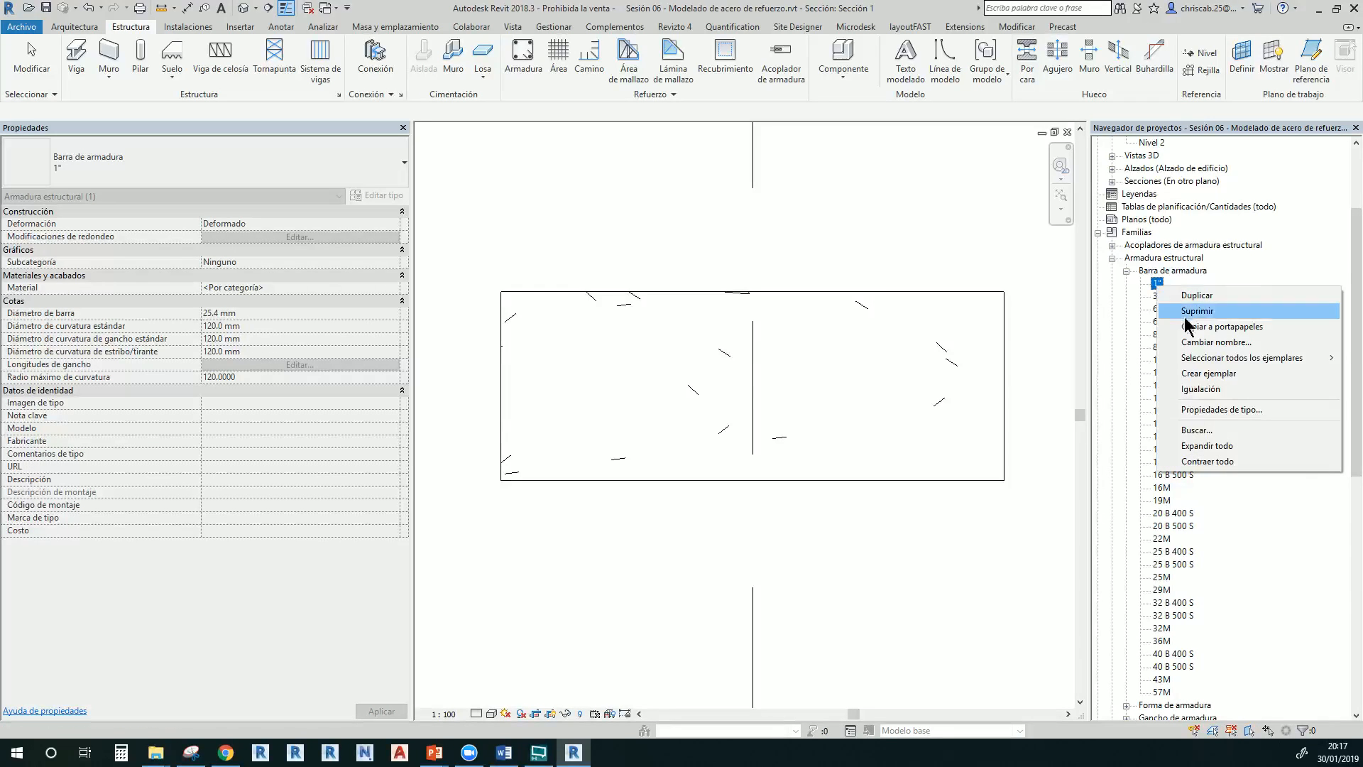
{"action": "left_click", "coordinate": [1194, 297]}
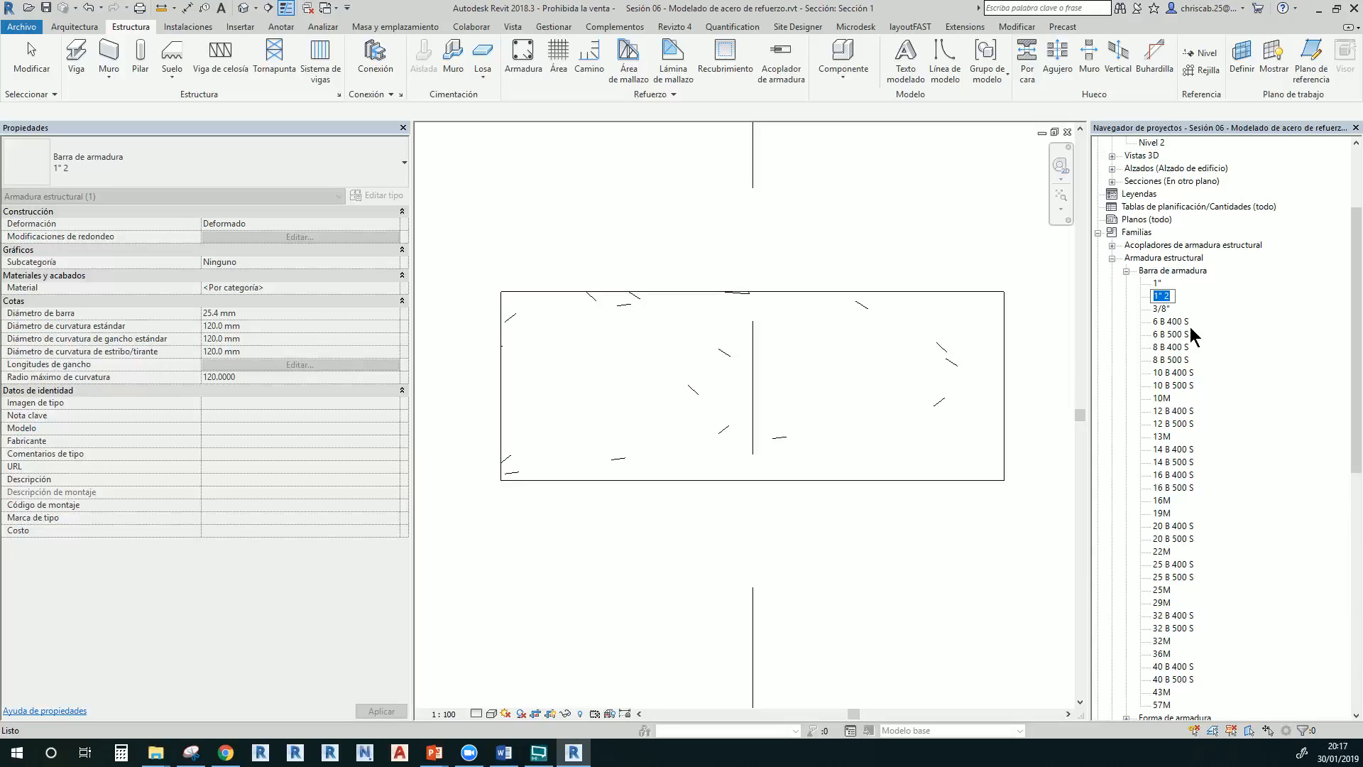
{"action": "type", "text": "1/2"}
{"action": "right_click", "coordinate": [1165, 297]}
Set the 1/2" bar type's bar diameter to 12.7 mm (0.5") in its type properties
{"action": "left_click", "coordinate": [1229, 417]}
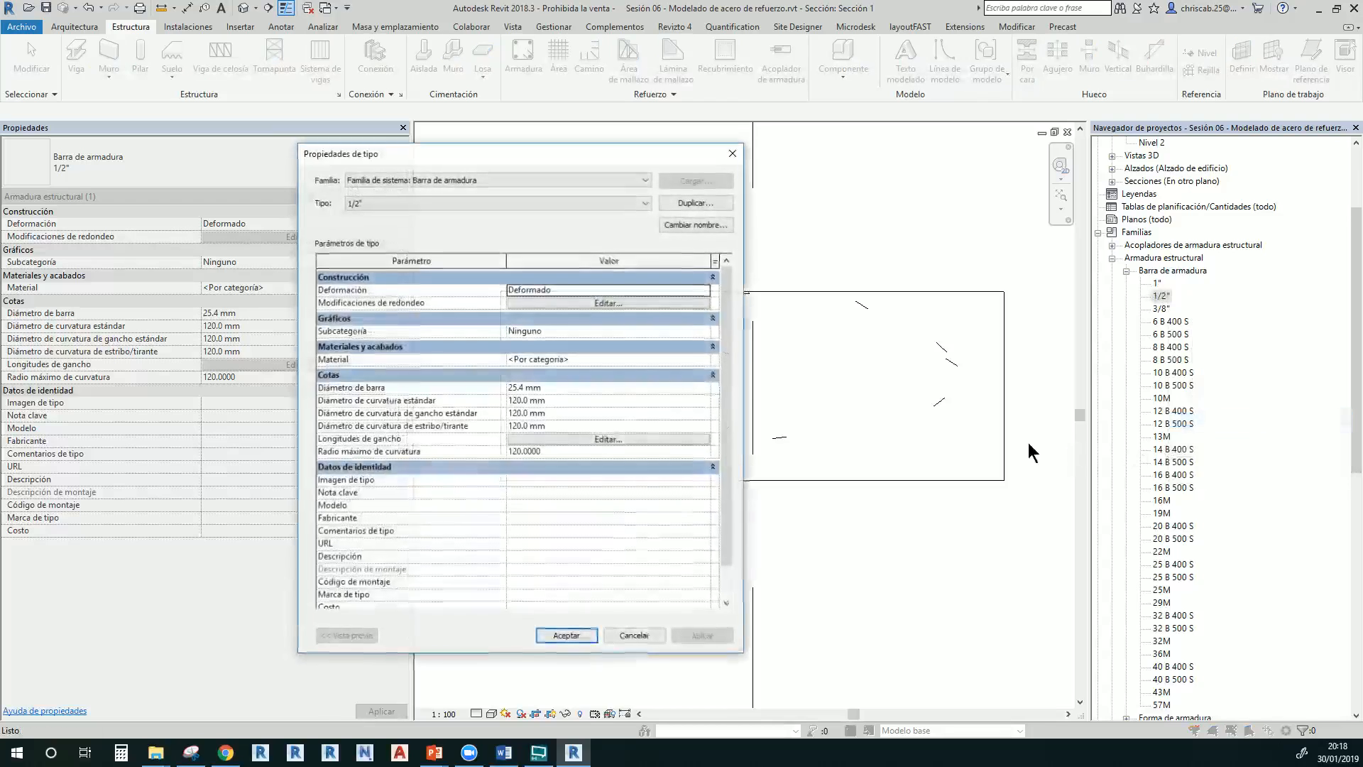
{"action": "left_click", "coordinate": [557, 389]}
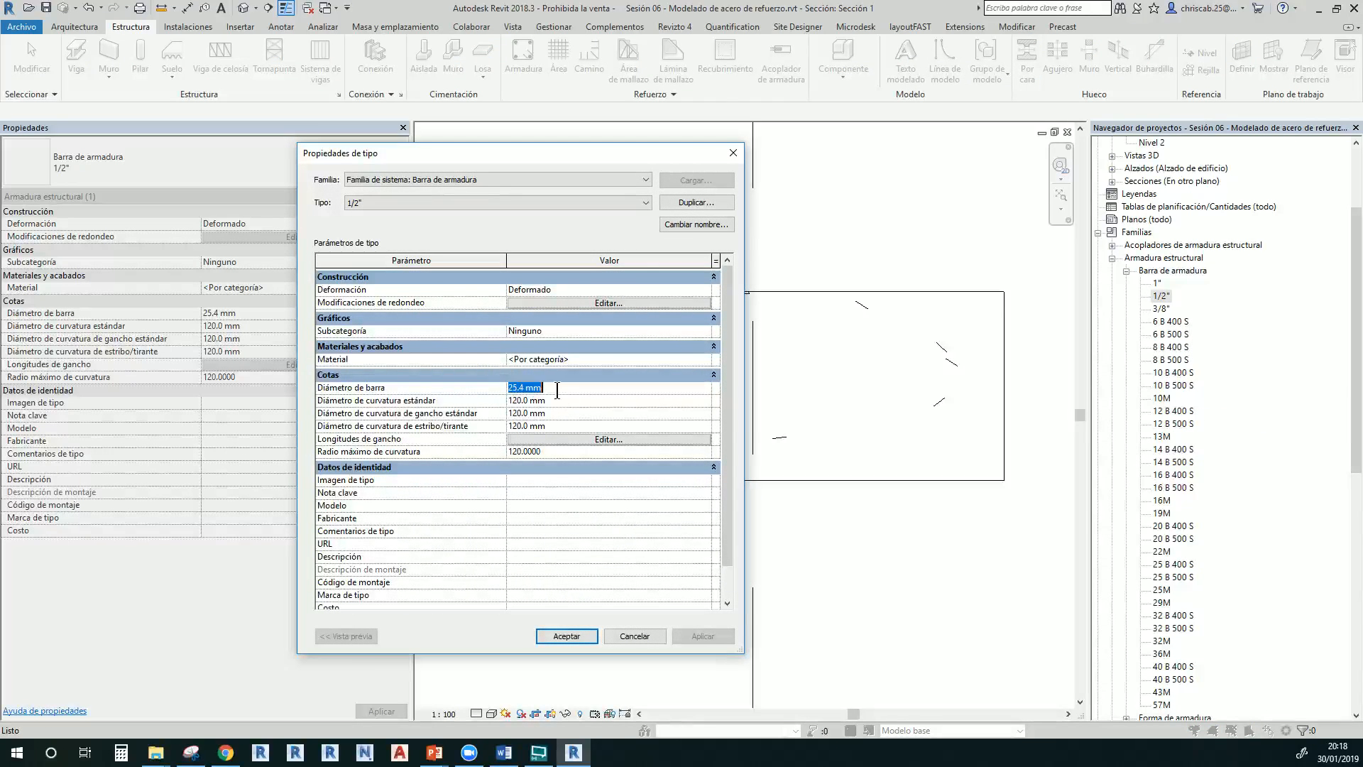
{"action": "type", "text": "1"}
{"action": "type", "text": ".5\""}
{"action": "key", "text": "Return"}
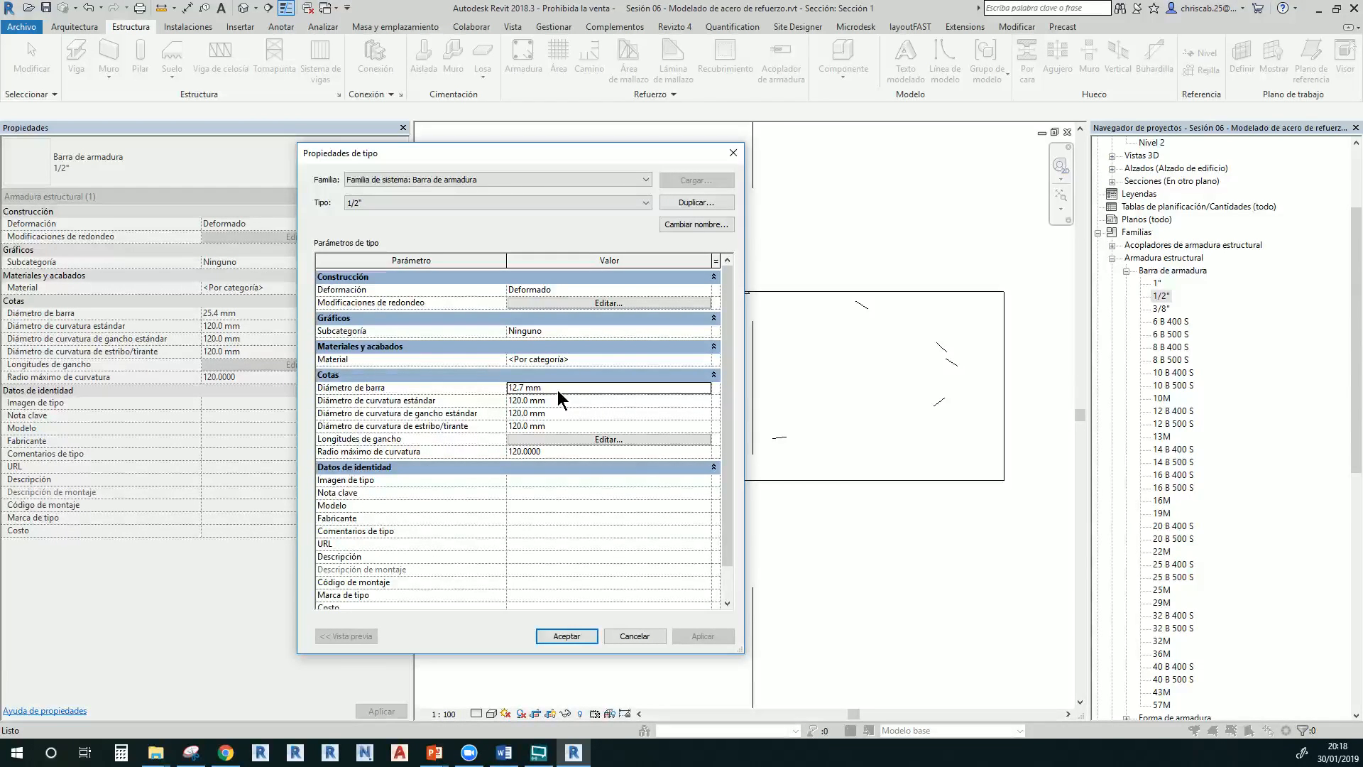
Review the bend diameters and hook lengths unchanged, then accept the 1/2" type properties
{"action": "left_click", "coordinate": [557, 389]}
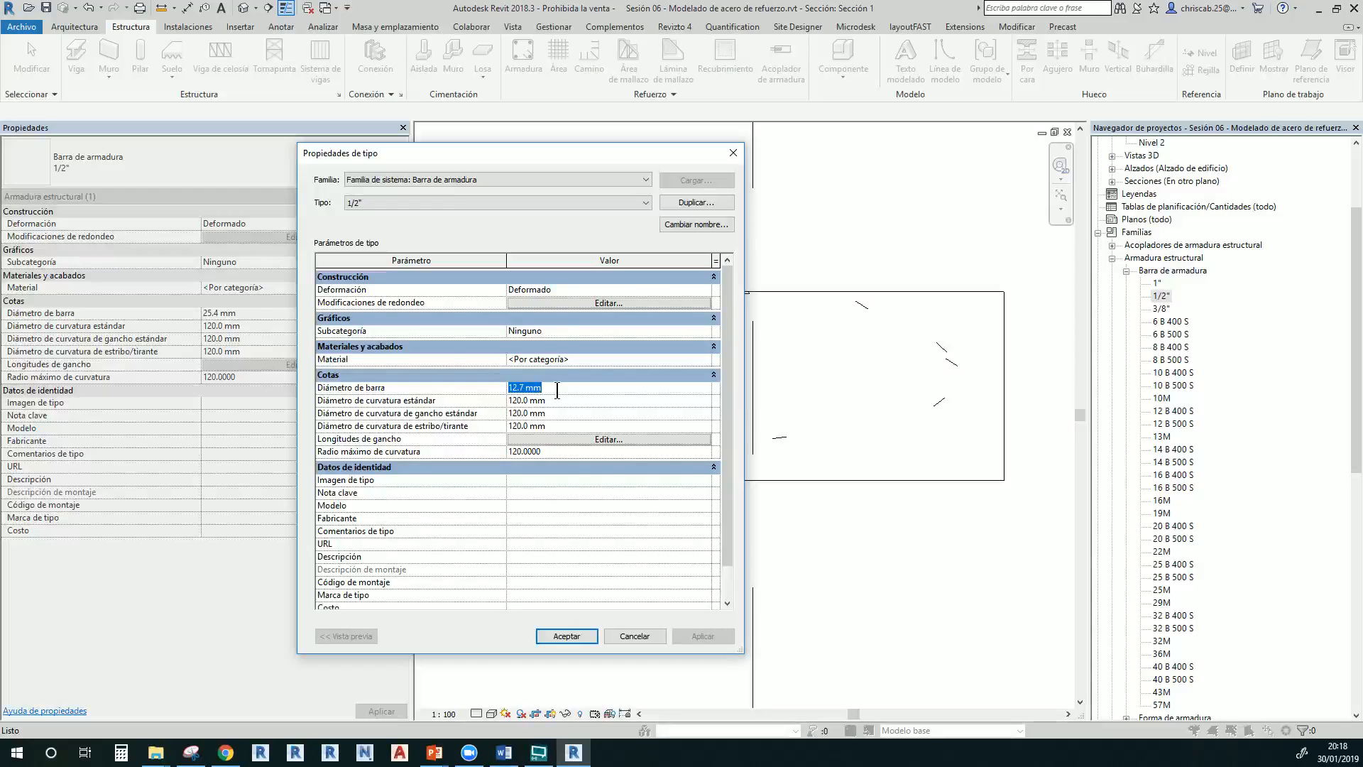
{"action": "left_click", "coordinate": [556, 401]}
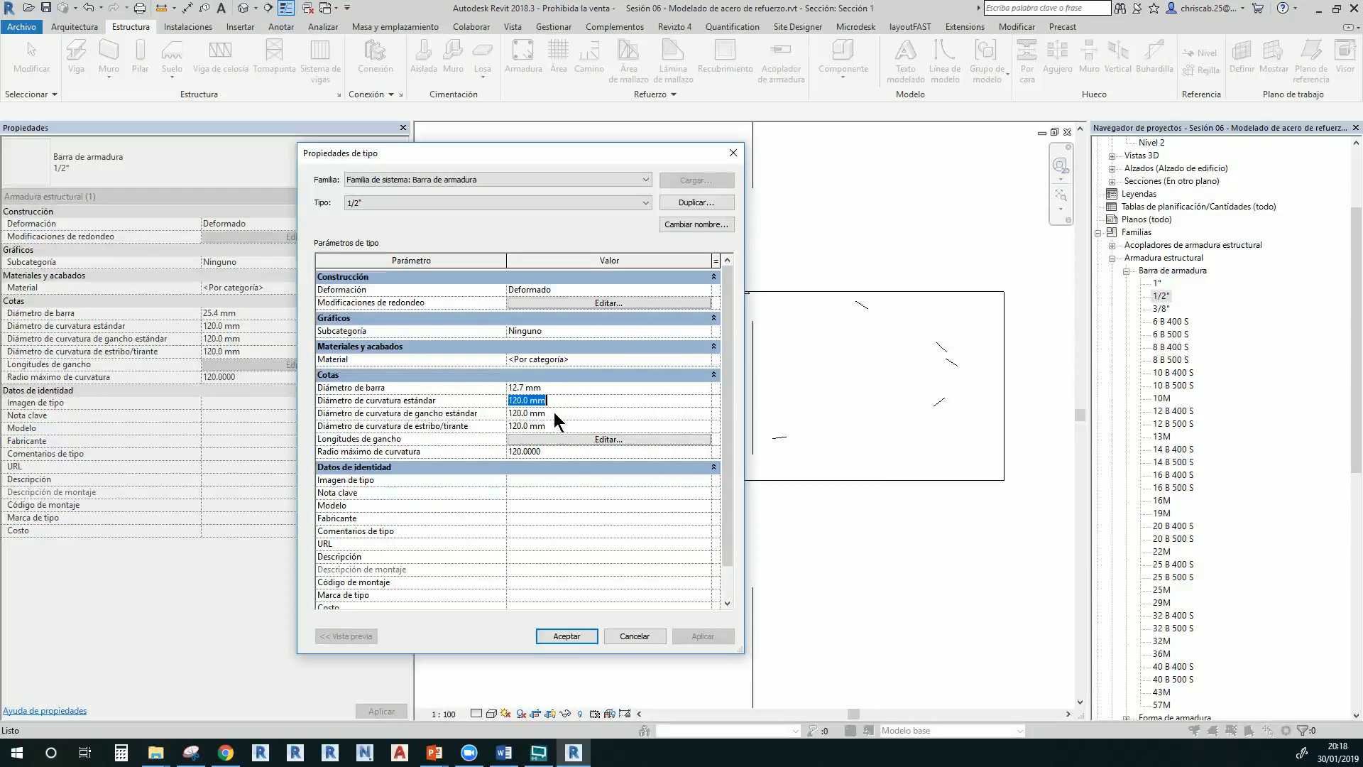
{"action": "left_click", "coordinate": [557, 414]}
{"action": "left_click", "coordinate": [554, 425]}
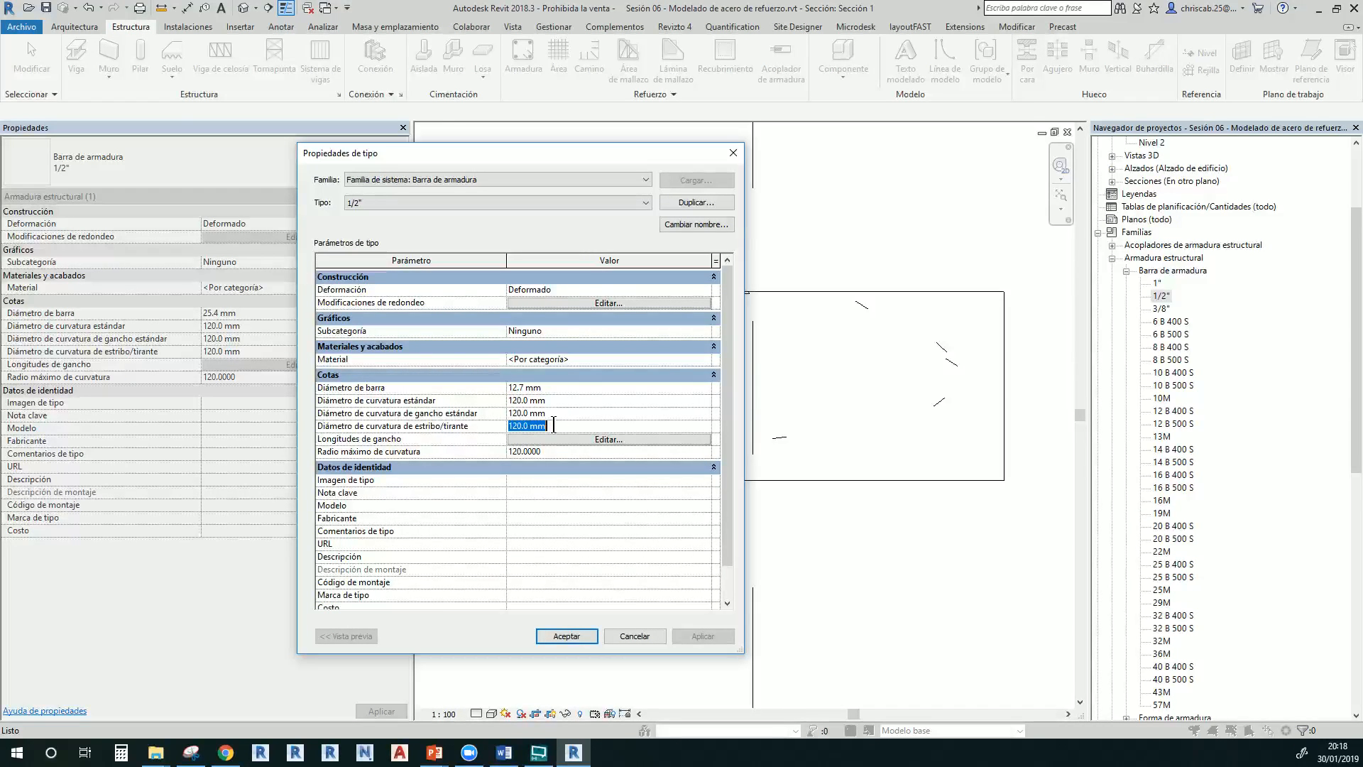
{"action": "left_click", "coordinate": [582, 439]}
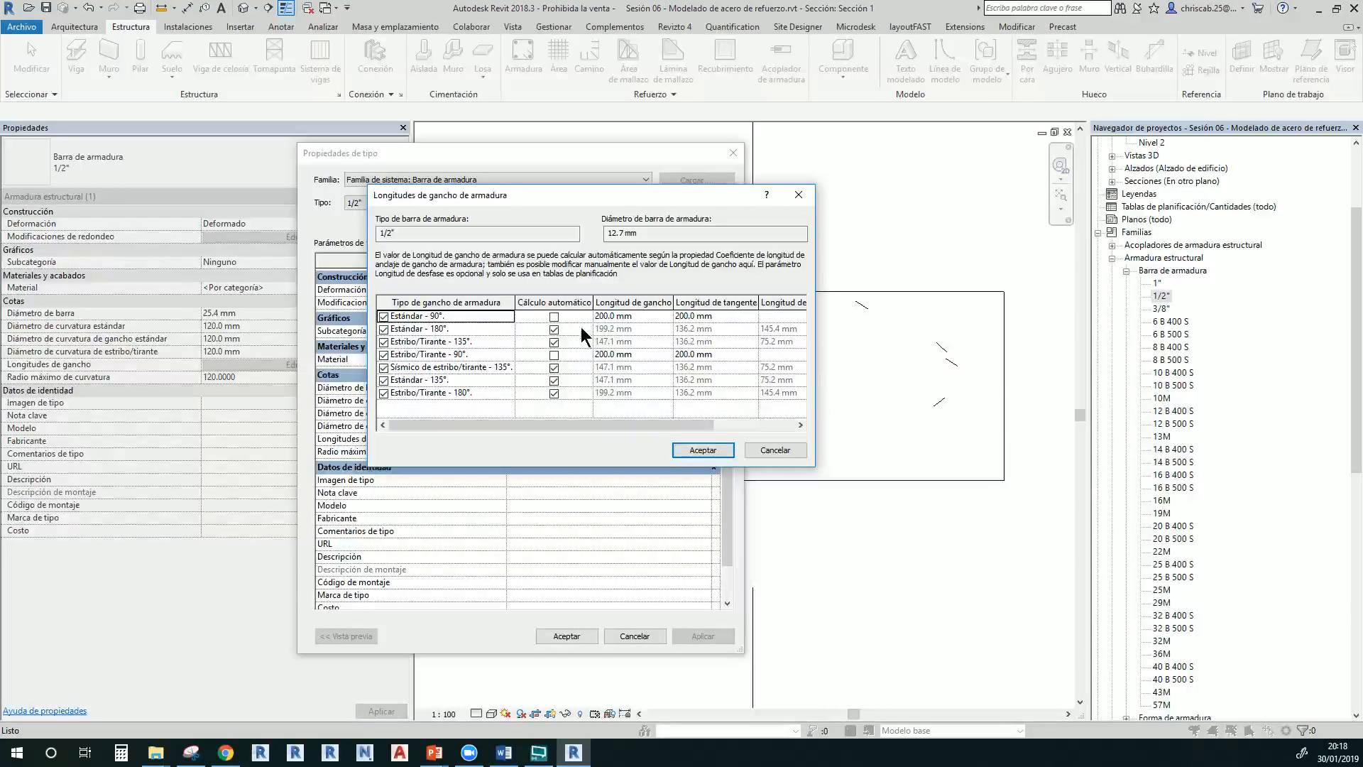
{"action": "left_click", "coordinate": [781, 452]}
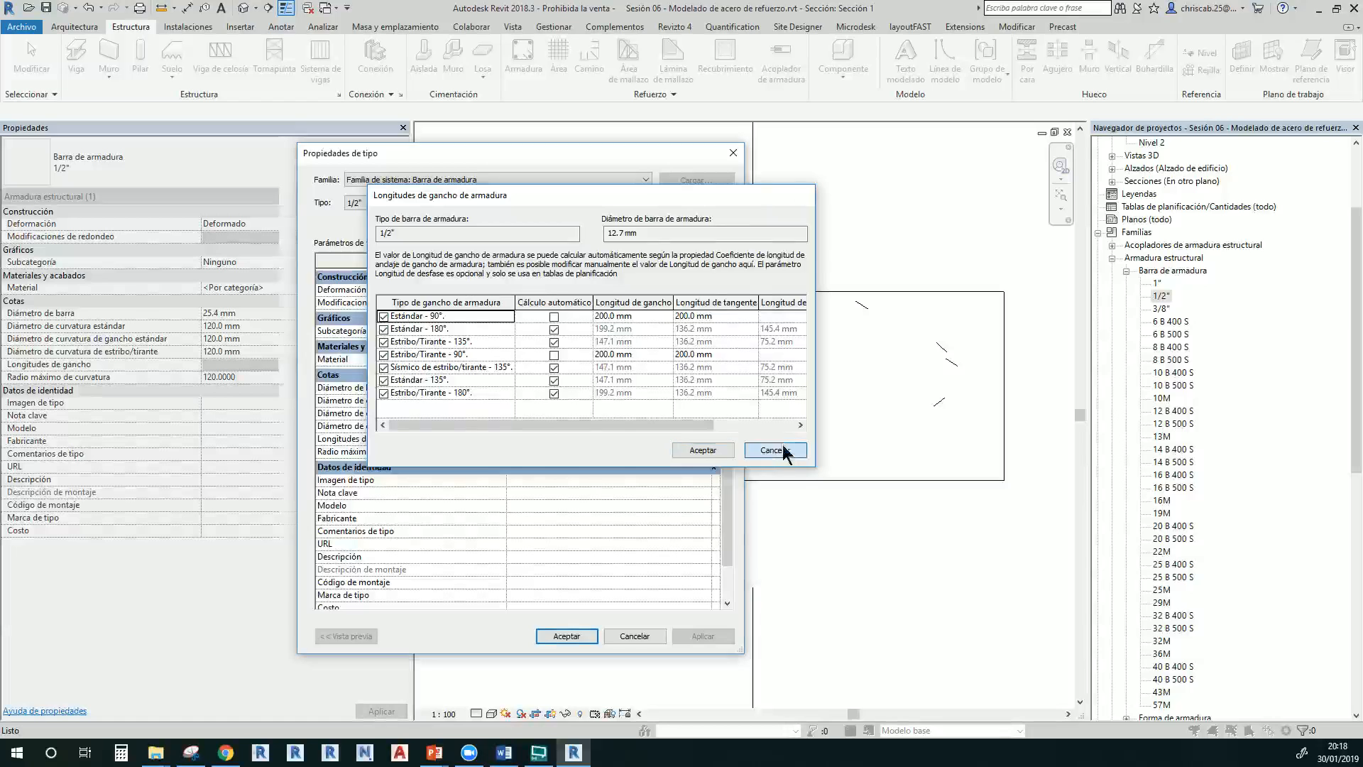
{"action": "left_click", "coordinate": [566, 635]}
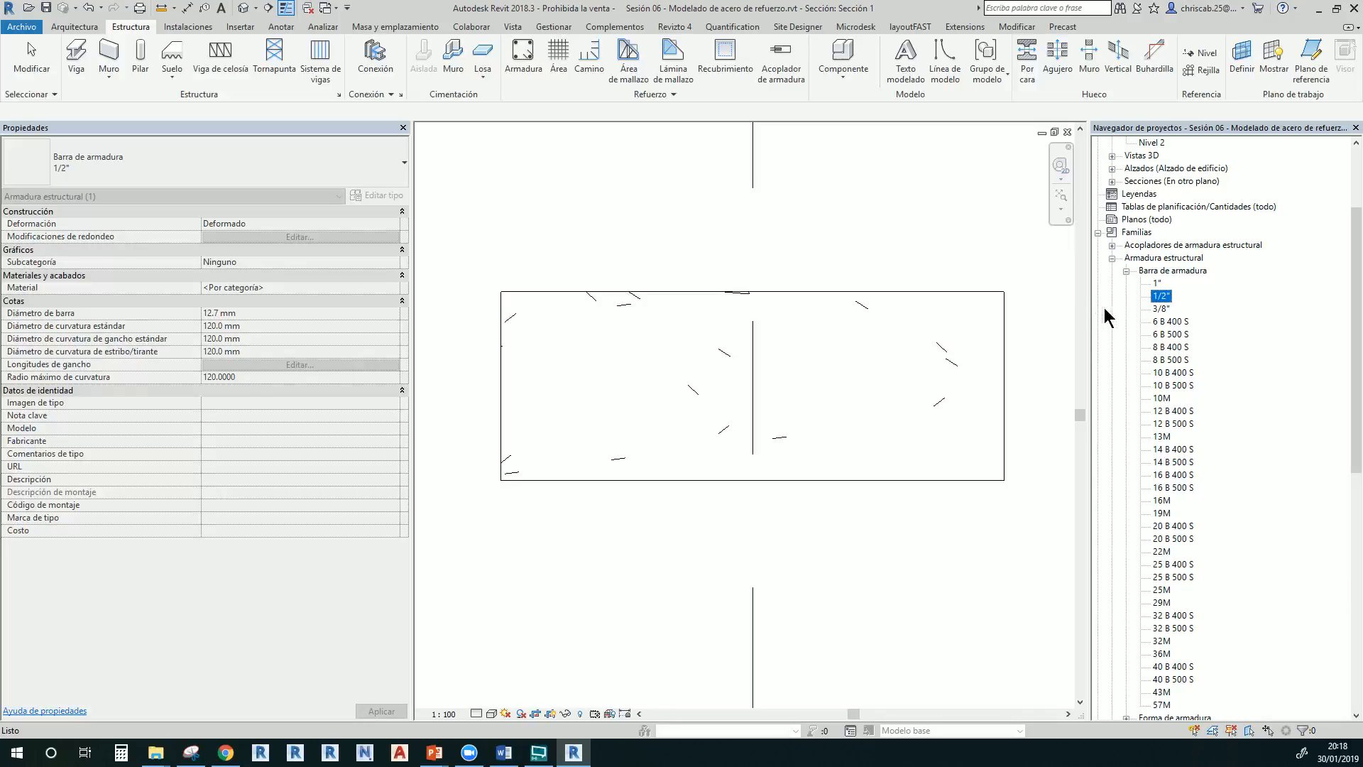
Delete the bar types from 6 B 400 S through 57M, confirming the dependency warning
{"action": "left_click", "coordinate": [1172, 319]}
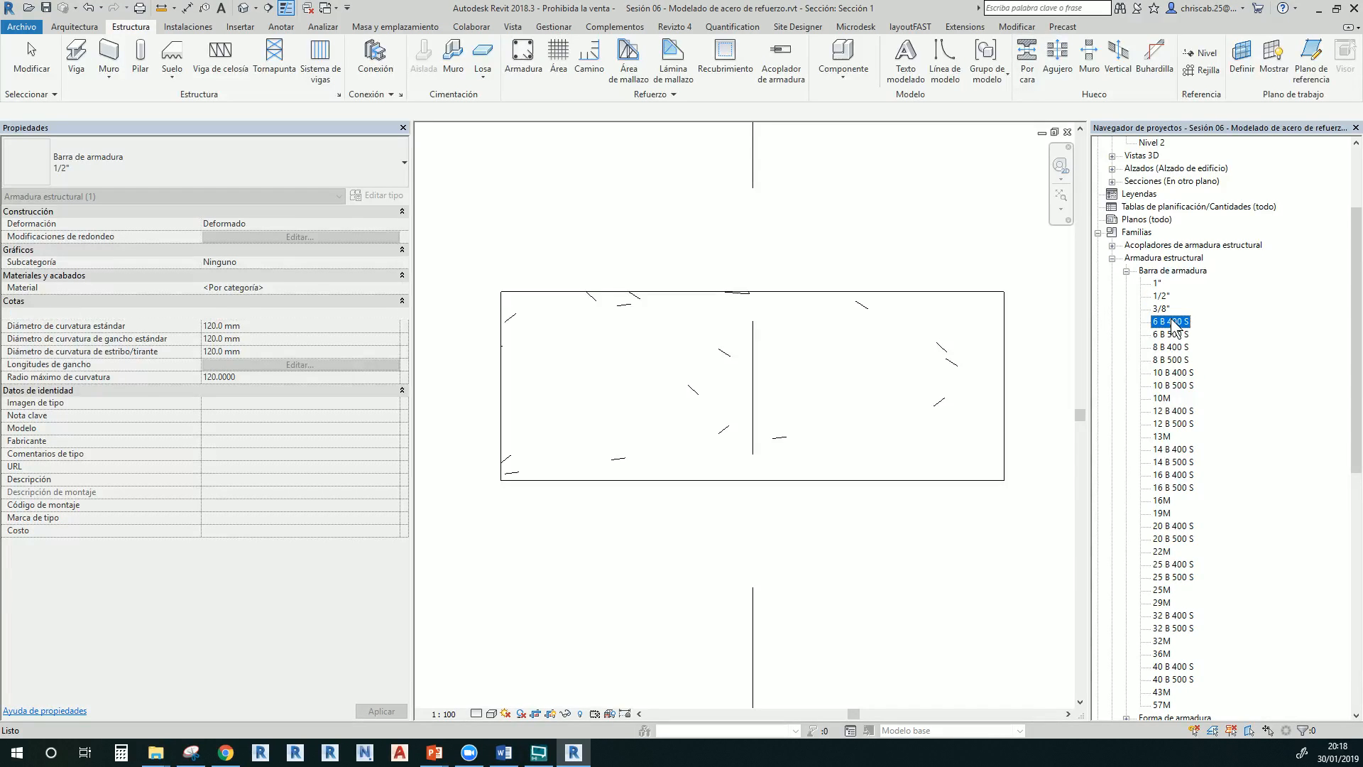
{"action": "left_click", "coordinate": [1165, 705], "text": "shift"}
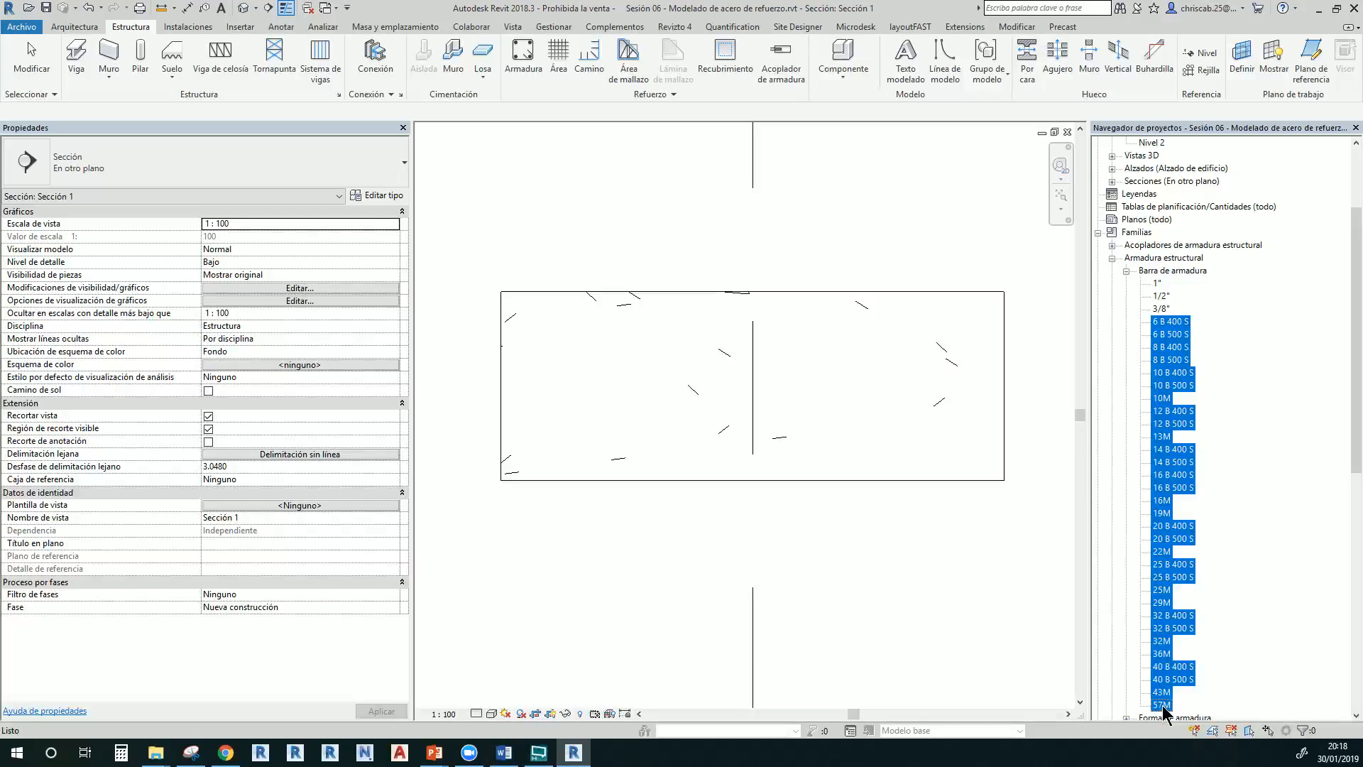
{"action": "key", "text": "Delete"}
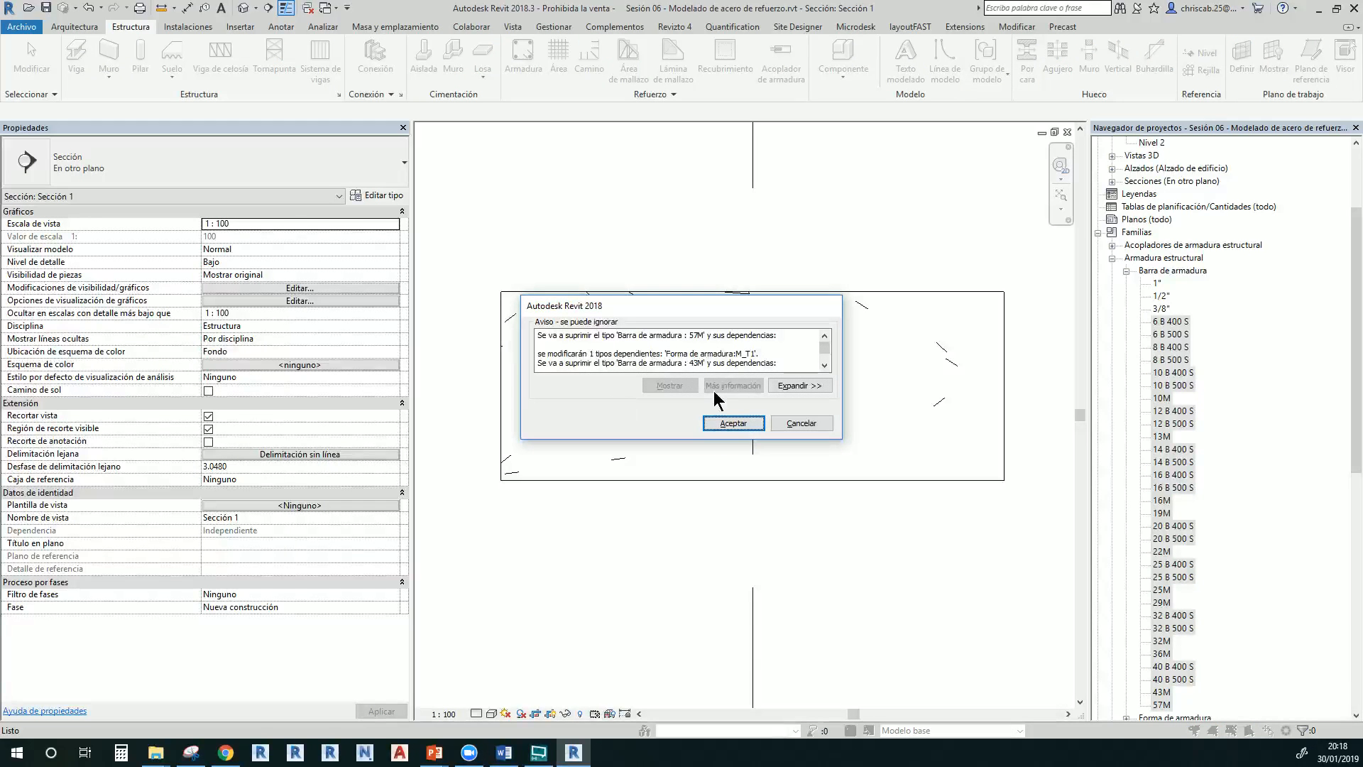
{"action": "left_click", "coordinate": [727, 423]}
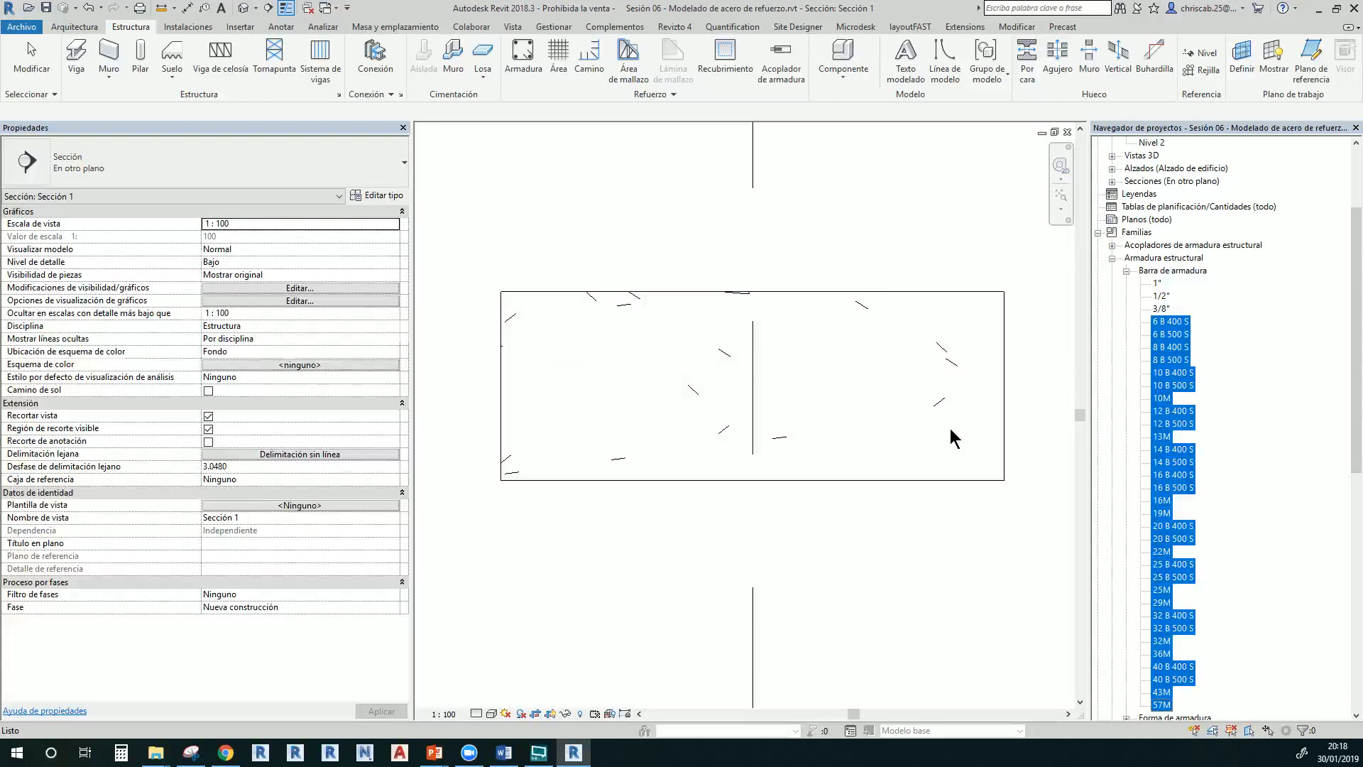
{"action": "left_click", "coordinate": [950, 279]}
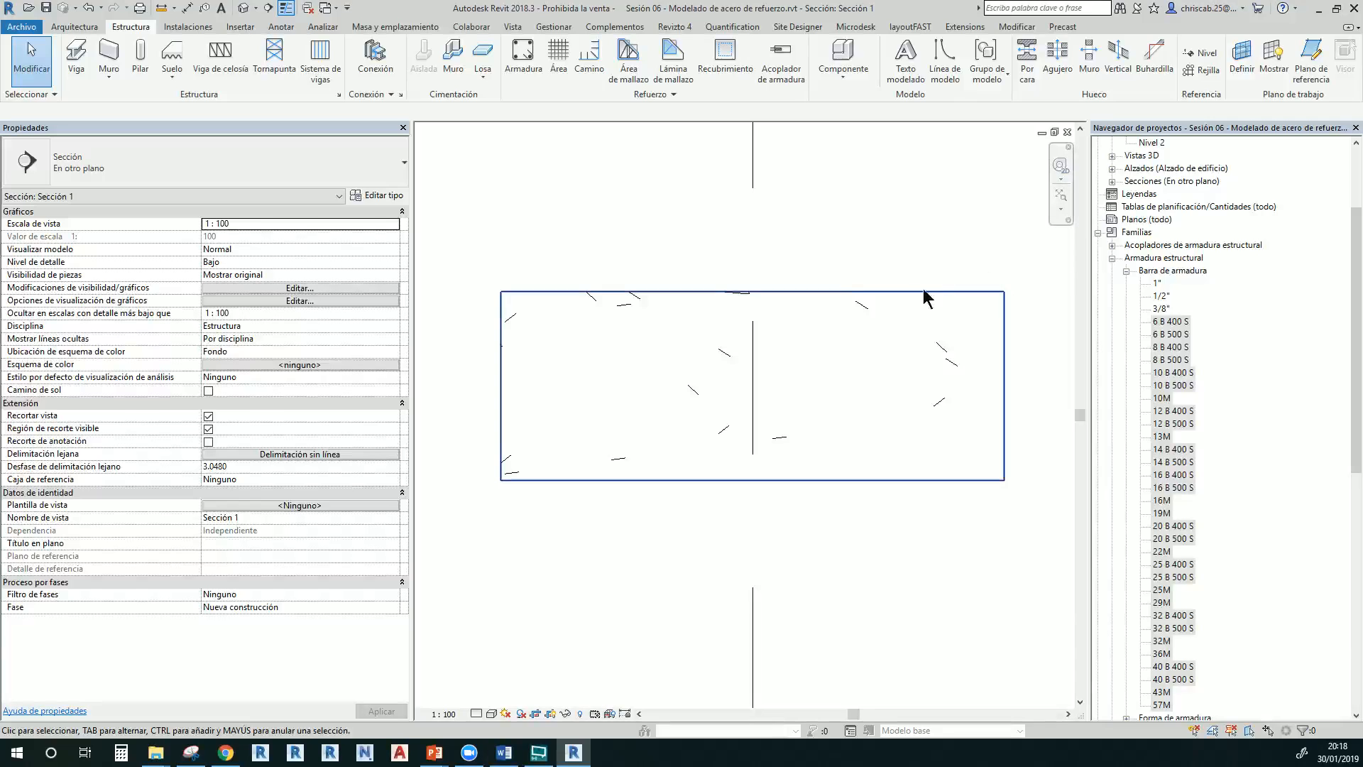
{"action": "left_click", "coordinate": [664, 293]}
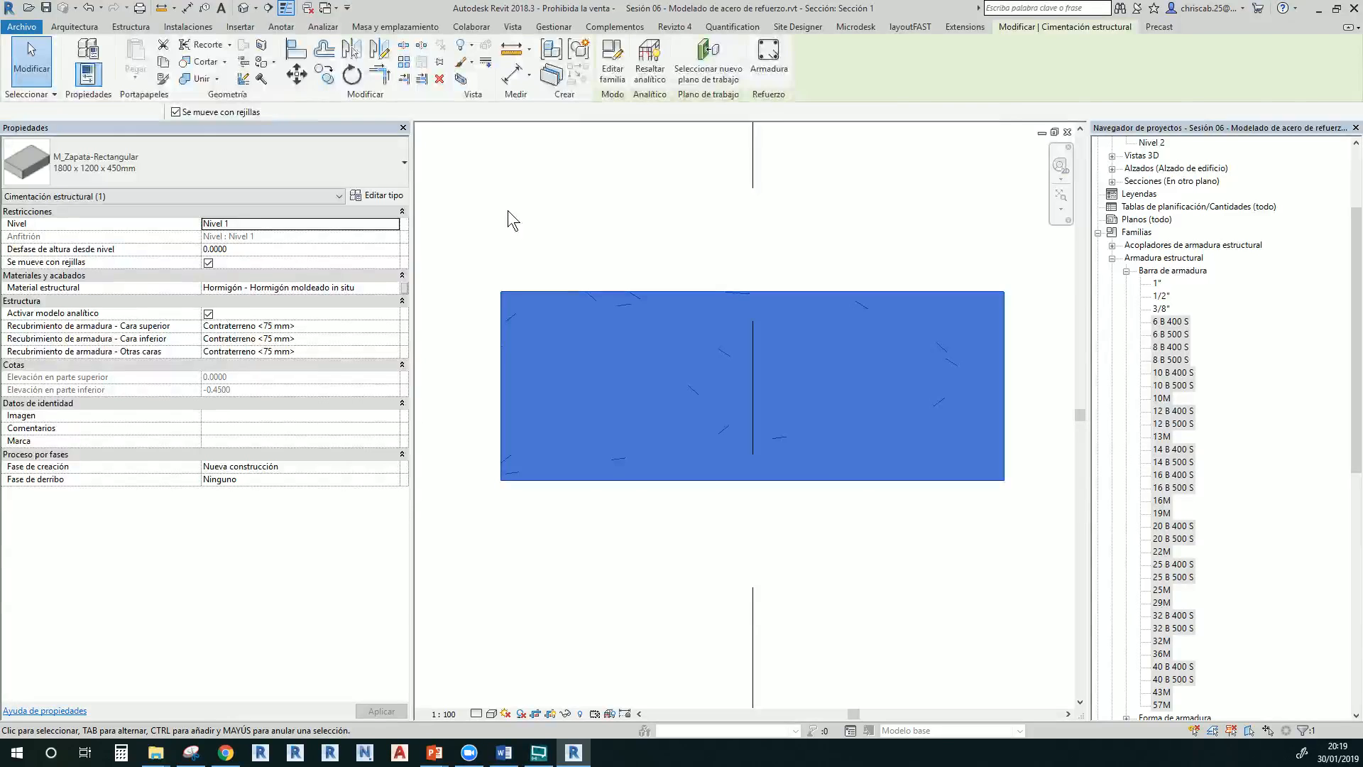
{"action": "left_click", "coordinate": [508, 210]}
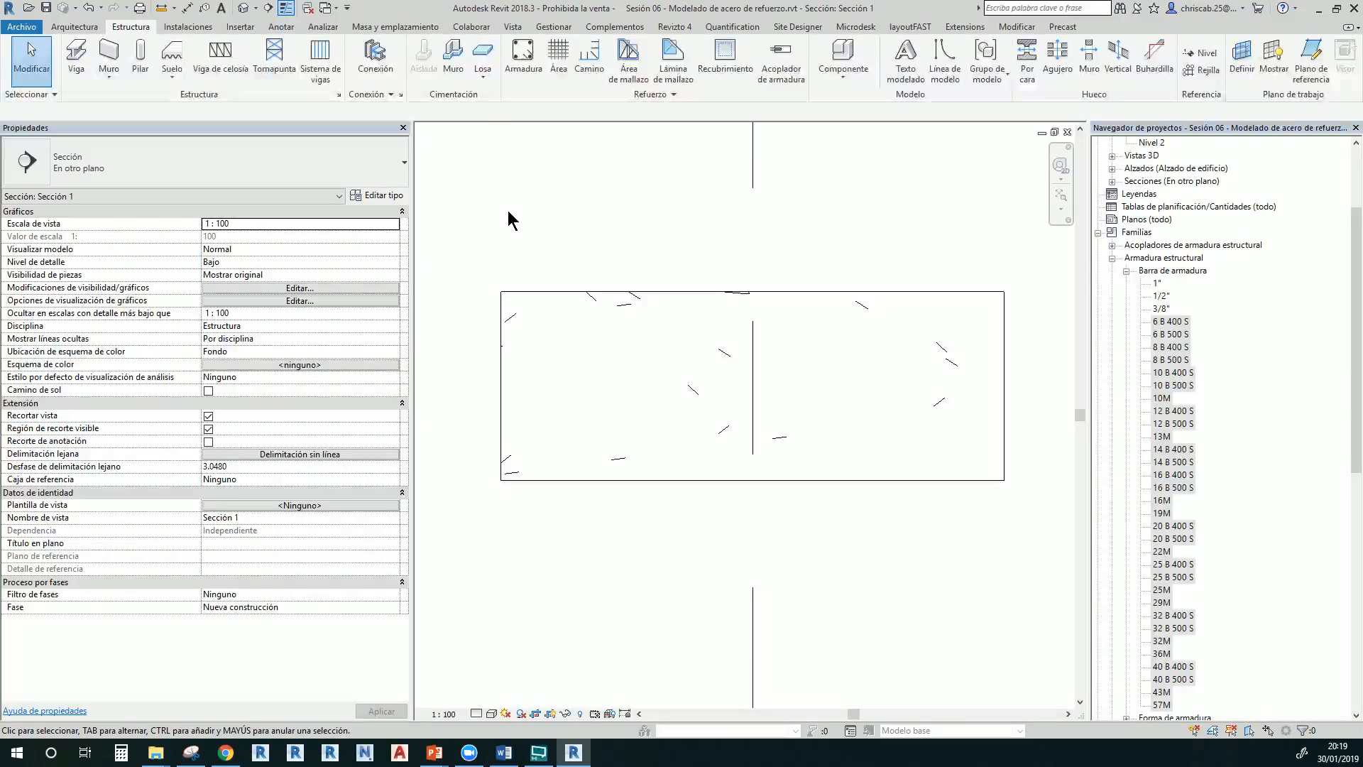
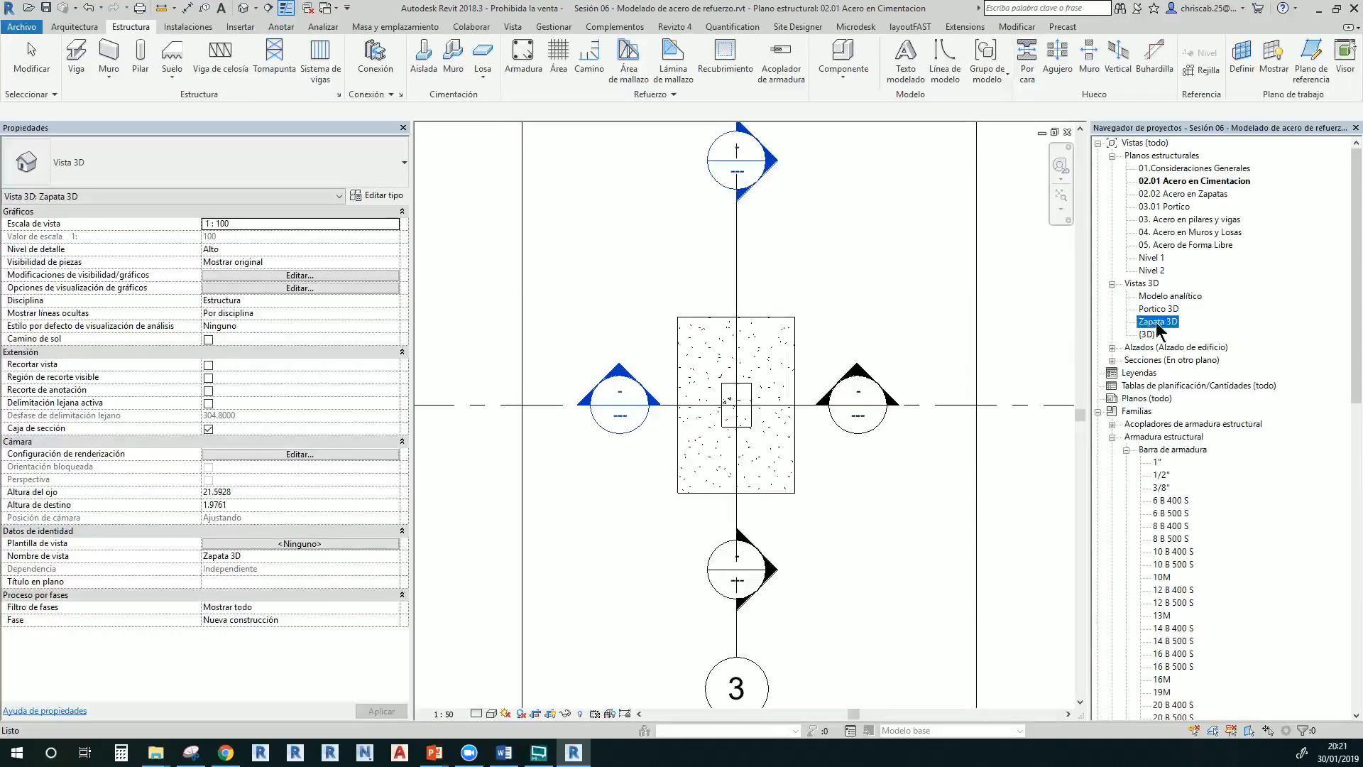
Open the Zapata 3D view and orbit the footing to a low frontal angle
{"action": "double_click", "coordinate": [1157, 327]}
{"action": "middle_click_drag", "start_coordinate": [992, 581], "coordinate": [944, 540], "text": "shift"}
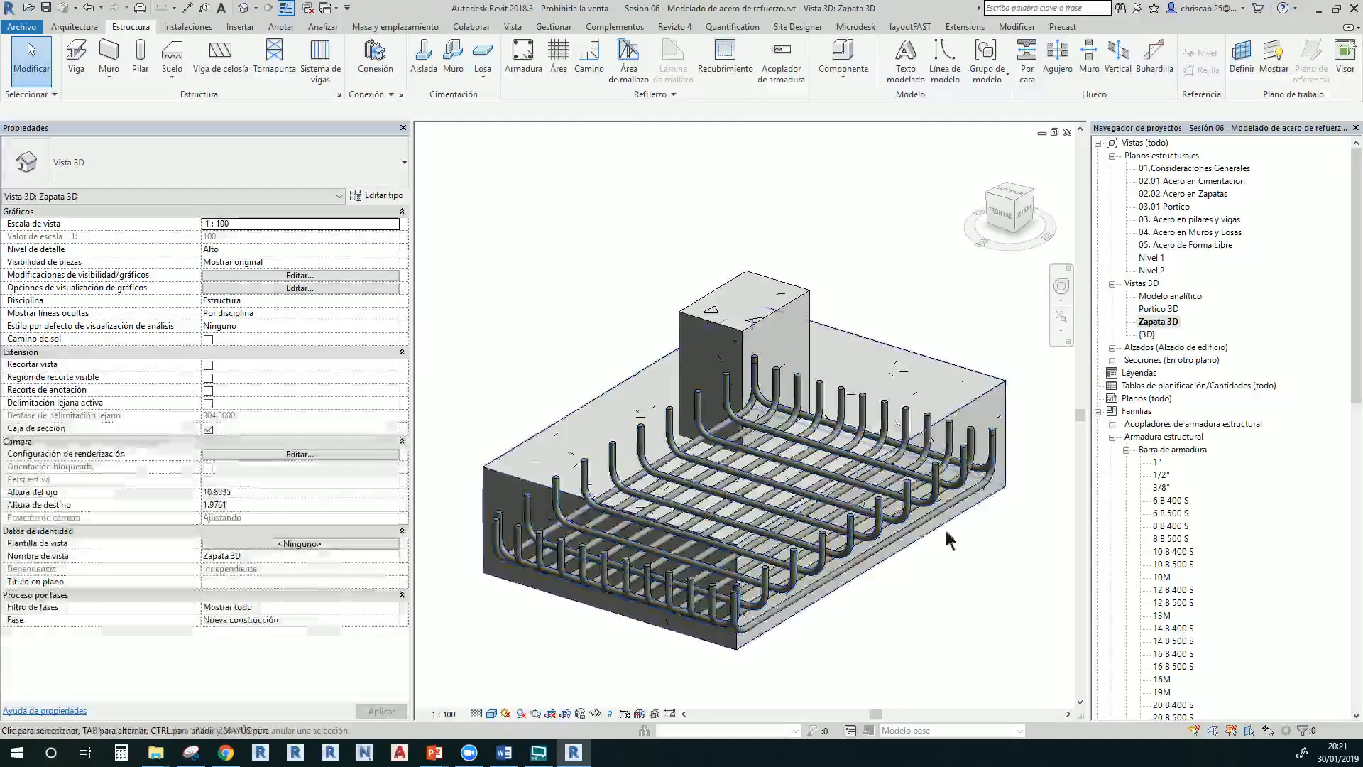
{"action": "middle_click_drag", "start_coordinate": [963, 426], "coordinate": [639, 454], "text": "shift"}
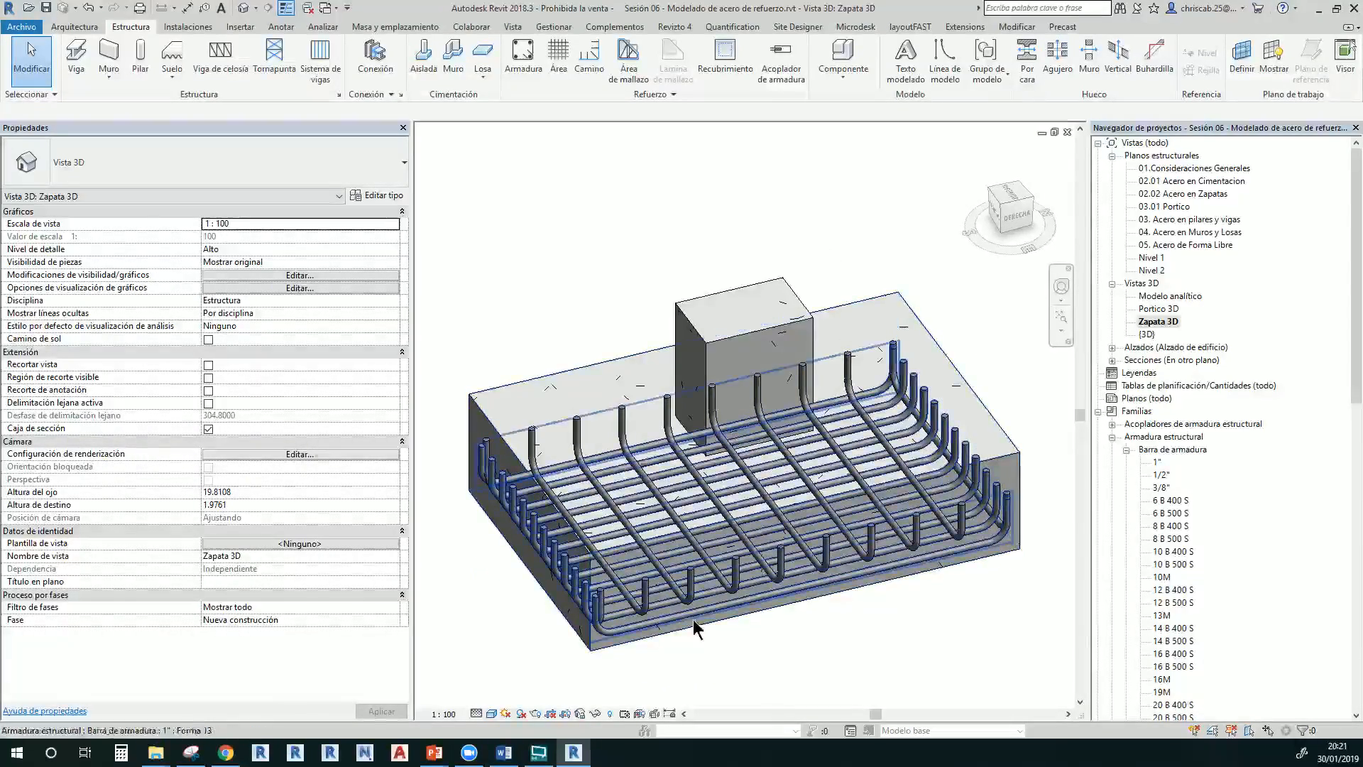
{"action": "scroll", "coordinate": [591, 462], "scroll_direction": "up", "scroll_amount": 1}
{"action": "left_click", "coordinate": [527, 428]}
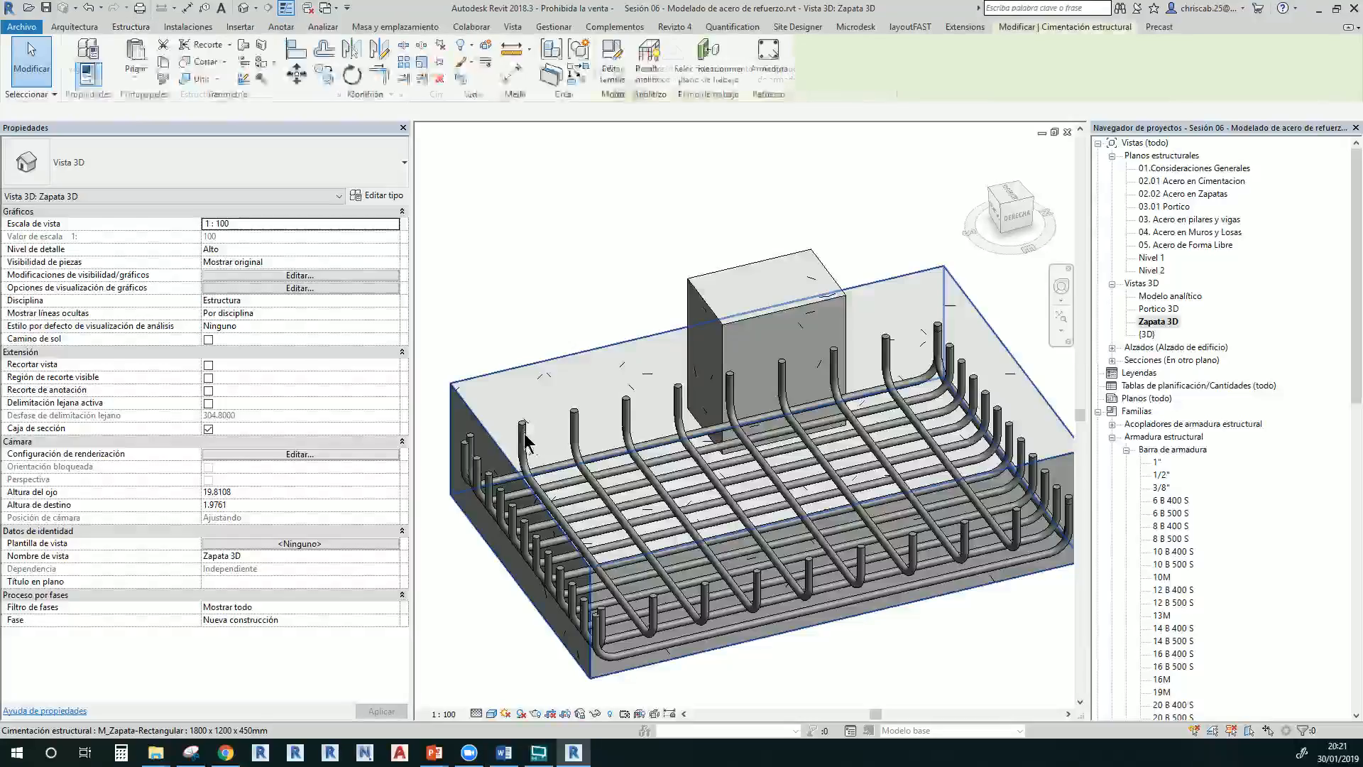
{"action": "mouse_move", "coordinate": [528, 428]}
{"action": "middle_mouse_down", "text": "shift"}
{"action": "mouse_move", "coordinate": [612, 258]}
{"action": "mouse_move", "coordinate": [594, 286]}
{"action": "middle_mouse_up", "text": "shift"}
{"action": "left_click", "coordinate": [573, 297]}
Switch Zapata 3D to Hidden Line with HL, then return to the 02.01 Acero en Cimentacion plan
{"action": "key", "text": "h"}
{"action": "key", "text": "l"}
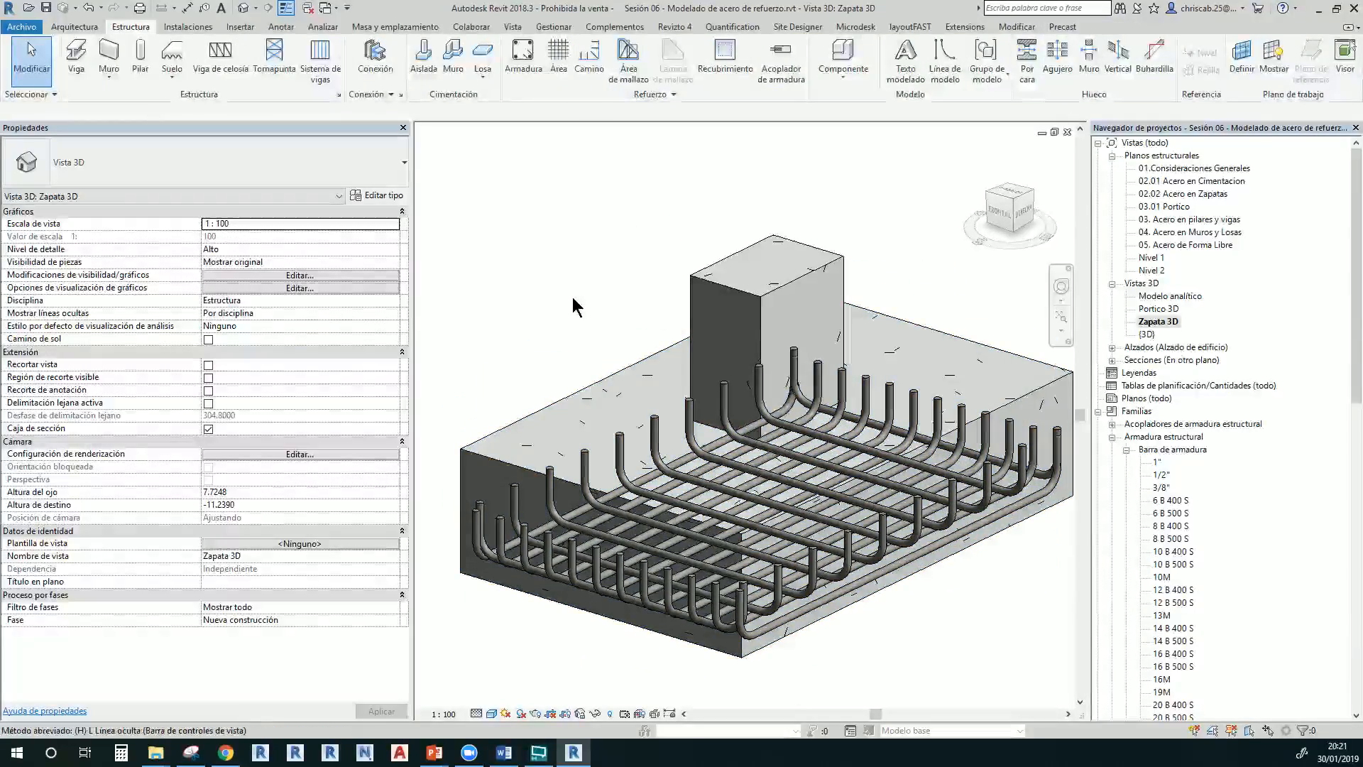
{"action": "middle_click_drag", "start_coordinate": [665, 353], "coordinate": [781, 284], "text": "shift"}
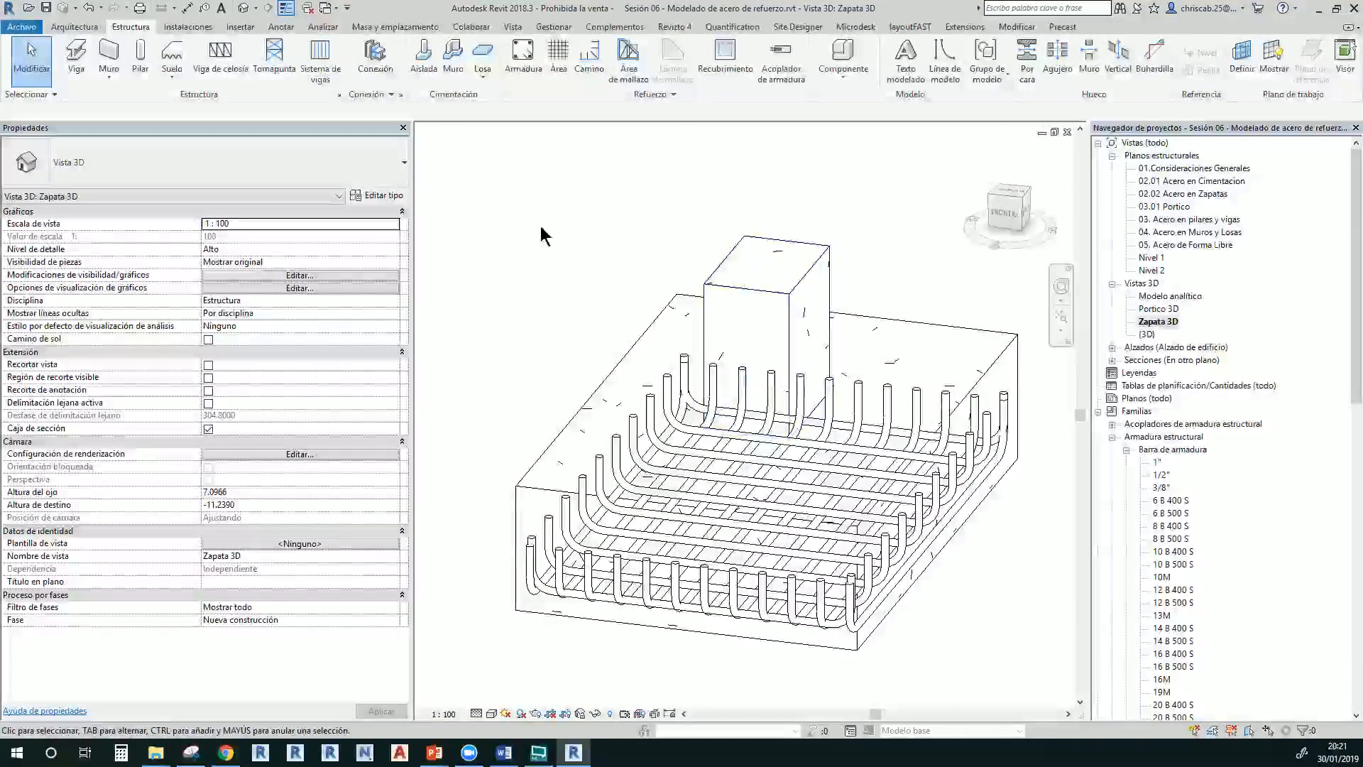
{"action": "double_click", "coordinate": [1187, 182]}
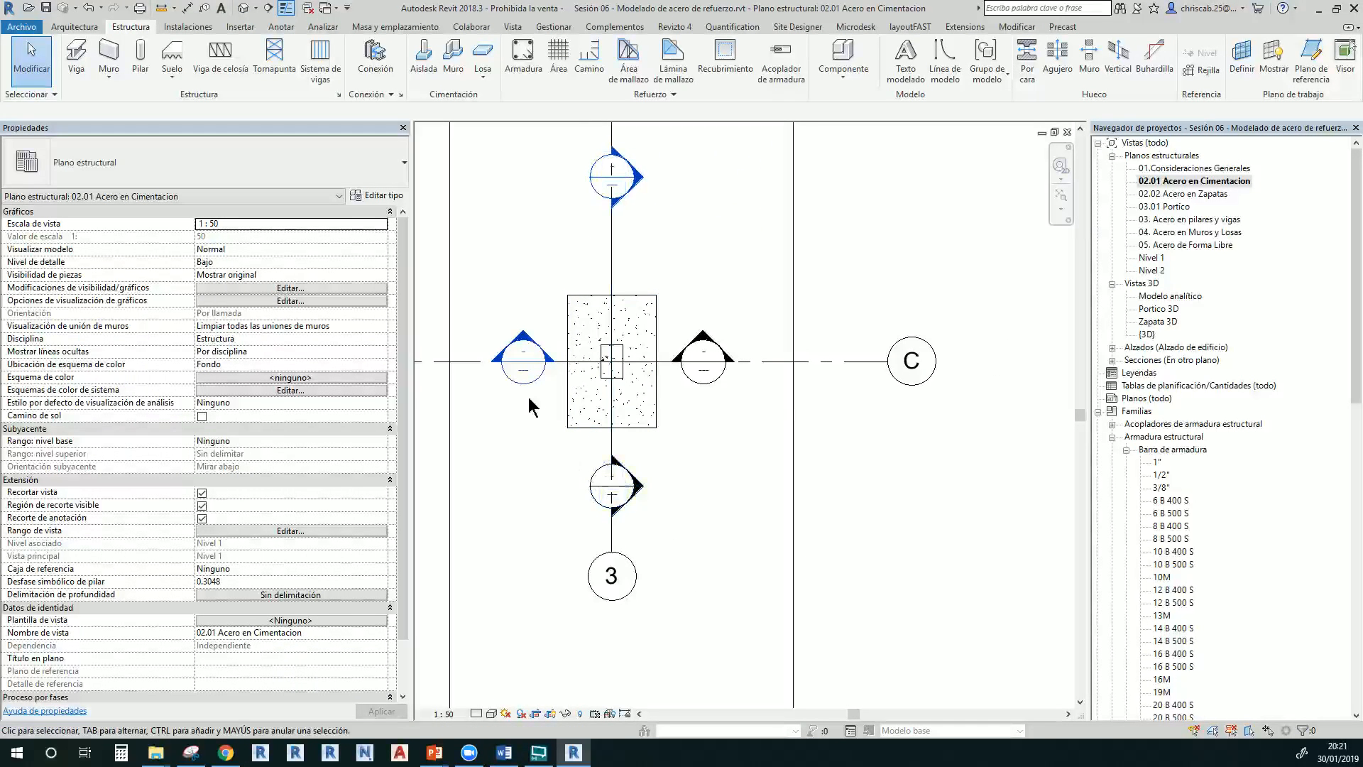
In the 02.02 Acero en Zapatas plan, draw a horizontal section line across the rectangular footing
{"action": "double_click", "coordinate": [1205, 195]}
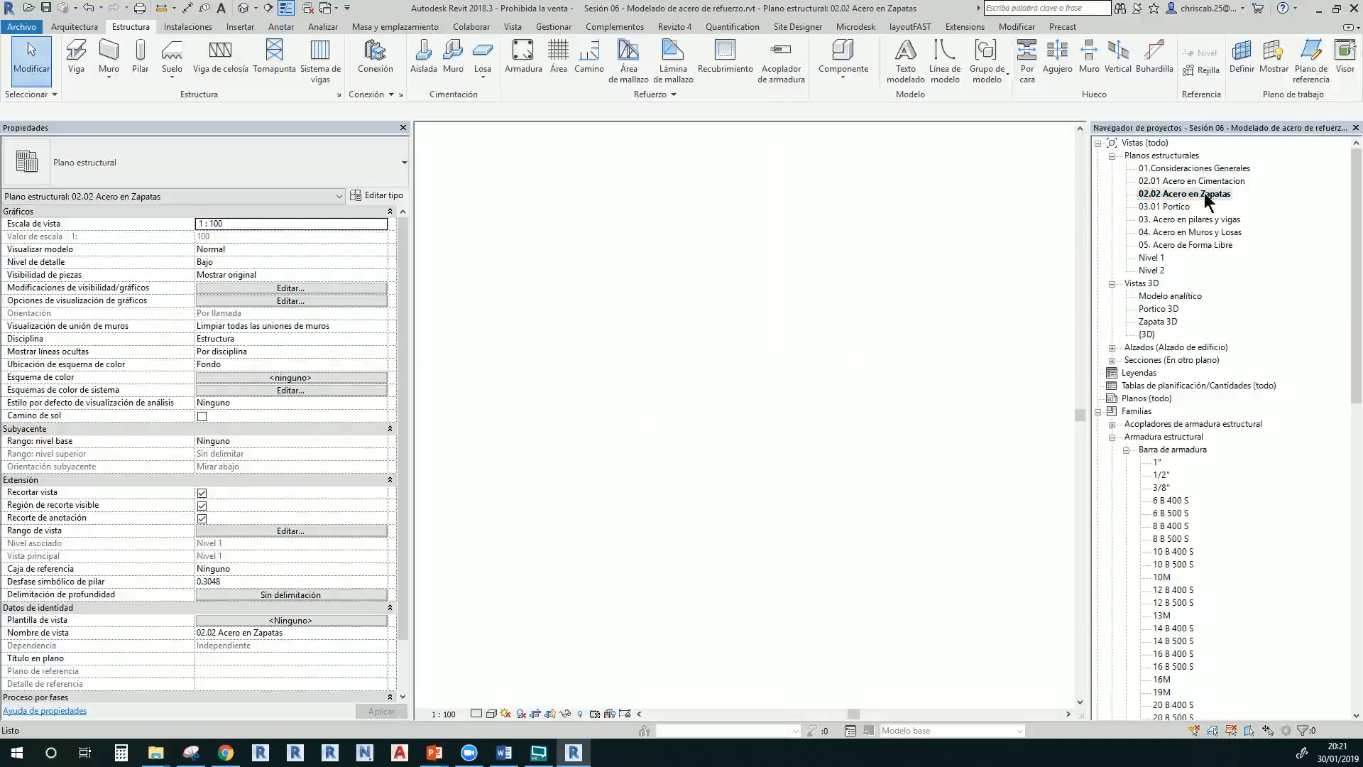
{"action": "scroll", "coordinate": [665, 460], "scroll_direction": "up", "scroll_amount": 4}
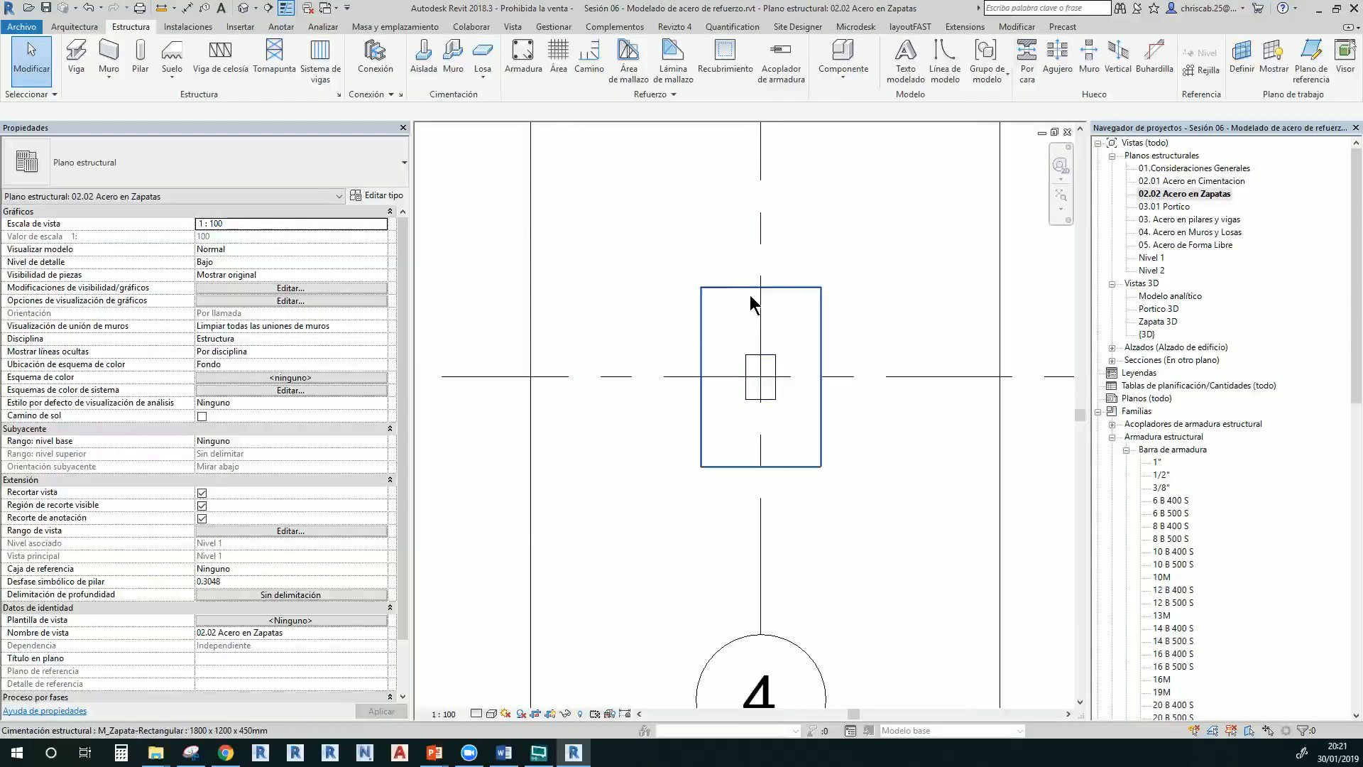
{"action": "left_click", "coordinate": [757, 334]}
{"action": "left_click", "coordinate": [927, 312]}
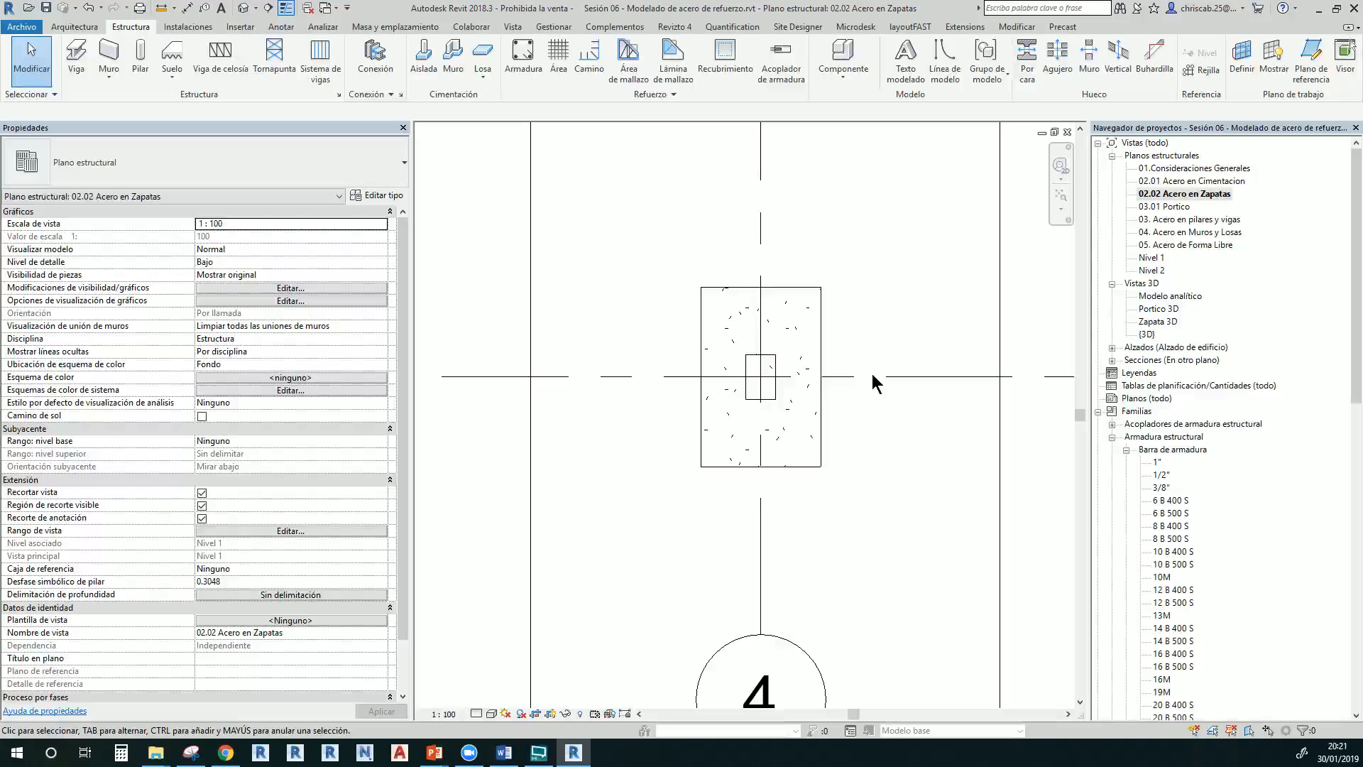
{"action": "left_click", "coordinate": [700, 290]}
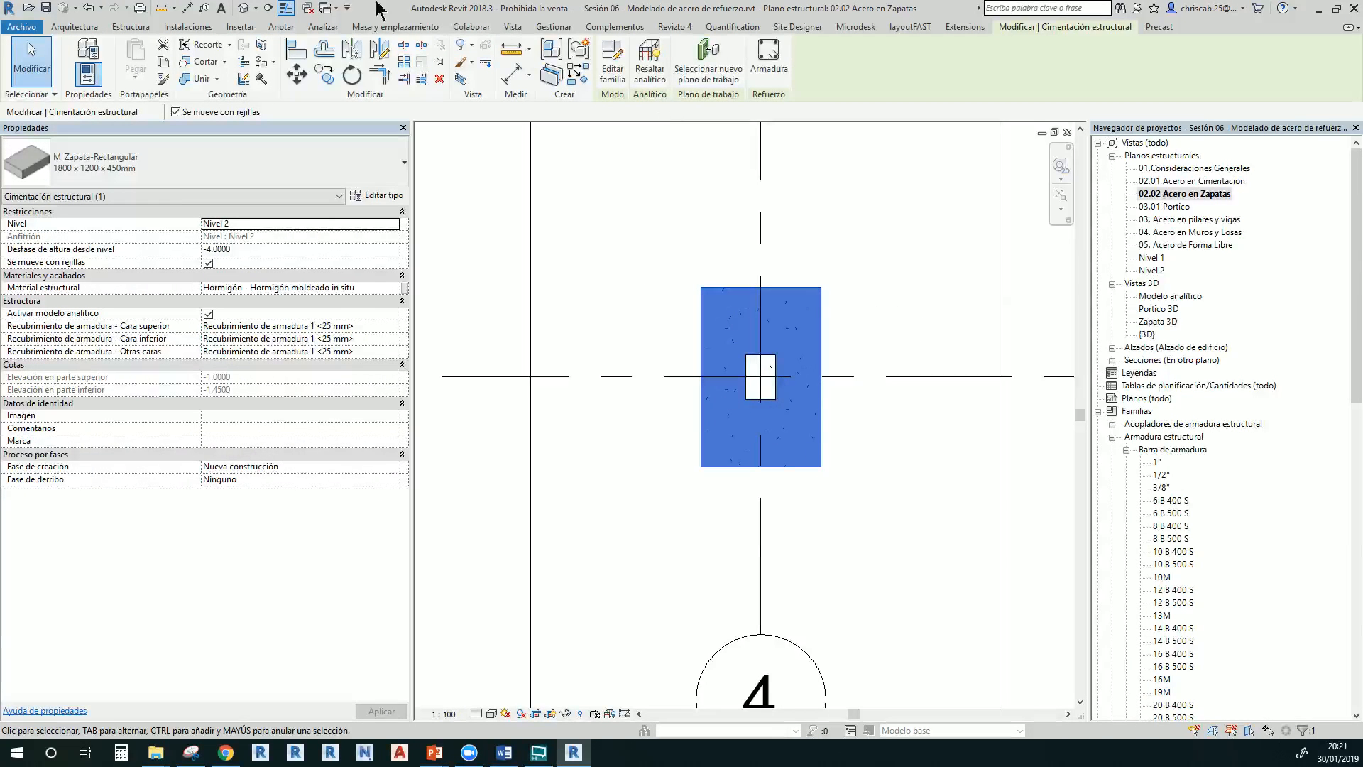
{"action": "left_click", "coordinate": [268, 8]}
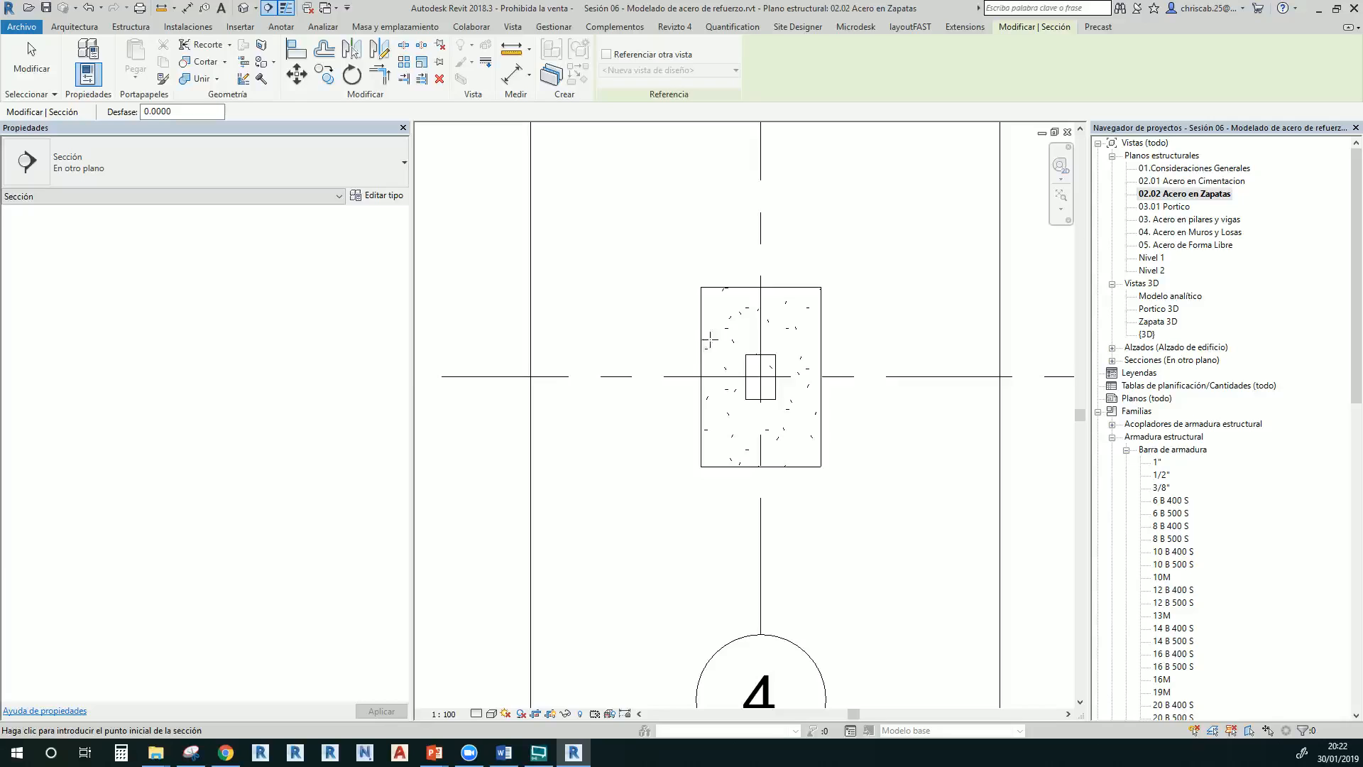
{"action": "left_click", "coordinate": [628, 377]}
{"action": "left_click", "coordinate": [906, 377]}
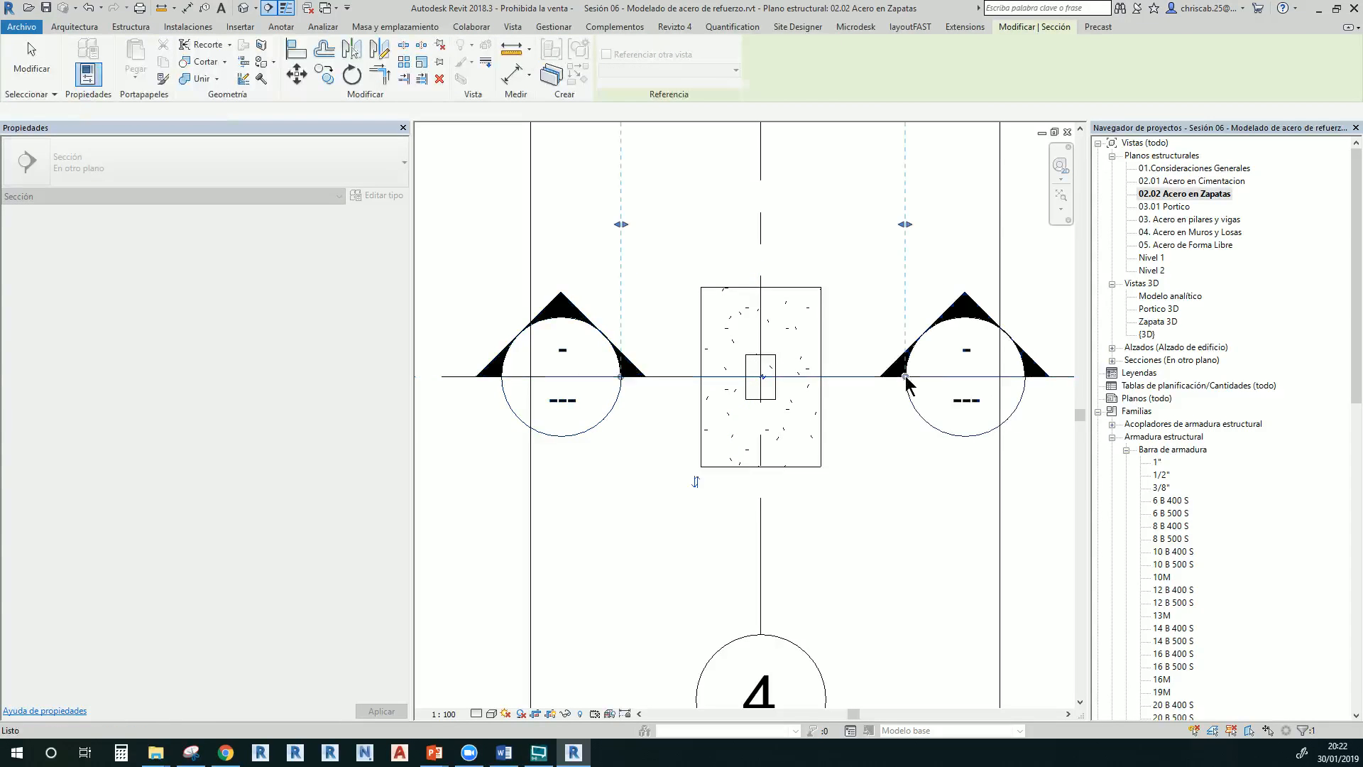
Set the plan scale to 1:50 and open the new Sección 2 view
{"action": "left_click", "coordinate": [444, 713]}
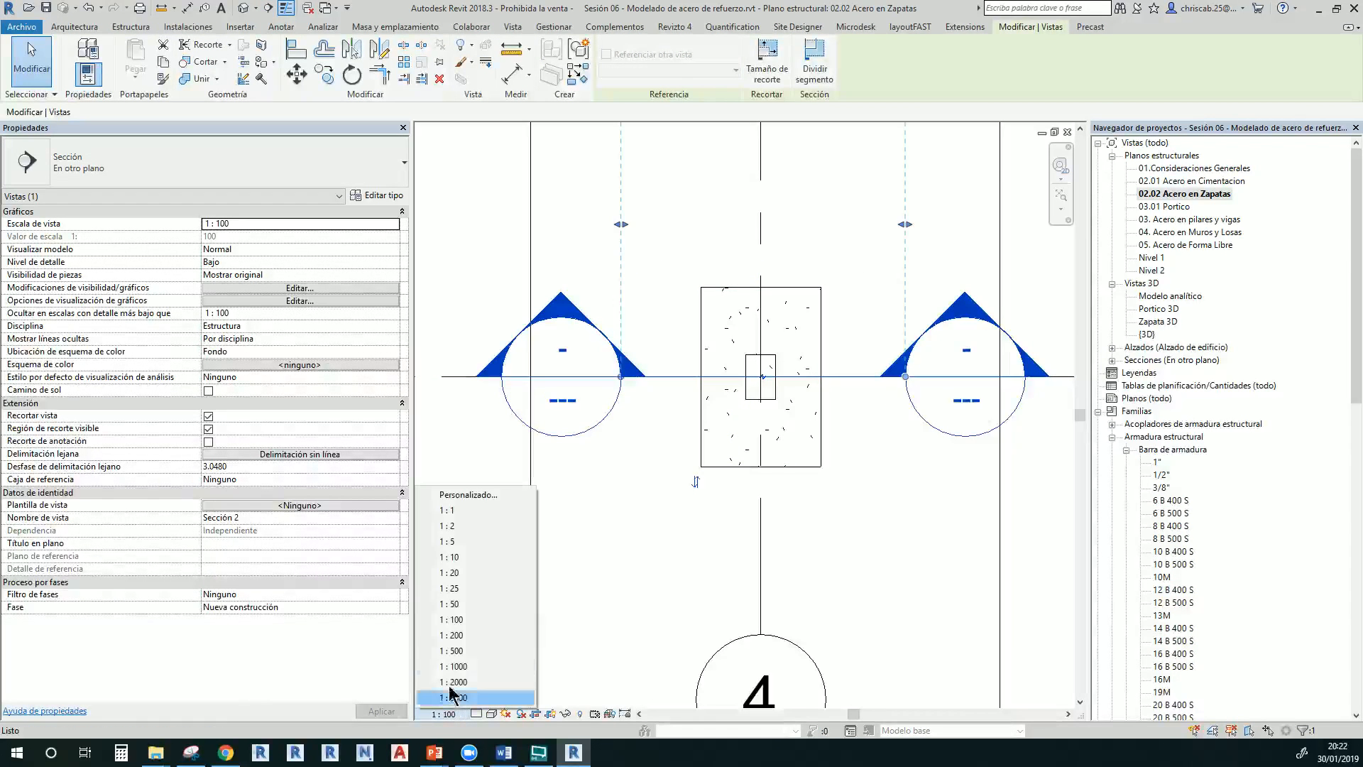
{"action": "left_click", "coordinate": [452, 604]}
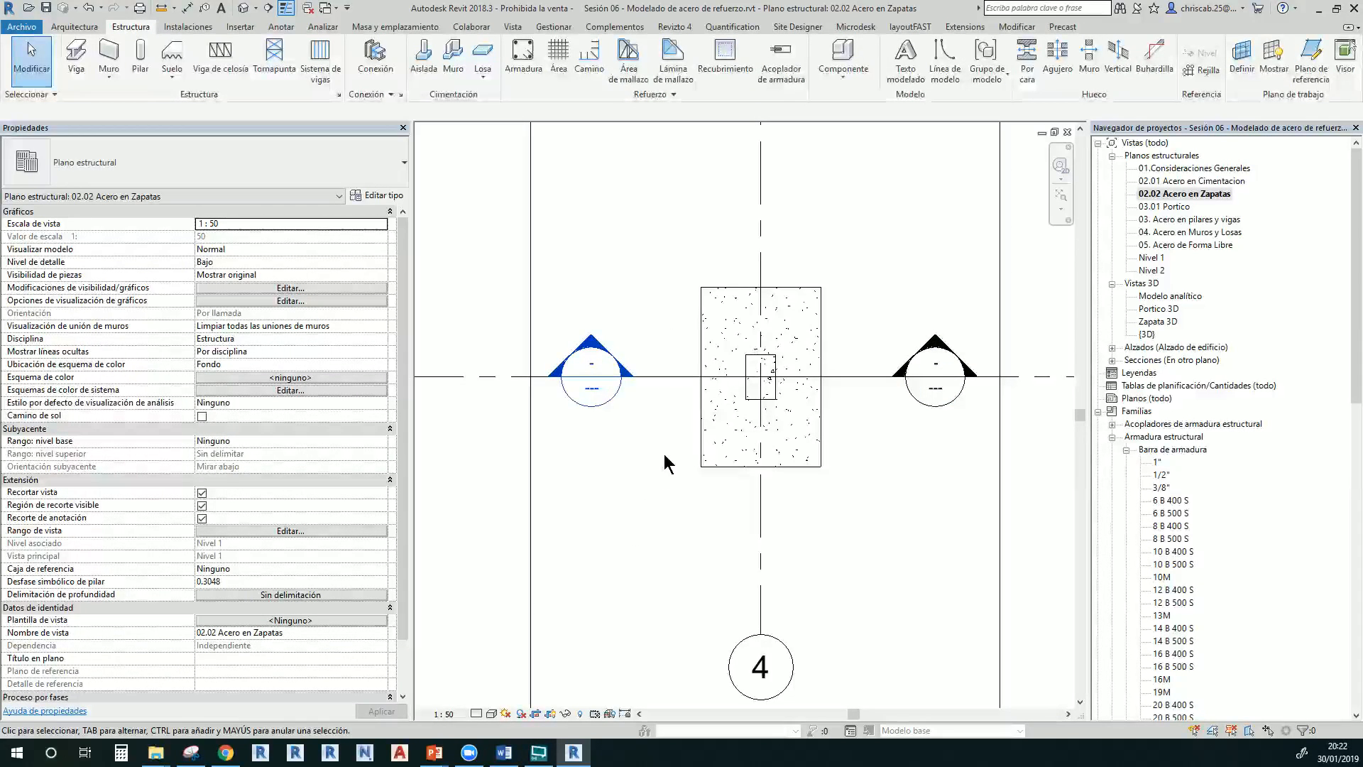
{"action": "double_click", "coordinate": [617, 389]}
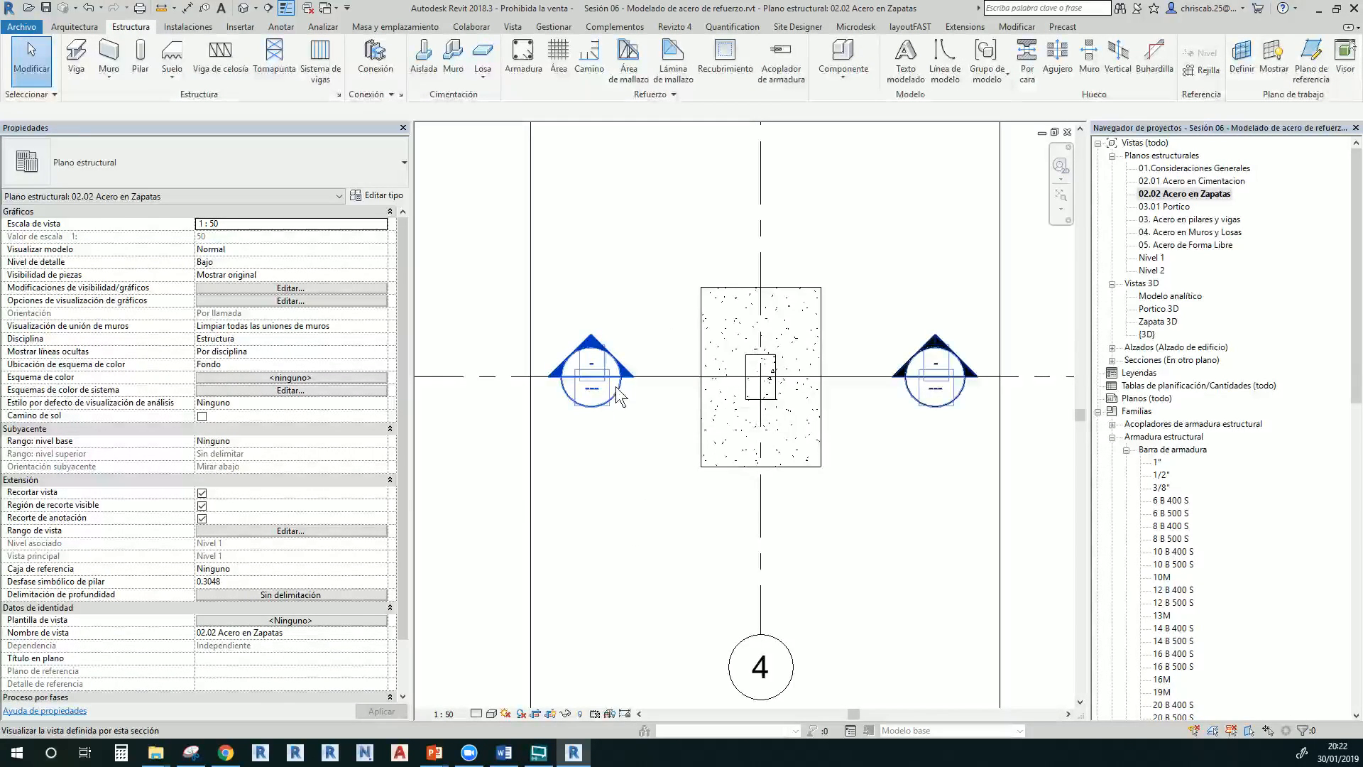
Check the column and footing in Sección 2, then pan to grid bubble 4
{"action": "scroll", "coordinate": [767, 583], "scroll_direction": "up", "scroll_amount": 4}
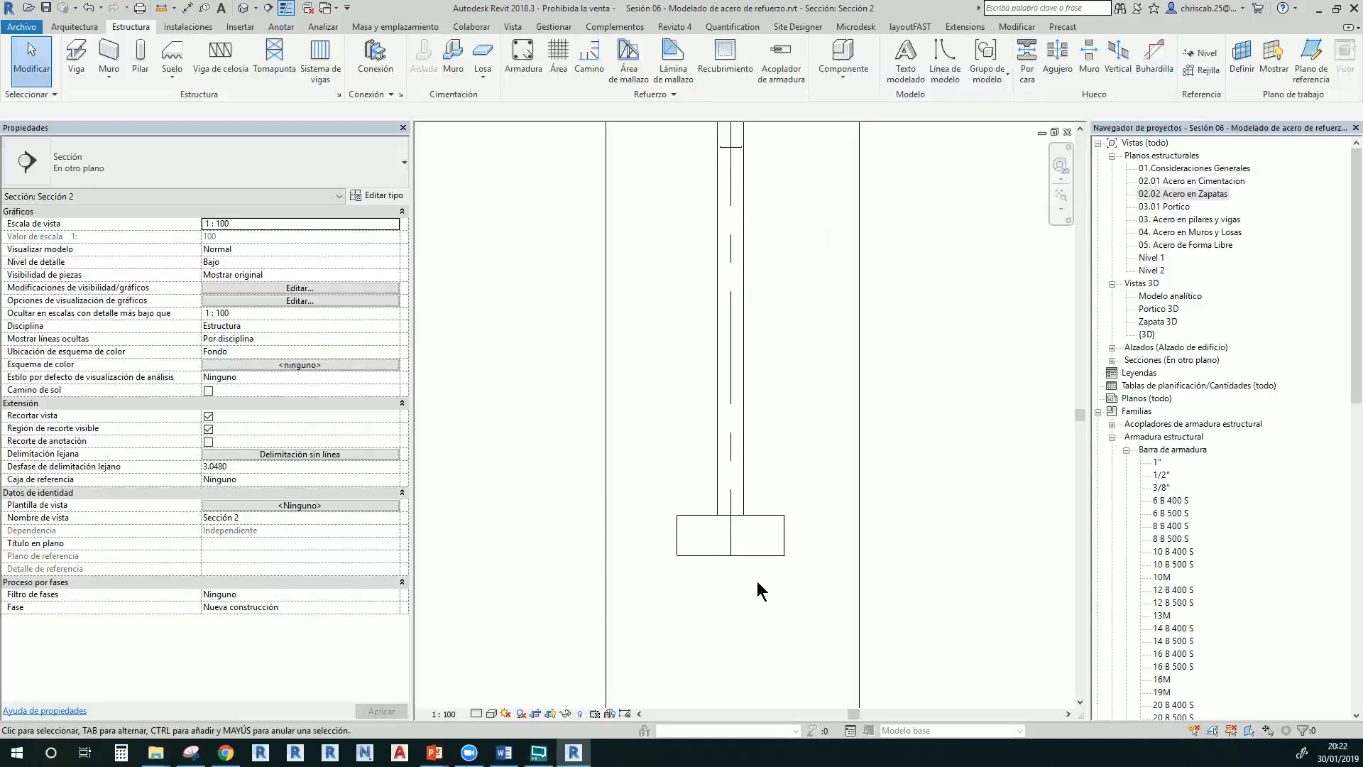
{"action": "left_click", "coordinate": [742, 497]}
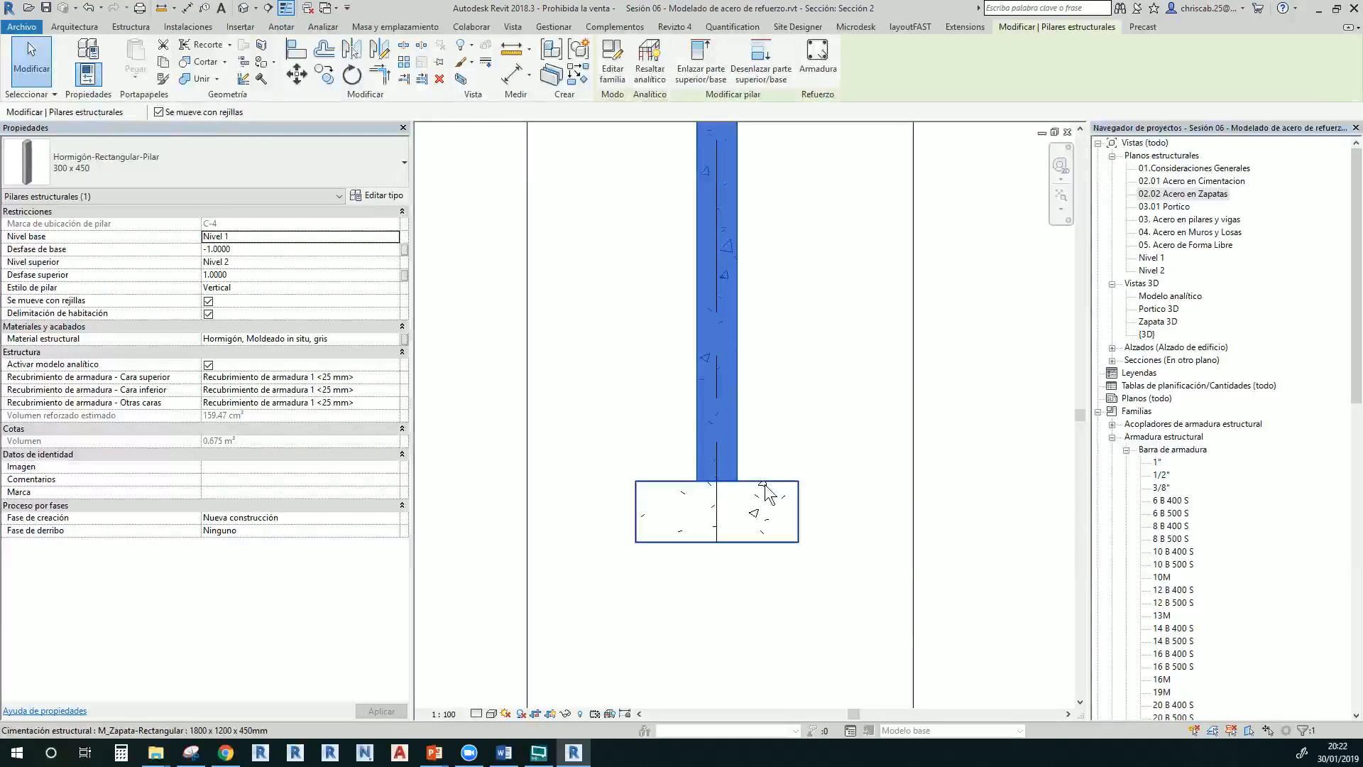
{"action": "left_click", "coordinate": [773, 483]}
{"action": "left_click", "coordinate": [770, 435]}
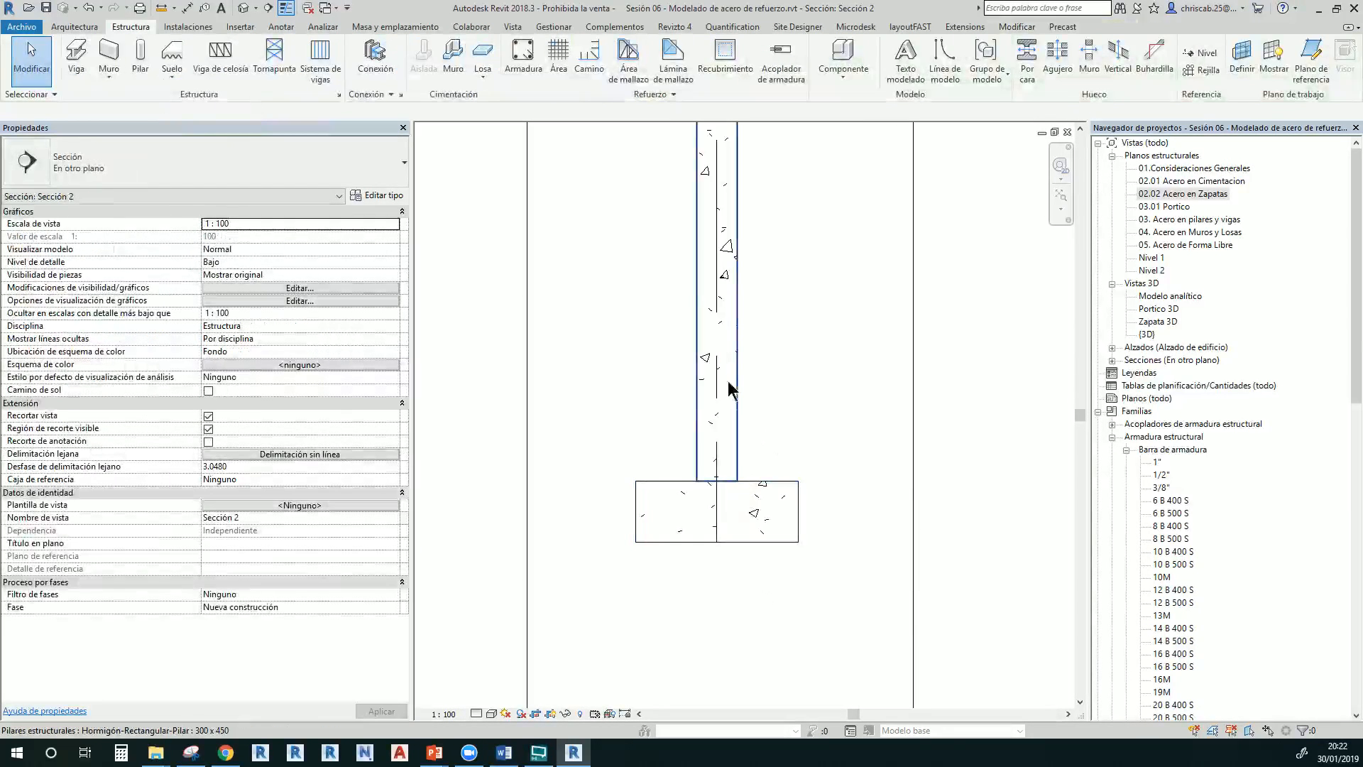
{"action": "left_click", "coordinate": [720, 372]}
{"action": "left_click", "coordinate": [745, 391]}
{"action": "scroll", "coordinate": [743, 392], "scroll_direction": "down", "scroll_amount": 2}
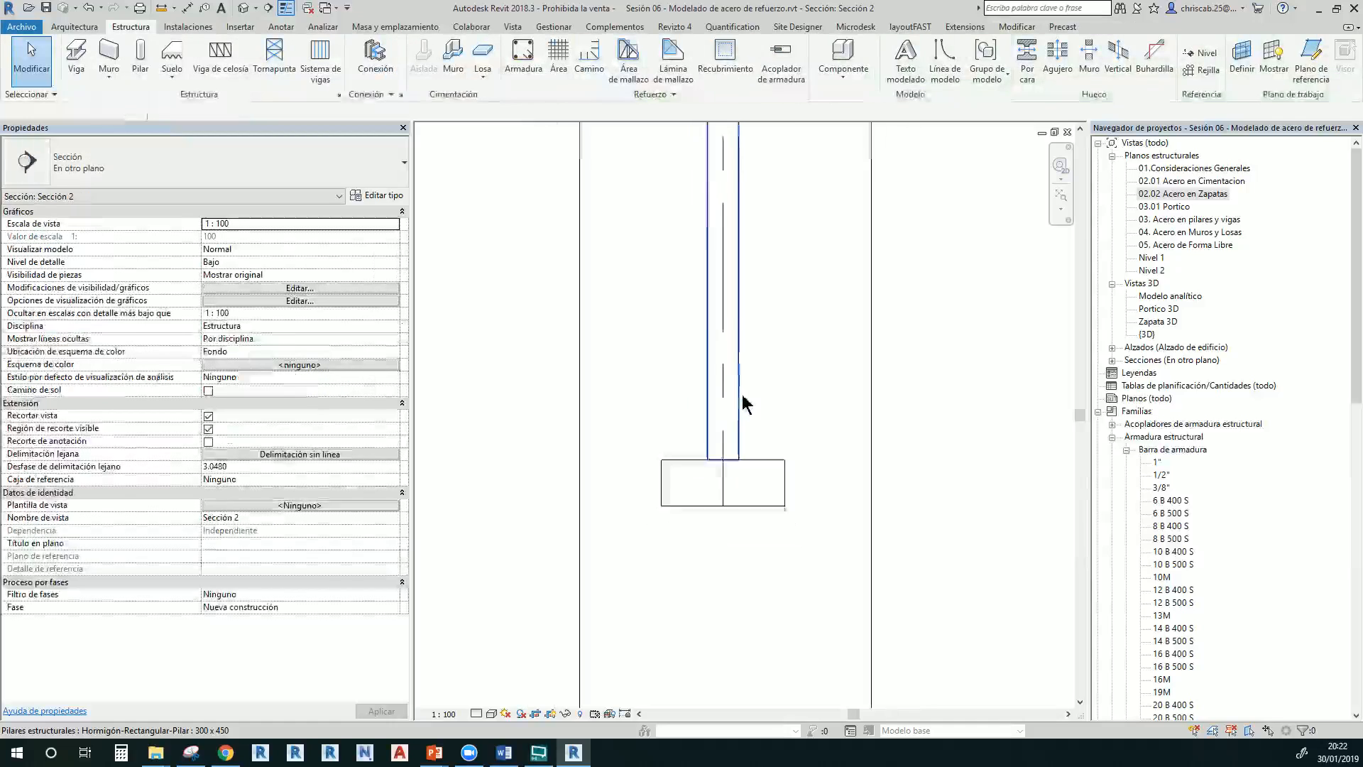
{"action": "middle_click_drag", "start_coordinate": [749, 416], "coordinate": [756, 691]}
Drag grid line 4's bottom end down past the footing
{"action": "left_click", "coordinate": [729, 268]}
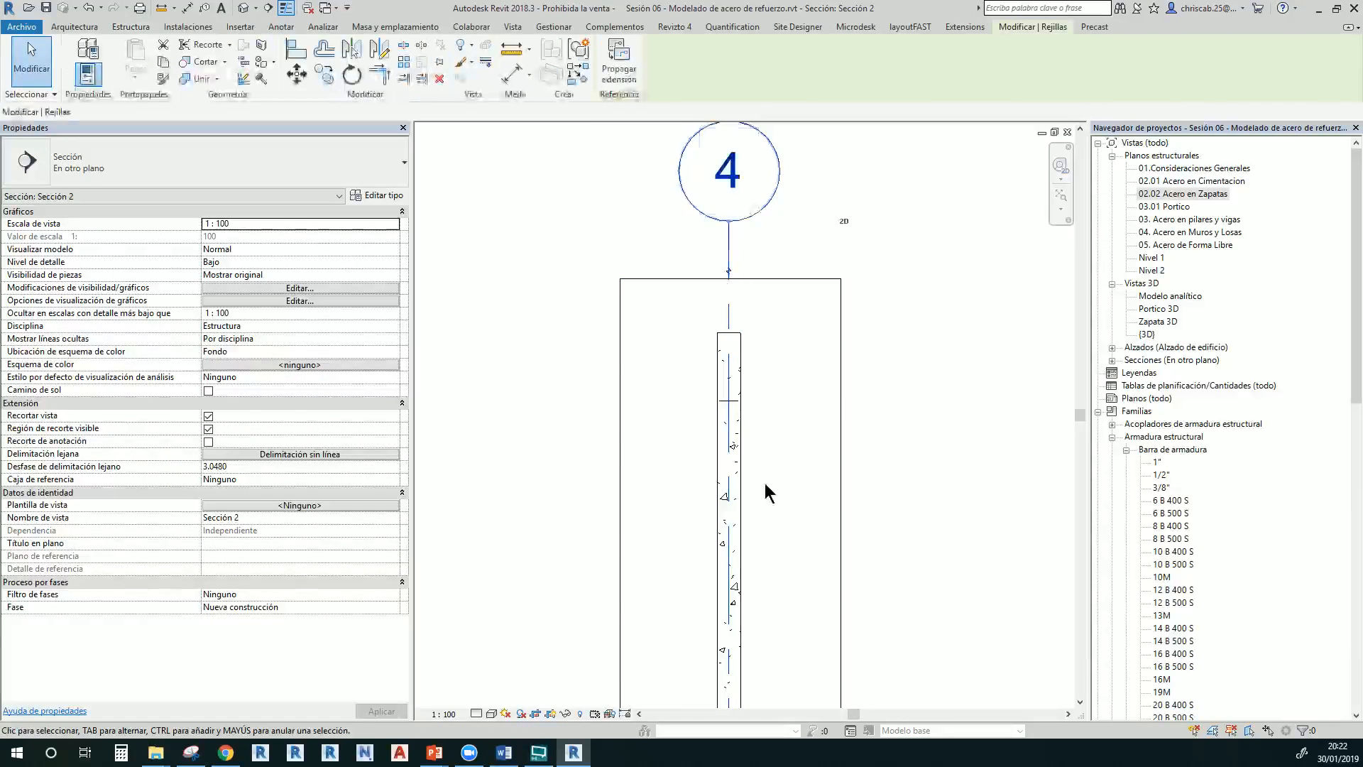
{"action": "middle_click_drag", "start_coordinate": [794, 538], "coordinate": [806, 350]}
{"action": "left_click_drag", "start_coordinate": [788, 459], "coordinate": [793, 545]}
{"action": "left_click", "coordinate": [832, 494]}
{"action": "middle_click_drag", "start_coordinate": [831, 424], "coordinate": [721, 417]}
Select the footing in Sección 2 to host the reinforcement
{"action": "left_click", "coordinate": [716, 412]}
{"action": "left_click", "coordinate": [730, 456]}
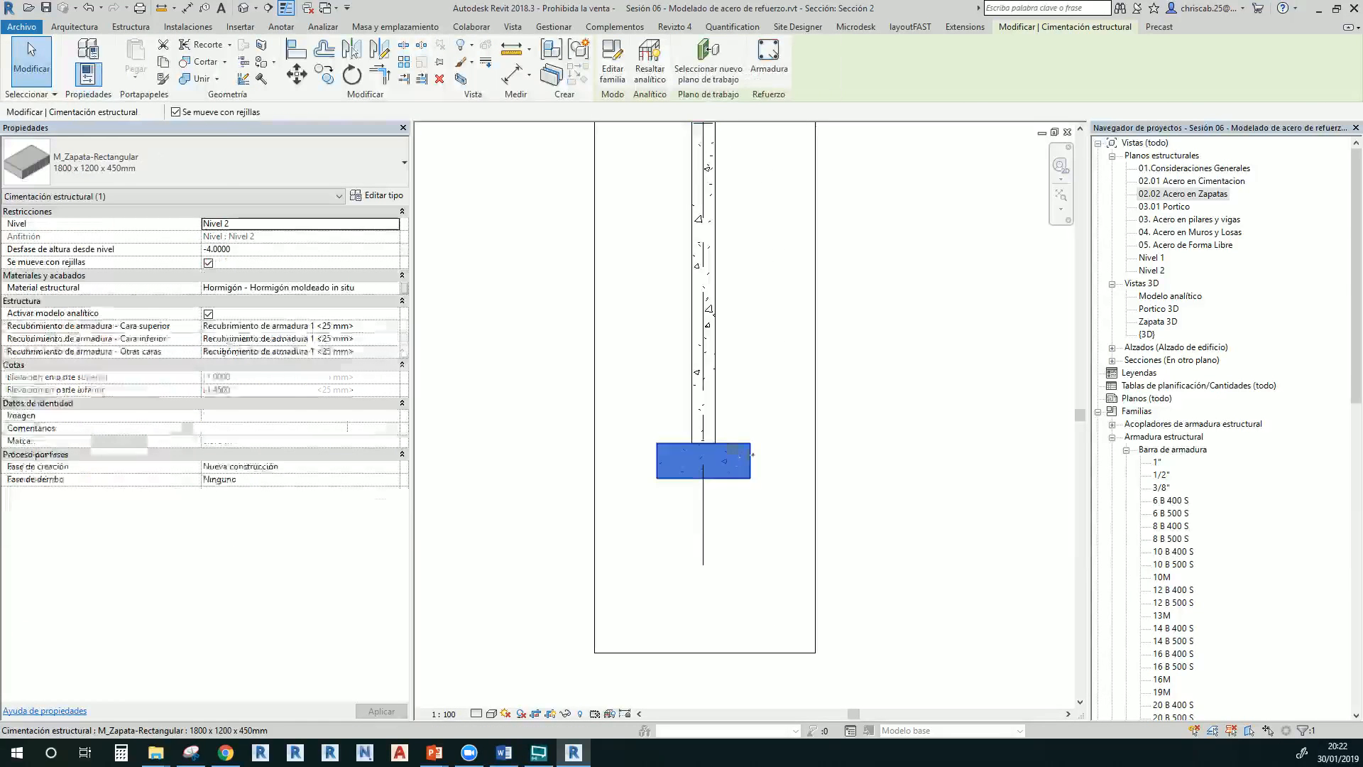
{"action": "scroll", "coordinate": [713, 460], "scroll_direction": "up", "scroll_amount": 5}
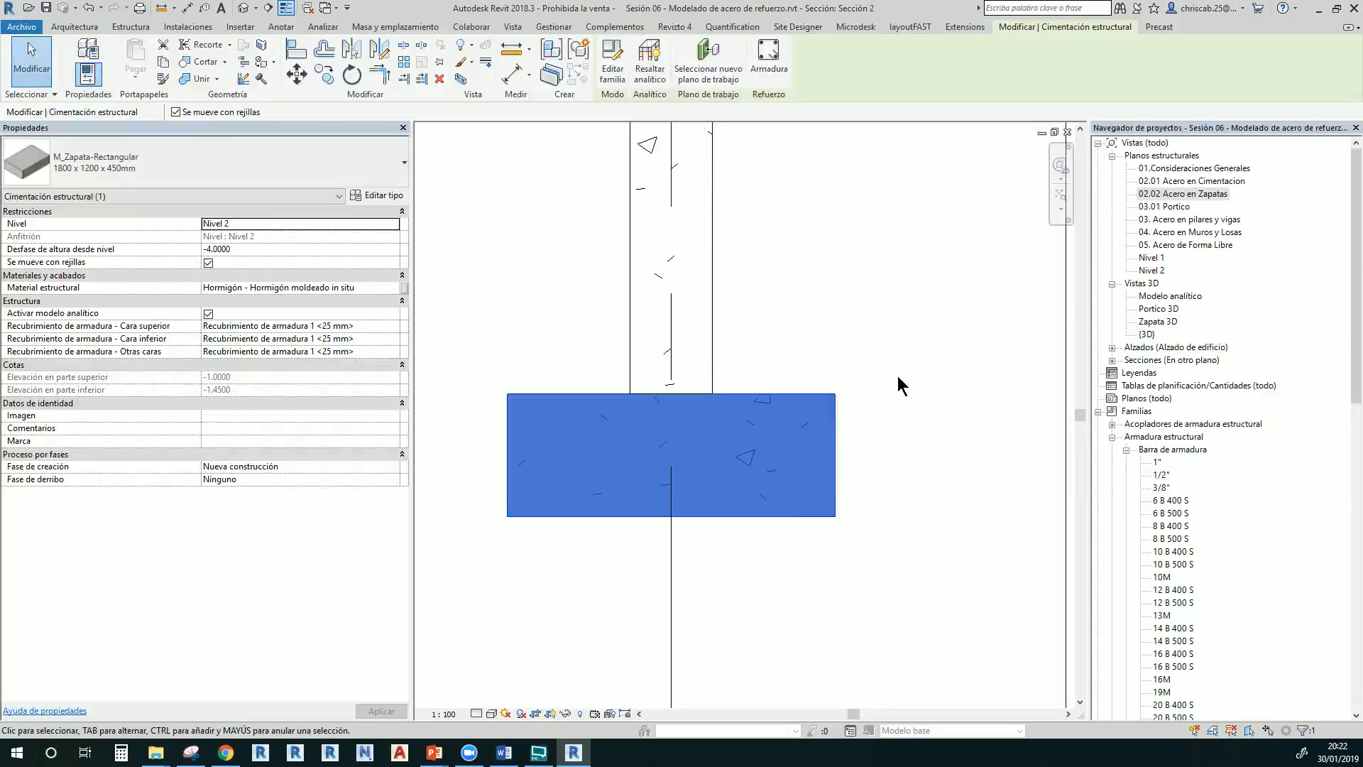
{"action": "left_click", "coordinate": [735, 162]}
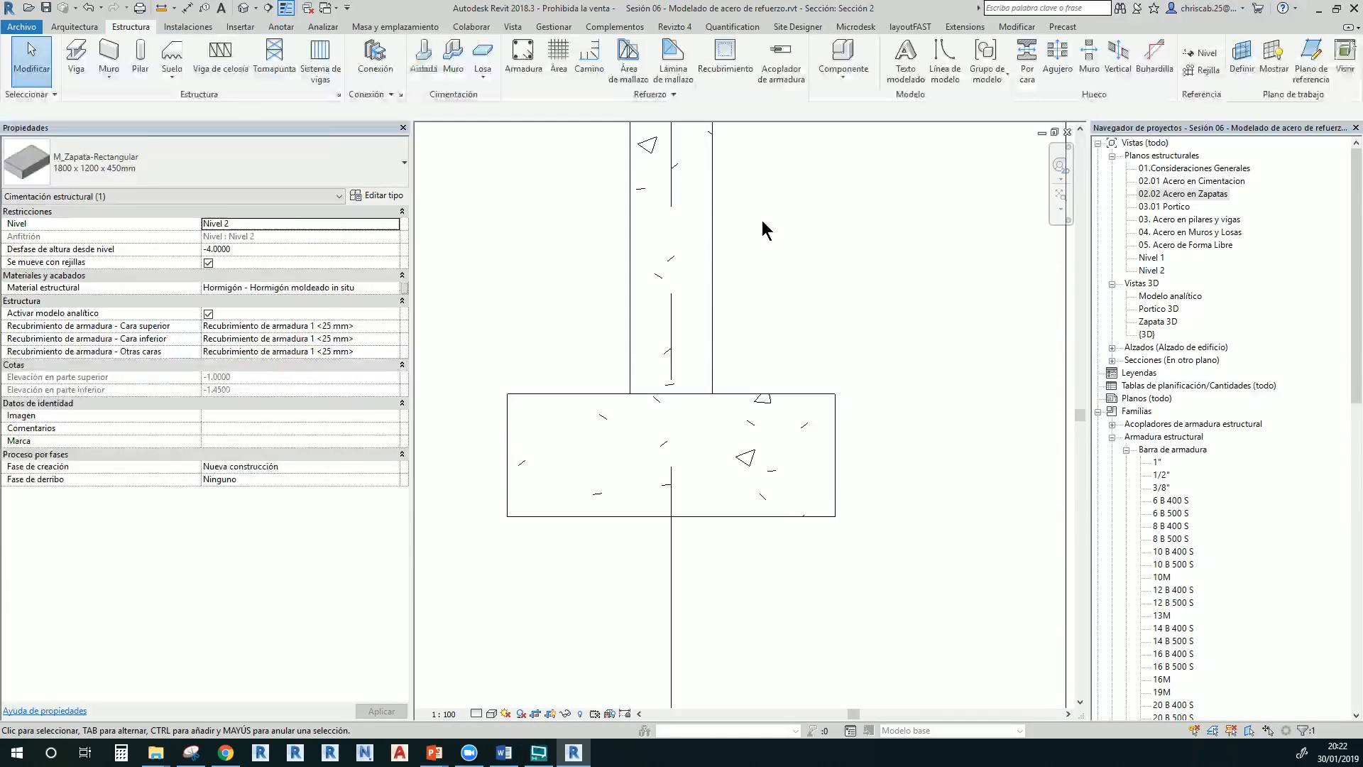
{"action": "left_click", "coordinate": [766, 398]}
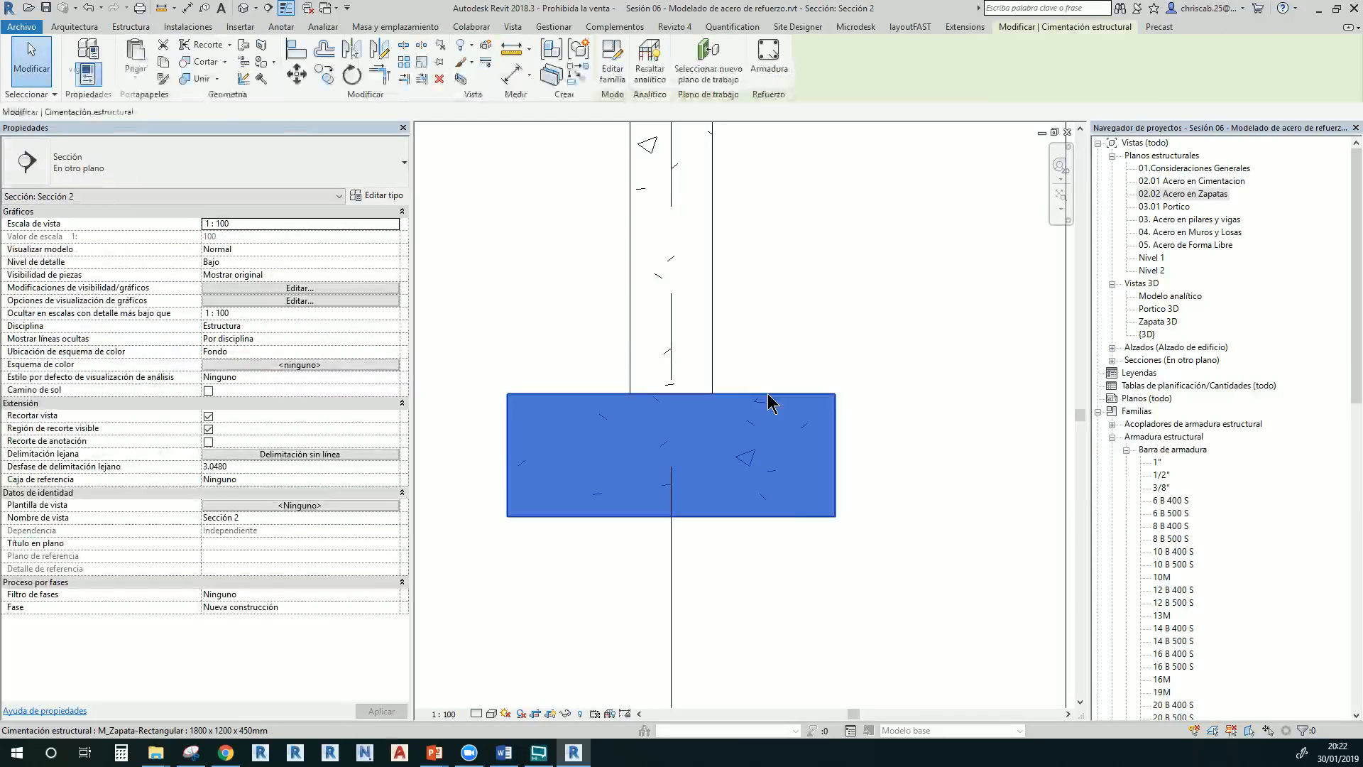
Start Armadura on the footing and choose Forma de armadura 25 in the Rebar Shape Browser
{"action": "left_click", "coordinate": [758, 71]}
{"action": "mouse_move", "coordinate": [760, 80]}
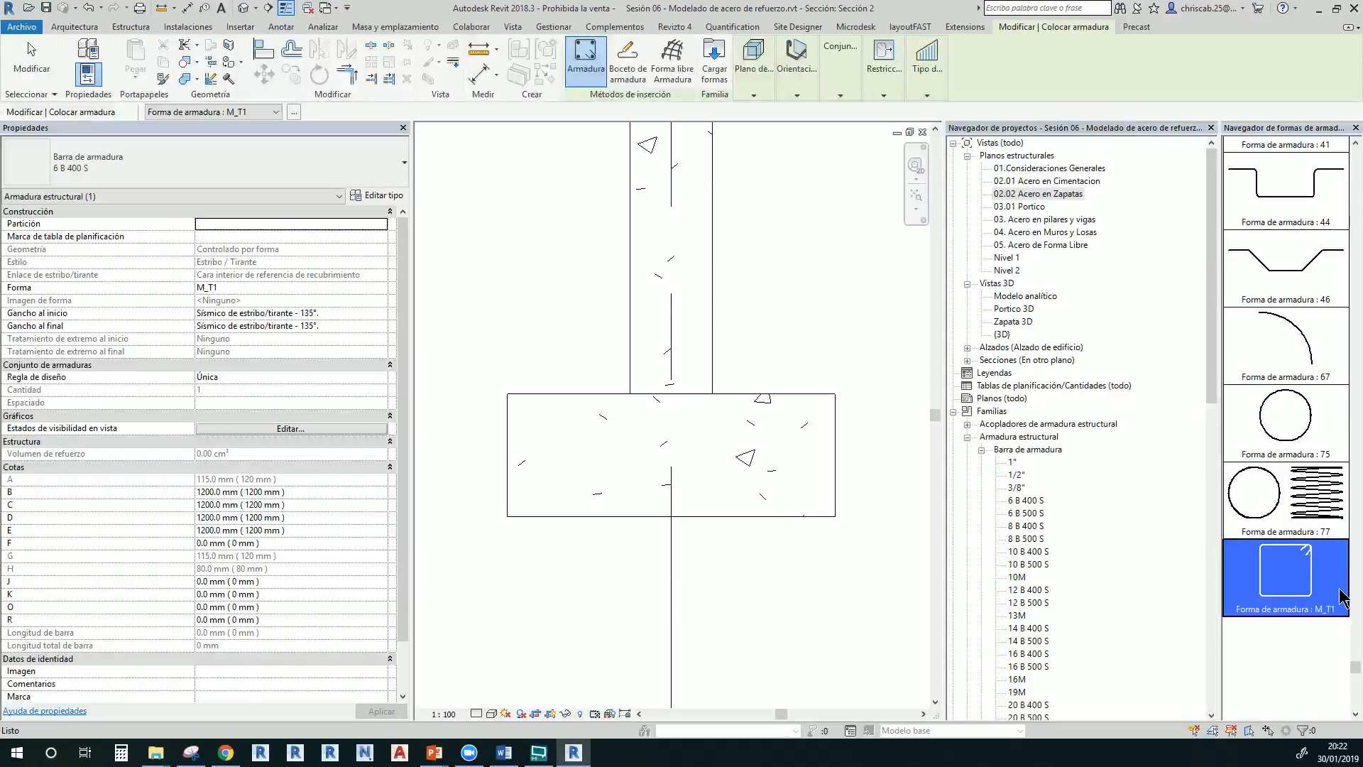
{"action": "left_click_drag", "start_coordinate": [1356, 671], "coordinate": [1355, 150]}
{"action": "left_click", "coordinate": [1321, 167]}
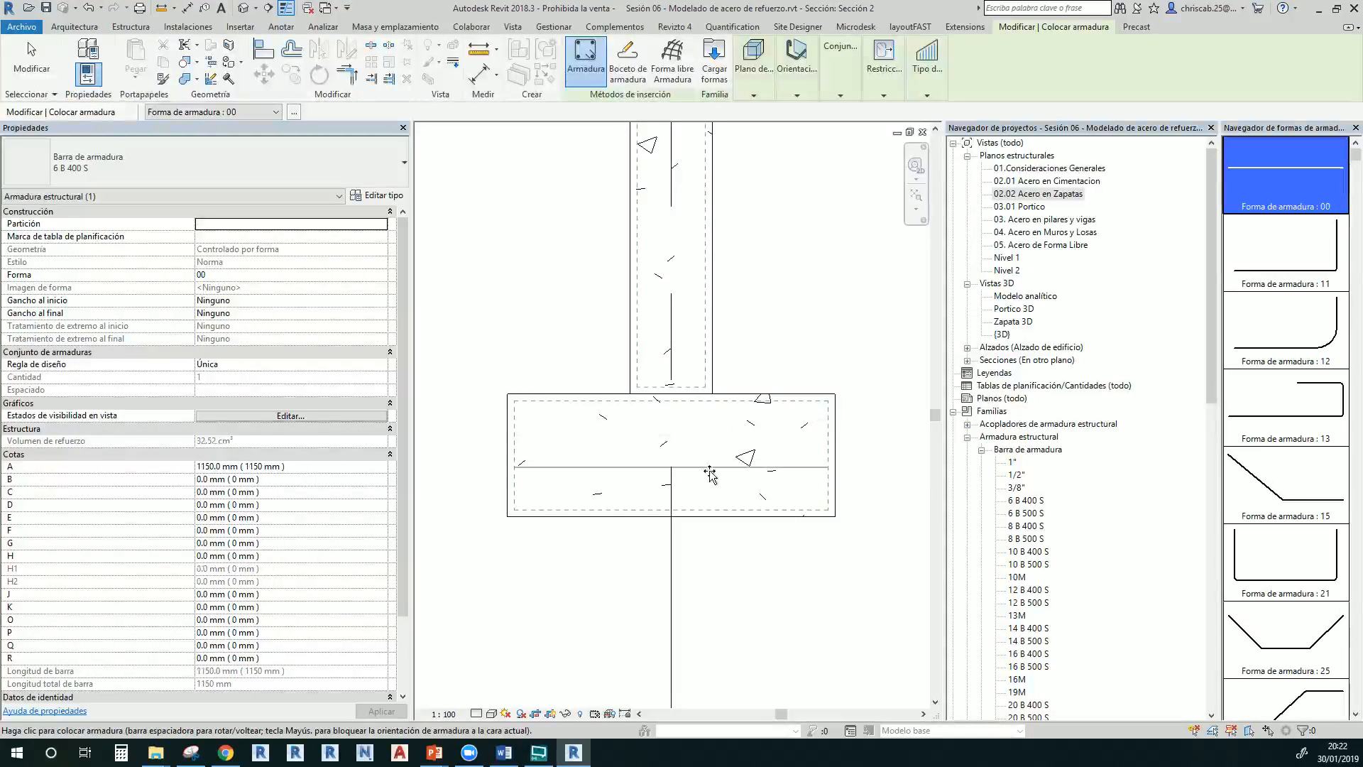
{"action": "left_click", "coordinate": [1340, 402]}
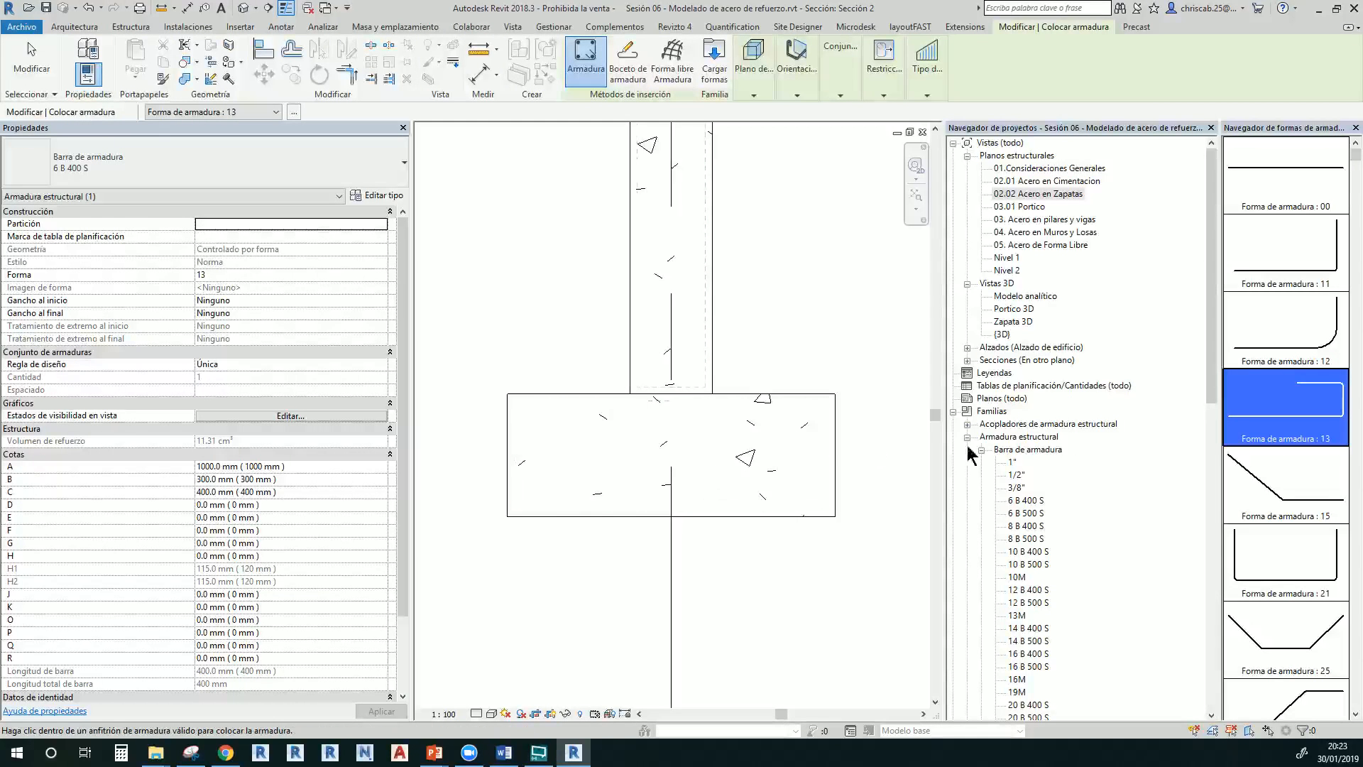
{"action": "left_click", "coordinate": [1238, 550]}
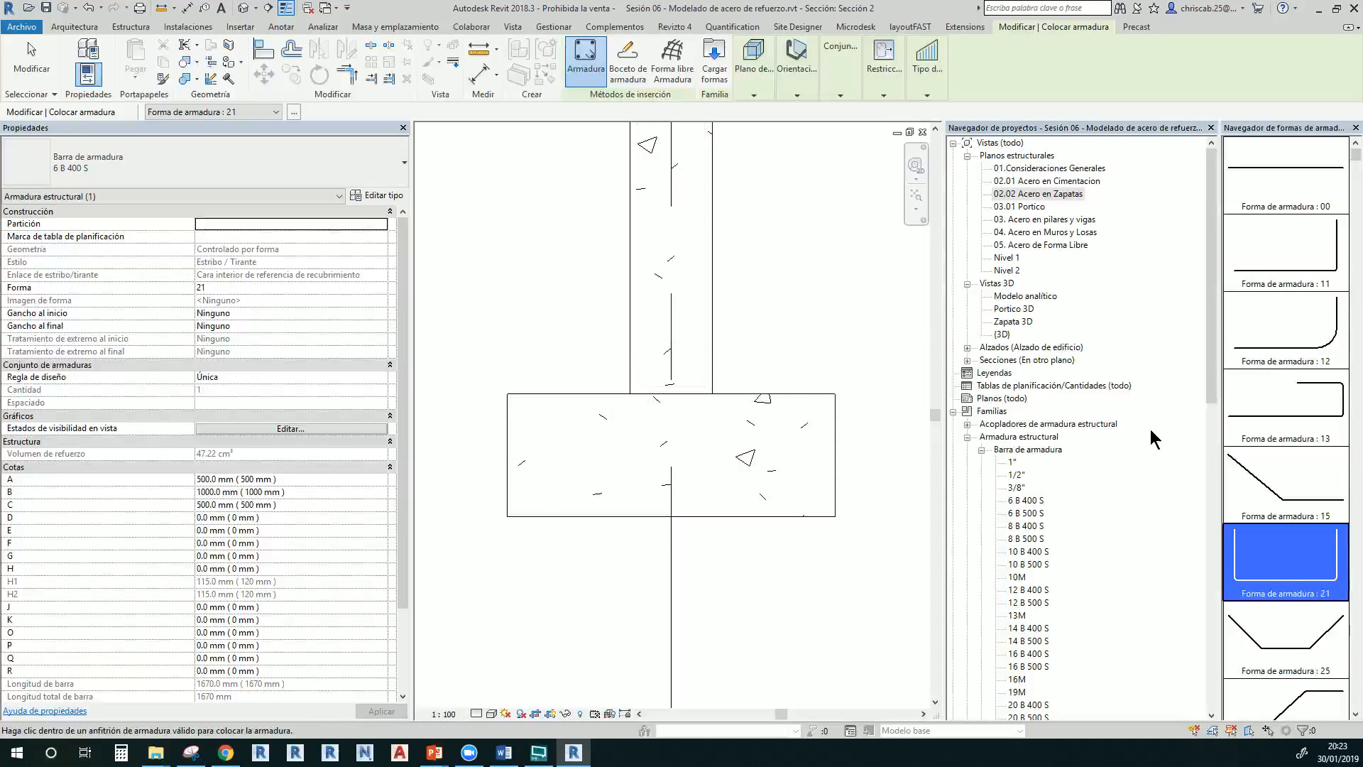
{"action": "left_click", "coordinate": [1301, 678]}
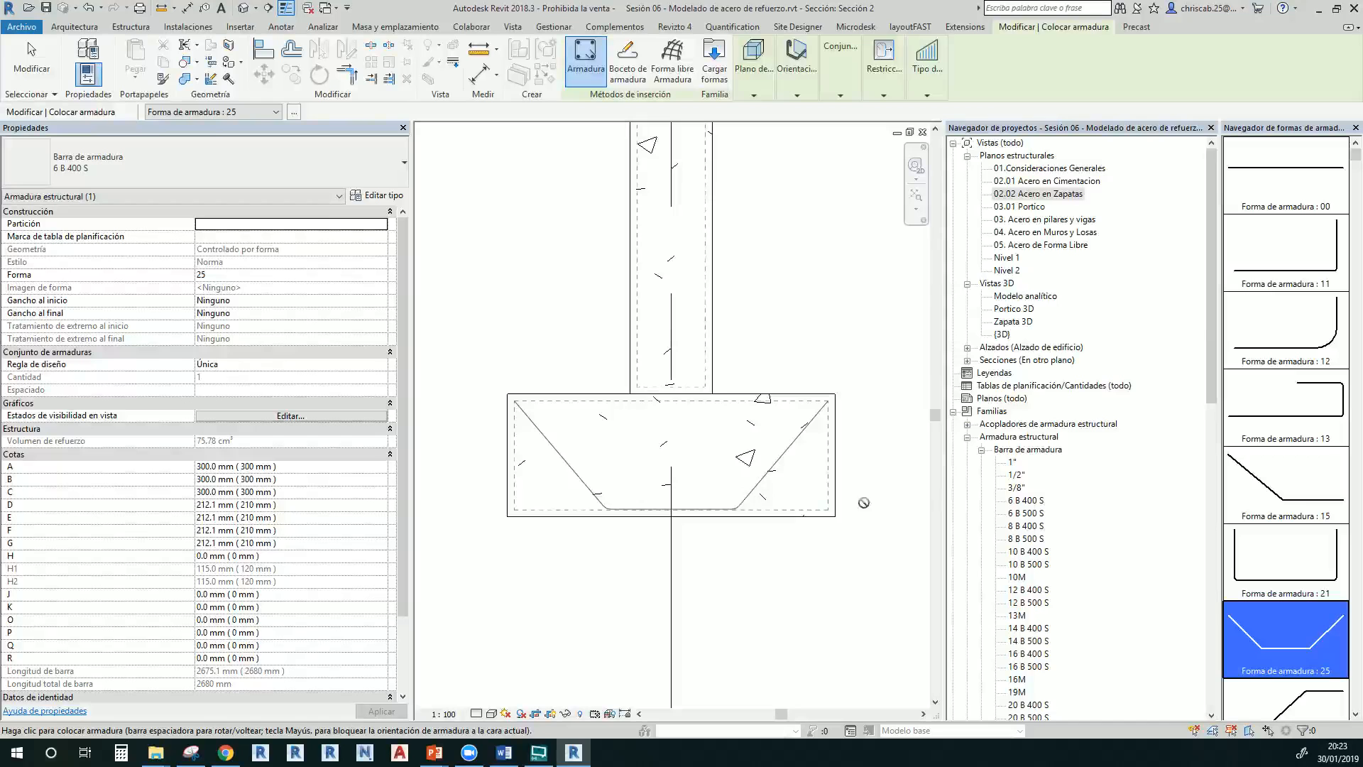
{"action": "mouse_move", "coordinate": [867, 74]}
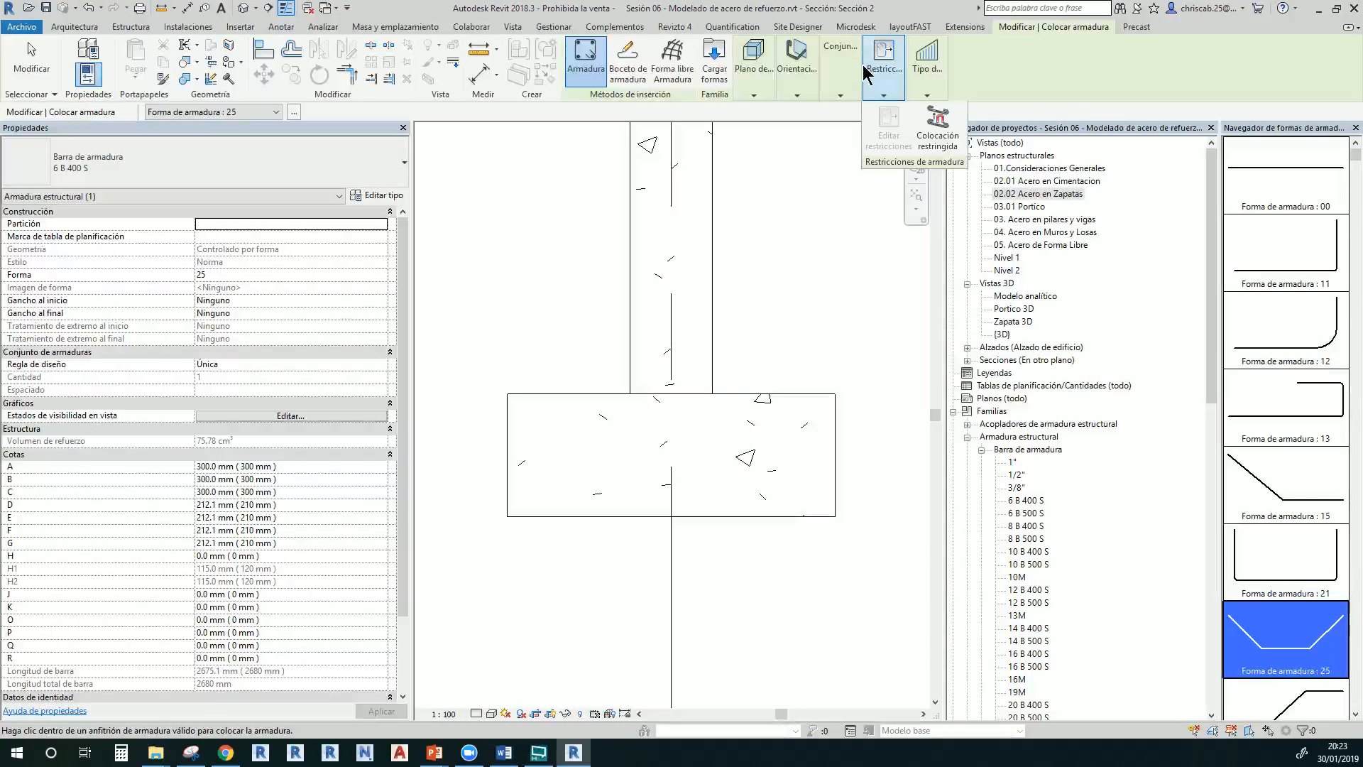
Sketch a 6 B 400 S bar line from the footing's lower-left to lower-right corner and finish
{"action": "left_click", "coordinate": [628, 71]}
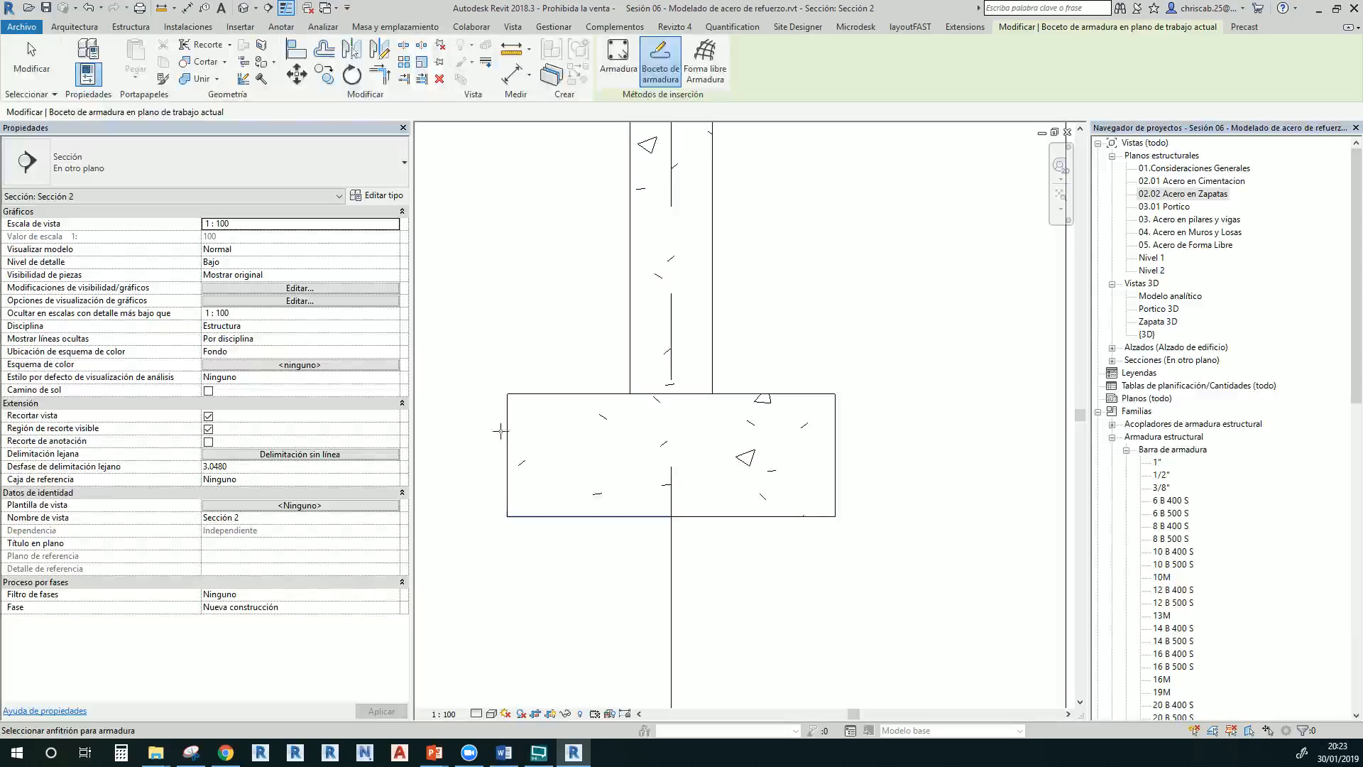
{"action": "left_click", "coordinate": [529, 407]}
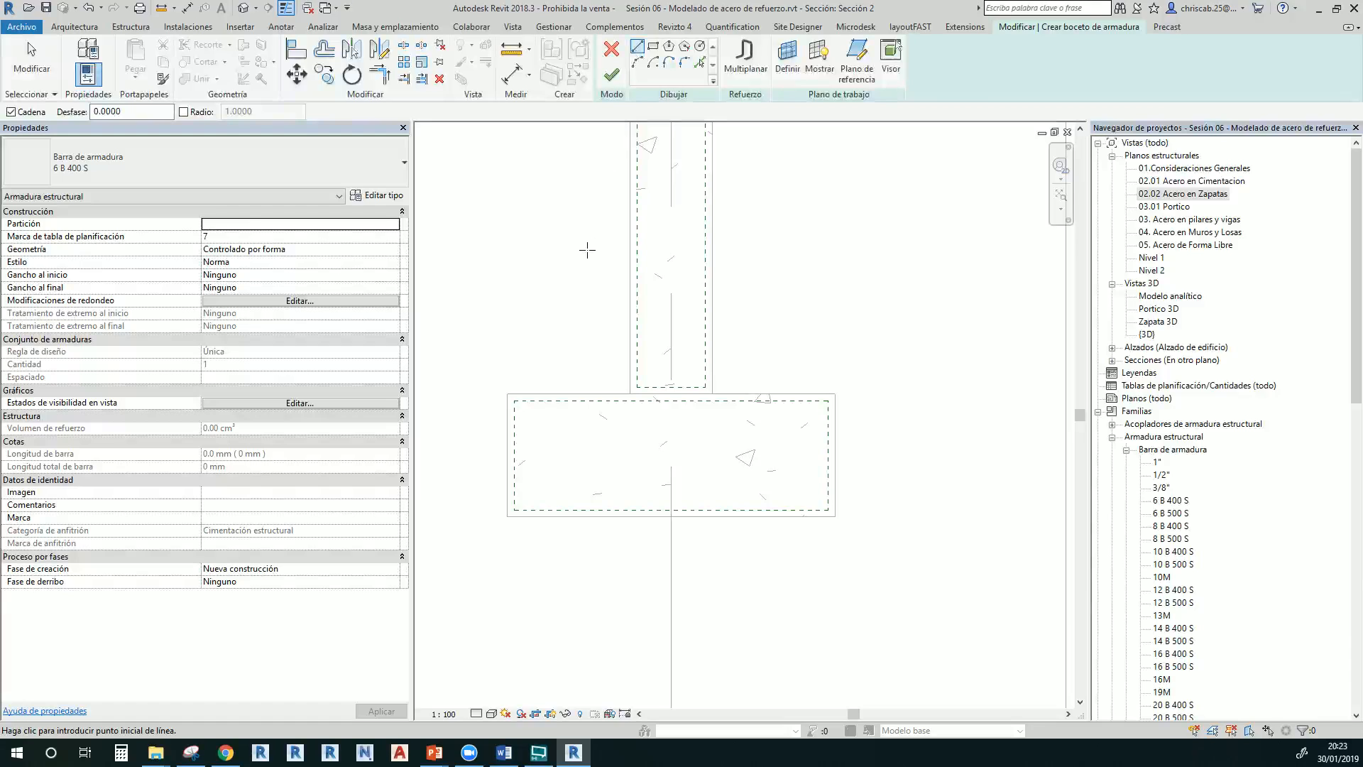
{"action": "key", "text": "alt"}
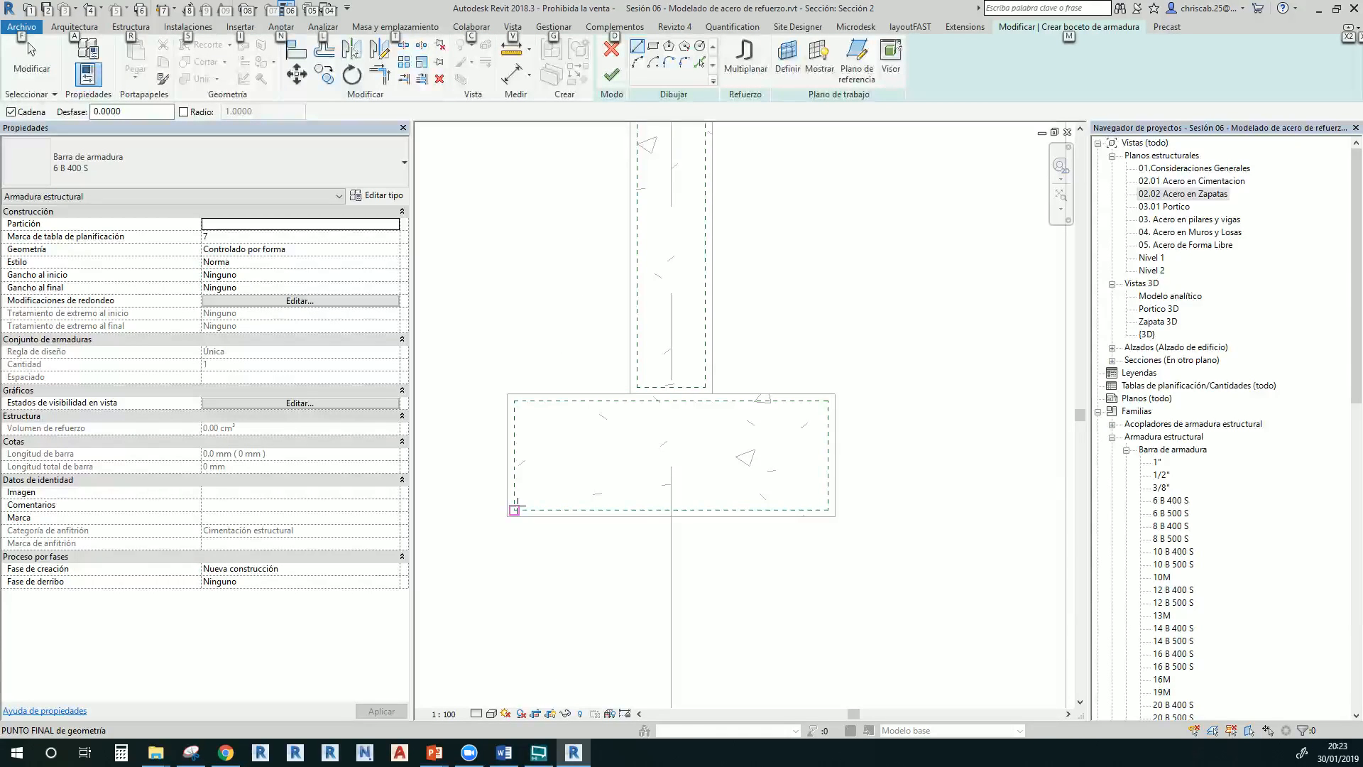
{"action": "left_click", "coordinate": [516, 506]}
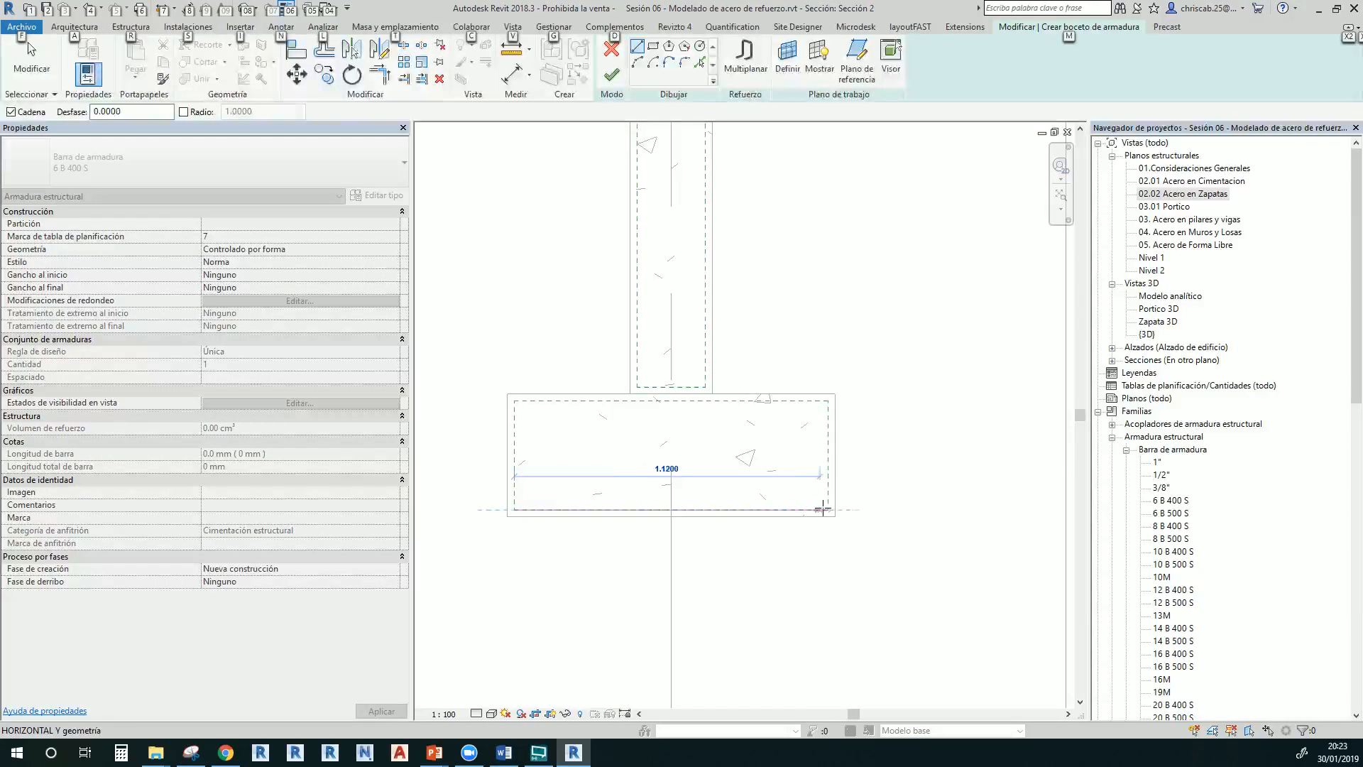
{"action": "left_click", "coordinate": [822, 509]}
{"action": "key", "text": "Escape"}
{"action": "key", "text": "Escape"}
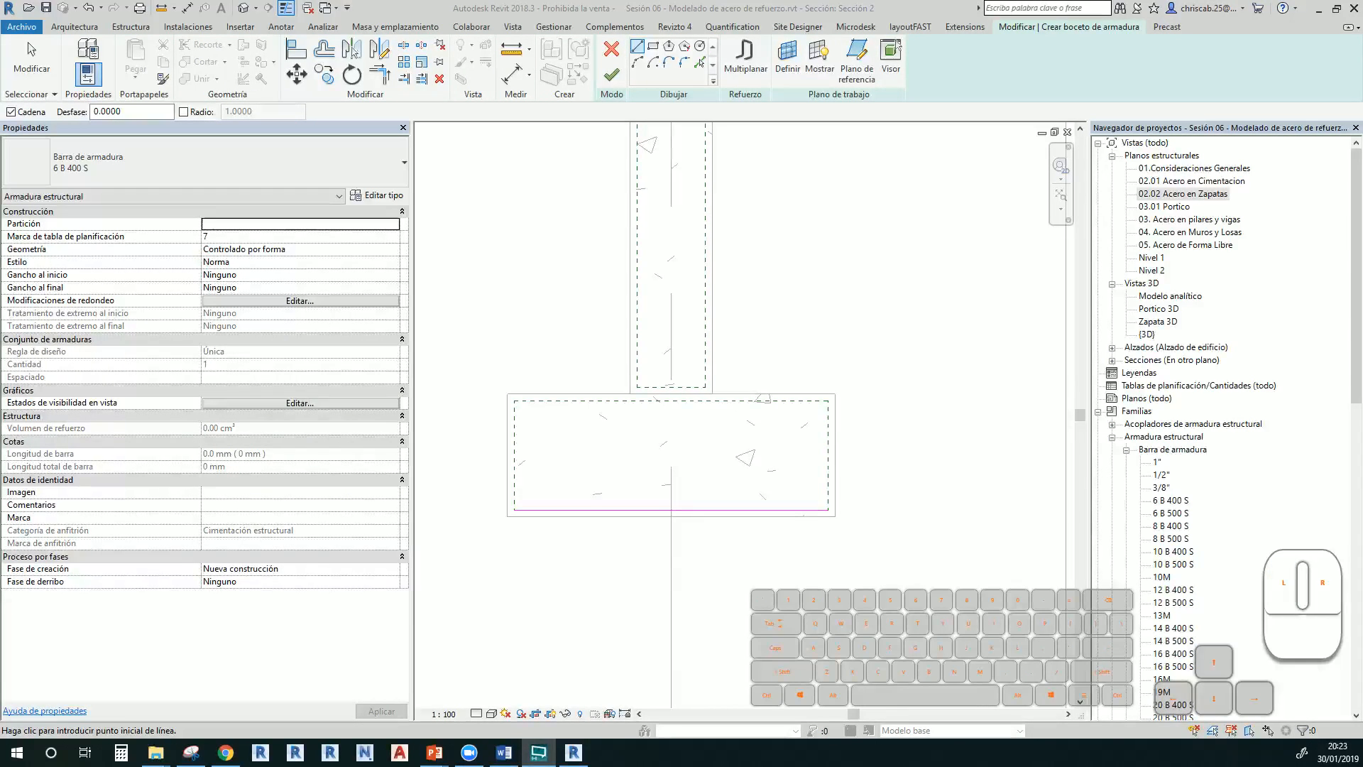
{"action": "key", "text": "alt+Tab"}
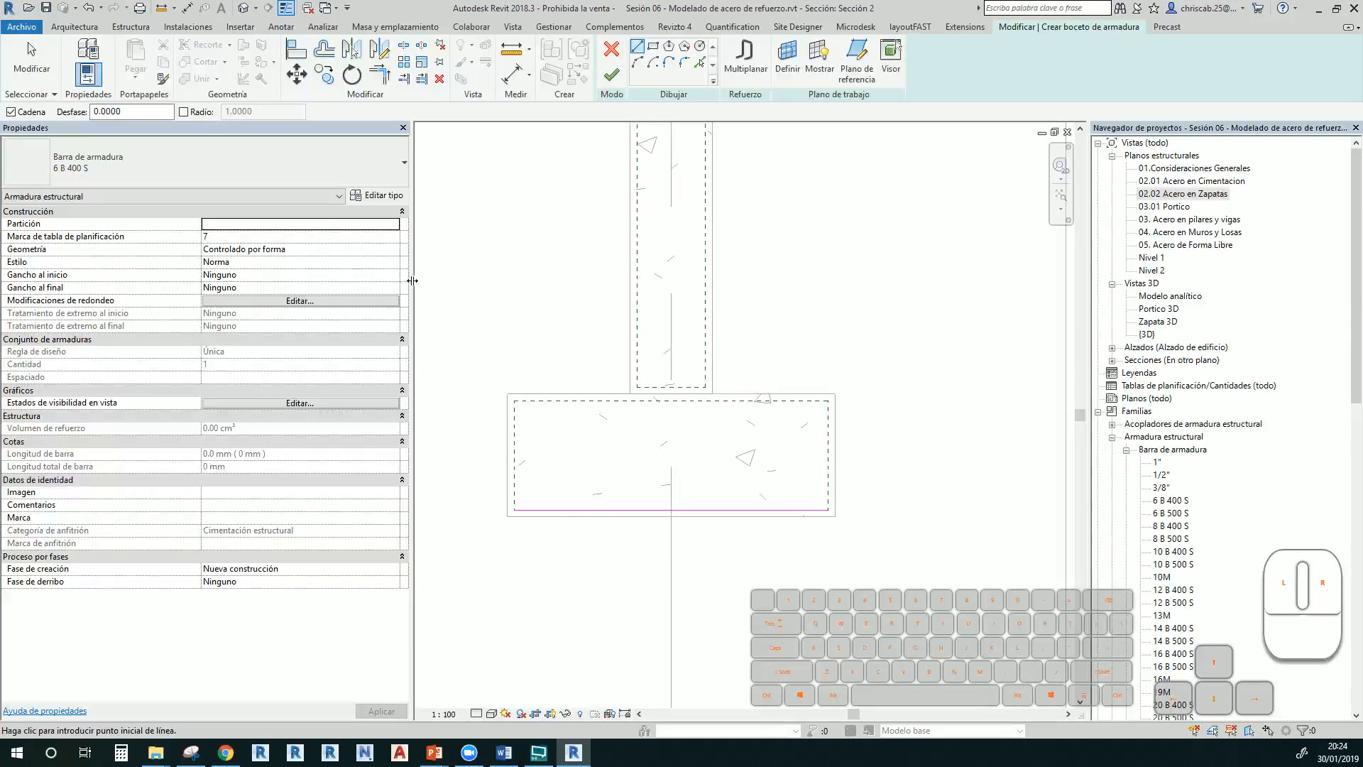
{"action": "left_click_drag", "start_coordinate": [411, 281], "coordinate": [230, 280]}
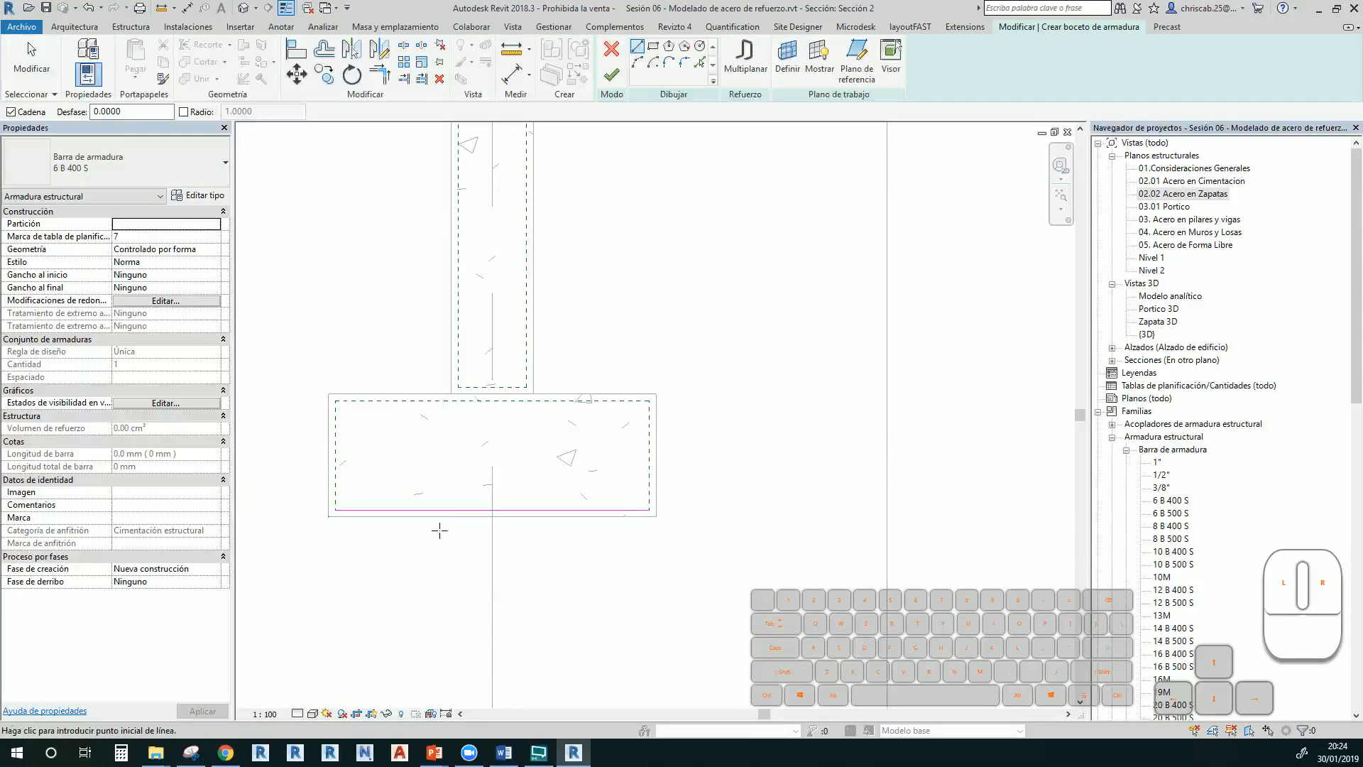
{"action": "left_click", "coordinate": [622, 76]}
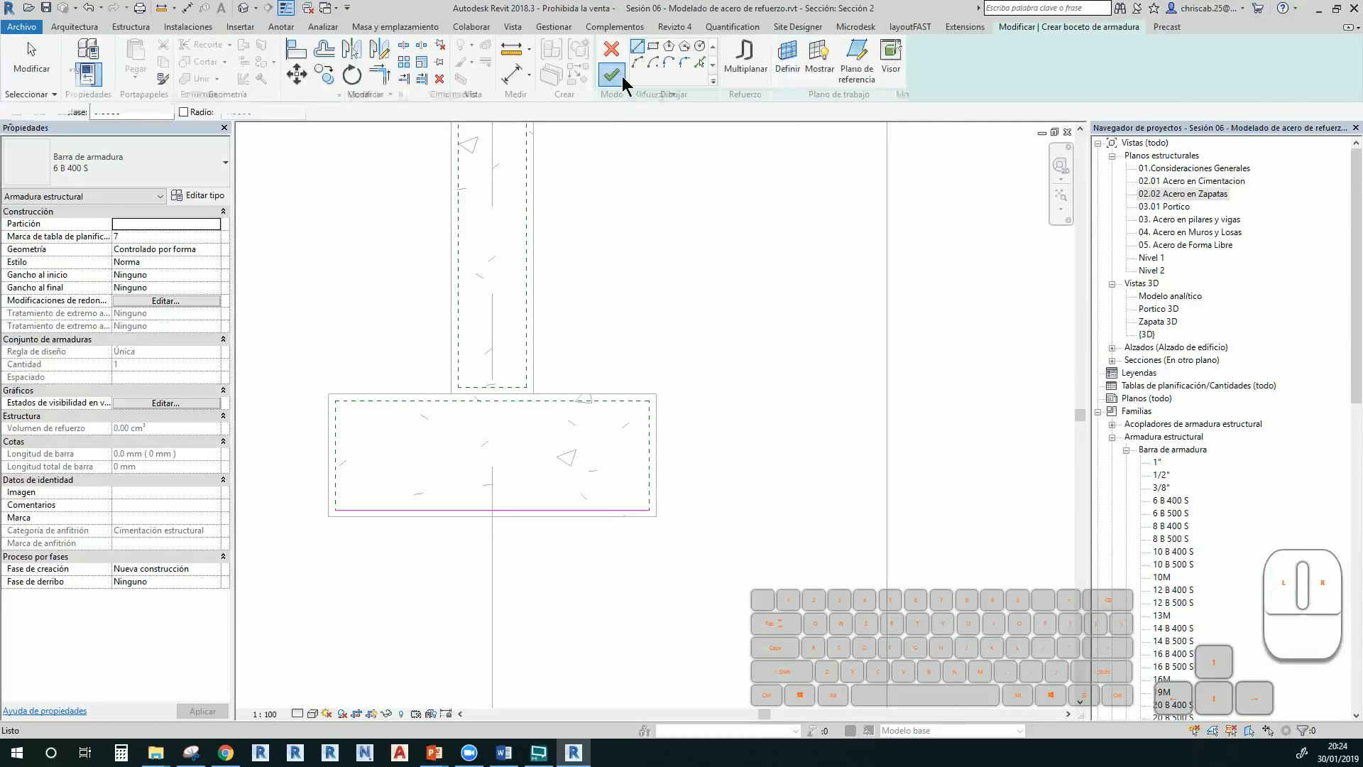
Exit rebar placement and inspect the new bottom bar inside the footing
{"action": "key", "text": "Escape"}
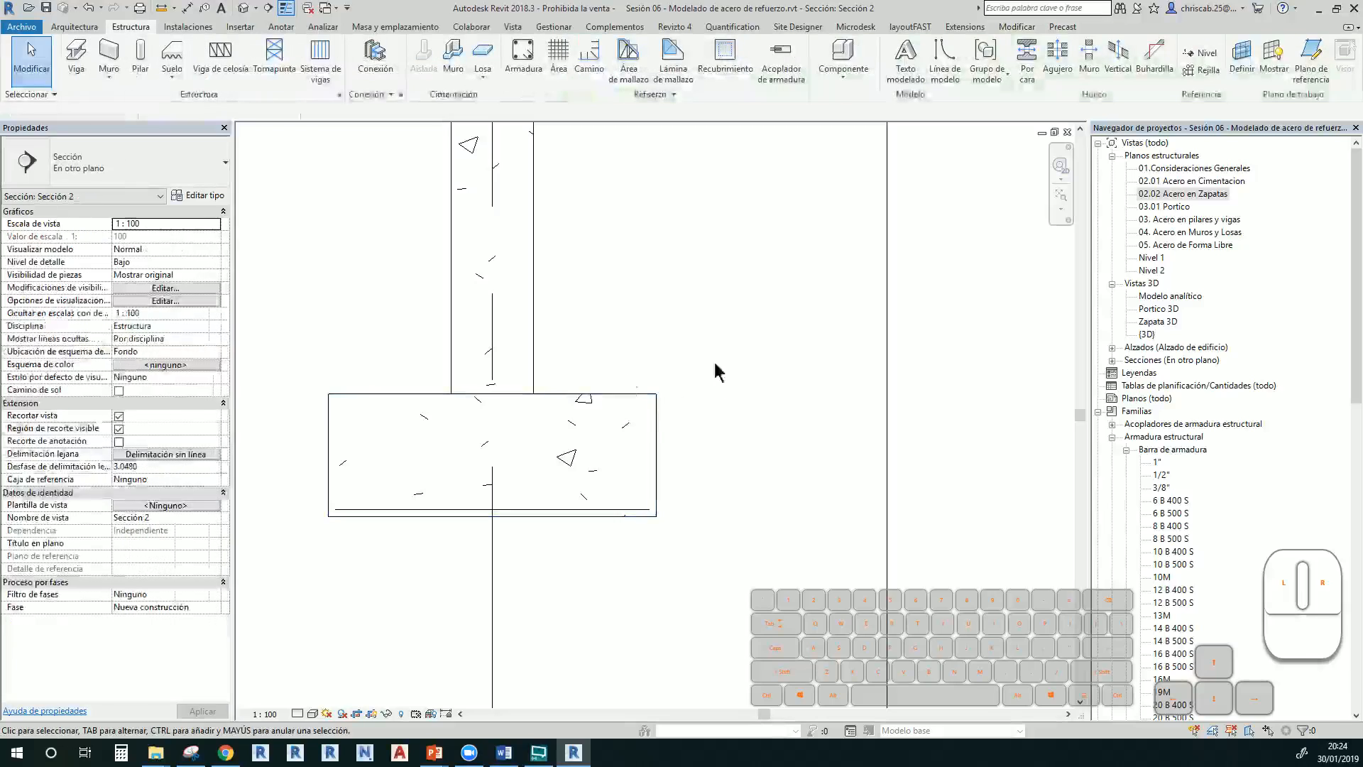
{"action": "scroll", "coordinate": [399, 534], "scroll_direction": "up", "scroll_amount": 3}
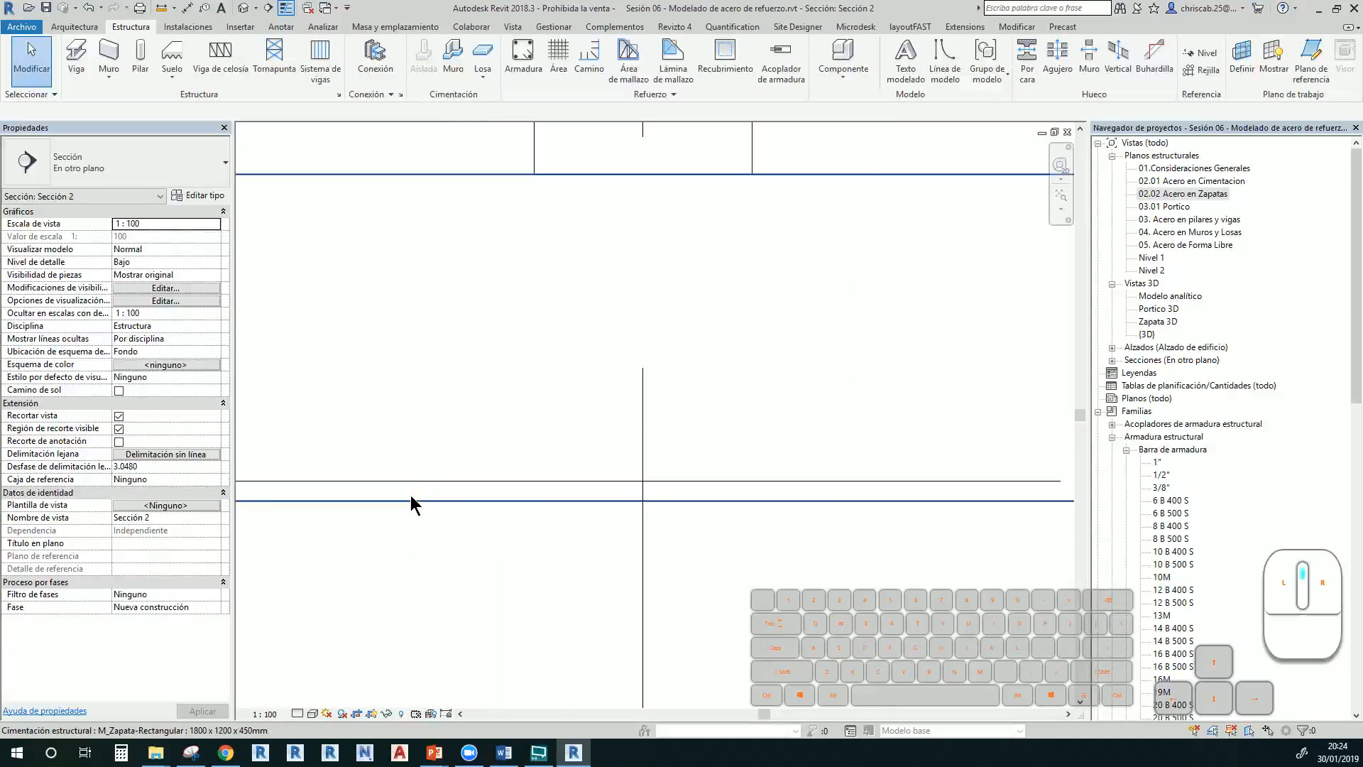
{"action": "left_click", "coordinate": [450, 484]}
{"action": "scroll", "coordinate": [450, 484], "scroll_direction": "down", "scroll_amount": 2}
{"action": "left_click", "coordinate": [490, 536]}
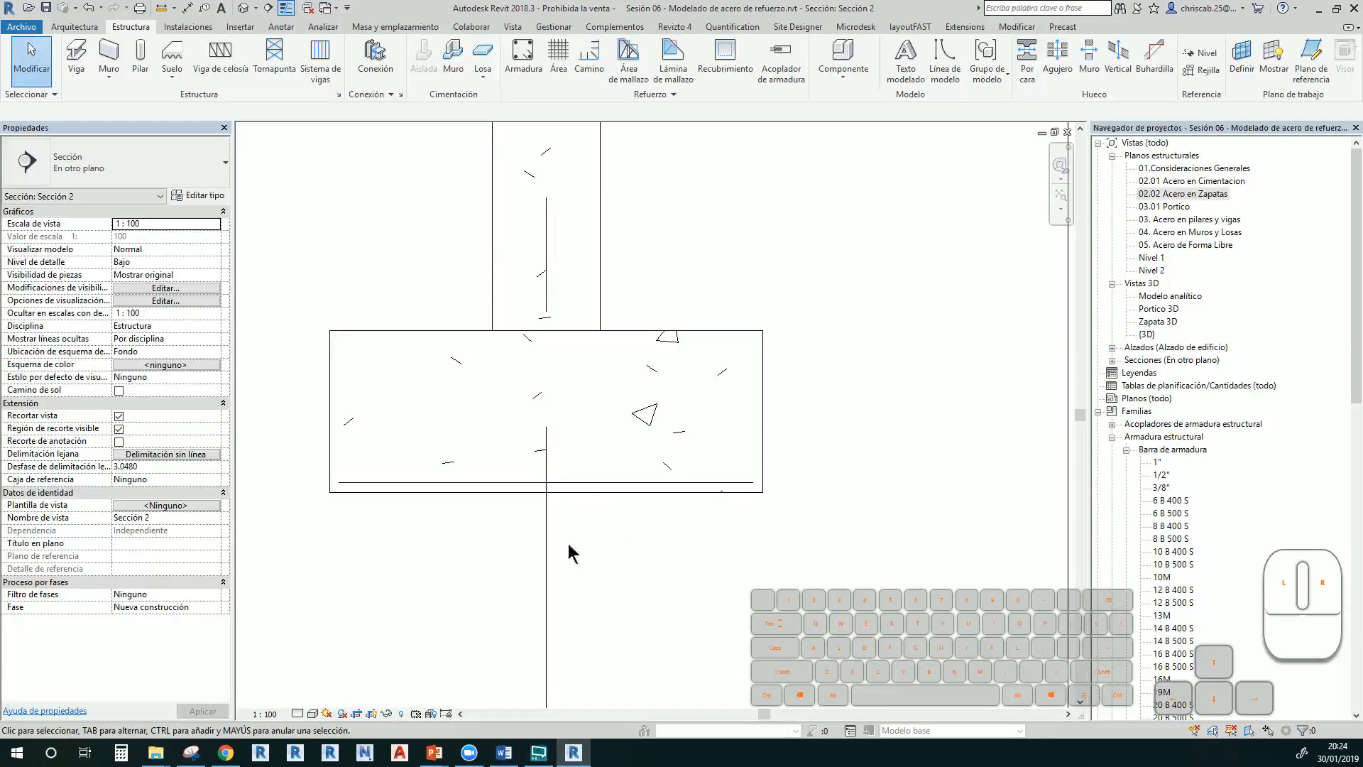
{"action": "left_click", "coordinate": [555, 28]}
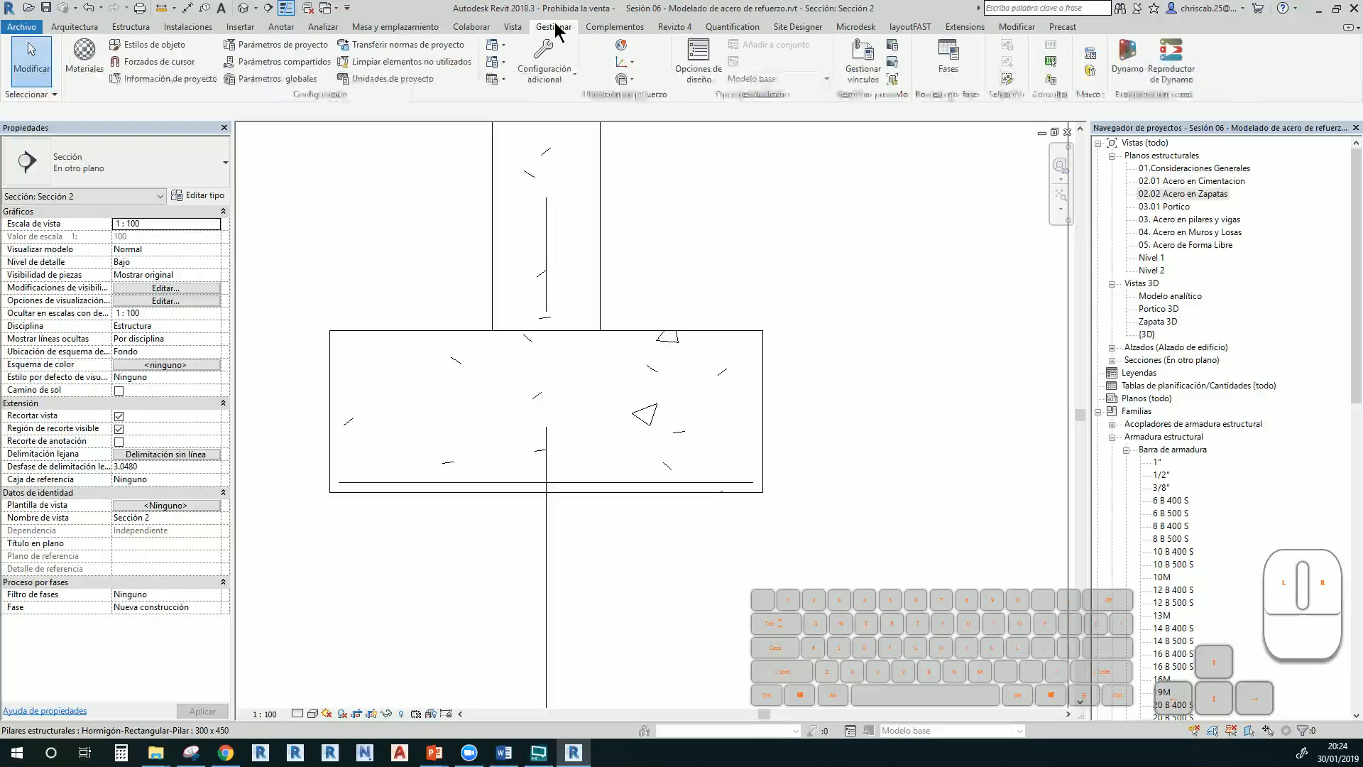
Give the Armadura estructural object style pink lines (RGB 255-128-255) and open Zapata 3D
{"action": "left_click", "coordinate": [158, 50]}
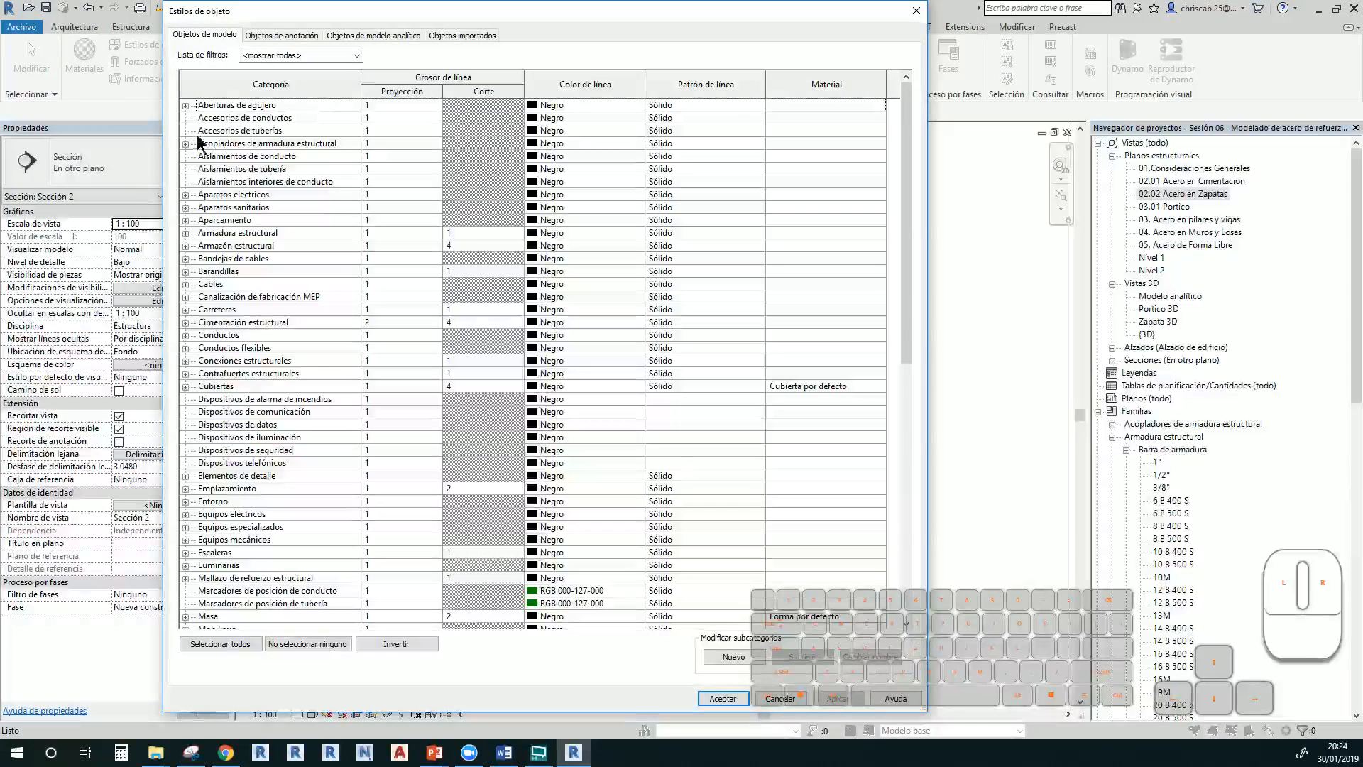
{"action": "left_click", "coordinate": [245, 233]}
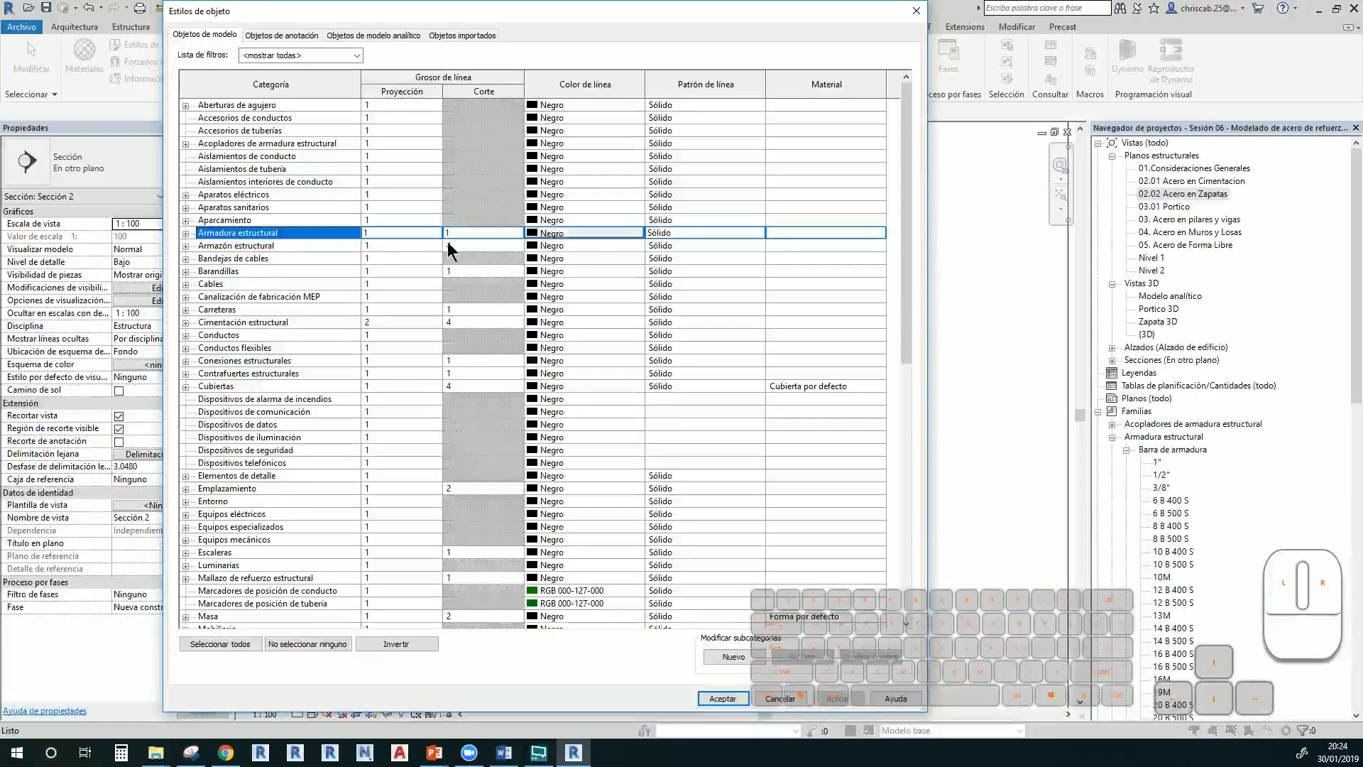
{"action": "left_click", "coordinate": [581, 234]}
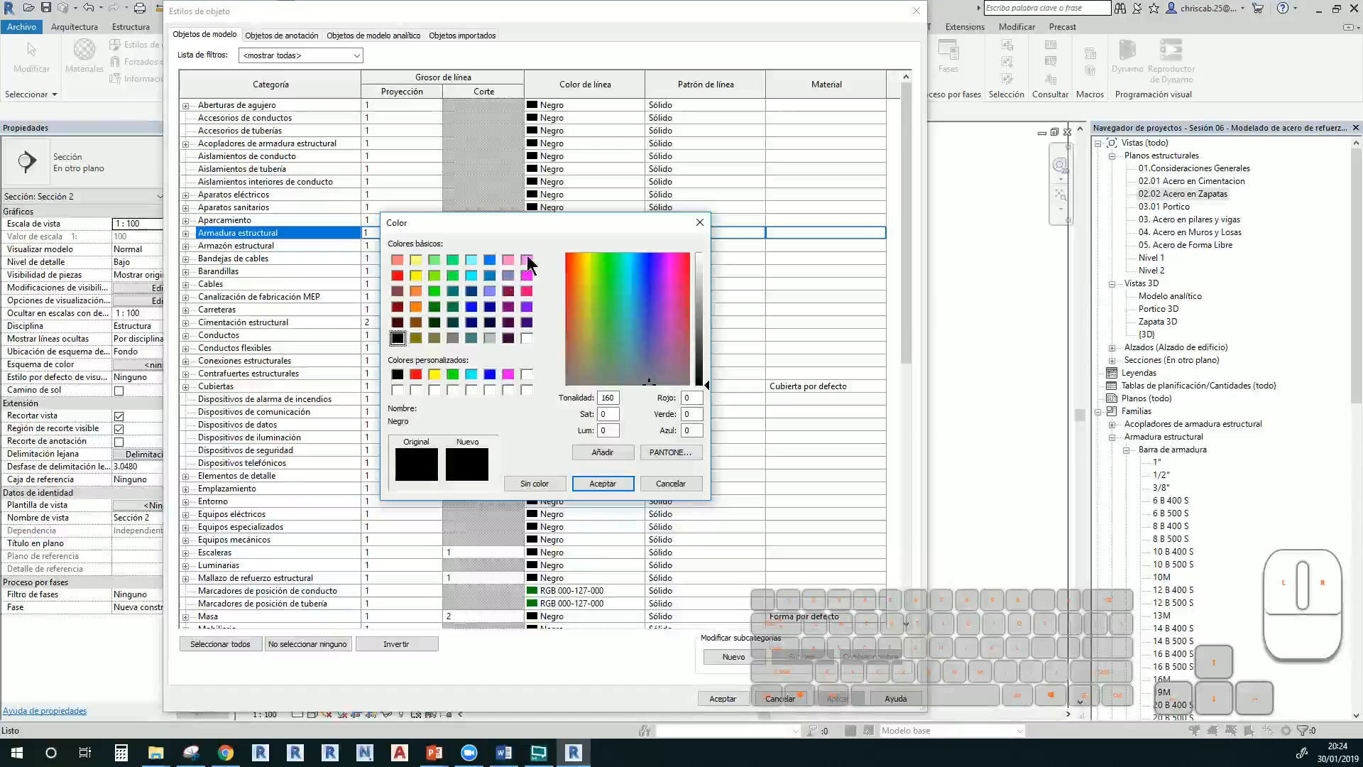
{"action": "left_click", "coordinate": [526, 260]}
{"action": "left_click", "coordinate": [591, 484]}
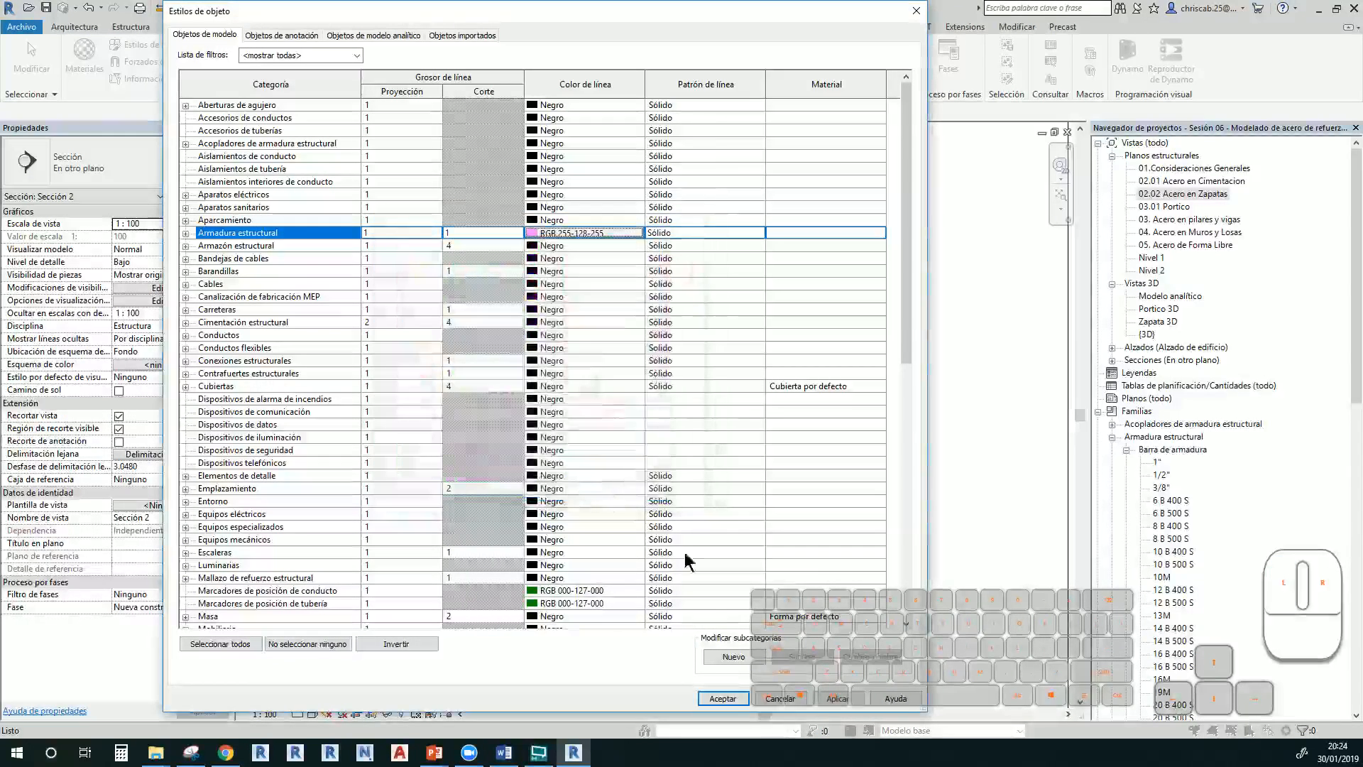
{"action": "left_click", "coordinate": [737, 699]}
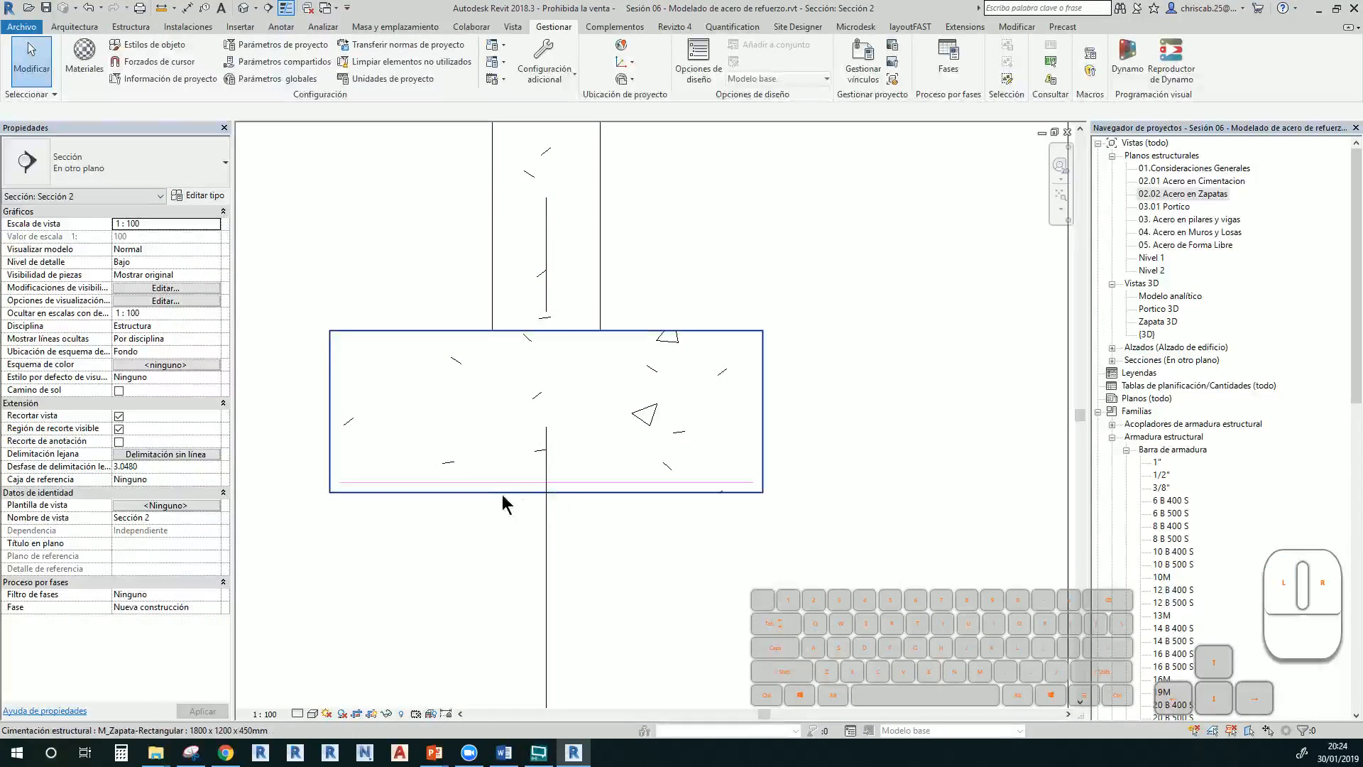
{"action": "double_click", "coordinate": [1157, 323]}
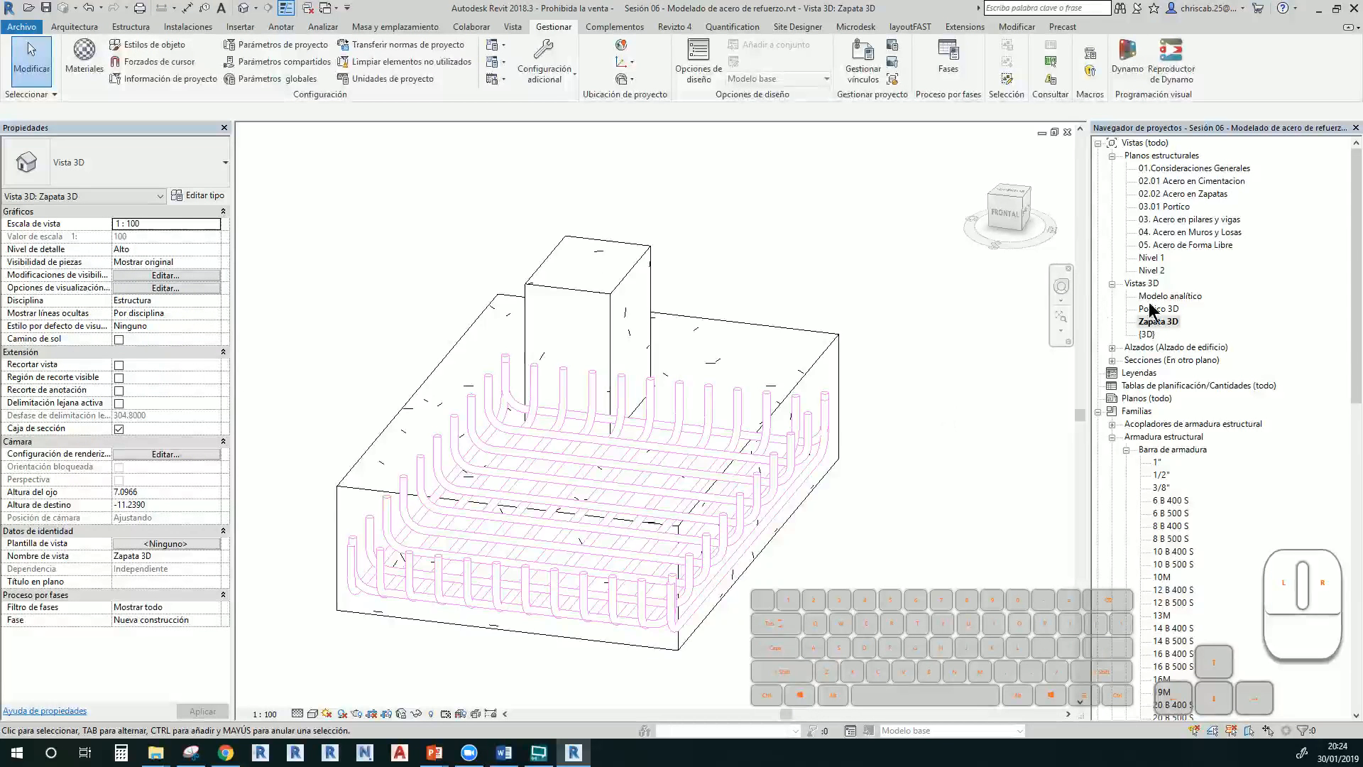
Browse the Portico 3D, 02.02 Acero en Zapatas plan and Sección 2 views
{"action": "double_click", "coordinate": [1154, 310]}
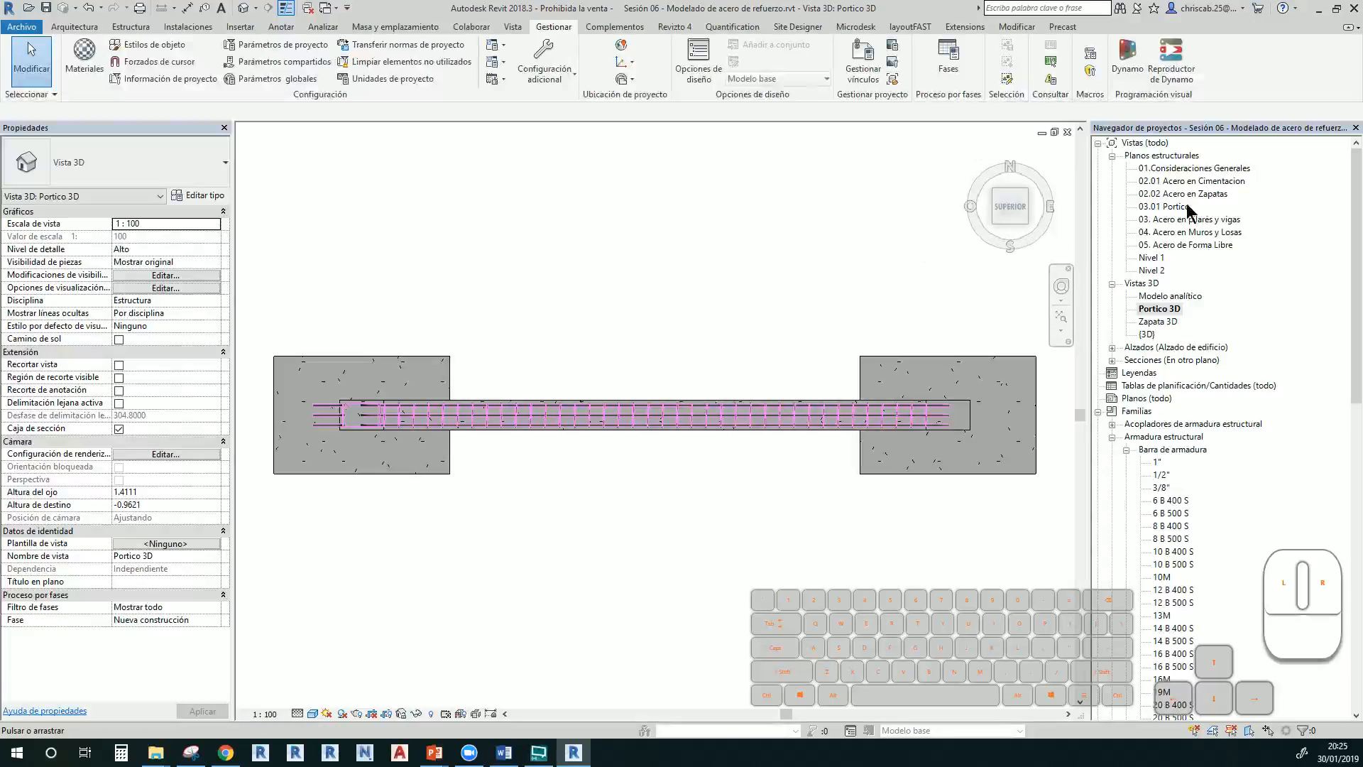
{"action": "double_click", "coordinate": [1183, 196]}
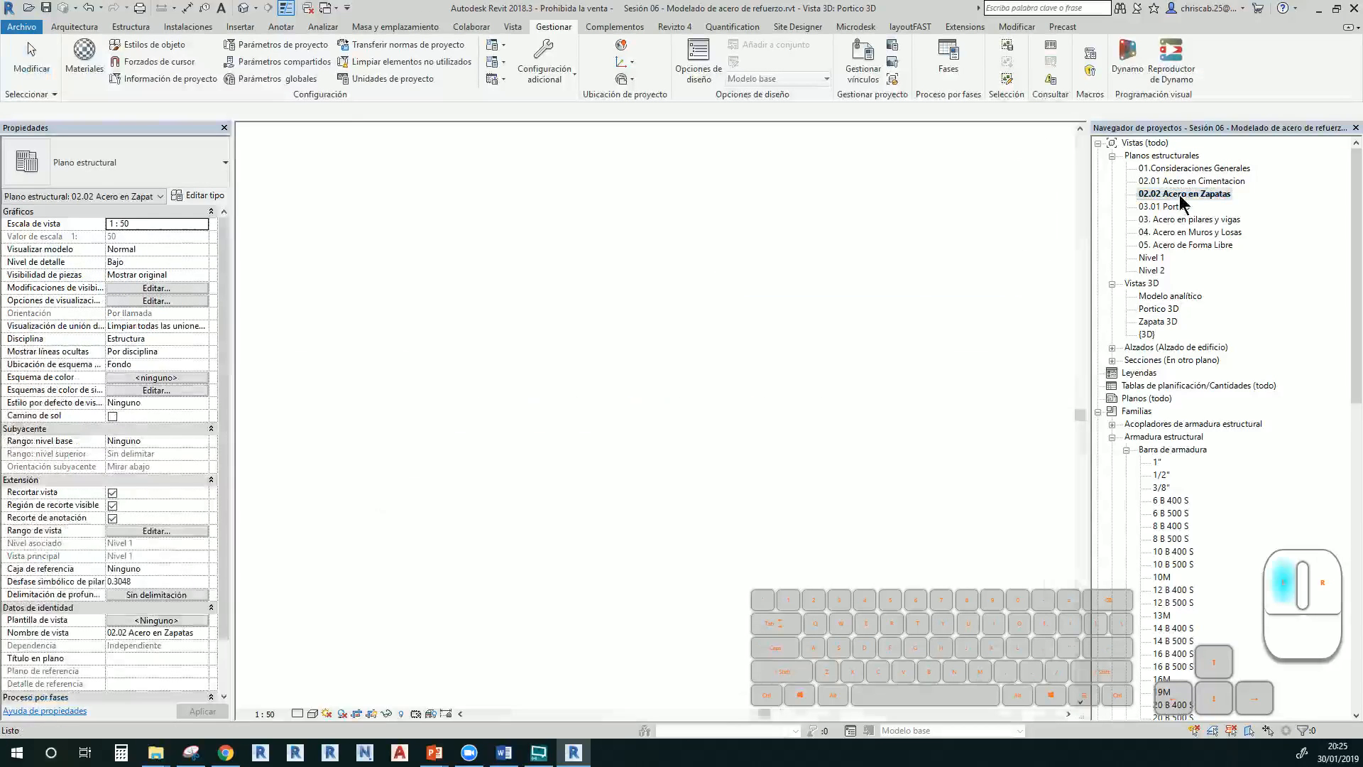
{"action": "left_click", "coordinate": [751, 405]}
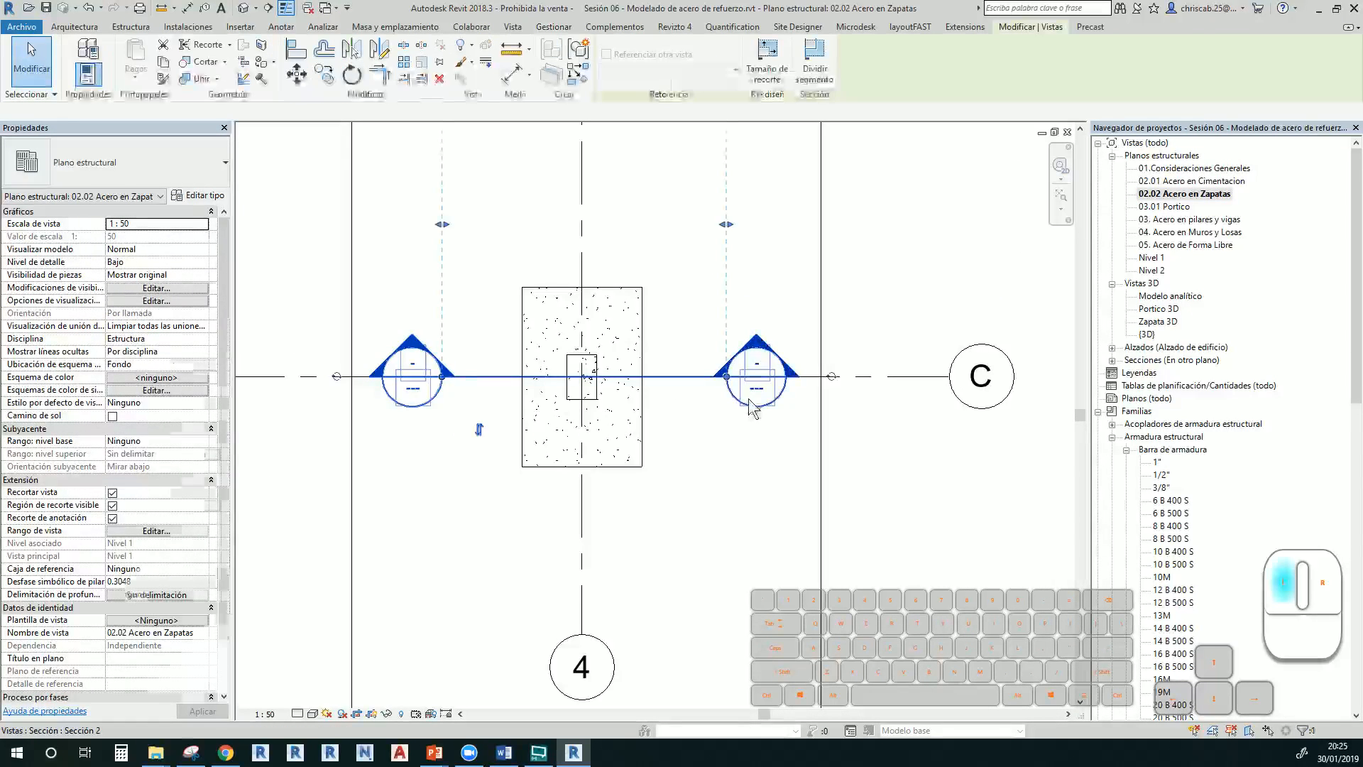
{"action": "left_click", "coordinate": [740, 427]}
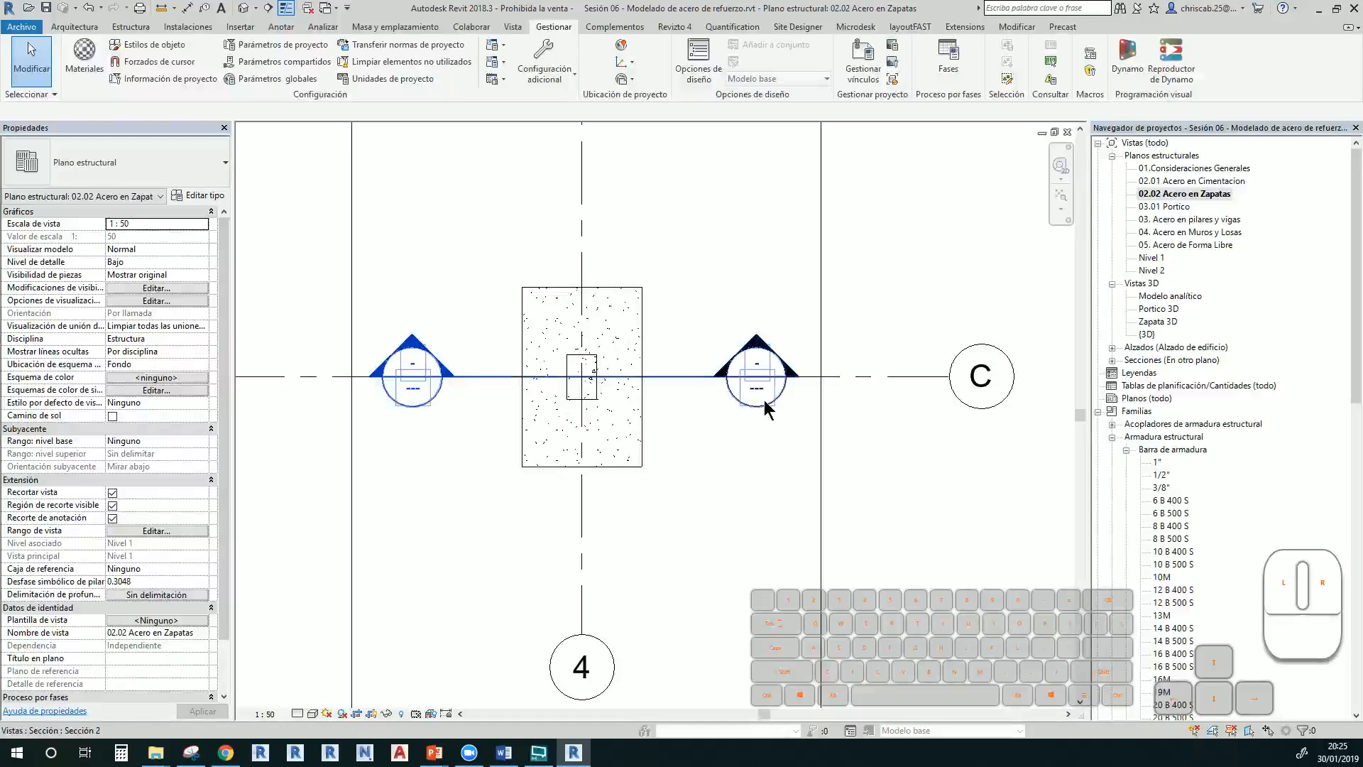
{"action": "double_click", "coordinate": [440, 408]}
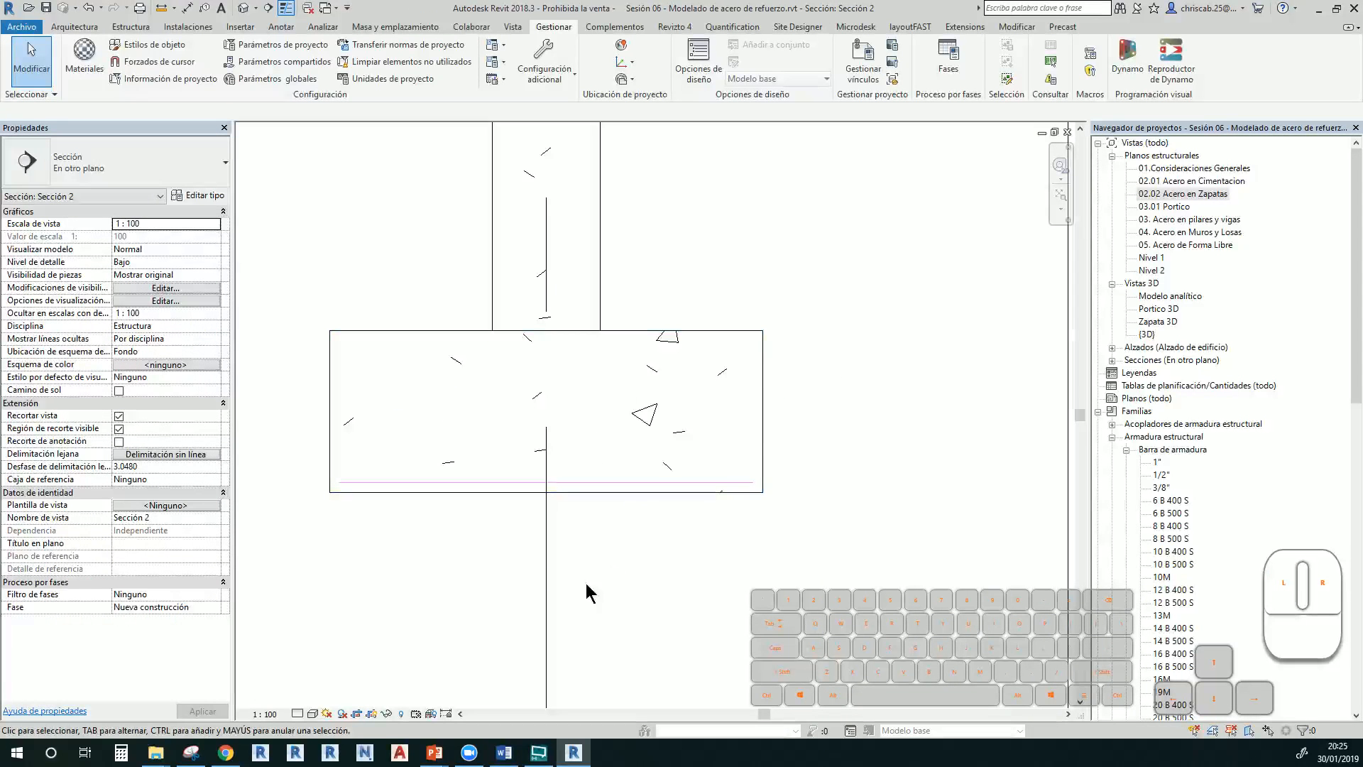
Open the {3D} view, orbit and zoom to the rectangular footing, and select it
{"action": "double_click", "coordinate": [1147, 335]}
{"action": "scroll", "coordinate": [743, 317], "scroll_direction": "down", "scroll_amount": 5}
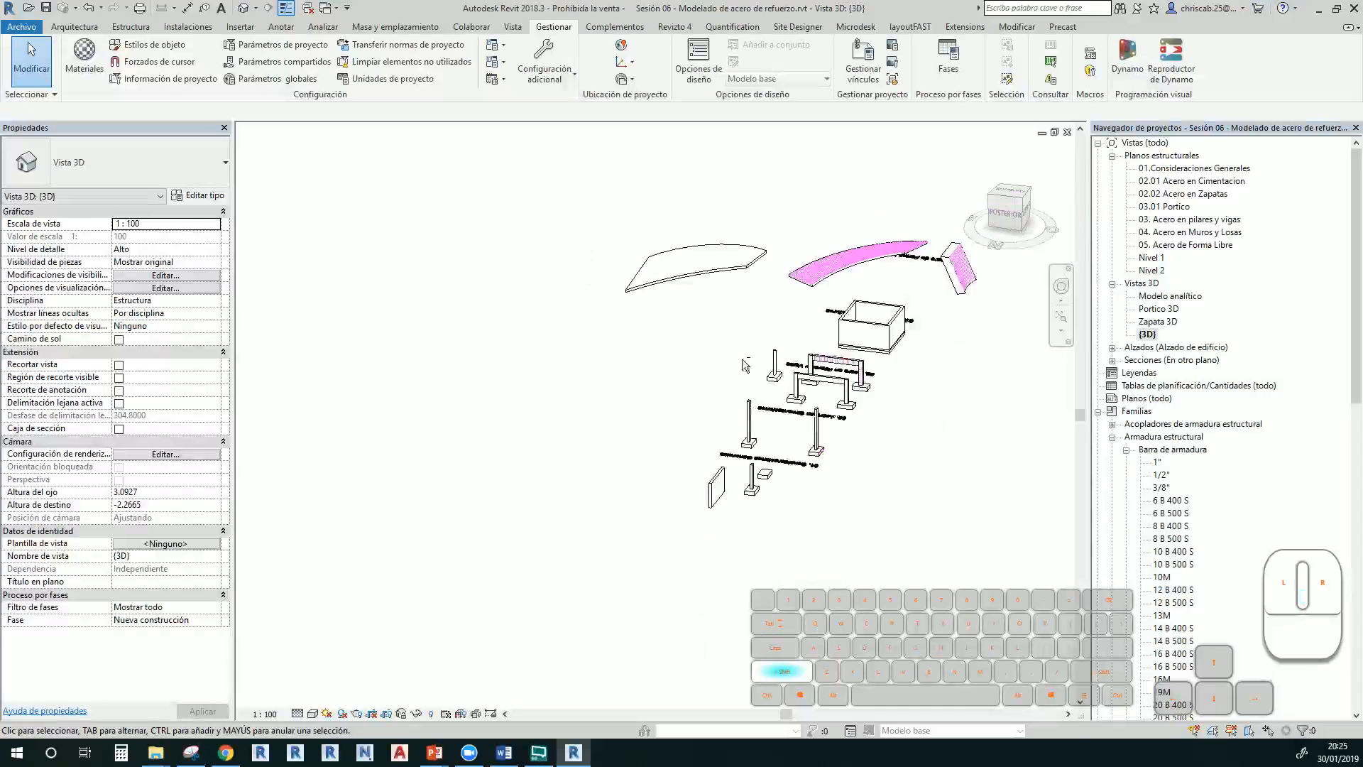
{"action": "middle_click_drag", "start_coordinate": [743, 365], "coordinate": [409, 415], "text": "shift"}
{"action": "scroll", "coordinate": [396, 409], "scroll_direction": "up", "scroll_amount": 5}
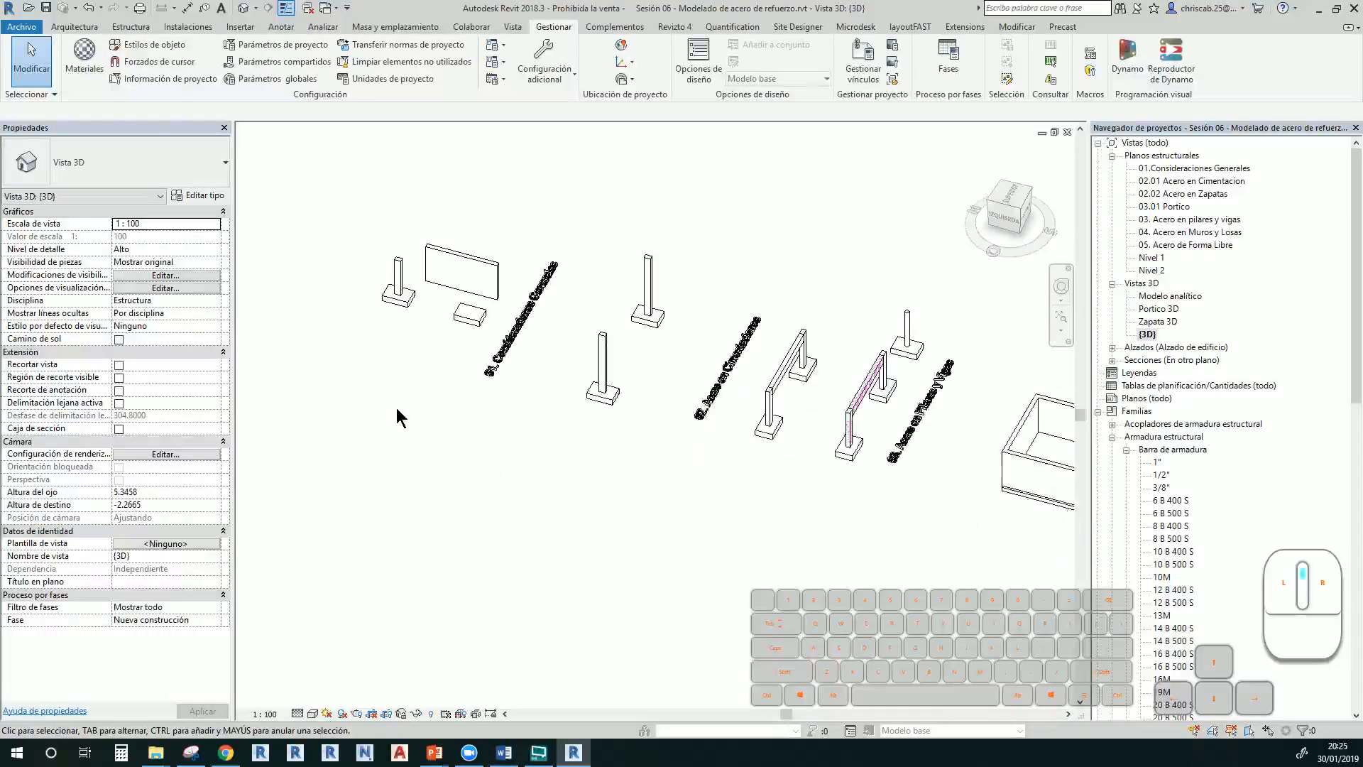
{"action": "scroll", "coordinate": [419, 267], "scroll_direction": "up", "scroll_amount": 8}
{"action": "left_click", "coordinate": [617, 443]}
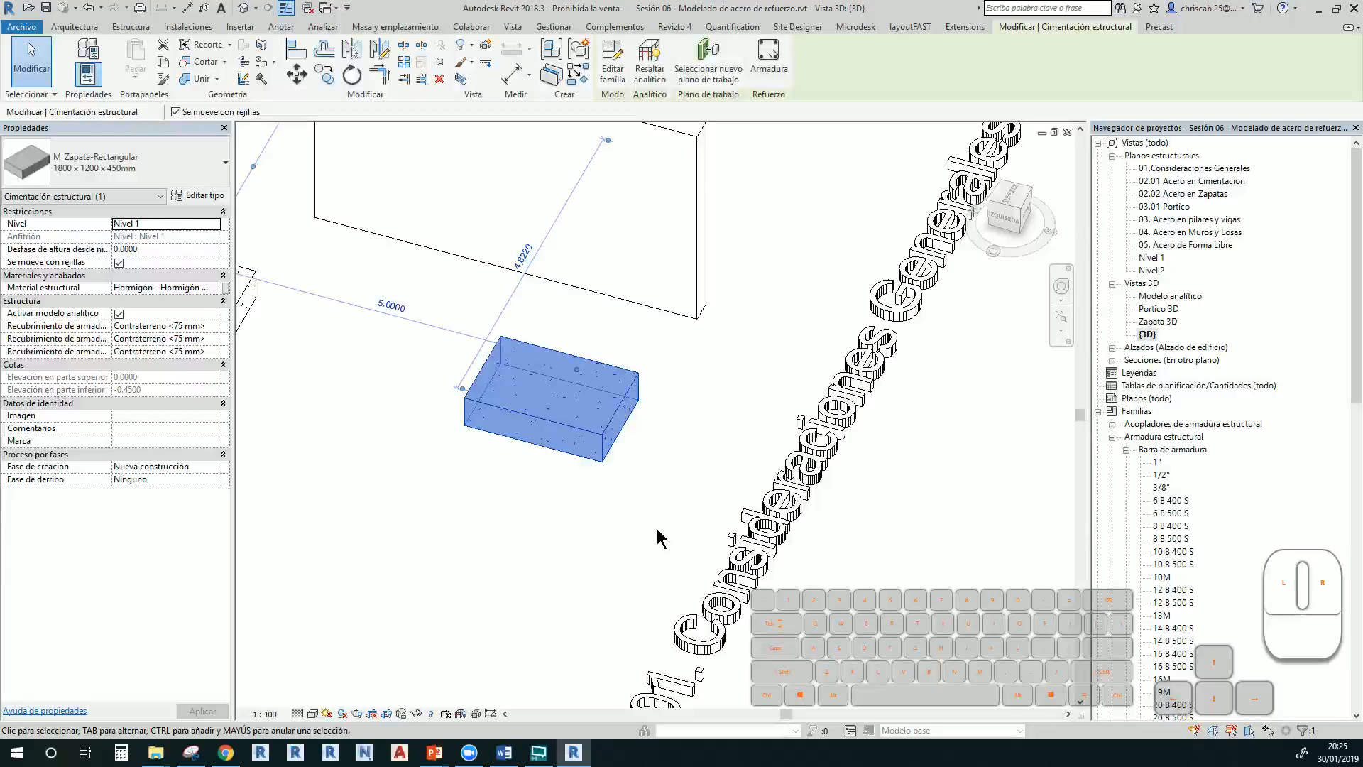
{"action": "scroll", "coordinate": [657, 528], "scroll_direction": "up", "scroll_amount": 2}
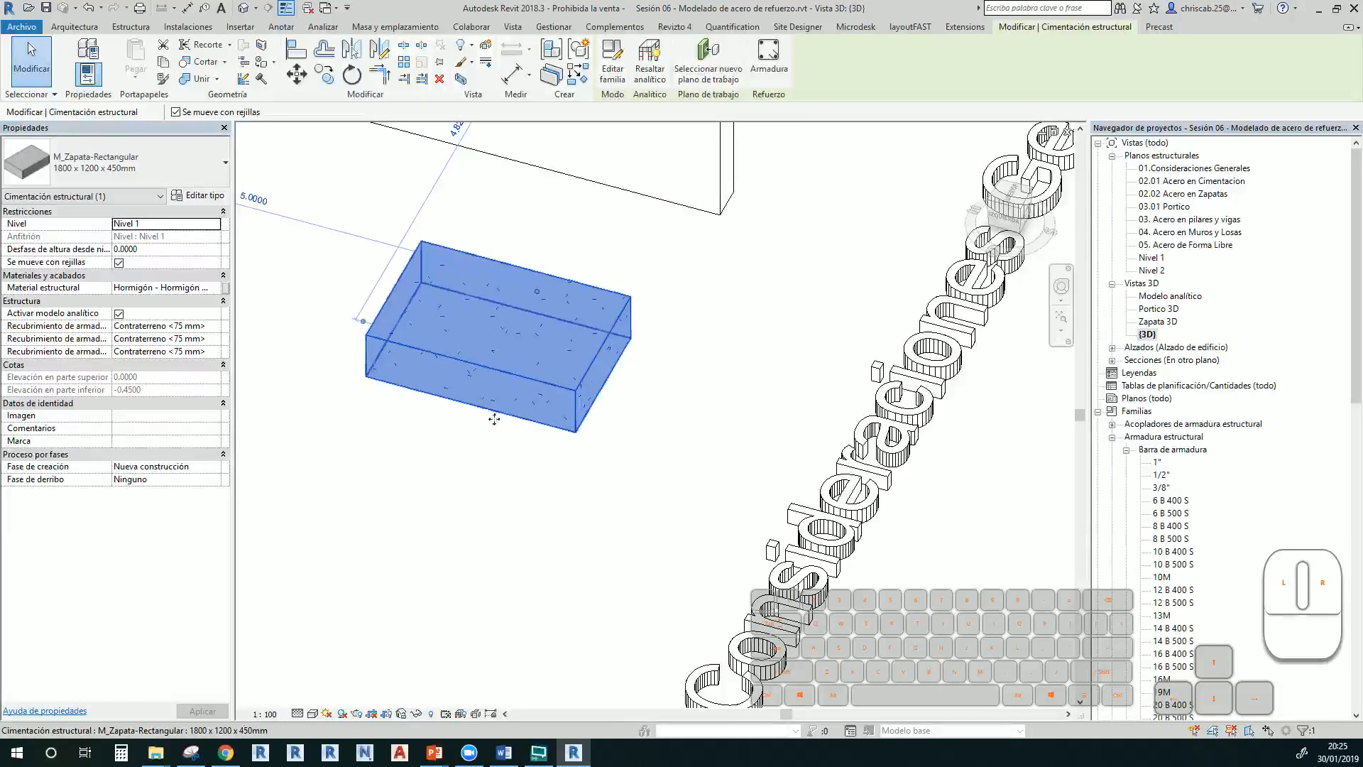
Set the {3D} view's visual style to Wireframe and frame the right-hand column and footing
{"action": "left_click", "coordinate": [312, 713]}
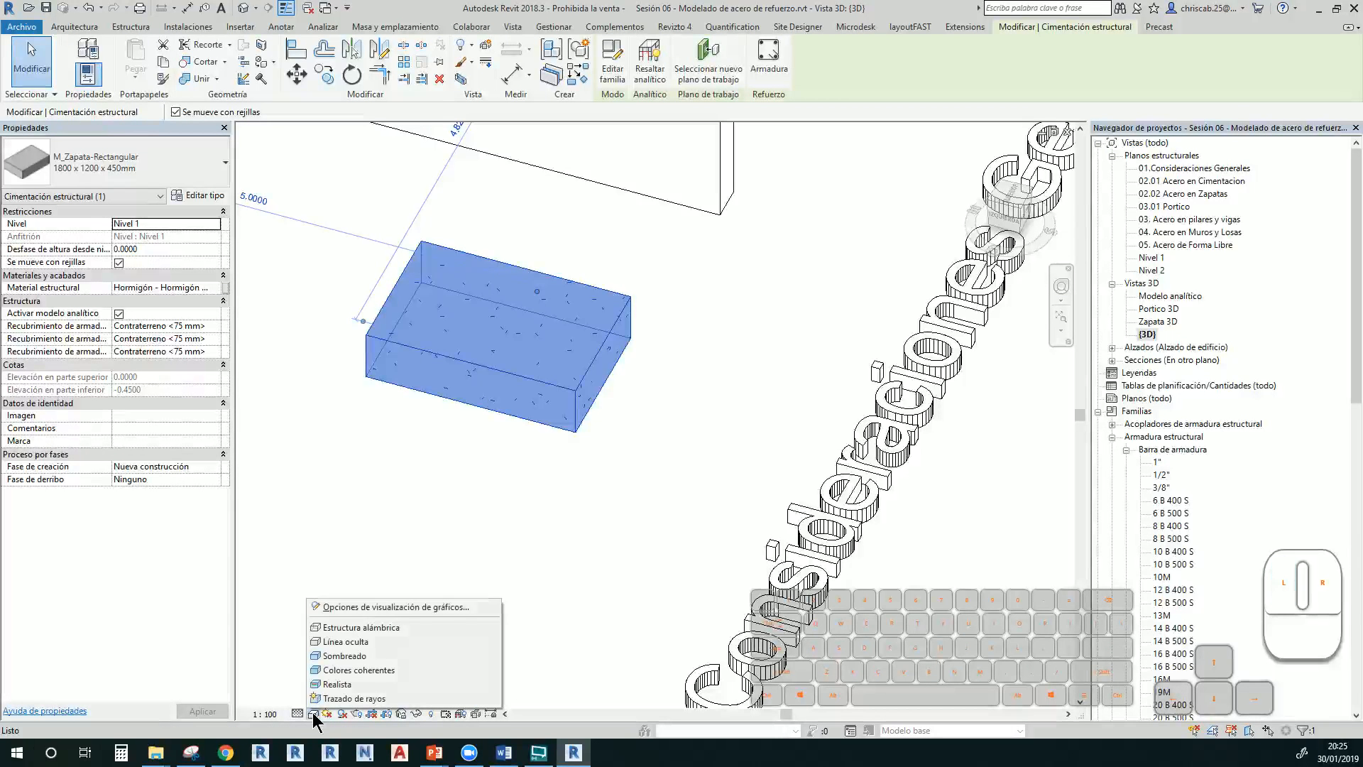
{"action": "left_click", "coordinate": [352, 627]}
{"action": "scroll", "coordinate": [491, 459], "scroll_direction": "down", "scroll_amount": 5}
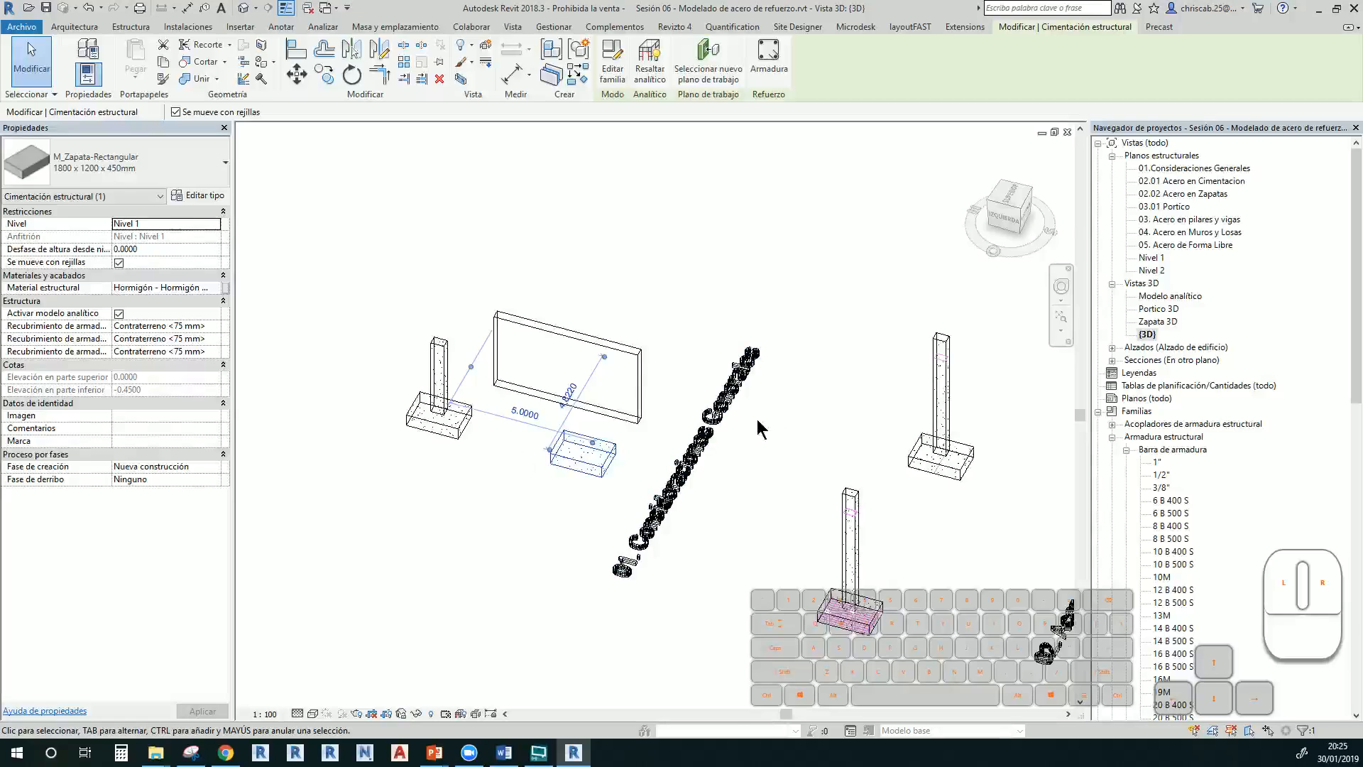
{"action": "middle_click_drag", "start_coordinate": [732, 422], "coordinate": [410, 323]}
{"action": "scroll", "coordinate": [647, 358], "scroll_direction": "up", "scroll_amount": 5}
{"action": "scroll", "coordinate": [552, 298], "scroll_direction": "up", "scroll_amount": 2}
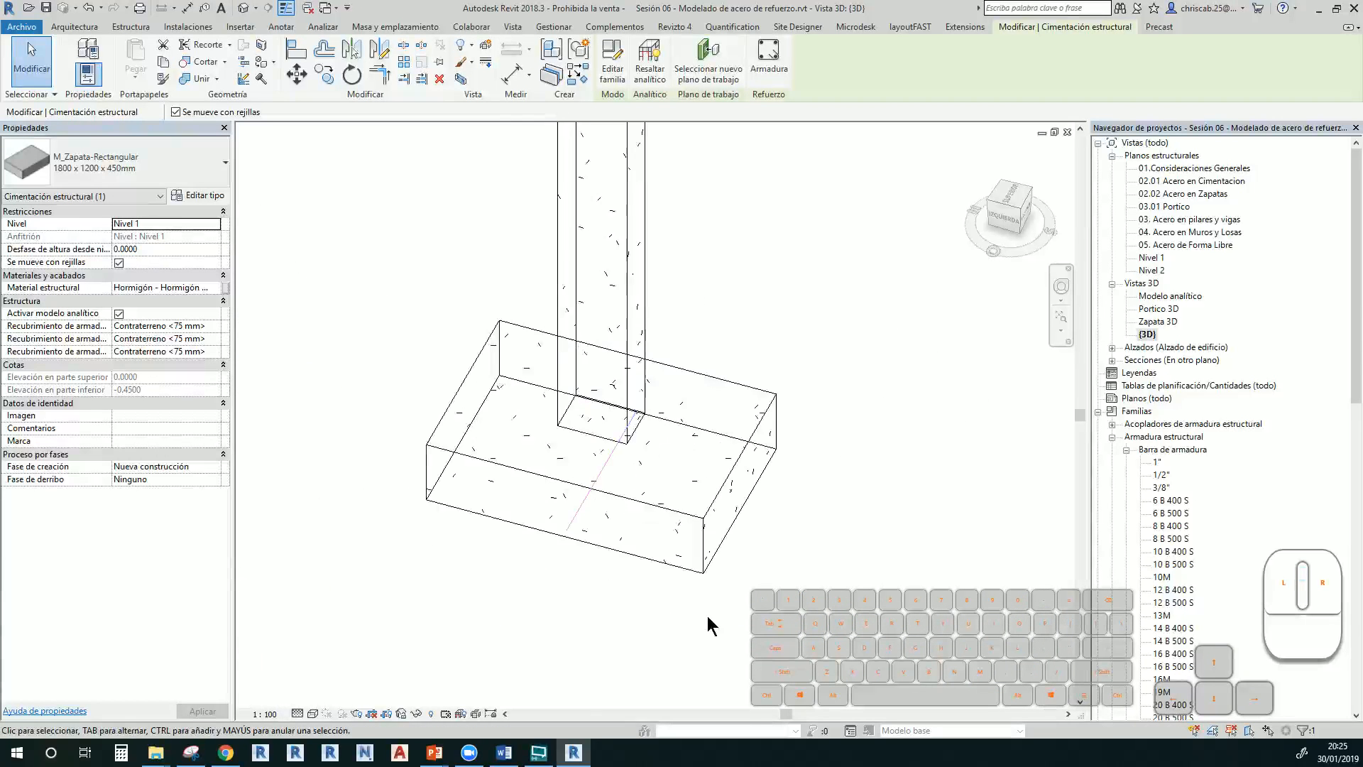
{"action": "scroll", "coordinate": [815, 261], "scroll_direction": "up", "scroll_amount": 4}
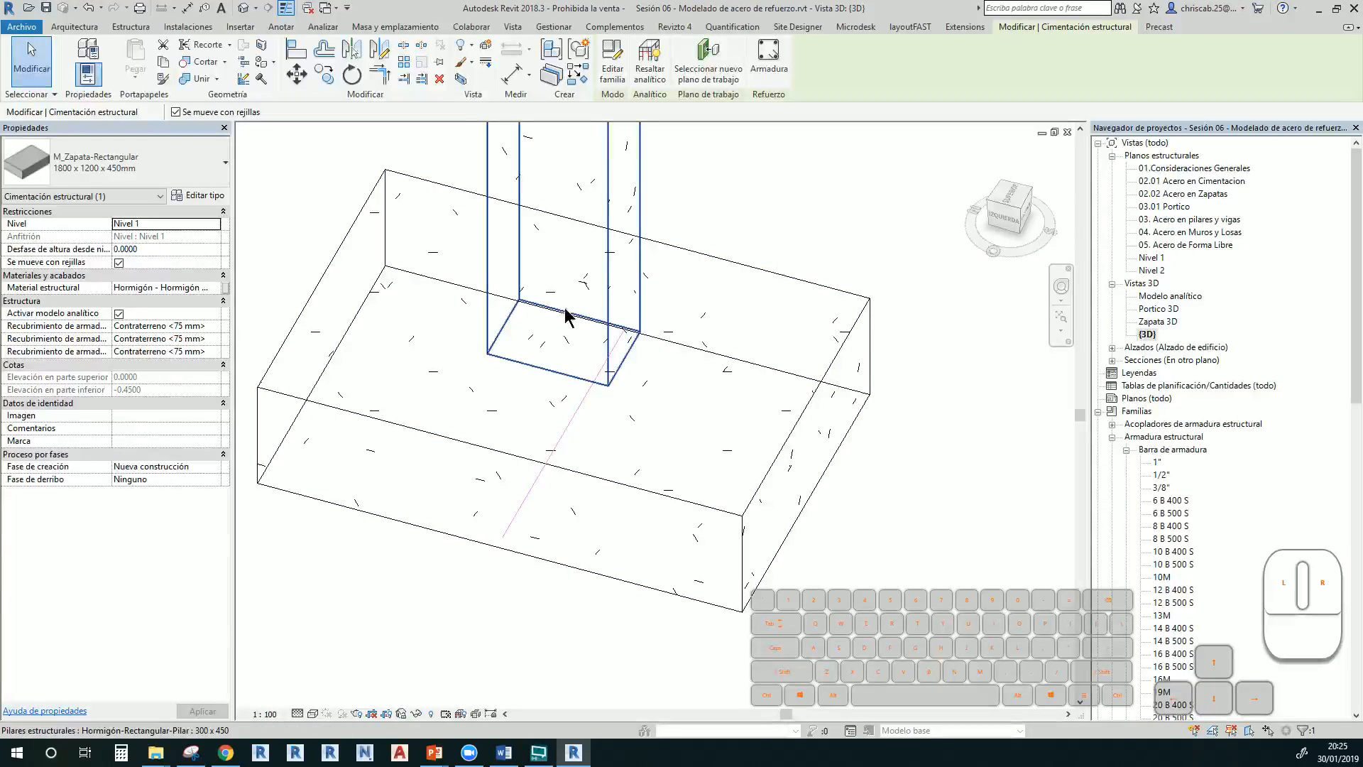
Make the bottom bar a Número fijo layout with Cantidad 12 and apply
{"action": "left_click", "coordinate": [583, 437]}
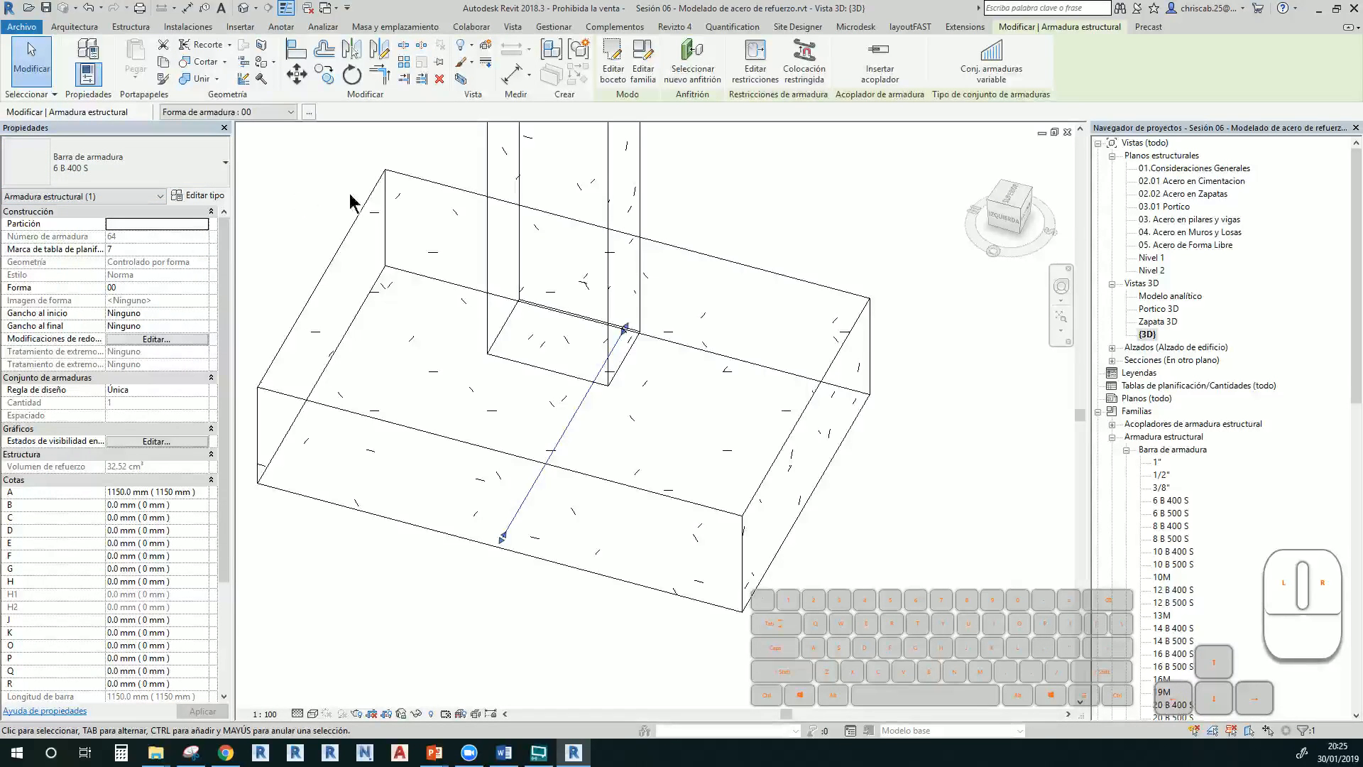
{"action": "left_click_drag", "start_coordinate": [224, 347], "coordinate": [223, 365]}
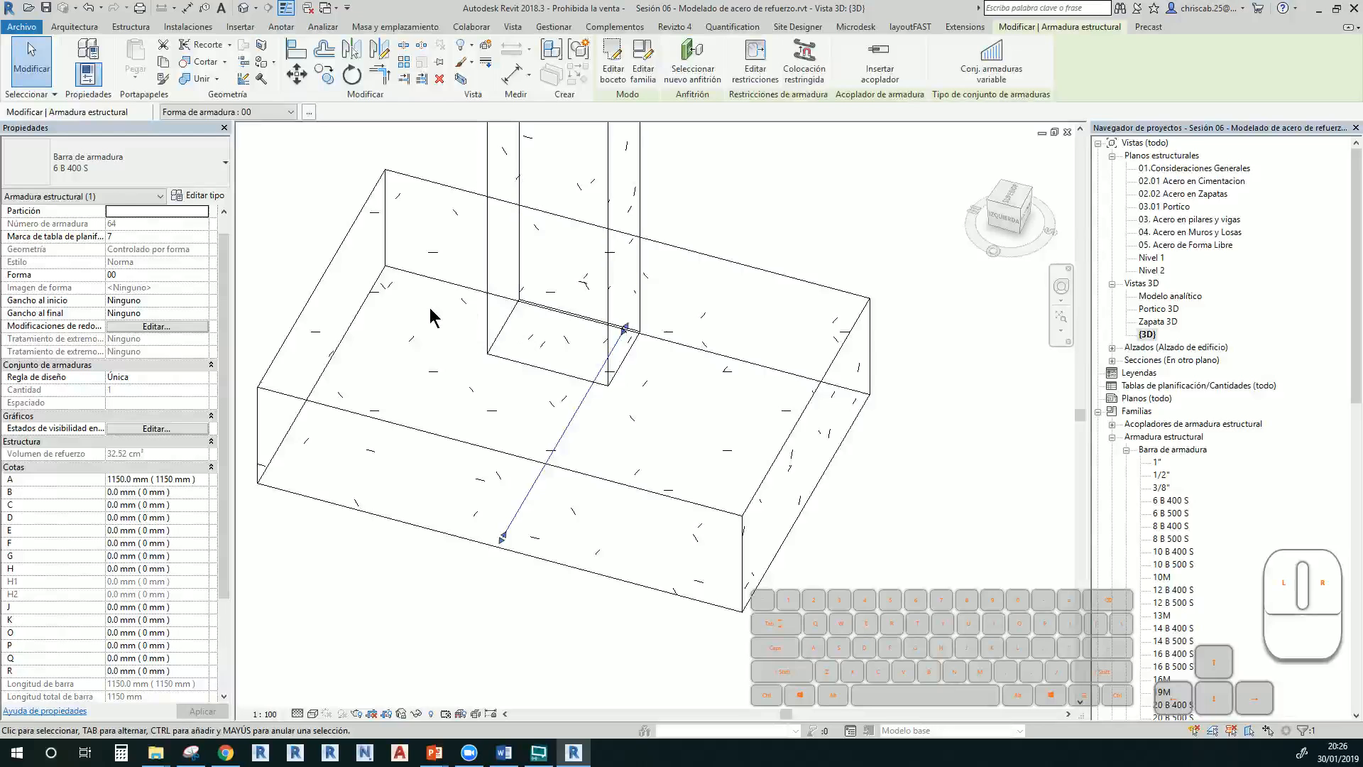
{"action": "left_click", "coordinate": [182, 377]}
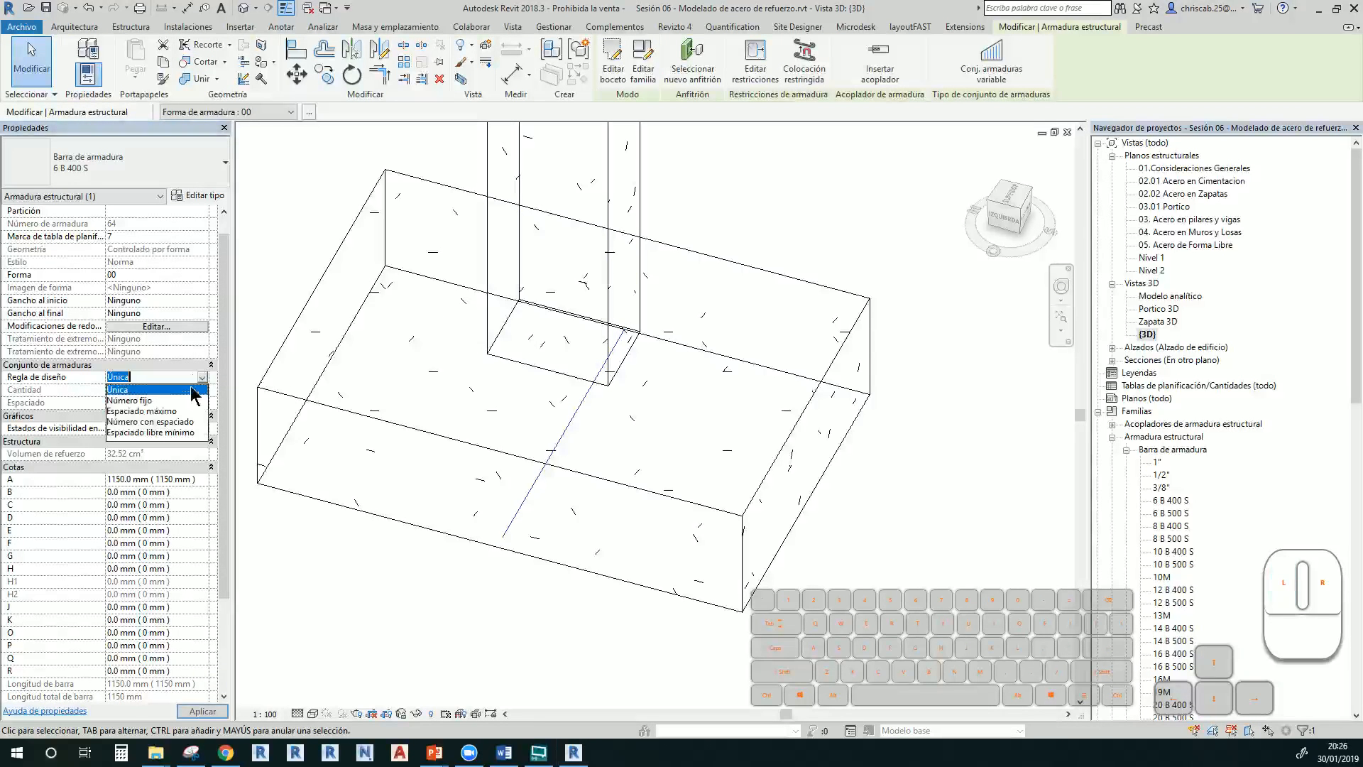
{"action": "left_click", "coordinate": [134, 400]}
{"action": "left_click", "coordinate": [167, 390]}
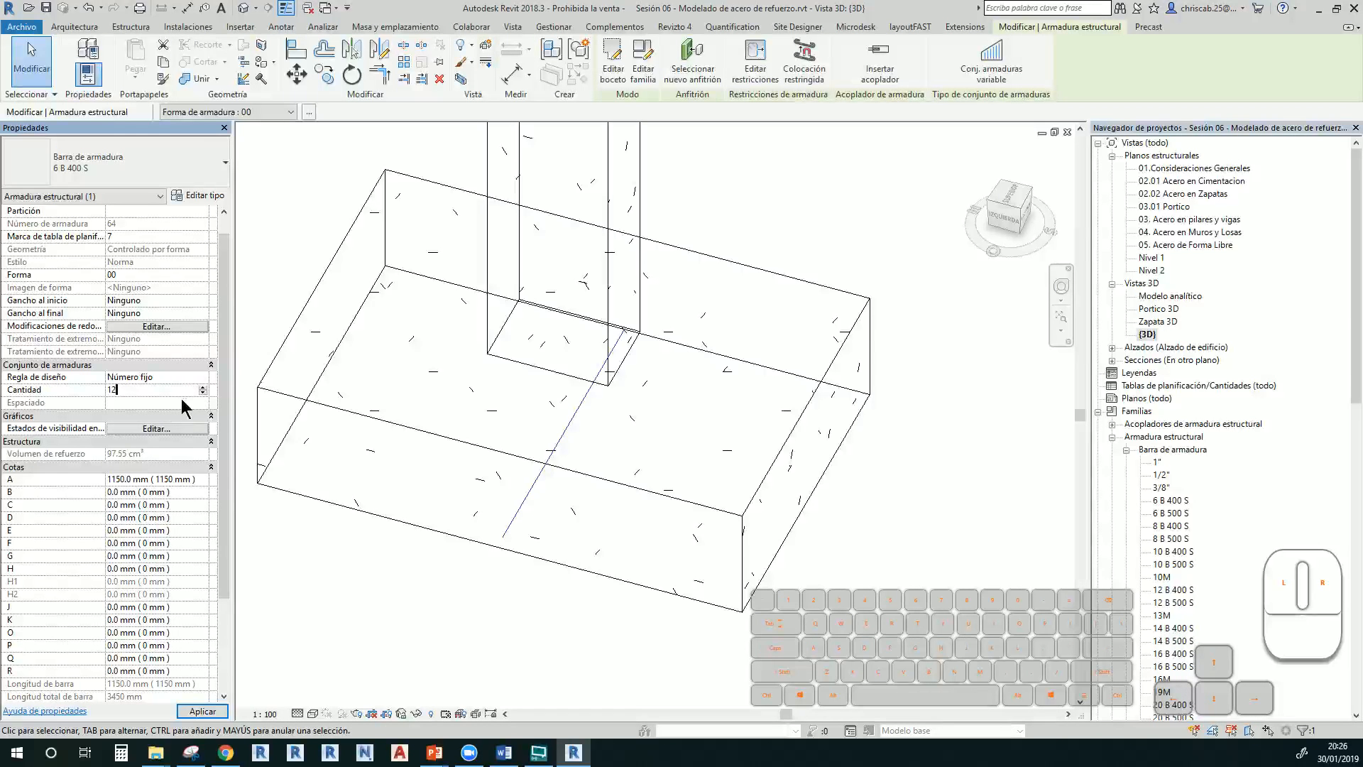
{"action": "left_click", "coordinate": [201, 711]}
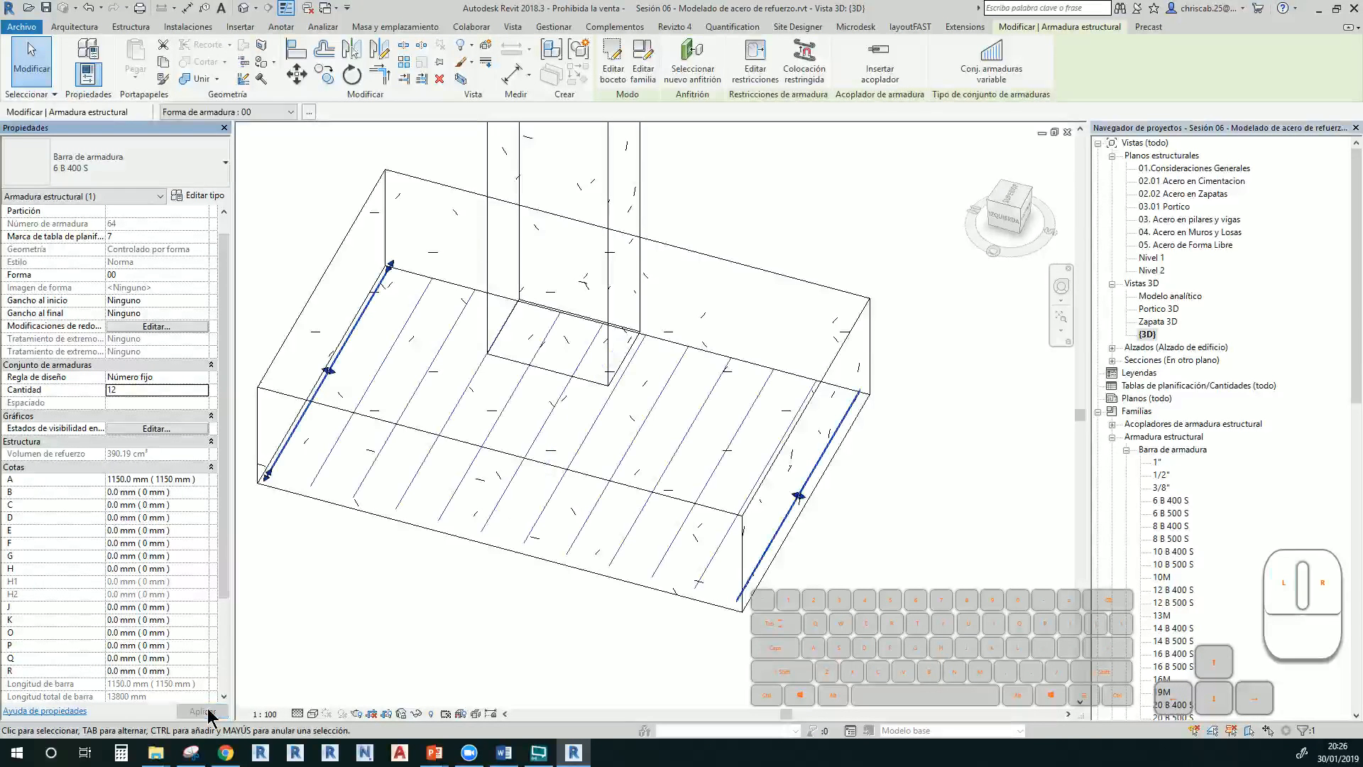
{"action": "left_click", "coordinate": [445, 611]}
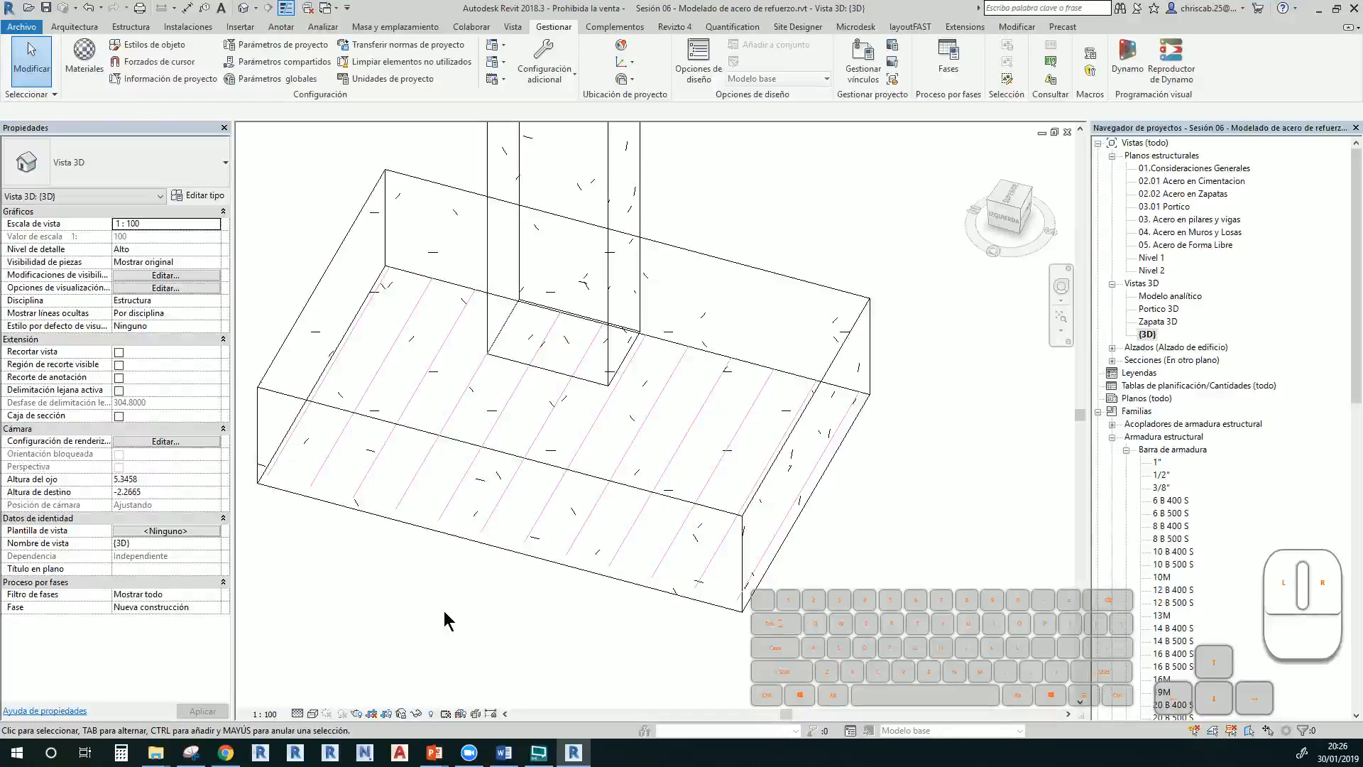
Reselect the rebar set, pick its bar type, and orbit to inspect the 12 bars
{"action": "left_click", "coordinate": [383, 373]}
{"action": "left_click", "coordinate": [157, 177]}
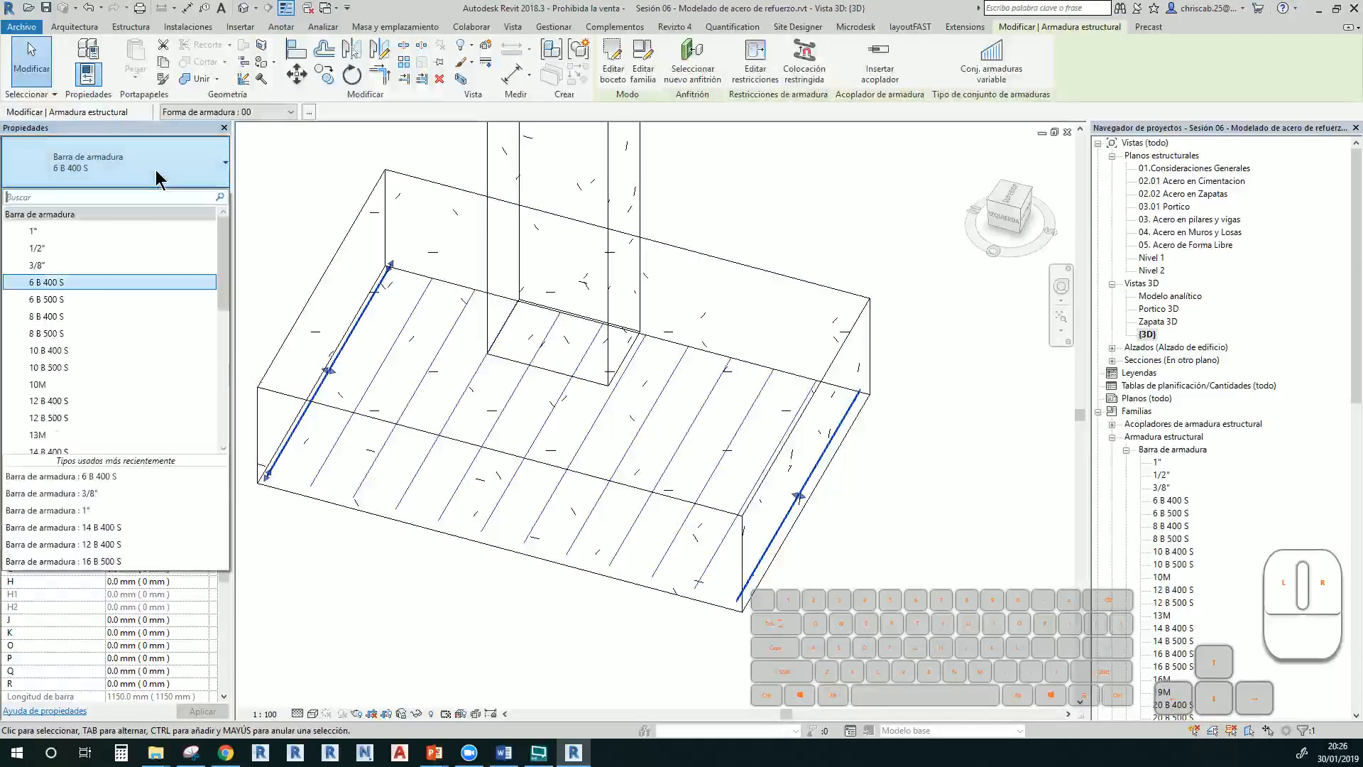
{"action": "left_click", "coordinate": [118, 231]}
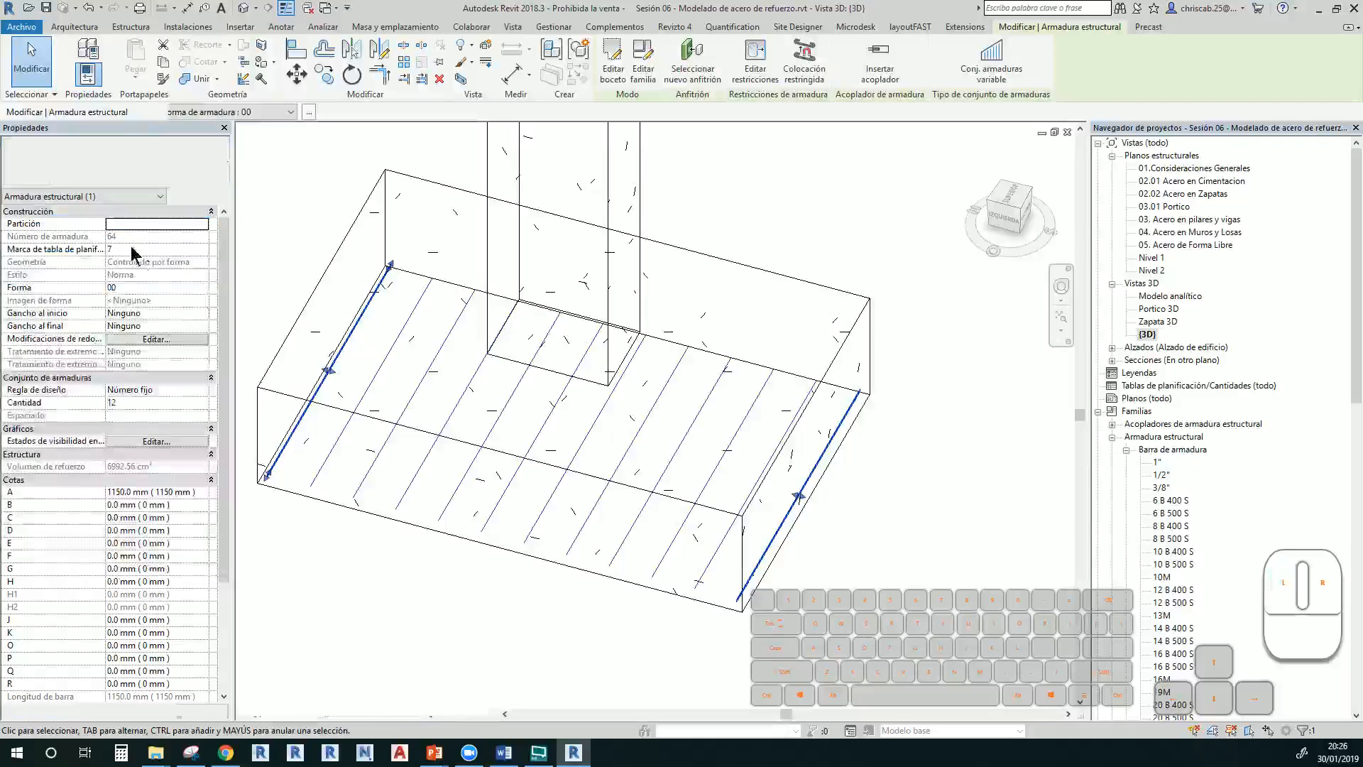
{"action": "left_click", "coordinate": [406, 569]}
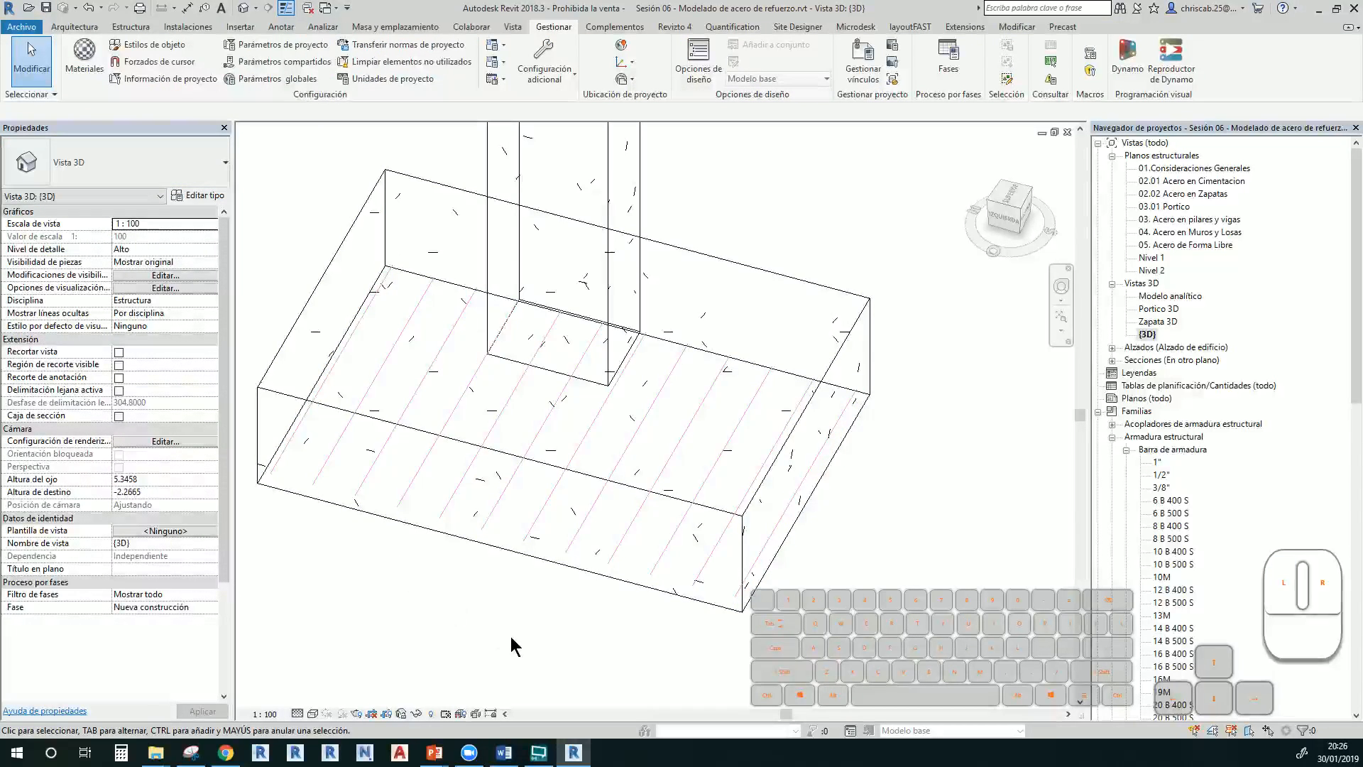
{"action": "middle_click_drag", "start_coordinate": [510, 636], "coordinate": [509, 619], "text": "shift"}
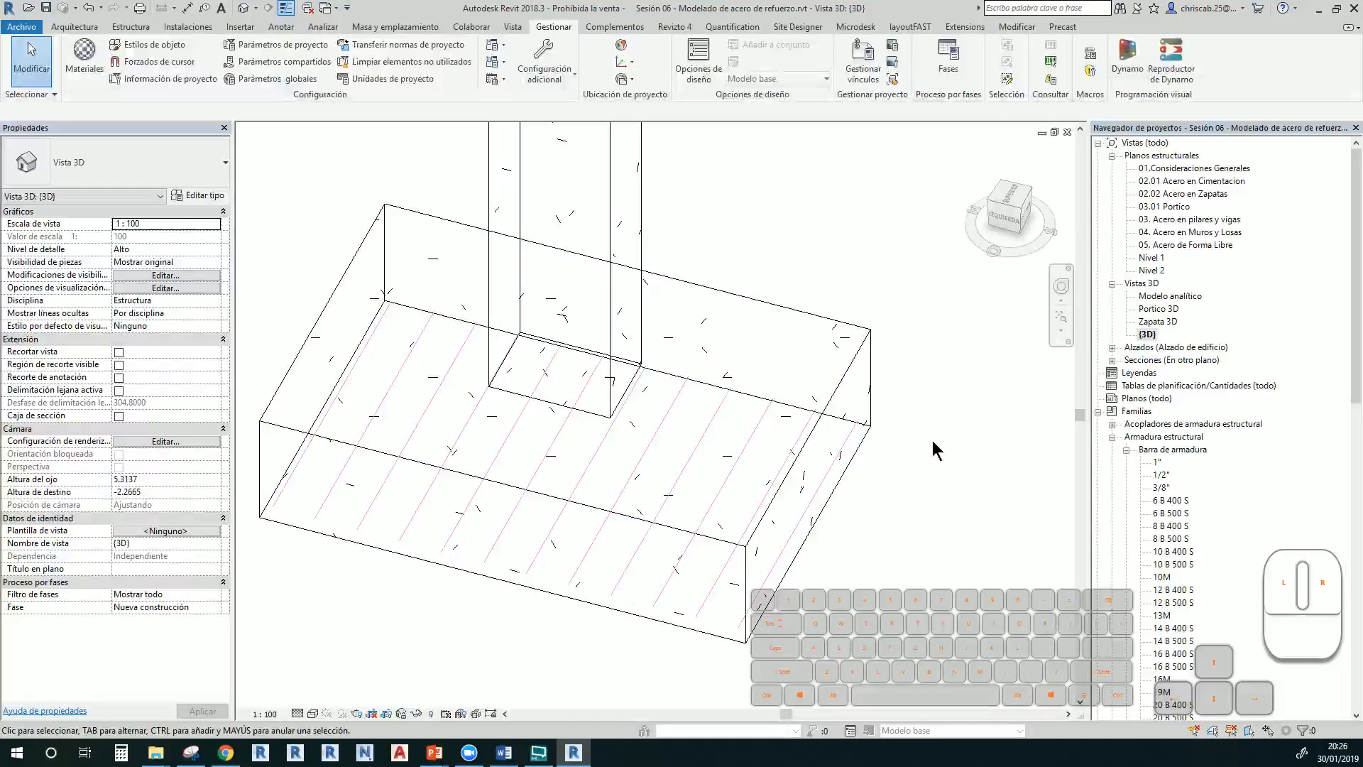
{"action": "scroll", "coordinate": [790, 254], "scroll_direction": "down", "scroll_amount": 3}
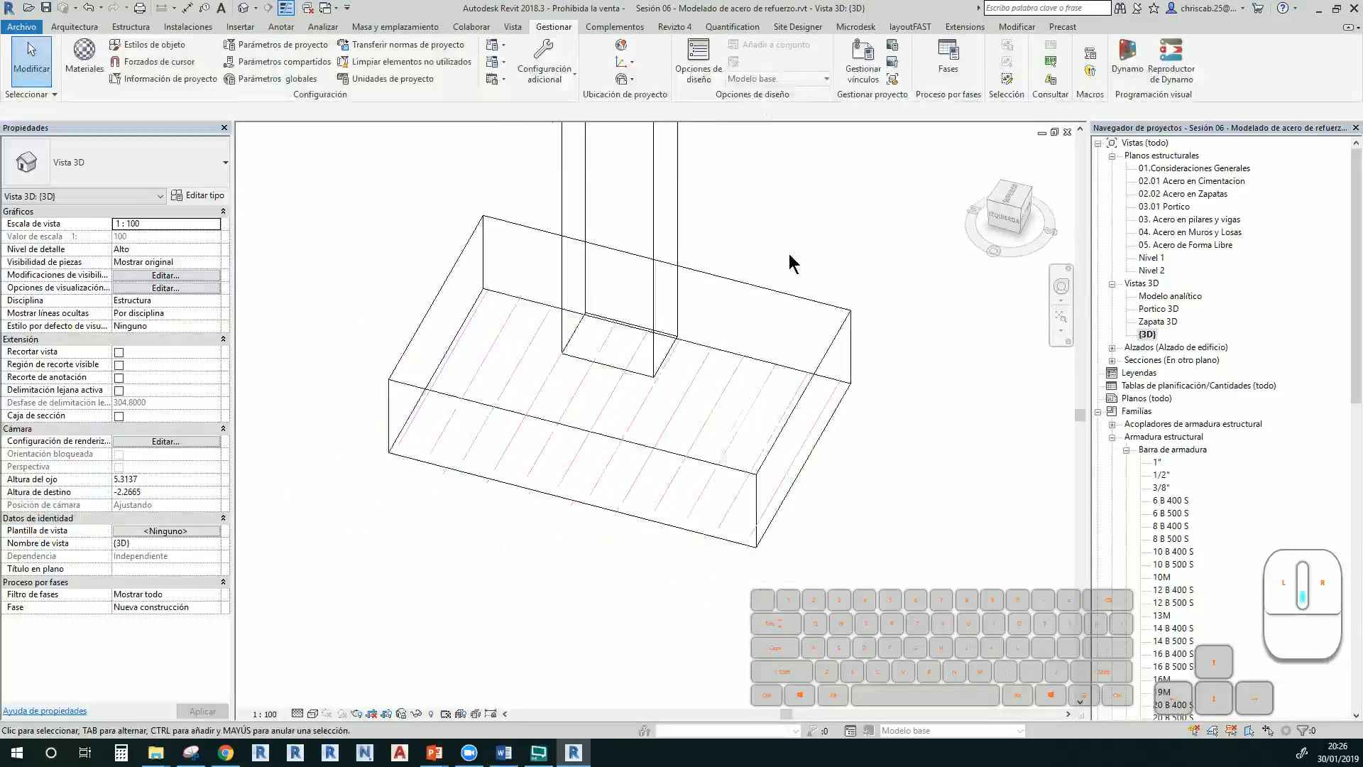
In the 02.02 Acero en Zapatas plan, draw a vertical section along grid 4 through the footing
{"action": "left_click", "coordinate": [1112, 360]}
{"action": "double_click", "coordinate": [1158, 424]}
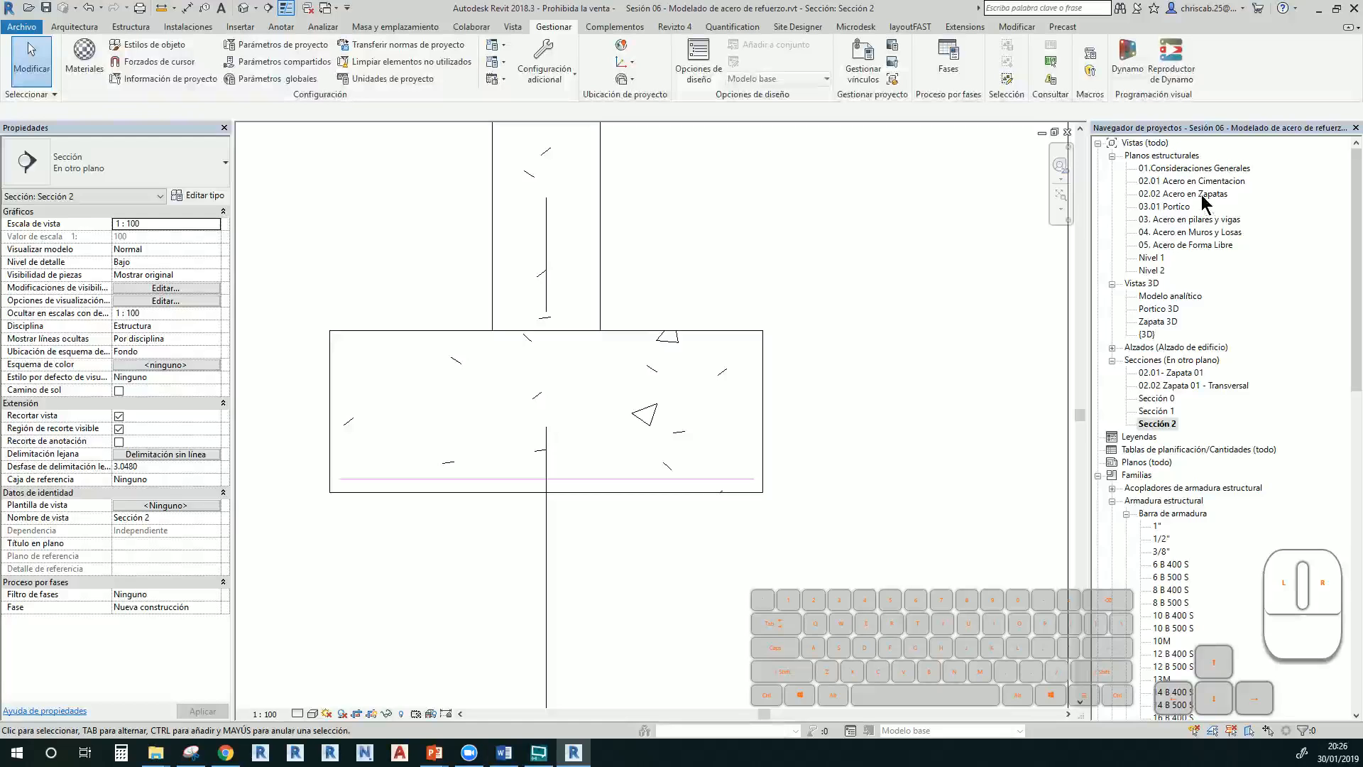
{"action": "double_click", "coordinate": [1203, 196]}
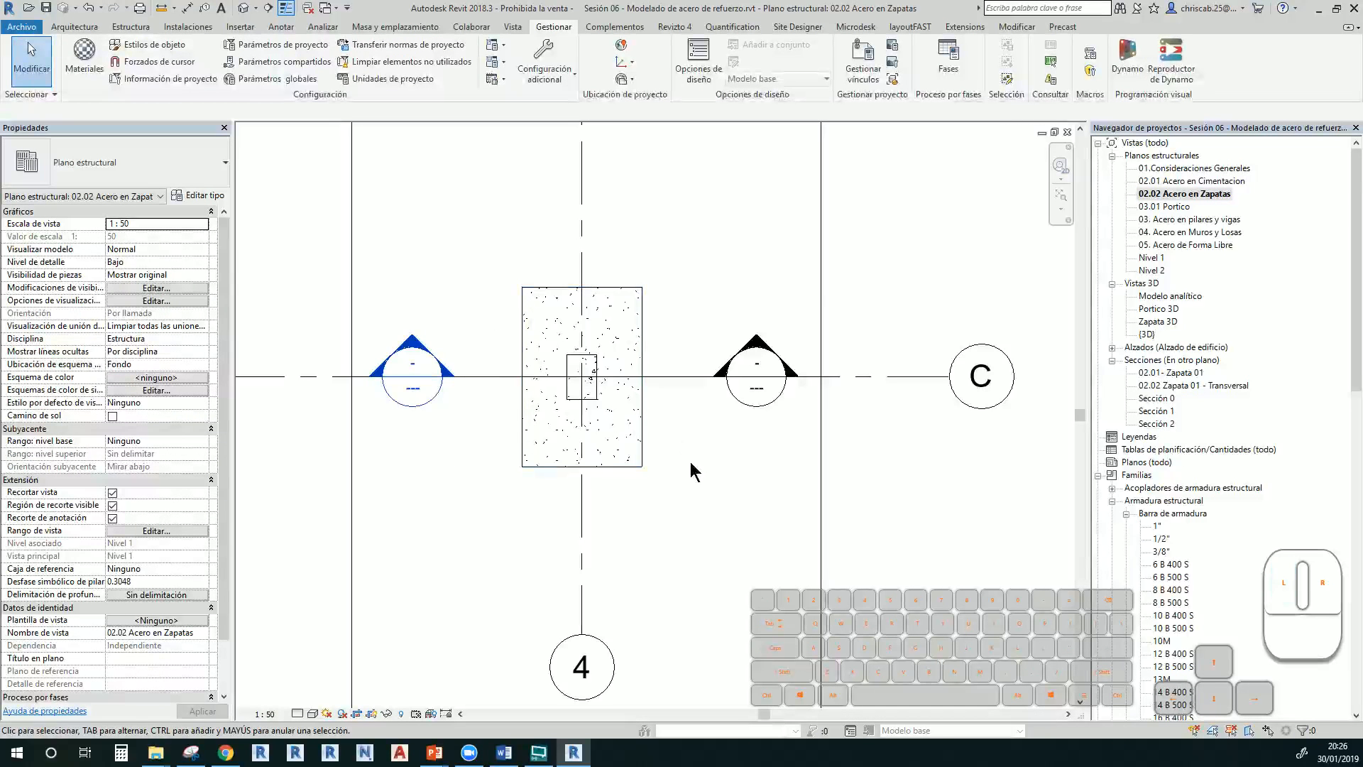
{"action": "left_click", "coordinate": [269, 8]}
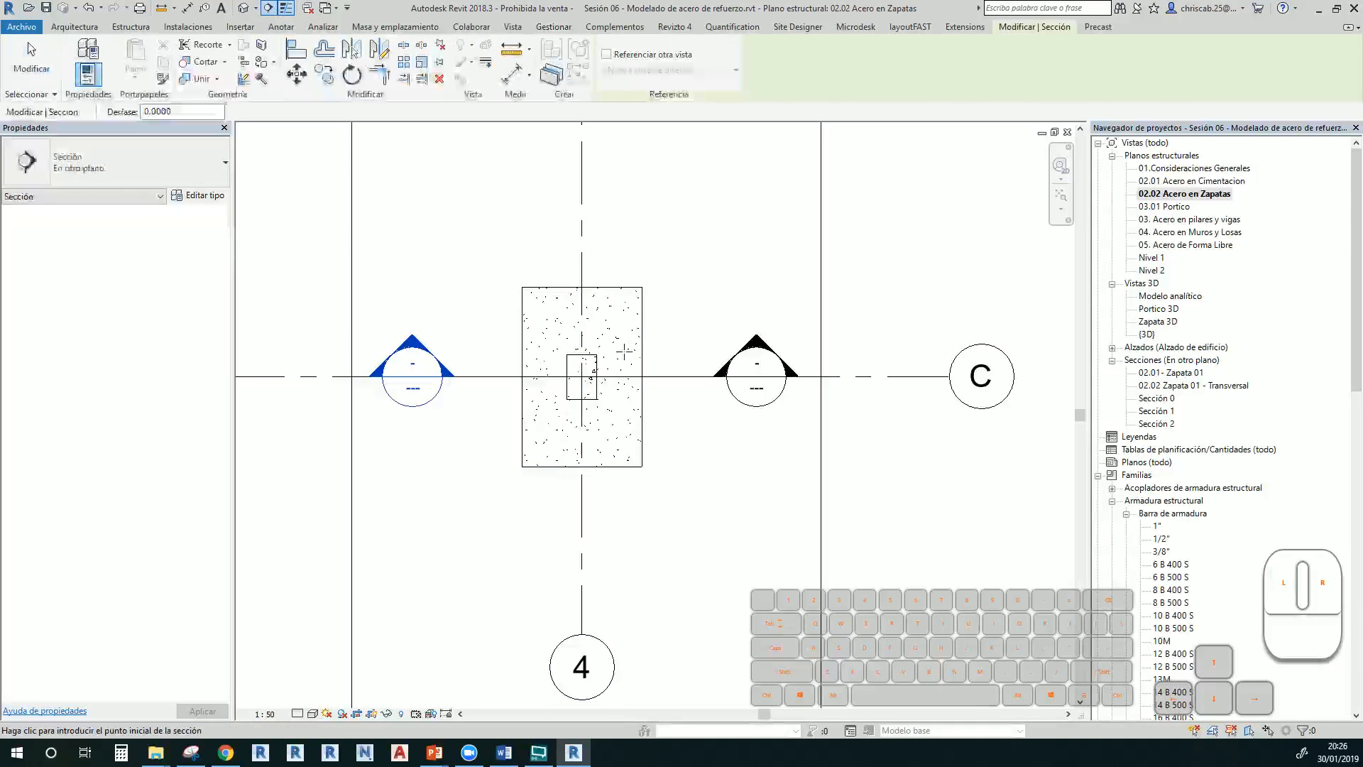
{"action": "left_click", "coordinate": [582, 167]}
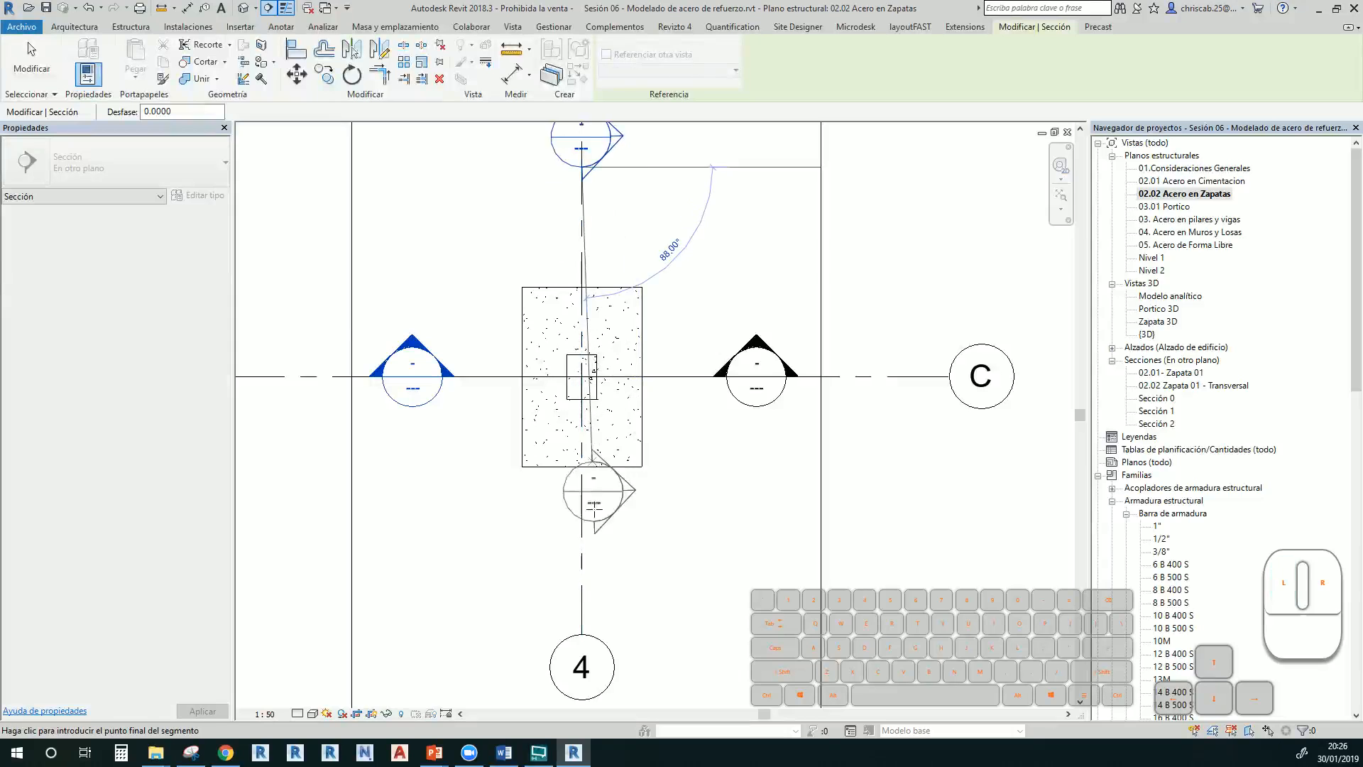
{"action": "left_click", "coordinate": [582, 545]}
{"action": "key", "text": "Escape"}
{"action": "key", "text": "Escape"}
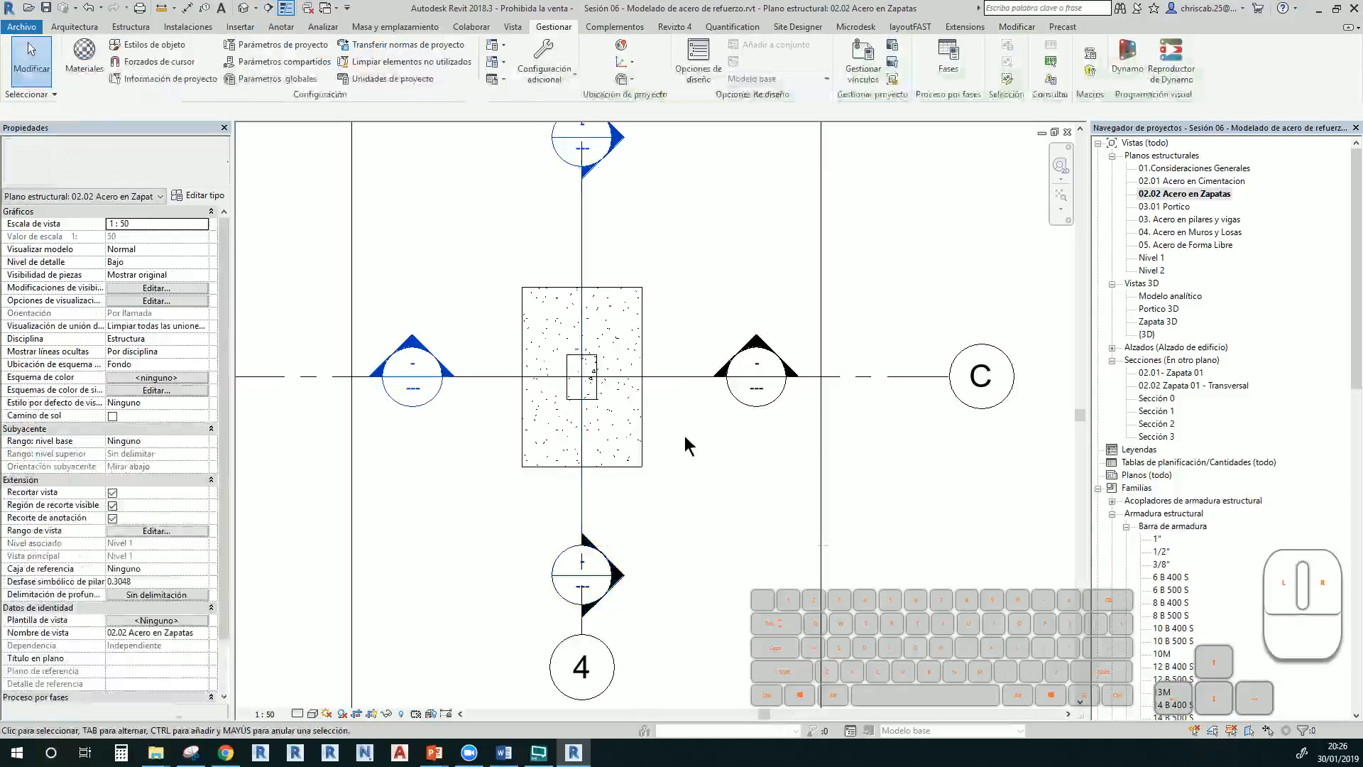
Open the new Sección 3 view and zoom in on the footing's bottom bars
{"action": "scroll", "coordinate": [724, 467], "scroll_direction": "down", "scroll_amount": 2}
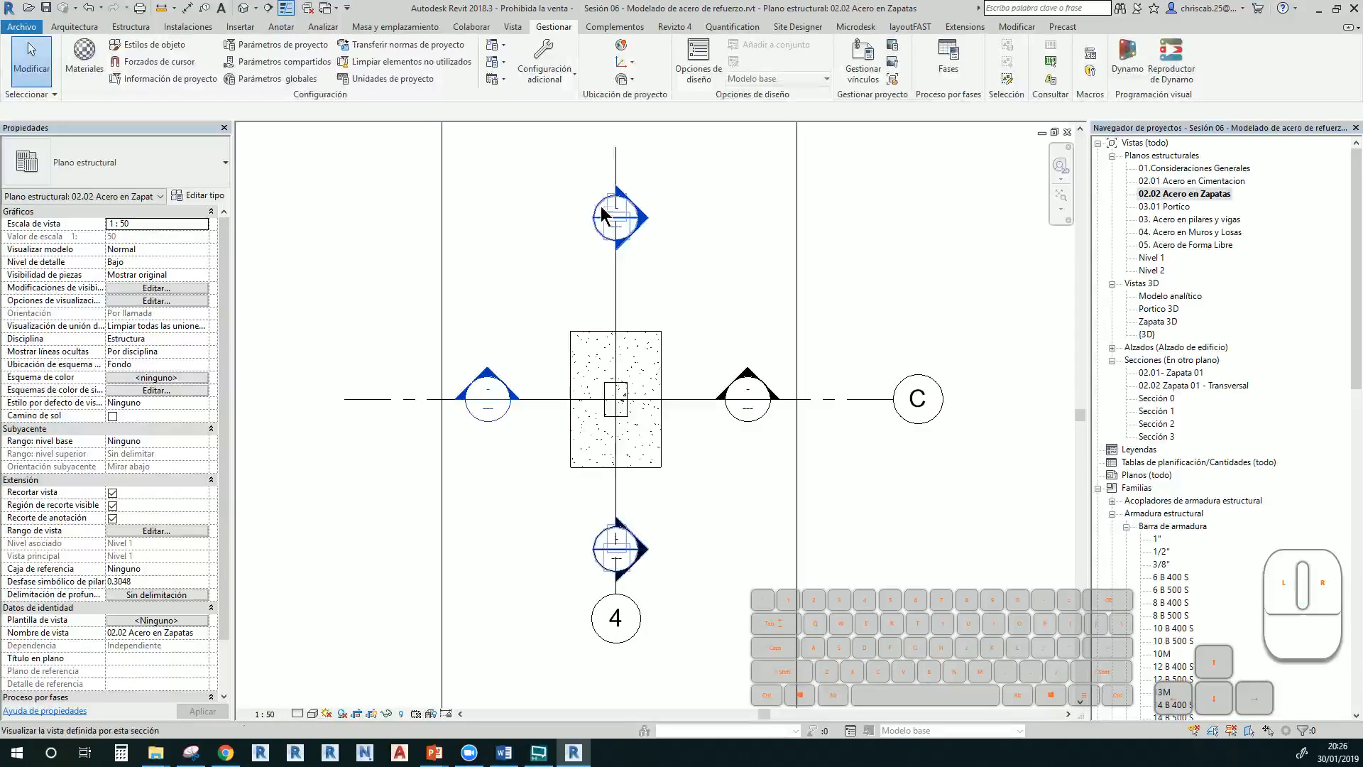
{"action": "double_click", "coordinate": [596, 232]}
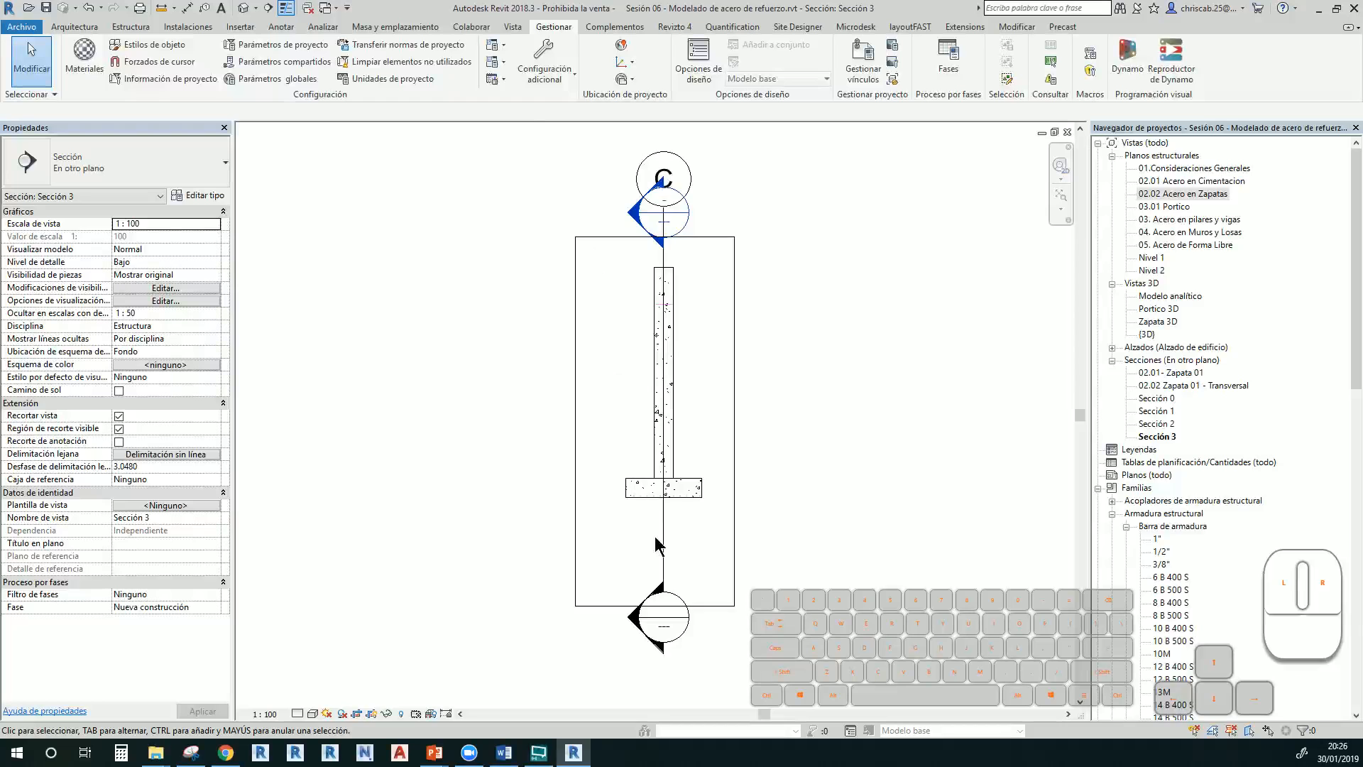
{"action": "scroll", "coordinate": [660, 529], "scroll_direction": "up", "scroll_amount": 3}
{"action": "scroll", "coordinate": [680, 519], "scroll_direction": "up", "scroll_amount": 5}
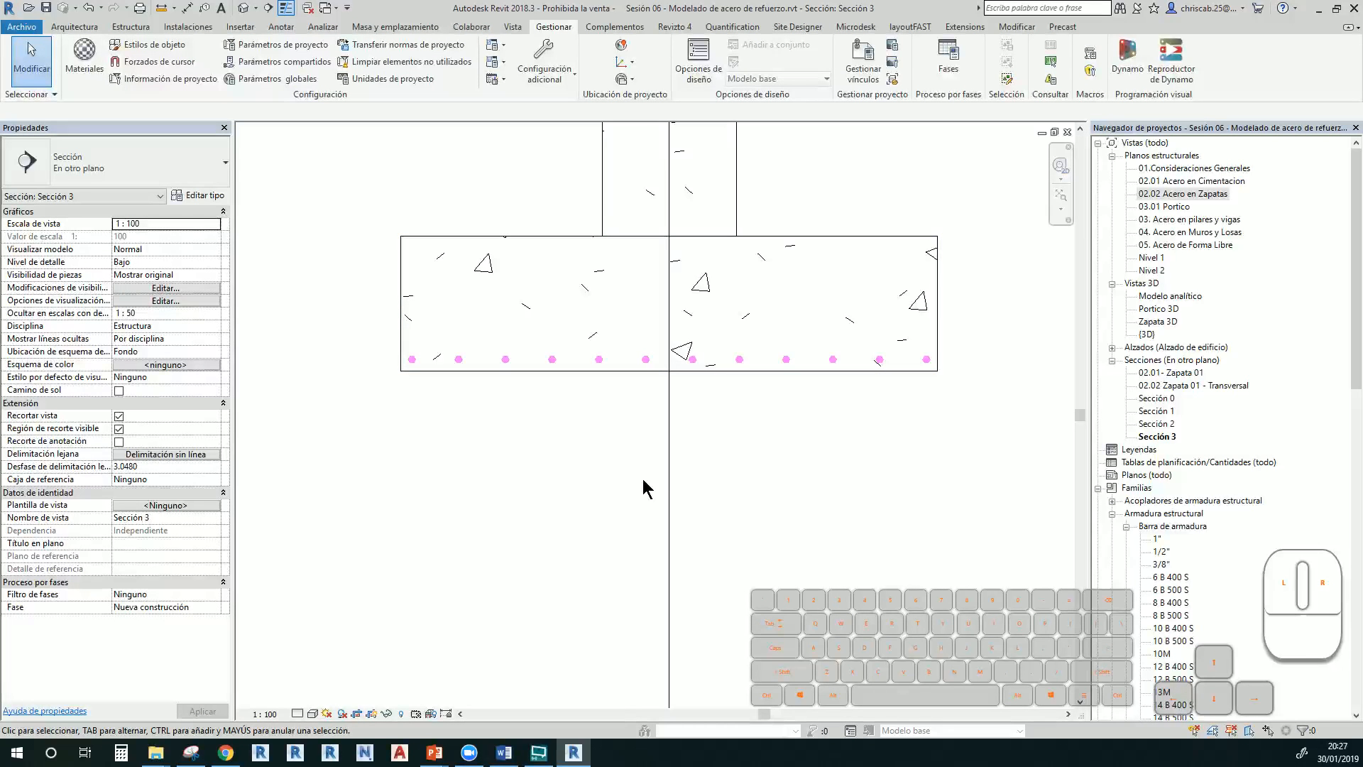
Select the footing in Sección 3 and start a Boceto de armadura rebar with bar type 6 B 400 S
{"action": "middle_click_drag", "start_coordinate": [720, 490], "coordinate": [685, 590]}
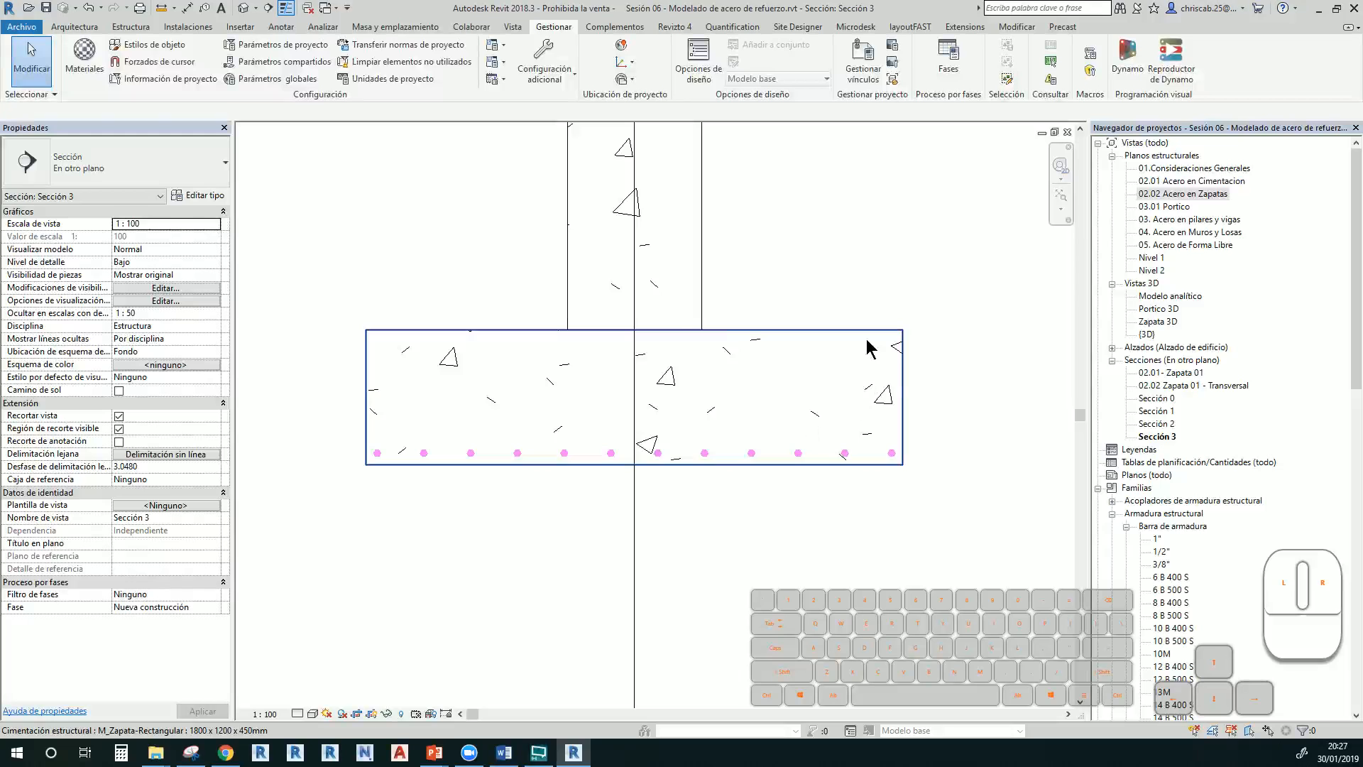
{"action": "left_click", "coordinate": [819, 343]}
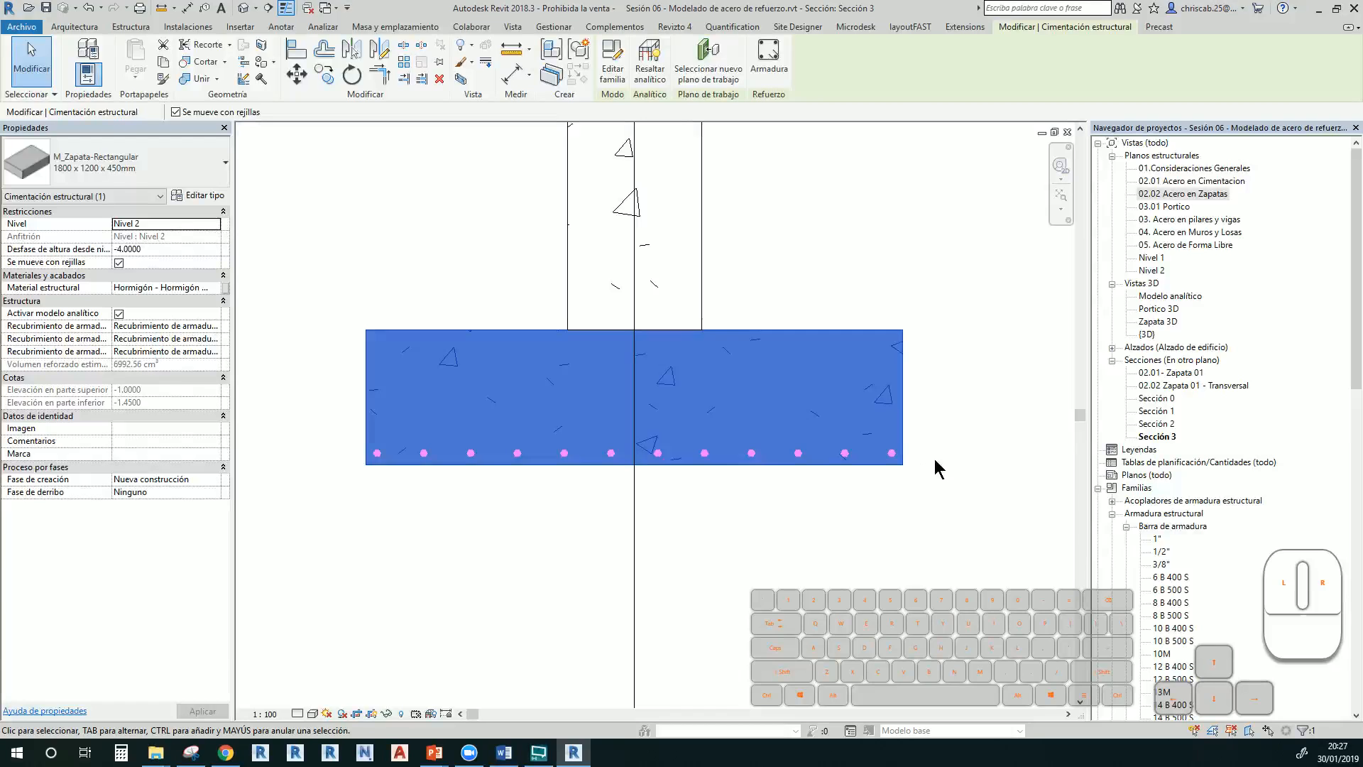
{"action": "left_click", "coordinate": [776, 66]}
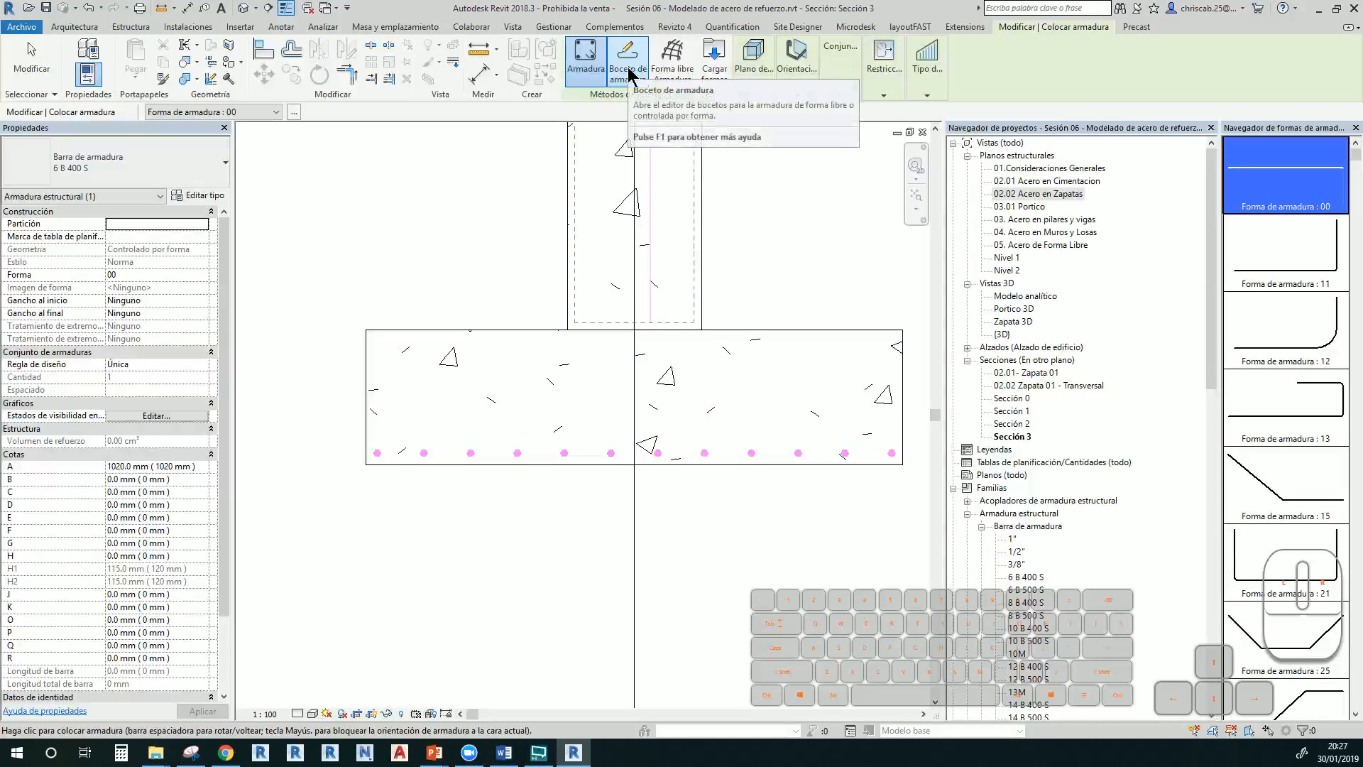
{"action": "left_click", "coordinate": [627, 69]}
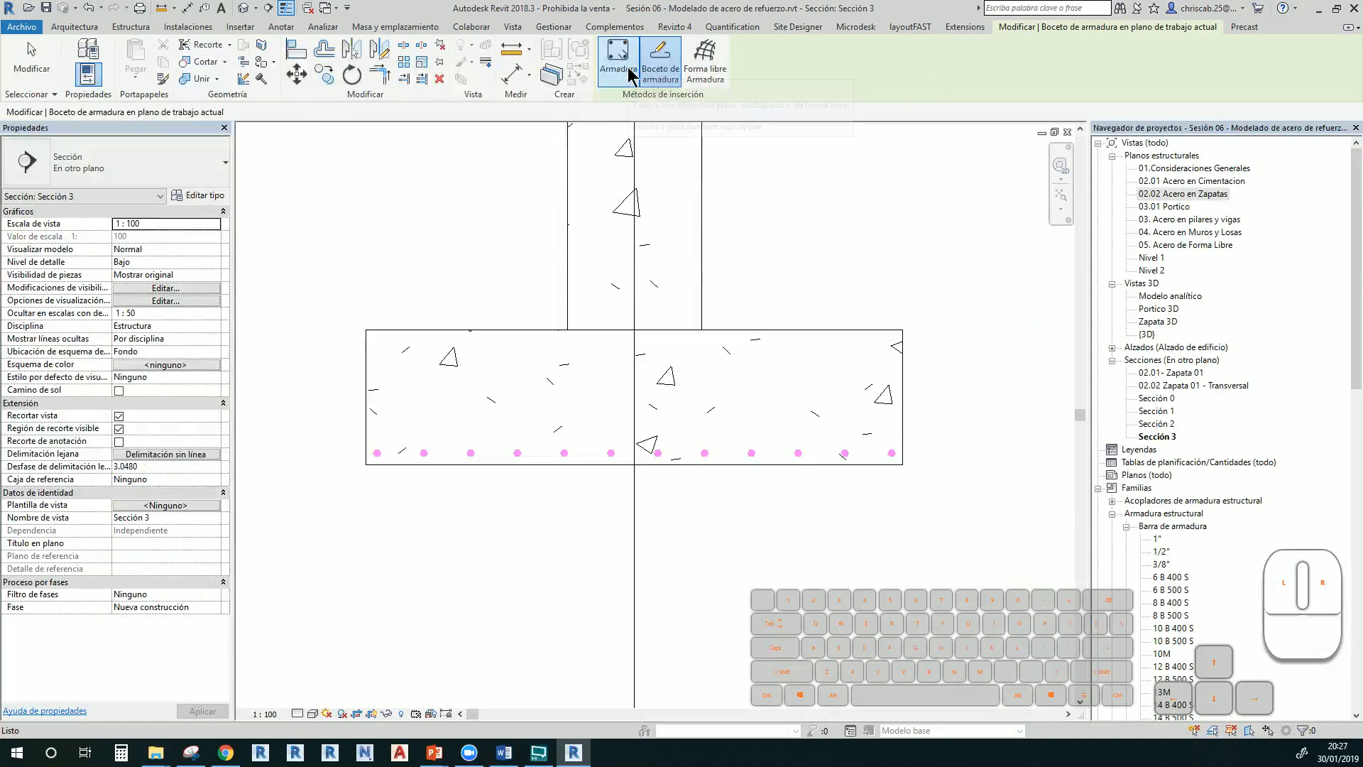
Sketch the bar lines down the footing's left side, across the bottom and up the right side
{"action": "left_click", "coordinate": [546, 343]}
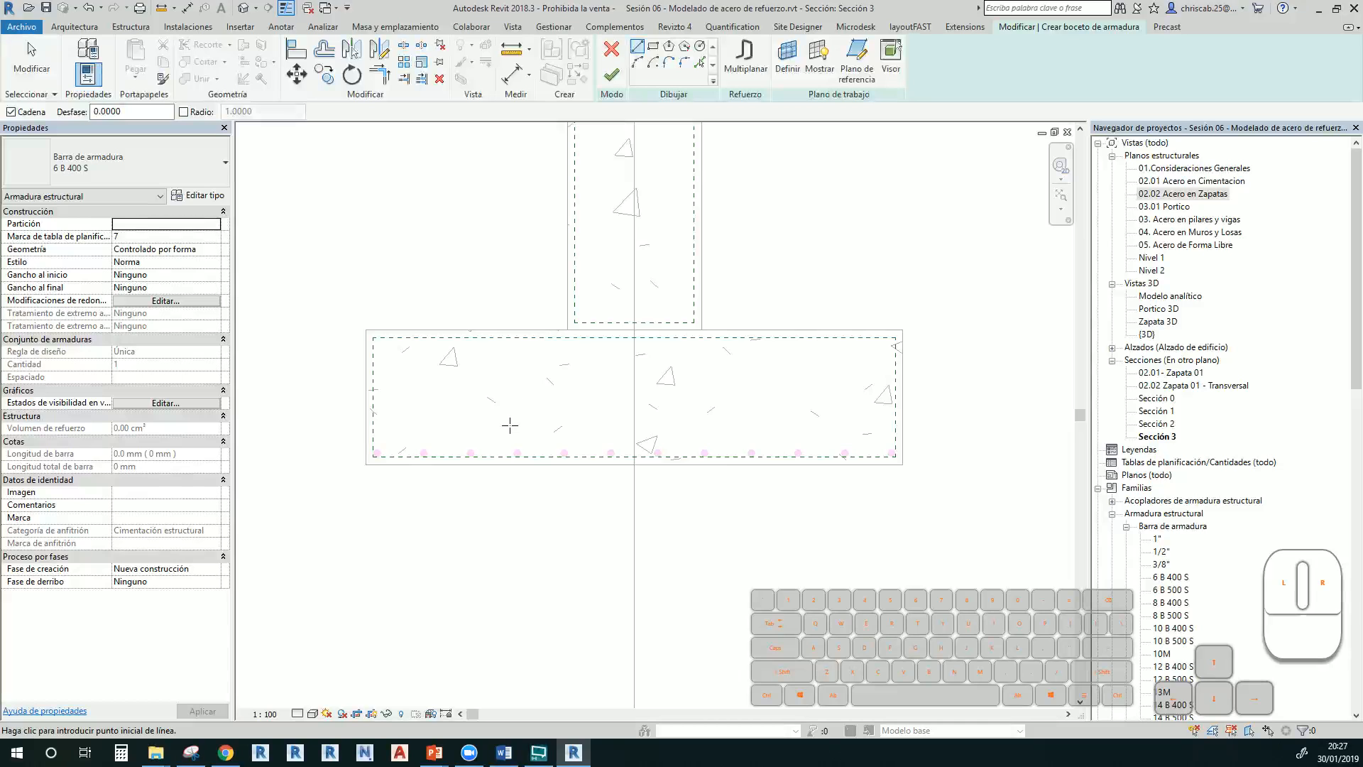
{"action": "scroll", "coordinate": [402, 399], "scroll_direction": "up", "scroll_amount": 2}
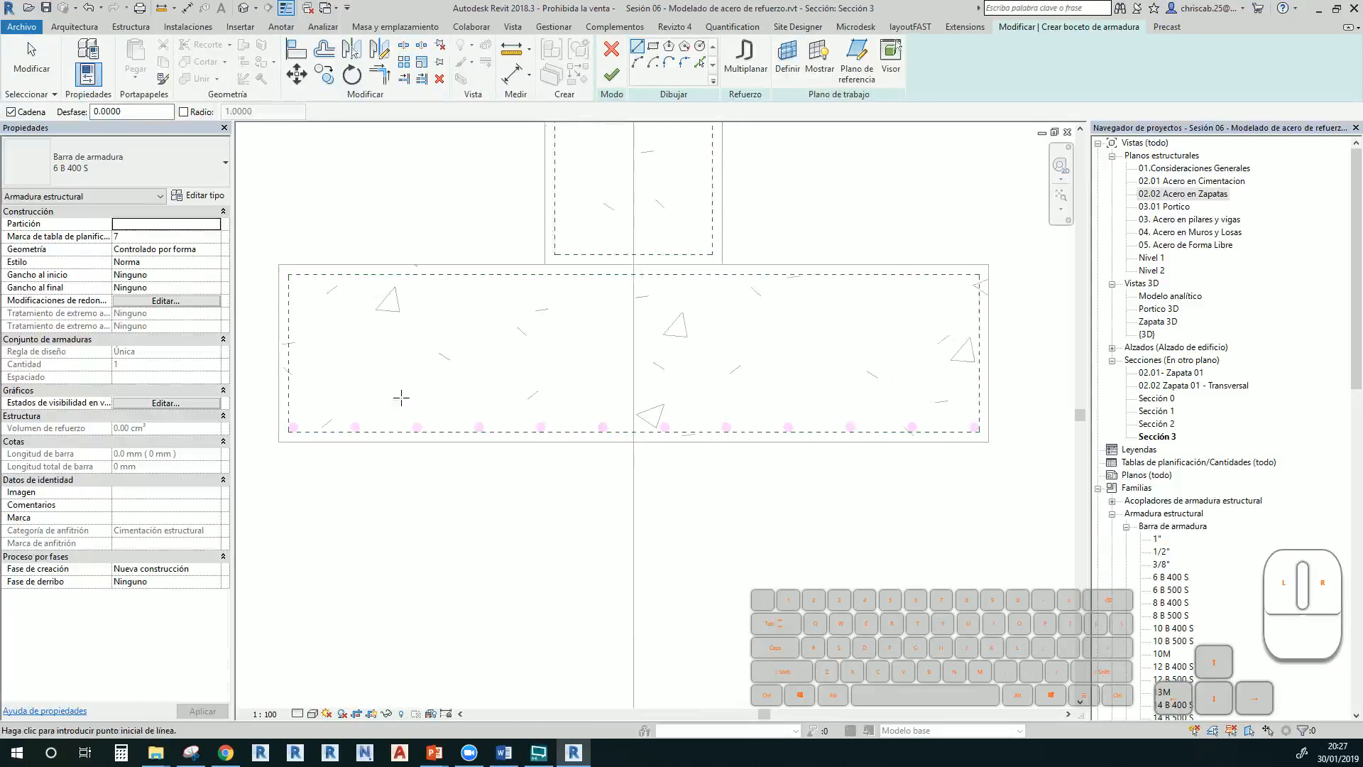
{"action": "left_click", "coordinate": [288, 353]}
{"action": "left_click", "coordinate": [288, 431]}
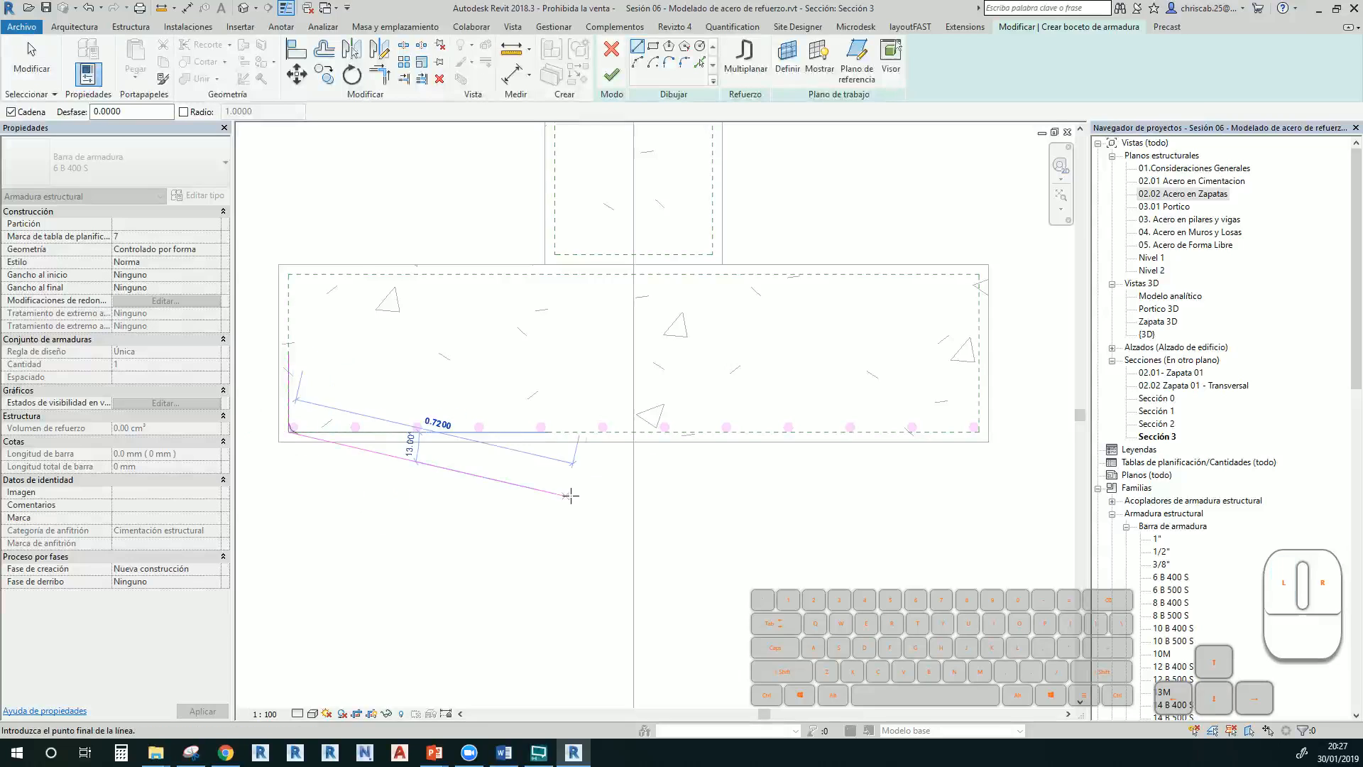
{"action": "left_click", "coordinate": [977, 431]}
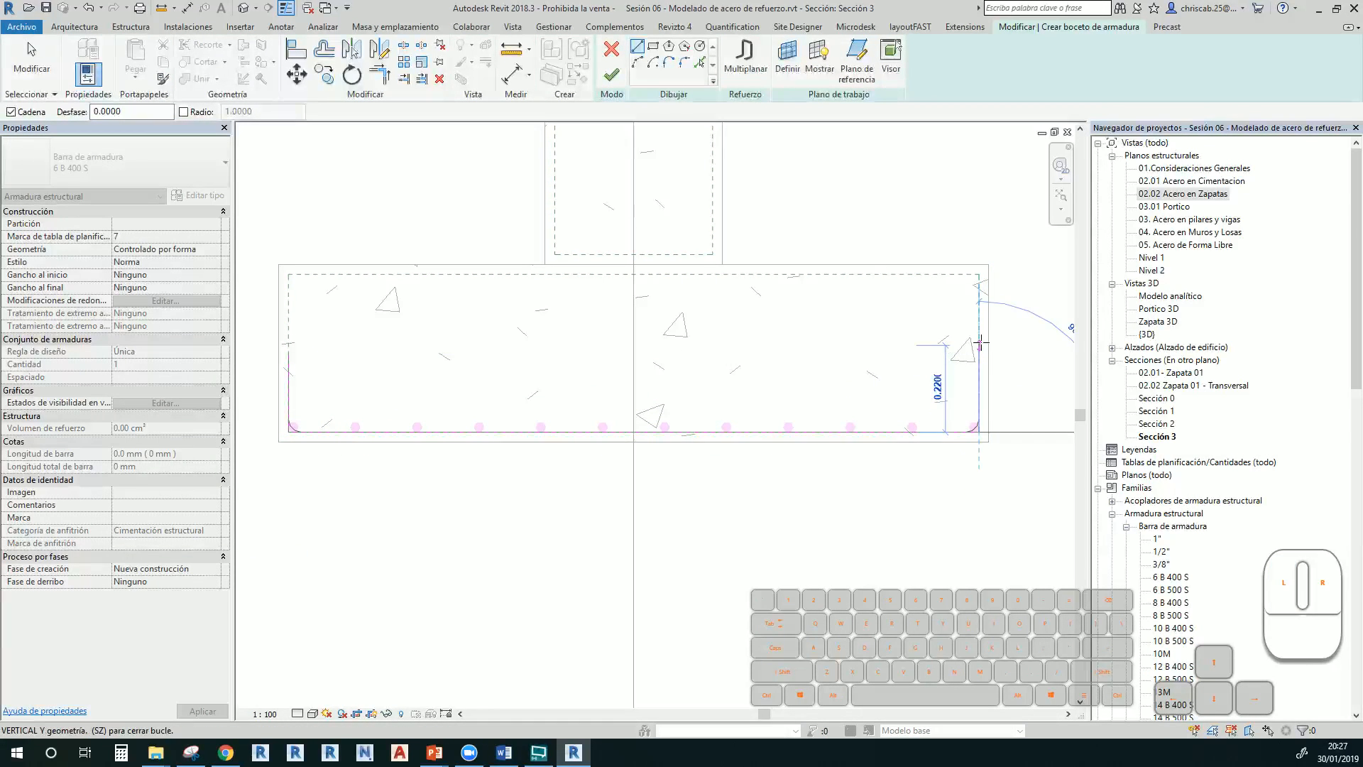
{"action": "left_click", "coordinate": [980, 353]}
{"action": "key", "text": "Escape"}
{"action": "key", "text": "Escape"}
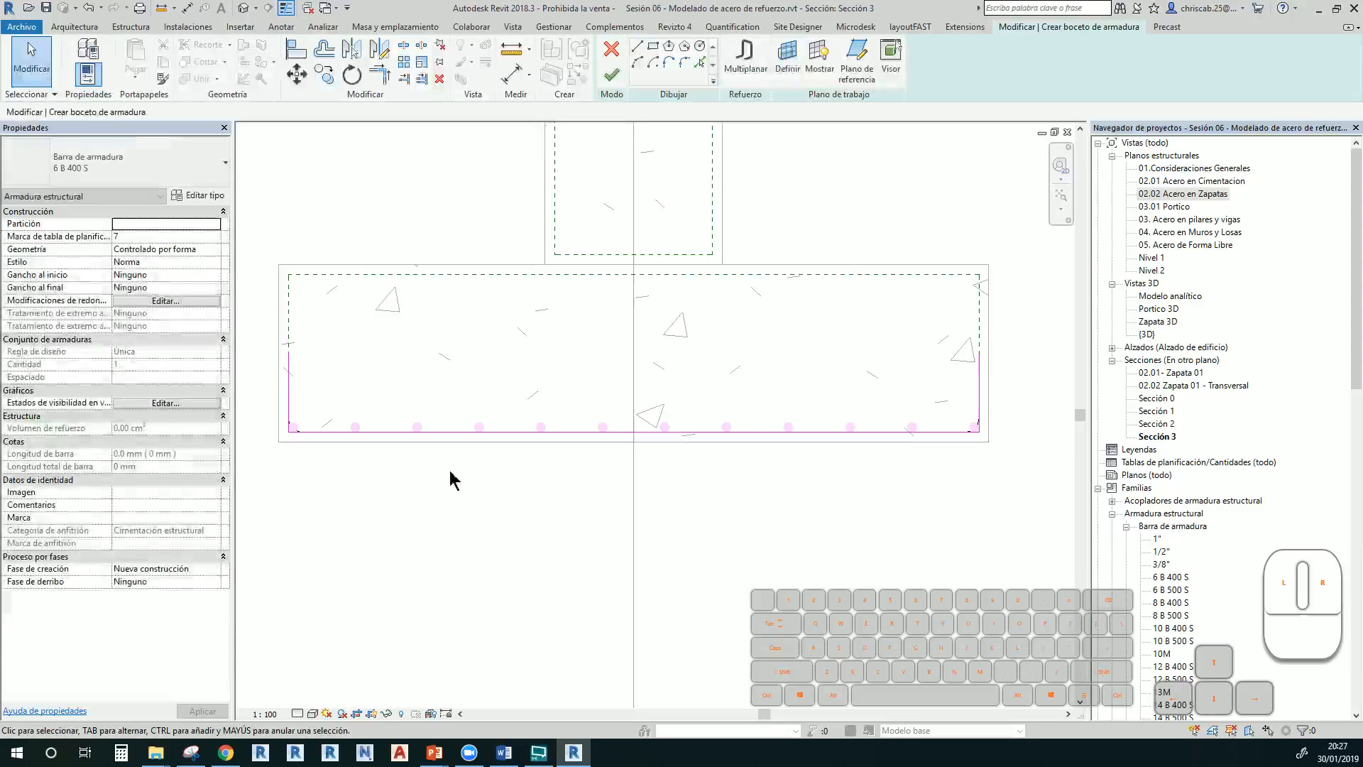
Finish the rebar sketch to create the bar and end rebar placement
{"action": "scroll", "coordinate": [290, 389], "scroll_direction": "up", "scroll_amount": 2}
{"action": "scroll", "coordinate": [290, 392], "scroll_direction": "up", "scroll_amount": 4}
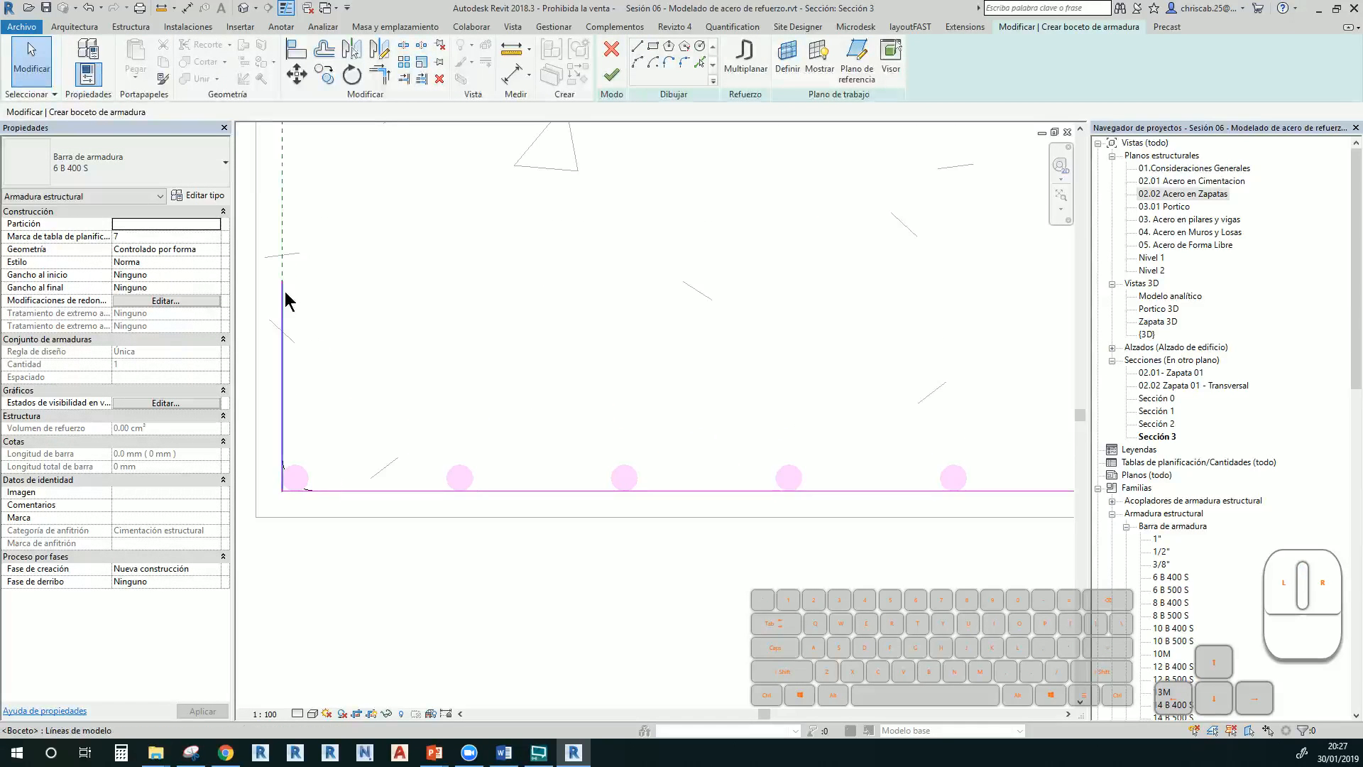
{"action": "scroll", "coordinate": [297, 506], "scroll_direction": "up", "scroll_amount": 3}
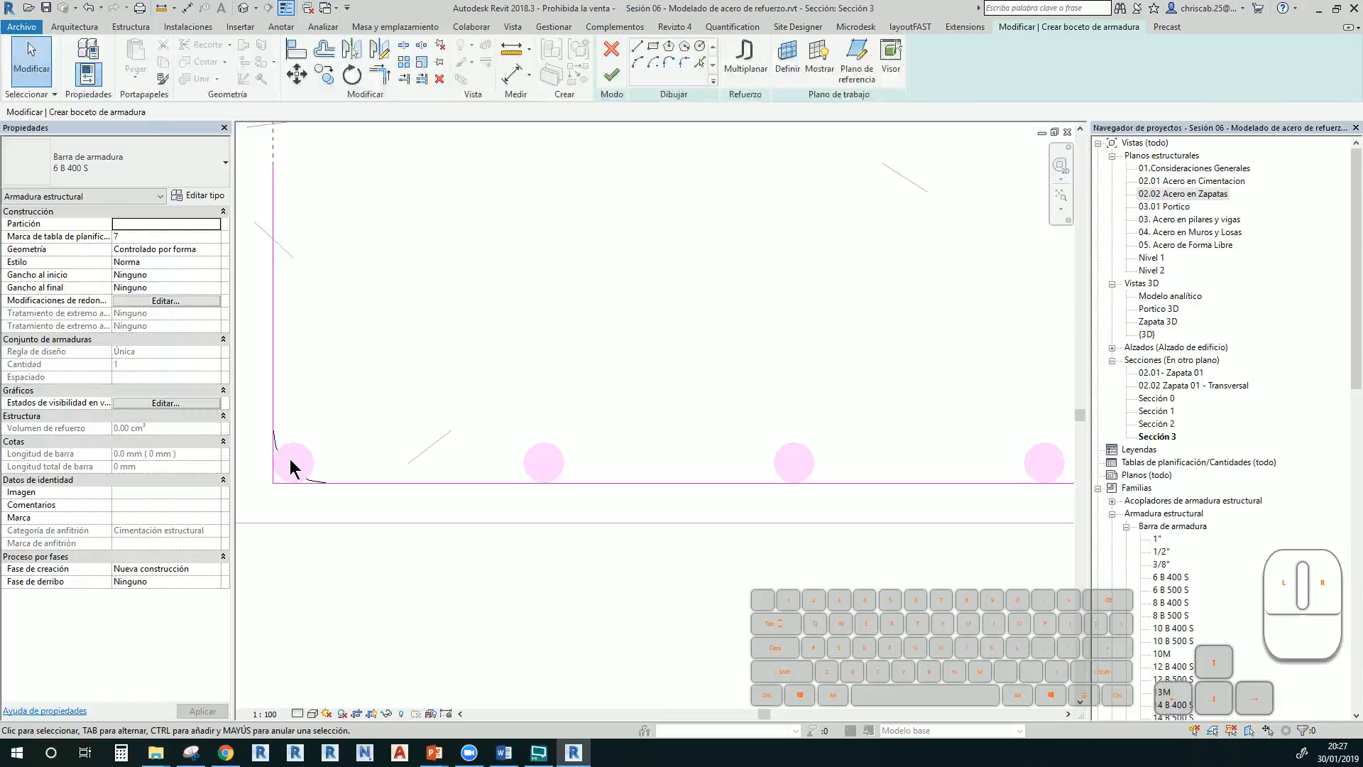
{"action": "scroll", "coordinate": [298, 458], "scroll_direction": "down", "scroll_amount": 4}
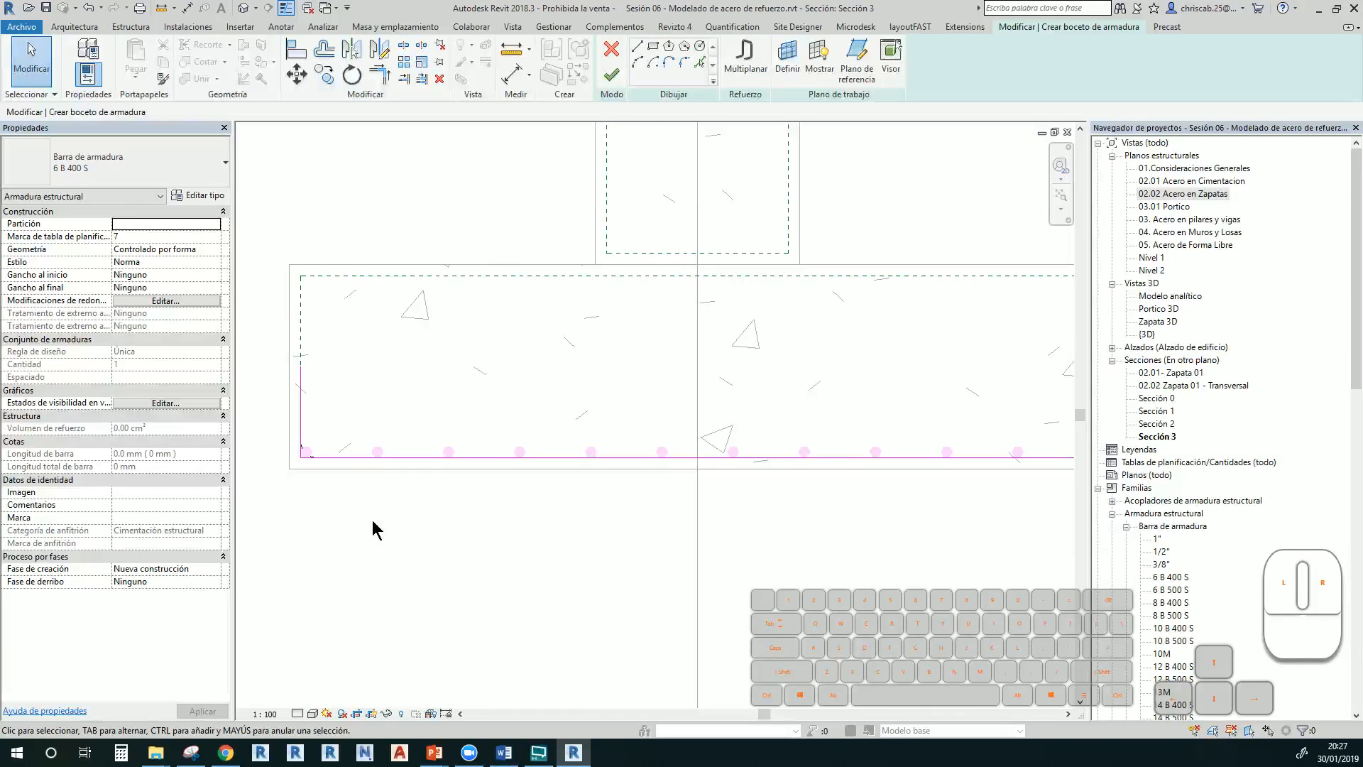
{"action": "middle_click_drag", "start_coordinate": [372, 520], "coordinate": [372, 523]}
{"action": "left_click", "coordinate": [604, 83]}
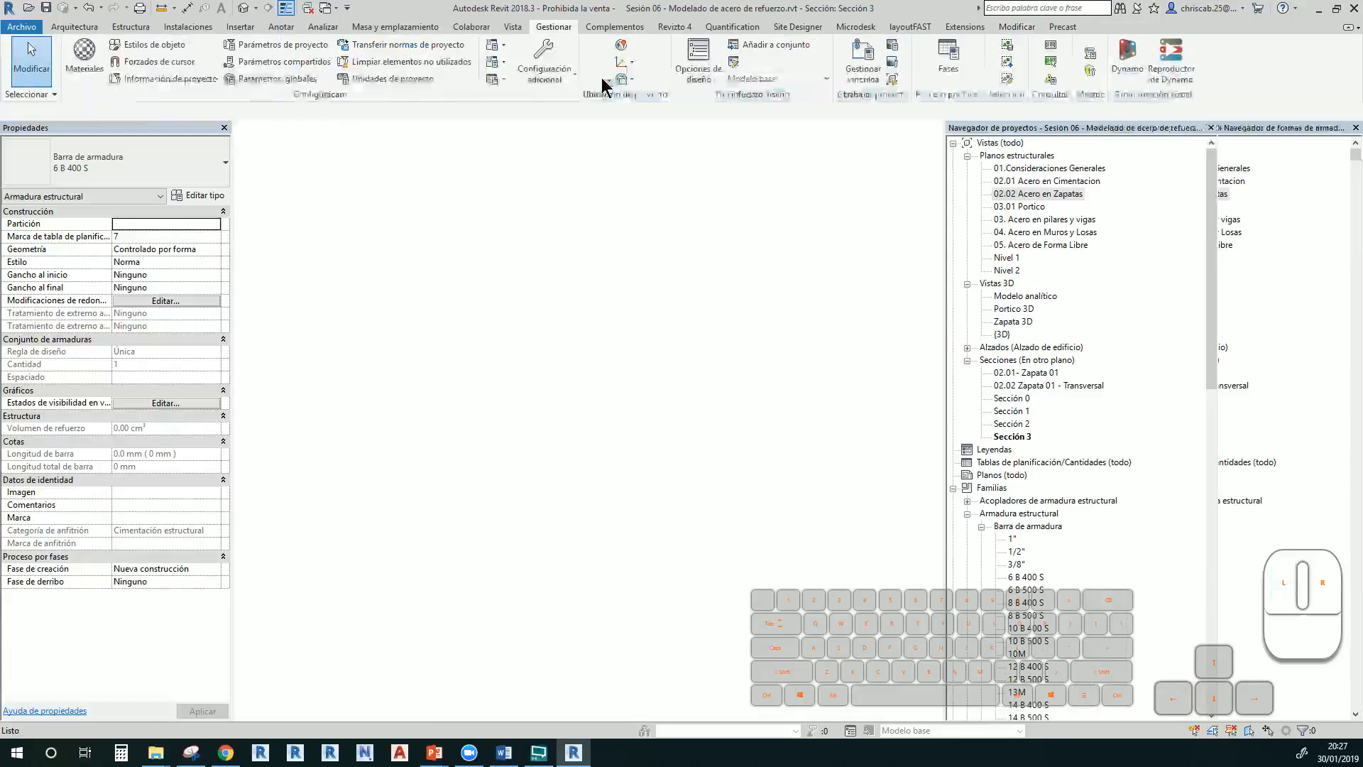
{"action": "key", "text": "Escape"}
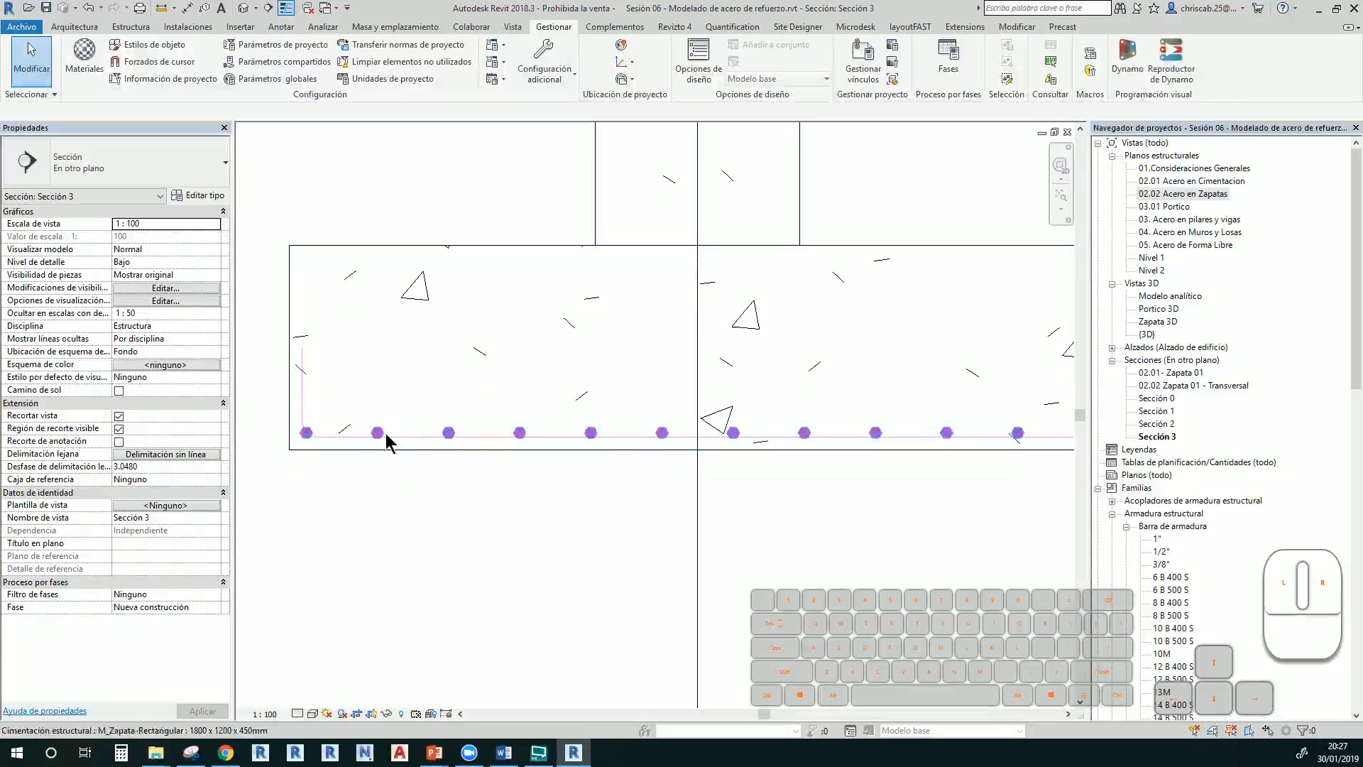
Set the Sección 3 detail level to Alto
{"action": "left_click", "coordinate": [297, 713]}
{"action": "left_click", "coordinate": [312, 694]}
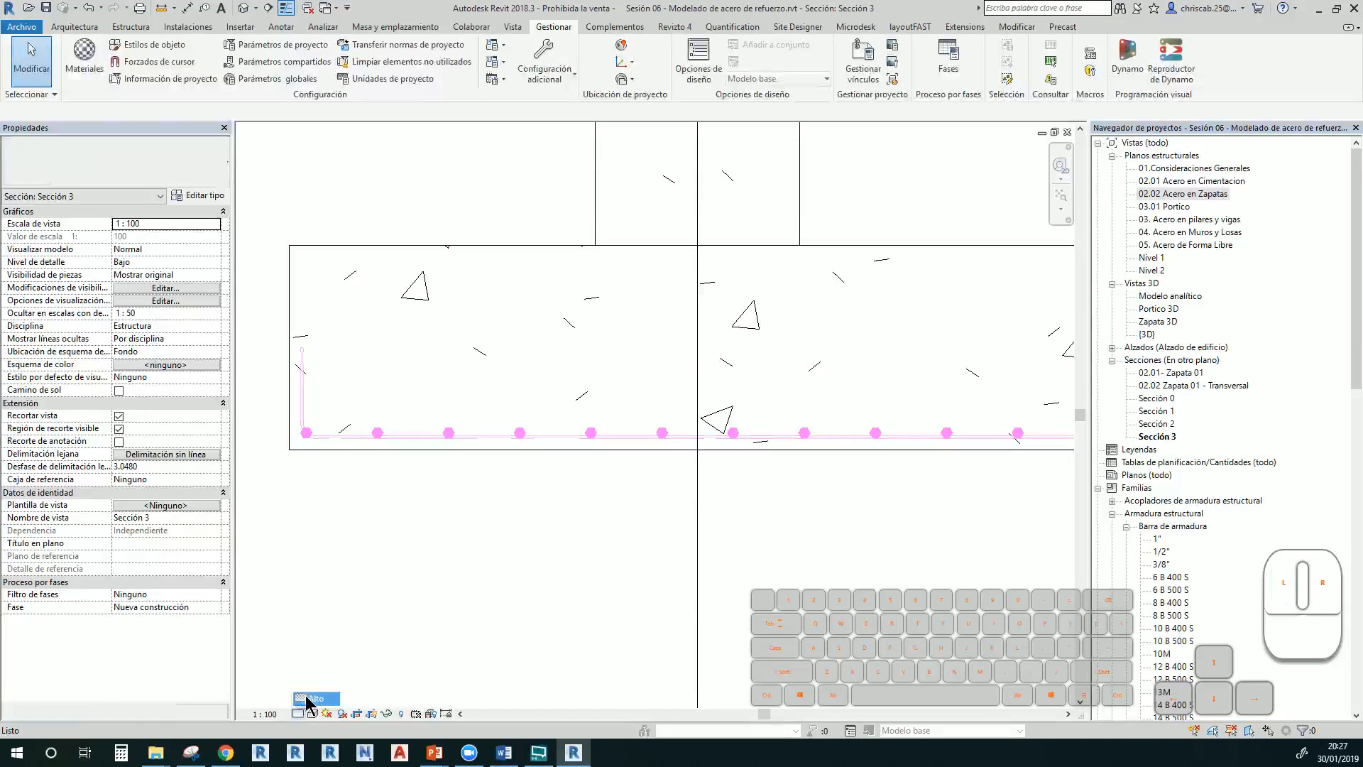
{"action": "scroll", "coordinate": [313, 376], "scroll_direction": "up", "scroll_amount": 2}
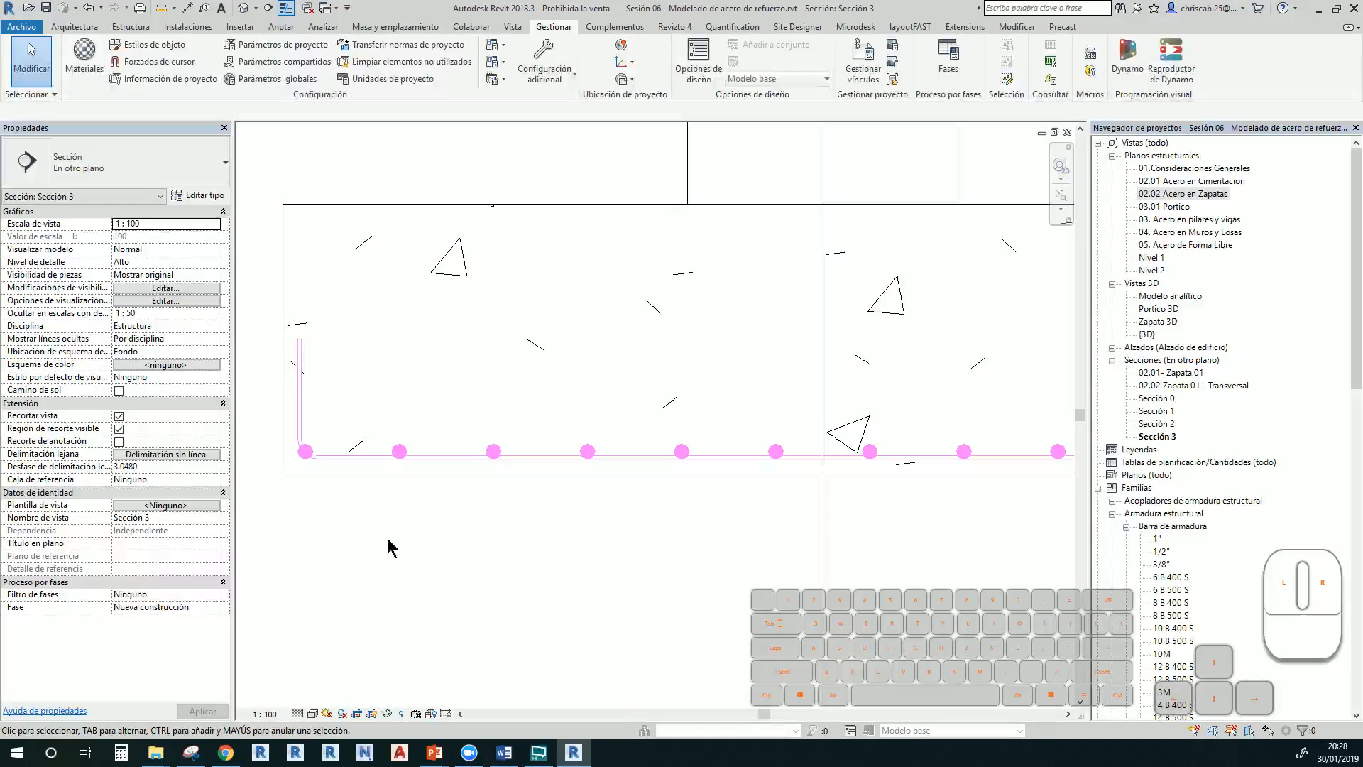
Switch the section's detail level to Bajo and back to Alto
{"action": "left_click", "coordinate": [297, 714]}
{"action": "left_click", "coordinate": [312, 668]}
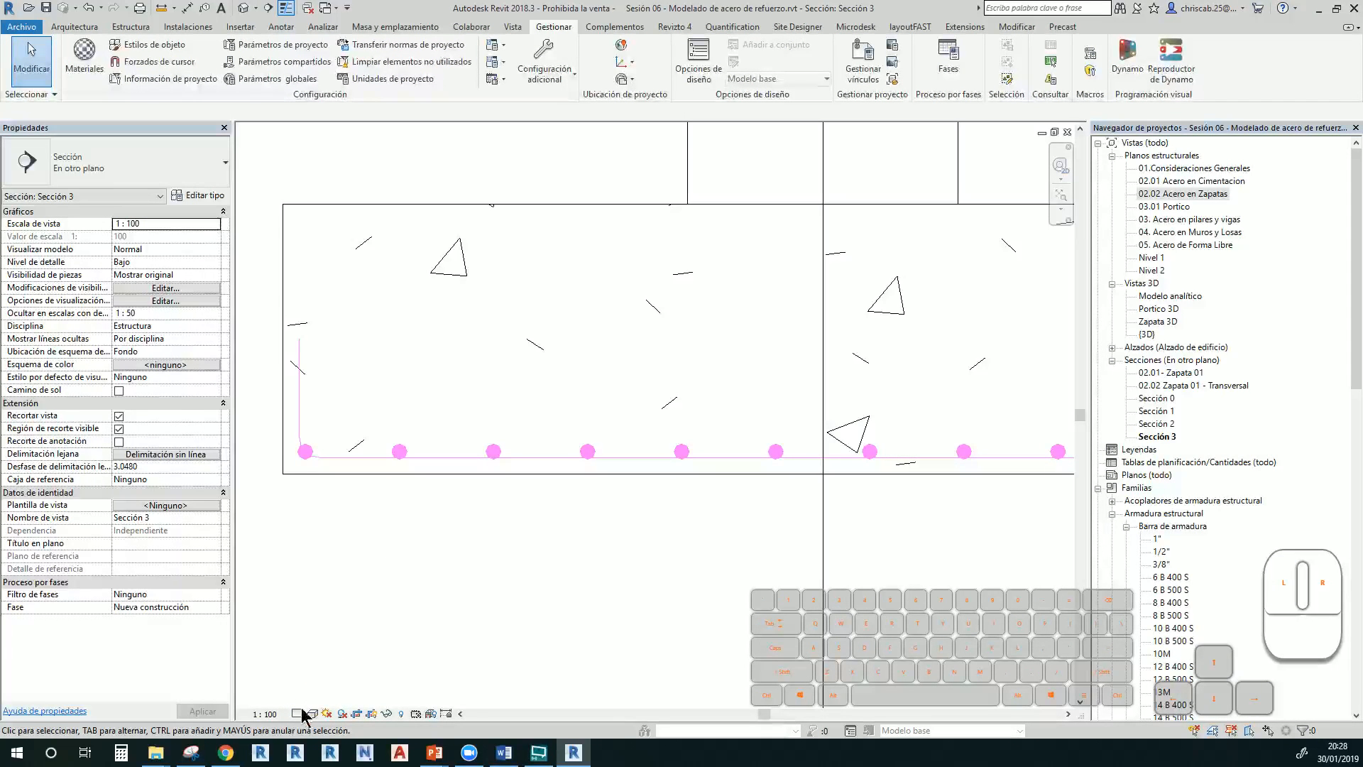
{"action": "left_click", "coordinate": [297, 714]}
{"action": "left_click", "coordinate": [313, 702]}
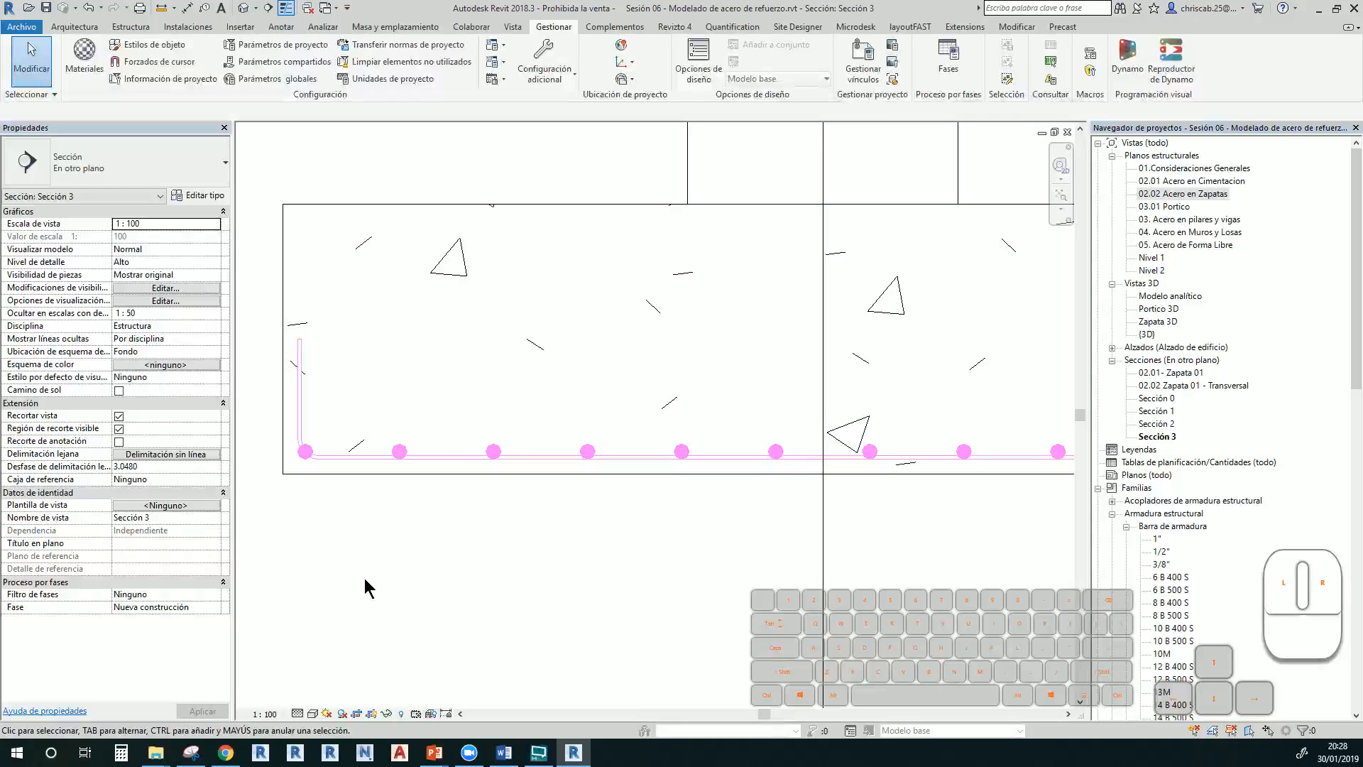
{"action": "scroll", "coordinate": [327, 419], "scroll_direction": "up", "scroll_amount": 4}
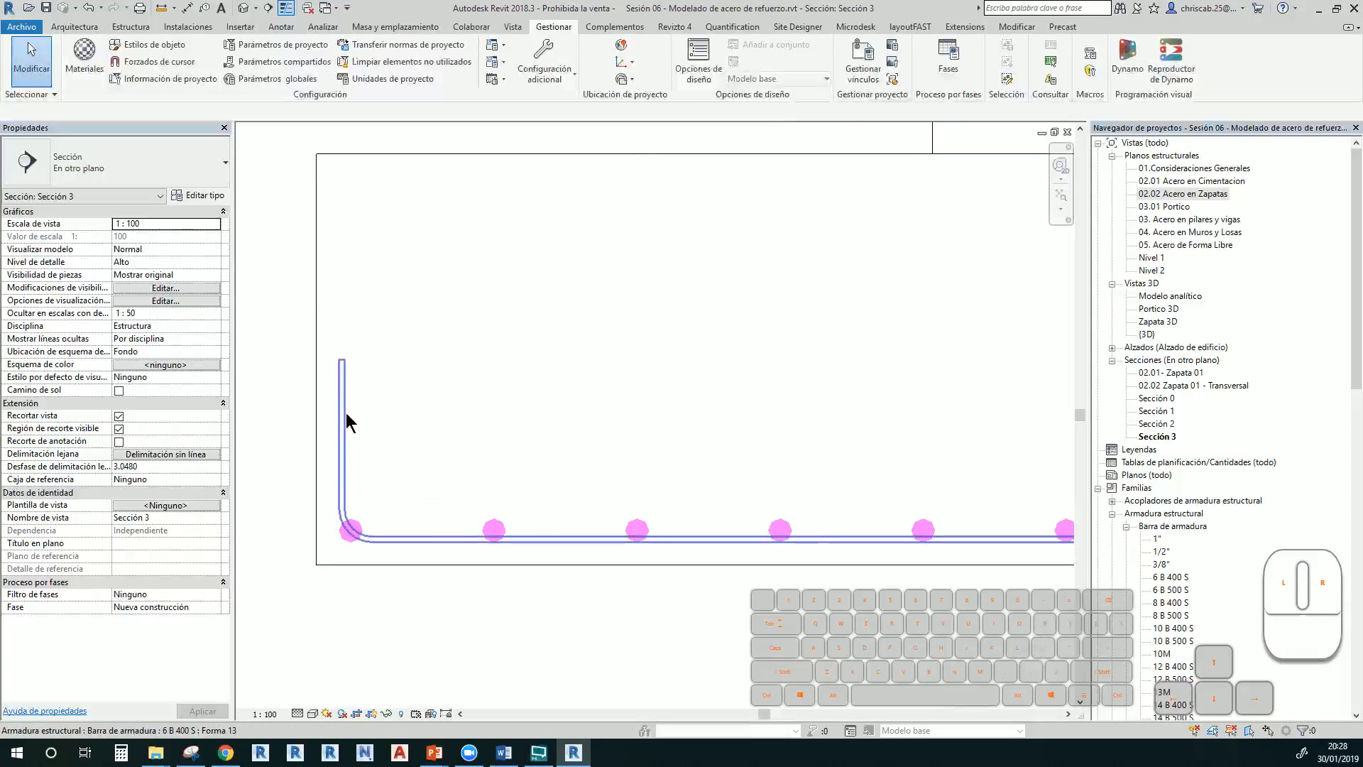
Change the bent footing bar's type to 1" in the Properties type selector
{"action": "left_click", "coordinate": [346, 421]}
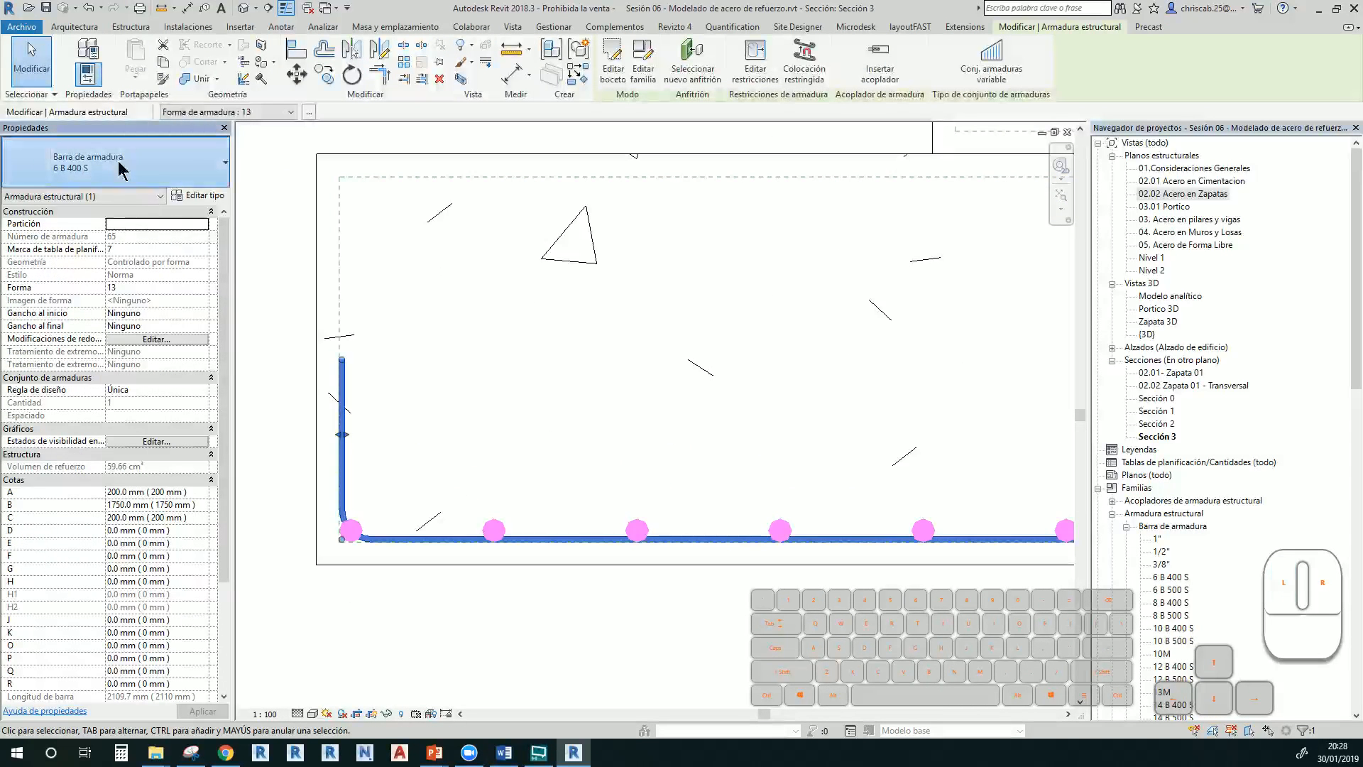
{"action": "left_click", "coordinate": [114, 163]}
{"action": "left_click", "coordinate": [85, 233]}
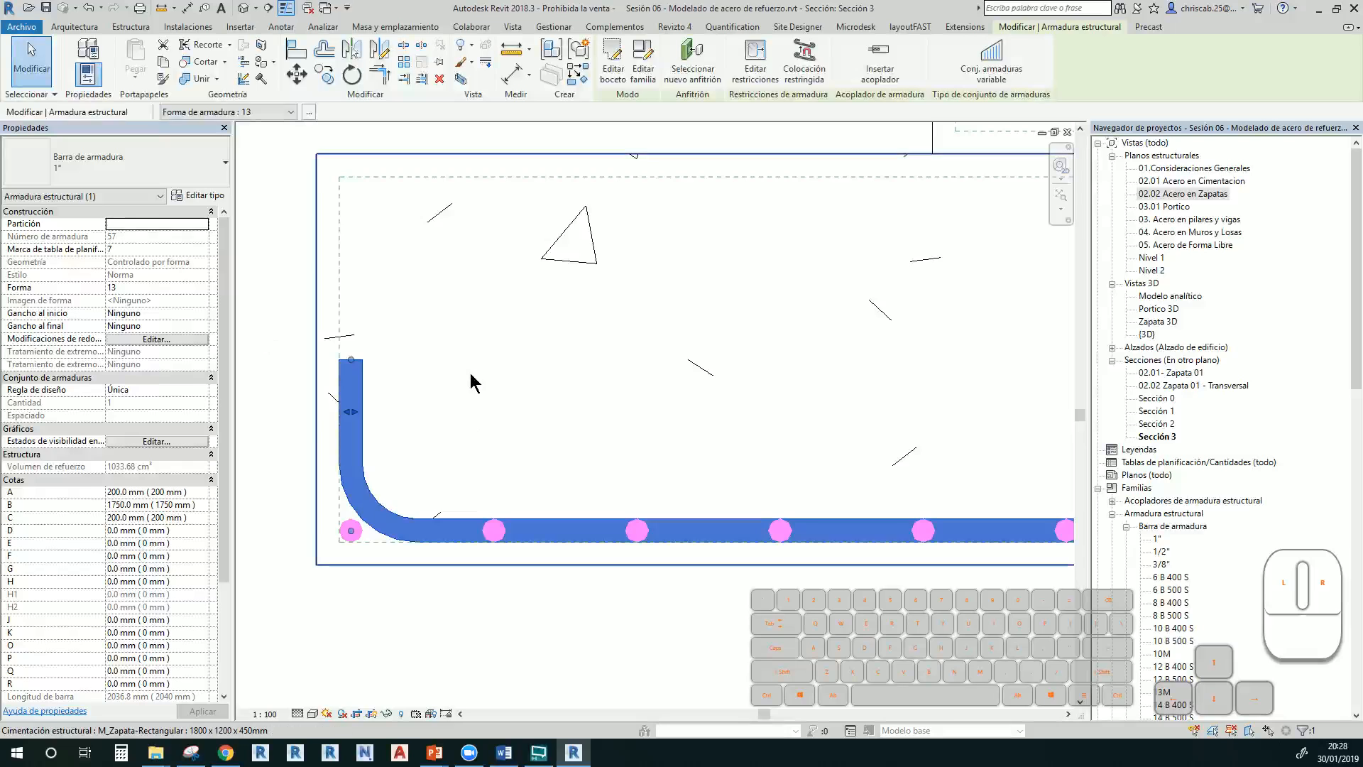
{"action": "left_click", "coordinate": [516, 425]}
{"action": "scroll", "coordinate": [516, 424], "scroll_direction": "down", "scroll_amount": 3}
Reframe the section so the whole U-shaped 1" bar is visible
{"action": "left_click", "coordinate": [542, 535]}
{"action": "middle_click_drag", "start_coordinate": [502, 558], "coordinate": [378, 545]}
{"action": "scroll", "coordinate": [368, 547], "scroll_direction": "down", "scroll_amount": 3}
{"action": "middle_click_drag", "start_coordinate": [709, 568], "coordinate": [523, 533]}
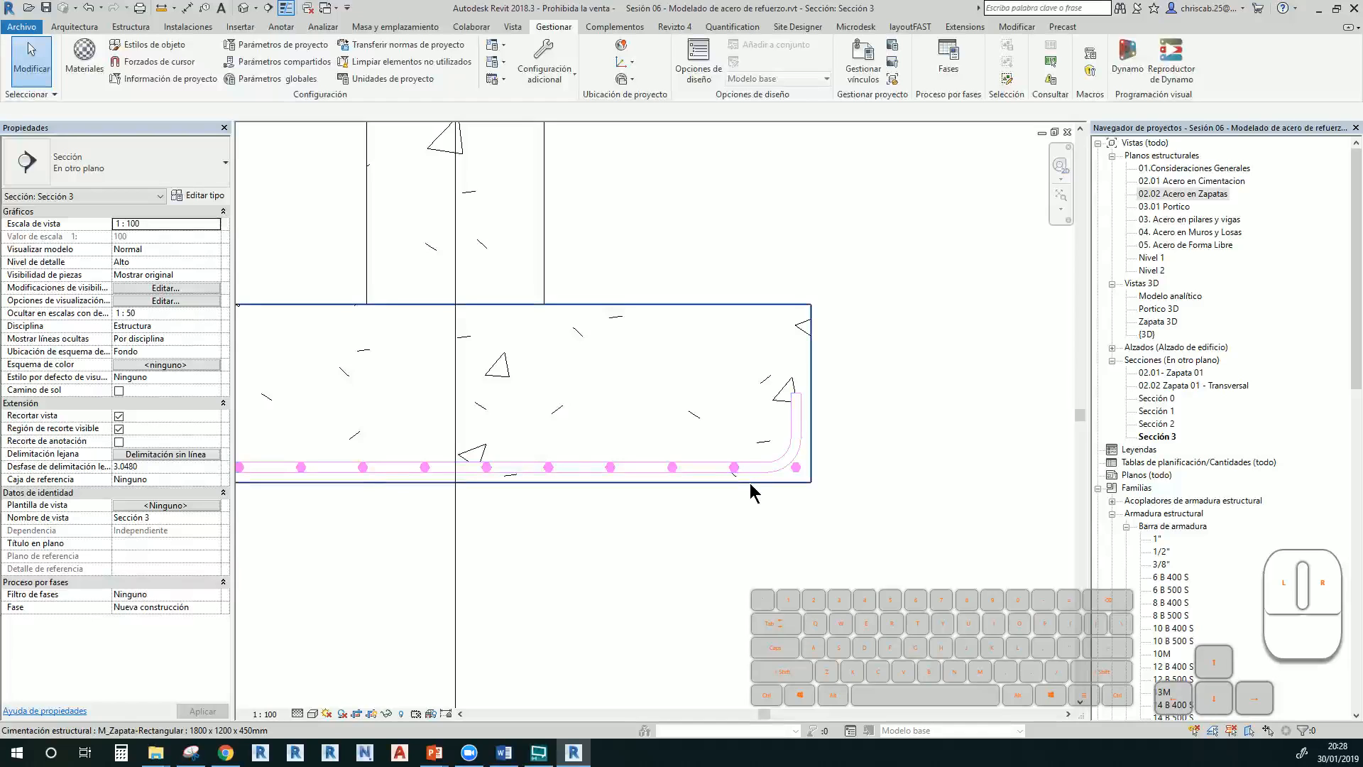
{"action": "scroll", "coordinate": [750, 483], "scroll_direction": "down", "scroll_amount": 2}
{"action": "middle_click_drag", "start_coordinate": [746, 493], "coordinate": [785, 518]}
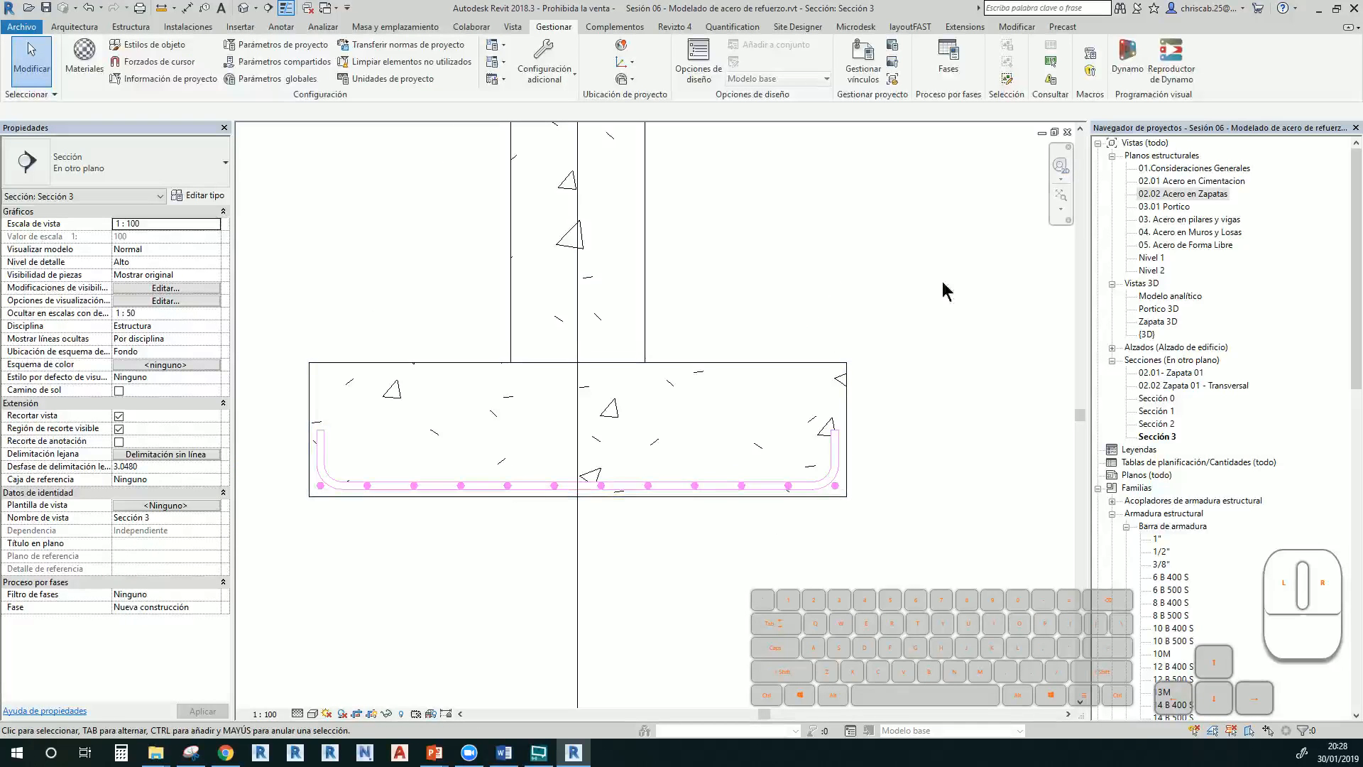
Open the {3D} view and centre the footing on screen
{"action": "double_click", "coordinate": [1148, 334]}
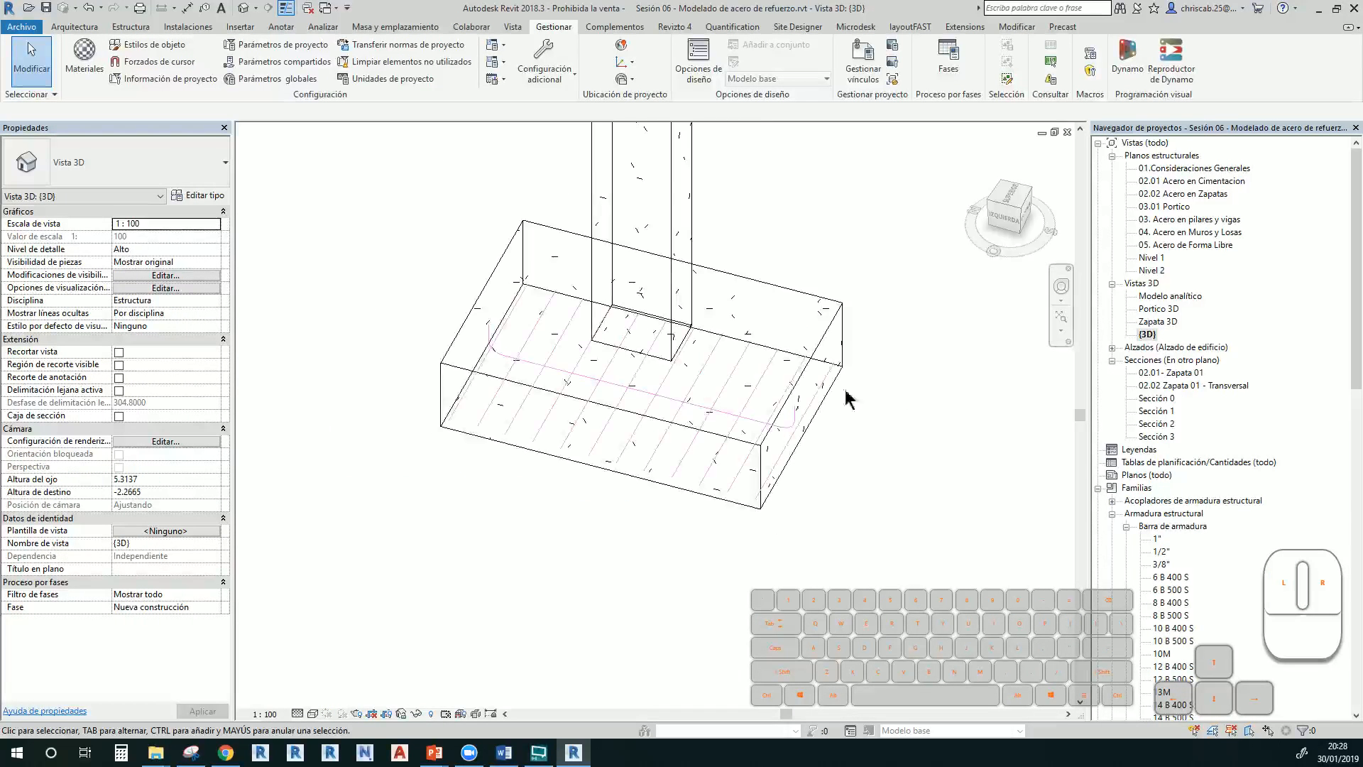
{"action": "scroll", "coordinate": [645, 404], "scroll_direction": "up", "scroll_amount": 2}
{"action": "middle_click_drag", "start_coordinate": [734, 494], "coordinate": [702, 486], "text": "shift"}
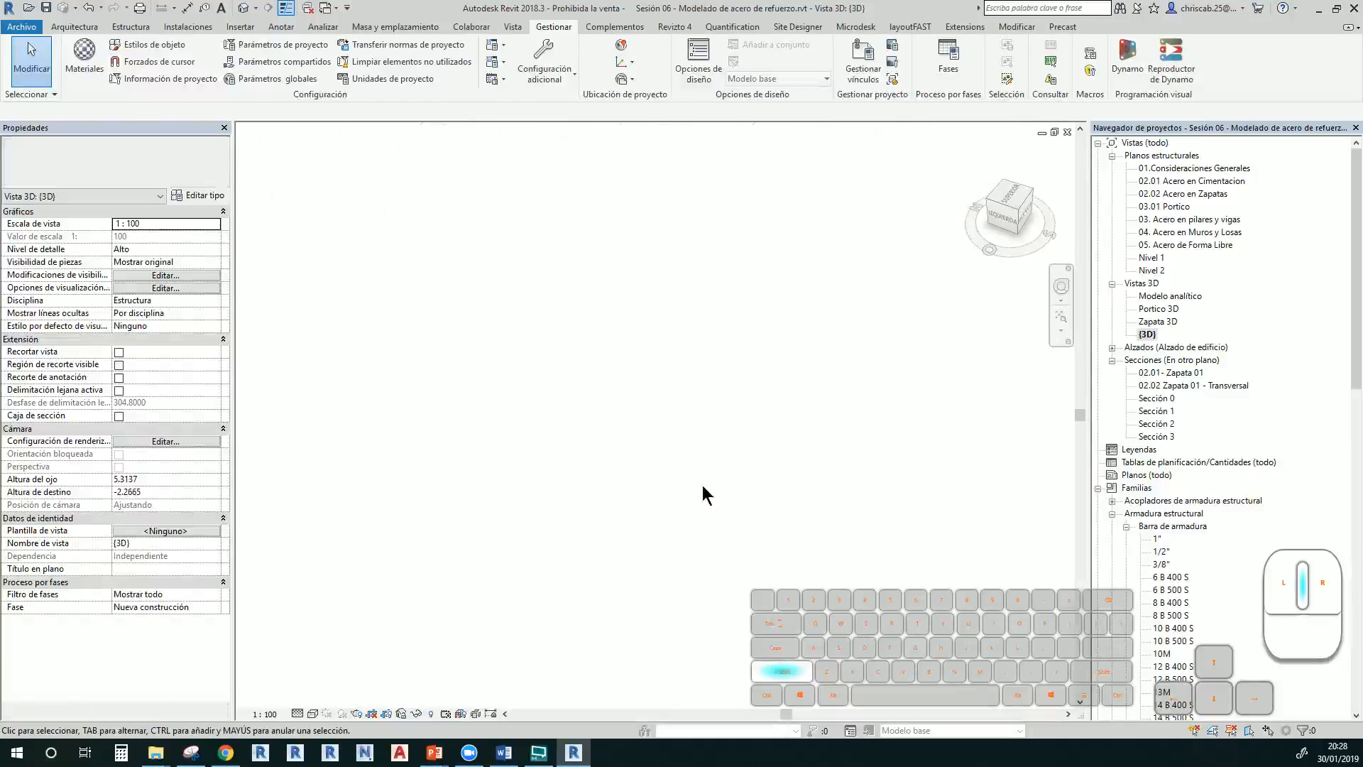
{"action": "scroll", "coordinate": [679, 503], "scroll_direction": "down", "scroll_amount": 2}
{"action": "scroll", "coordinate": [695, 575], "scroll_direction": "down", "scroll_amount": 1}
{"action": "middle_click_drag", "start_coordinate": [680, 219], "coordinate": [731, 484]}
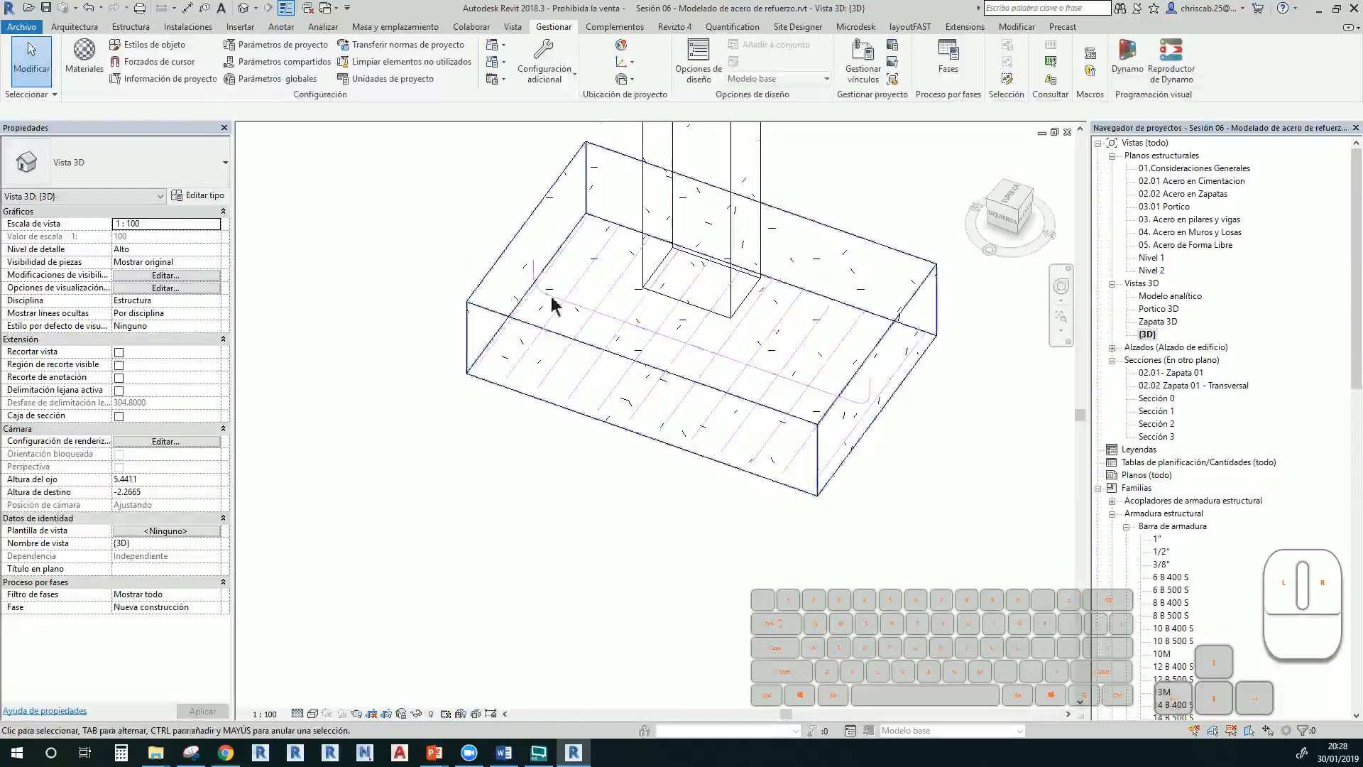
{"action": "scroll", "coordinate": [577, 302], "scroll_direction": "up", "scroll_amount": 1}
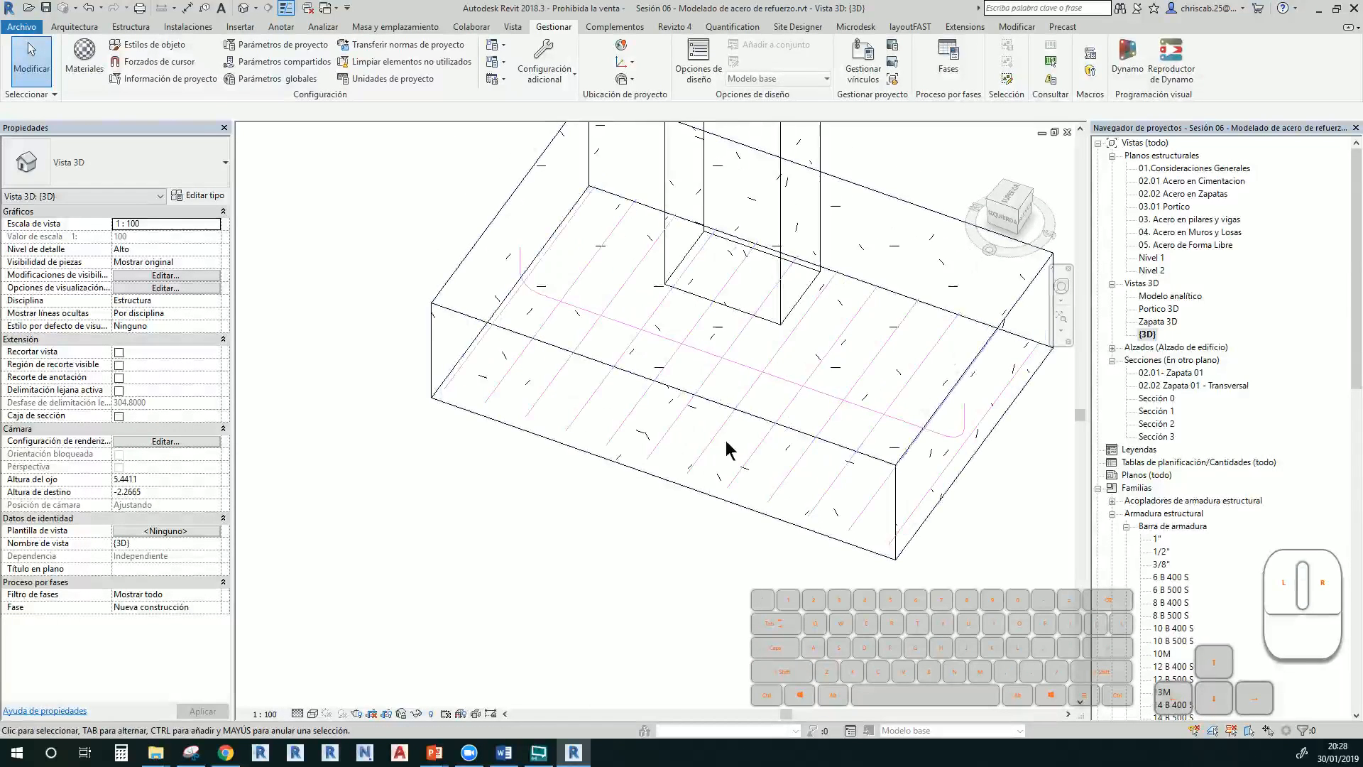
Keep {3D} at fine detail and select the 1" U-shaped bar in the footing
{"action": "left_click", "coordinate": [303, 715]}
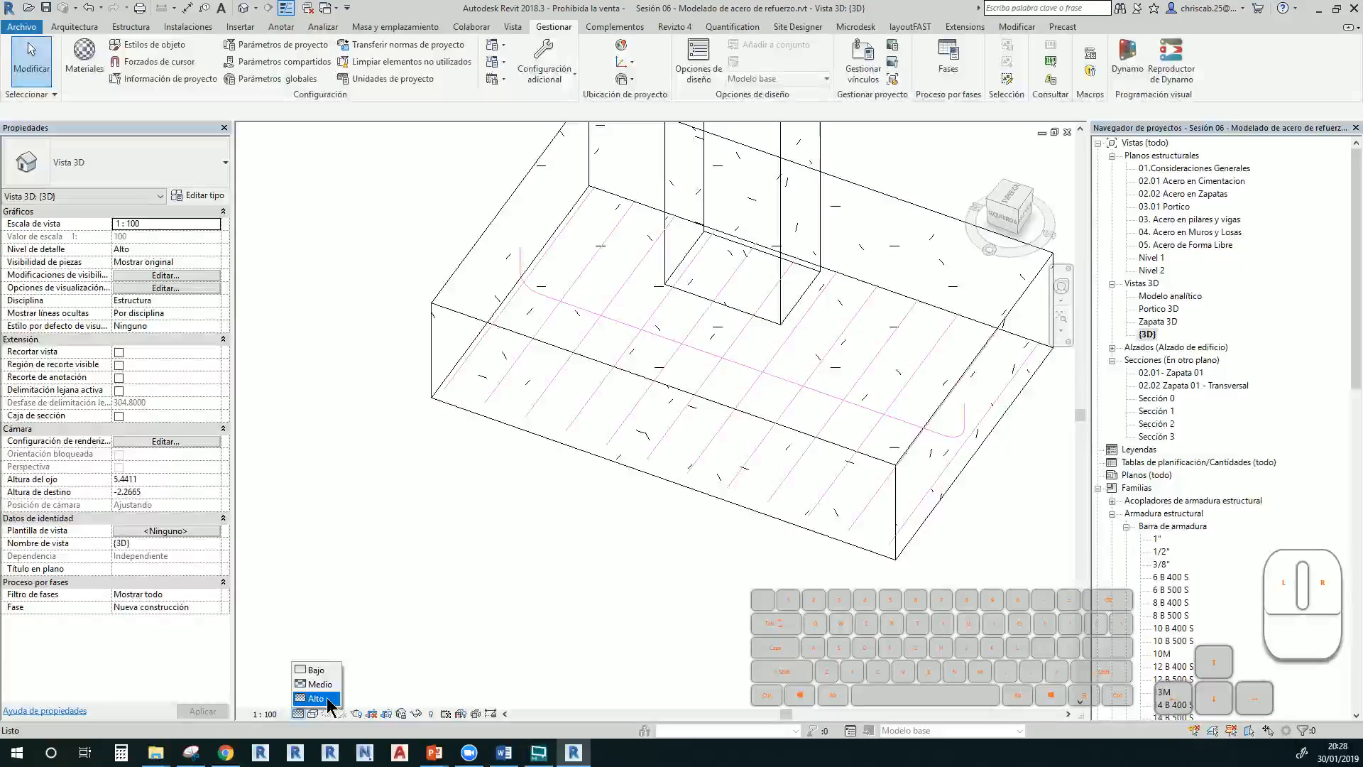
{"action": "left_click", "coordinate": [328, 700]}
{"action": "middle_click_drag", "start_coordinate": [603, 594], "coordinate": [469, 657]}
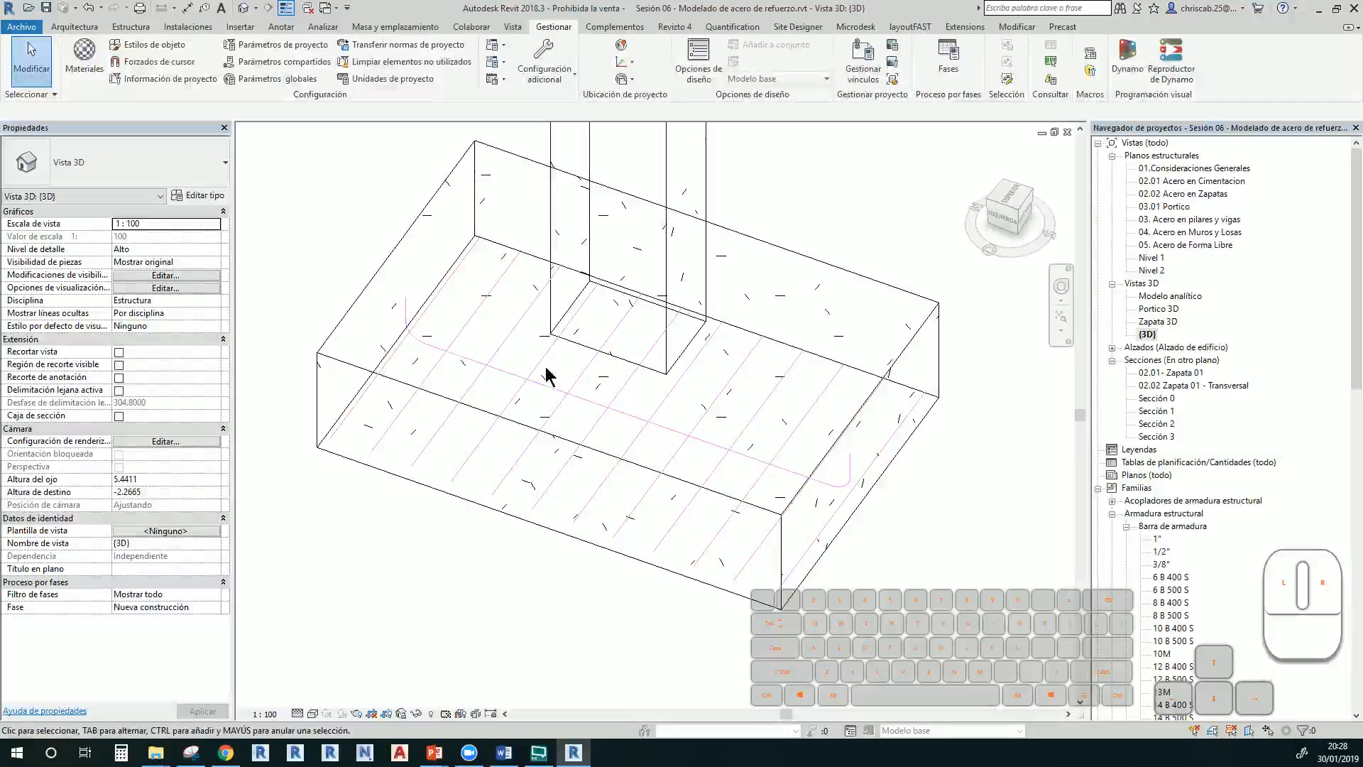
{"action": "left_click", "coordinate": [547, 393]}
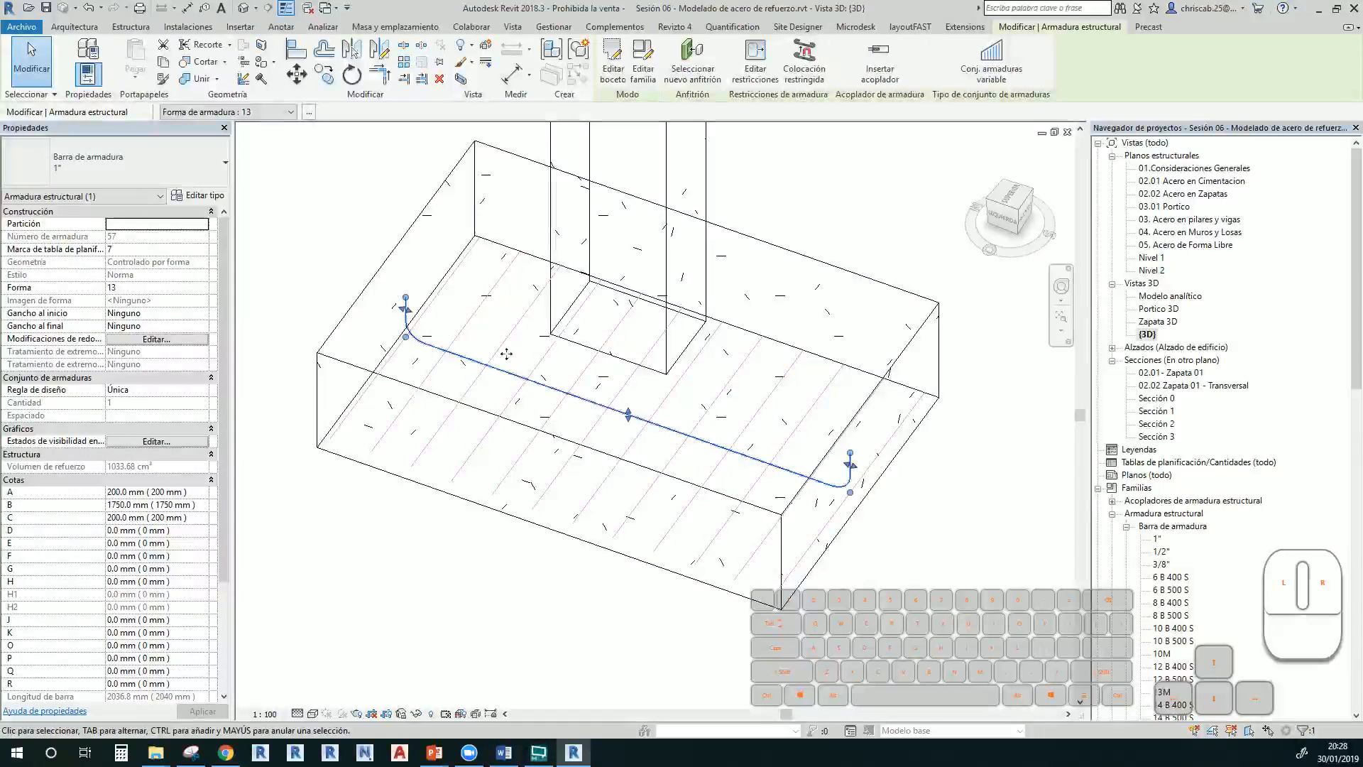
Set the U-bar's Regla de diseño to Número fijo with Cantidad 10
{"action": "left_click", "coordinate": [203, 390]}
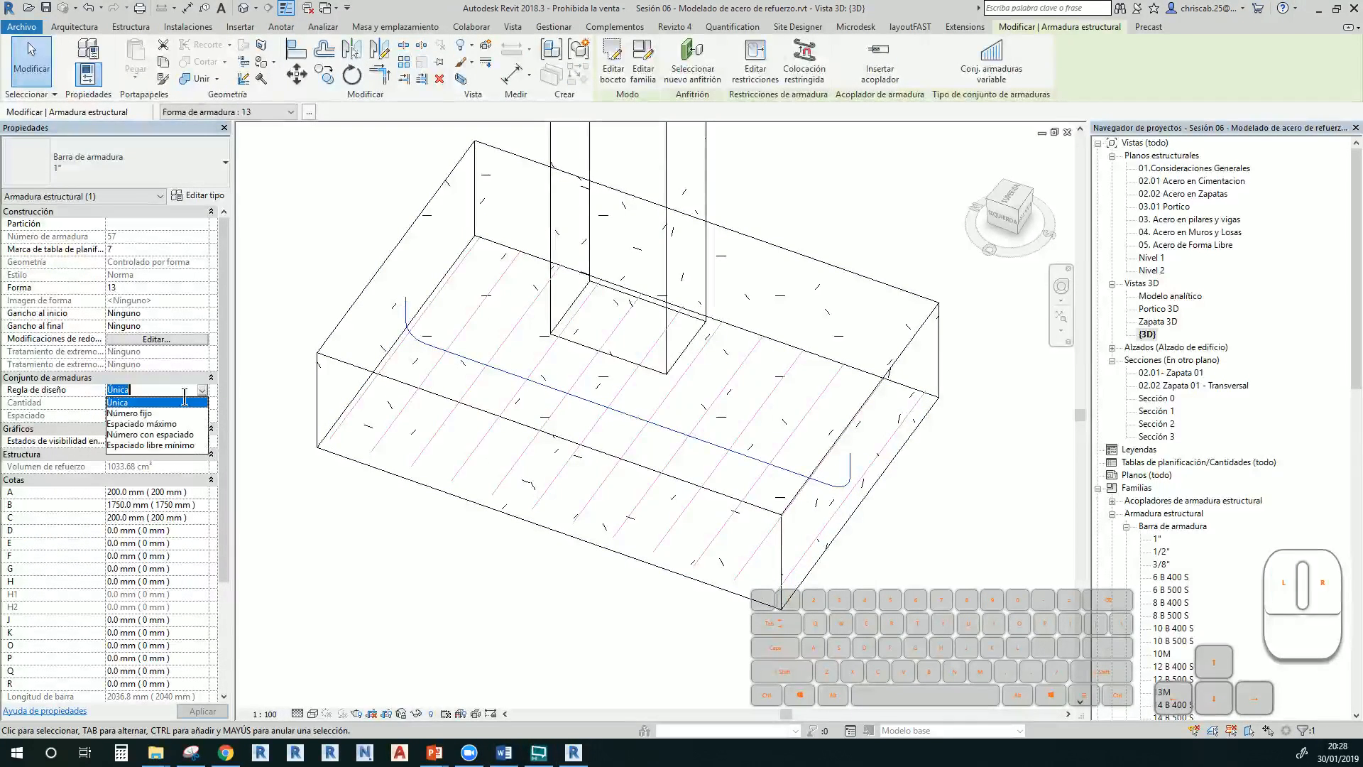
{"action": "left_click", "coordinate": [132, 414]}
{"action": "left_click", "coordinate": [135, 402]}
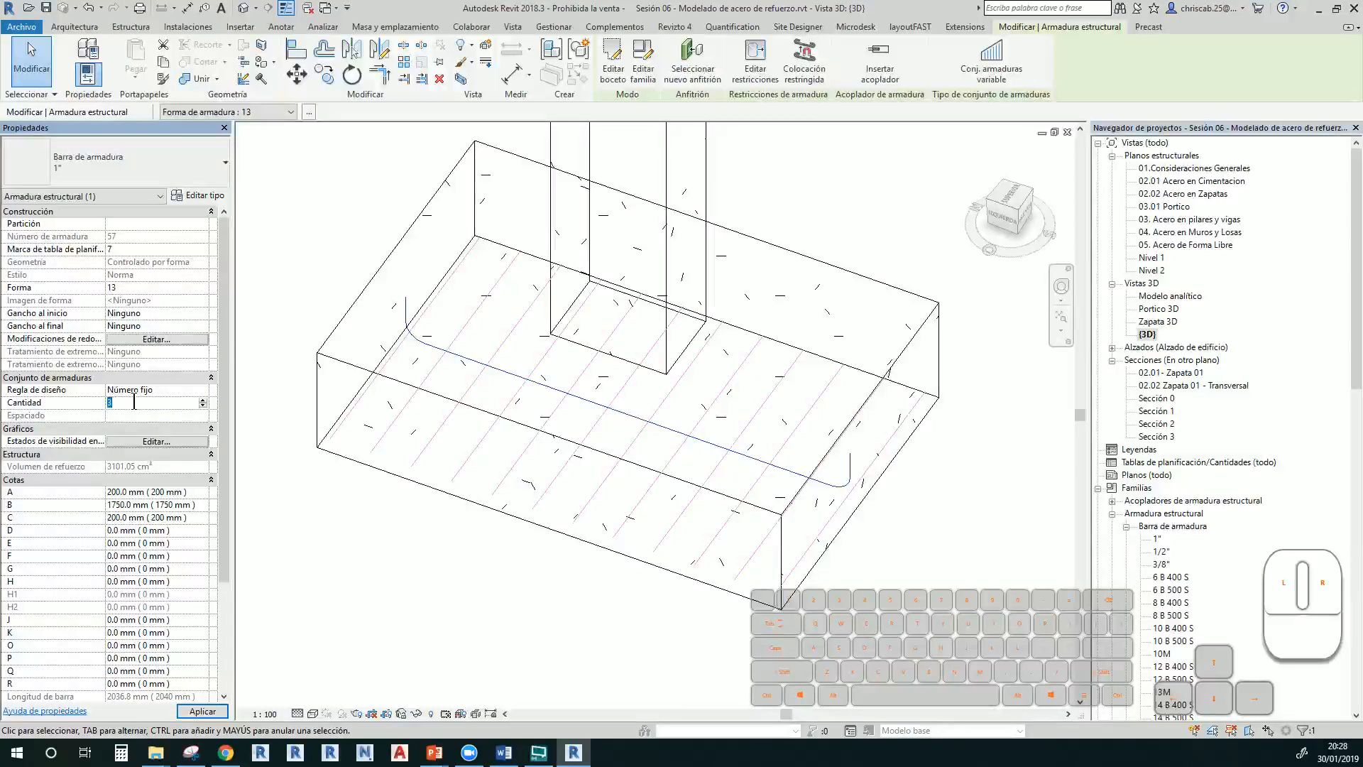
{"action": "type", "text": "10"}
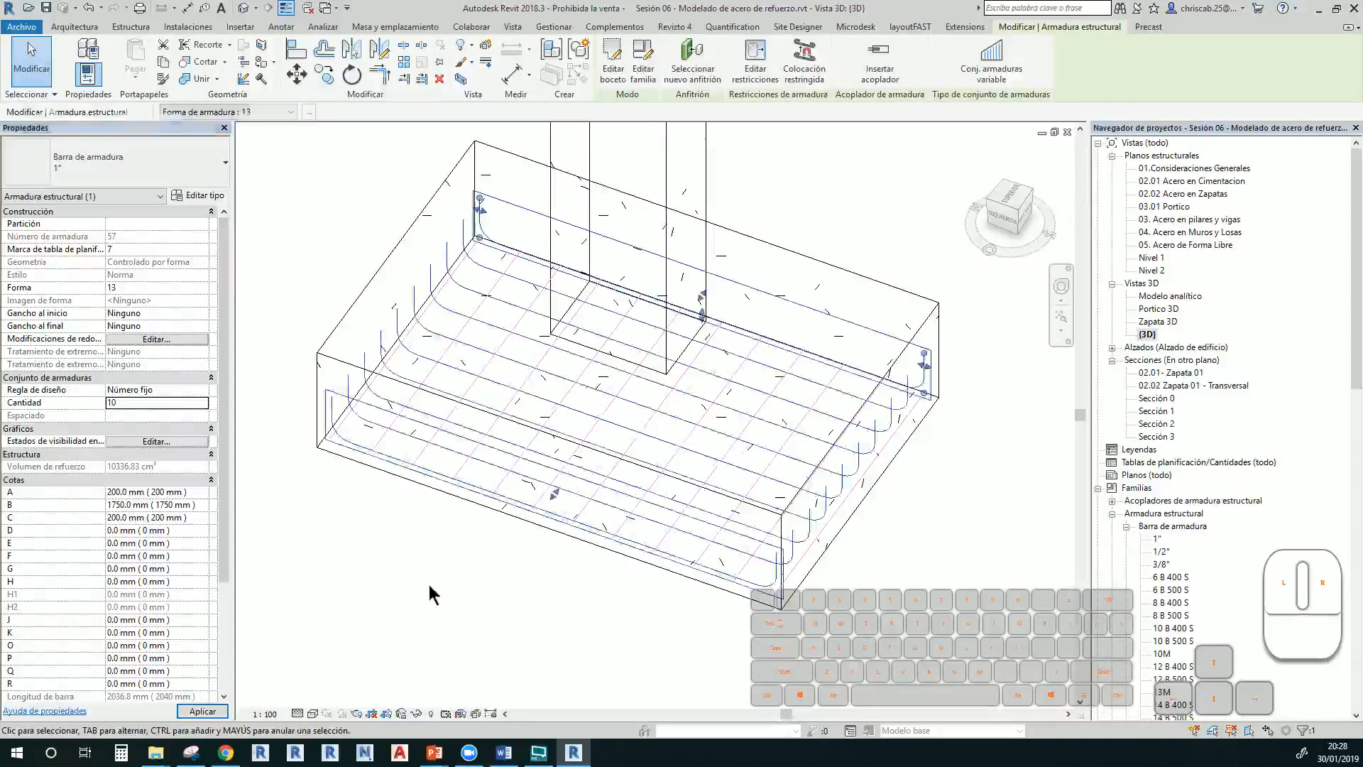
{"action": "left_click", "coordinate": [428, 581]}
{"action": "scroll", "coordinate": [452, 593], "scroll_direction": "down", "scroll_amount": 2}
{"action": "middle_click_drag", "start_coordinate": [455, 594], "coordinate": [476, 560], "text": "shift"}
{"action": "scroll", "coordinate": [410, 495], "scroll_direction": "down", "scroll_amount": 4}
{"action": "middle_click_drag", "start_coordinate": [437, 630], "coordinate": [532, 398]}
{"action": "scroll", "coordinate": [572, 590], "scroll_direction": "up", "scroll_amount": 3}
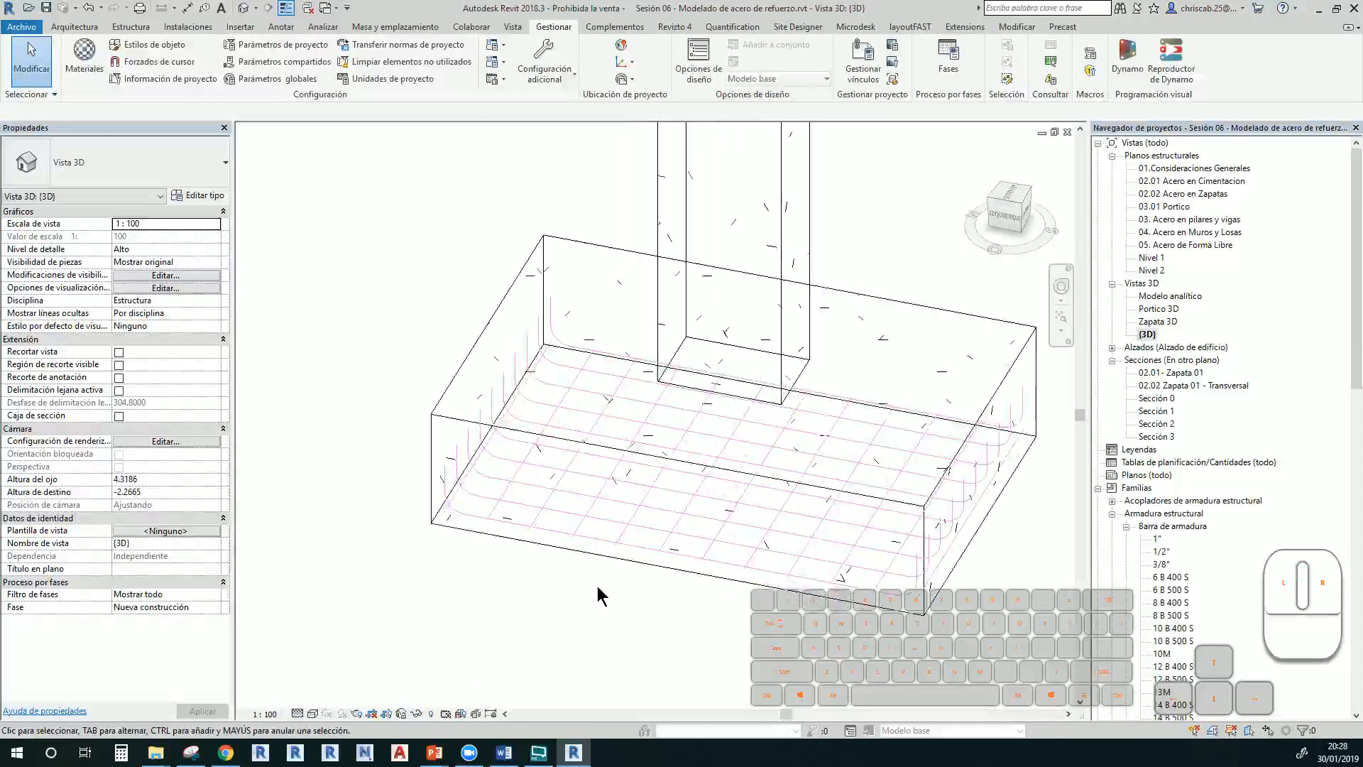
{"action": "scroll", "coordinate": [611, 596], "scroll_direction": "down", "scroll_amount": 1}
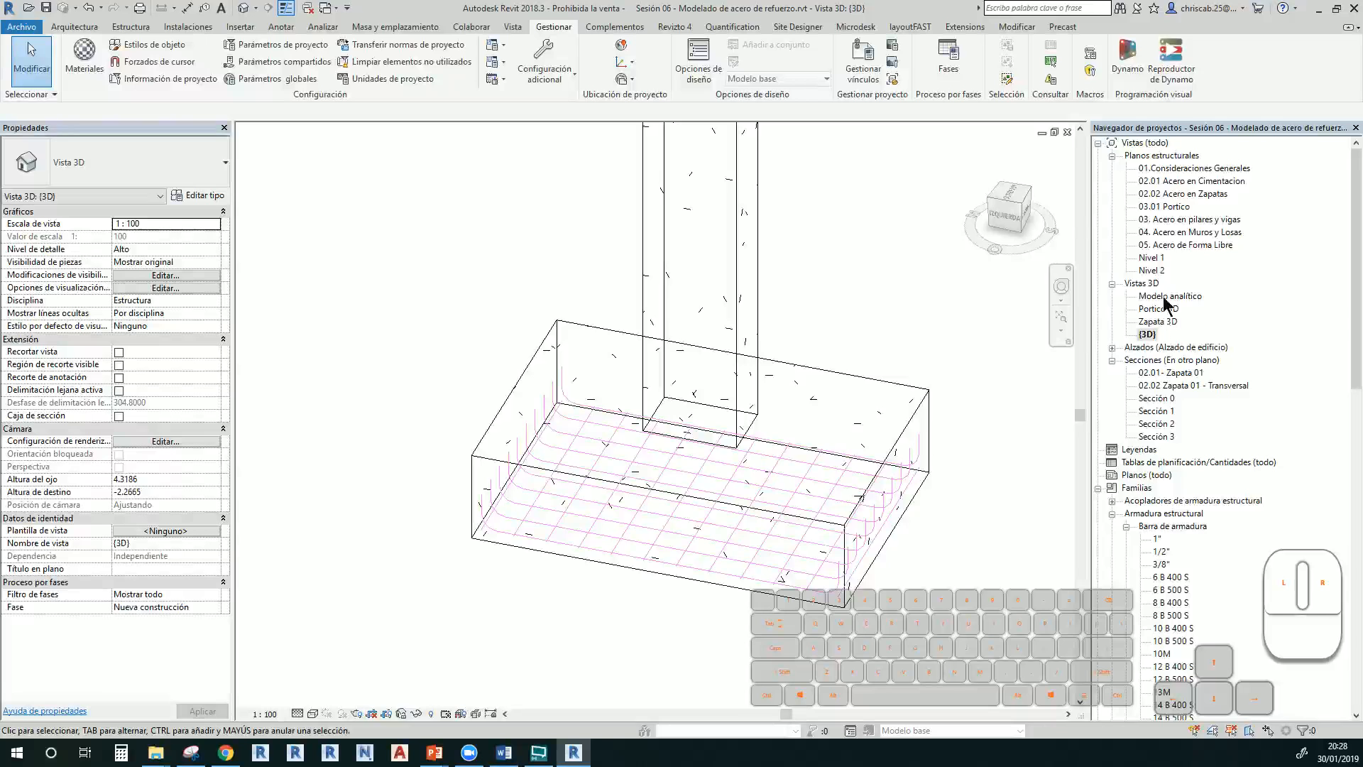
Open the 02.02 Acero en Zapatas plan at fine detail
{"action": "double_click", "coordinate": [1176, 195]}
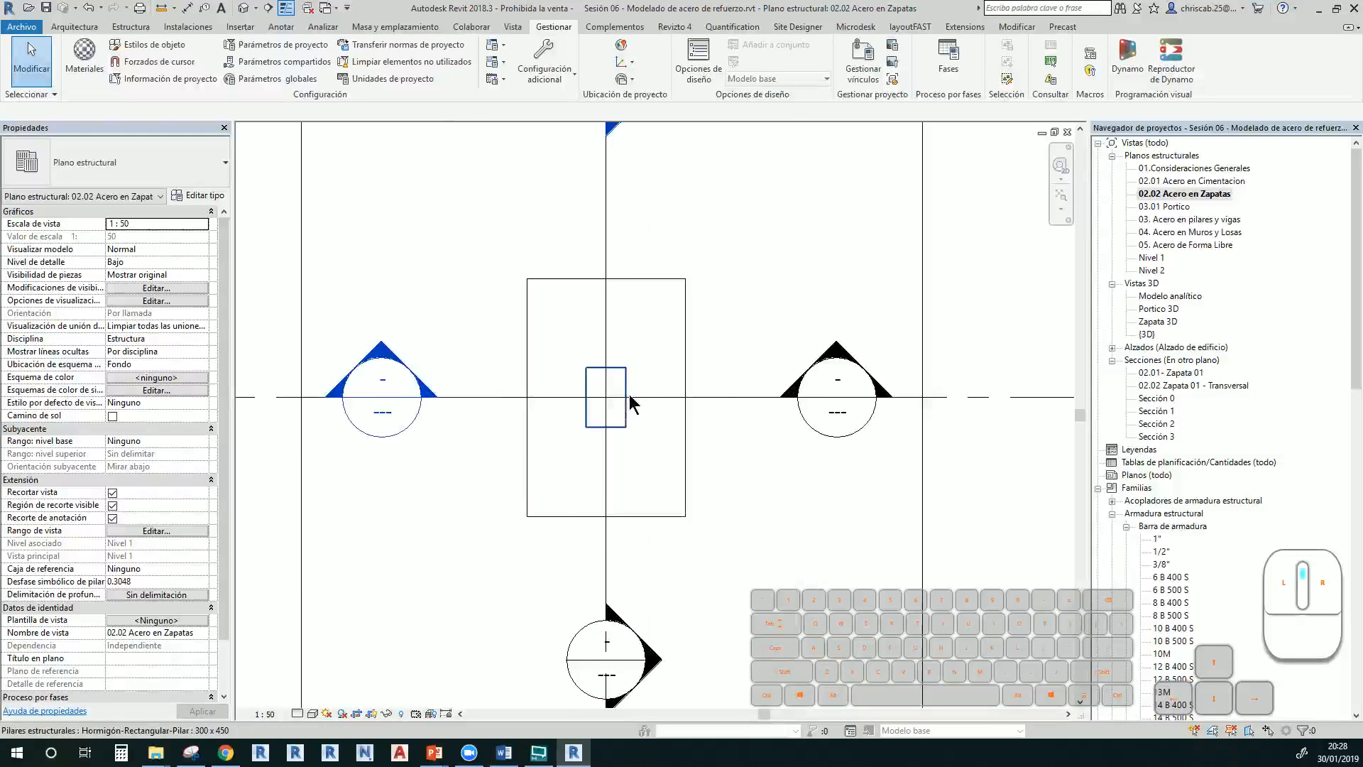
{"action": "scroll", "coordinate": [636, 373], "scroll_direction": "up", "scroll_amount": 2}
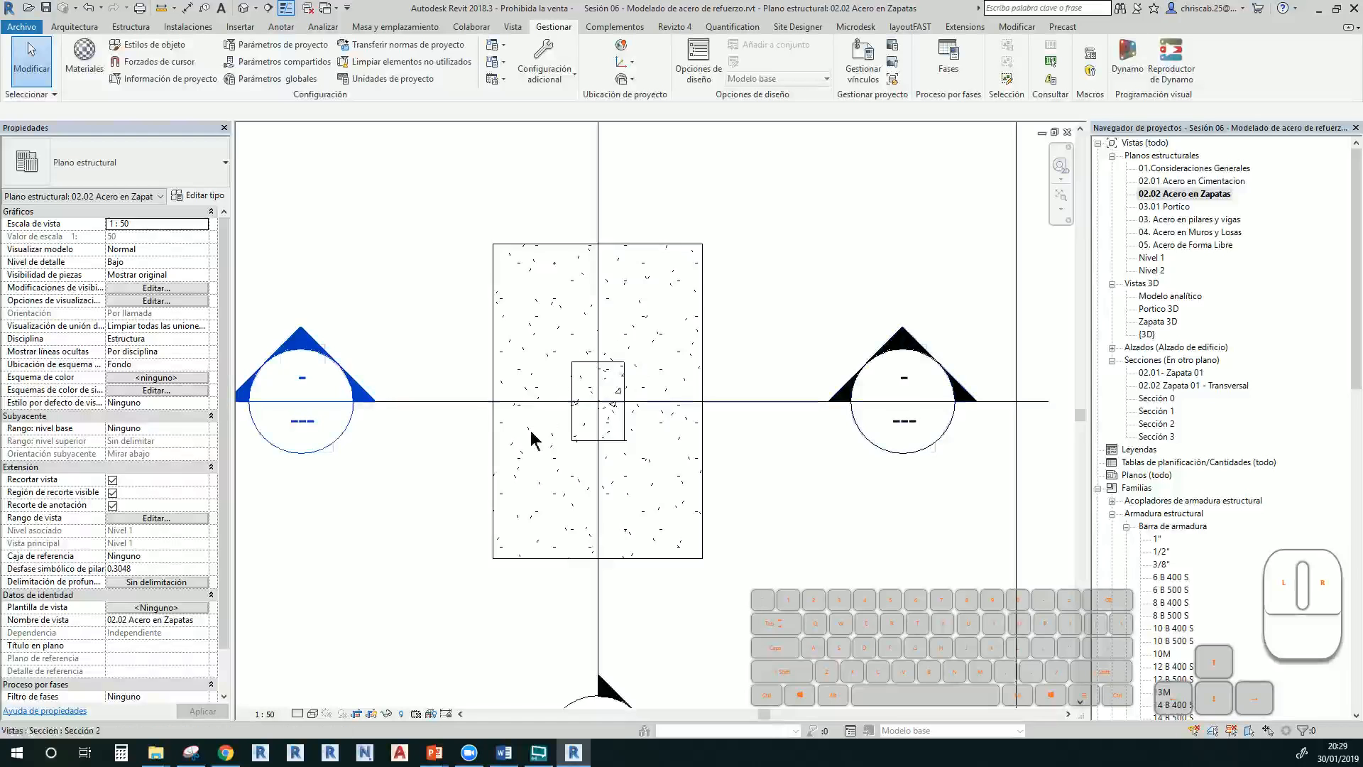
{"action": "left_click", "coordinate": [313, 714]}
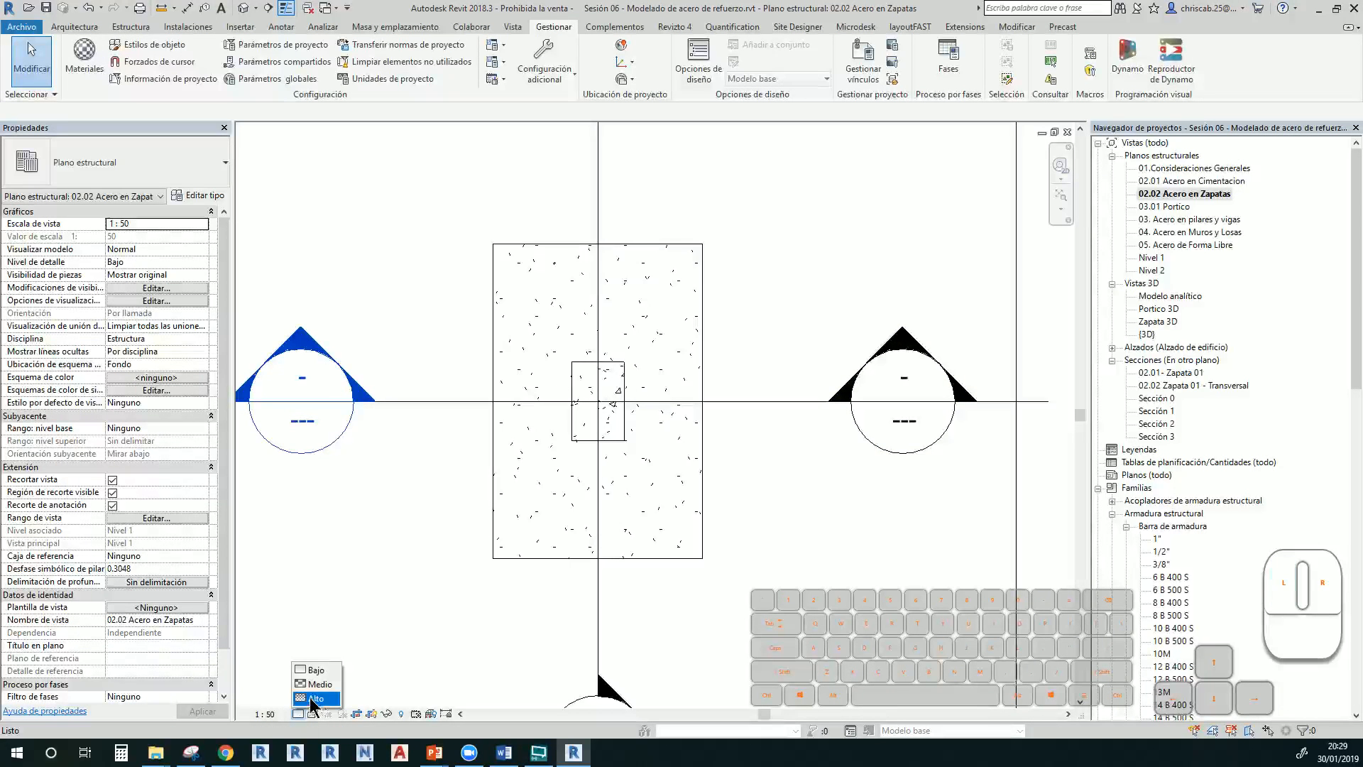
{"action": "left_click", "coordinate": [316, 702]}
{"action": "scroll", "coordinate": [480, 546], "scroll_direction": "down", "scroll_amount": 1}
{"action": "scroll", "coordinate": [480, 543], "scroll_direction": "down", "scroll_amount": 1}
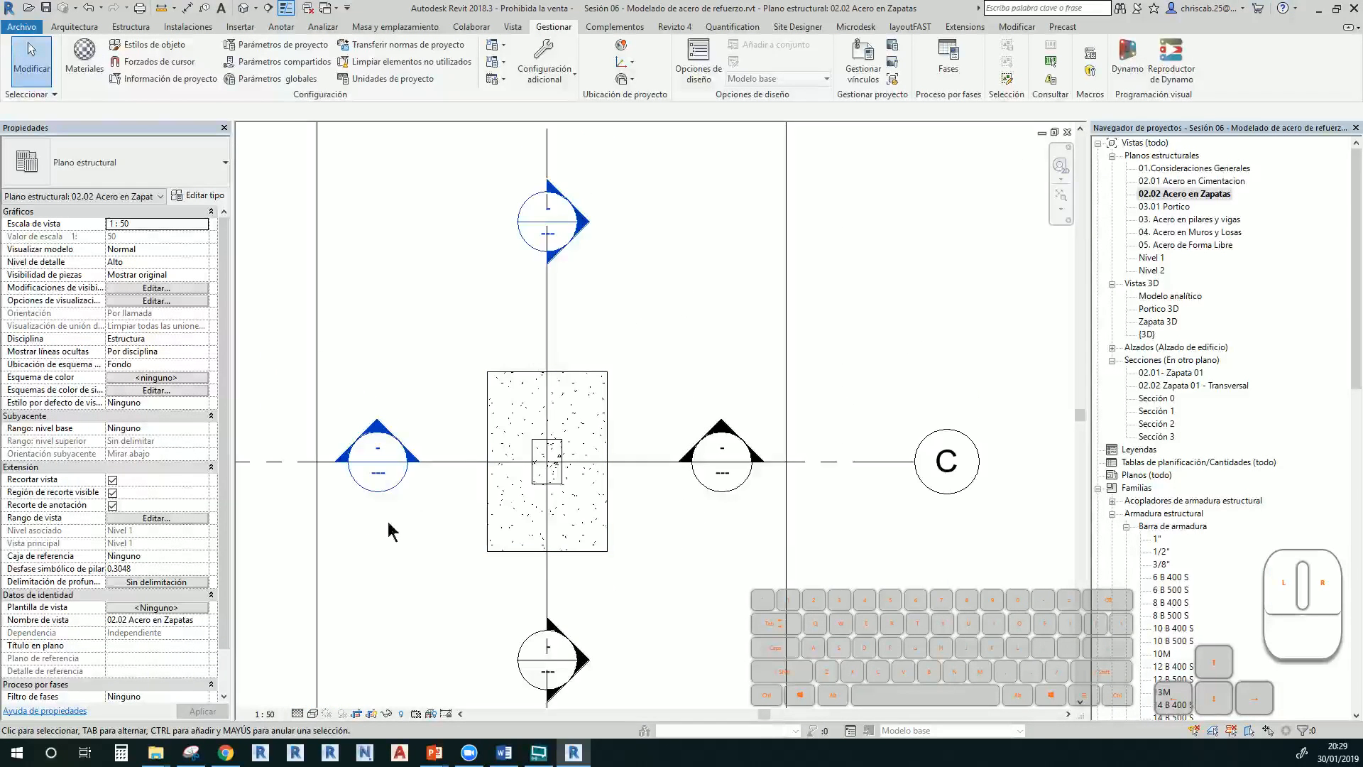
Check the plan's Rango de vista settings and the footing selection, making no changes
{"action": "left_click", "coordinate": [172, 517]}
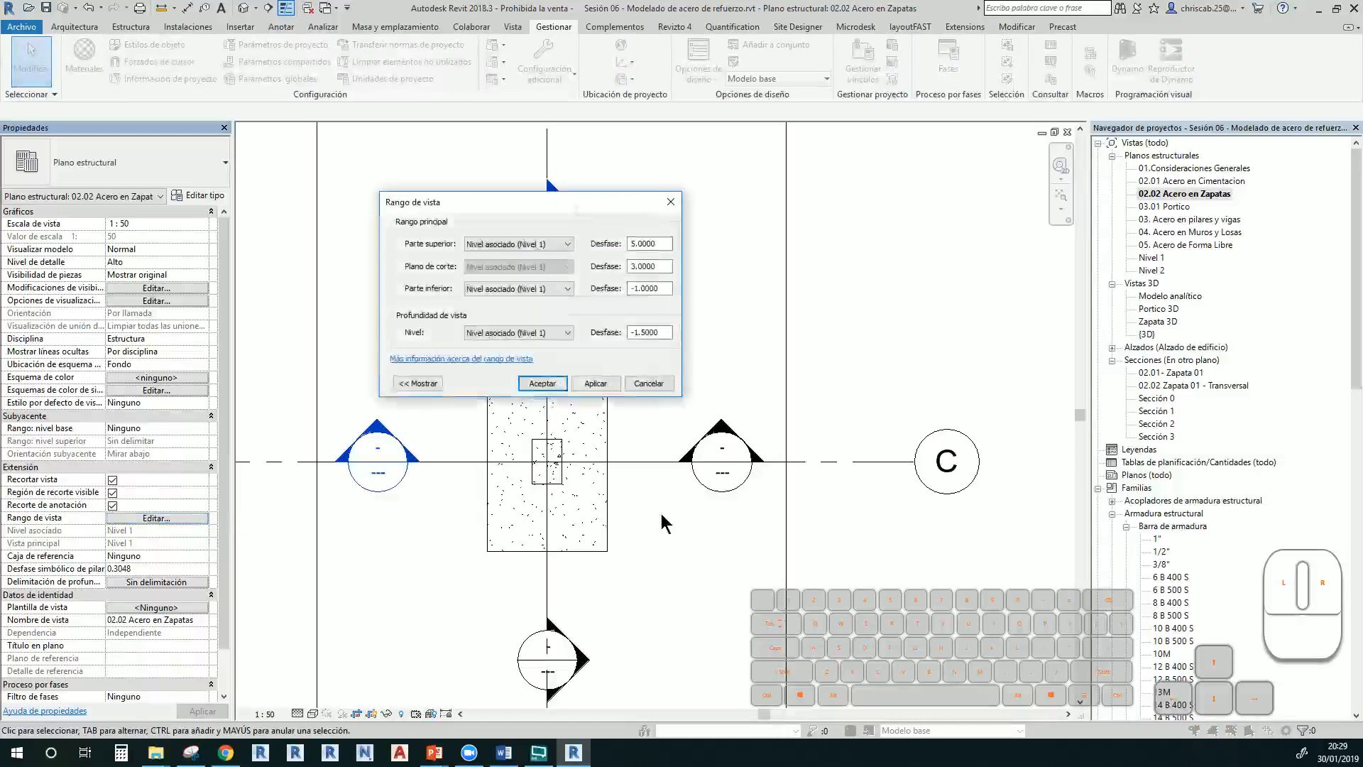
{"action": "double_click", "coordinate": [669, 334]}
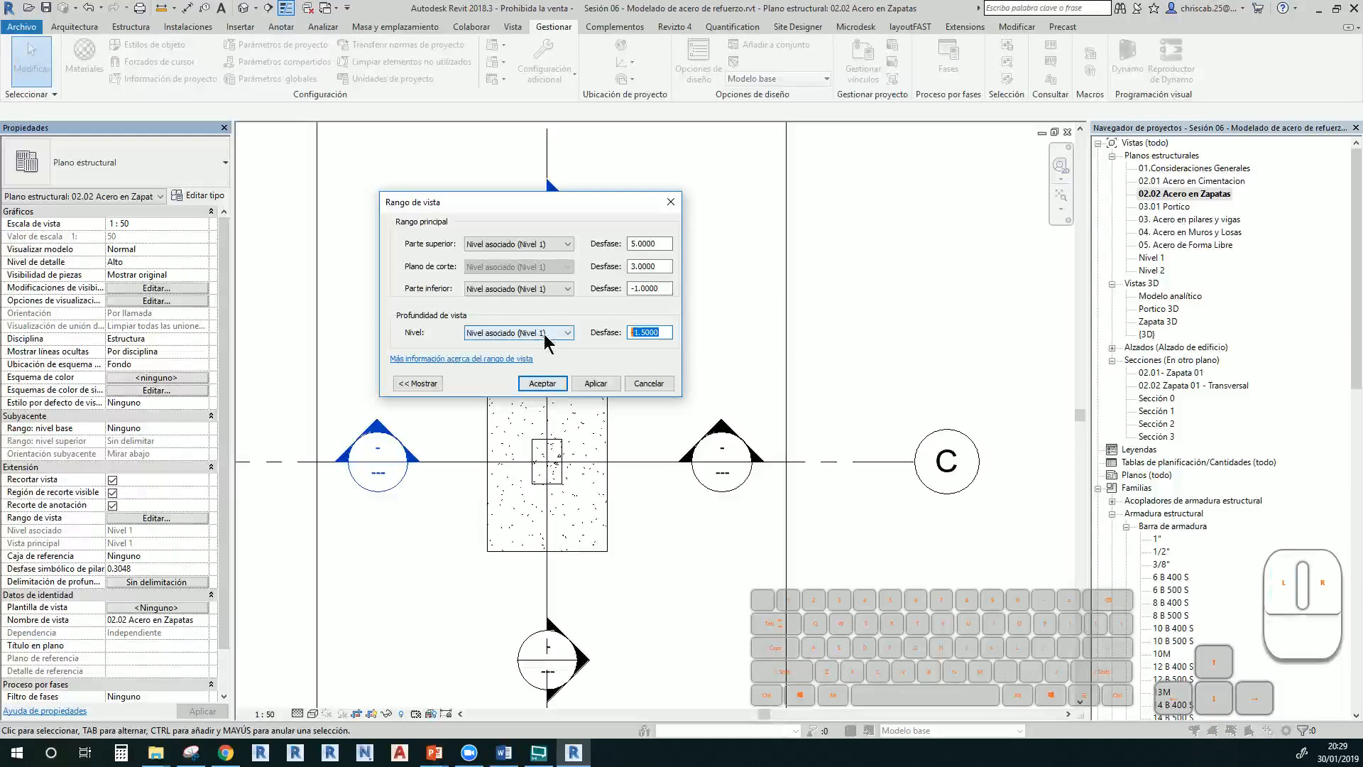
{"action": "left_click", "coordinate": [639, 386]}
{"action": "key", "text": "v"}
{"action": "key", "text": "v"}
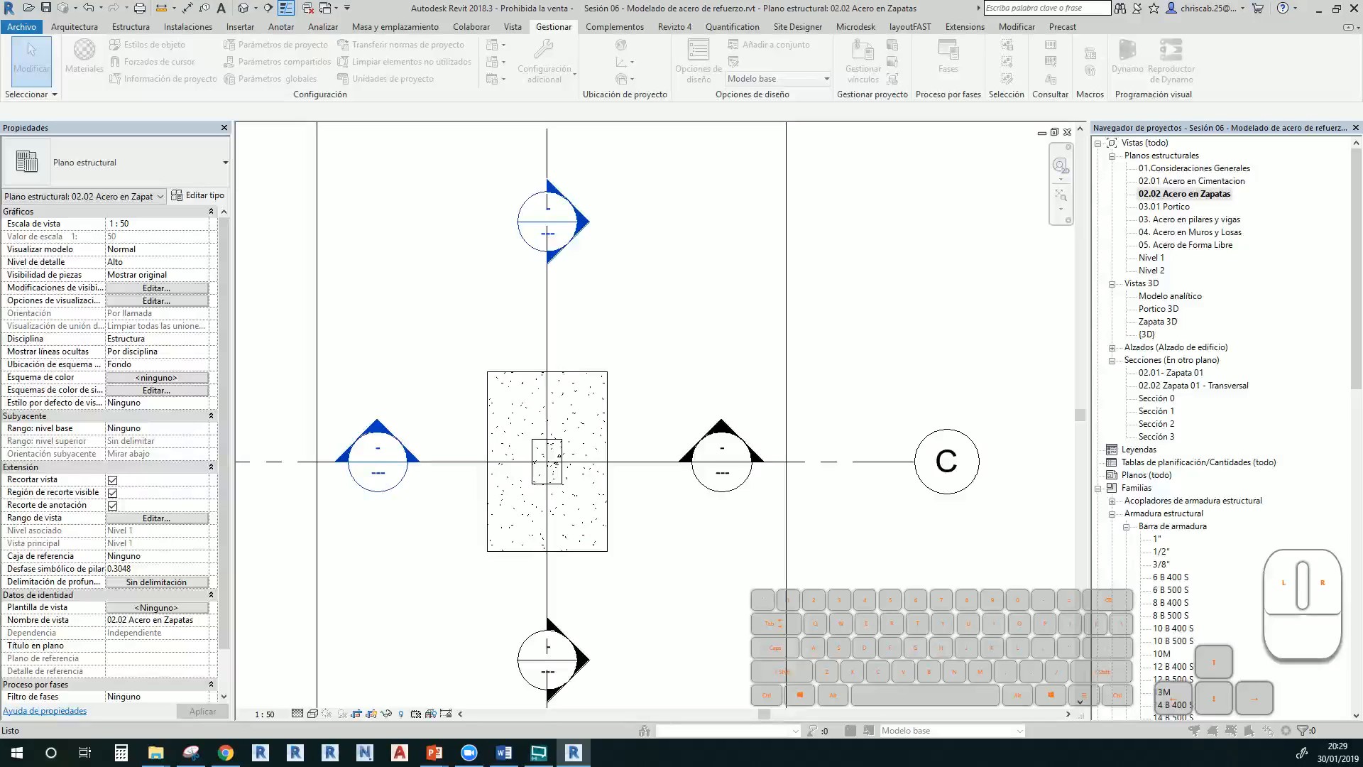
{"action": "left_click", "coordinate": [496, 383]}
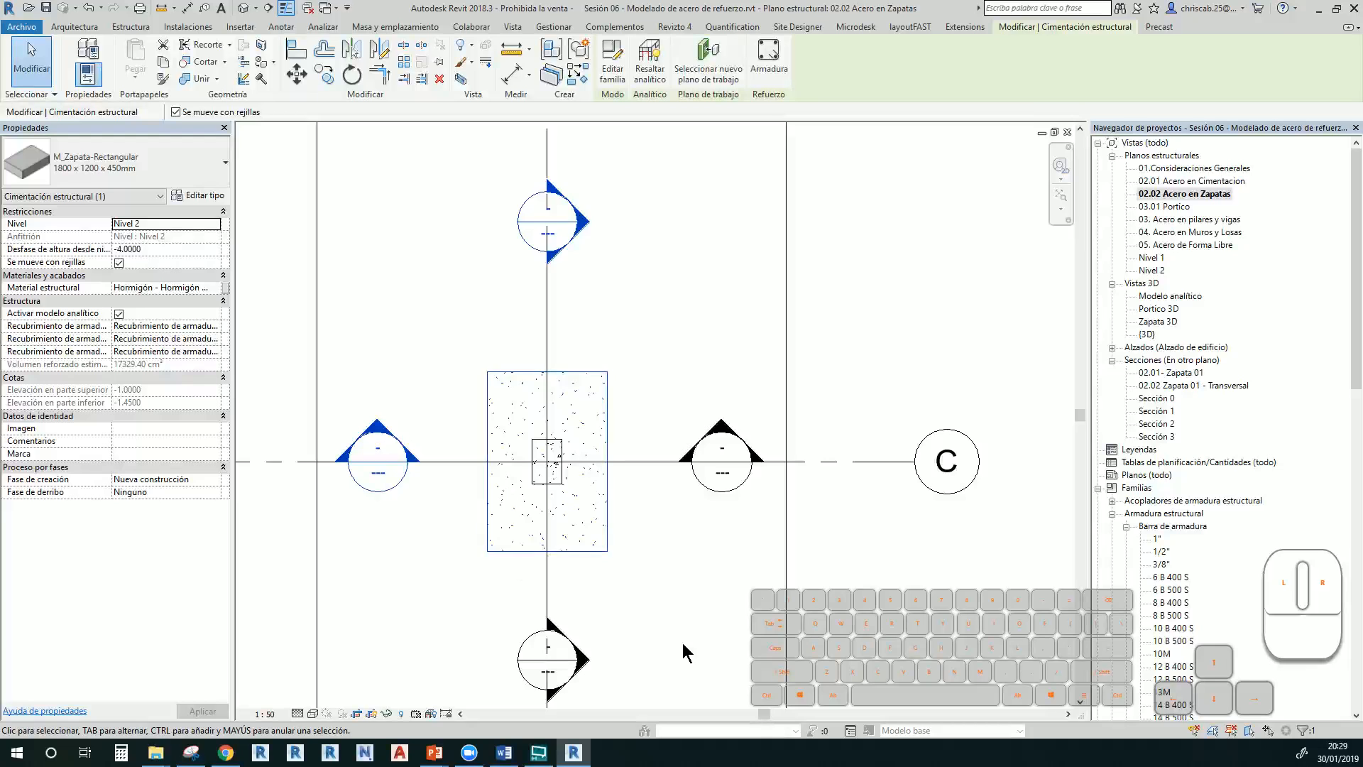
{"action": "scroll", "coordinate": [683, 652], "scroll_direction": "down", "scroll_amount": 4}
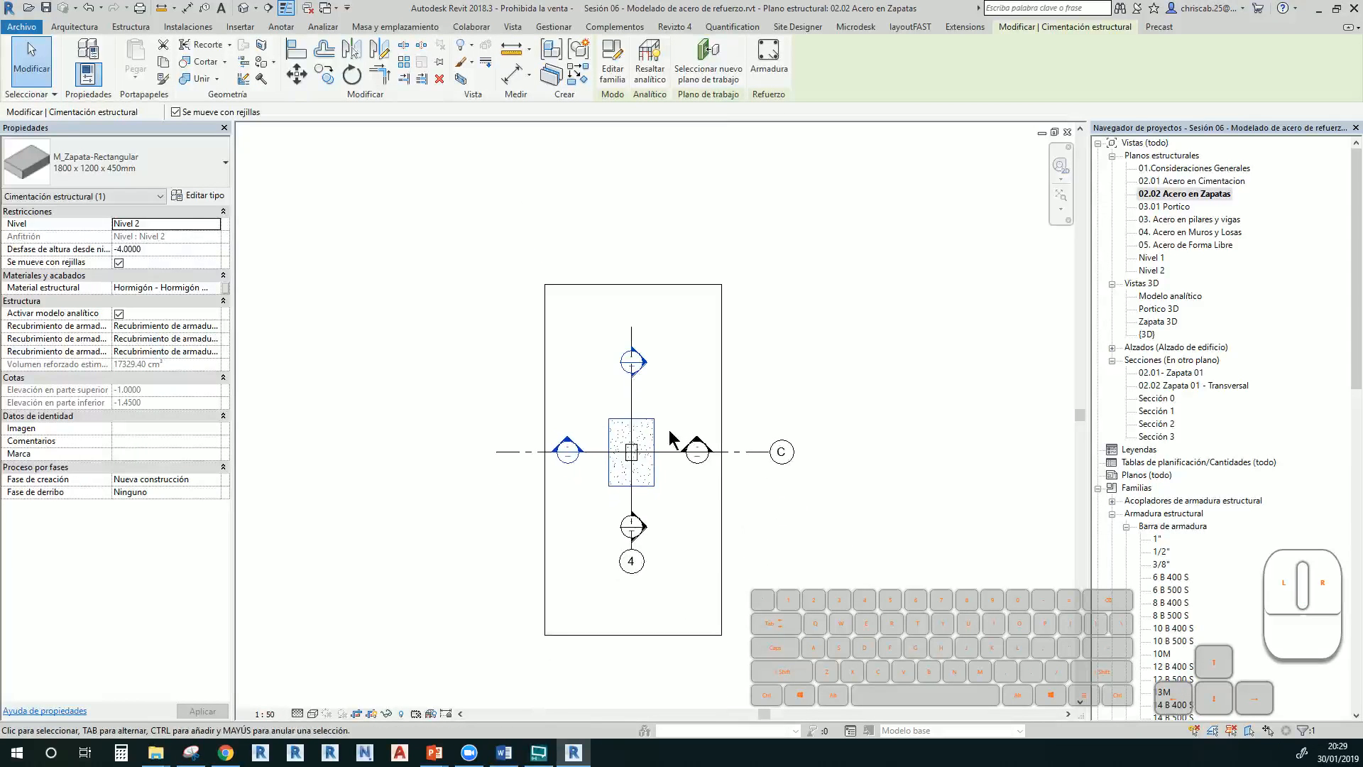
{"action": "key", "text": "v"}
{"action": "key", "text": "r"}
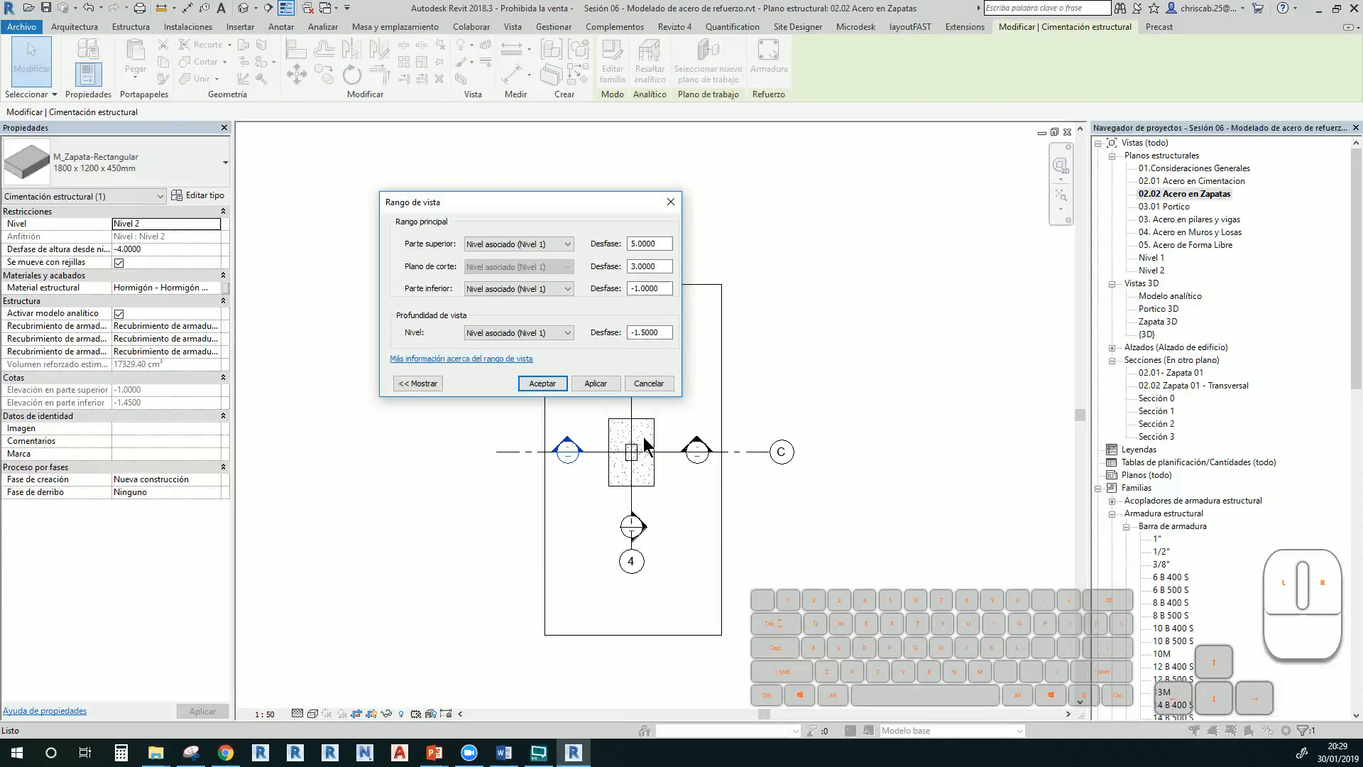
{"action": "key", "text": "Escape"}
{"action": "key", "text": "Escape"}
{"action": "left_click", "coordinate": [649, 423]}
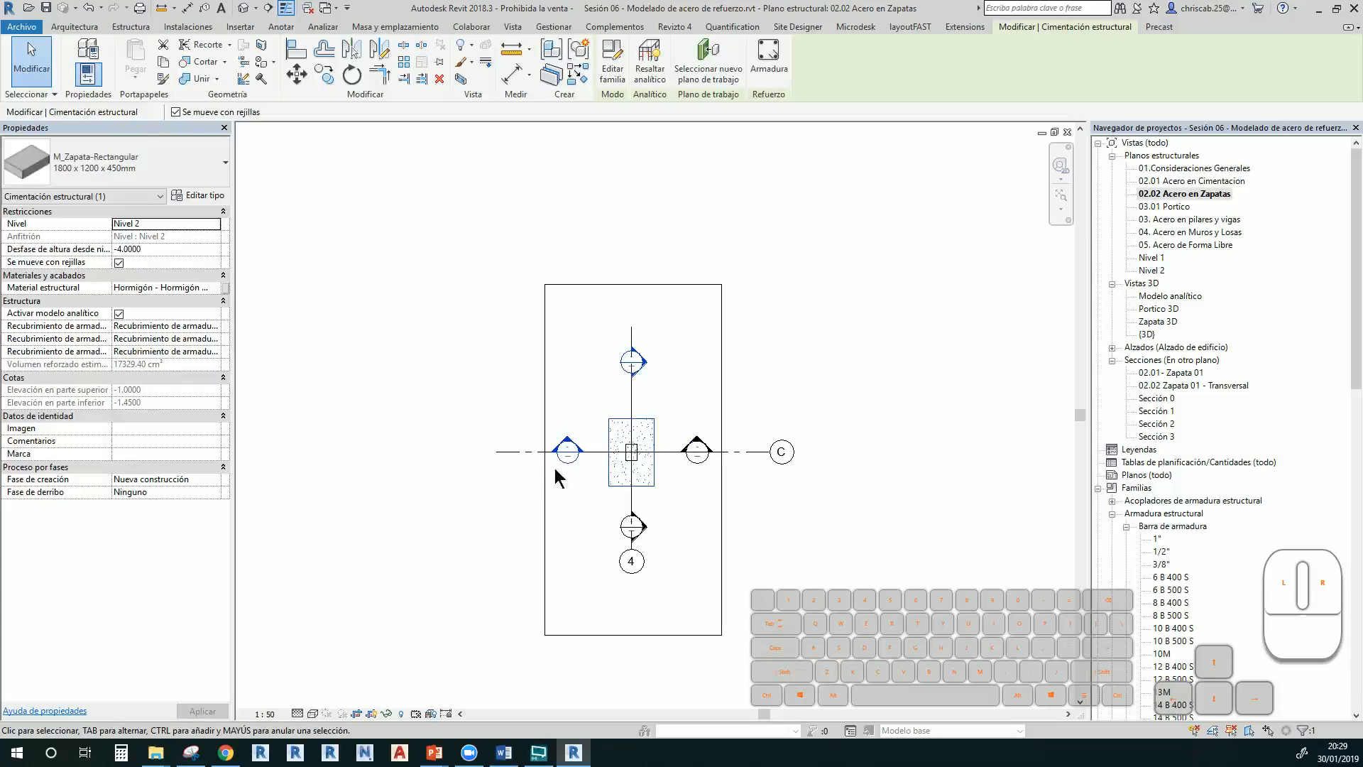
{"action": "left_click", "coordinate": [666, 403]}
Set the view range's Profundidad de vista and Parte inferior to Ilimitado
{"action": "key", "text": "v"}
{"action": "key", "text": "r"}
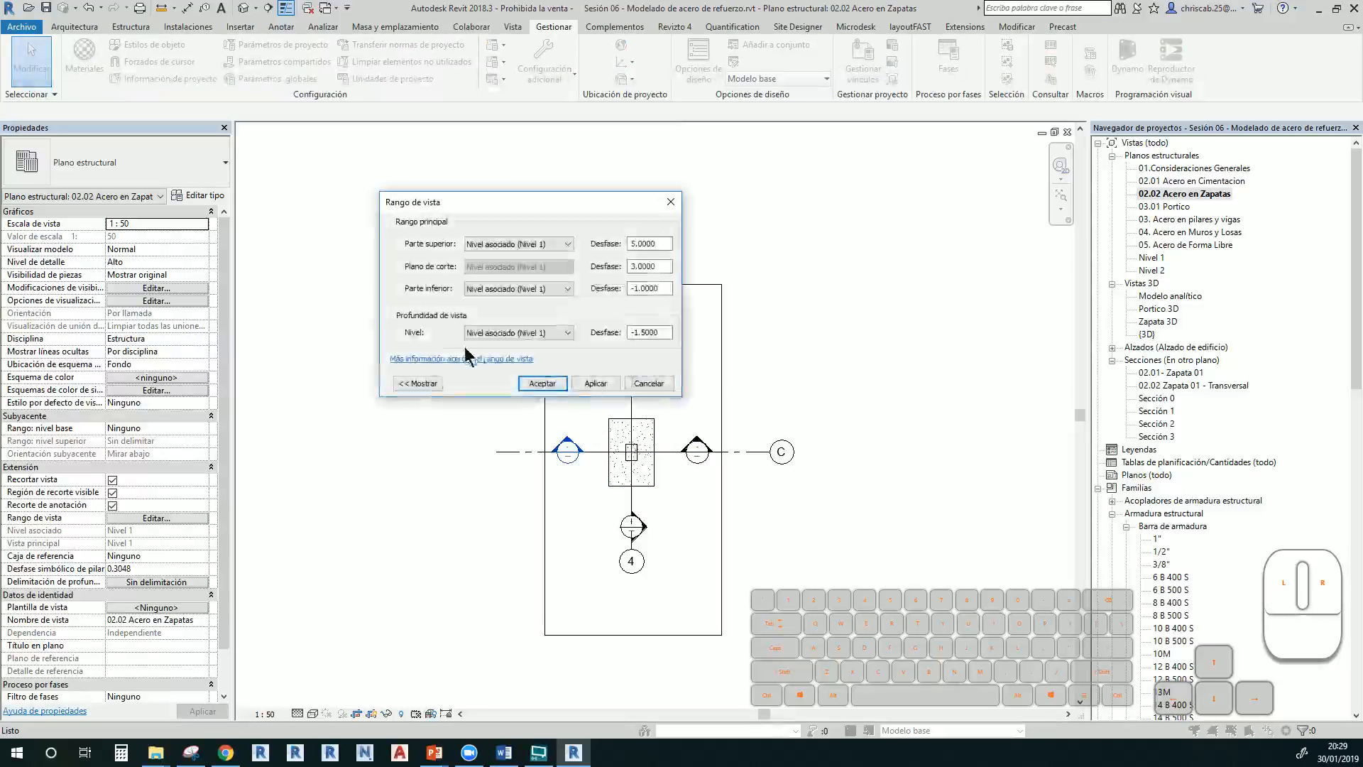
{"action": "left_click", "coordinate": [561, 333]}
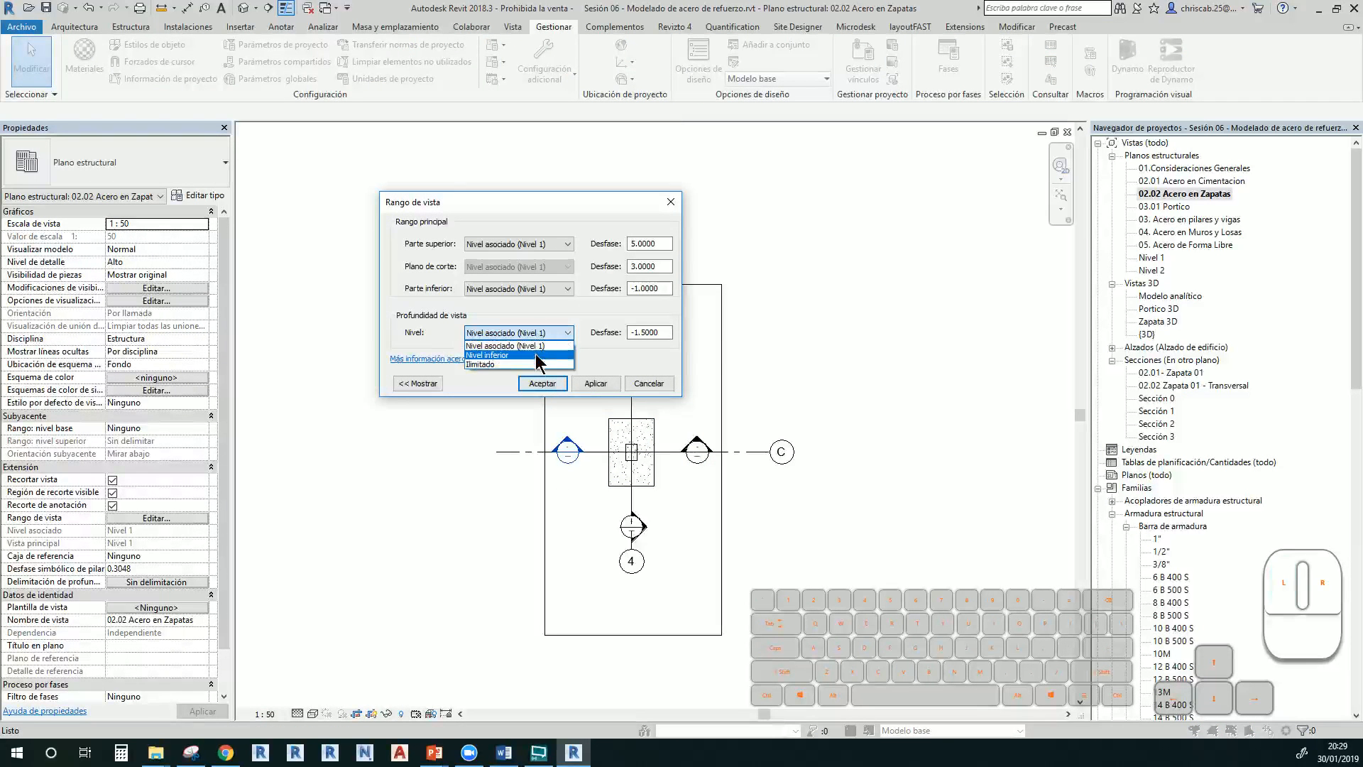
{"action": "left_click", "coordinate": [538, 366]}
{"action": "left_click", "coordinate": [527, 289]}
{"action": "left_click", "coordinate": [526, 332]}
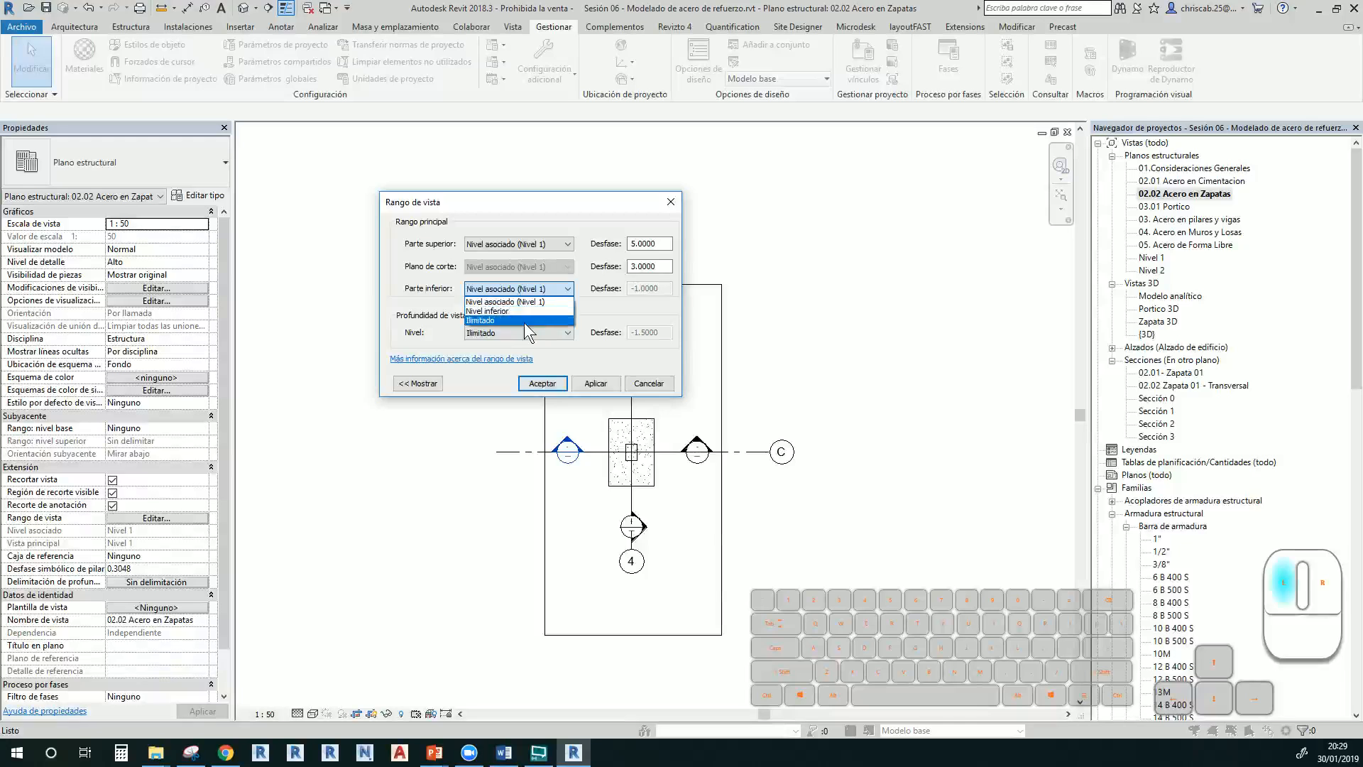
{"action": "left_click", "coordinate": [542, 384]}
{"action": "scroll", "coordinate": [674, 490], "scroll_direction": "up", "scroll_amount": 6}
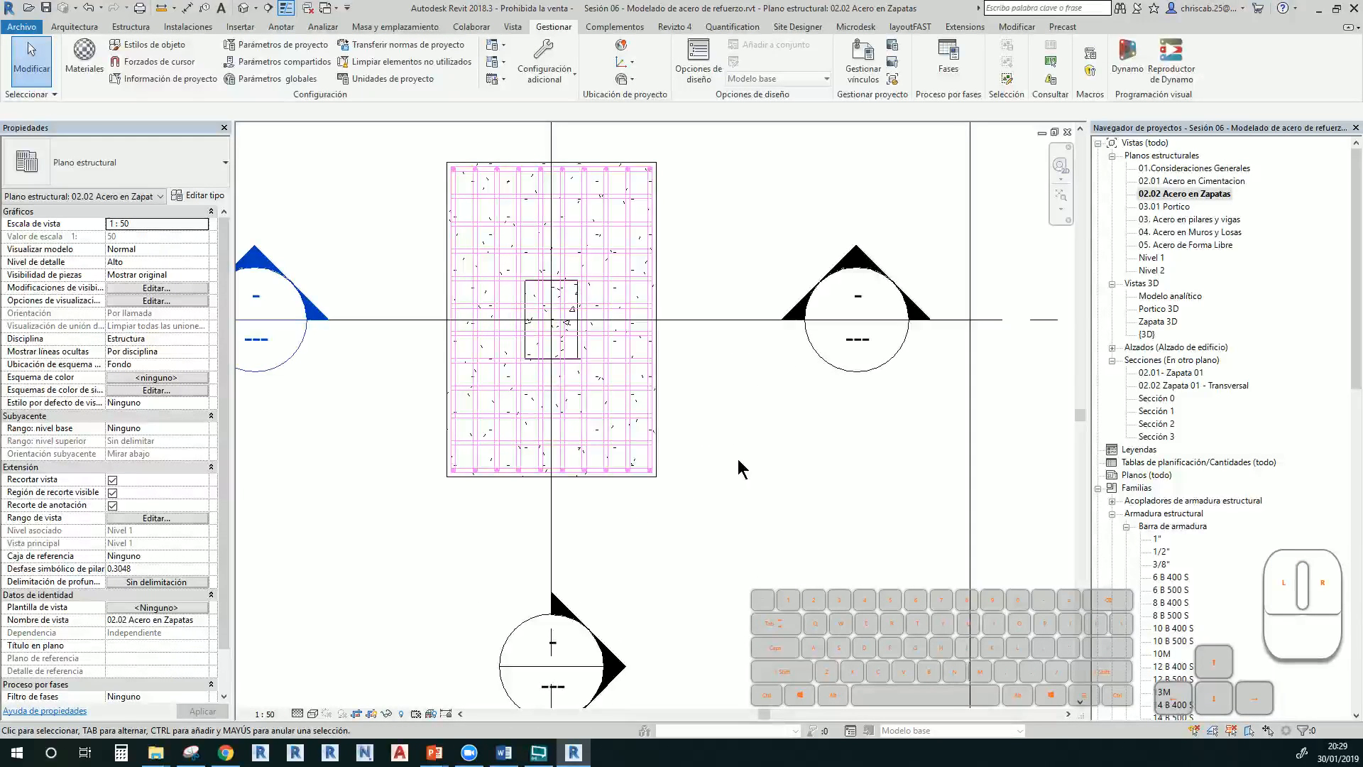
Try shaded display with SD, then return the plan to wireframe with WF
{"action": "middle_click_drag", "start_coordinate": [749, 484], "coordinate": [751, 530]}
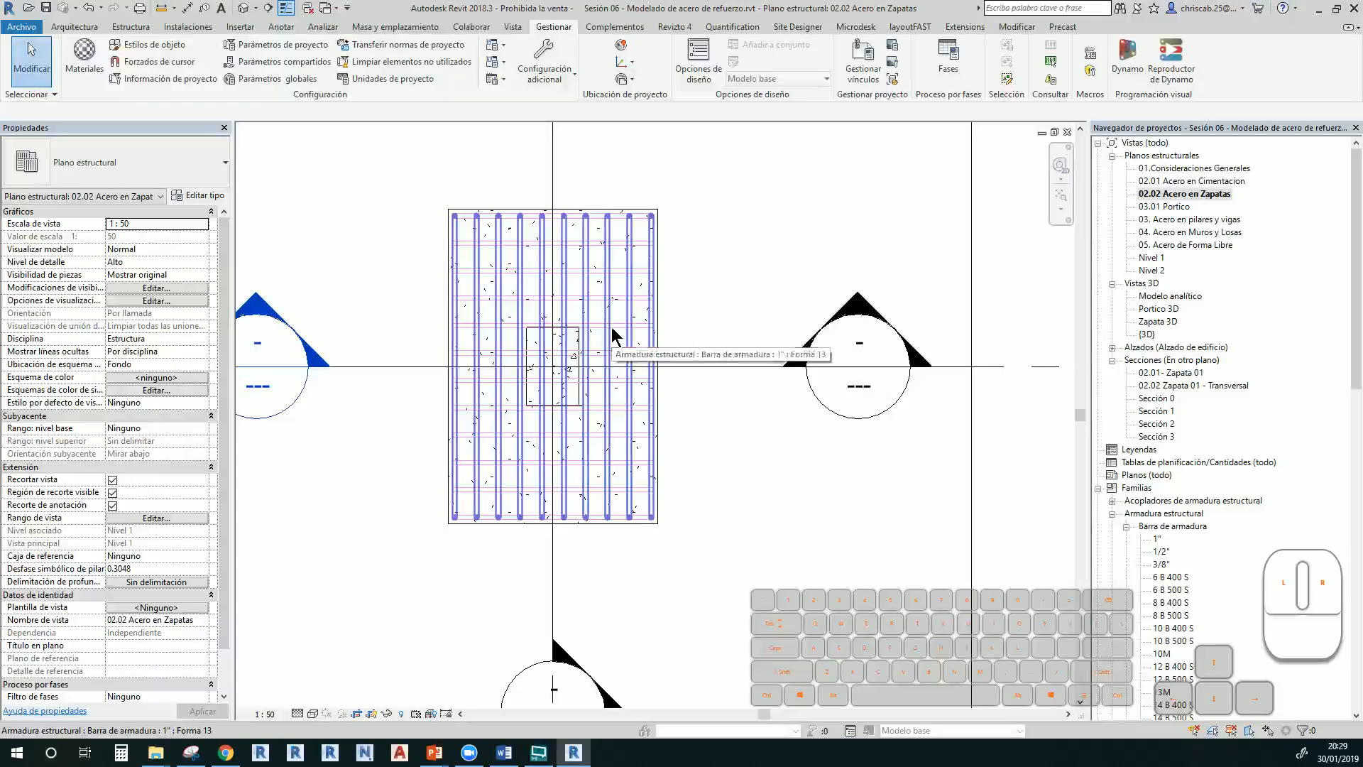
{"action": "key", "text": "s"}
{"action": "key", "text": "d"}
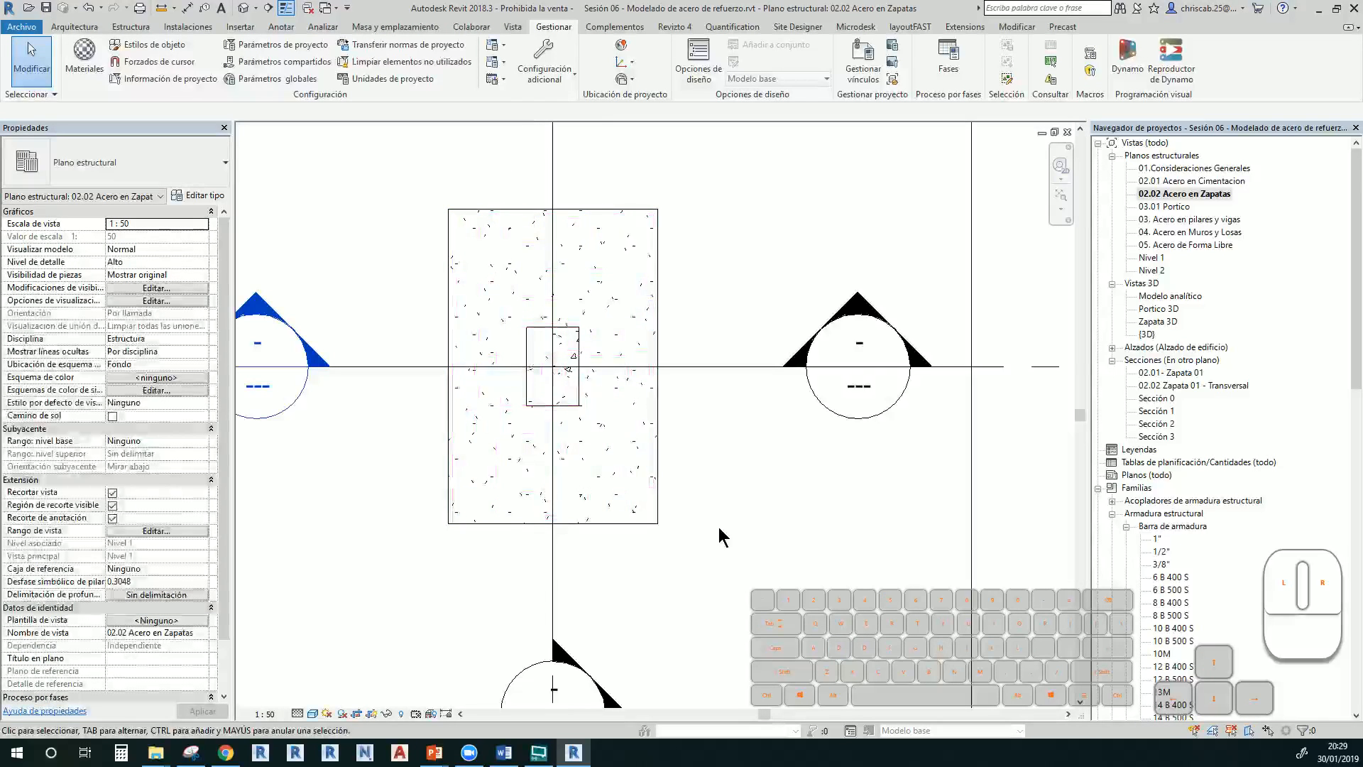
{"action": "key", "text": "w"}
{"action": "key", "text": "f"}
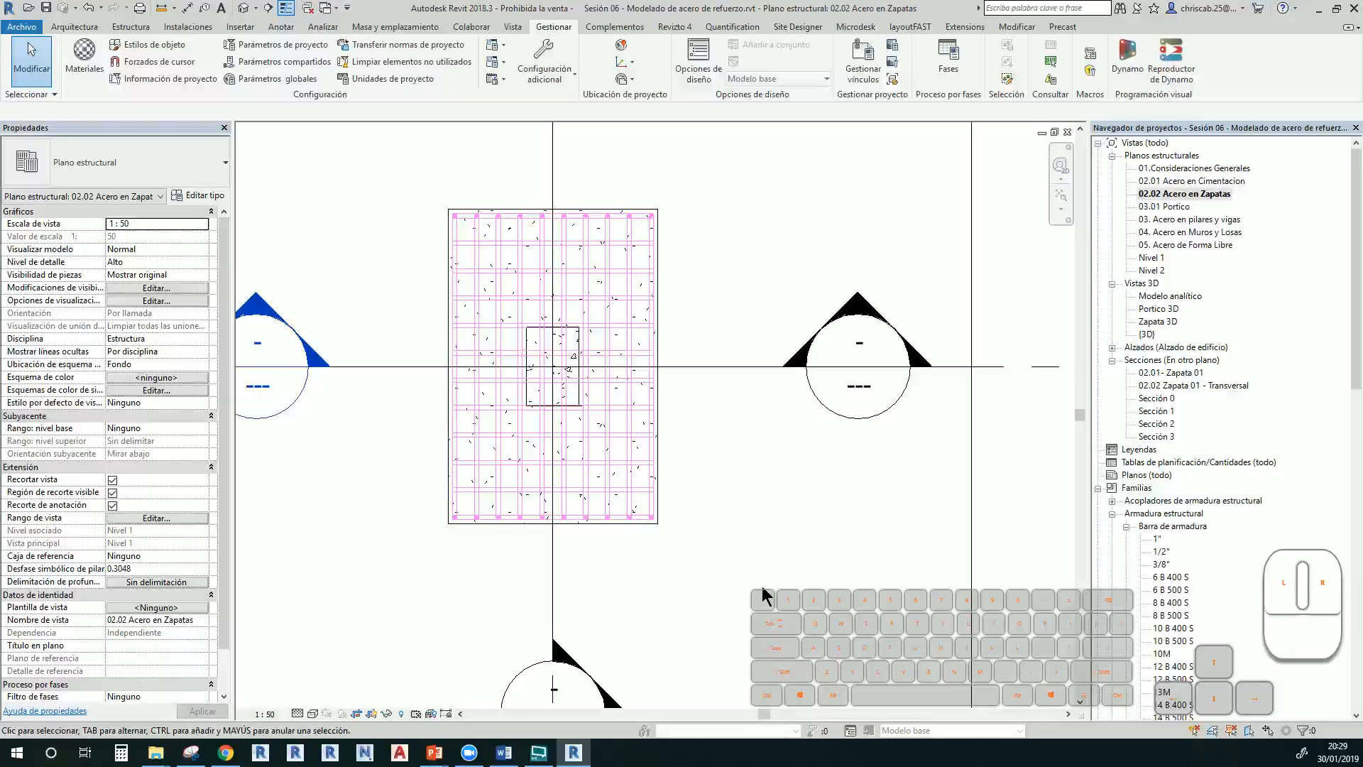
Set the 02.02 Acero en Zapatas plan's detail level to Bajo
{"action": "left_click", "coordinate": [314, 714]}
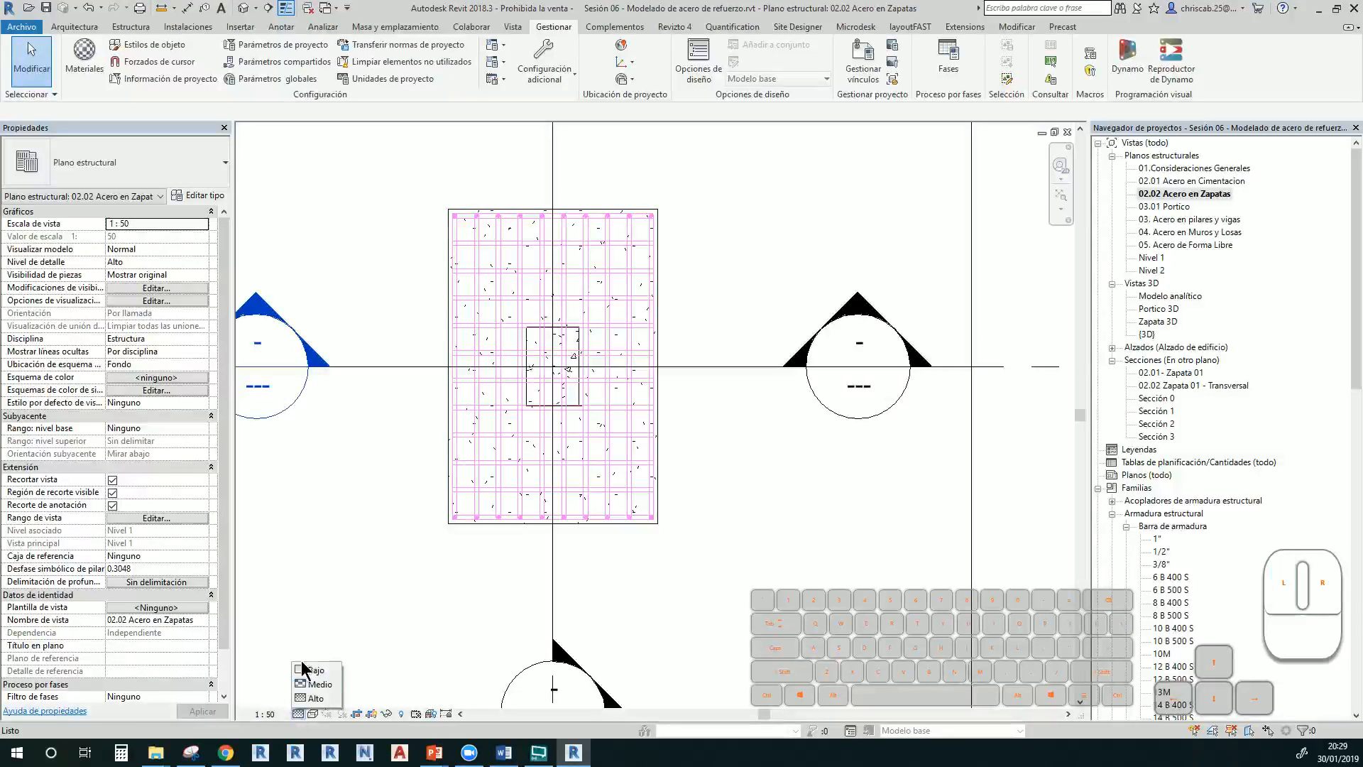
{"action": "left_click", "coordinate": [313, 670]}
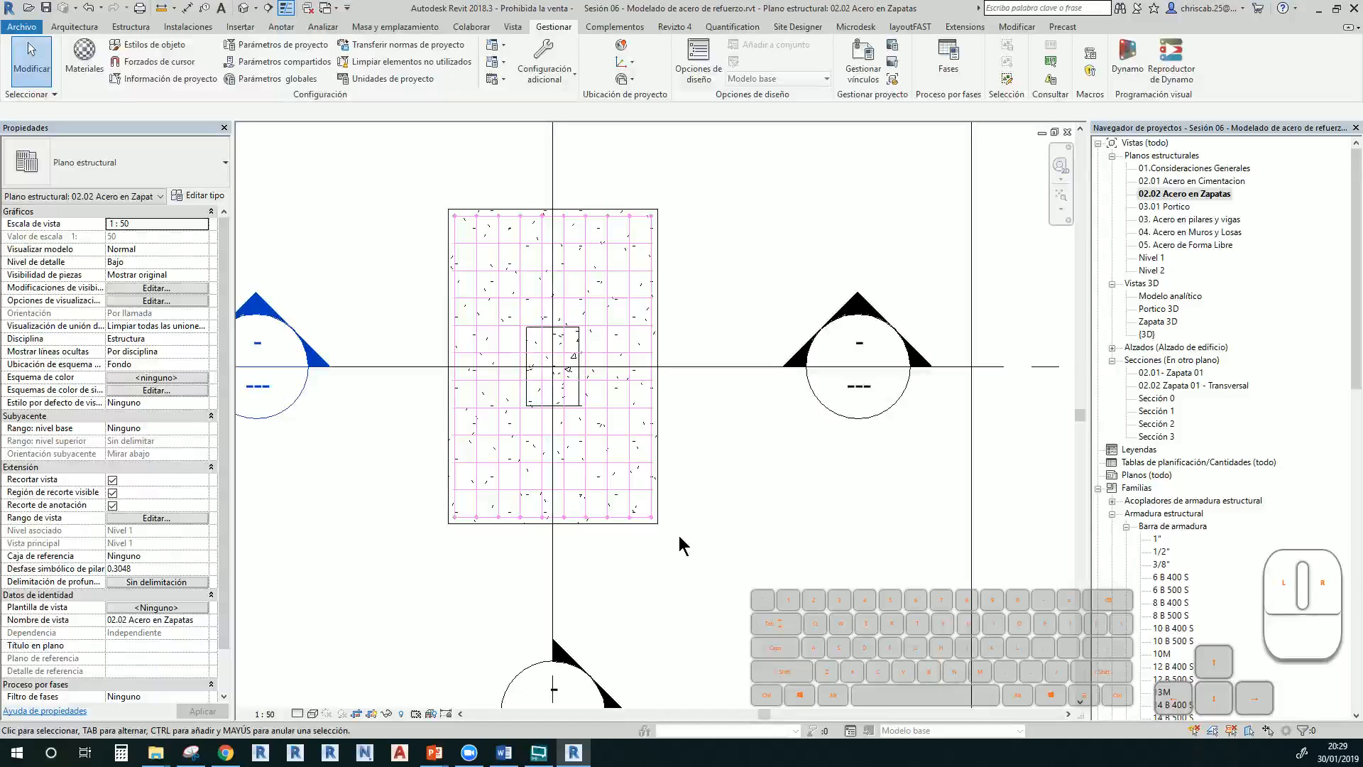
{"action": "scroll", "coordinate": [524, 534], "scroll_direction": "up", "scroll_amount": 2}
{"action": "scroll", "coordinate": [529, 534], "scroll_direction": "down", "scroll_amount": 3}
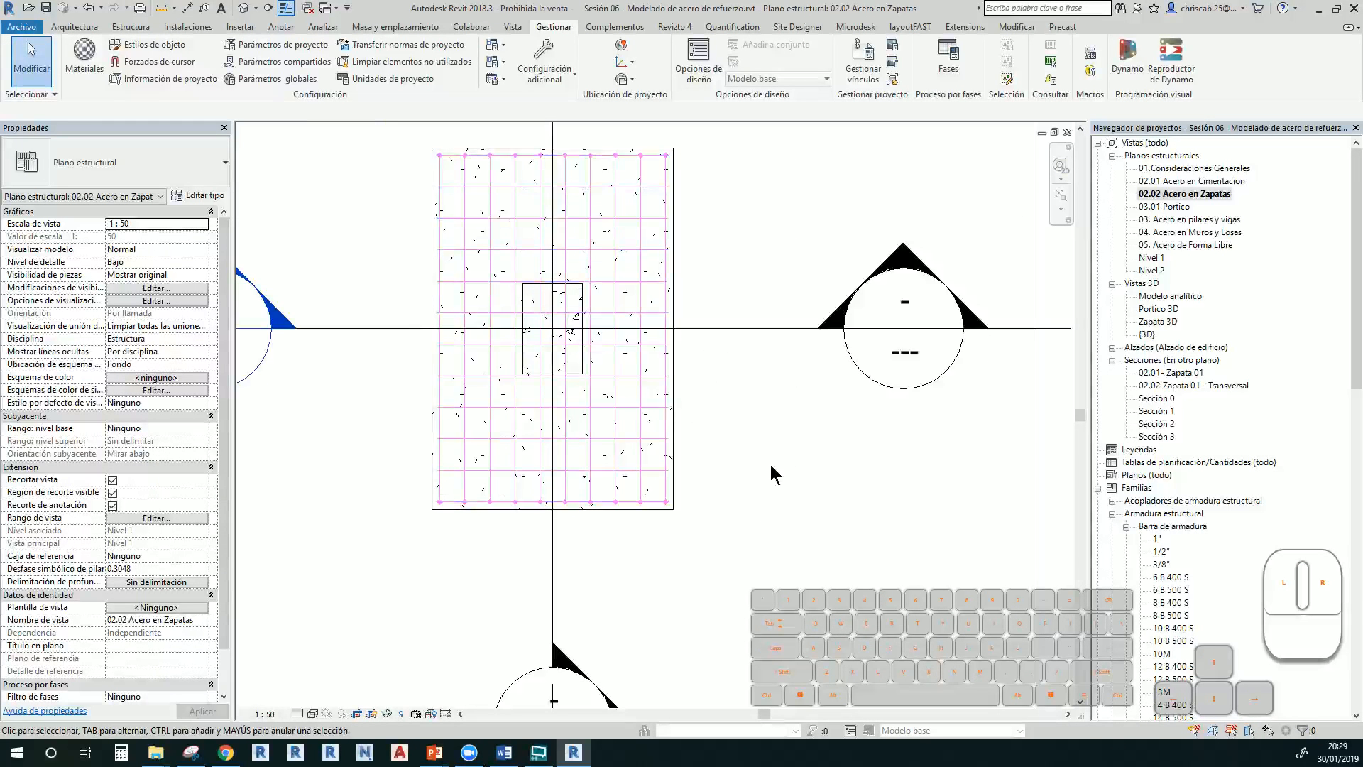
Reopen {3D}, frame the footing, and select the set of 10 U-shaped bars
{"action": "double_click", "coordinate": [1157, 329]}
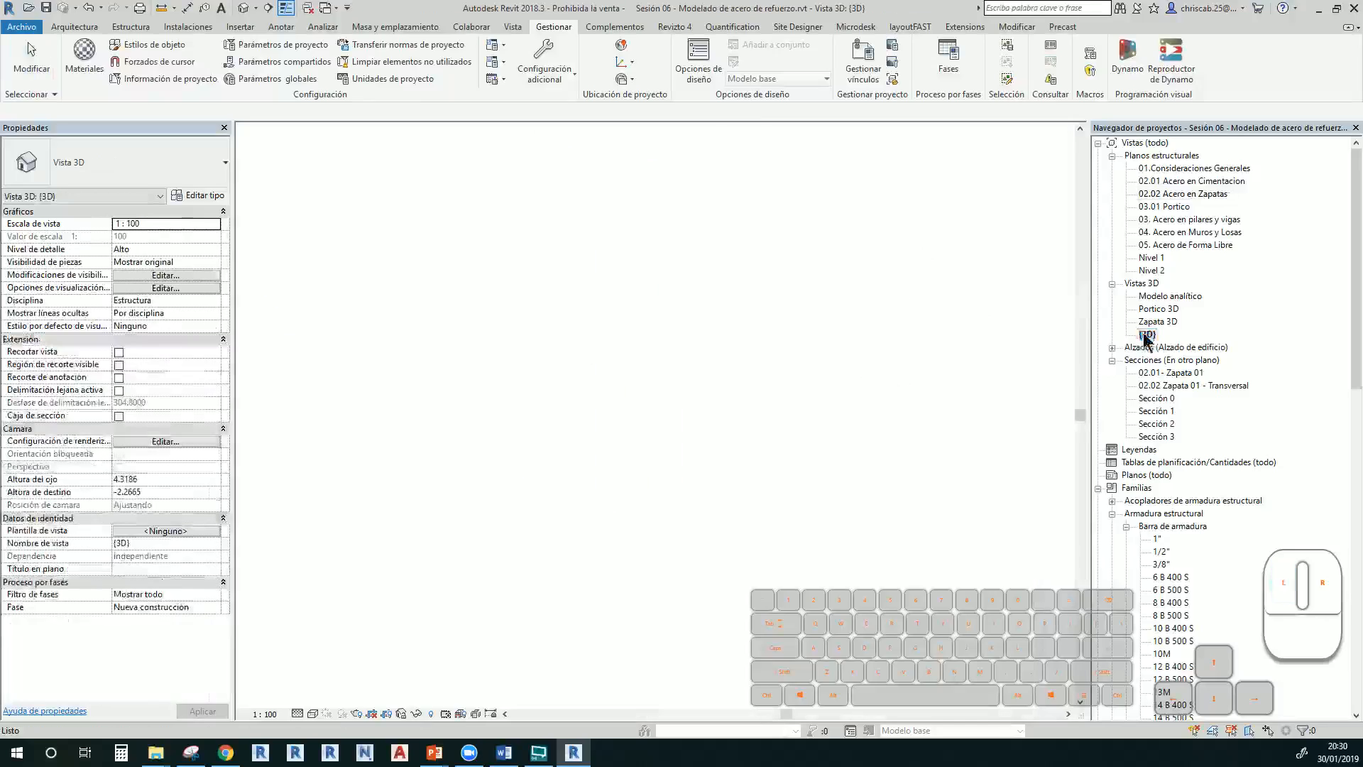
{"action": "middle_click_drag", "start_coordinate": [642, 588], "coordinate": [681, 638], "text": "shift"}
{"action": "scroll", "coordinate": [682, 598], "scroll_direction": "down", "scroll_amount": 2}
{"action": "middle_click_drag", "start_coordinate": [694, 554], "coordinate": [539, 607]}
{"action": "scroll", "coordinate": [565, 286], "scroll_direction": "up", "scroll_amount": 2}
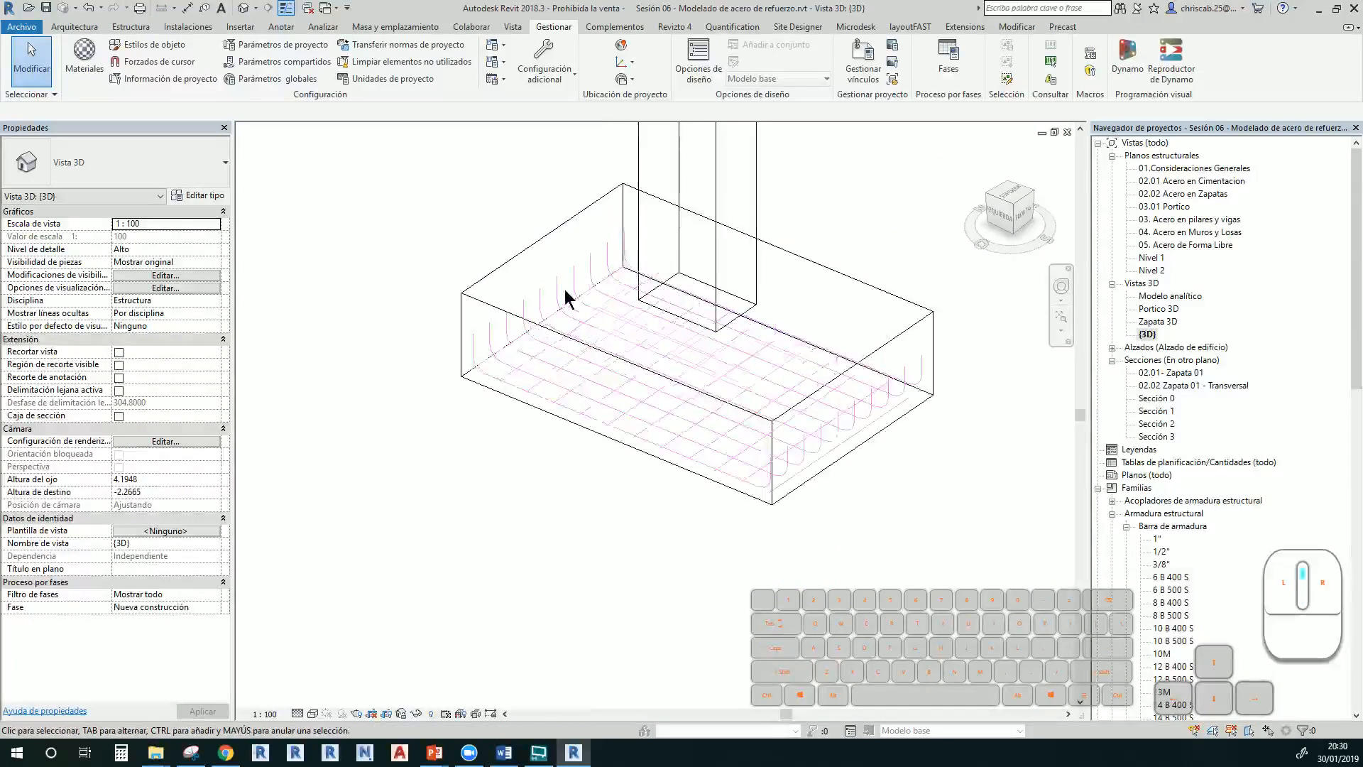
{"action": "scroll", "coordinate": [639, 426], "scroll_direction": "up", "scroll_amount": 2}
{"action": "middle_click_drag", "start_coordinate": [627, 463], "coordinate": [608, 548]}
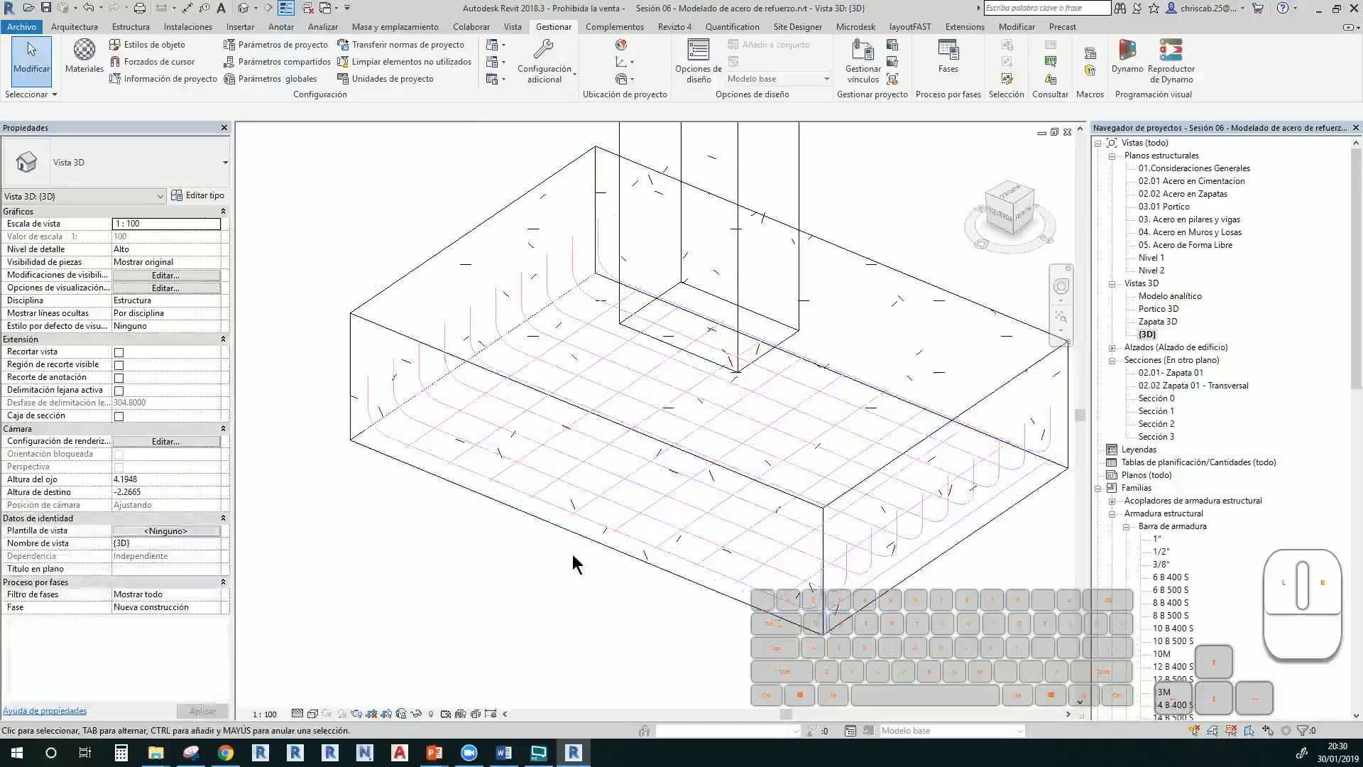
{"action": "left_click", "coordinate": [459, 432]}
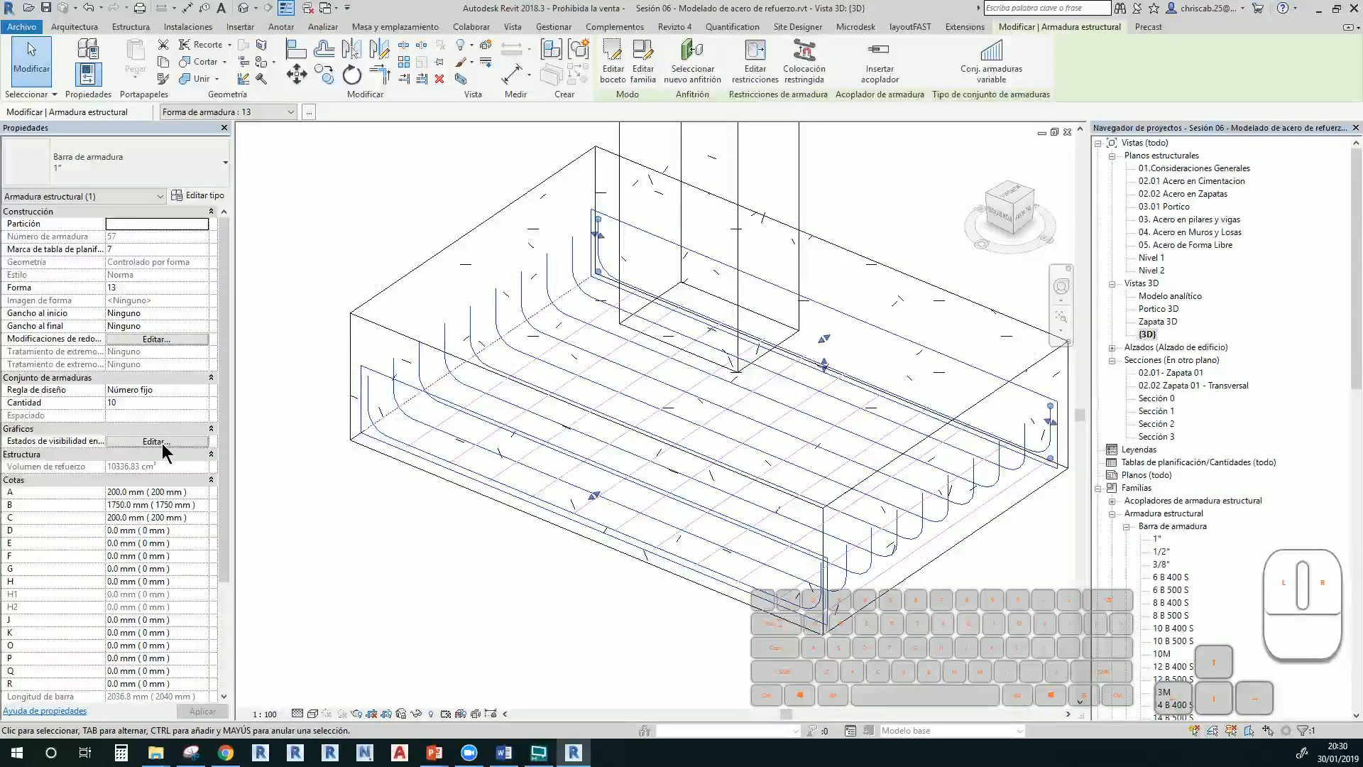
Tick Ver elementos sin tapar and Ver como sólido for the U-bar set in {3D}
{"action": "left_click", "coordinate": [162, 441]}
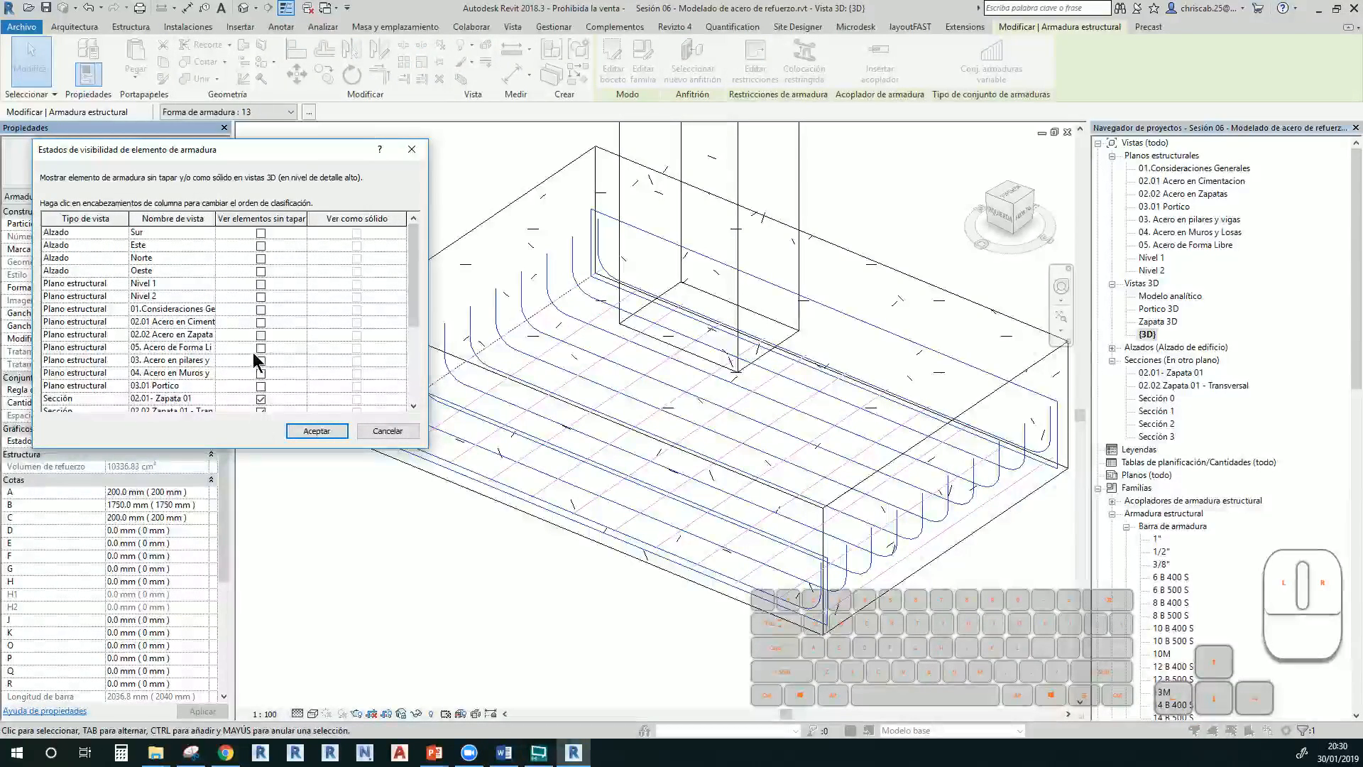
{"action": "scroll", "coordinate": [253, 353], "scroll_direction": "down", "scroll_amount": 4}
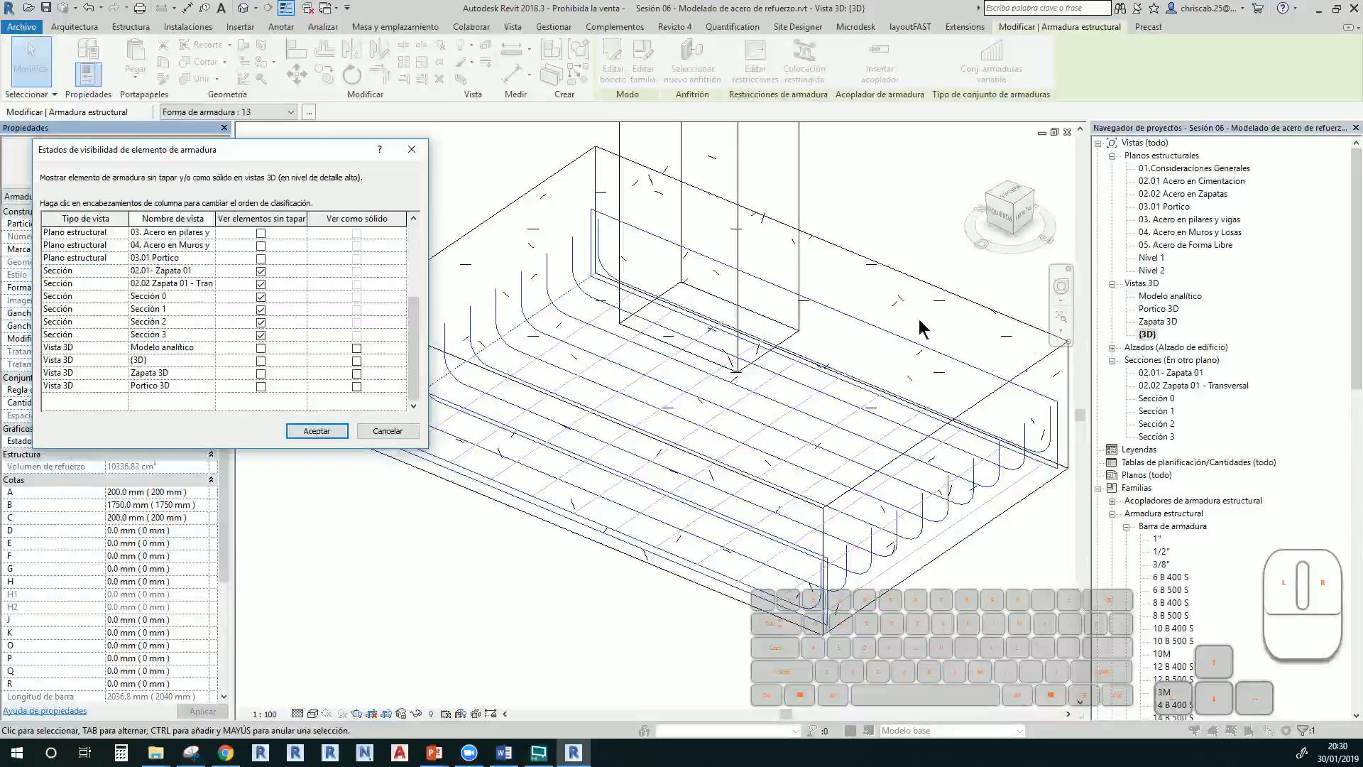
{"action": "left_click", "coordinate": [1152, 337]}
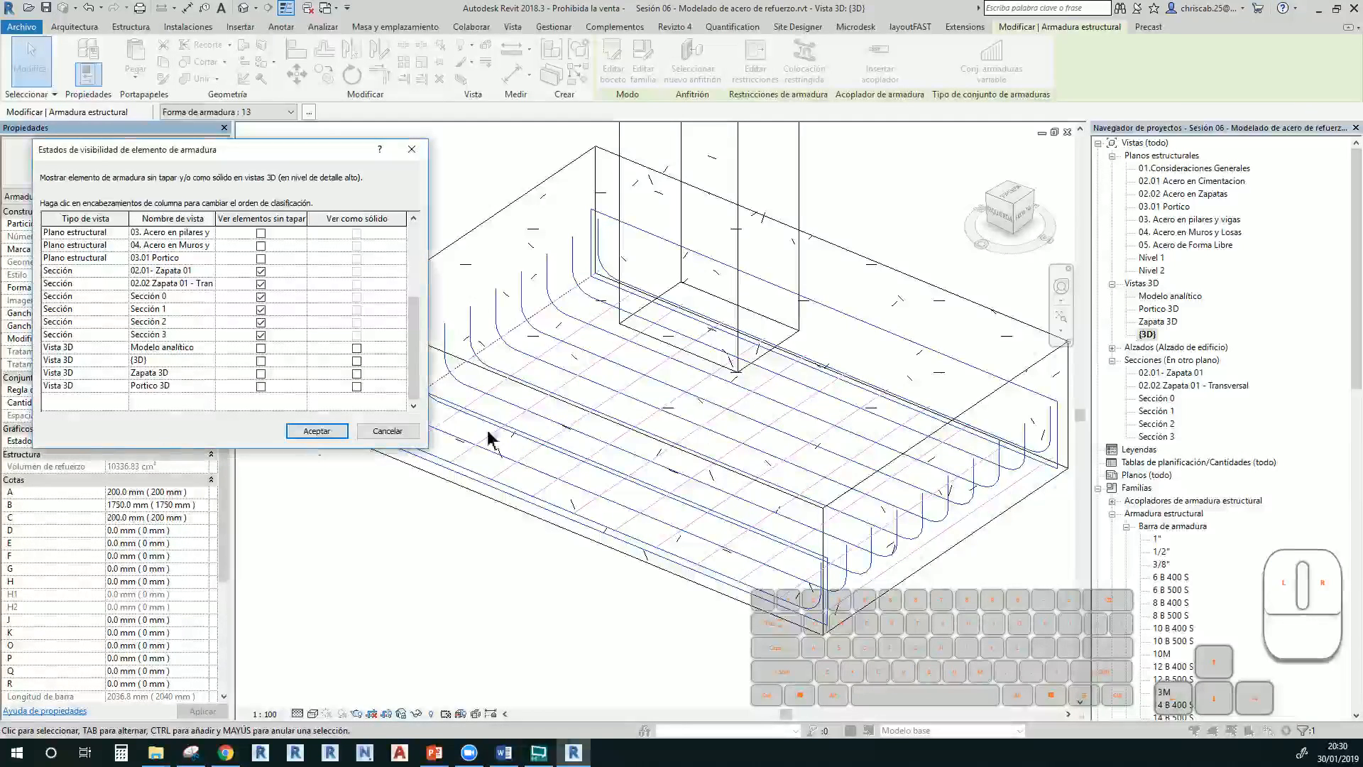
{"action": "left_click", "coordinate": [152, 360]}
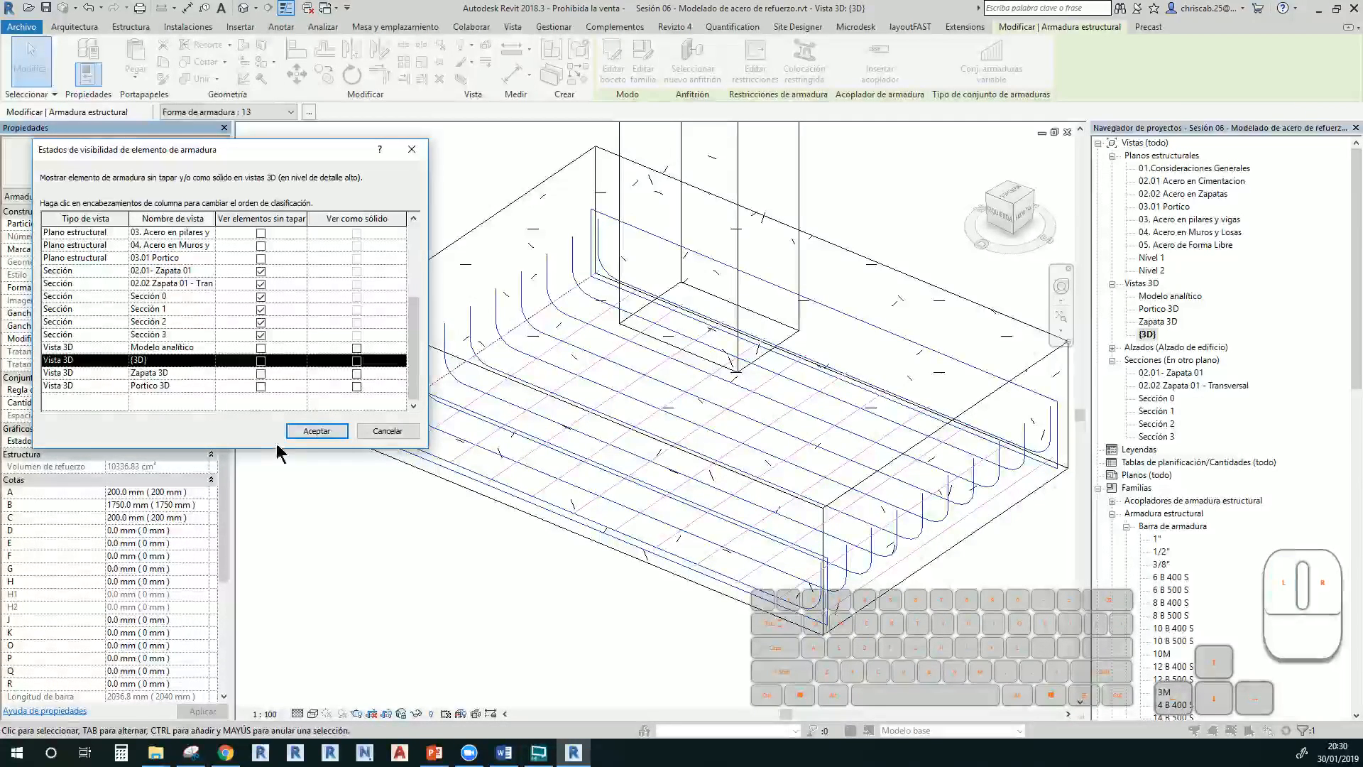
{"action": "left_click", "coordinate": [357, 361]}
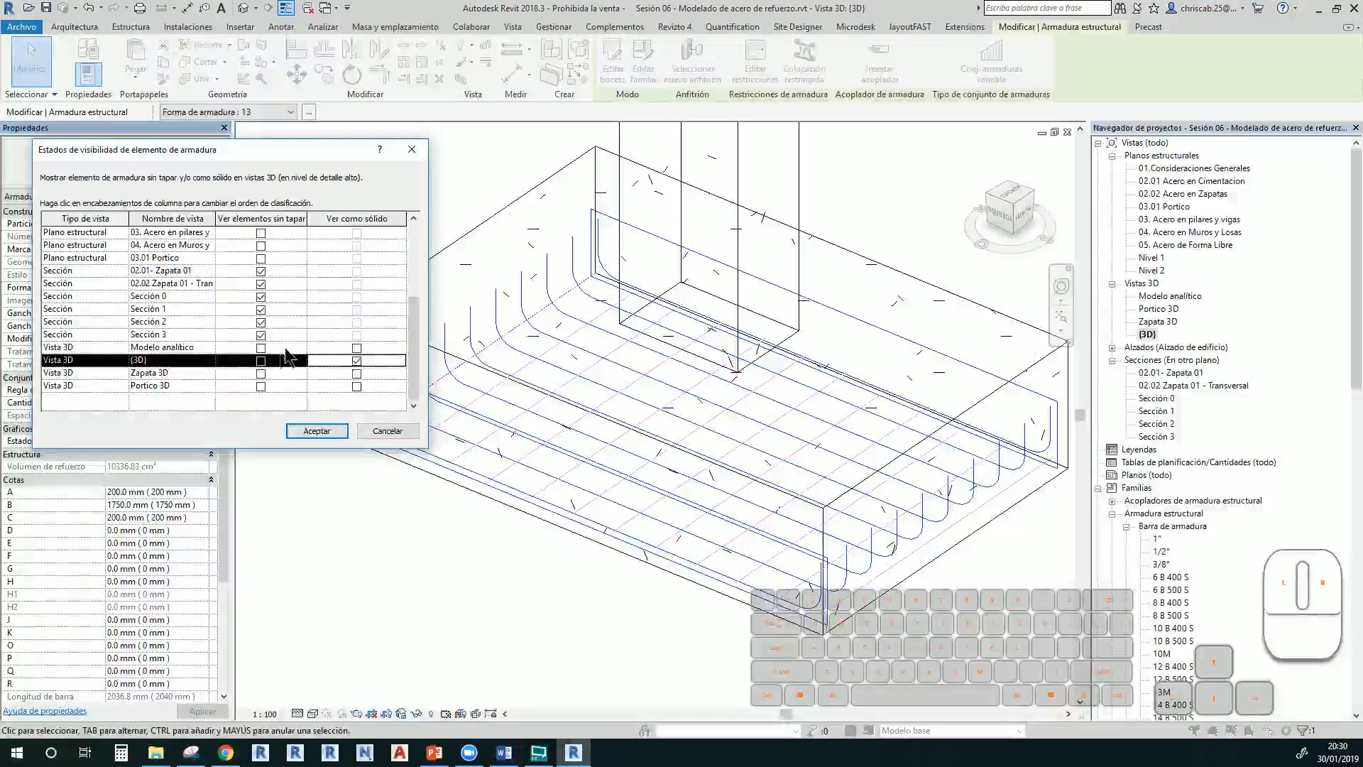
{"action": "left_click", "coordinate": [260, 361]}
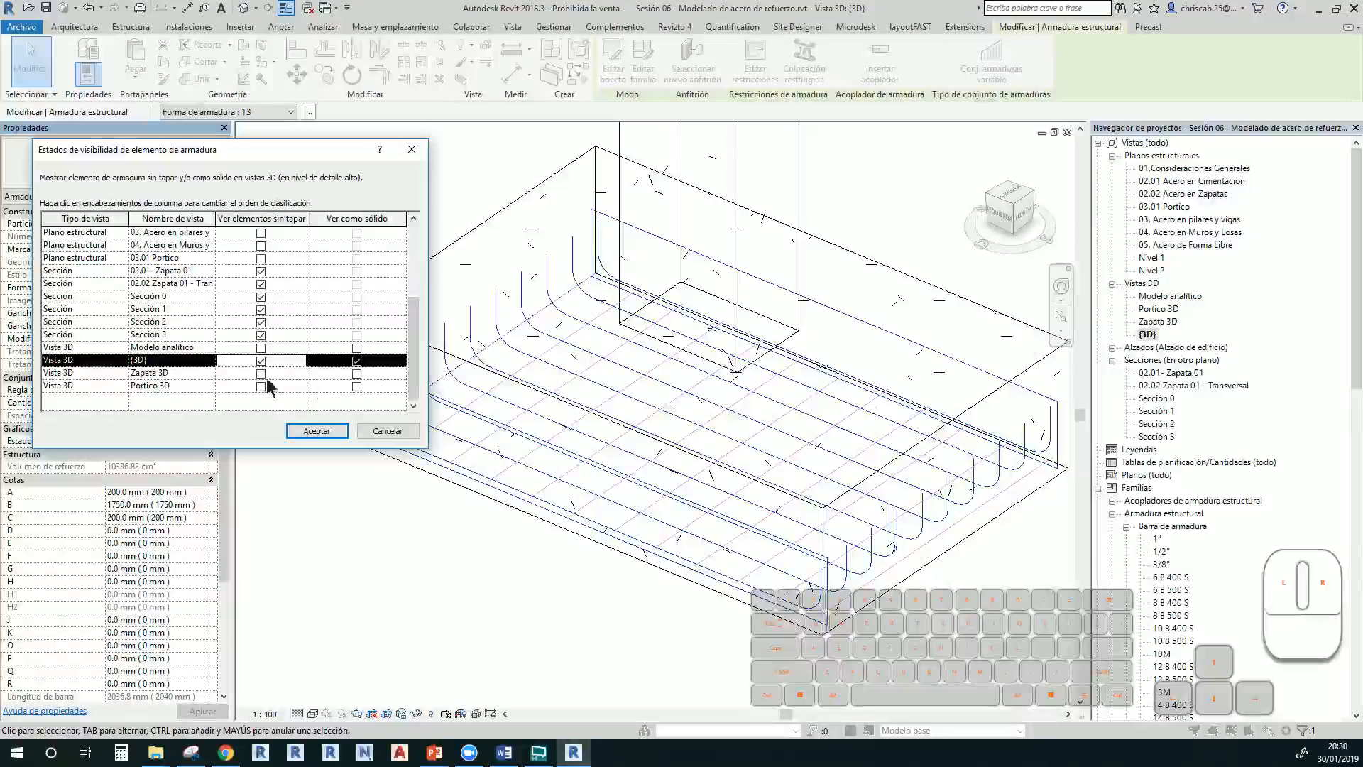
{"action": "left_click", "coordinate": [312, 433]}
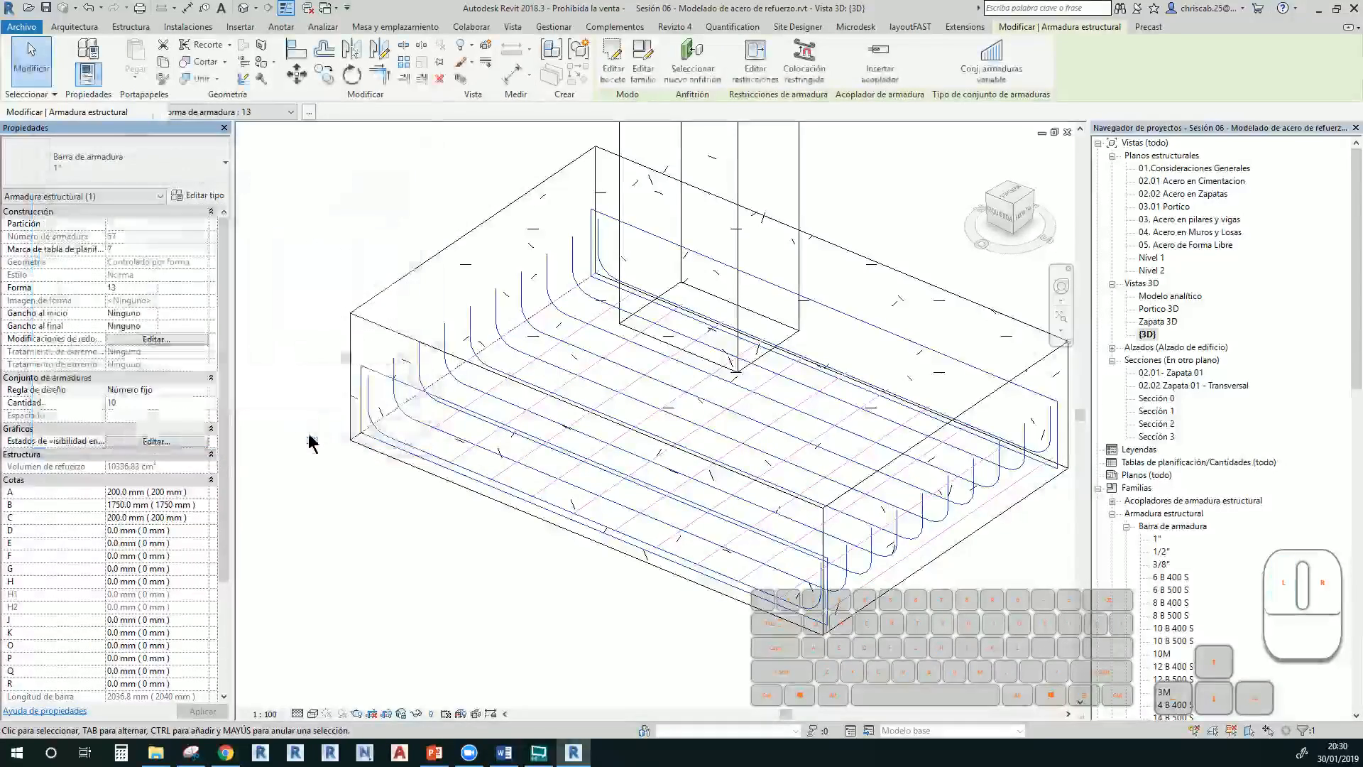
{"action": "left_click", "coordinate": [458, 615]}
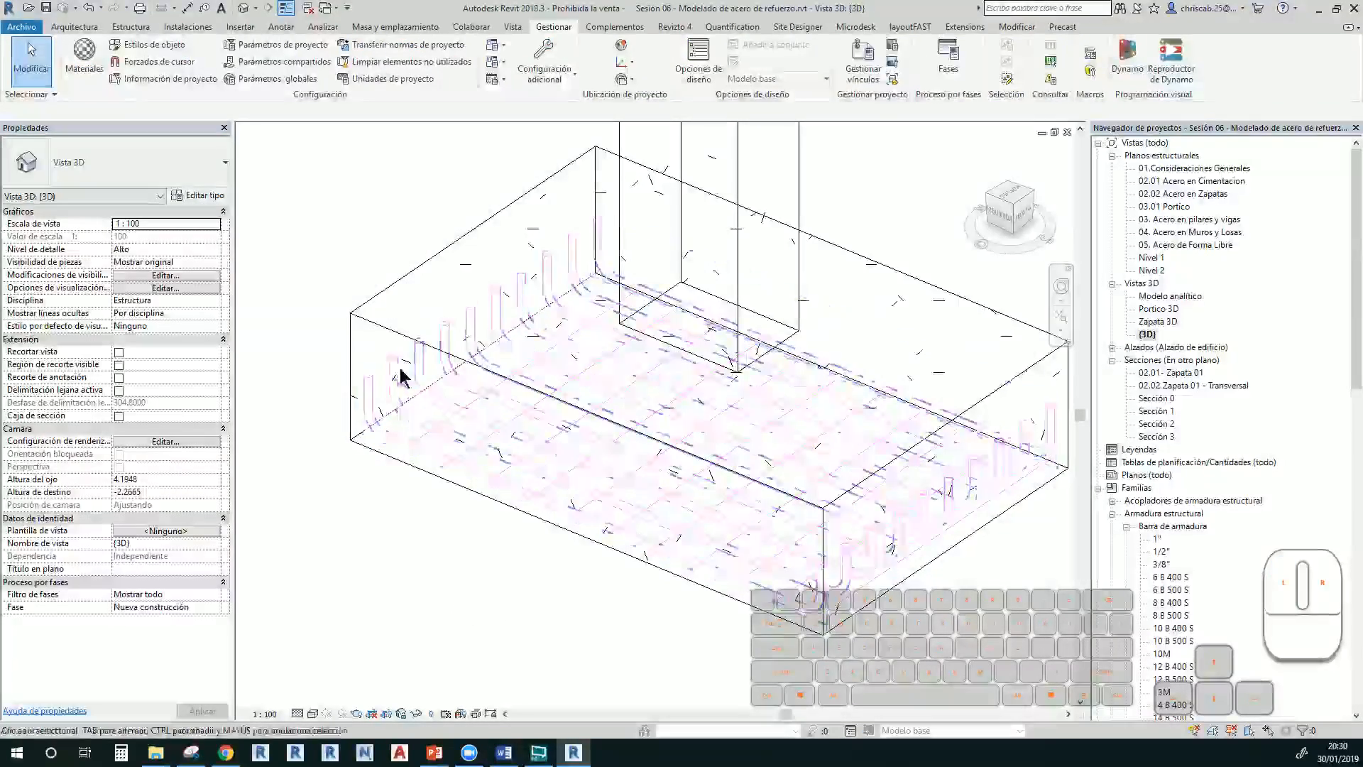
{"action": "left_click", "coordinate": [313, 714]}
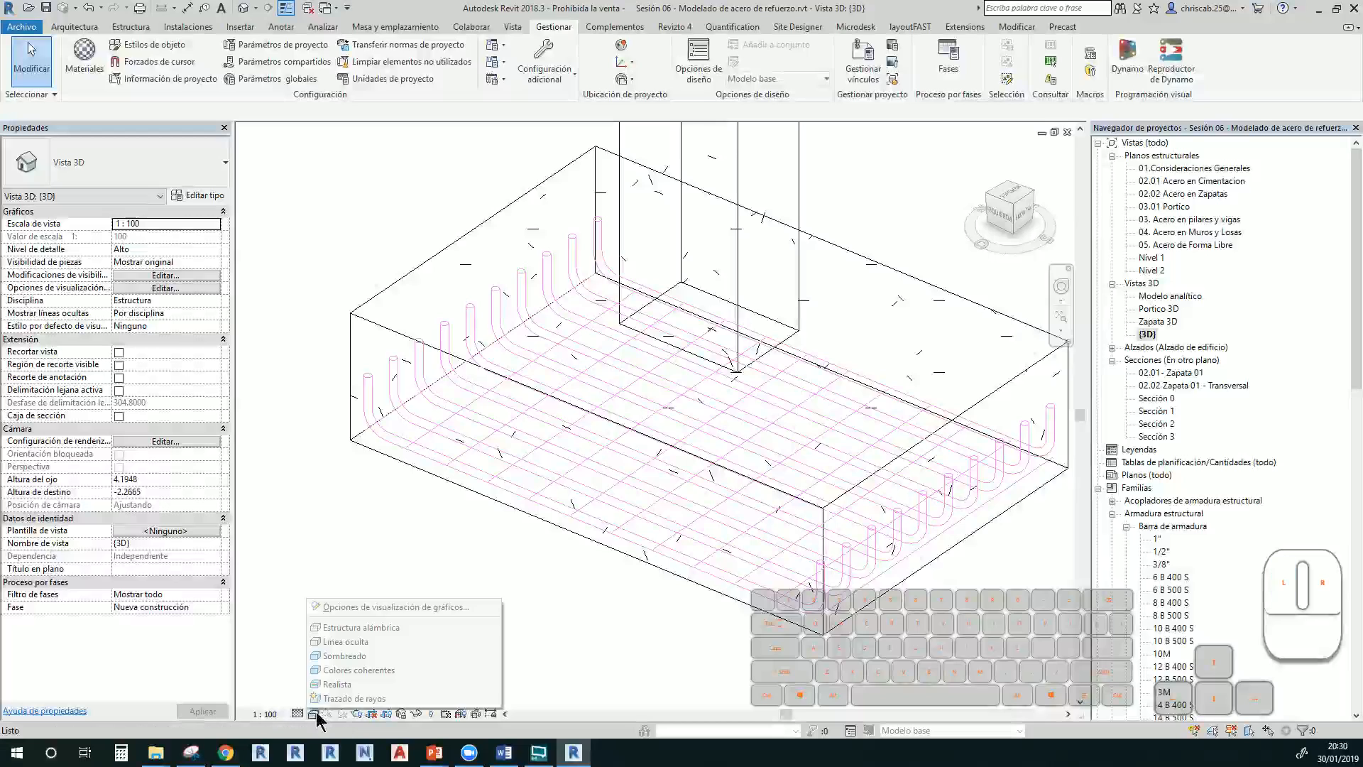
{"action": "left_click", "coordinate": [339, 657]}
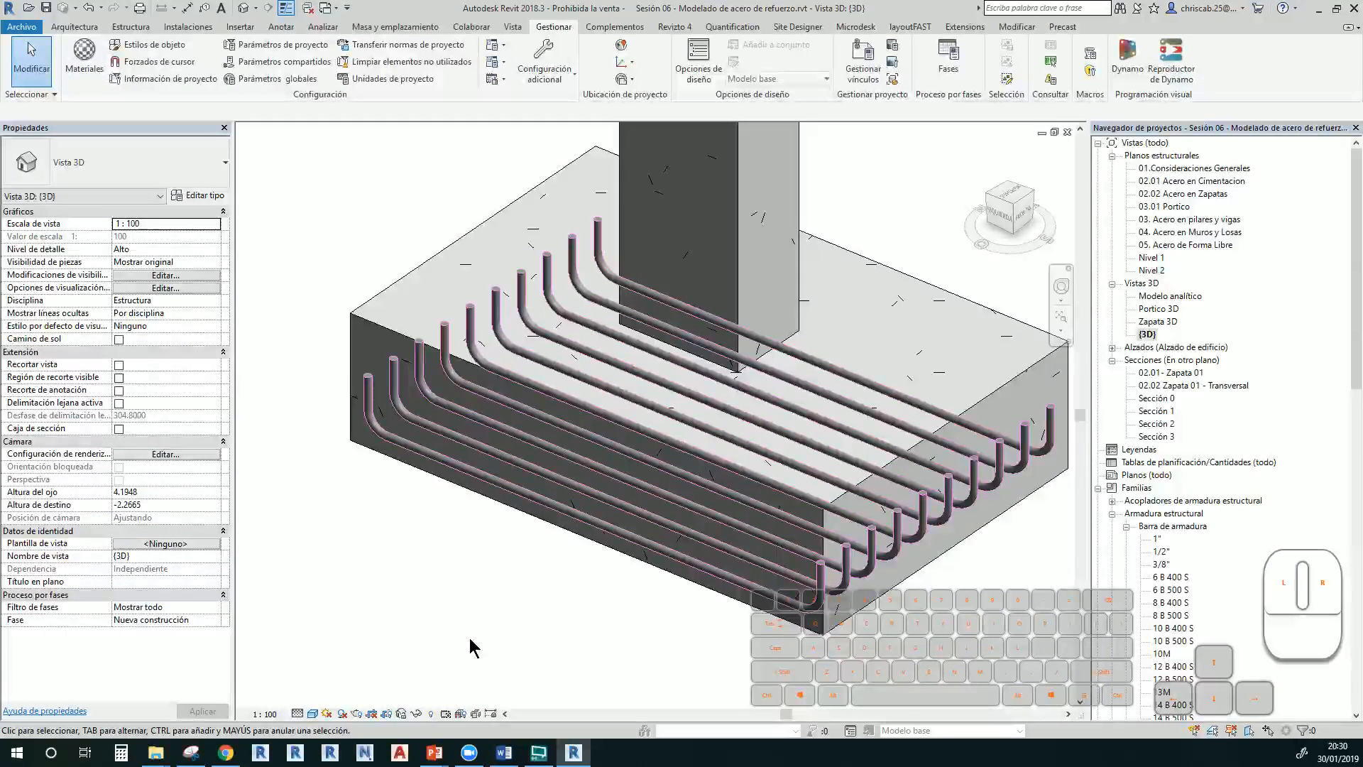
{"action": "middle_click_drag", "start_coordinate": [470, 642], "coordinate": [475, 638], "text": "shift"}
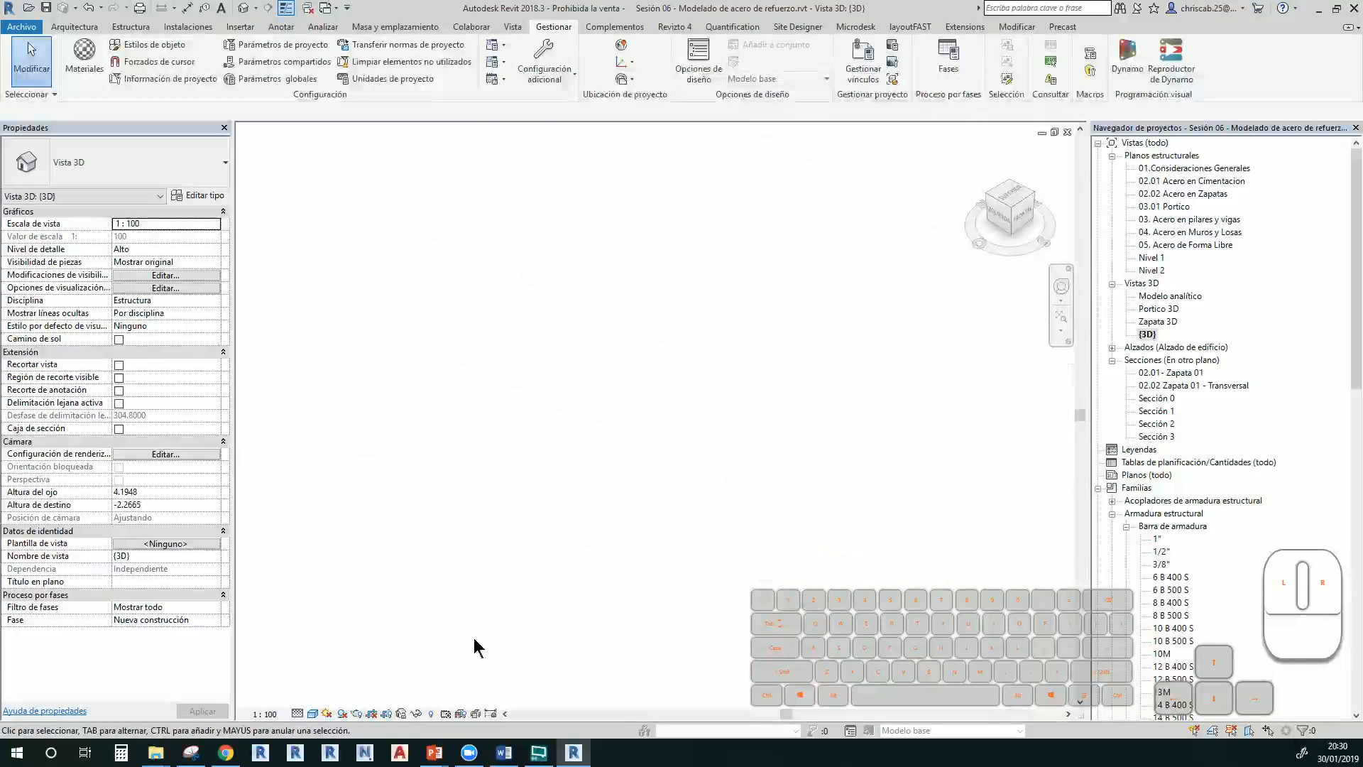
{"action": "scroll", "coordinate": [474, 638], "scroll_direction": "down", "scroll_amount": 2}
{"action": "middle_click_drag", "start_coordinate": [622, 401], "coordinate": [538, 632]}
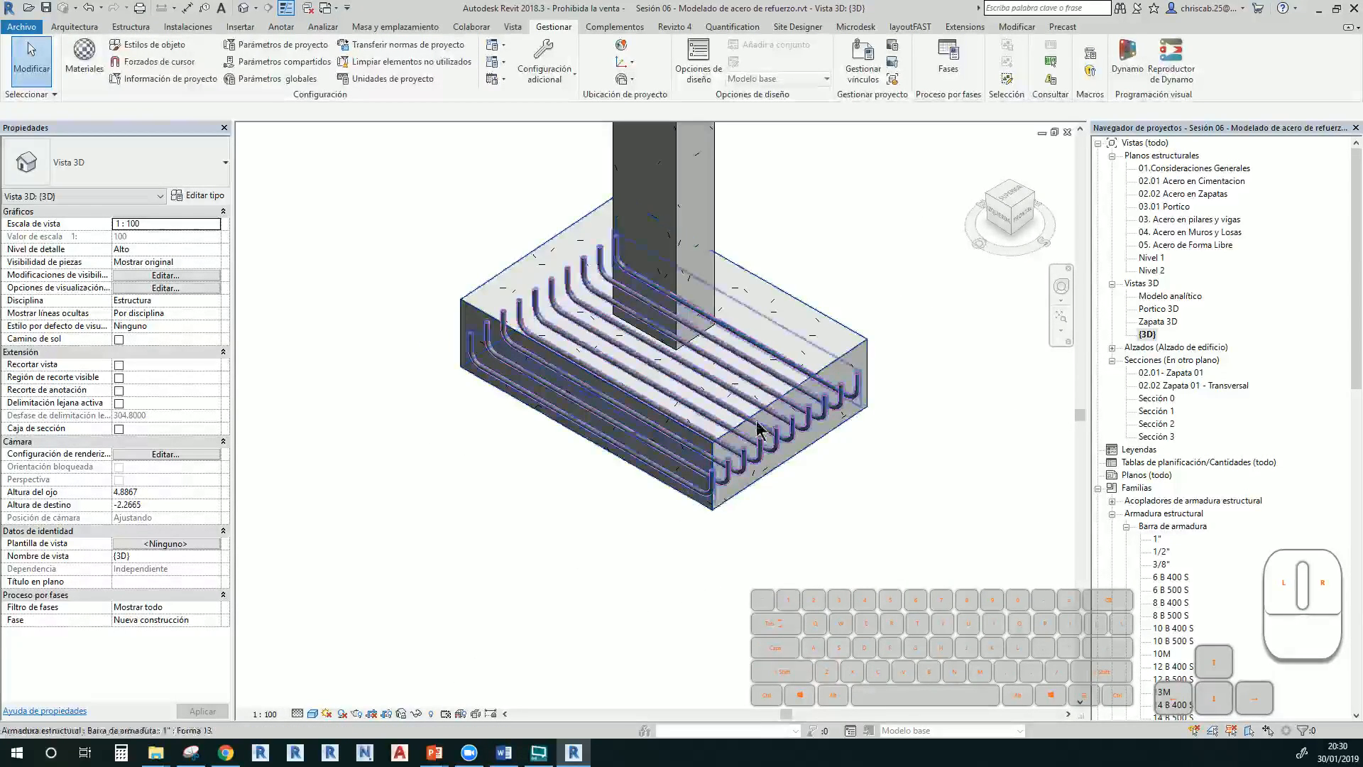
{"action": "left_click", "coordinate": [872, 350]}
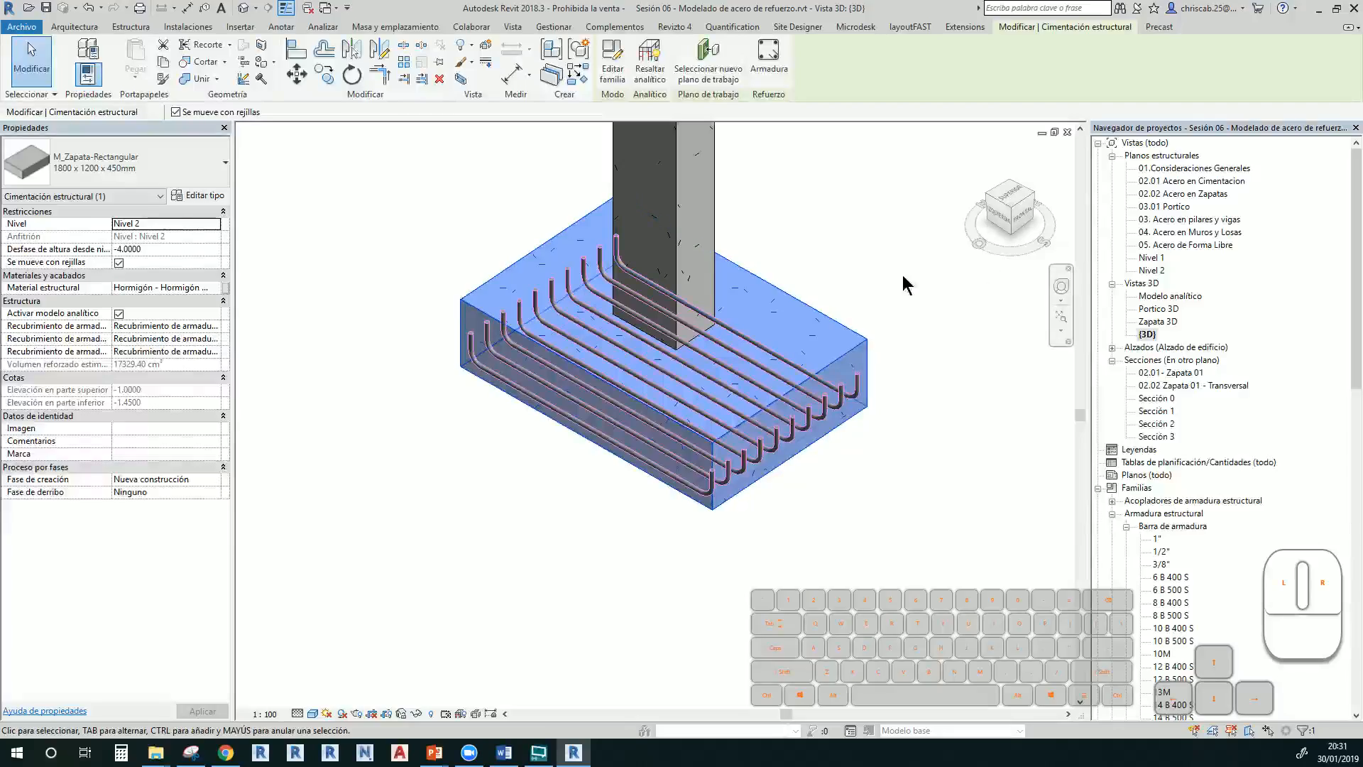
{"action": "key", "text": "w"}
{"action": "key", "text": "f"}
{"action": "scroll", "coordinate": [736, 395], "scroll_direction": "up", "scroll_amount": 5}
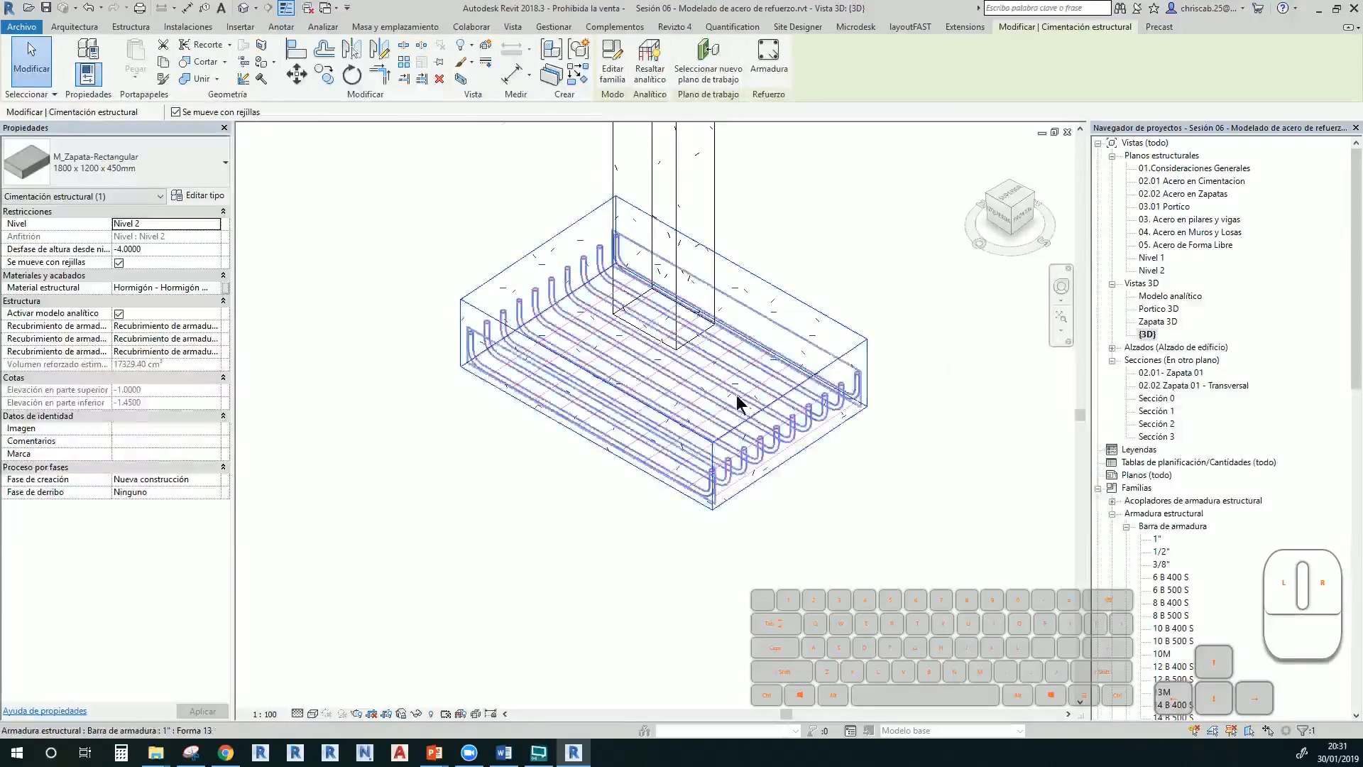
Select the 12-bar bottom grid set and tick Ver como sólido for {3D}
{"action": "left_click", "coordinate": [758, 390]}
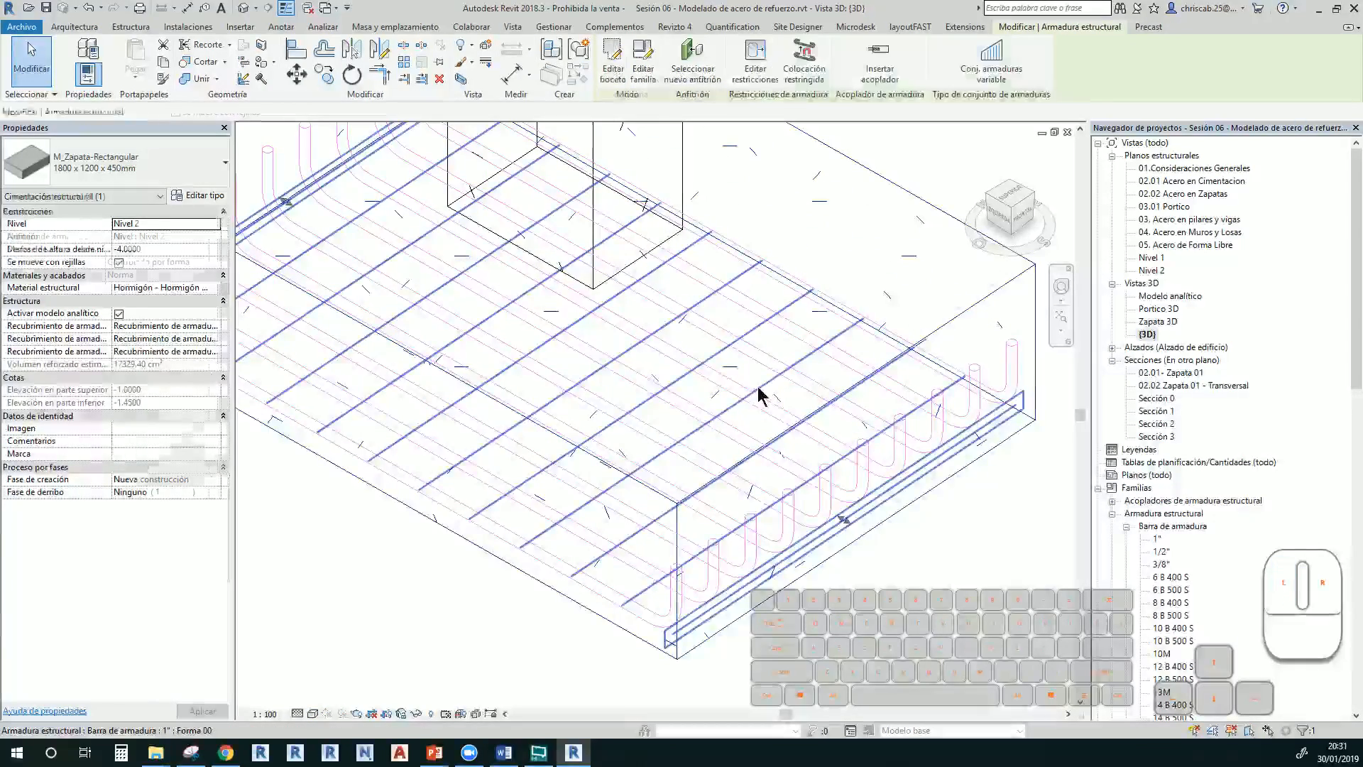
{"action": "scroll", "coordinate": [786, 488], "scroll_direction": "down", "scroll_amount": 3}
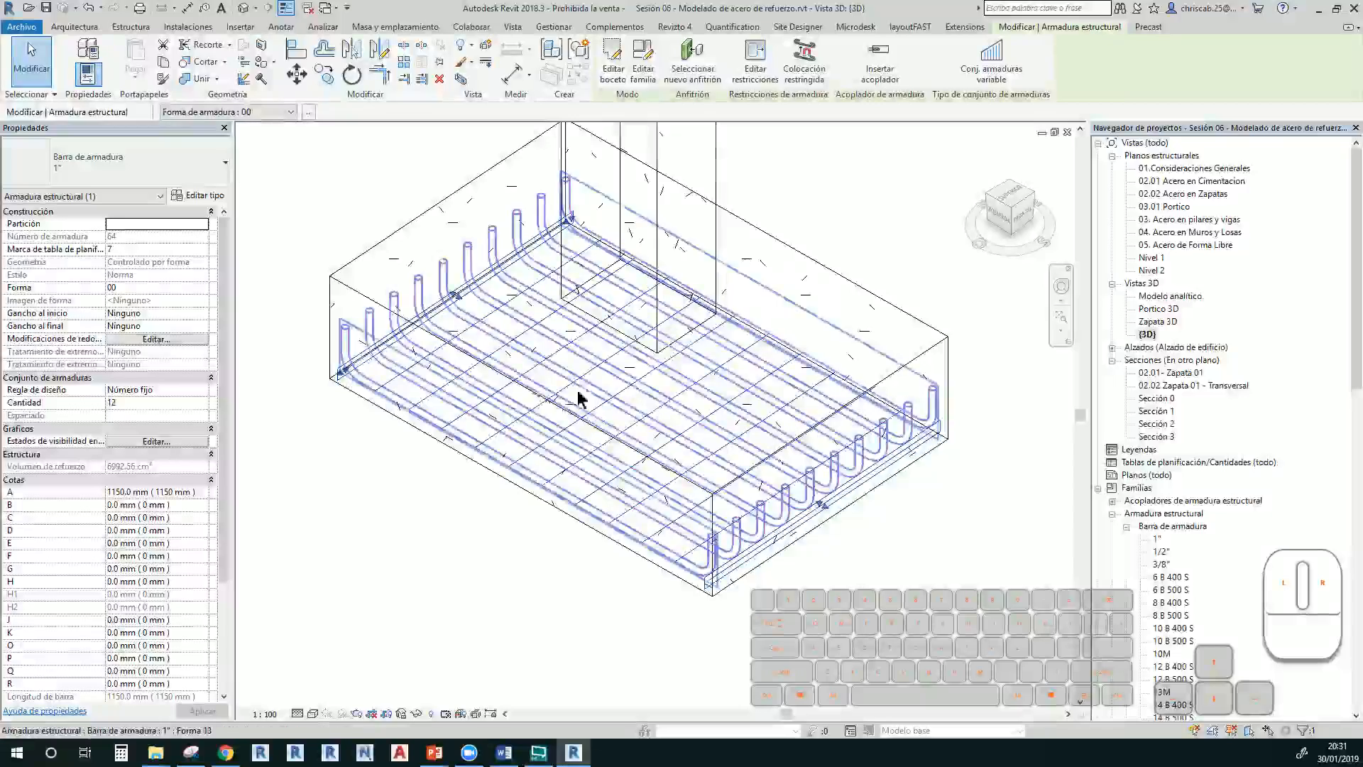
{"action": "left_click", "coordinate": [172, 441]}
{"action": "scroll", "coordinate": [242, 395], "scroll_direction": "down", "scroll_amount": 2}
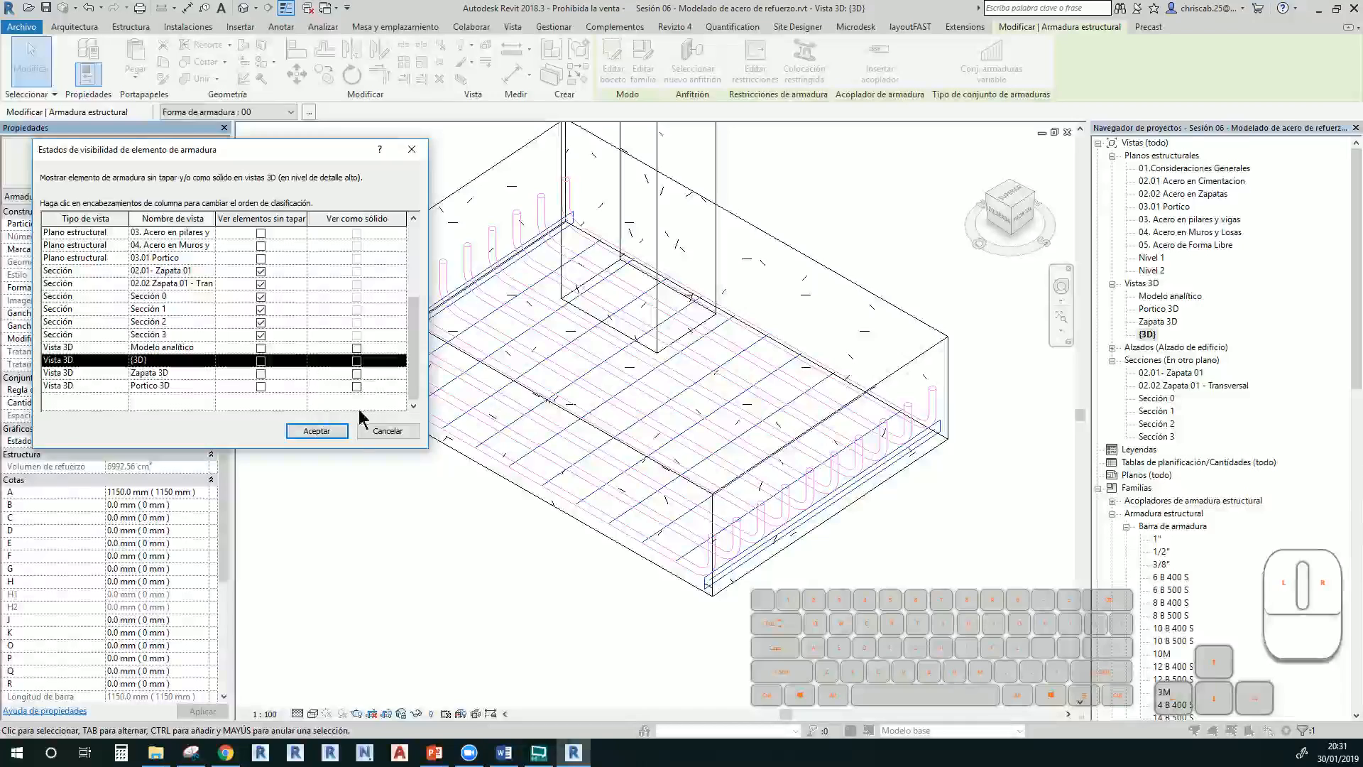
{"action": "left_click", "coordinate": [358, 361]}
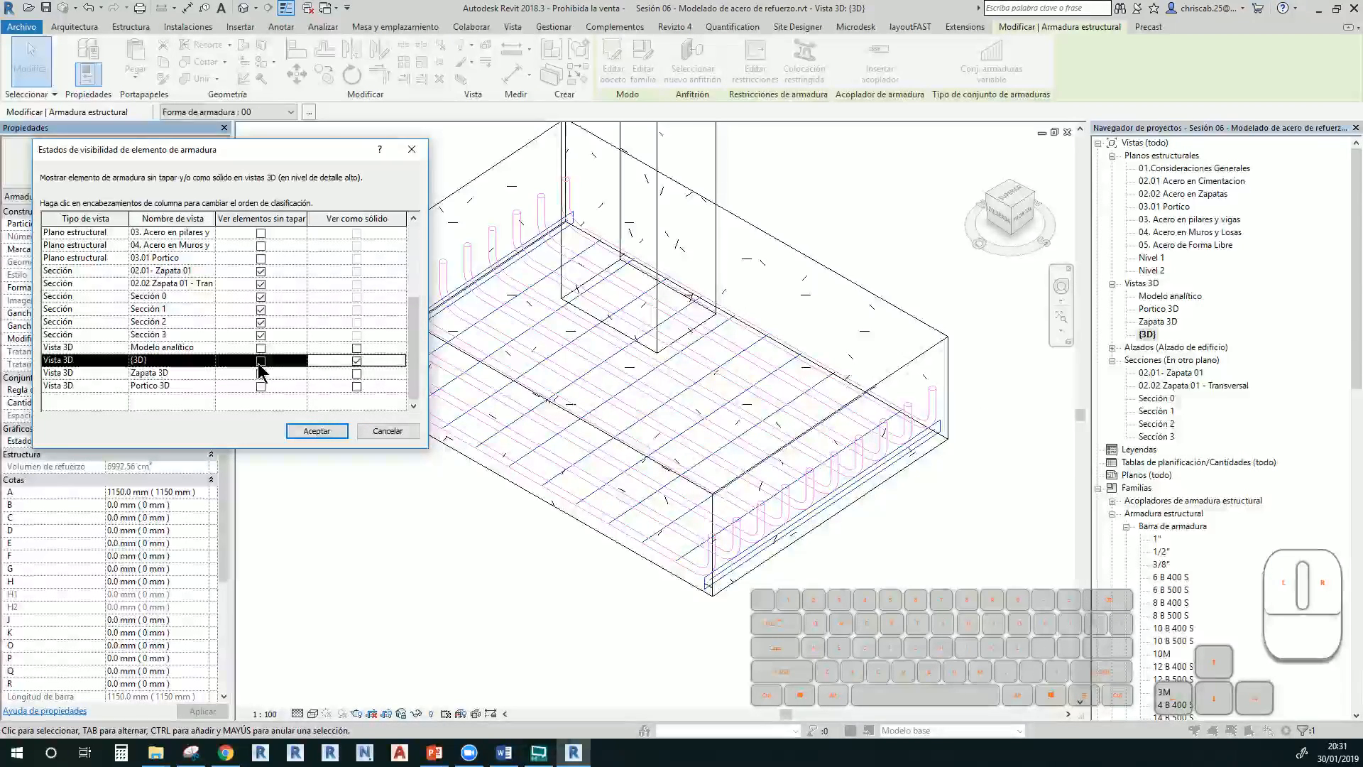
{"action": "left_click", "coordinate": [321, 431]}
Clear the rebar selection and switch the footing's 3D view to Shaded visual style
{"action": "left_click", "coordinate": [466, 540]}
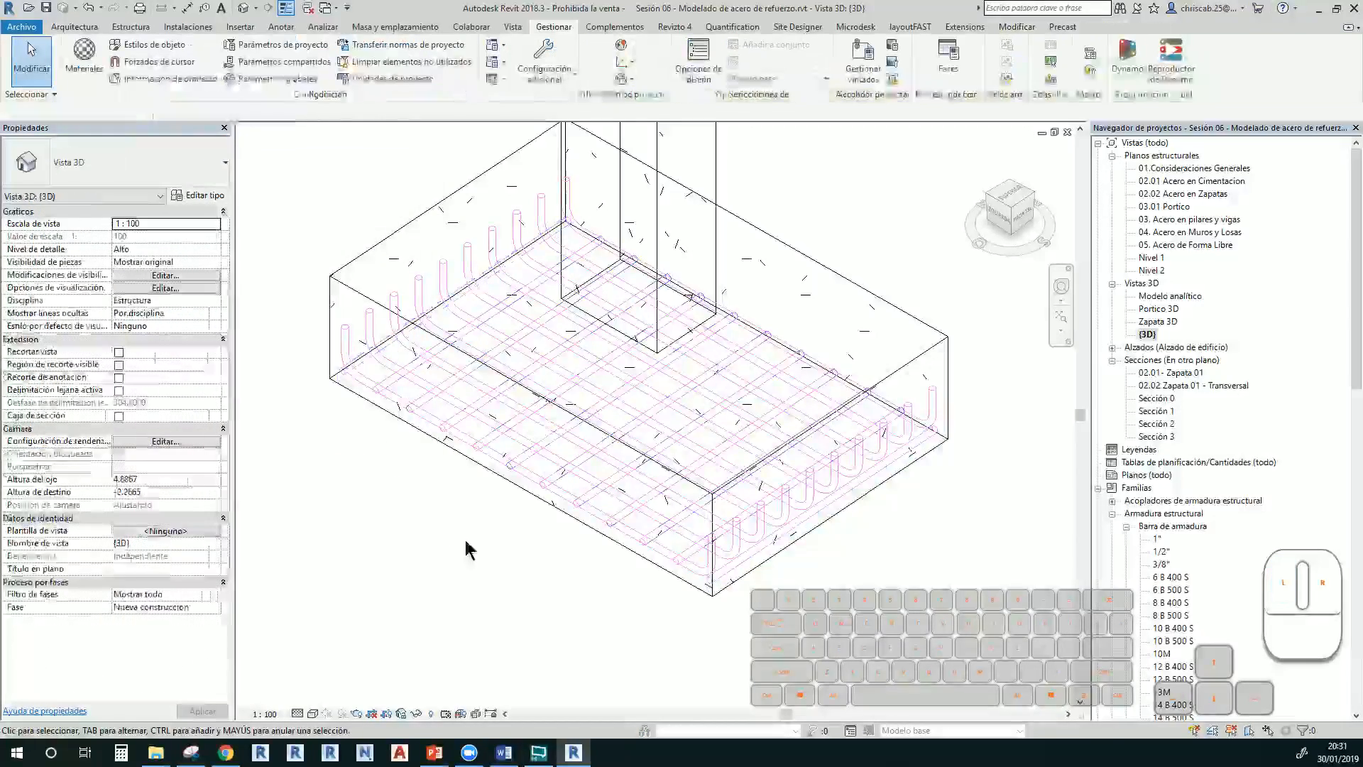
{"action": "key", "text": "s"}
{"action": "key", "text": "d"}
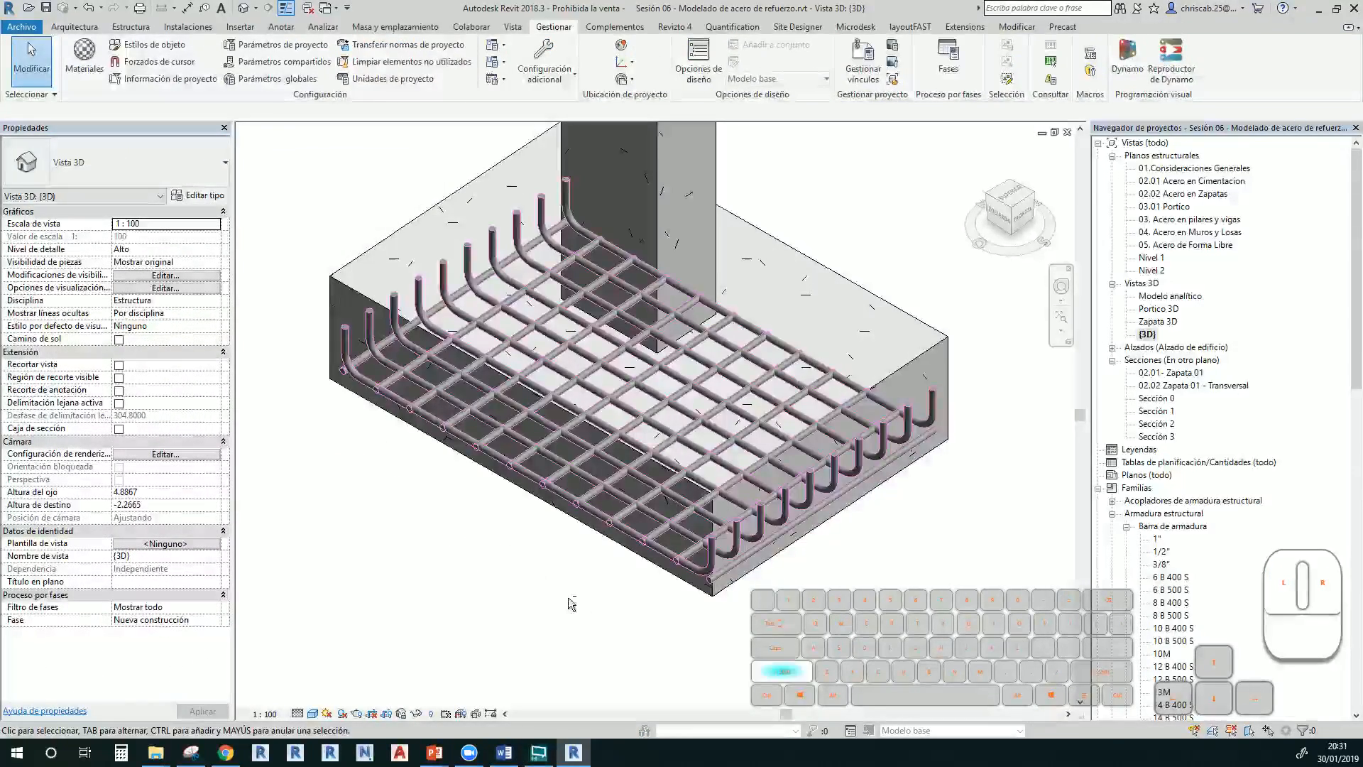
Orbit the footing to a new angle, then open the Sección 3 section view
{"action": "left_click", "coordinate": [900, 367]}
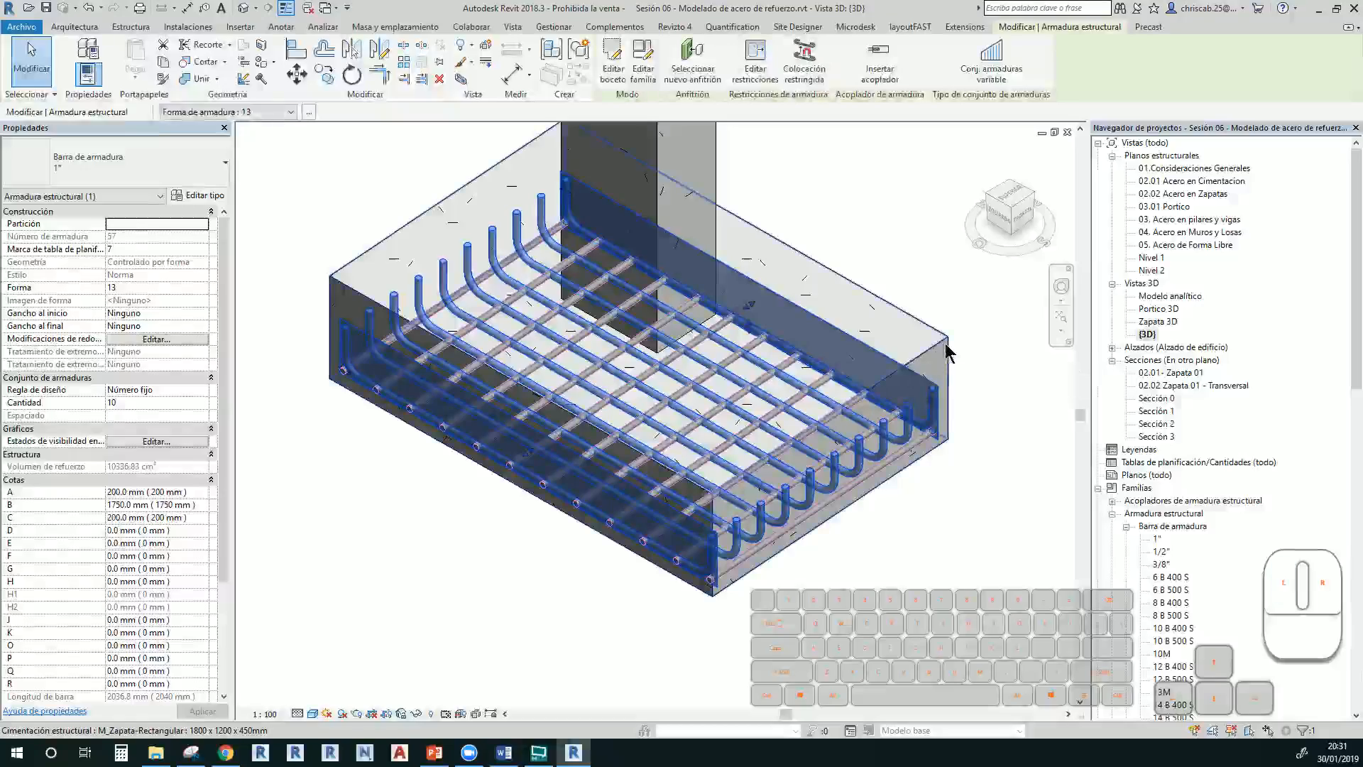
{"action": "left_click", "coordinate": [937, 352]}
{"action": "middle_click_drag", "start_coordinate": [937, 352], "coordinate": [973, 434], "text": "shift"}
{"action": "scroll", "coordinate": [522, 446], "scroll_direction": "up", "scroll_amount": 5}
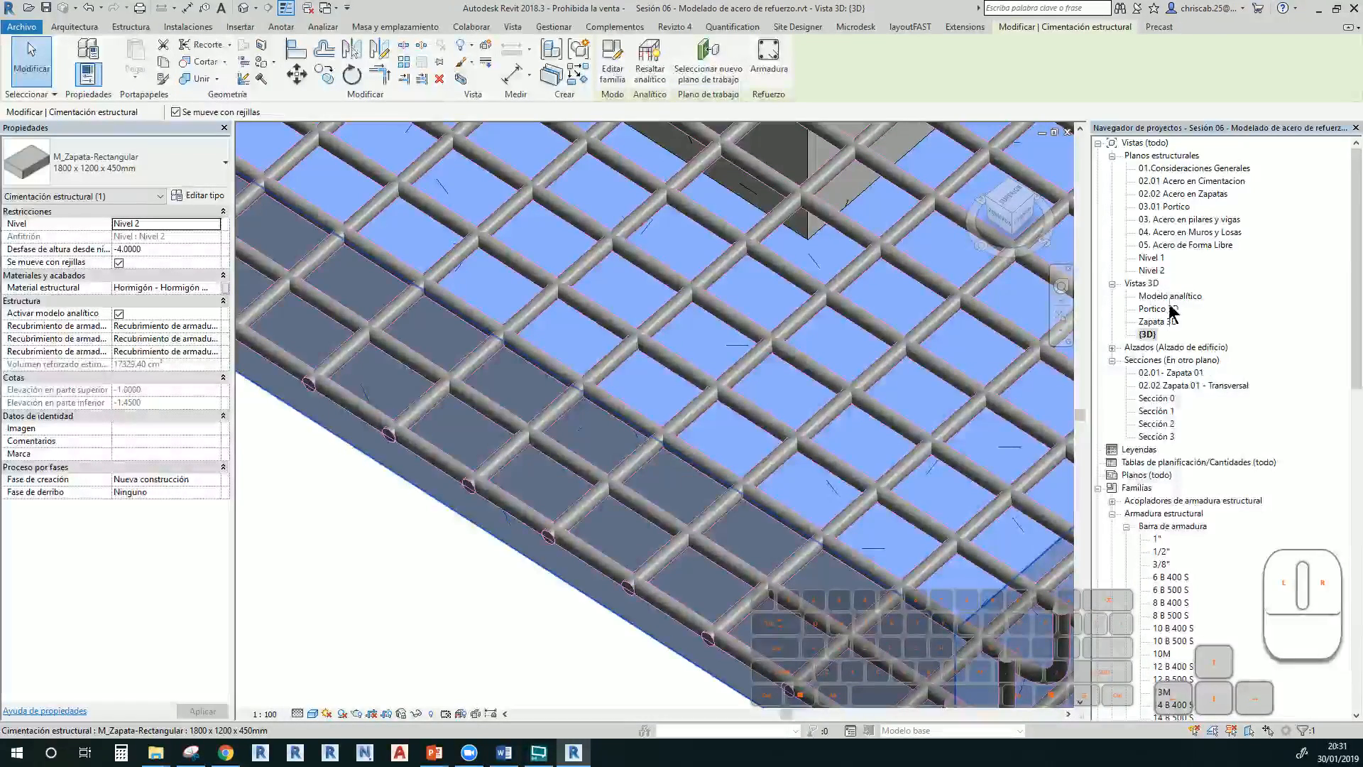
{"action": "double_click", "coordinate": [1162, 436]}
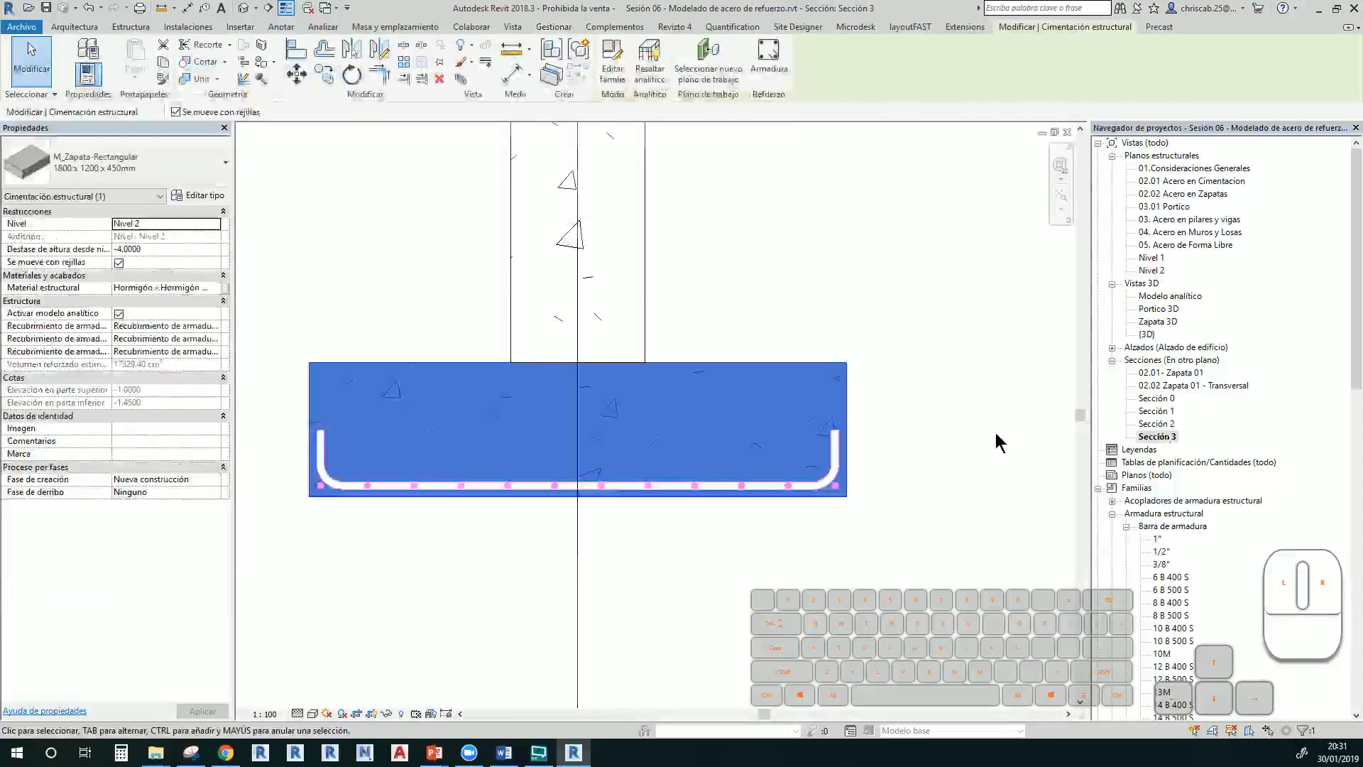
Select the row of bottom bars and nudge it up and down inside the footing
{"action": "left_click", "coordinate": [494, 558]}
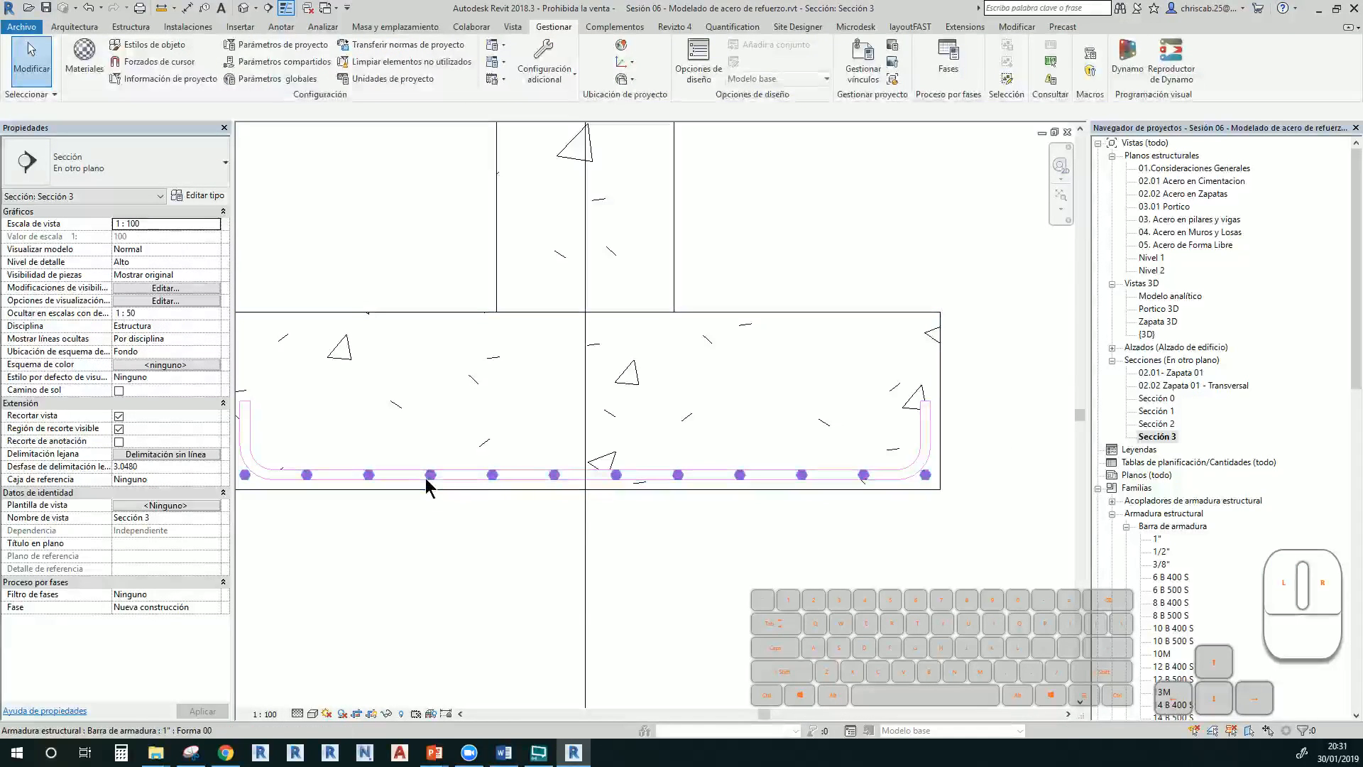
{"action": "left_click", "coordinate": [440, 481]}
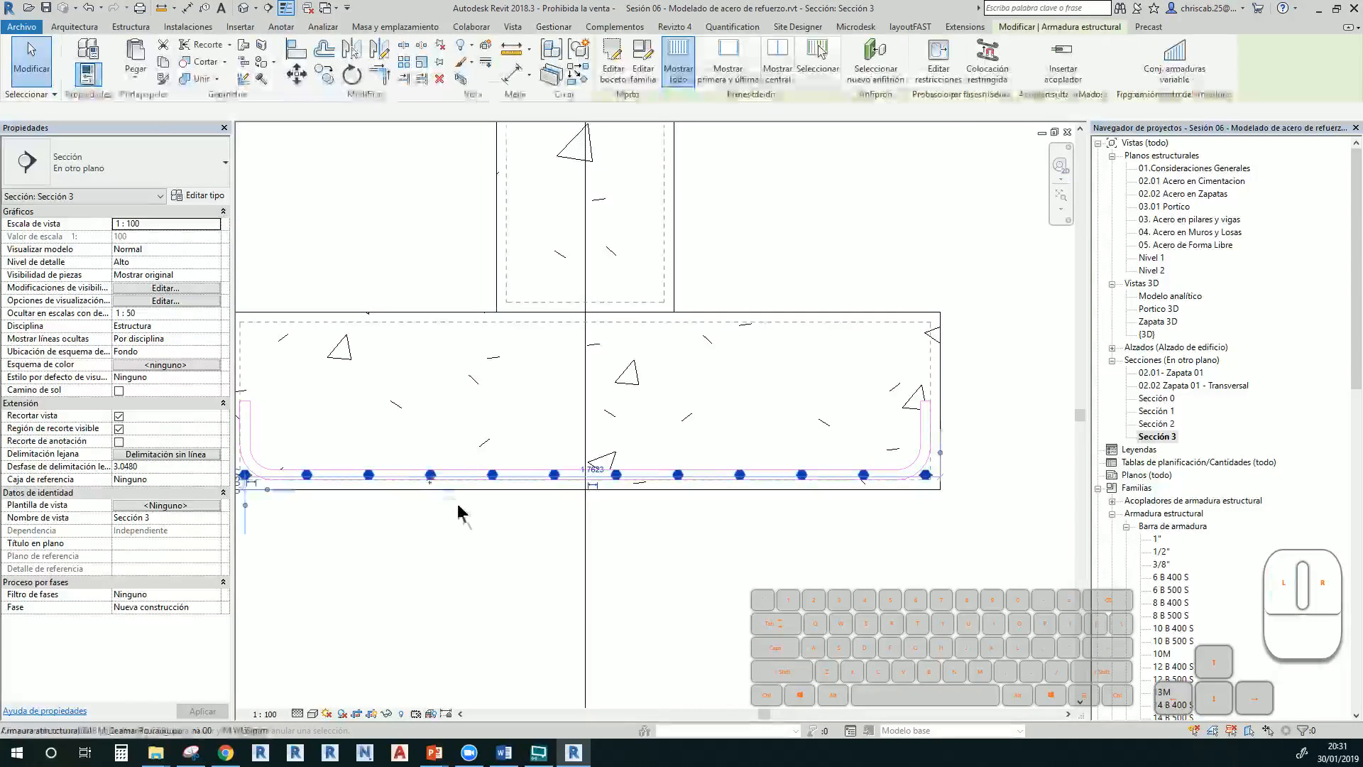
{"action": "key", "text": "Up"}
{"action": "key", "text": "Up"}
{"action": "key", "text": "Up"}
{"action": "key", "text": "Up"}
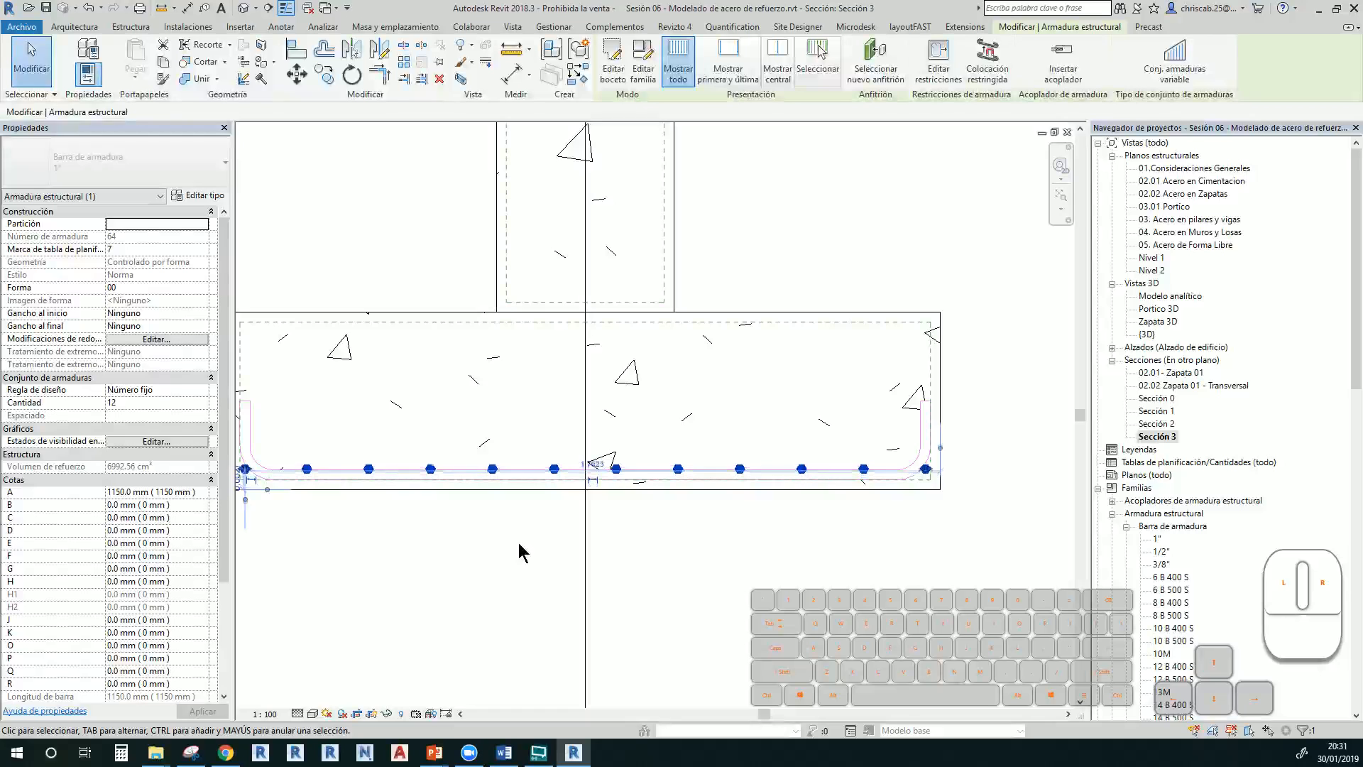
{"action": "key", "text": "Down"}
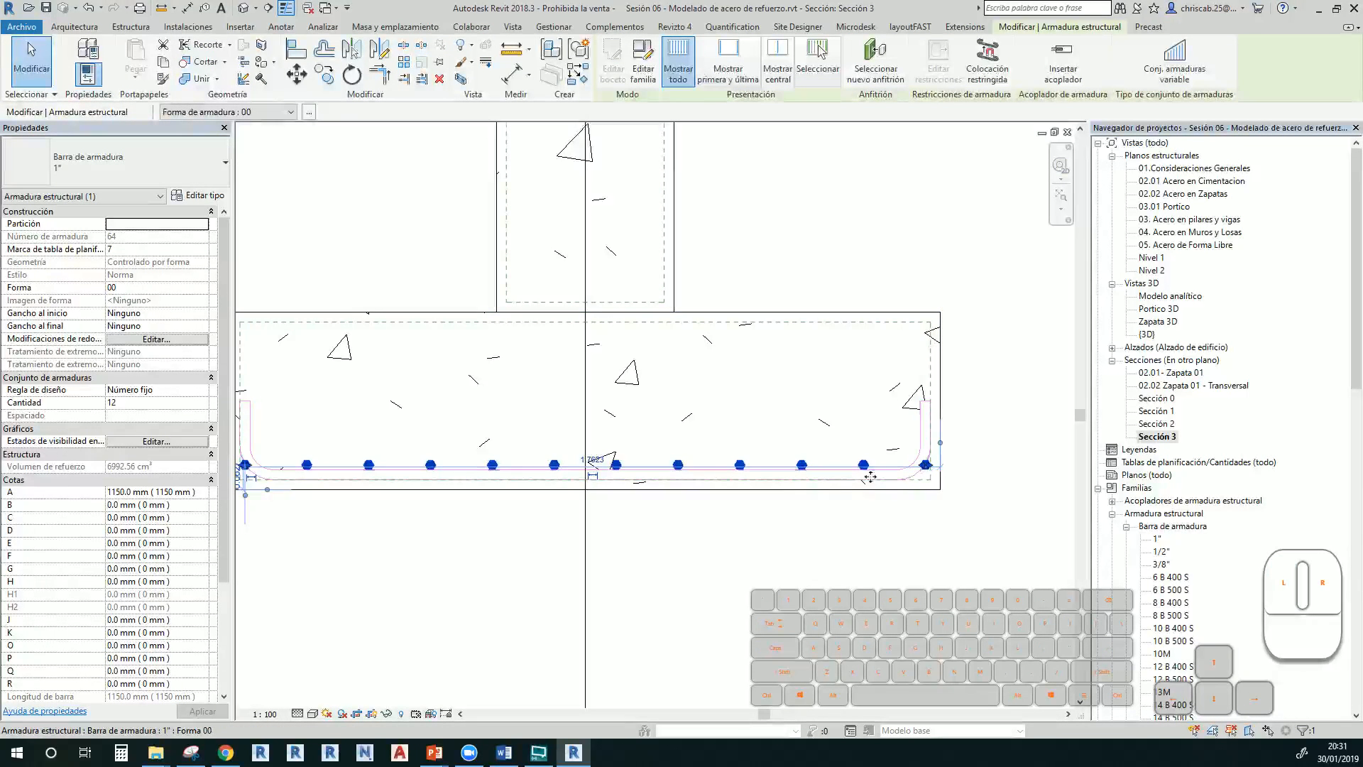
{"action": "middle_click_drag", "start_coordinate": [855, 474], "coordinate": [943, 483]}
{"action": "left_click", "coordinate": [441, 578]}
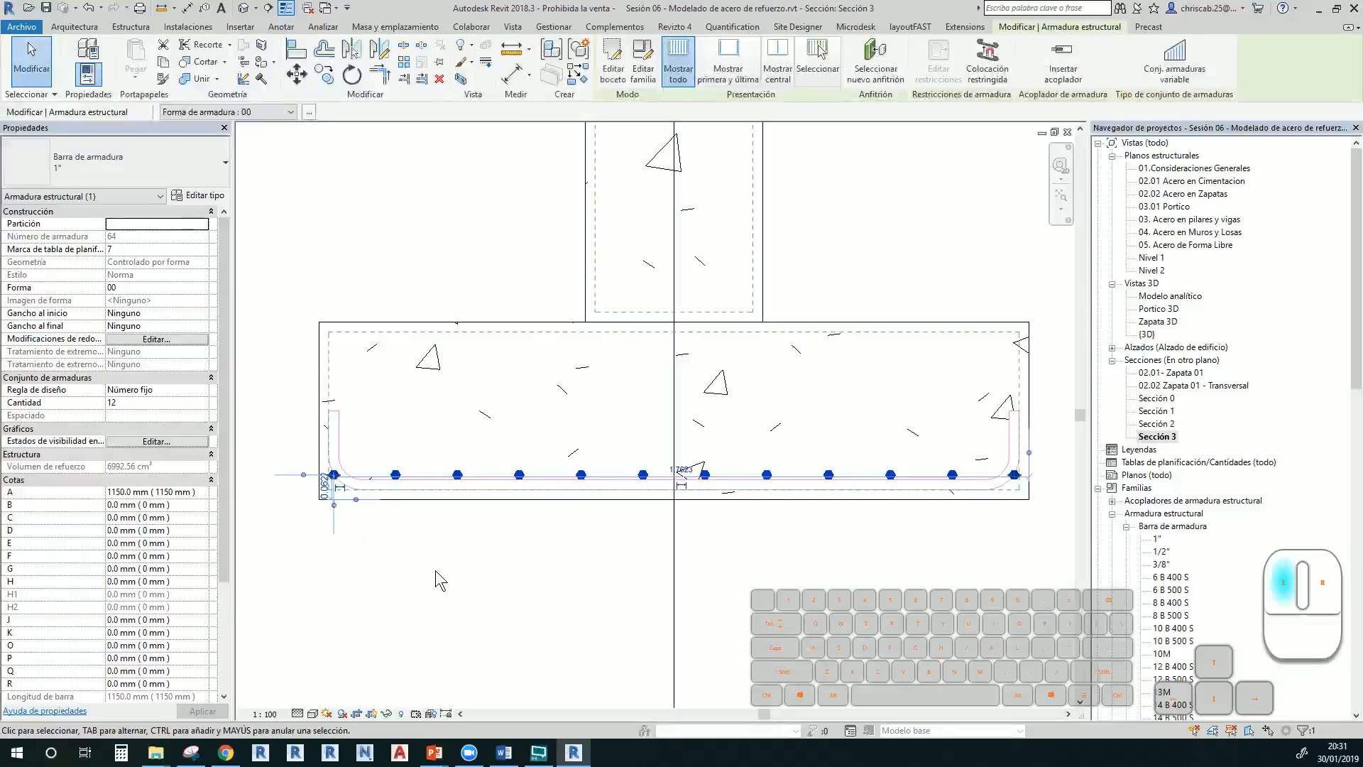
{"action": "left_click", "coordinate": [402, 480]}
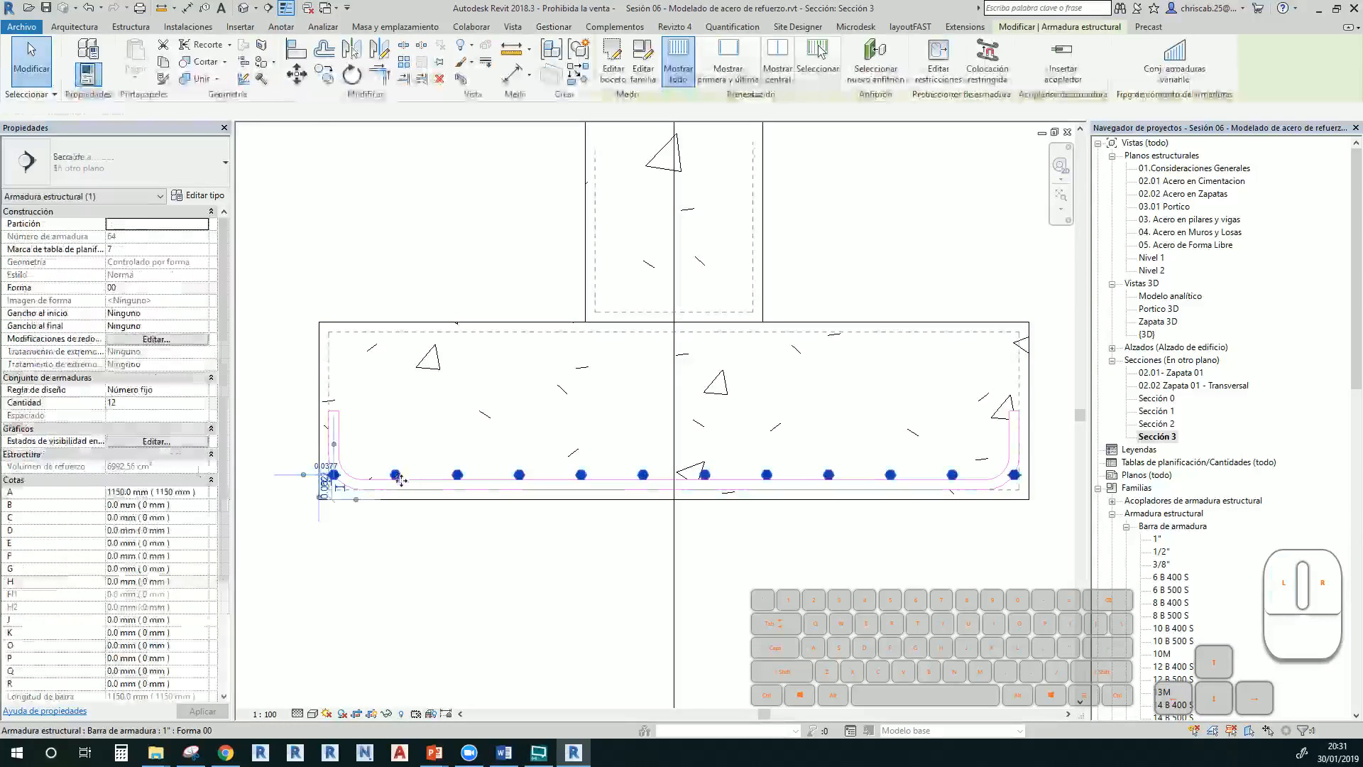
{"action": "key", "text": "Up"}
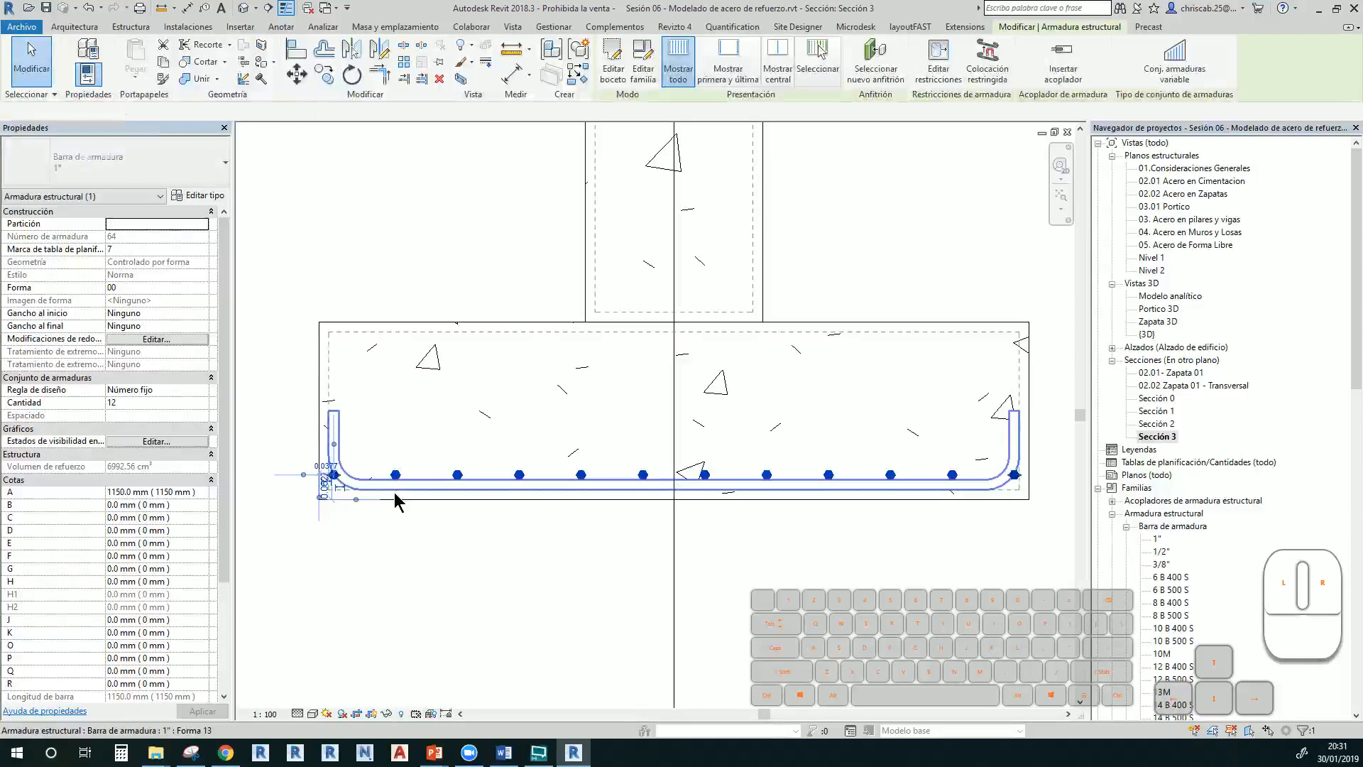
Drag the bar set from its right and left end bars to fit inside the U-bar
{"action": "scroll", "coordinate": [1047, 506], "scroll_direction": "up", "scroll_amount": 2}
{"action": "scroll", "coordinate": [1044, 506], "scroll_direction": "up", "scroll_amount": 4}
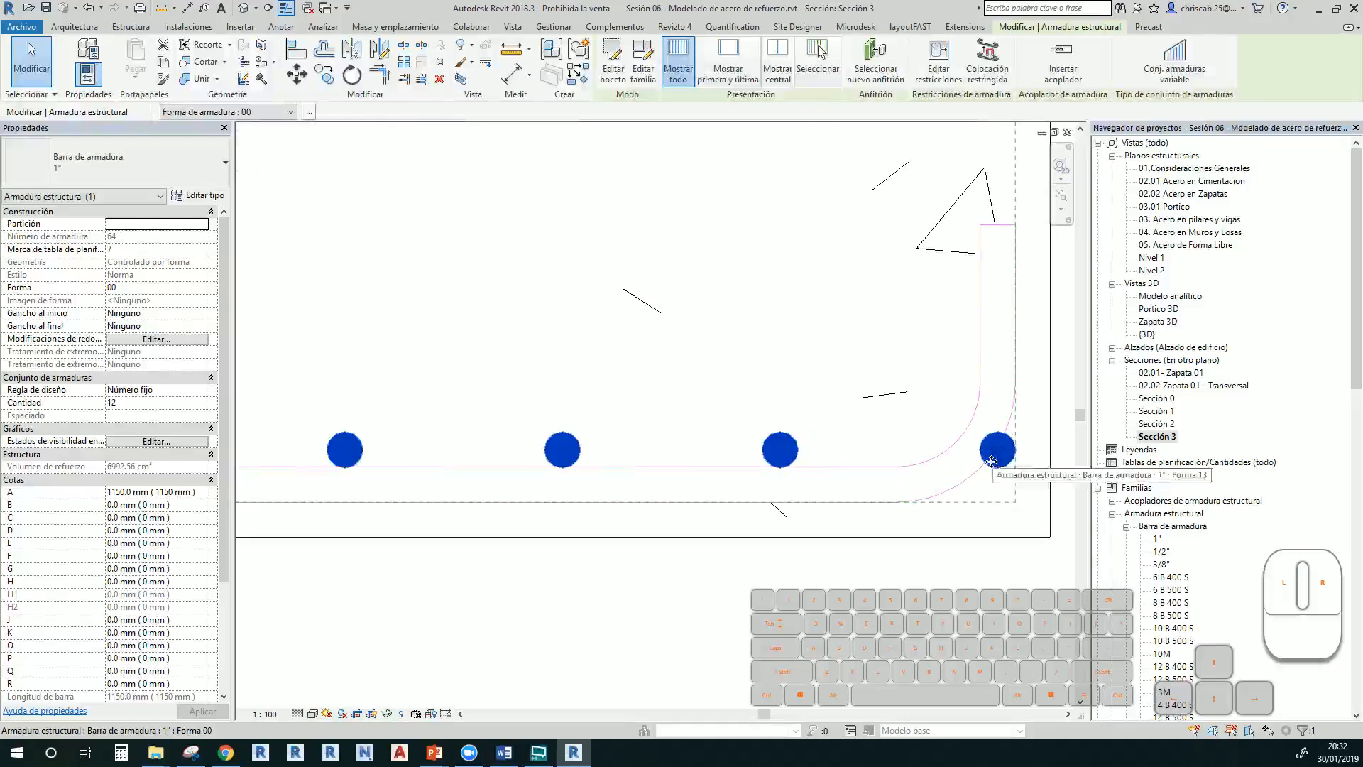
{"action": "left_click", "coordinate": [995, 451]}
{"action": "left_click_drag", "start_coordinate": [995, 451], "coordinate": [922, 455]}
{"action": "scroll", "coordinate": [916, 468], "scroll_direction": "down", "scroll_amount": 3}
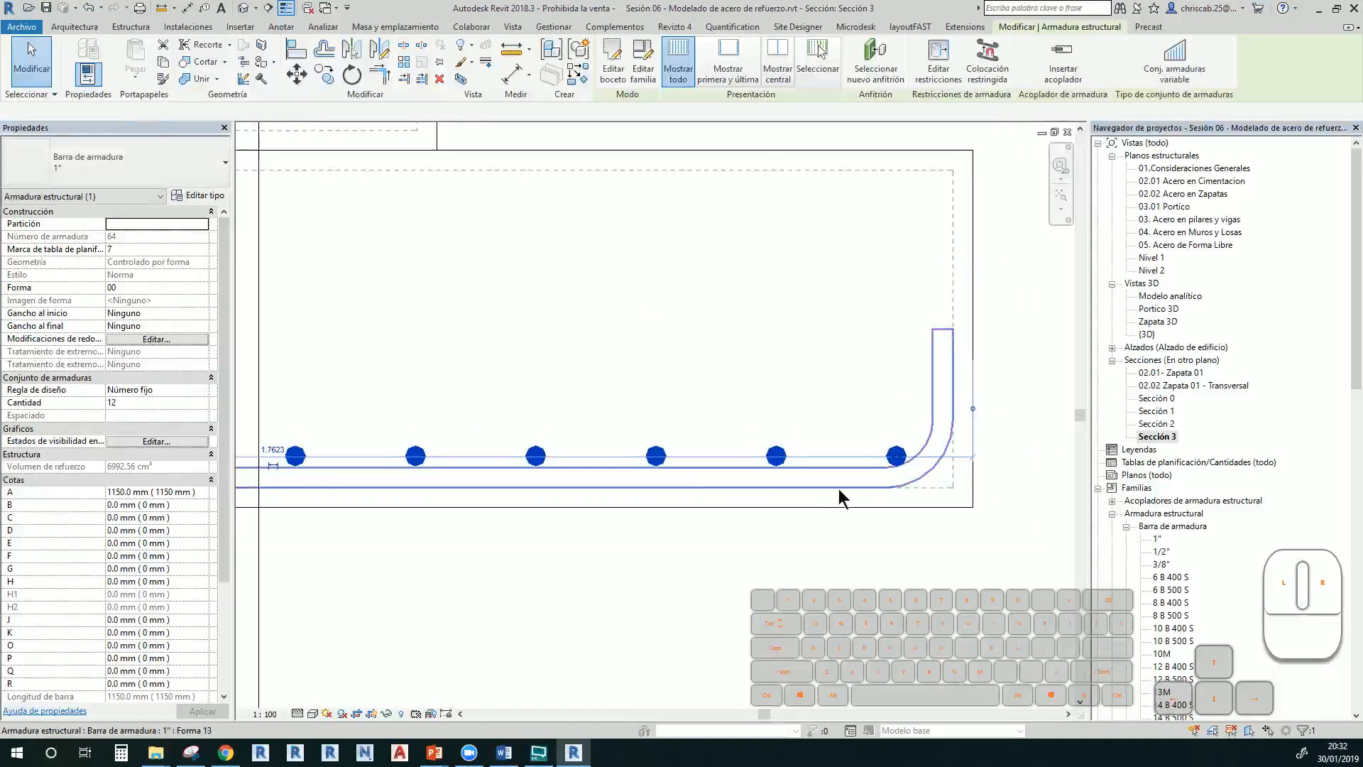
{"action": "middle_click_drag", "start_coordinate": [806, 459], "coordinate": [1135, 471]}
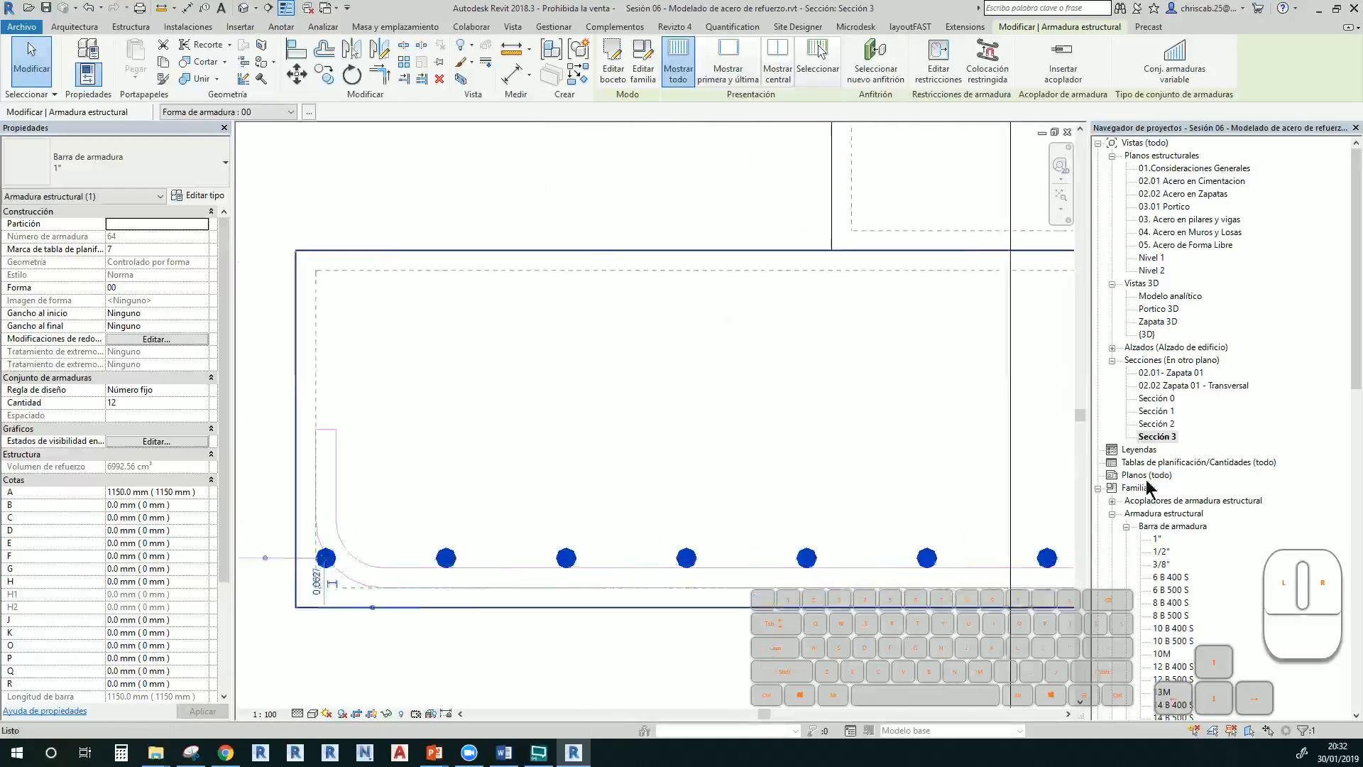
{"action": "scroll", "coordinate": [269, 566], "scroll_direction": "up", "scroll_amount": 2}
{"action": "scroll", "coordinate": [369, 589], "scroll_direction": "up", "scroll_amount": 4}
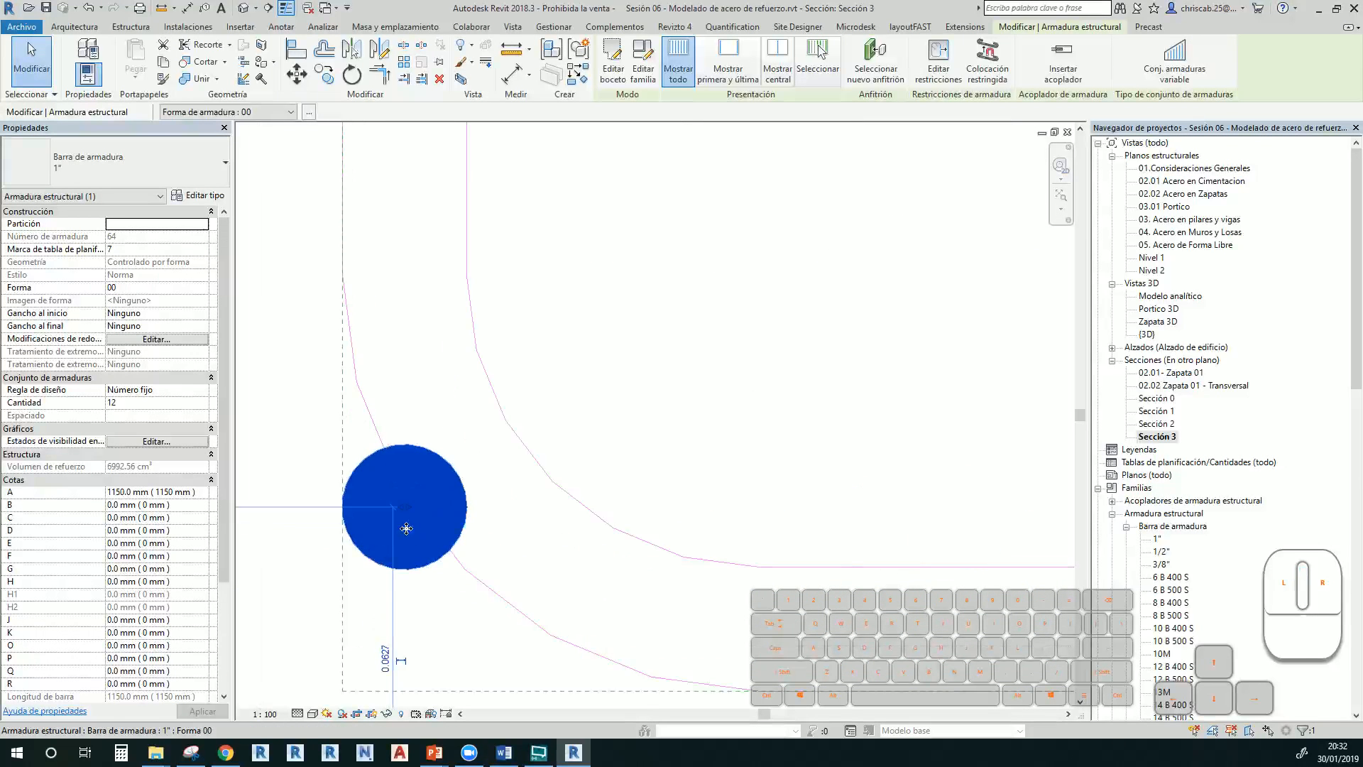
{"action": "left_click_drag", "start_coordinate": [422, 513], "coordinate": [739, 503]}
{"action": "scroll", "coordinate": [762, 385], "scroll_direction": "down", "scroll_amount": 7}
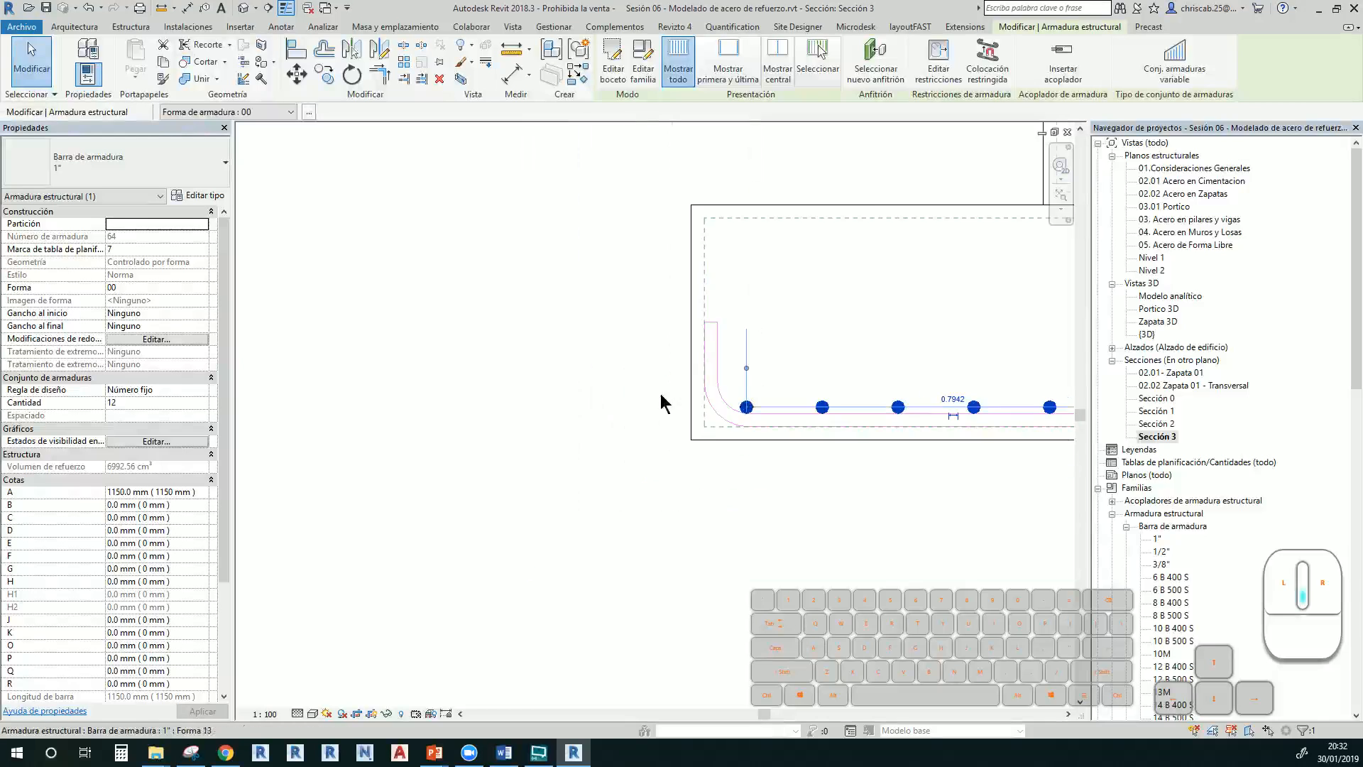
{"action": "middle_click_drag", "start_coordinate": [792, 512], "coordinate": [418, 588]}
Deselect the bars and bring the whole footing section back into view
{"action": "left_click", "coordinate": [709, 604]}
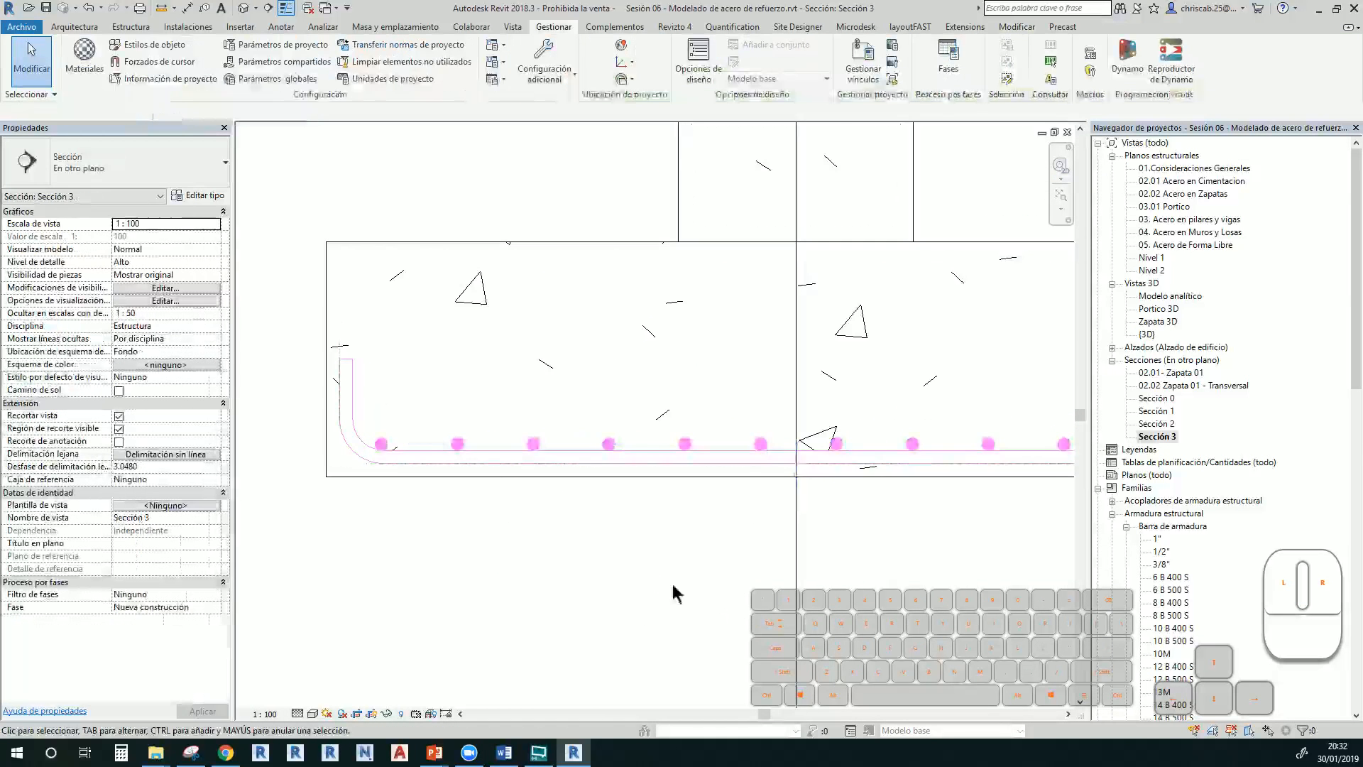
{"action": "middle_click_drag", "start_coordinate": [657, 579], "coordinate": [385, 553]}
{"action": "scroll", "coordinate": [456, 558], "scroll_direction": "down", "scroll_amount": 2}
{"action": "middle_click_drag", "start_coordinate": [598, 572], "coordinate": [773, 564]}
{"action": "scroll", "coordinate": [766, 558], "scroll_direction": "down", "scroll_amount": 1}
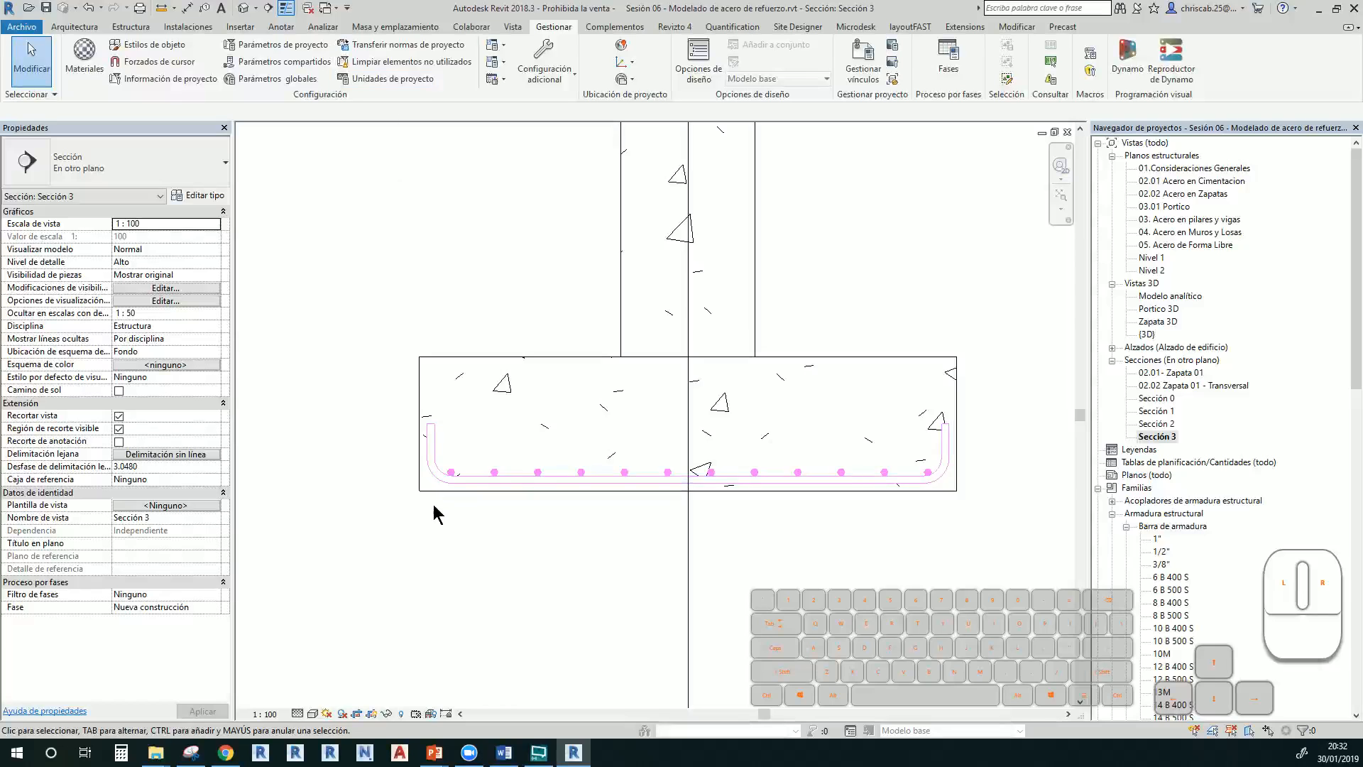
{"action": "scroll", "coordinate": [450, 456], "scroll_direction": "up", "scroll_amount": 3}
Change the U-shaped bar set to 1/2" diameter in the Type Selector
{"action": "left_click", "coordinate": [426, 429]}
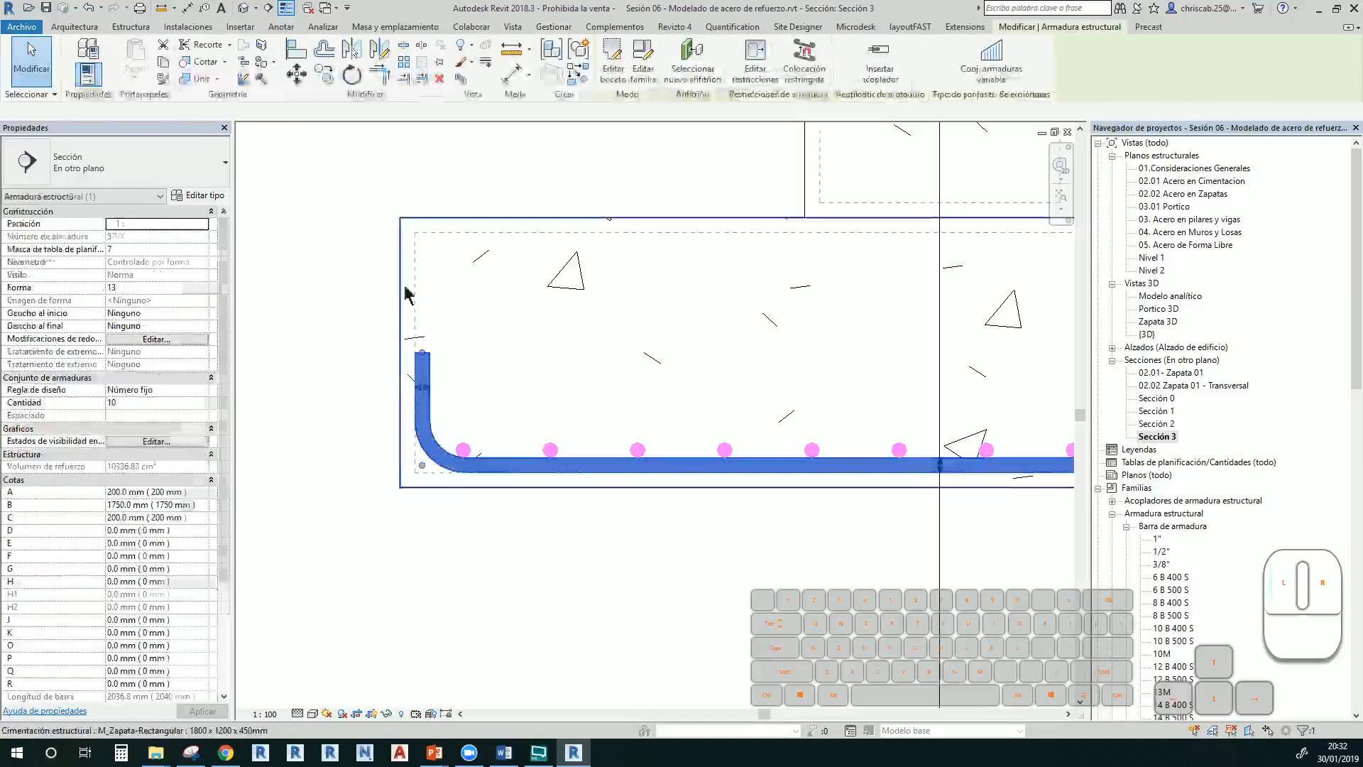
{"action": "left_click", "coordinate": [188, 168]}
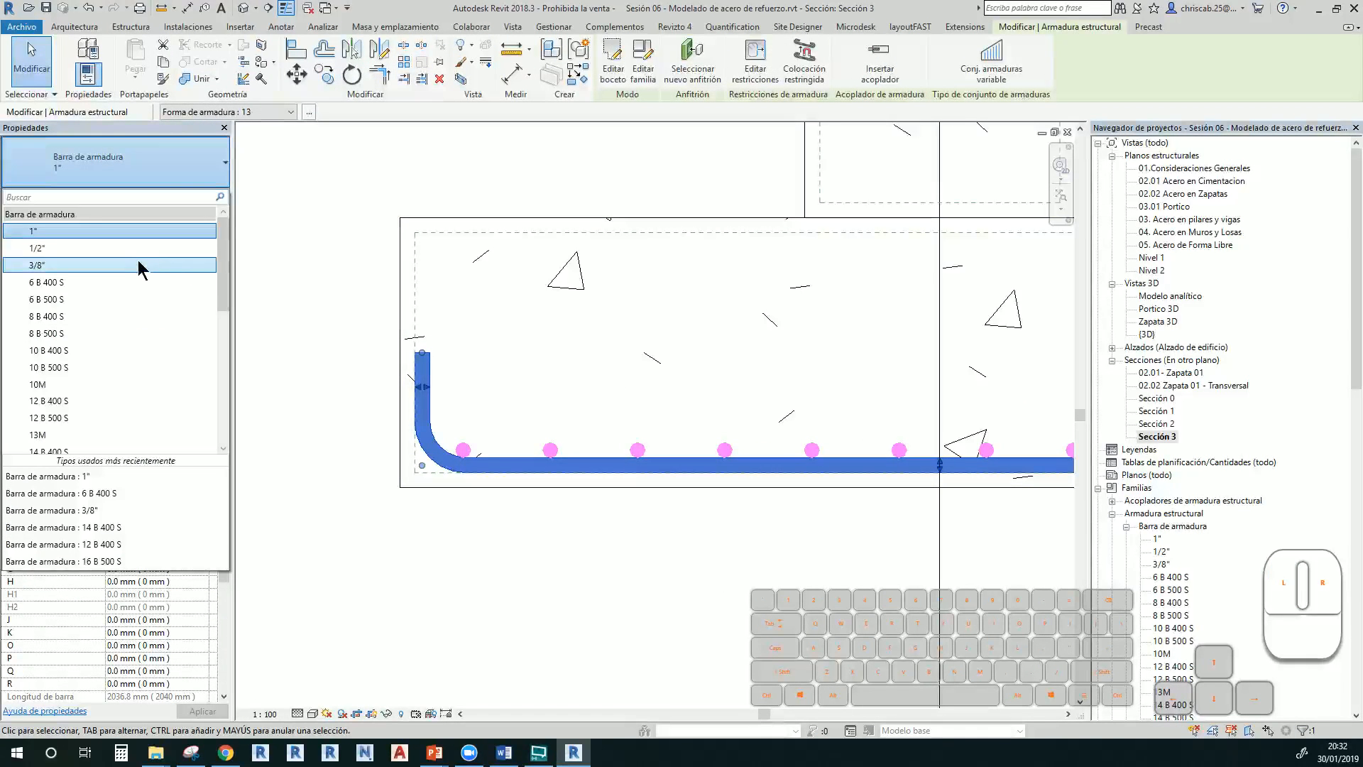
{"action": "left_click", "coordinate": [142, 269]}
{"action": "left_click", "coordinate": [487, 516]}
Nudge the 1" bottom bar set down and move it left against the U-bar bend
{"action": "scroll", "coordinate": [458, 454], "scroll_direction": "up", "scroll_amount": 4}
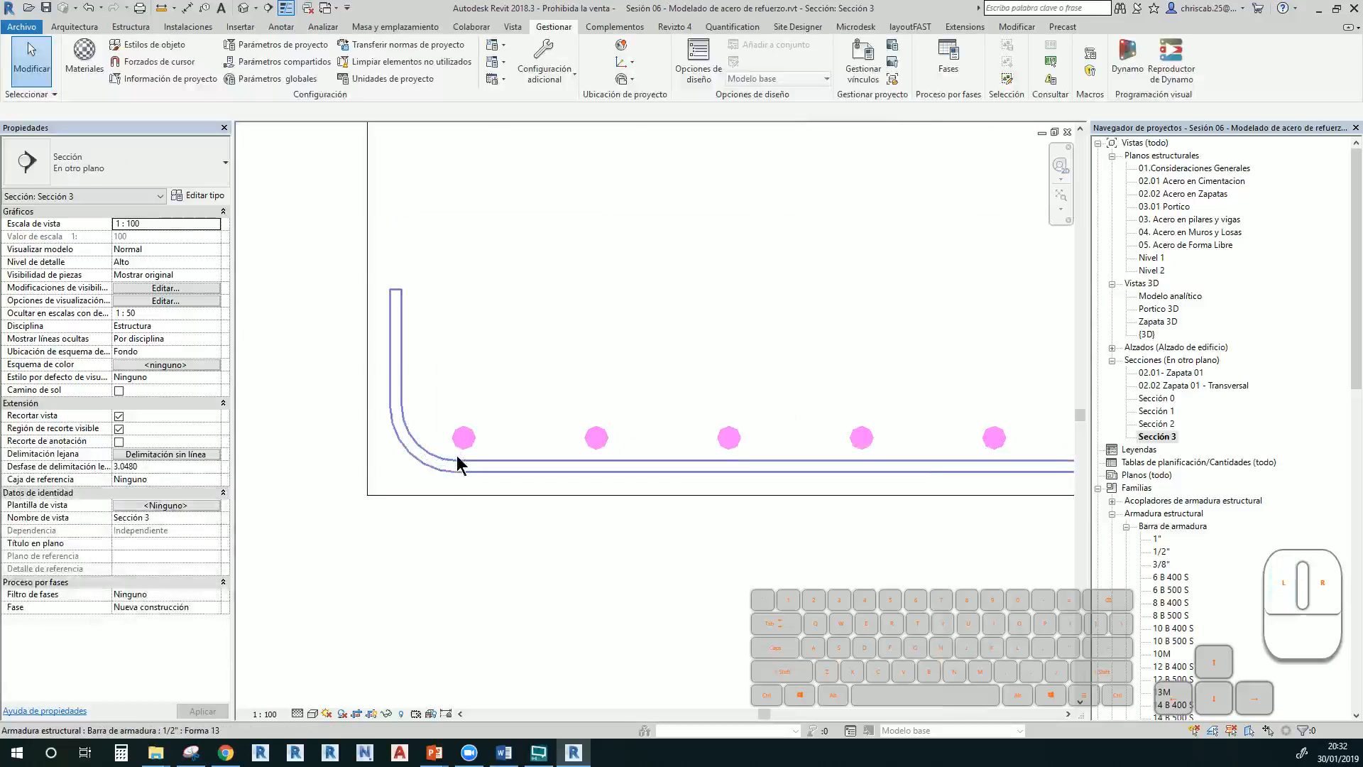
{"action": "left_click", "coordinate": [473, 446]}
{"action": "key", "text": "Down"}
{"action": "key", "text": "Down"}
{"action": "key", "text": "Down"}
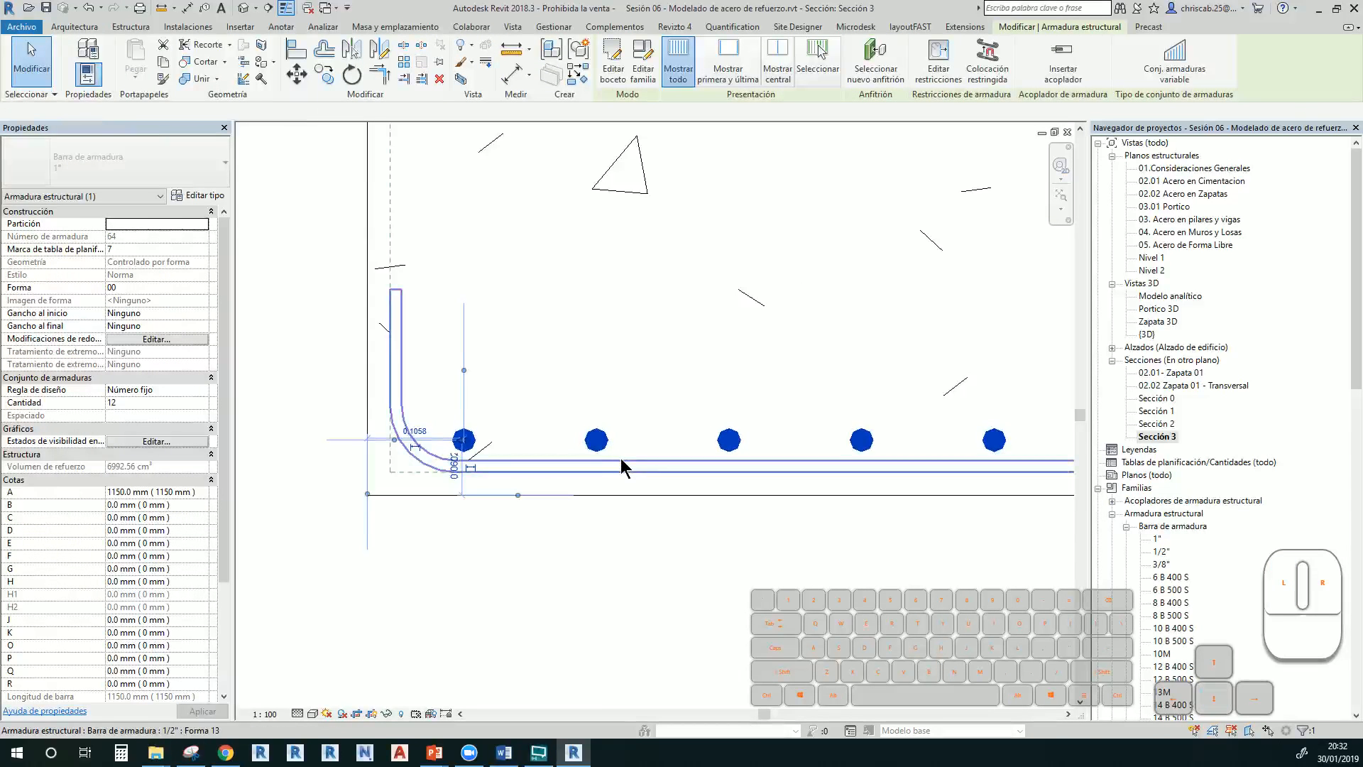
{"action": "scroll", "coordinate": [460, 447], "scroll_direction": "up", "scroll_amount": 2}
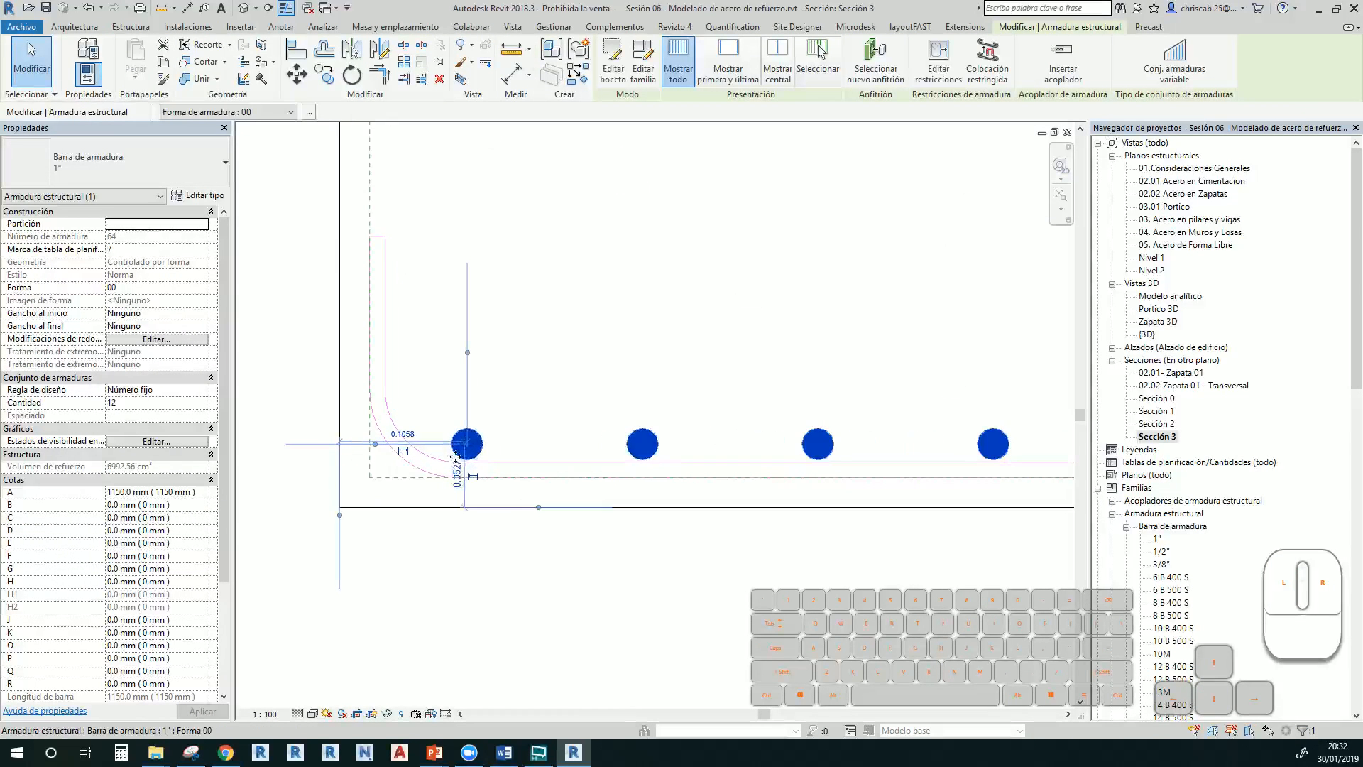
{"action": "left_click_drag", "start_coordinate": [447, 450], "coordinate": [443, 448]}
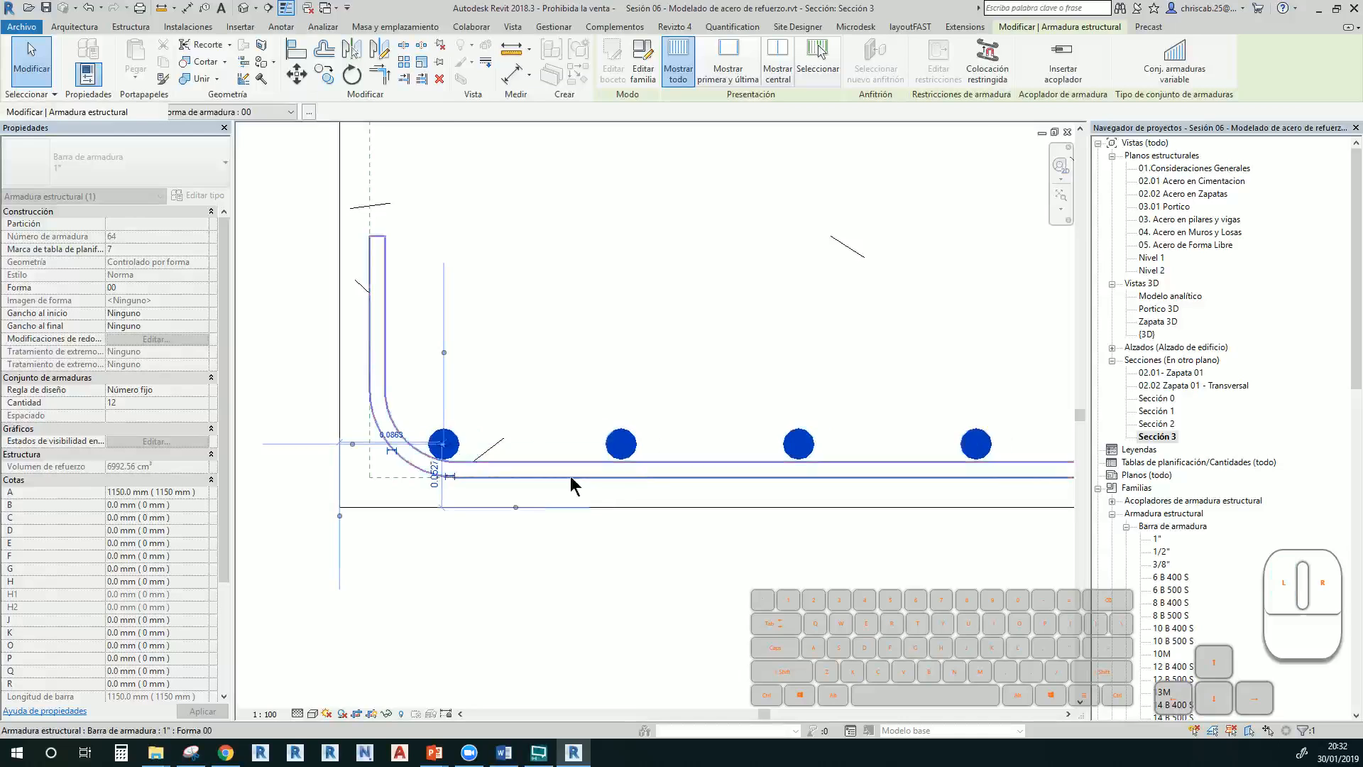
{"action": "scroll", "coordinate": [644, 480], "scroll_direction": "down", "scroll_amount": 2}
Shift the bottom bars right toward the concrete cover and return to the {3D} view
{"action": "middle_click_drag", "start_coordinate": [742, 485], "coordinate": [311, 465]}
{"action": "middle_click_drag", "start_coordinate": [809, 483], "coordinate": [468, 514]}
{"action": "middle_click_drag", "start_coordinate": [888, 546], "coordinate": [561, 565]}
{"action": "scroll", "coordinate": [776, 505], "scroll_direction": "up", "scroll_amount": 2}
{"action": "left_click_drag", "start_coordinate": [653, 475], "coordinate": [712, 524]}
{"action": "scroll", "coordinate": [712, 524], "scroll_direction": "down", "scroll_amount": 3}
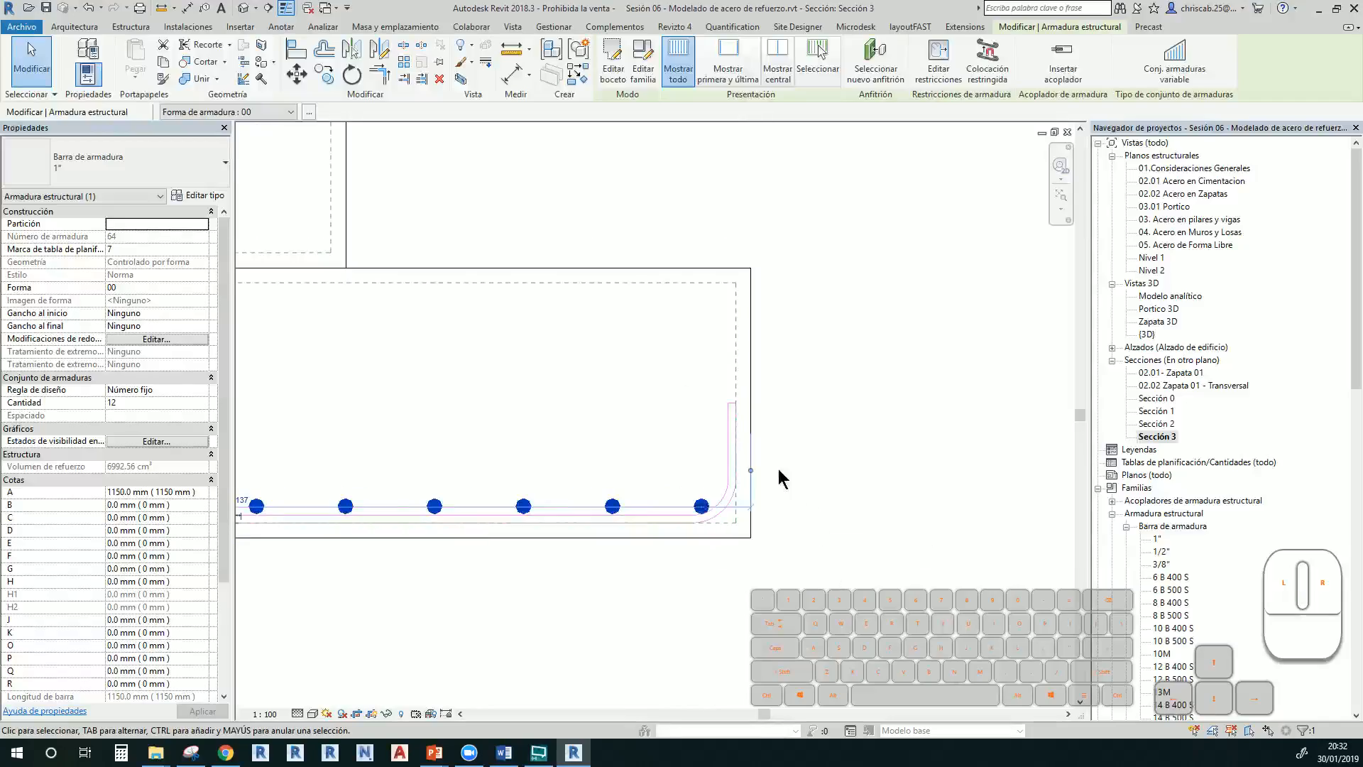
{"action": "left_click", "coordinate": [247, 9]}
{"action": "scroll", "coordinate": [527, 327], "scroll_direction": "down", "scroll_amount": 4}
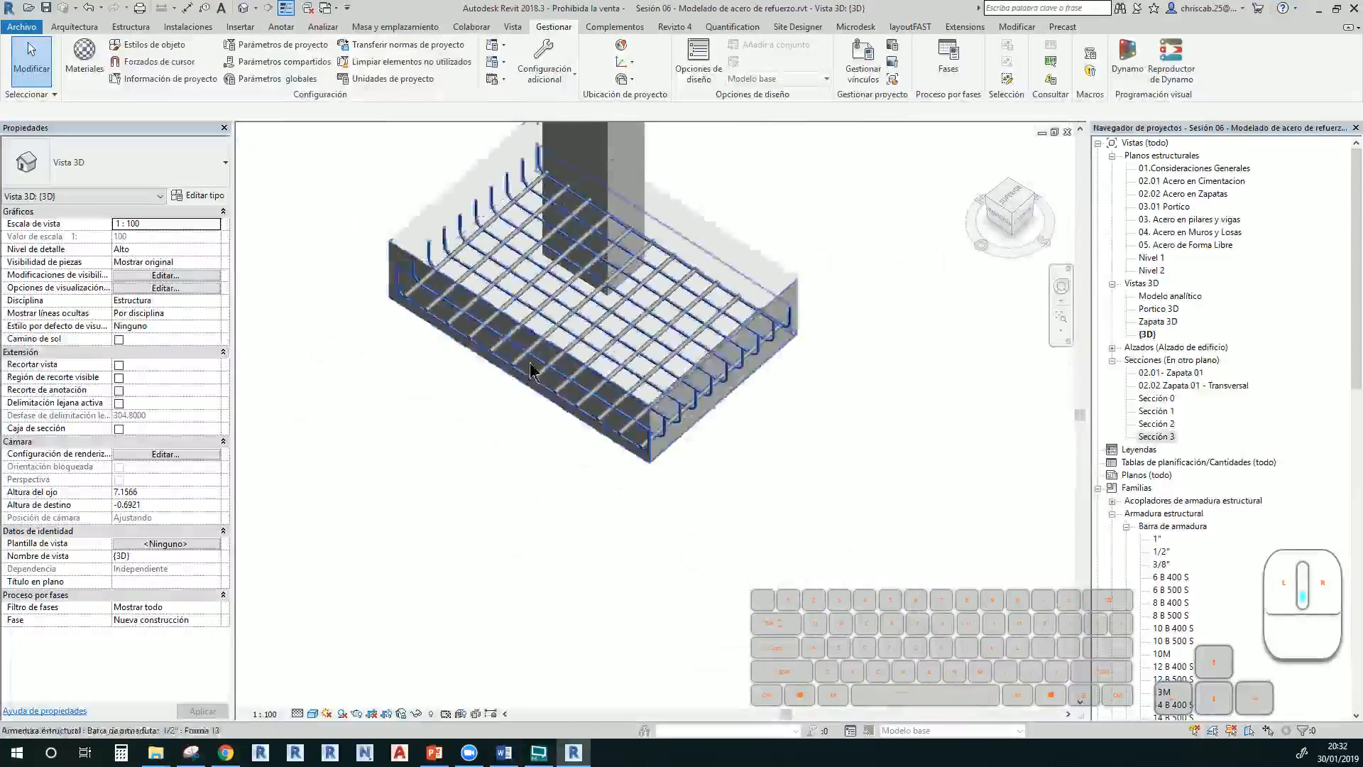
{"action": "middle_click_drag", "start_coordinate": [532, 368], "coordinate": [541, 183], "text": "shift"}
{"action": "scroll", "coordinate": [489, 340], "scroll_direction": "up", "scroll_amount": 4}
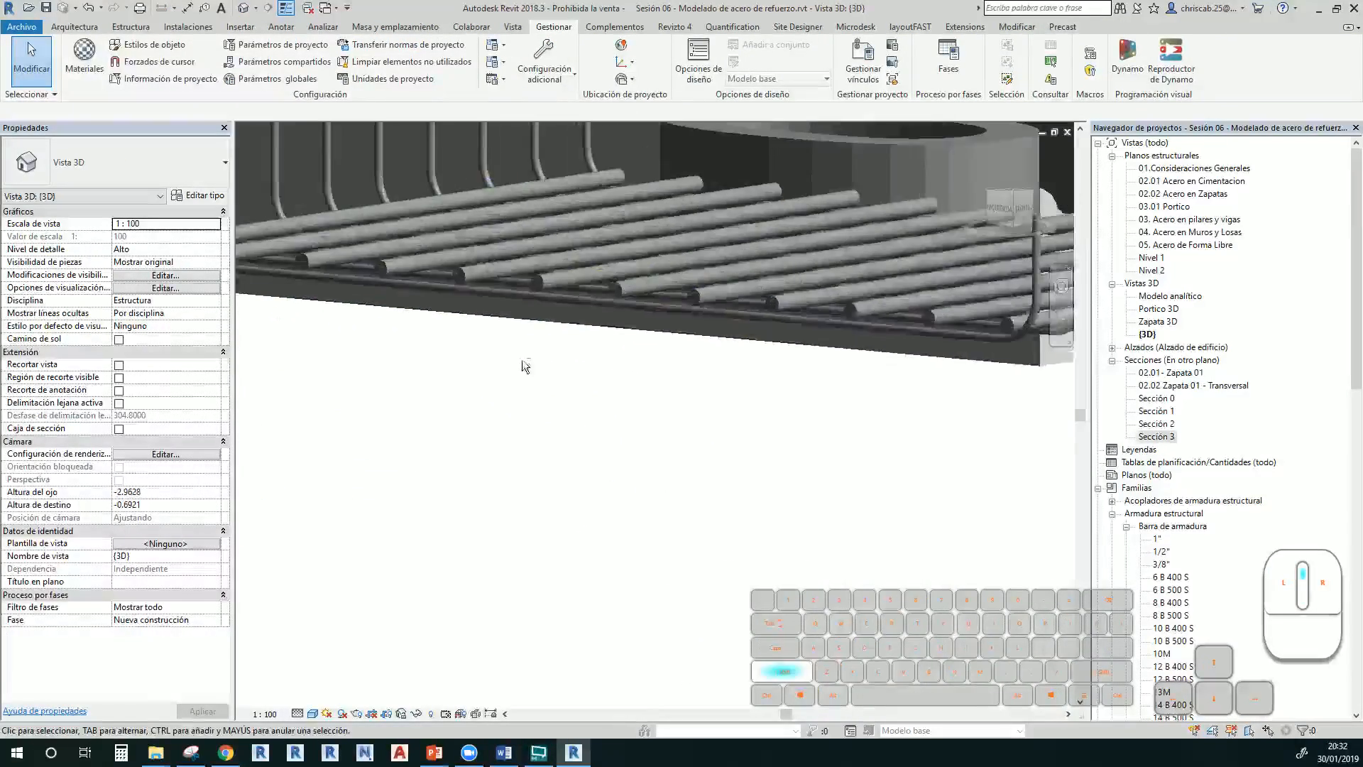
{"action": "middle_click_drag", "start_coordinate": [523, 365], "coordinate": [540, 589], "text": "shift"}
{"action": "scroll", "coordinate": [581, 455], "scroll_direction": "down", "scroll_amount": 5}
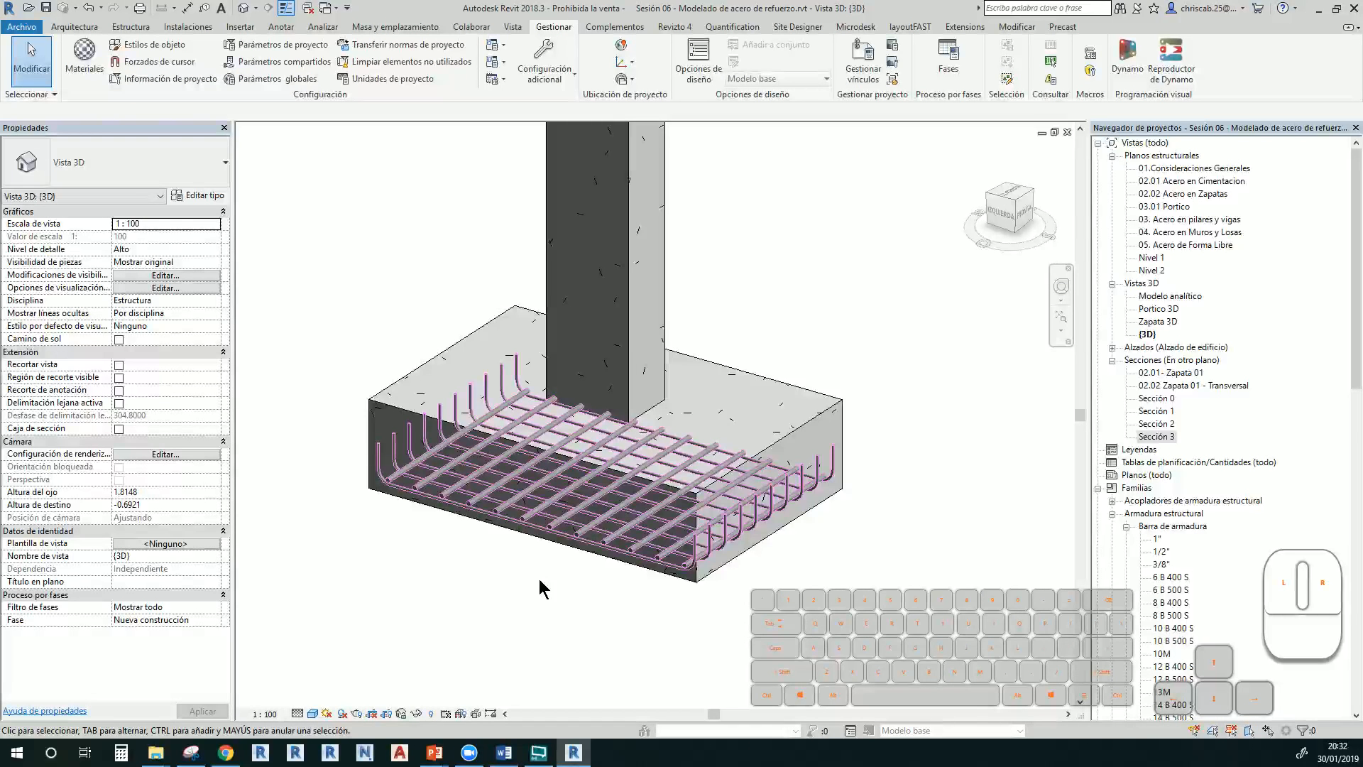
{"action": "key", "text": "alt+Tab"}
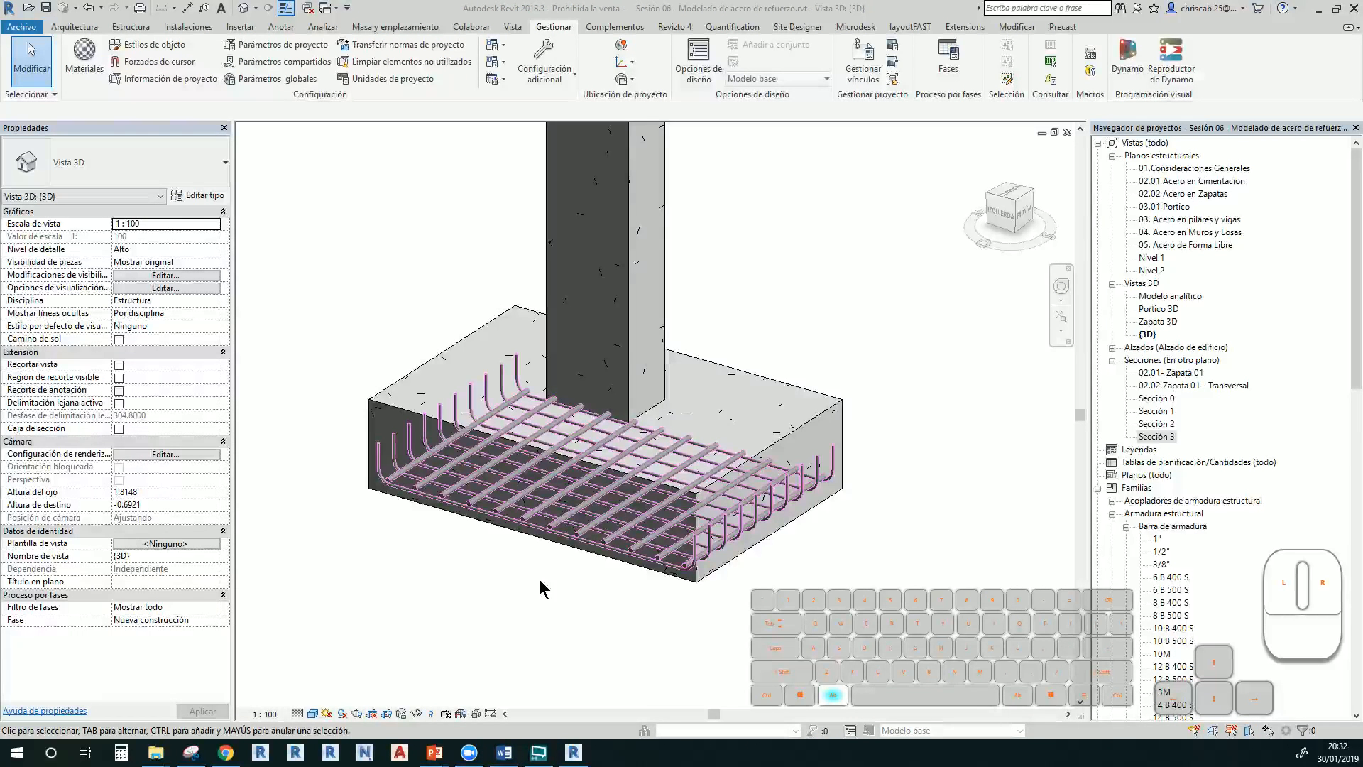
{"action": "key", "text": "alt+Tab"}
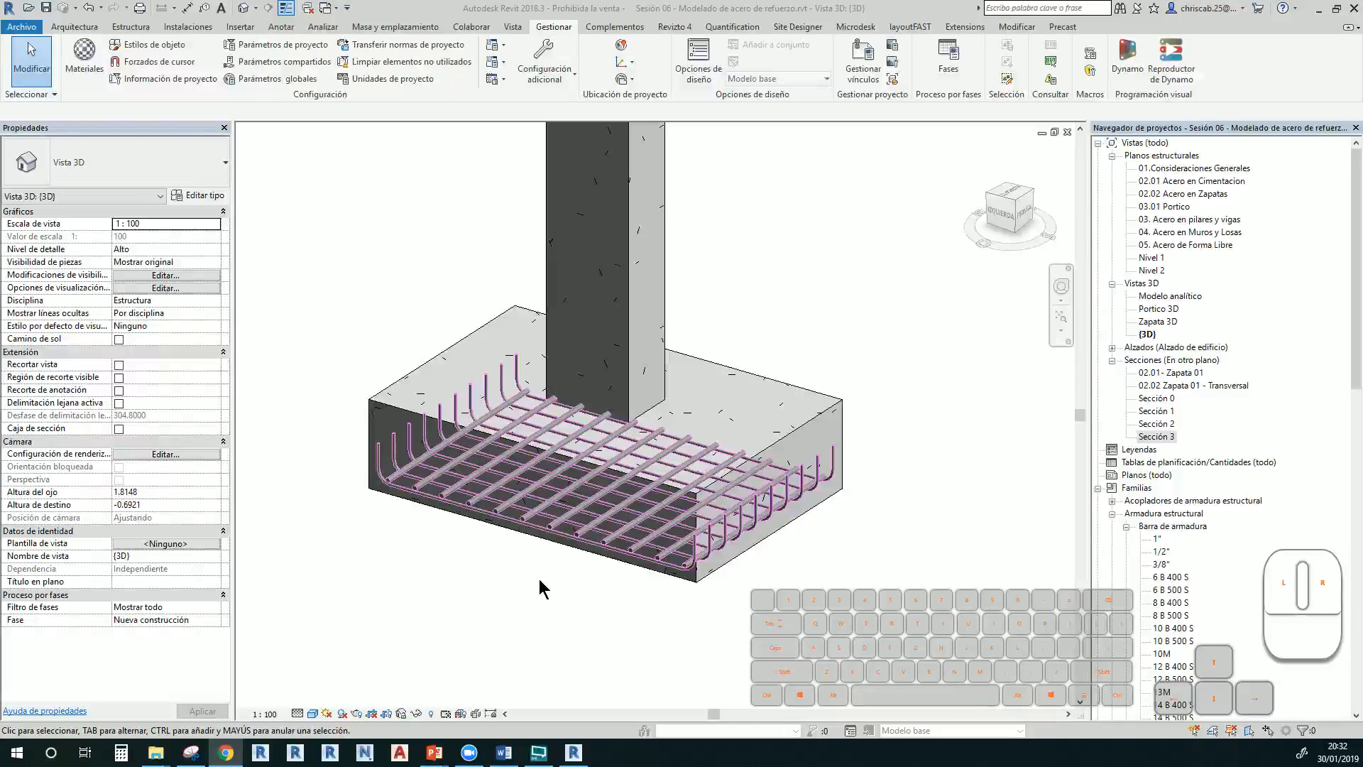
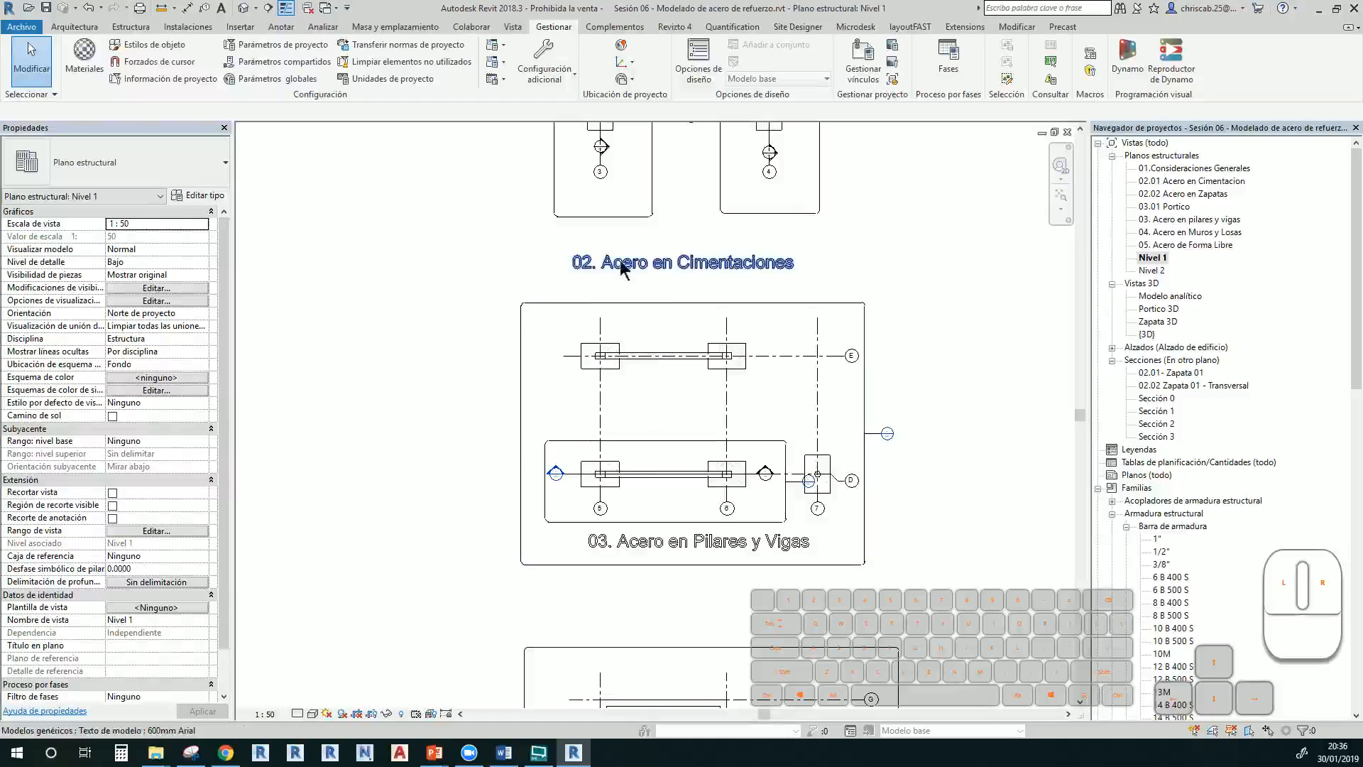
Zoom the Nivel 1 plan in on the beam between the two footings, in wireframe
{"action": "scroll", "coordinate": [682, 476], "scroll_direction": "up", "scroll_amount": 3}
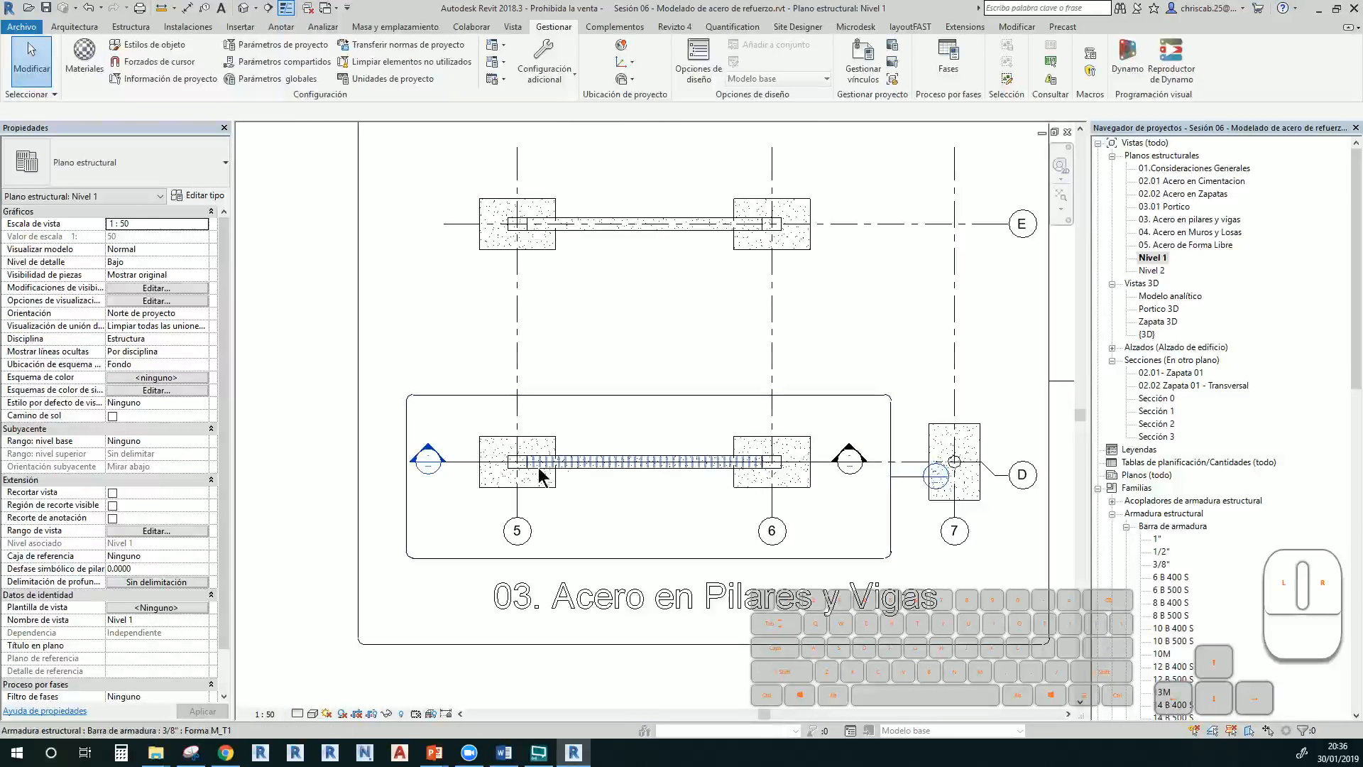
{"action": "scroll", "coordinate": [509, 460], "scroll_direction": "up", "scroll_amount": 4}
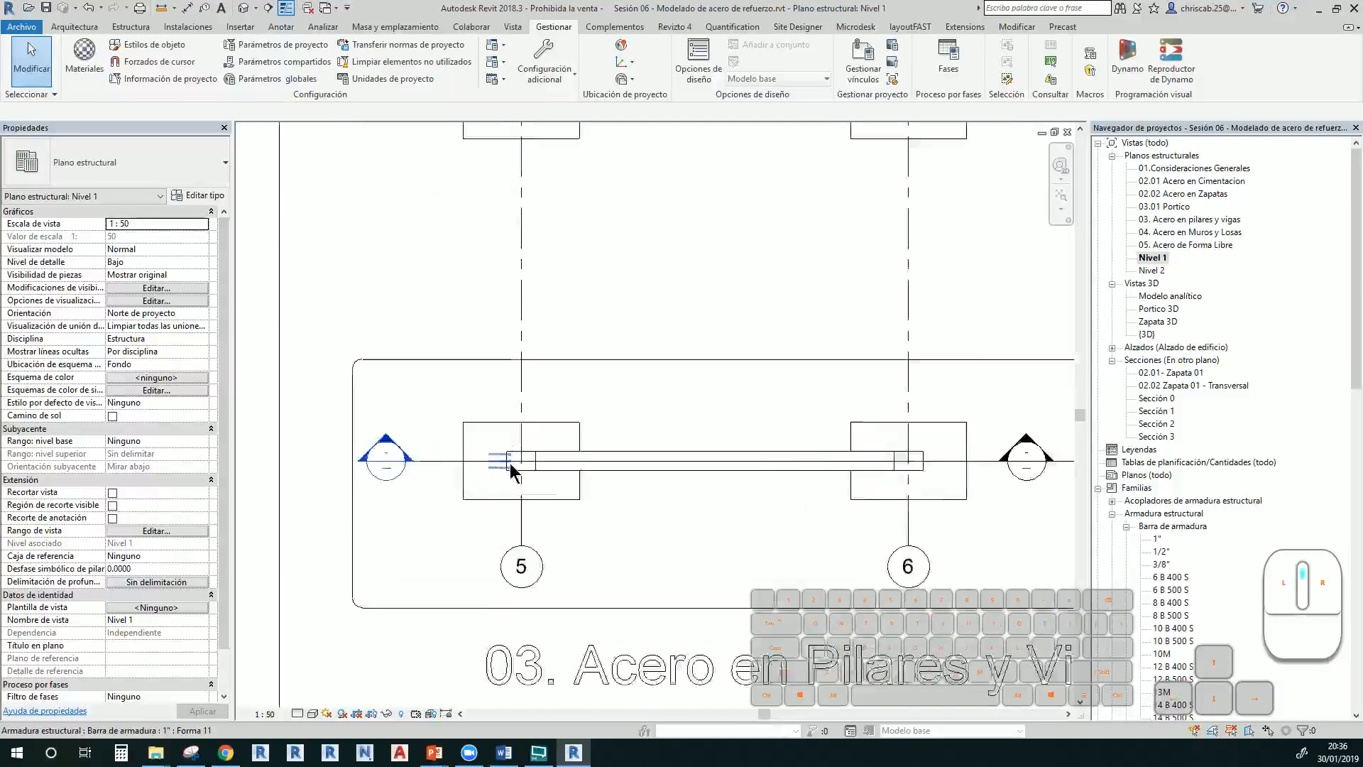
{"action": "key", "text": "w"}
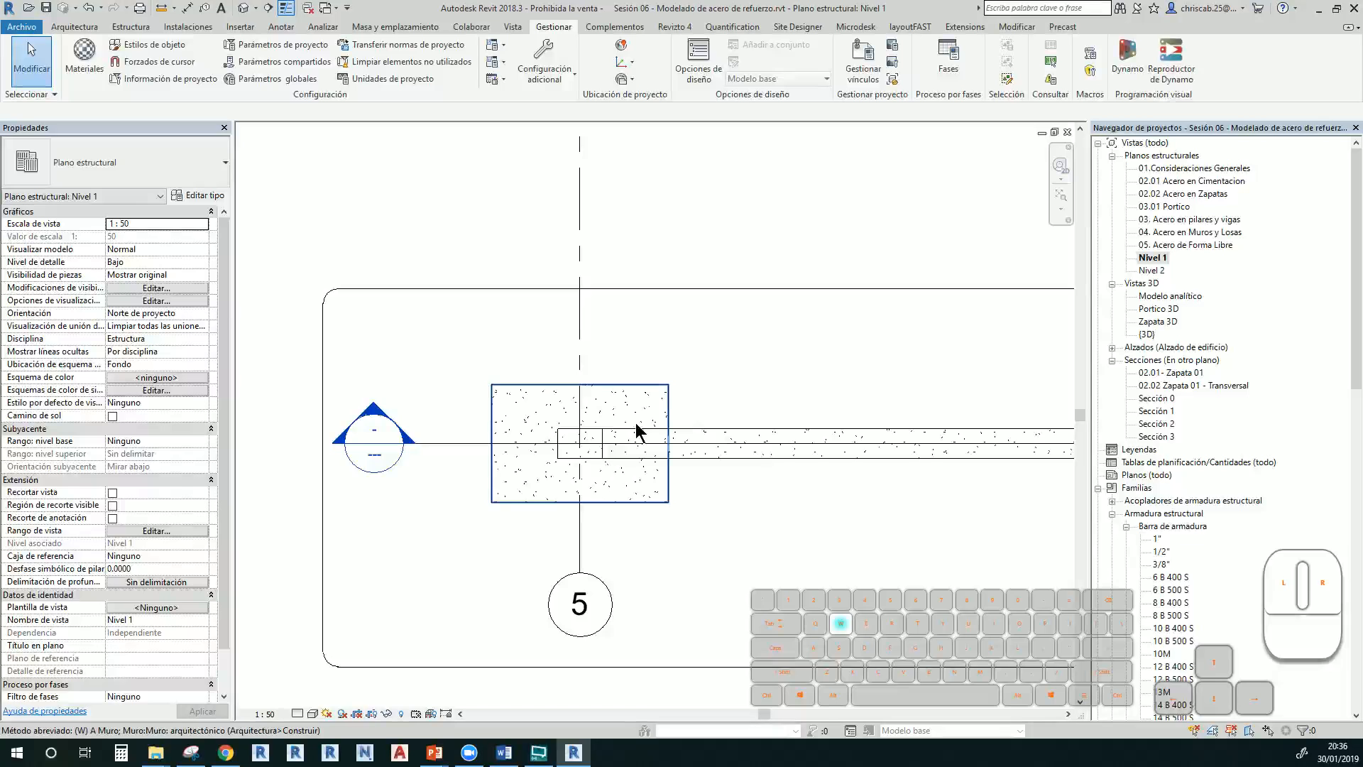
{"action": "key", "text": "f"}
{"action": "middle_click_drag", "start_coordinate": [736, 389], "coordinate": [642, 657]}
{"action": "middle_click_drag", "start_coordinate": [693, 328], "coordinate": [640, 564]}
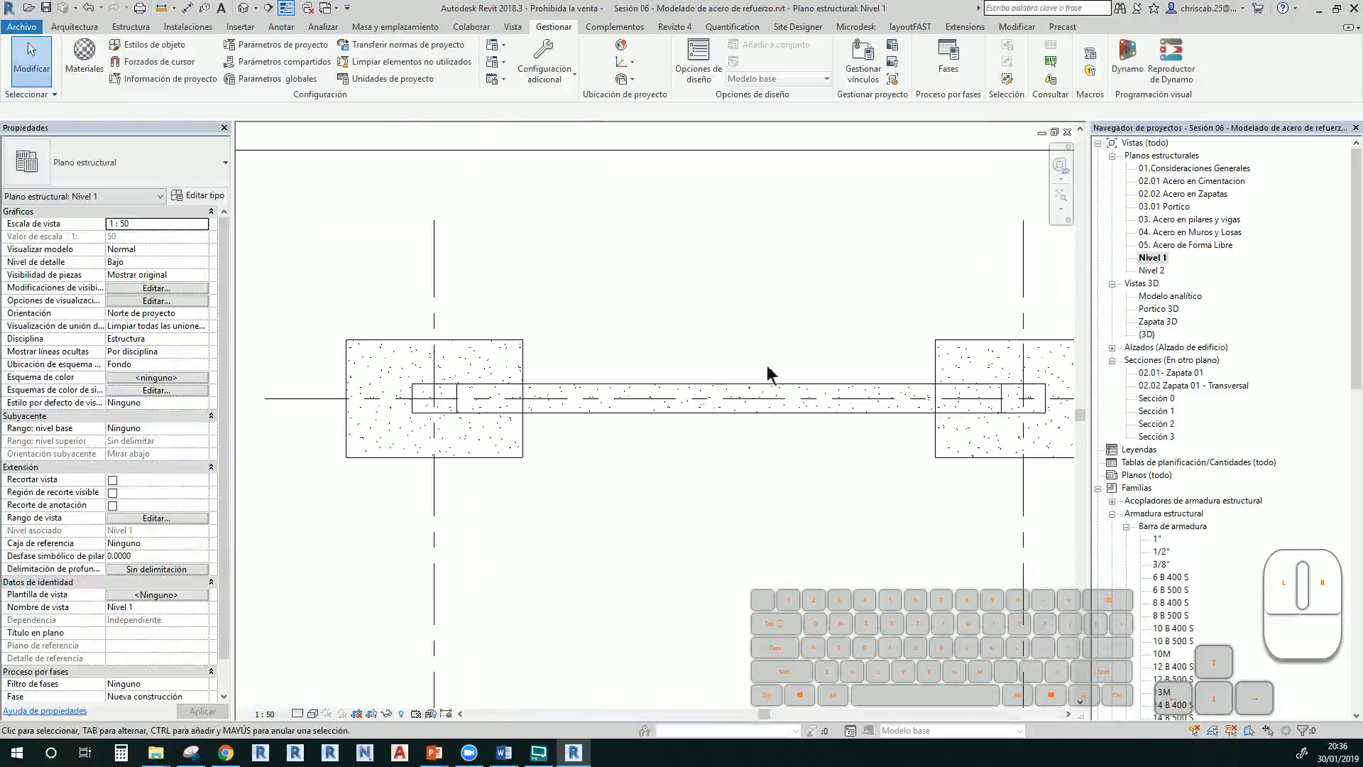
{"action": "scroll", "coordinate": [690, 343], "scroll_direction": "down", "scroll_amount": 2}
{"action": "middle_click_drag", "start_coordinate": [692, 444], "coordinate": [613, 467]}
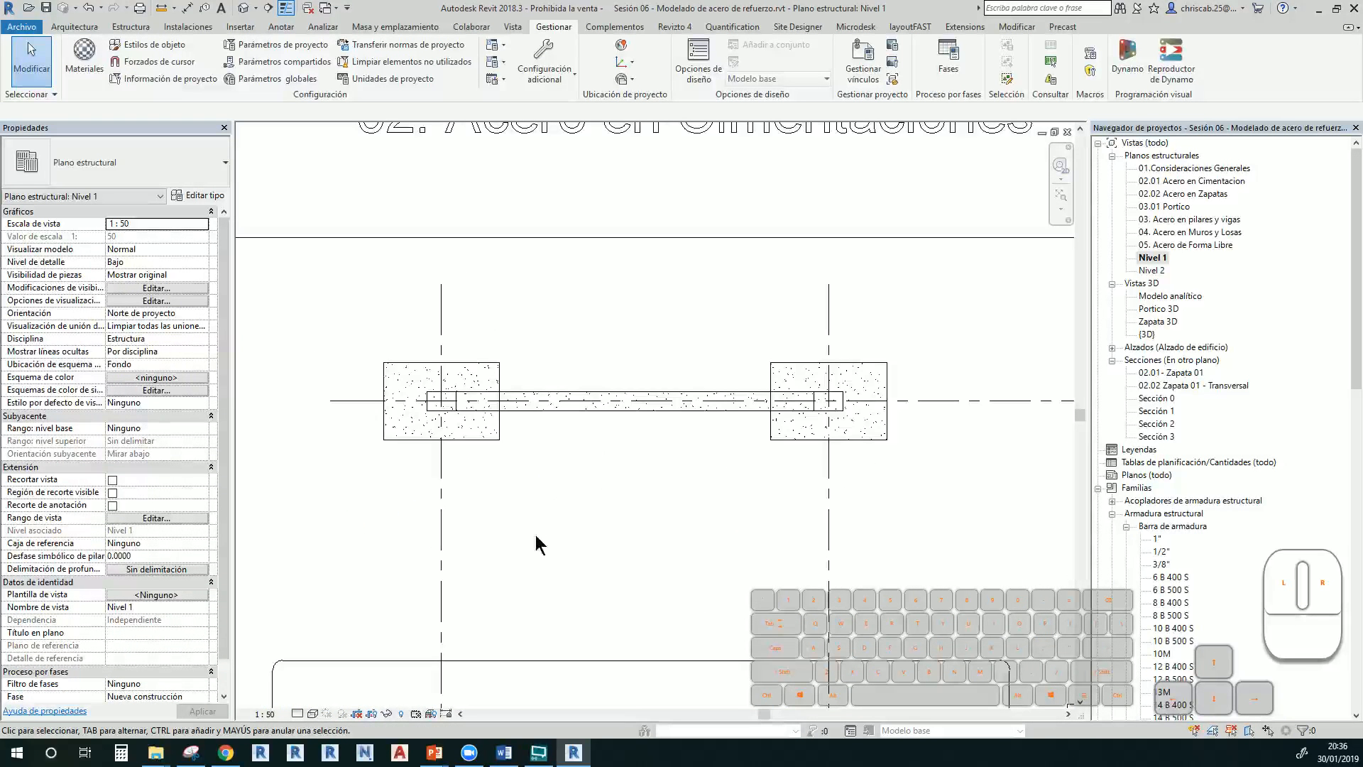
{"action": "left_click", "coordinate": [473, 373]}
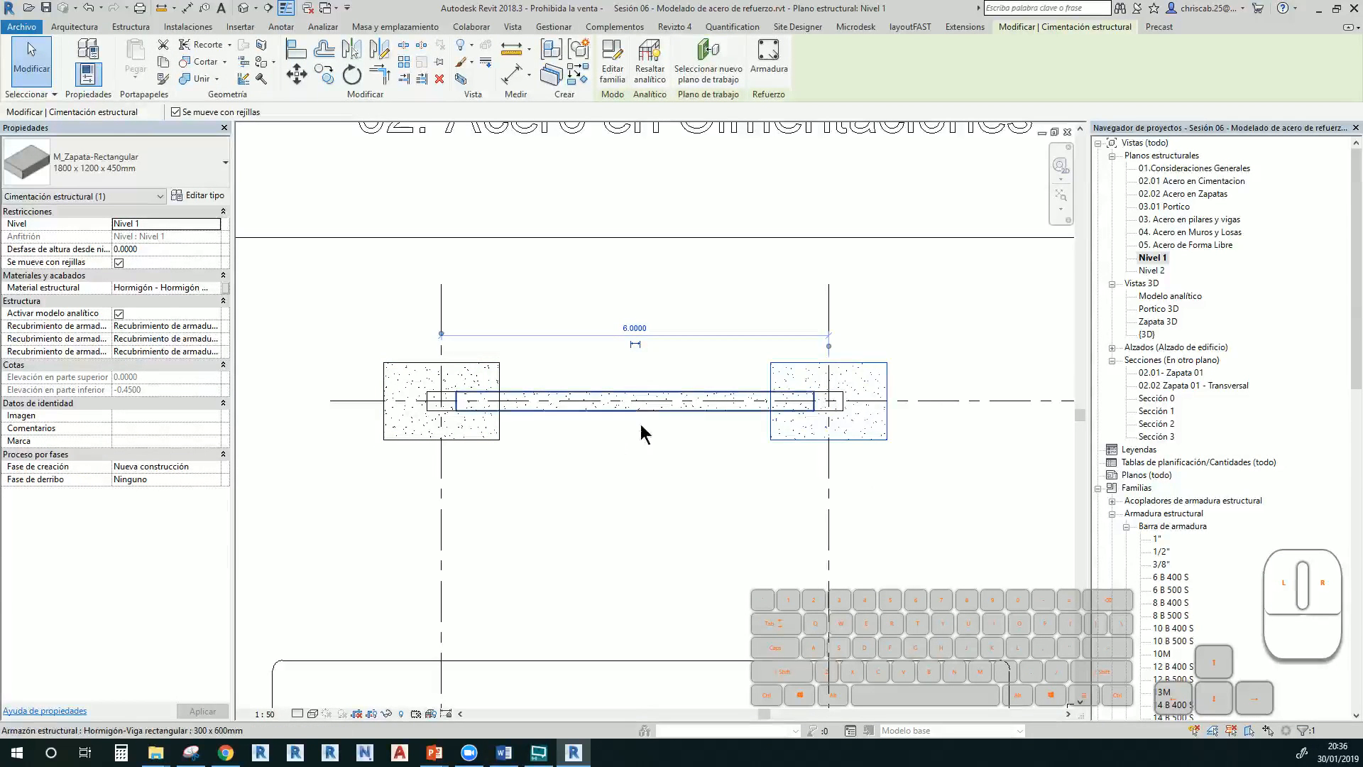
Draw a section line from left of the first footing to beyond the second footing
{"action": "left_click", "coordinate": [269, 8]}
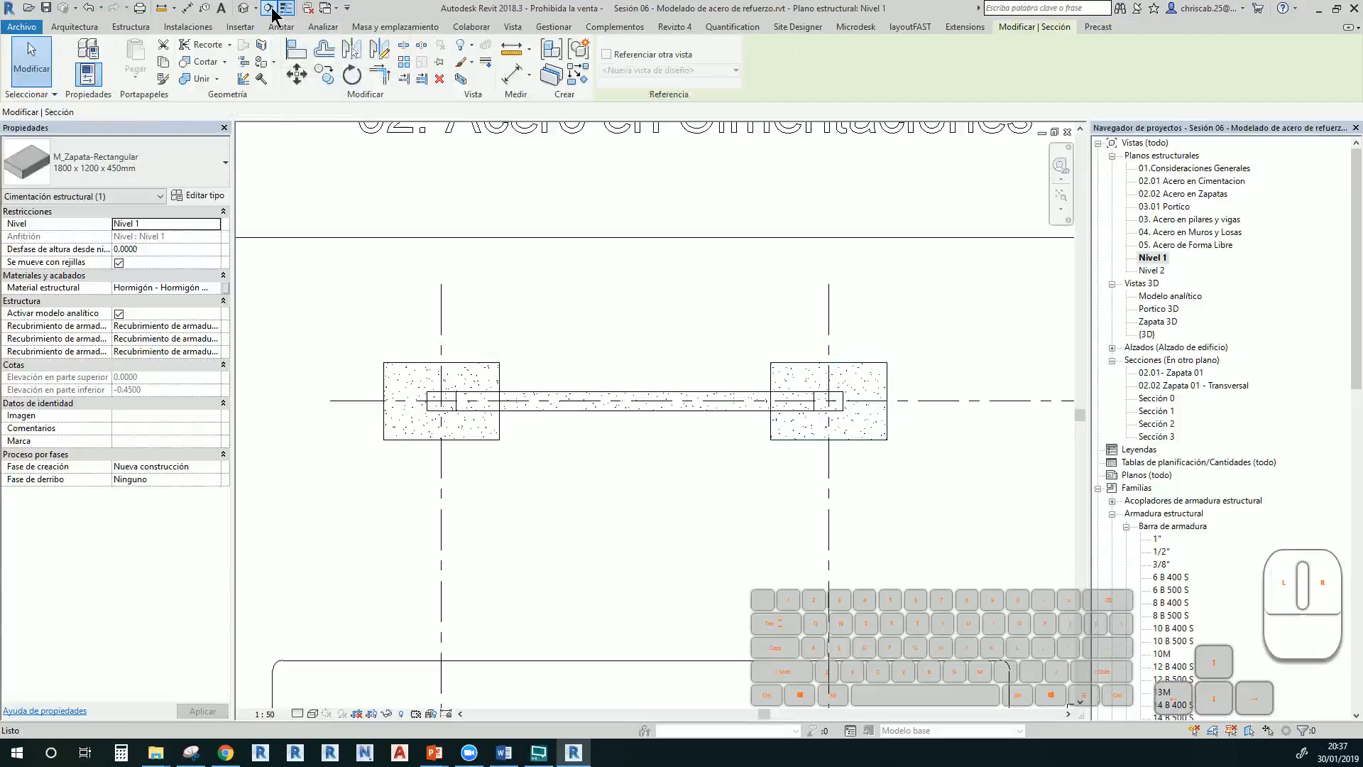
{"action": "left_click", "coordinate": [330, 400]}
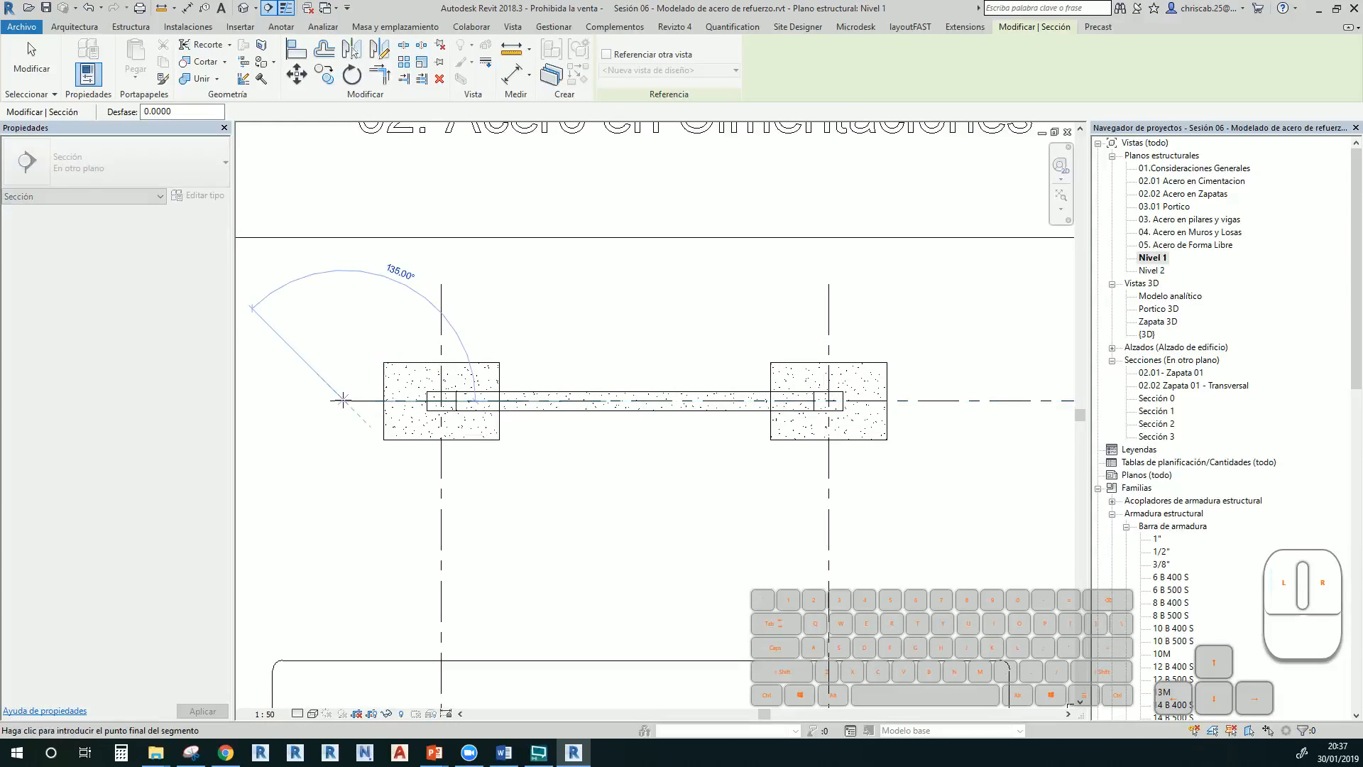
{"action": "left_click", "coordinate": [959, 401]}
{"action": "key", "text": "Escape"}
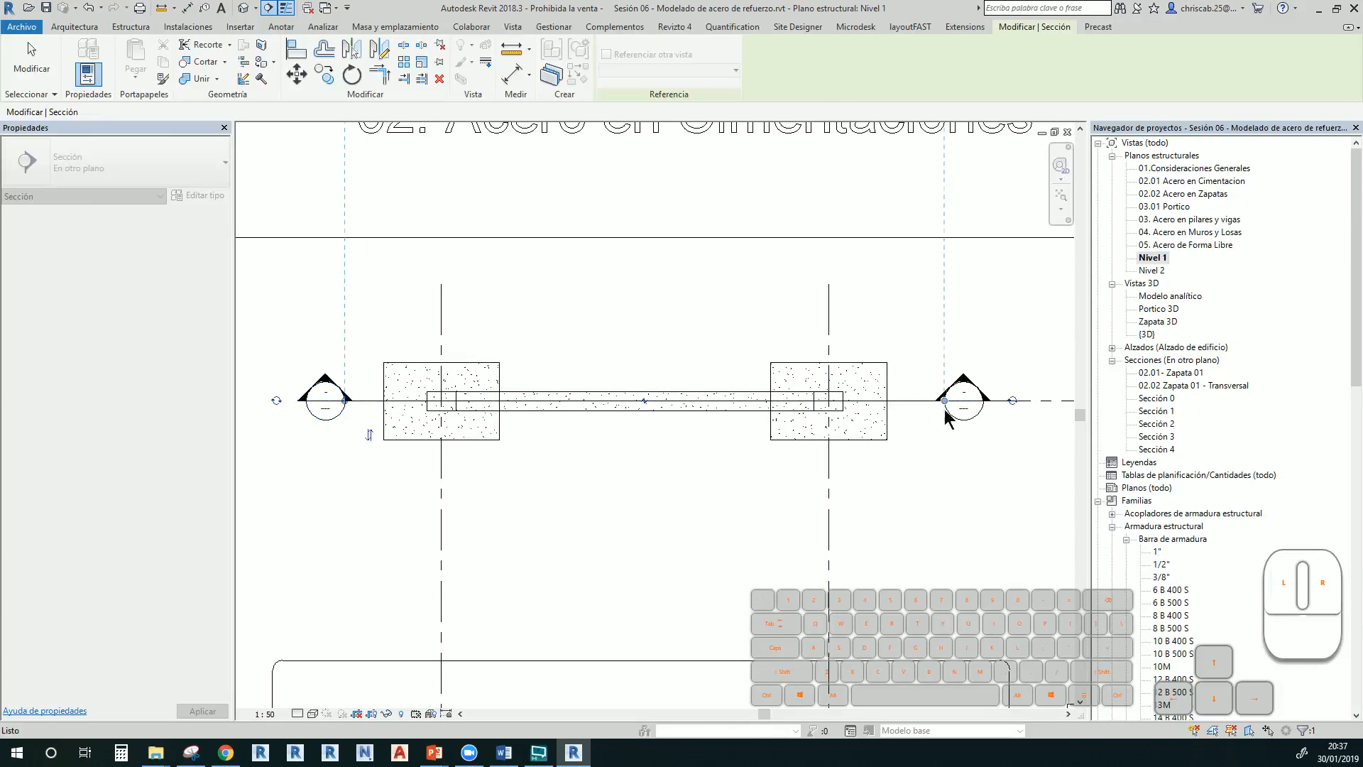
{"action": "key", "text": "Escape"}
Open Sección 4 and extend its crop region upward to include Nivel 2
{"action": "left_click", "coordinate": [379, 490]}
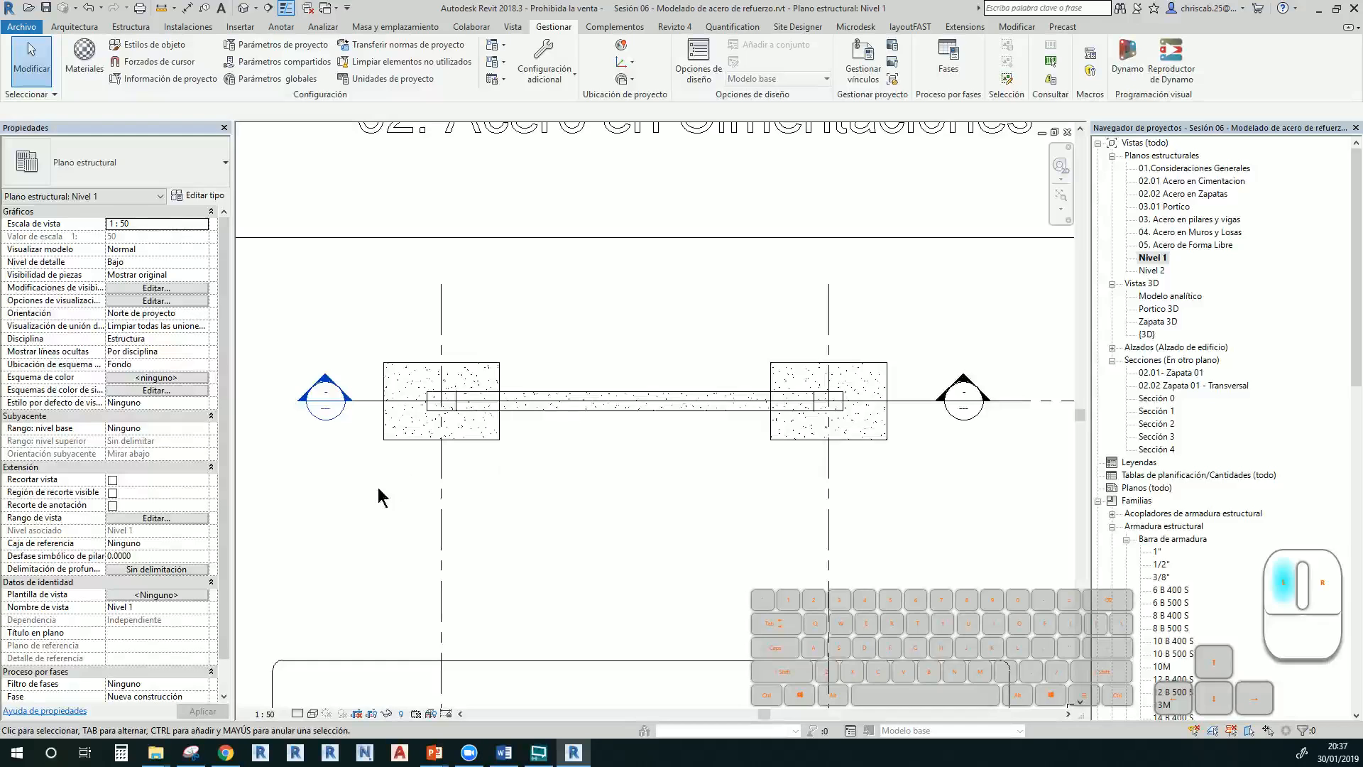
{"action": "double_click", "coordinate": [334, 409]}
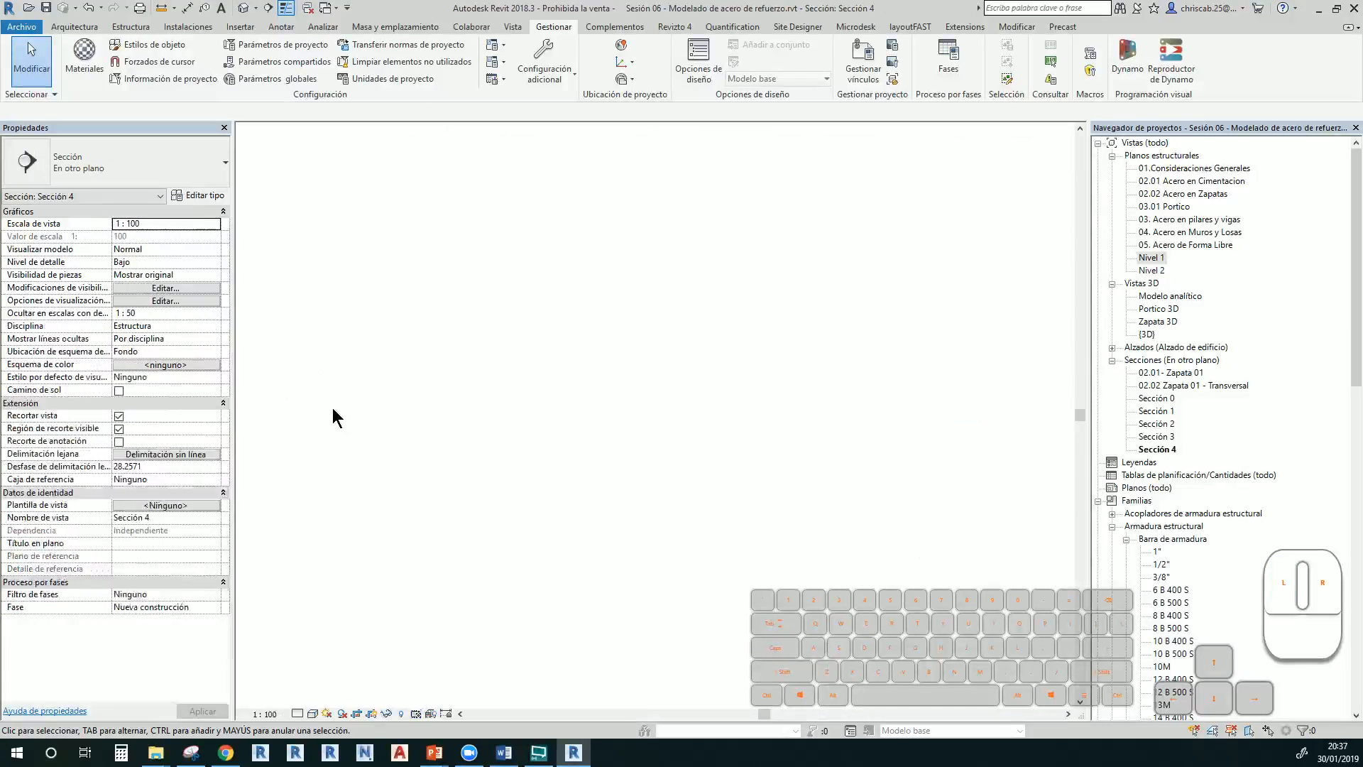
{"action": "scroll", "coordinate": [602, 522], "scroll_direction": "down", "scroll_amount": 1}
{"action": "middle_click_drag", "start_coordinate": [602, 522], "coordinate": [602, 627]}
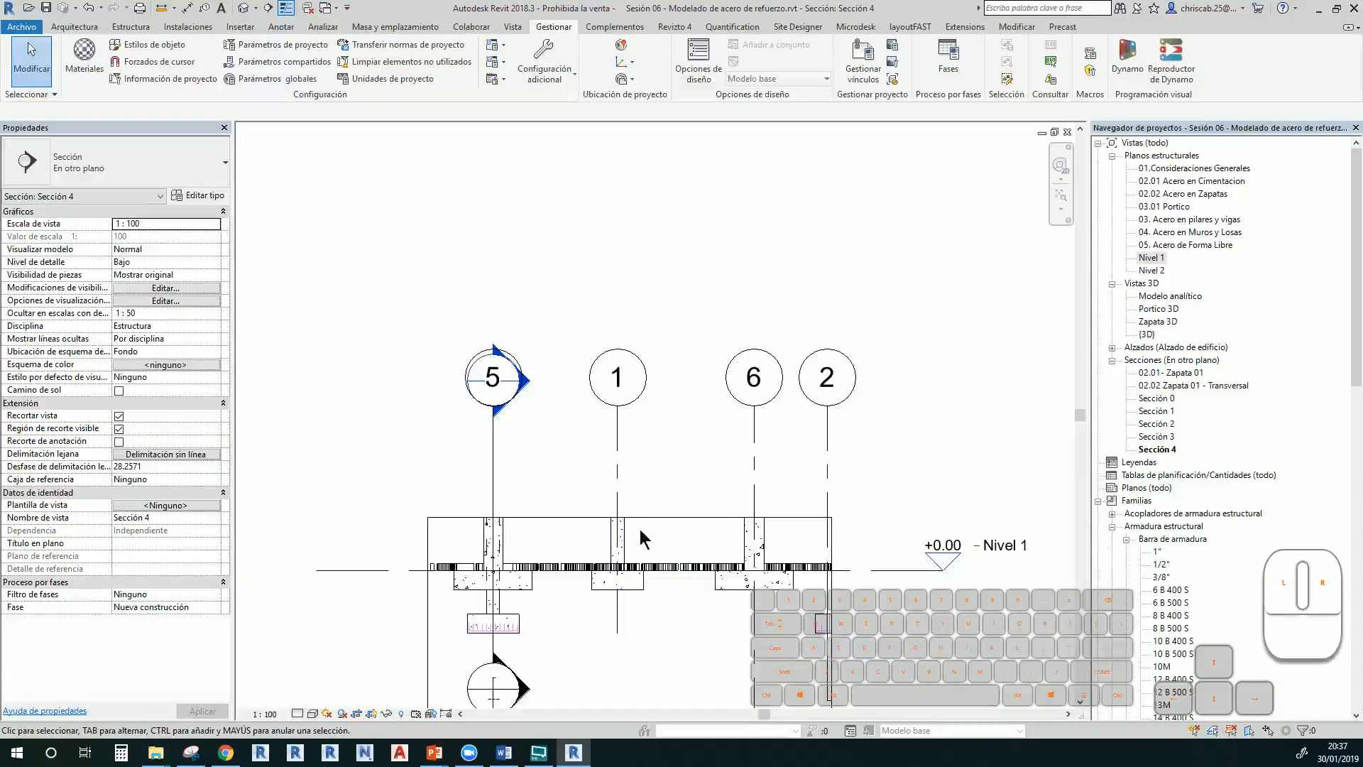
{"action": "left_click", "coordinate": [671, 517]}
{"action": "left_click_drag", "start_coordinate": [630, 517], "coordinate": [690, 246]}
{"action": "scroll", "coordinate": [625, 512], "scroll_direction": "up", "scroll_amount": 1}
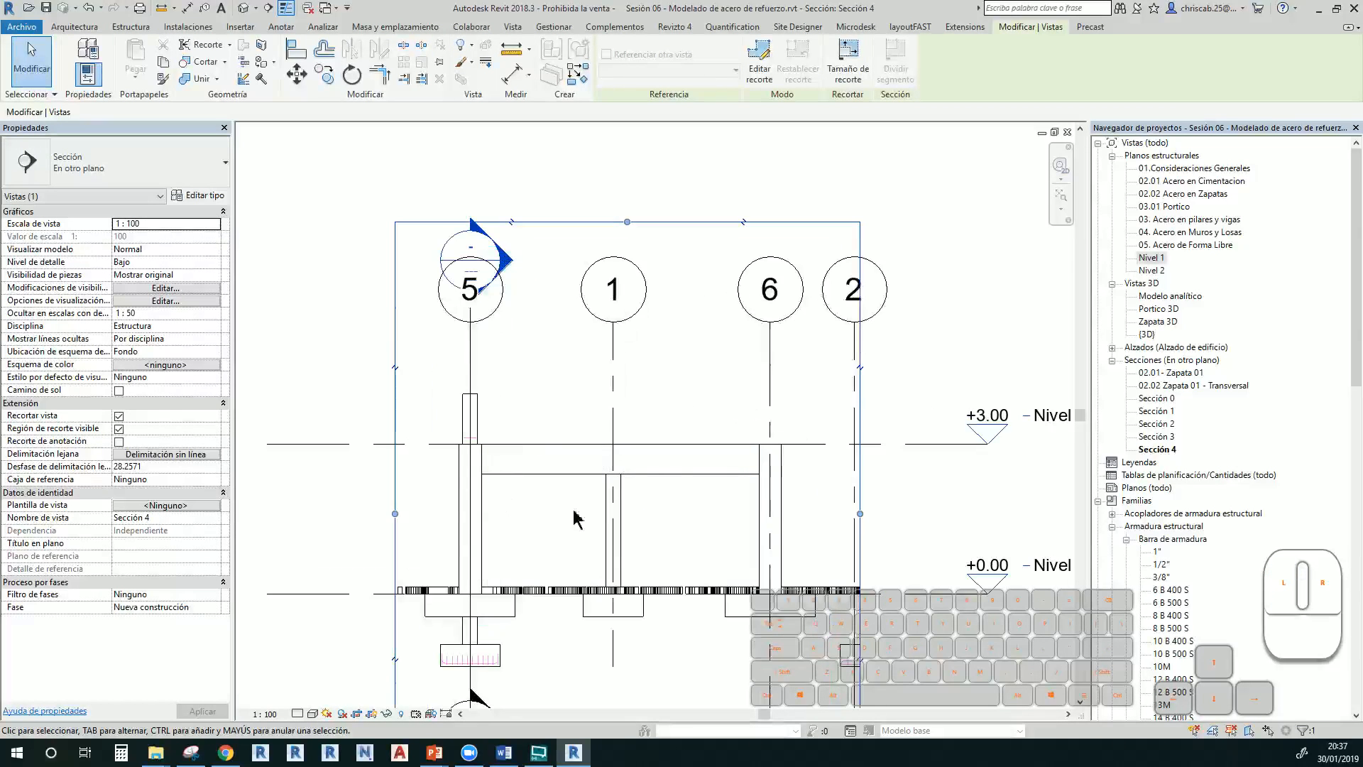
Back on Nivel 1, move the section line so it cuts through the portal frame
{"action": "left_click", "coordinate": [1152, 258]}
{"action": "double_click", "coordinate": [1154, 258]}
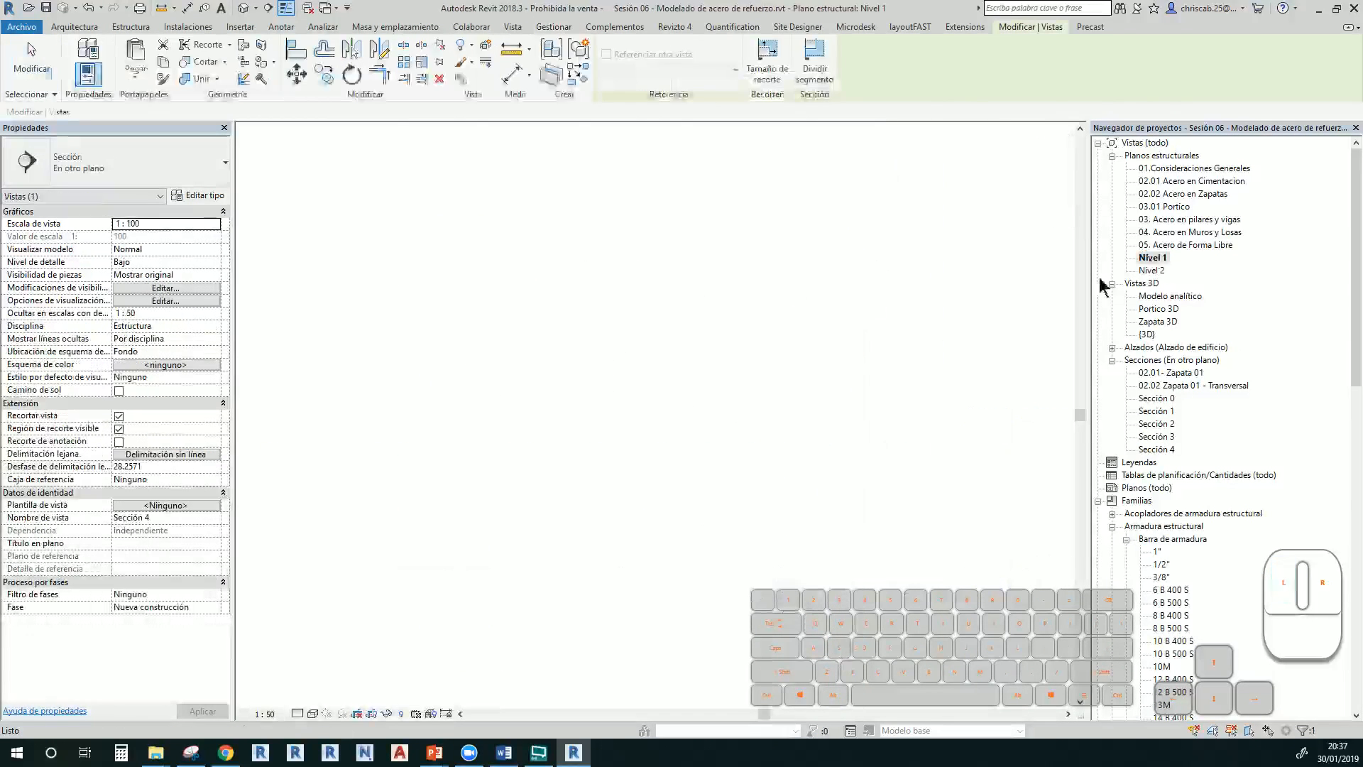
{"action": "scroll", "coordinate": [556, 509], "scroll_direction": "down", "scroll_amount": 2}
{"action": "middle_click_drag", "start_coordinate": [581, 570], "coordinate": [574, 655]}
{"action": "scroll", "coordinate": [581, 656], "scroll_direction": "down", "scroll_amount": 4}
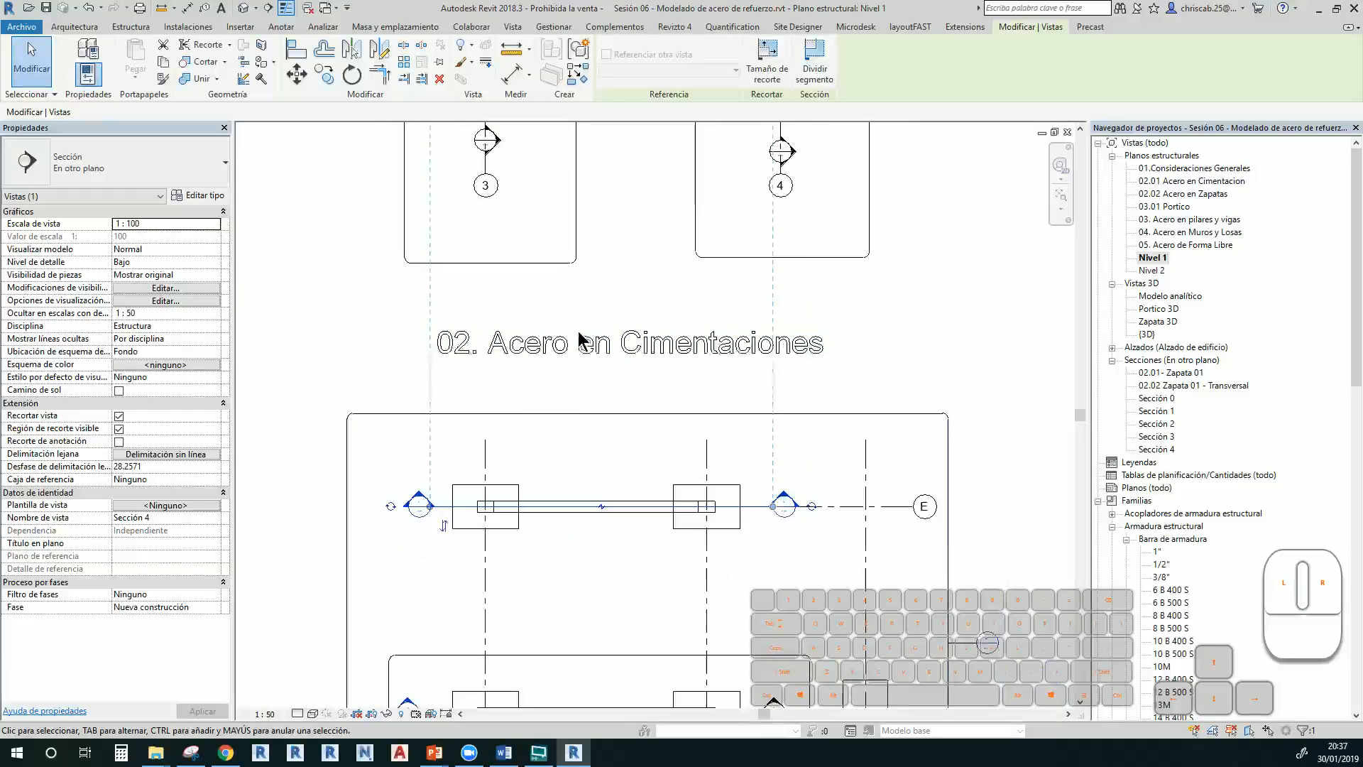
{"action": "scroll", "coordinate": [594, 473], "scroll_direction": "down", "scroll_amount": 2}
{"action": "scroll", "coordinate": [596, 473], "scroll_direction": "down", "scroll_amount": 1}
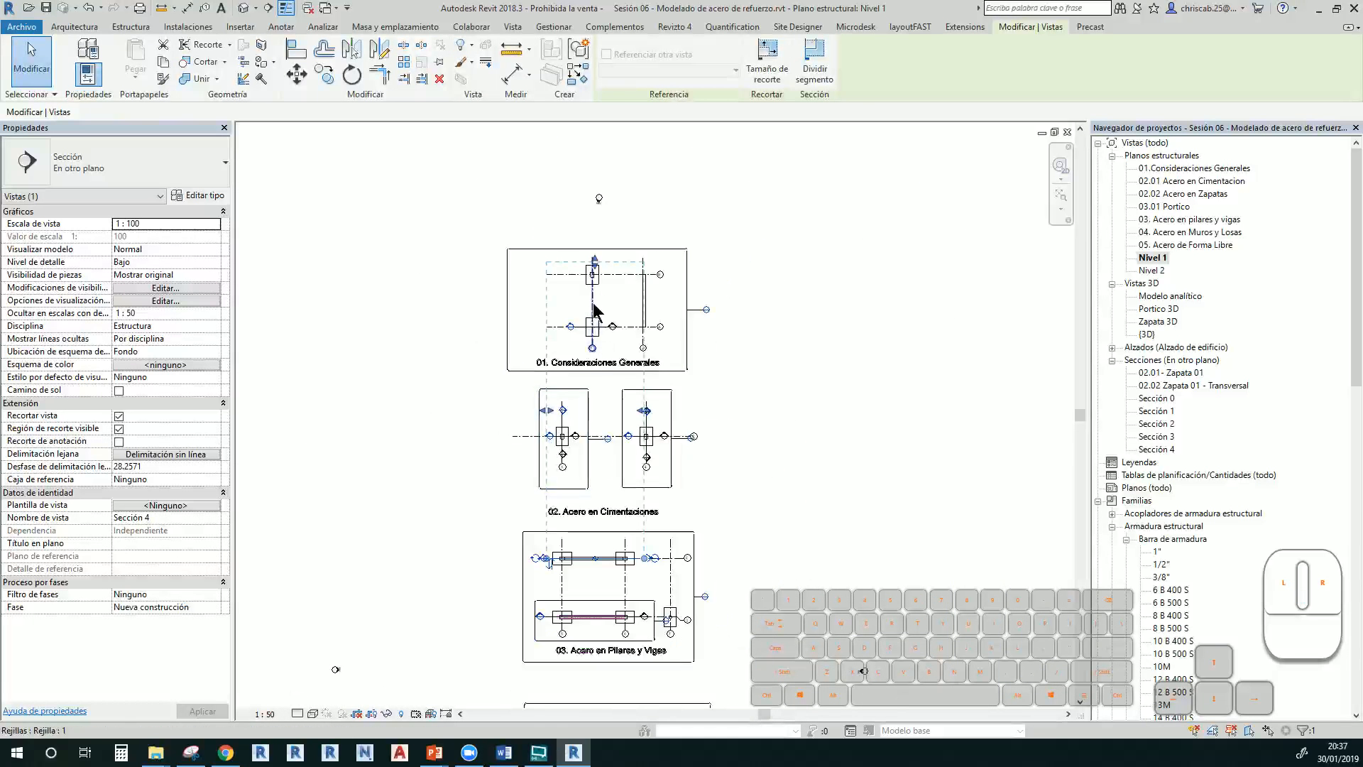
{"action": "left_click_drag", "start_coordinate": [600, 263], "coordinate": [600, 540]}
{"action": "scroll", "coordinate": [598, 561], "scroll_direction": "up", "scroll_amount": 5}
{"action": "left_click", "coordinate": [596, 586]}
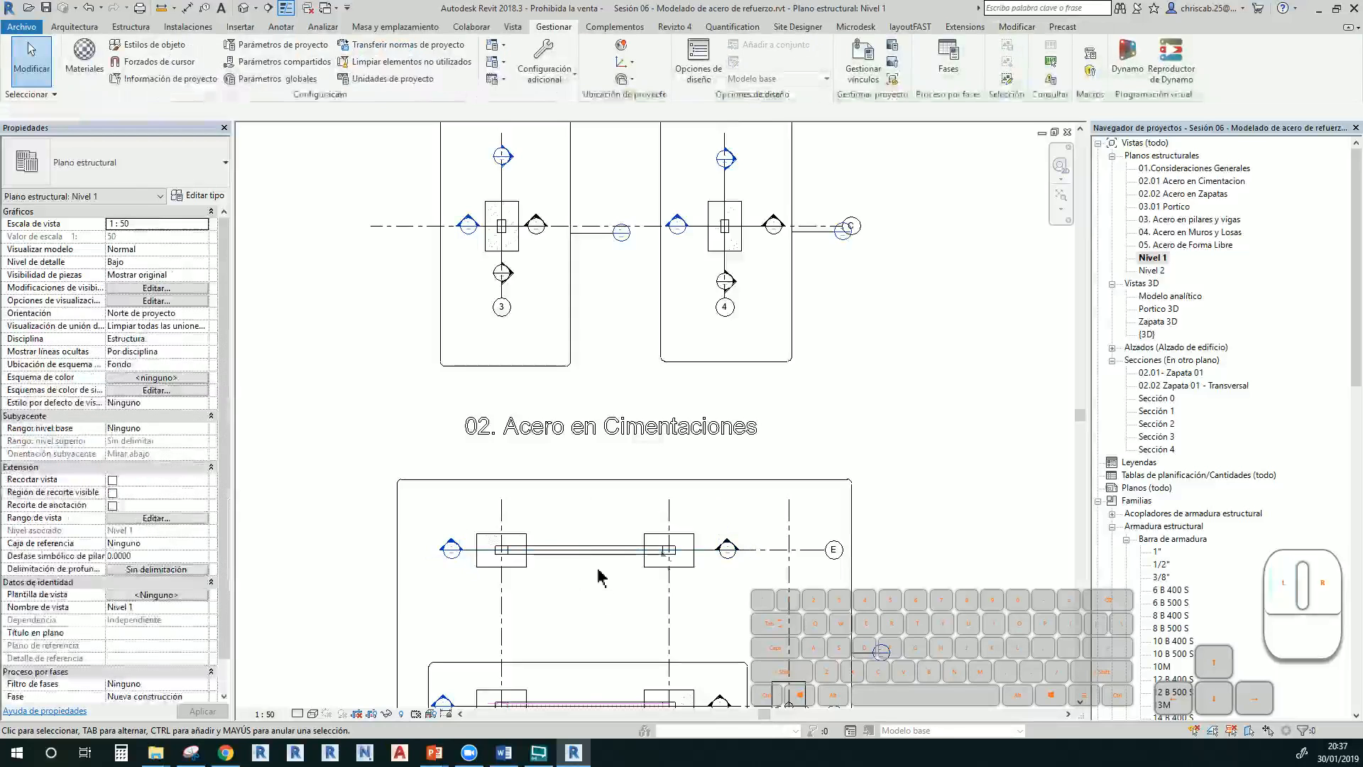
Reopen Sección 4, framing the portal with grids 5 and 6, and select the left column
{"action": "double_click", "coordinate": [1156, 448]}
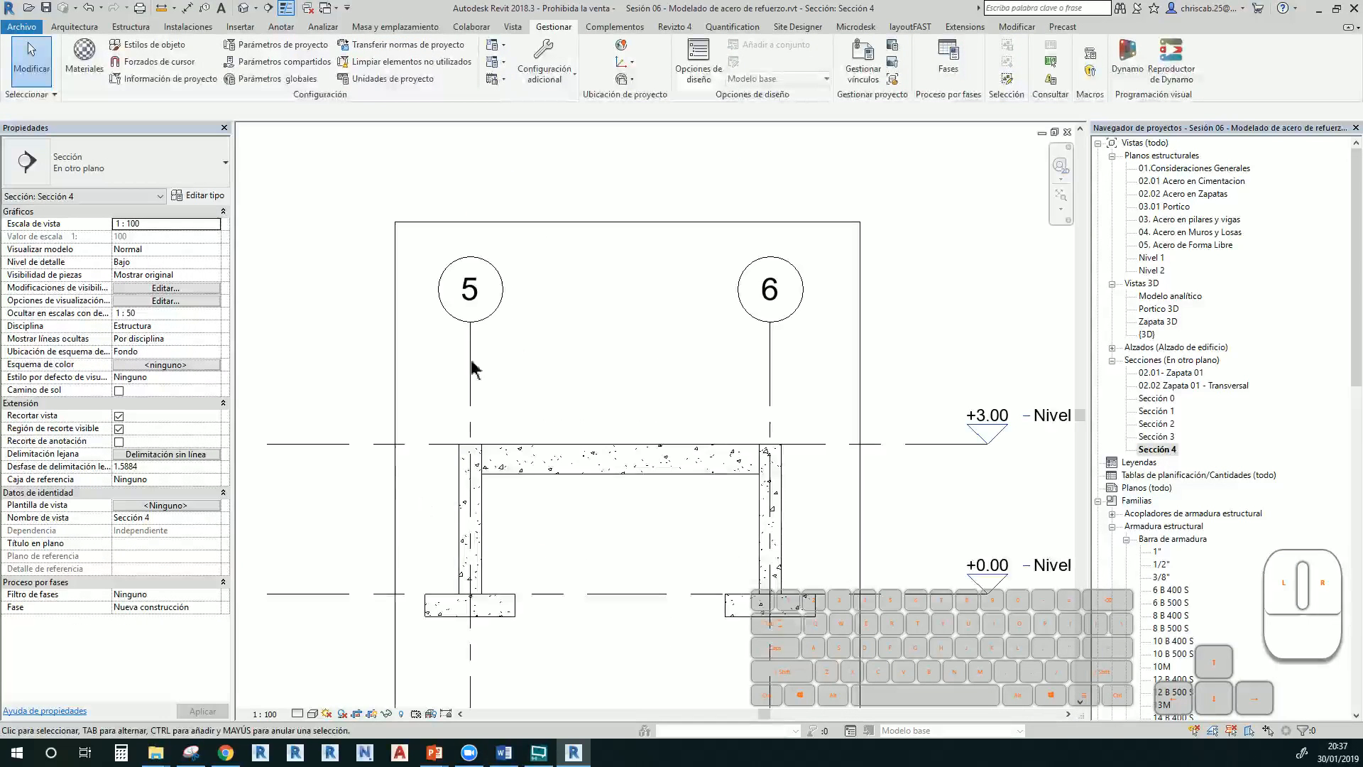
{"action": "middle_click_drag", "start_coordinate": [548, 564], "coordinate": [538, 395]}
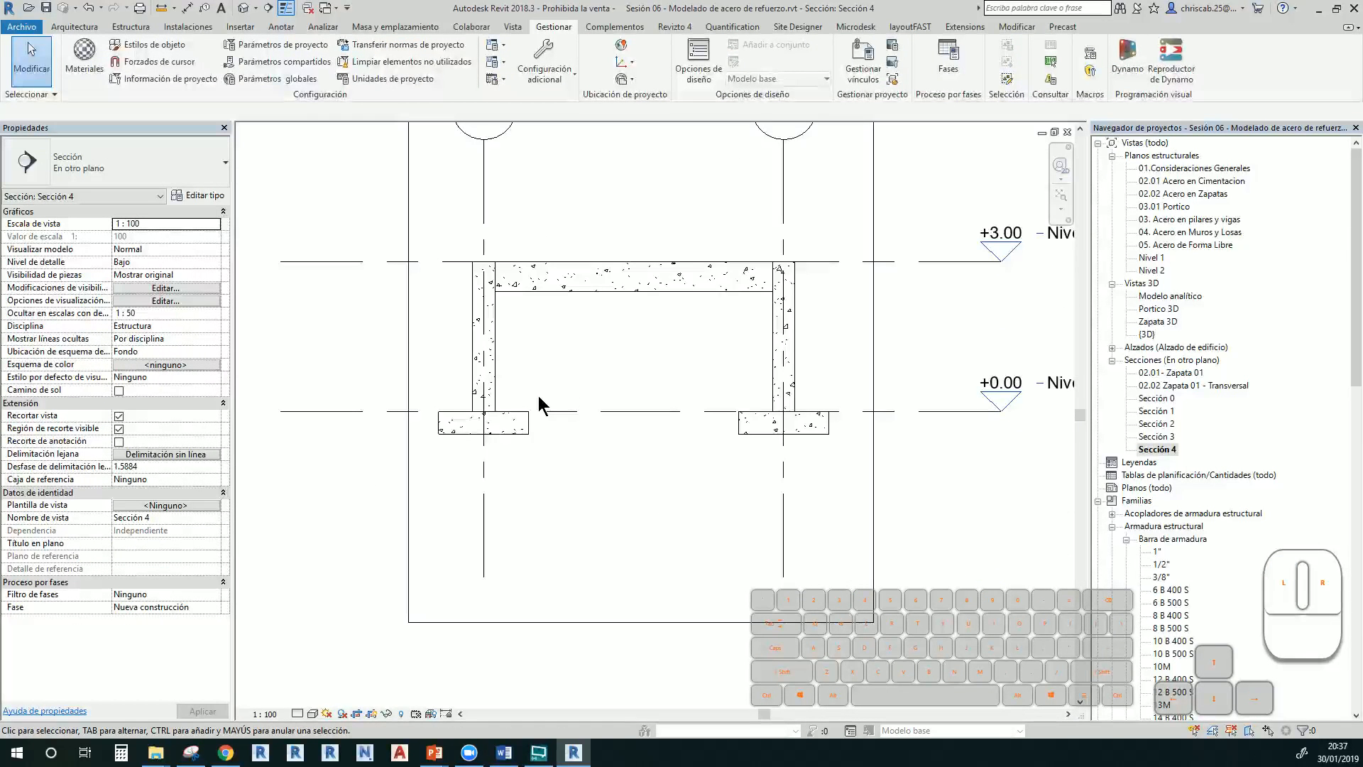
{"action": "mouse_move", "coordinate": [617, 507]}
{"action": "middle_mouse_down"}
{"action": "mouse_move", "coordinate": [512, 575]}
{"action": "mouse_move", "coordinate": [651, 557]}
{"action": "middle_mouse_up"}
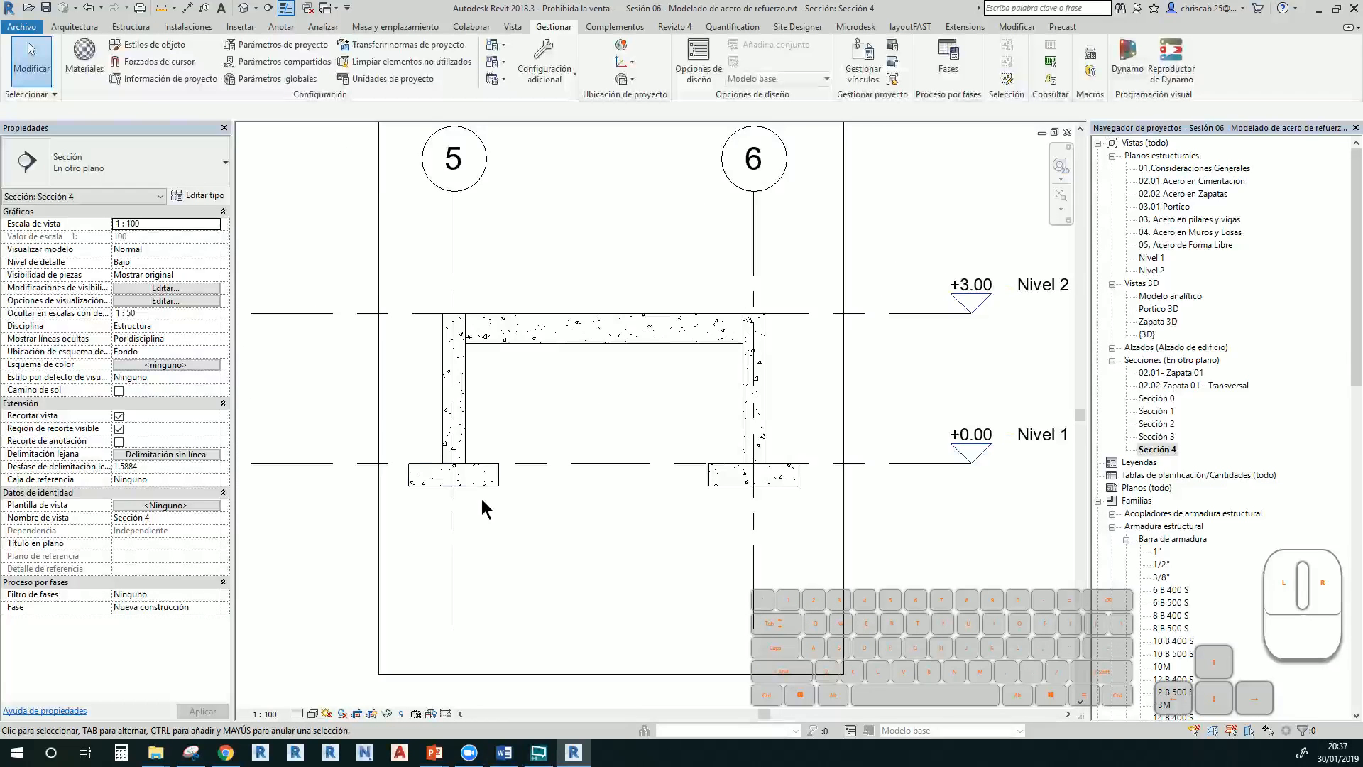
{"action": "left_click", "coordinate": [463, 446]}
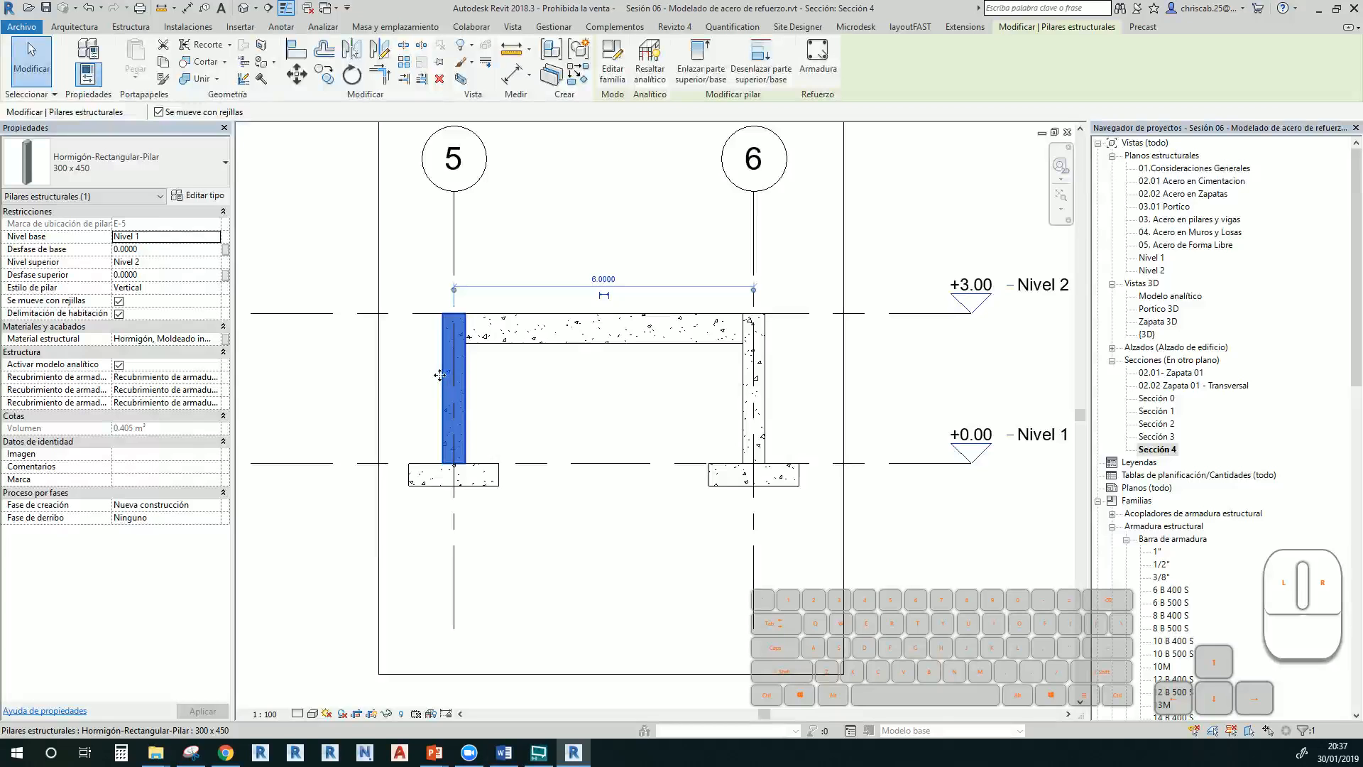
Start Rebar placement on the left column using the Sketch Rebar method
{"action": "scroll", "coordinate": [493, 411], "scroll_direction": "up", "scroll_amount": 3}
{"action": "left_click", "coordinate": [483, 397]}
{"action": "left_click", "coordinate": [444, 385]}
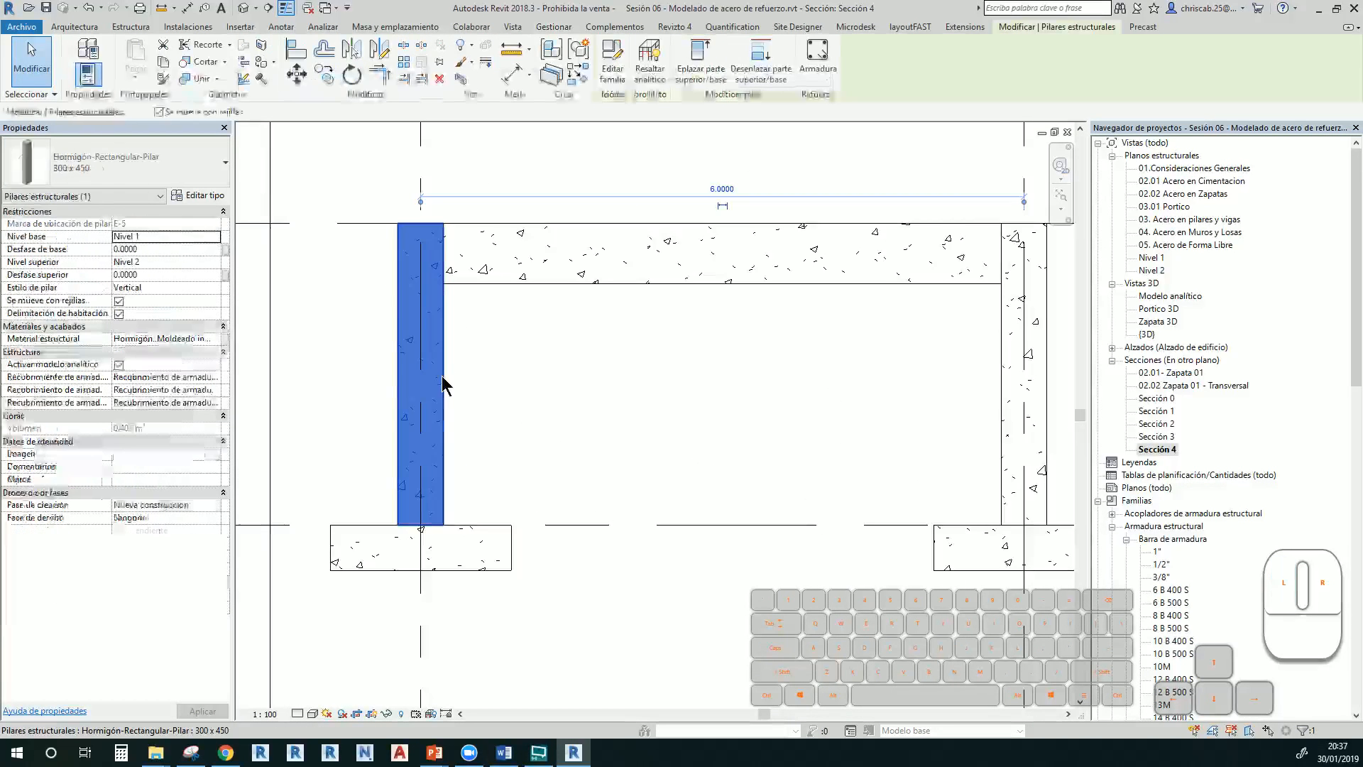
{"action": "left_click", "coordinate": [817, 60]}
{"action": "mouse_move", "coordinate": [816, 75]}
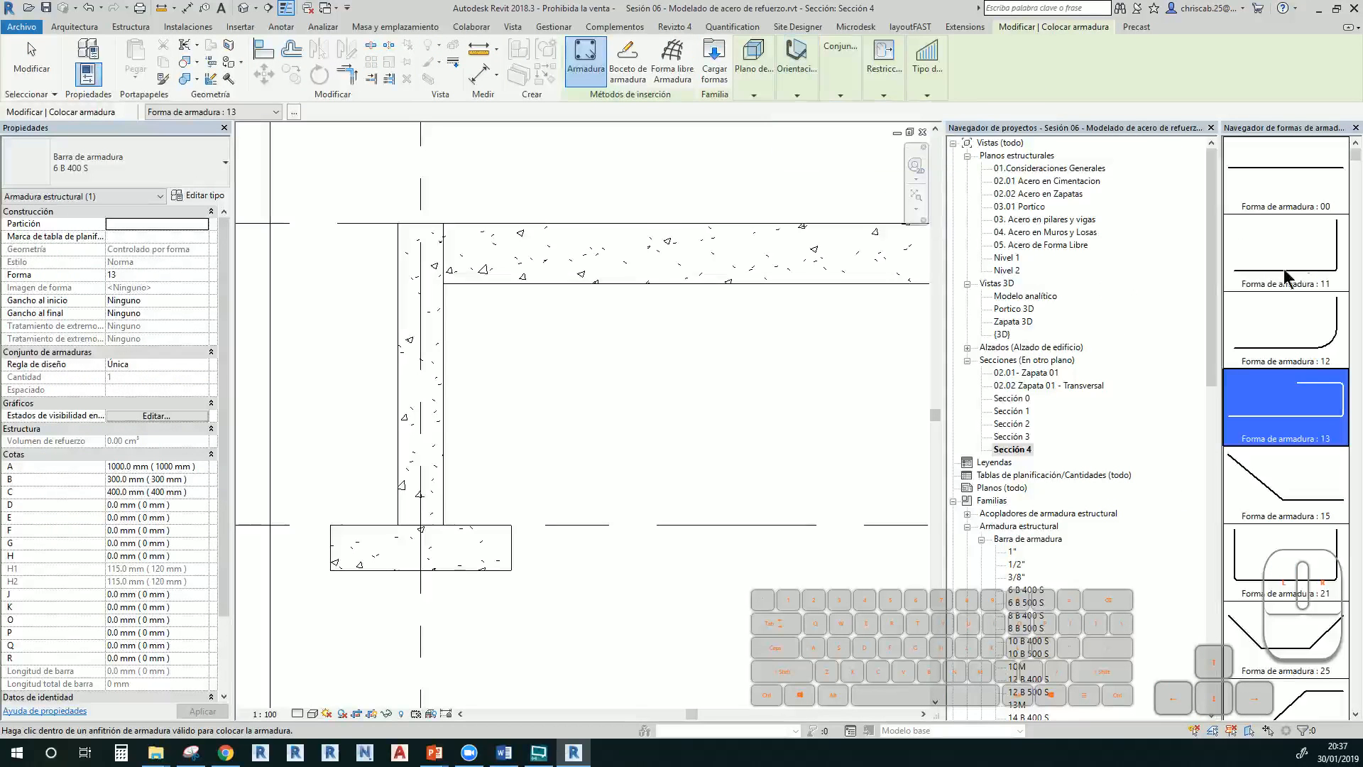
{"action": "left_click", "coordinate": [626, 87]}
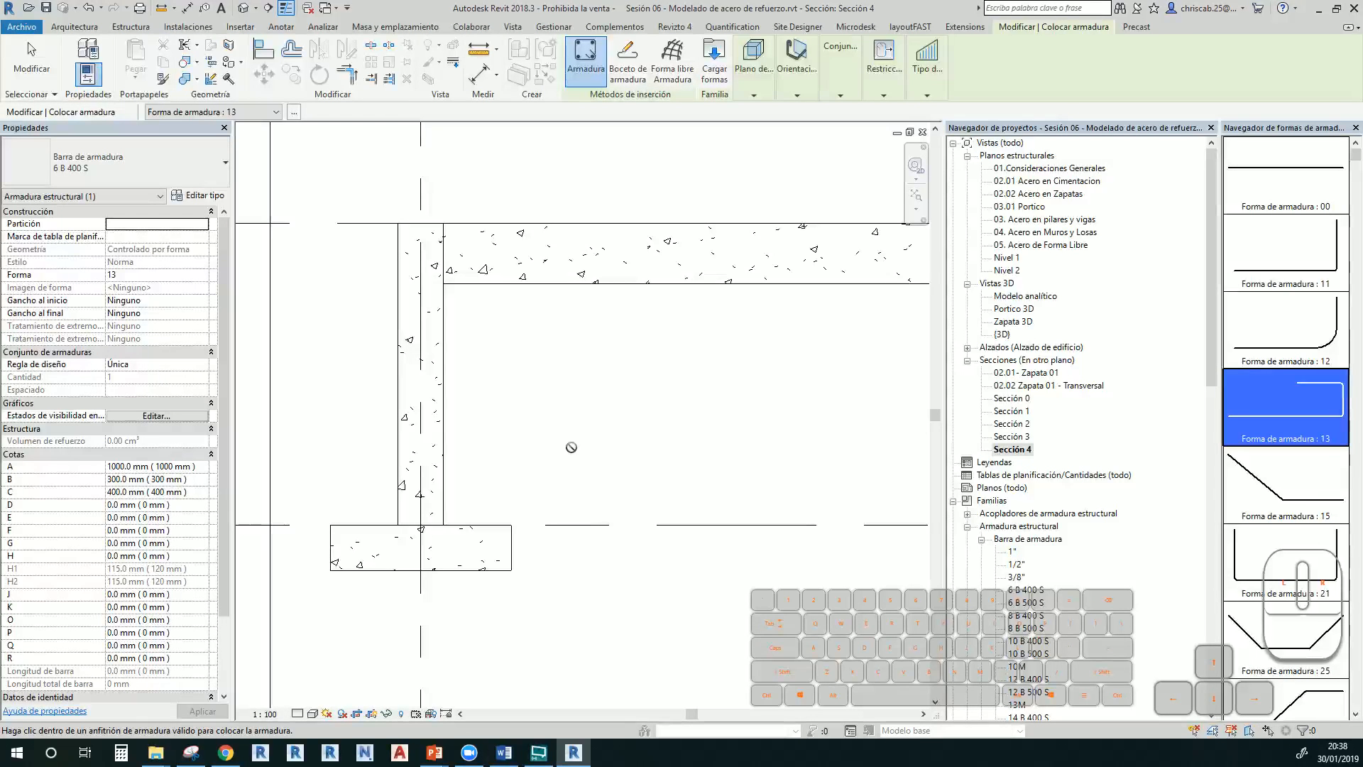
{"action": "key", "text": "Escape"}
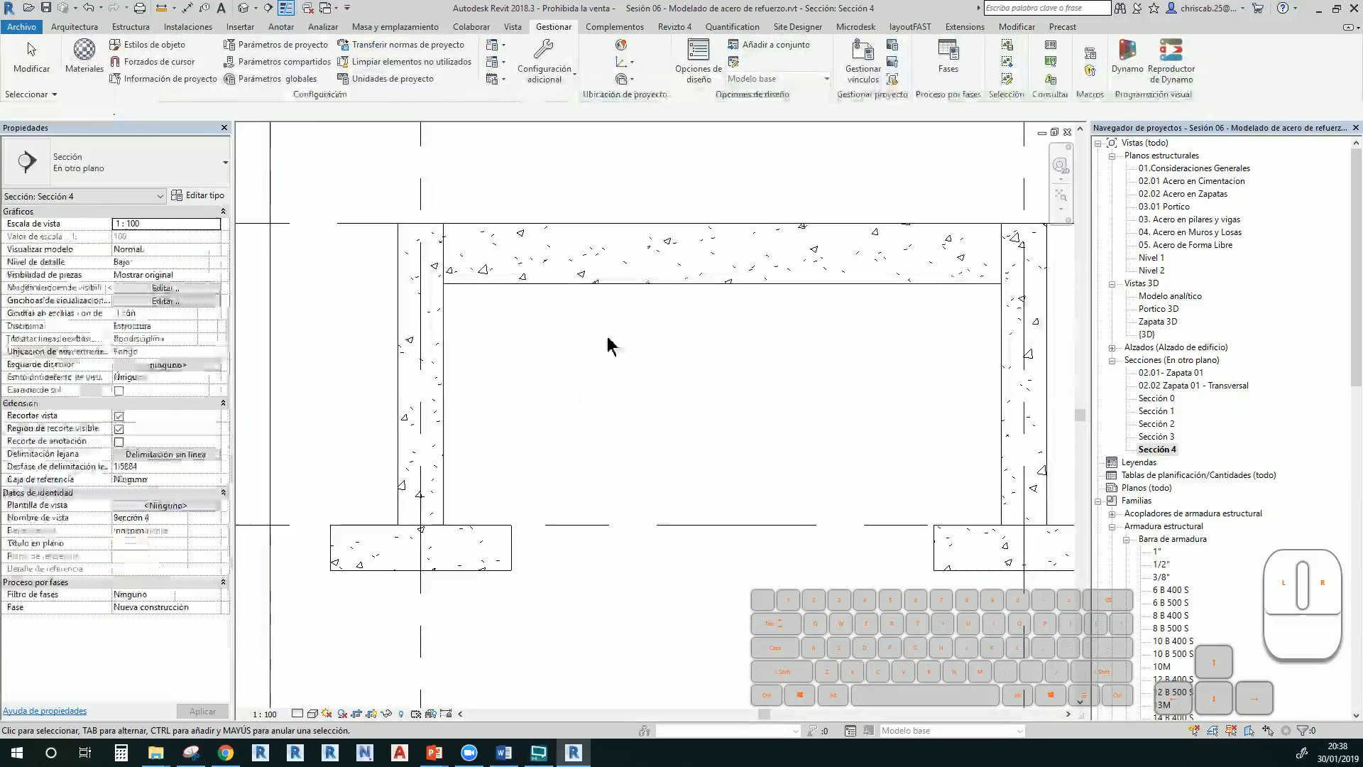
{"action": "left_click", "coordinate": [447, 440]}
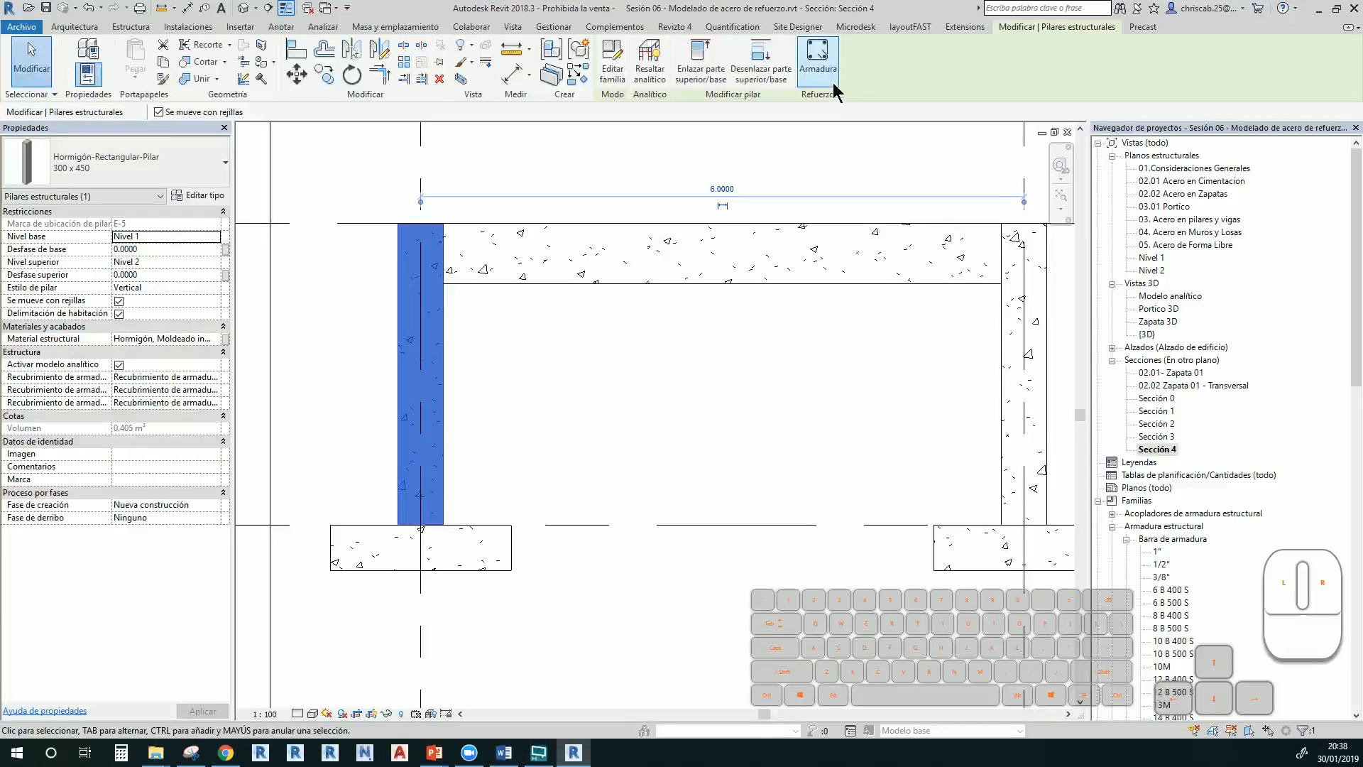
{"action": "left_click", "coordinate": [818, 68]}
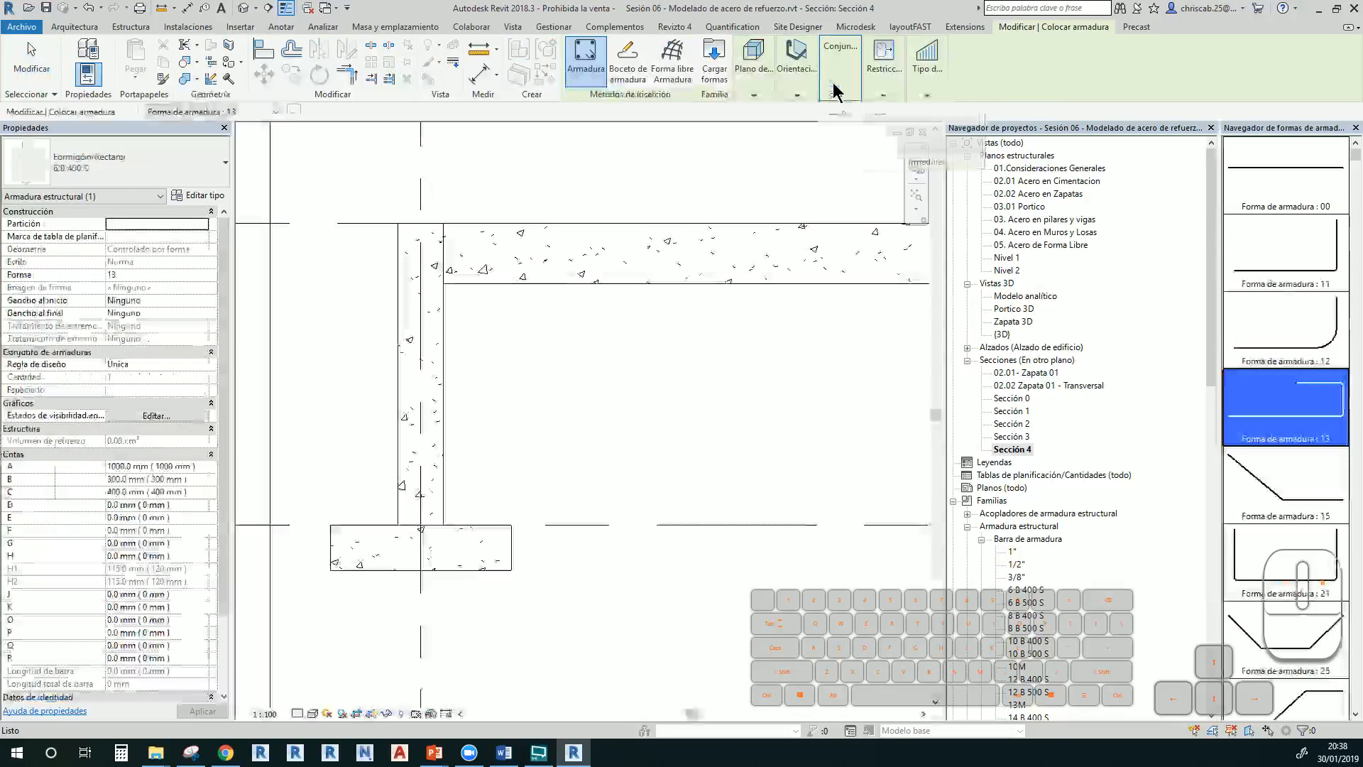
{"action": "mouse_move", "coordinate": [834, 83]}
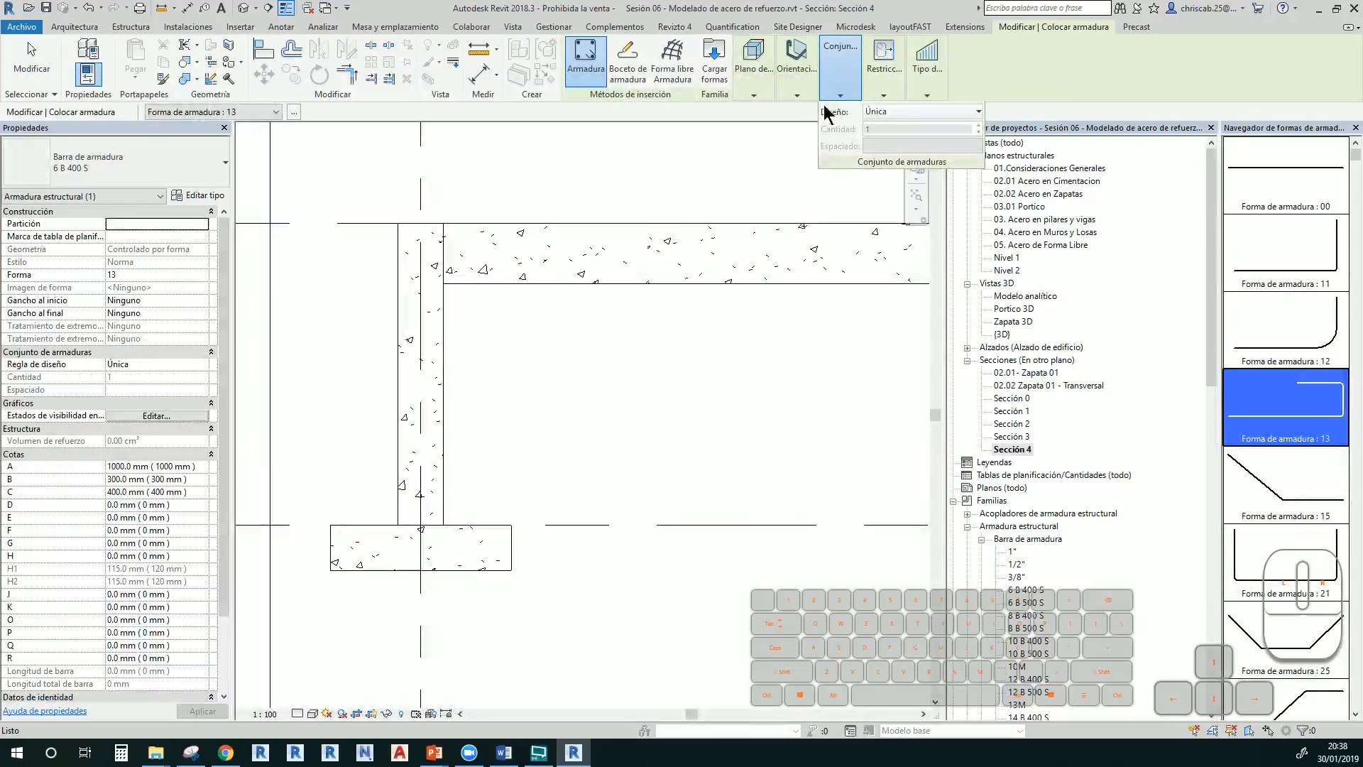
{"action": "left_click", "coordinate": [629, 68]}
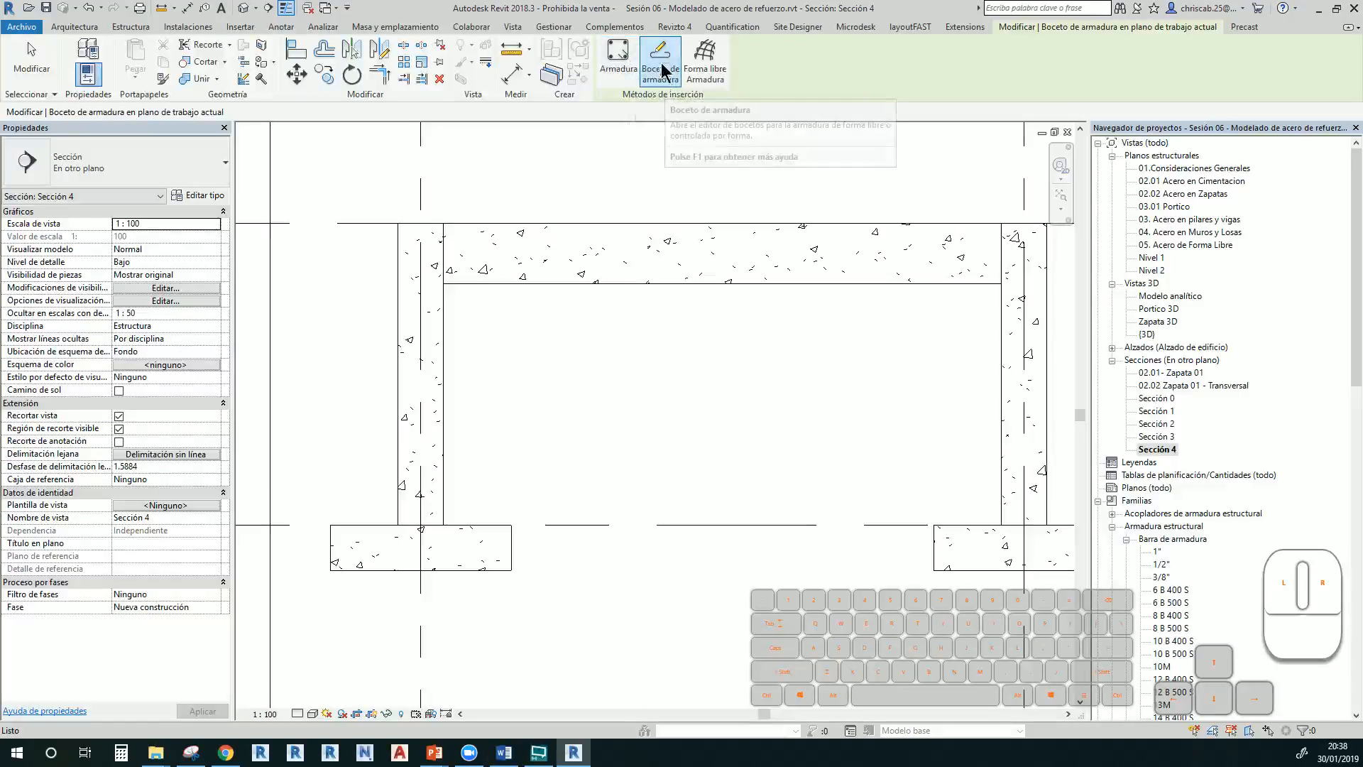
Sketch the vertical bar from the column–beam corner down into the footing
{"action": "left_click", "coordinate": [441, 377]}
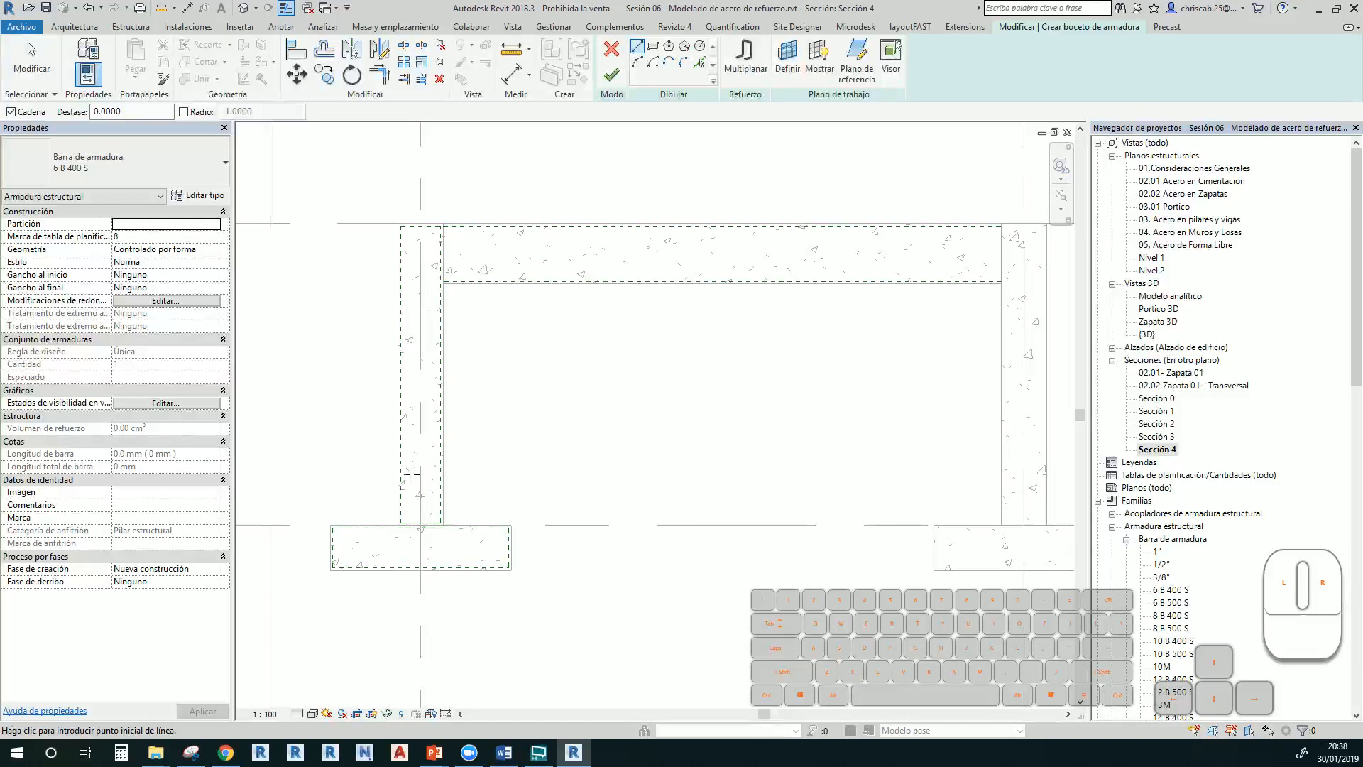
{"action": "scroll", "coordinate": [411, 473], "scroll_direction": "up", "scroll_amount": 1}
{"action": "scroll", "coordinate": [509, 426], "scroll_direction": "up", "scroll_amount": 1}
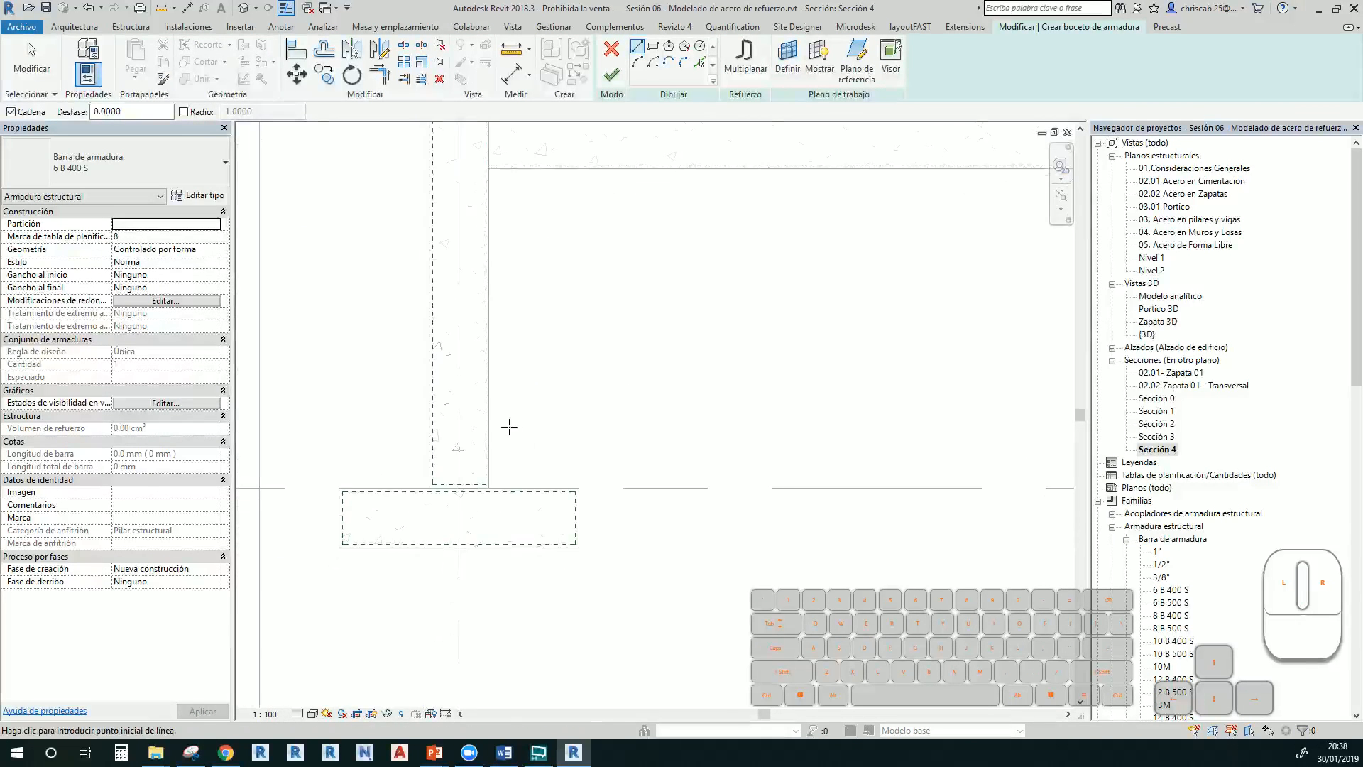
{"action": "middle_click_drag", "start_coordinate": [547, 398], "coordinate": [528, 583]}
{"action": "middle_click_drag", "start_coordinate": [495, 530], "coordinate": [537, 464]}
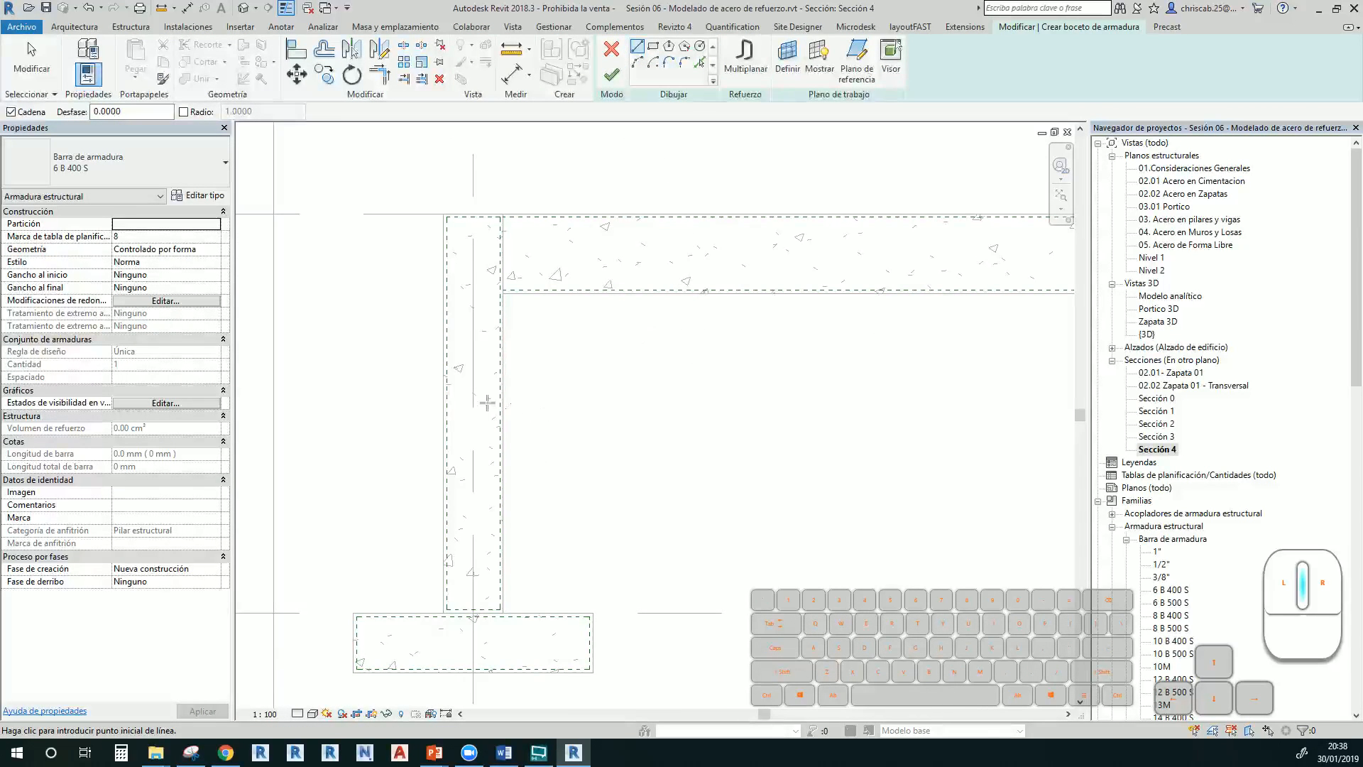
{"action": "scroll", "coordinate": [501, 217], "scroll_direction": "up", "scroll_amount": 4}
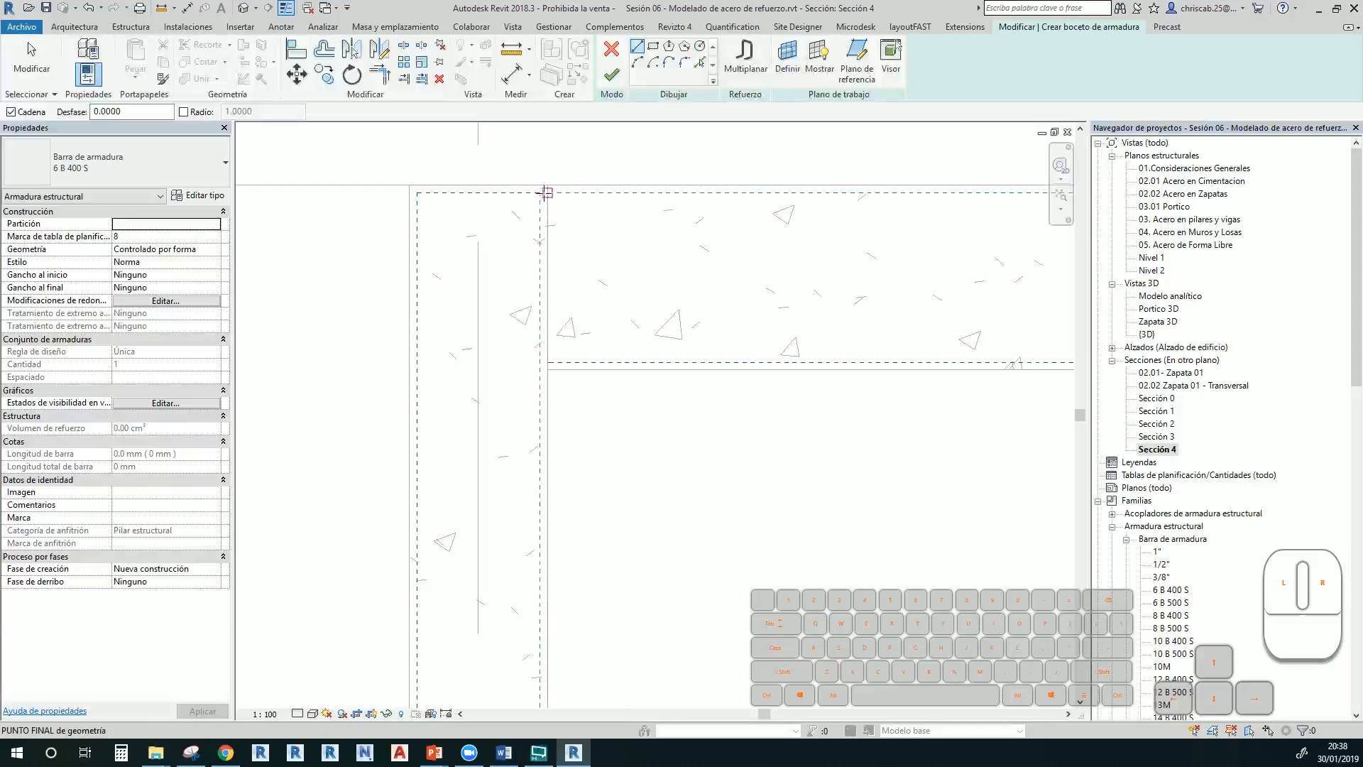
{"action": "left_click", "coordinate": [544, 193]}
{"action": "middle_click_drag", "start_coordinate": [531, 359], "coordinate": [511, 182]}
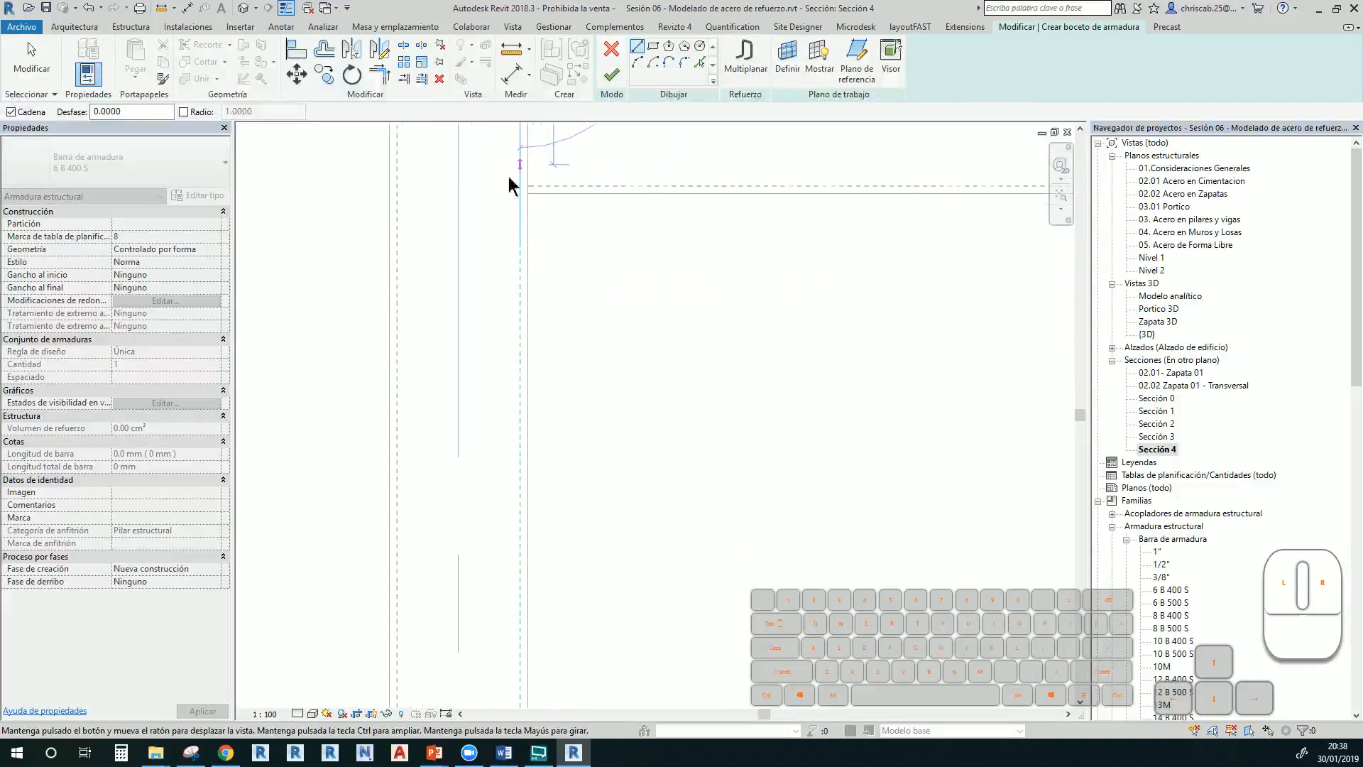
{"action": "middle_click_drag", "start_coordinate": [573, 455], "coordinate": [561, 150]}
{"action": "middle_click_drag", "start_coordinate": [560, 289], "coordinate": [560, 80]}
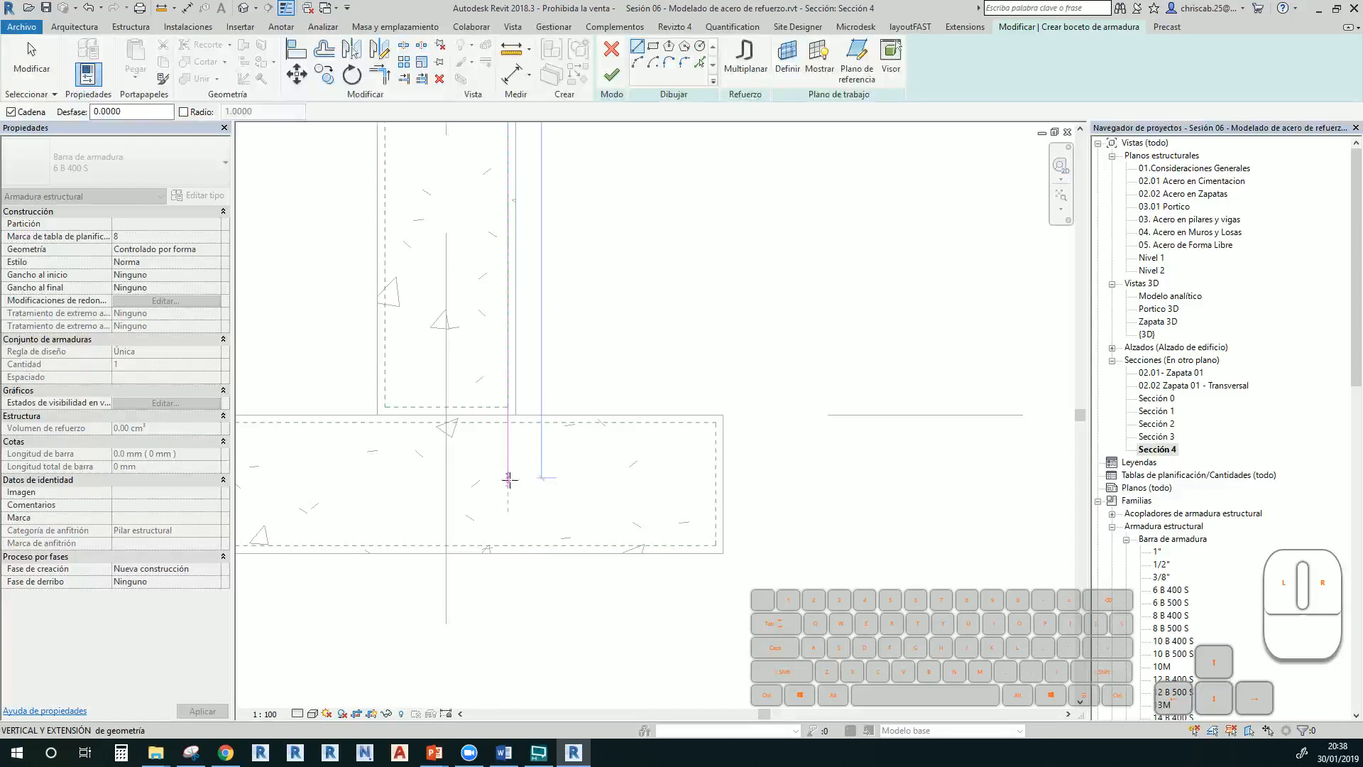
{"action": "left_click", "coordinate": [508, 544]}
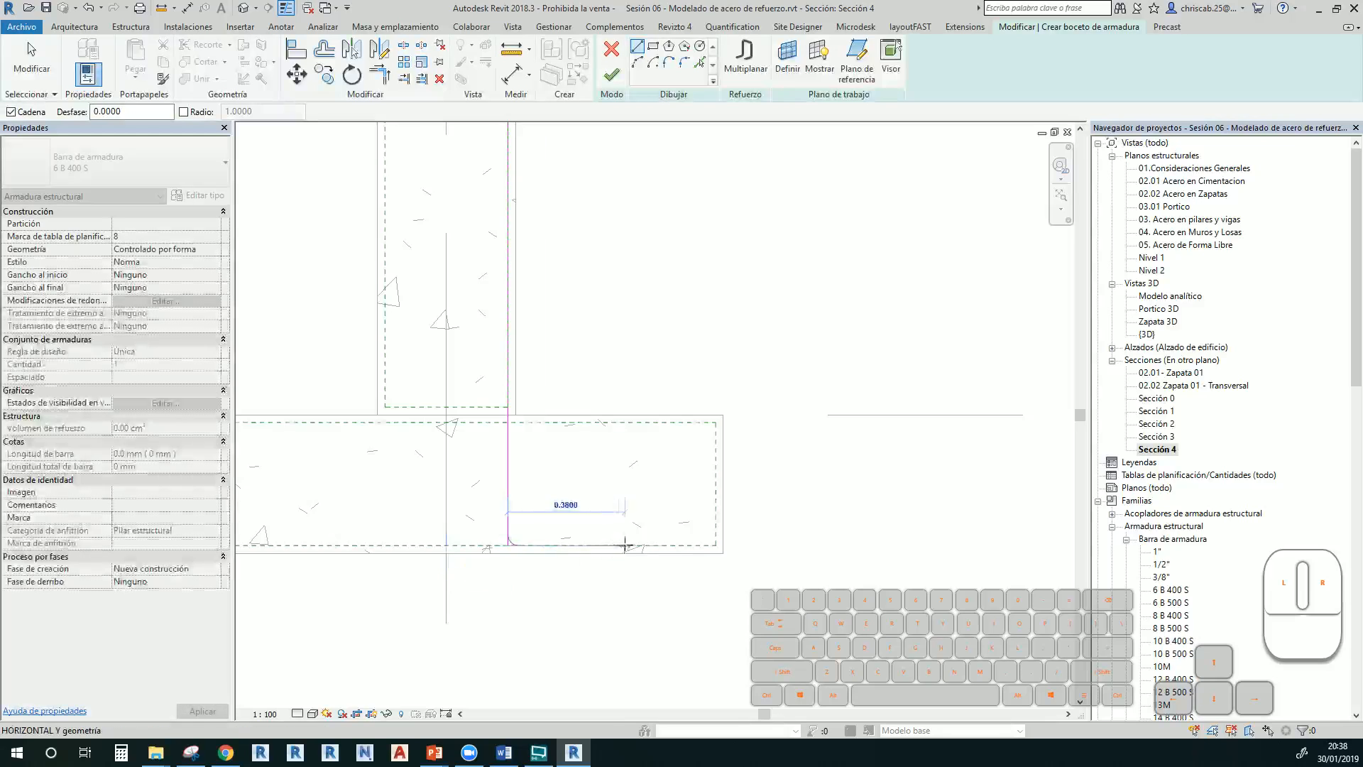
Add a 0.3 horizontal foot to the bar and finish the sketch
{"action": "type", "text": "0.3"}
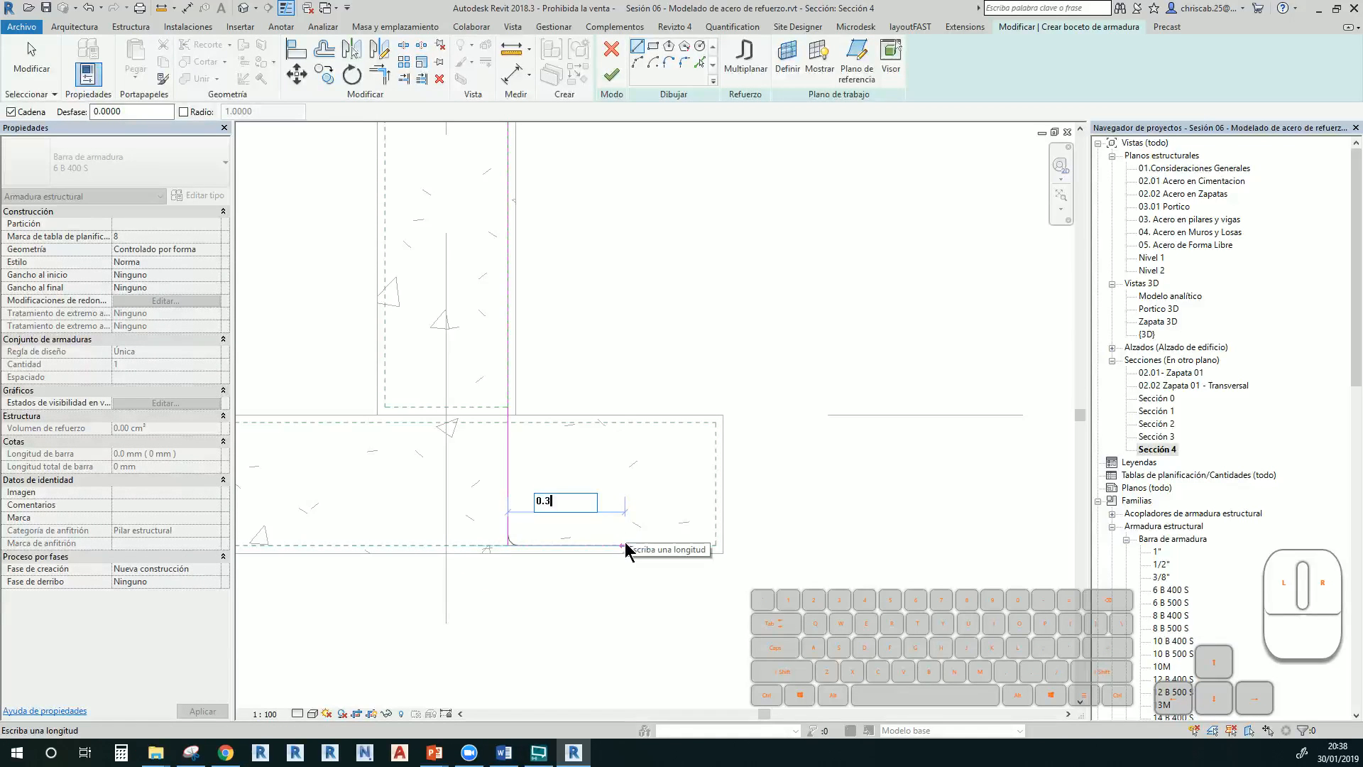
{"action": "key", "text": "Return"}
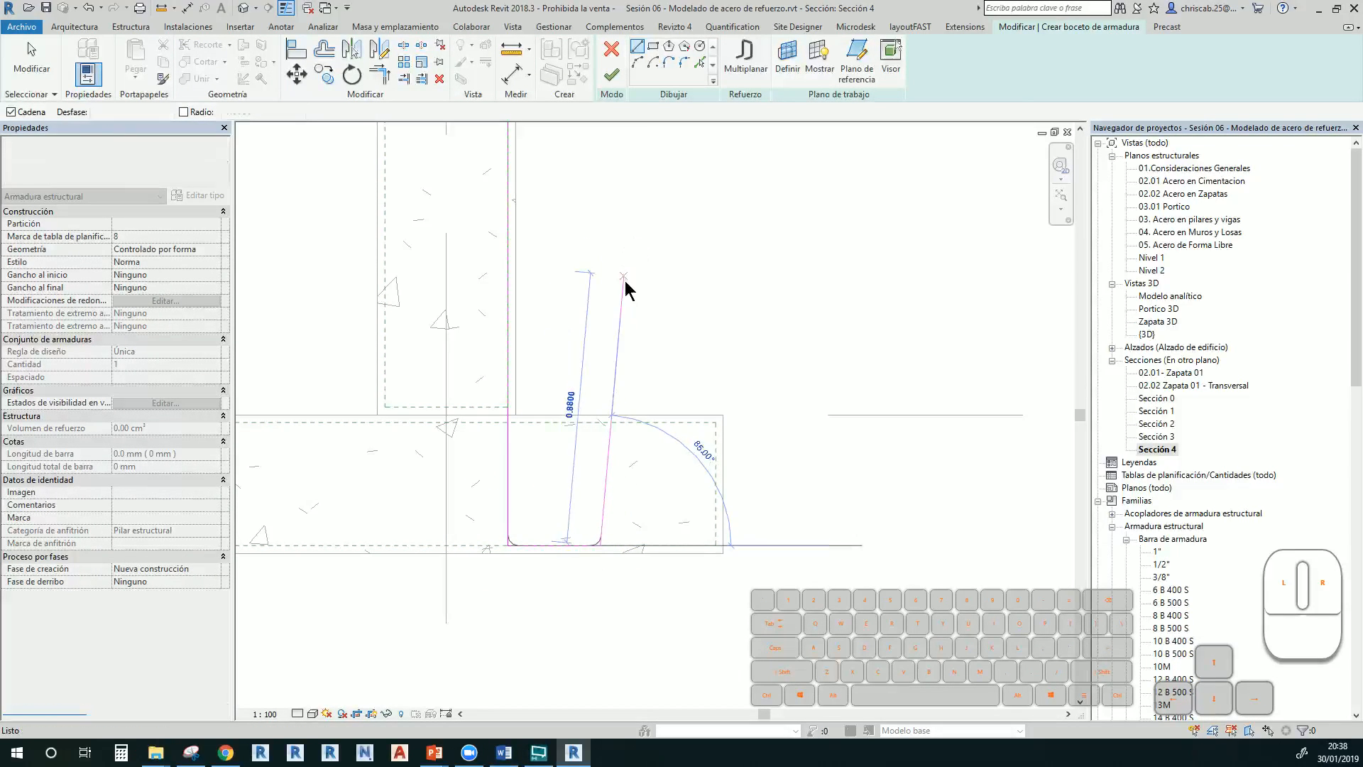
{"action": "scroll", "coordinate": [584, 283], "scroll_direction": "down", "scroll_amount": 2}
{"action": "key", "text": "Escape"}
{"action": "middle_click_drag", "start_coordinate": [578, 280], "coordinate": [551, 497]}
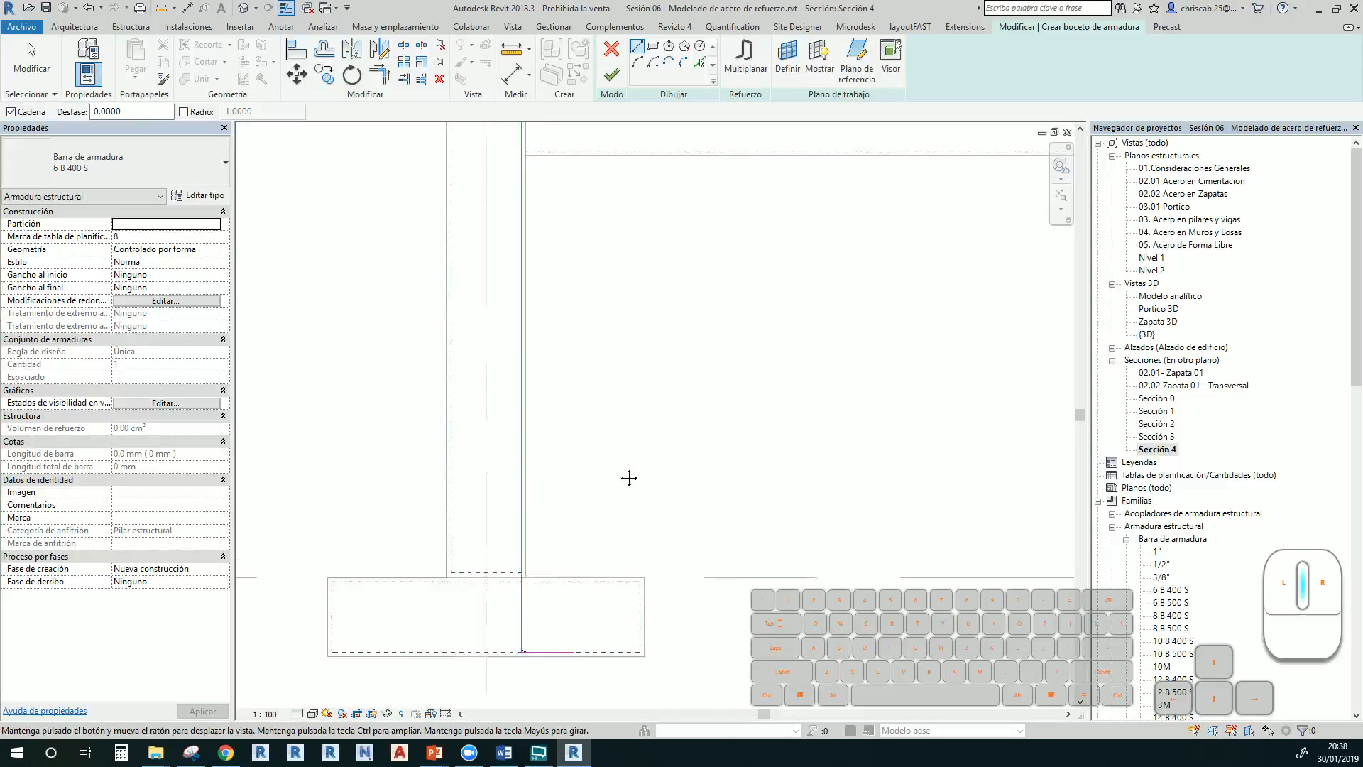
{"action": "left_click", "coordinate": [611, 76]}
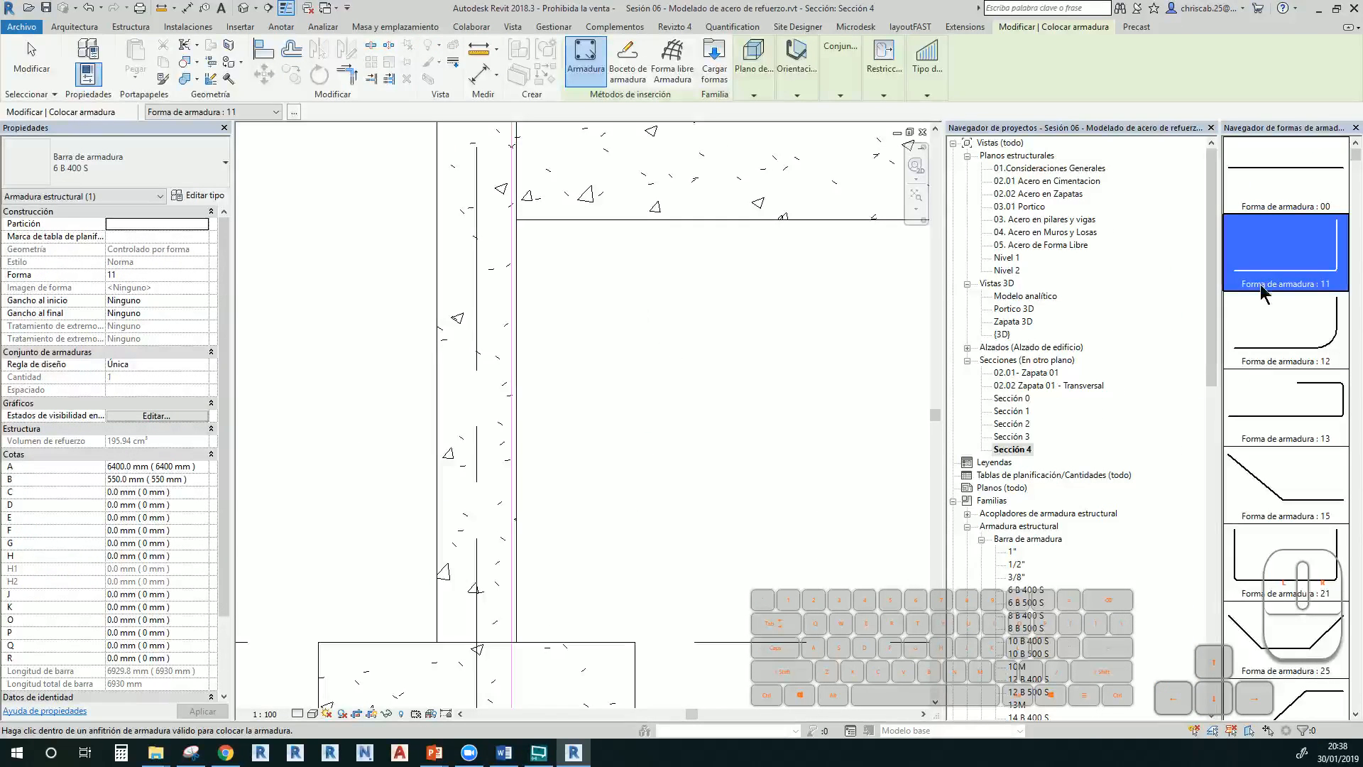
Exit rebar placement and open the {3D} view
{"action": "scroll", "coordinate": [982, 294], "scroll_direction": "down", "scroll_amount": 1}
{"action": "middle_click_drag", "start_coordinate": [834, 341], "coordinate": [827, 218]}
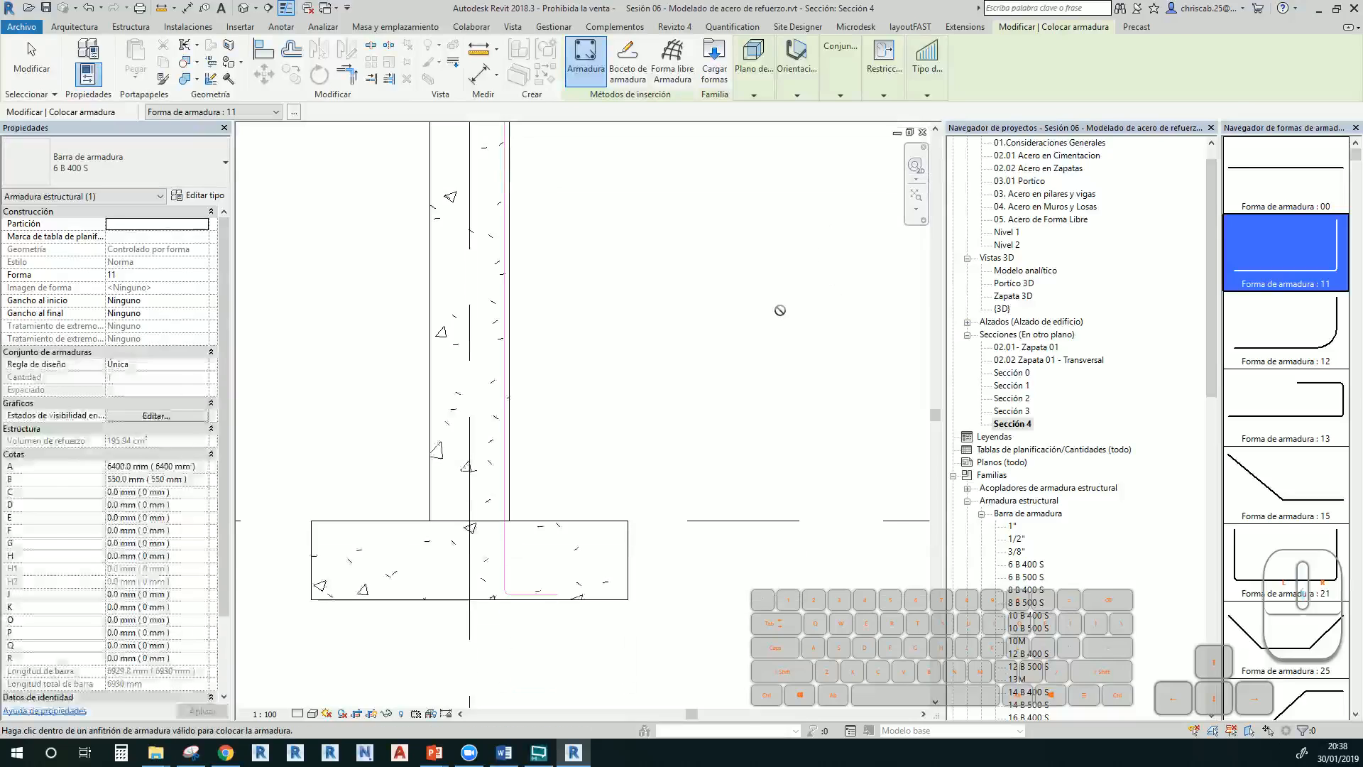
{"action": "key", "text": "Escape"}
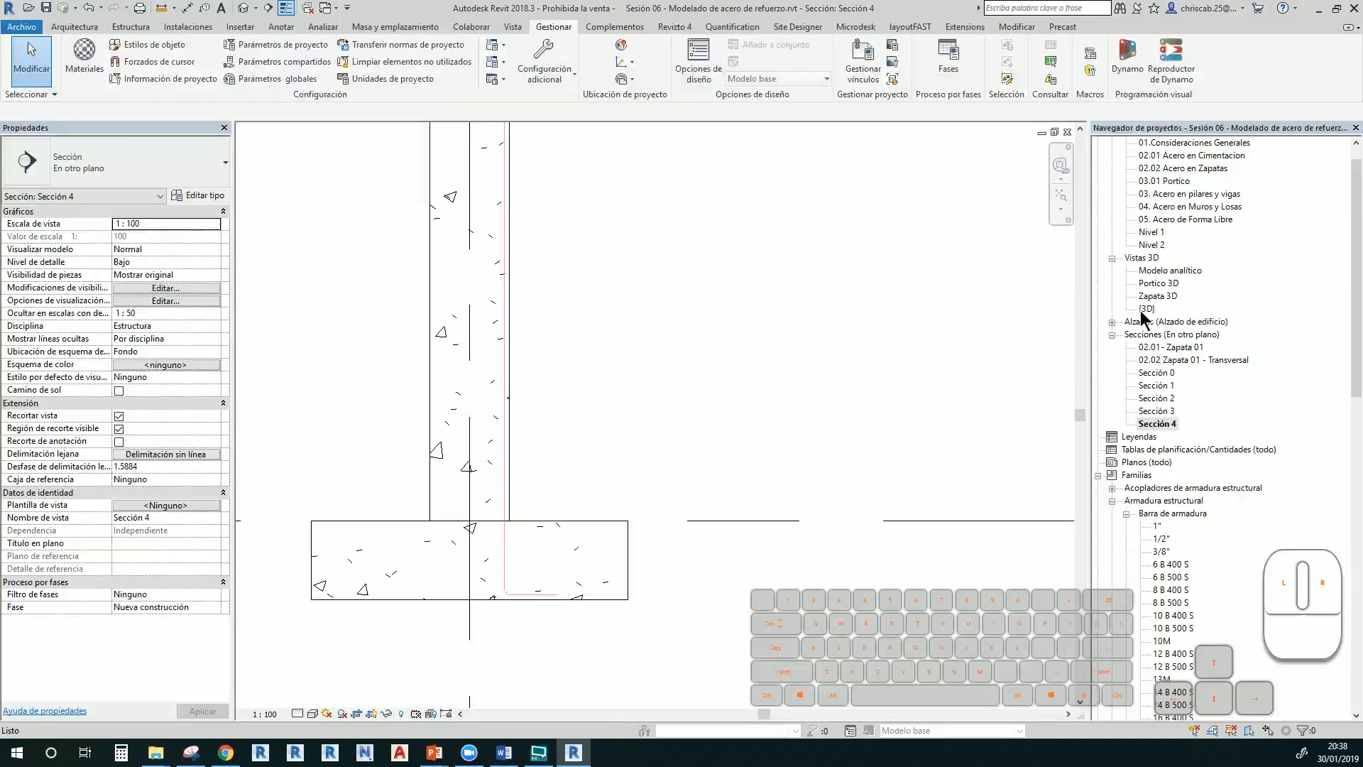
{"action": "double_click", "coordinate": [1145, 310]}
{"action": "scroll", "coordinate": [877, 391], "scroll_direction": "down", "scroll_amount": 4}
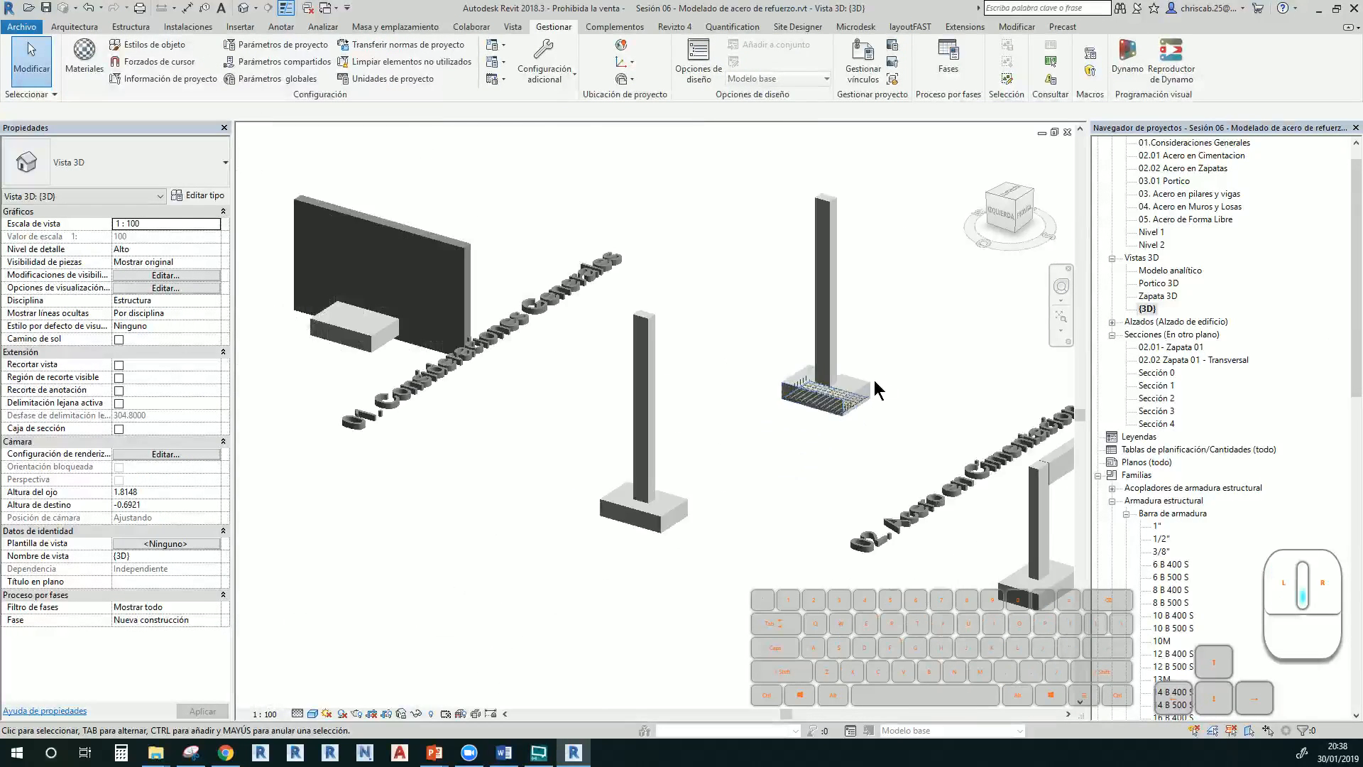
Pan the 3D view to the portal frames and display it as wireframe
{"action": "middle_click_drag", "start_coordinate": [845, 427], "coordinate": [508, 369]}
{"action": "scroll", "coordinate": [739, 487], "scroll_direction": "up", "scroll_amount": 2}
{"action": "middle_click_drag", "start_coordinate": [725, 489], "coordinate": [487, 454]}
{"action": "scroll", "coordinate": [484, 449], "scroll_direction": "down", "scroll_amount": 1}
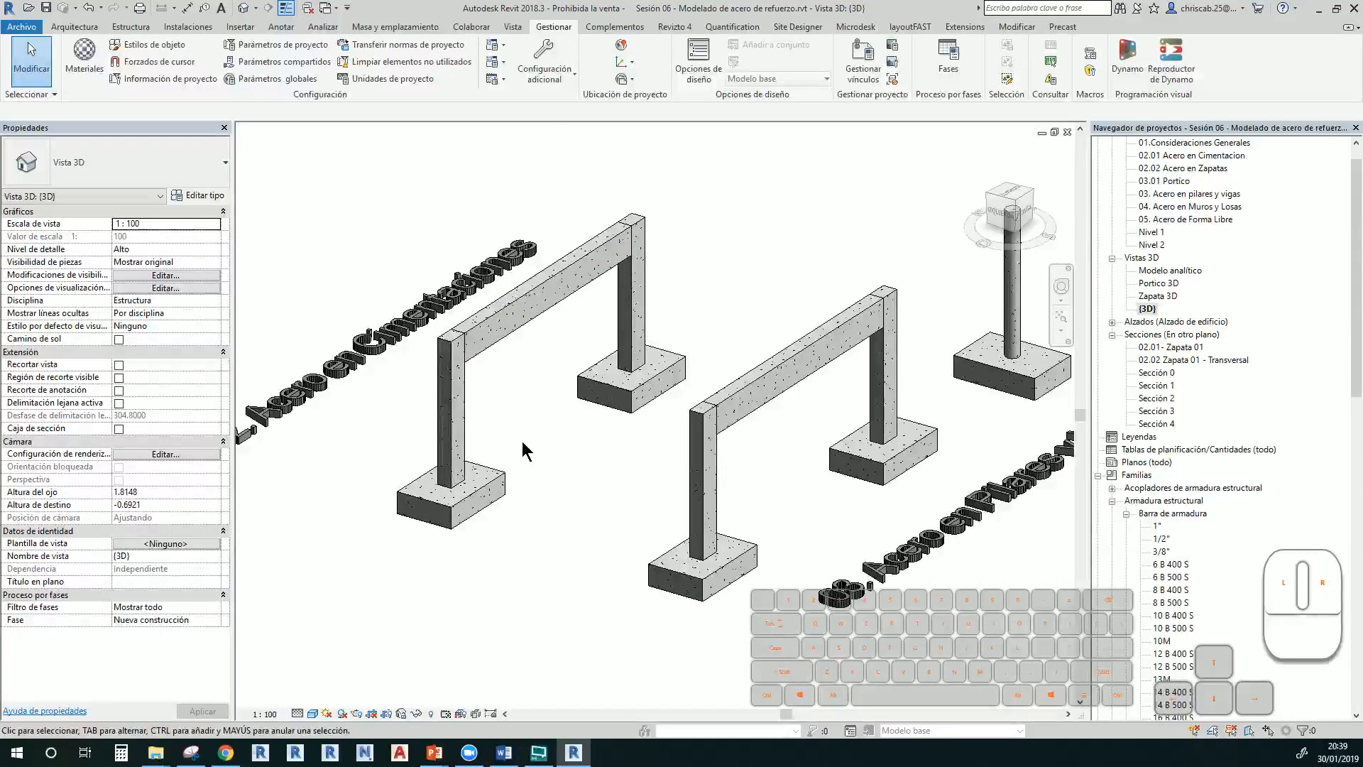
{"action": "key", "text": "w"}
{"action": "key", "text": "f"}
{"action": "scroll", "coordinate": [447, 500], "scroll_direction": "up", "scroll_amount": 4}
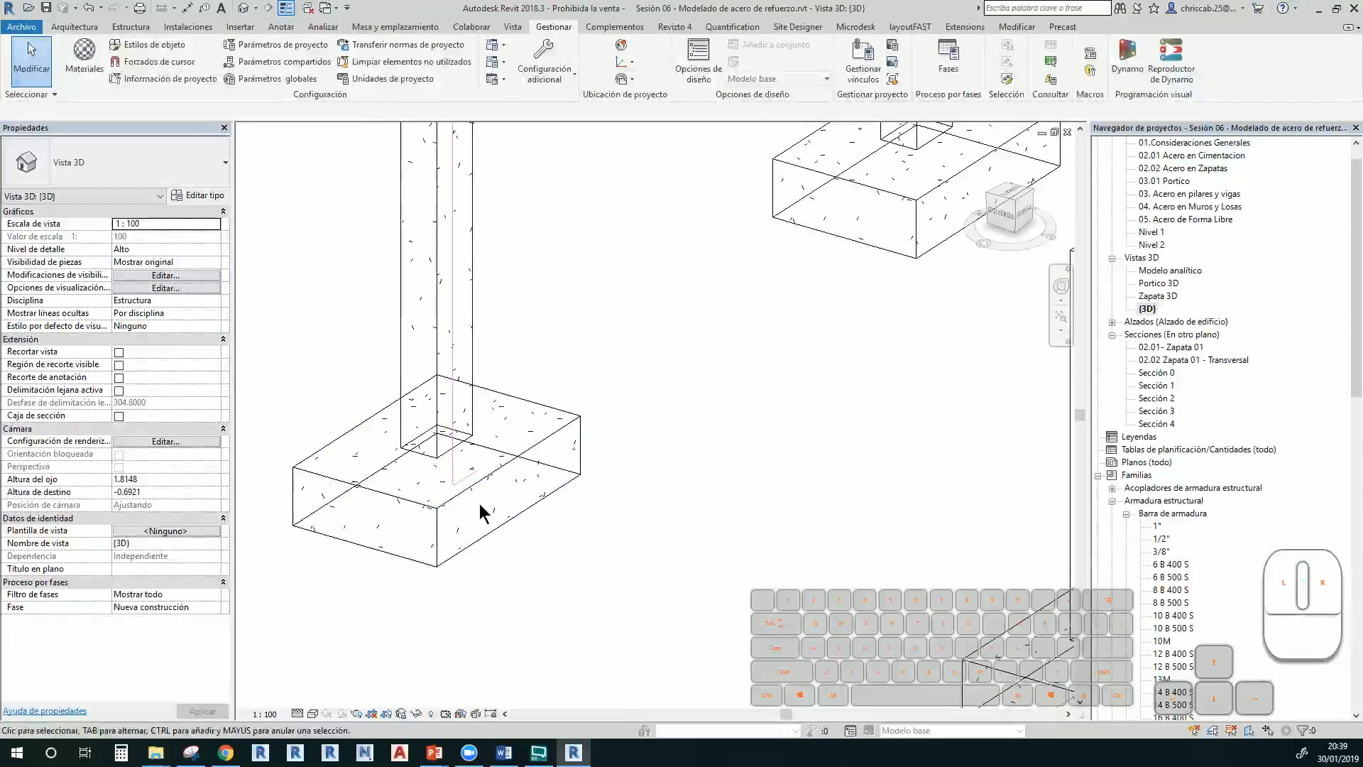
{"action": "middle_click_drag", "start_coordinate": [483, 513], "coordinate": [485, 615]}
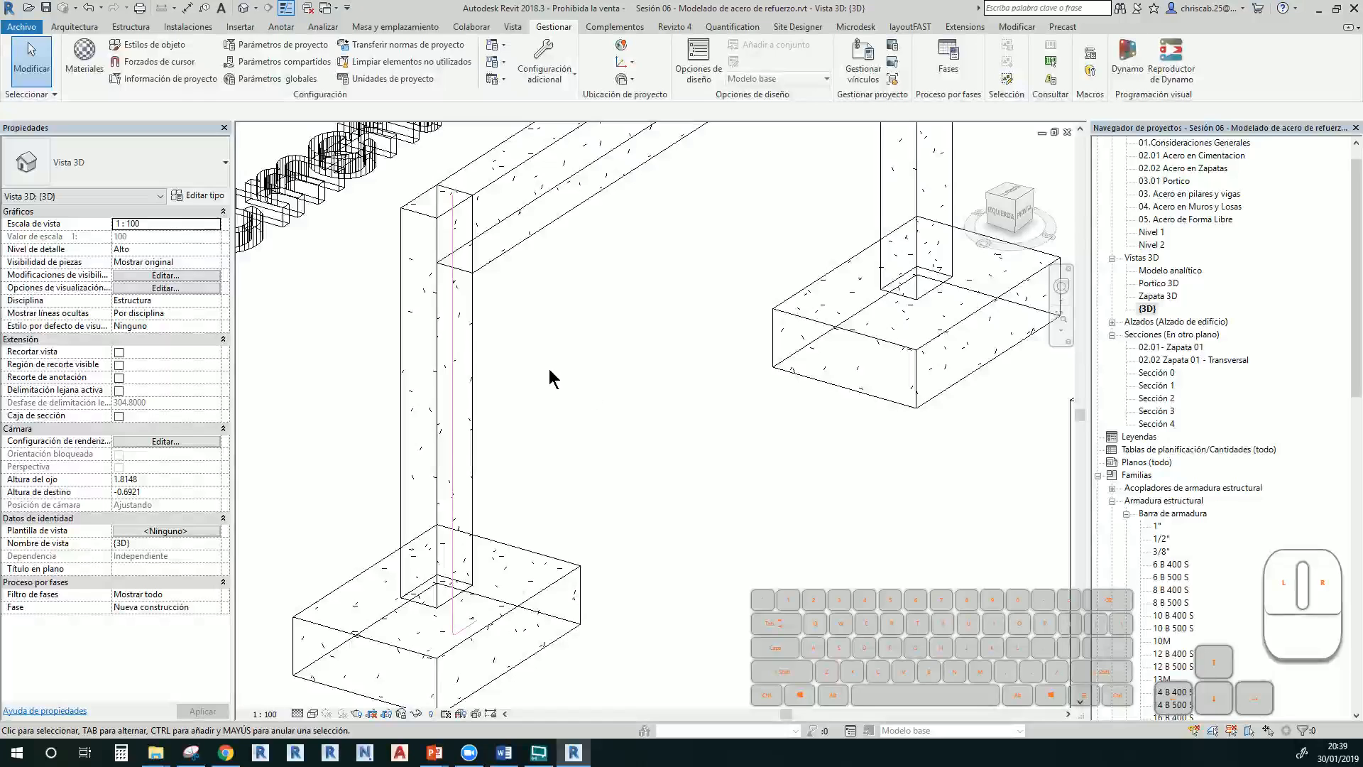
Change the column bar's layout rule to Número fijo with 3 bars, then reopen Sección 4
{"action": "left_click", "coordinate": [451, 366]}
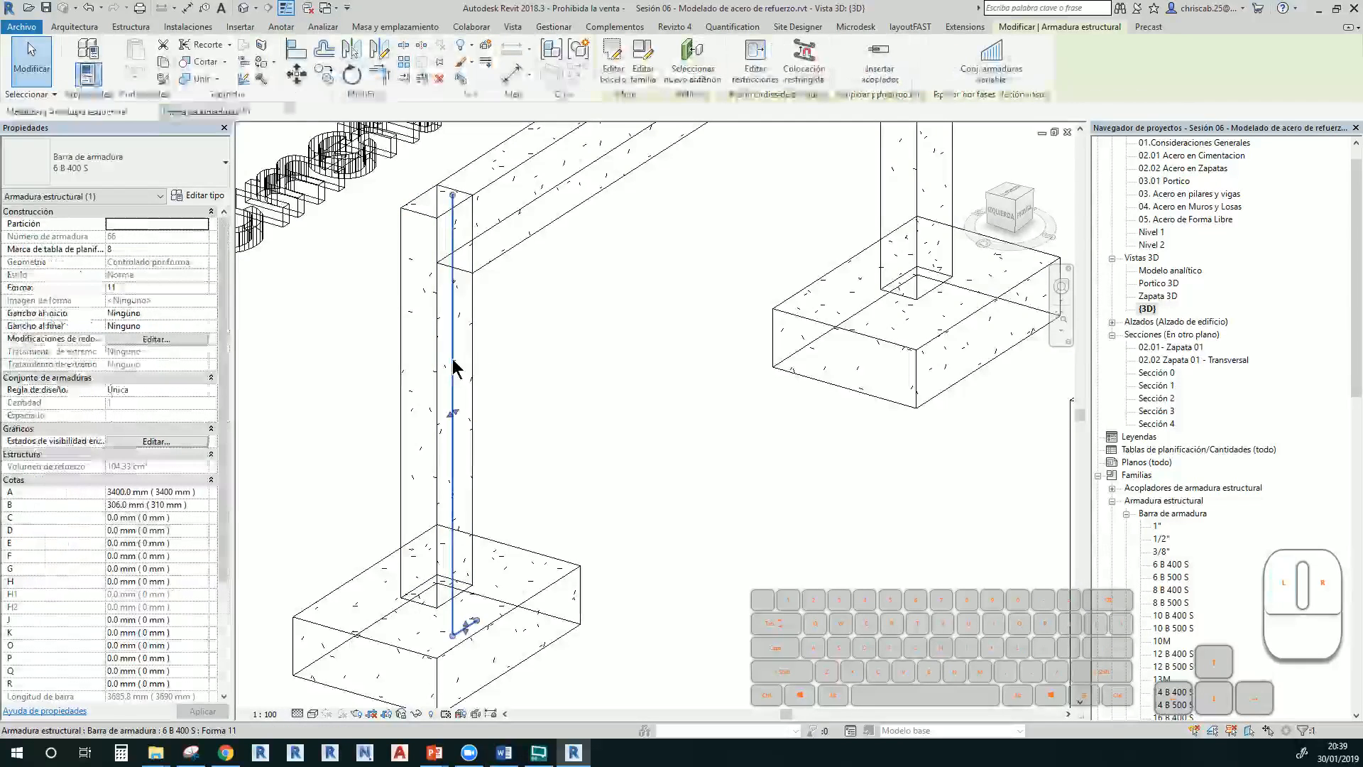
{"action": "left_click", "coordinate": [204, 391]}
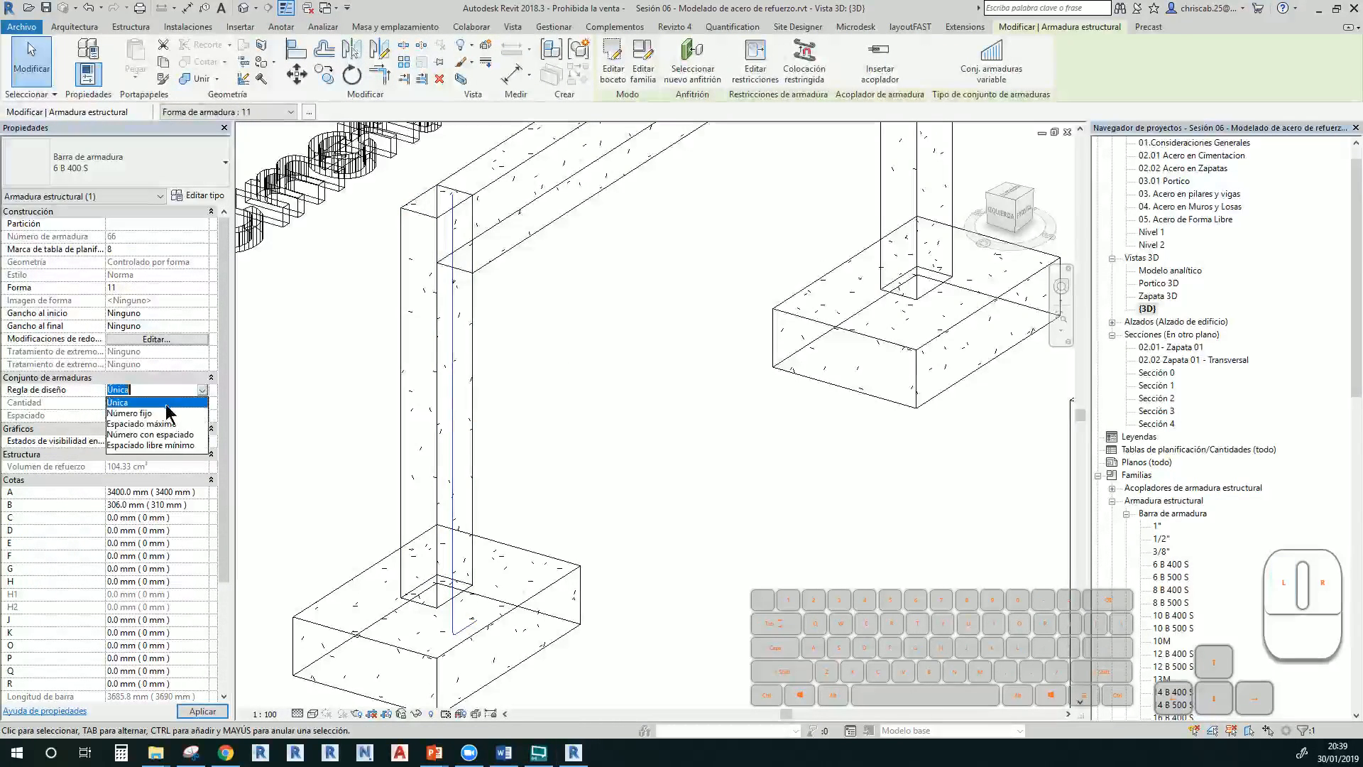
{"action": "left_click", "coordinate": [163, 414]}
{"action": "left_click", "coordinate": [163, 404]}
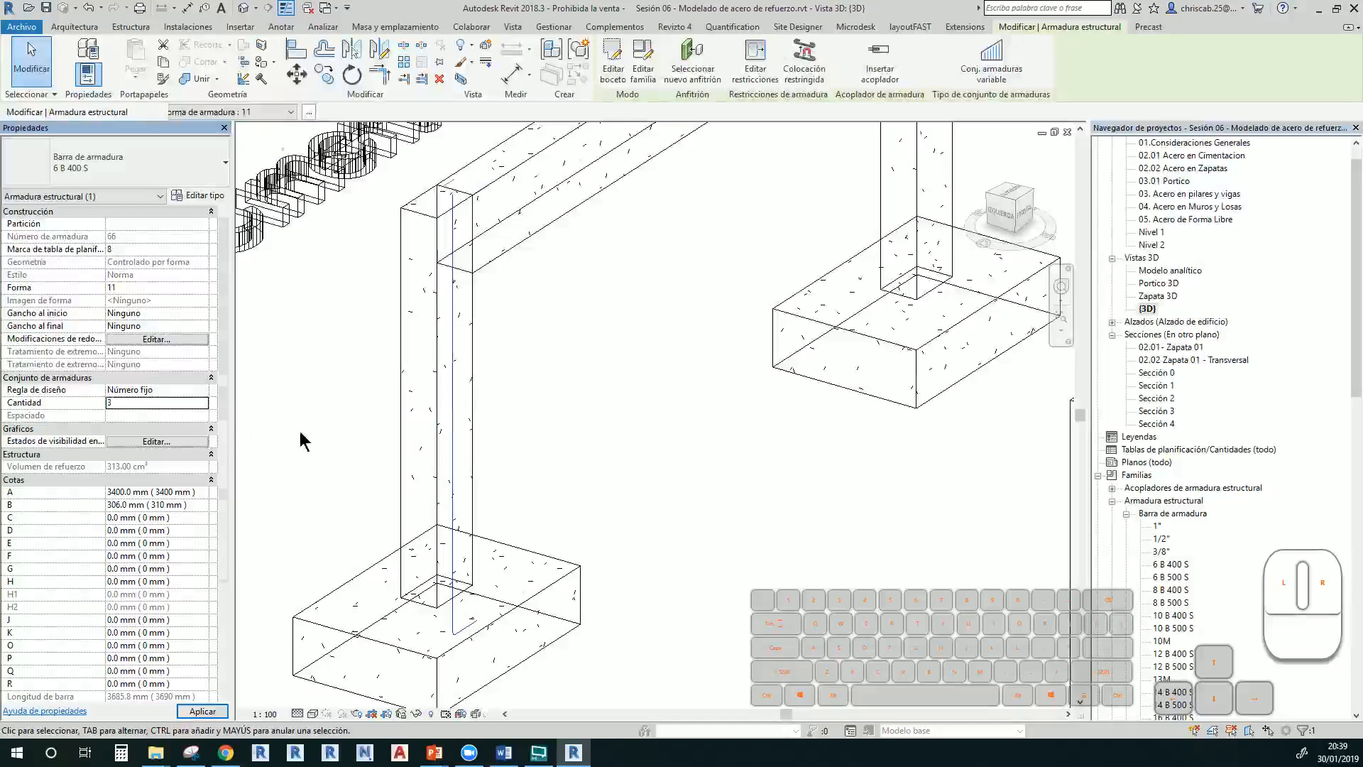
{"action": "left_click", "coordinate": [518, 383]}
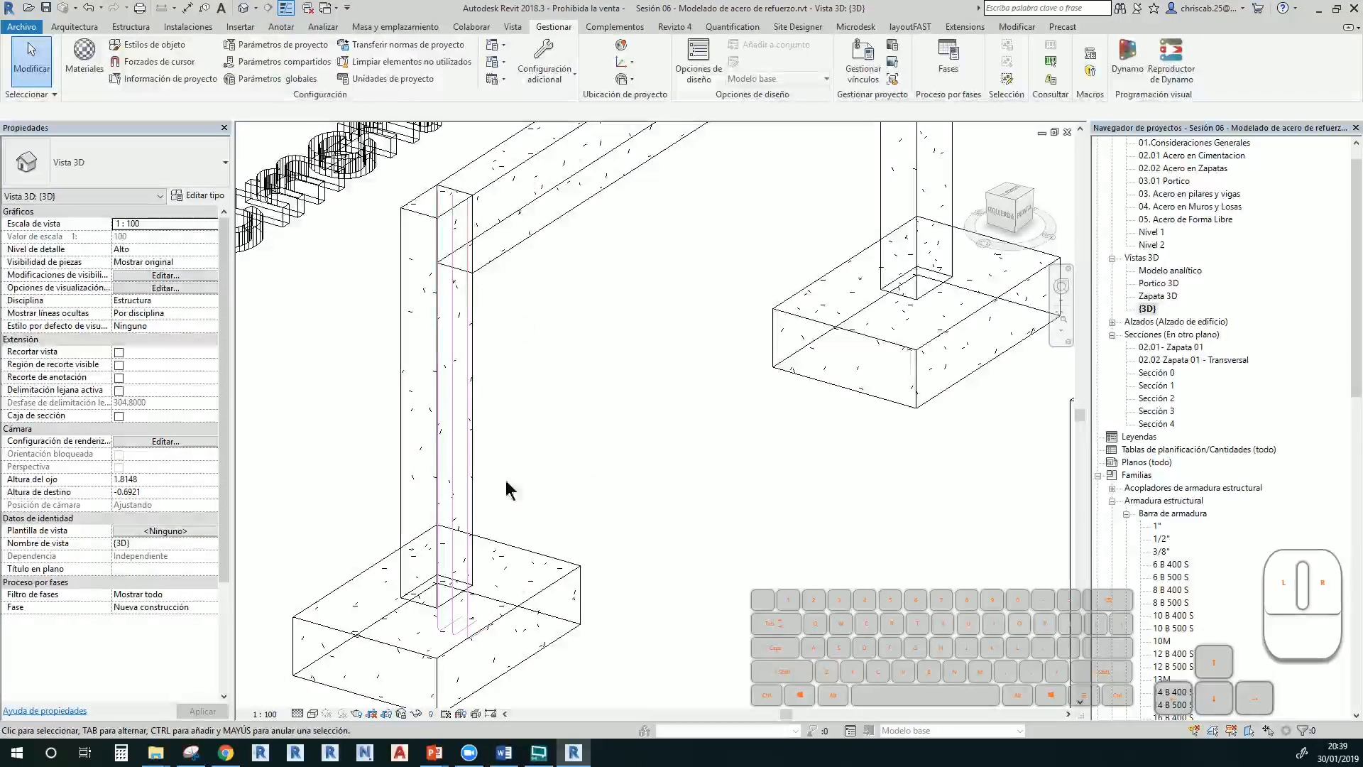
{"action": "double_click", "coordinate": [1164, 423]}
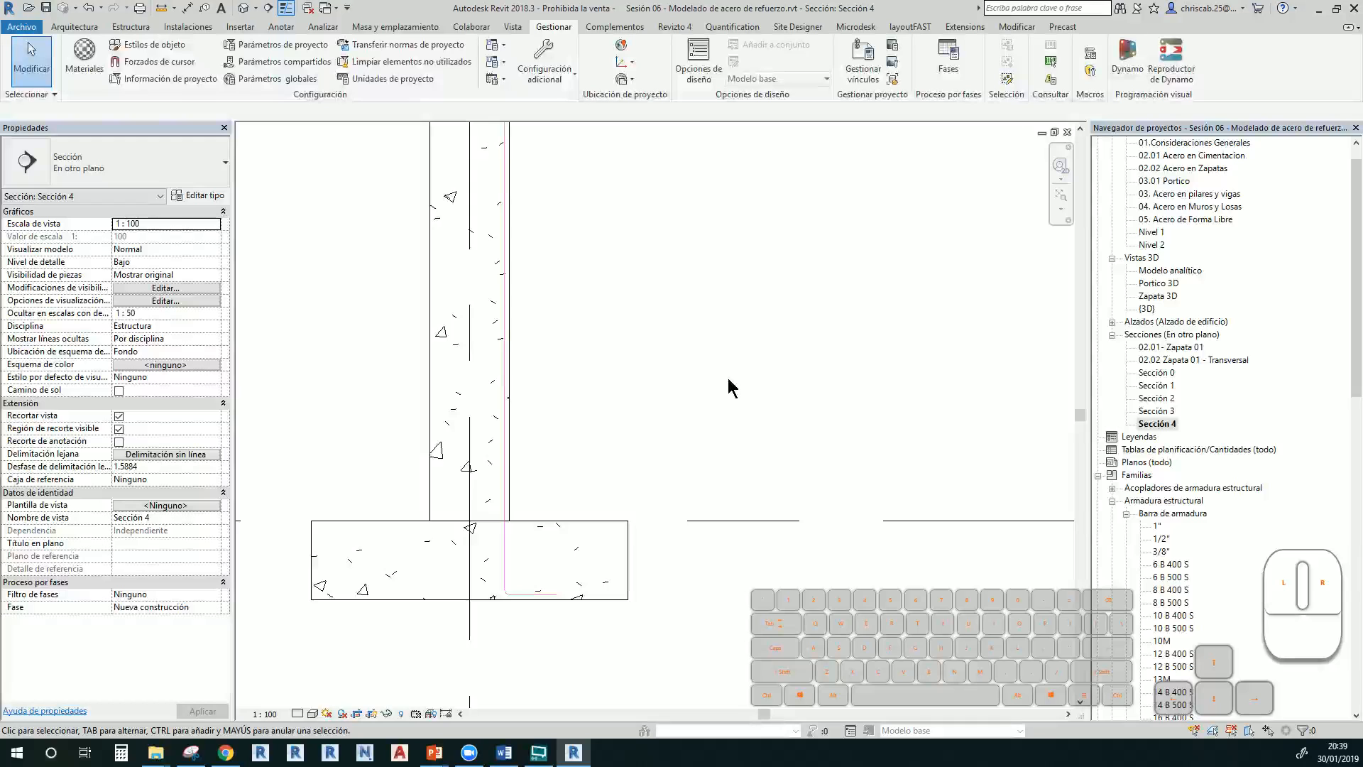
Mirror the 3-bar set across the left column's centreline to the opposite face
{"action": "middle_click_drag", "start_coordinate": [633, 547], "coordinate": [695, 596]}
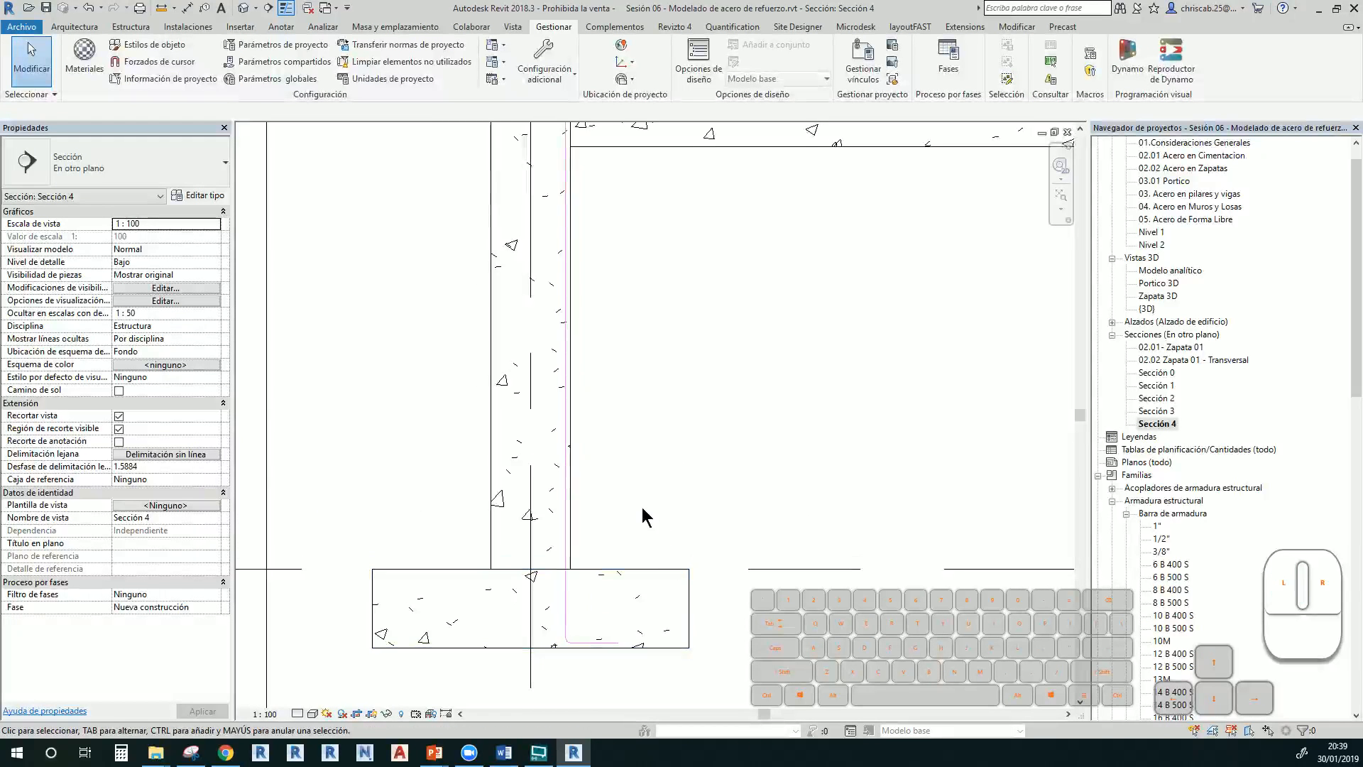
{"action": "left_click", "coordinate": [565, 604]}
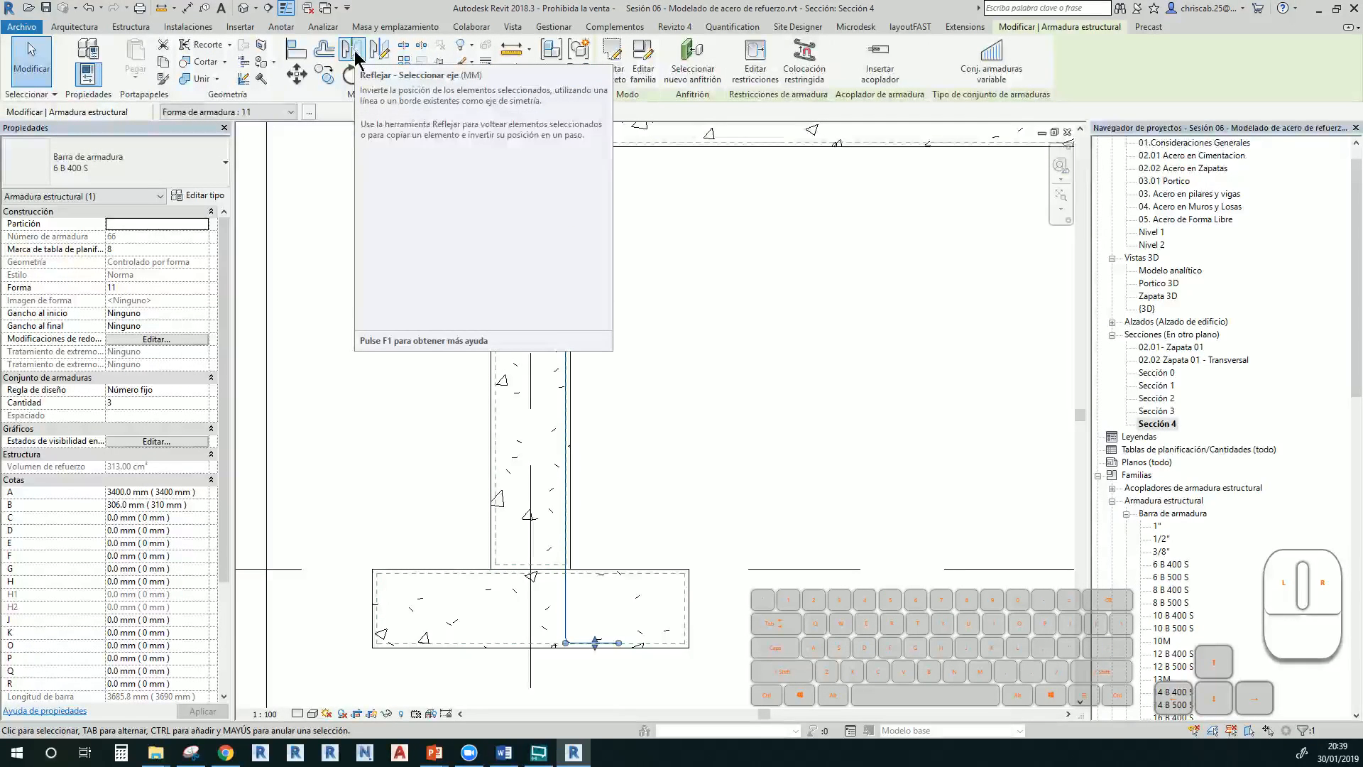
{"action": "left_click", "coordinate": [355, 57]}
{"action": "left_click", "coordinate": [531, 268]}
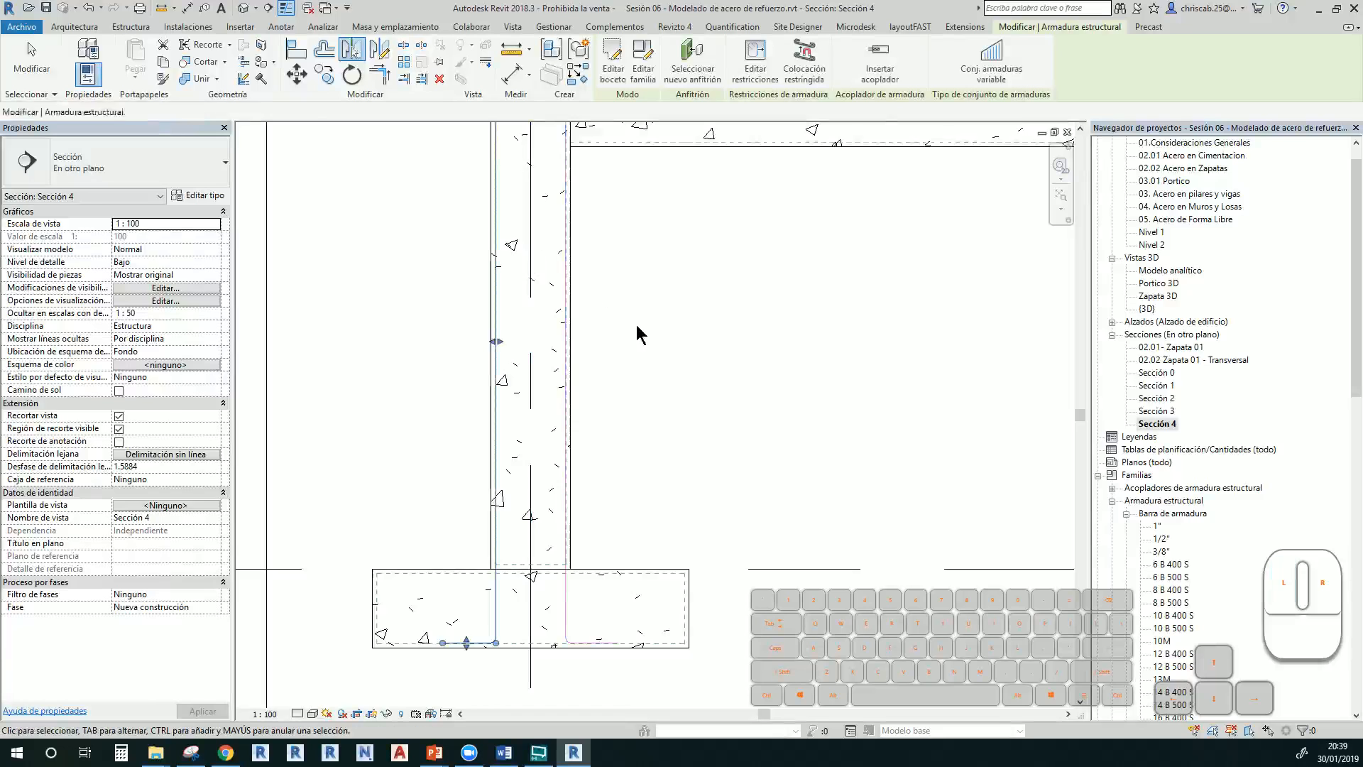
{"action": "key", "text": "Escape"}
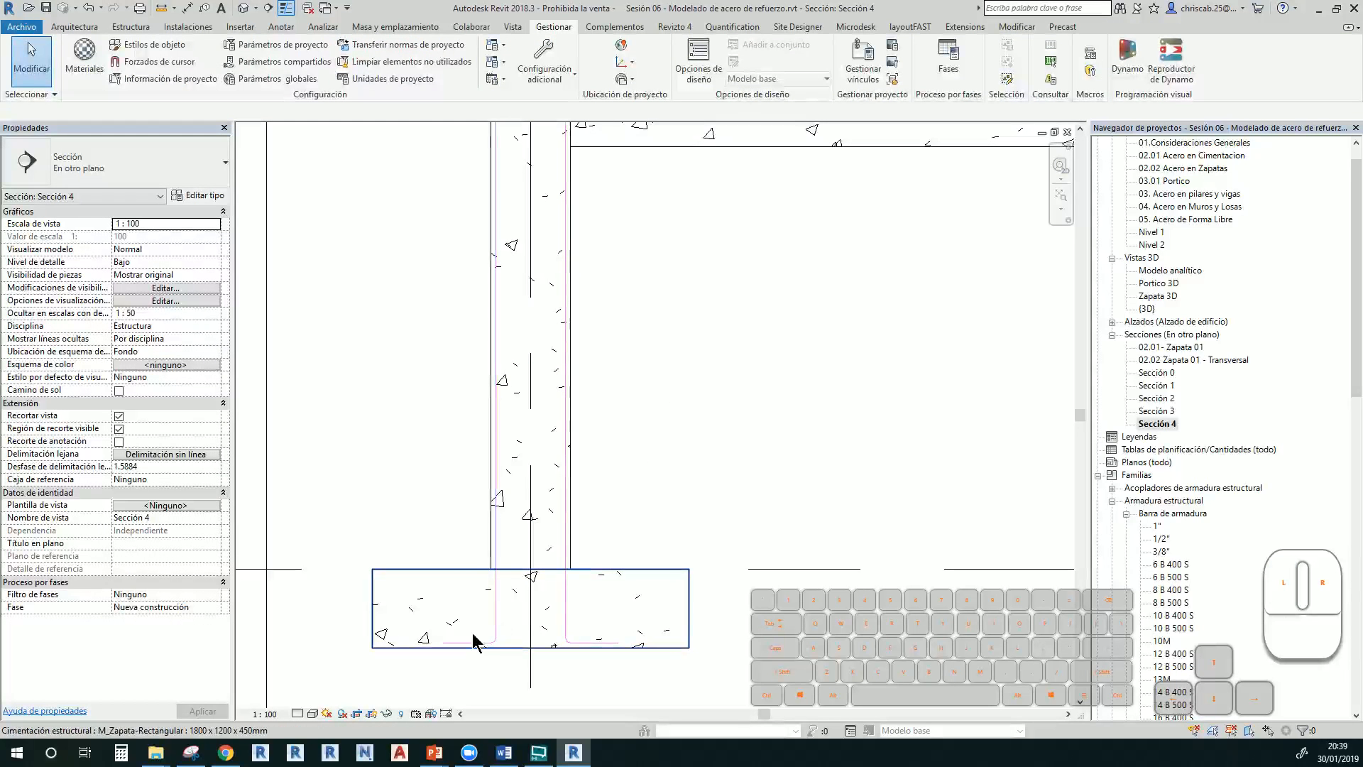
In {3D}, make both column bar sets display as solid in that view
{"action": "double_click", "coordinate": [1147, 308]}
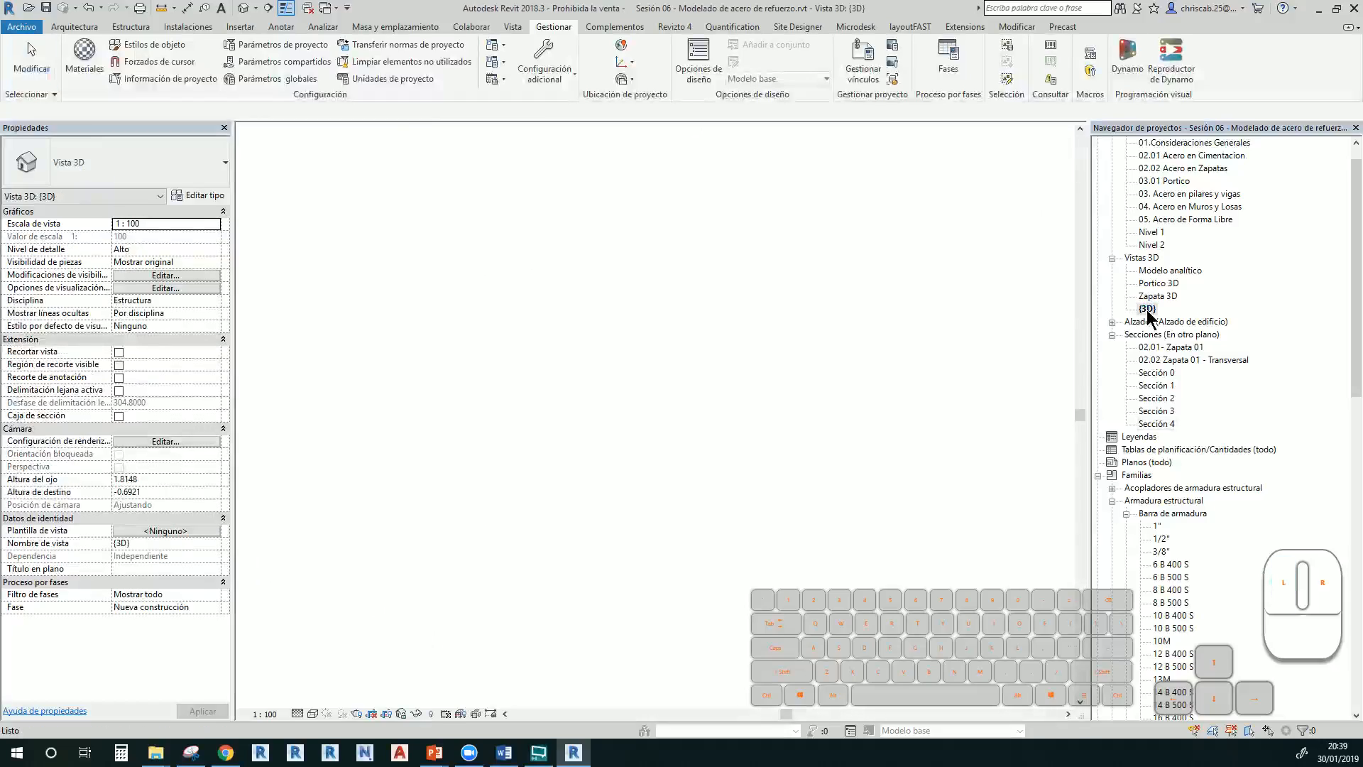
{"action": "scroll", "coordinate": [732, 465], "scroll_direction": "up", "scroll_amount": 3}
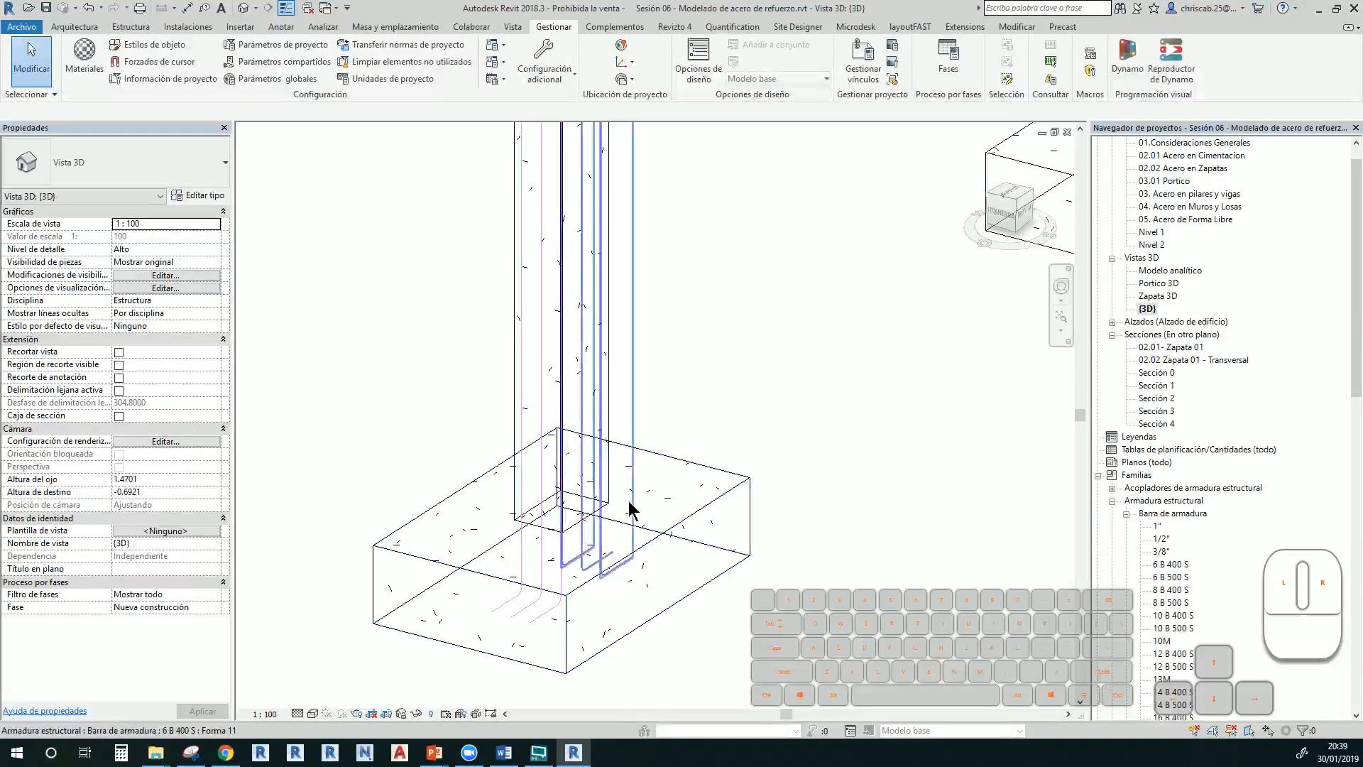
{"action": "scroll", "coordinate": [629, 511], "scroll_direction": "up", "scroll_amount": 2}
{"action": "middle_click_drag", "start_coordinate": [663, 396], "coordinate": [677, 321]}
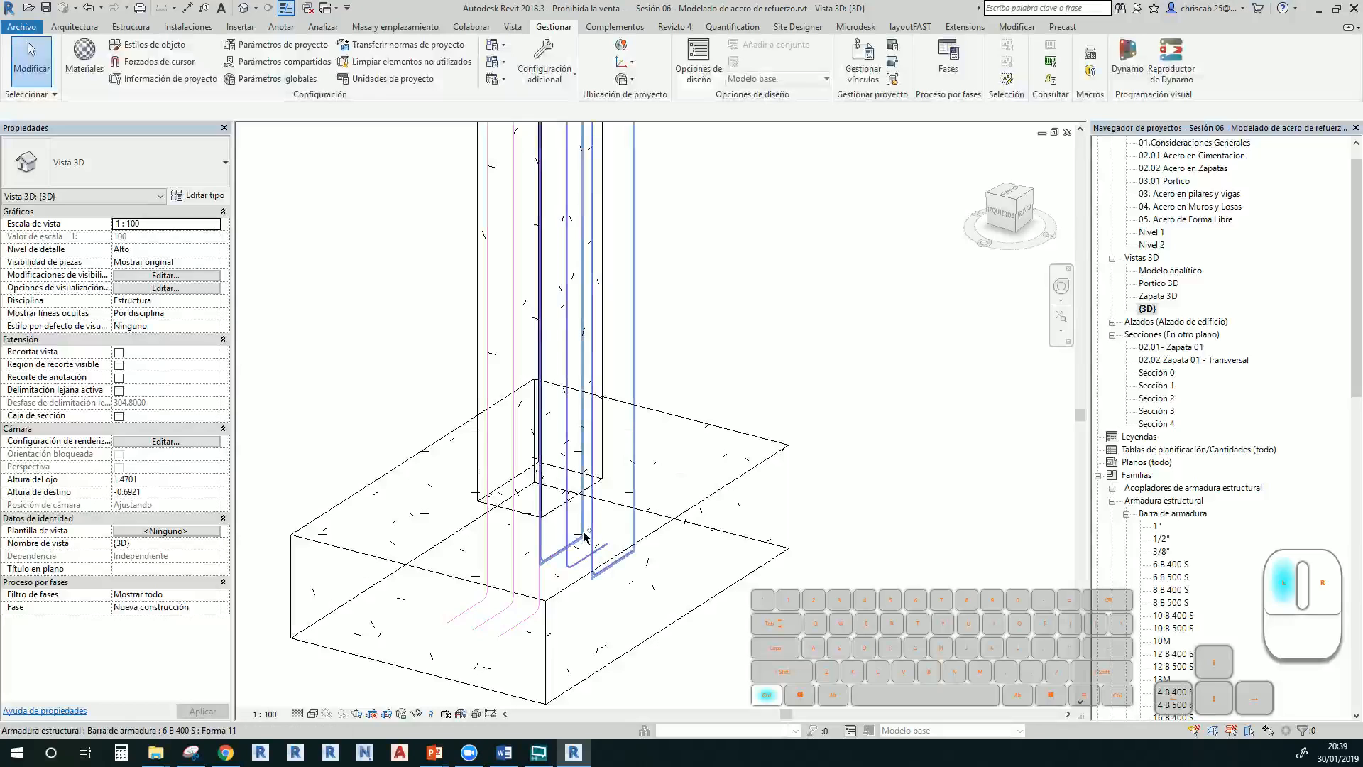
{"action": "left_click", "coordinate": [565, 549], "text": "ctrl"}
{"action": "left_click", "coordinate": [516, 539], "text": "ctrl"}
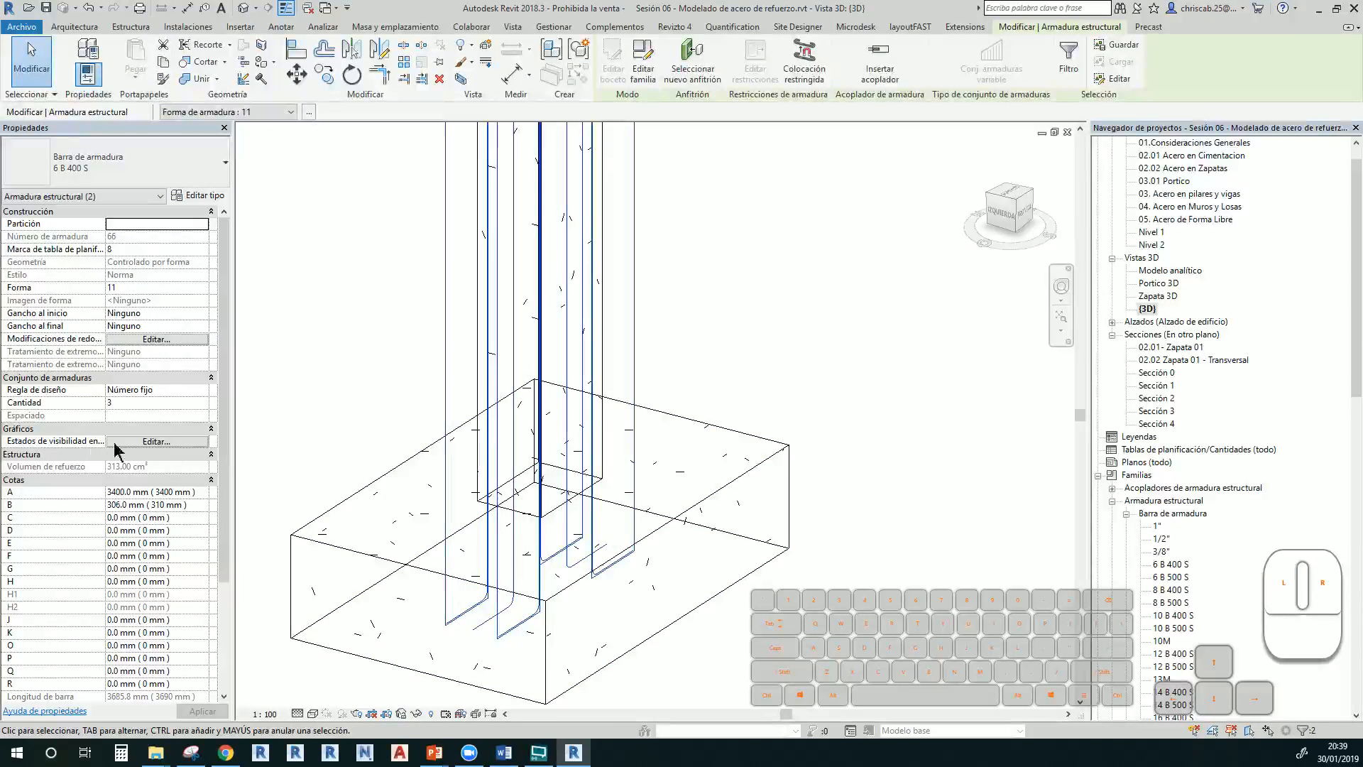
{"action": "left_click", "coordinate": [168, 439]}
{"action": "scroll", "coordinate": [291, 361], "scroll_direction": "down", "scroll_amount": 4}
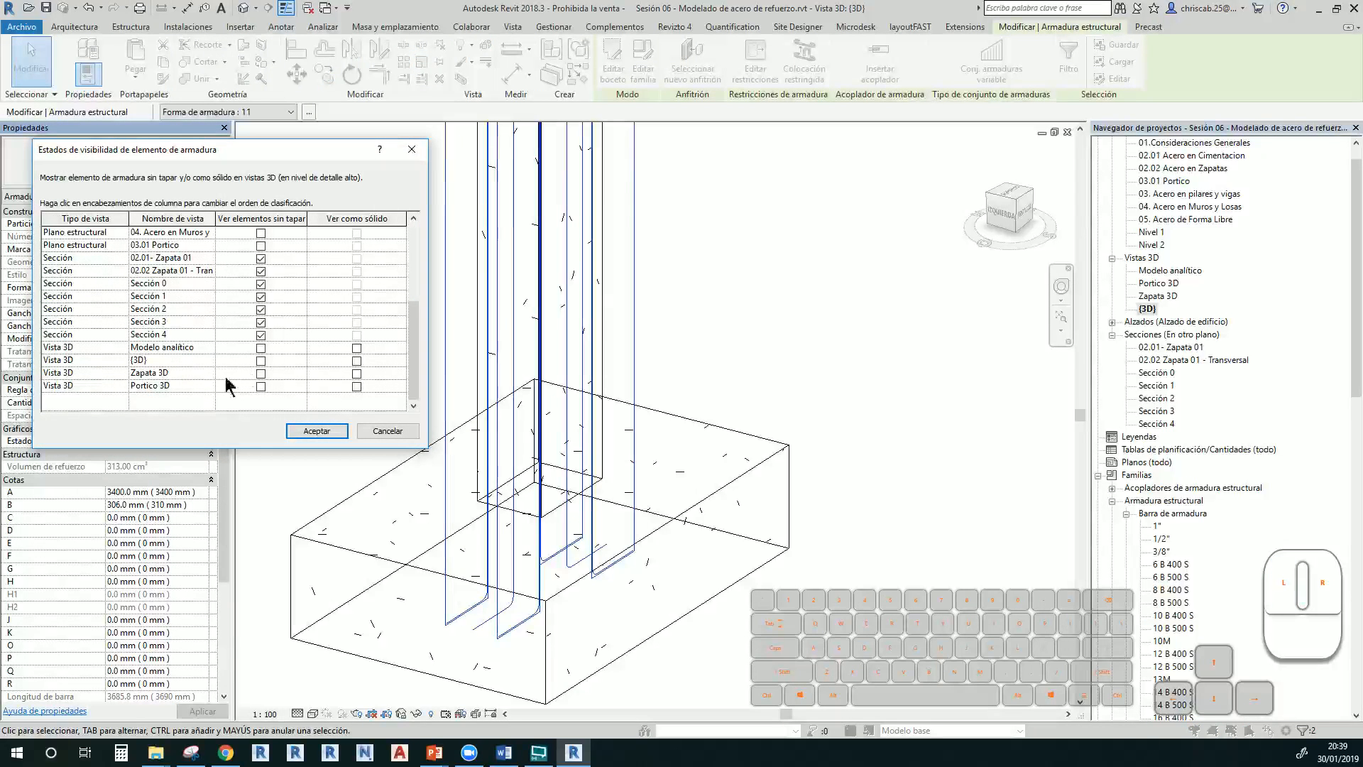
{"action": "left_click", "coordinate": [261, 360]}
{"action": "left_click", "coordinate": [357, 361]}
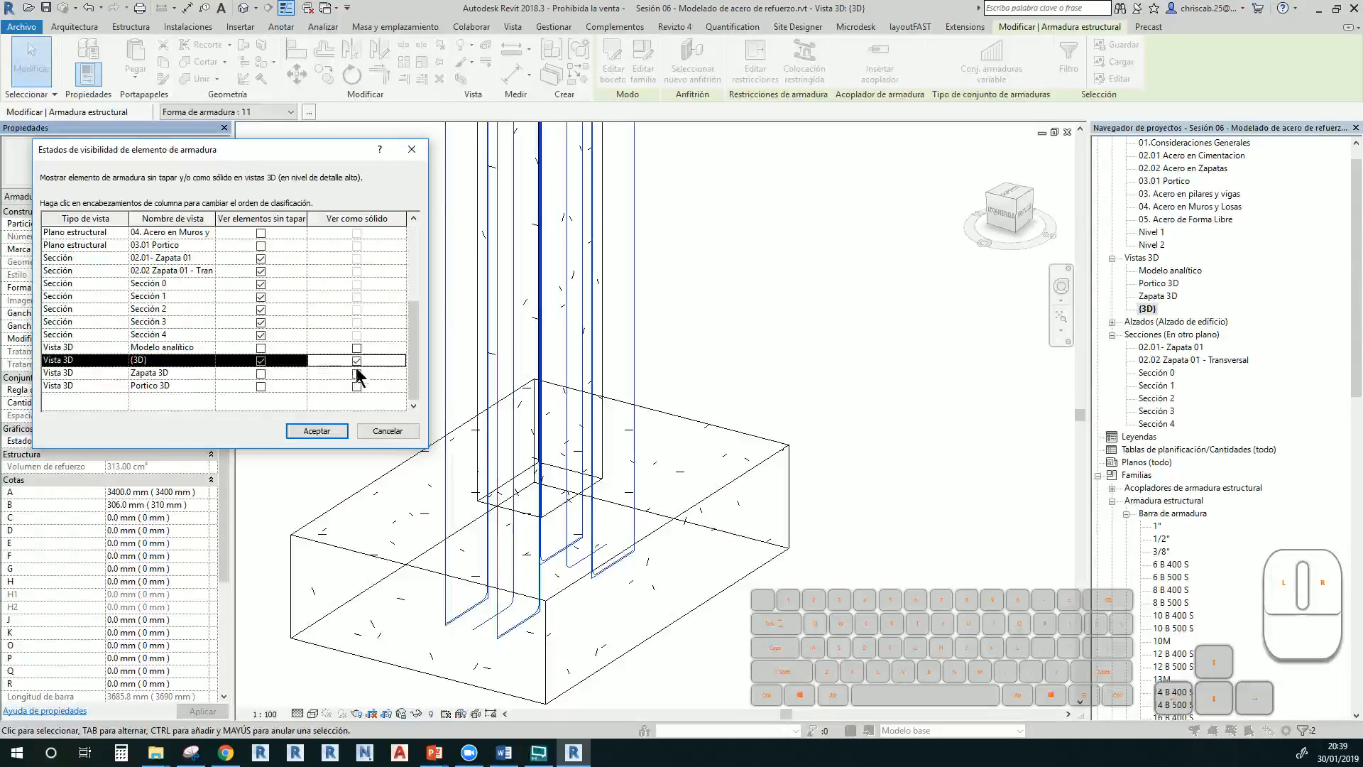
{"action": "left_click", "coordinate": [316, 430]}
{"action": "left_click", "coordinate": [735, 358]}
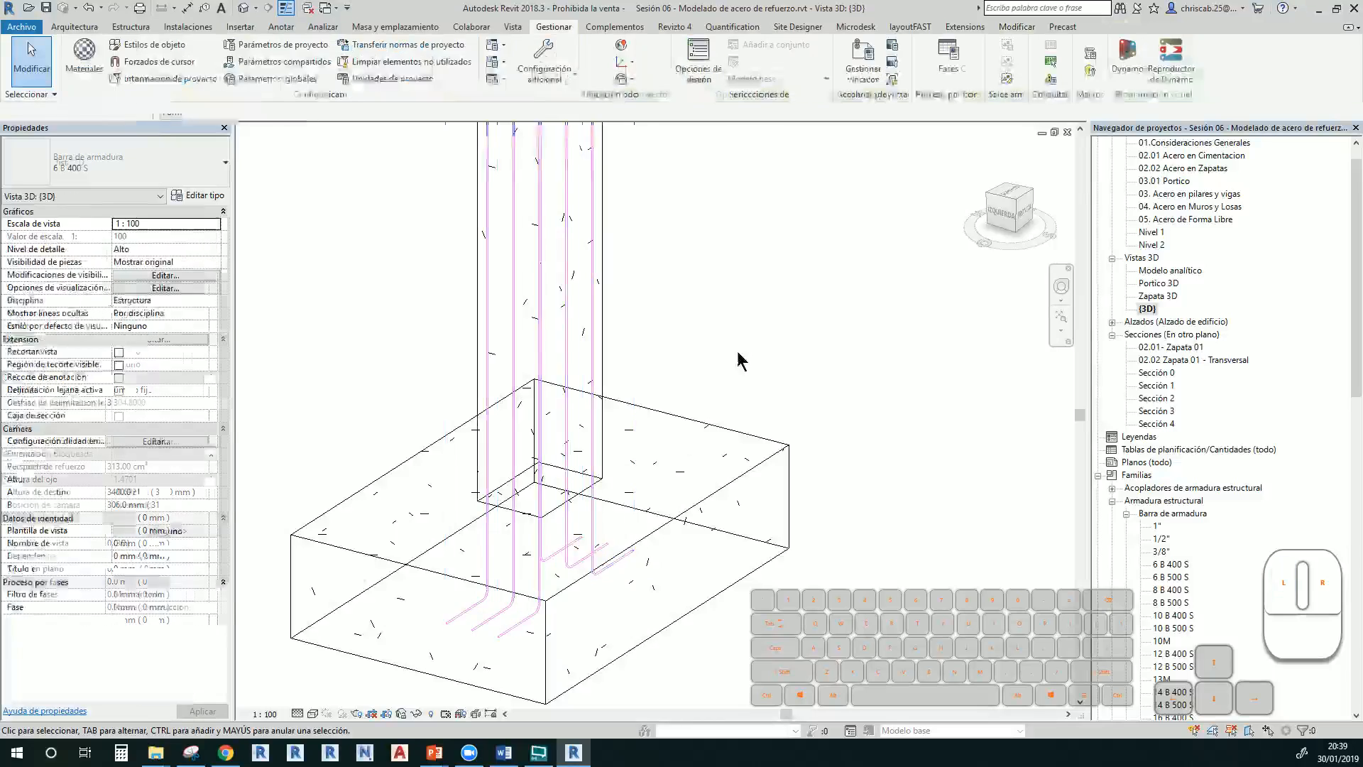
Try the 1" bar type on a footing bent bar, then revert to a thinner type
{"action": "scroll", "coordinate": [577, 557], "scroll_direction": "up", "scroll_amount": 2}
{"action": "scroll", "coordinate": [577, 557], "scroll_direction": "up", "scroll_amount": 1}
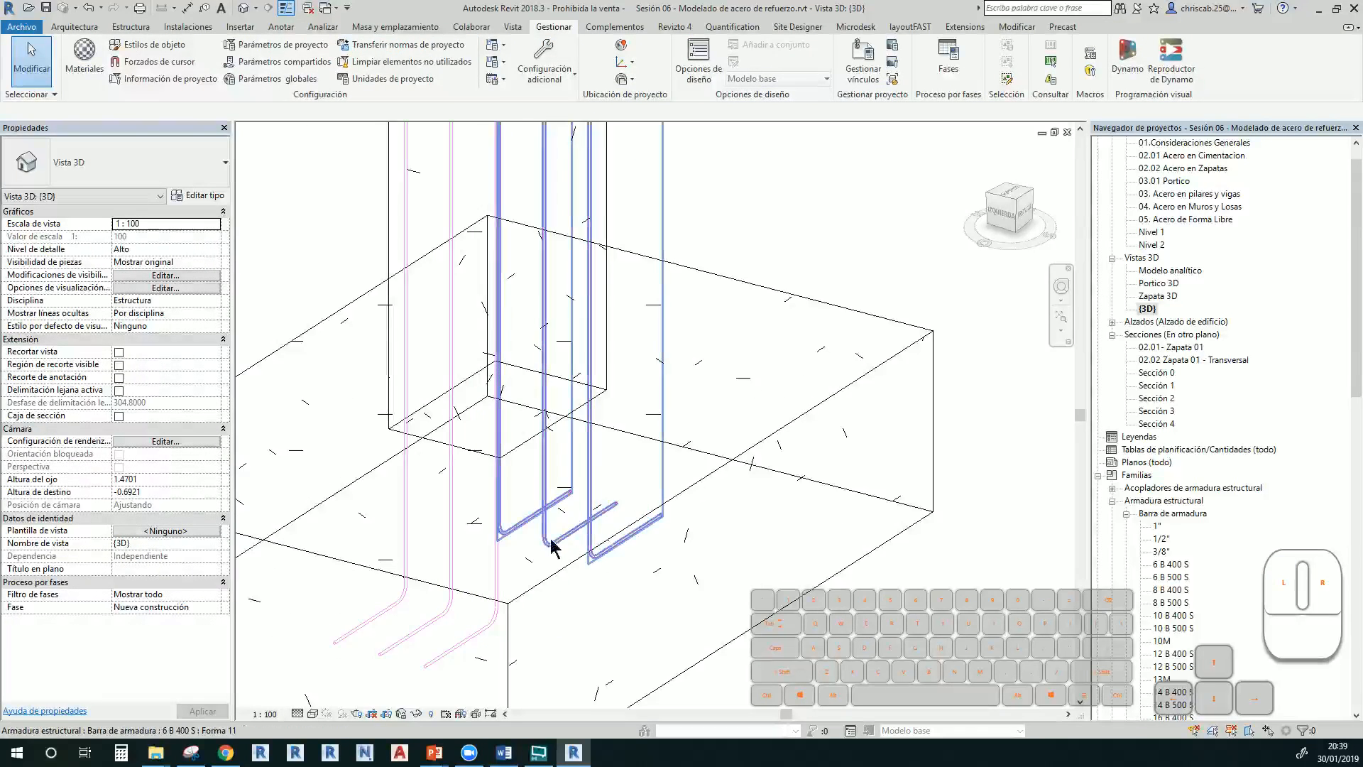
{"action": "left_click", "coordinate": [552, 510]}
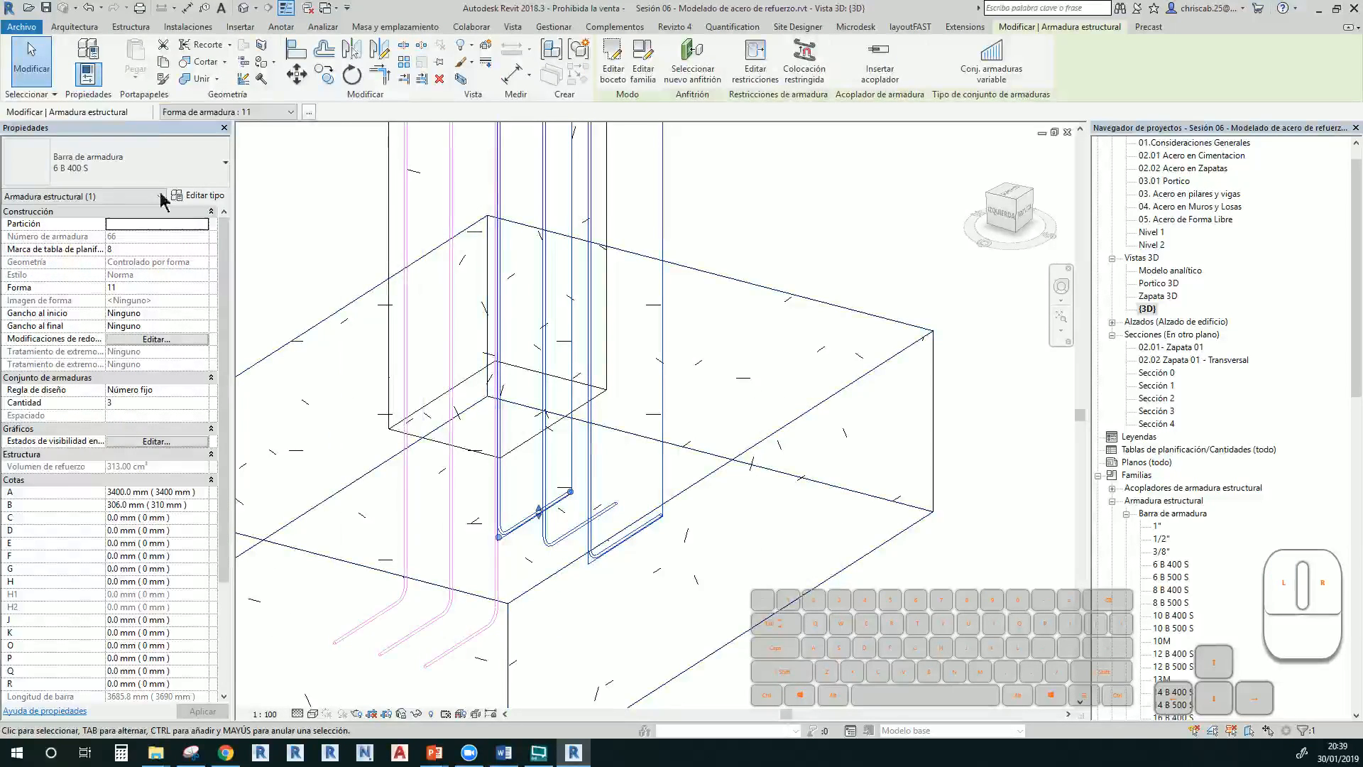
{"action": "left_click", "coordinate": [117, 186]}
{"action": "left_click", "coordinate": [101, 228]}
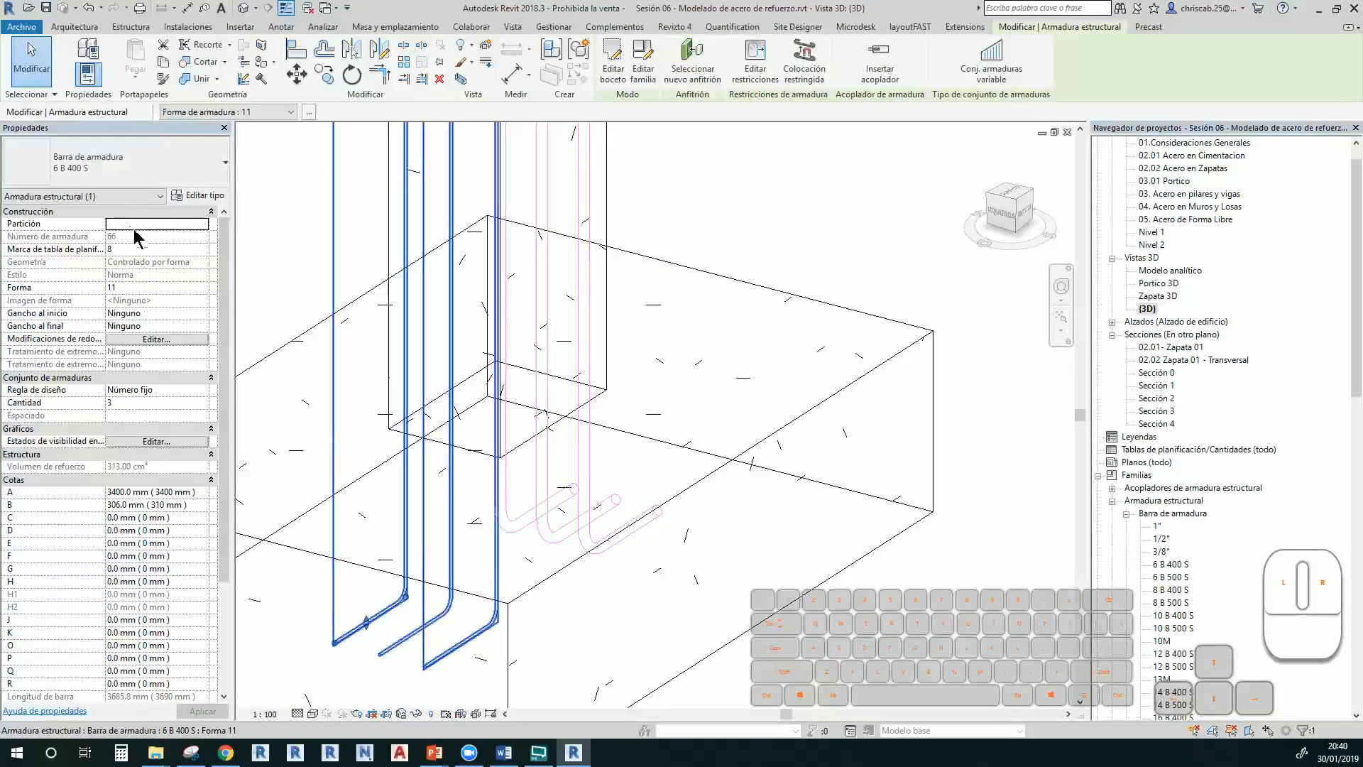
{"action": "left_click", "coordinate": [171, 174]}
{"action": "left_click", "coordinate": [76, 264]}
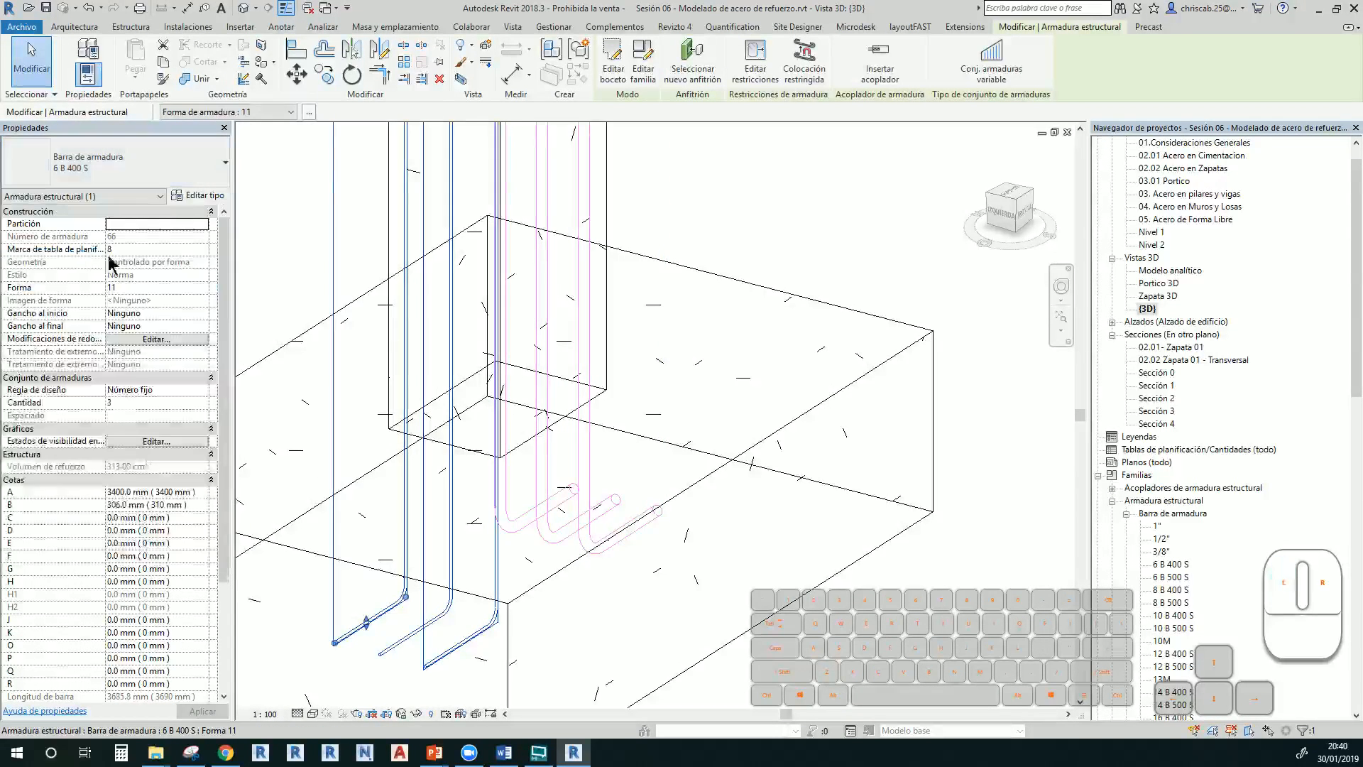
{"action": "left_click", "coordinate": [852, 328]}
Switch the 3D view to Shaded, centre the column, and reopen Sección 4
{"action": "scroll", "coordinate": [852, 328], "scroll_direction": "down", "scroll_amount": 2}
{"action": "scroll", "coordinate": [852, 328], "scroll_direction": "down", "scroll_amount": 1}
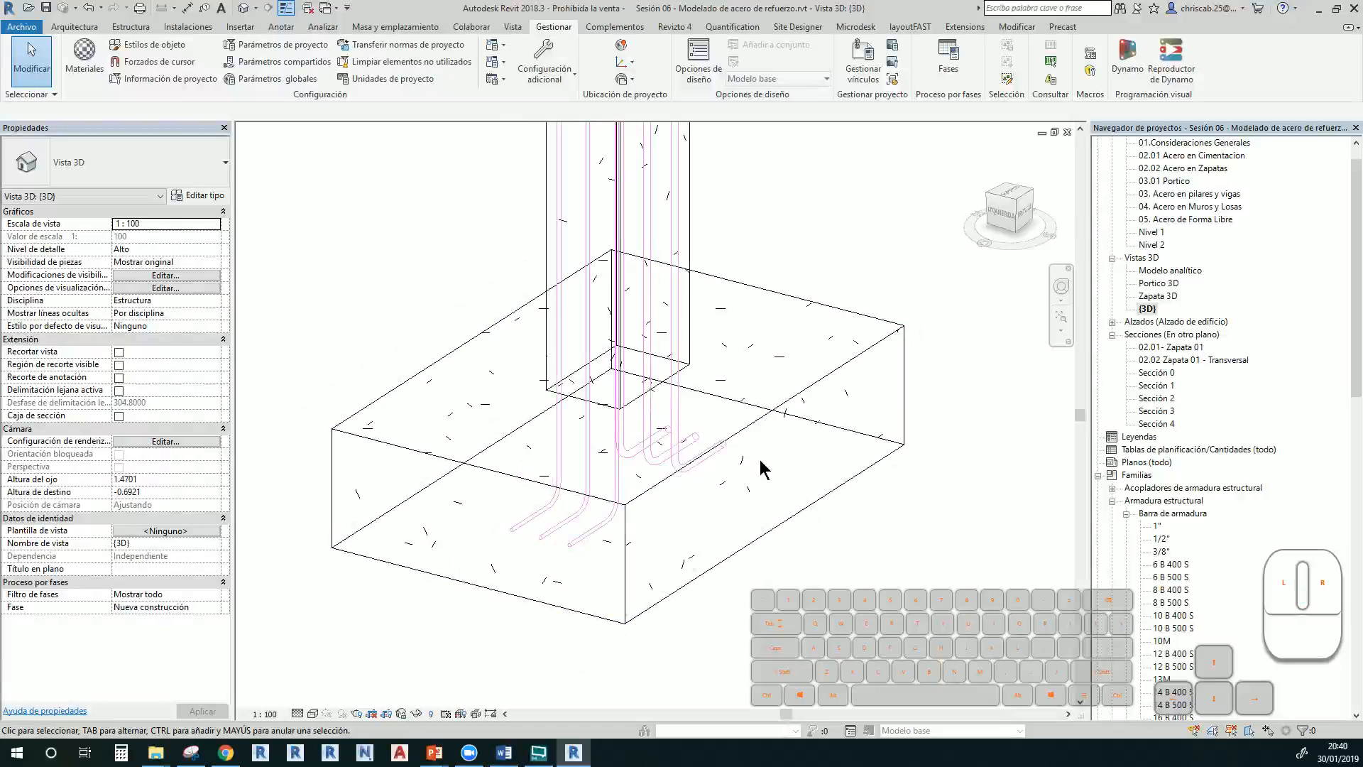
{"action": "key", "text": "s"}
{"action": "key", "text": "d"}
{"action": "middle_click_drag", "start_coordinate": [764, 554], "coordinate": [739, 722]}
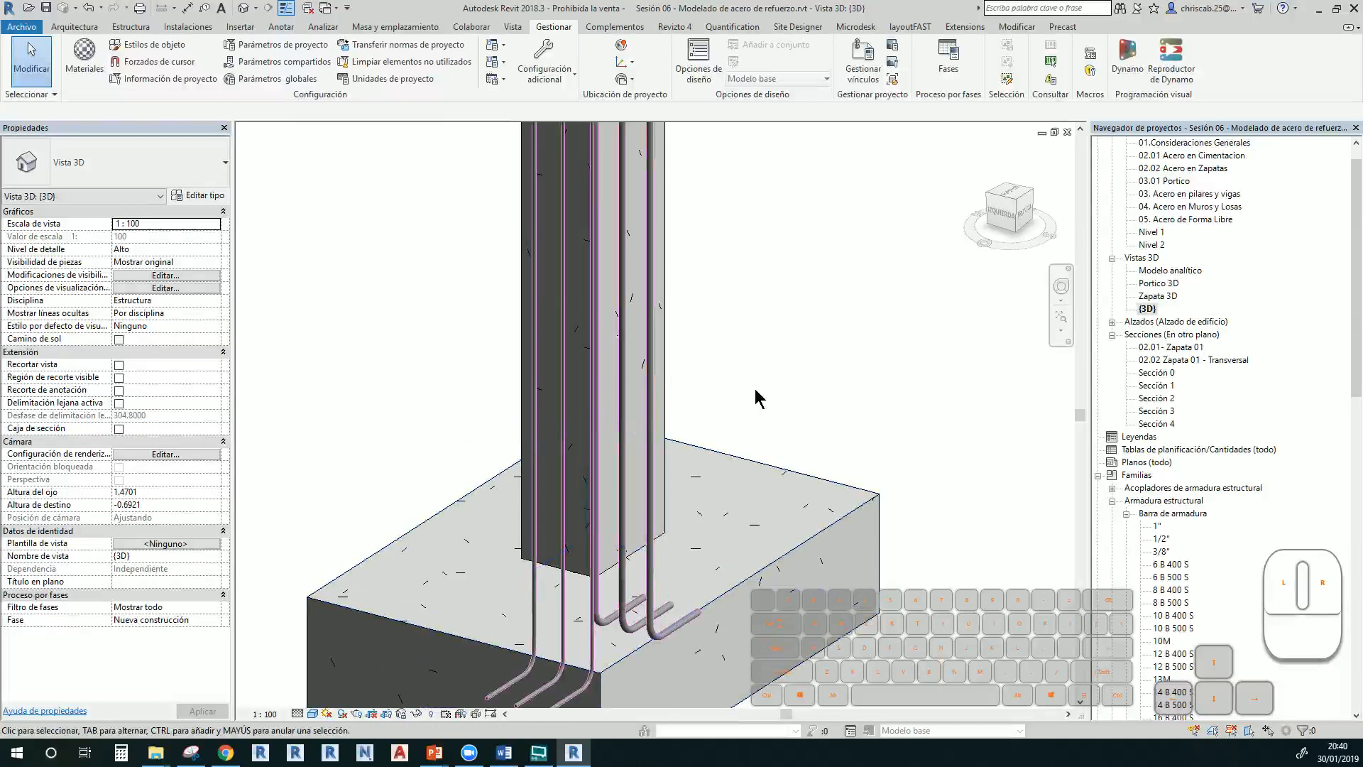
{"action": "scroll", "coordinate": [755, 389], "scroll_direction": "down", "scroll_amount": 1}
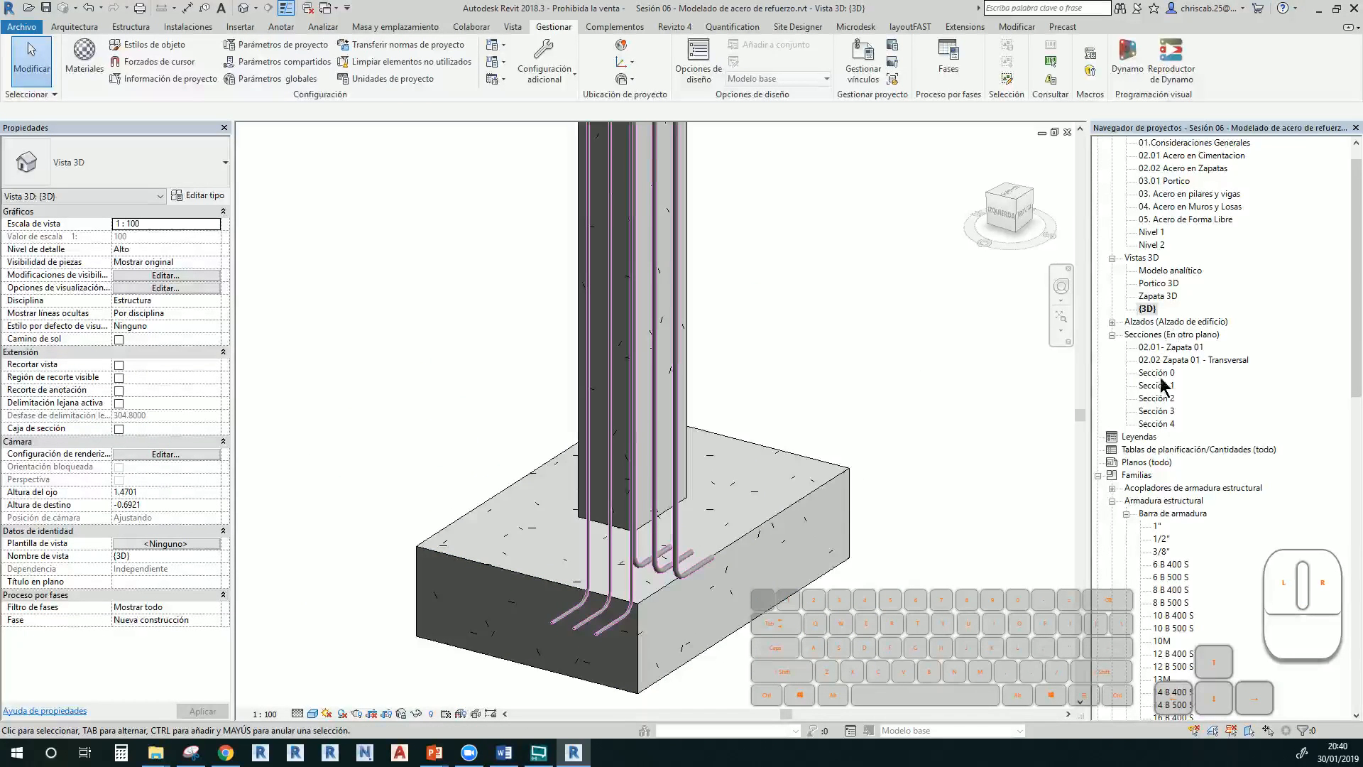
{"action": "double_click", "coordinate": [1156, 424]}
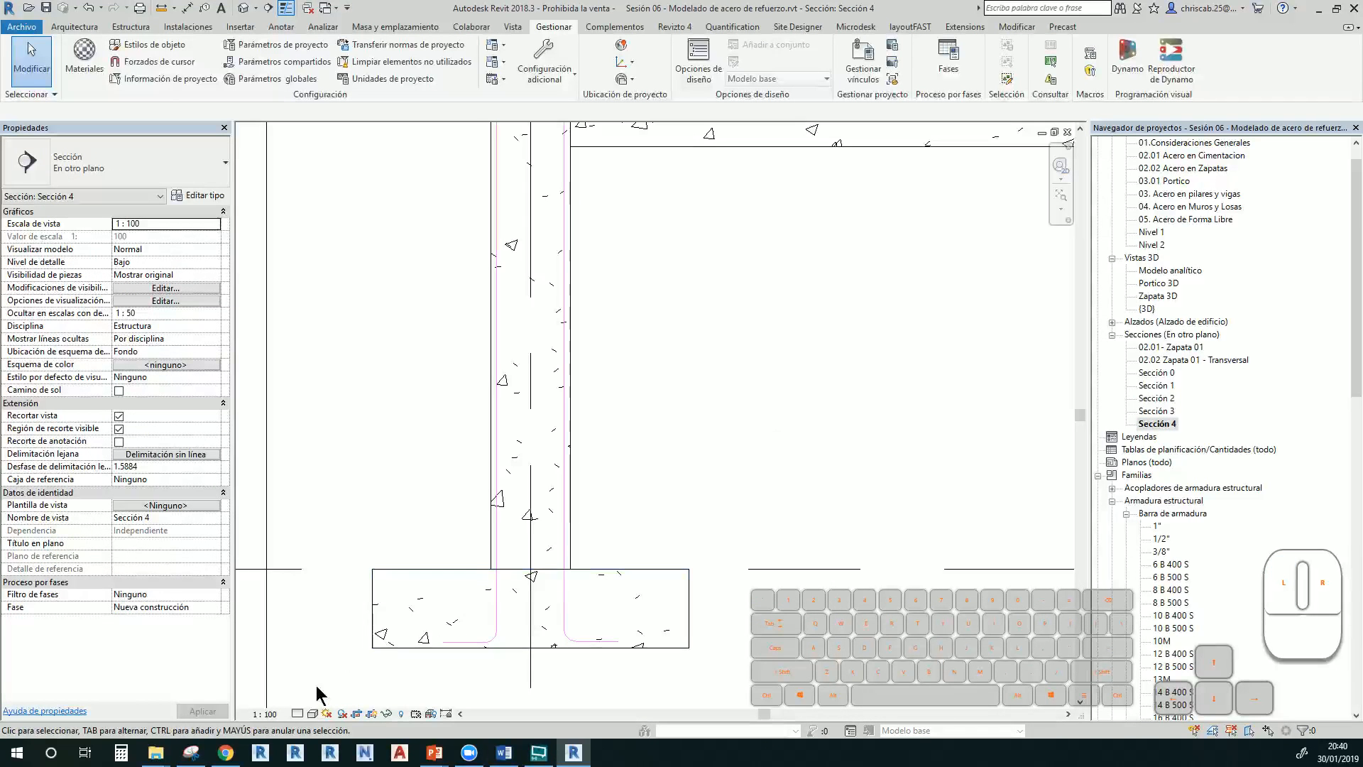
Set the Sección 4 detail level to Alto
{"action": "left_click", "coordinate": [297, 713]}
{"action": "left_click", "coordinate": [316, 702]}
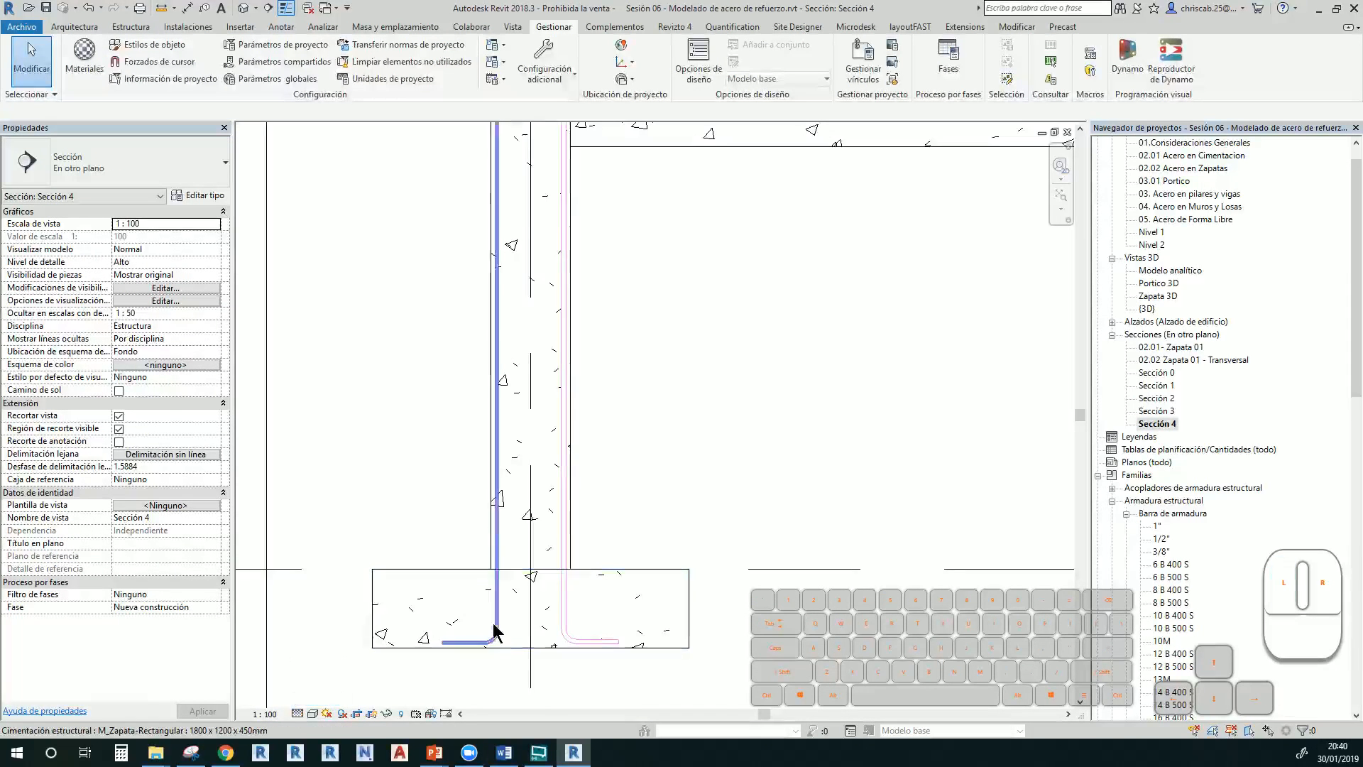
{"action": "scroll", "coordinate": [511, 632], "scroll_direction": "up", "scroll_amount": 2}
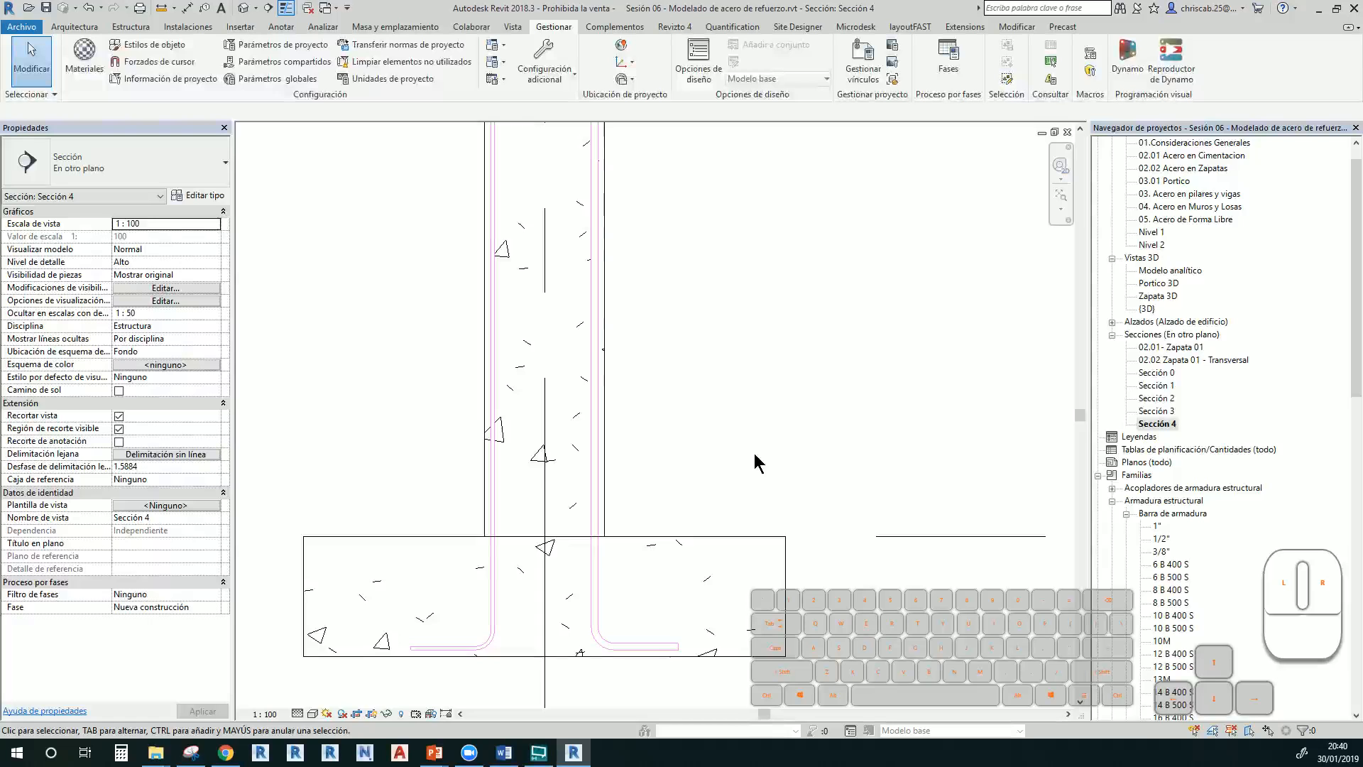
{"action": "middle_click_drag", "start_coordinate": [694, 497], "coordinate": [625, 511]}
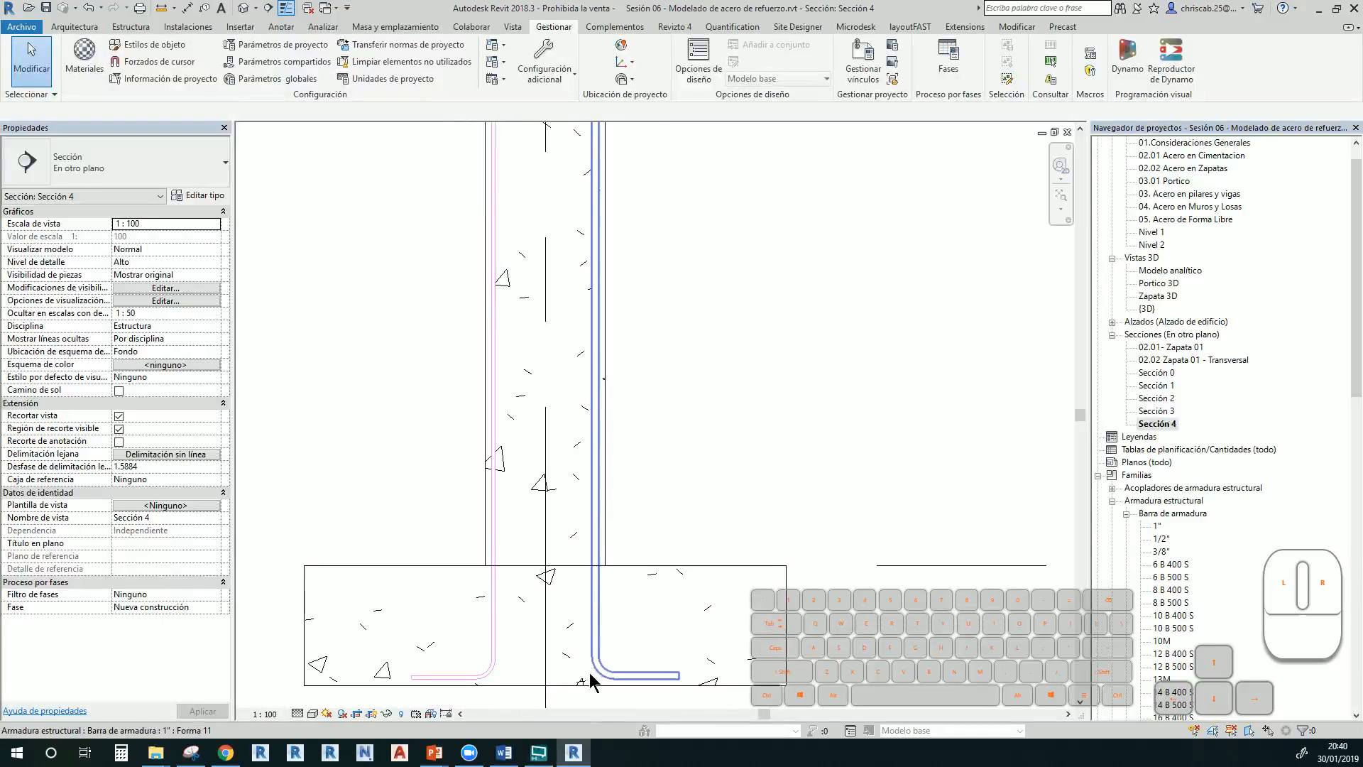
Select the concrete column and start Armadura (rebar) placement in it
{"action": "left_click", "coordinate": [606, 520]}
{"action": "middle_click_drag", "start_coordinate": [693, 455], "coordinate": [663, 643]}
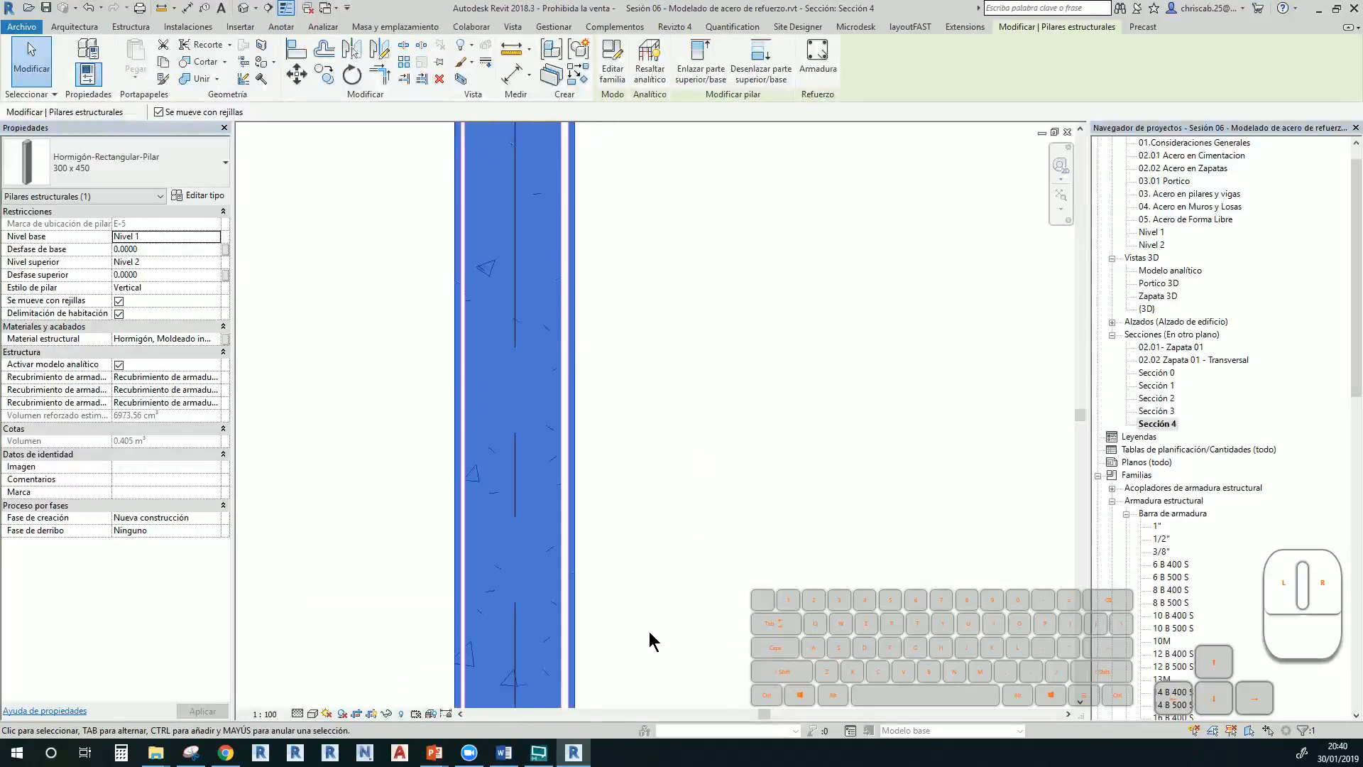
{"action": "scroll", "coordinate": [648, 631], "scroll_direction": "down", "scroll_amount": 2}
{"action": "middle_click_drag", "start_coordinate": [706, 540], "coordinate": [682, 448]}
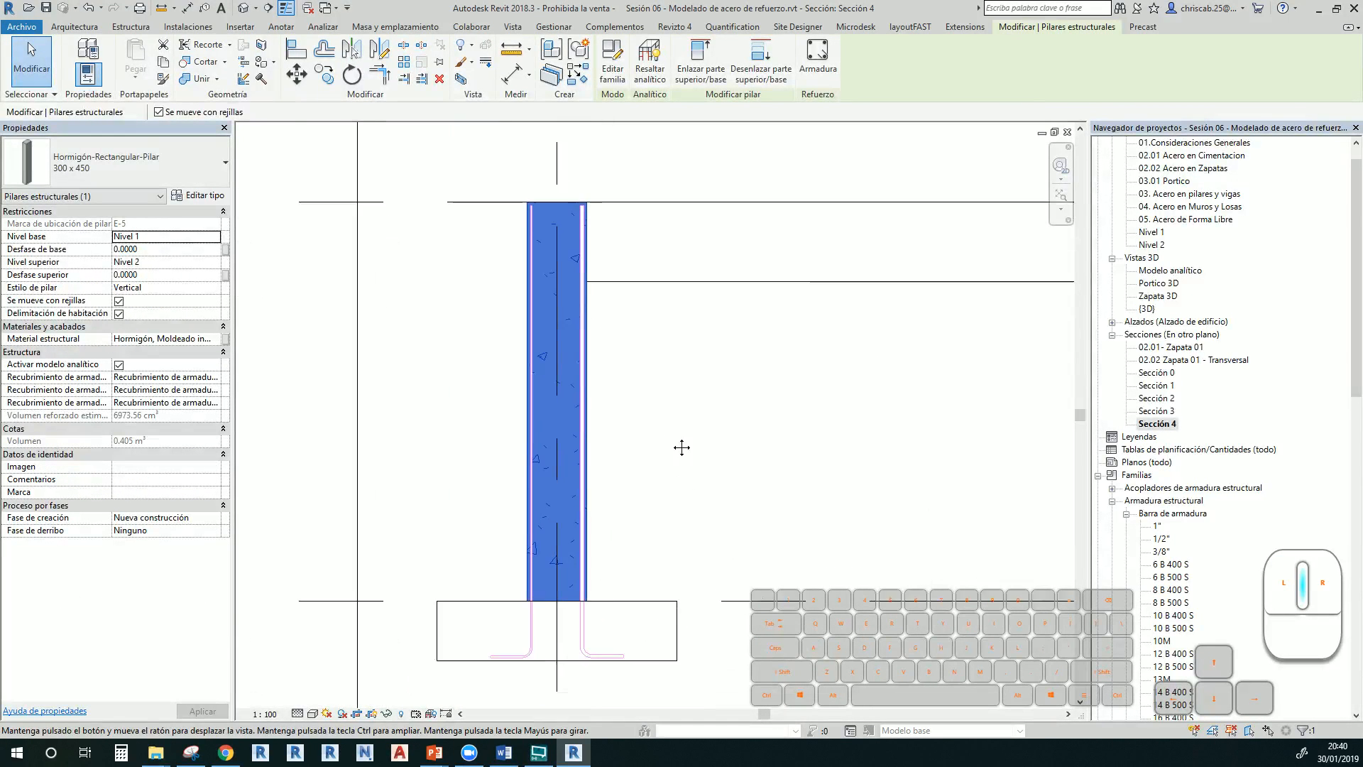
{"action": "left_click", "coordinate": [818, 61]}
{"action": "mouse_move", "coordinate": [822, 65]}
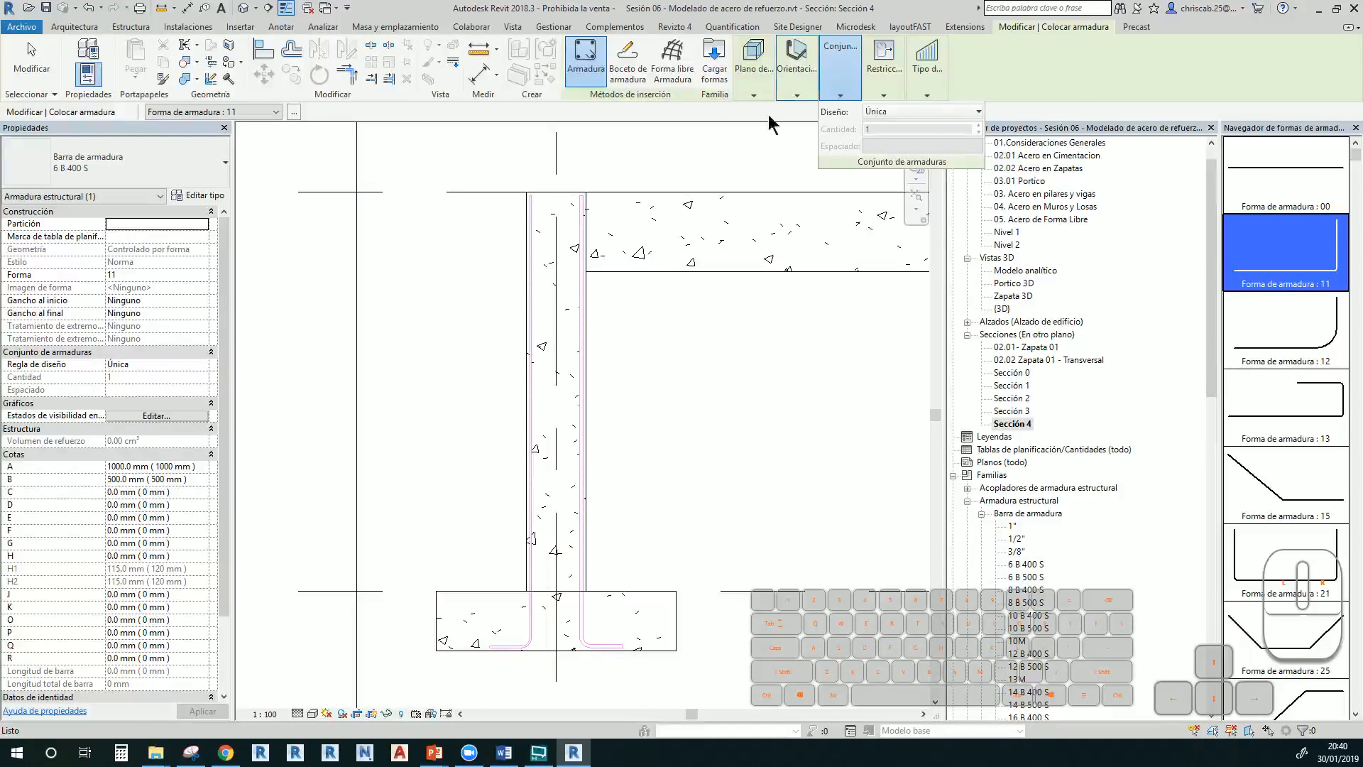
Pick the closed stirrup shape M_T1 from the Rebar Shape Browser
{"action": "scroll", "coordinate": [1254, 465], "scroll_direction": "down", "scroll_amount": 10}
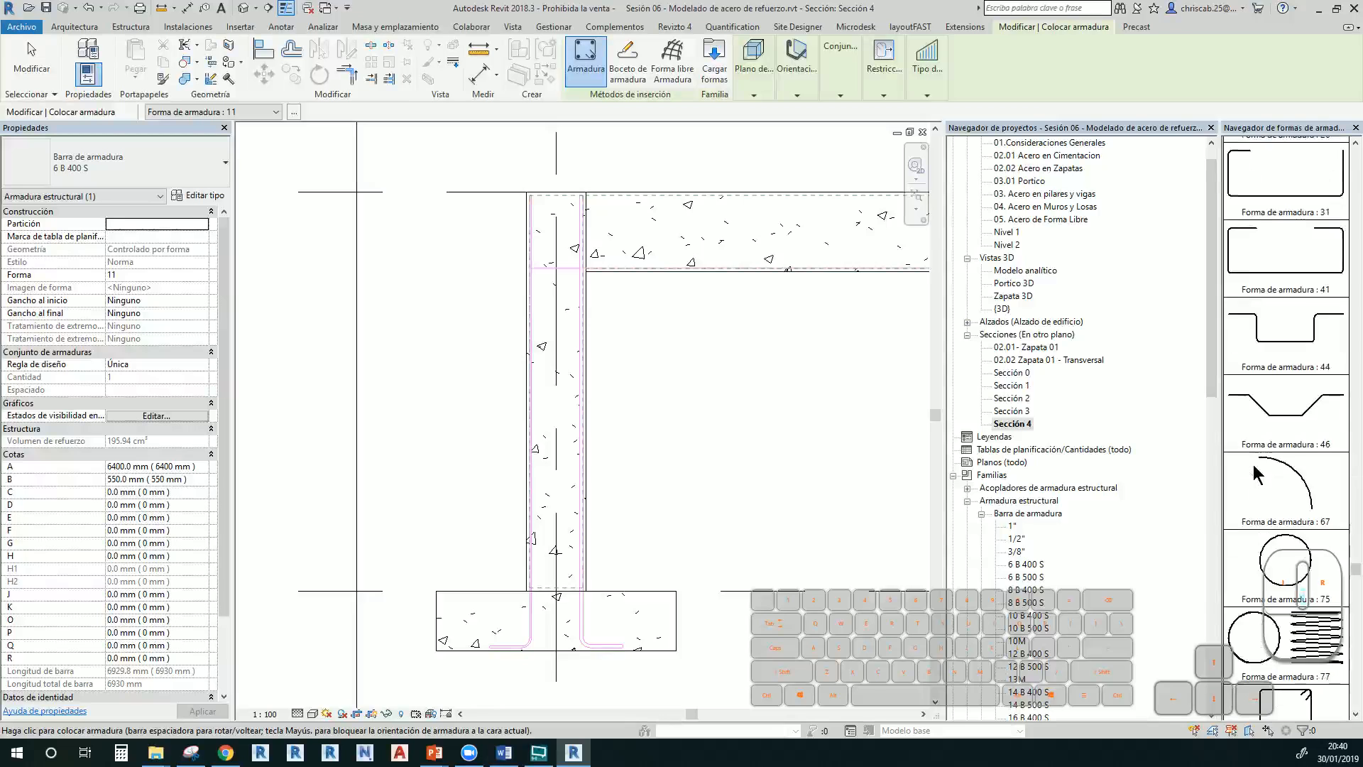
{"action": "scroll", "coordinate": [1254, 464], "scroll_direction": "down", "scroll_amount": 3}
{"action": "left_click", "coordinate": [1292, 547]}
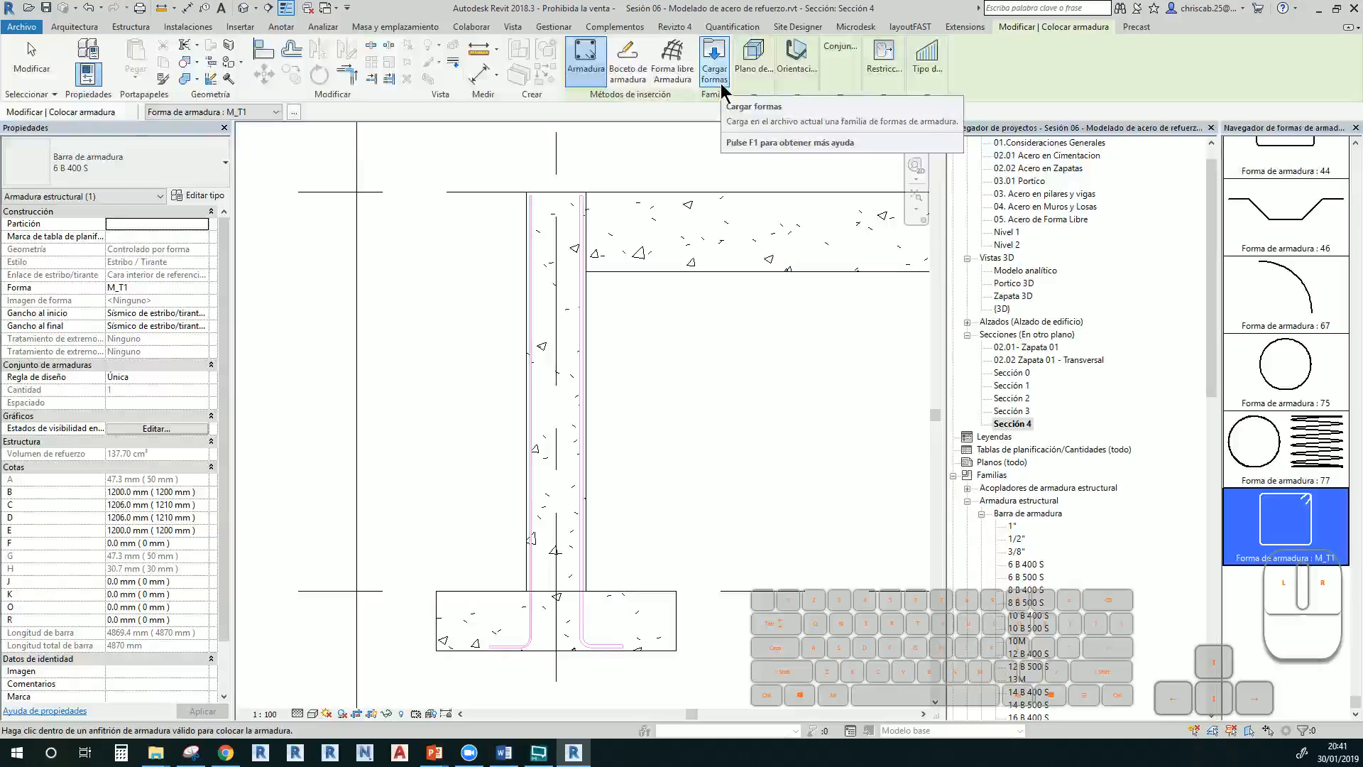
{"action": "left_click", "coordinate": [712, 51]}
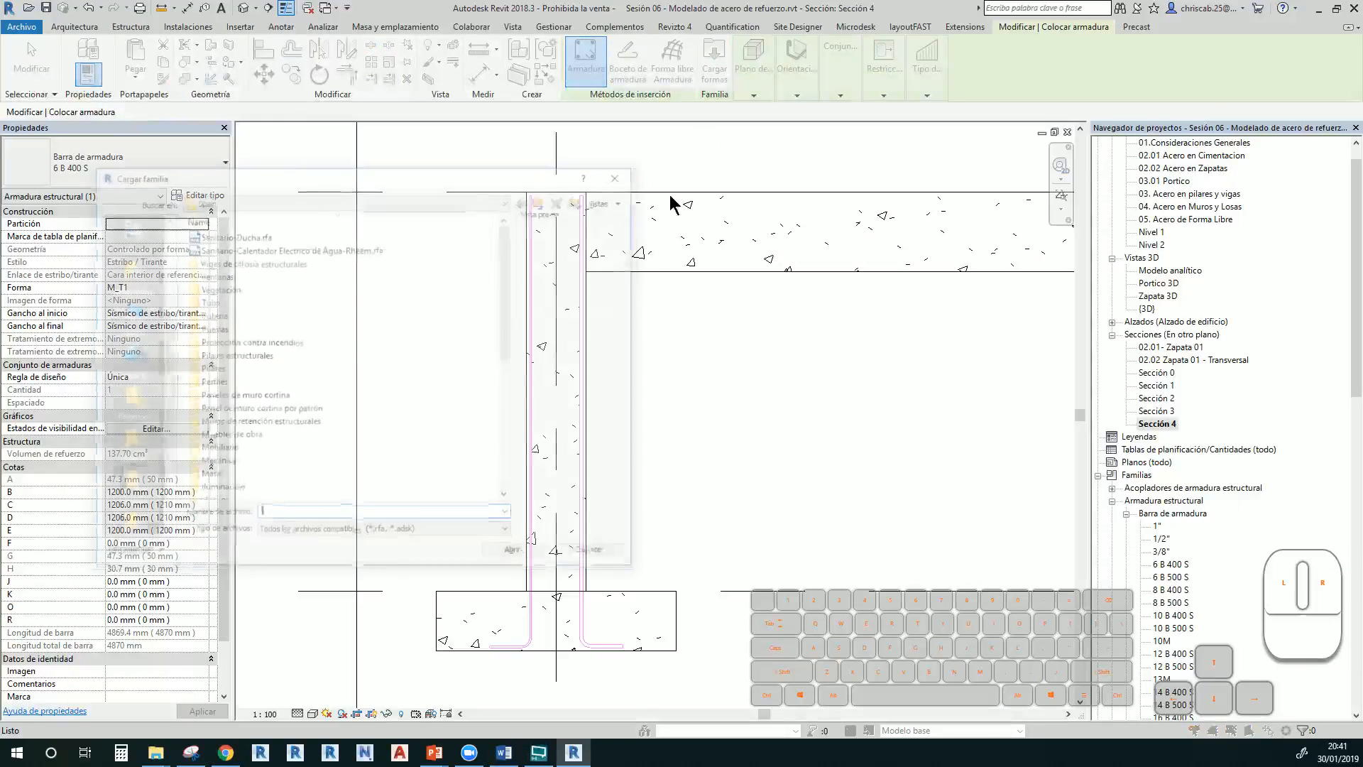
{"action": "scroll", "coordinate": [525, 298], "scroll_direction": "down", "scroll_amount": 7}
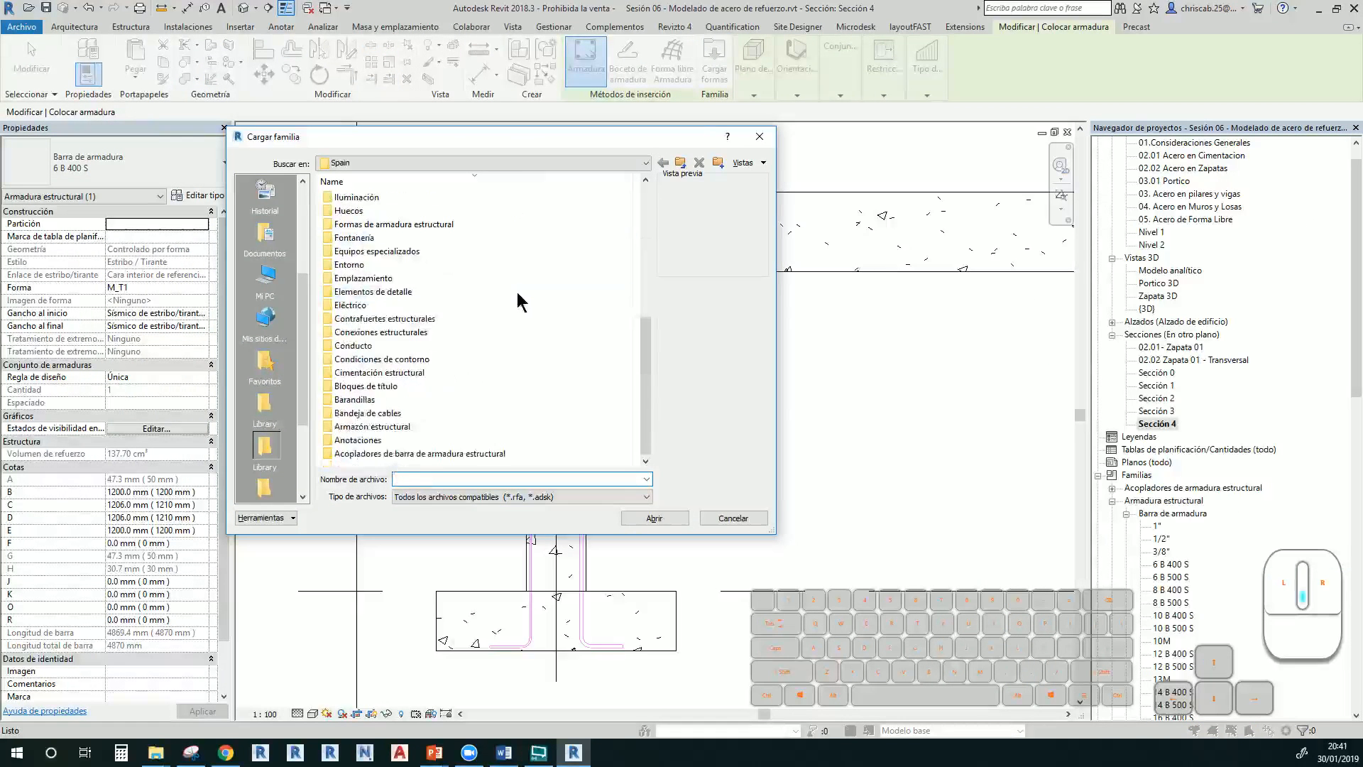
{"action": "scroll", "coordinate": [517, 291], "scroll_direction": "up", "scroll_amount": 7}
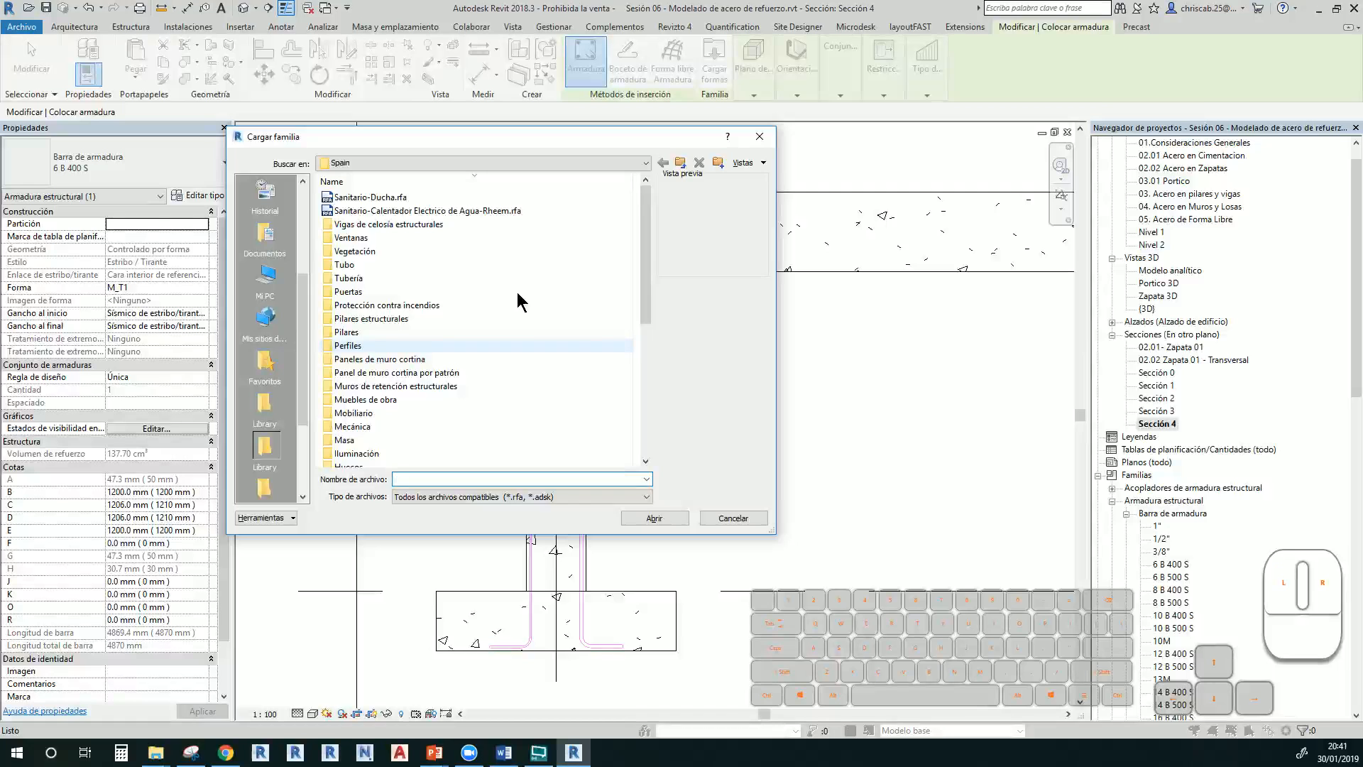
{"action": "scroll", "coordinate": [517, 292], "scroll_direction": "down", "scroll_amount": 7}
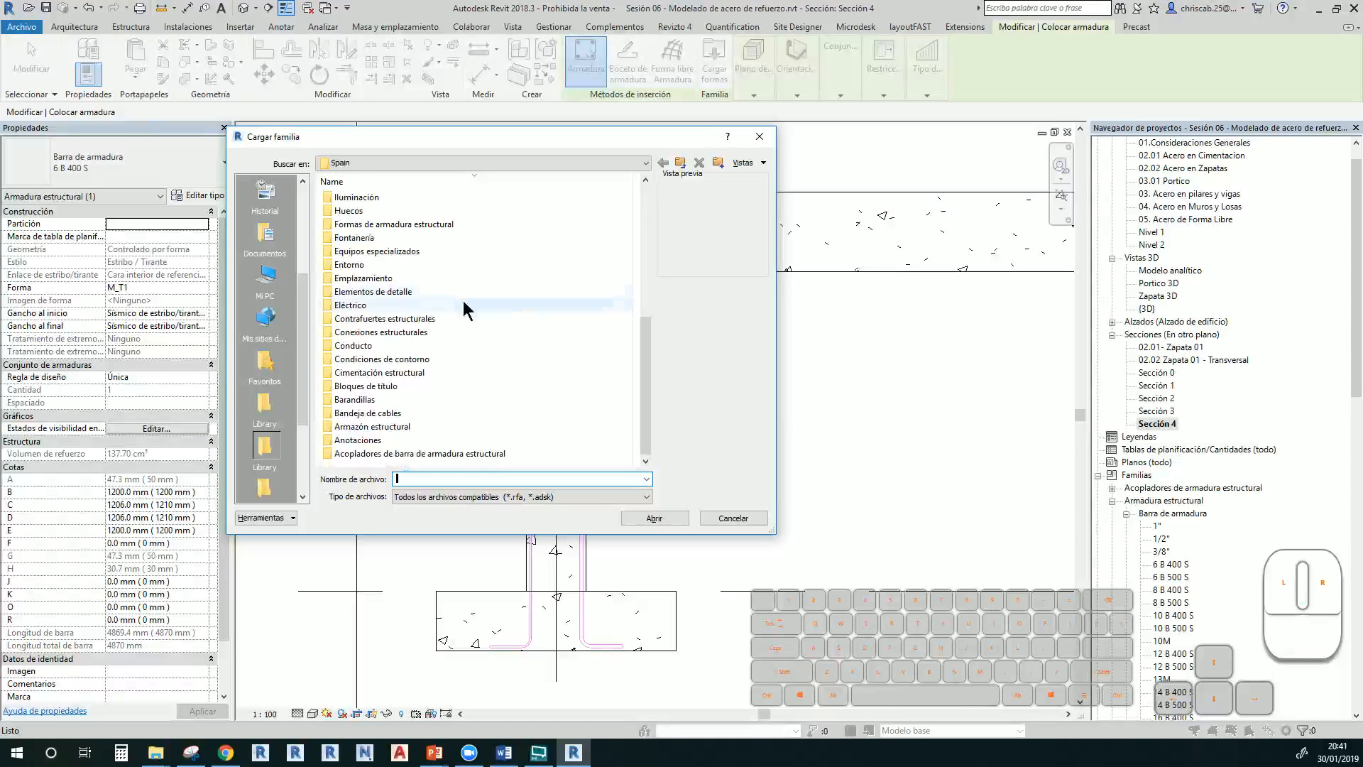
{"action": "double_click", "coordinate": [372, 224]}
{"action": "left_click", "coordinate": [340, 201]}
{"action": "left_click", "coordinate": [340, 213]}
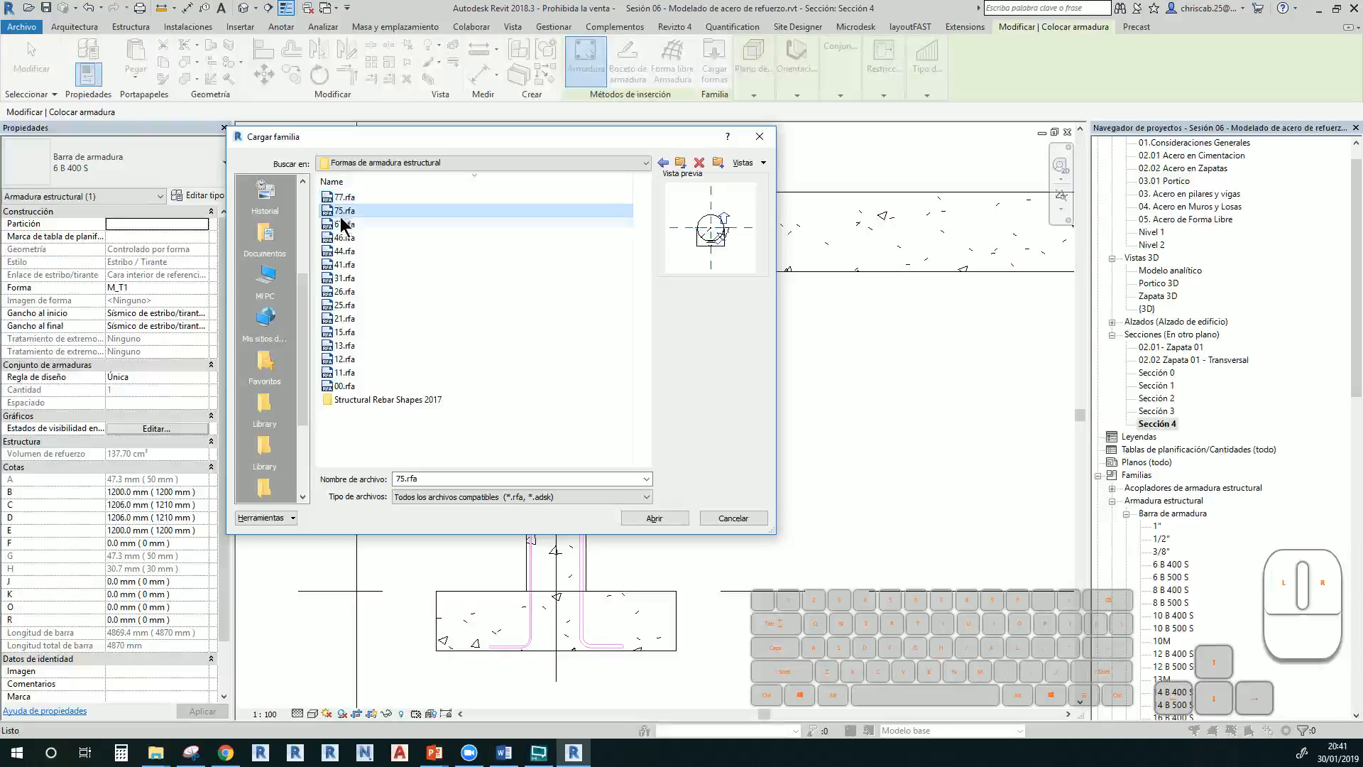
{"action": "left_click", "coordinate": [341, 237]}
{"action": "left_click", "coordinate": [343, 263]}
{"action": "left_click", "coordinate": [343, 291]}
{"action": "left_click", "coordinate": [343, 318]}
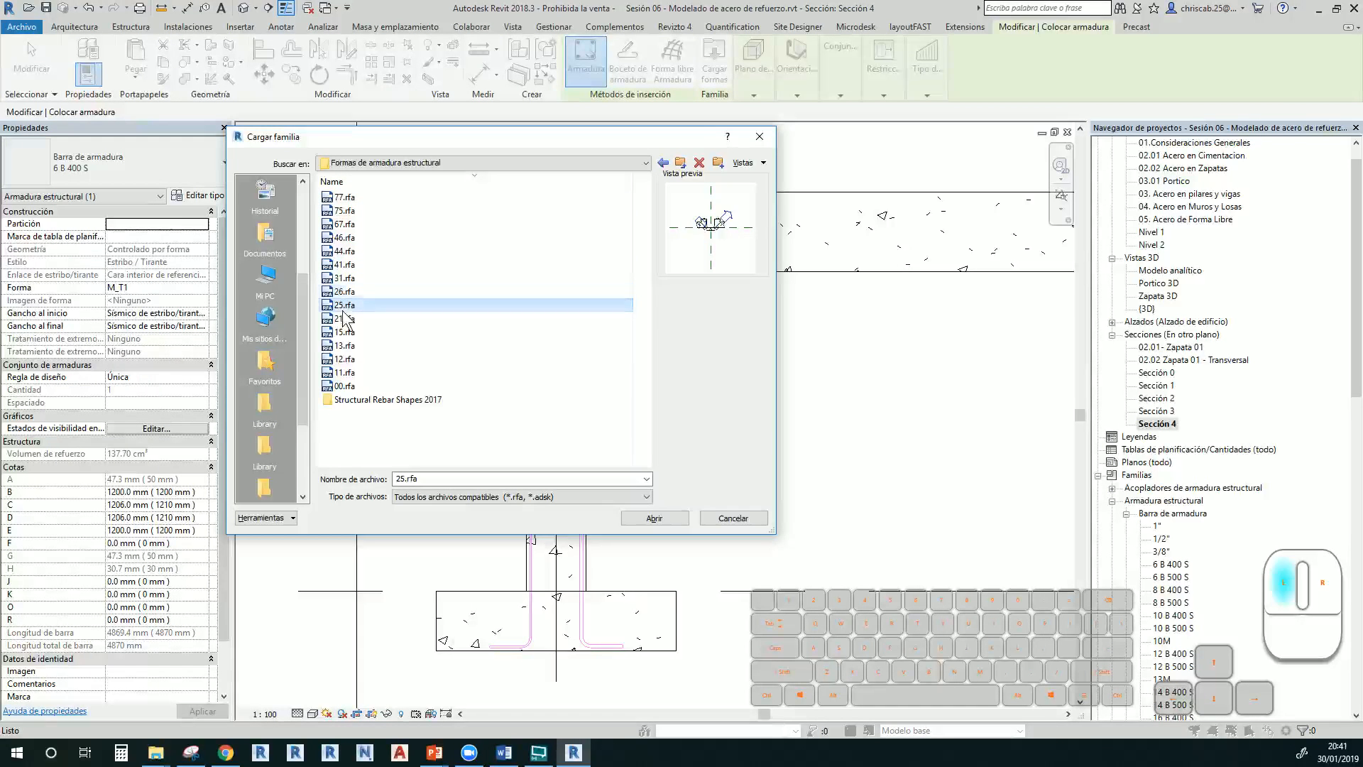
{"action": "left_click", "coordinate": [344, 332]}
{"action": "left_click", "coordinate": [345, 359]}
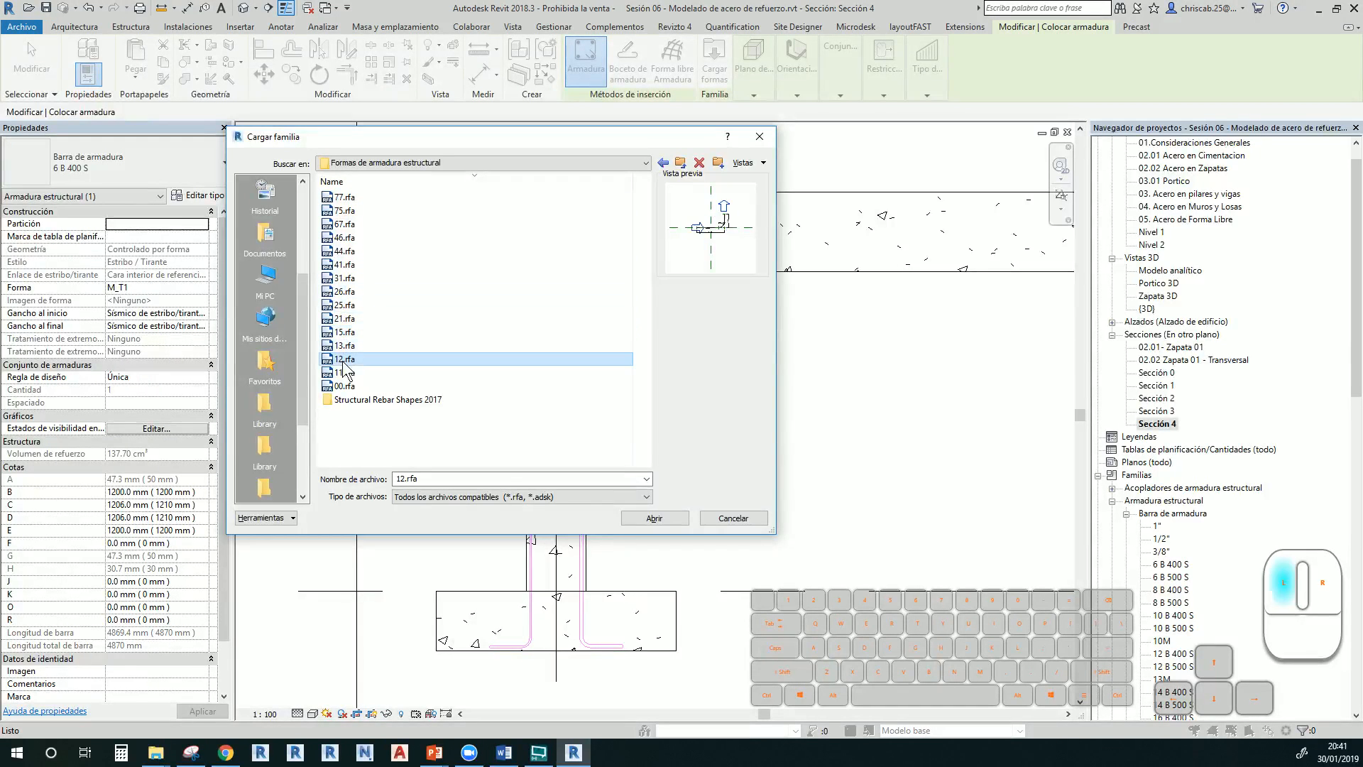
{"action": "double_click", "coordinate": [346, 399]}
{"action": "left_click", "coordinate": [344, 225]}
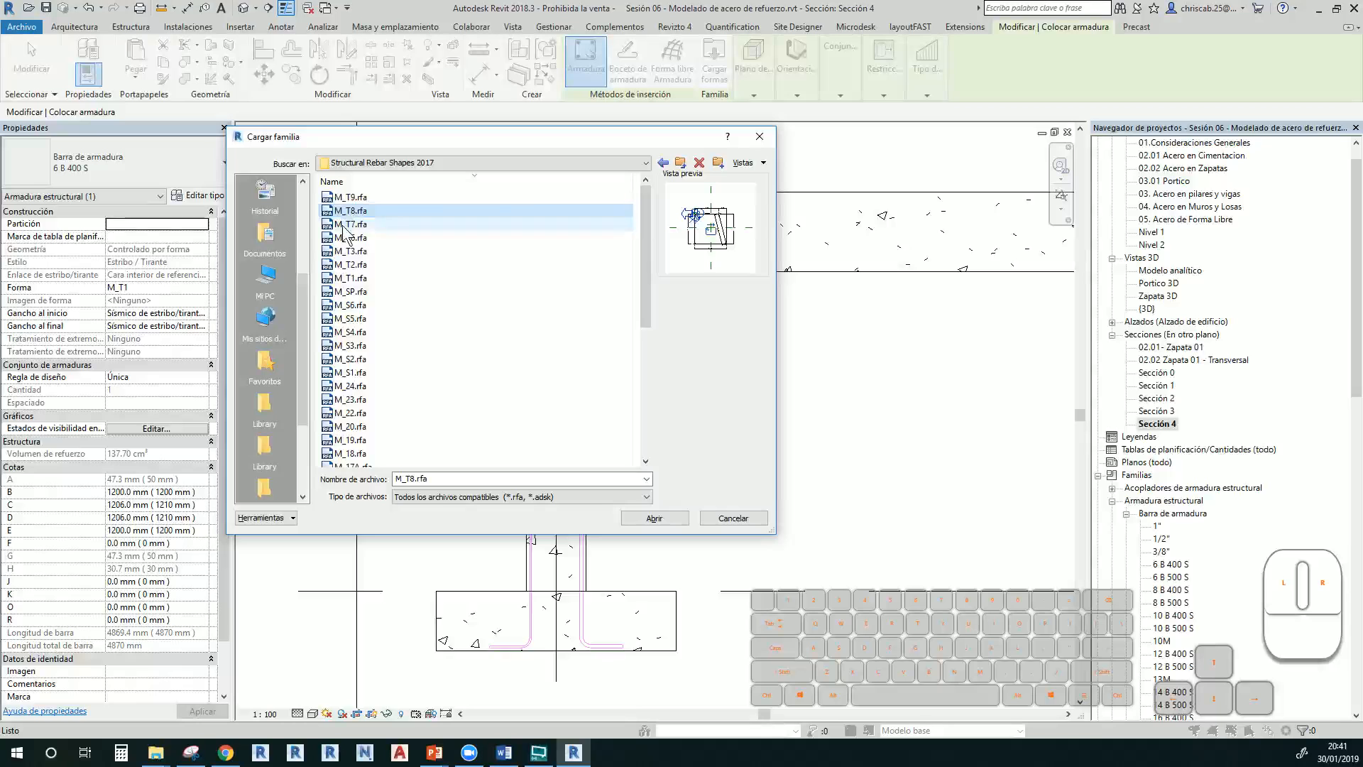
{"action": "left_click", "coordinate": [346, 252]}
{"action": "left_click", "coordinate": [344, 305]}
{"action": "left_click", "coordinate": [347, 360]}
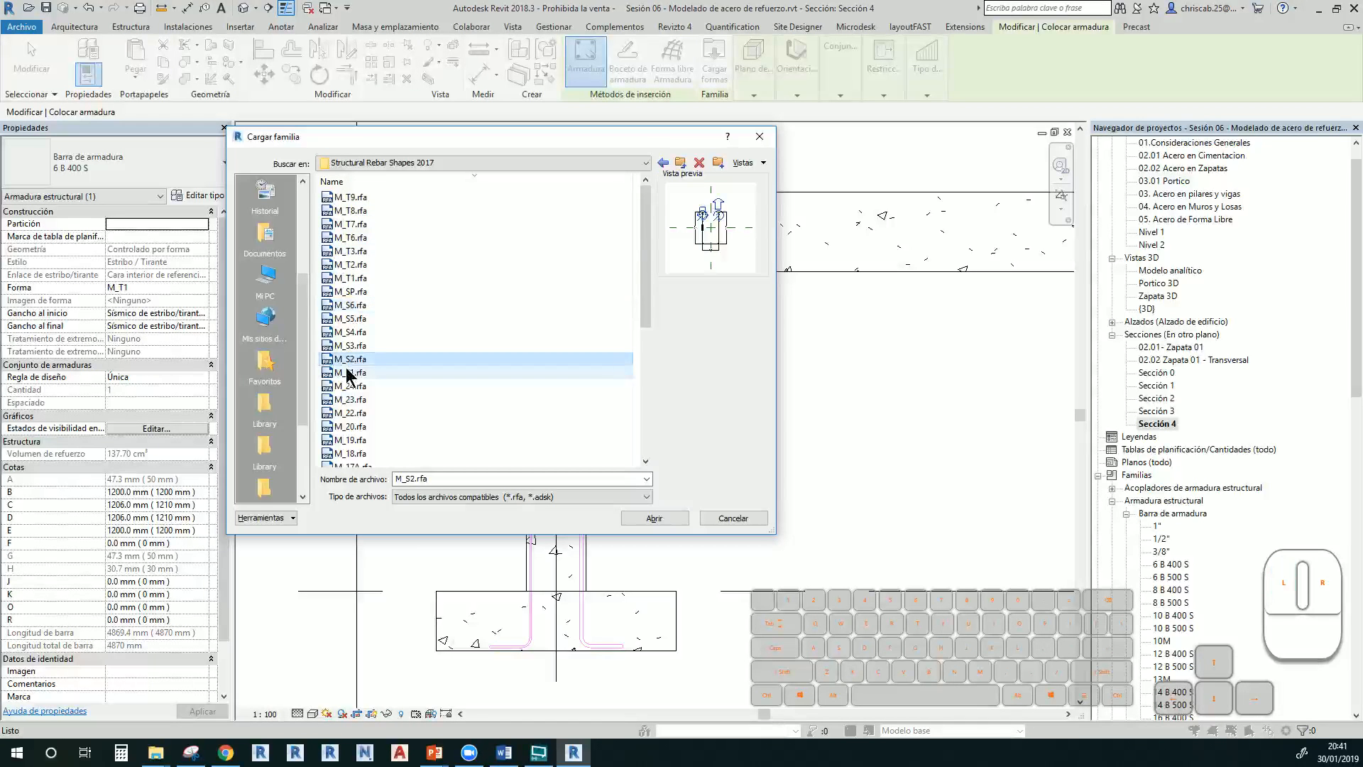
{"action": "left_click", "coordinate": [347, 372]}
{"action": "scroll", "coordinate": [347, 372], "scroll_direction": "down", "scroll_amount": 2}
{"action": "left_click", "coordinate": [346, 373]}
{"action": "left_click", "coordinate": [347, 400]}
{"action": "left_click", "coordinate": [347, 412]}
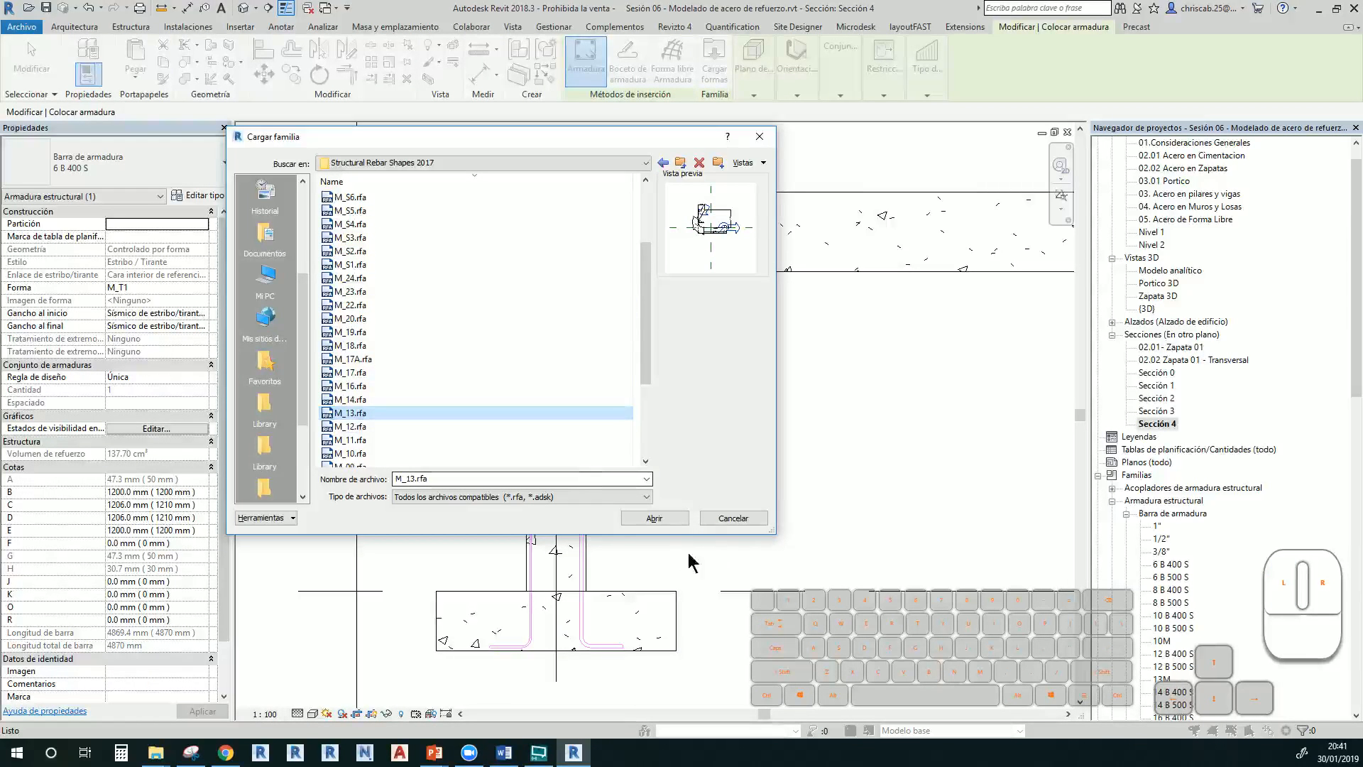
{"action": "left_click", "coordinate": [731, 511]}
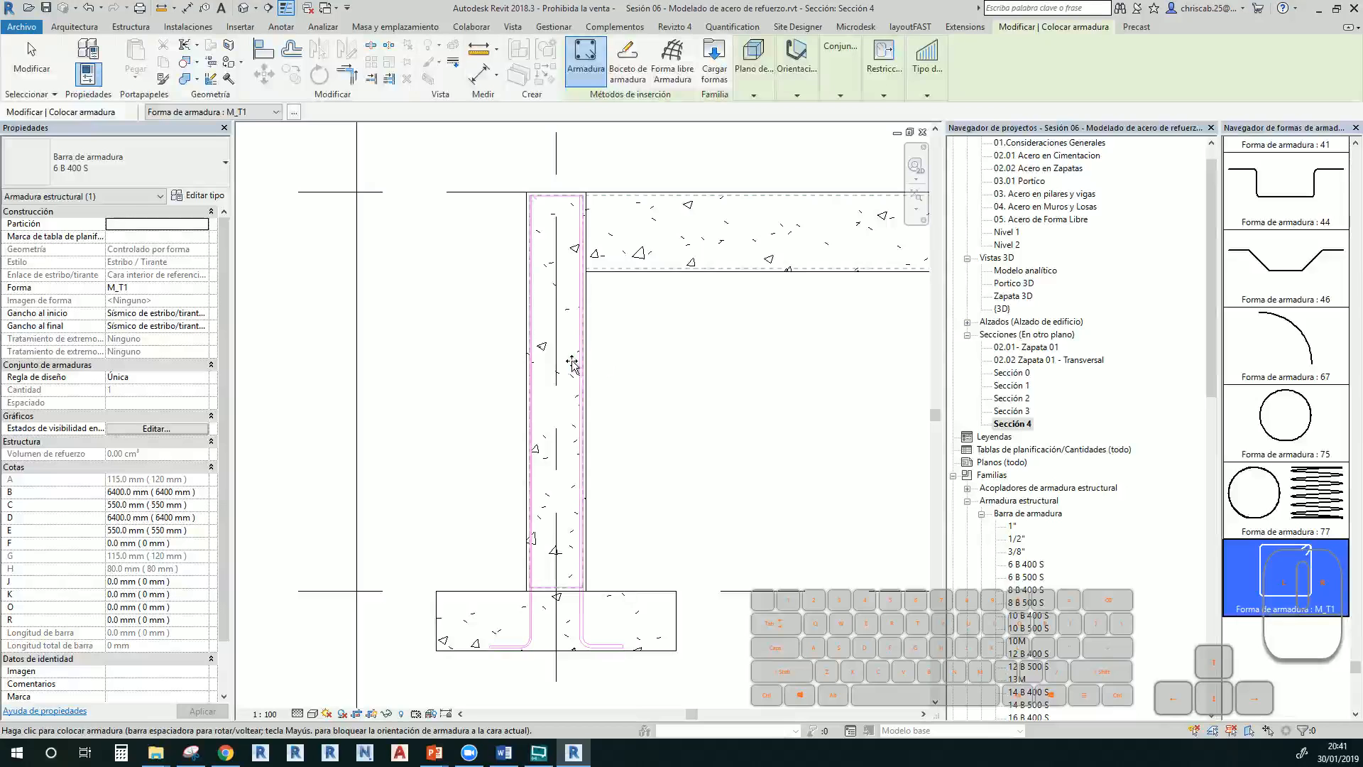
Set the rebar orientation to Perpendicular a recubrimiento
{"action": "scroll", "coordinate": [567, 364], "scroll_direction": "up", "scroll_amount": 4}
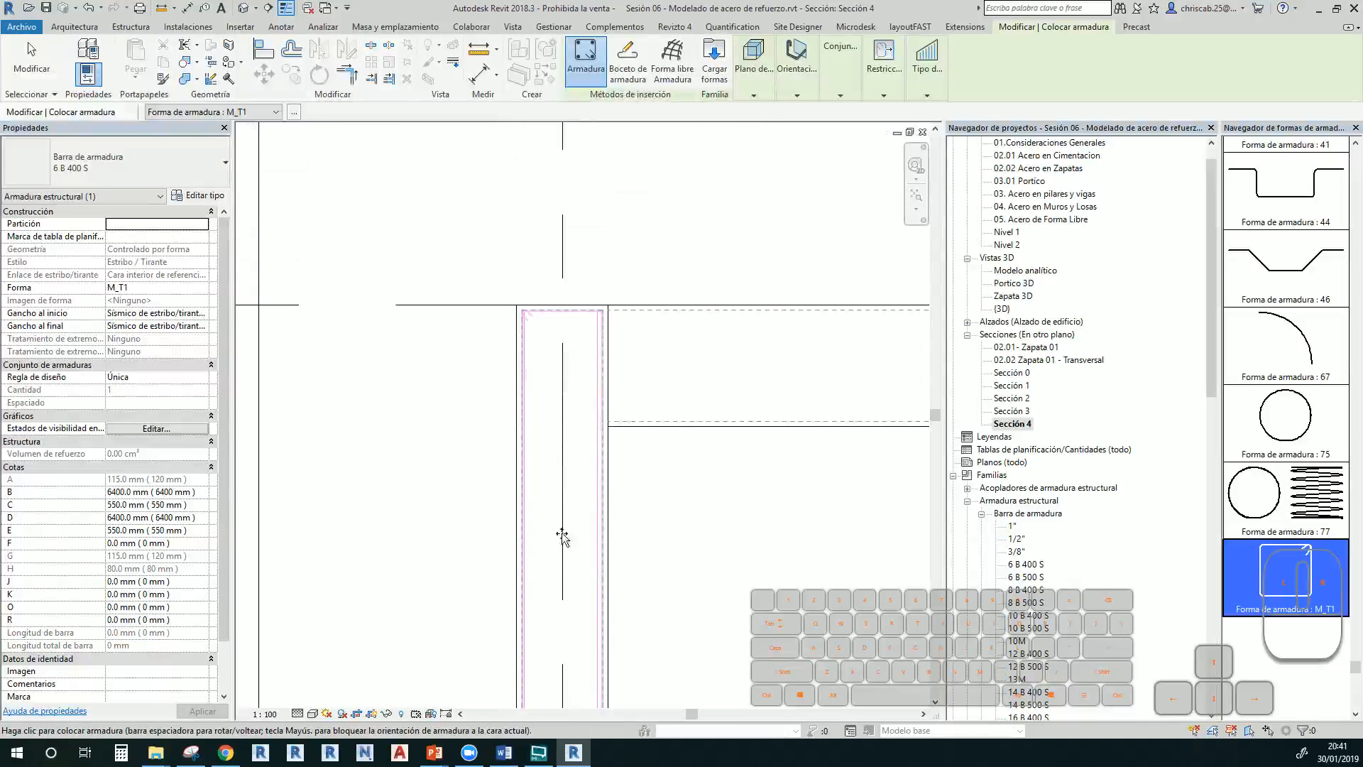
{"action": "scroll", "coordinate": [545, 343], "scroll_direction": "up", "scroll_amount": 2}
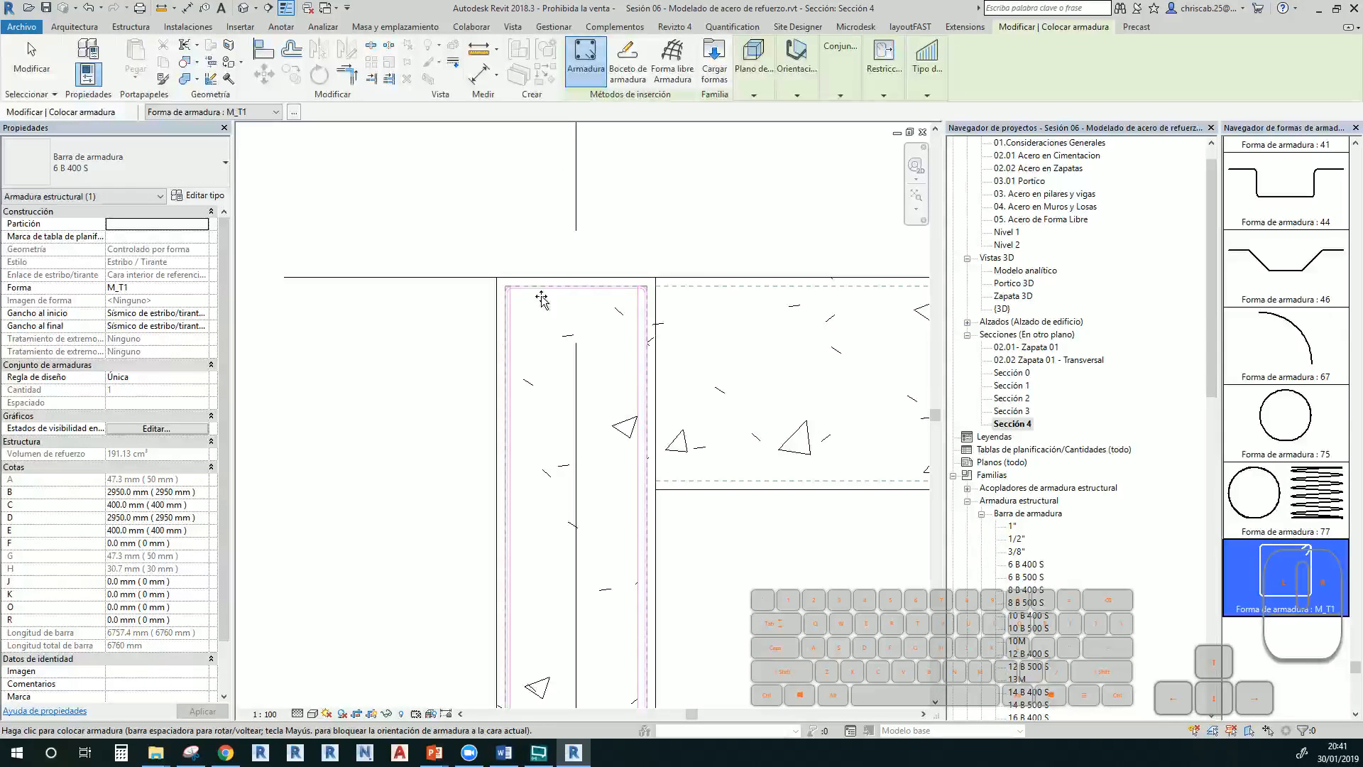
{"action": "left_click", "coordinate": [795, 96]}
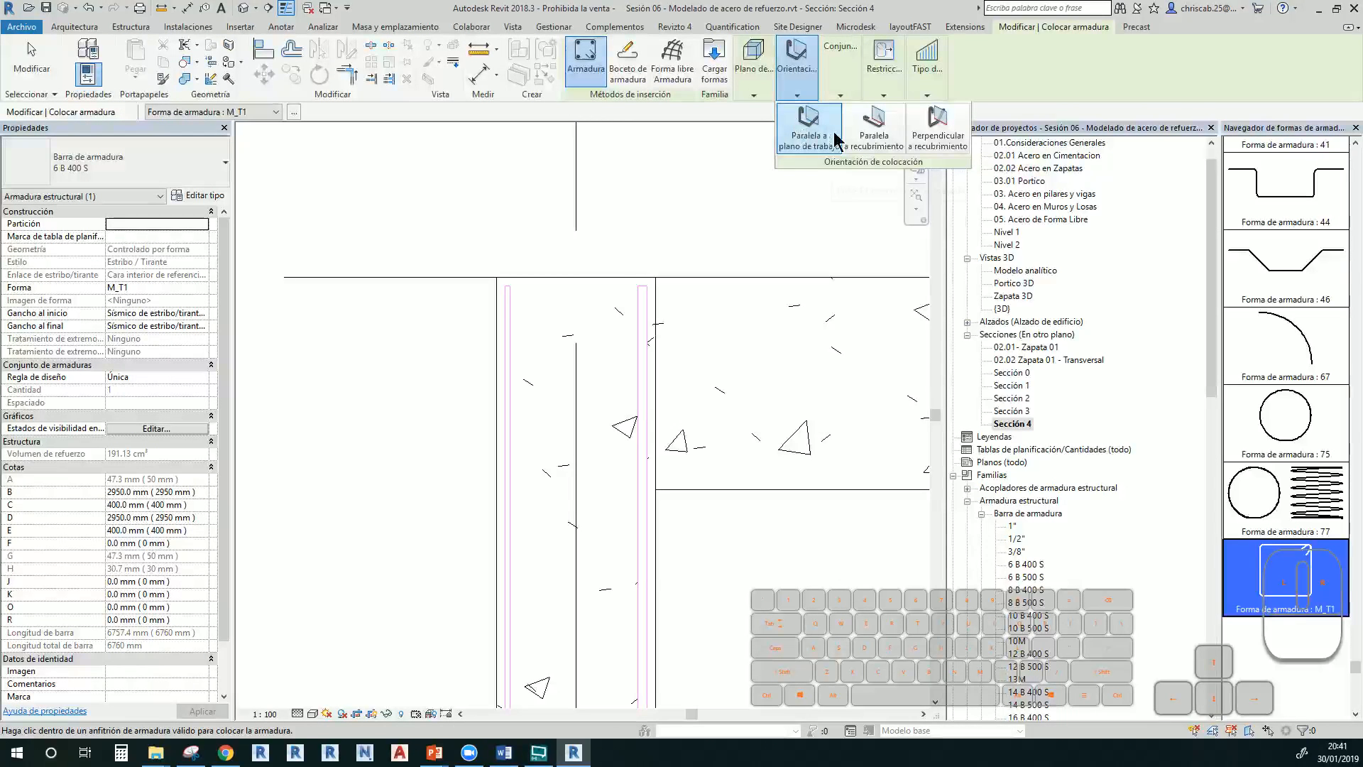
{"action": "left_click", "coordinate": [936, 140]}
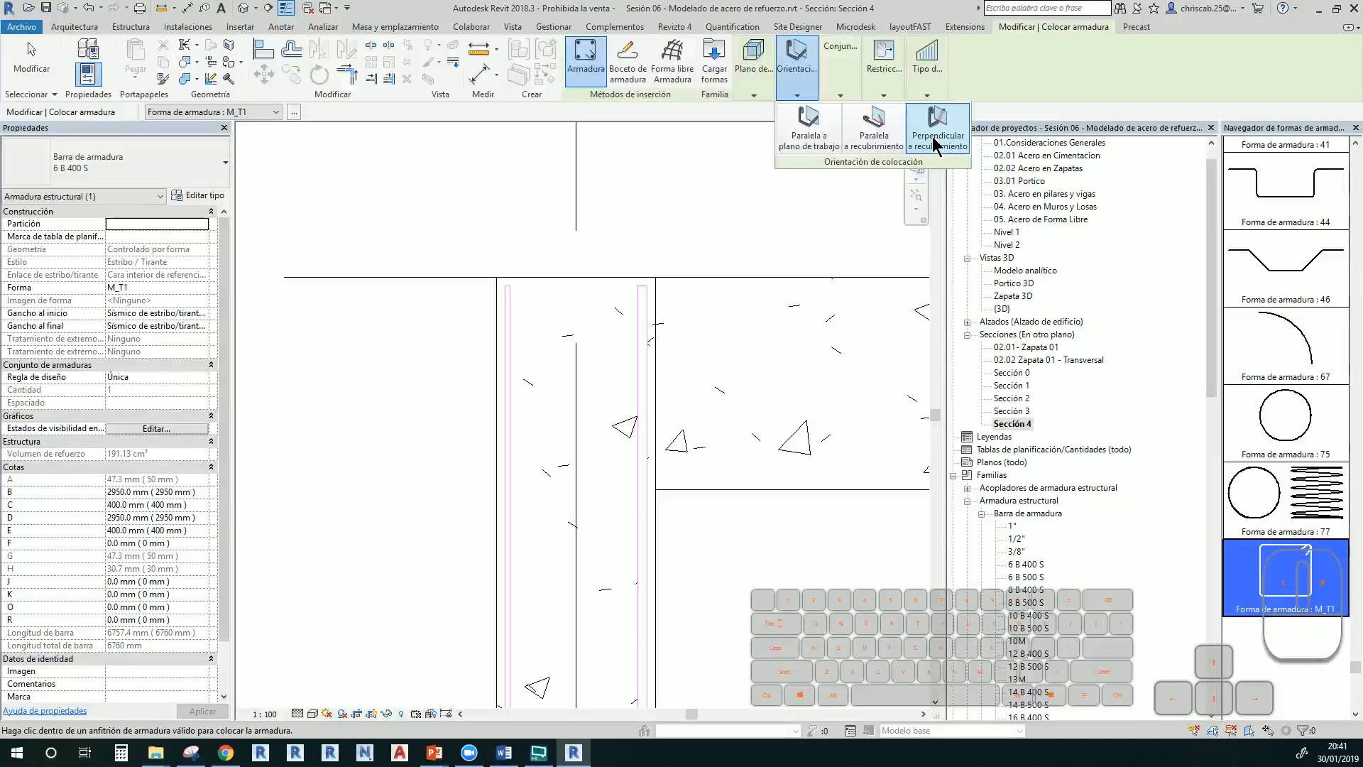
Place one 250 × 400 mm M_T1 stirrup inside the column and exit placement
{"action": "scroll", "coordinate": [648, 502], "scroll_direction": "down", "scroll_amount": 2}
{"action": "middle_click_drag", "start_coordinate": [648, 503], "coordinate": [661, 411]}
{"action": "middle_click_drag", "start_coordinate": [609, 544], "coordinate": [630, 458]}
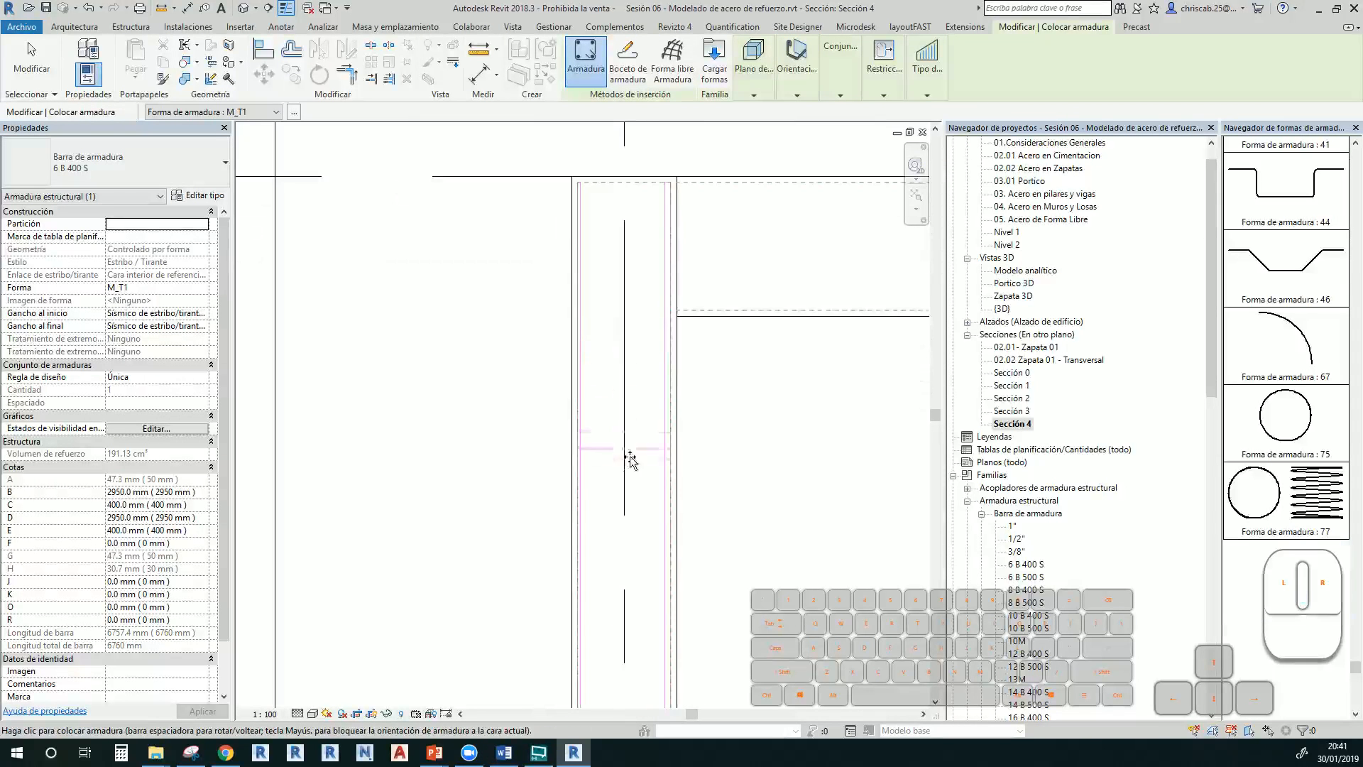
{"action": "scroll", "coordinate": [637, 513], "scroll_direction": "up", "scroll_amount": 4}
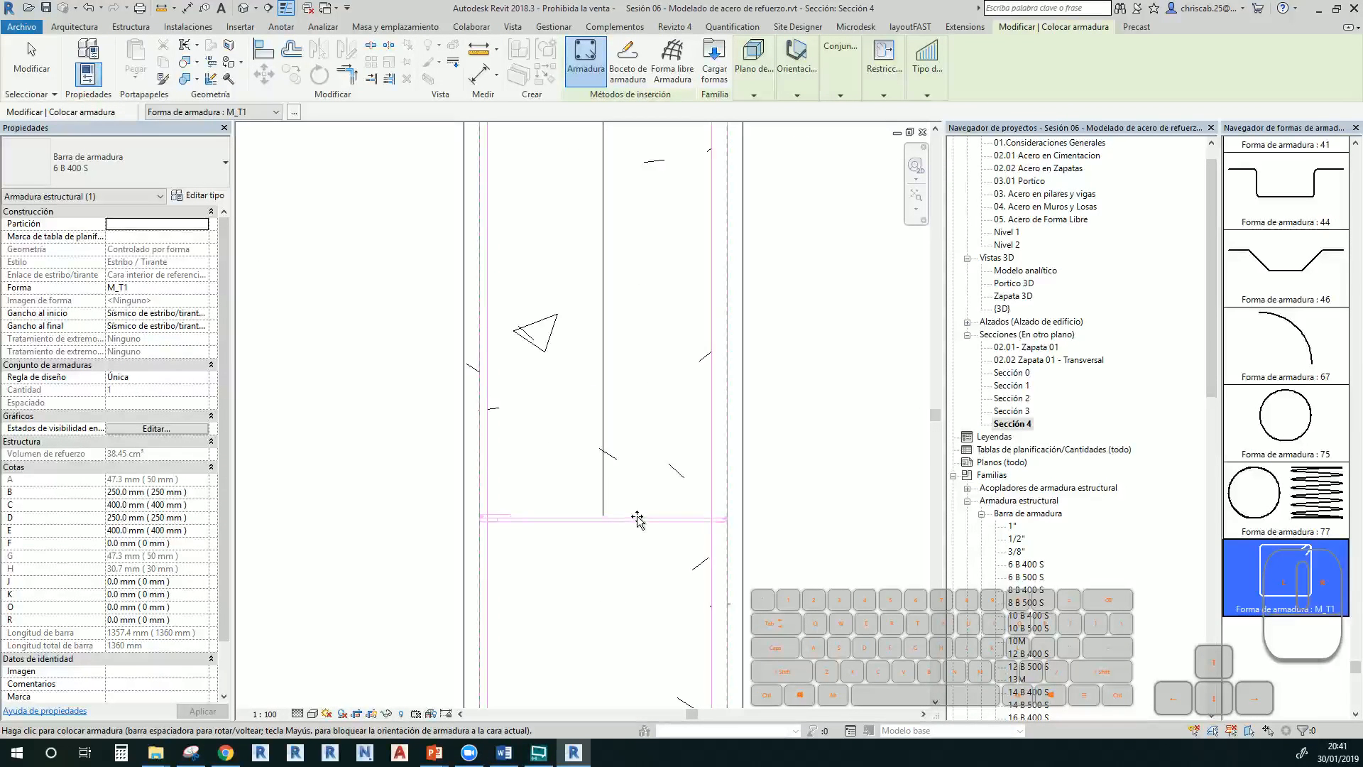
{"action": "scroll", "coordinate": [637, 516], "scroll_direction": "up", "scroll_amount": 2}
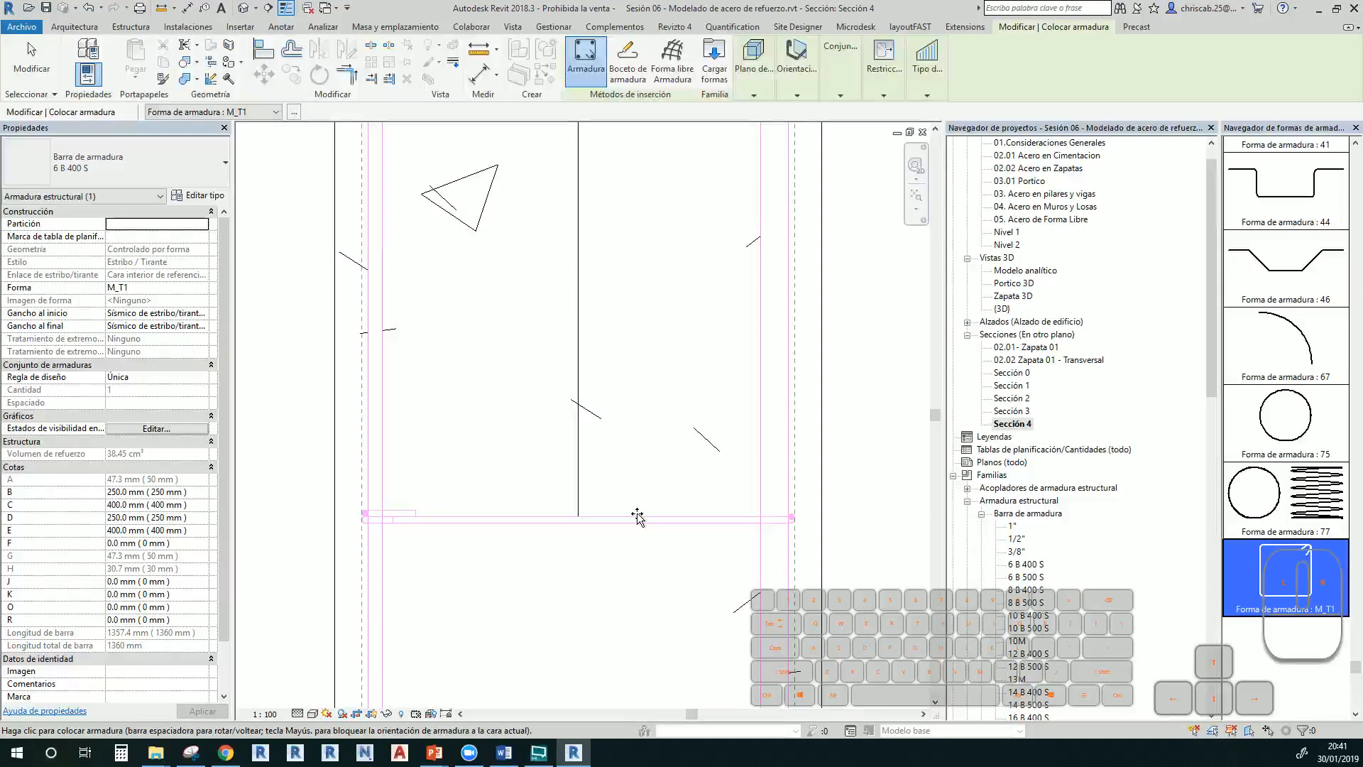
{"action": "scroll", "coordinate": [637, 516], "scroll_direction": "down", "scroll_amount": 3}
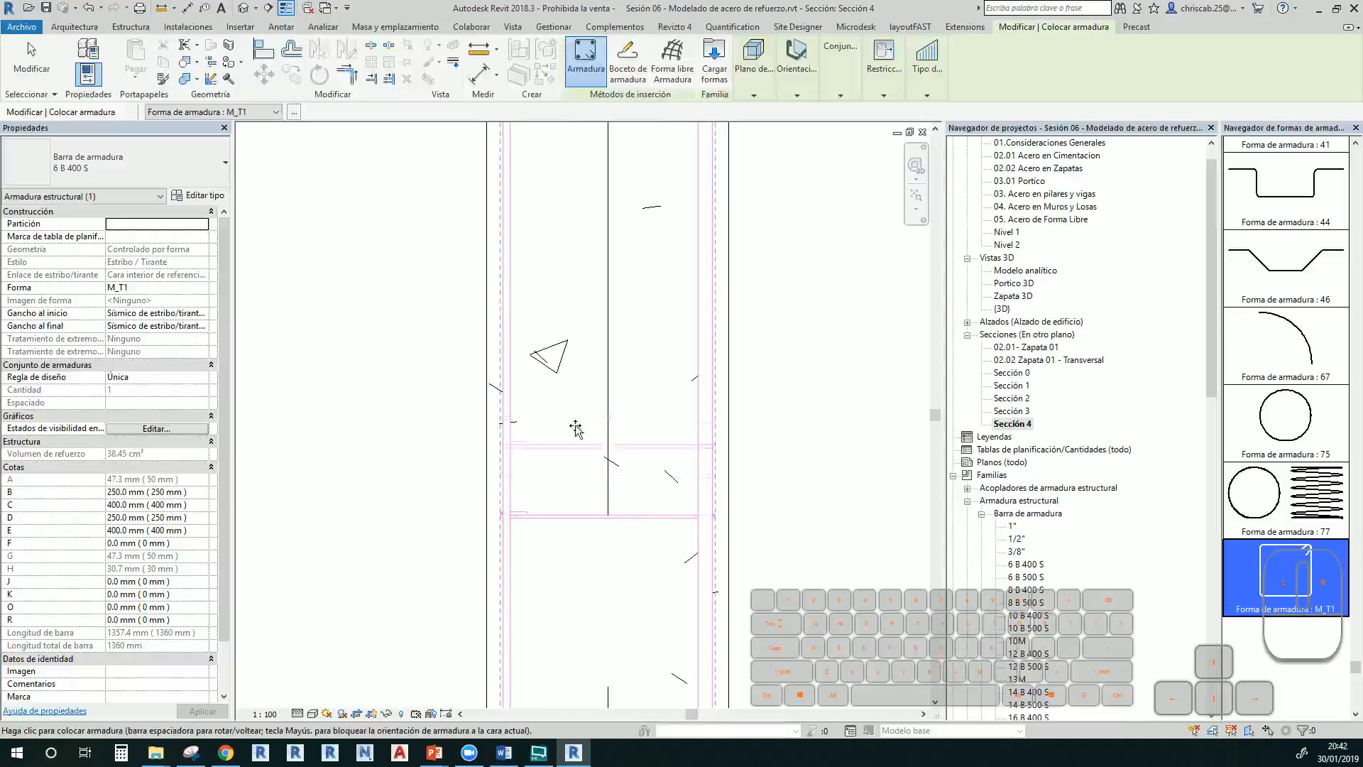
{"action": "left_click", "coordinate": [1012, 310]}
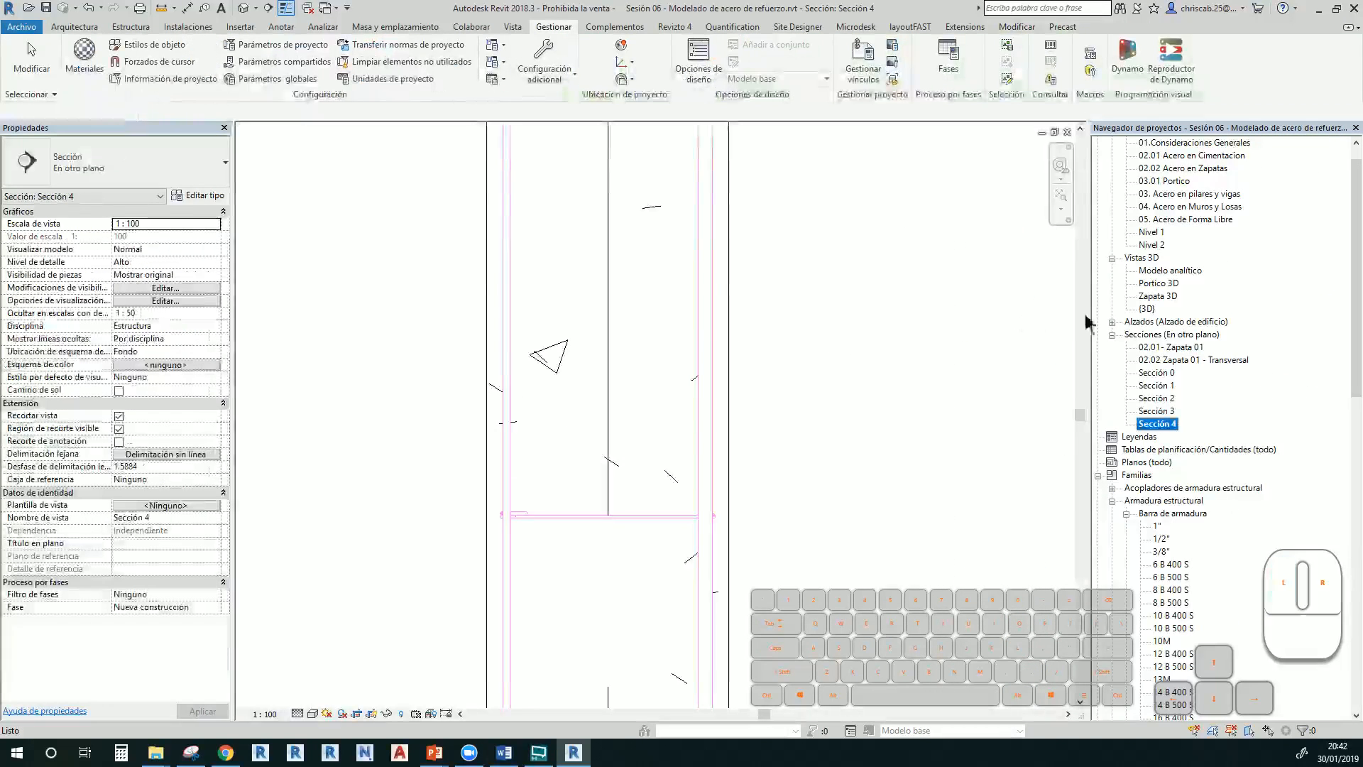
Open the {3D} view, briefly returning to Sección 4, and zoom in on the column
{"action": "left_click", "coordinate": [1149, 310]}
{"action": "double_click", "coordinate": [1148, 310]}
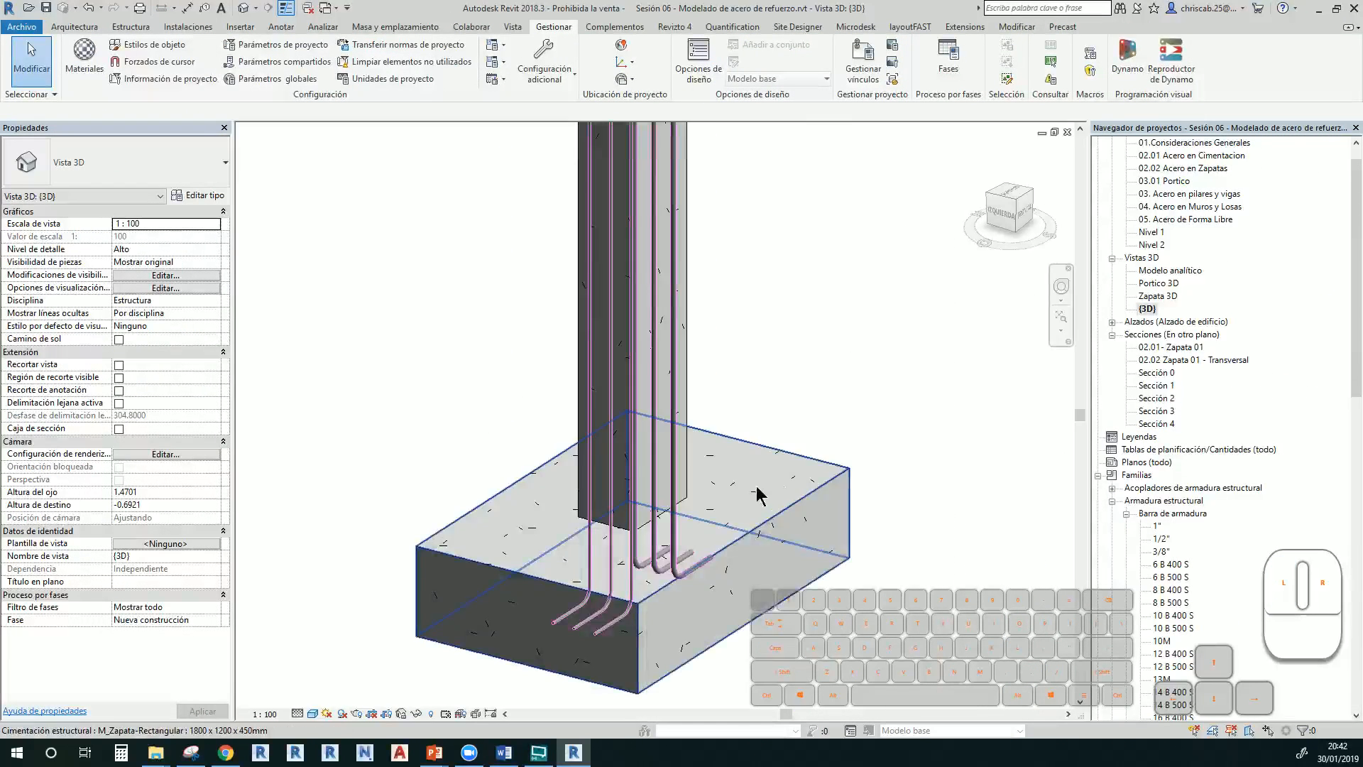
{"action": "scroll", "coordinate": [842, 459], "scroll_direction": "up", "scroll_amount": 5}
{"action": "middle_click_drag", "start_coordinate": [843, 459], "coordinate": [837, 348]}
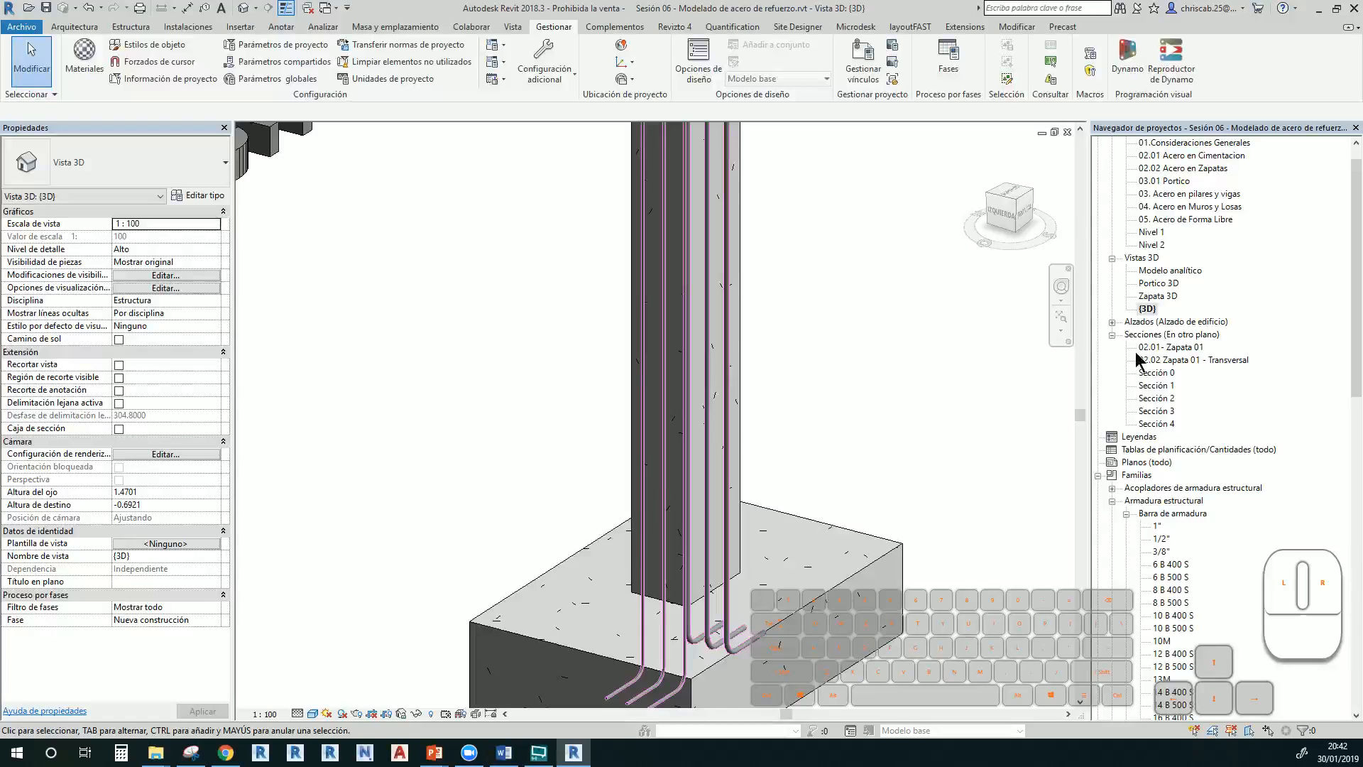
{"action": "double_click", "coordinate": [1158, 424]}
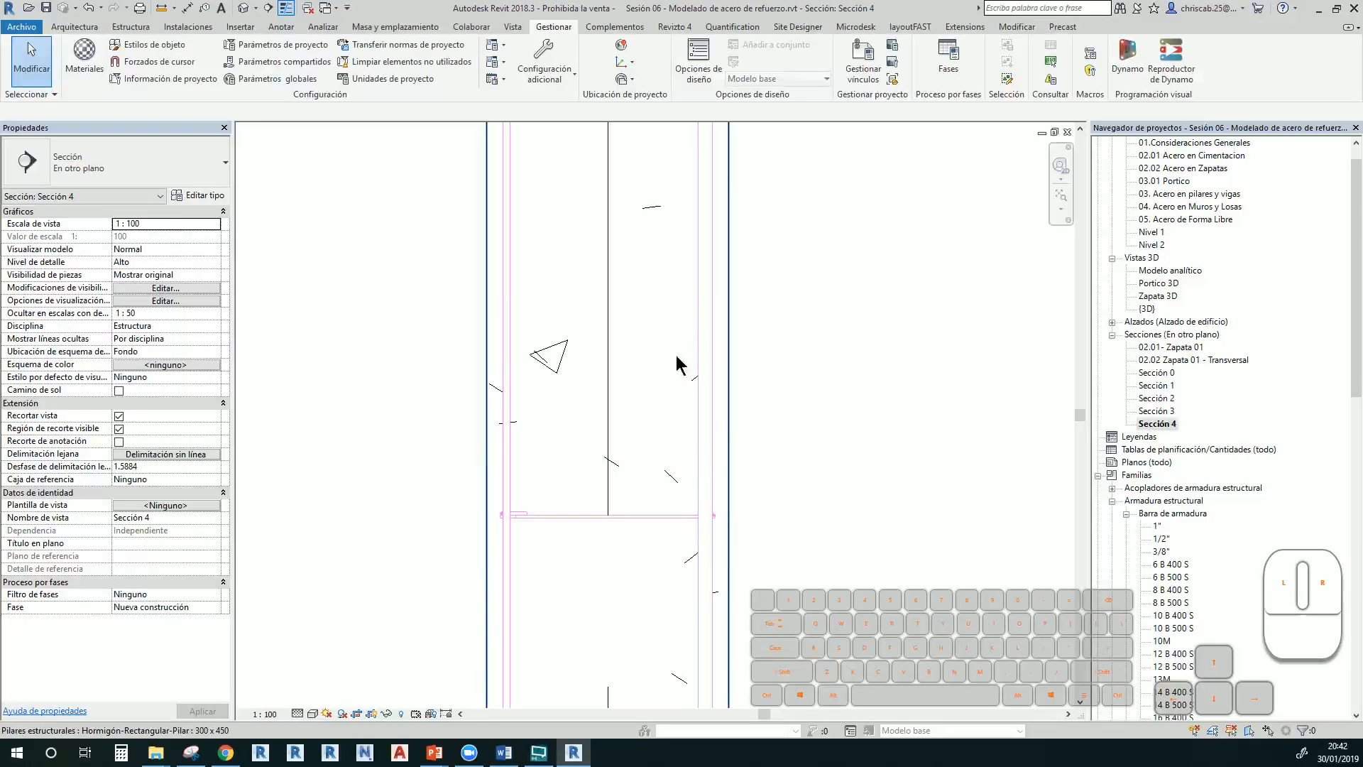
{"action": "double_click", "coordinate": [1149, 309]}
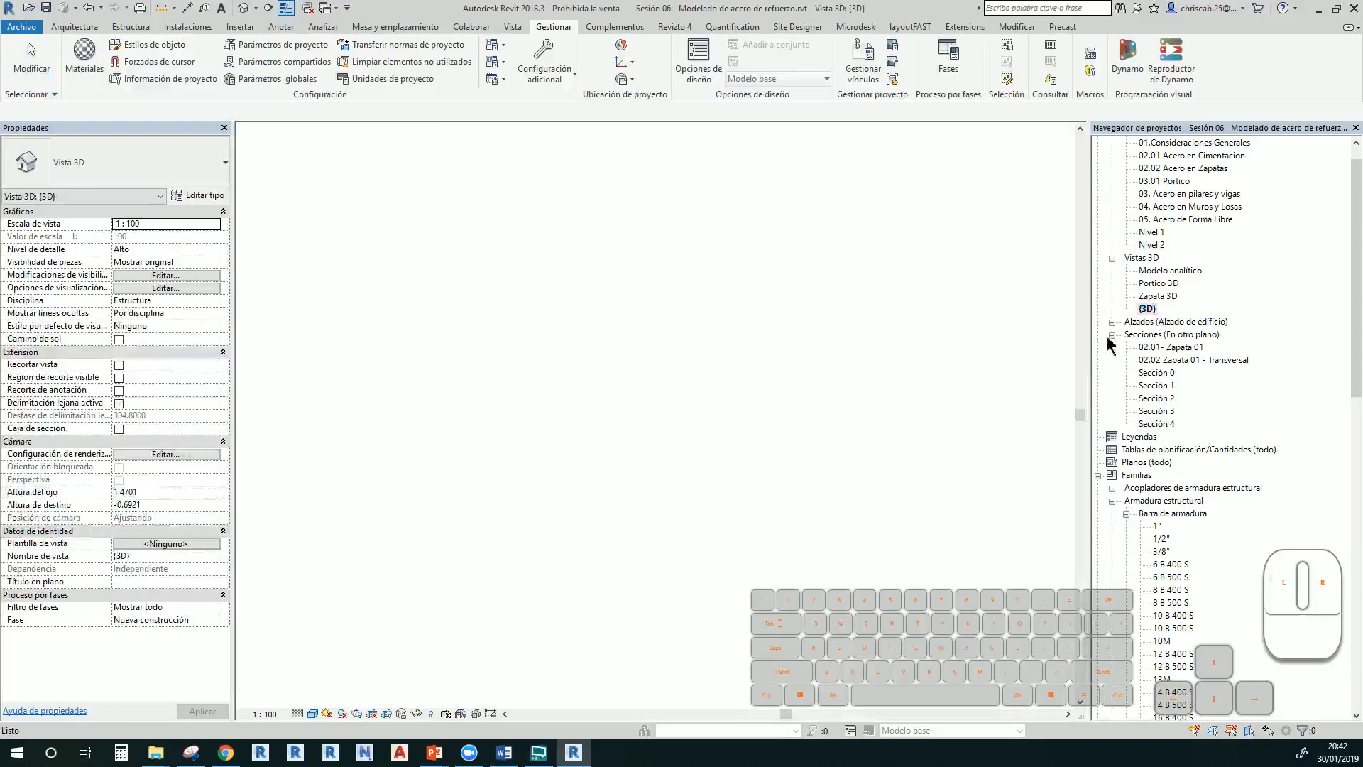
{"action": "scroll", "coordinate": [825, 397], "scroll_direction": "up", "scroll_amount": 3}
{"action": "scroll", "coordinate": [825, 397], "scroll_direction": "down", "scroll_amount": 4}
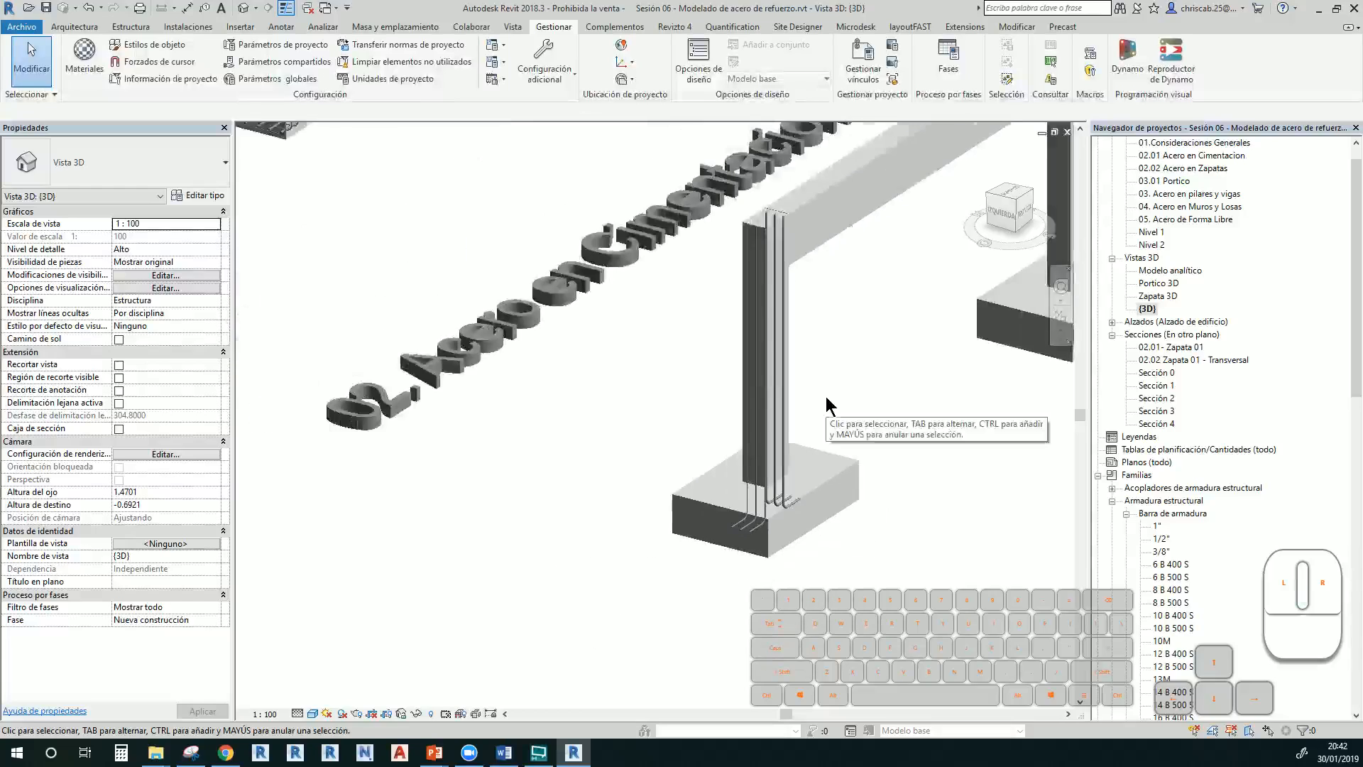
{"action": "scroll", "coordinate": [825, 396], "scroll_direction": "up", "scroll_amount": 2}
Switch the {3D} view to wireframe (WF) and select the new M_T1 stirrup
{"action": "key", "text": "w"}
{"action": "key", "text": "f"}
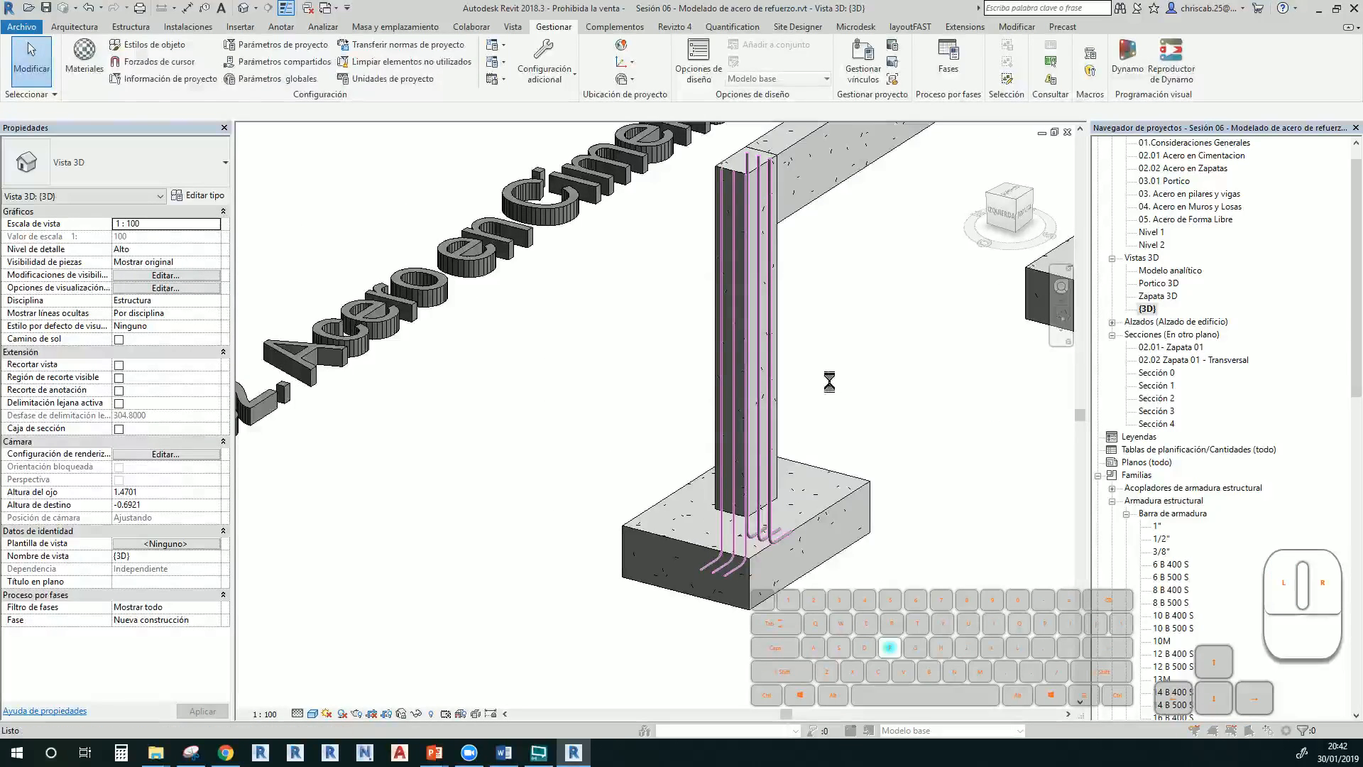
{"action": "key", "text": "Escape"}
{"action": "scroll", "coordinate": [803, 389], "scroll_direction": "up", "scroll_amount": 5}
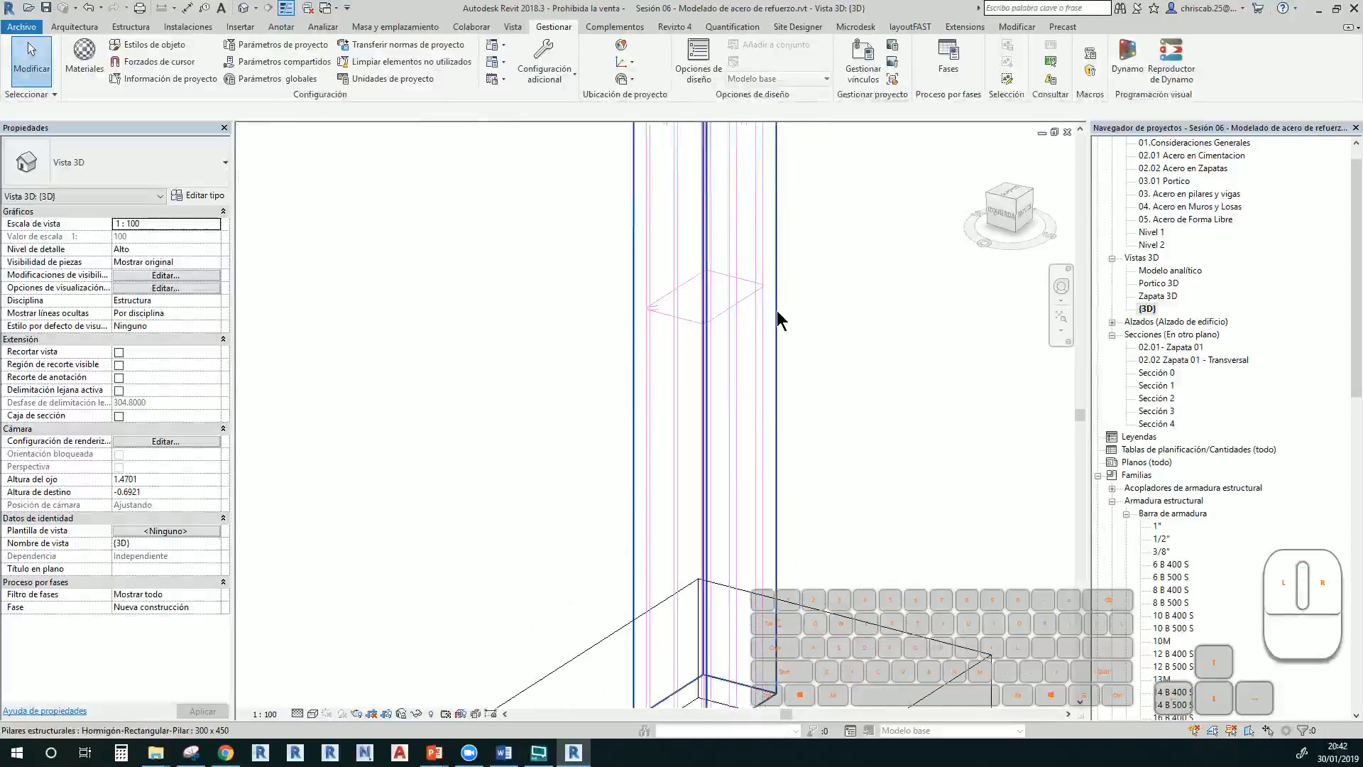
{"action": "scroll", "coordinate": [734, 319], "scroll_direction": "up", "scroll_amount": 3}
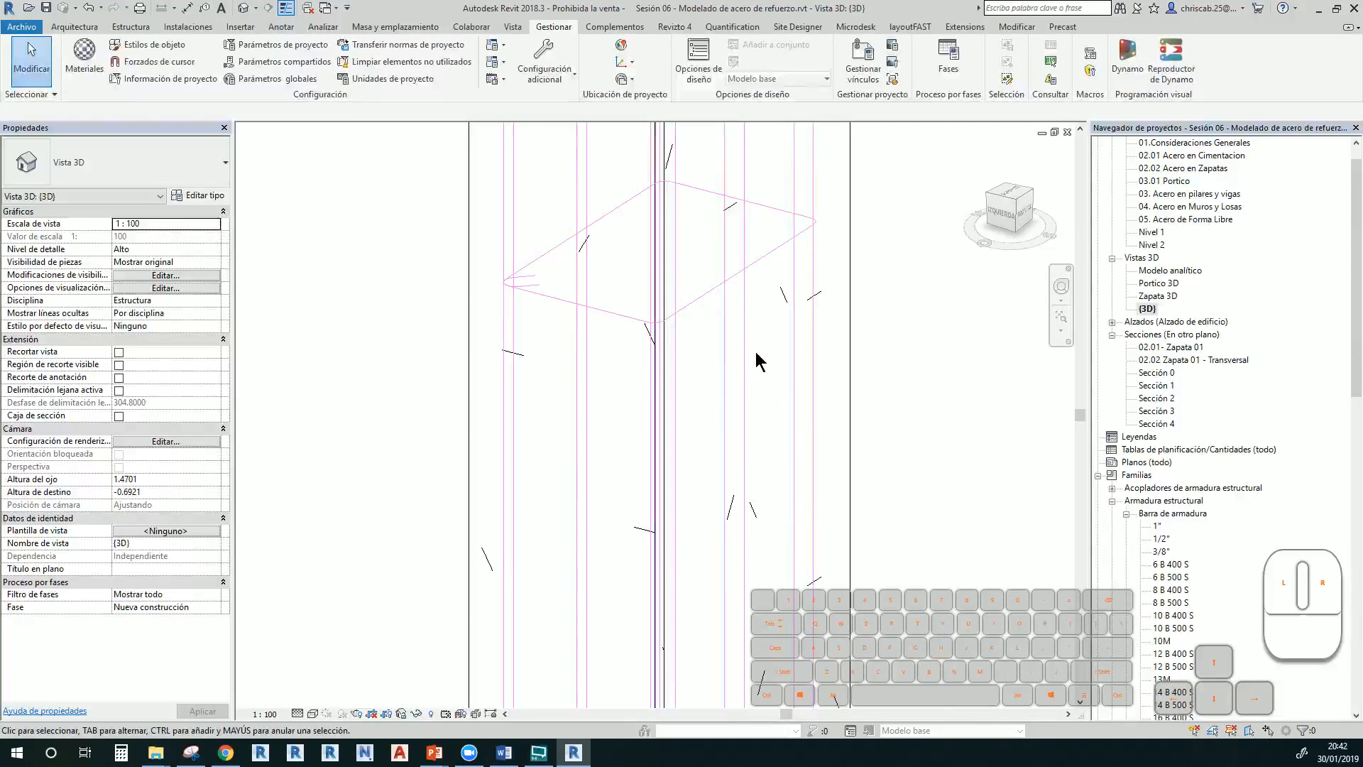
{"action": "left_click", "coordinate": [707, 296]}
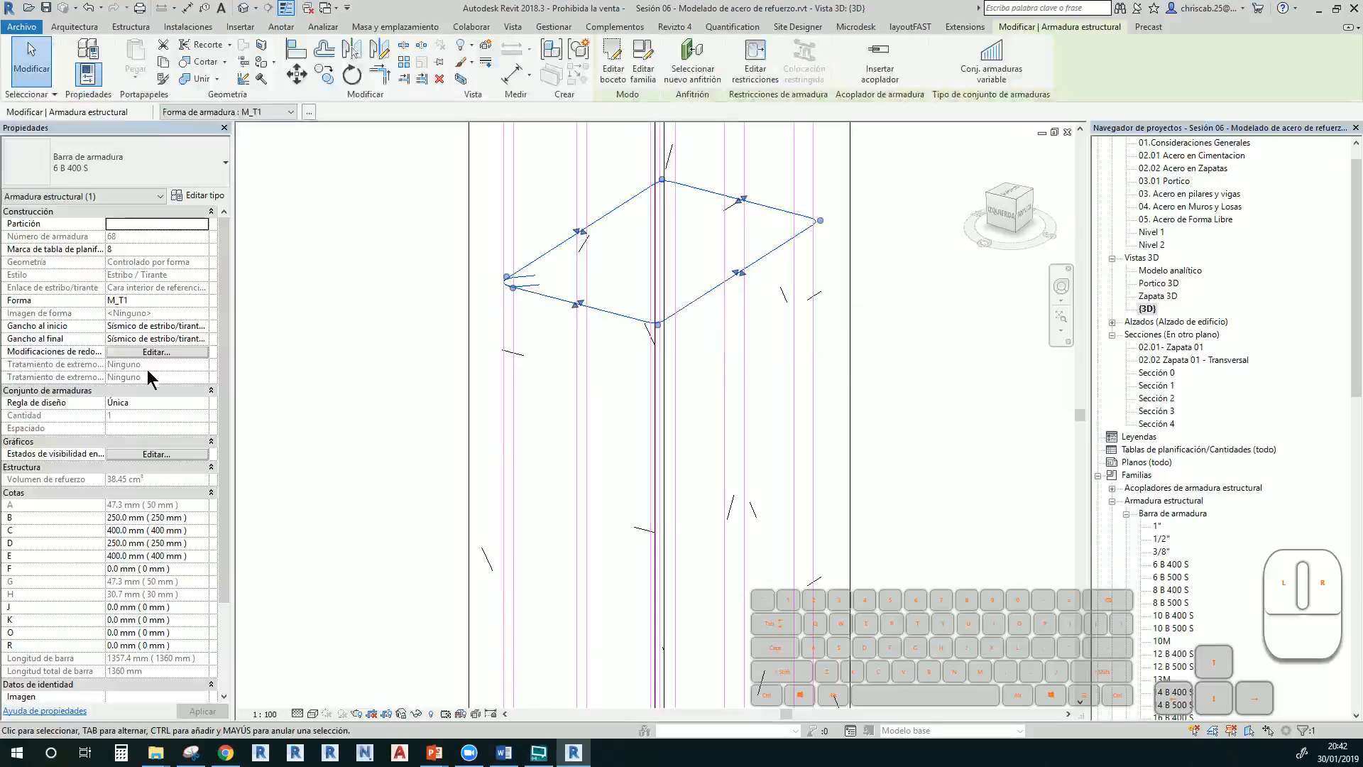
Tick Ver elementos sin tapar and Ver como sólido for the stirrup in {3D}, then reselect it
{"action": "left_click", "coordinate": [158, 454]}
{"action": "scroll", "coordinate": [281, 334], "scroll_direction": "down", "scroll_amount": 5}
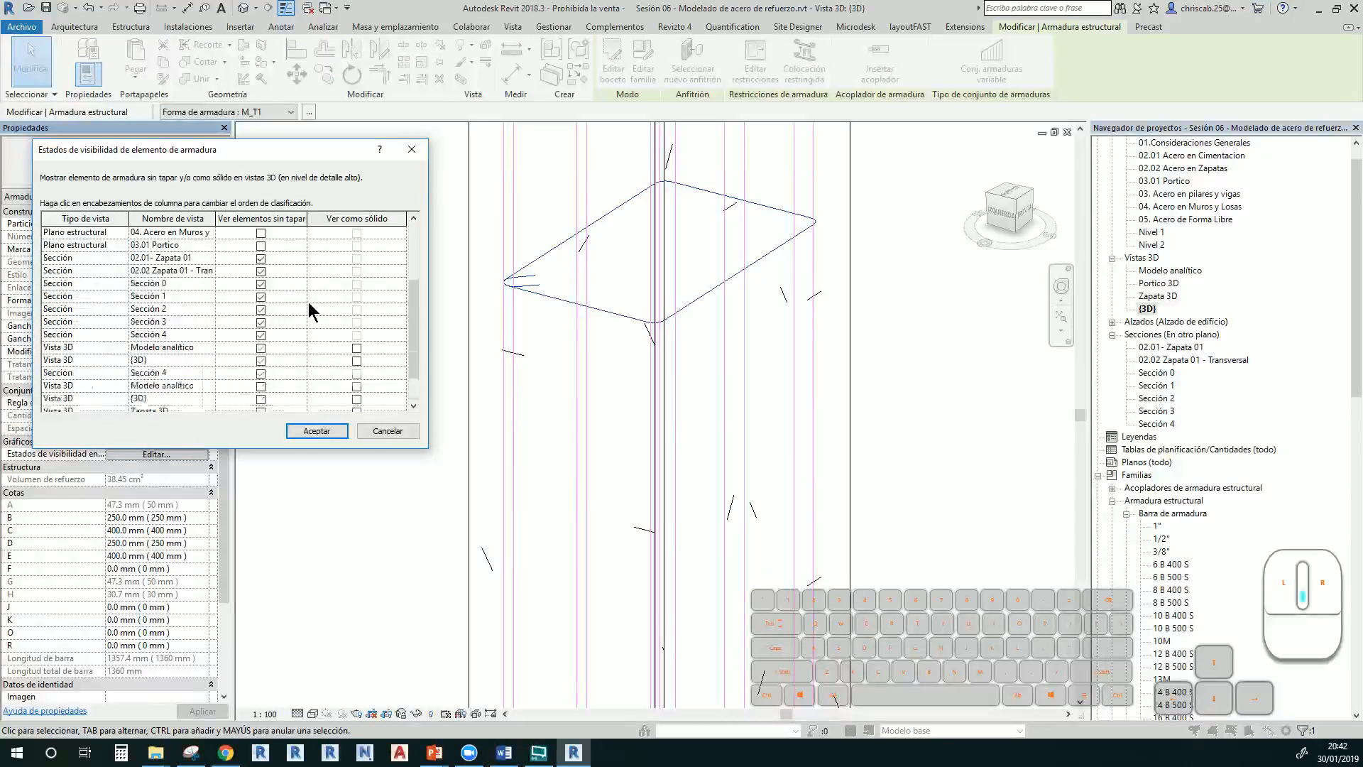
{"action": "left_click", "coordinate": [261, 361]}
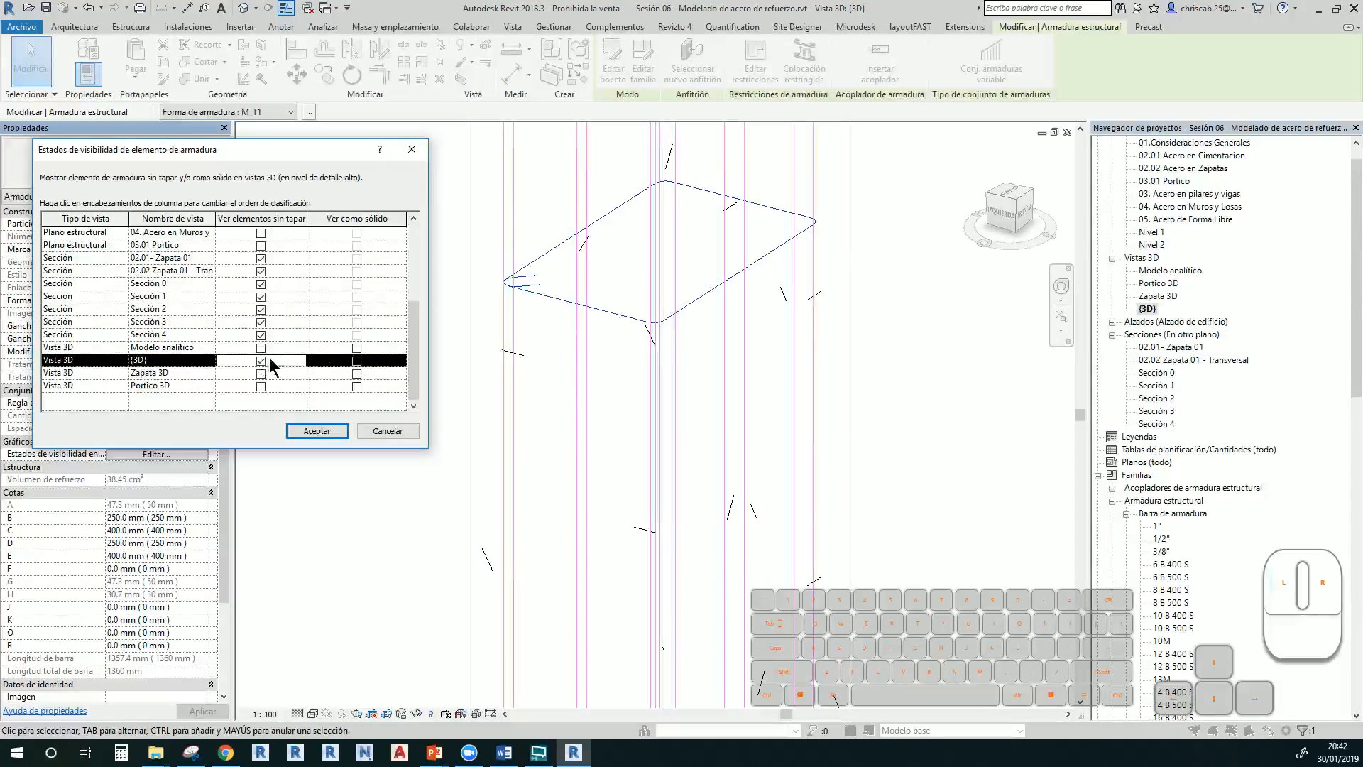
{"action": "left_click", "coordinate": [356, 361]}
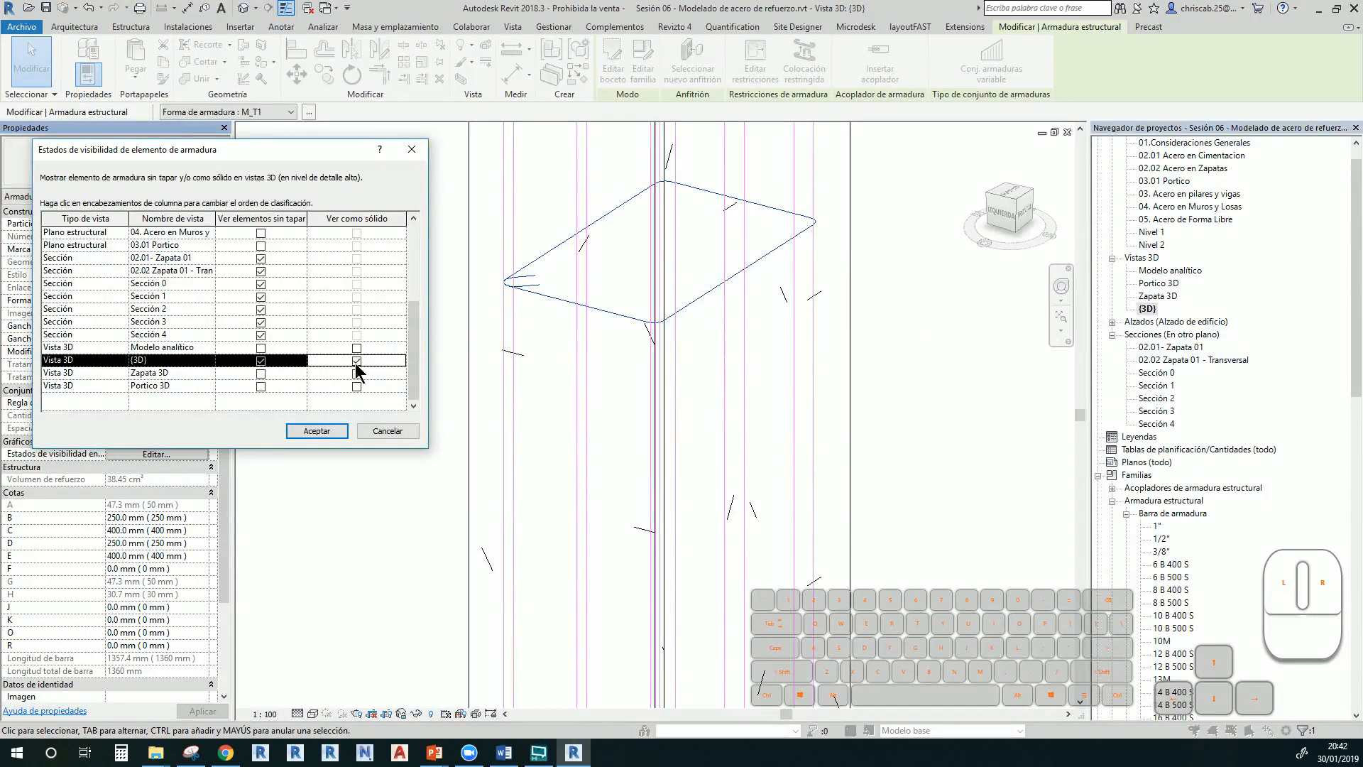
{"action": "left_click", "coordinate": [317, 432]}
{"action": "left_click", "coordinate": [360, 415]}
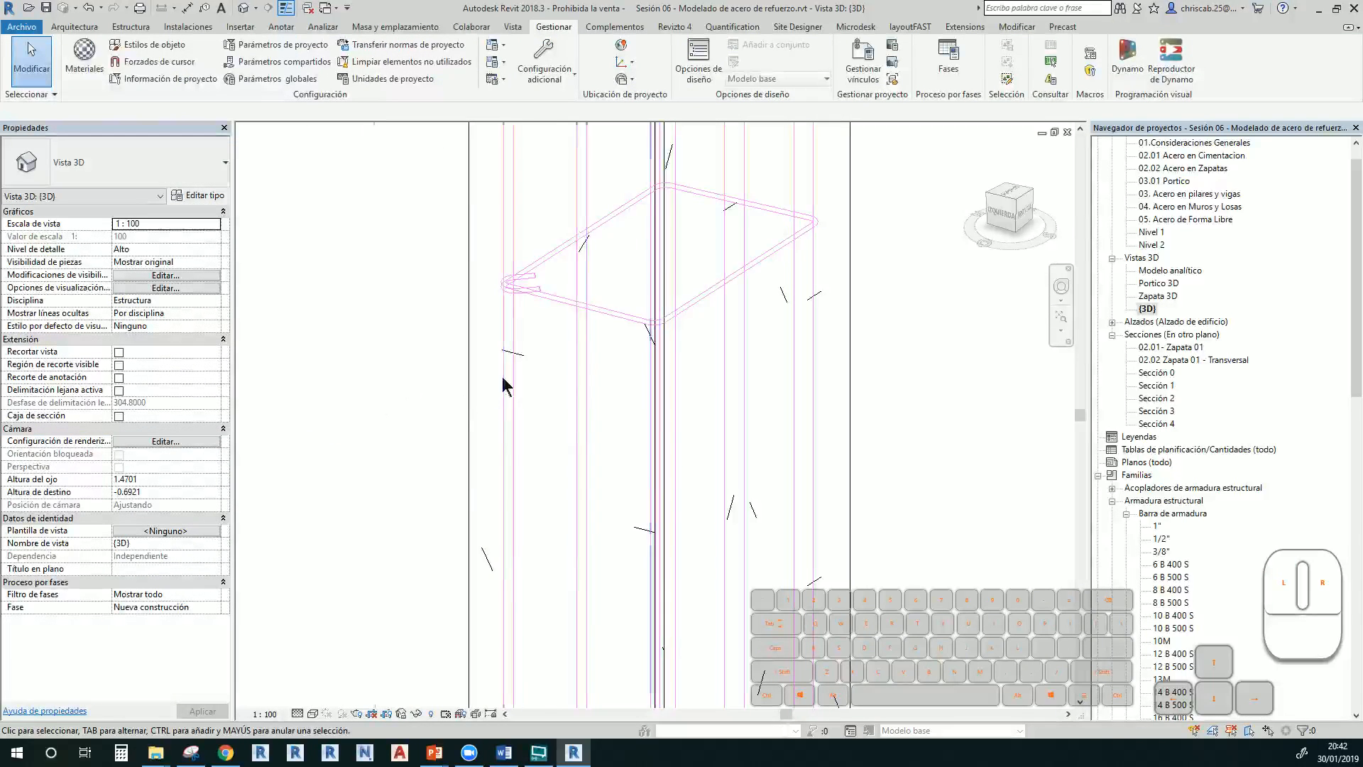
{"action": "left_click", "coordinate": [576, 306]}
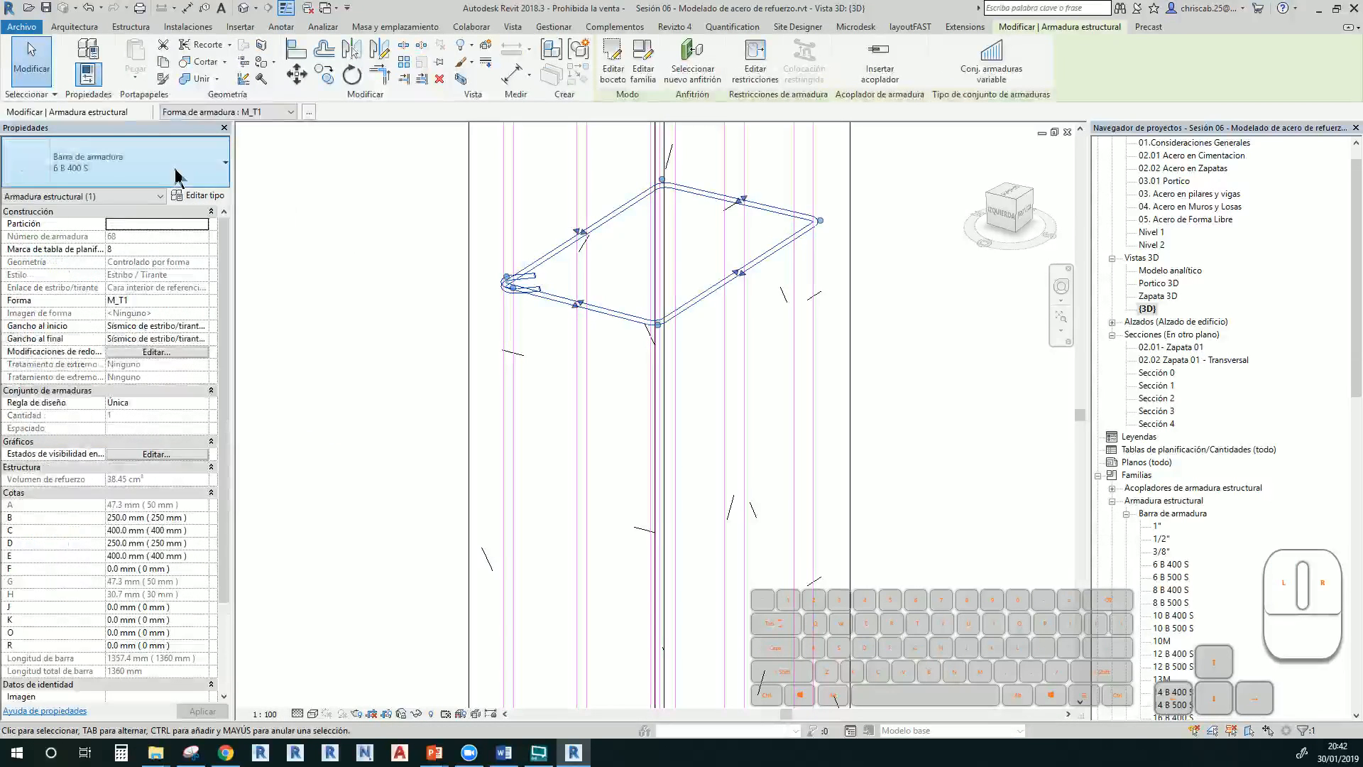
Change the stirrup to a 3/8" bar and reselect it
{"action": "left_click", "coordinate": [175, 169]}
{"action": "left_click", "coordinate": [72, 271]}
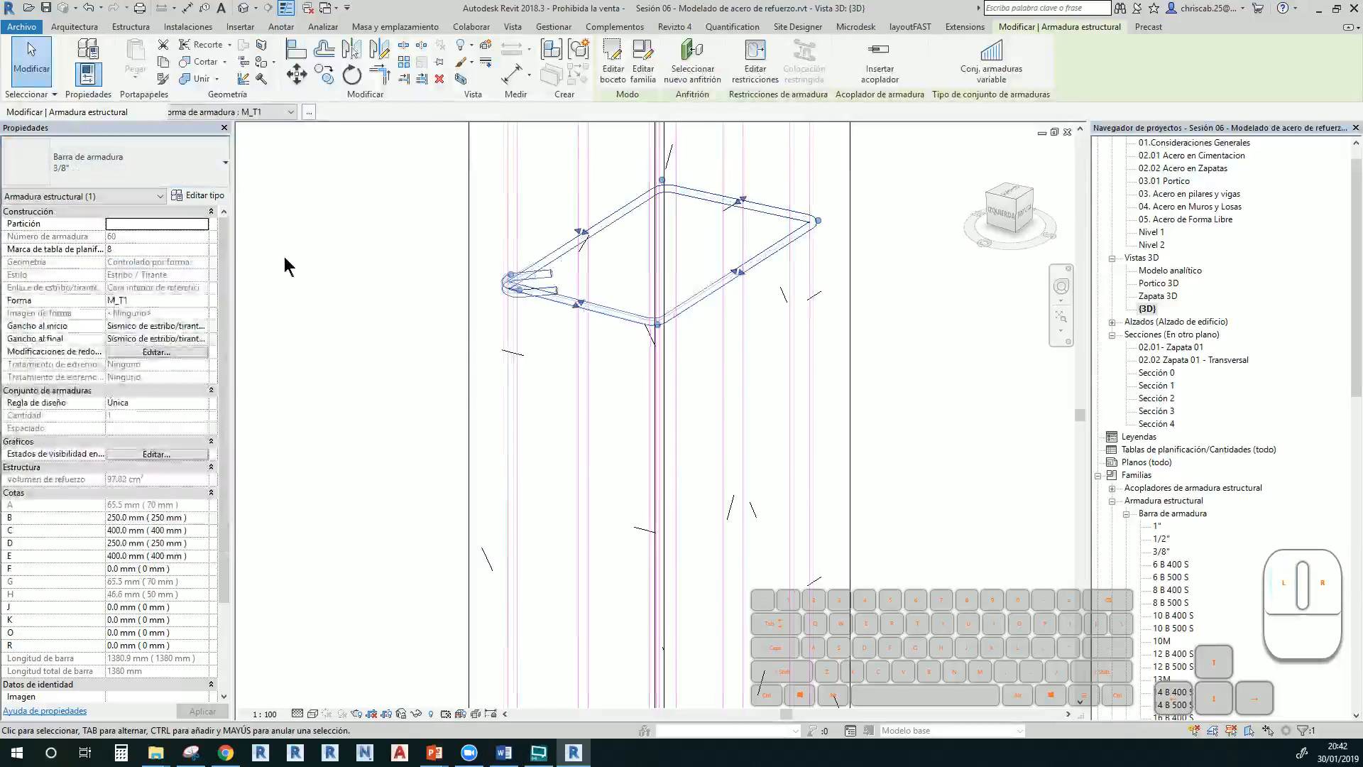
{"action": "left_click", "coordinate": [292, 258]}
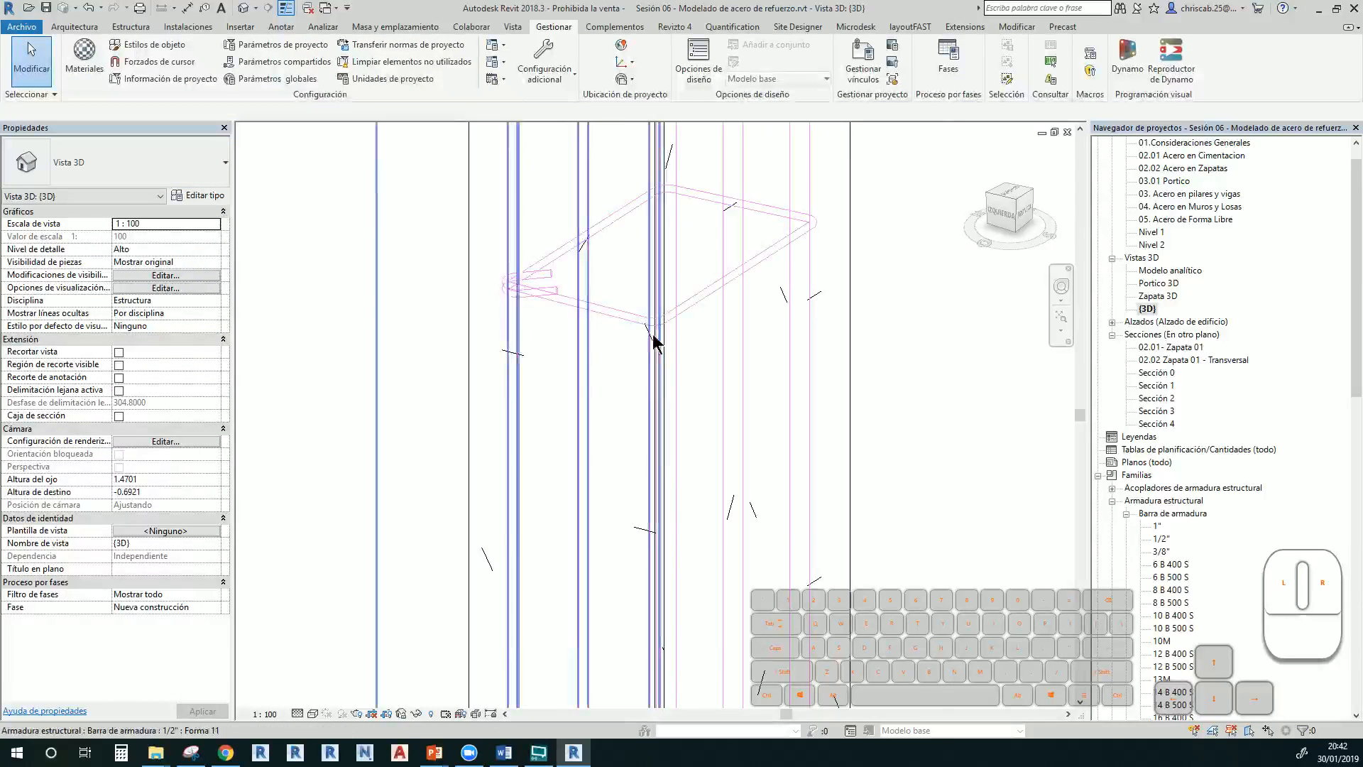
{"action": "scroll", "coordinate": [696, 382], "scroll_direction": "down", "scroll_amount": 3}
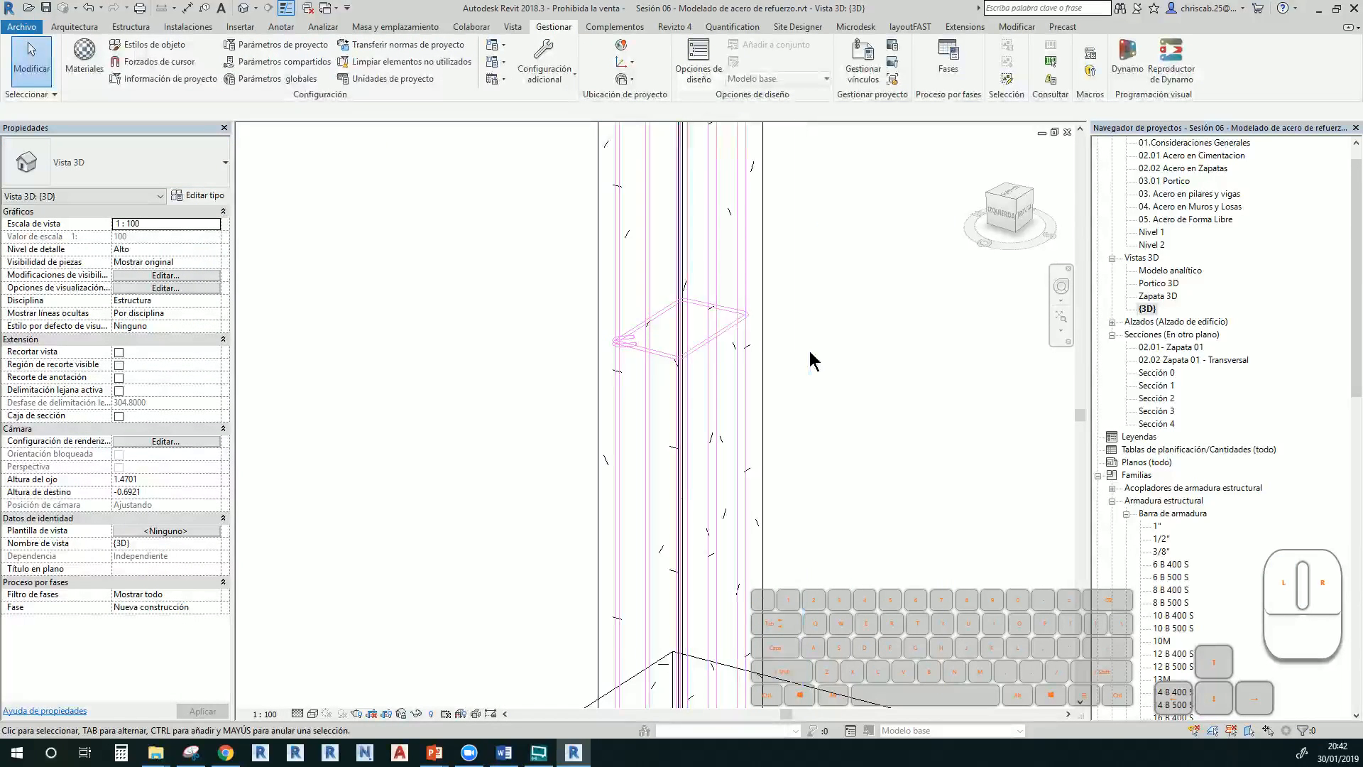
{"action": "left_click", "coordinate": [698, 357]}
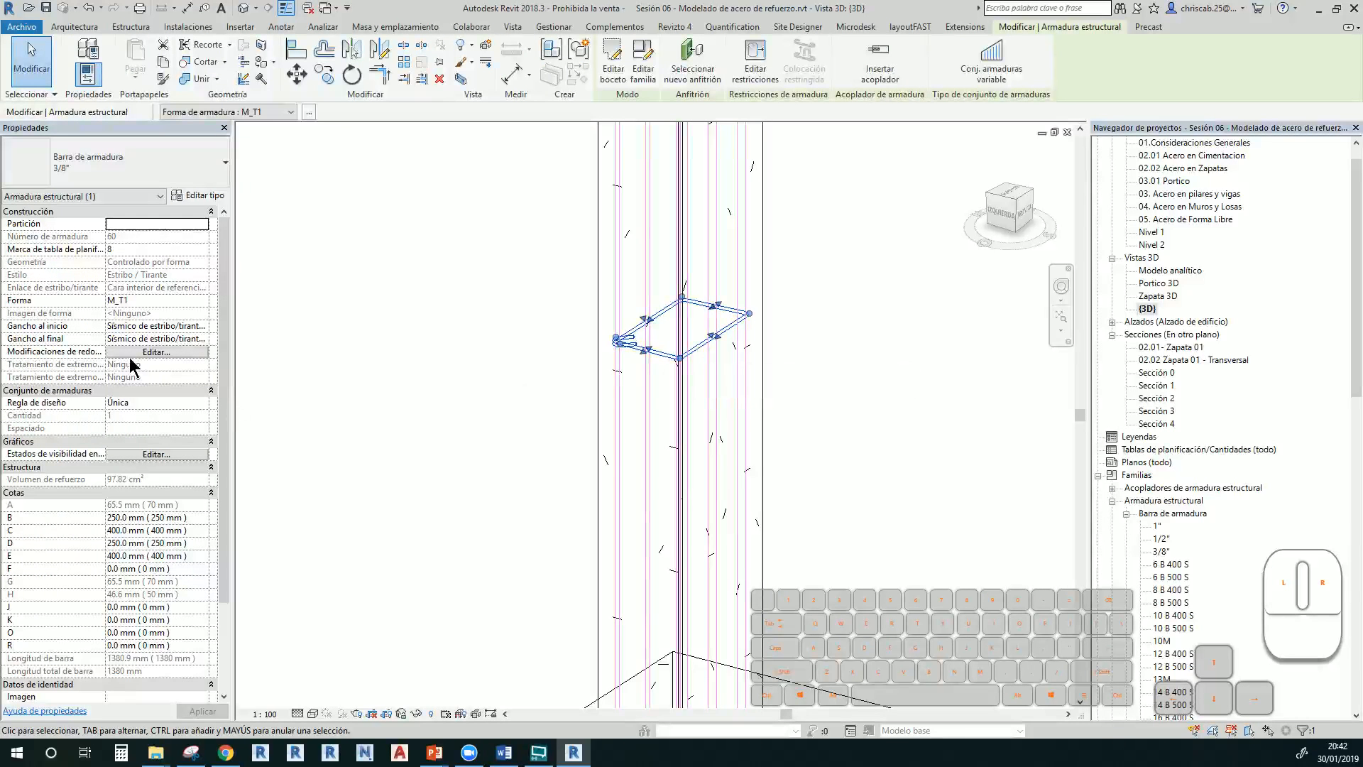
Lay out the stirrups by number and spacing: 10 stirrups at 150 mm
{"action": "left_click", "coordinate": [203, 403]}
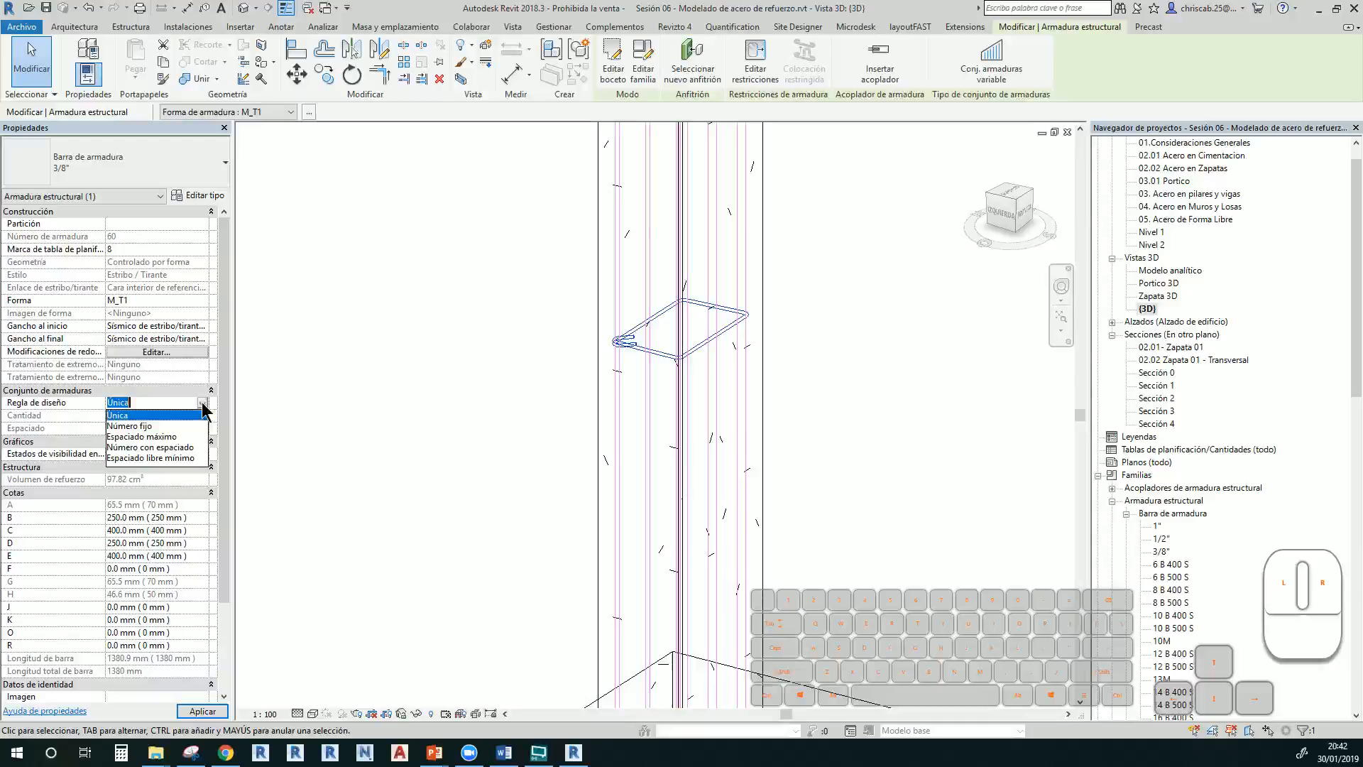
{"action": "left_click", "coordinate": [161, 447]}
{"action": "left_click", "coordinate": [134, 417]}
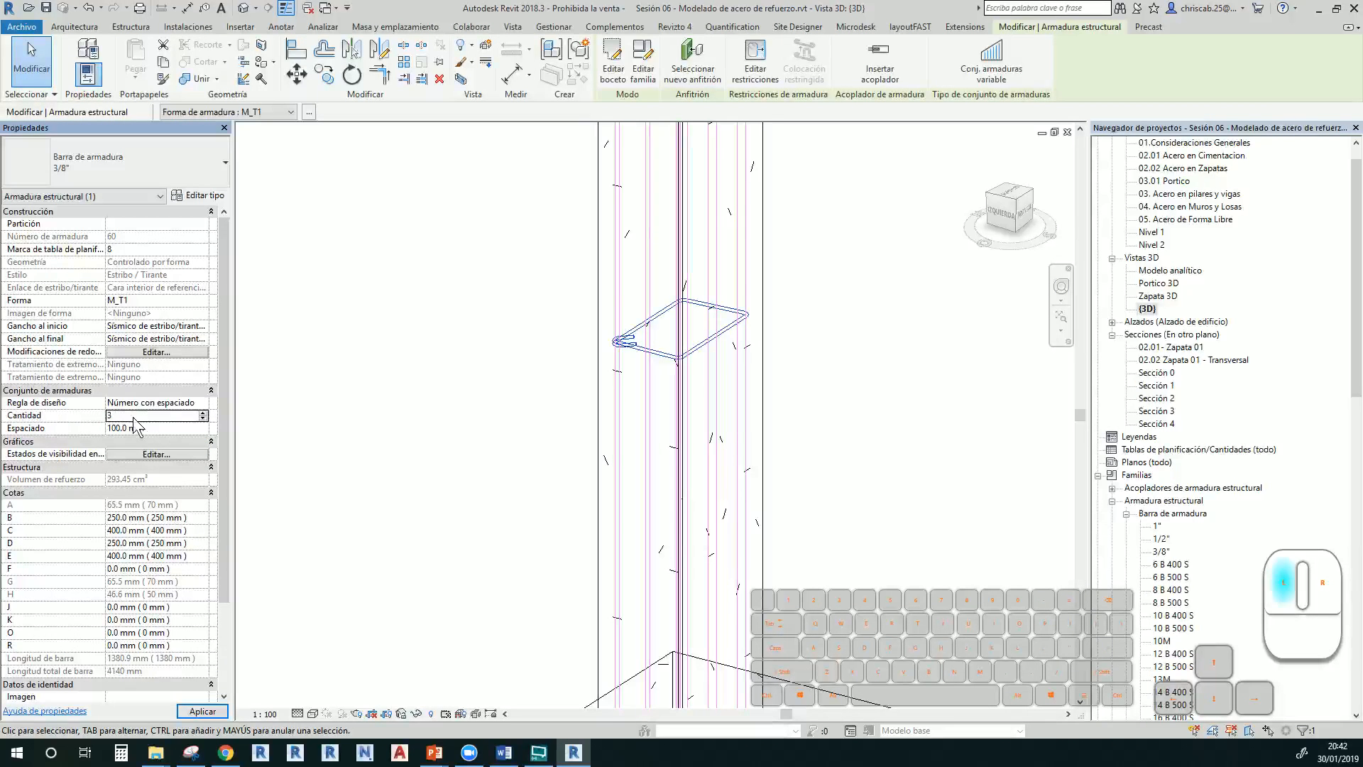
{"action": "left_click_drag", "start_coordinate": [134, 417], "coordinate": [126, 396]}
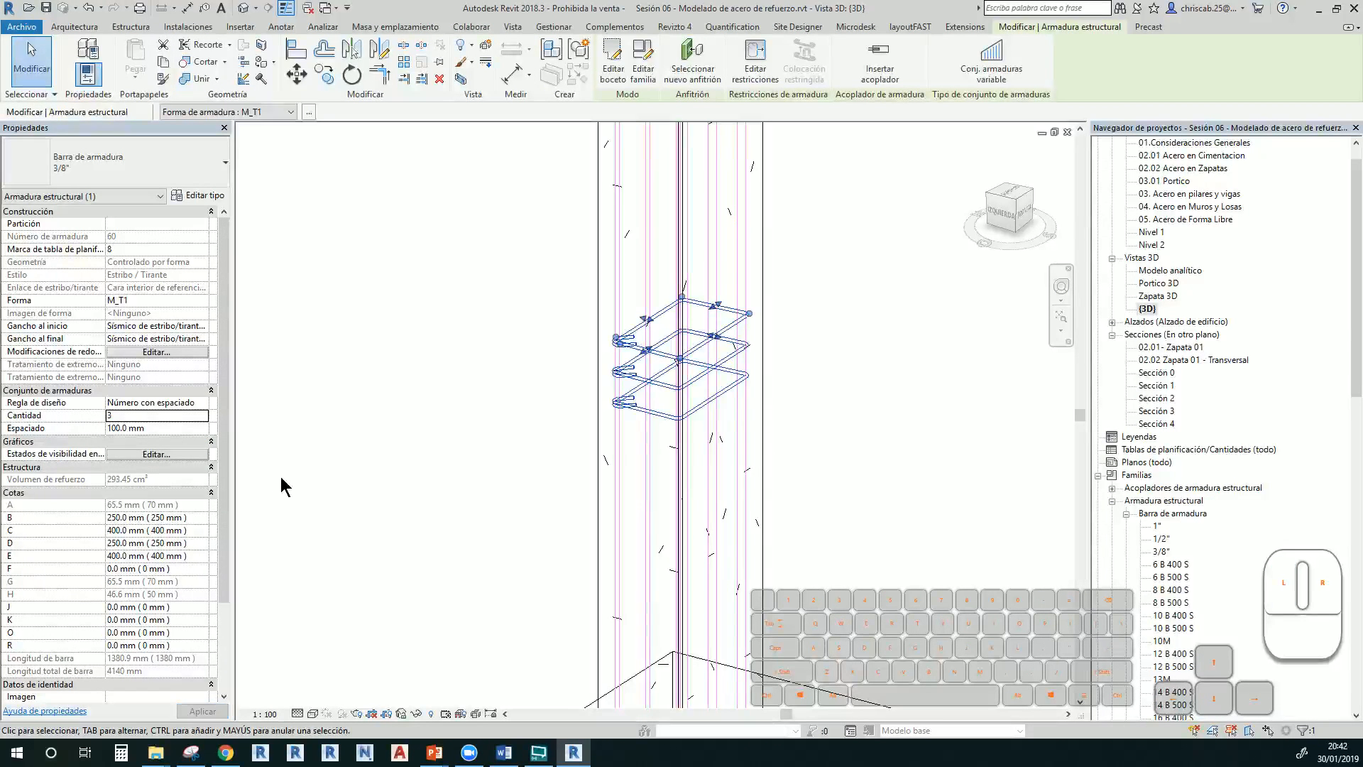
{"action": "left_click", "coordinate": [131, 415]}
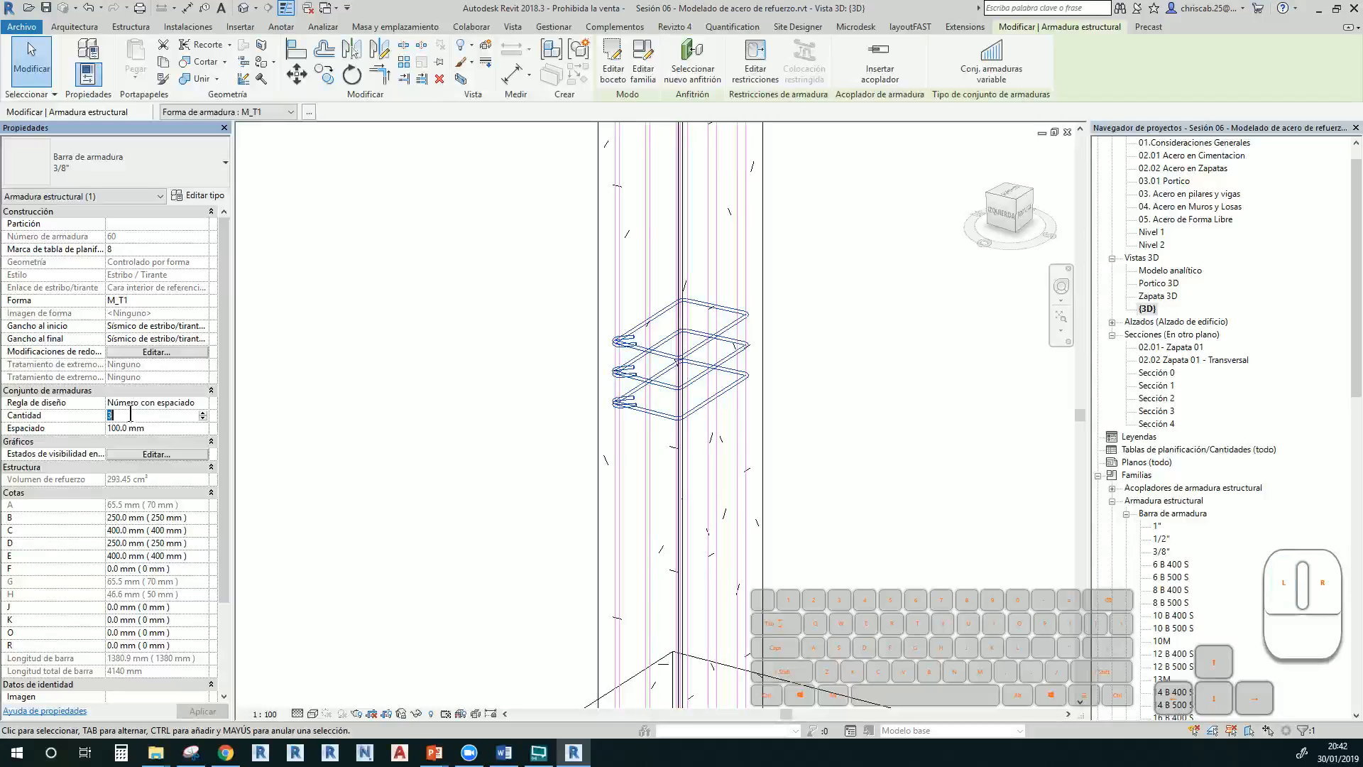
{"action": "left_click", "coordinate": [158, 427]}
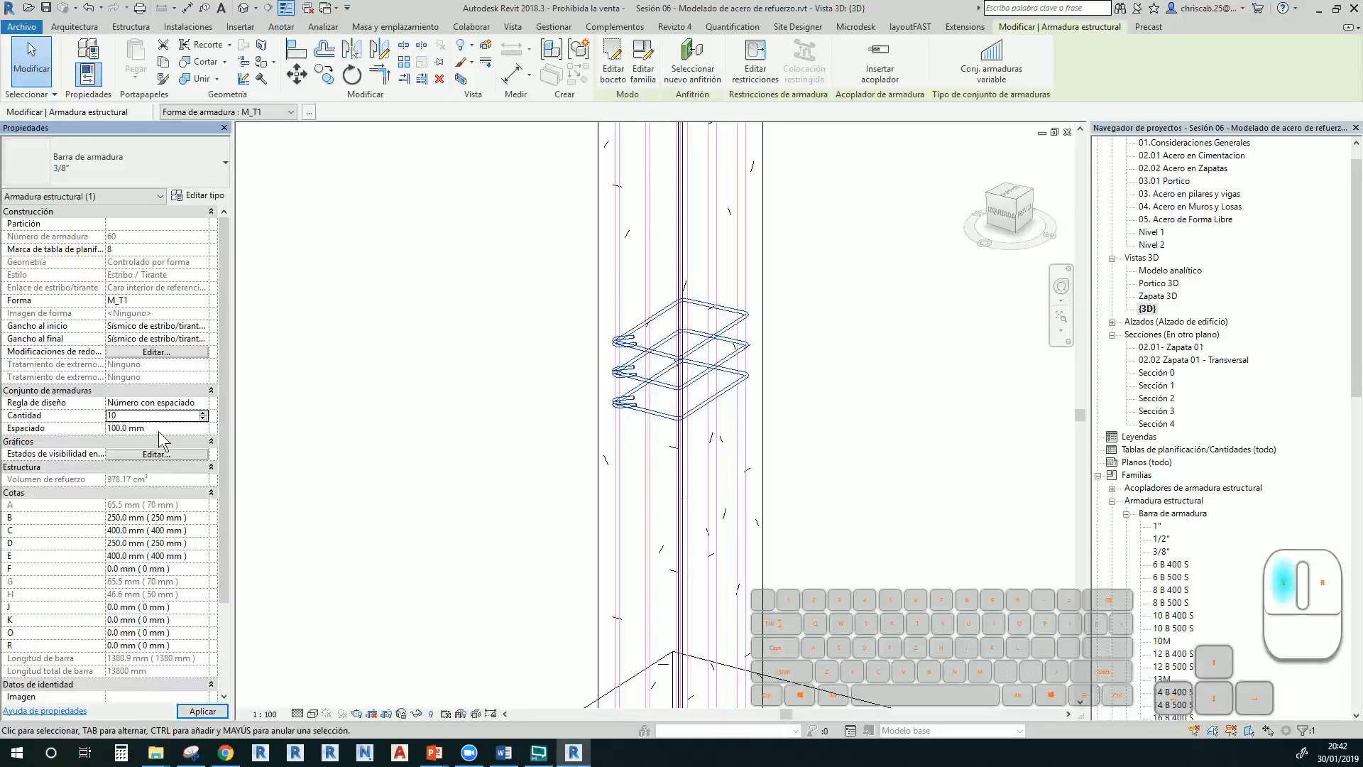
{"action": "left_click", "coordinate": [367, 488]}
Reduce the column's stirrup set to a count of 5 and apply
{"action": "scroll", "coordinate": [419, 495], "scroll_direction": "down", "scroll_amount": 4}
{"action": "middle_click_drag", "start_coordinate": [424, 498], "coordinate": [516, 418]}
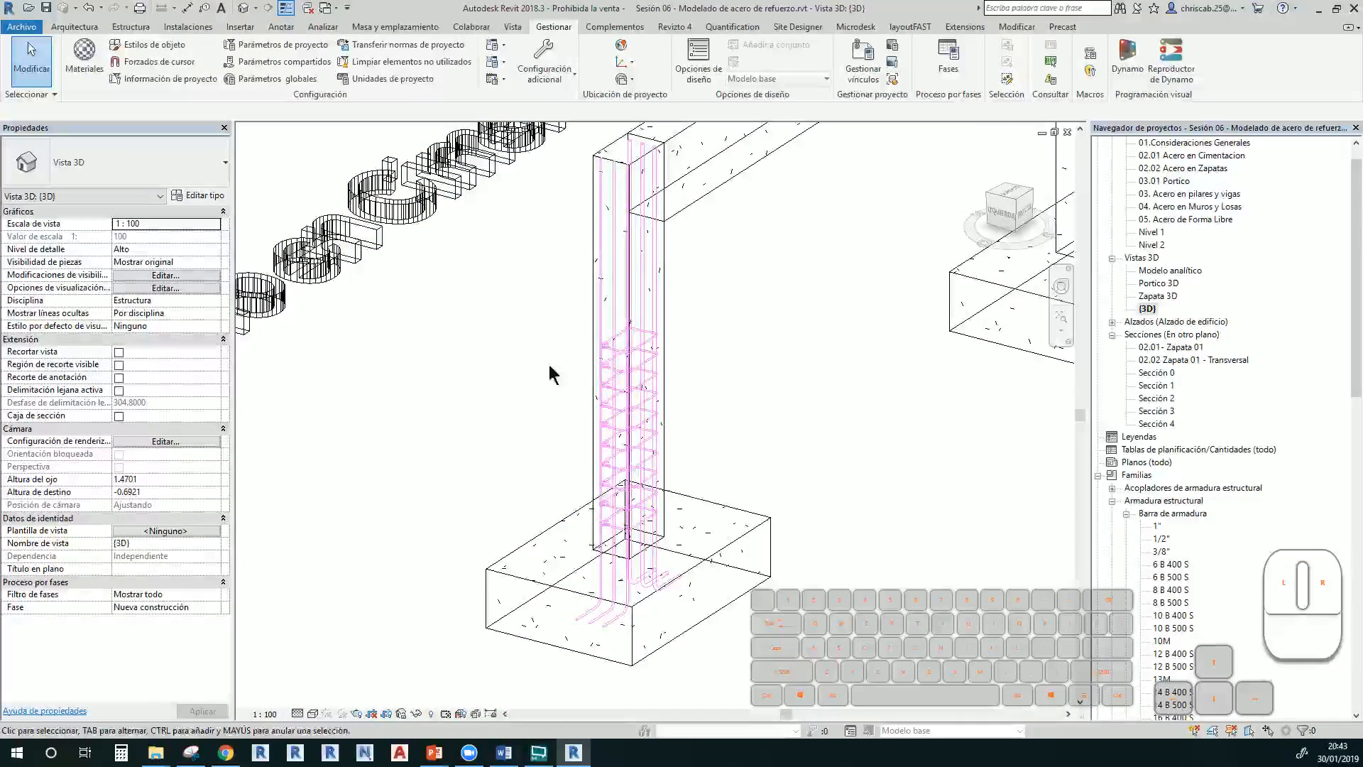
{"action": "left_click", "coordinate": [653, 353]}
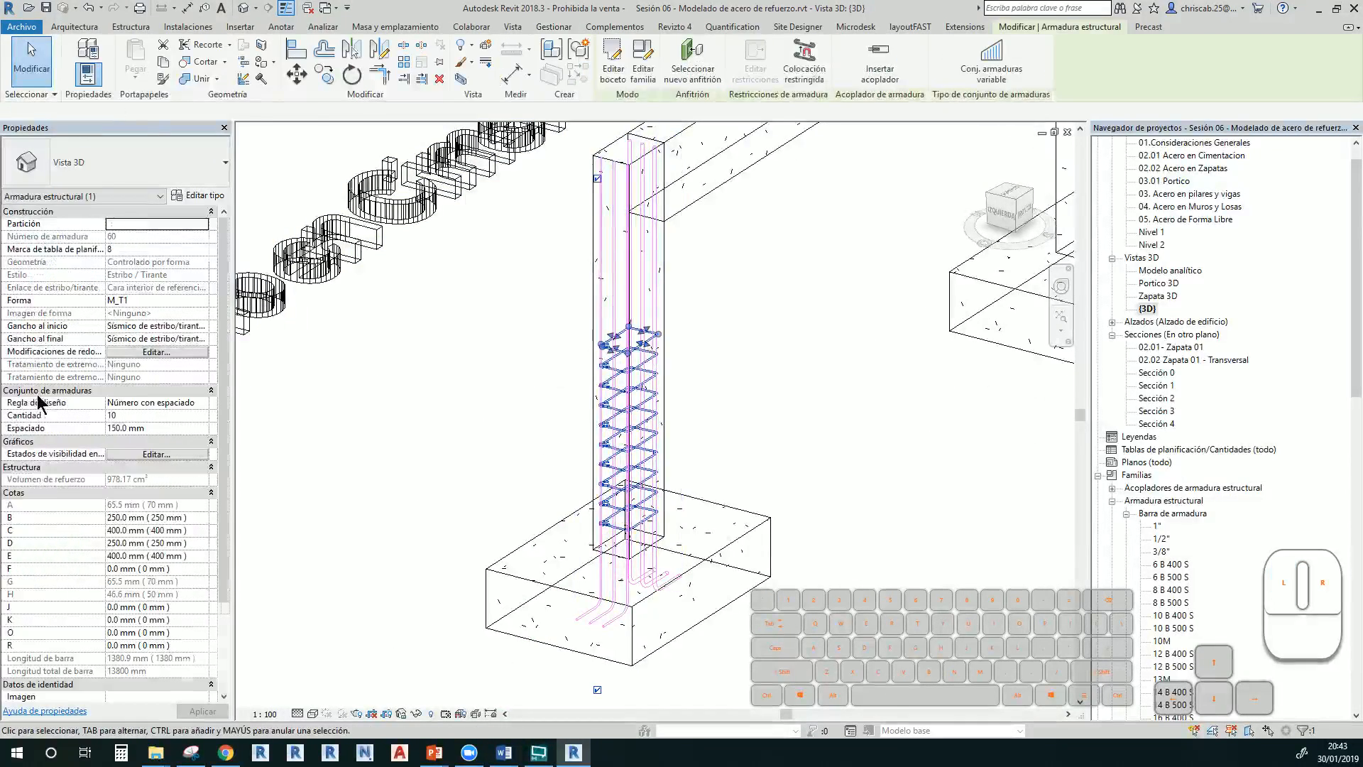
{"action": "left_click", "coordinate": [141, 415]}
{"action": "type", "text": "5"}
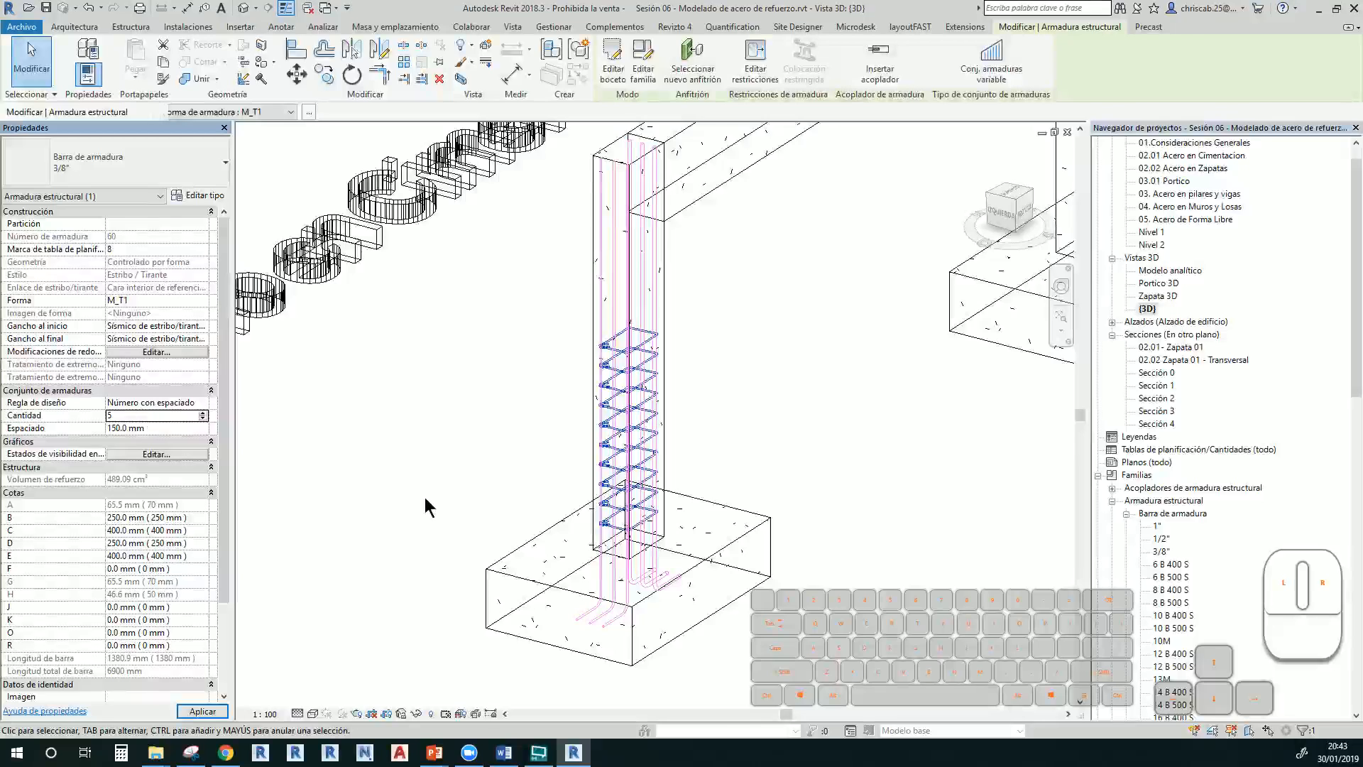
{"action": "left_click", "coordinate": [462, 395]}
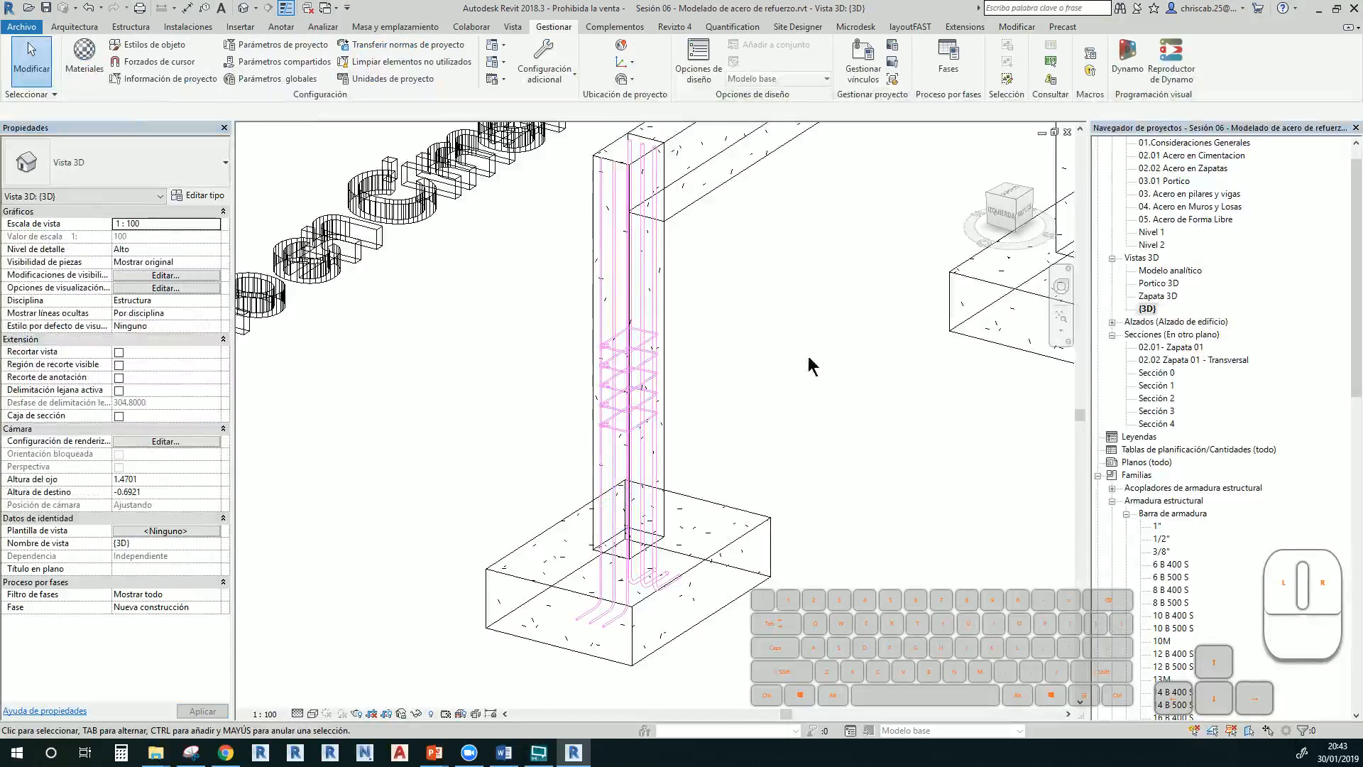
{"action": "left_click", "coordinate": [1162, 415]}
In Sección 4, drag the 5-stirrup set down to the column base above the footing
{"action": "double_click", "coordinate": [1153, 423]}
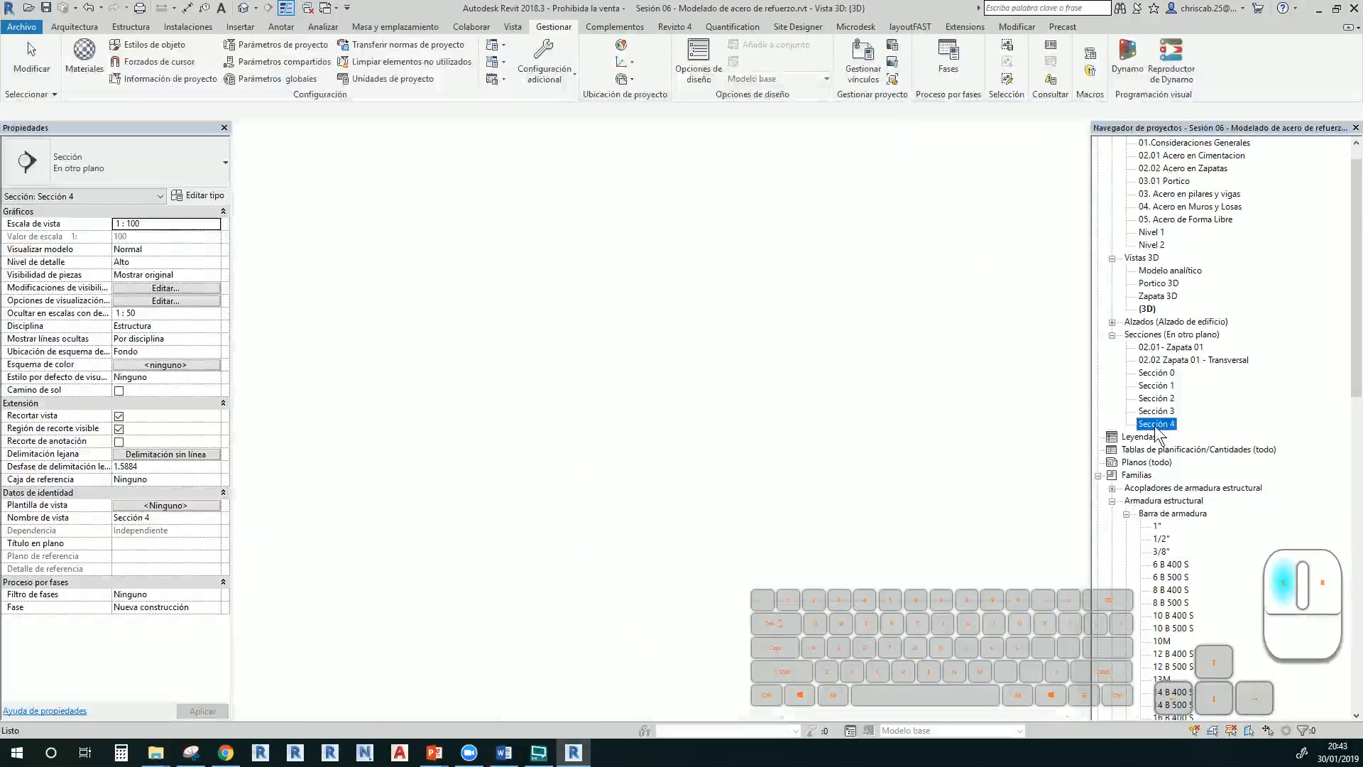
{"action": "scroll", "coordinate": [838, 402], "scroll_direction": "down", "scroll_amount": 5}
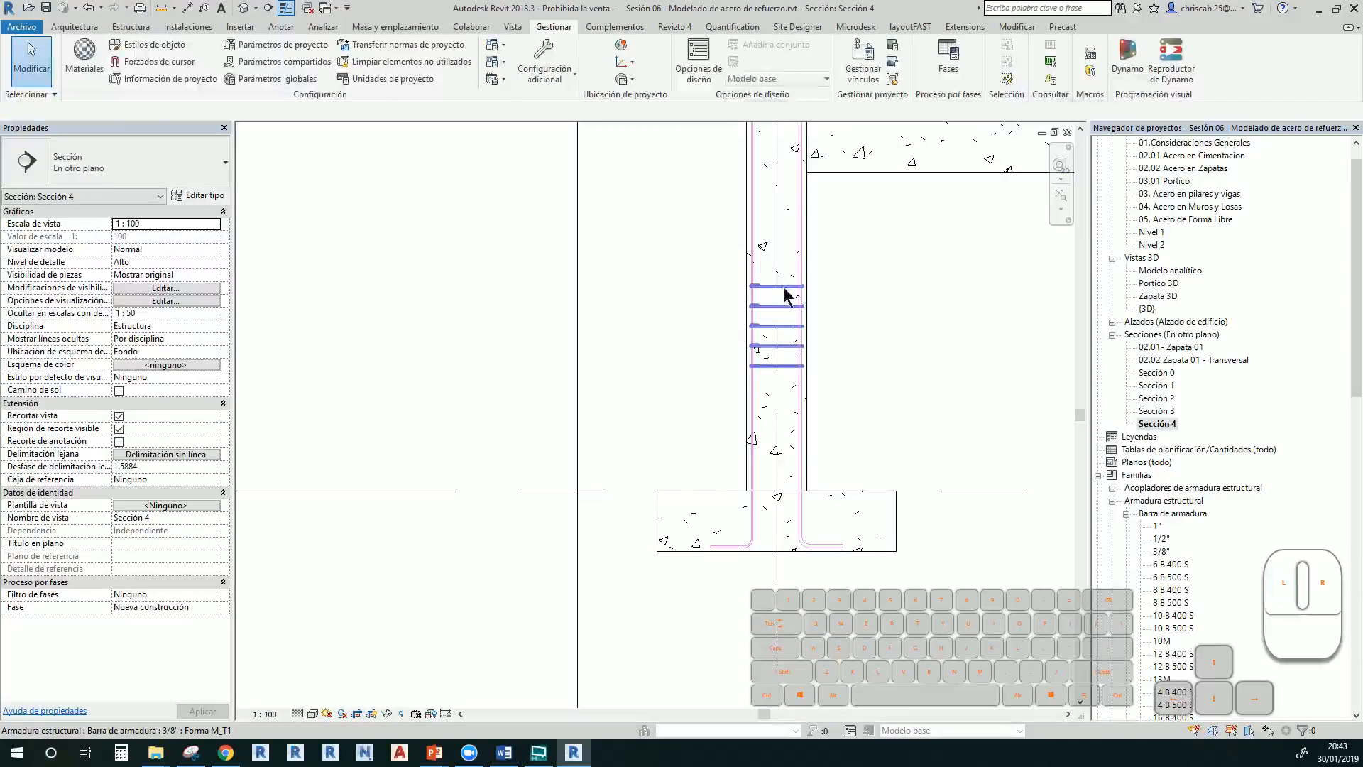
{"action": "left_click", "coordinate": [782, 285]}
{"action": "left_click_drag", "start_coordinate": [790, 359], "coordinate": [790, 477]}
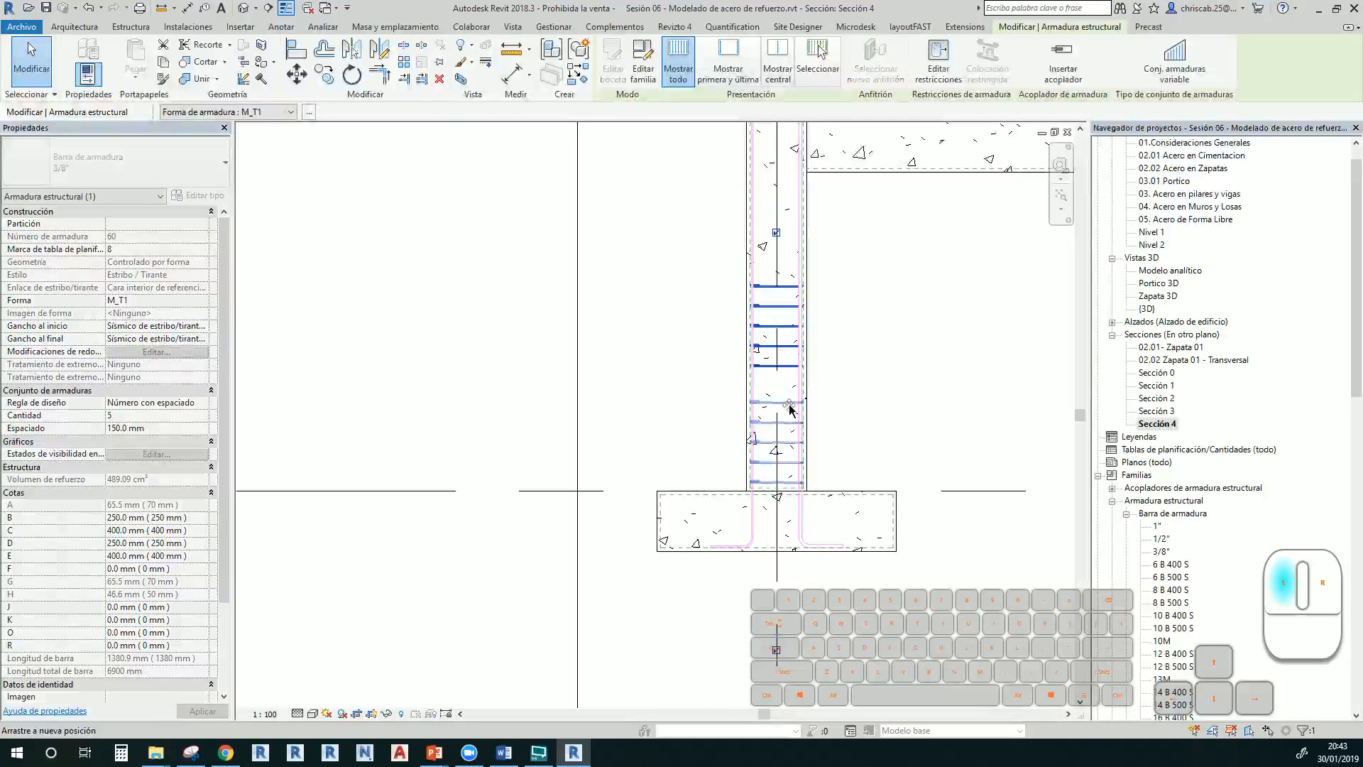
{"action": "middle_click_drag", "start_coordinate": [866, 383], "coordinate": [852, 462]}
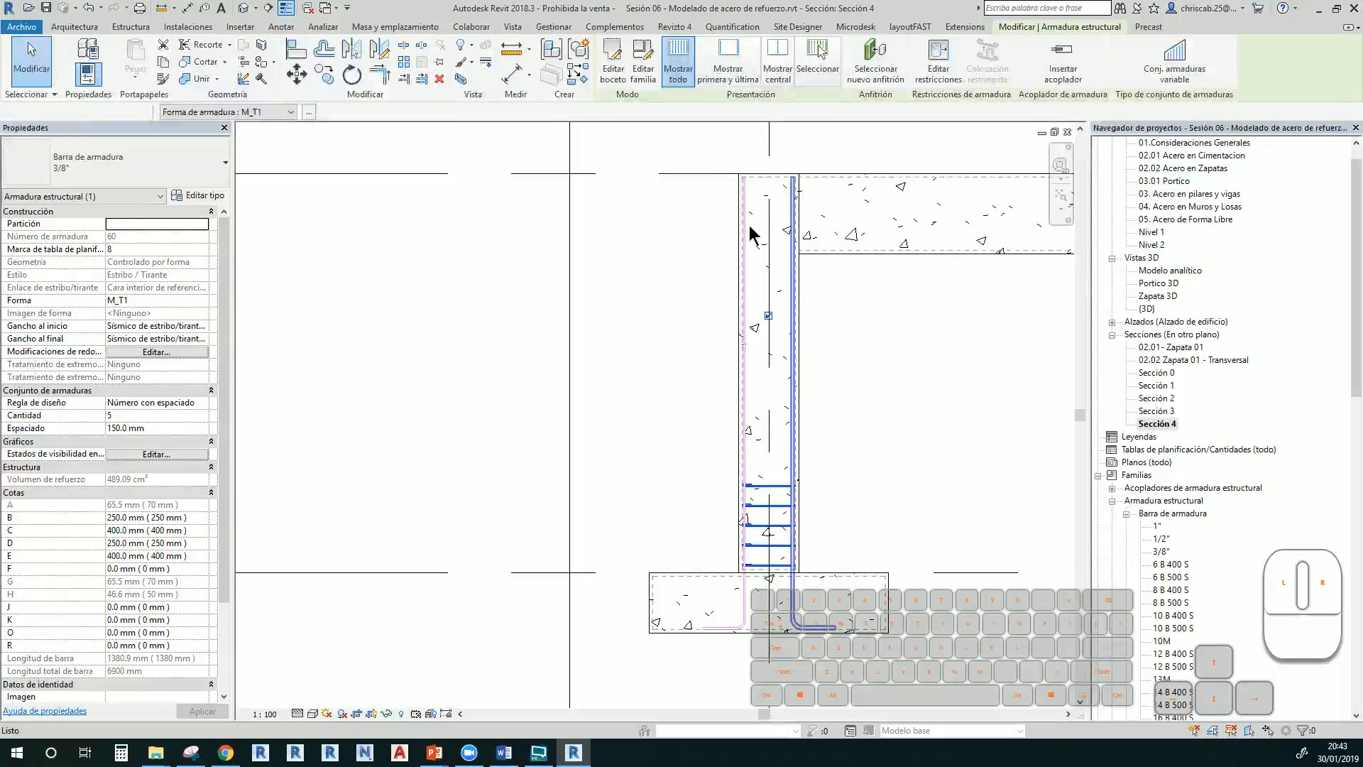
Copy the stirrup set and place a copy higher up the column
{"action": "key", "text": "m"}
{"action": "key", "text": "v"}
{"action": "left_click", "coordinate": [742, 566]}
{"action": "left_click_drag", "start_coordinate": [749, 280], "coordinate": [749, 310]}
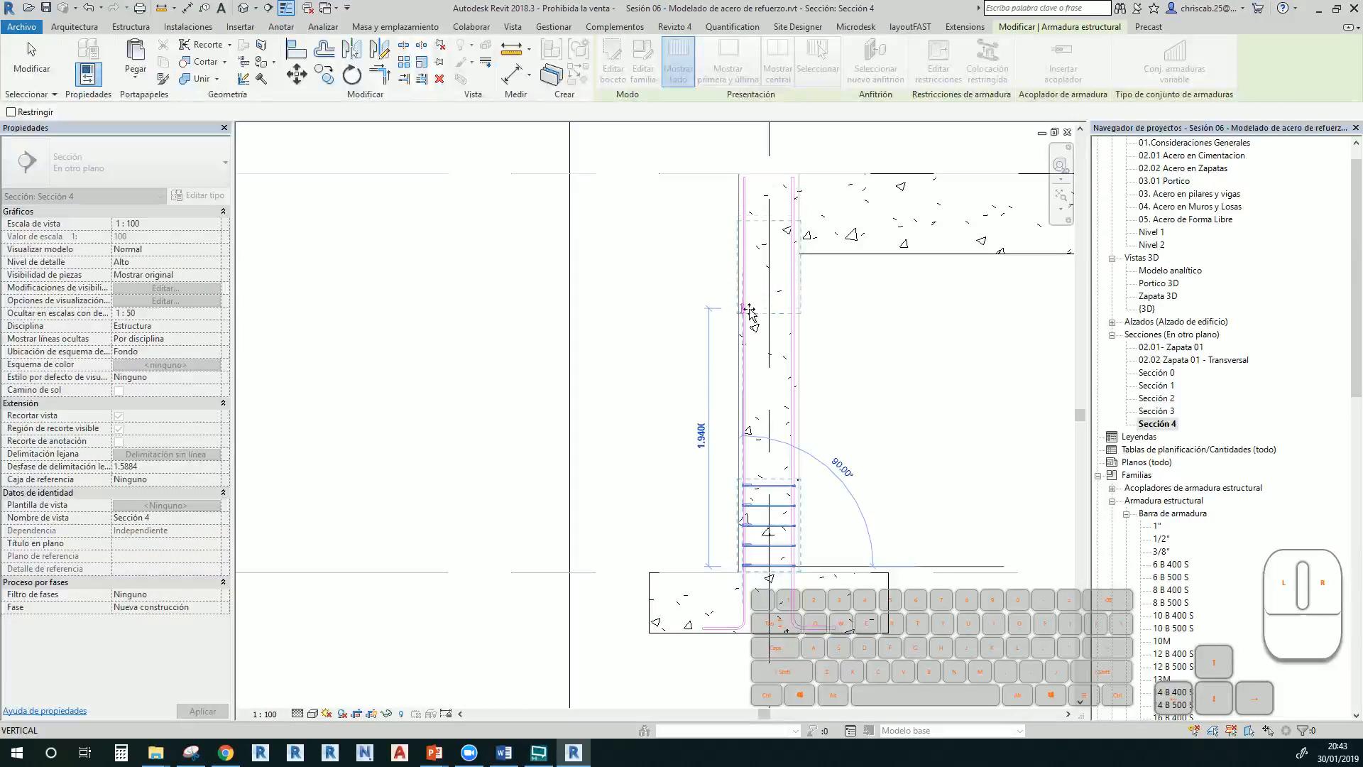
{"action": "left_click", "coordinate": [750, 340]}
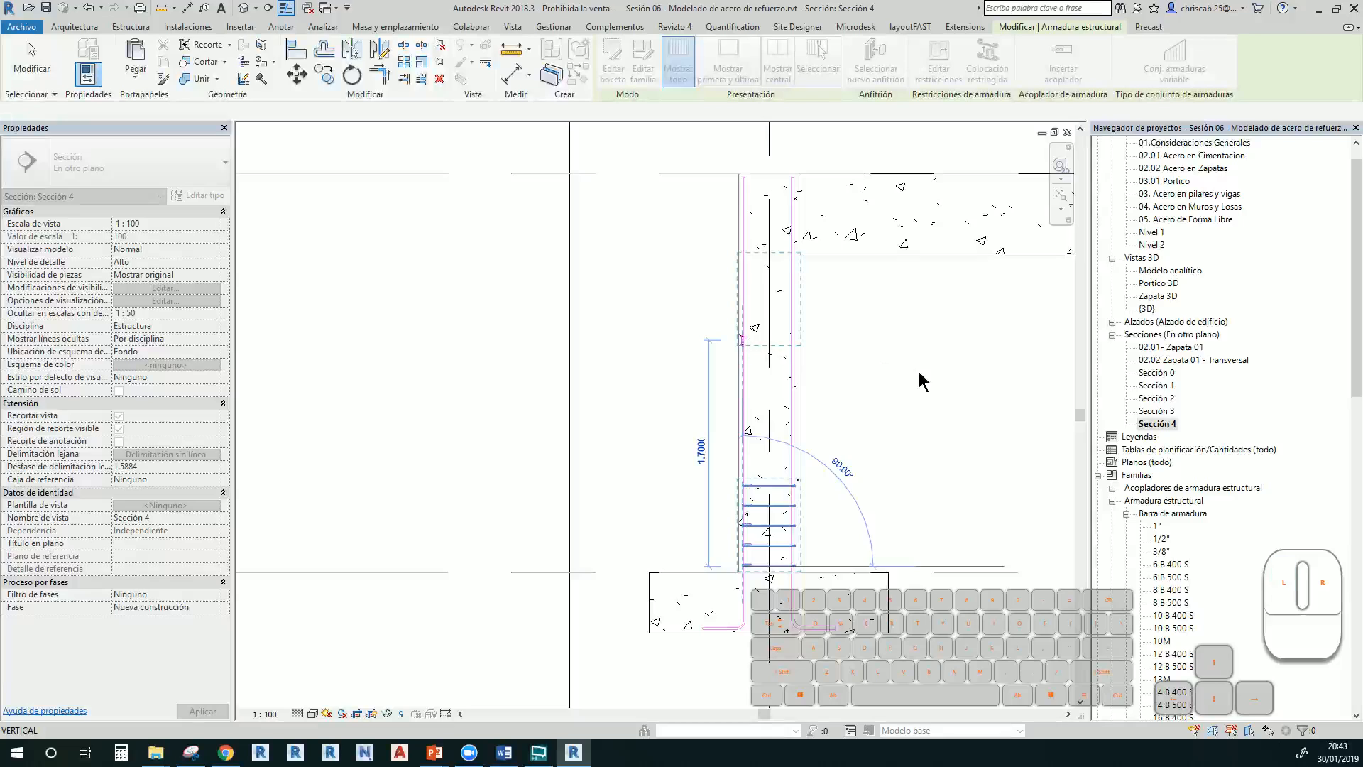
{"action": "left_click", "coordinate": [899, 360]}
{"action": "middle_click_drag", "start_coordinate": [837, 426], "coordinate": [777, 356]}
{"action": "scroll", "coordinate": [707, 442], "scroll_direction": "up", "scroll_amount": 1}
Use Tab to pick the lower stirrup set and move it further down the column
{"action": "left_click", "coordinate": [713, 440]}
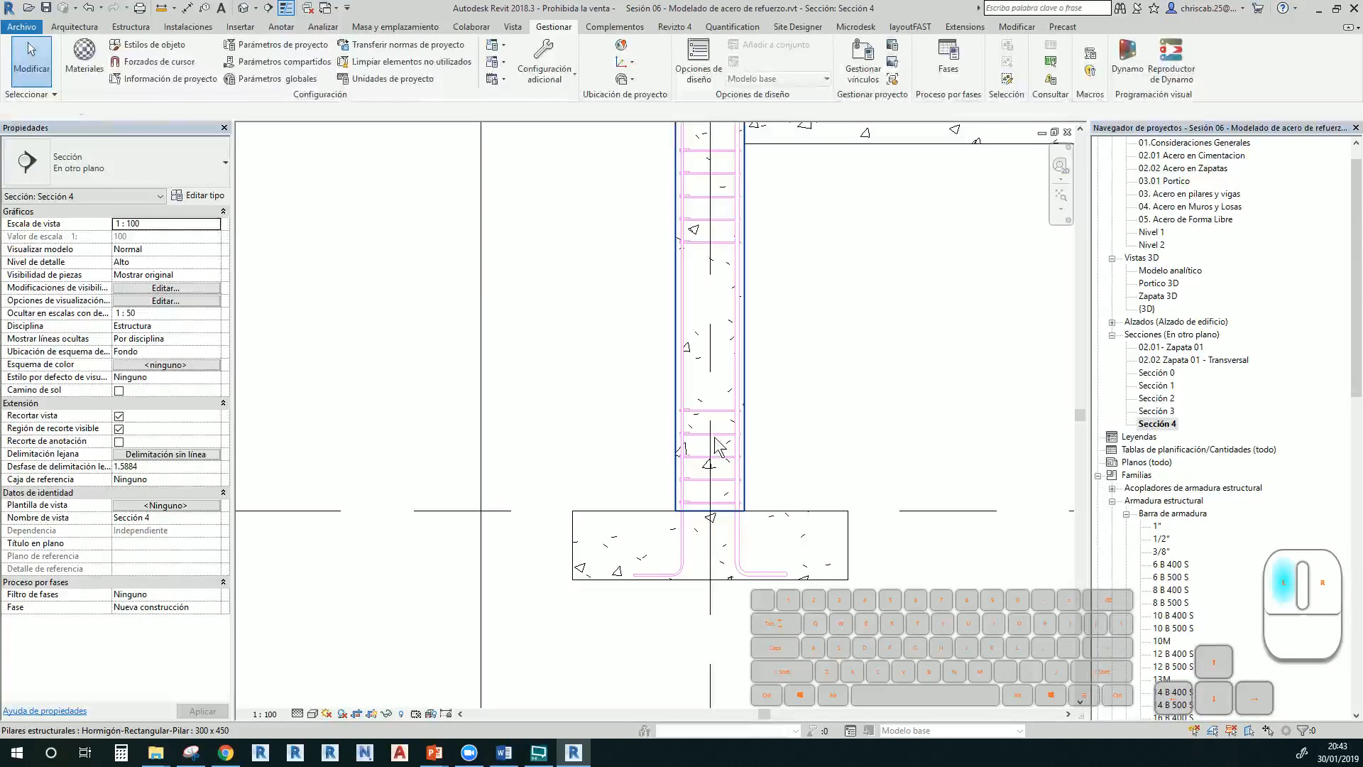
{"action": "key", "text": "Escape"}
{"action": "key", "text": "Tab"}
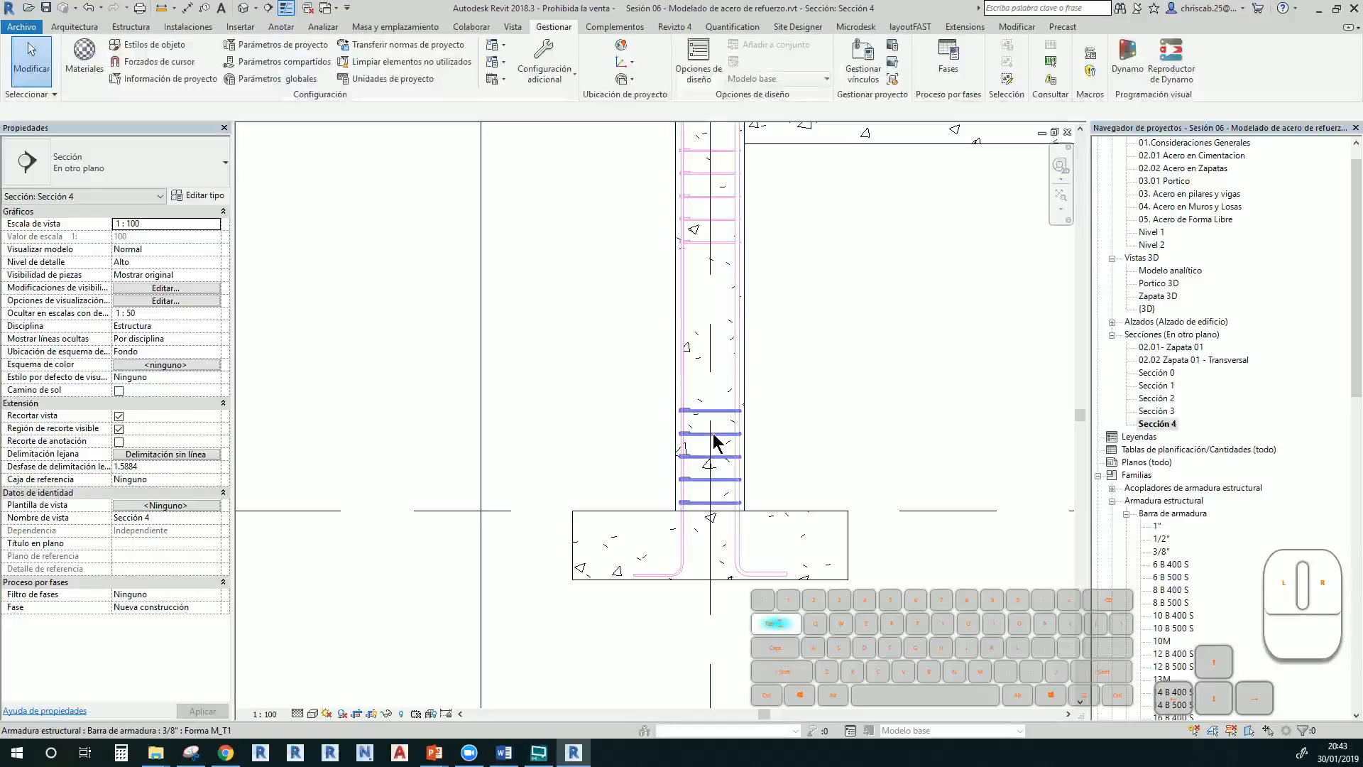
{"action": "left_click_drag", "start_coordinate": [709, 441], "coordinate": [713, 476]}
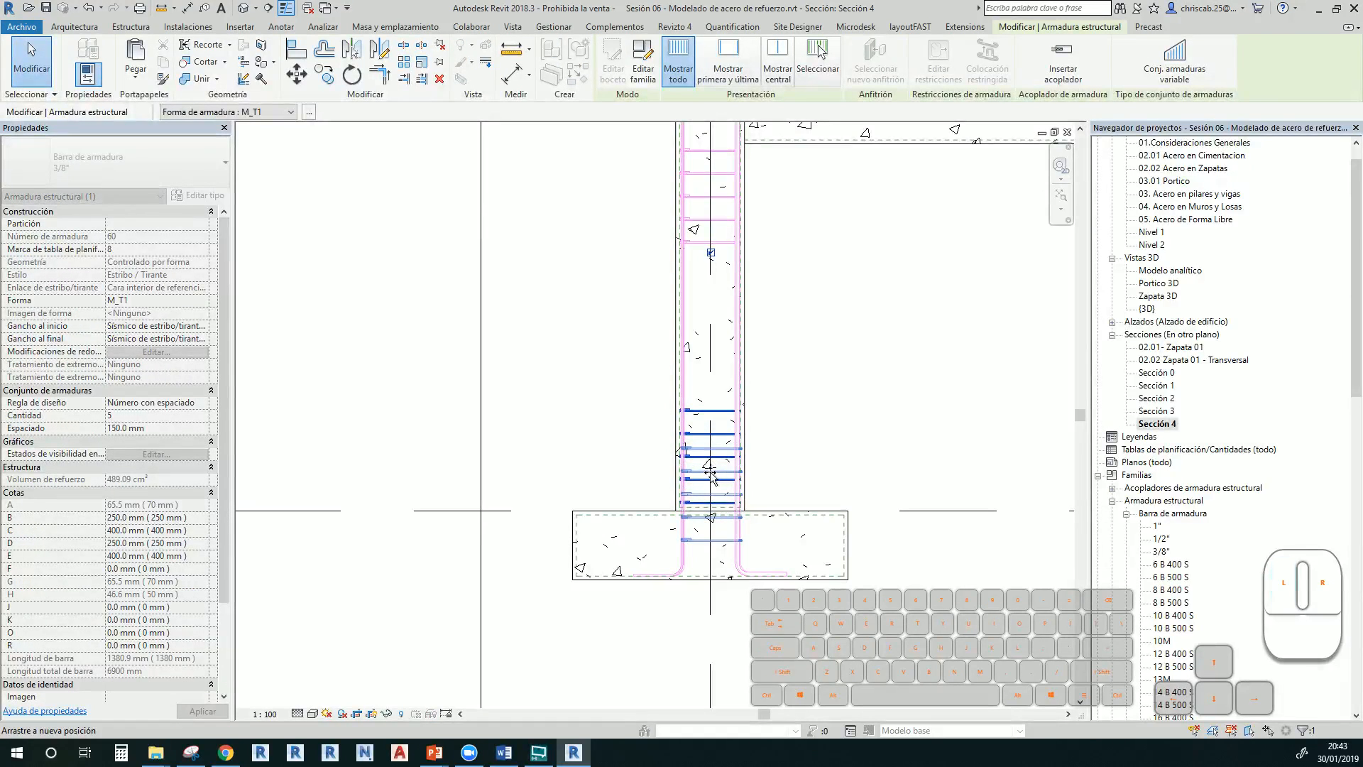
{"action": "left_click", "coordinate": [777, 404]}
{"action": "middle_click_drag", "start_coordinate": [777, 404], "coordinate": [800, 466]}
Paste another stirrup set copy into the empty middle of the column
{"action": "key", "text": "ctrl+v"}
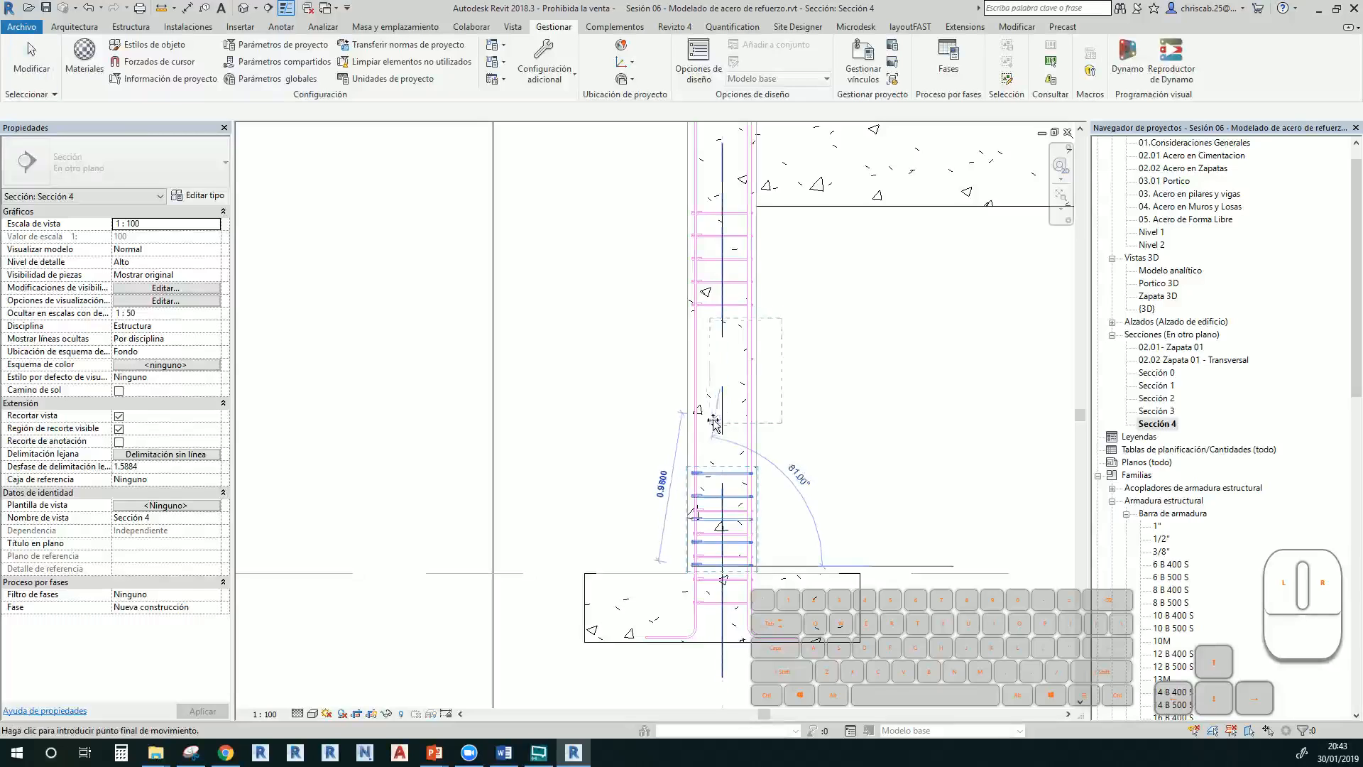
{"action": "left_click", "coordinate": [694, 419]}
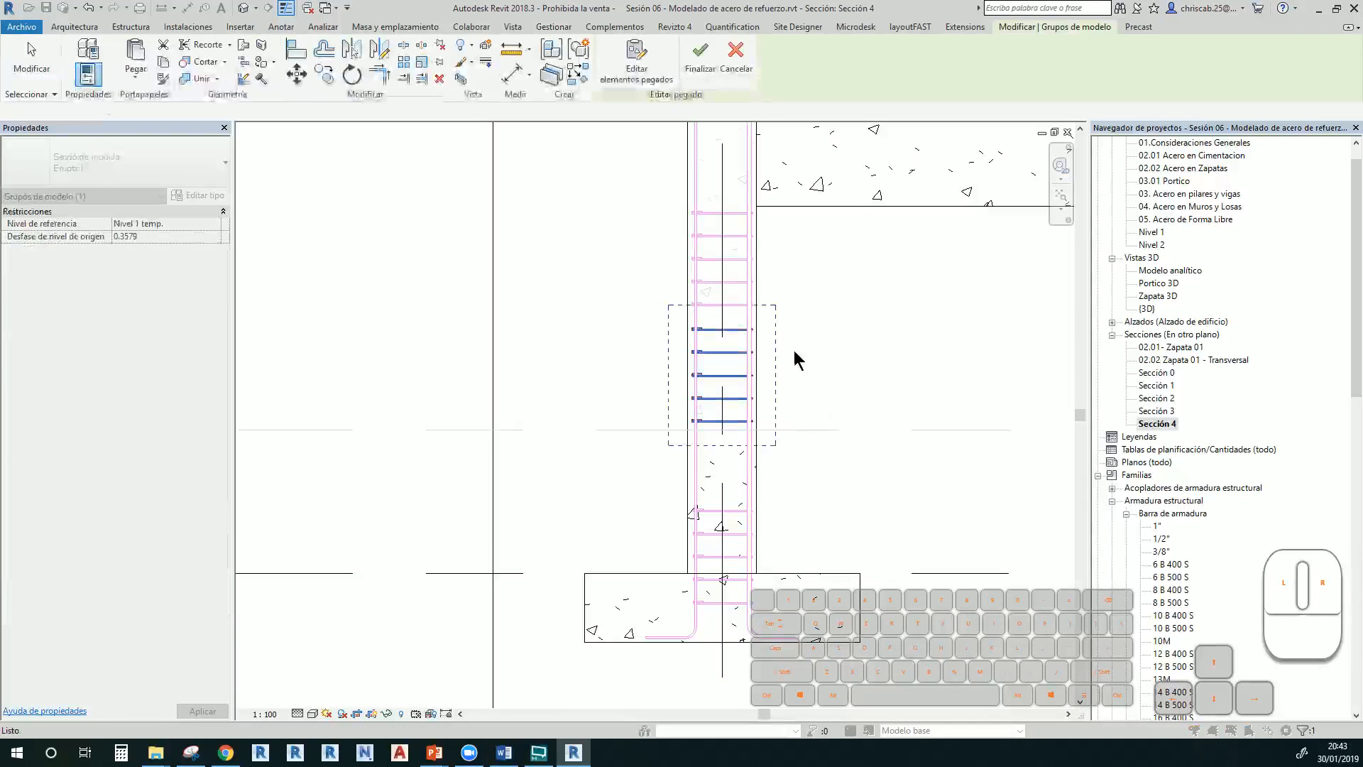
{"action": "left_click", "coordinate": [798, 330]}
{"action": "scroll", "coordinate": [798, 330], "scroll_direction": "up", "scroll_amount": 3}
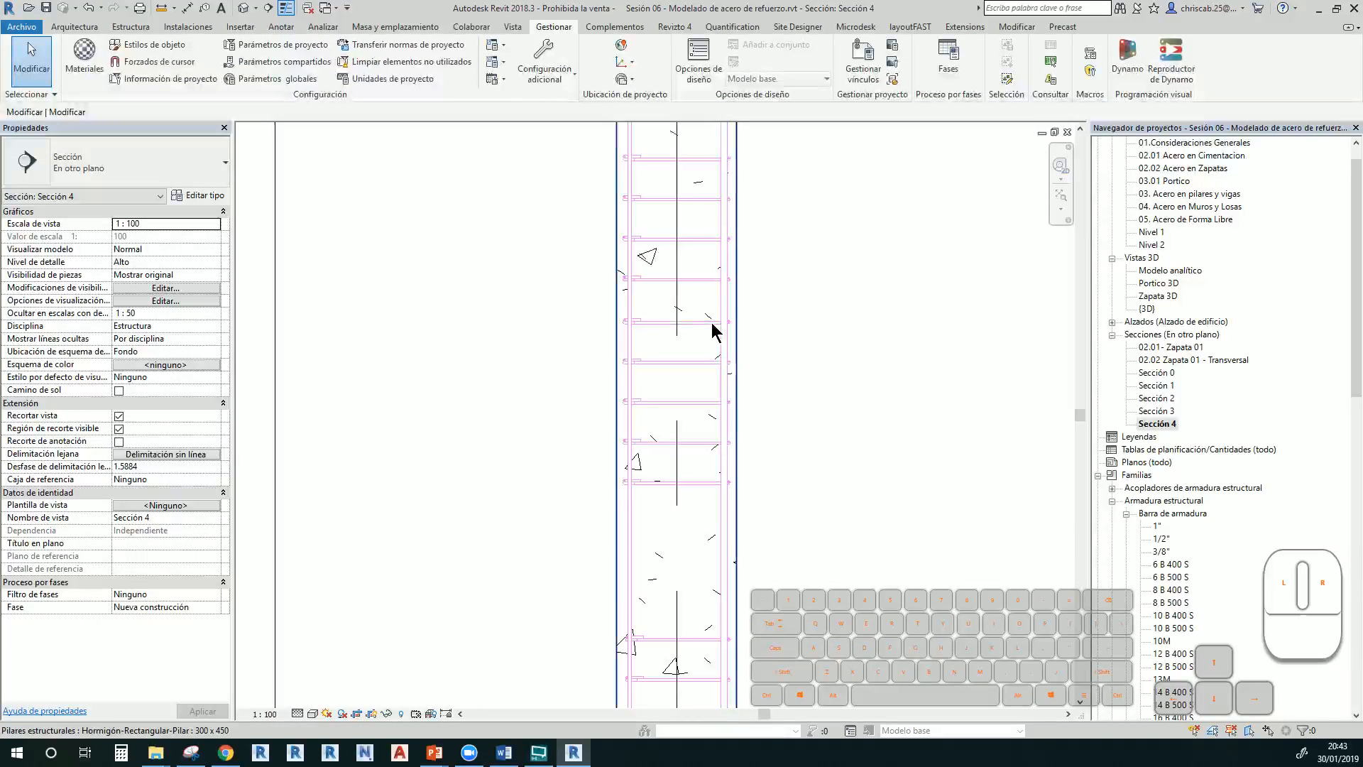
Switch one stirrup set to Espaciado máximo at 200 mm and stretch it to 7 stirrups
{"action": "left_click", "coordinate": [707, 365]}
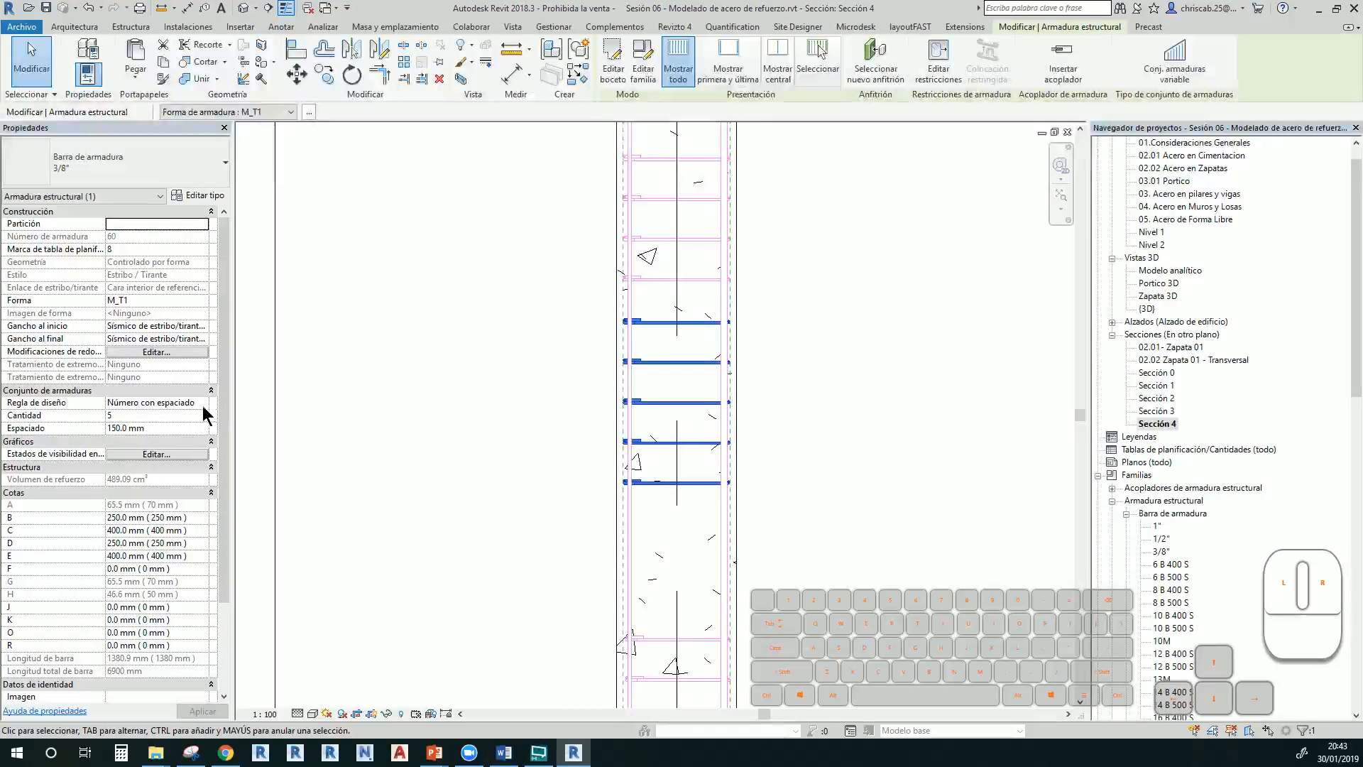
{"action": "left_click", "coordinate": [203, 404]}
{"action": "left_click", "coordinate": [147, 436]}
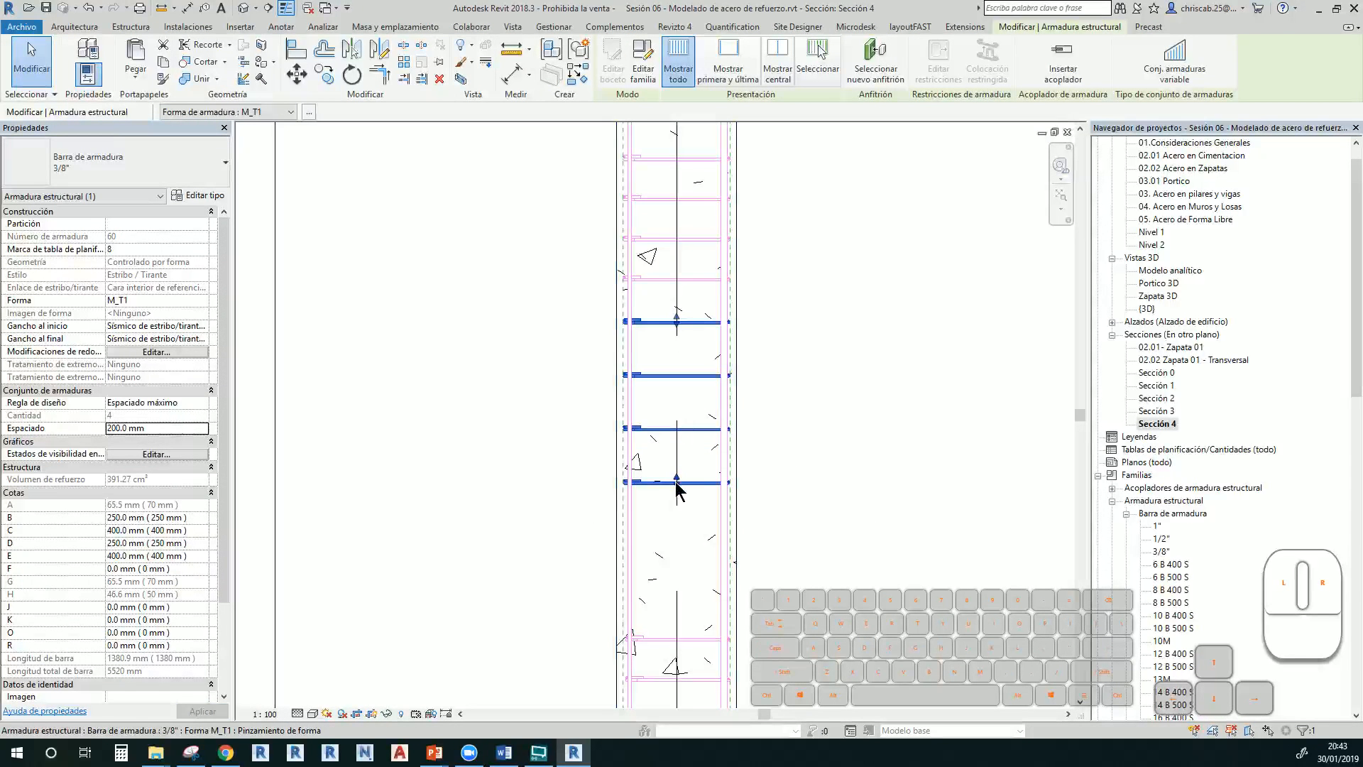
{"action": "left_click_drag", "start_coordinate": [676, 480], "coordinate": [695, 611]}
{"action": "left_click", "coordinate": [844, 467]}
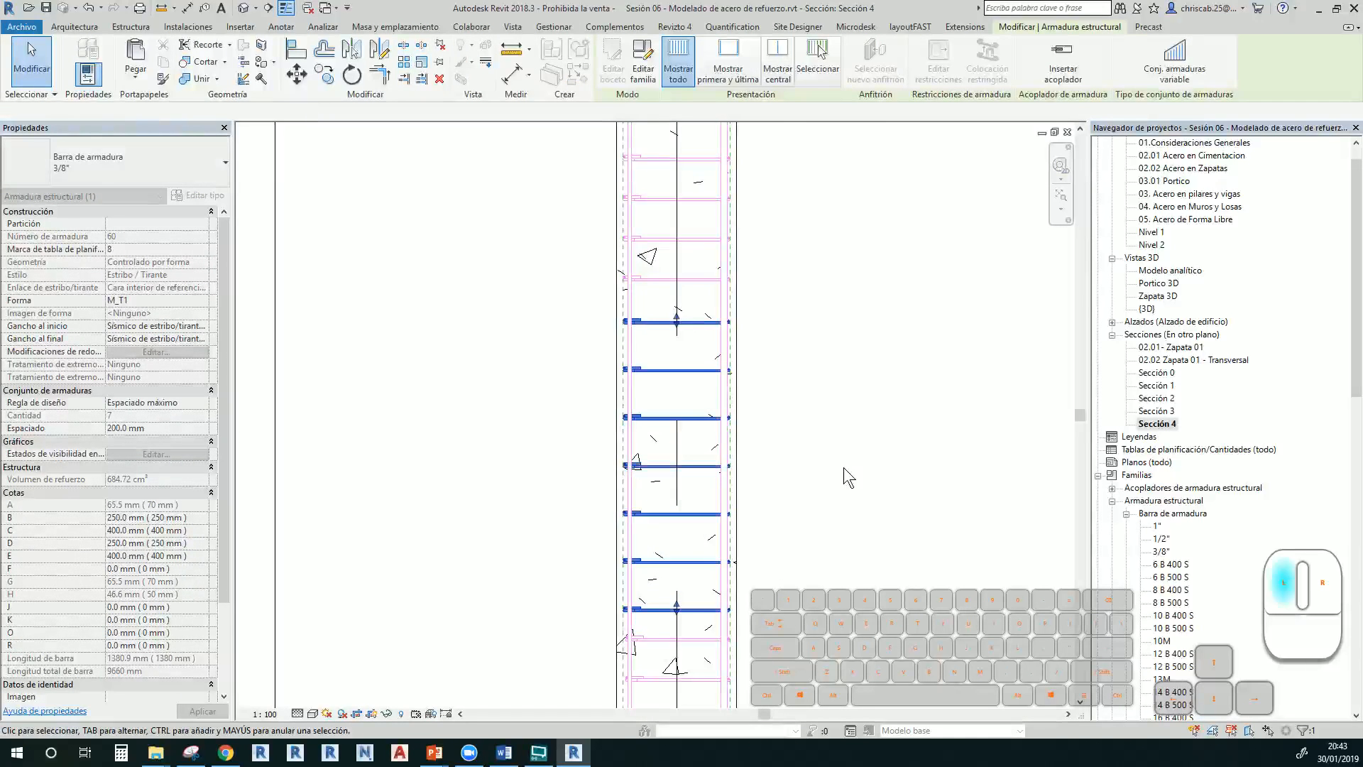
{"action": "scroll", "coordinate": [855, 326], "scroll_direction": "down", "scroll_amount": 2}
{"action": "scroll", "coordinate": [852, 331], "scroll_direction": "up", "scroll_amount": 5}
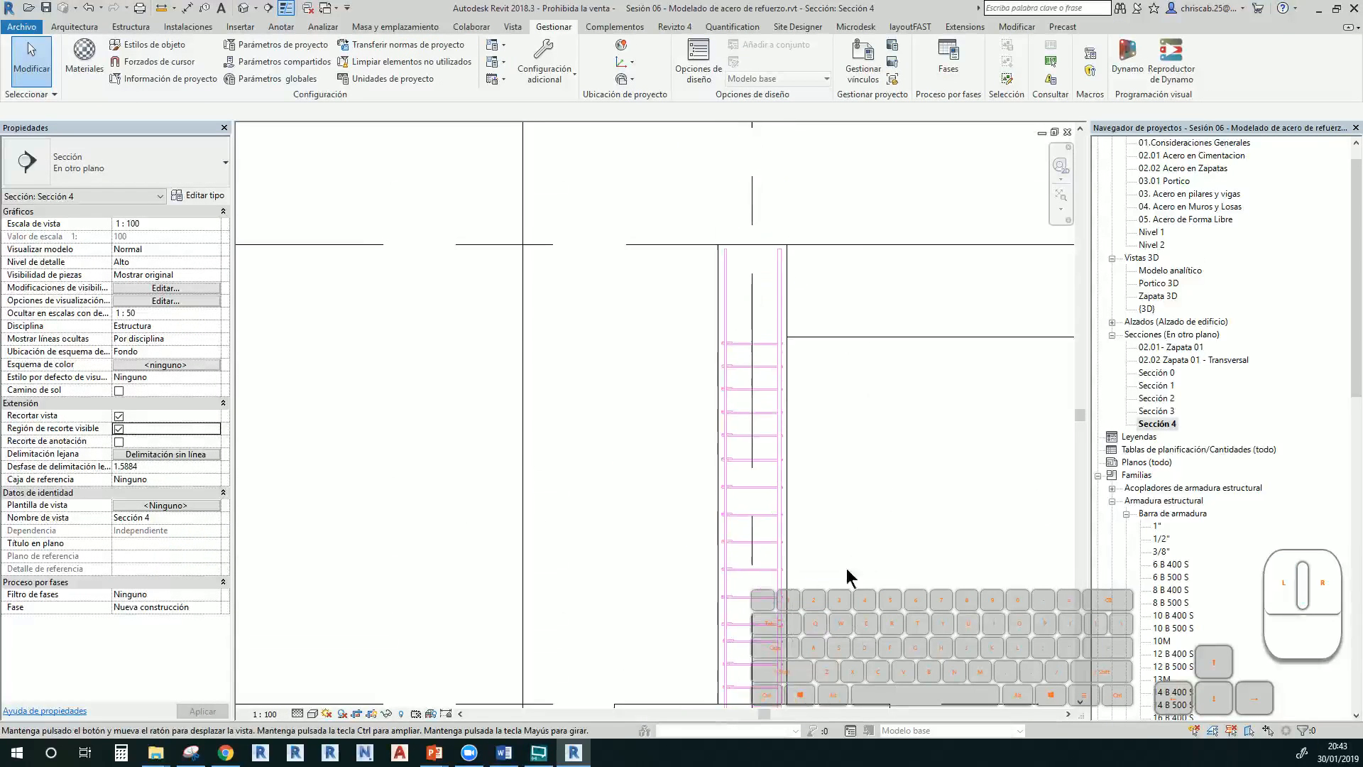
In {3D}, inspect the stirrup-lined left column up to the beam, then select the beam
{"action": "double_click", "coordinate": [1147, 309]}
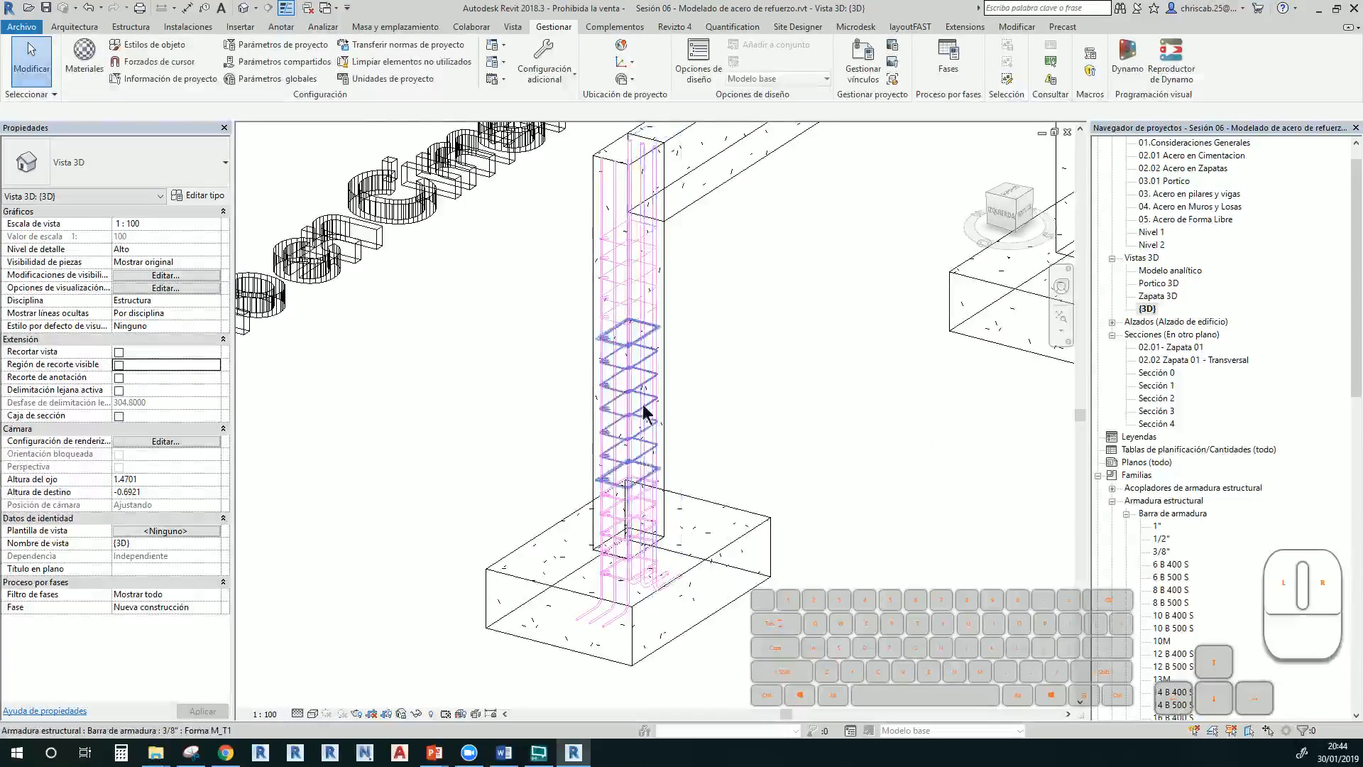
{"action": "middle_click_drag", "start_coordinate": [643, 407], "coordinate": [657, 590]}
{"action": "scroll", "coordinate": [605, 490], "scroll_direction": "up", "scroll_amount": 2}
{"action": "middle_click_drag", "start_coordinate": [617, 522], "coordinate": [772, 588]}
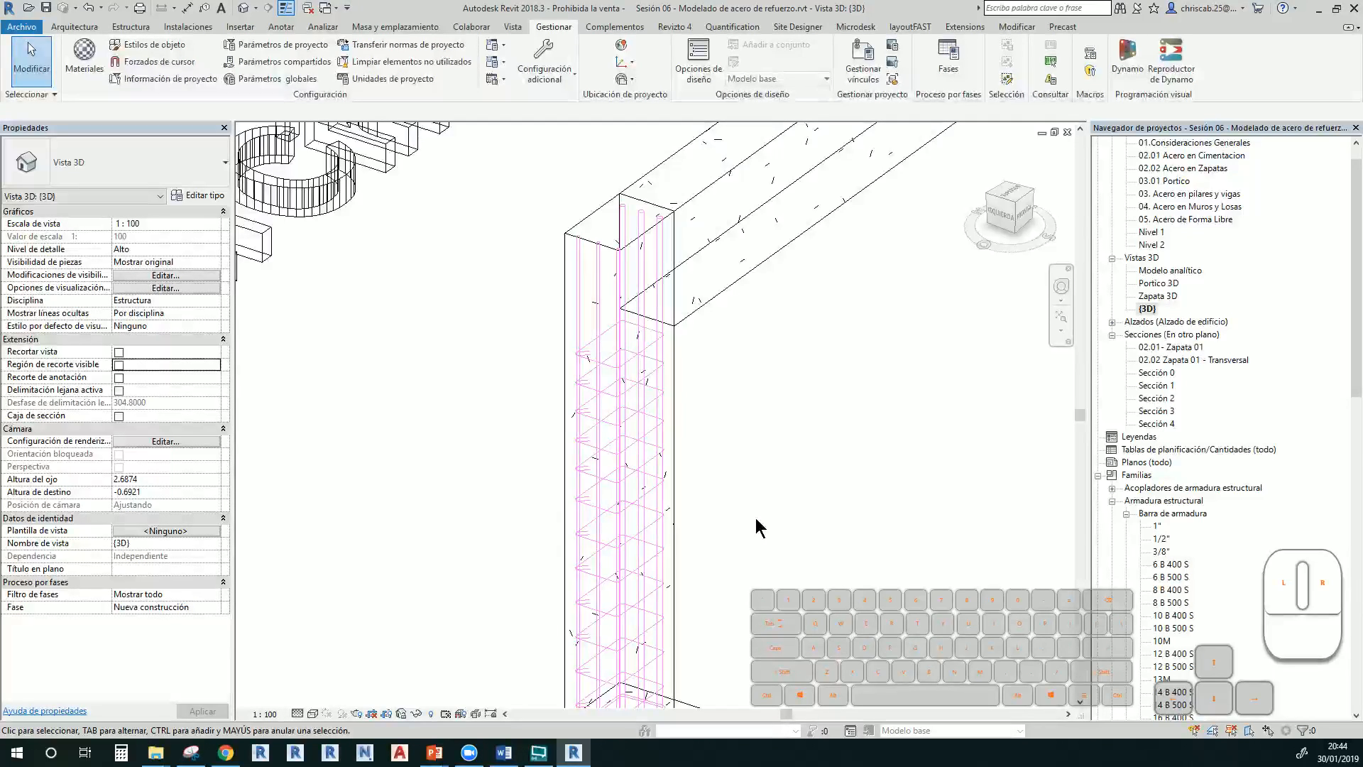
{"action": "scroll", "coordinate": [755, 441], "scroll_direction": "down", "scroll_amount": 3}
{"action": "middle_click_drag", "start_coordinate": [755, 441], "coordinate": [660, 508]}
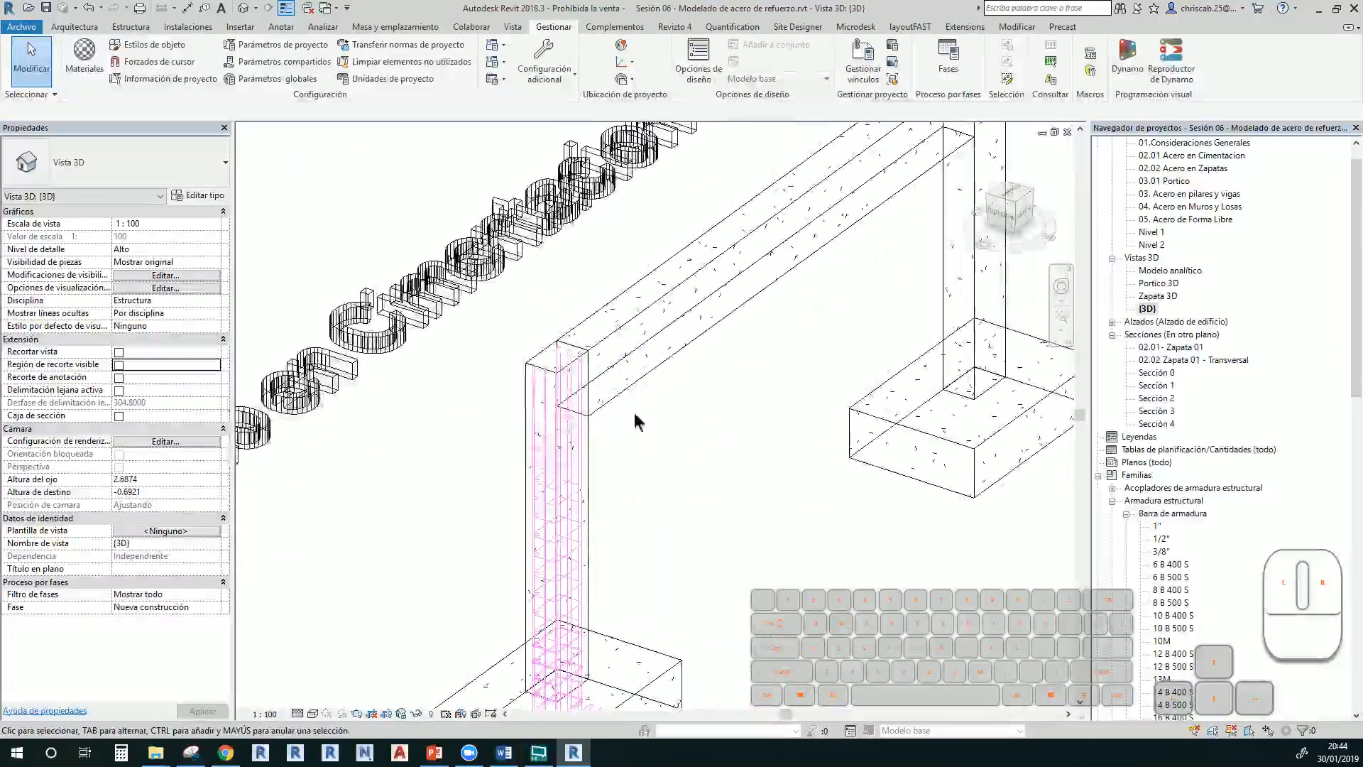
{"action": "left_click", "coordinate": [618, 313]}
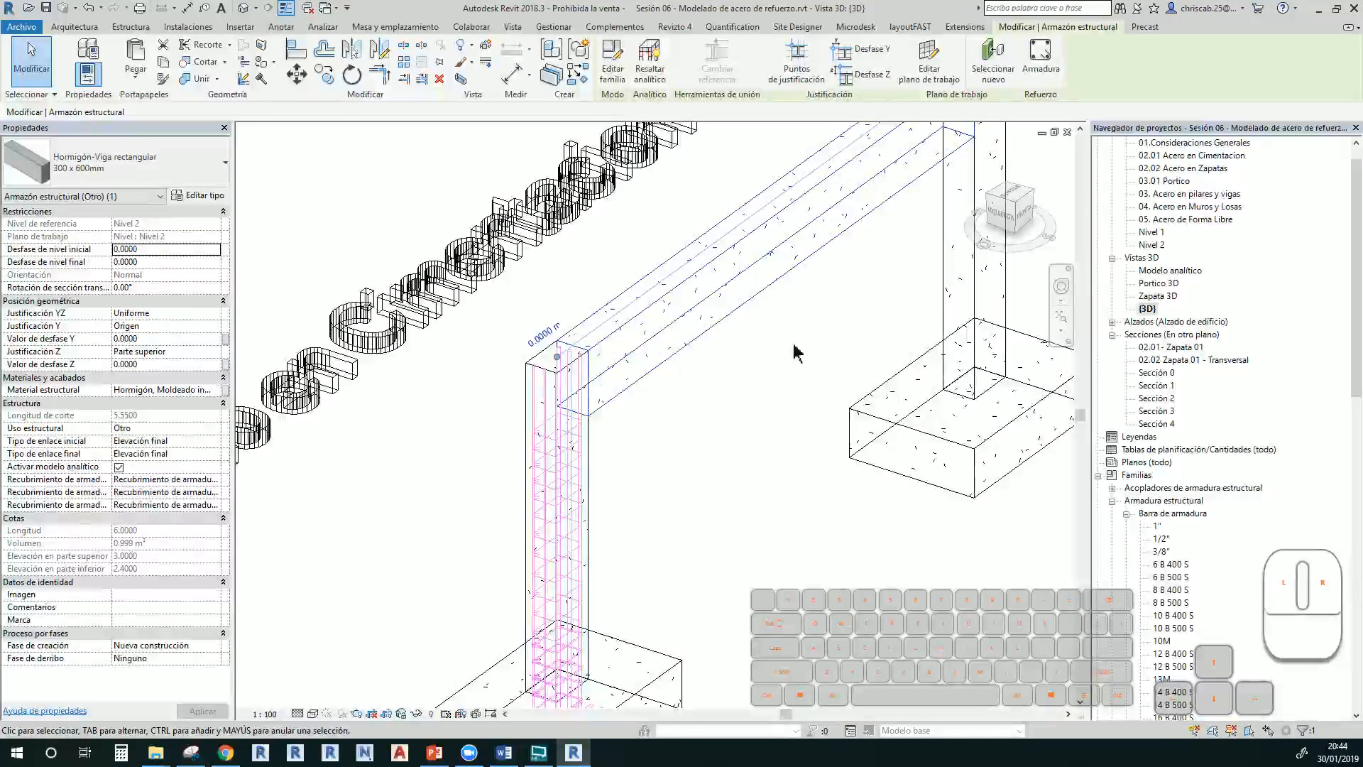
Return to Sección 4 via Sección 3, select the concrete beam and start Armadura placement
{"action": "double_click", "coordinate": [1155, 425]}
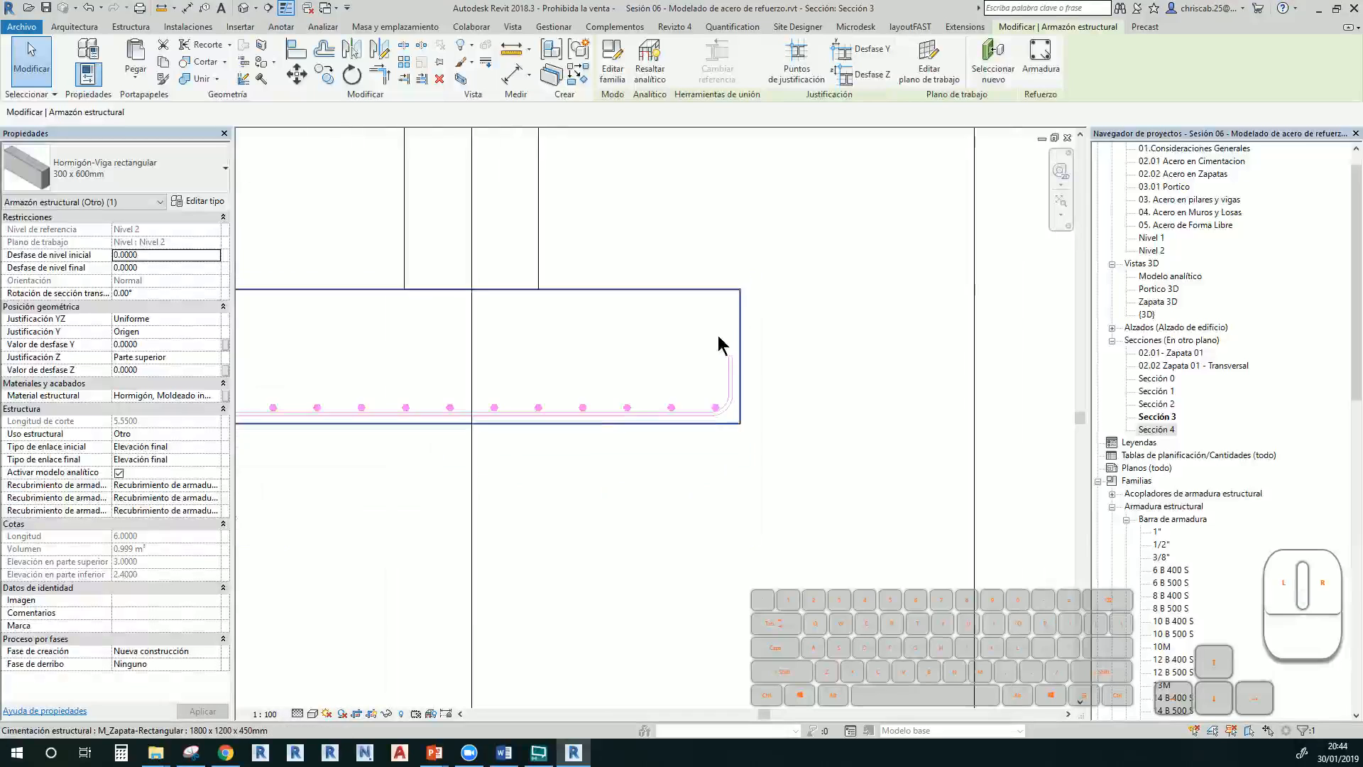
{"action": "scroll", "coordinate": [721, 346], "scroll_direction": "down", "scroll_amount": 5}
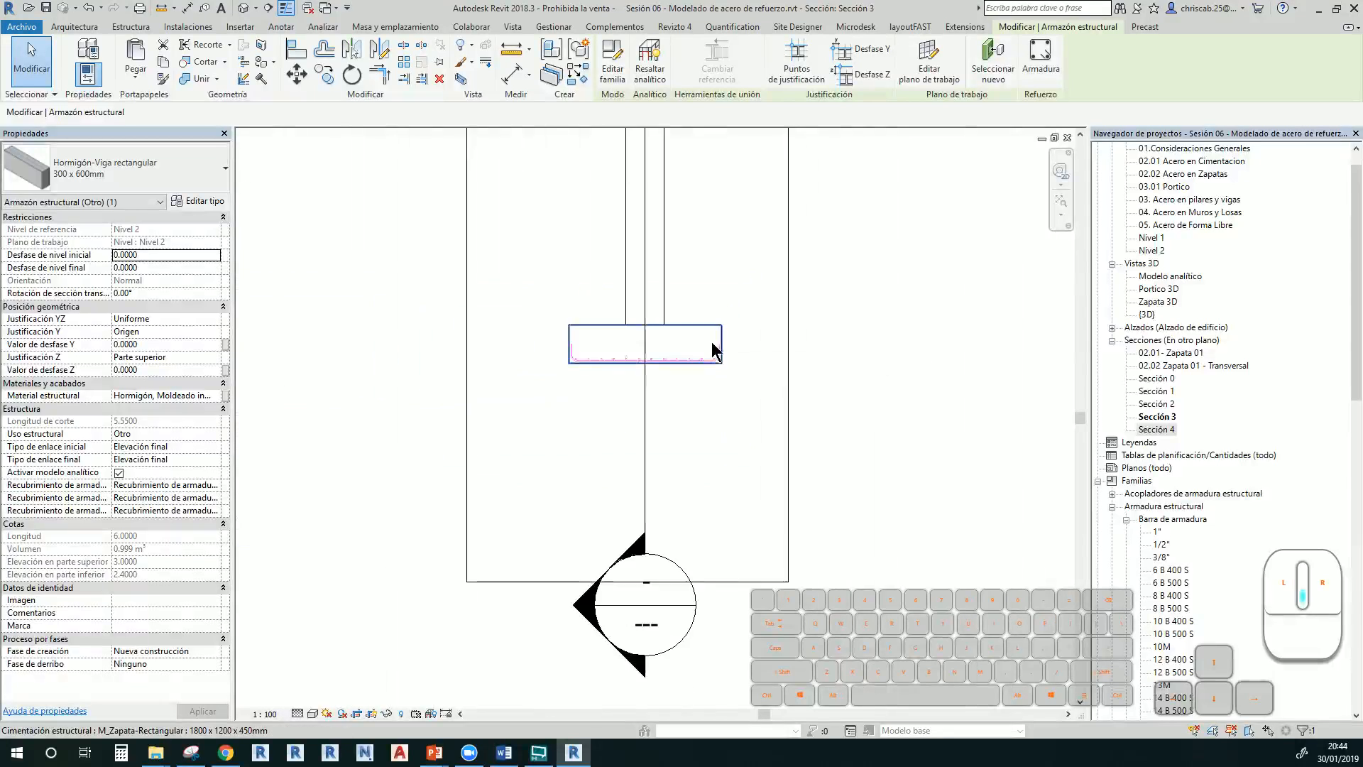
{"action": "double_click", "coordinate": [1156, 429]}
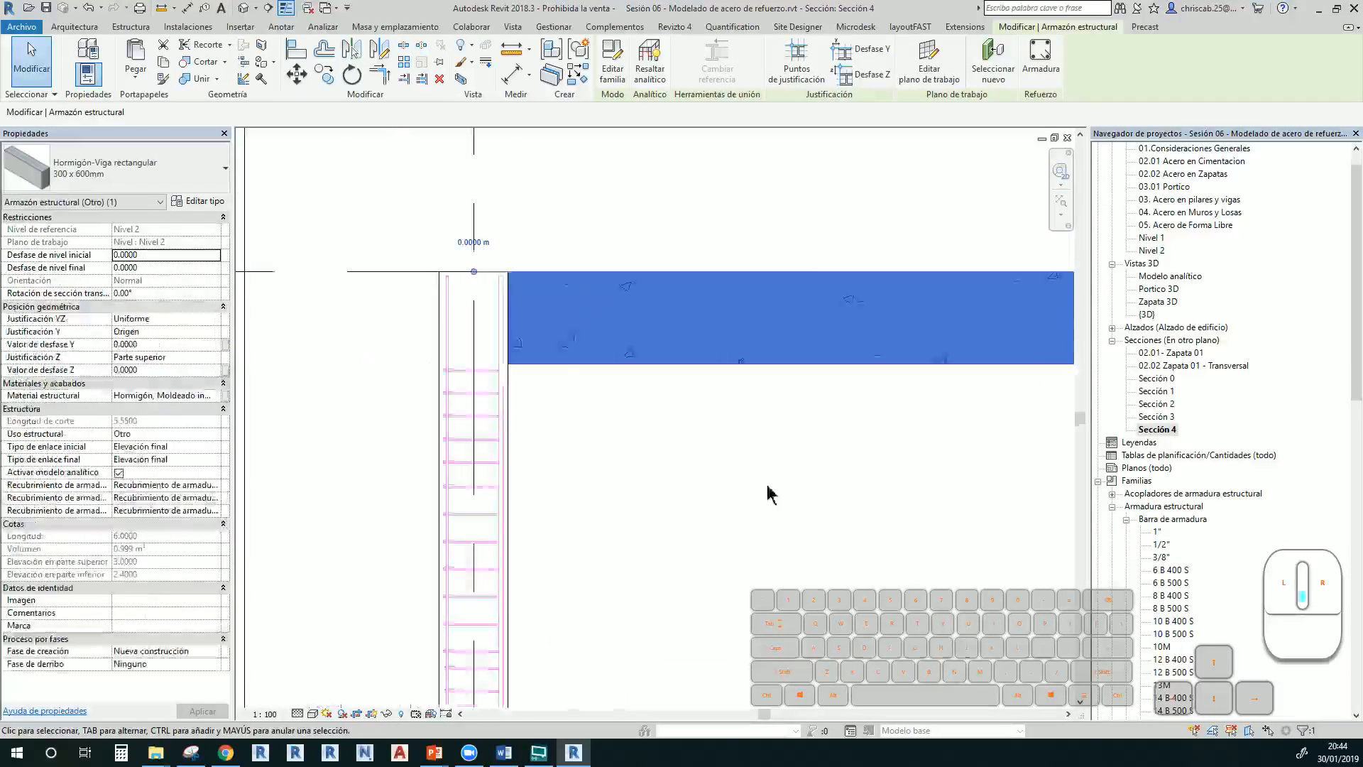
{"action": "left_click", "coordinate": [528, 519]}
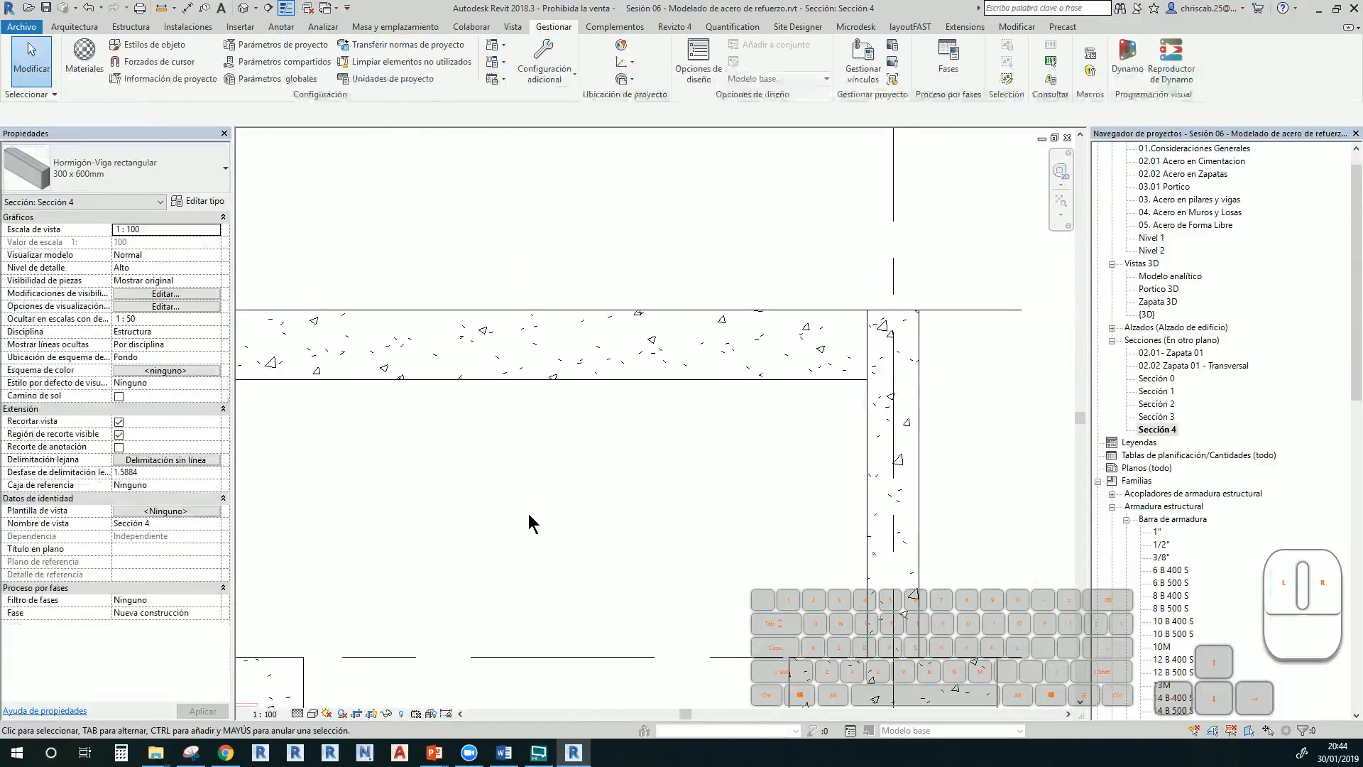
{"action": "left_click", "coordinate": [599, 378]}
{"action": "left_click", "coordinate": [1047, 55]}
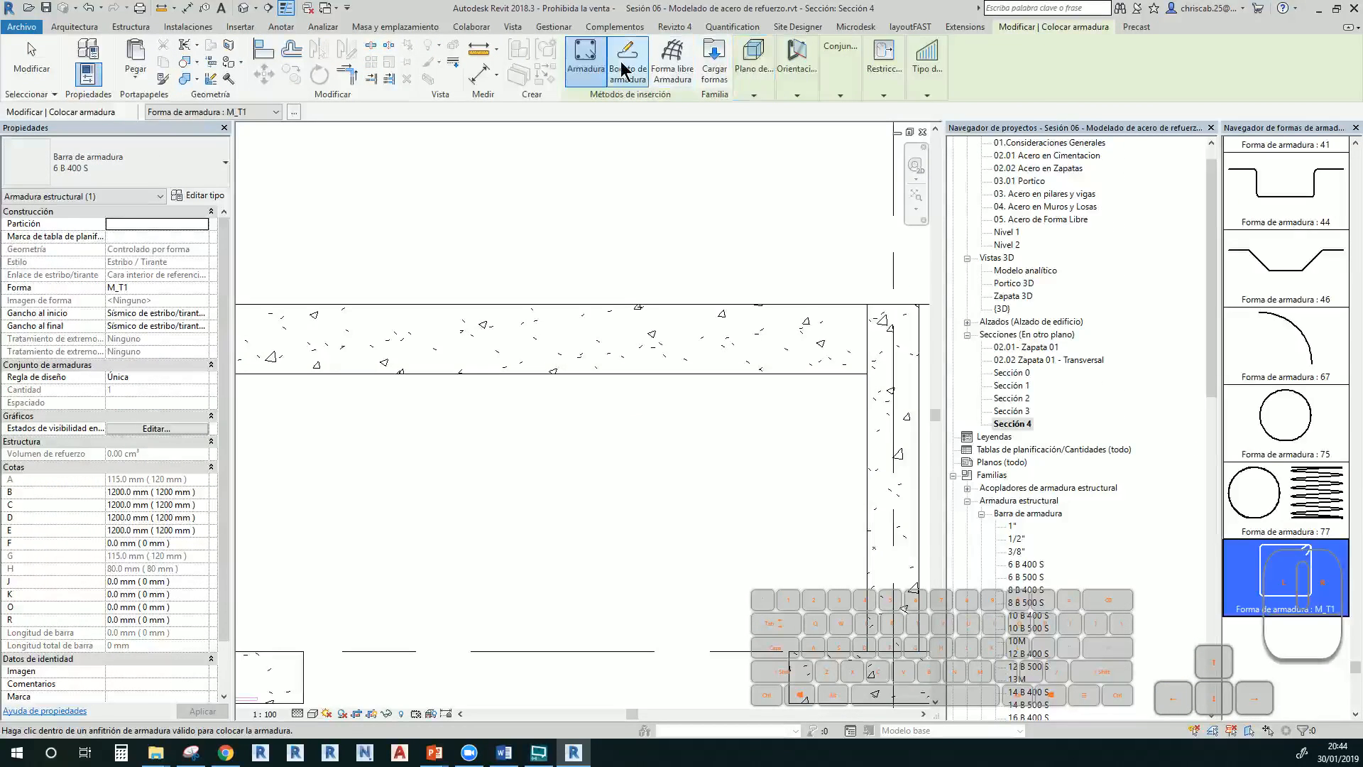
Sketch the bar with the beam as host, drawing its vertical hook leg inside the column
{"action": "left_click", "coordinate": [625, 69]}
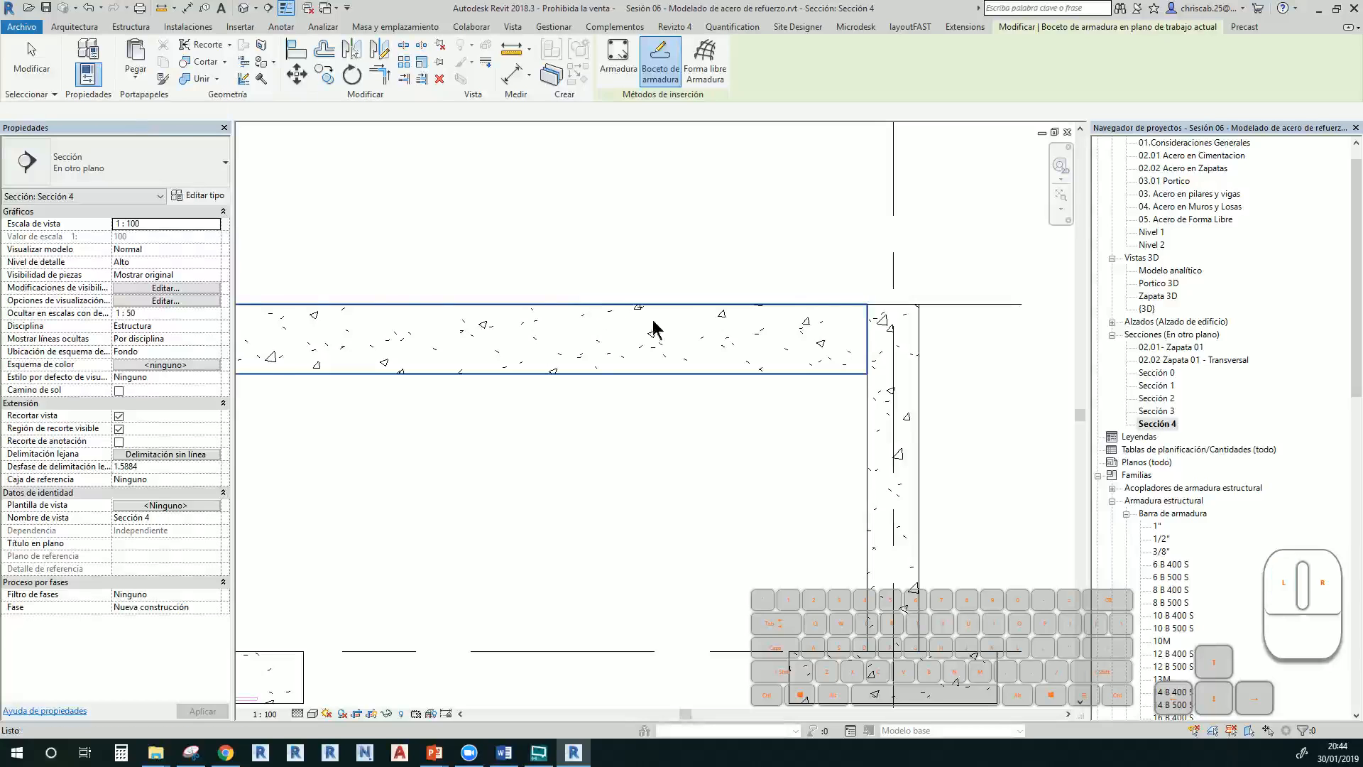
{"action": "left_click", "coordinate": [653, 330]}
{"action": "middle_click_drag", "start_coordinate": [694, 317], "coordinate": [858, 256]}
{"action": "scroll", "coordinate": [489, 254], "scroll_direction": "up", "scroll_amount": 2}
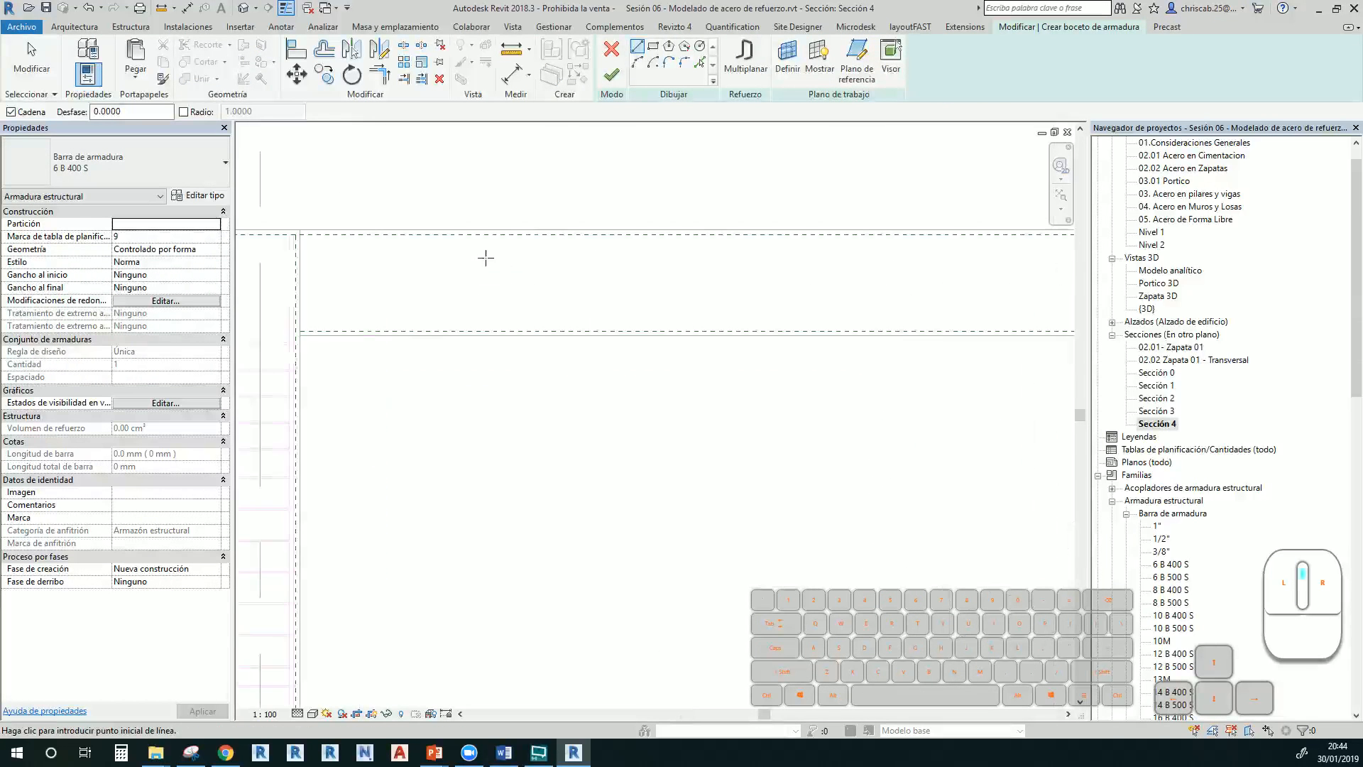
{"action": "scroll", "coordinate": [486, 257], "scroll_direction": "up", "scroll_amount": 2}
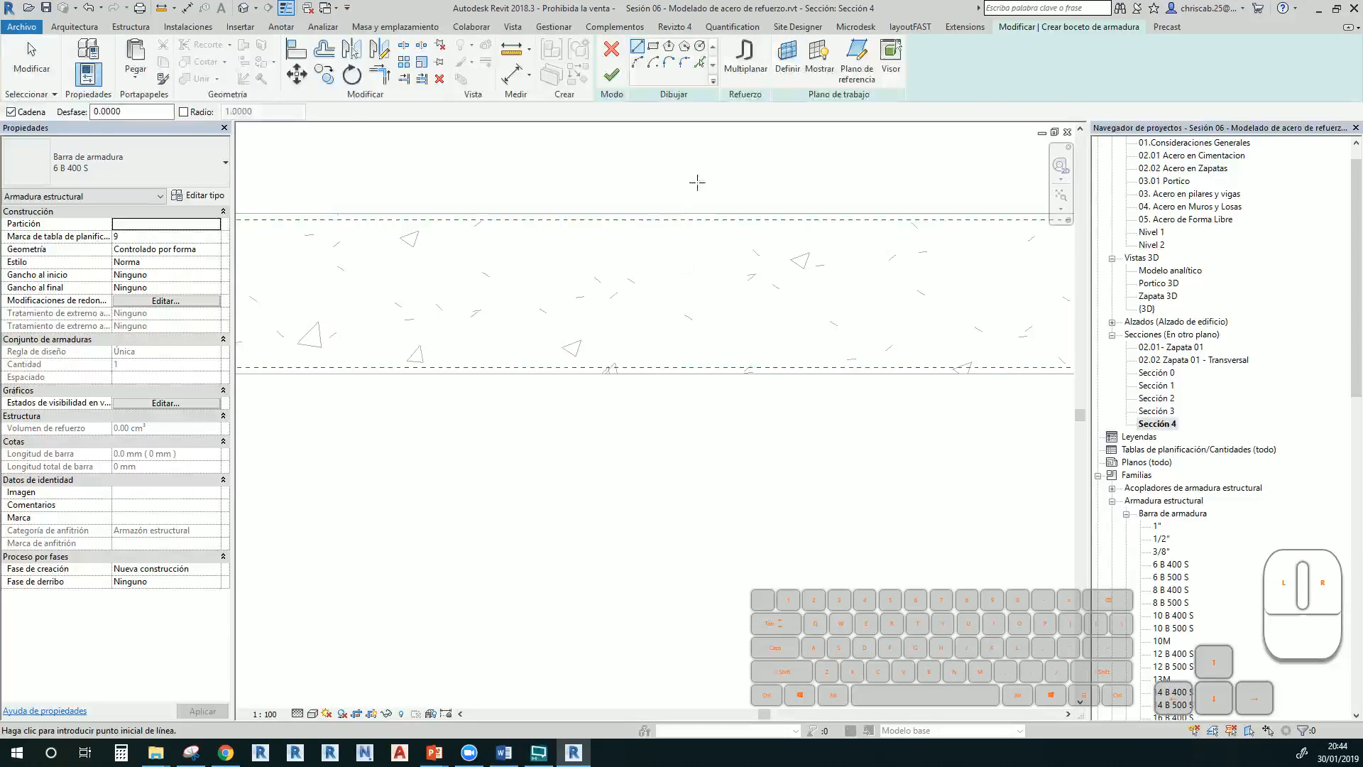
{"action": "scroll", "coordinate": [640, 304], "scroll_direction": "down", "scroll_amount": 3}
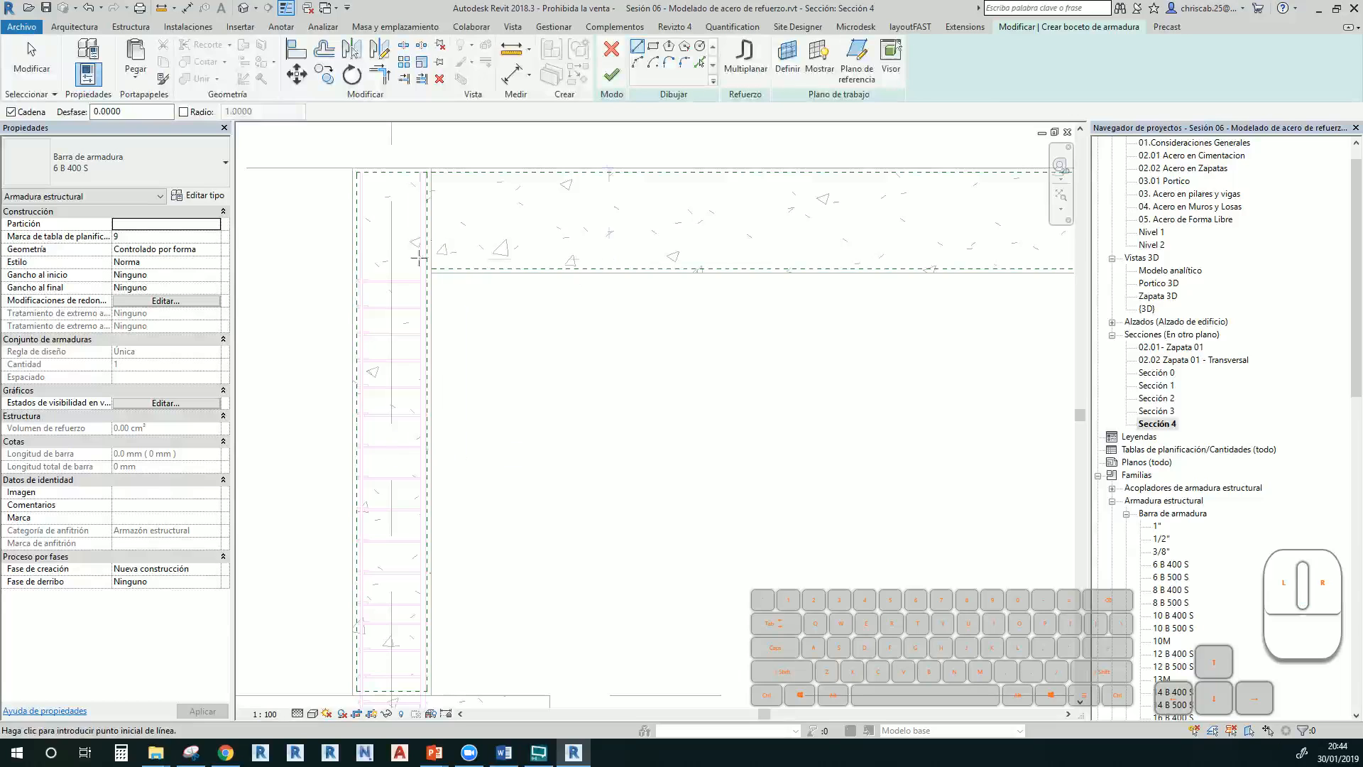
{"action": "scroll", "coordinate": [419, 258], "scroll_direction": "up", "scroll_amount": 2}
{"action": "left_click", "coordinate": [404, 319]}
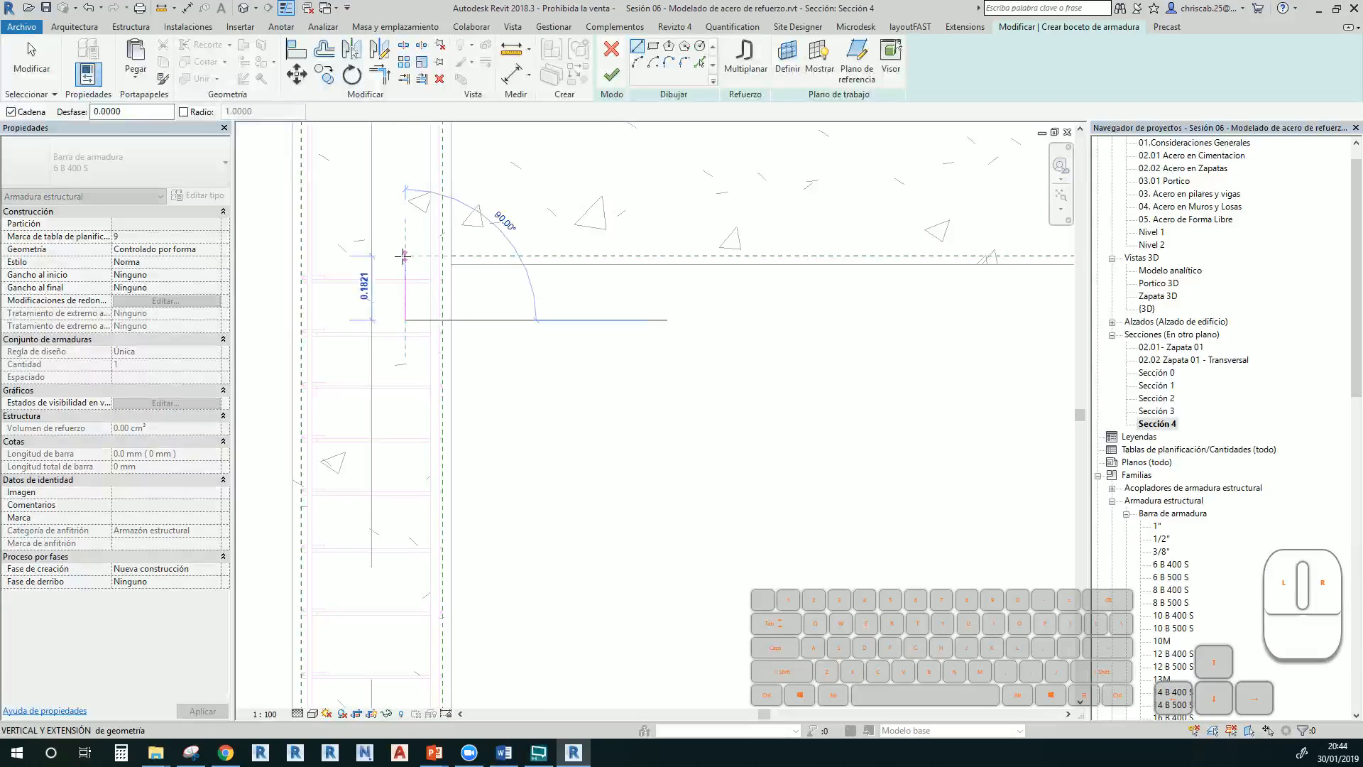
{"action": "left_click", "coordinate": [406, 255]}
Run the bar along the beam to the far column and finish the 6 B 400 S bar
{"action": "middle_click_drag", "start_coordinate": [689, 311], "coordinate": [274, 153]}
{"action": "mouse_move", "coordinate": [744, 292]}
{"action": "middle_mouse_down"}
{"action": "mouse_move", "coordinate": [505, 465]}
{"action": "mouse_move", "coordinate": [351, 507]}
{"action": "middle_mouse_up"}
{"action": "middle_click_drag", "start_coordinate": [762, 392], "coordinate": [412, 404]}
{"action": "middle_click_drag", "start_coordinate": [930, 378], "coordinate": [530, 368]}
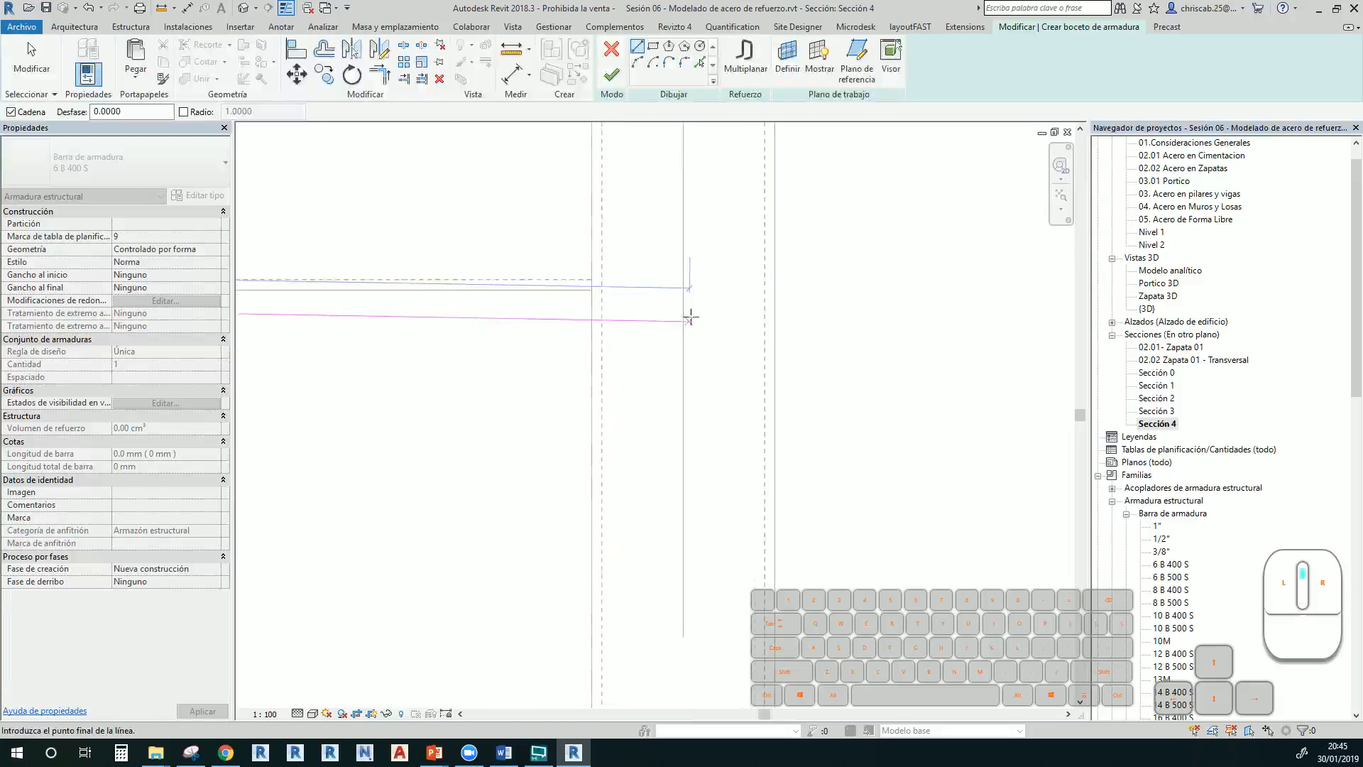
{"action": "left_click", "coordinate": [757, 279]}
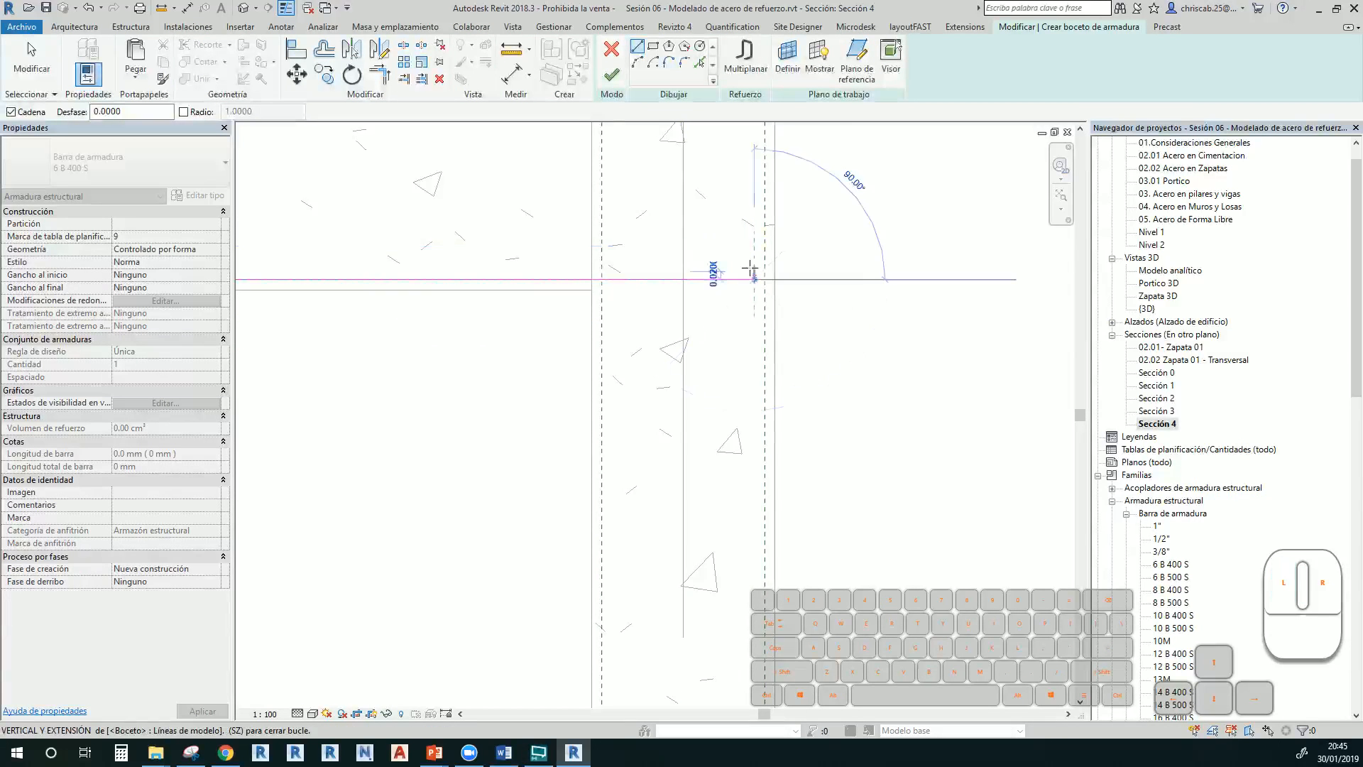
{"action": "key", "text": "Escape"}
{"action": "key", "text": "Escape"}
{"action": "scroll", "coordinate": [736, 311], "scroll_direction": "down", "scroll_amount": 2}
{"action": "middle_click_drag", "start_coordinate": [441, 412], "coordinate": [908, 374]}
{"action": "scroll", "coordinate": [911, 382], "scroll_direction": "down", "scroll_amount": 2}
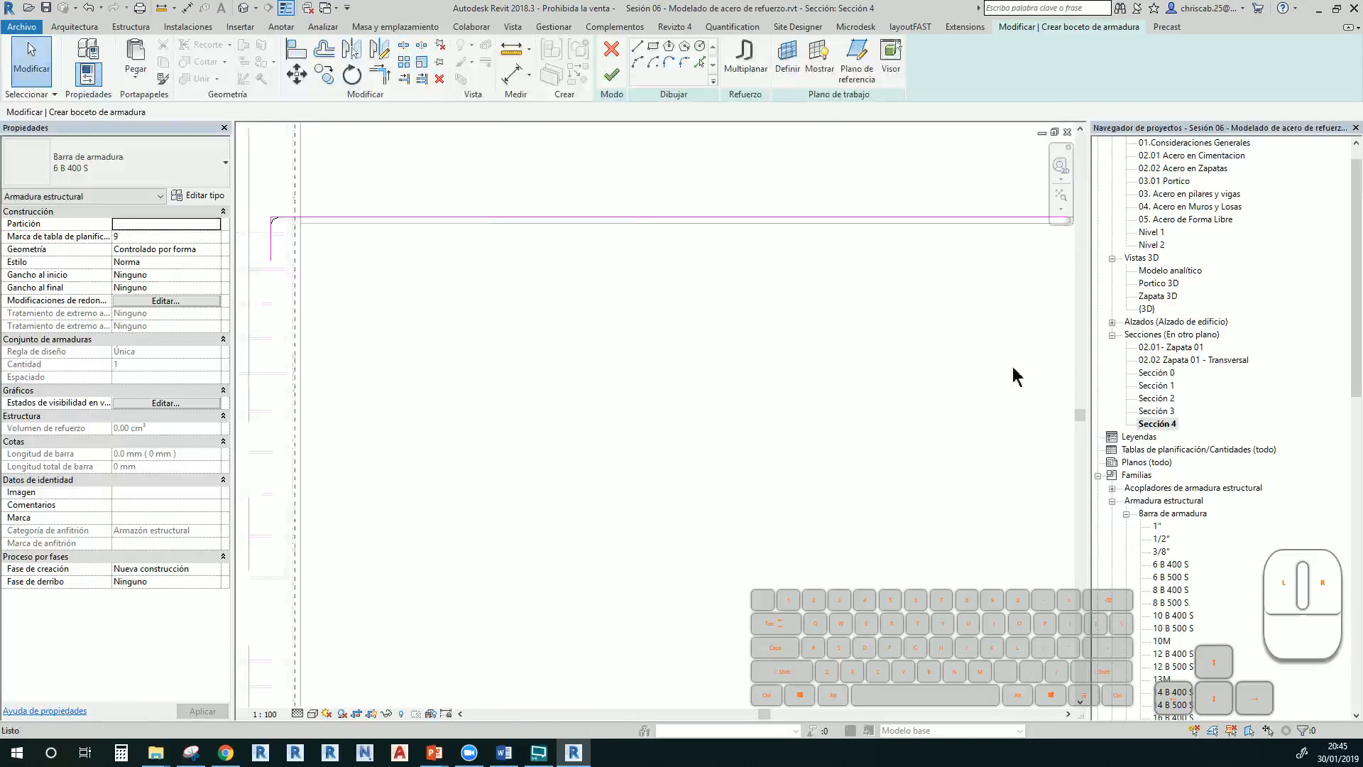
{"action": "middle_click_drag", "start_coordinate": [645, 373], "coordinate": [509, 402]}
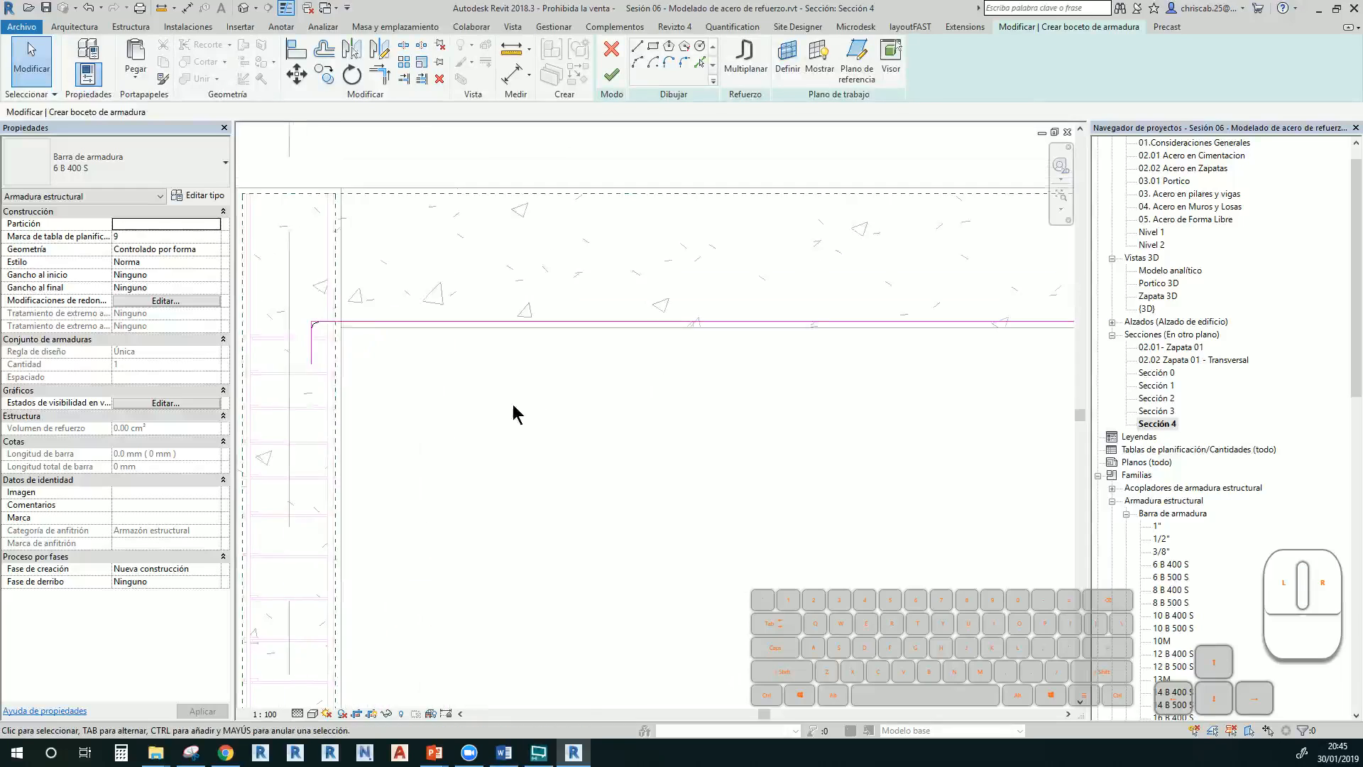
{"action": "scroll", "coordinate": [490, 414], "scroll_direction": "down", "scroll_amount": 1}
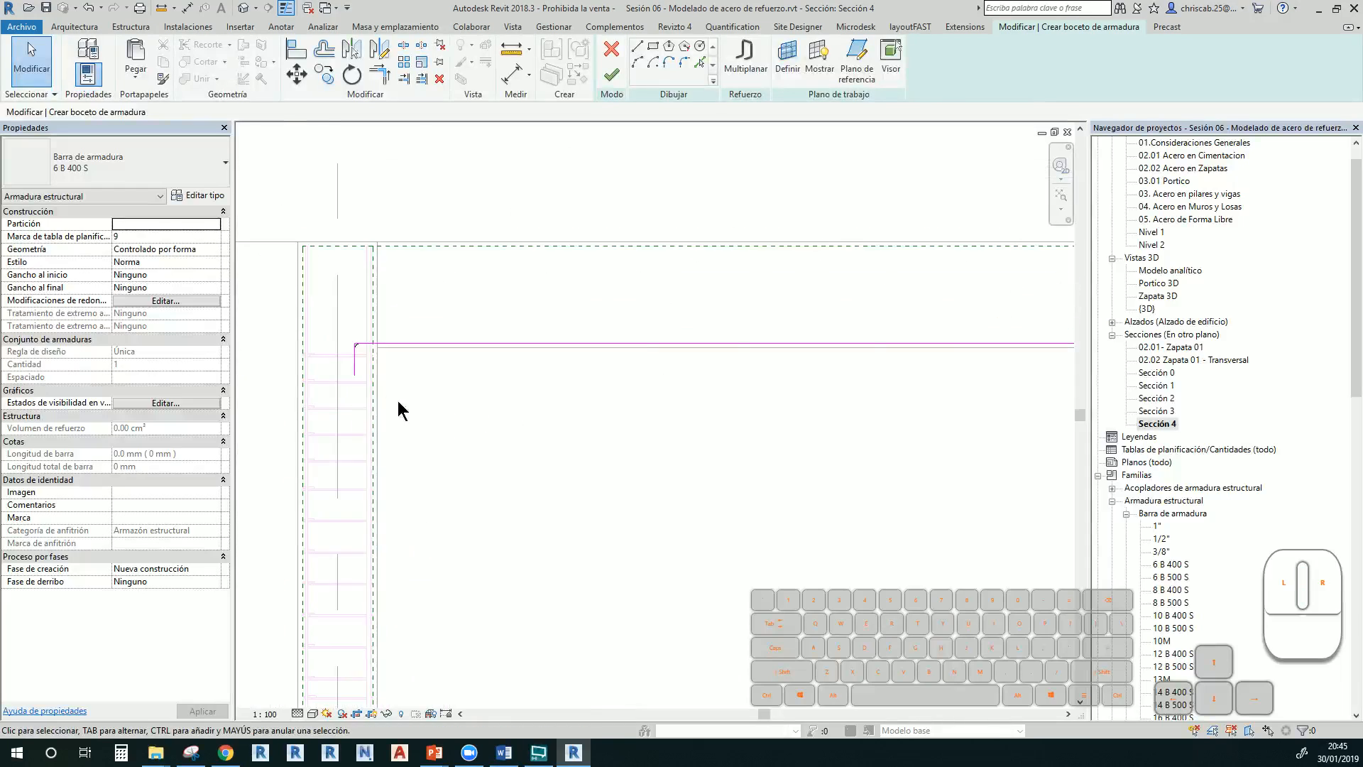
{"action": "left_click", "coordinate": [612, 73]}
{"action": "key", "text": "Escape"}
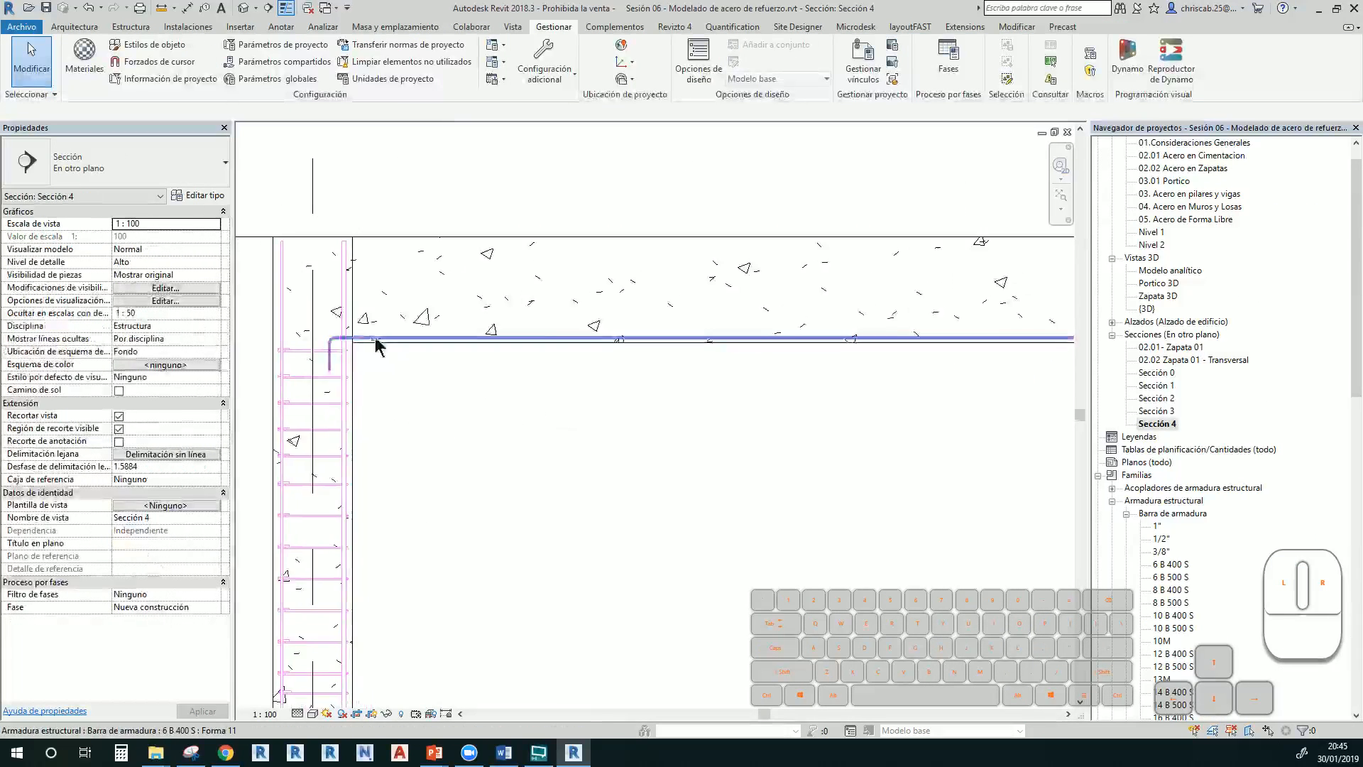
{"action": "scroll", "coordinate": [327, 351], "scroll_direction": "up", "scroll_amount": 2}
Change the beam top bar to 1" size
{"action": "left_click", "coordinate": [324, 390]}
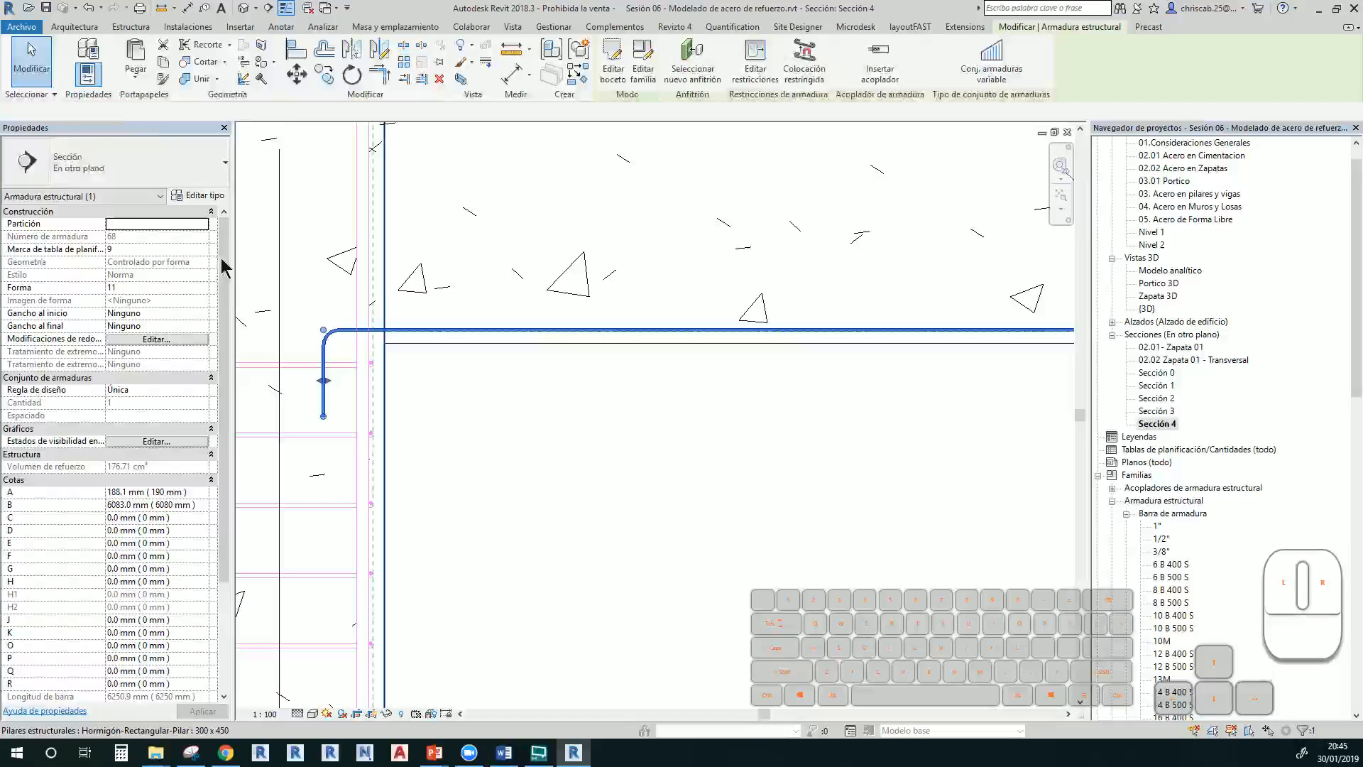
{"action": "left_click", "coordinate": [57, 162]}
{"action": "left_click", "coordinate": [85, 242]}
{"action": "left_click", "coordinate": [521, 406]}
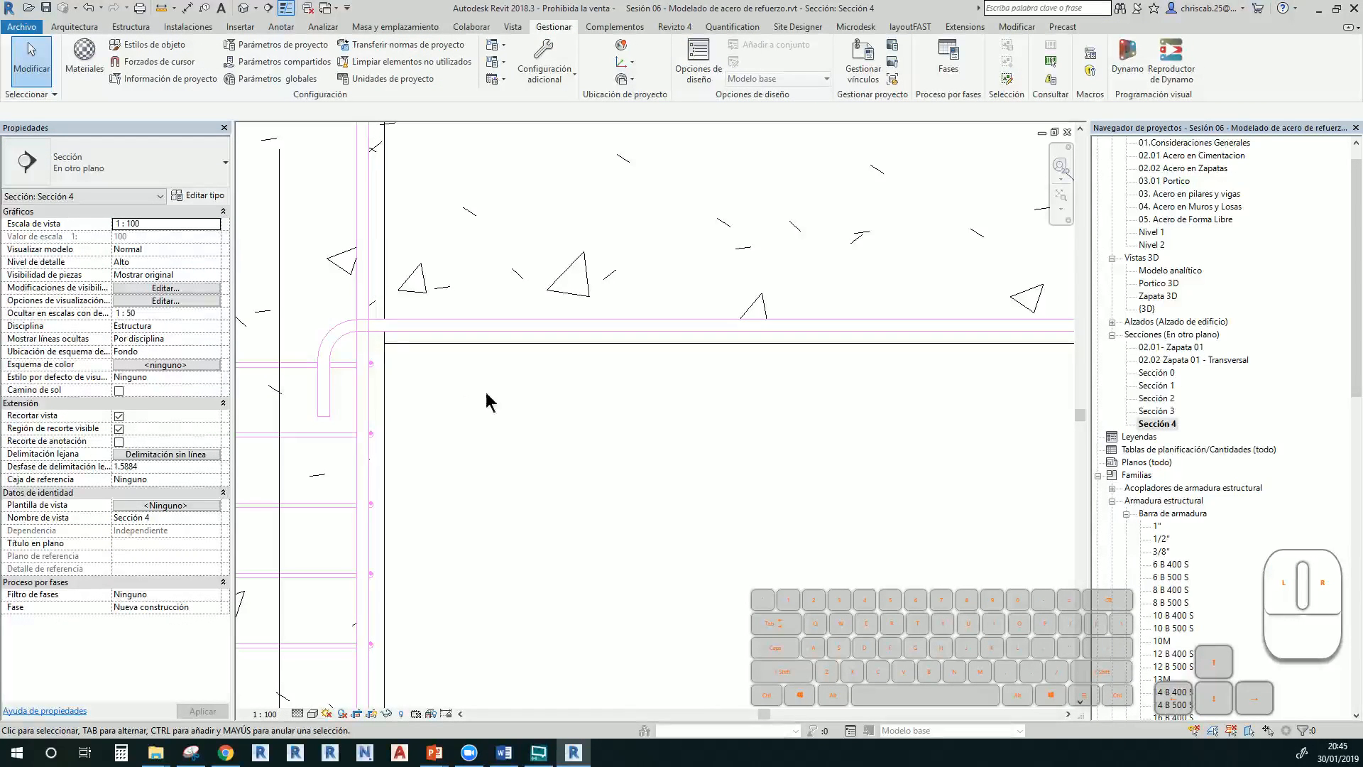
Set the beam bar's layout rule to Fixed Number with 3 bars
{"action": "left_click", "coordinate": [340, 343]}
{"action": "middle_click_drag", "start_coordinate": [527, 375], "coordinate": [457, 478]}
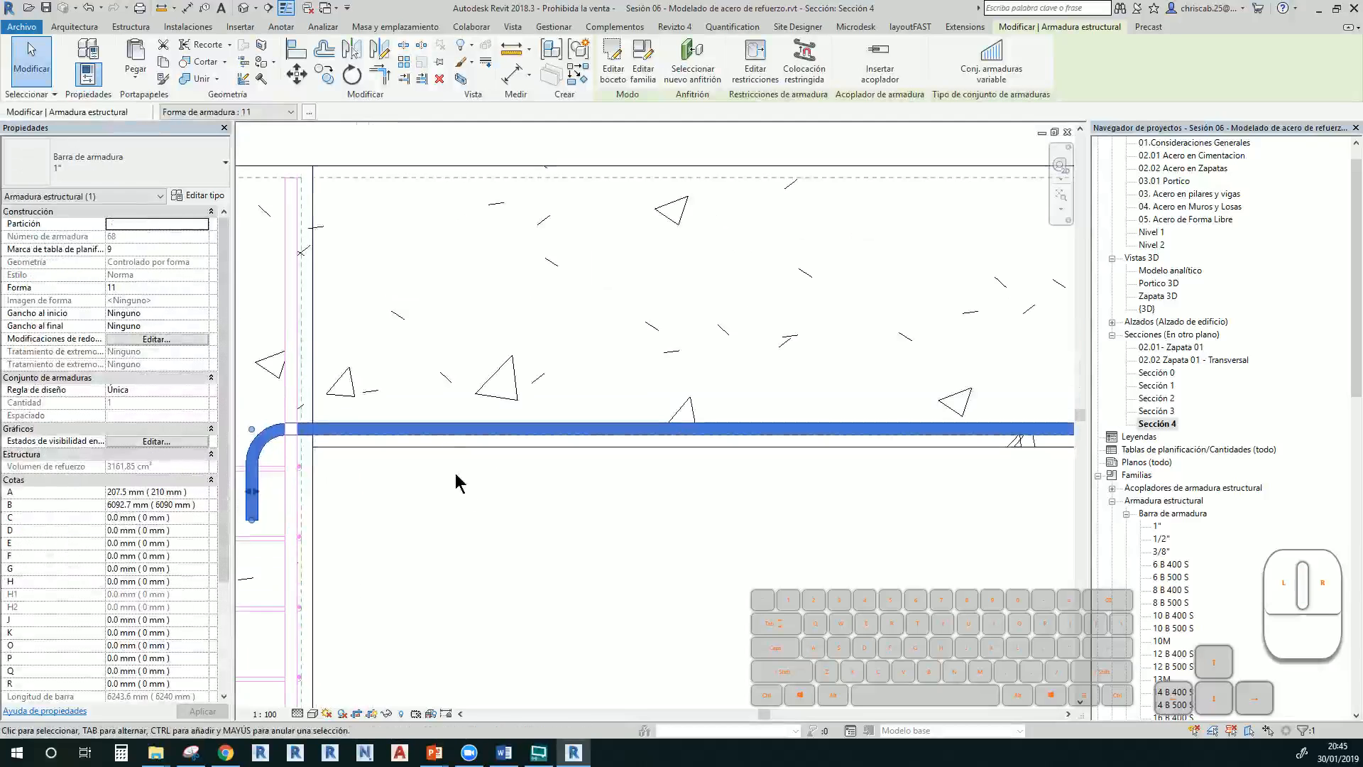
{"action": "left_click", "coordinate": [202, 391]}
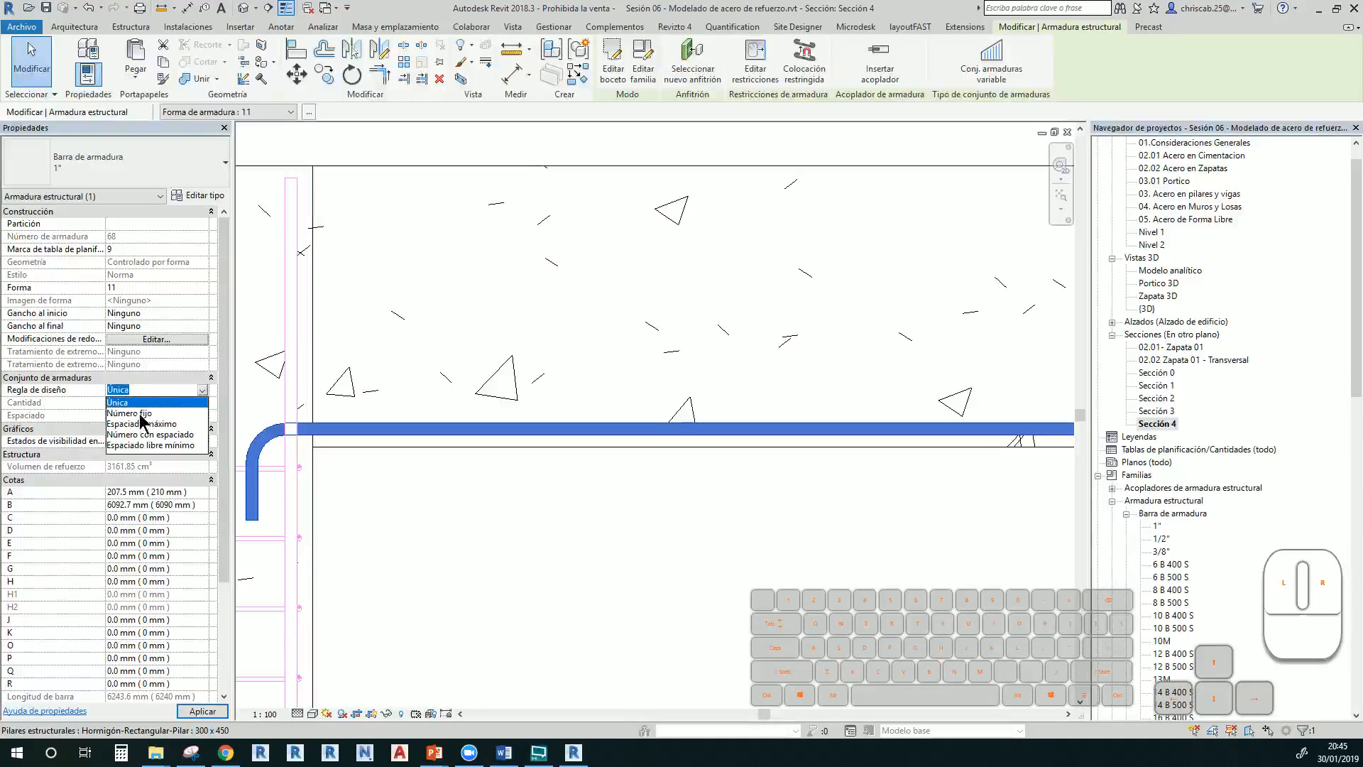
{"action": "left_click", "coordinate": [135, 413]}
{"action": "left_click", "coordinate": [430, 509]}
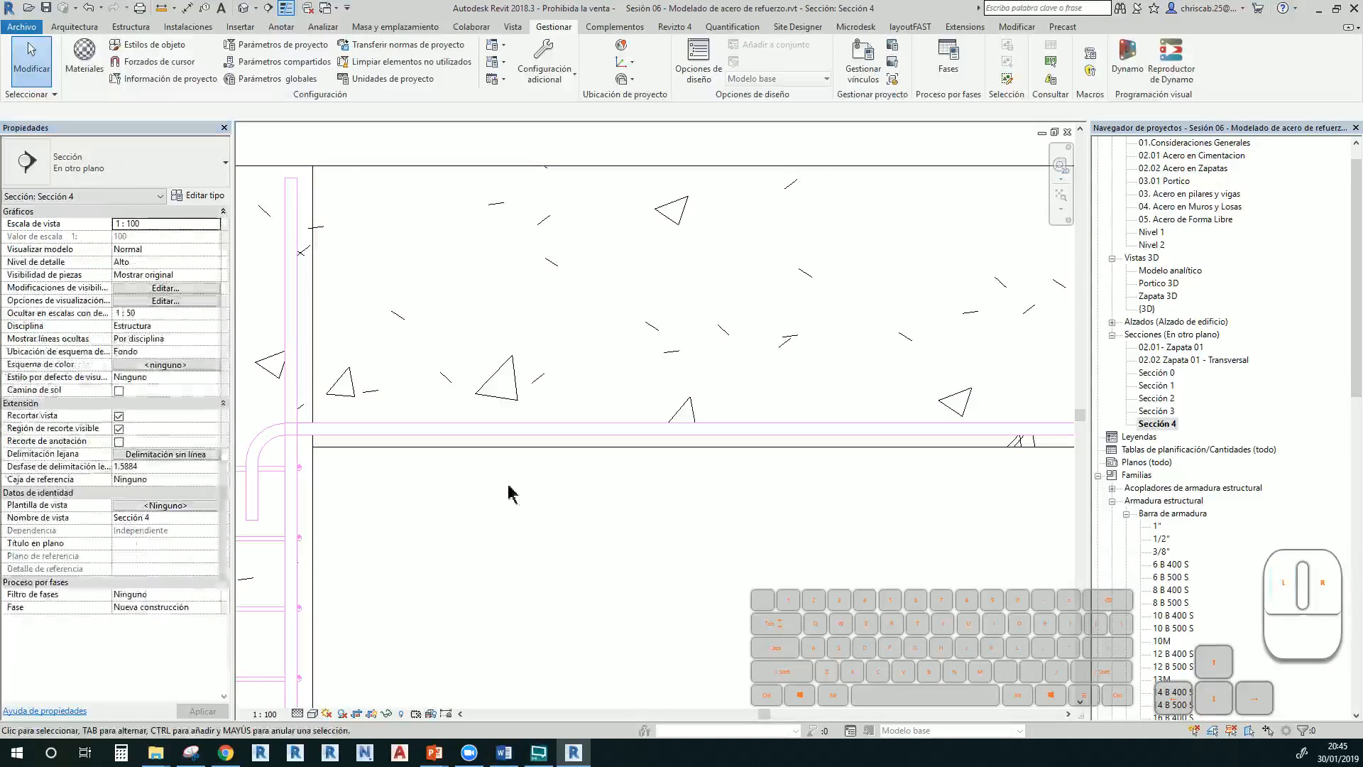
{"action": "double_click", "coordinate": [1147, 309]}
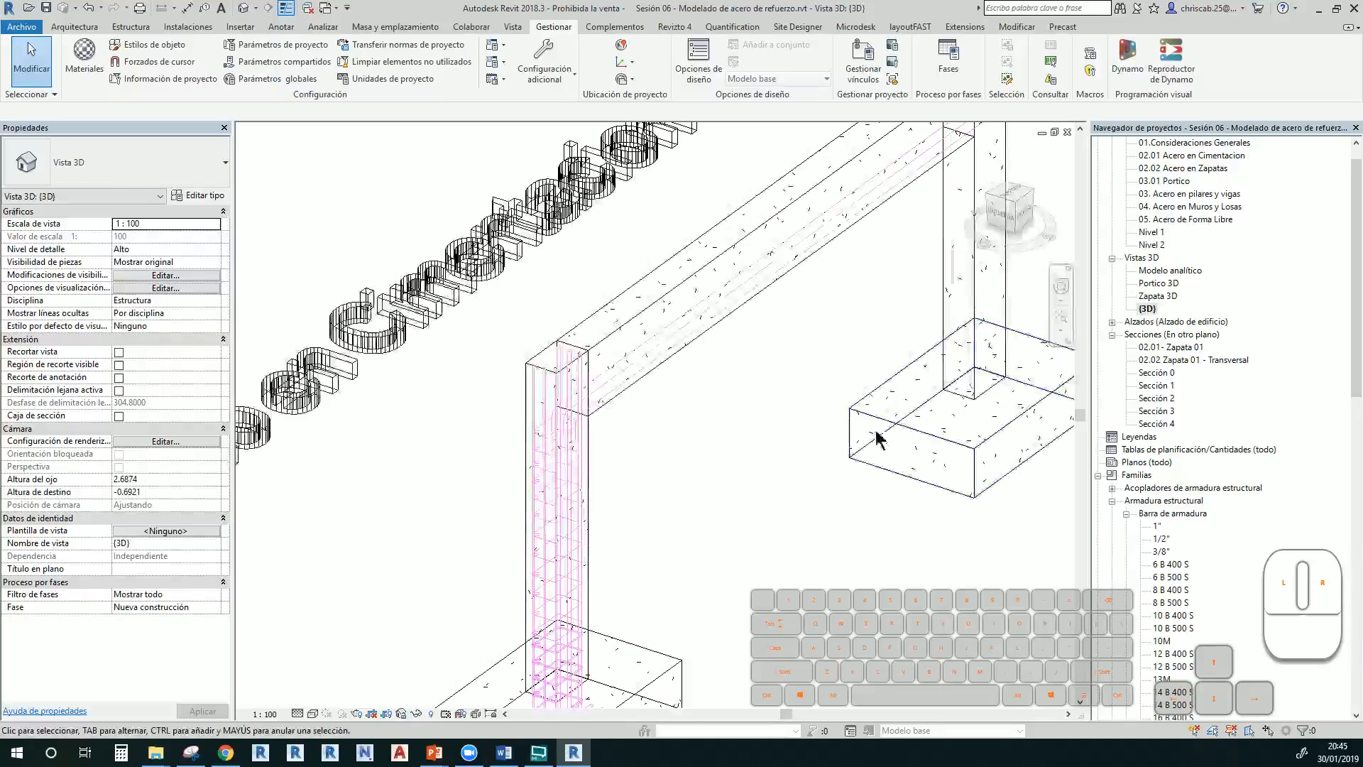
Make the beam's hooked 1" bar set display unobscured and as solid in the {3D} view
{"action": "scroll", "coordinate": [570, 371], "scroll_direction": "up", "scroll_amount": 6}
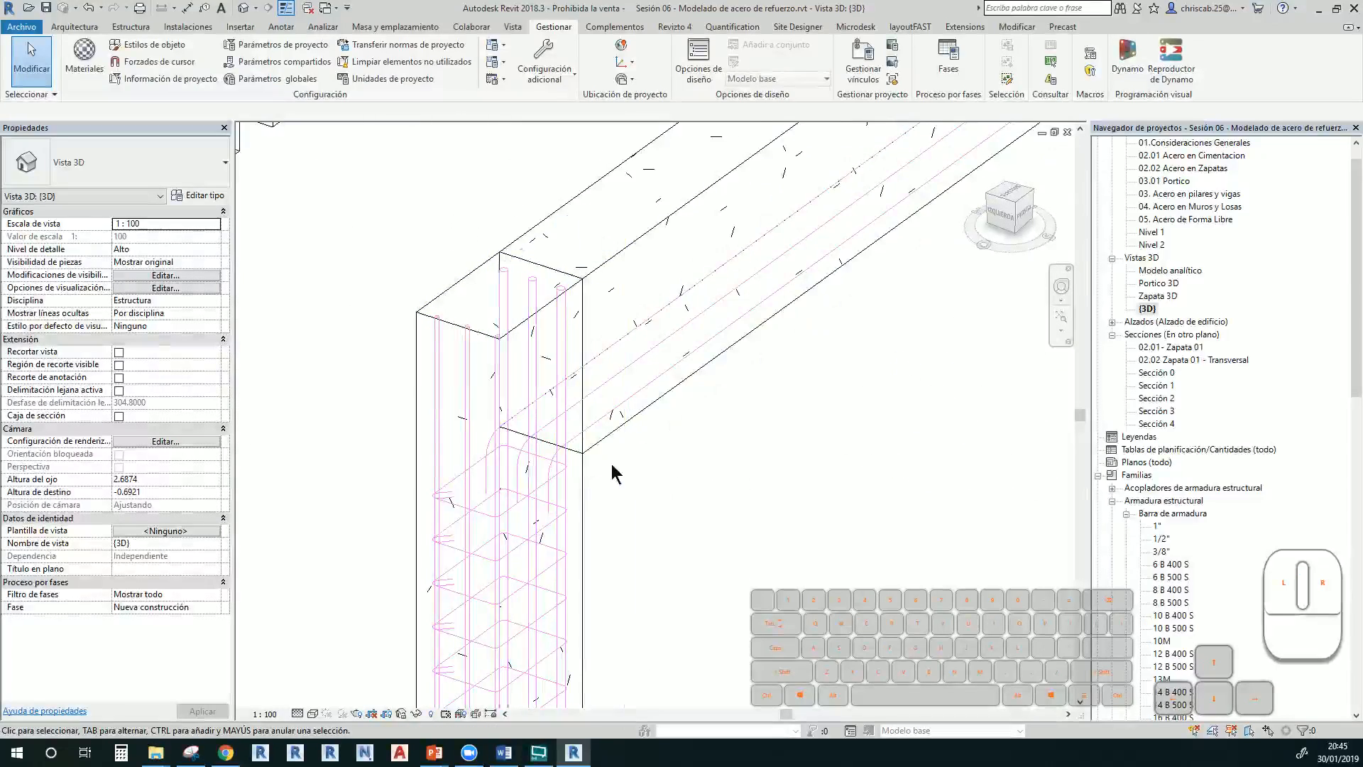
{"action": "left_click", "coordinate": [564, 460]}
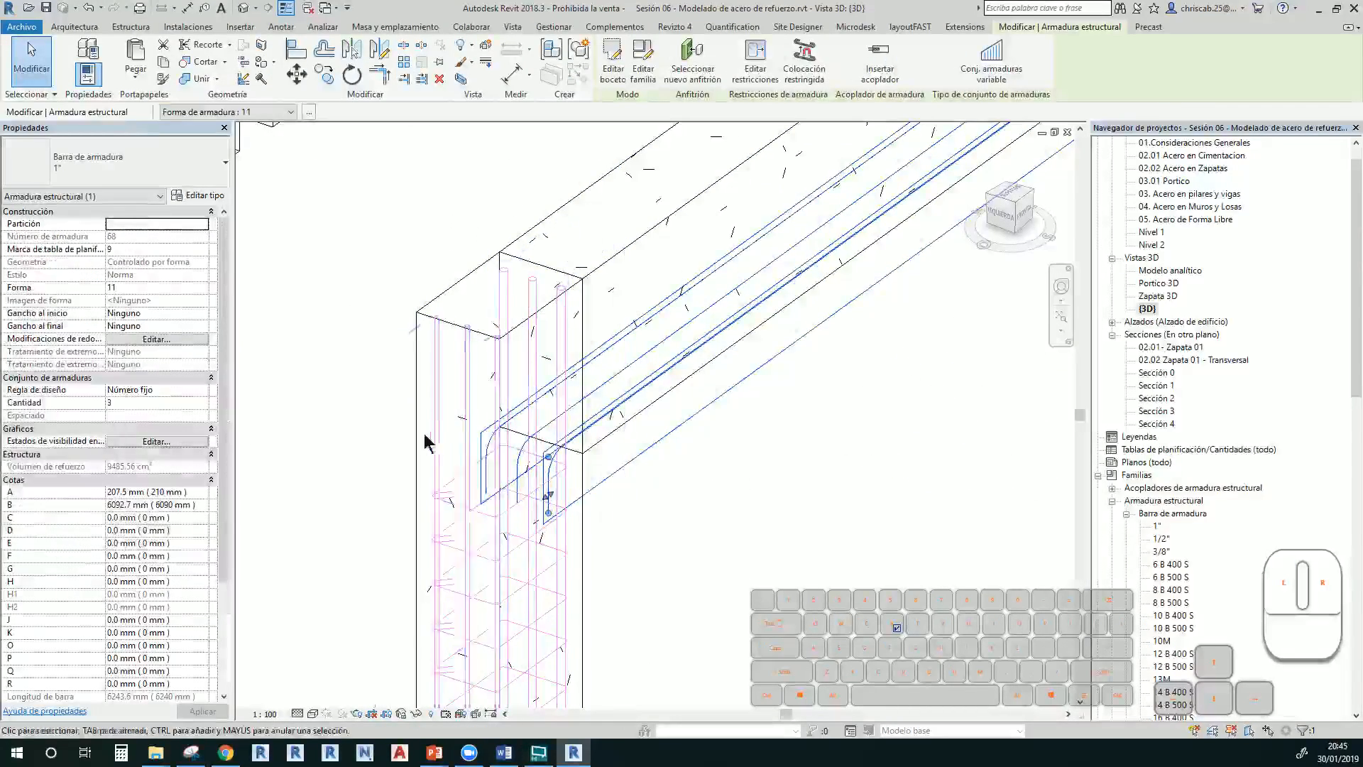
{"action": "left_click", "coordinate": [188, 442]}
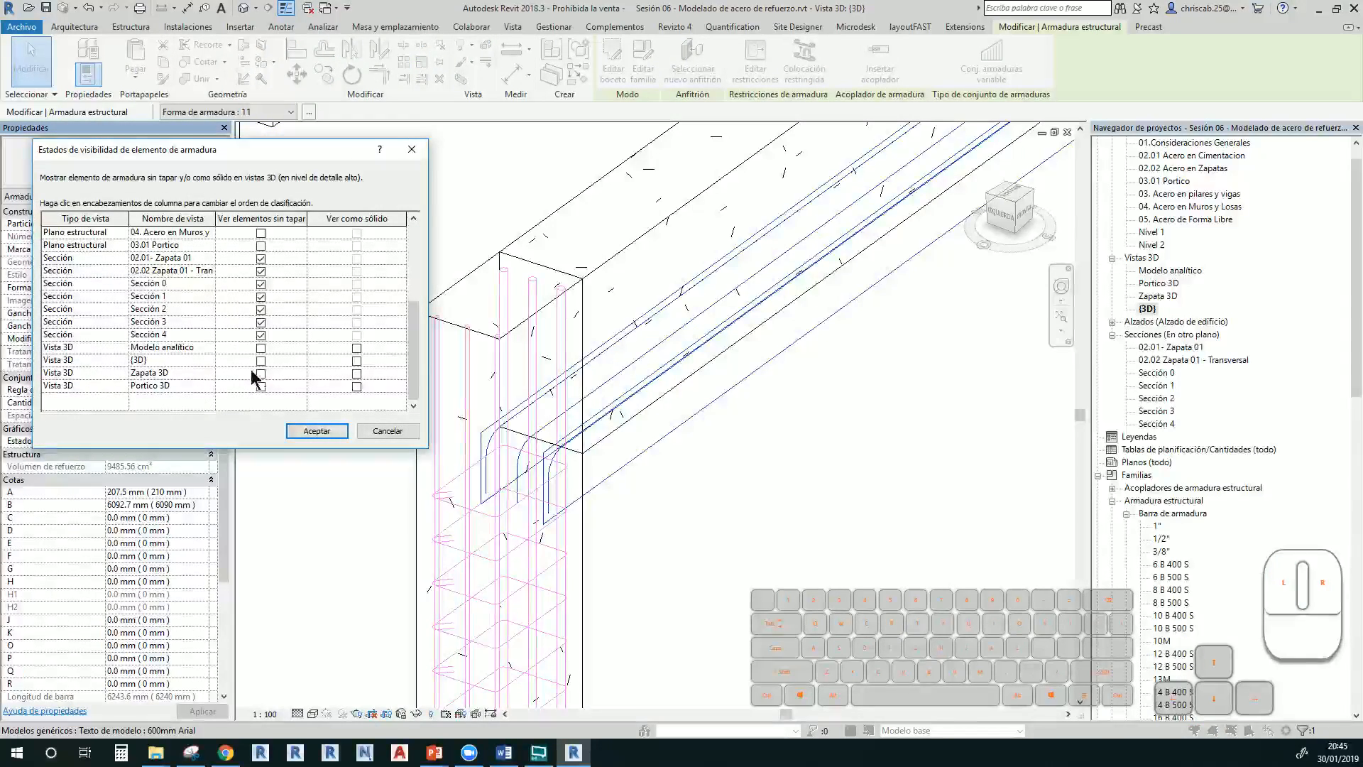
{"action": "left_click", "coordinate": [260, 361]}
{"action": "left_click", "coordinate": [357, 361]}
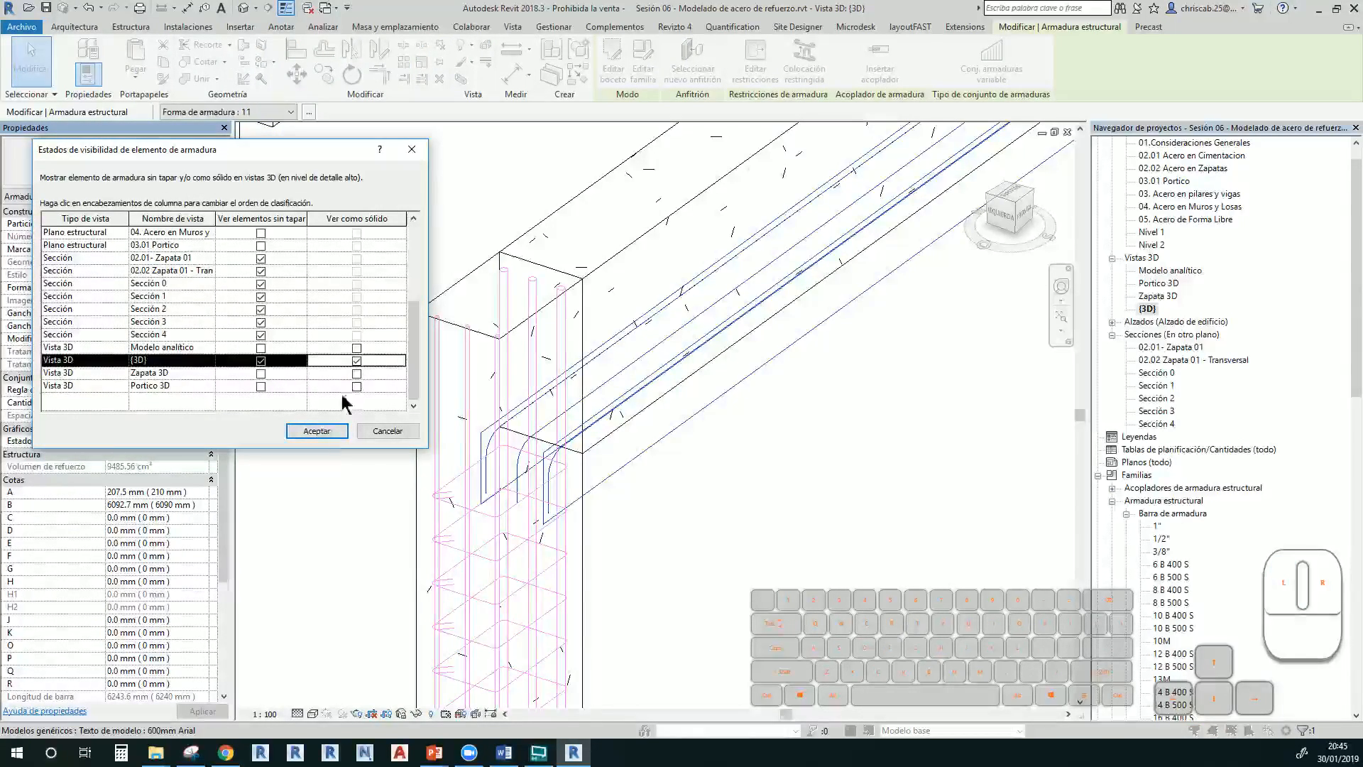
{"action": "left_click", "coordinate": [316, 431]}
{"action": "left_click", "coordinate": [718, 541]}
{"action": "middle_click_drag", "start_coordinate": [717, 542], "coordinate": [710, 511], "text": "shift"}
In Sección 4, mirror a copy of the hooked 1" bars about the beam's centre line
{"action": "scroll", "coordinate": [676, 520], "scroll_direction": "down", "scroll_amount": 2}
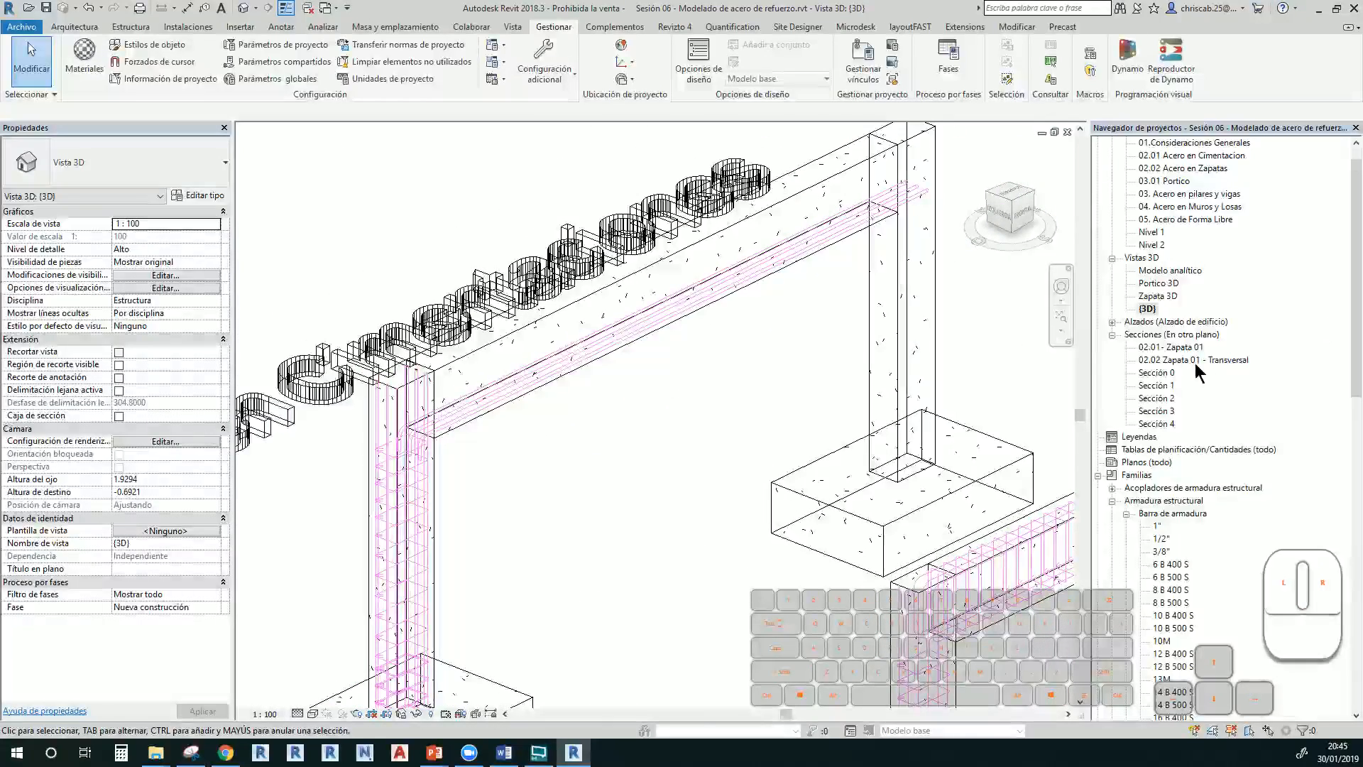
{"action": "double_click", "coordinate": [1175, 424]}
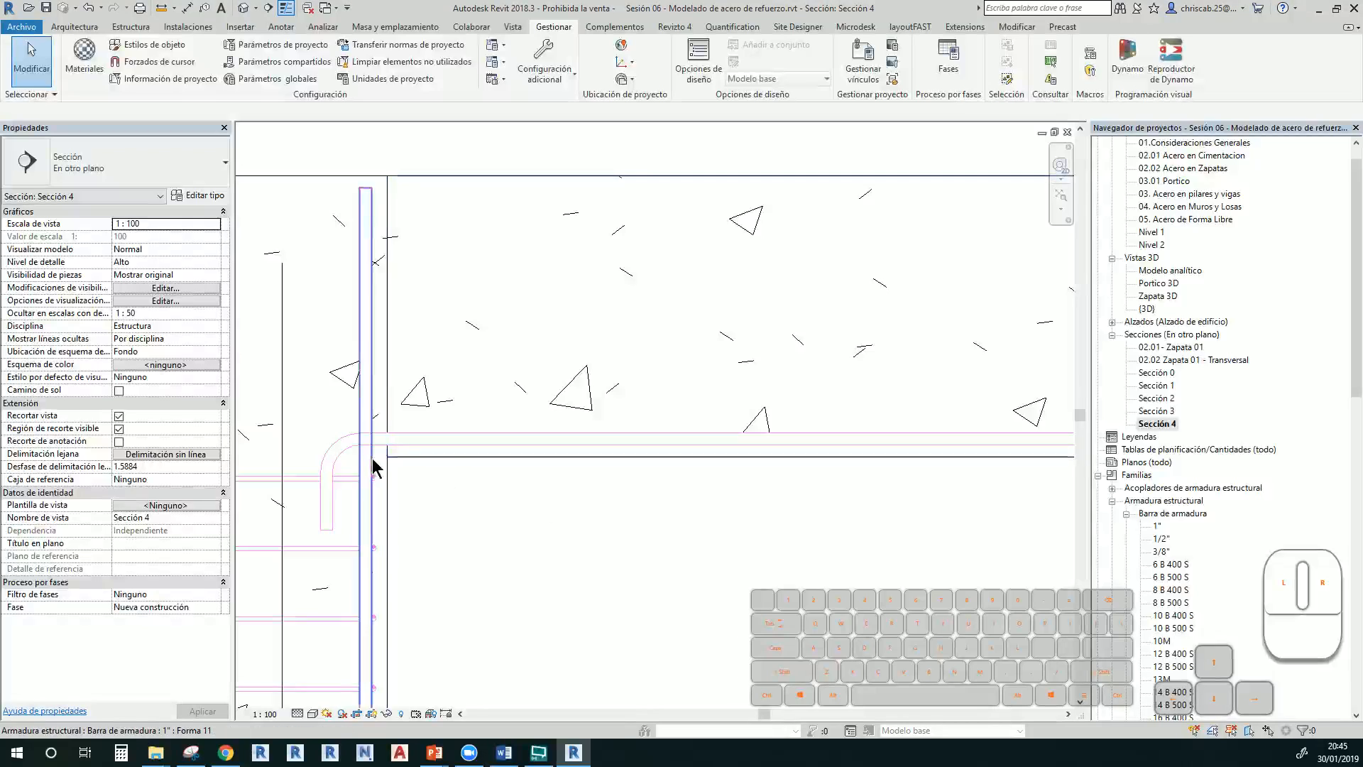
{"action": "left_click", "coordinate": [337, 441]}
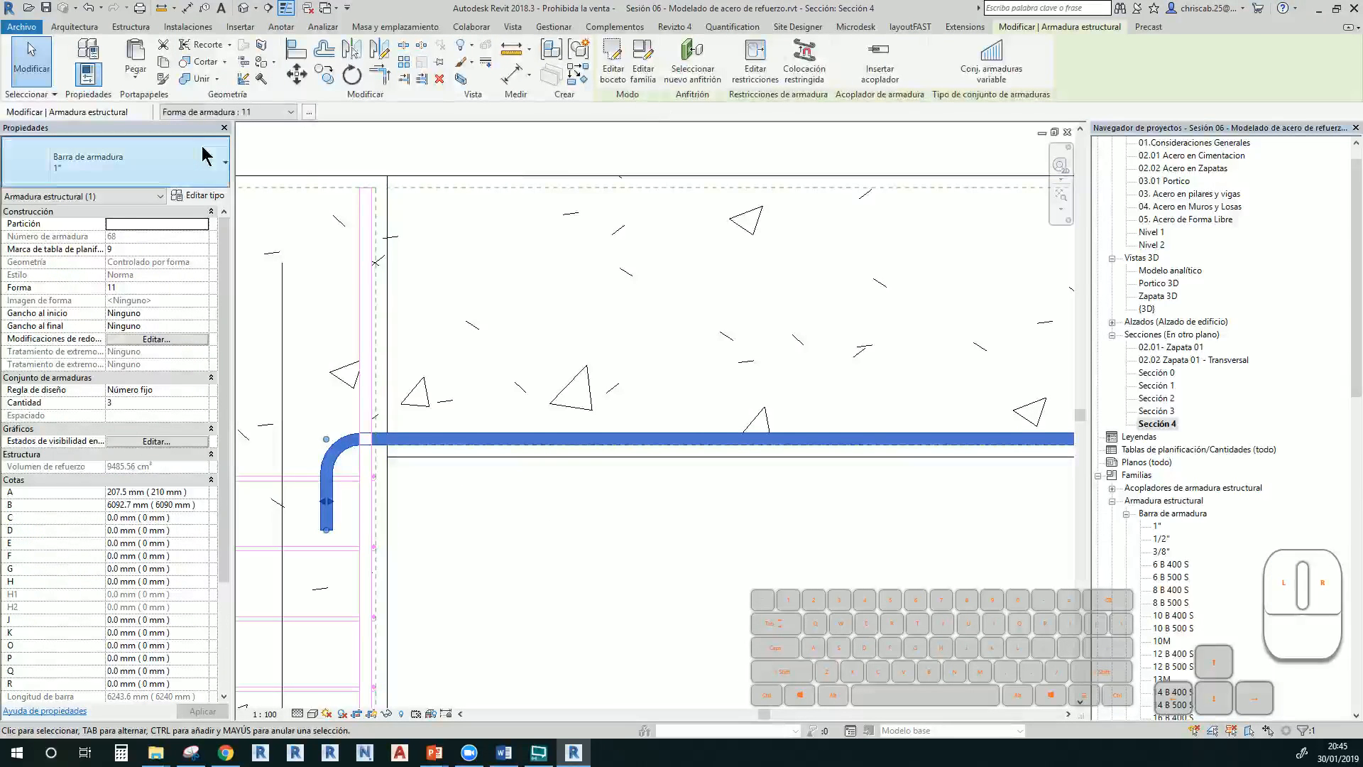
{"action": "left_click", "coordinate": [364, 61]}
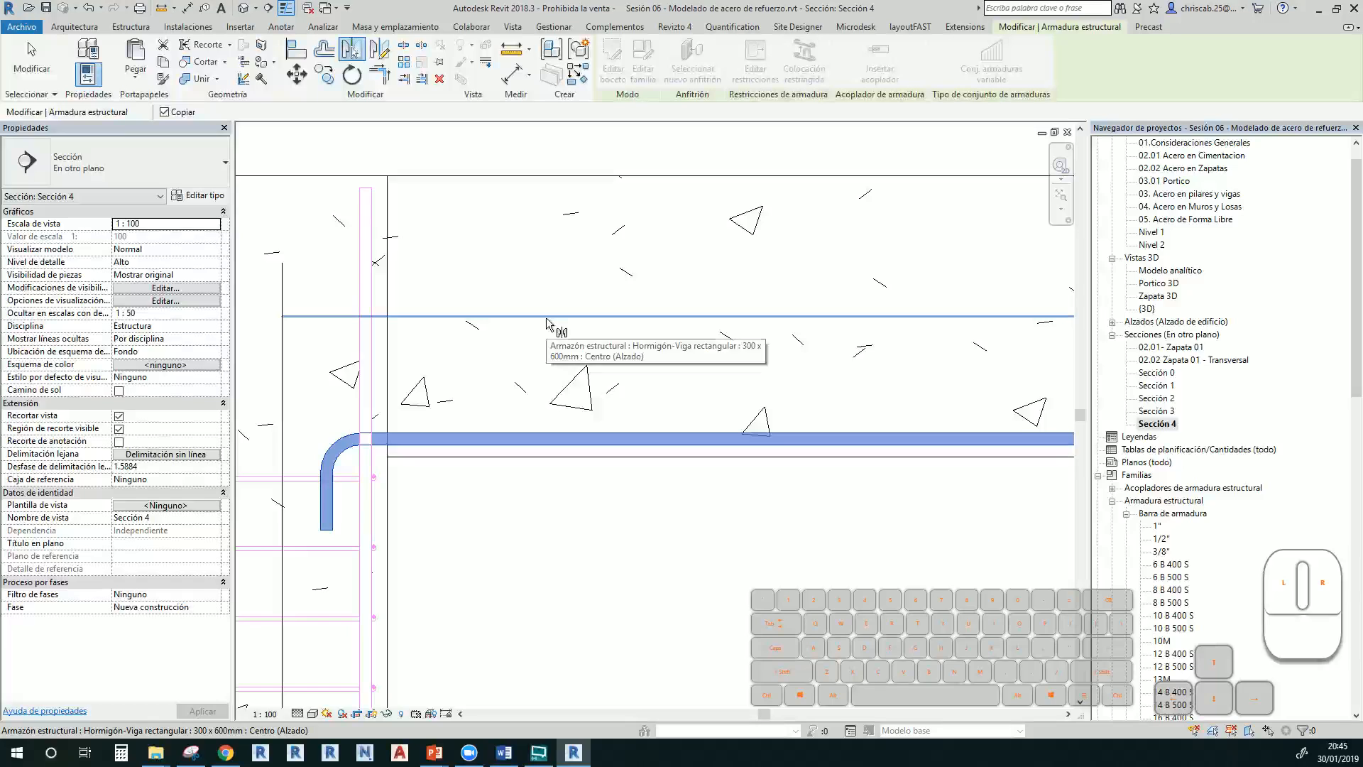
{"action": "left_click", "coordinate": [548, 324]}
{"action": "key", "text": "Escape"}
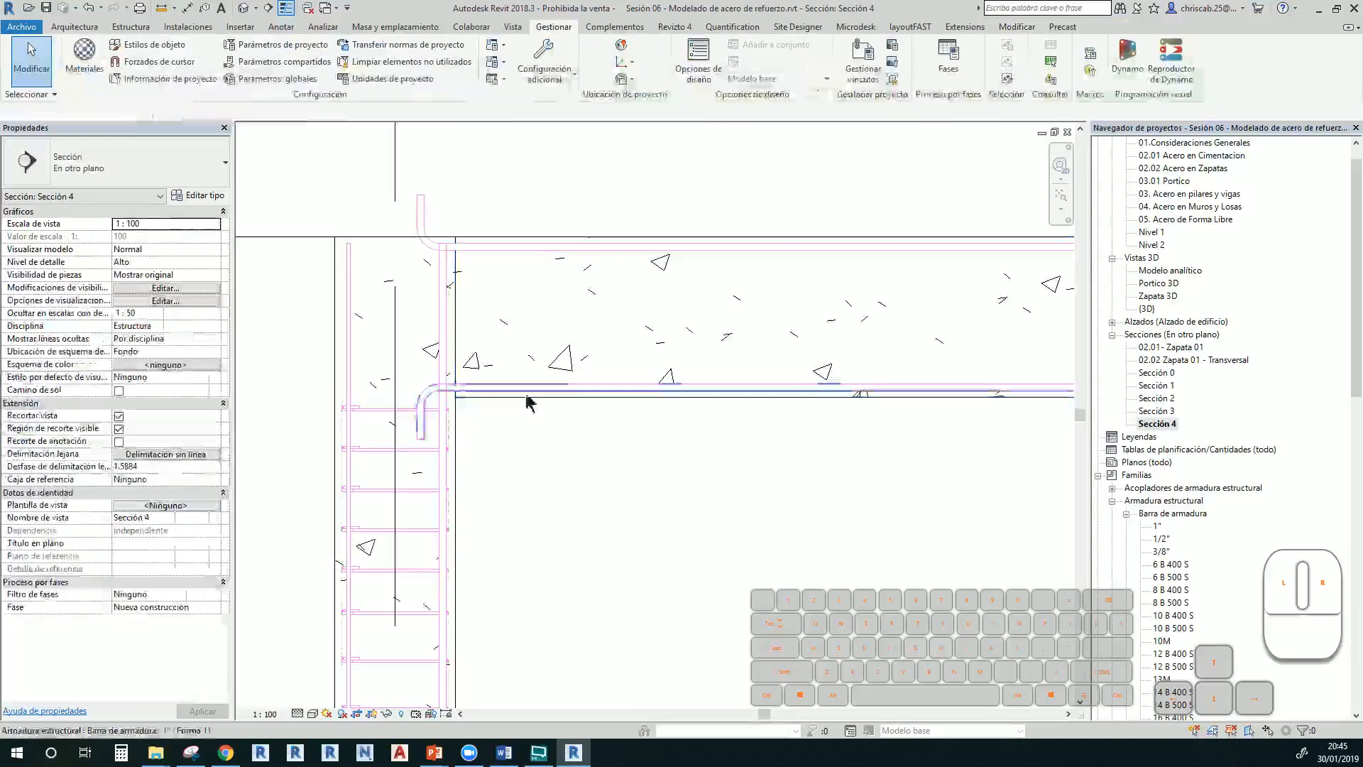
{"action": "middle_click_drag", "start_coordinate": [505, 352], "coordinate": [381, 376]}
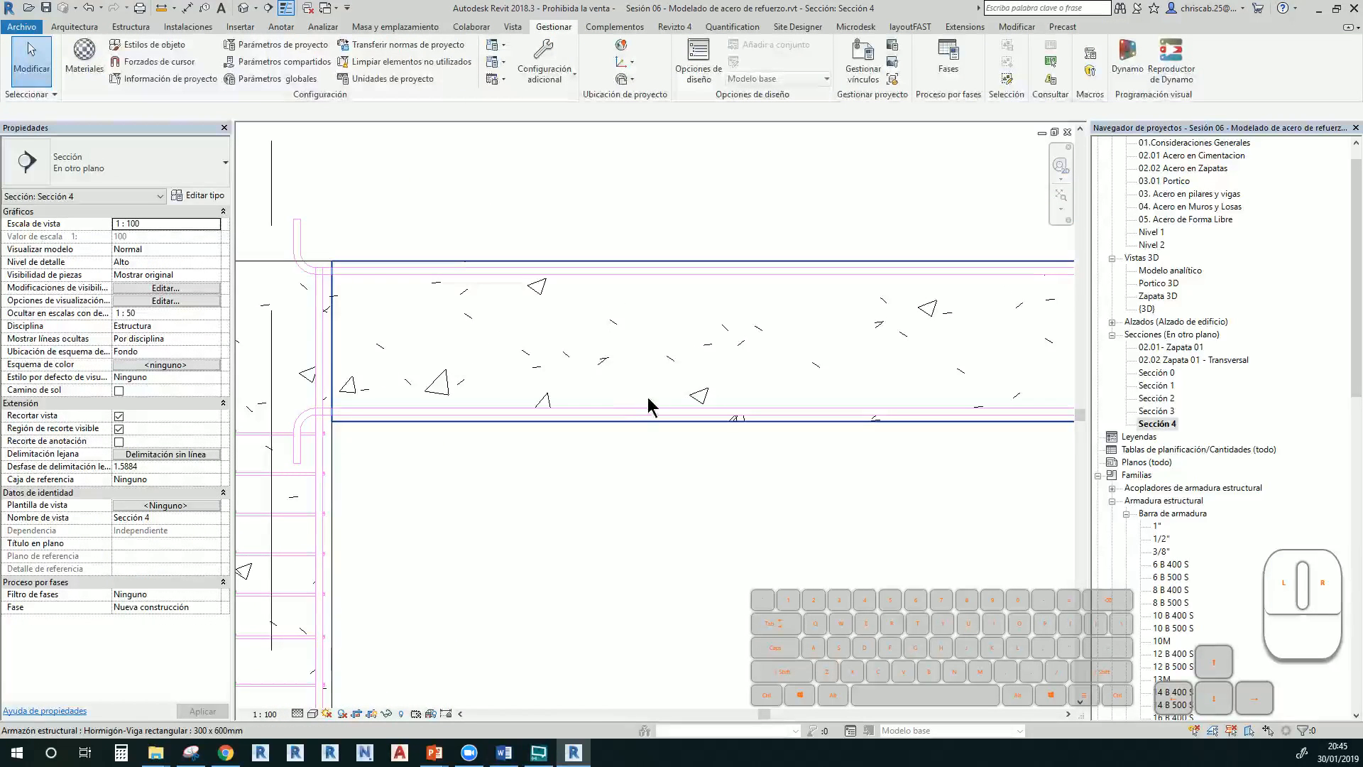
{"action": "middle_click_drag", "start_coordinate": [648, 398], "coordinate": [441, 347]}
{"action": "scroll", "coordinate": [483, 341], "scroll_direction": "down", "scroll_amount": 3}
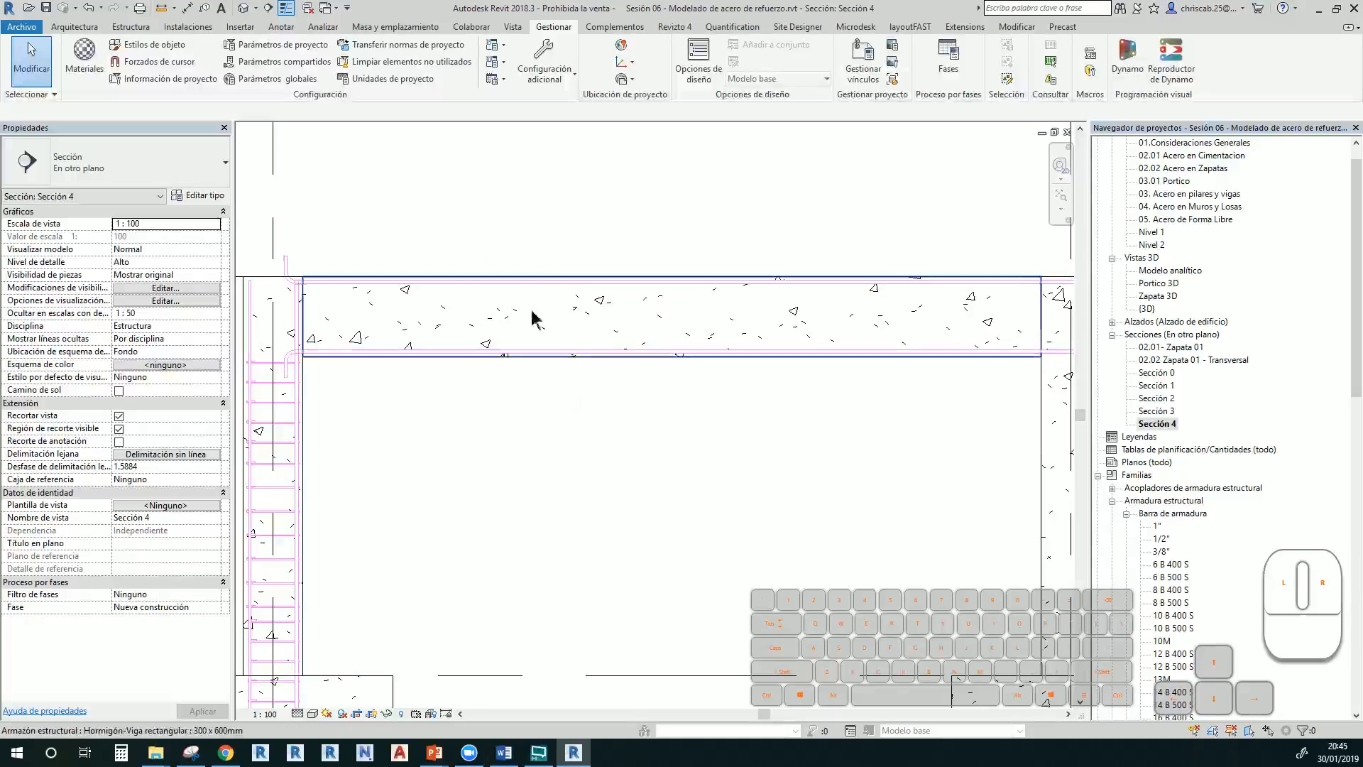
{"action": "middle_click_drag", "start_coordinate": [868, 358], "coordinate": [822, 349]}
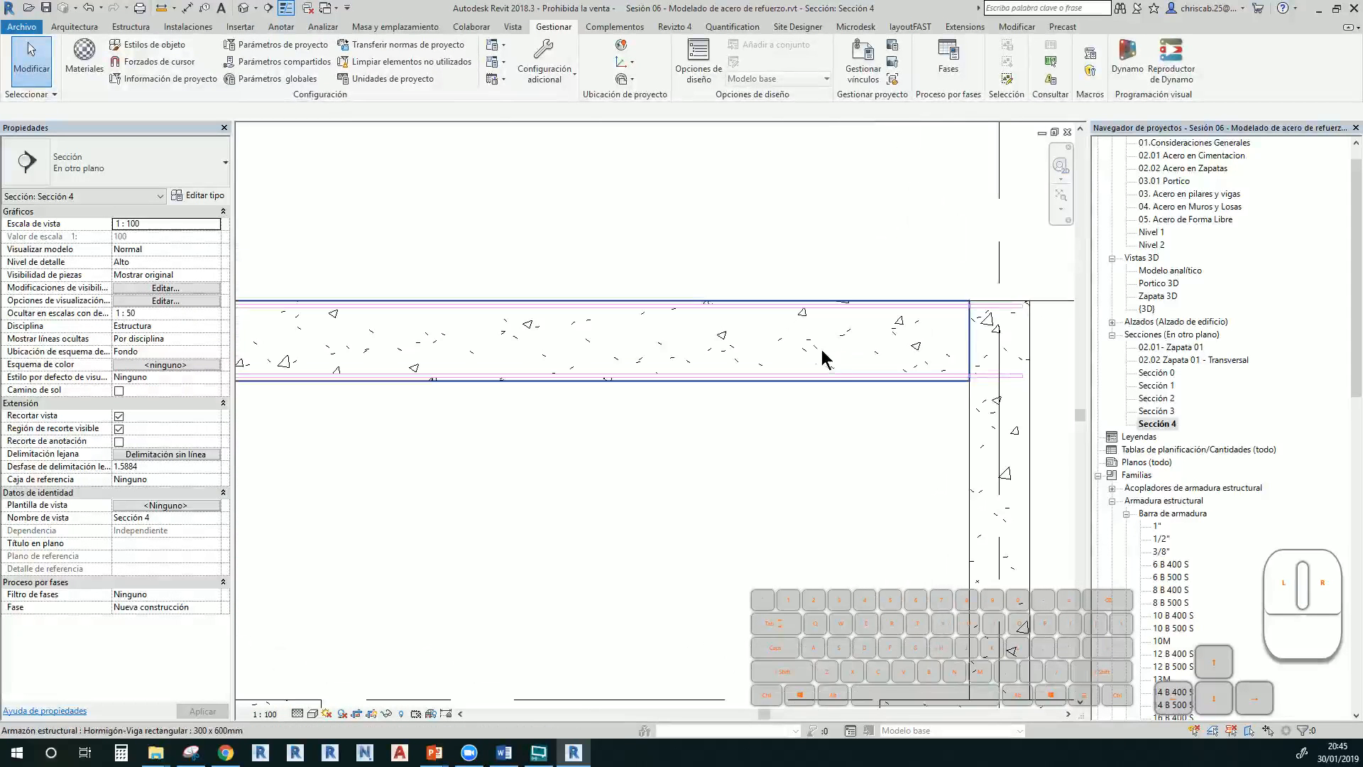
{"action": "middle_click_drag", "start_coordinate": [574, 362], "coordinate": [666, 365]}
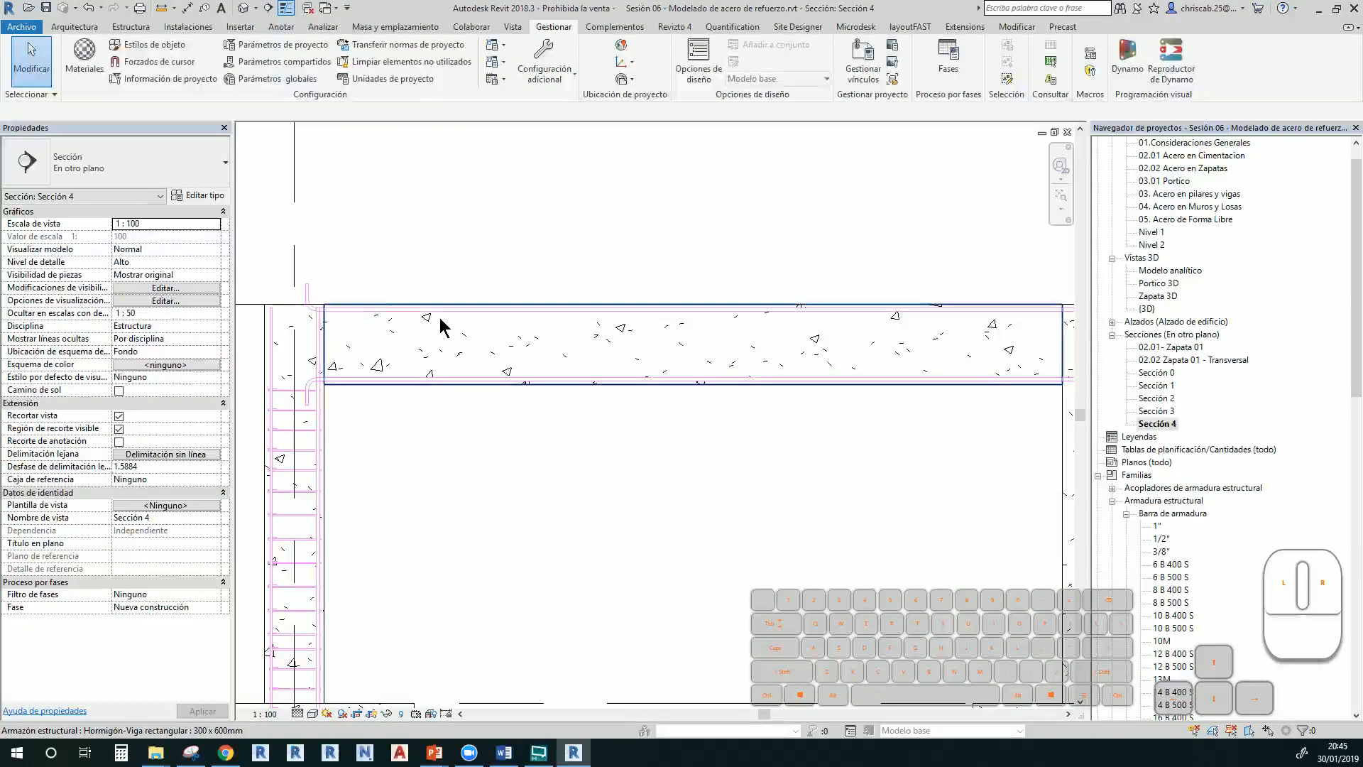
In the {3D} view, set the mirrored beam bar set to display as solid
{"action": "double_click", "coordinate": [1146, 309]}
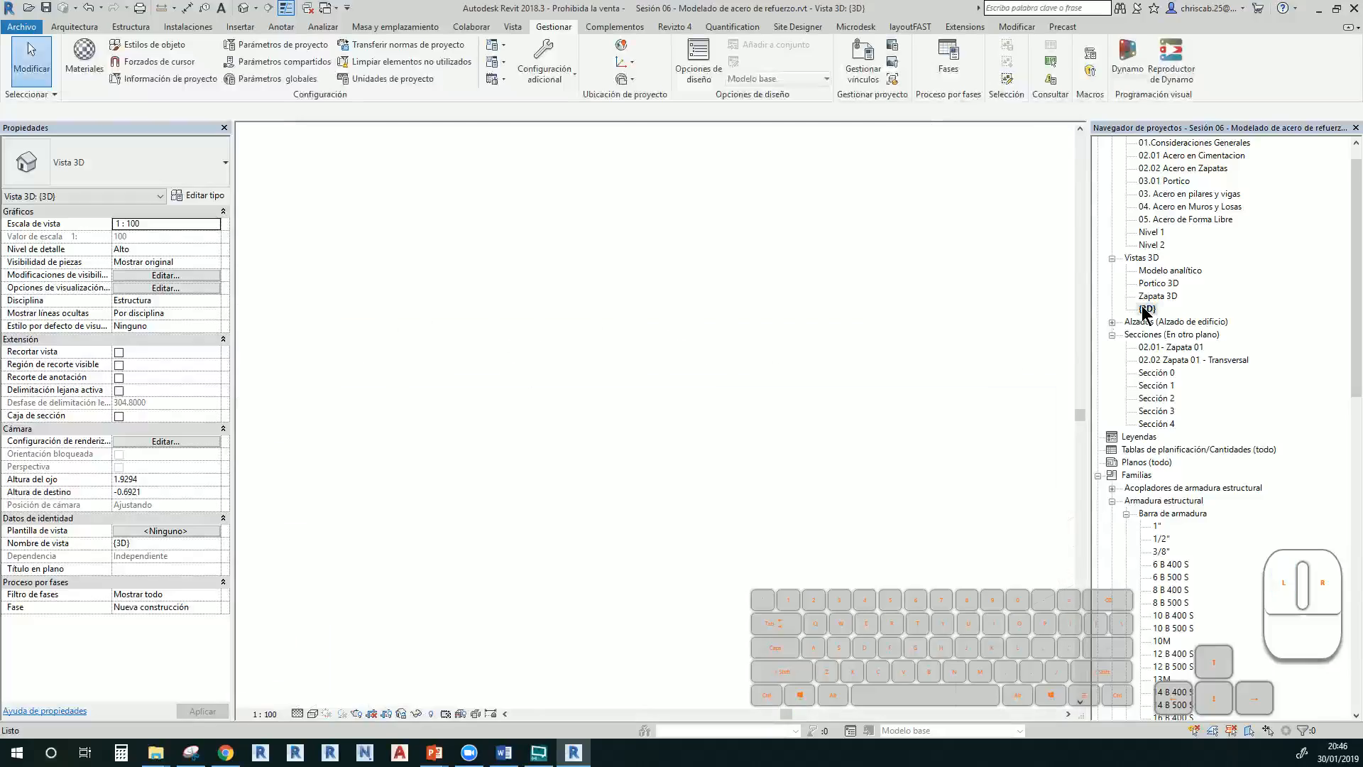
{"action": "scroll", "coordinate": [637, 389], "scroll_direction": "up", "scroll_amount": 6}
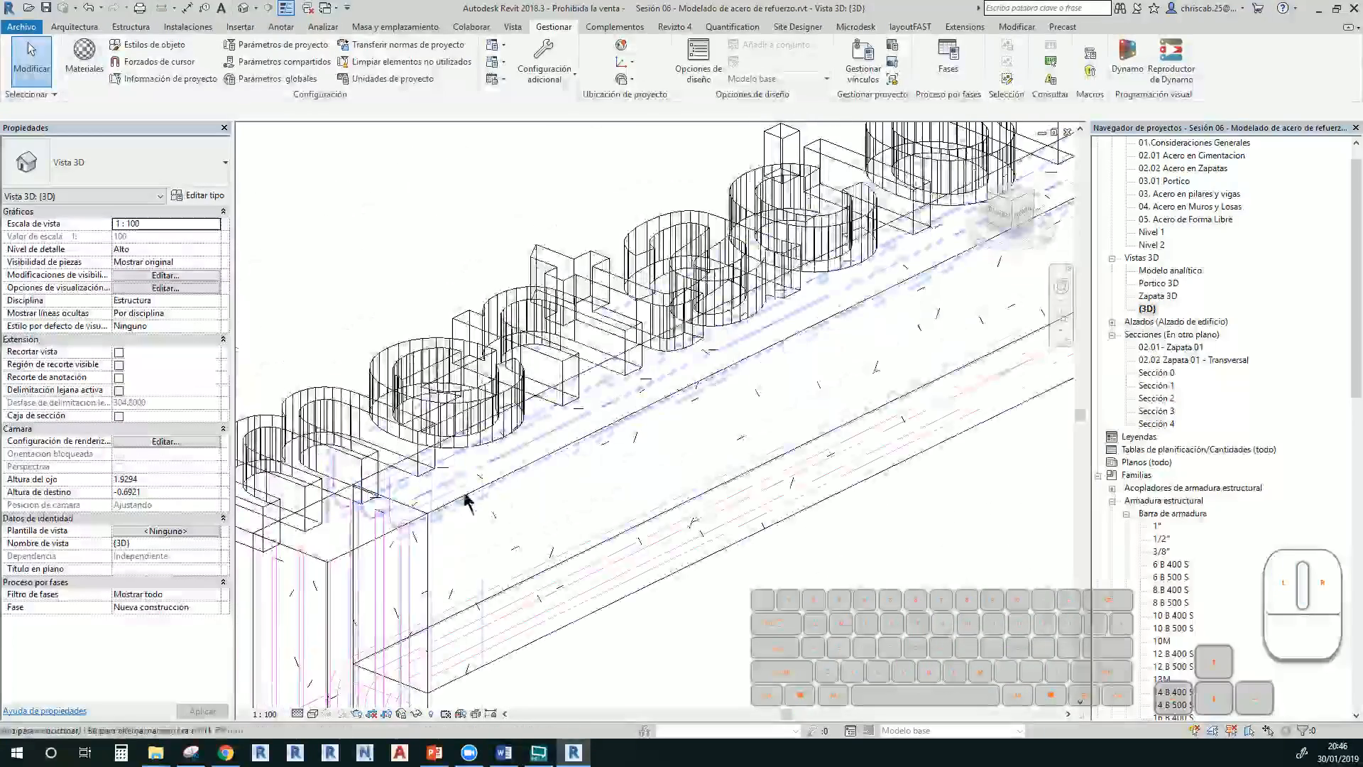
{"action": "left_click", "coordinate": [464, 477]}
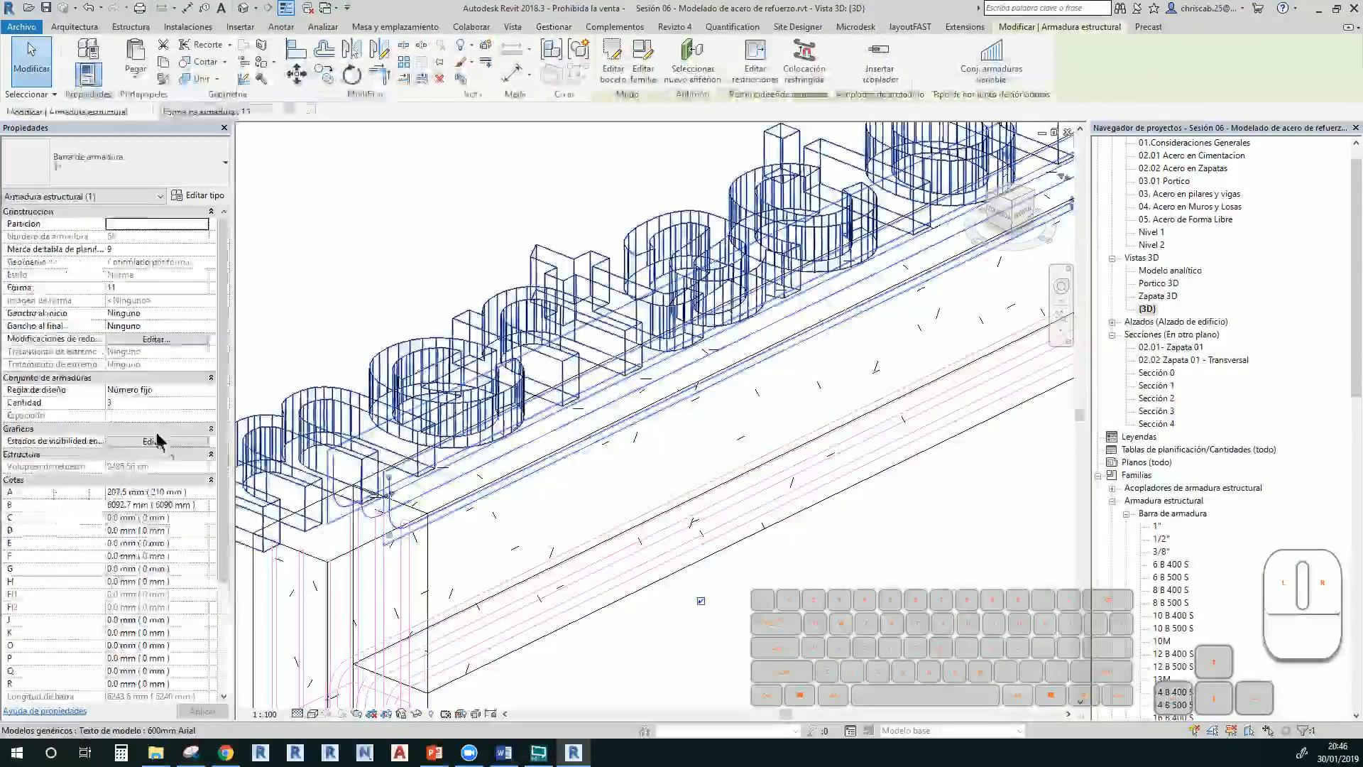
{"action": "left_click", "coordinate": [147, 443]}
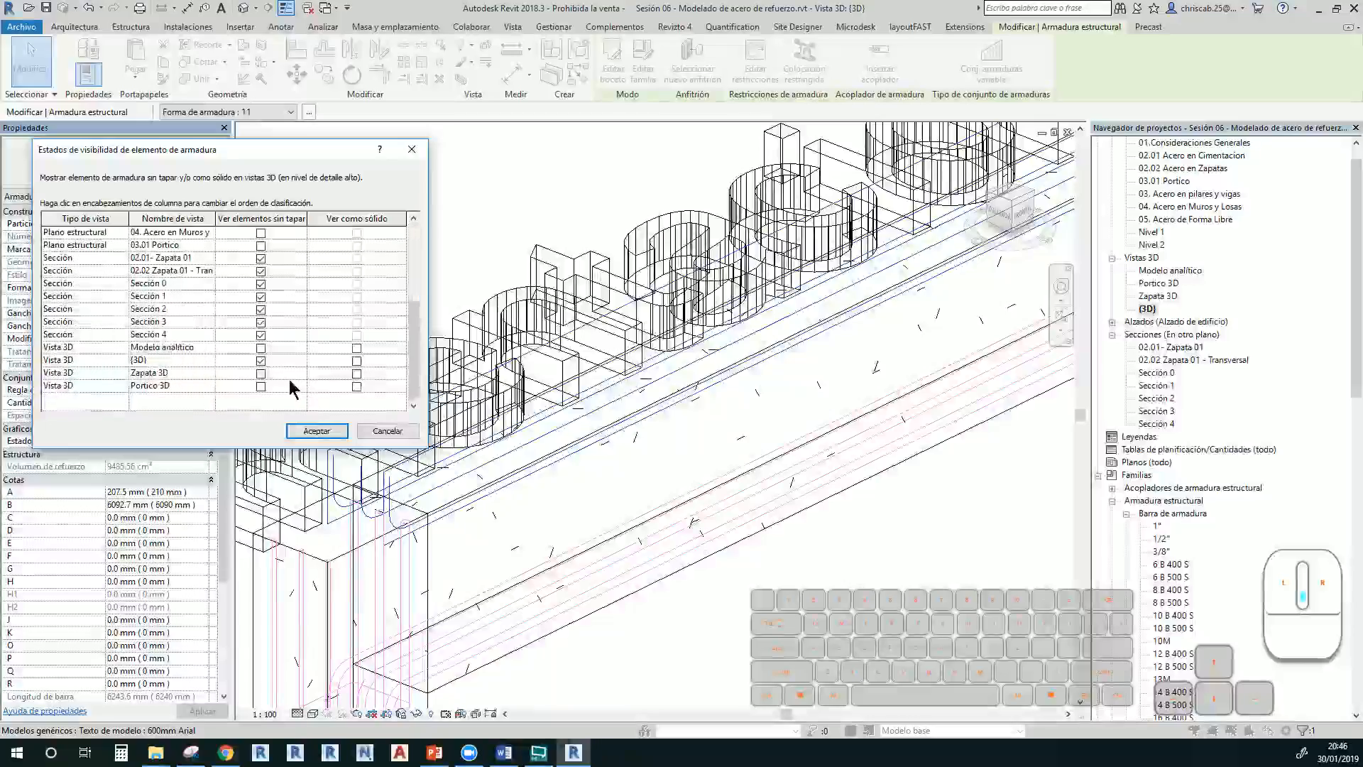
{"action": "left_click", "coordinate": [359, 361]}
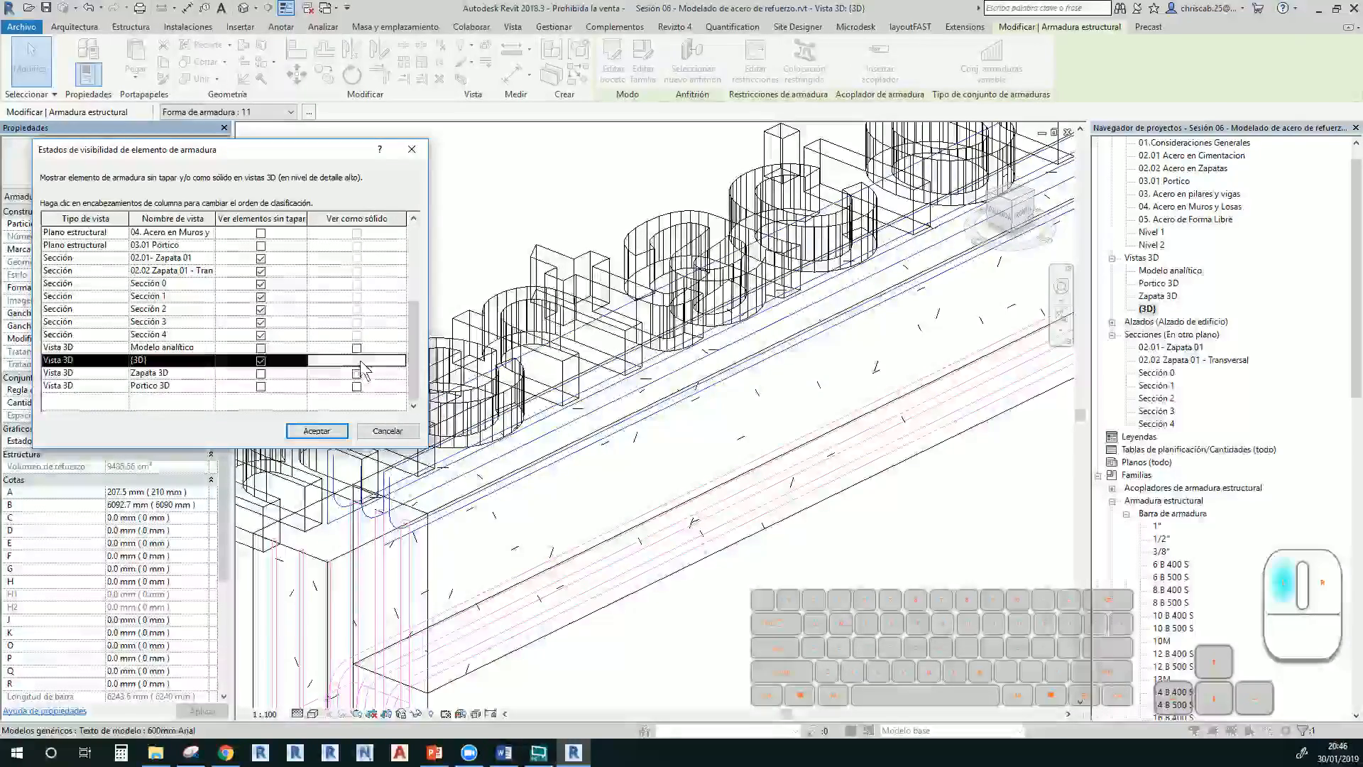
{"action": "left_click", "coordinate": [330, 433]}
{"action": "scroll", "coordinate": [632, 585], "scroll_direction": "down", "scroll_amount": 2}
{"action": "left_click", "coordinate": [716, 638]}
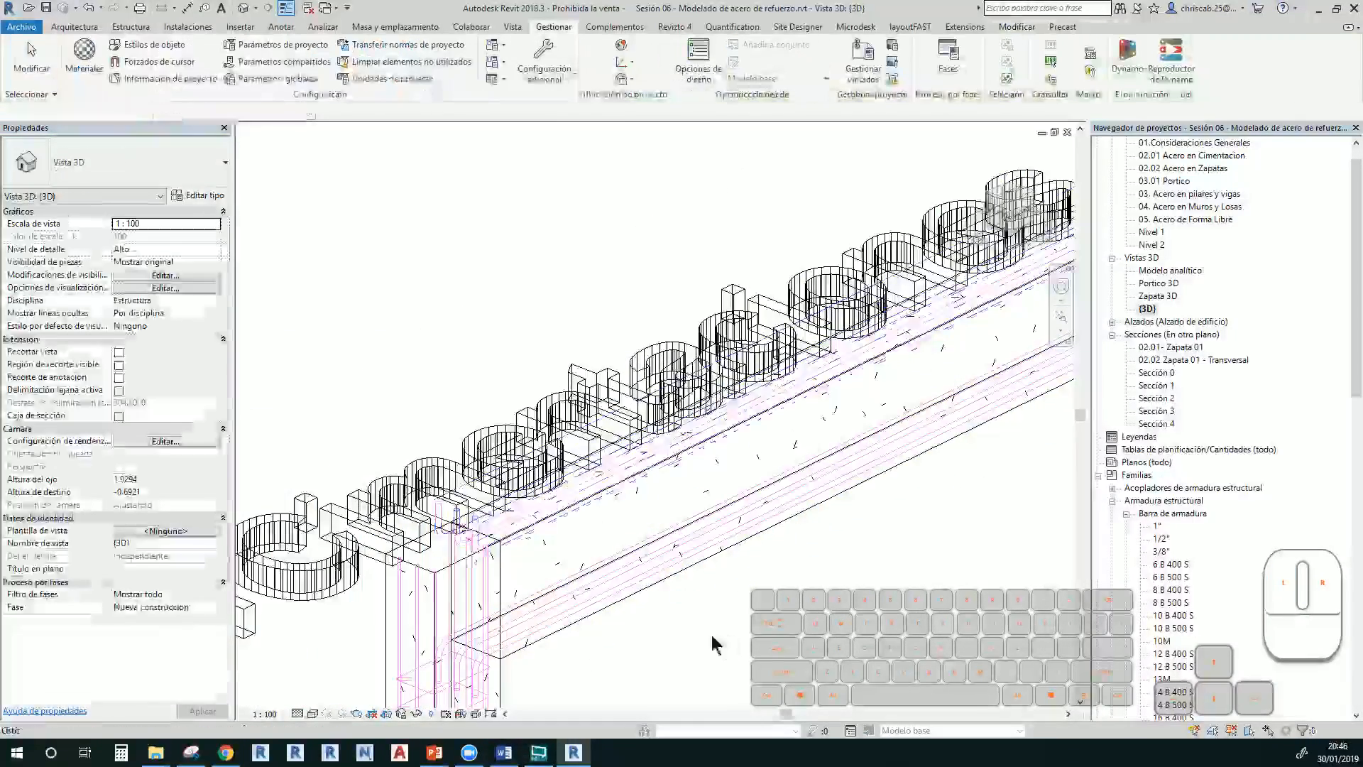
Switch the {3D} view to shaded with SD, then reopen Sección 4
{"action": "scroll", "coordinate": [723, 548], "scroll_direction": "down", "scroll_amount": 3}
{"action": "mouse_move", "coordinate": [712, 636]}
{"action": "middle_mouse_down"}
{"action": "mouse_move", "coordinate": [722, 548]}
{"action": "mouse_move", "coordinate": [755, 464]}
{"action": "middle_mouse_up"}
{"action": "key", "text": "s"}
{"action": "key", "text": "d"}
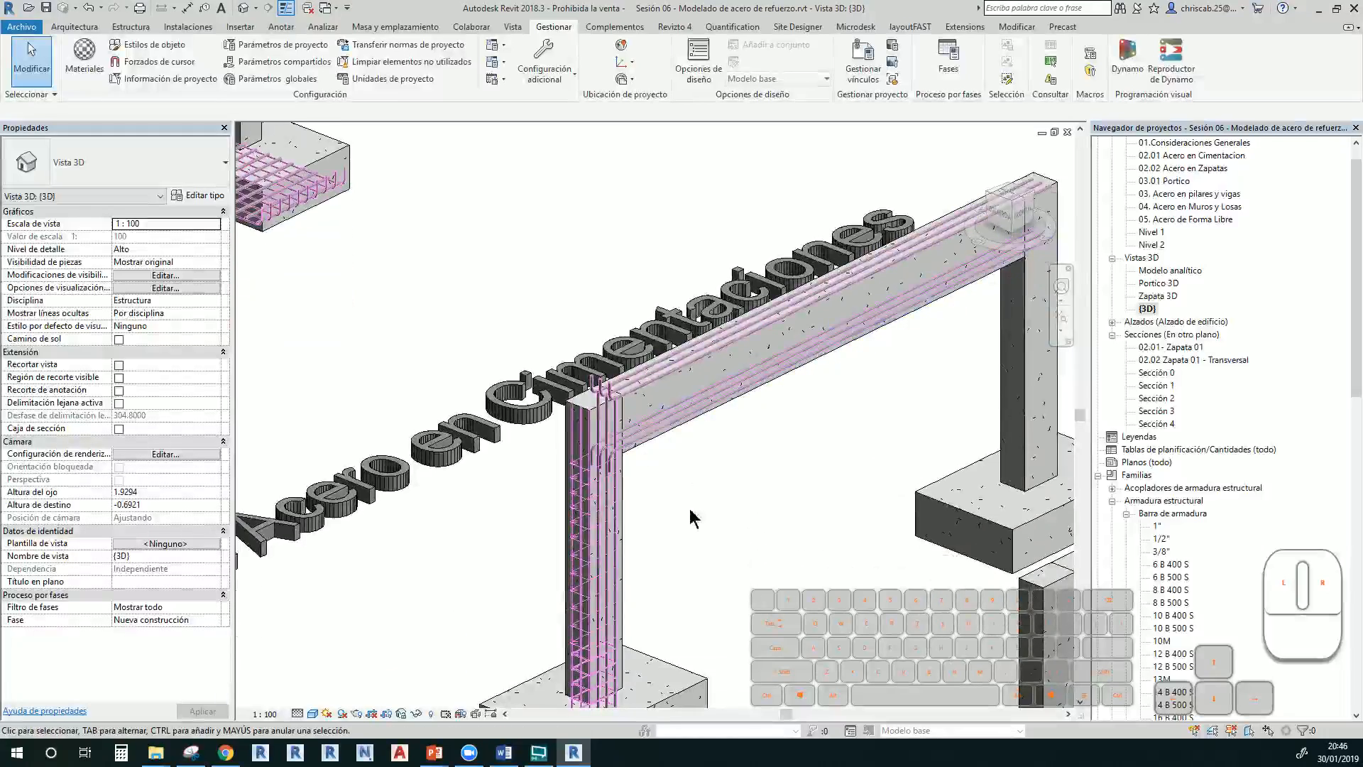
{"action": "double_click", "coordinate": [1168, 424]}
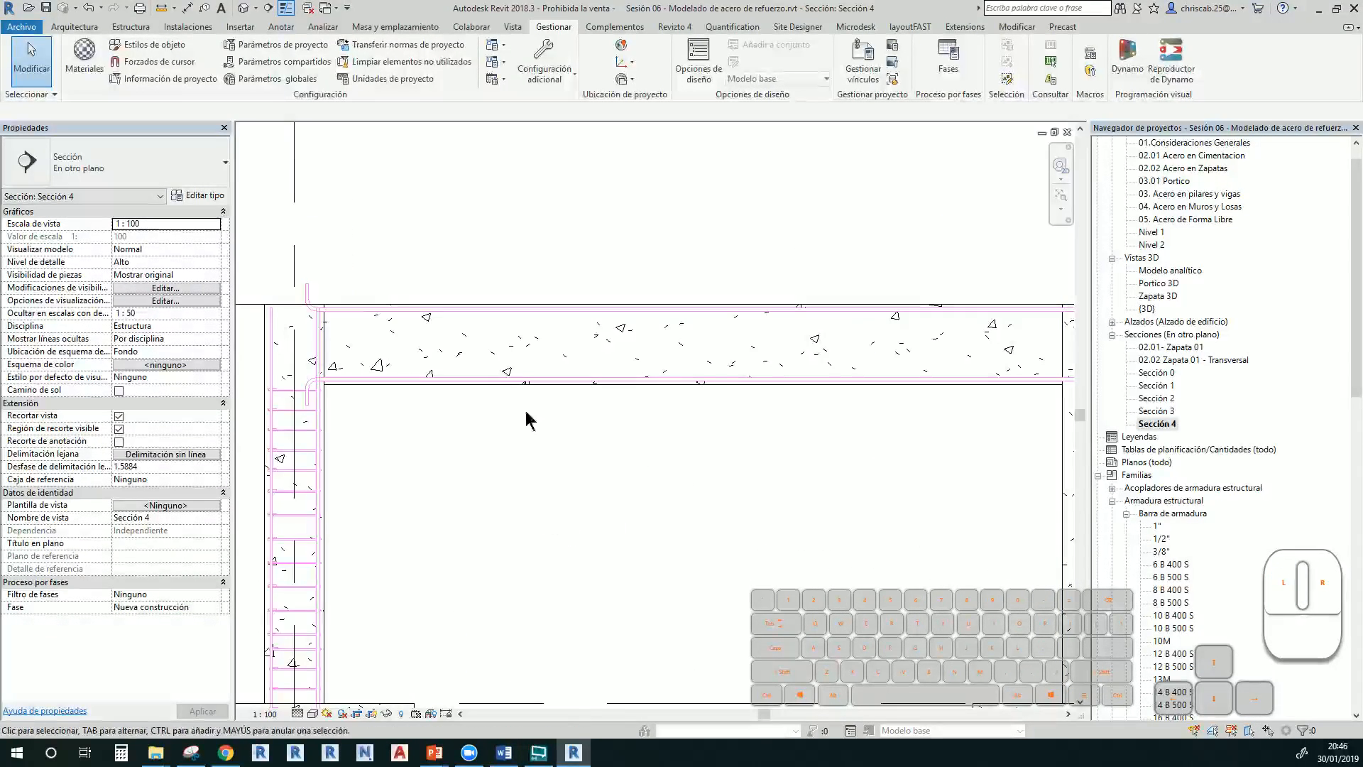
Place an M_T1 stirrup in the beam, oriented perpendicular to the cover
{"action": "left_click", "coordinate": [502, 310]}
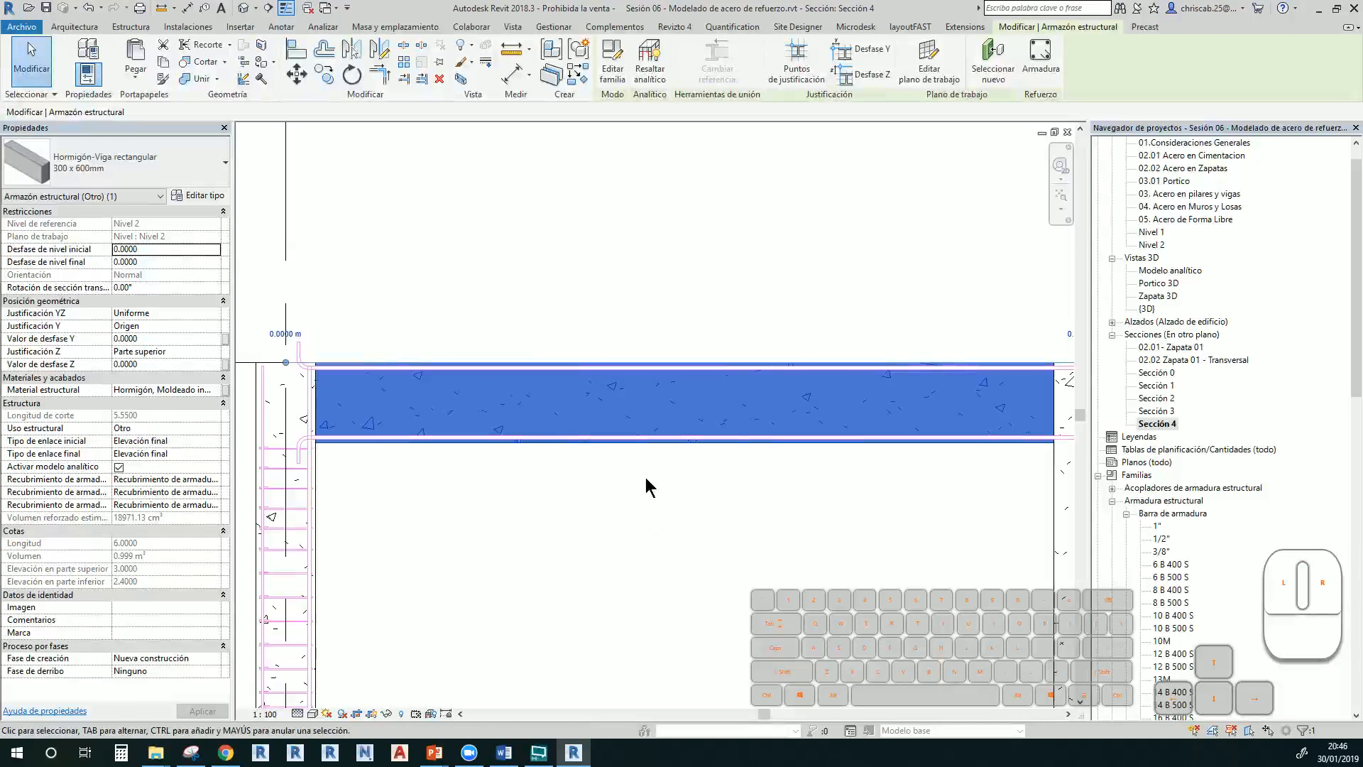
{"action": "left_click", "coordinate": [1041, 71]}
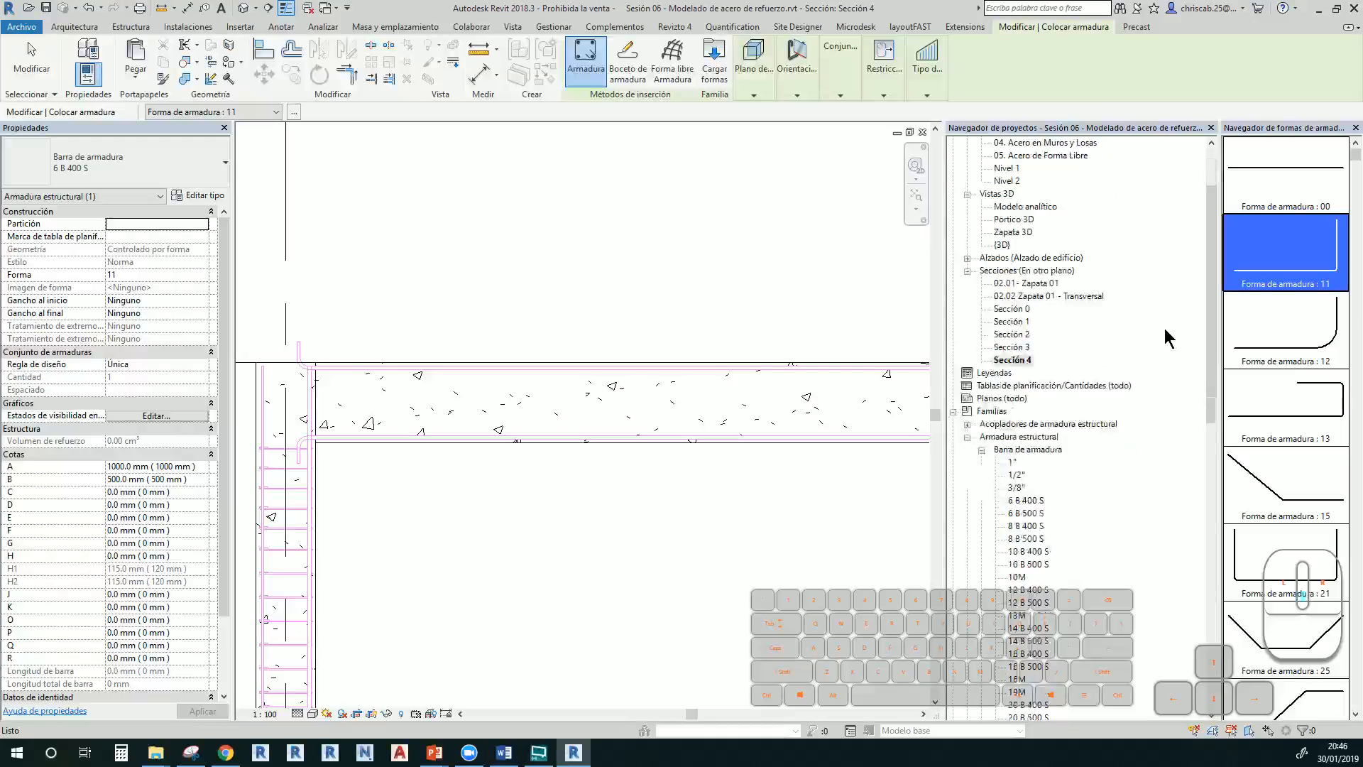
{"action": "scroll", "coordinate": [1339, 390], "scroll_direction": "down", "scroll_amount": 10}
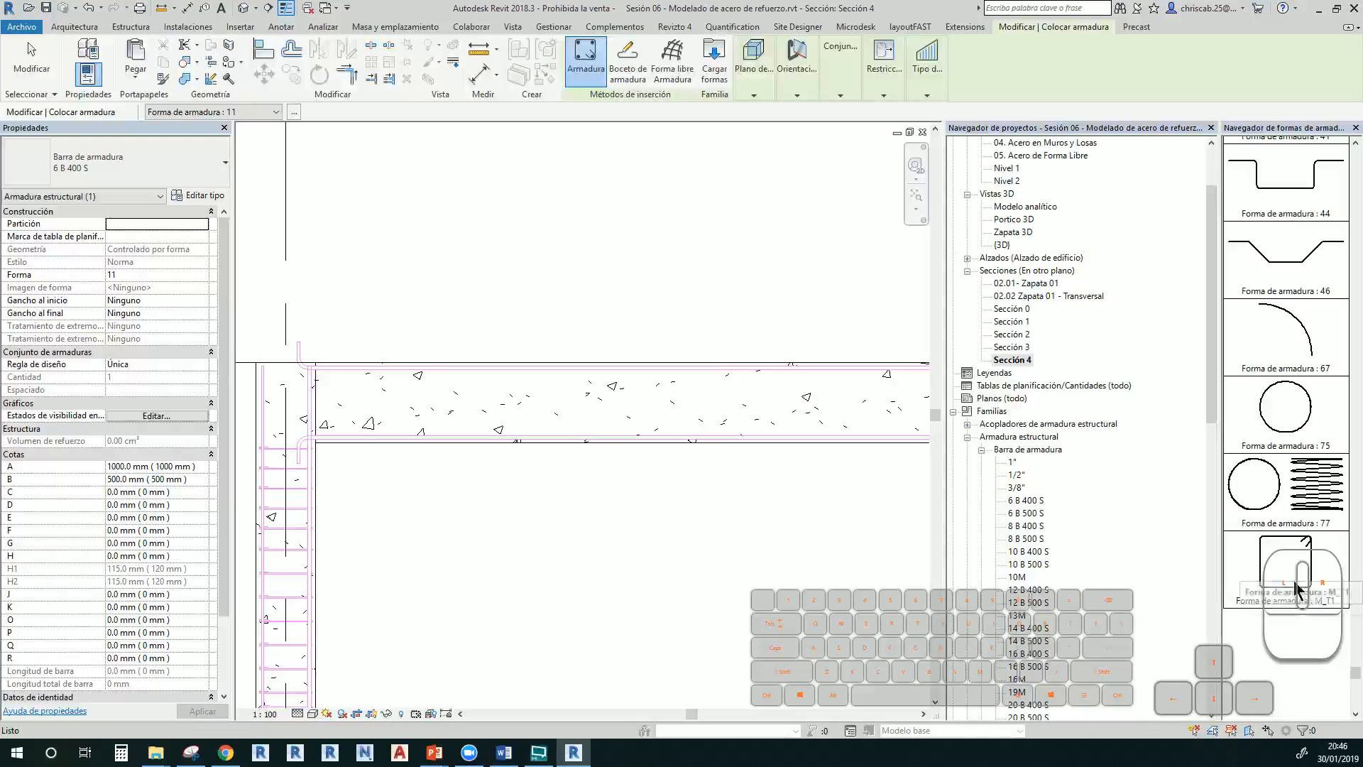
{"action": "left_click", "coordinate": [1295, 590]}
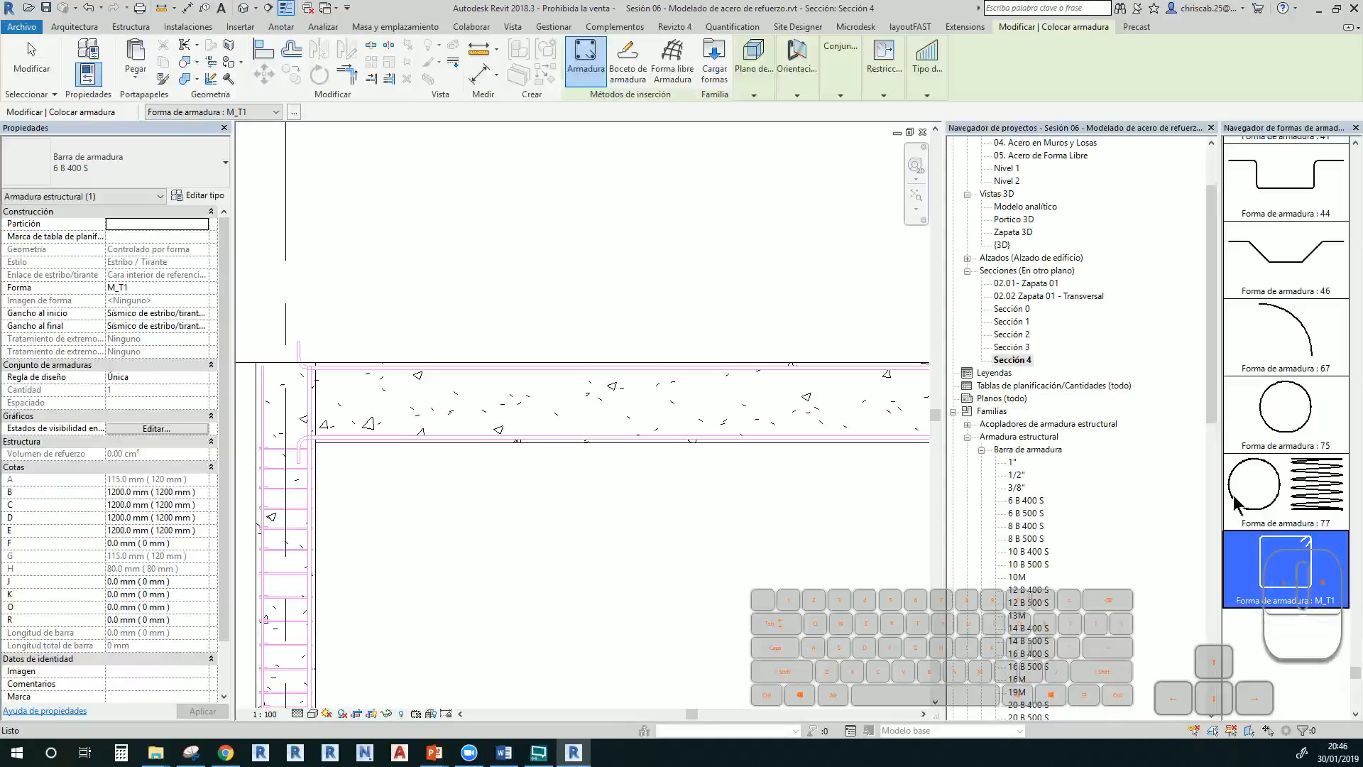
{"action": "left_click", "coordinate": [797, 68]}
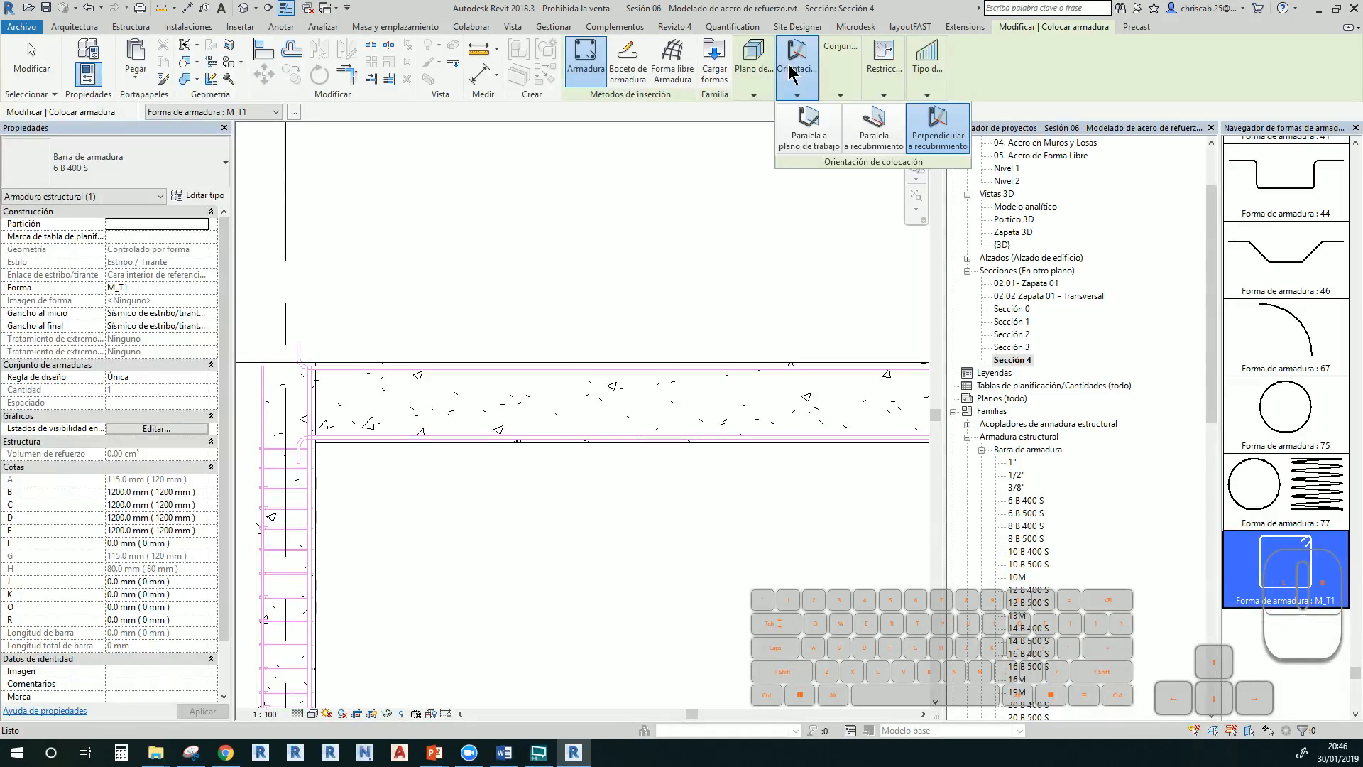
{"action": "left_click", "coordinate": [937, 135]}
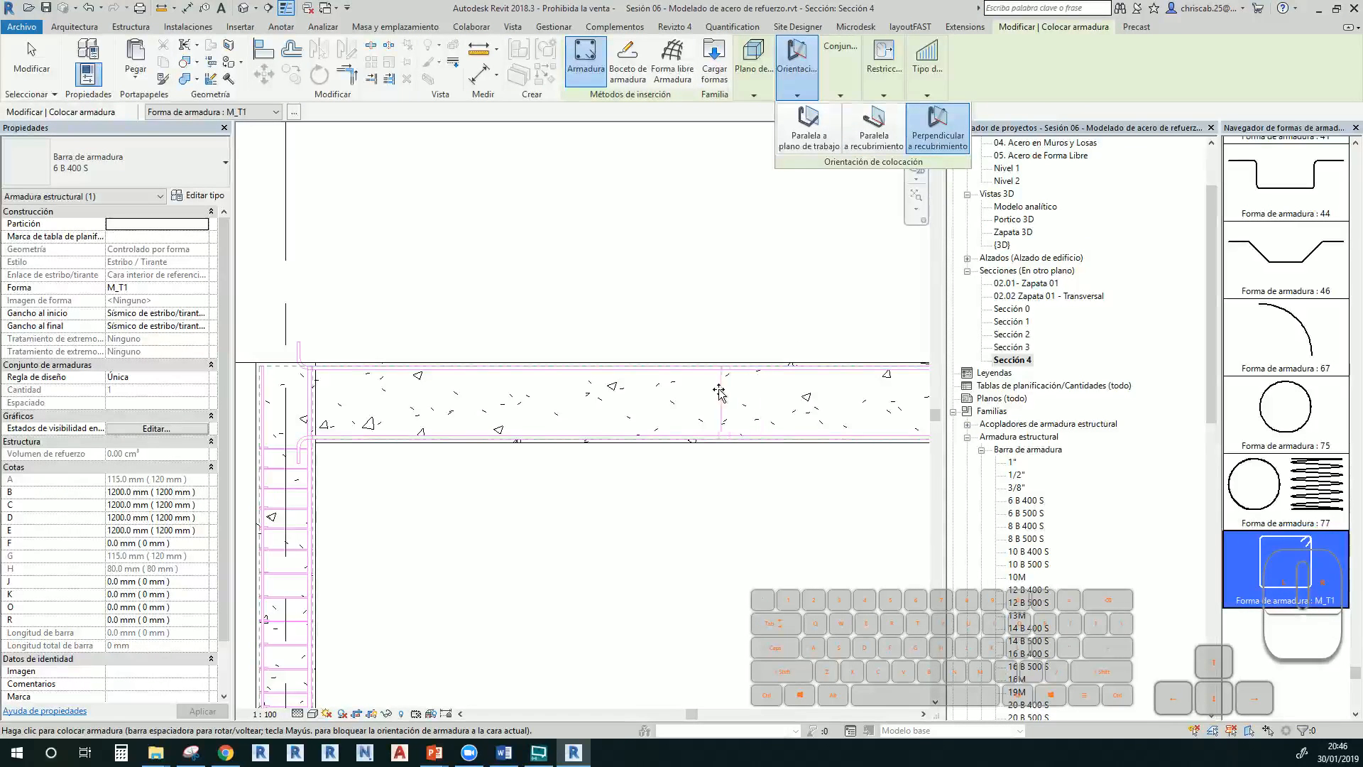
{"action": "left_click", "coordinate": [703, 394]}
{"action": "scroll", "coordinate": [702, 395], "scroll_direction": "up", "scroll_amount": 4}
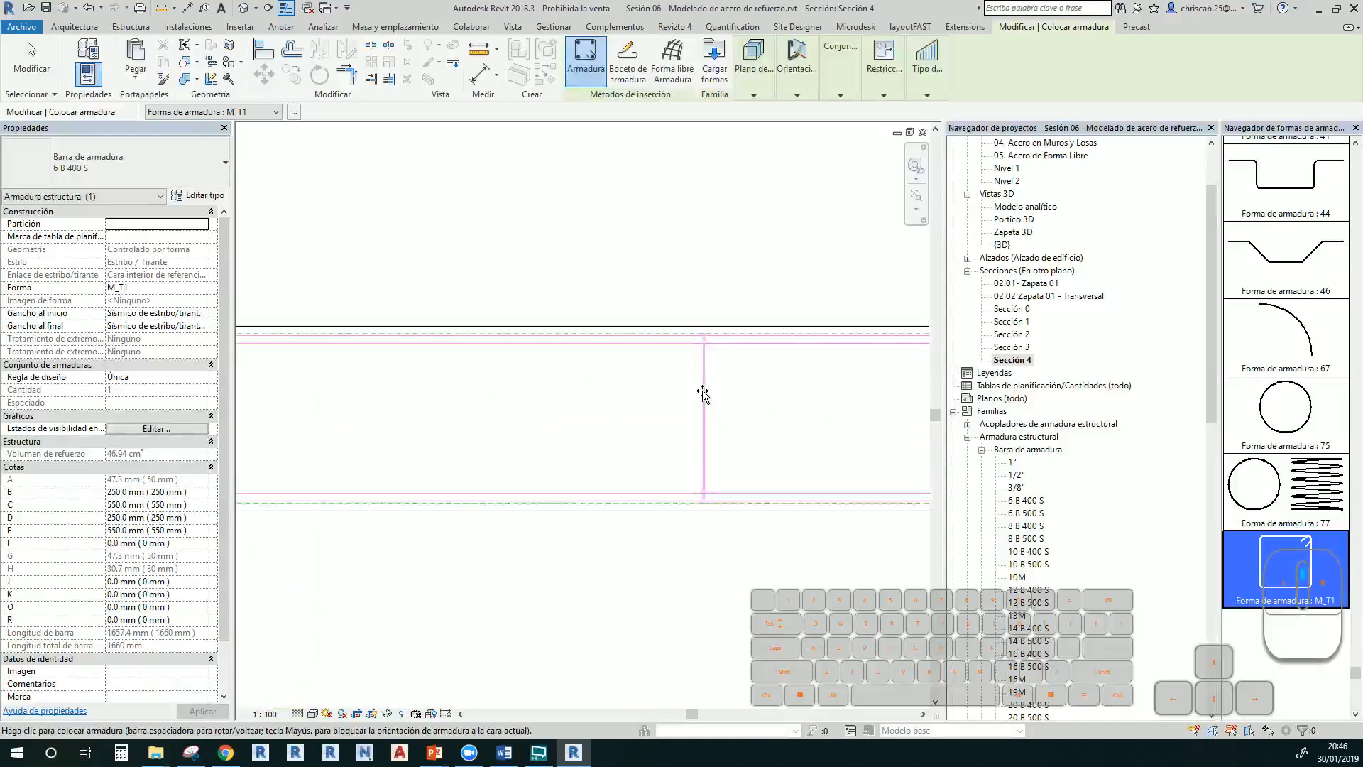
{"action": "key", "text": "Escape"}
{"action": "key", "text": "Escape"}
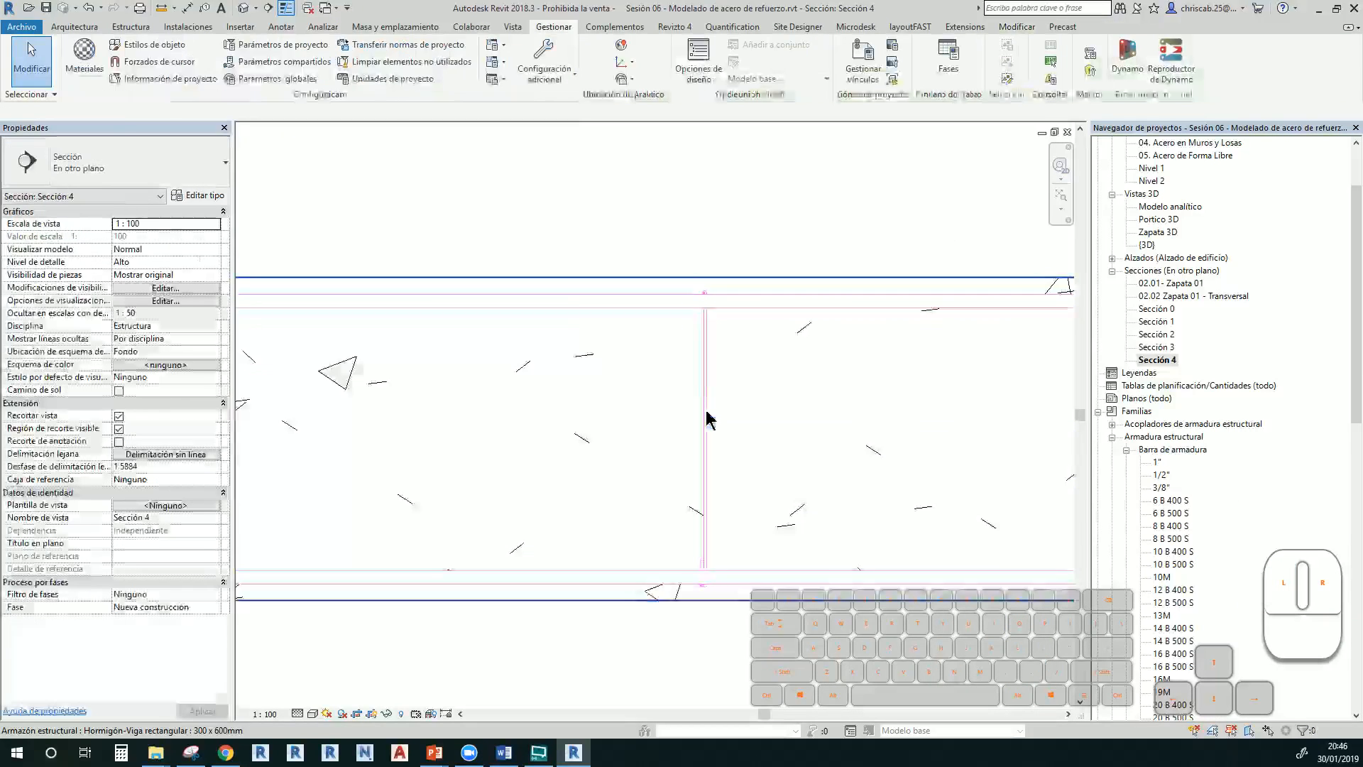
Change the stirrup's bar type to 3/8"
{"action": "left_click", "coordinate": [707, 419]}
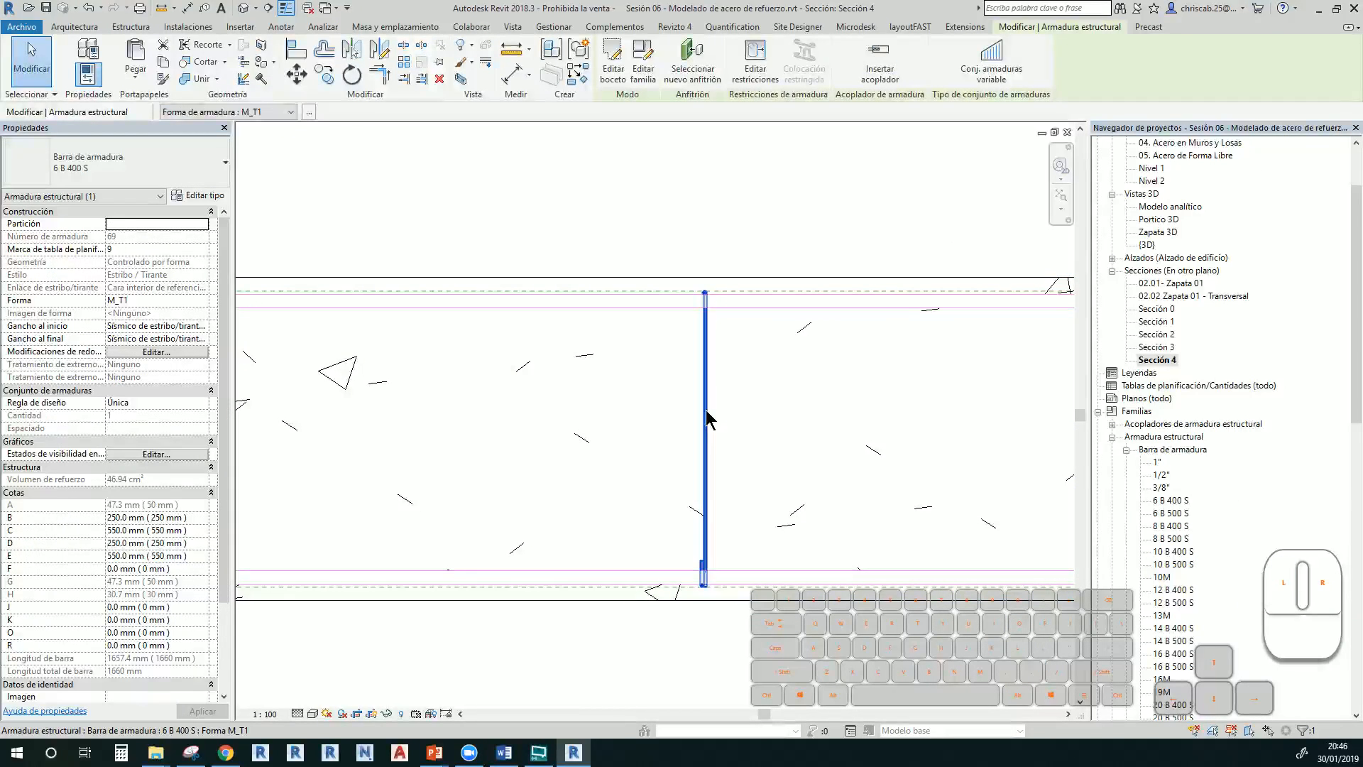
{"action": "key", "text": "Escape"}
{"action": "left_click", "coordinate": [709, 402]}
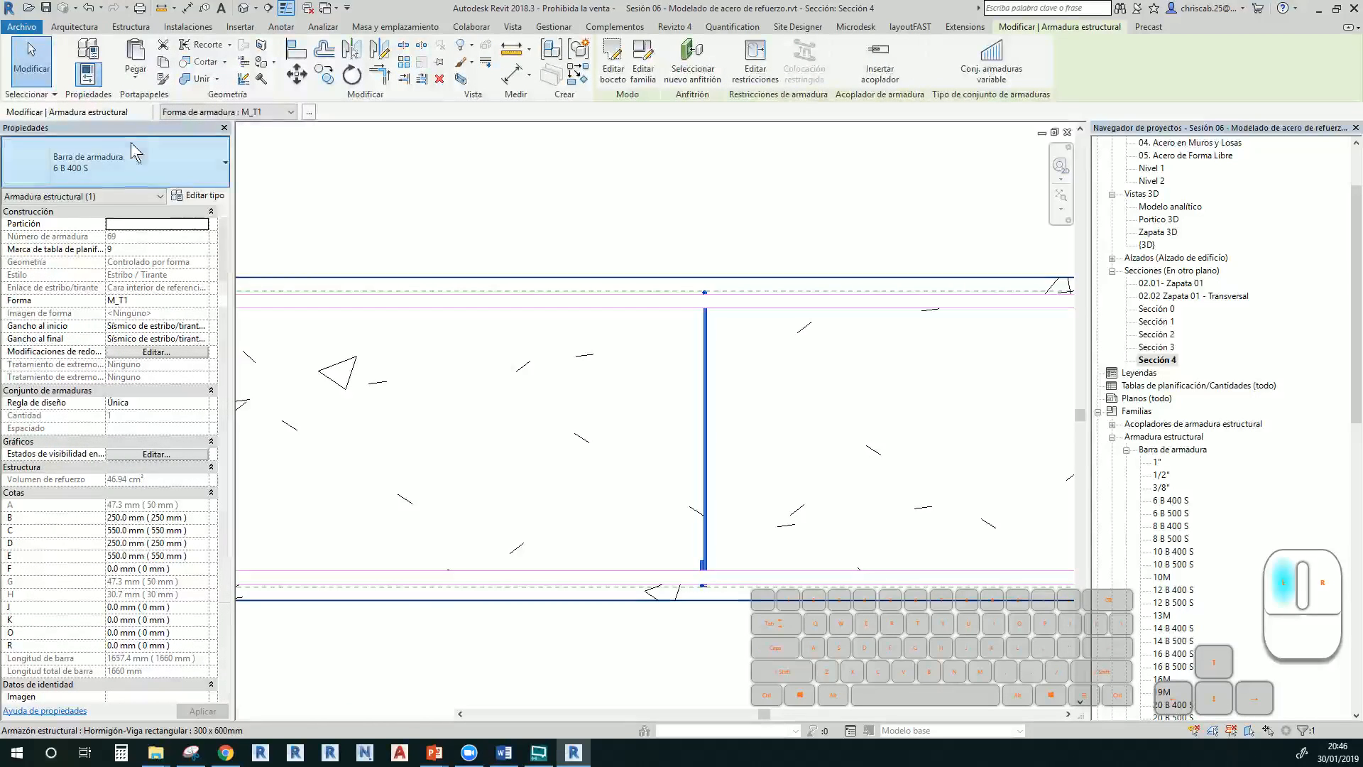
{"action": "left_click", "coordinate": [121, 170]}
{"action": "left_click", "coordinate": [113, 268]}
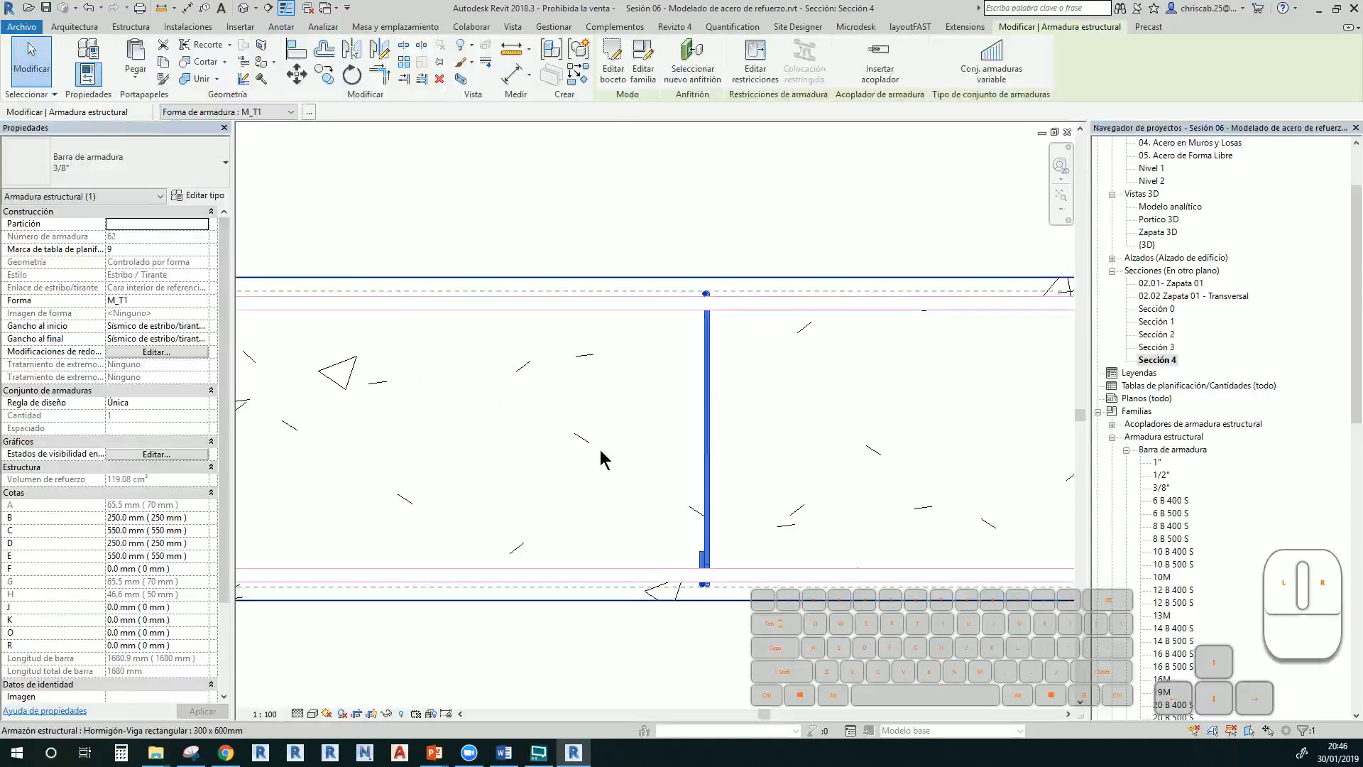
{"action": "left_click", "coordinate": [617, 490]}
Lay the stirrups out along the beam at a maximum spacing of 150 mm
{"action": "left_click", "coordinate": [705, 490]}
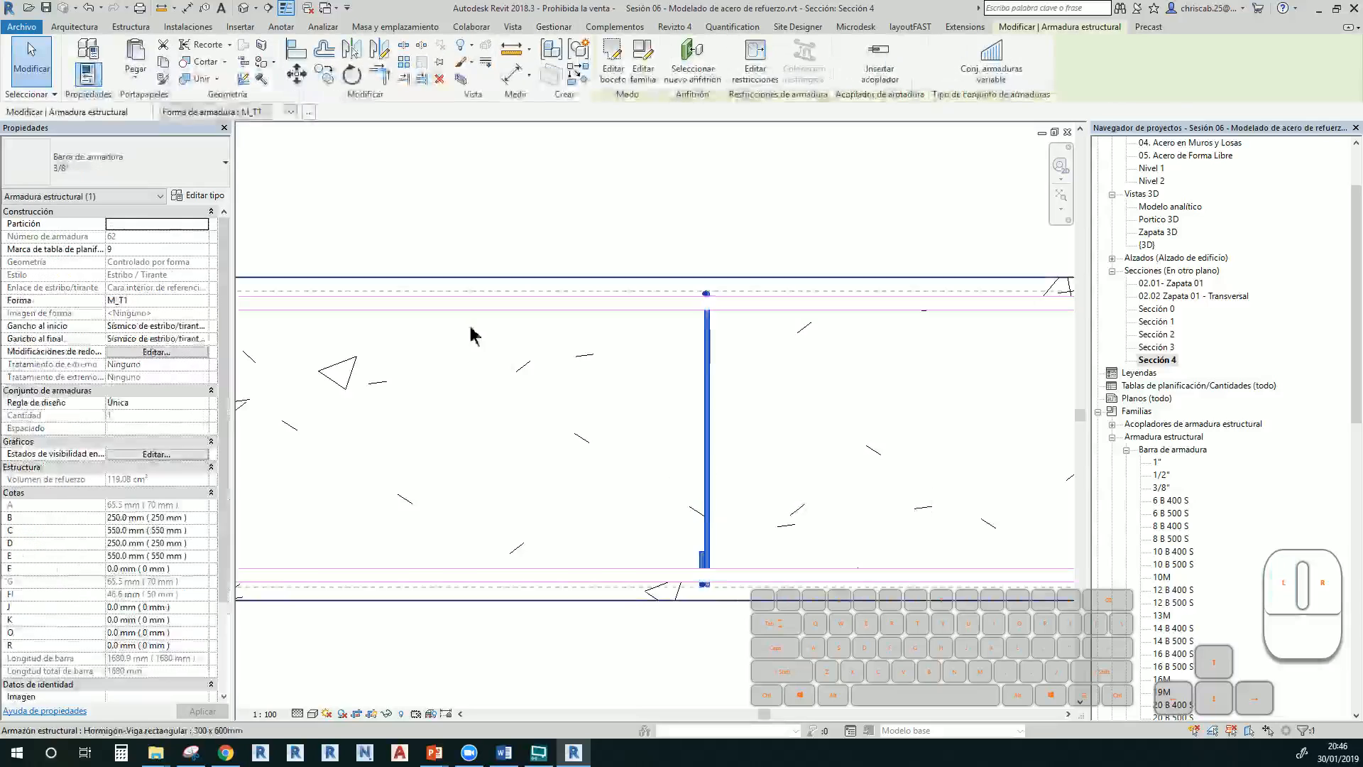
{"action": "left_click", "coordinate": [205, 403]}
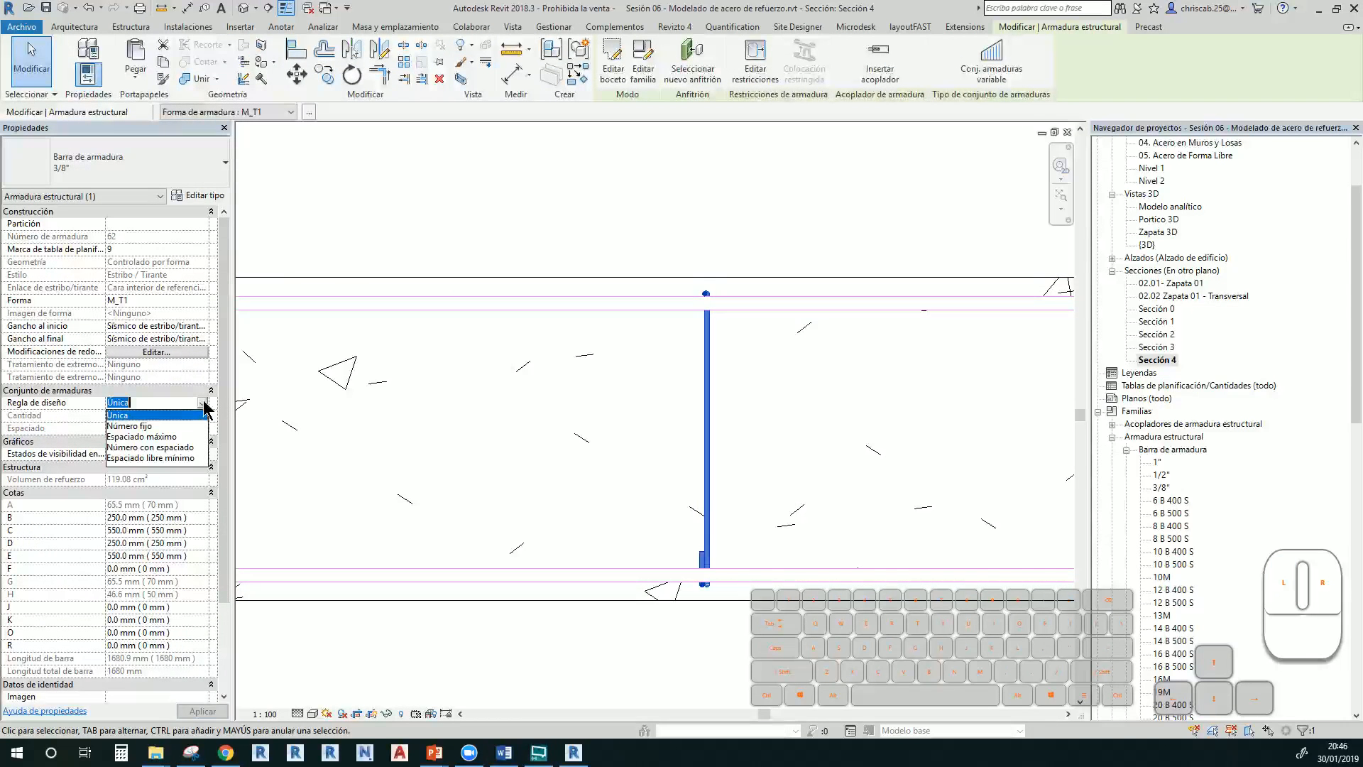
{"action": "left_click", "coordinate": [177, 436]}
{"action": "left_click", "coordinate": [169, 428]}
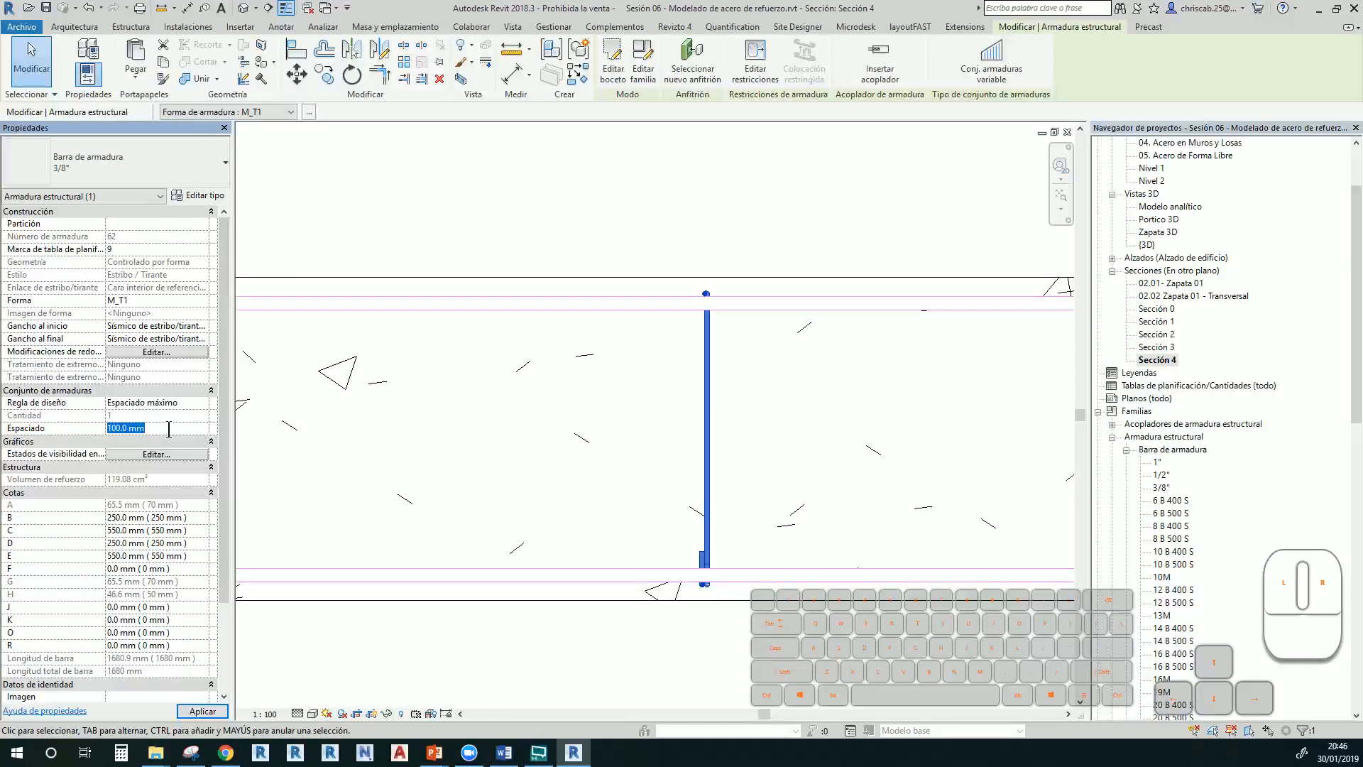
{"action": "type", "text": "150"}
{"action": "key", "text": "Return"}
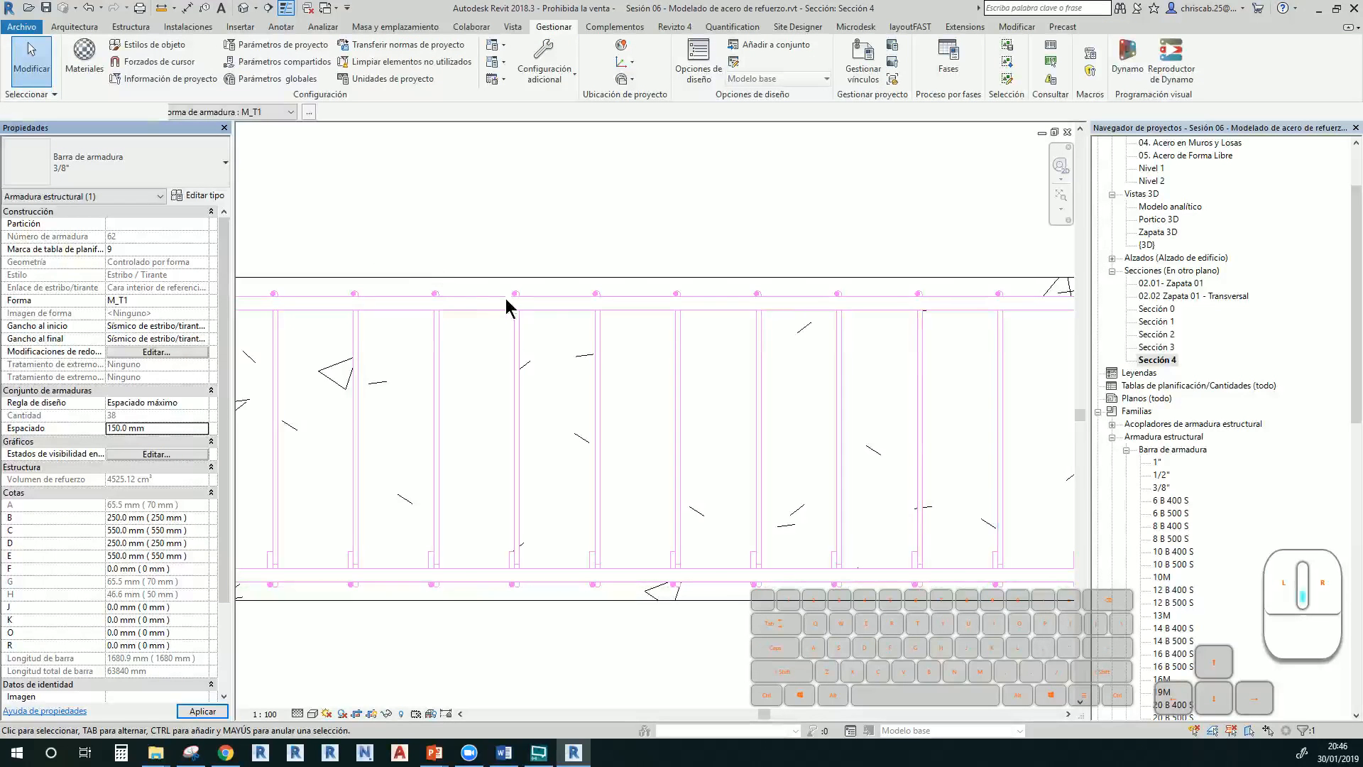
{"action": "scroll", "coordinate": [749, 431], "scroll_direction": "down", "scroll_amount": 8}
{"action": "left_click", "coordinate": [749, 431]}
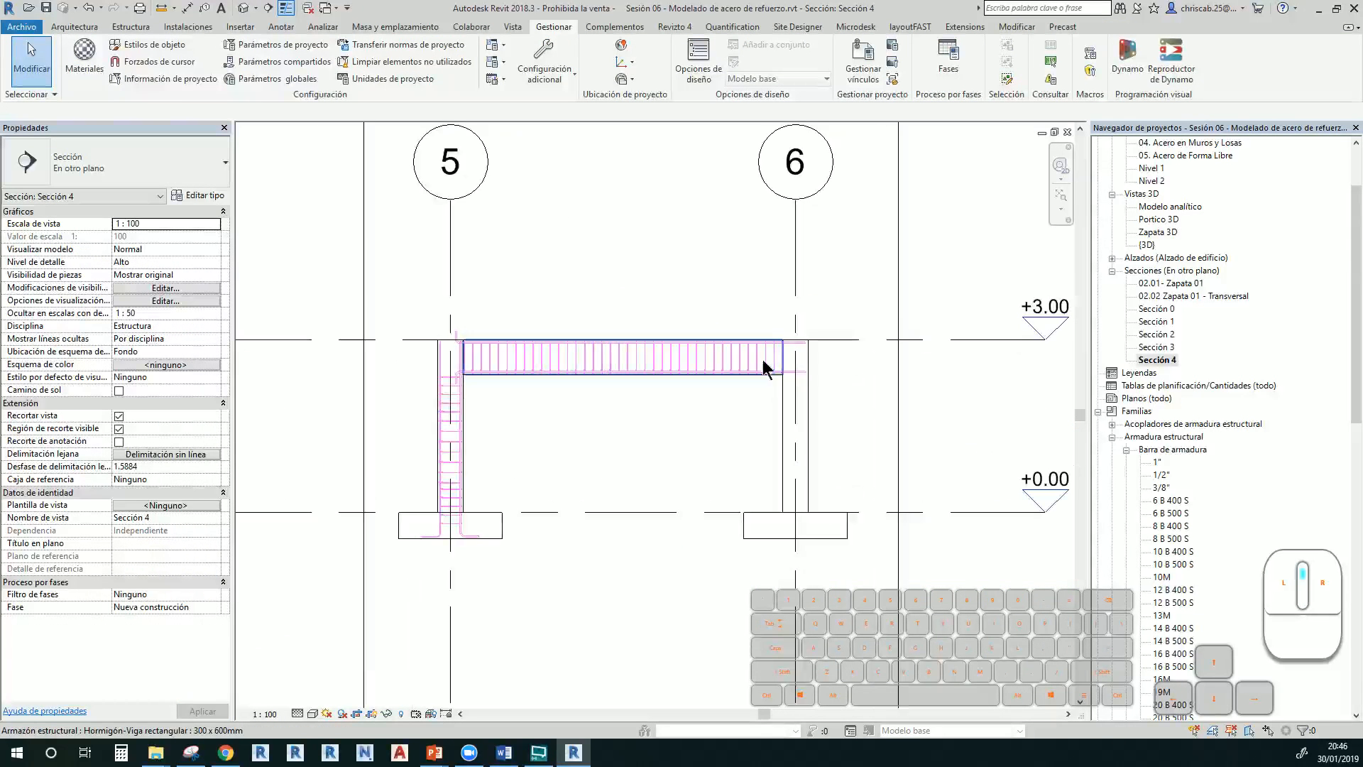
Pan and zoom across Sección 4 to review the beam, both columns and their footings
{"action": "scroll", "coordinate": [799, 382], "scroll_direction": "up", "scroll_amount": 4}
{"action": "scroll", "coordinate": [628, 445], "scroll_direction": "down", "scroll_amount": 2}
{"action": "middle_click_drag", "start_coordinate": [642, 448], "coordinate": [759, 456]}
{"action": "scroll", "coordinate": [398, 457], "scroll_direction": "up", "scroll_amount": 2}
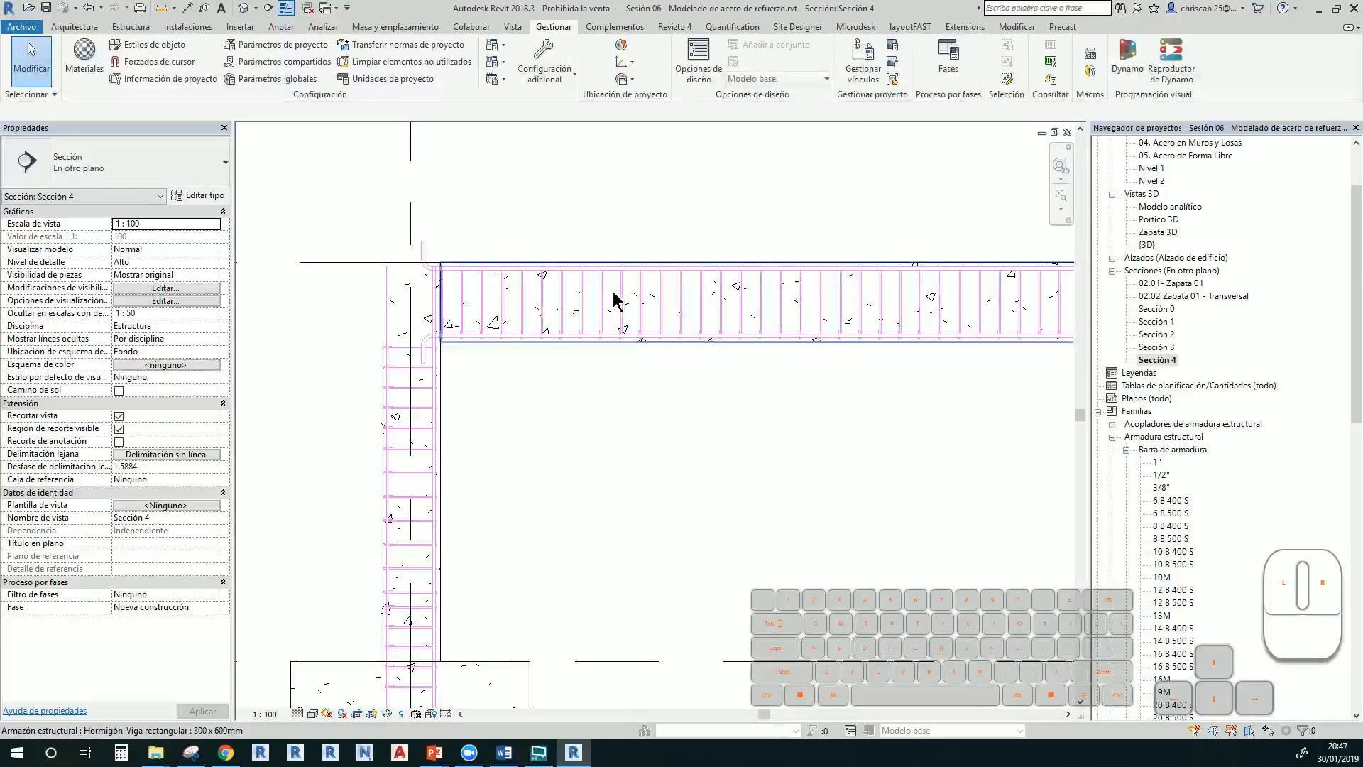
{"action": "middle_click_drag", "start_coordinate": [631, 304], "coordinate": [414, 356]}
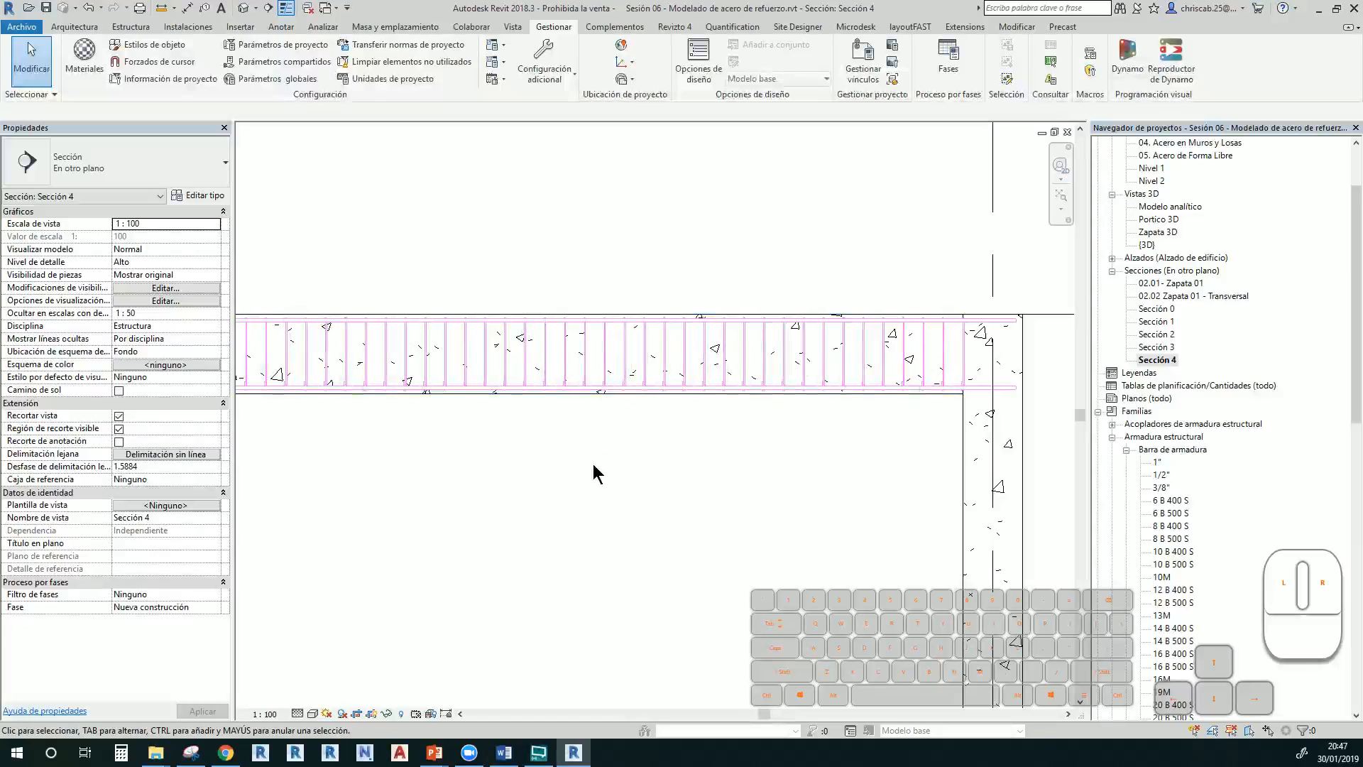
{"action": "middle_click_drag", "start_coordinate": [623, 466], "coordinate": [696, 435]}
{"action": "scroll", "coordinate": [695, 486], "scroll_direction": "down", "scroll_amount": 1}
{"action": "scroll", "coordinate": [631, 415], "scroll_direction": "down", "scroll_amount": 1}
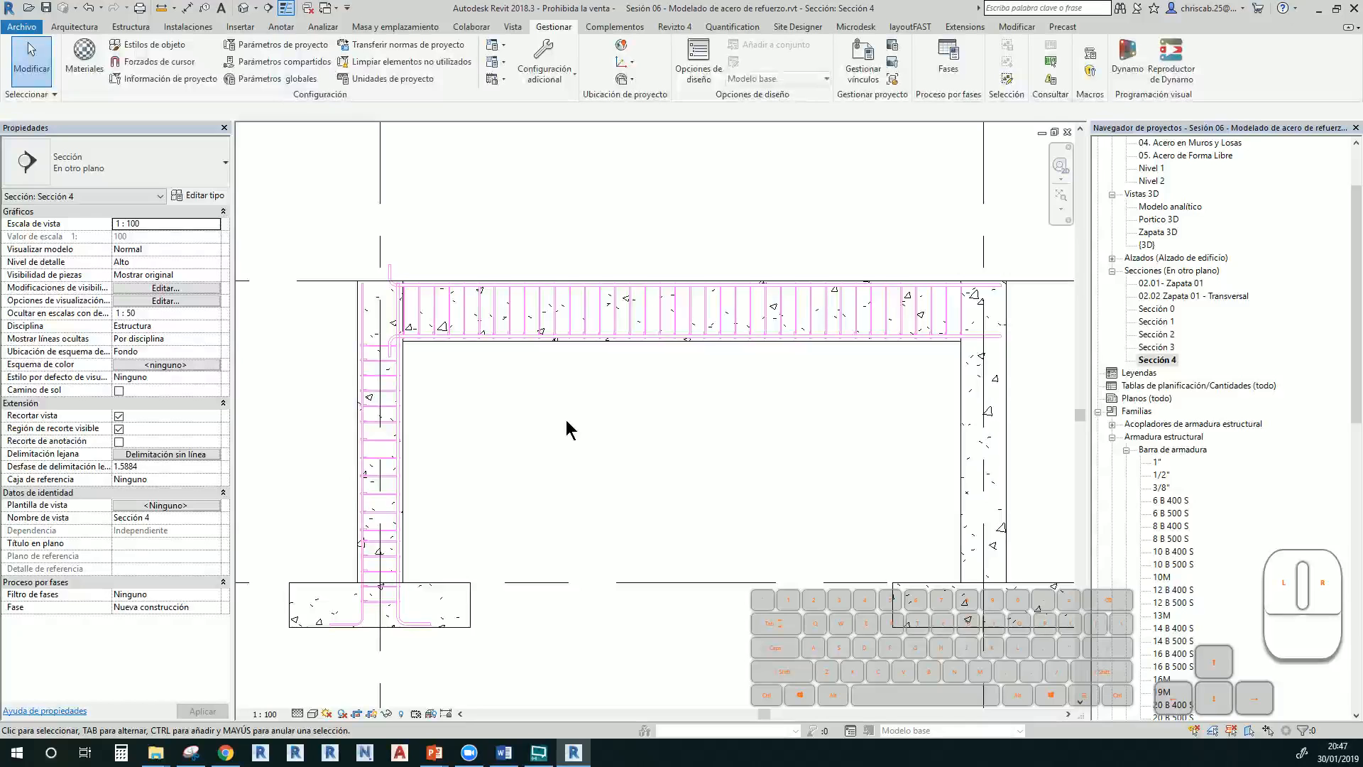
Select the left column and reinforced beam, then return to the 06.04 Acero en muros y losas slide
{"action": "left_click", "coordinate": [408, 487]}
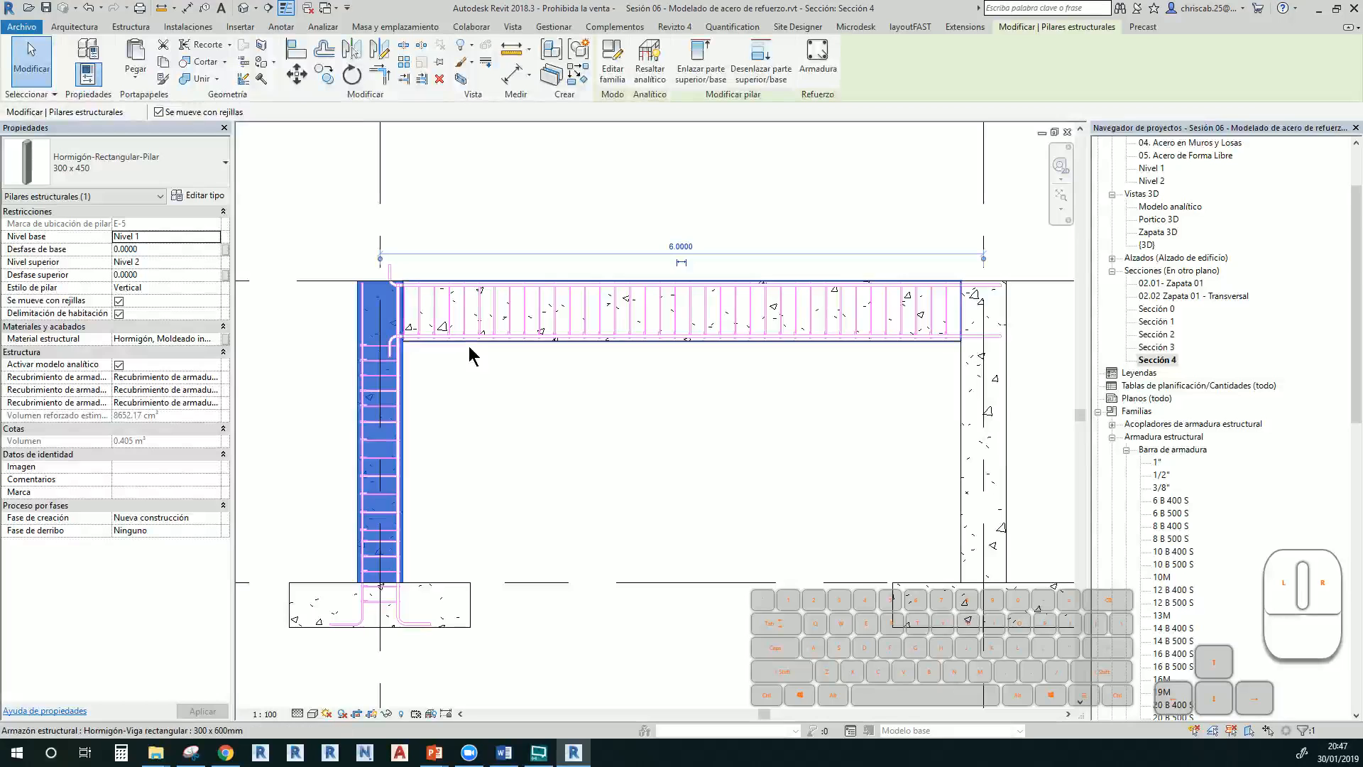
{"action": "left_click", "coordinate": [487, 367]}
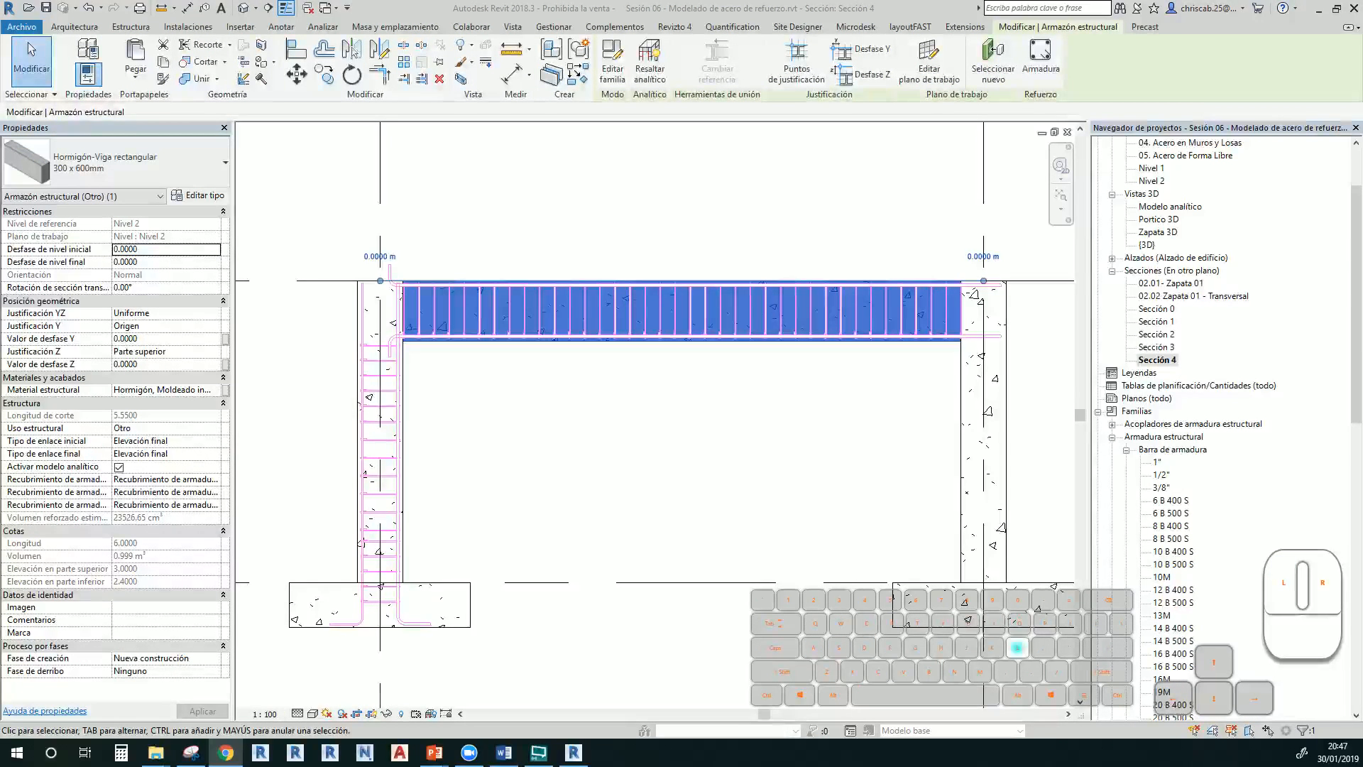
{"action": "type", "text": "e sa"}
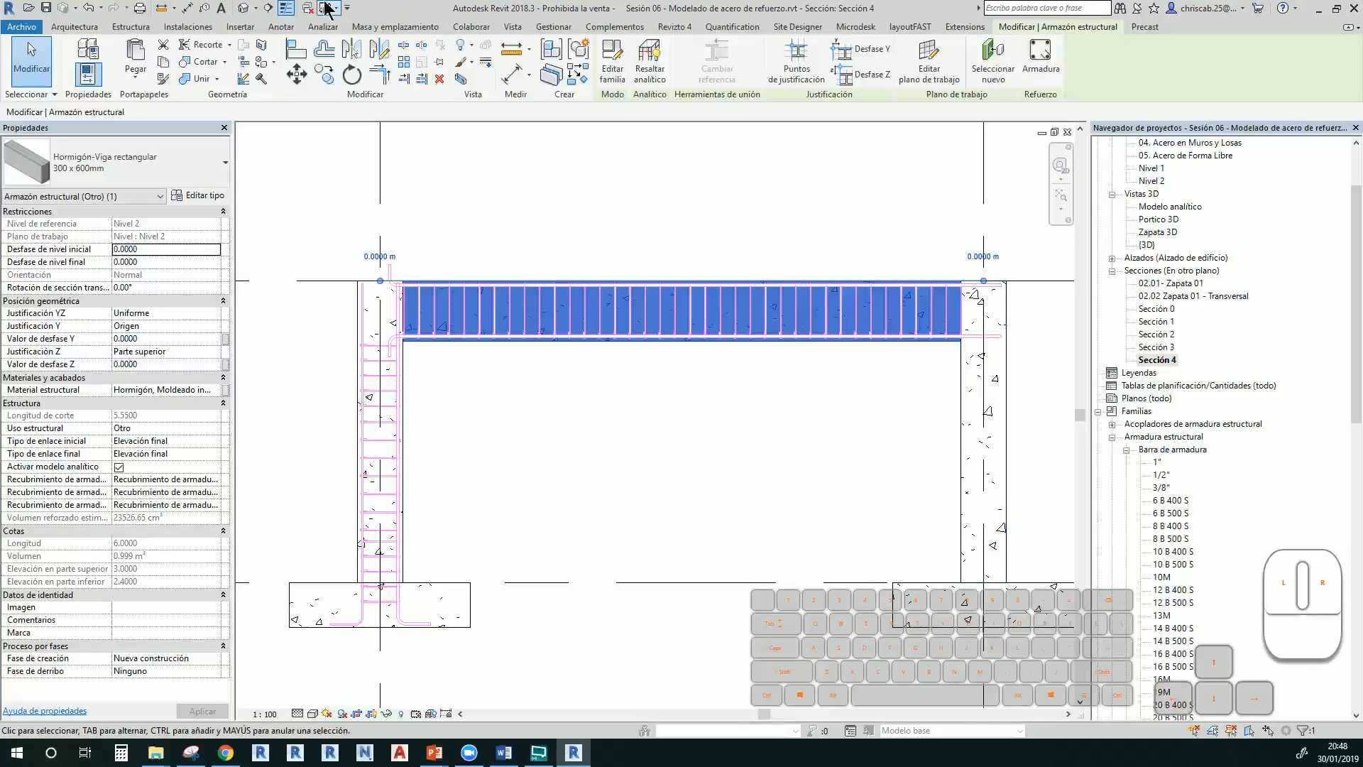
{"action": "key", "text": "alt+Tab"}
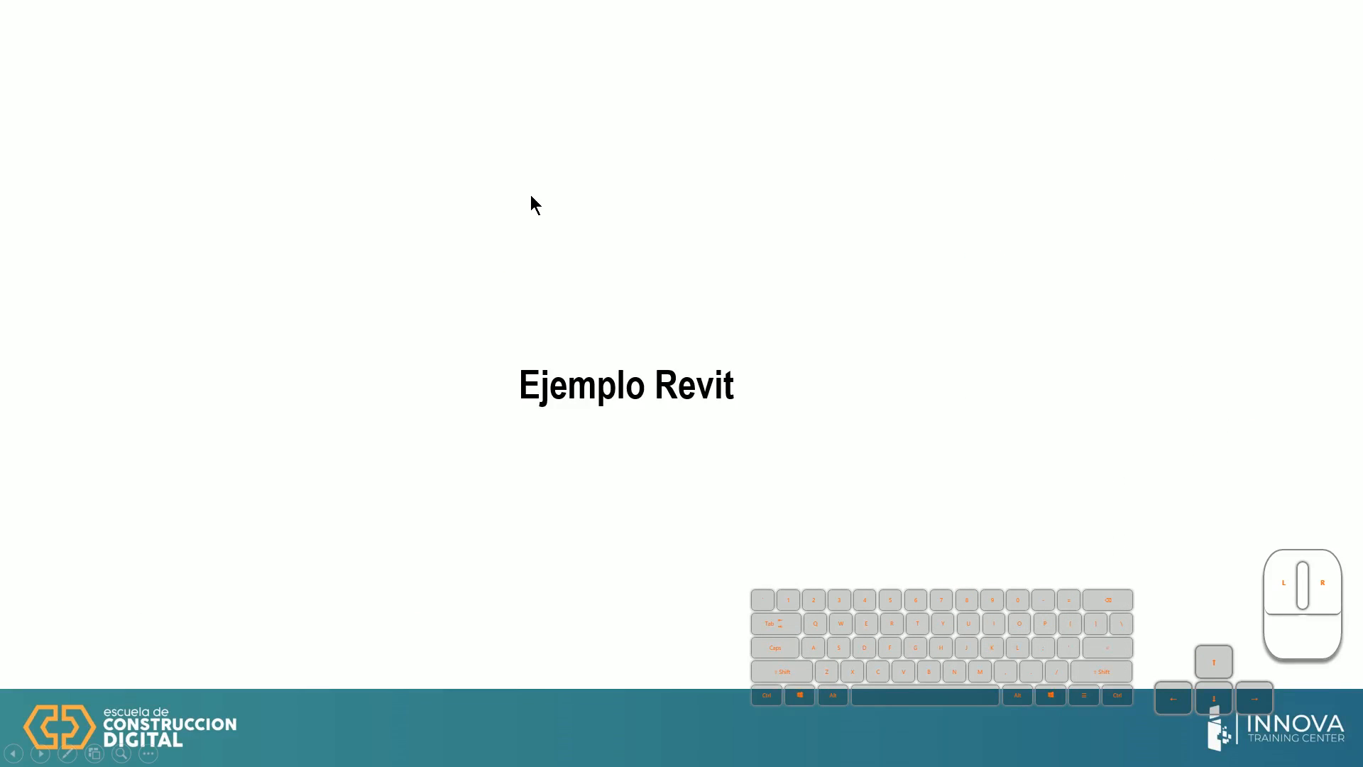
{"action": "key", "text": "Left"}
{"action": "key", "text": "Left"}
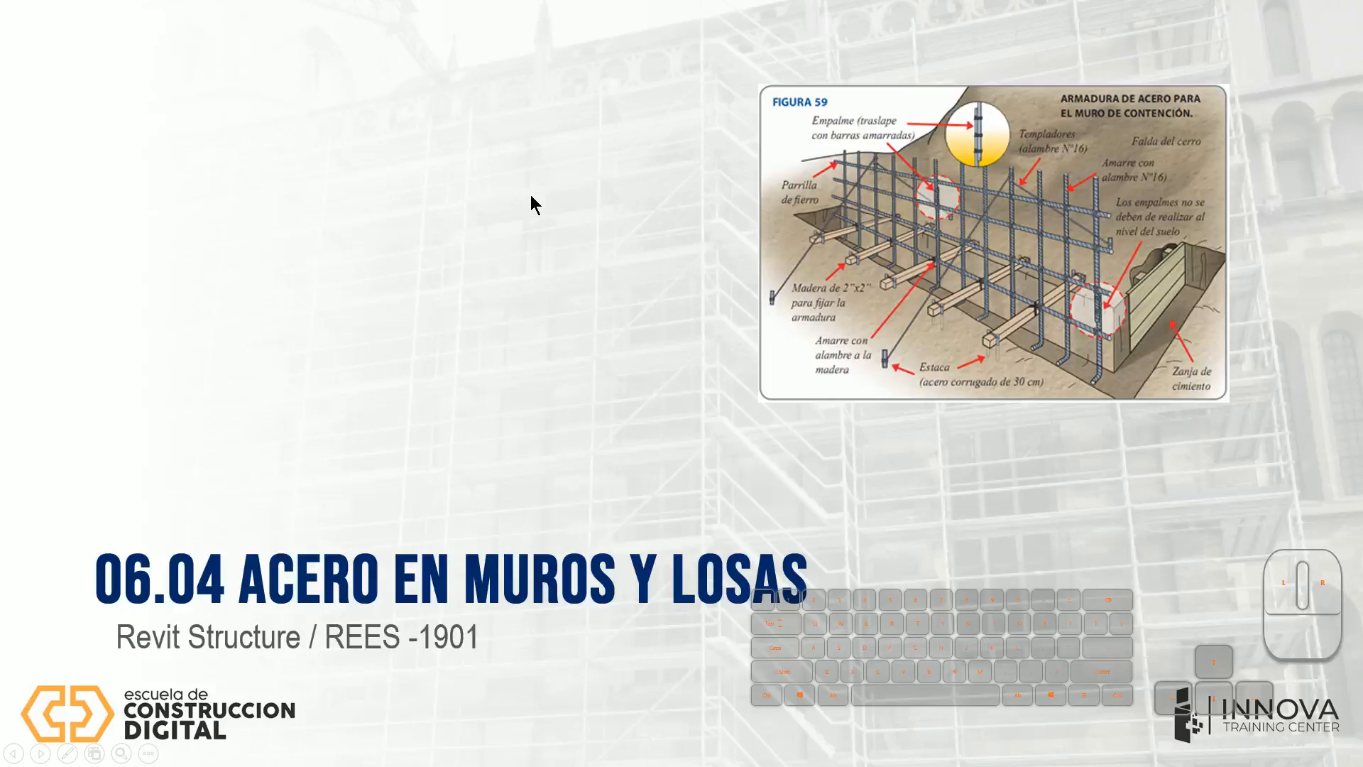
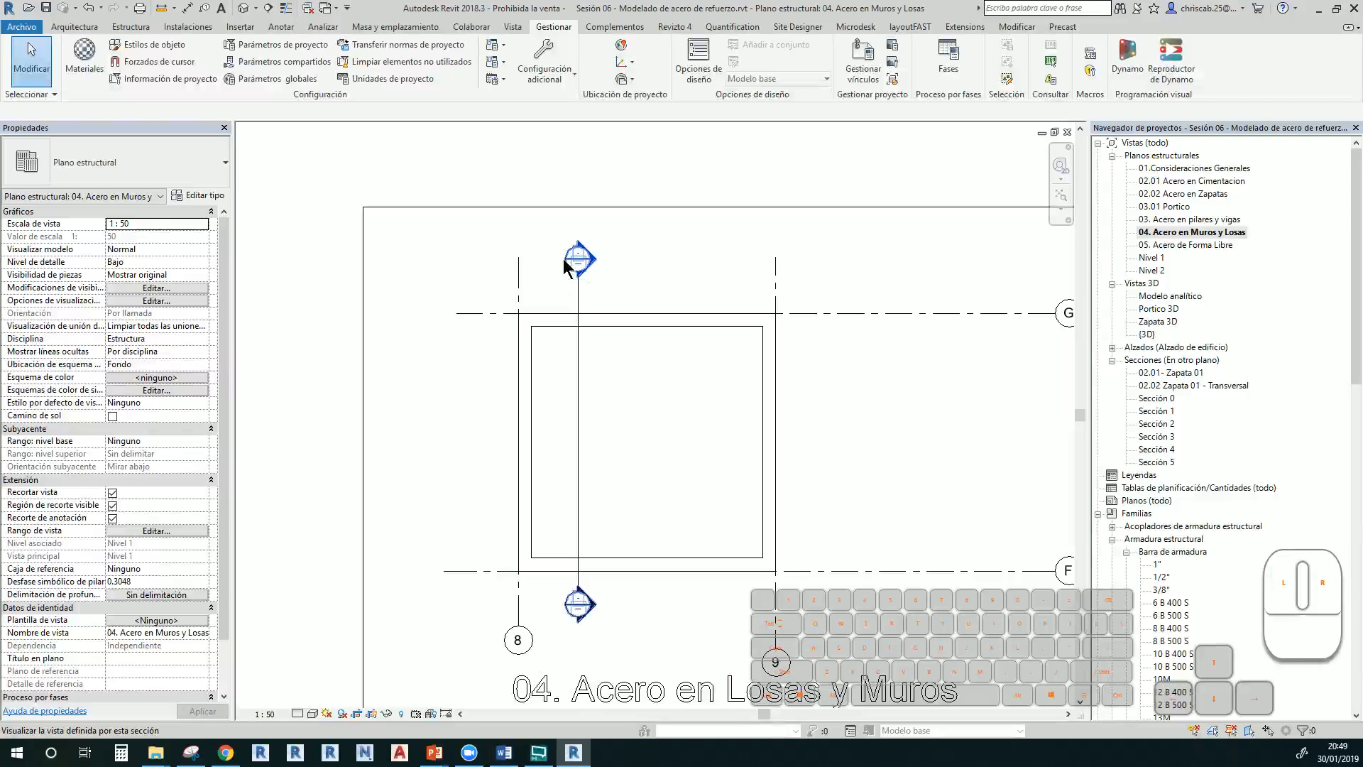
Set the Sección 5 view scale to 1 : 50
{"action": "scroll", "coordinate": [679, 563], "scroll_direction": "up", "scroll_amount": 1}
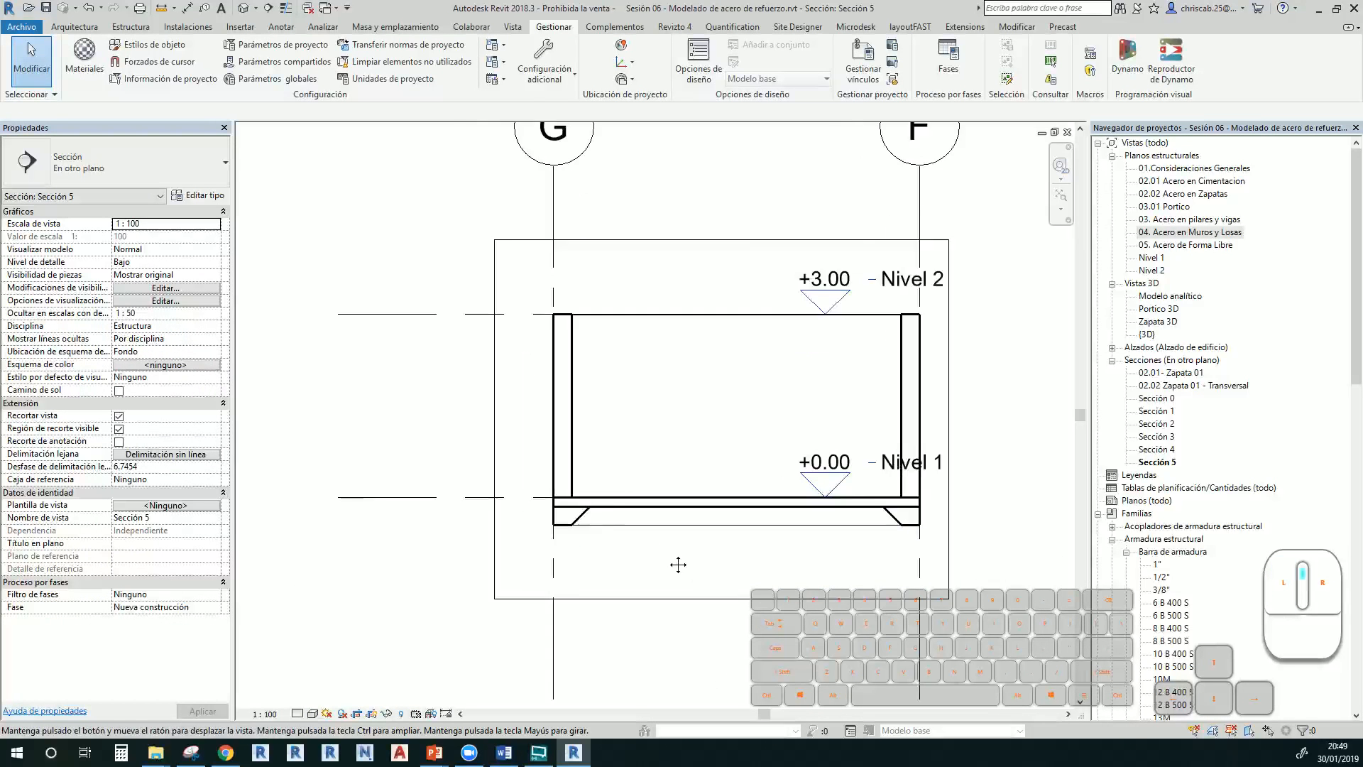
{"action": "middle_click_drag", "start_coordinate": [679, 564], "coordinate": [542, 480]}
{"action": "left_click", "coordinate": [264, 713]}
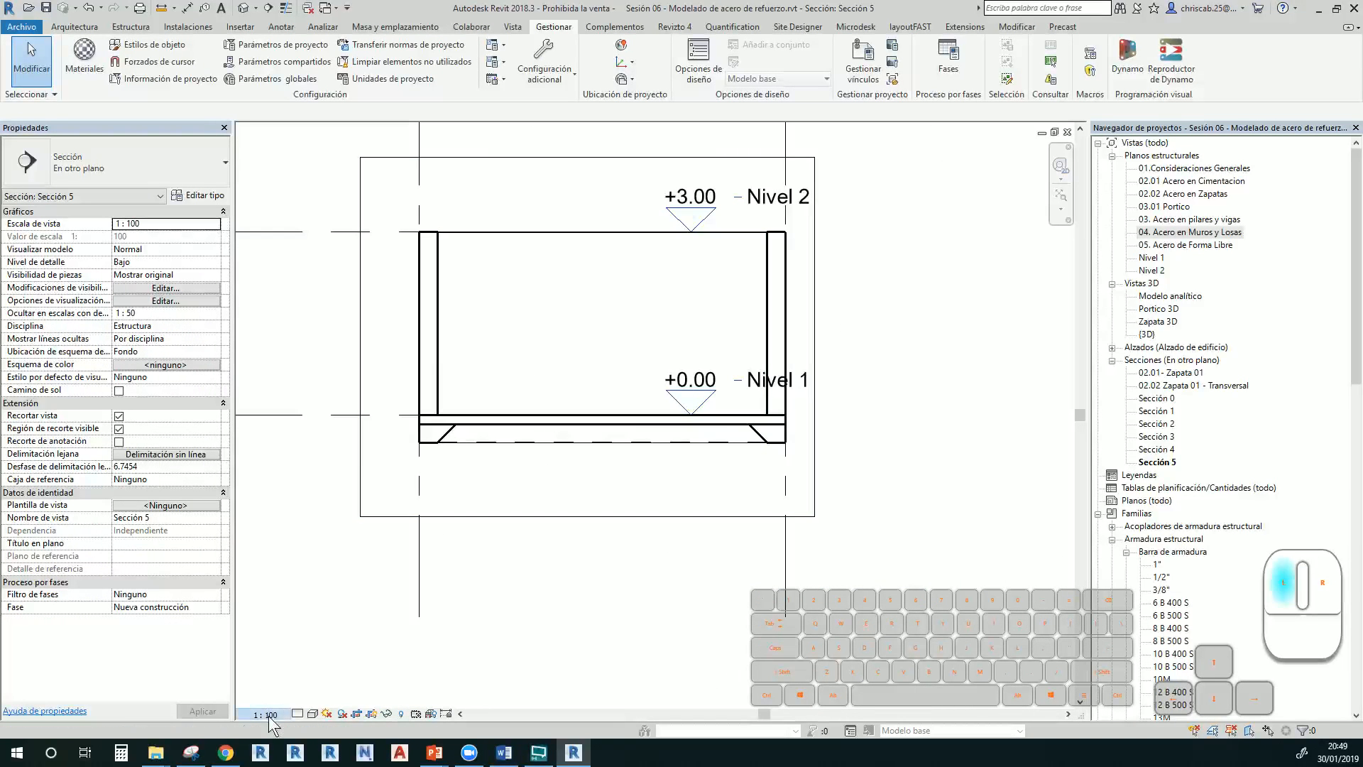
{"action": "left_click", "coordinate": [287, 604]}
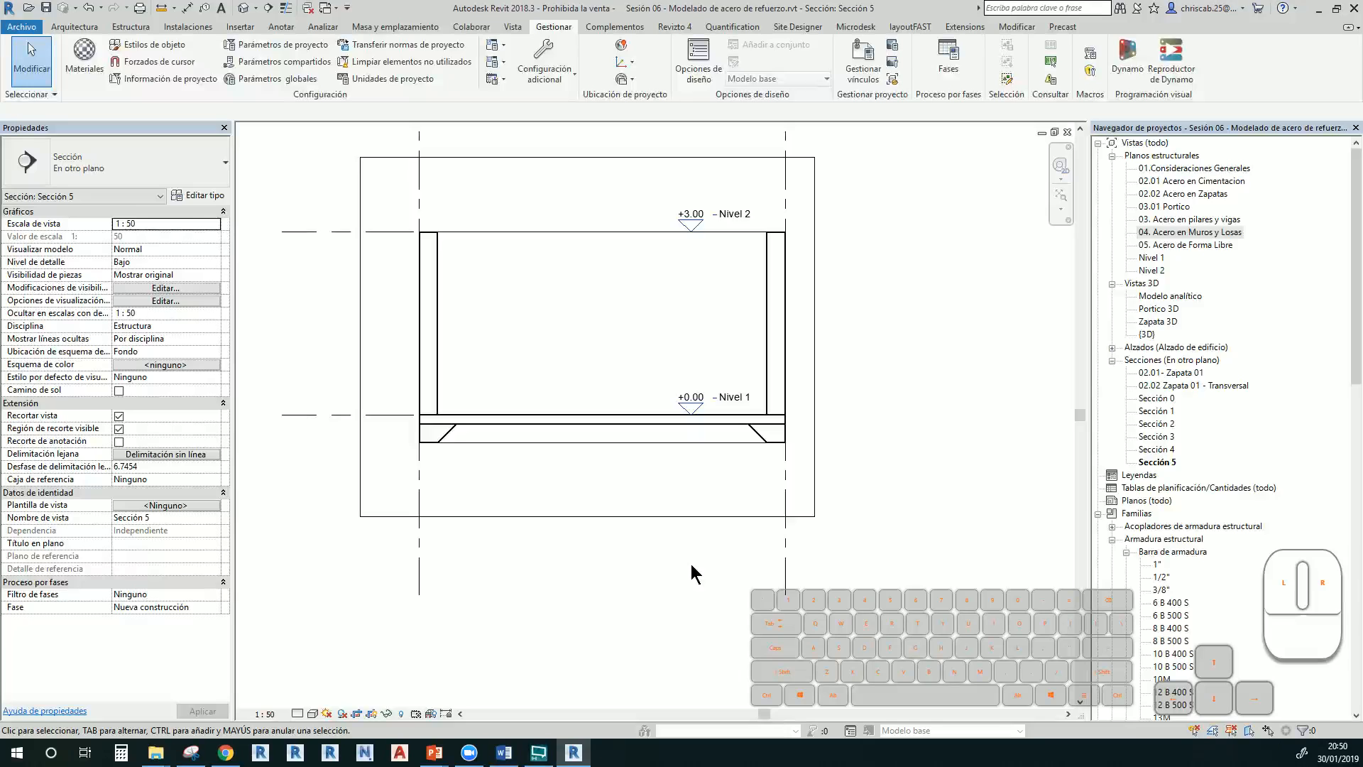
Extend the Nivel 1 and Nivel 2 level lines rightwards, then open the {3D} view
{"action": "left_click", "coordinate": [392, 415]}
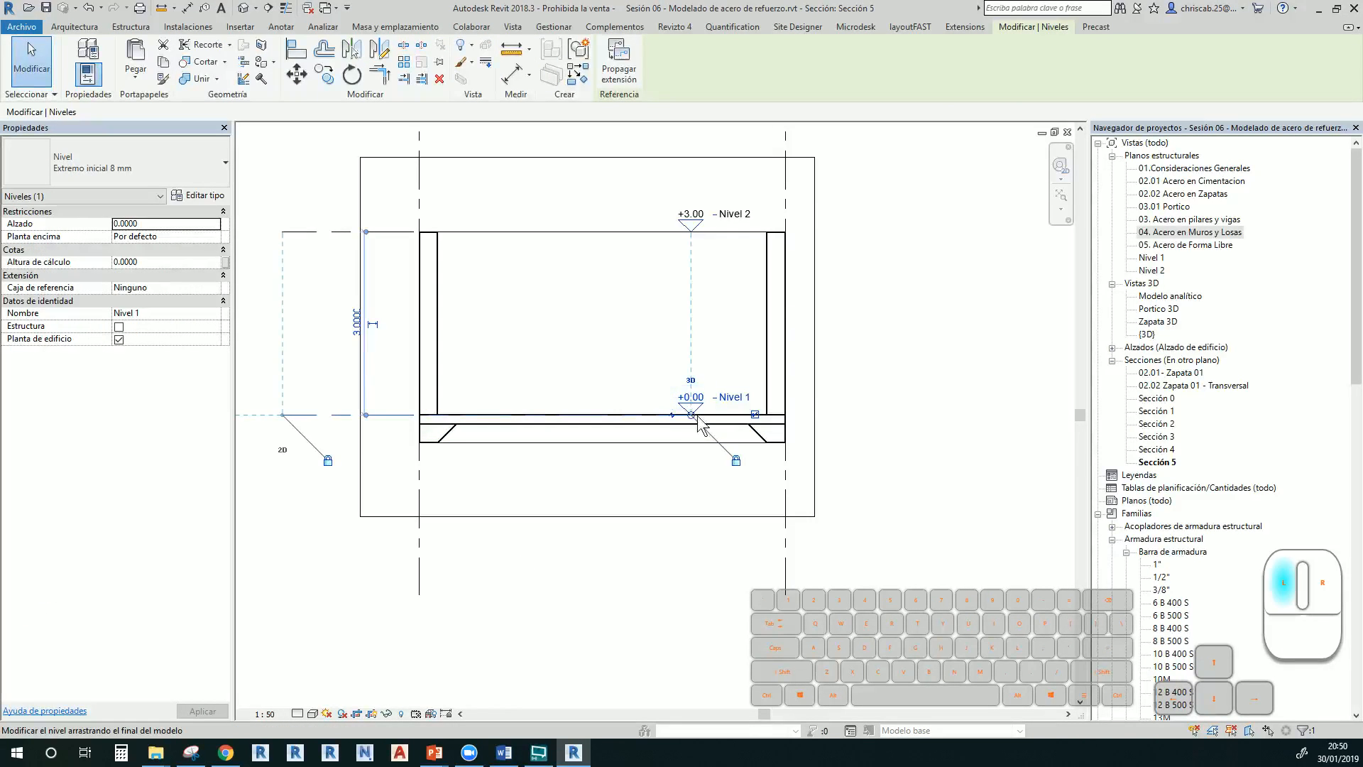
{"action": "left_click_drag", "start_coordinate": [700, 424], "coordinate": [898, 426]}
{"action": "left_click", "coordinate": [869, 534]}
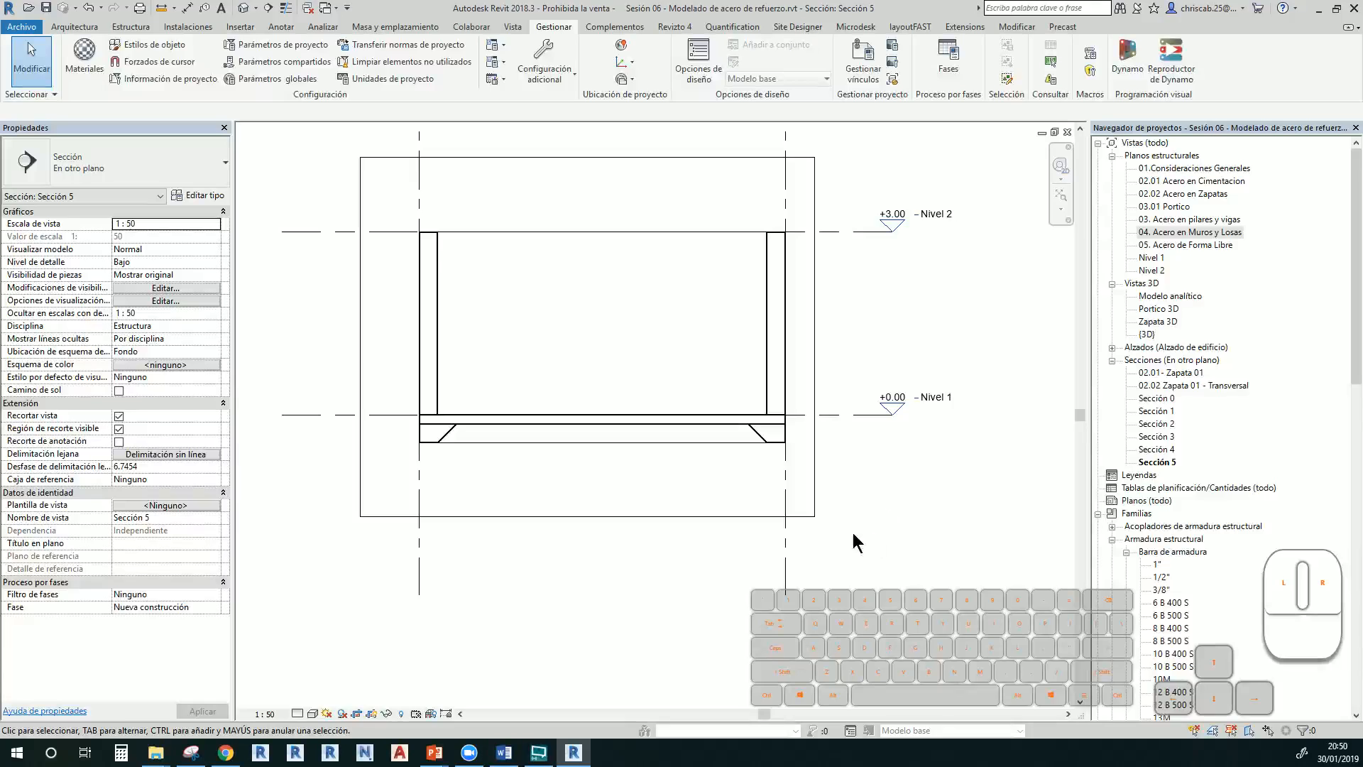
{"action": "double_click", "coordinate": [1146, 334]}
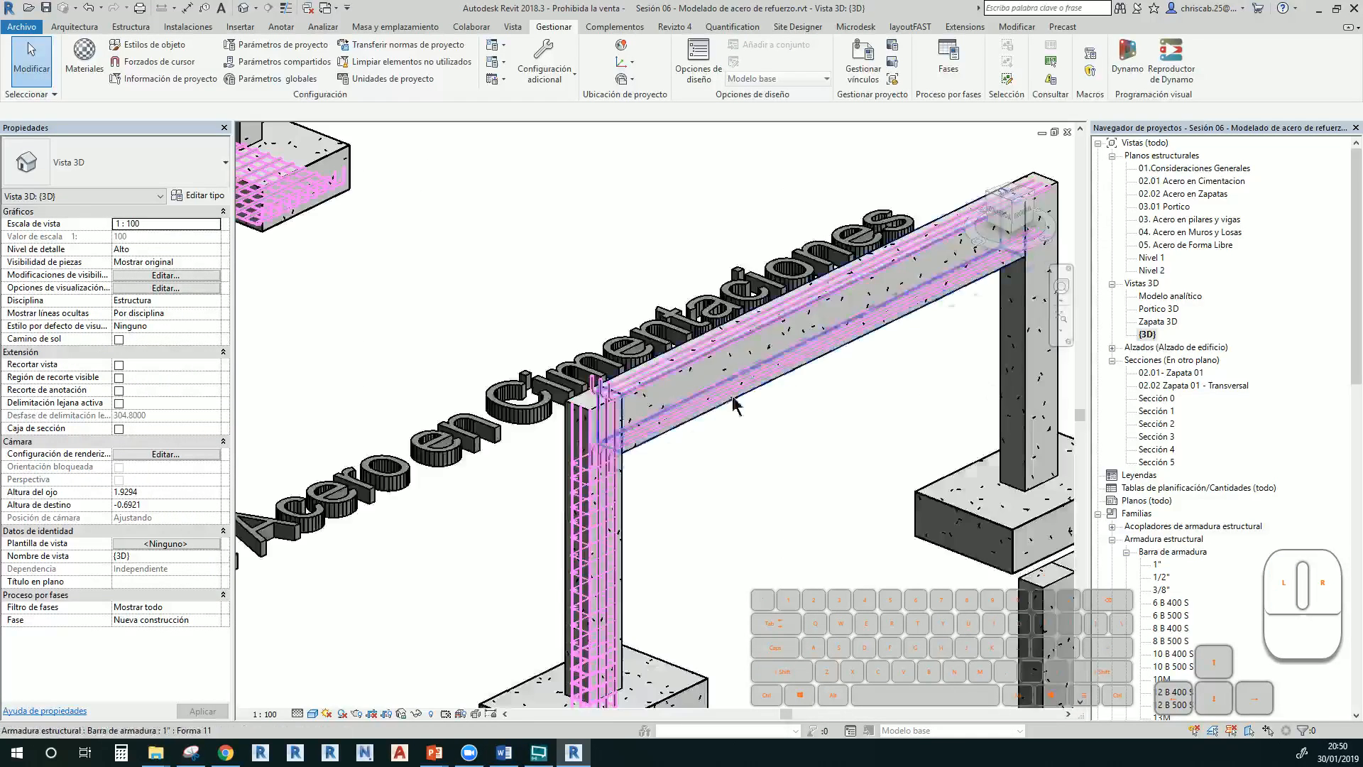
Bring the box of walls into view and select its right wall
{"action": "scroll", "coordinate": [733, 396], "scroll_direction": "down", "scroll_amount": 3}
{"action": "middle_click_drag", "start_coordinate": [818, 526], "coordinate": [553, 243]}
{"action": "middle_click_drag", "start_coordinate": [542, 369], "coordinate": [476, 363]}
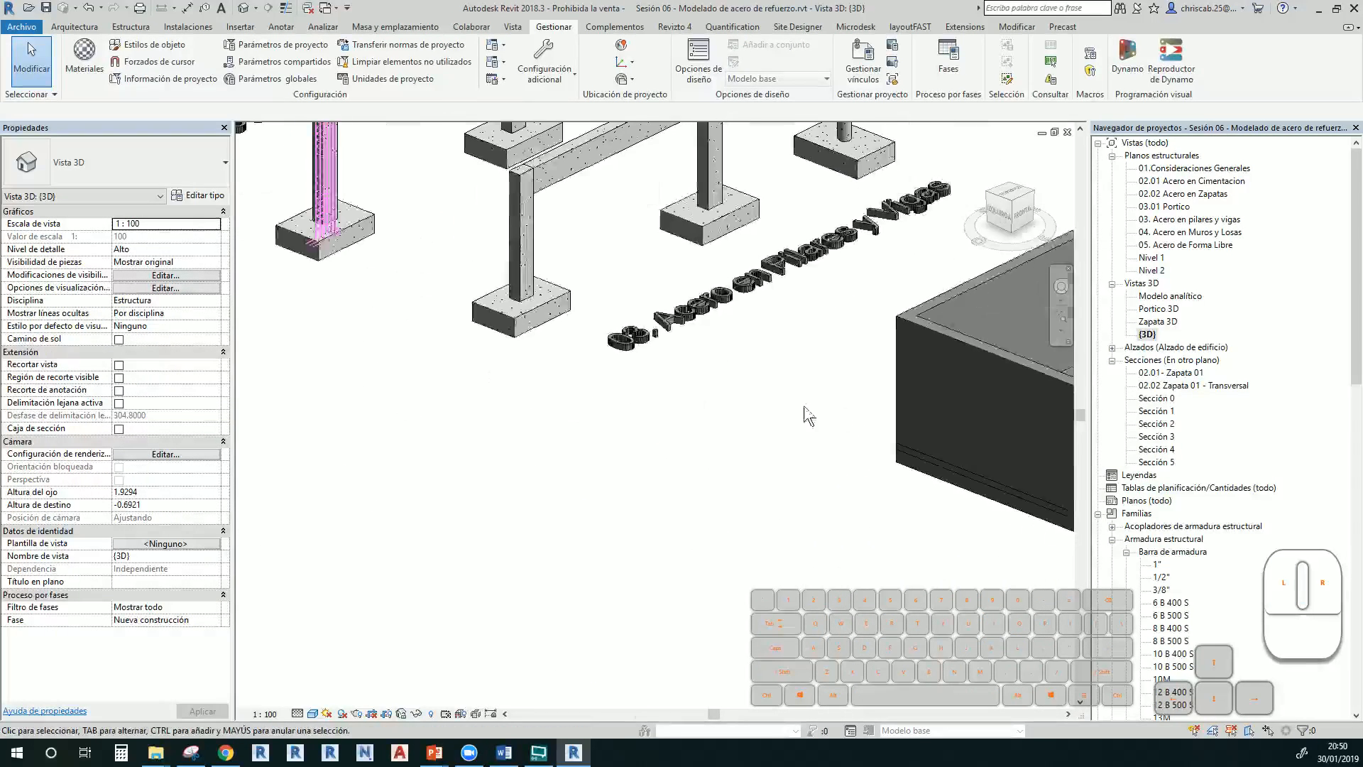
{"action": "middle_click_drag", "start_coordinate": [834, 420], "coordinate": [468, 349]}
{"action": "left_click", "coordinate": [811, 343]}
{"action": "middle_click_drag", "start_coordinate": [754, 351], "coordinate": [633, 426]}
{"action": "scroll", "coordinate": [685, 325], "scroll_direction": "up", "scroll_amount": 3}
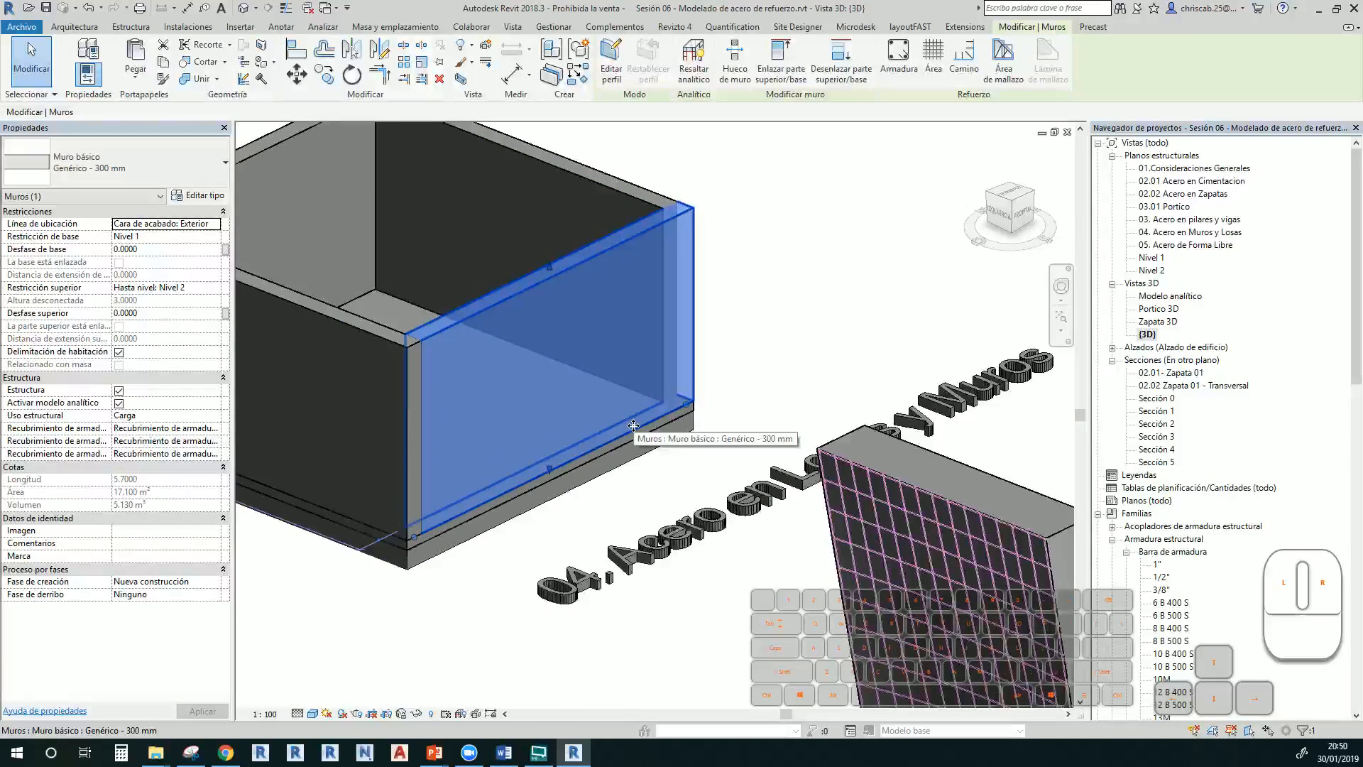
Sketch a rectangular area reinforcement boundary corner to corner over the wall face and finish it
{"action": "left_click", "coordinate": [929, 61]}
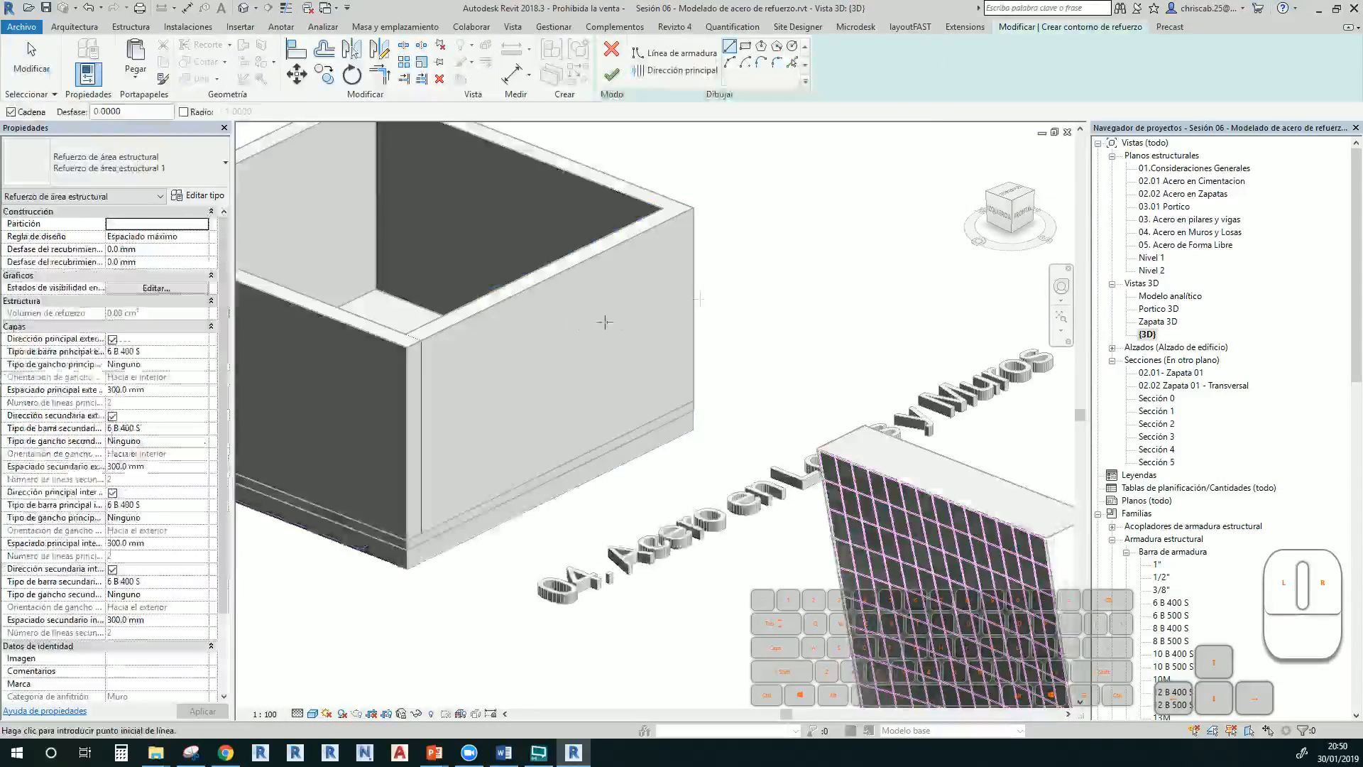
{"action": "left_click", "coordinate": [745, 47]}
{"action": "left_click", "coordinate": [426, 342]}
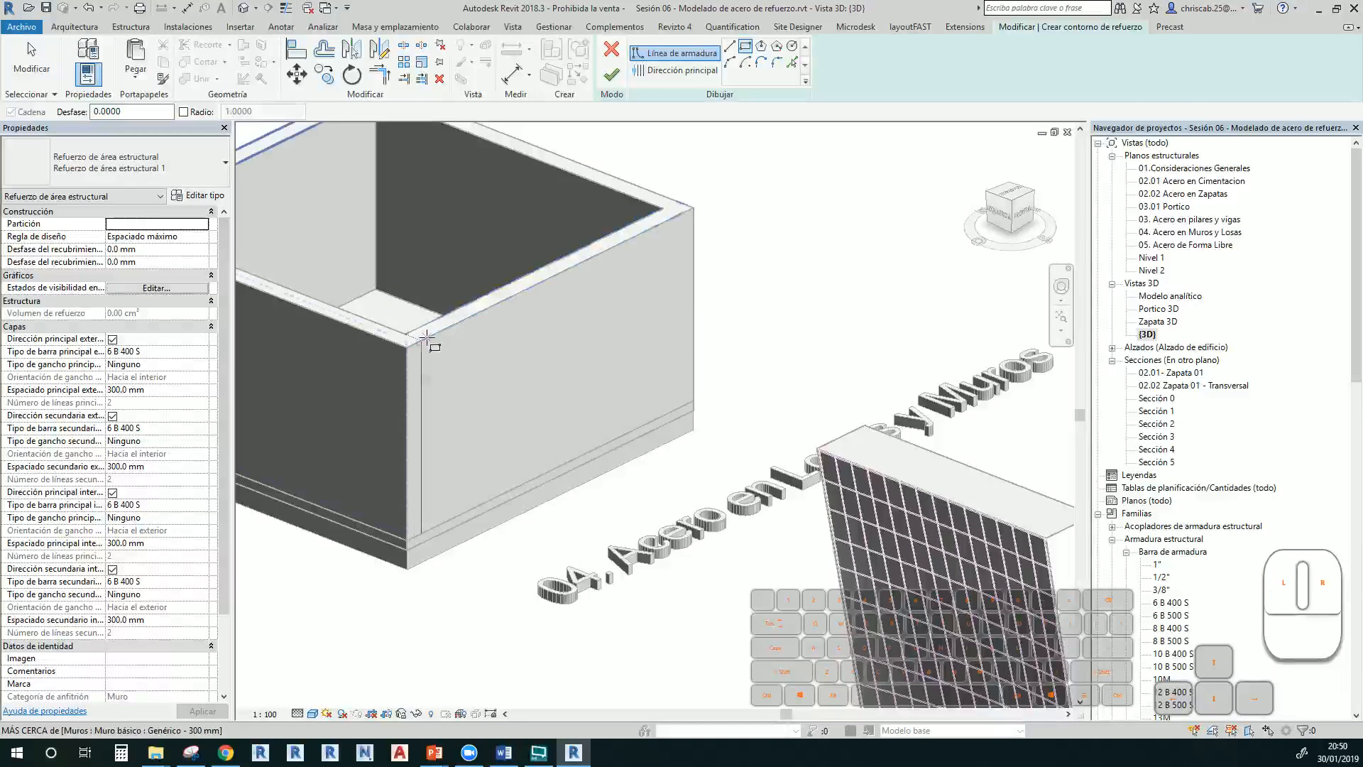
{"action": "left_click", "coordinate": [694, 400]}
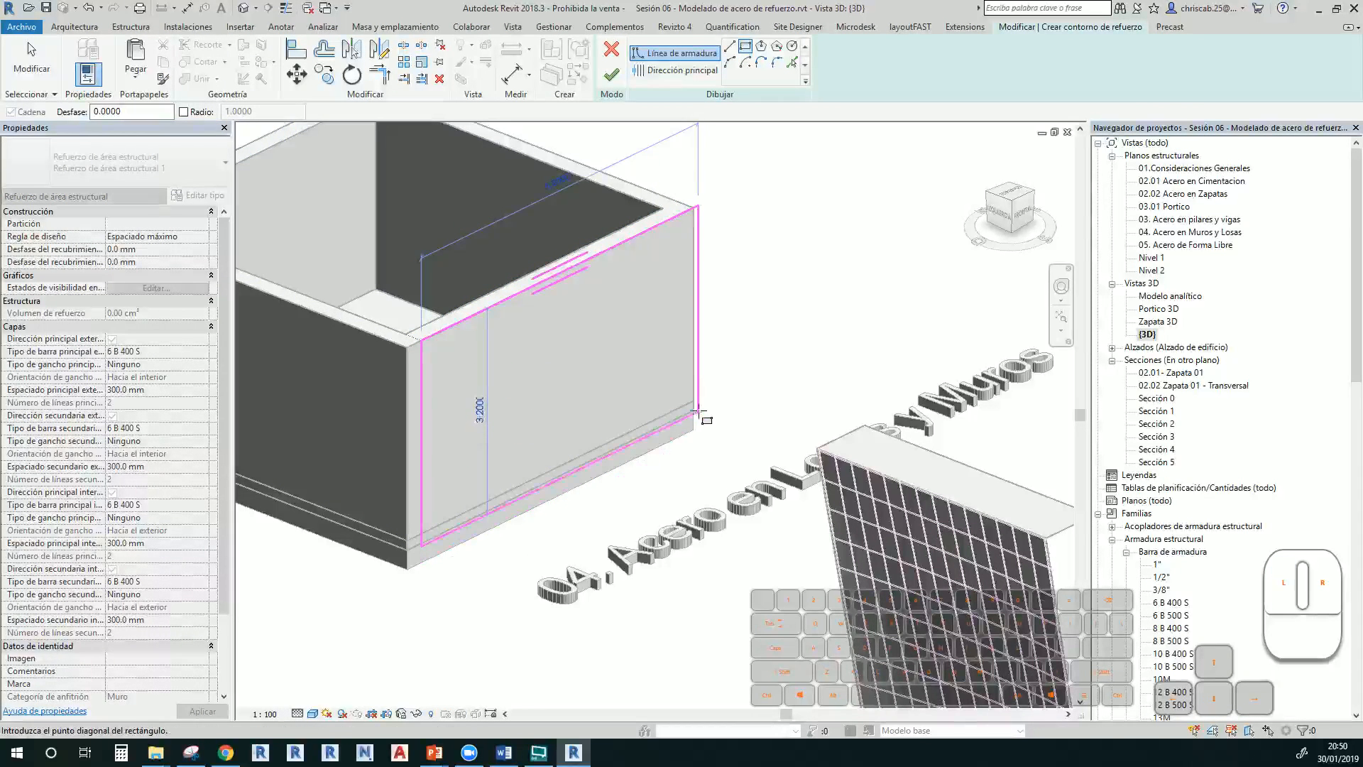
{"action": "scroll", "coordinate": [632, 330], "scroll_direction": "up", "scroll_amount": 3}
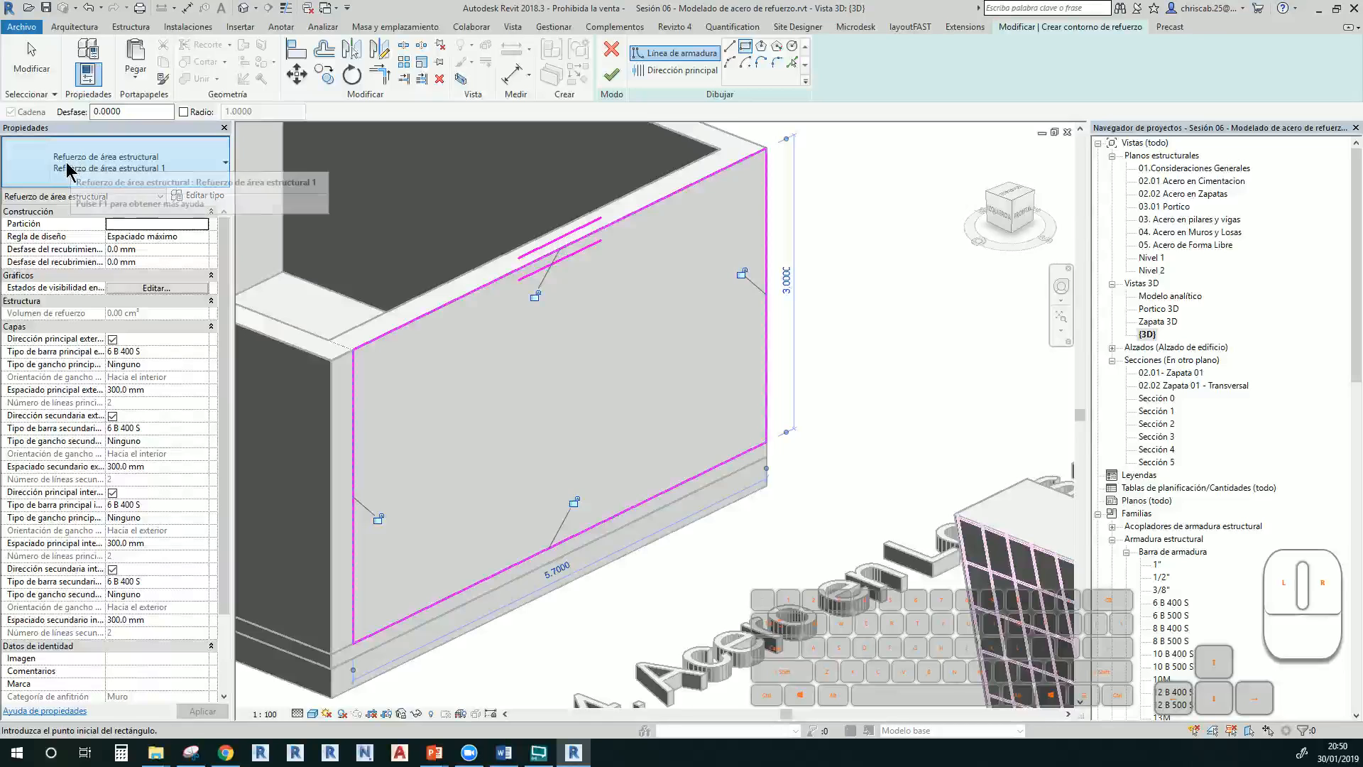
{"action": "left_click", "coordinate": [613, 77]}
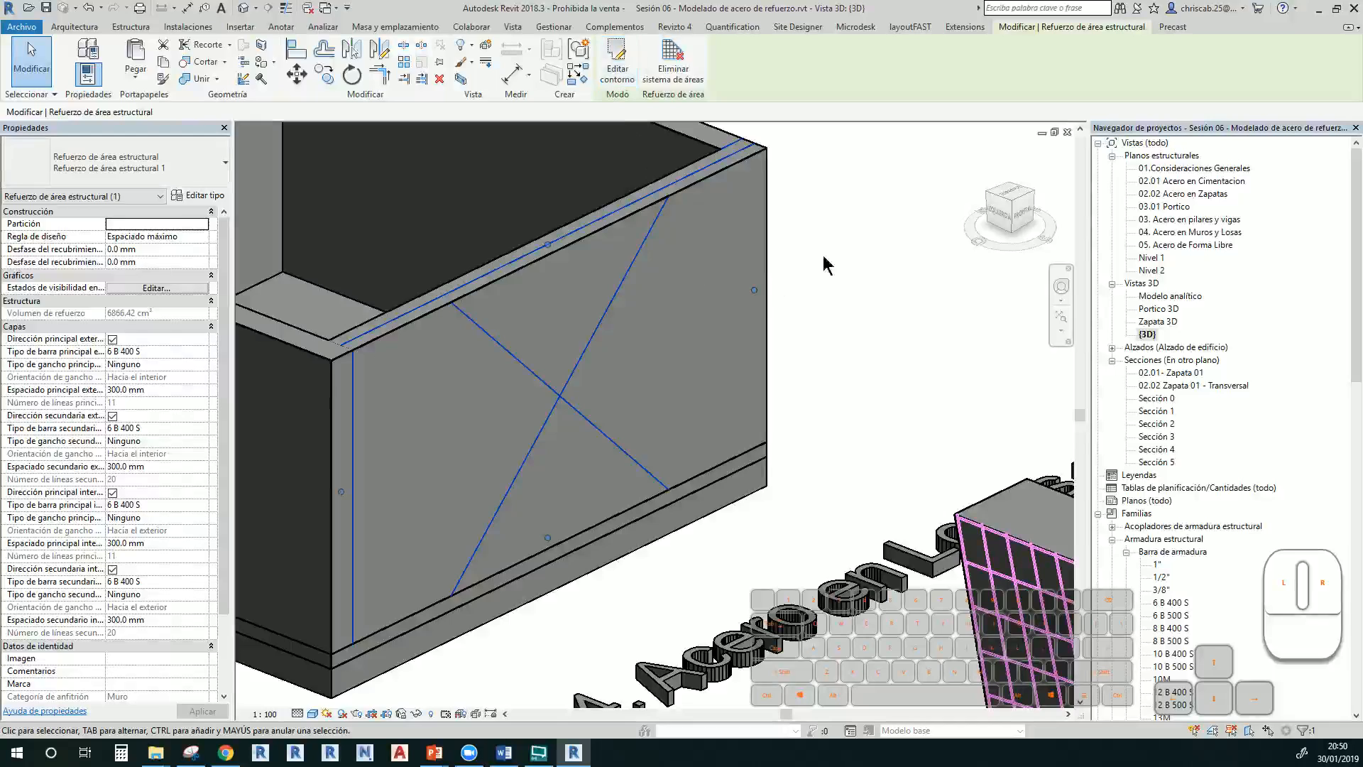
Switch the 3D view to Estructura alámbrica to reveal the rebar grid inside the wall
{"action": "left_click", "coordinate": [867, 245]}
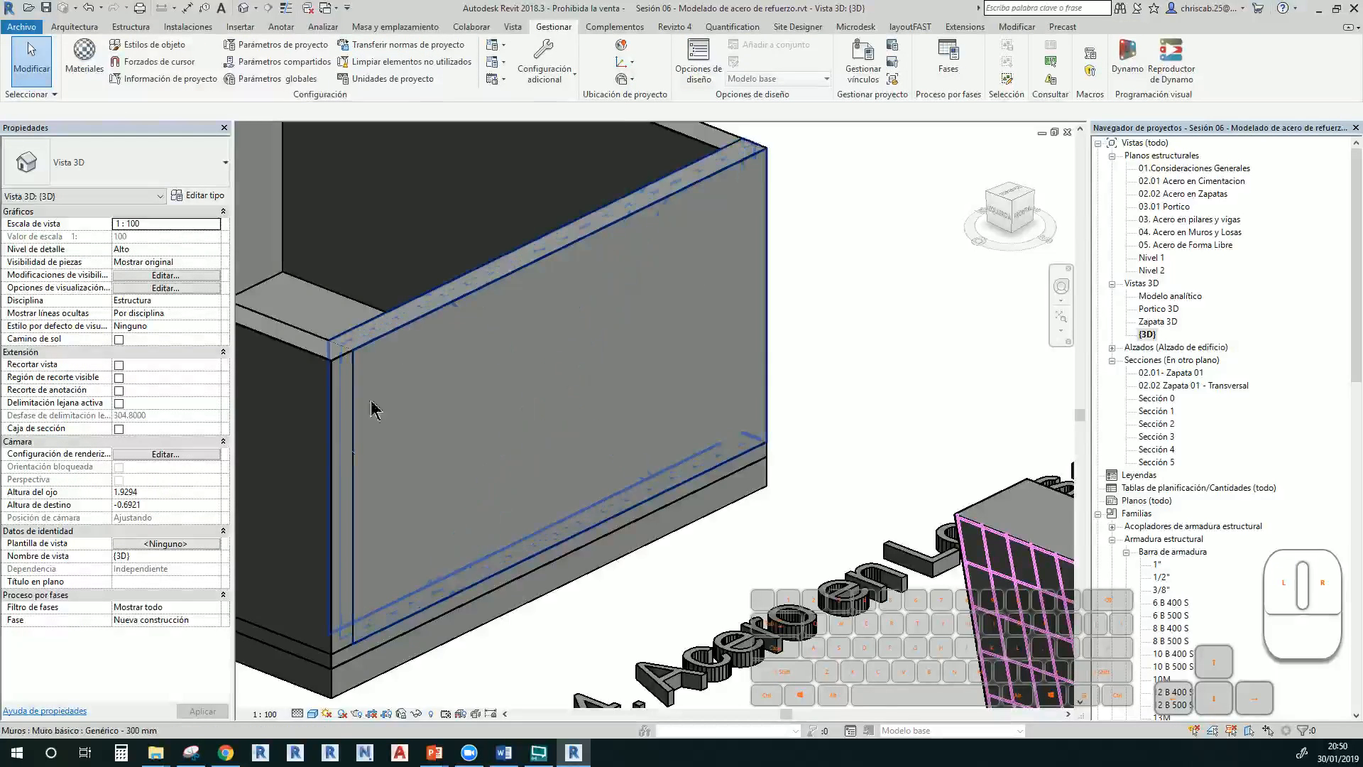
{"action": "left_click", "coordinate": [313, 714]}
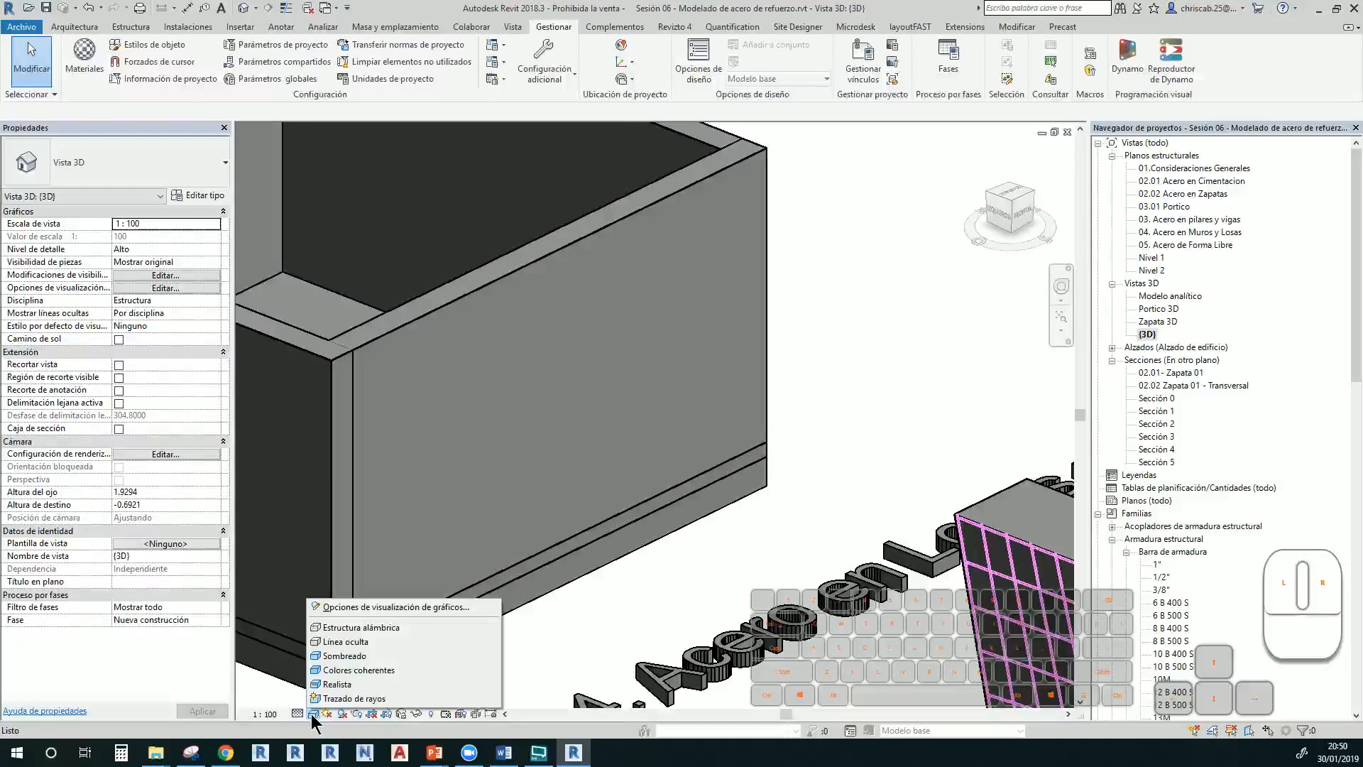
{"action": "left_click", "coordinate": [345, 628]}
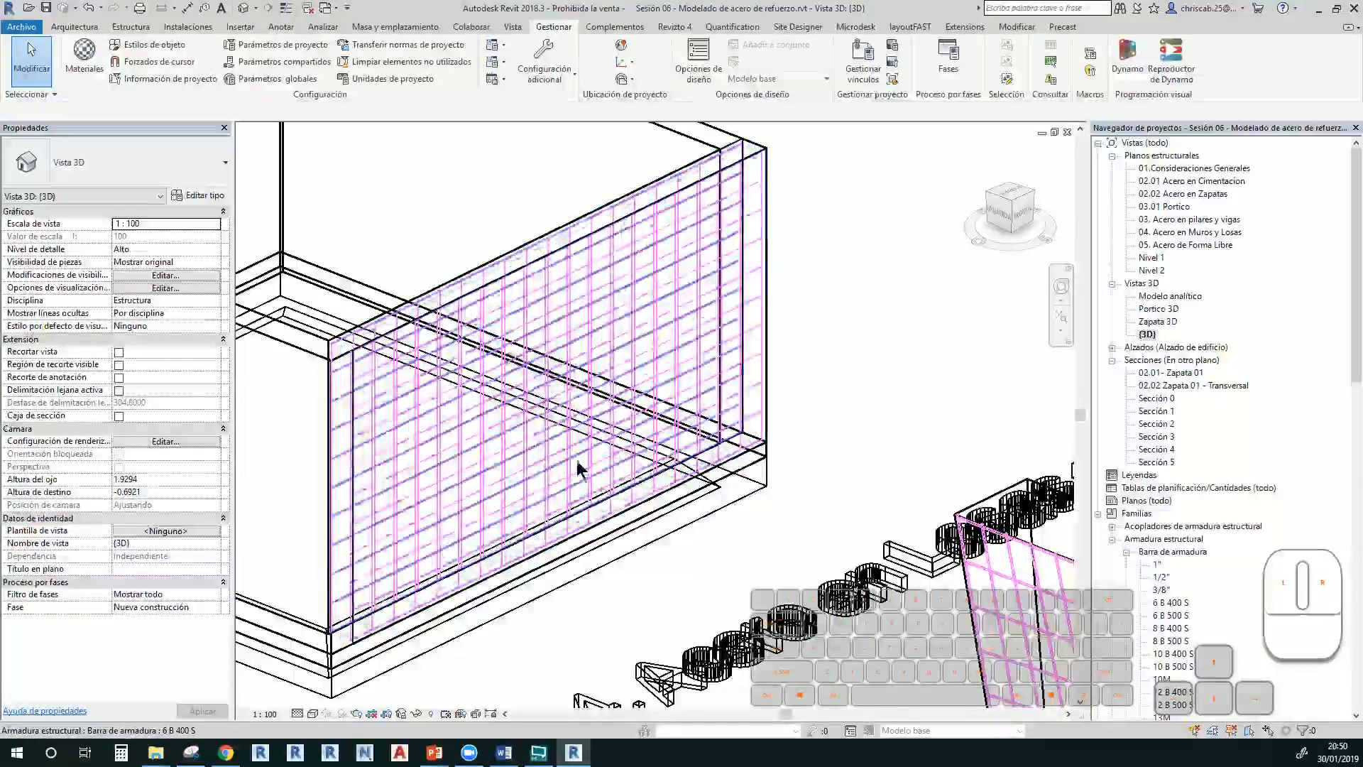
{"action": "scroll", "coordinate": [578, 468], "scroll_direction": "down", "scroll_amount": 5}
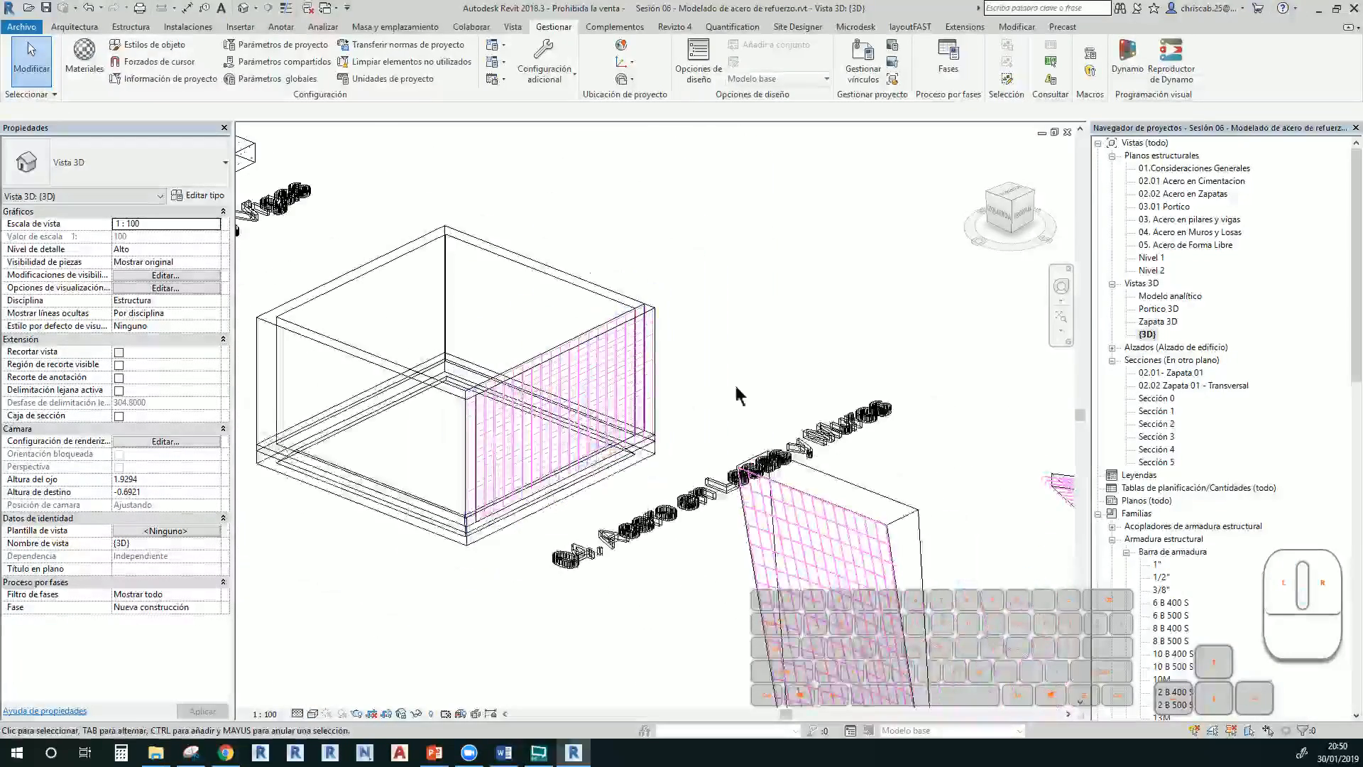
Open Sección 5 at detail level Alto with thin lines, framing the right wall
{"action": "double_click", "coordinate": [1157, 462]}
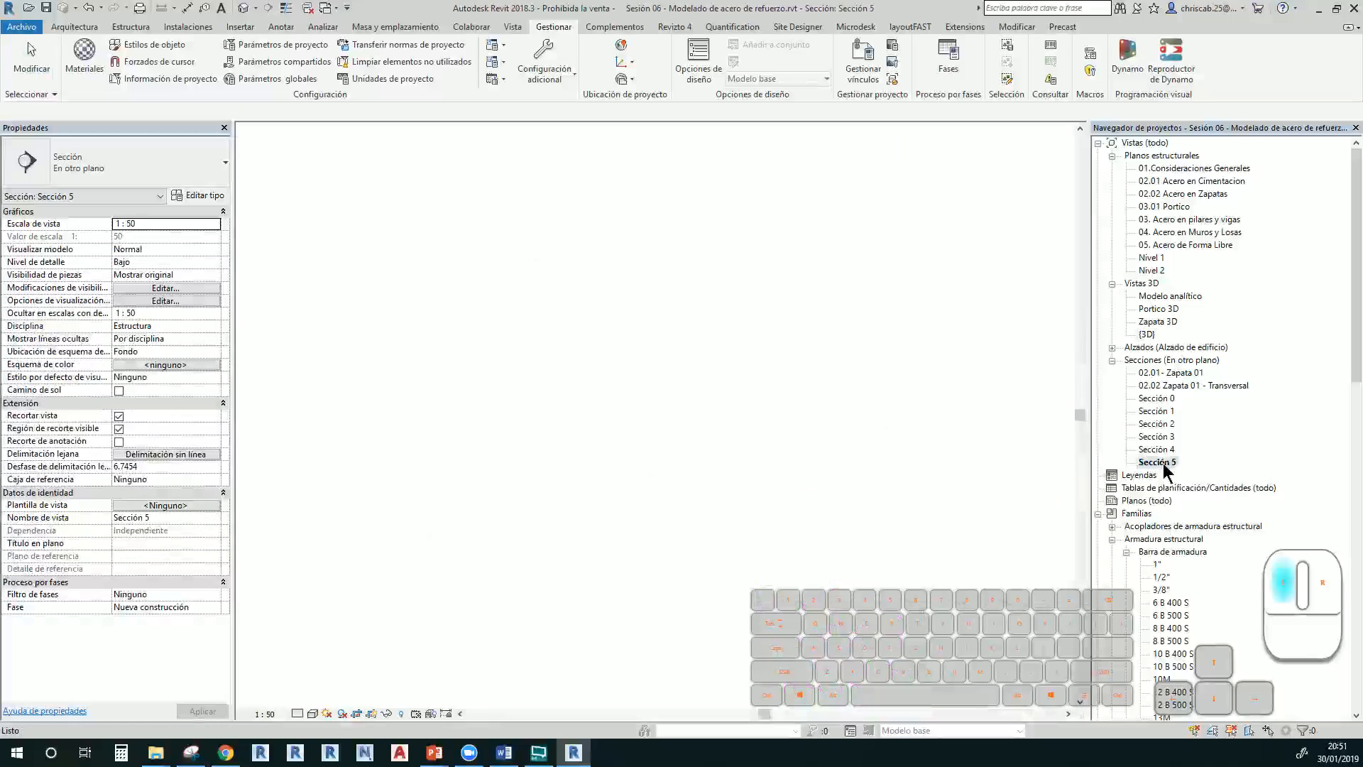
{"action": "scroll", "coordinate": [812, 276], "scroll_direction": "up", "scroll_amount": 6}
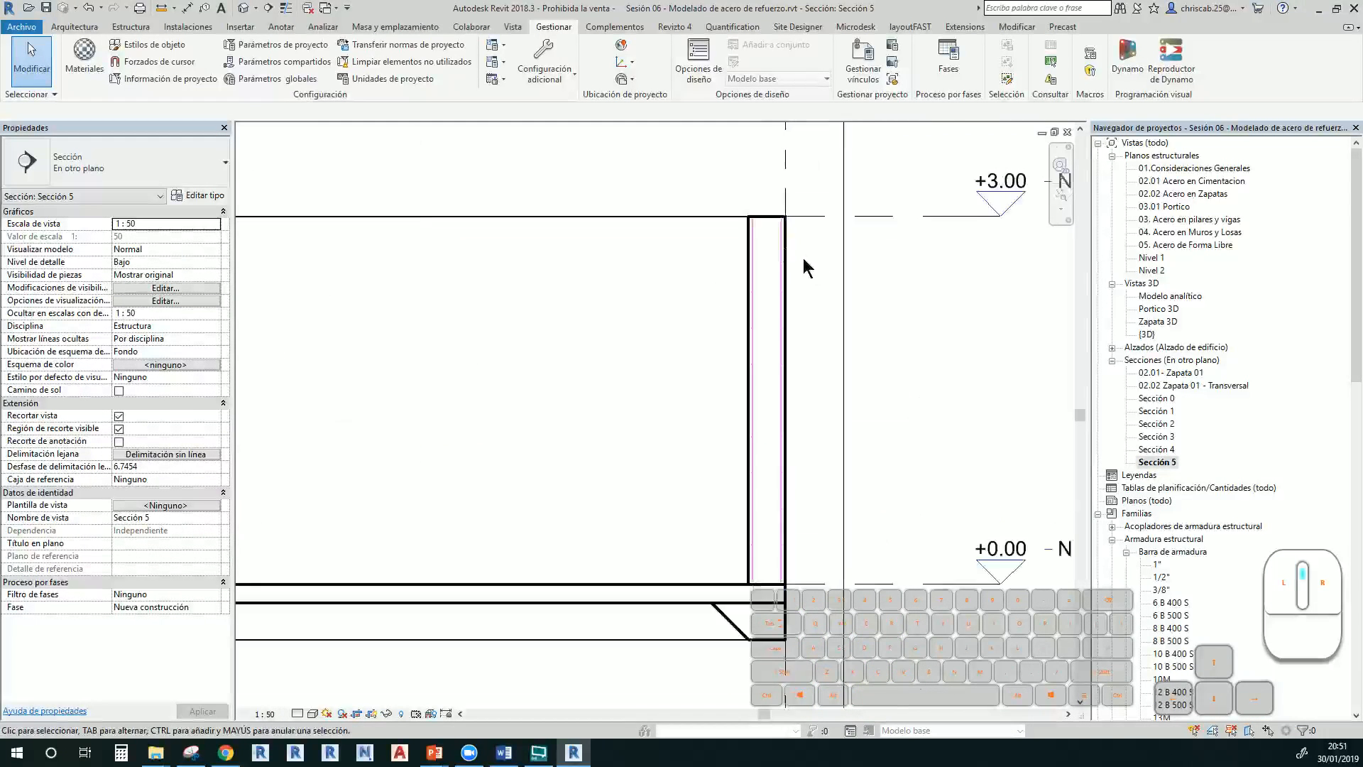
{"action": "middle_click_drag", "start_coordinate": [755, 382], "coordinate": [590, 399]}
{"action": "scroll", "coordinate": [566, 385], "scroll_direction": "up", "scroll_amount": 1}
{"action": "left_click", "coordinate": [298, 713]}
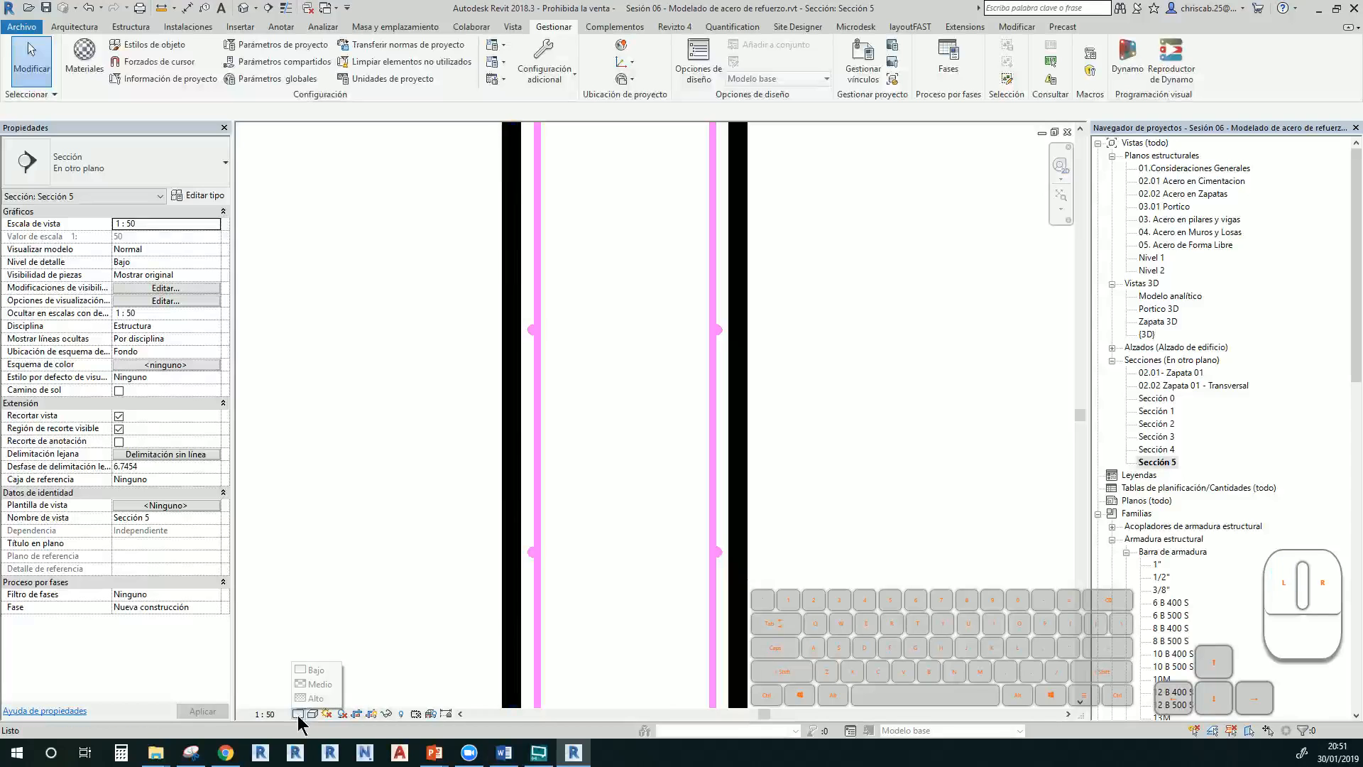
{"action": "left_click", "coordinate": [312, 696]}
{"action": "scroll", "coordinate": [466, 628], "scroll_direction": "down", "scroll_amount": 2}
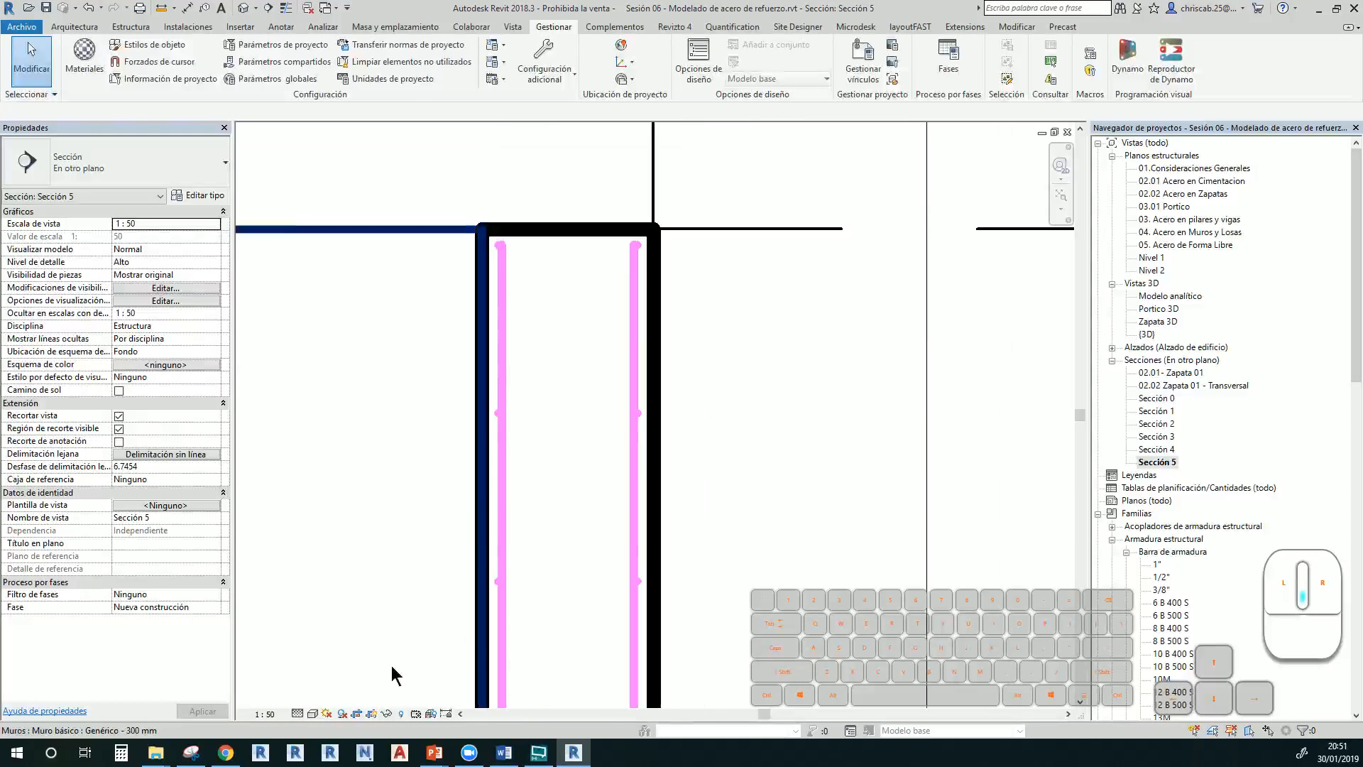
{"action": "left_click", "coordinate": [286, 7]}
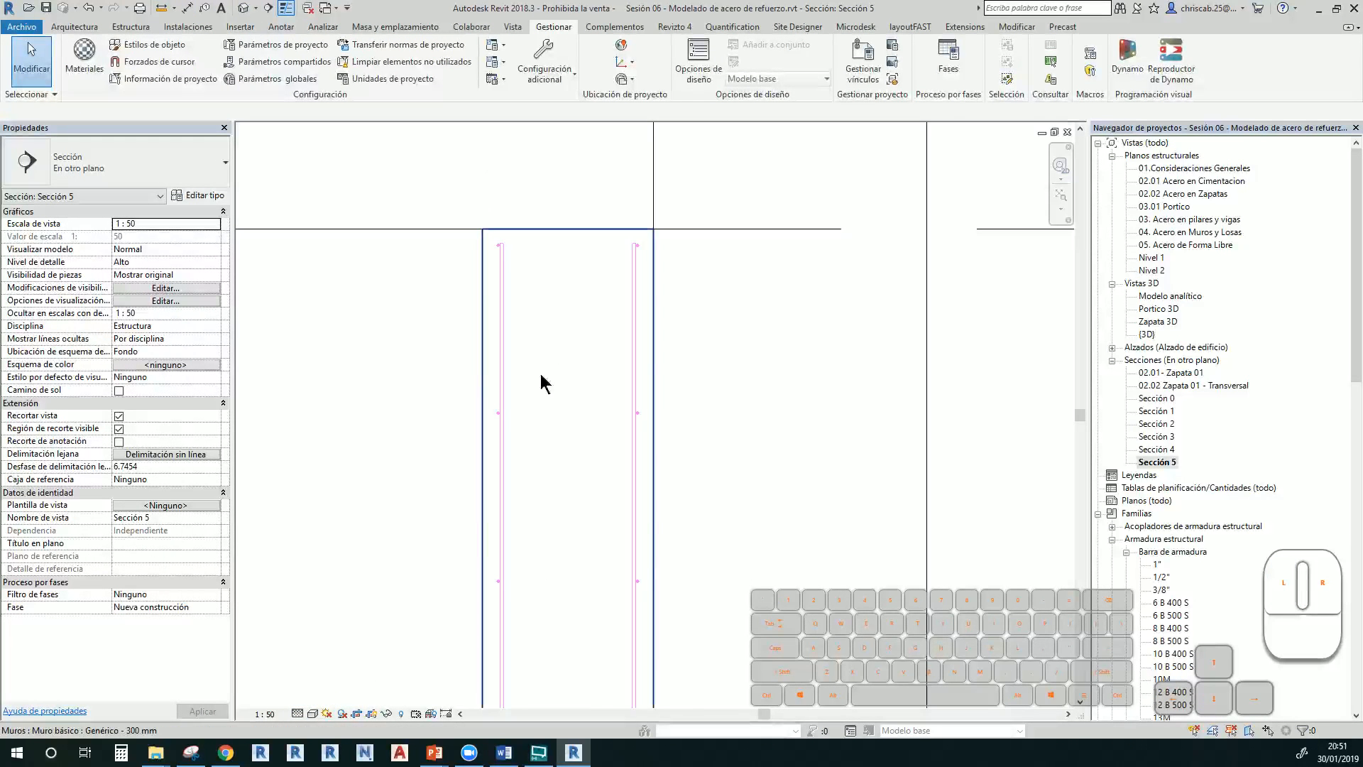
{"action": "middle_click_drag", "start_coordinate": [553, 481], "coordinate": [596, 337]}
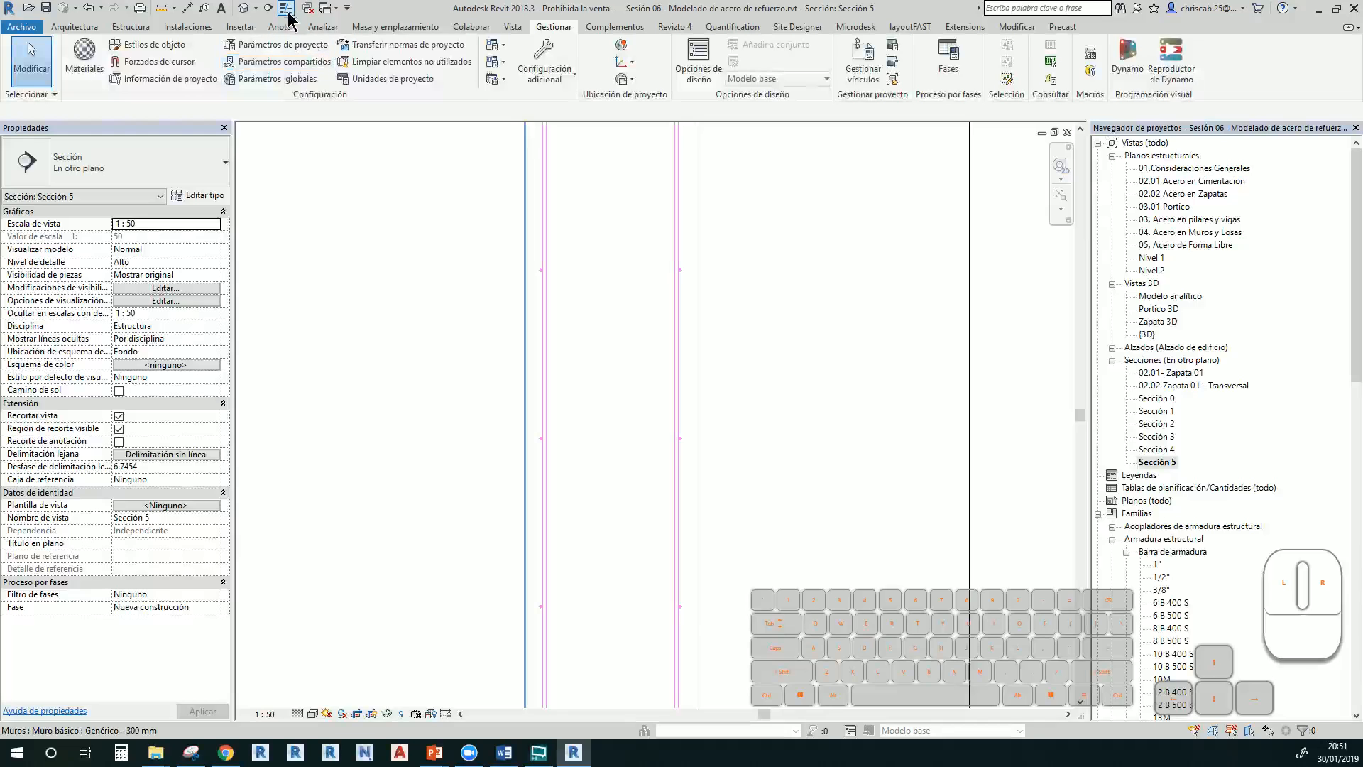
{"action": "middle_click_drag", "start_coordinate": [728, 419], "coordinate": [675, 560]}
{"action": "scroll", "coordinate": [676, 446], "scroll_direction": "up", "scroll_amount": 1}
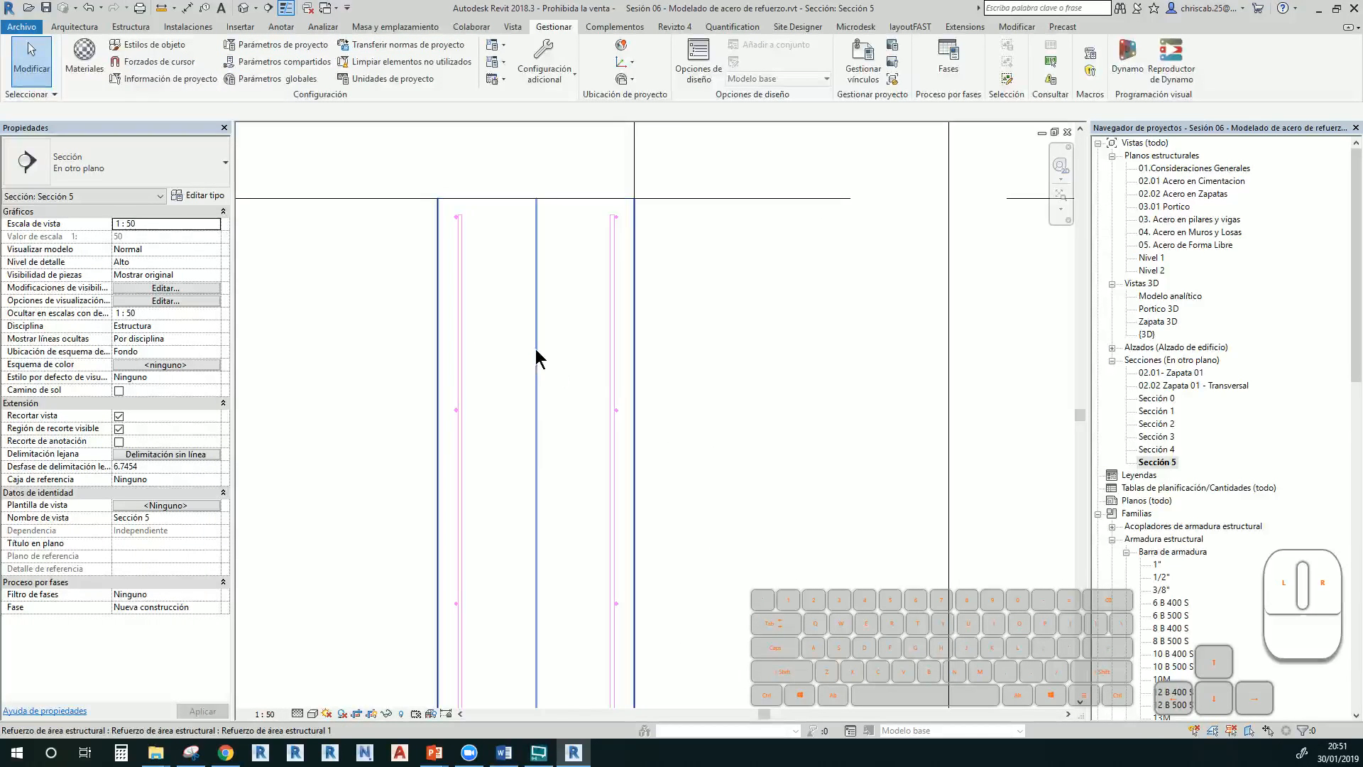
Stretch the area reinforcement's bottom edge further down the wall and dismiss the warning
{"action": "left_click", "coordinate": [537, 357]}
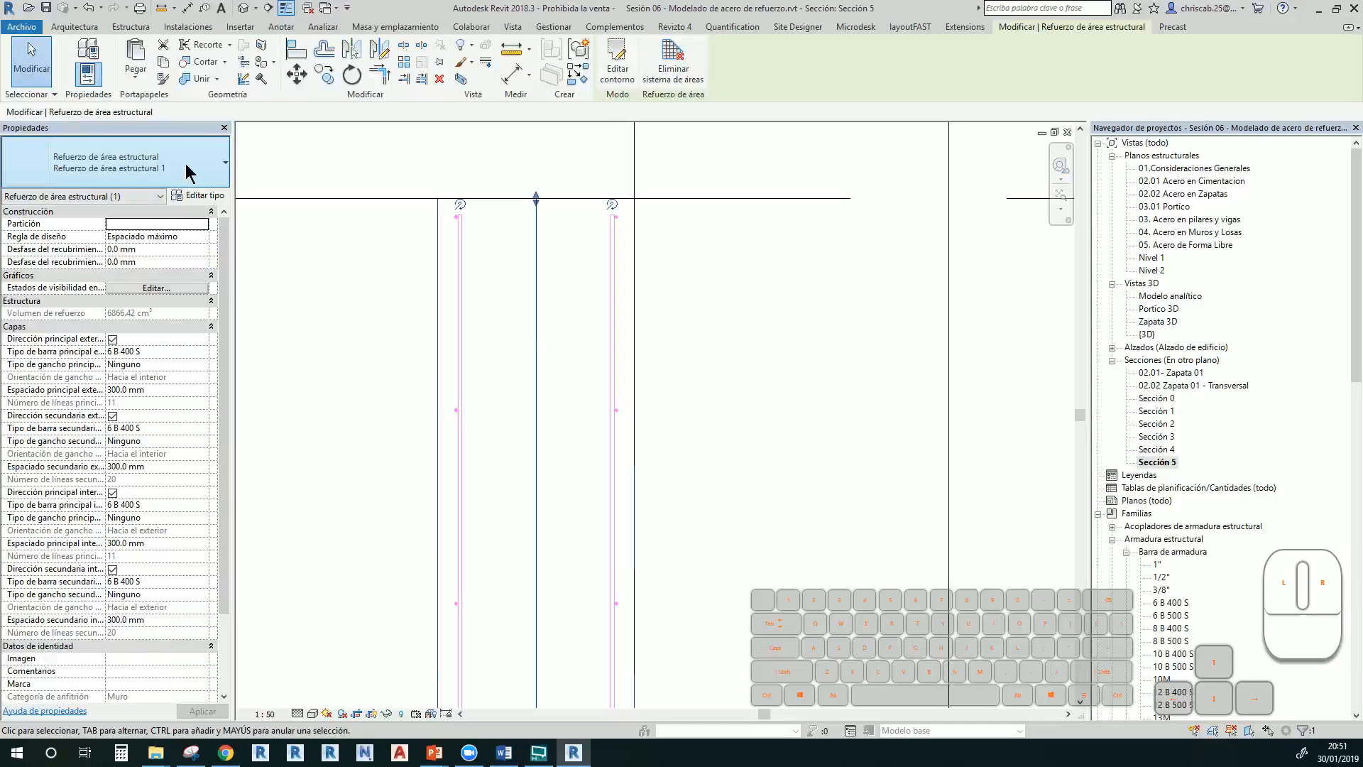
{"action": "scroll", "coordinate": [461, 398], "scroll_direction": "down", "scroll_amount": 1}
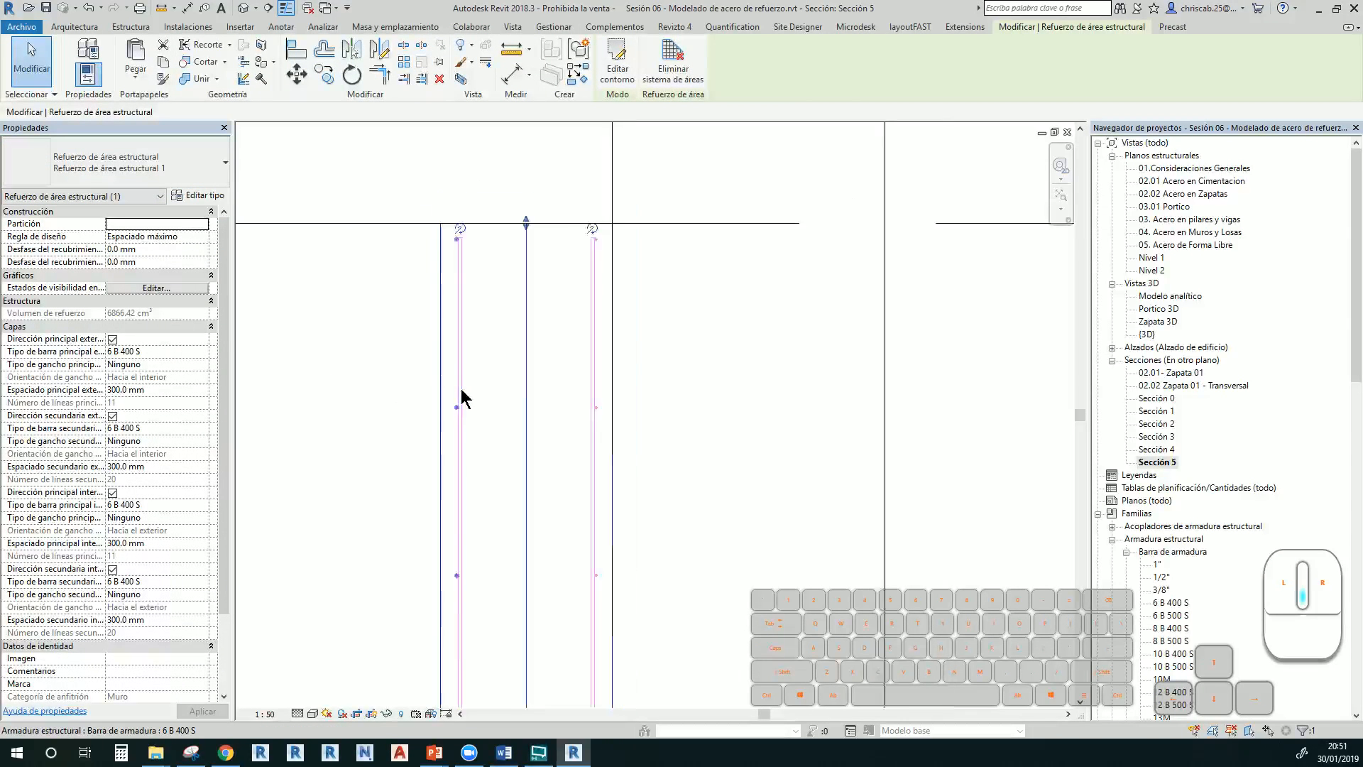
{"action": "scroll", "coordinate": [463, 405], "scroll_direction": "down", "scroll_amount": 2}
{"action": "mouse_move", "coordinate": [513, 588]}
{"action": "middle_mouse_down"}
{"action": "mouse_move", "coordinate": [575, 250]}
{"action": "mouse_move", "coordinate": [575, 262]}
{"action": "middle_mouse_up"}
{"action": "middle_click_drag", "start_coordinate": [600, 482], "coordinate": [561, 567]}
{"action": "left_click_drag", "start_coordinate": [566, 576], "coordinate": [567, 652]}
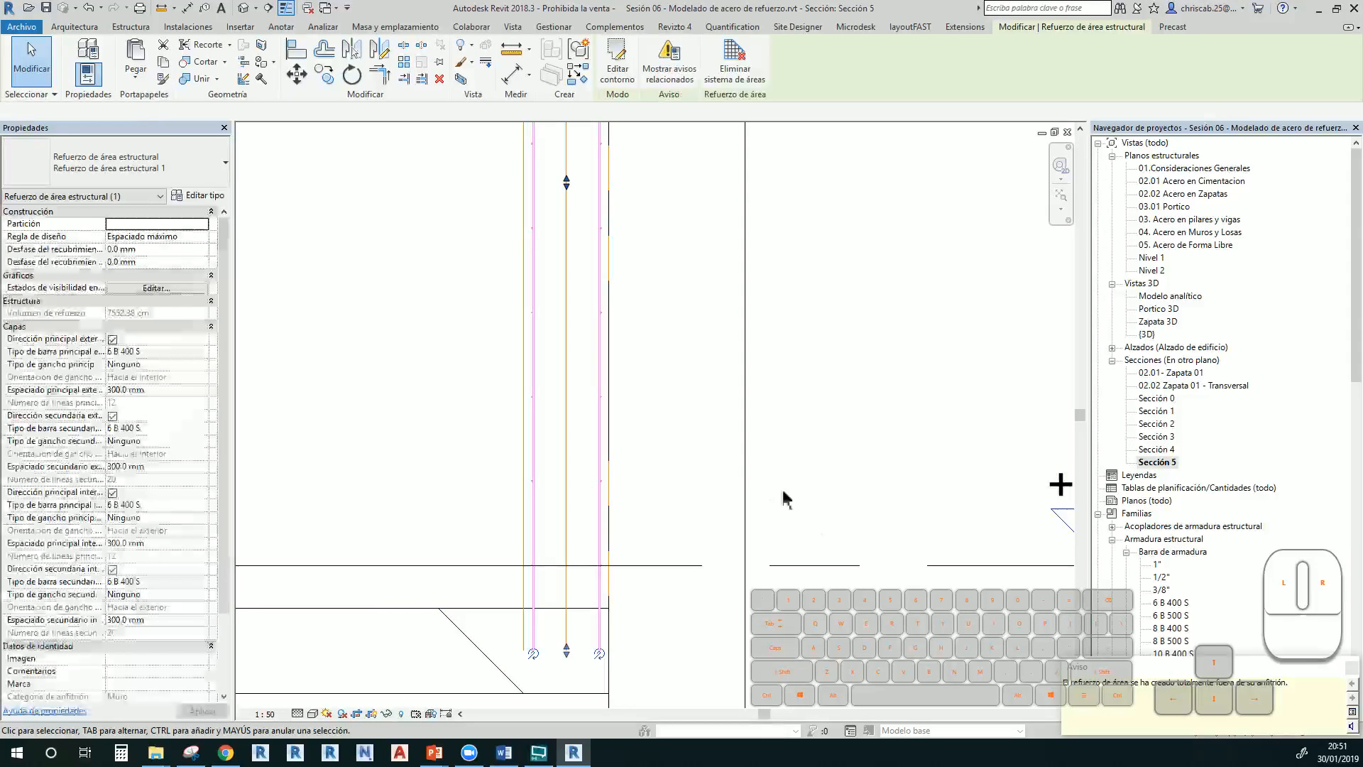
{"action": "left_click", "coordinate": [1352, 670]}
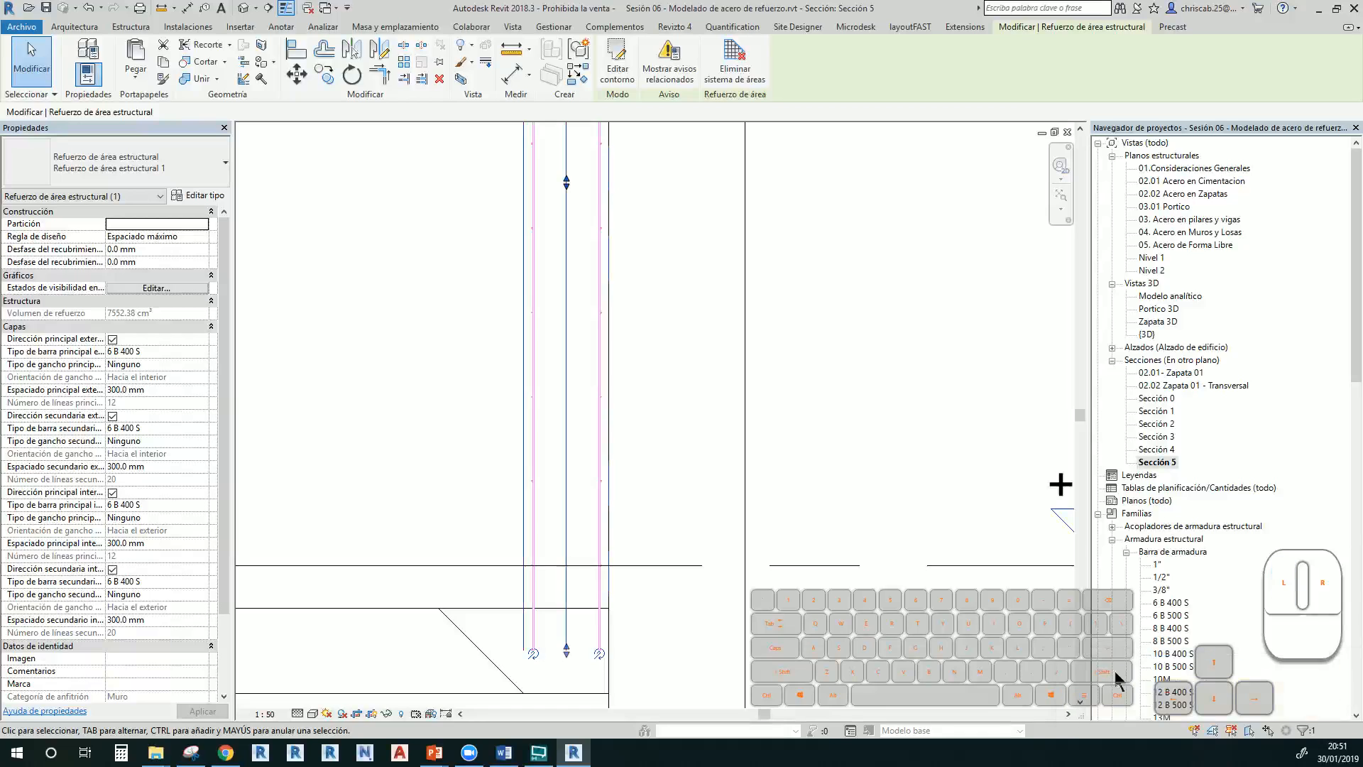
Reselect the area reinforcement and widen the Properties palette so parameter names show in full
{"action": "middle_click_drag", "start_coordinate": [680, 425], "coordinate": [727, 598]}
{"action": "middle_click_drag", "start_coordinate": [669, 402], "coordinate": [566, 532]}
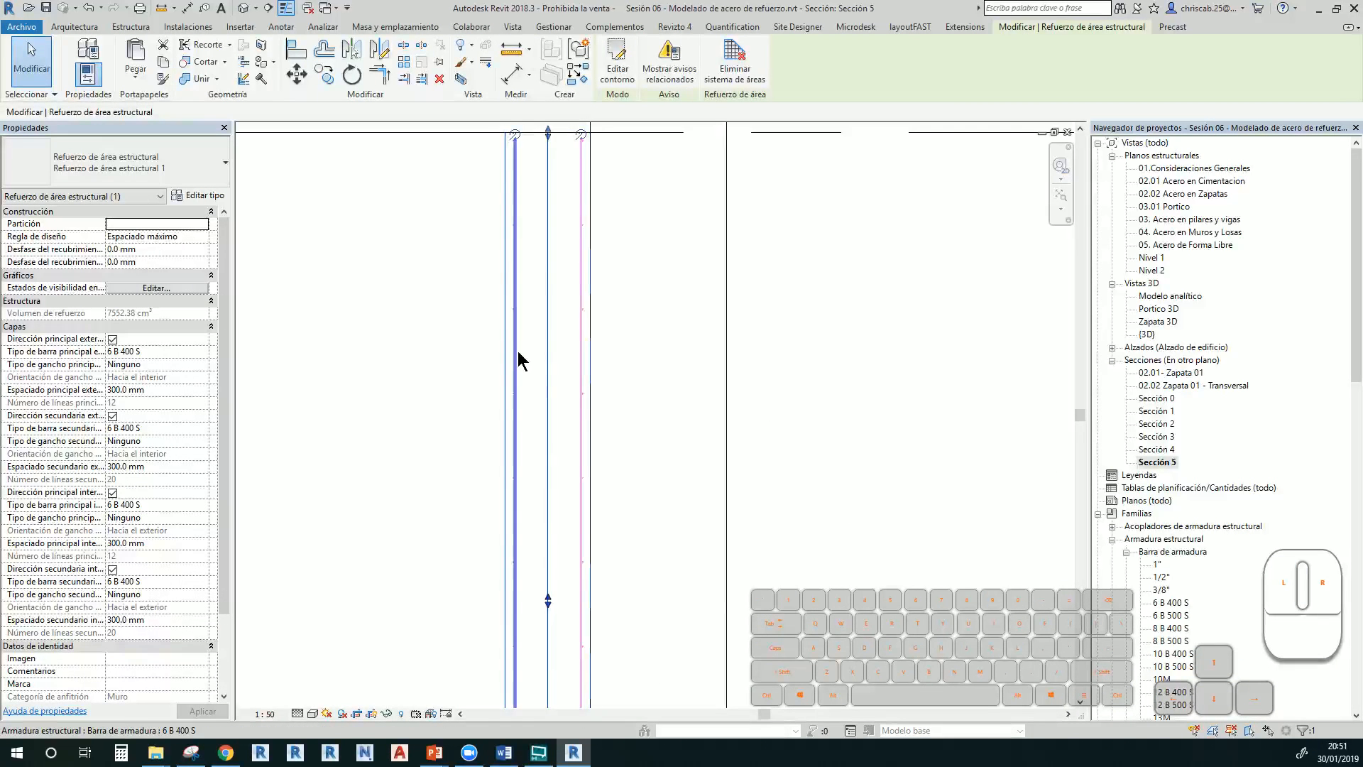
{"action": "left_click", "coordinate": [643, 371]}
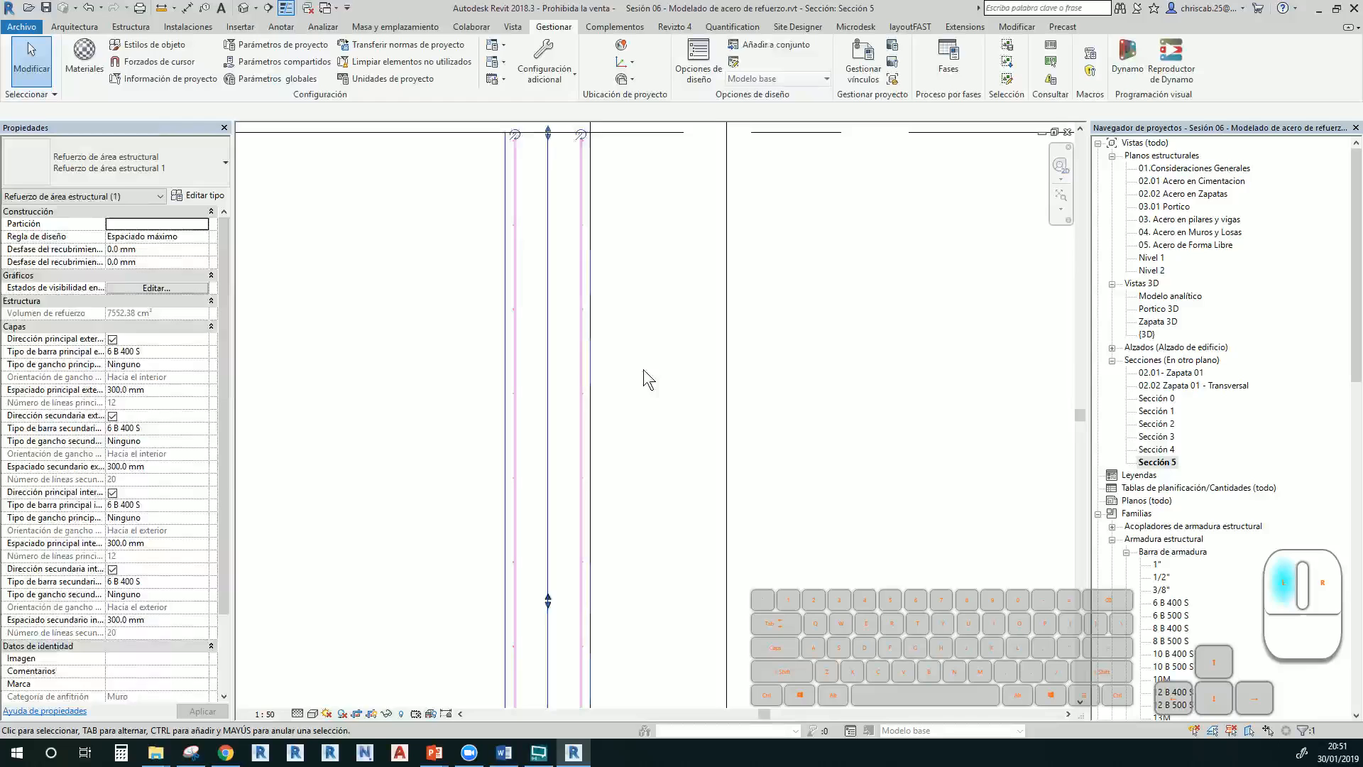
{"action": "left_click", "coordinate": [551, 355]}
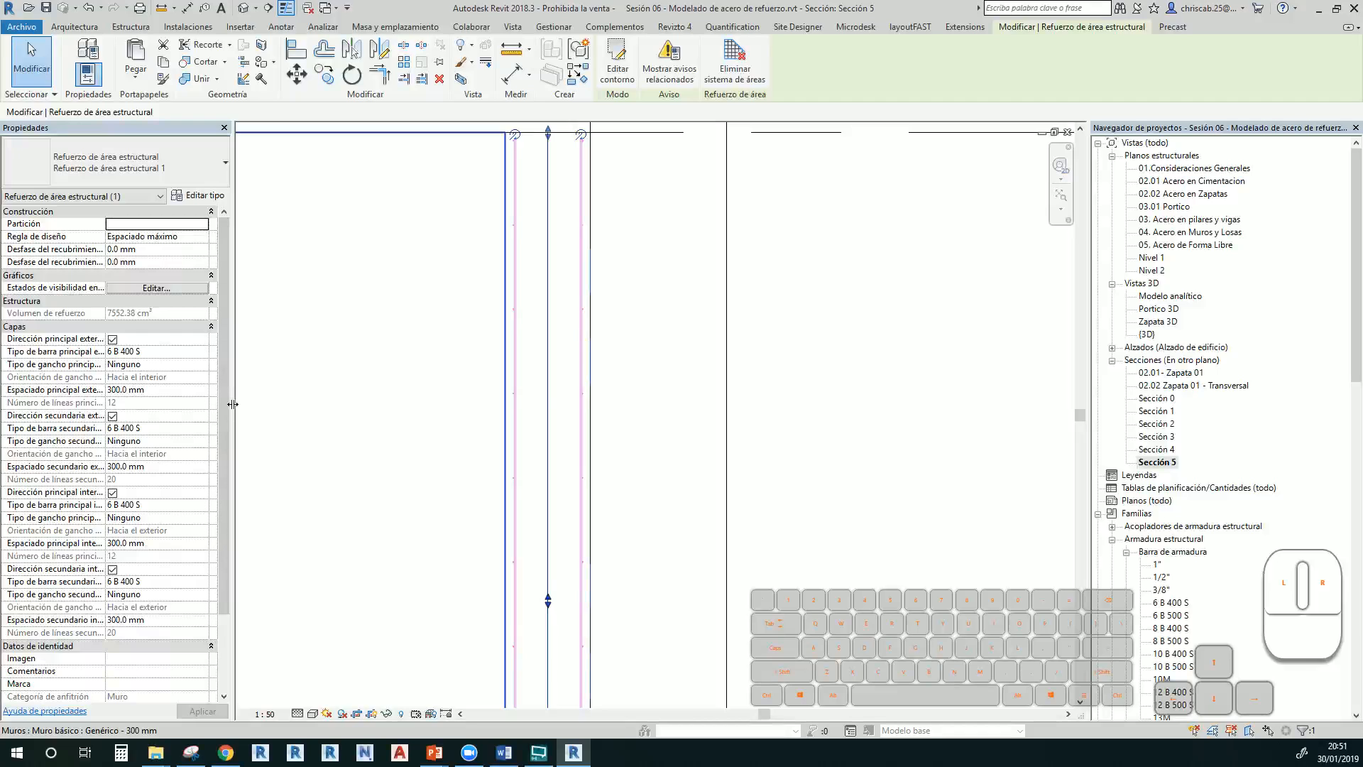
{"action": "left_click_drag", "start_coordinate": [232, 404], "coordinate": [290, 407]}
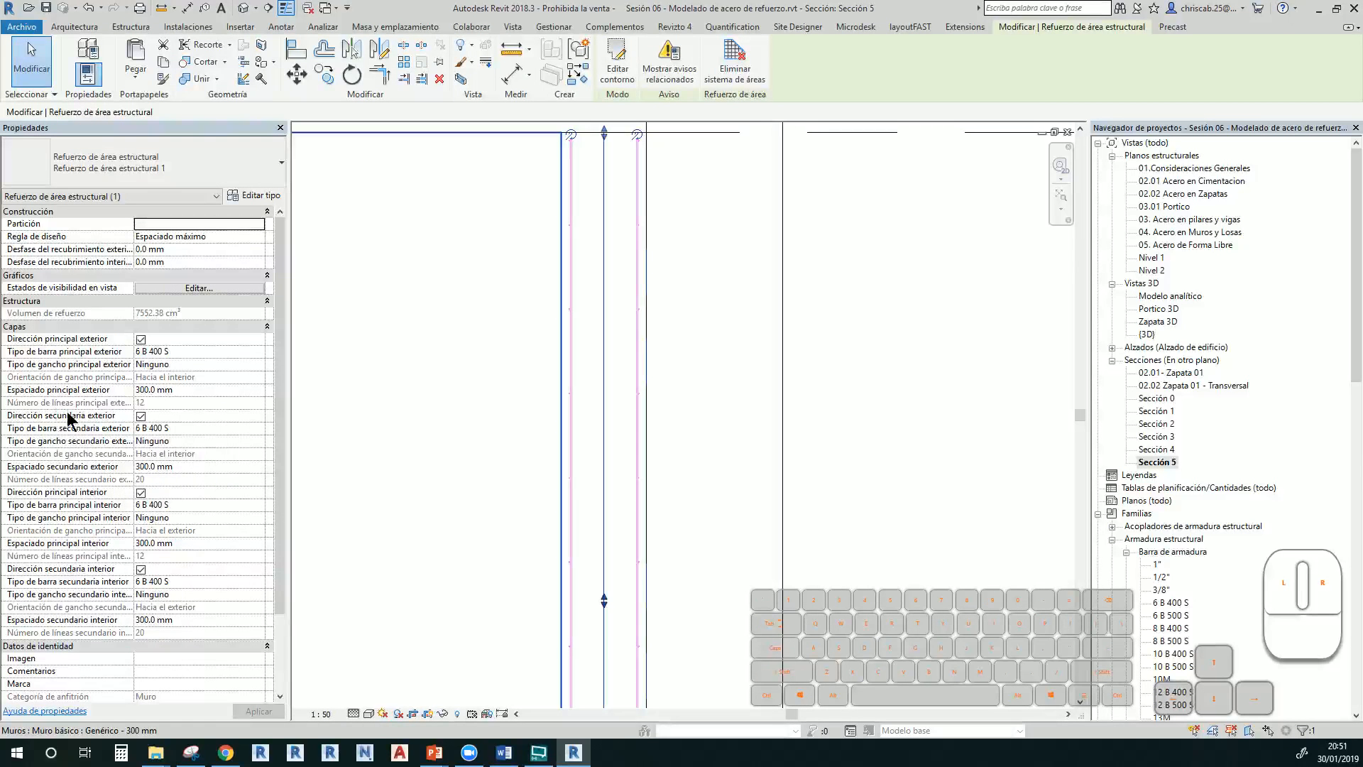
Set the exterior and interior secondary bar types to 1/2" and apply
{"action": "left_click", "coordinate": [260, 429]}
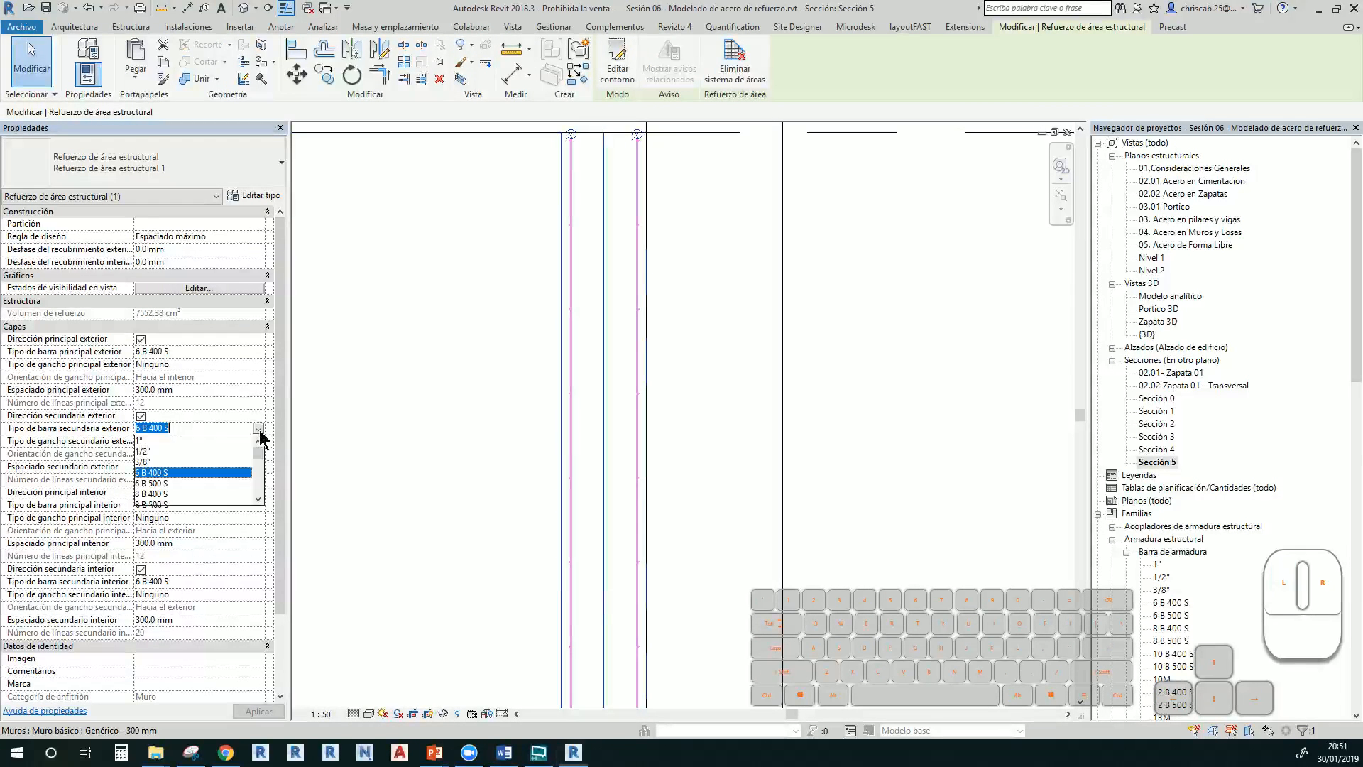
{"action": "left_click", "coordinate": [142, 441]}
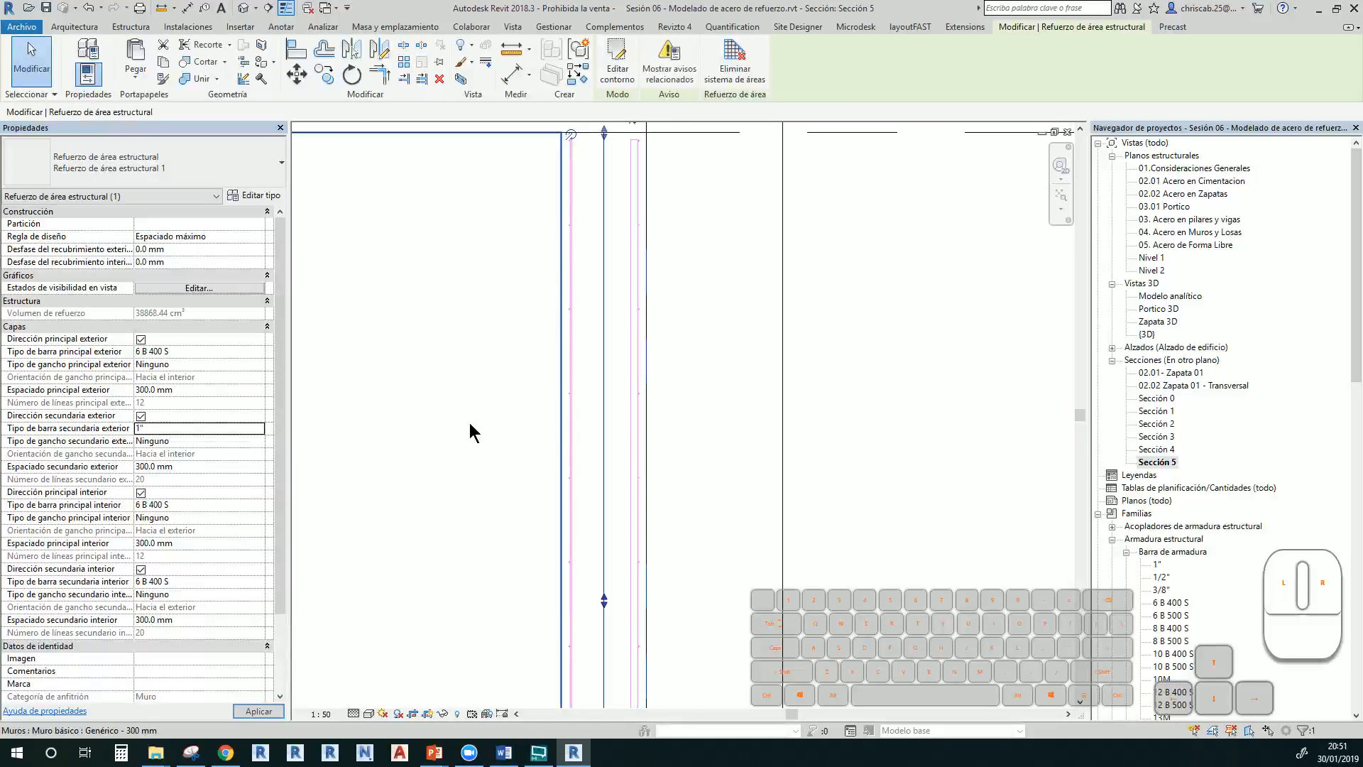
{"action": "middle_click_drag", "start_coordinate": [612, 569], "coordinate": [602, 574]}
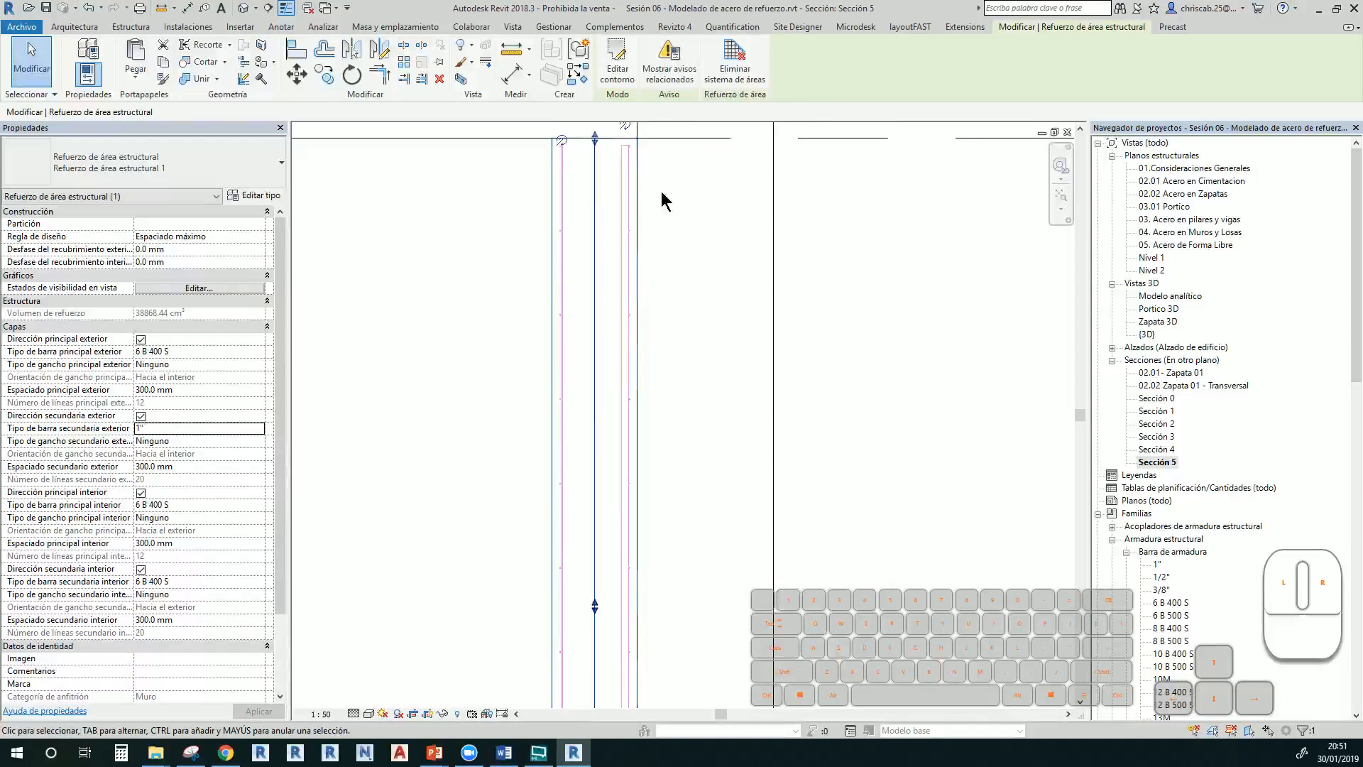
{"action": "scroll", "coordinate": [638, 170], "scroll_direction": "up", "scroll_amount": 3}
{"action": "scroll", "coordinate": [614, 158], "scroll_direction": "up", "scroll_amount": 3}
{"action": "scroll", "coordinate": [624, 174], "scroll_direction": "down", "scroll_amount": 1}
{"action": "middle_click_drag", "start_coordinate": [624, 182], "coordinate": [621, 360]}
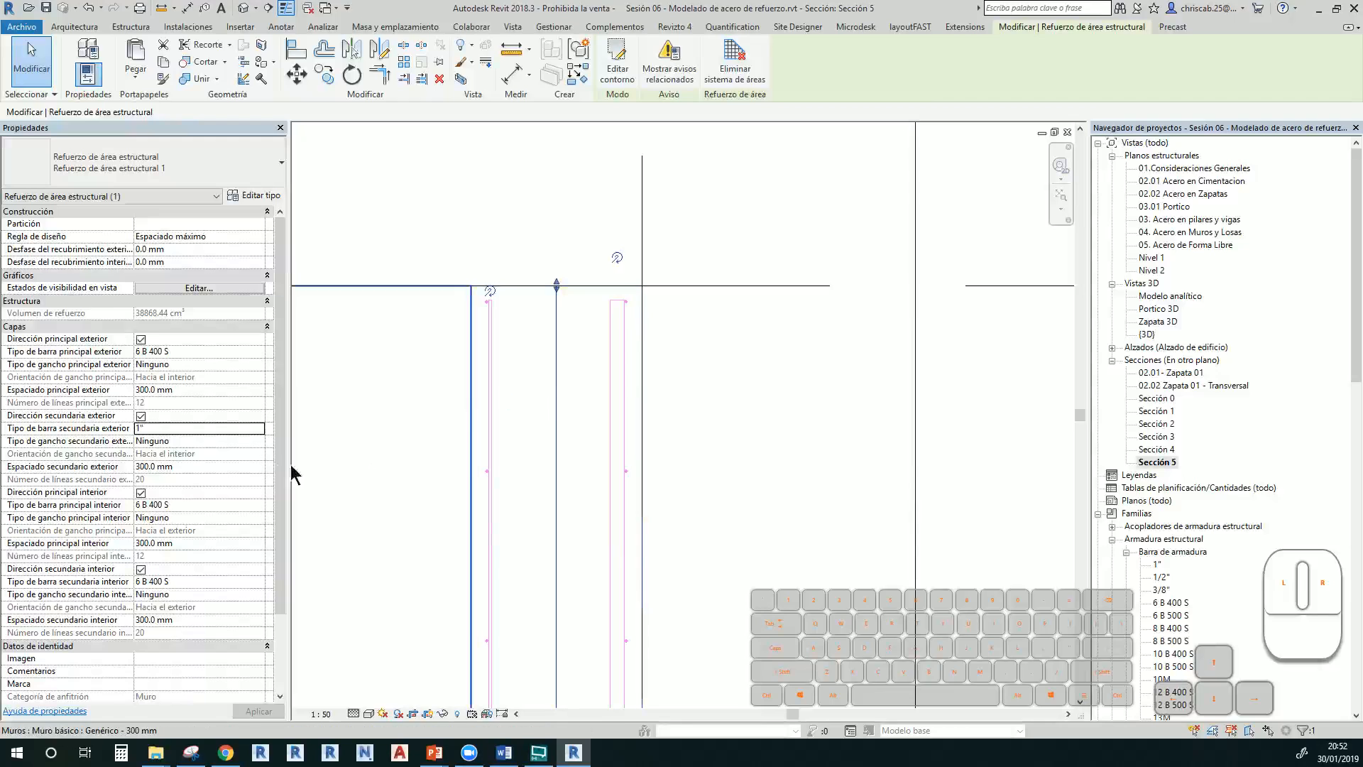
{"action": "left_click", "coordinate": [263, 430]}
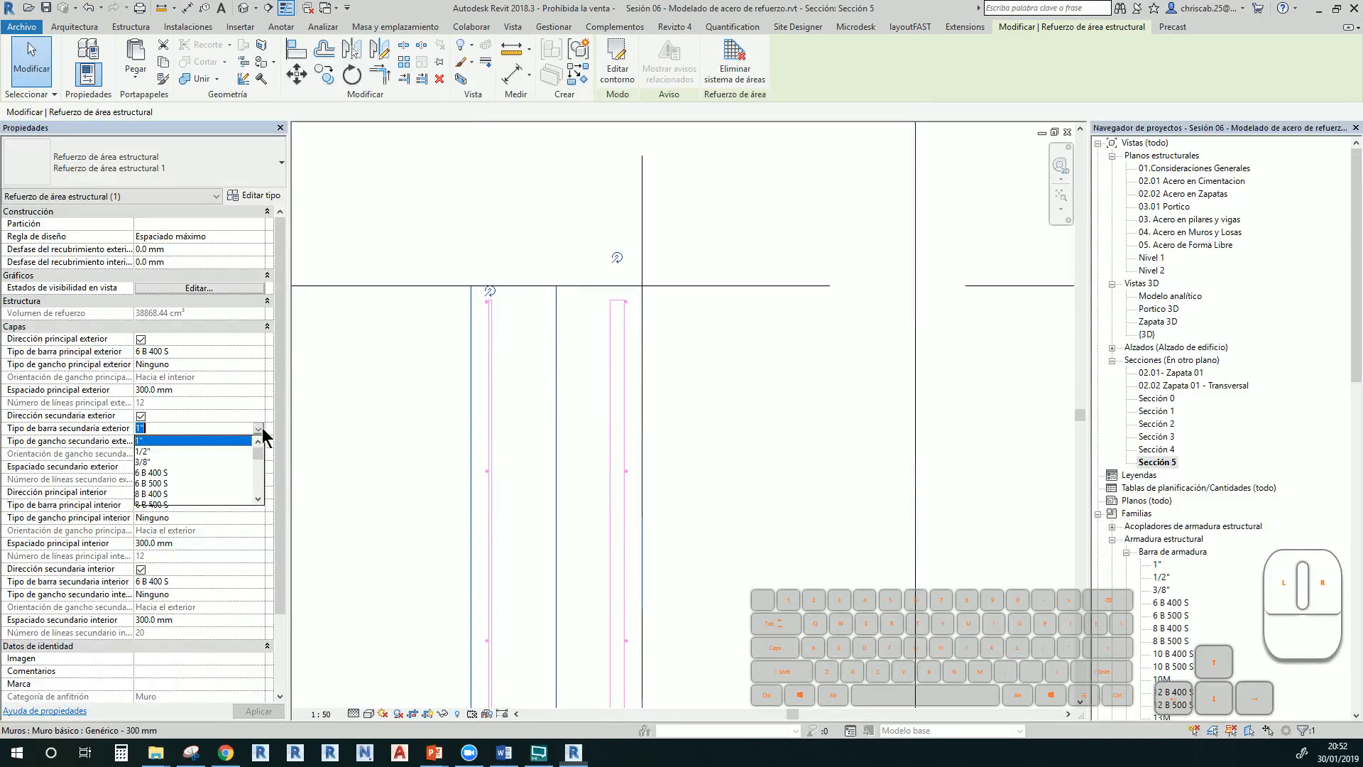
{"action": "left_click", "coordinate": [210, 451]}
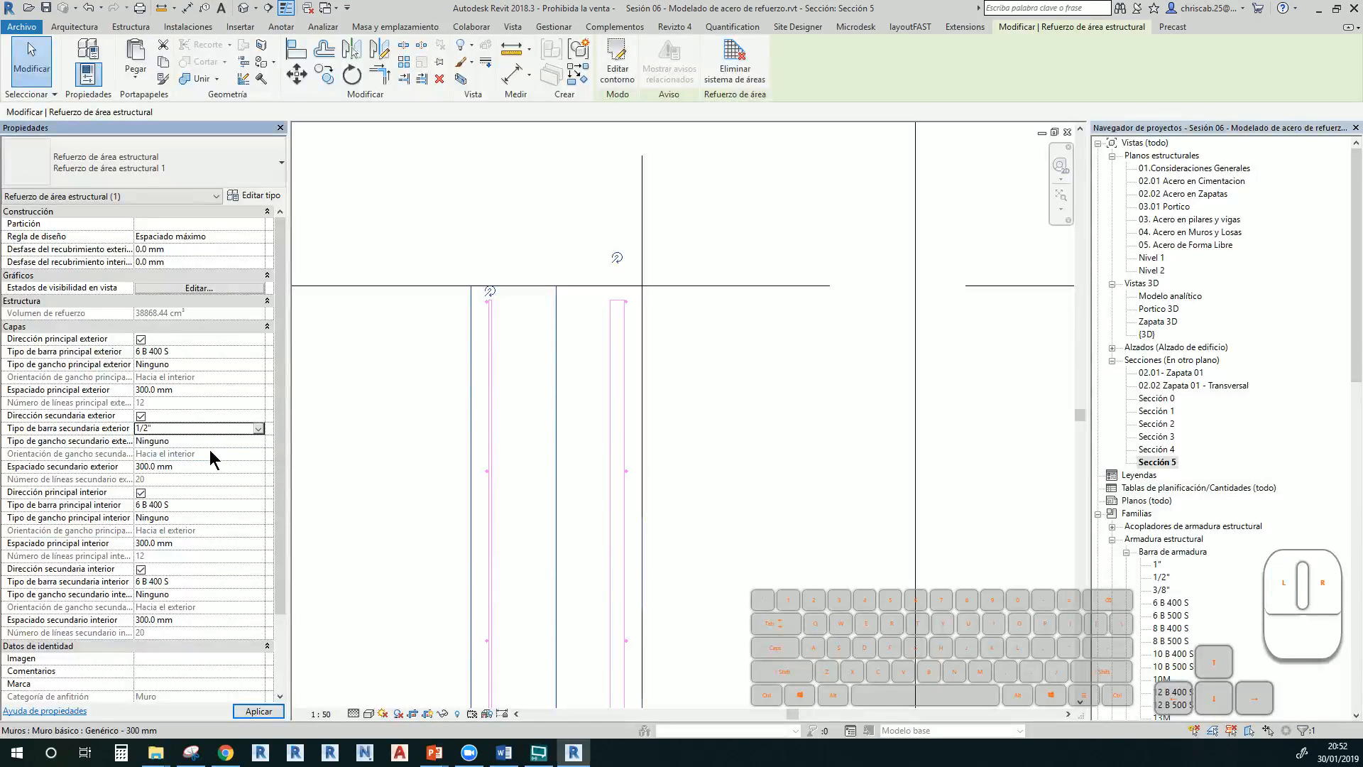
{"action": "left_click", "coordinate": [257, 582]}
{"action": "left_click", "coordinate": [182, 604]}
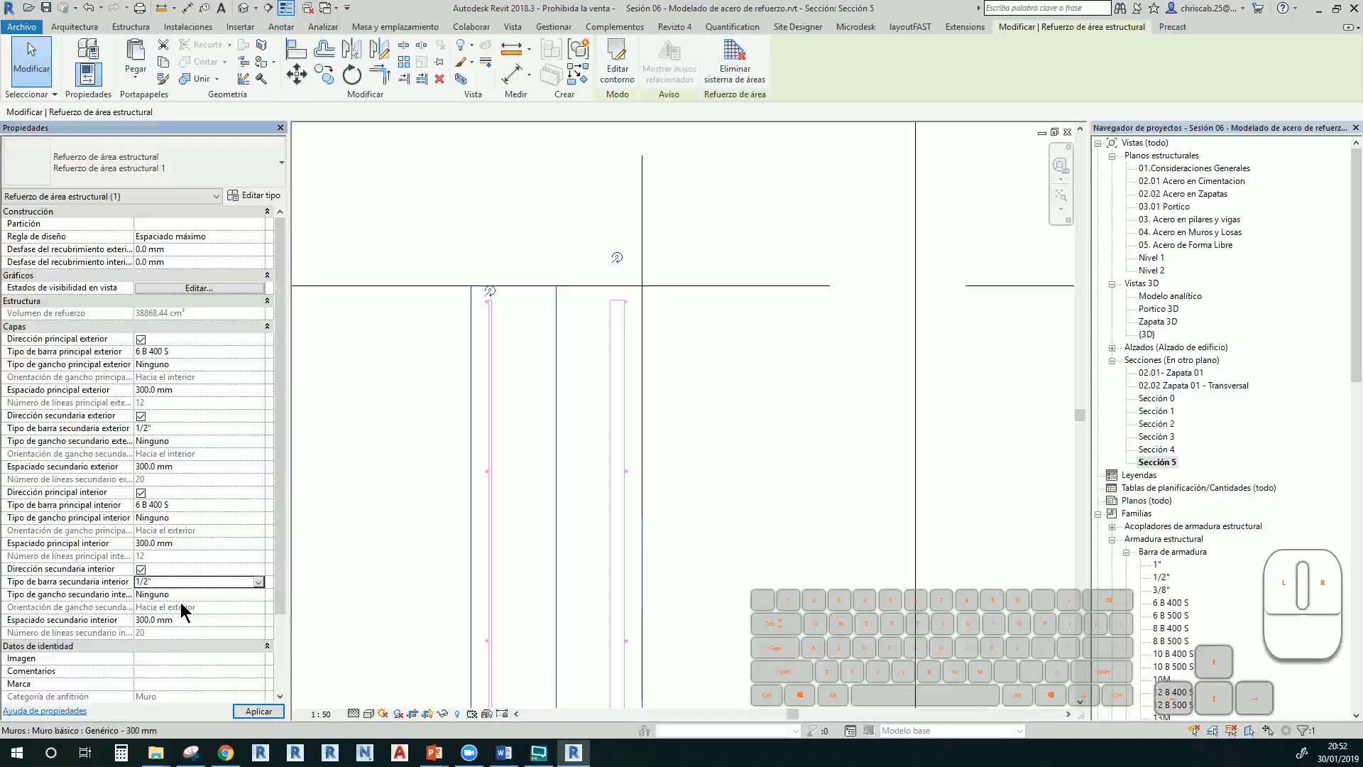
{"action": "left_click", "coordinate": [730, 484]}
Set the exterior and interior main bar types to 1/2" and apply
{"action": "middle_click_drag", "start_coordinate": [715, 491], "coordinate": [644, 405]}
{"action": "scroll", "coordinate": [407, 220], "scroll_direction": "up", "scroll_amount": 2}
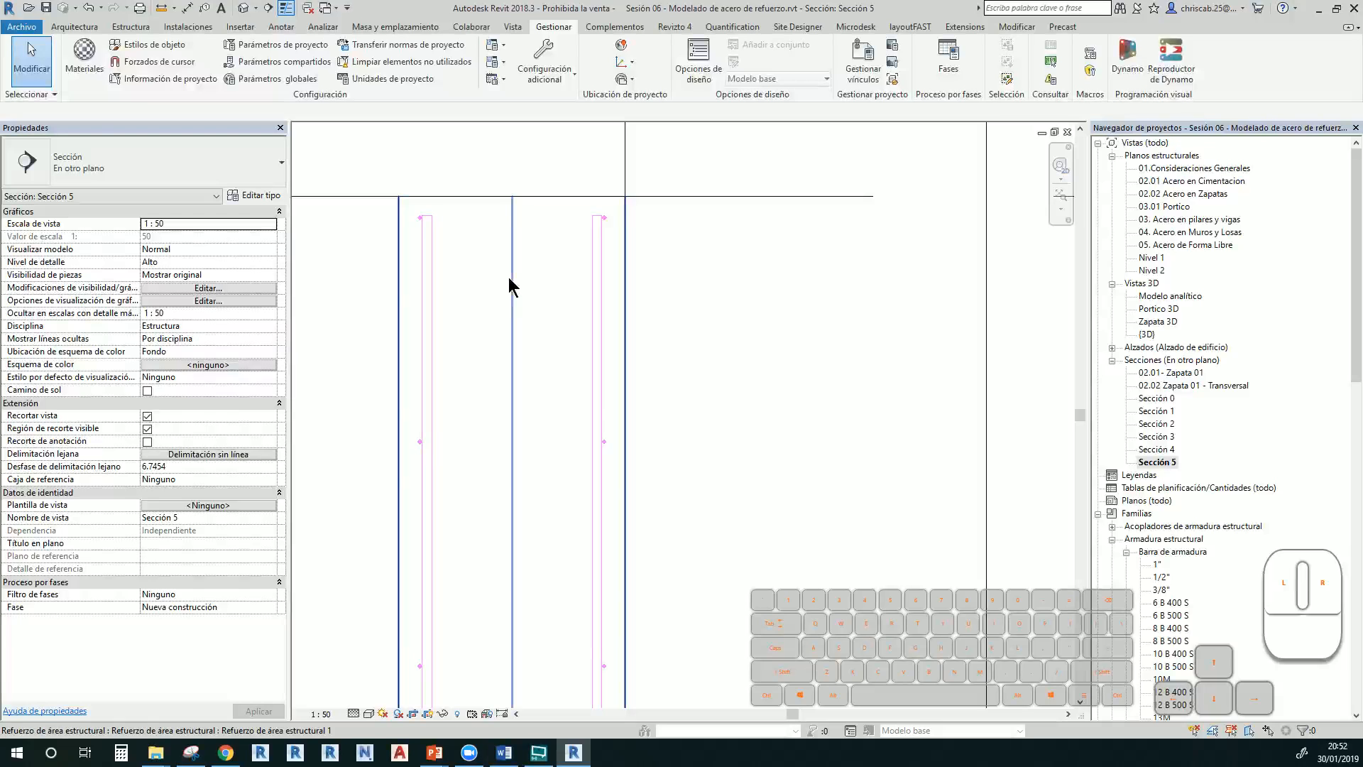
{"action": "left_click", "coordinate": [509, 280]}
{"action": "left_click", "coordinate": [257, 353]}
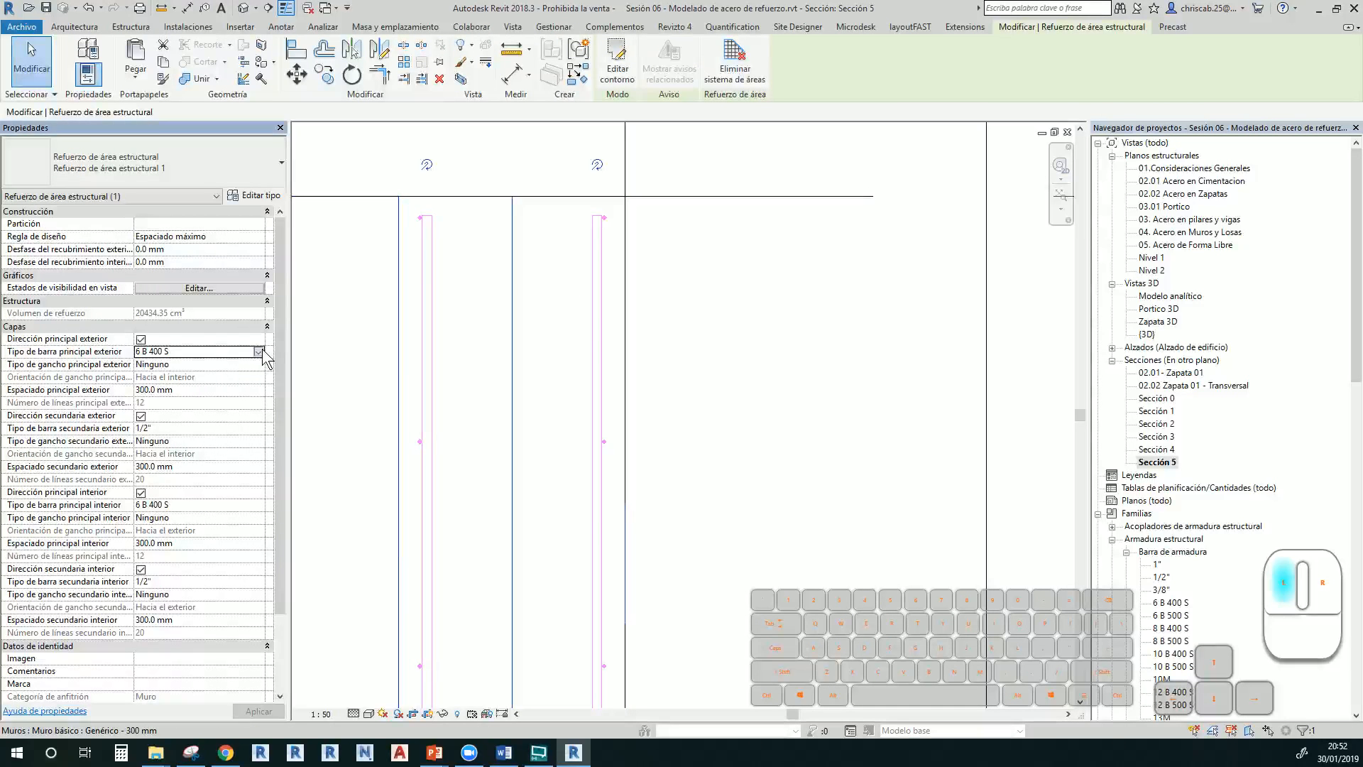
{"action": "left_click", "coordinate": [259, 351]}
{"action": "left_click", "coordinate": [213, 377]}
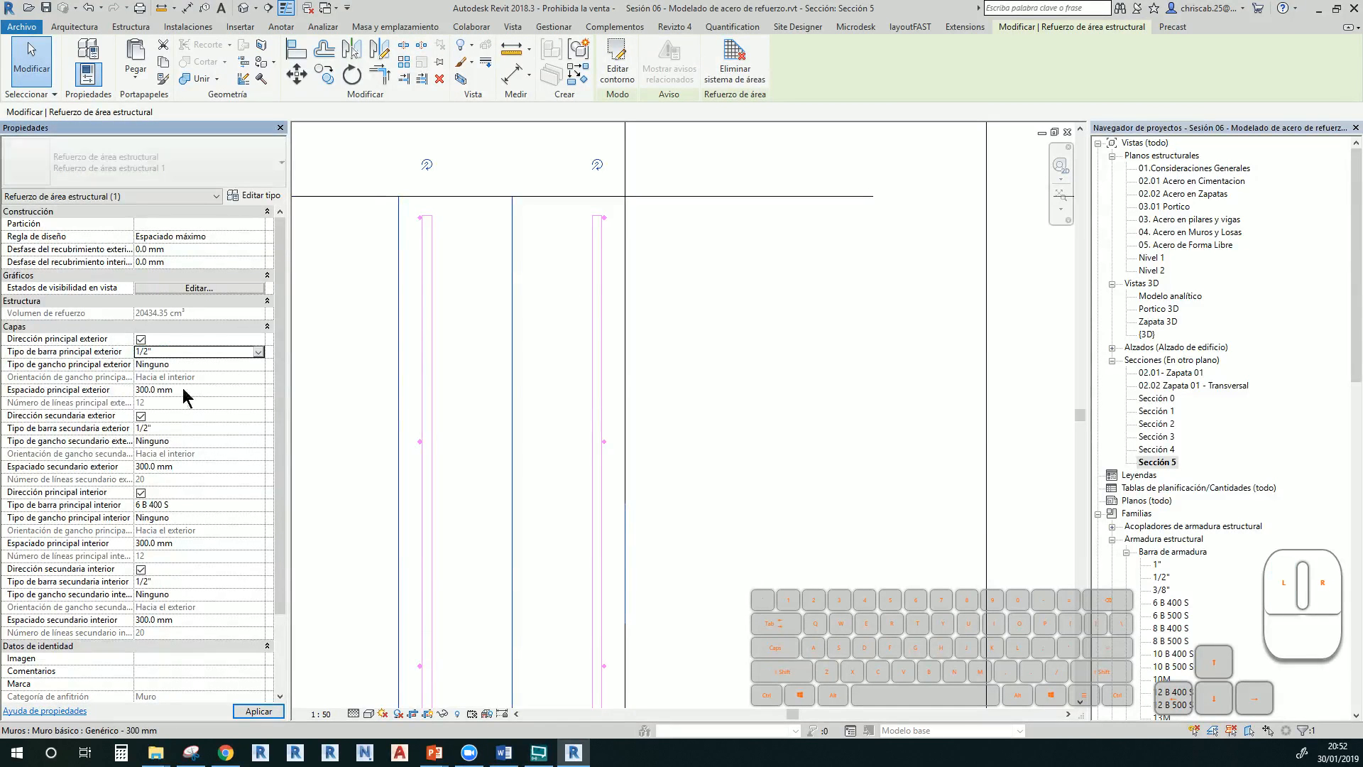
{"action": "left_click", "coordinate": [256, 505]}
{"action": "left_click", "coordinate": [258, 505]}
{"action": "left_click", "coordinate": [174, 531]}
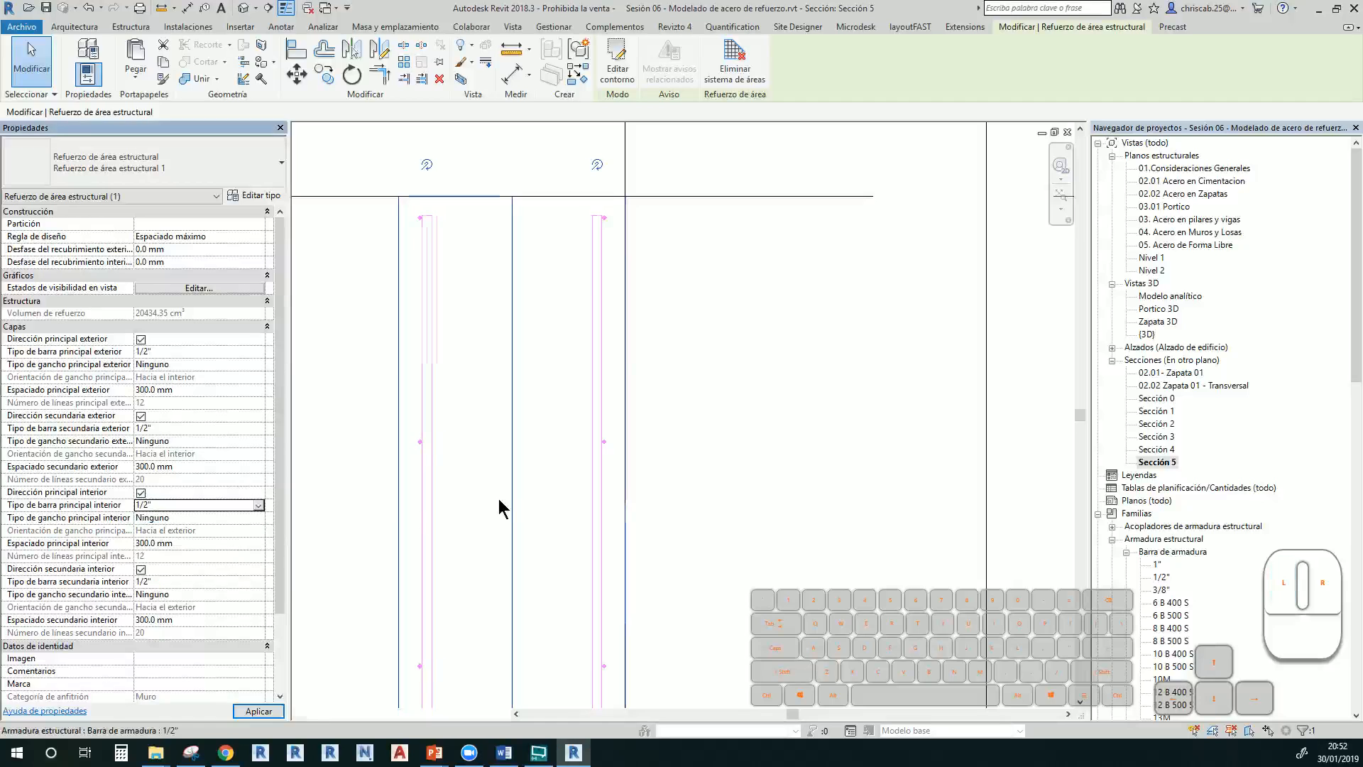
{"action": "left_click", "coordinate": [846, 448]}
Move down to the wall base and footing and select a vertical bar to check its size
{"action": "scroll", "coordinate": [827, 471], "scroll_direction": "down", "scroll_amount": 3}
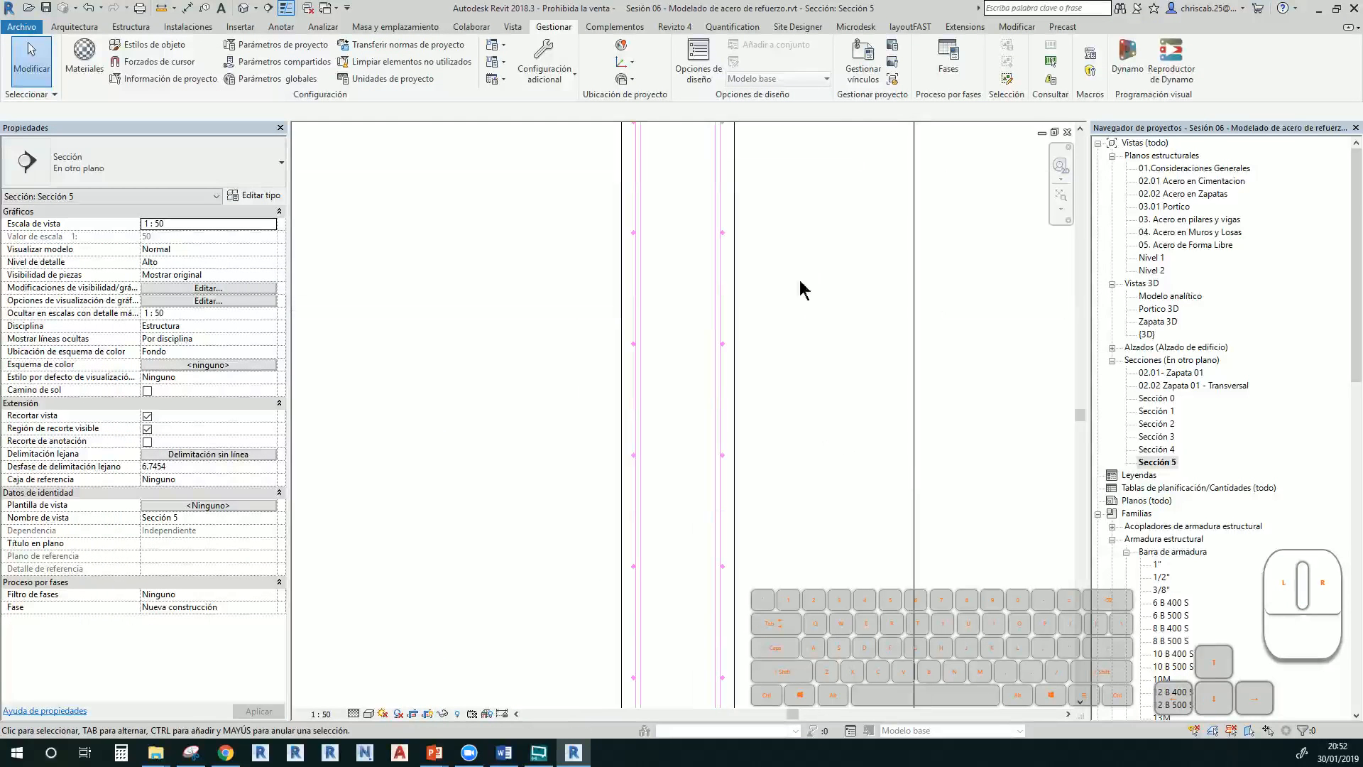
{"action": "middle_click_drag", "start_coordinate": [774, 537], "coordinate": [746, 228]}
{"action": "middle_click_drag", "start_coordinate": [711, 471], "coordinate": [722, 153]}
{"action": "middle_click_drag", "start_coordinate": [740, 461], "coordinate": [773, 121]}
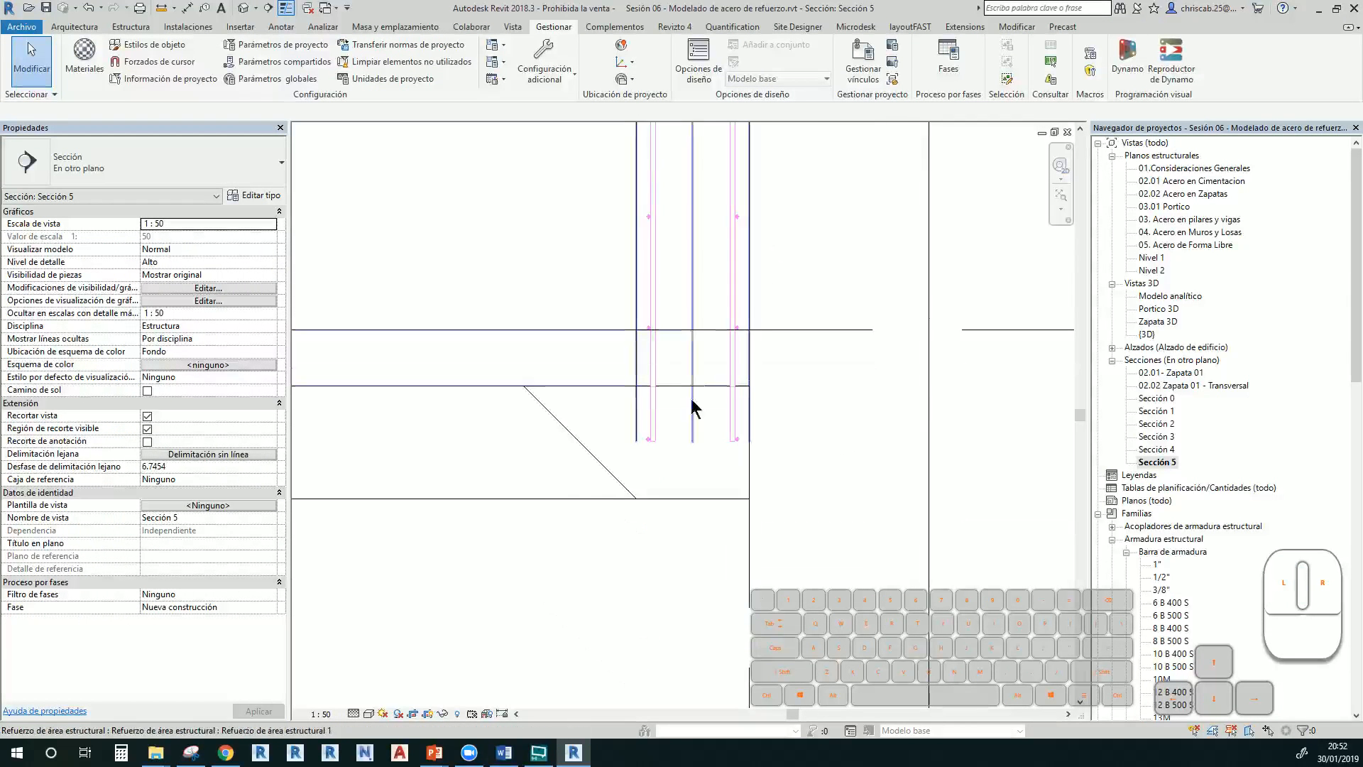
{"action": "left_click", "coordinate": [657, 365]}
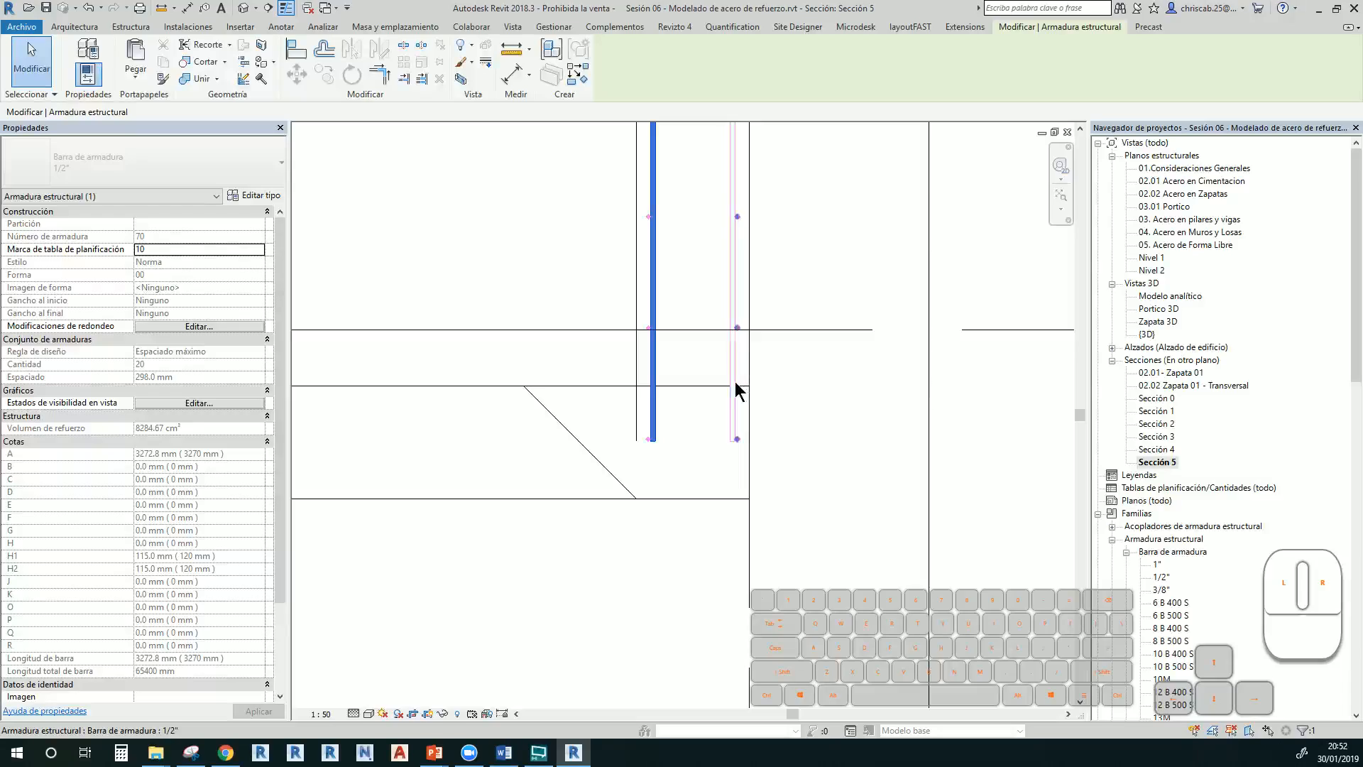
In {3D}, tick Ver como sólido for the wall's area reinforcement so its bars display solid
{"action": "double_click", "coordinate": [1146, 335]}
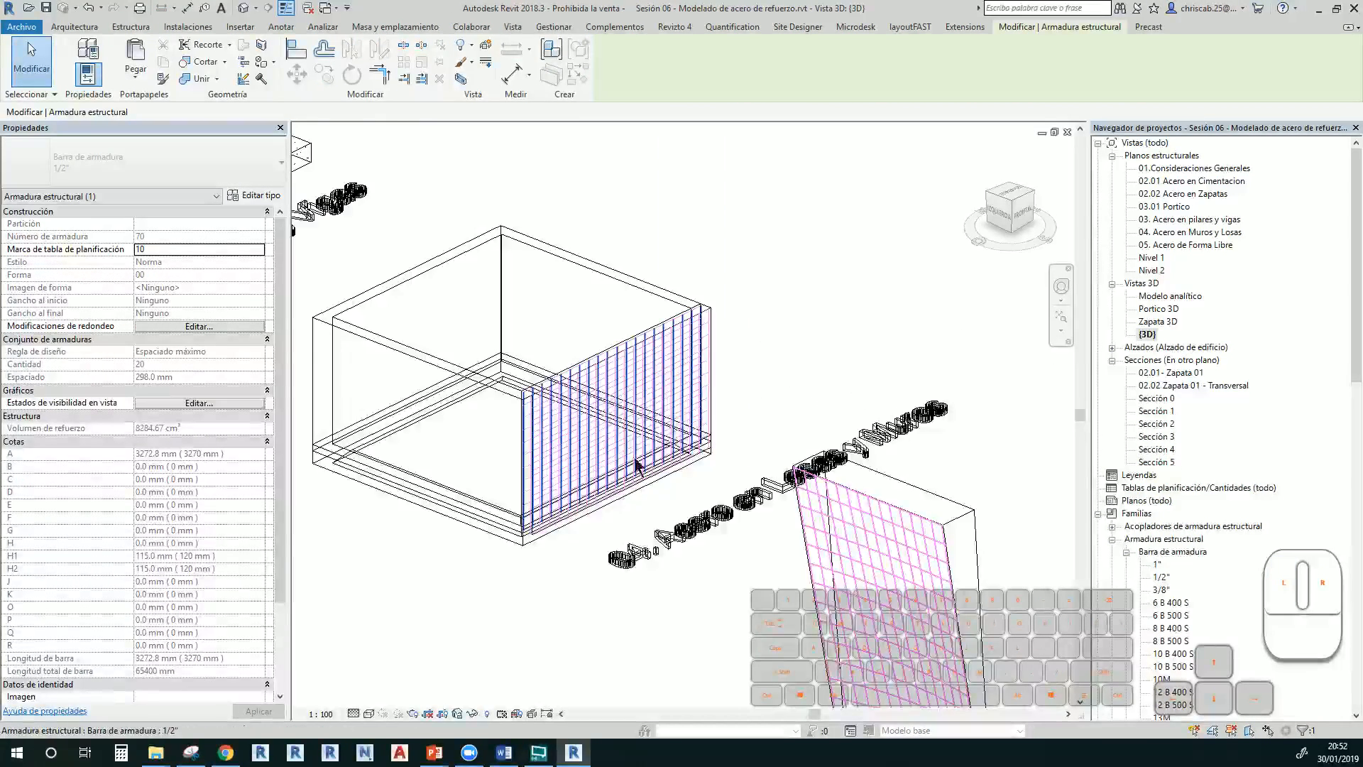
{"action": "scroll", "coordinate": [531, 369], "scroll_direction": "up", "scroll_amount": 3}
{"action": "scroll", "coordinate": [539, 362], "scroll_direction": "up", "scroll_amount": 2}
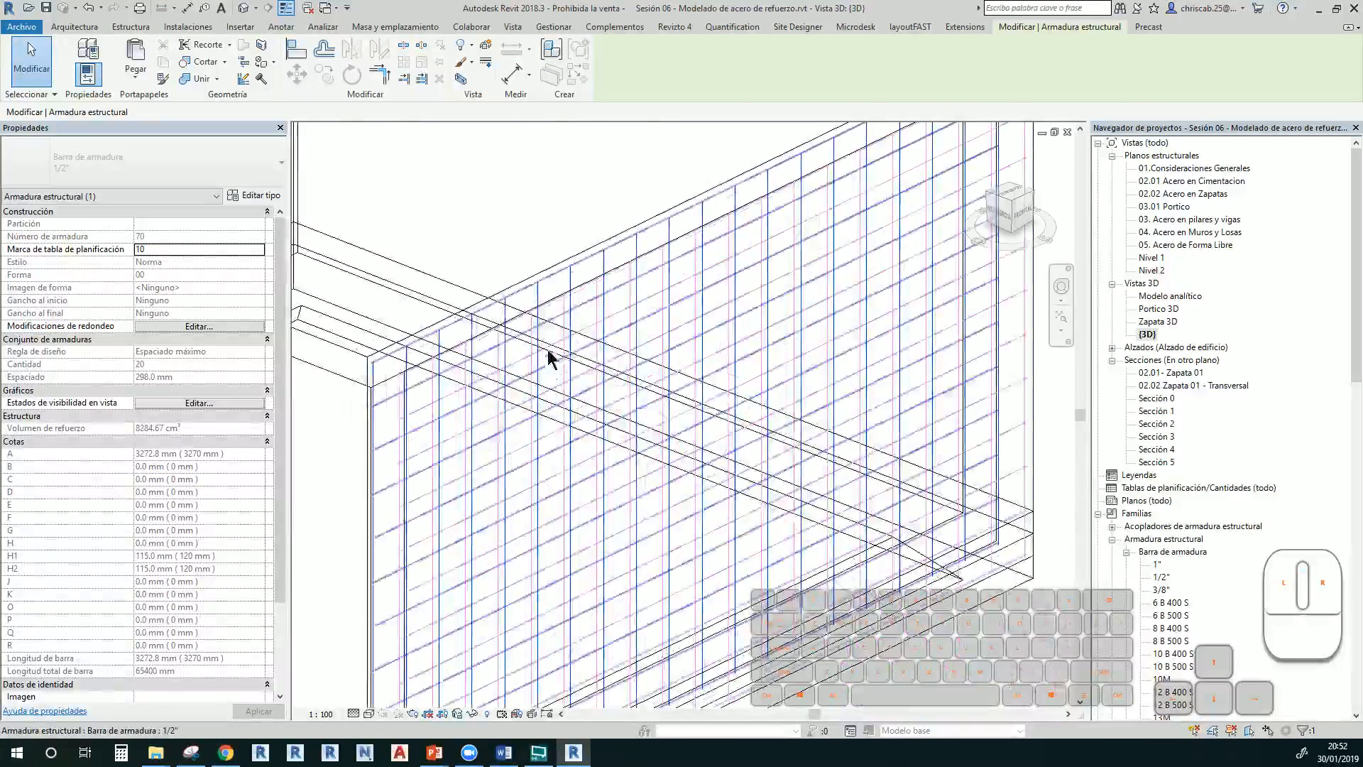
{"action": "left_click", "coordinate": [521, 307]}
{"action": "left_click", "coordinate": [199, 289]}
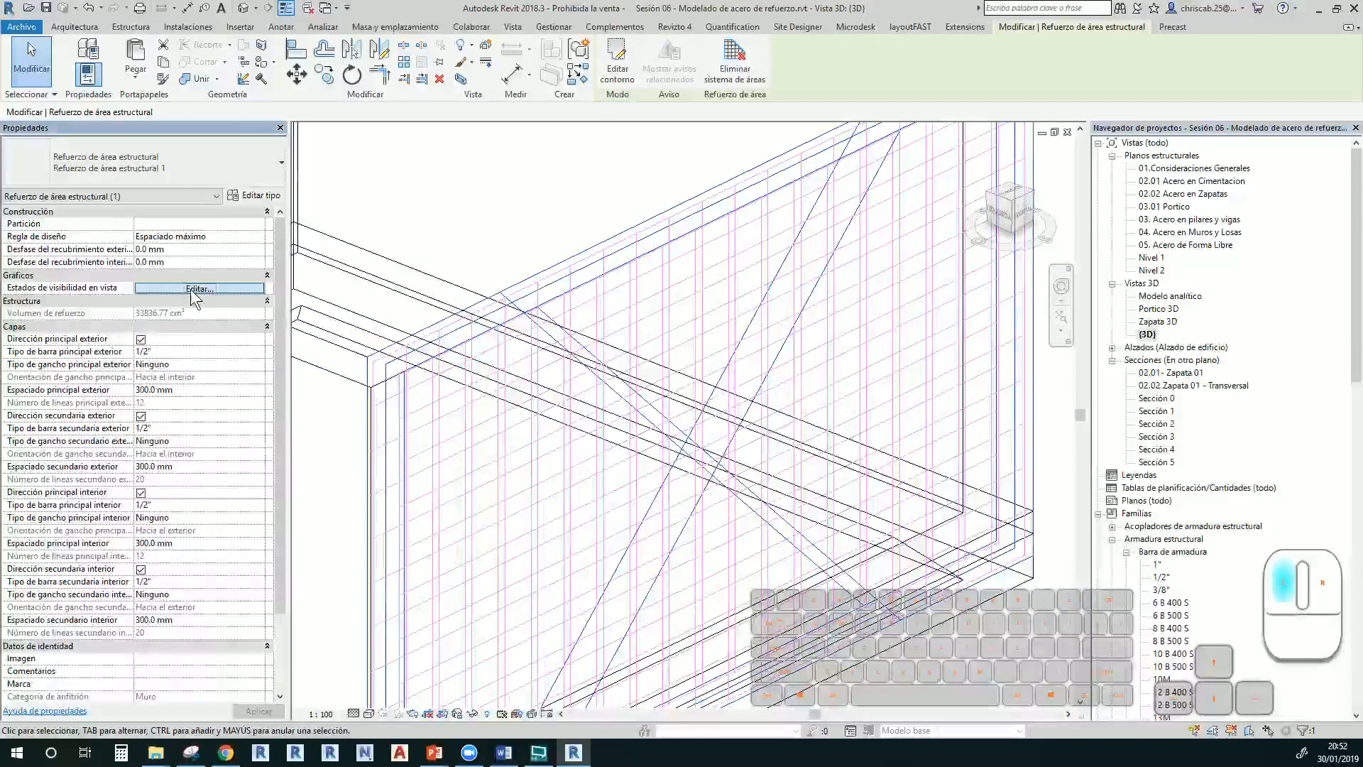
{"action": "scroll", "coordinate": [276, 365], "scroll_direction": "down", "scroll_amount": 4}
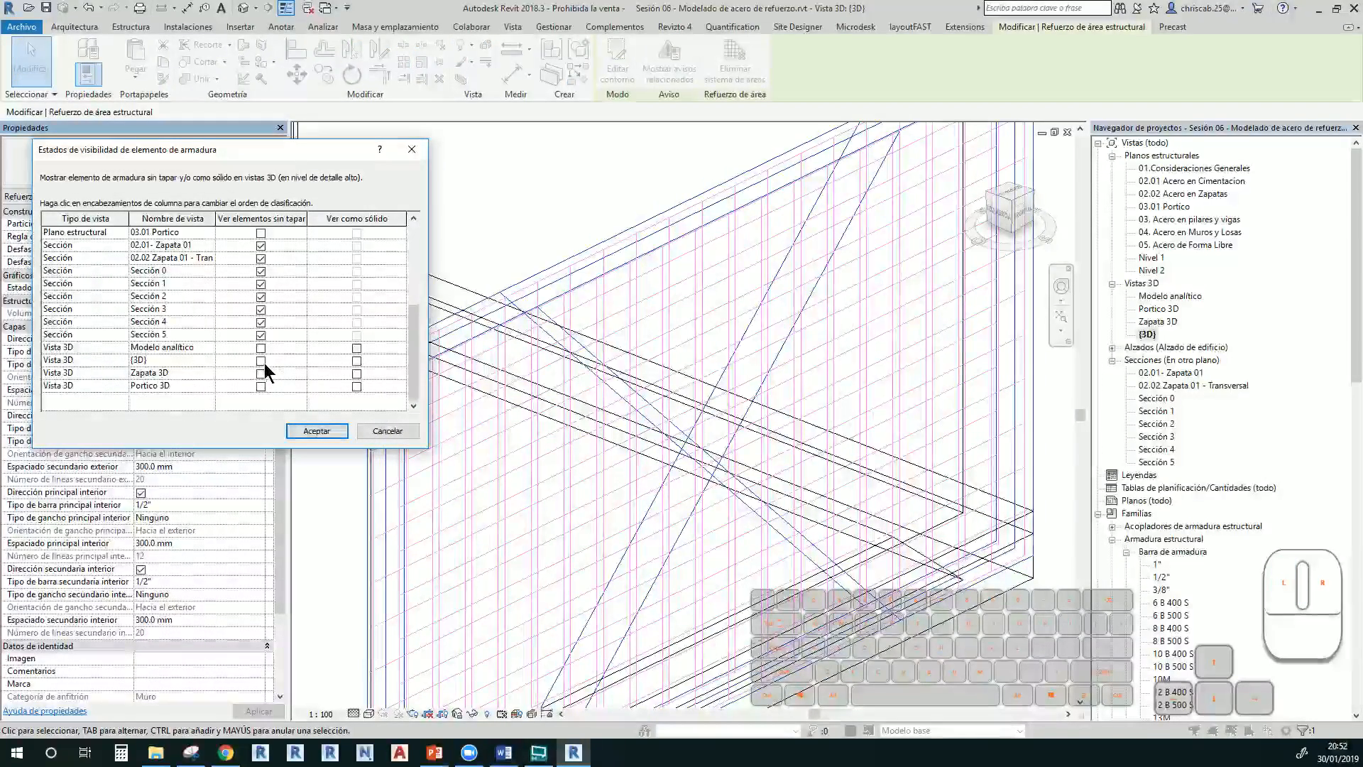
{"action": "left_click", "coordinate": [356, 361]}
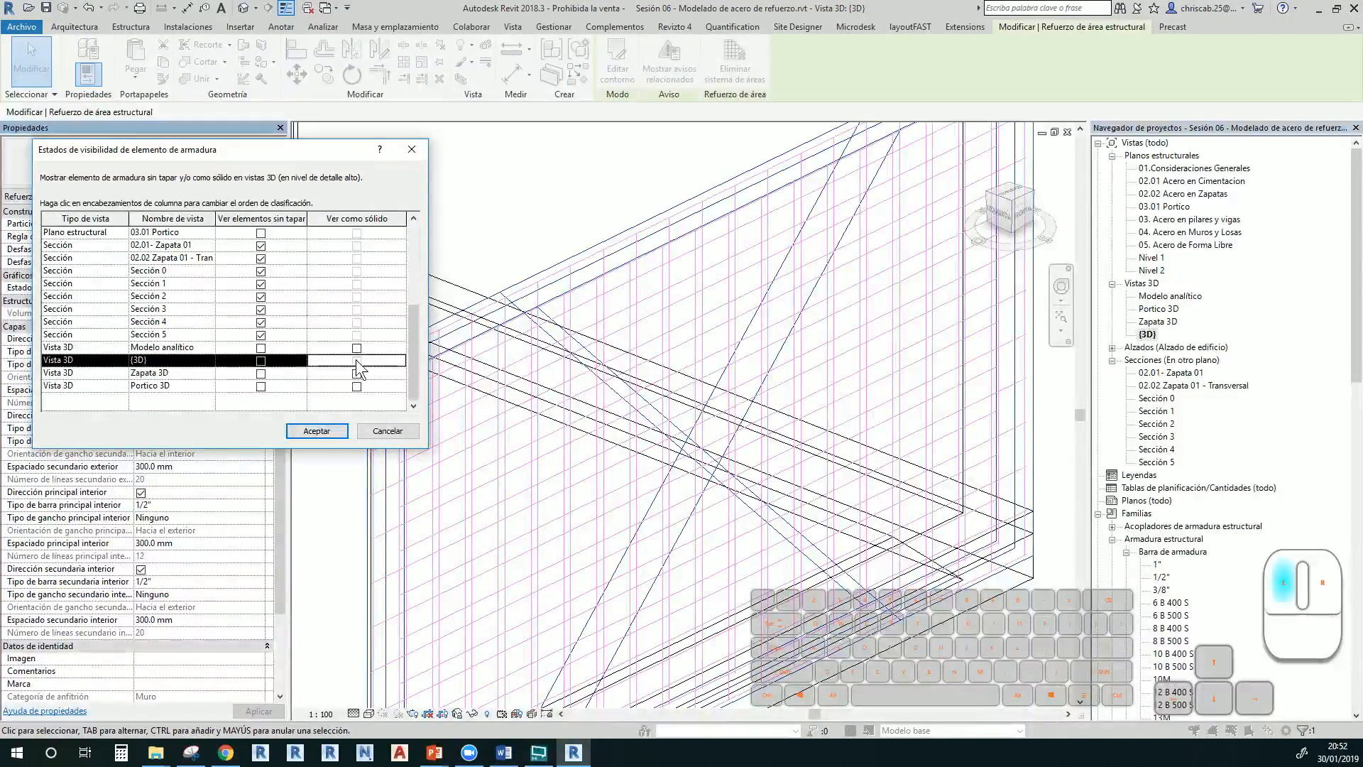
{"action": "left_click", "coordinate": [317, 431]}
{"action": "key", "text": "Escape"}
{"action": "scroll", "coordinate": [411, 472], "scroll_direction": "up", "scroll_amount": 5}
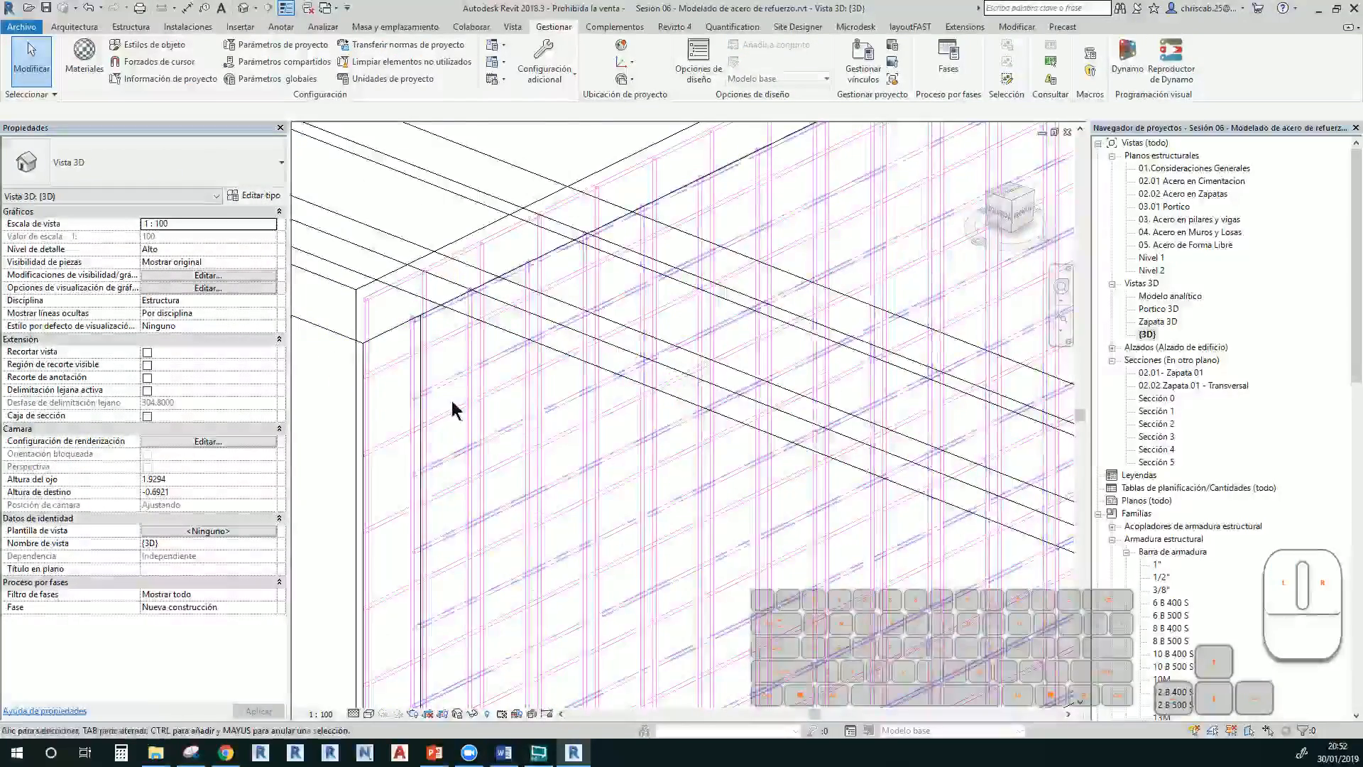
{"action": "scroll", "coordinate": [455, 410], "scroll_direction": "down", "scroll_amount": 5}
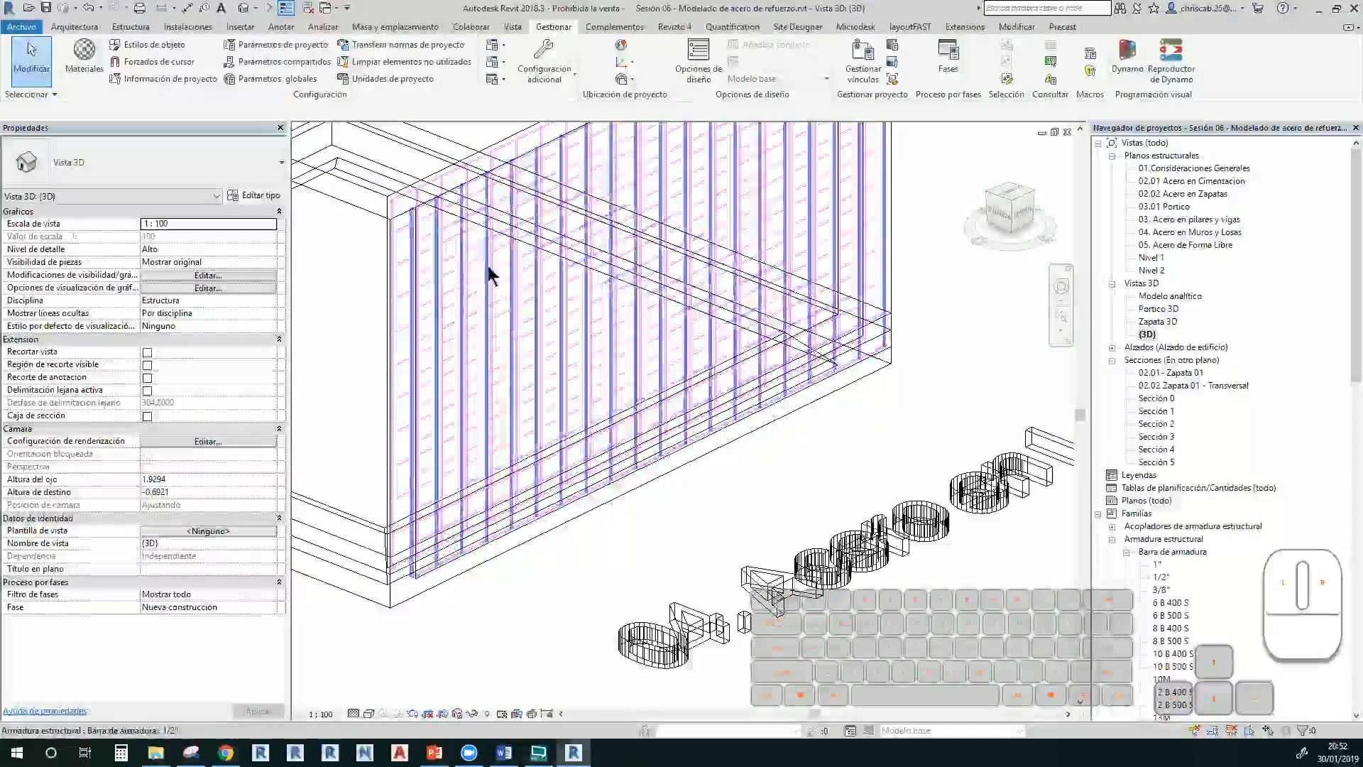
Give the exterior main bars a Estándar - 90° hook and exterior secondary bars 180°
{"action": "left_click", "coordinate": [624, 259]}
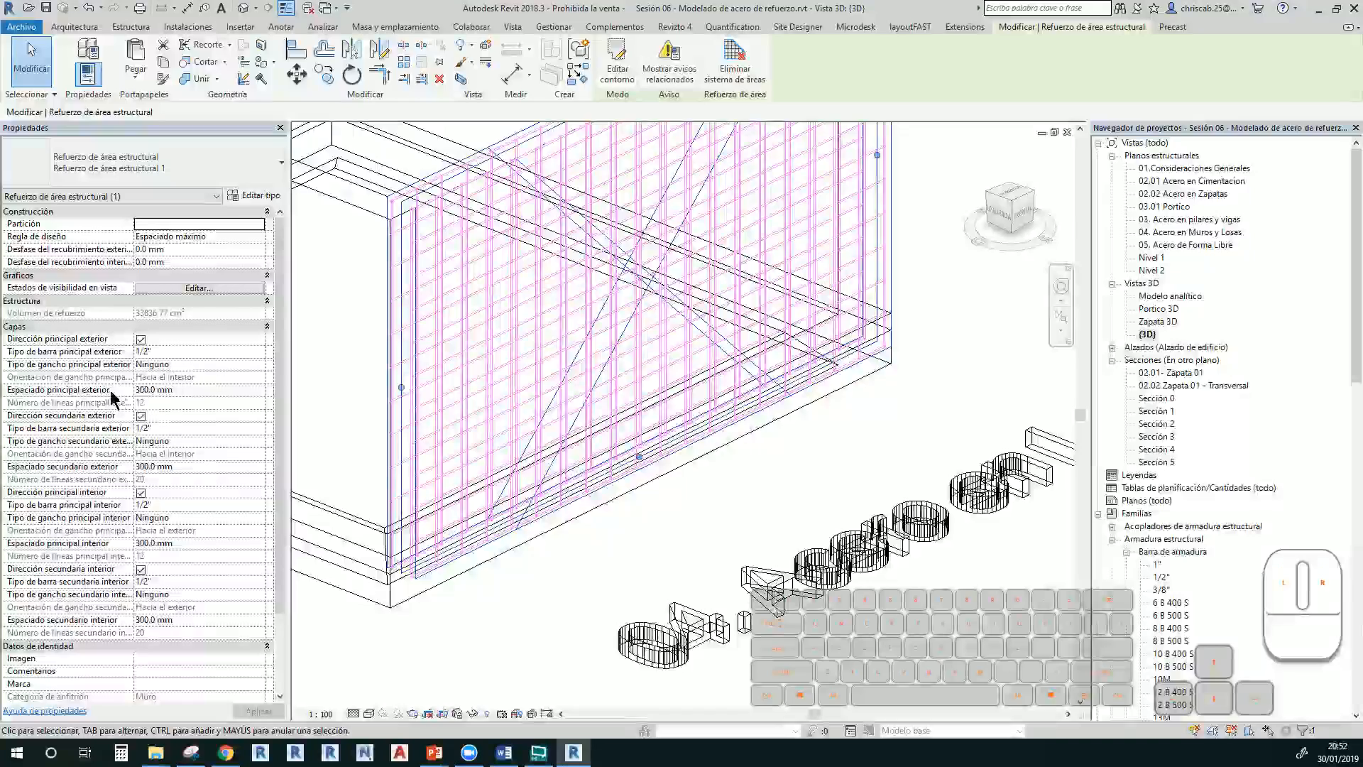
{"action": "left_click", "coordinate": [241, 364]}
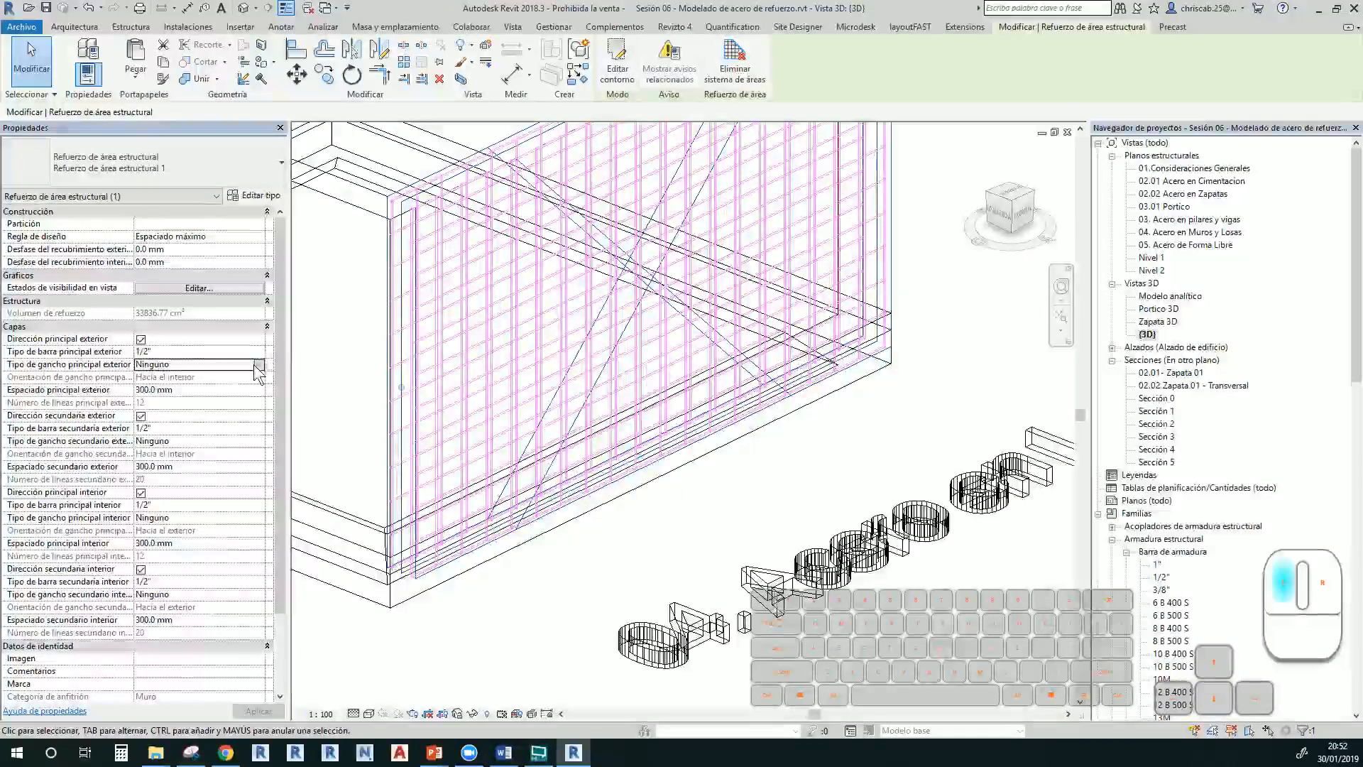
{"action": "left_click", "coordinate": [258, 364]}
{"action": "left_click", "coordinate": [251, 388]}
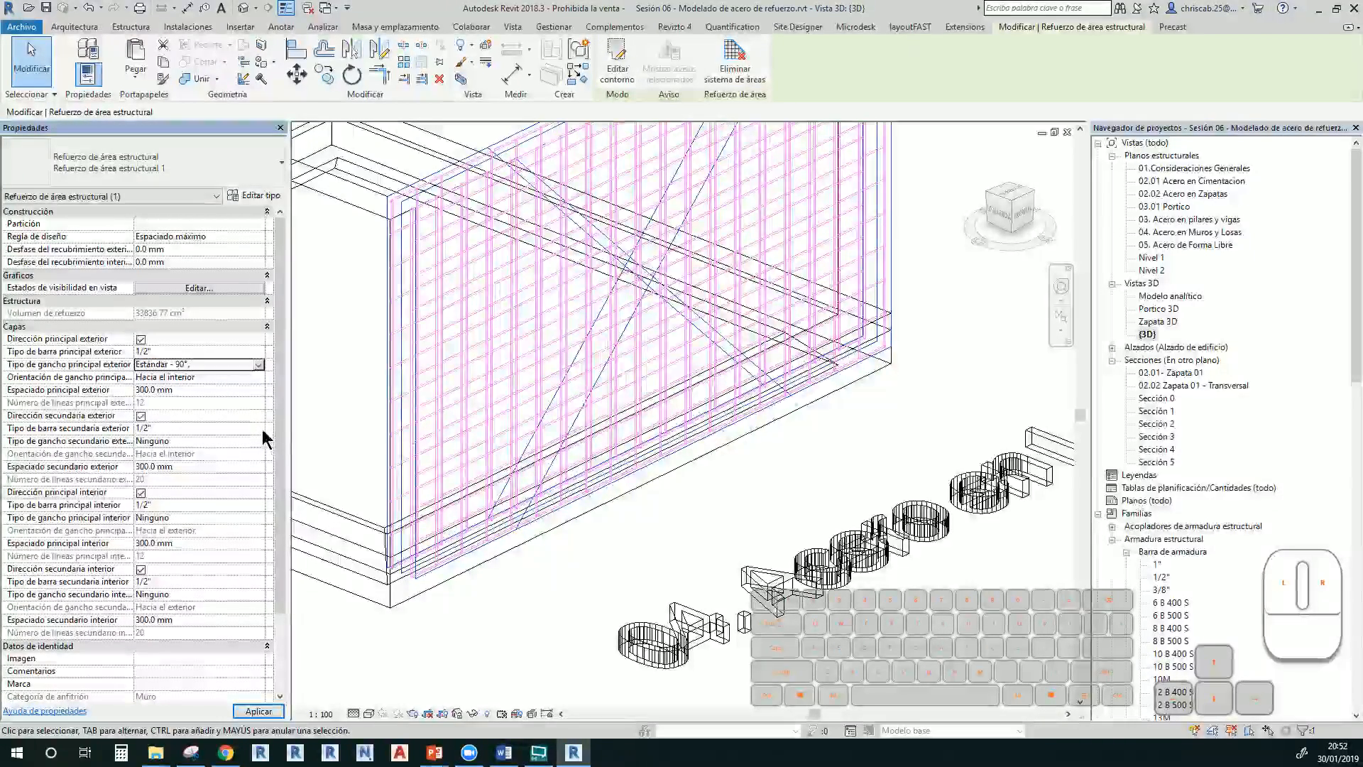
{"action": "left_click", "coordinate": [266, 438]}
{"action": "left_click", "coordinate": [258, 441]}
{"action": "left_click", "coordinate": [248, 479]}
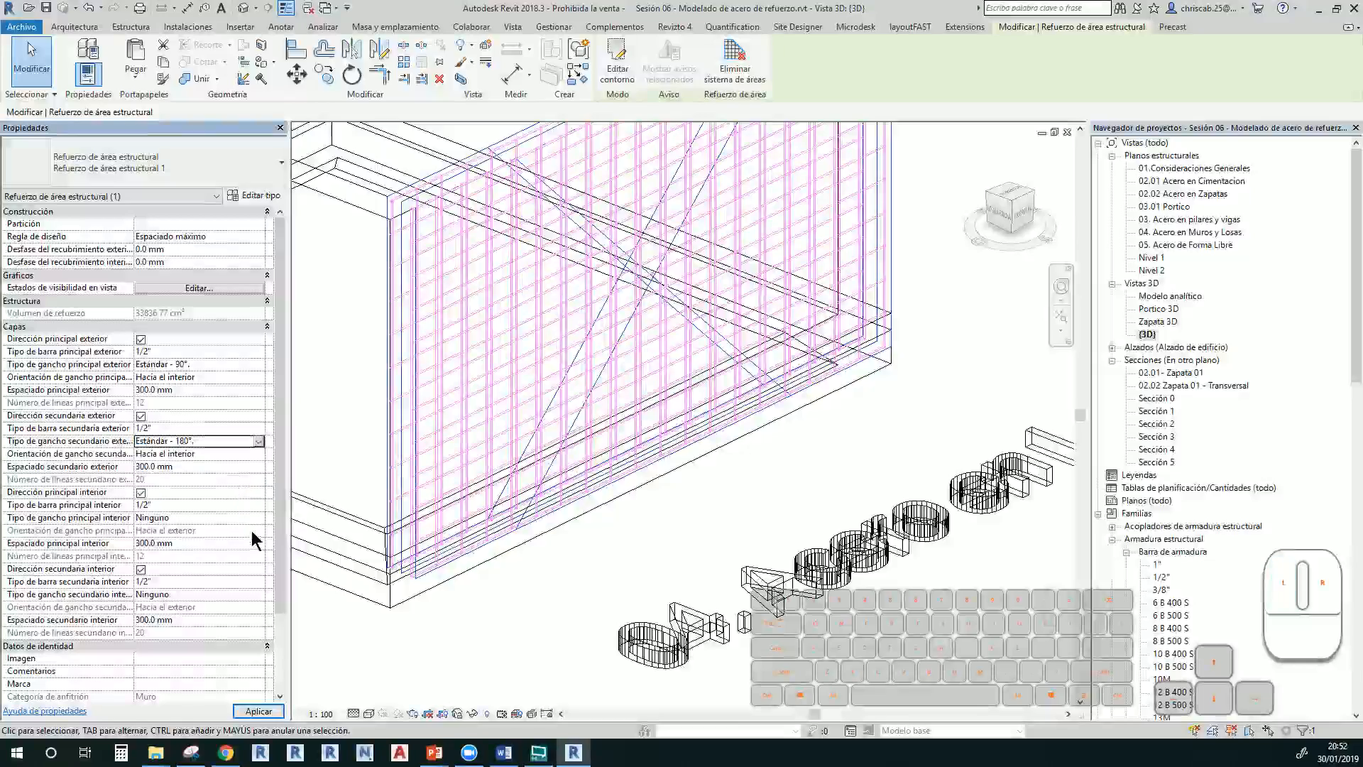
Give the interior main bars a Estándar - 135° hook and interior secondary bars 90°
{"action": "left_click", "coordinate": [252, 518]}
{"action": "left_click", "coordinate": [258, 518]}
{"action": "left_click", "coordinate": [245, 569]}
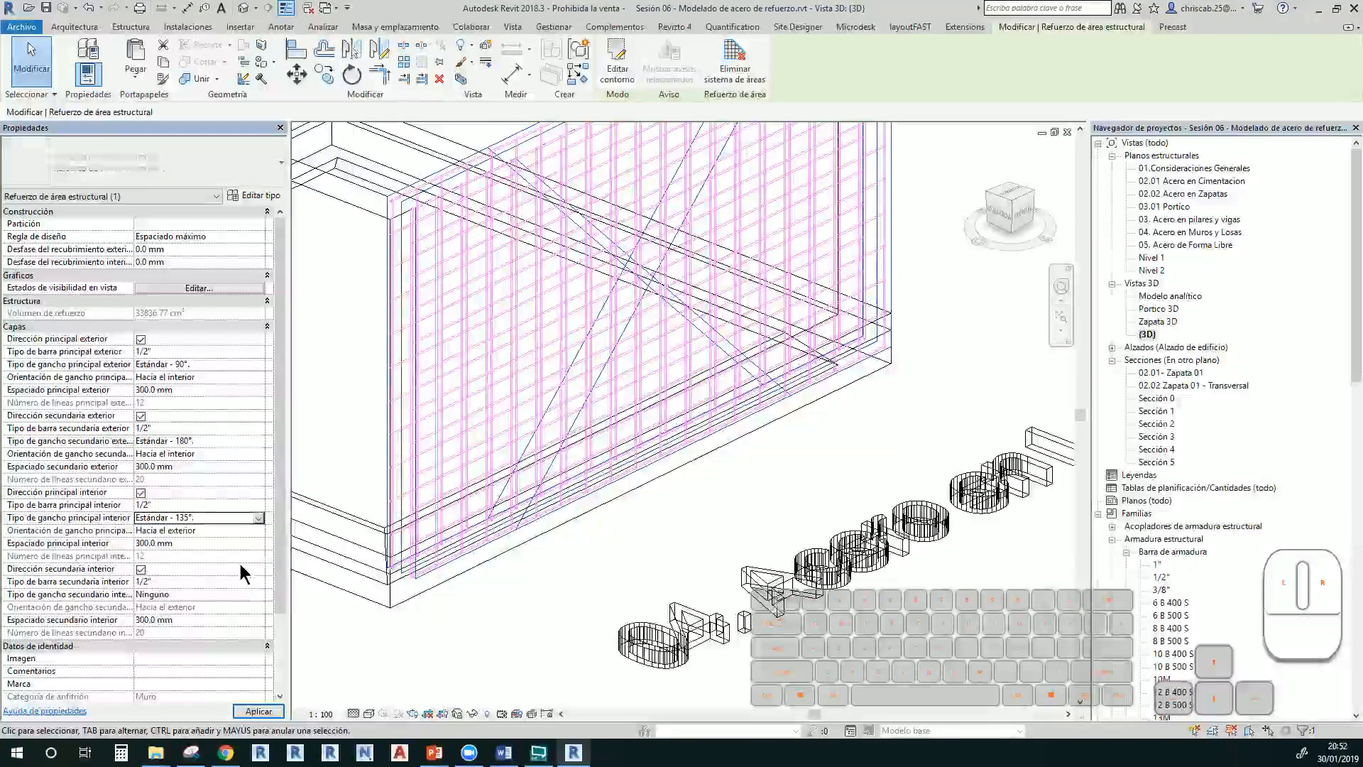
{"action": "left_click", "coordinate": [252, 595]}
{"action": "left_click", "coordinate": [257, 595]}
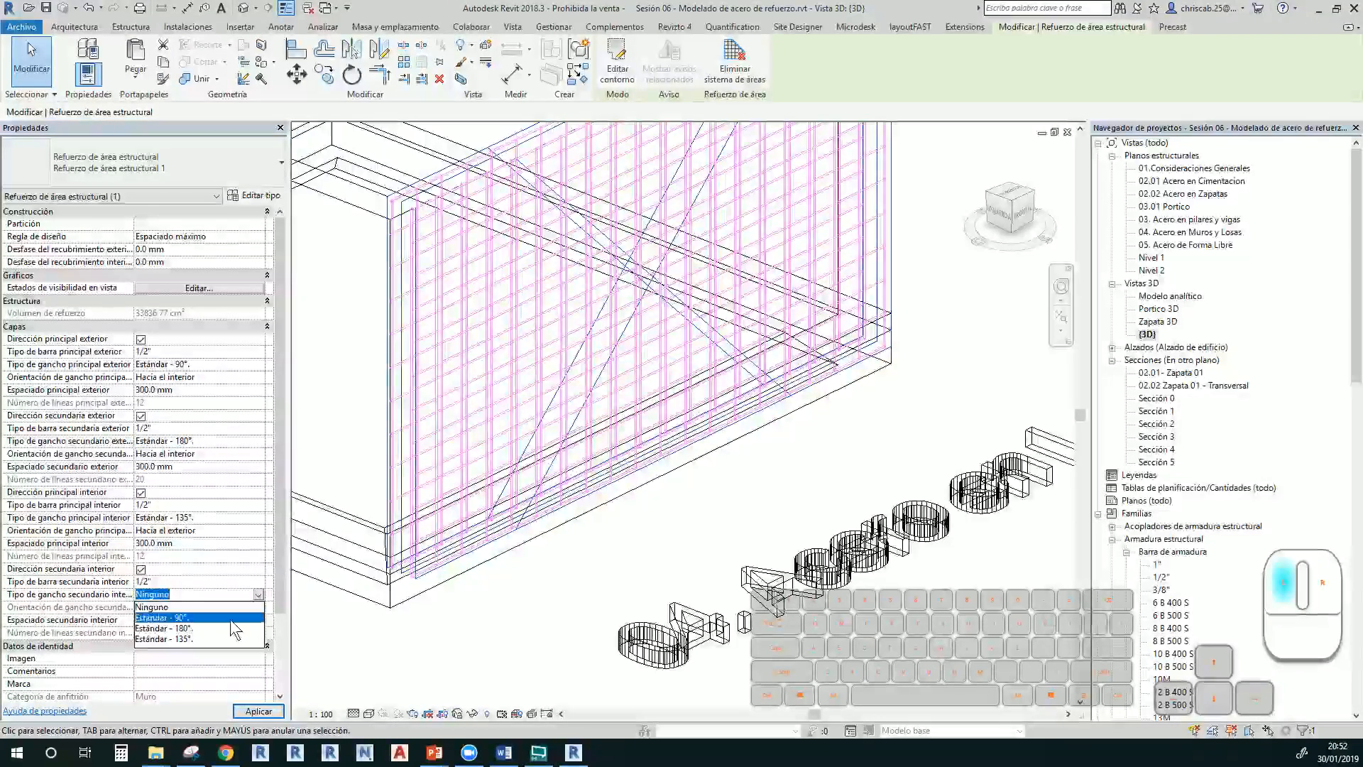
{"action": "left_click", "coordinate": [230, 618]}
{"action": "scroll", "coordinate": [402, 305], "scroll_direction": "up", "scroll_amount": 3}
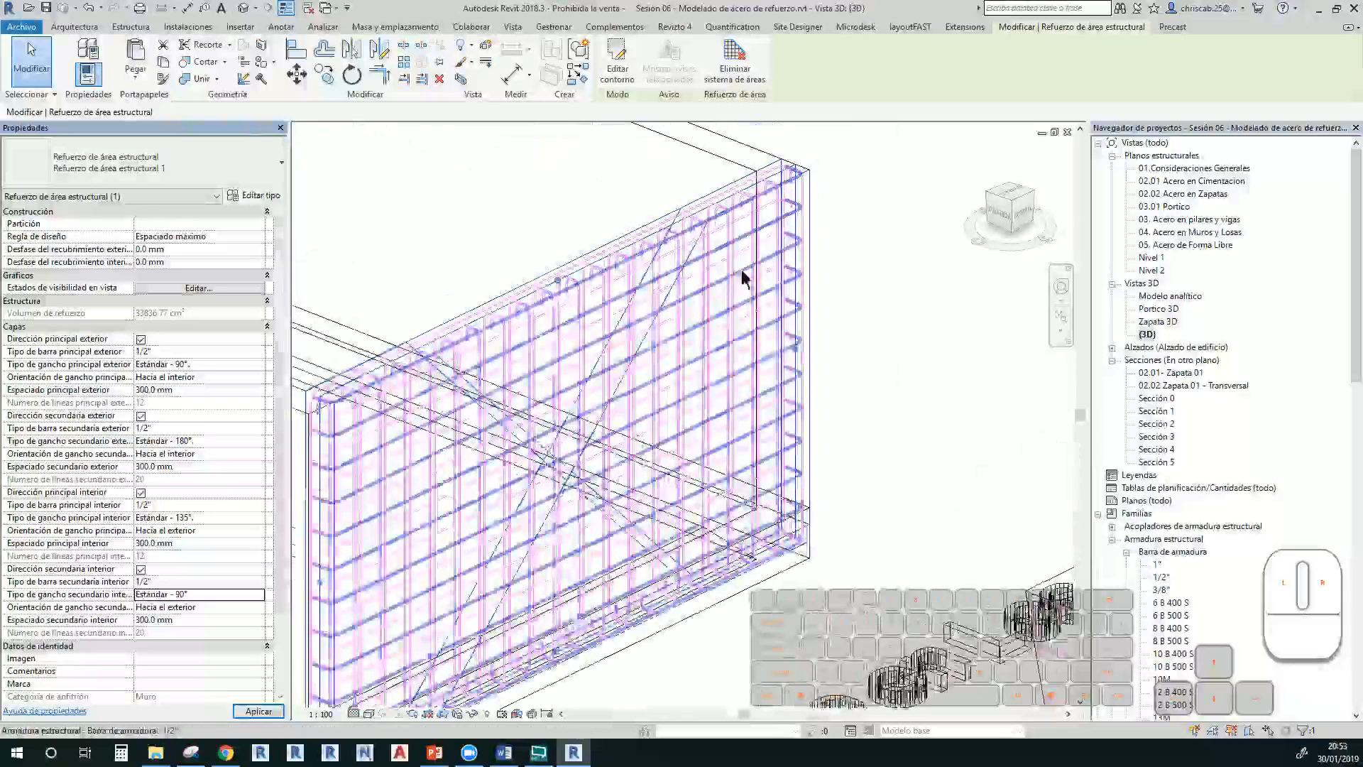
Pan around the wall to inspect the hooked reinforcement bars at its lower corner
{"action": "scroll", "coordinate": [666, 208], "scroll_direction": "up", "scroll_amount": 3}
{"action": "scroll", "coordinate": [701, 218], "scroll_direction": "down", "scroll_amount": 2}
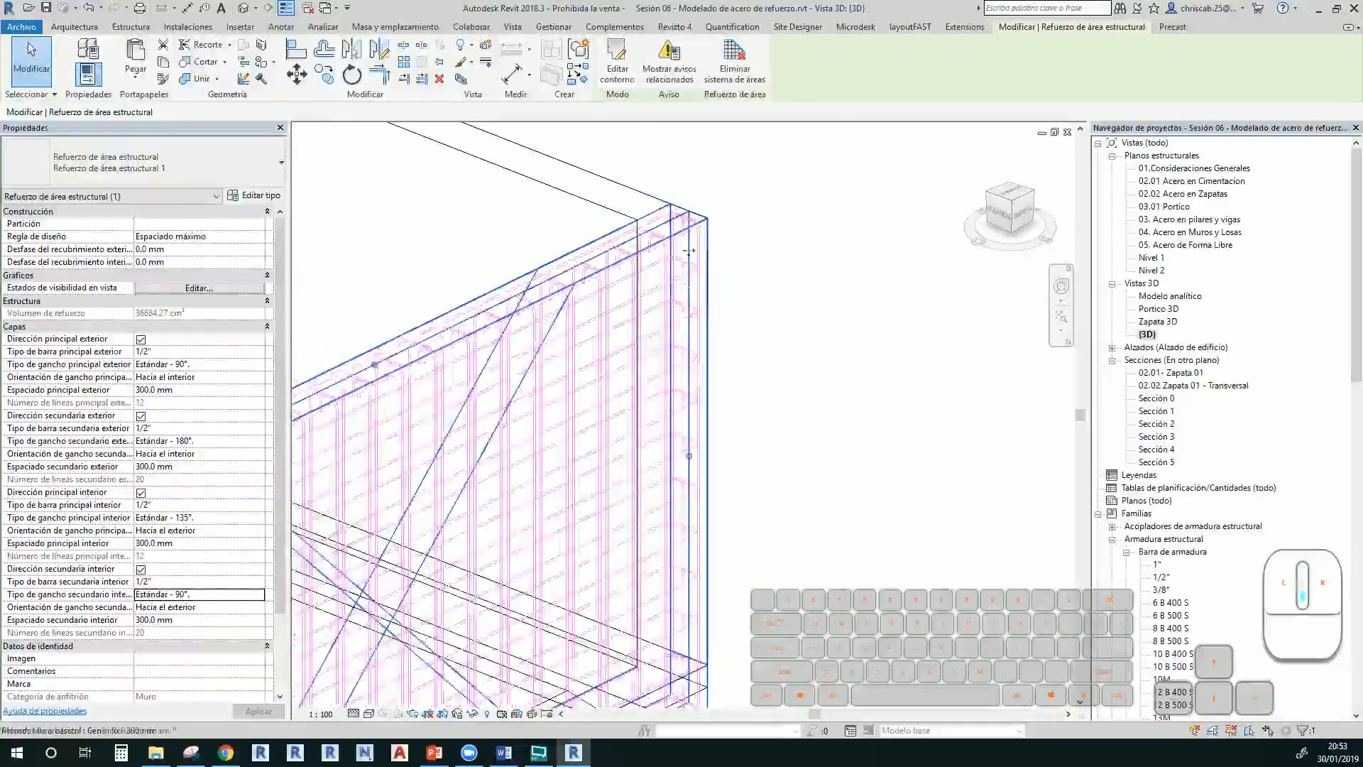
{"action": "middle_click_drag", "start_coordinate": [703, 220], "coordinate": [967, 139]}
{"action": "middle_click_drag", "start_coordinate": [693, 305], "coordinate": [490, 325]}
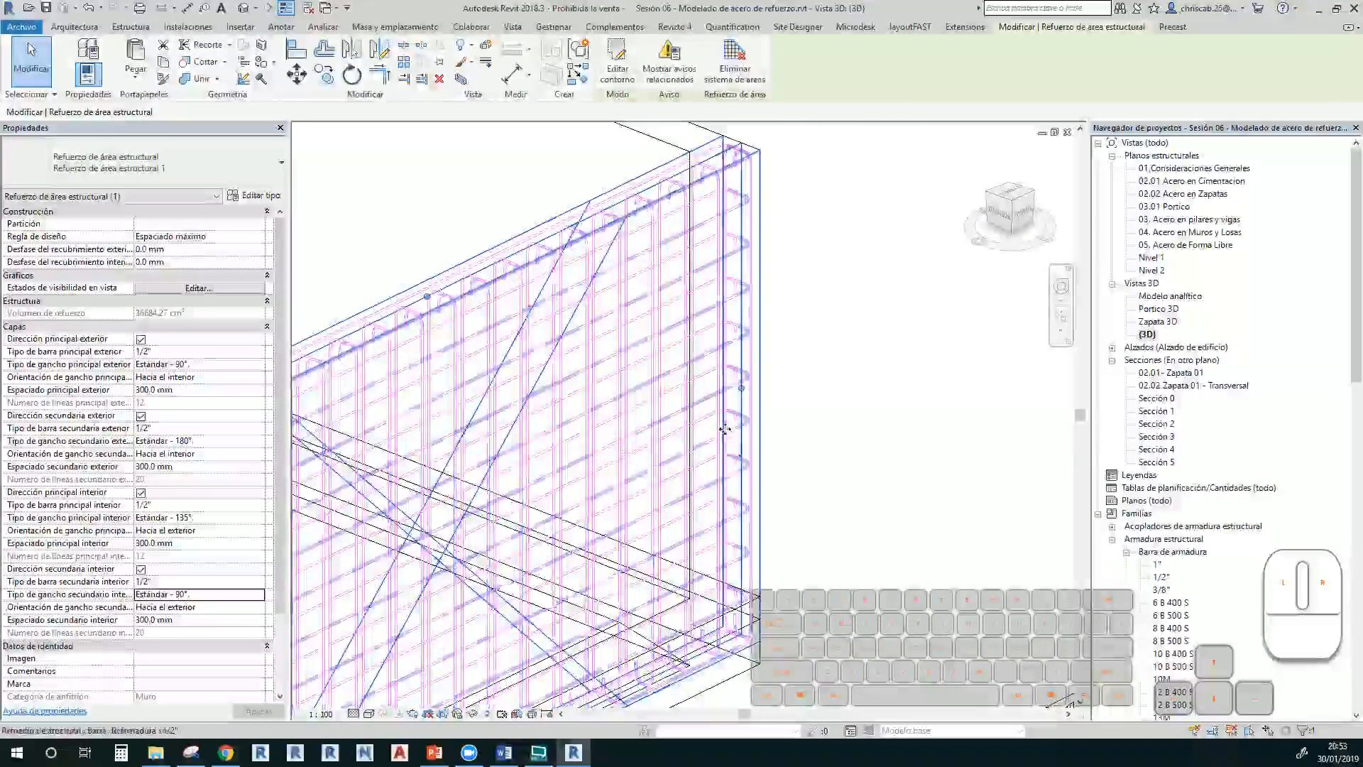
{"action": "middle_click_drag", "start_coordinate": [759, 352], "coordinate": [803, 244]}
{"action": "middle_click_drag", "start_coordinate": [717, 460], "coordinate": [805, 334]}
{"action": "scroll", "coordinate": [805, 334], "scroll_direction": "down", "scroll_amount": 3}
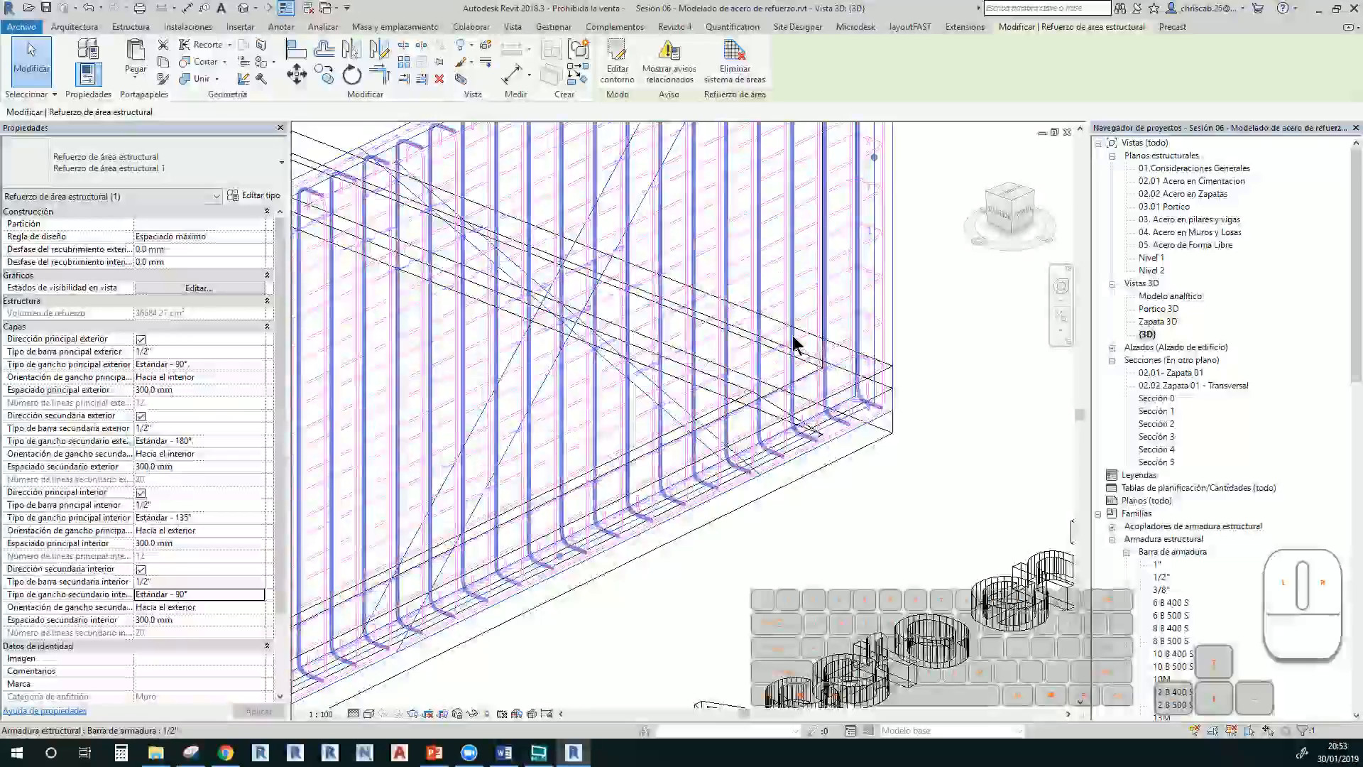
{"action": "left_click", "coordinate": [872, 311]}
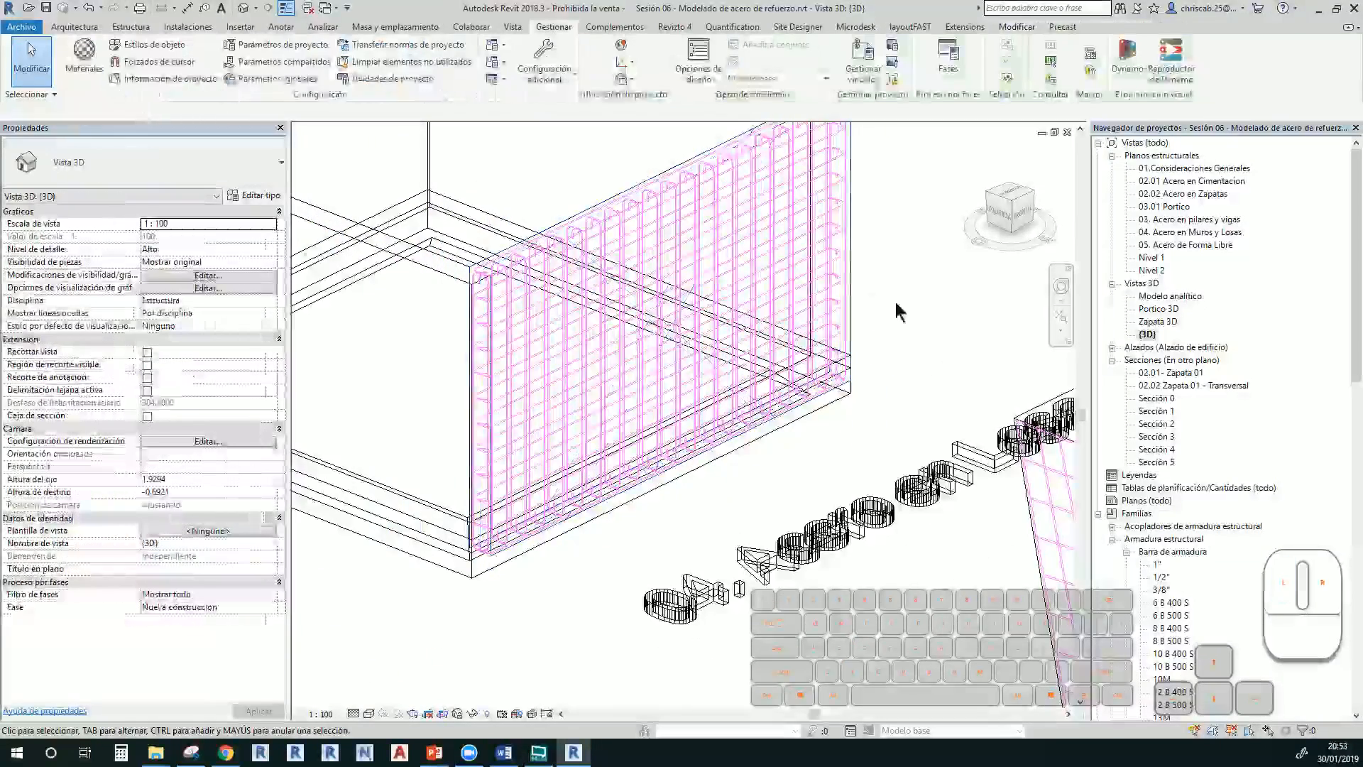
{"action": "middle_click_drag", "start_coordinate": [872, 311], "coordinate": [856, 393]}
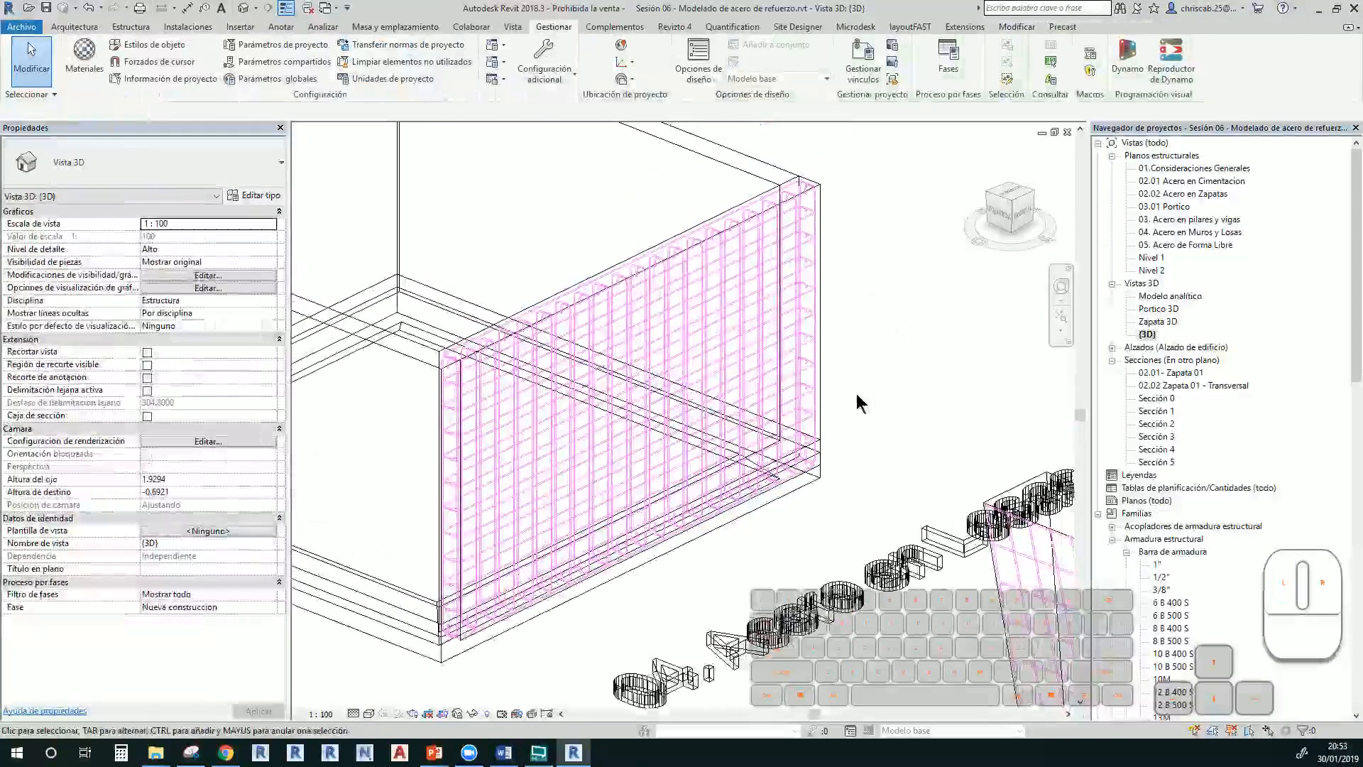
{"action": "left_click", "coordinate": [687, 230]}
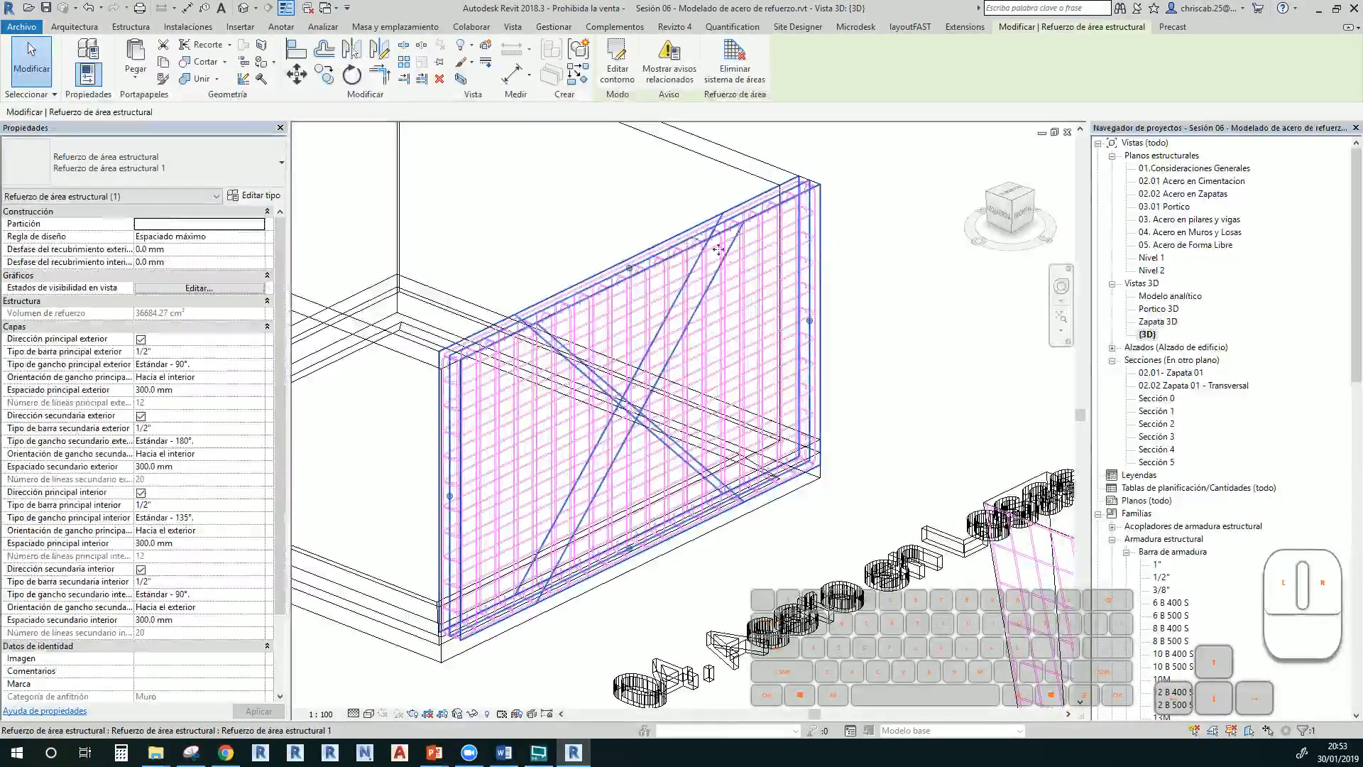
{"action": "left_click", "coordinate": [607, 170]}
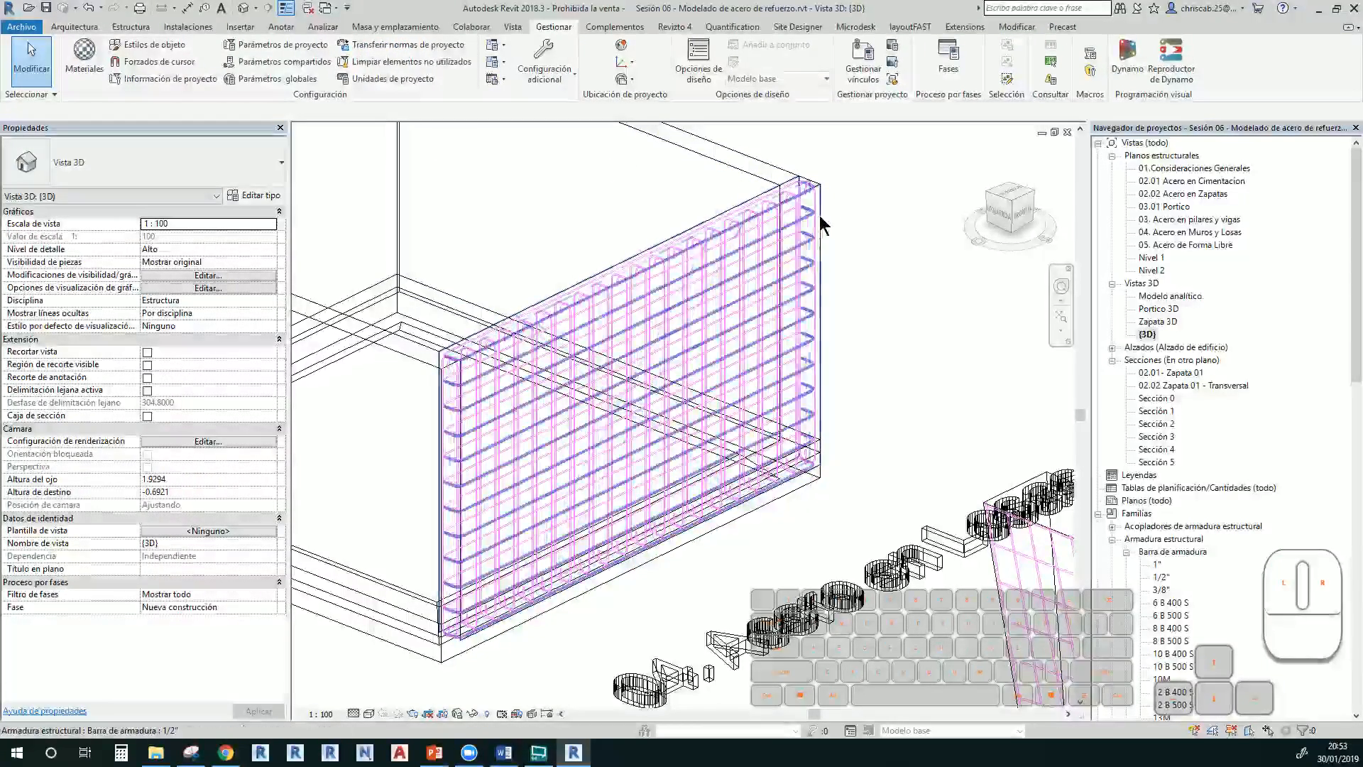
Switch the 3D view to shaded with SD and select the reinforced wall
{"action": "key", "text": "s"}
{"action": "key", "text": "d"}
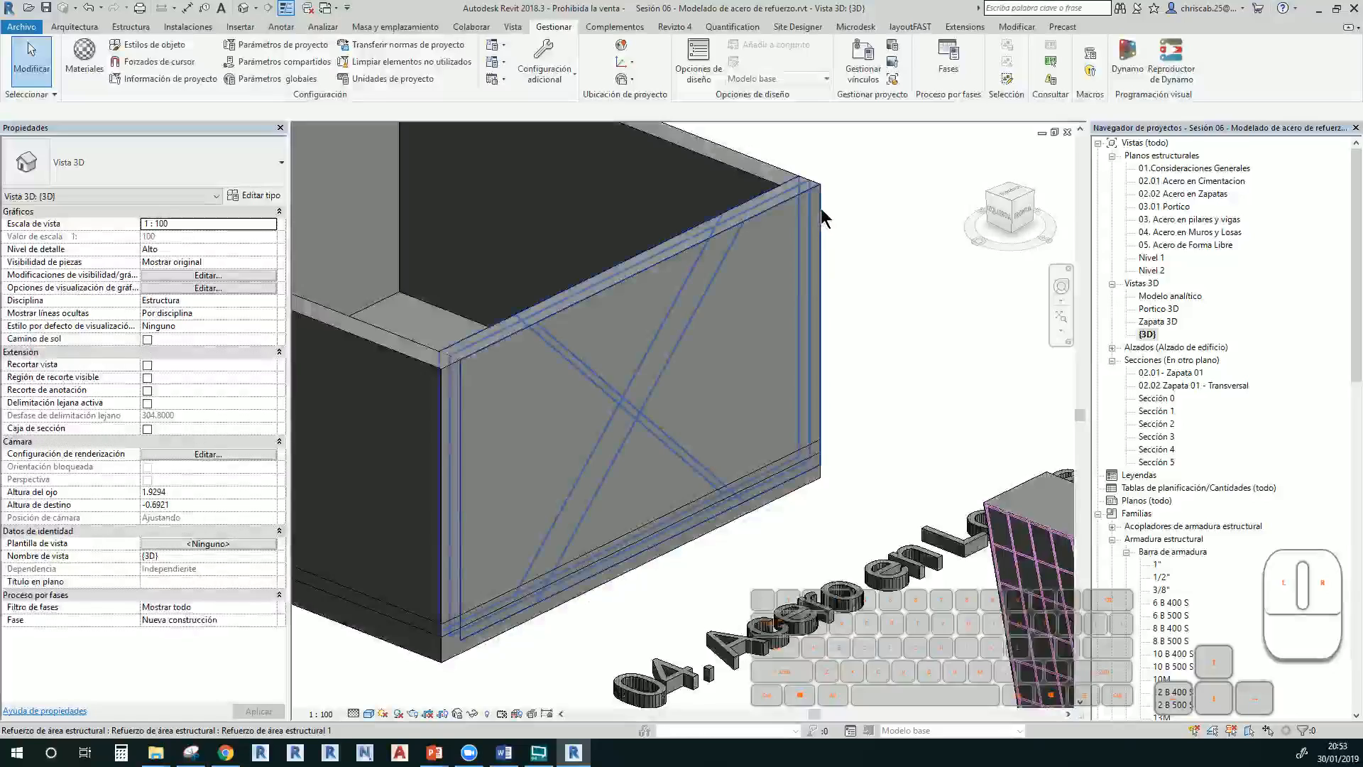
{"action": "left_click", "coordinate": [820, 210]}
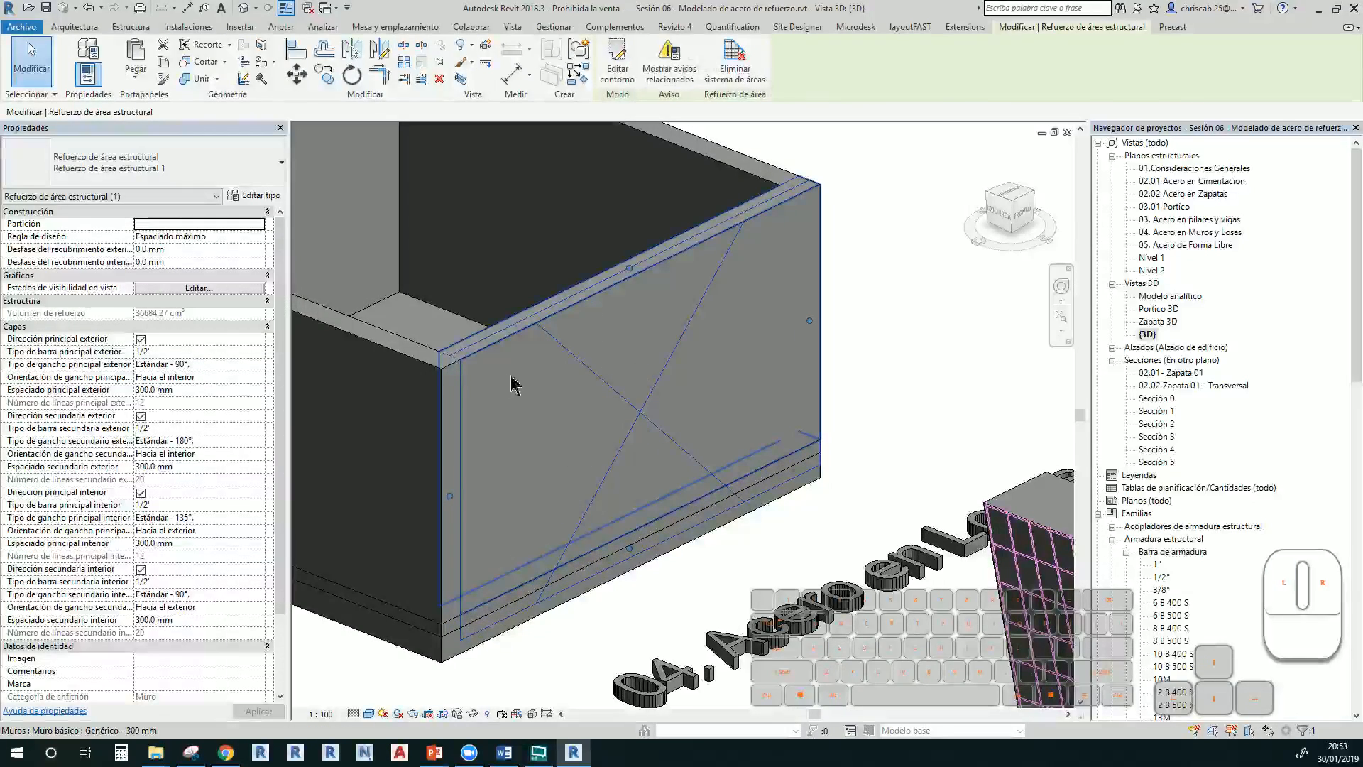
{"action": "key", "text": "Escape"}
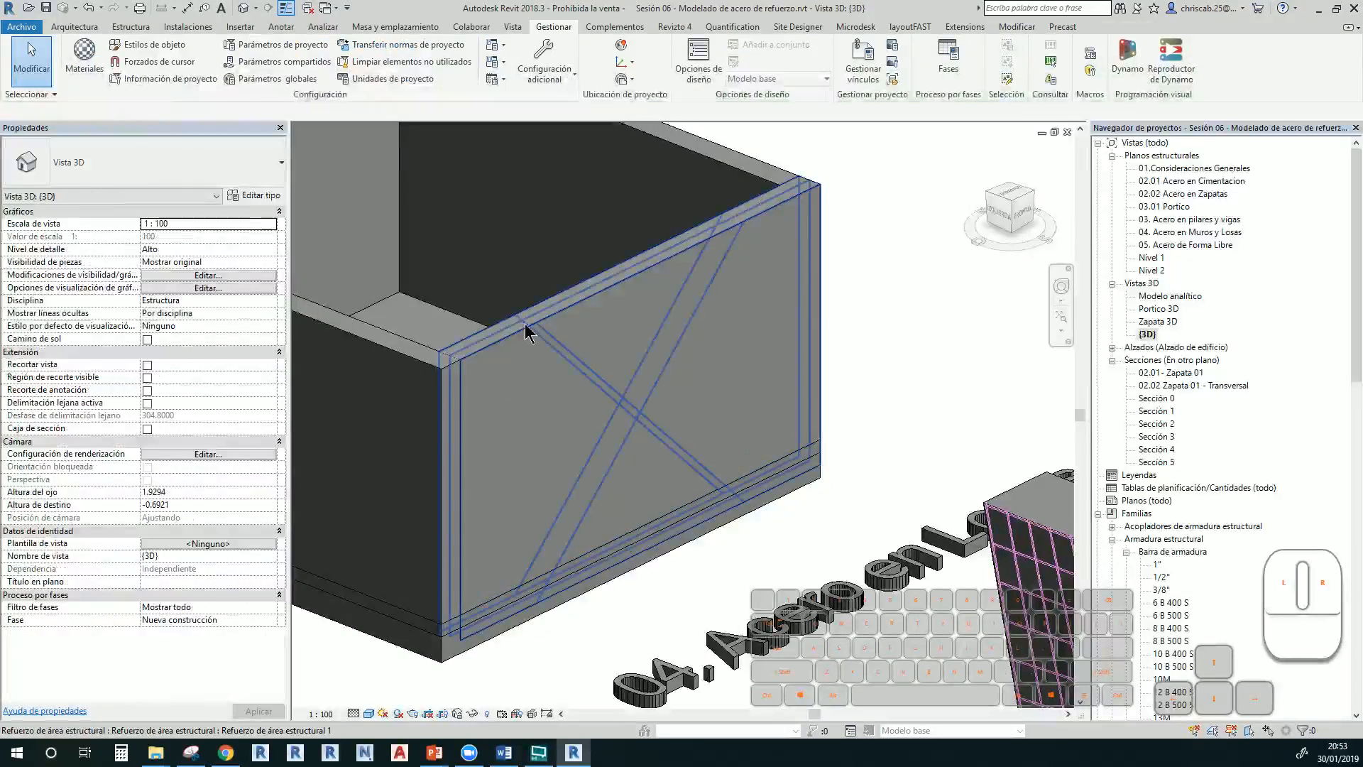
{"action": "left_click", "coordinate": [485, 519]}
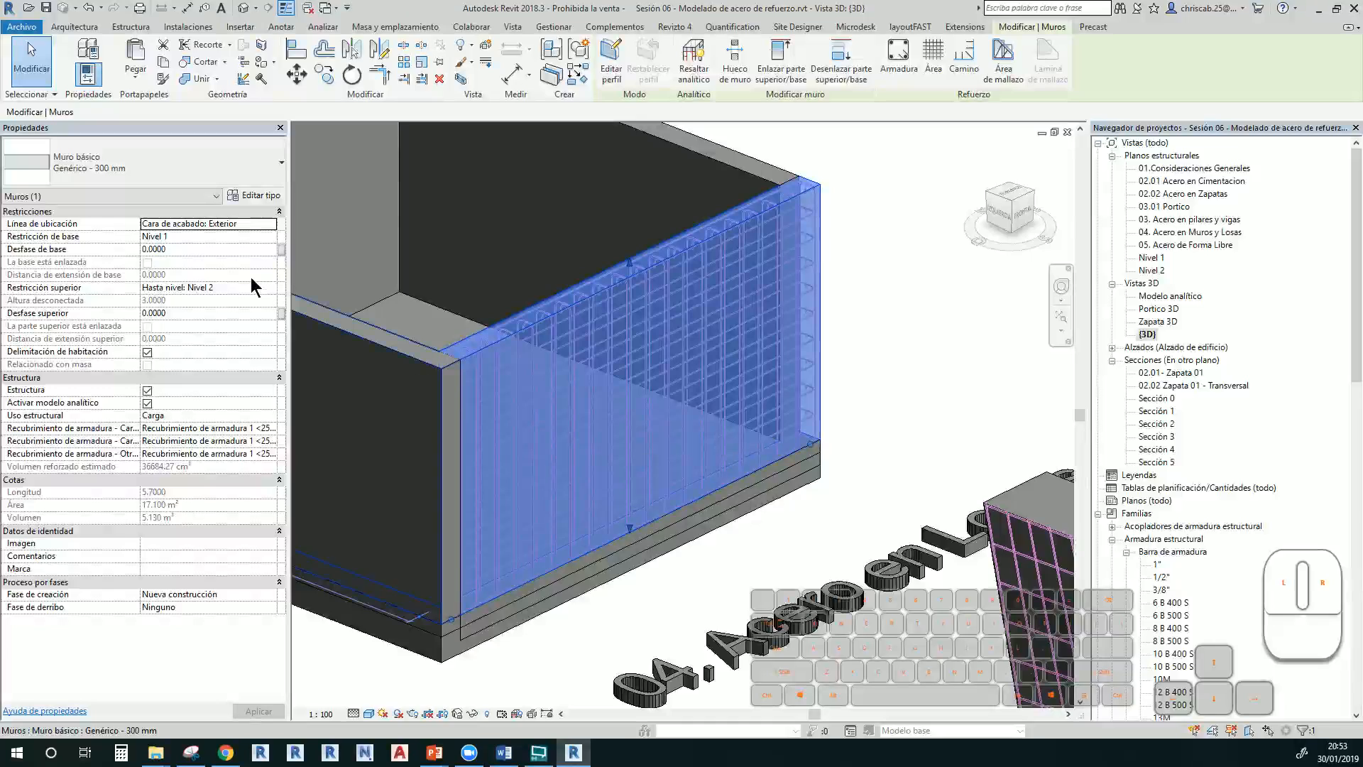
Edit the wall profile to cut a rectangular opening, reducing its area from 17.100 to 15.120 m²
{"action": "left_click", "coordinate": [617, 67]}
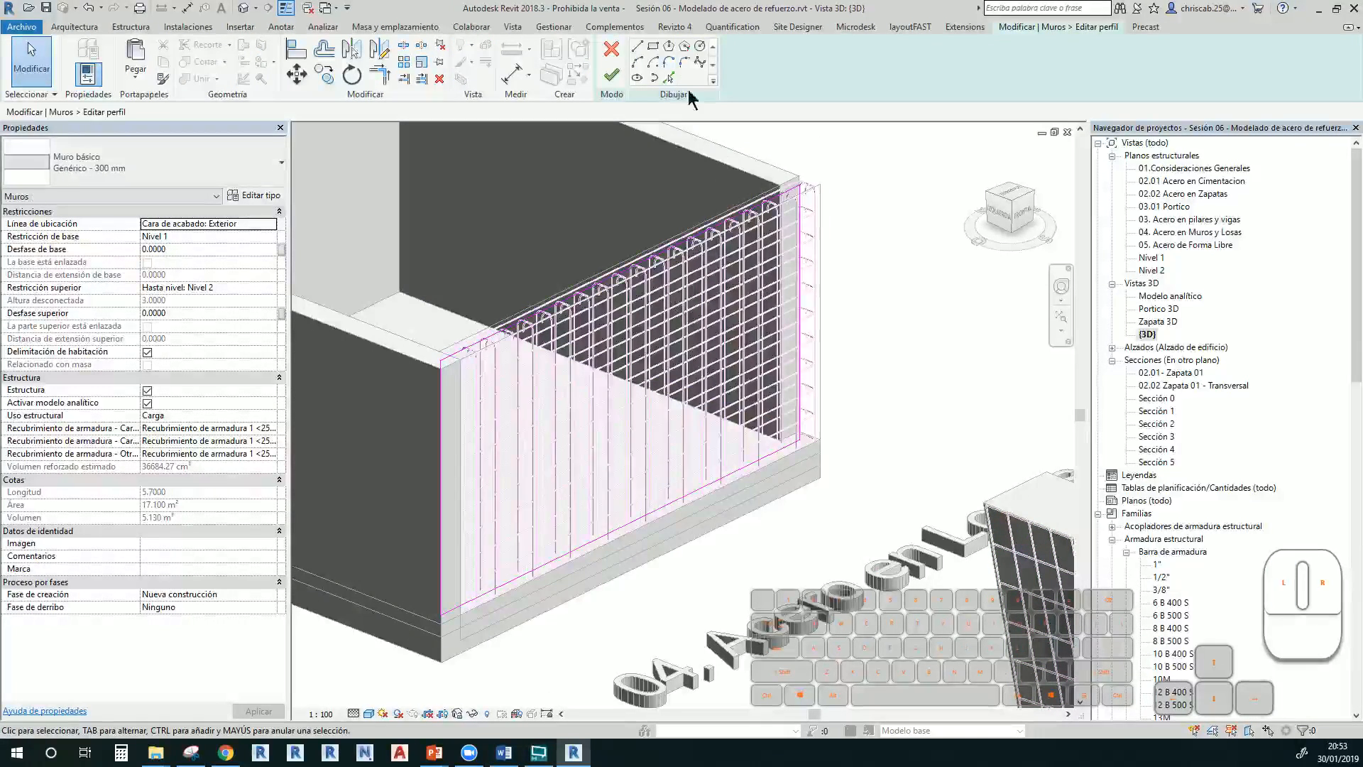
{"action": "left_click", "coordinate": [653, 46]}
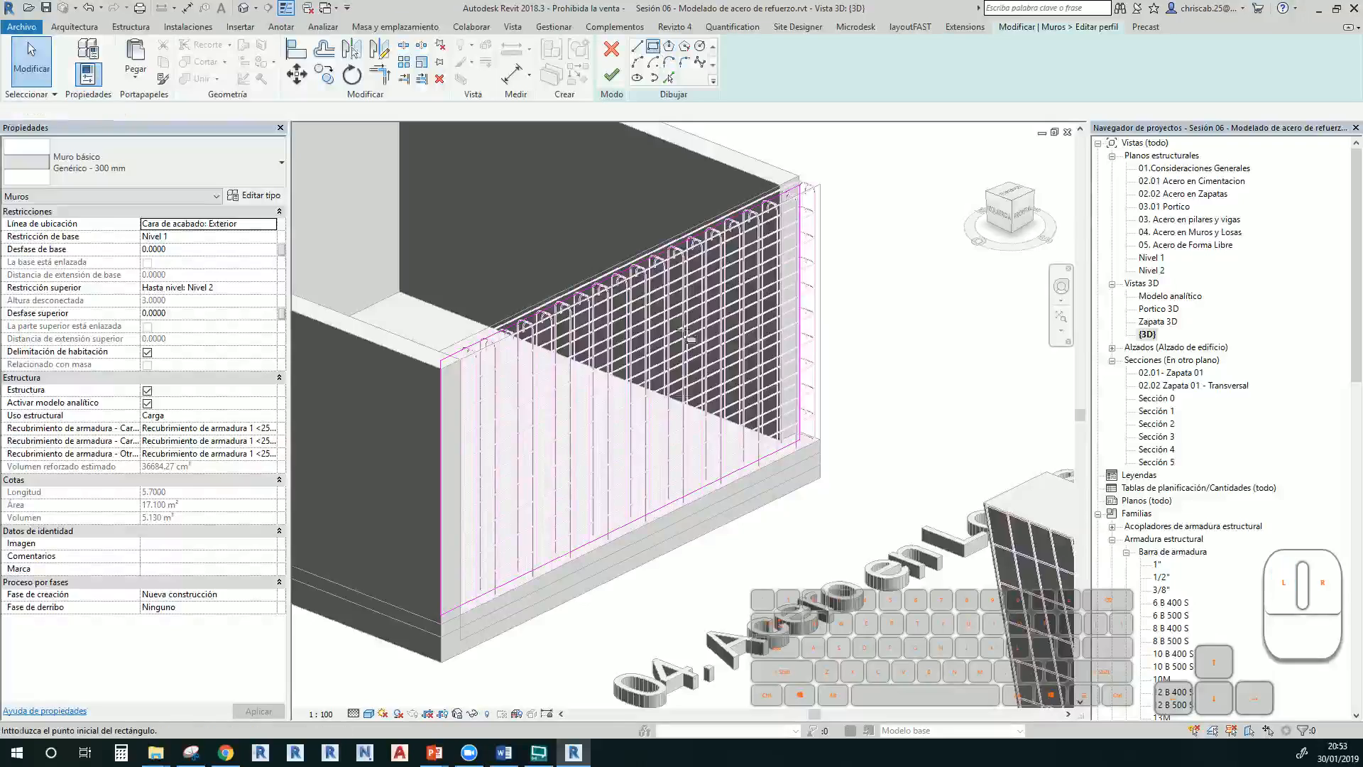
{"action": "left_click", "coordinate": [619, 227]}
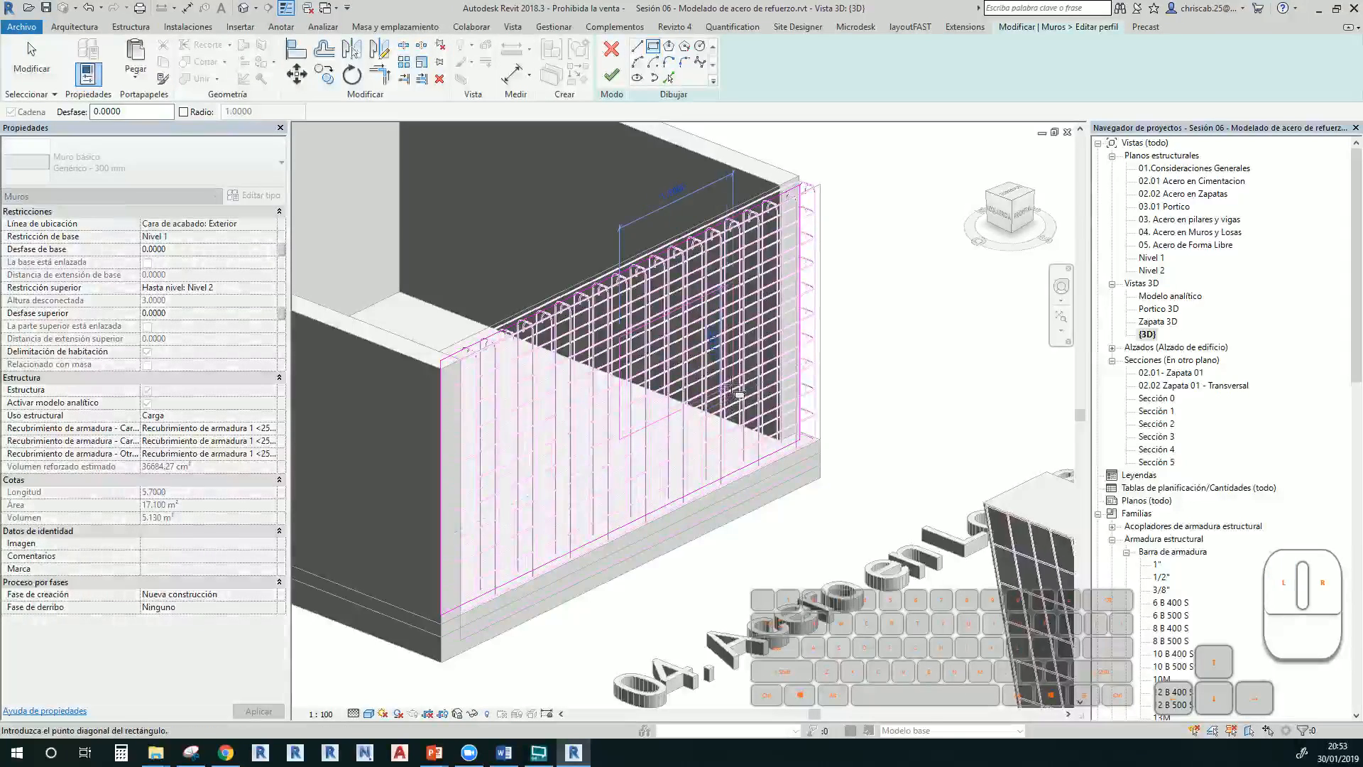
{"action": "left_click", "coordinate": [634, 427]}
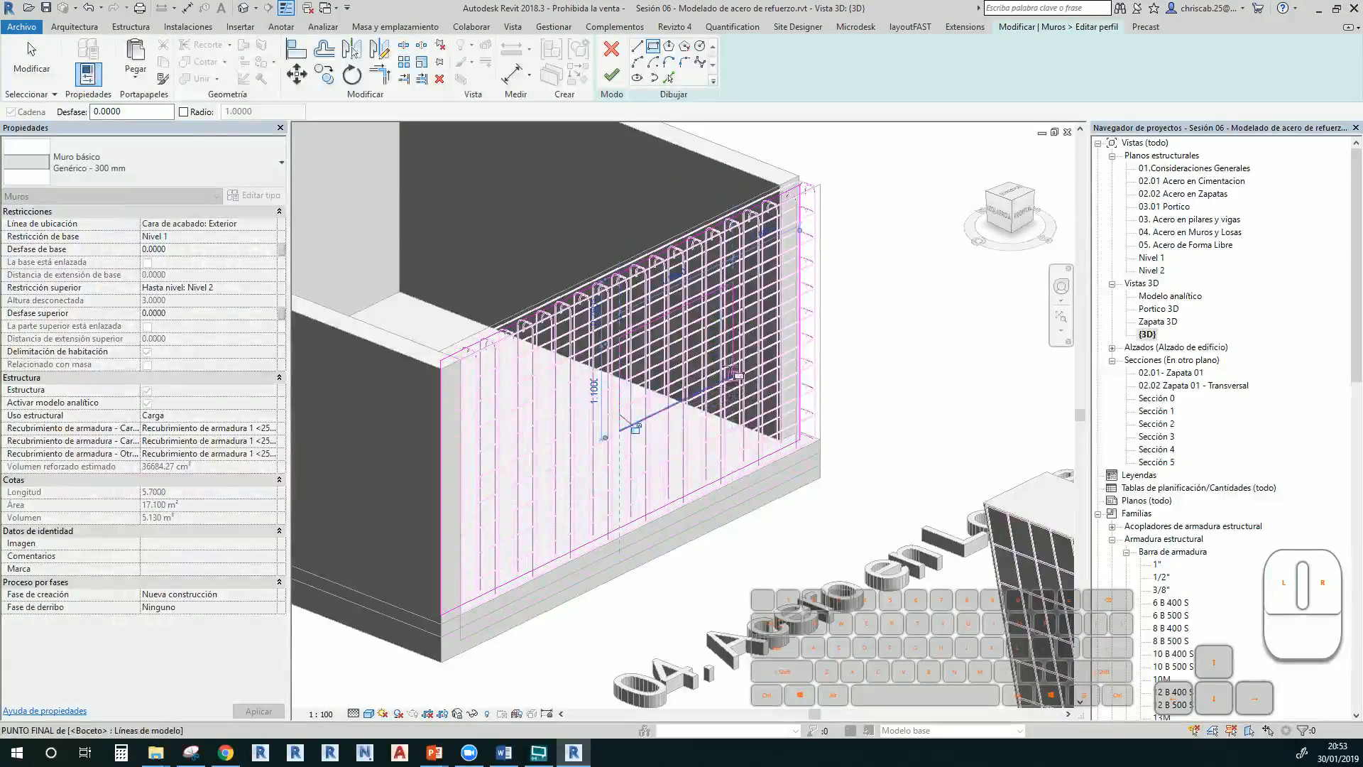
{"action": "left_click", "coordinate": [616, 79]}
{"action": "scroll", "coordinate": [695, 373], "scroll_direction": "up", "scroll_amount": 5}
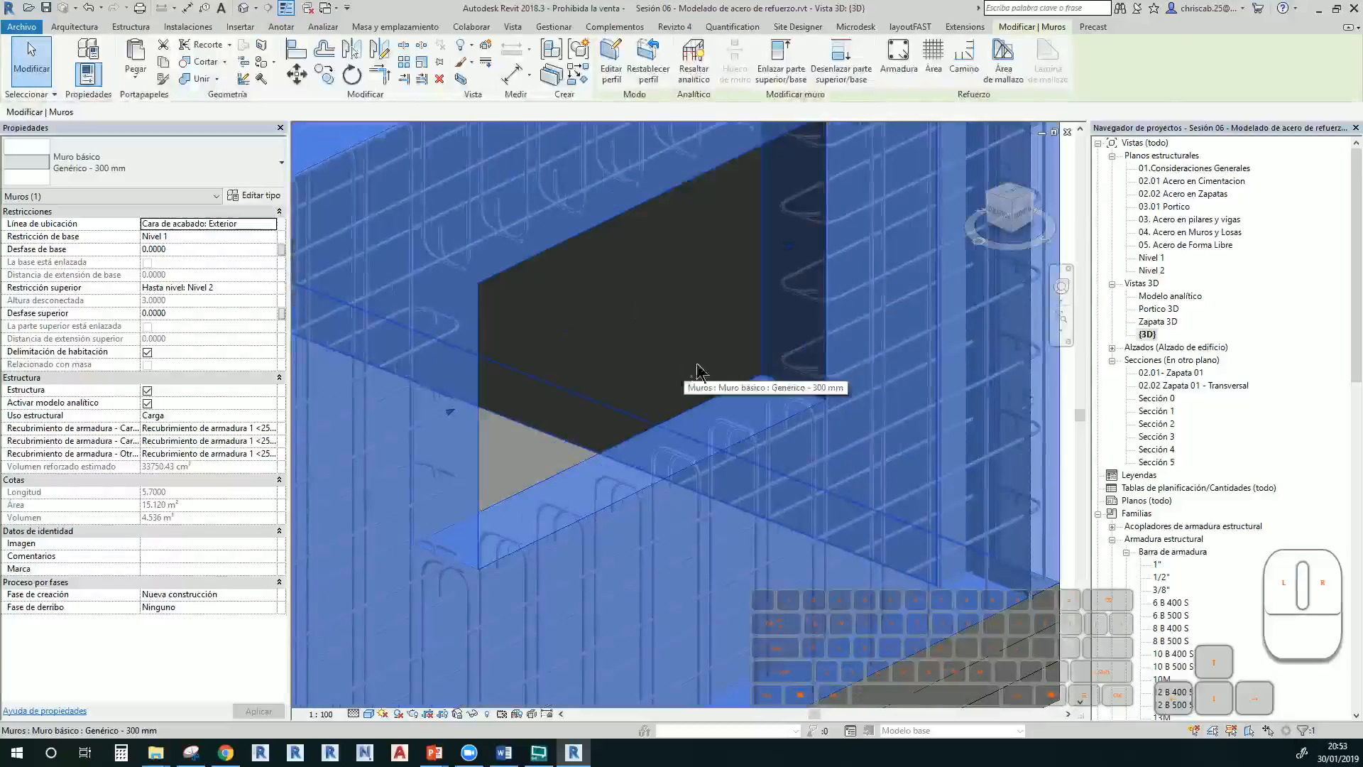
Return to wireframe with WF to show bars stopping at the opening, then select the front-left wall
{"action": "key", "text": "Escape"}
{"action": "scroll", "coordinate": [724, 218], "scroll_direction": "down", "scroll_amount": 2}
{"action": "key", "text": "w"}
{"action": "key", "text": "f"}
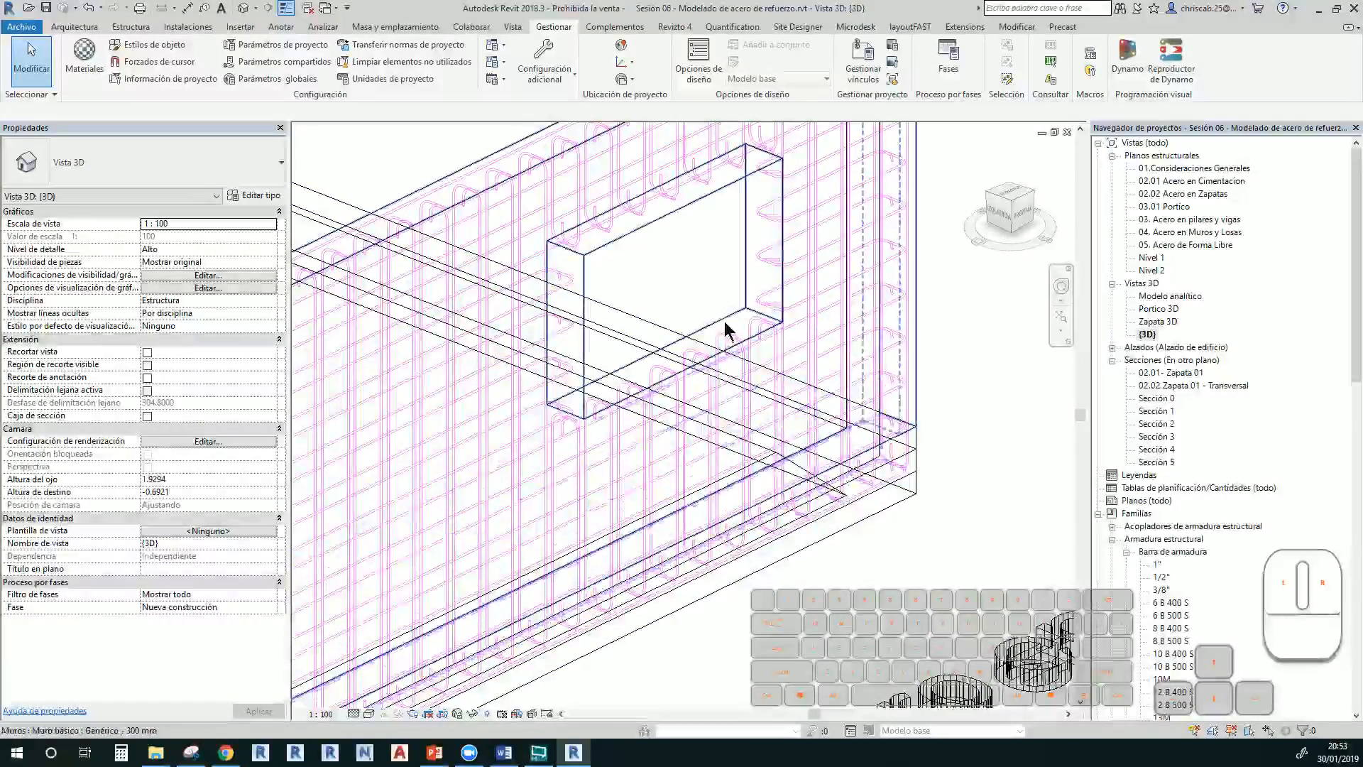
{"action": "scroll", "coordinate": [718, 343], "scroll_direction": "down", "scroll_amount": 5}
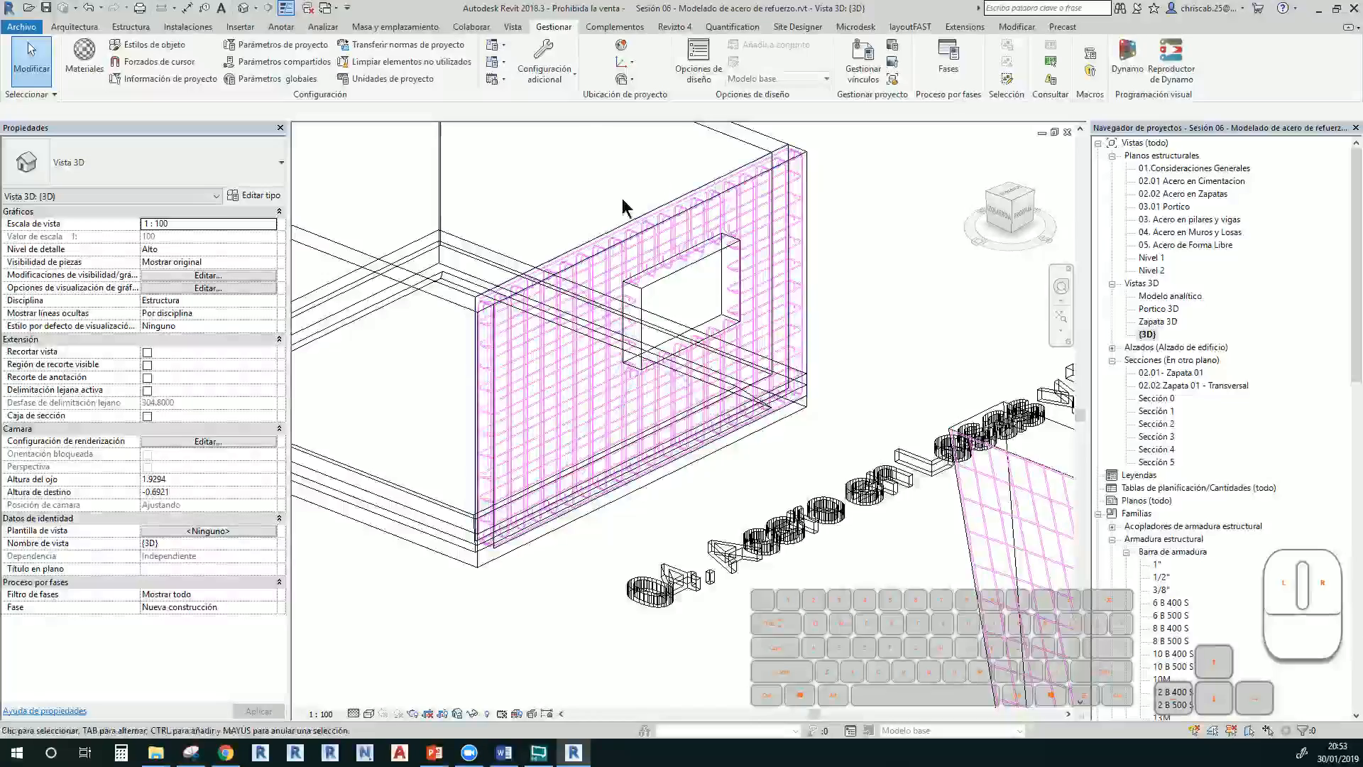
{"action": "middle_click_drag", "start_coordinate": [618, 217], "coordinate": [928, 336]}
{"action": "left_click", "coordinate": [718, 405]}
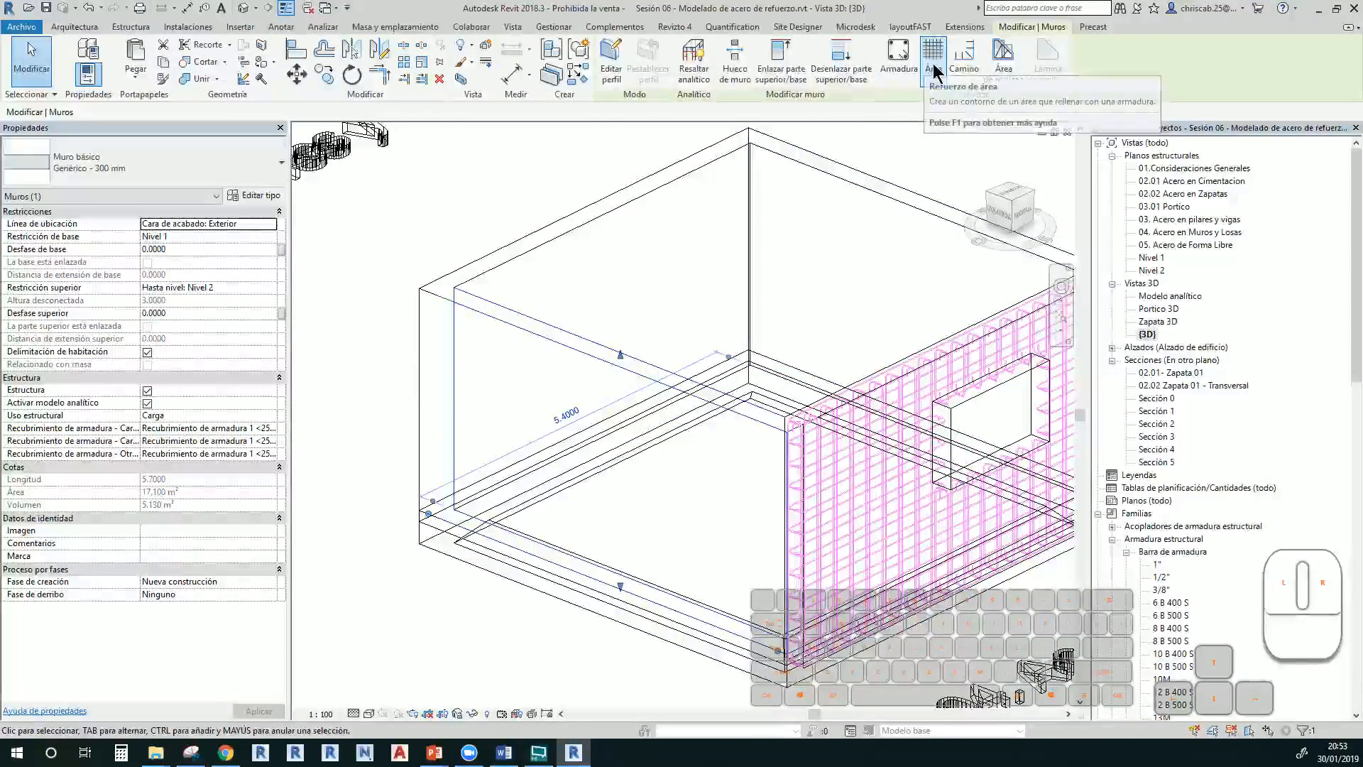
Cover the left wall with a rectangular 6 B 400 S area reinforcement at 300 mm spacing
{"action": "left_click", "coordinate": [502, 234]}
{"action": "left_click", "coordinate": [538, 333]}
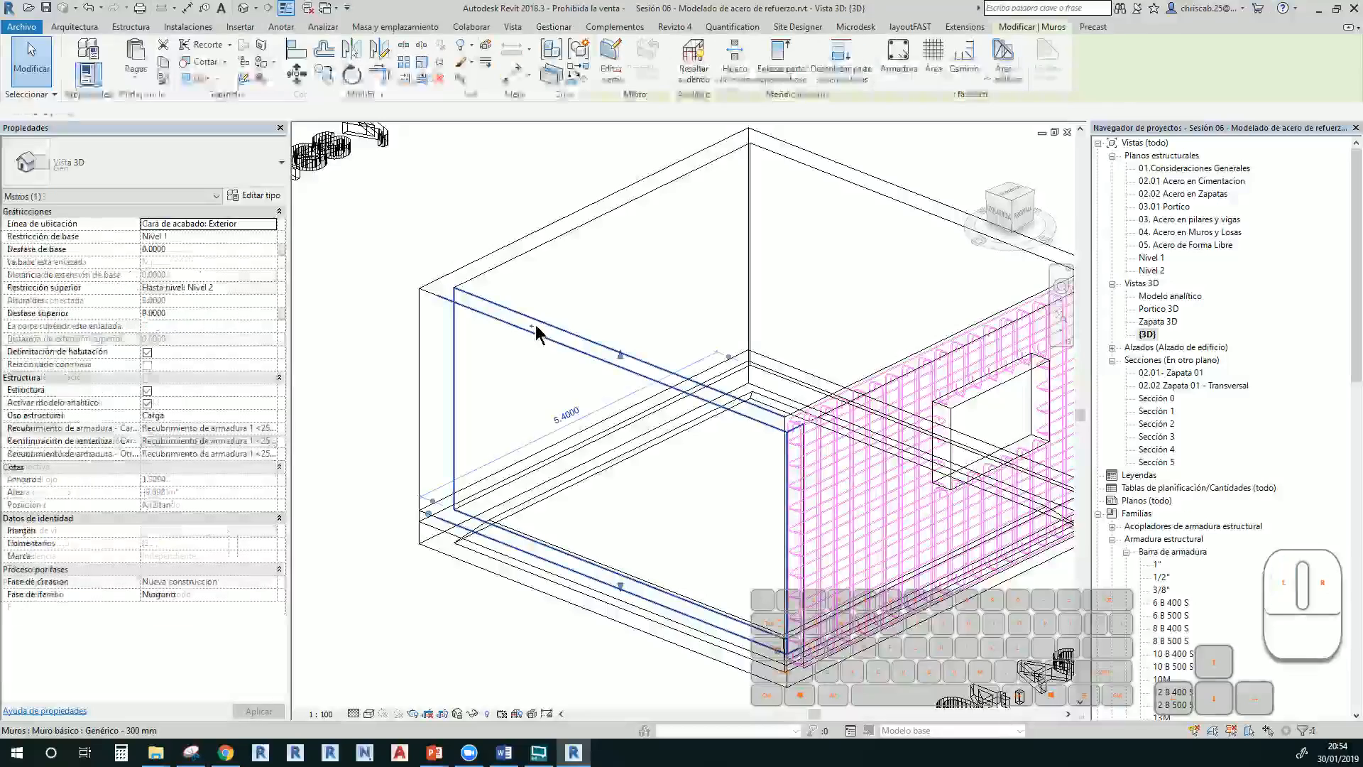
{"action": "left_click", "coordinate": [932, 67]}
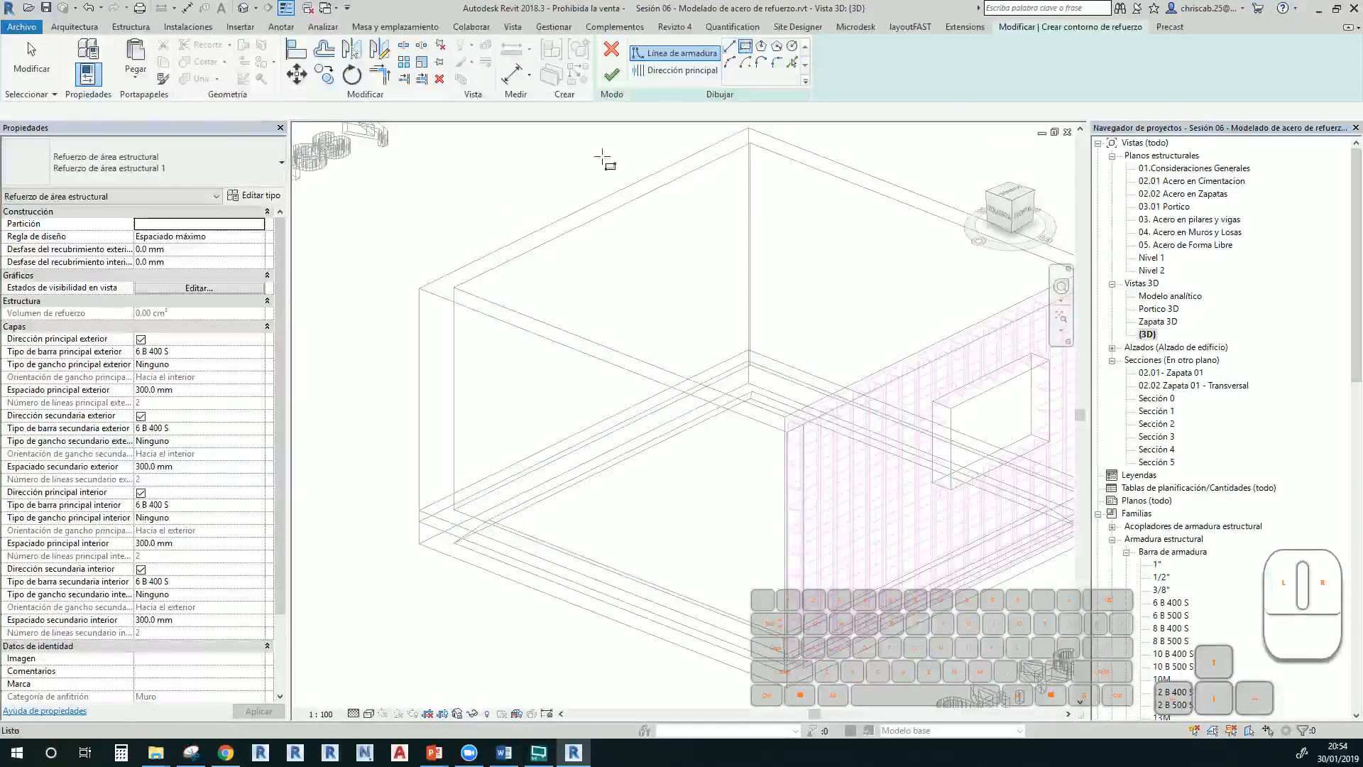
{"action": "left_click", "coordinate": [419, 289]}
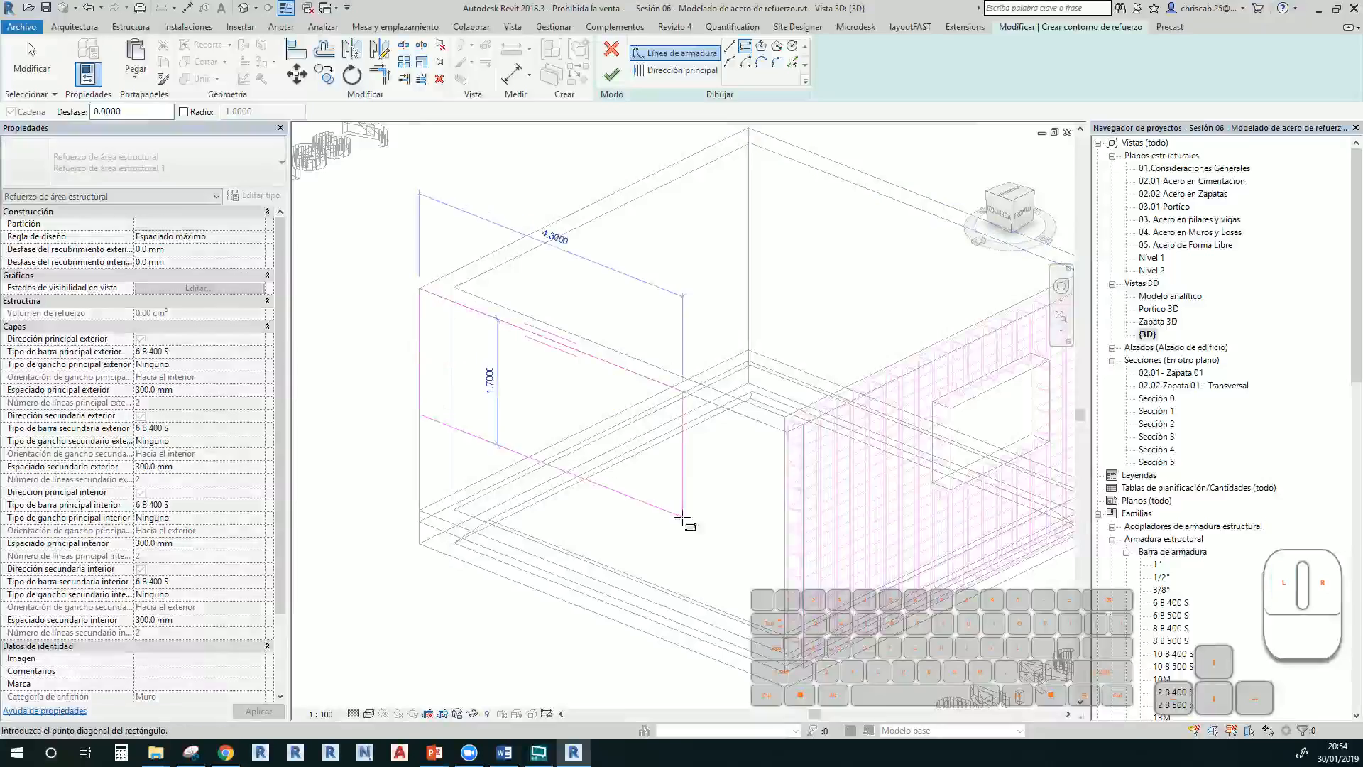
{"action": "left_click", "coordinate": [787, 687]}
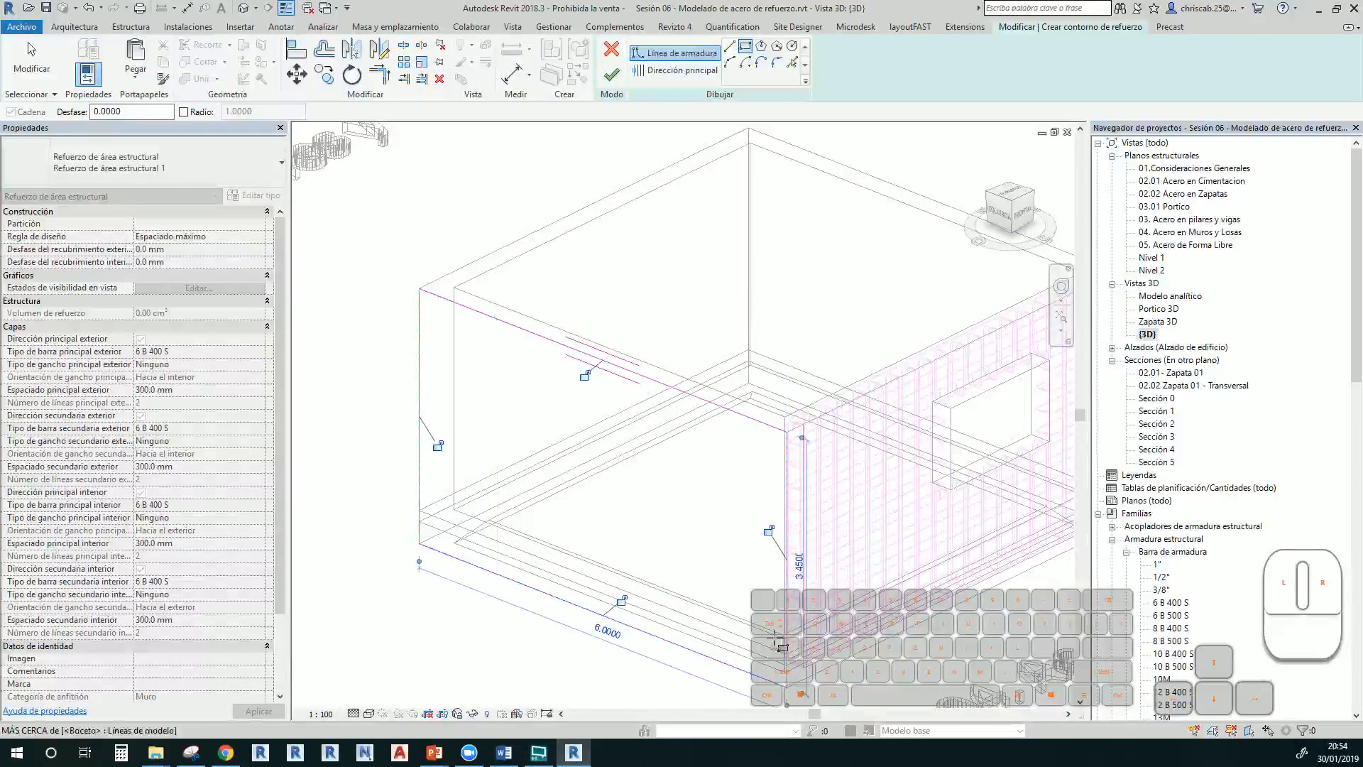
{"action": "left_click", "coordinate": [612, 74]}
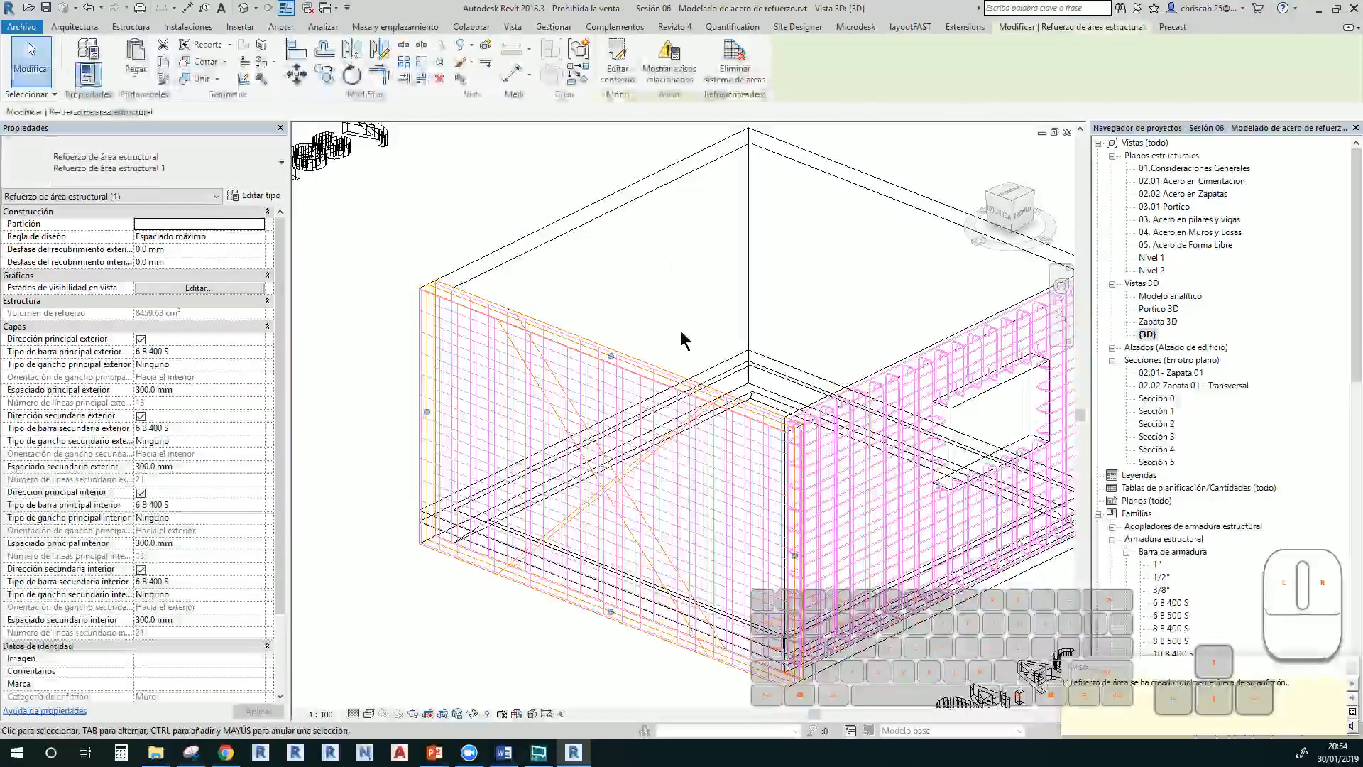
Turn off the wall reinforcement's exterior main, interior main and interior secondary bar layers
{"action": "left_click", "coordinate": [685, 344]}
{"action": "scroll", "coordinate": [598, 336], "scroll_direction": "up", "scroll_amount": 2}
{"action": "middle_click_drag", "start_coordinate": [598, 335], "coordinate": [390, 204]}
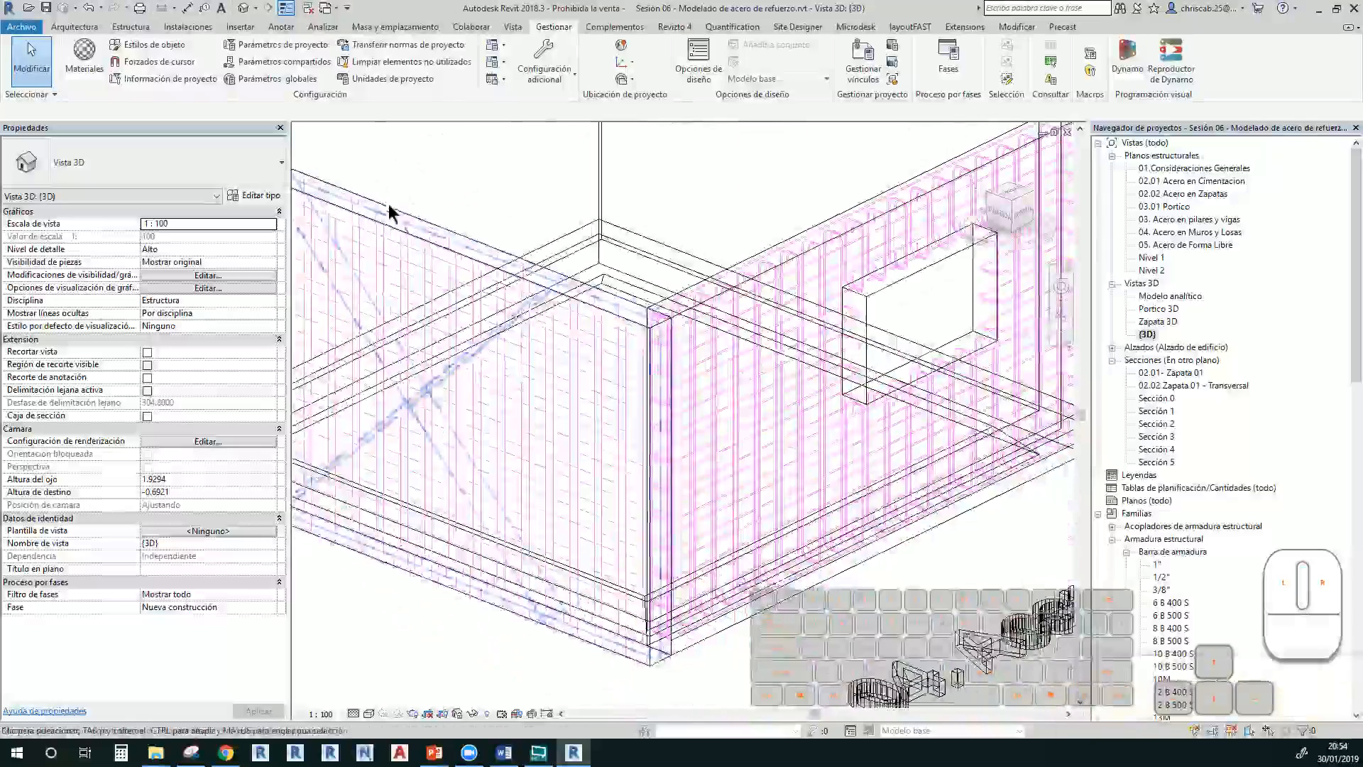
{"action": "scroll", "coordinate": [599, 262], "scroll_direction": "down", "scroll_amount": 1}
{"action": "scroll", "coordinate": [599, 268], "scroll_direction": "down", "scroll_amount": 3}
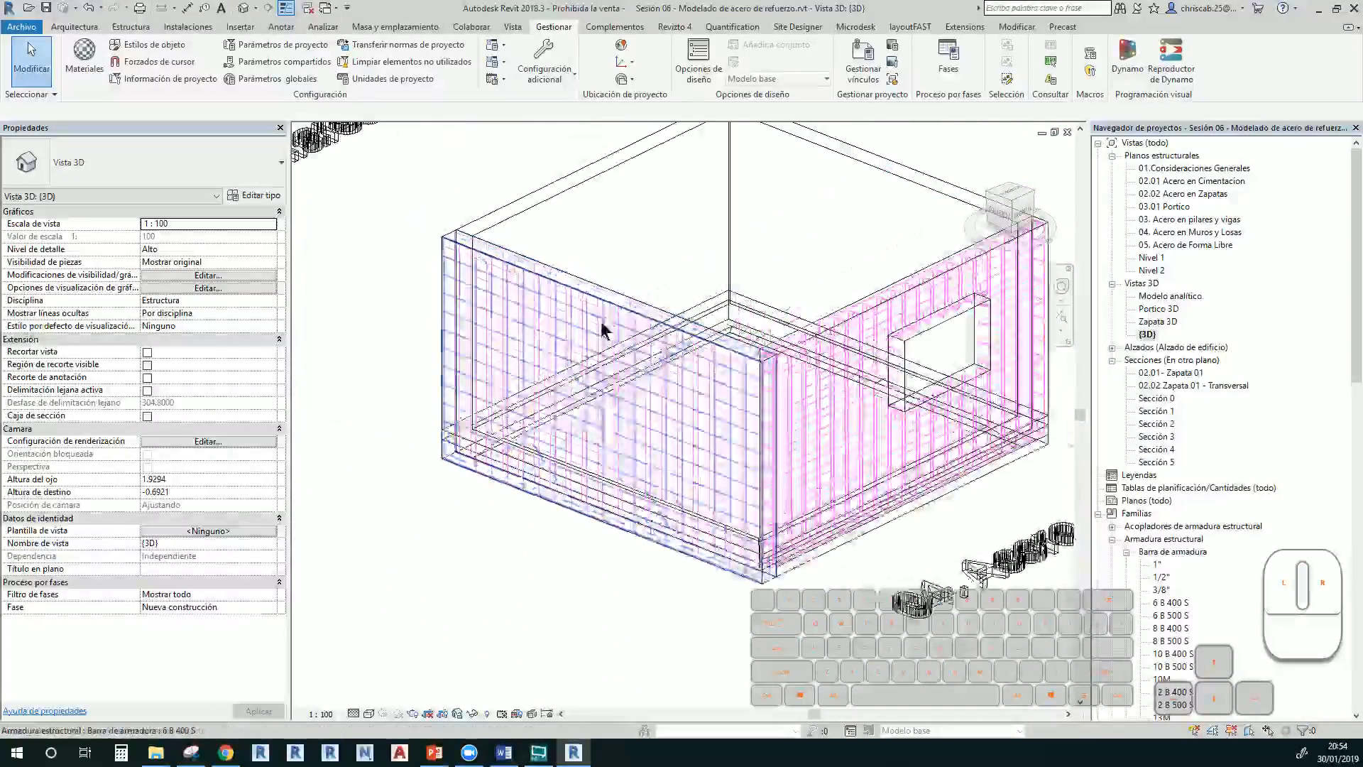
{"action": "left_click", "coordinate": [602, 313]}
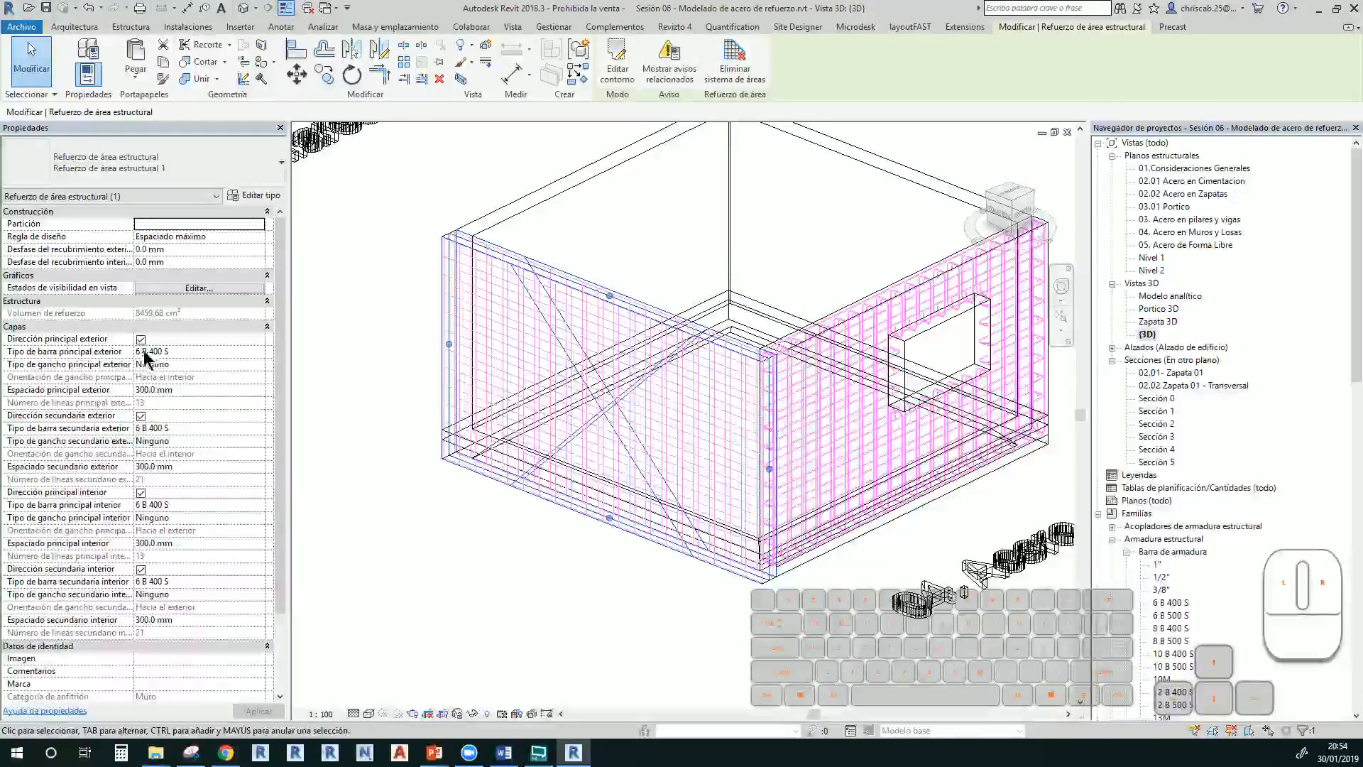
{"action": "left_click", "coordinate": [141, 340]}
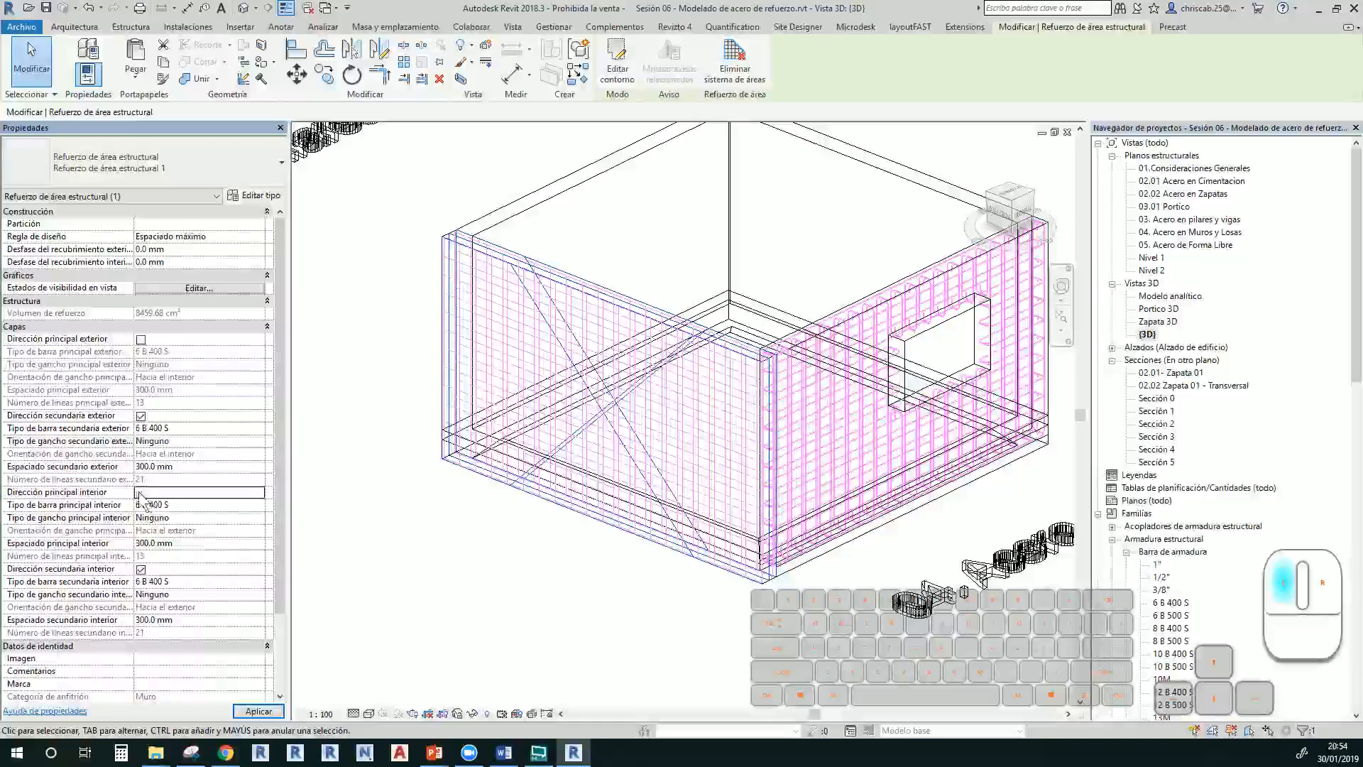
{"action": "left_click", "coordinate": [141, 493]}
{"action": "left_click", "coordinate": [141, 569]}
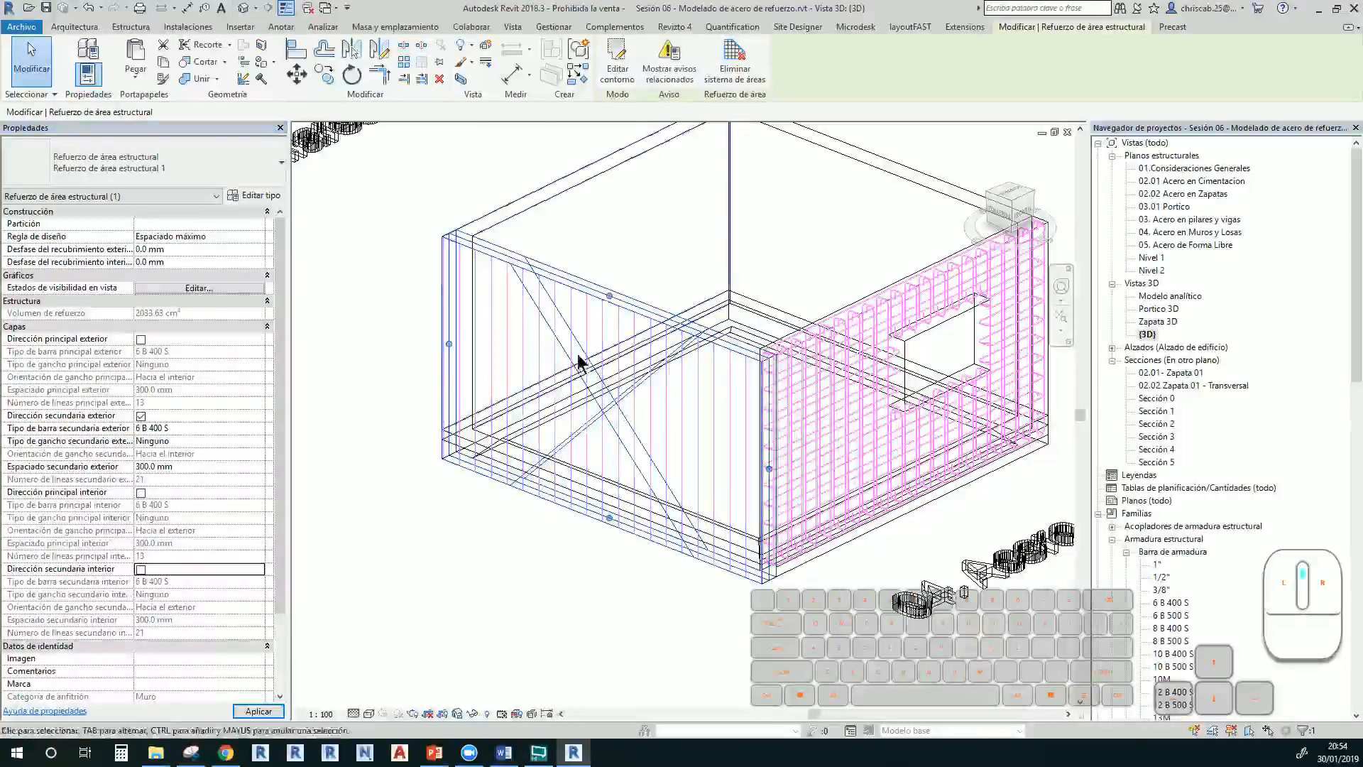
{"action": "scroll", "coordinate": [472, 304], "scroll_direction": "up", "scroll_amount": 4}
{"action": "left_click", "coordinate": [425, 233]}
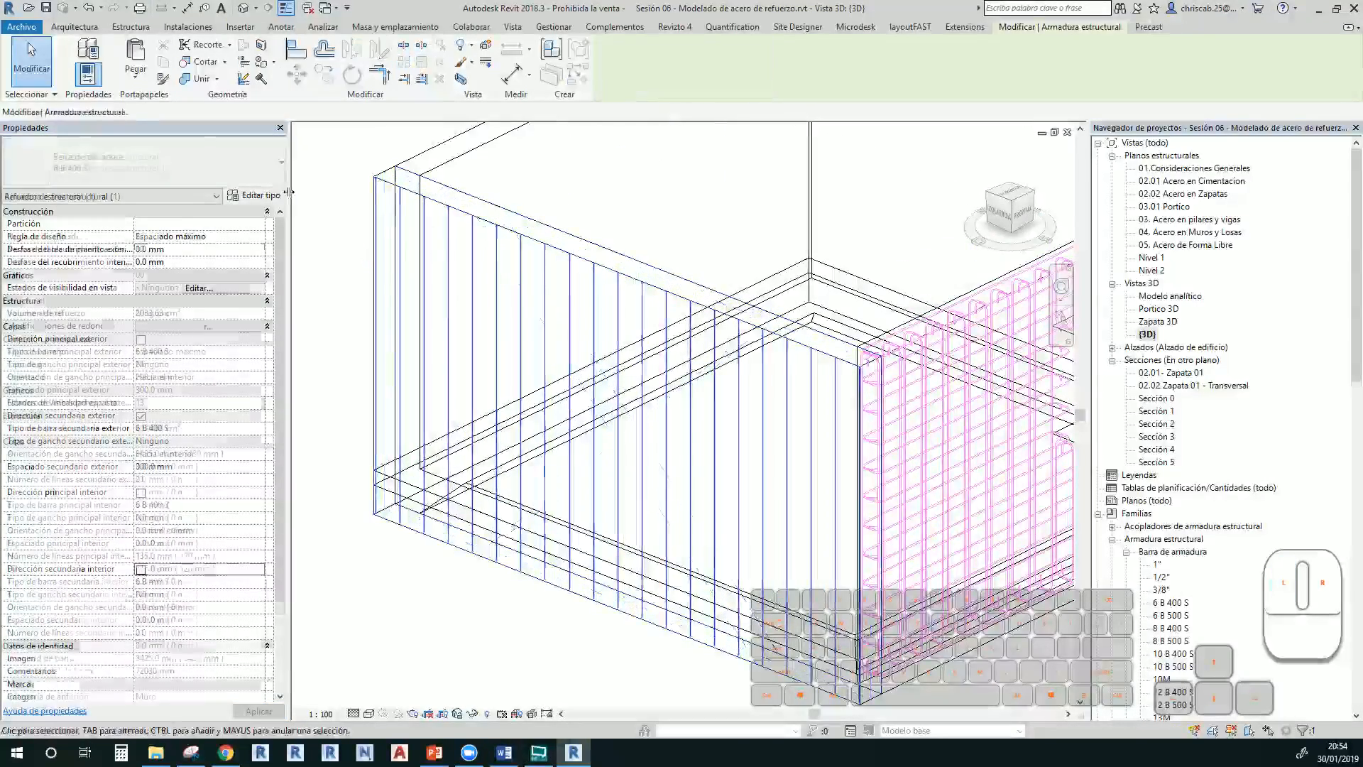
{"action": "key", "text": "Escape"}
{"action": "left_click", "coordinate": [518, 235]}
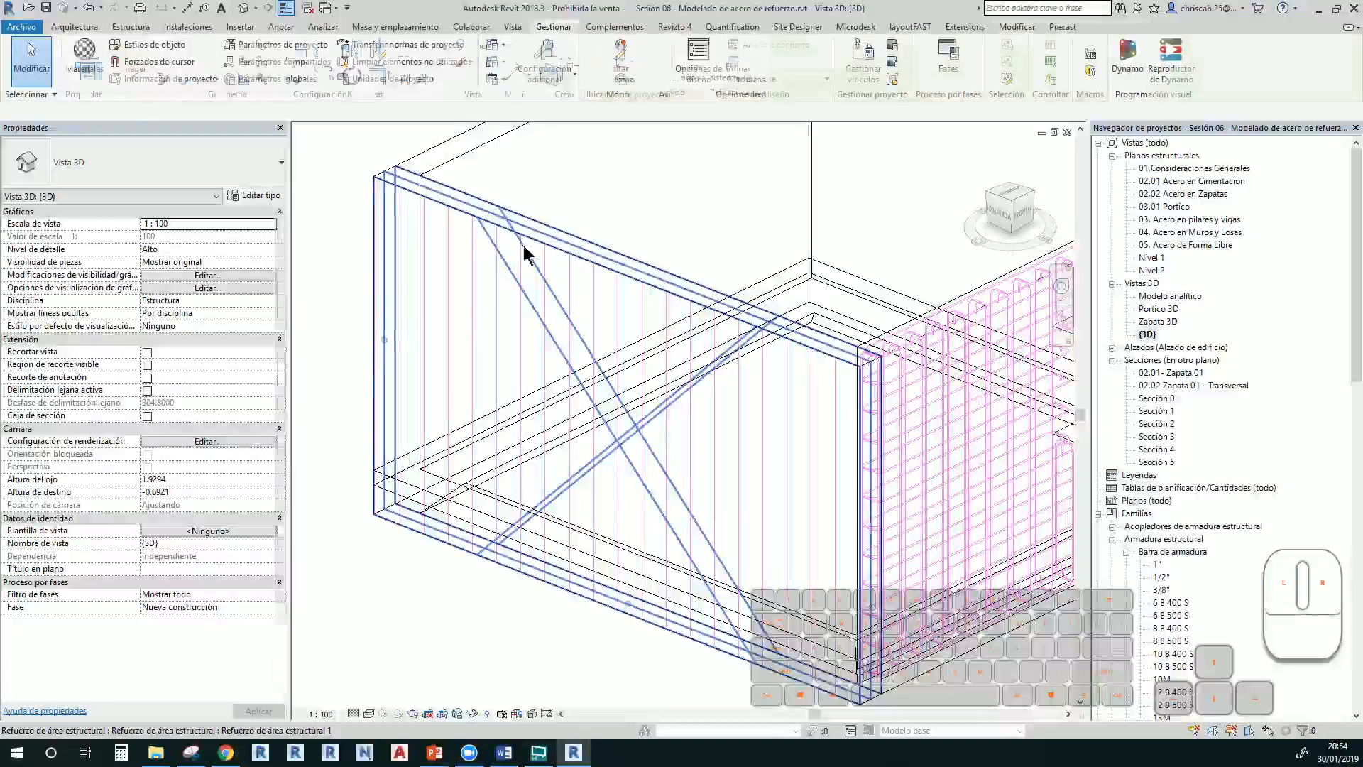
Set the exterior secondary layer to 1" bars with standard 90° hooks facing the interior
{"action": "left_click", "coordinate": [260, 429]}
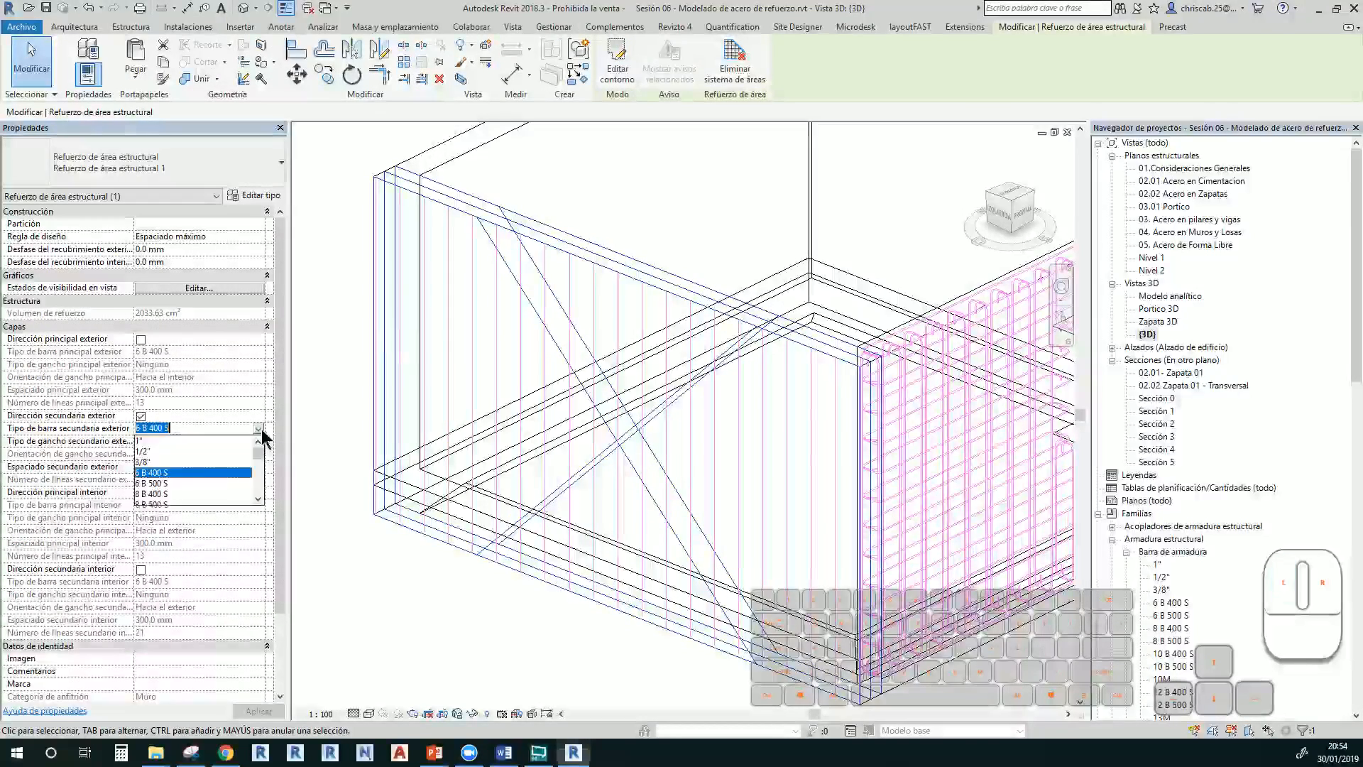
{"action": "left_click", "coordinate": [144, 442]}
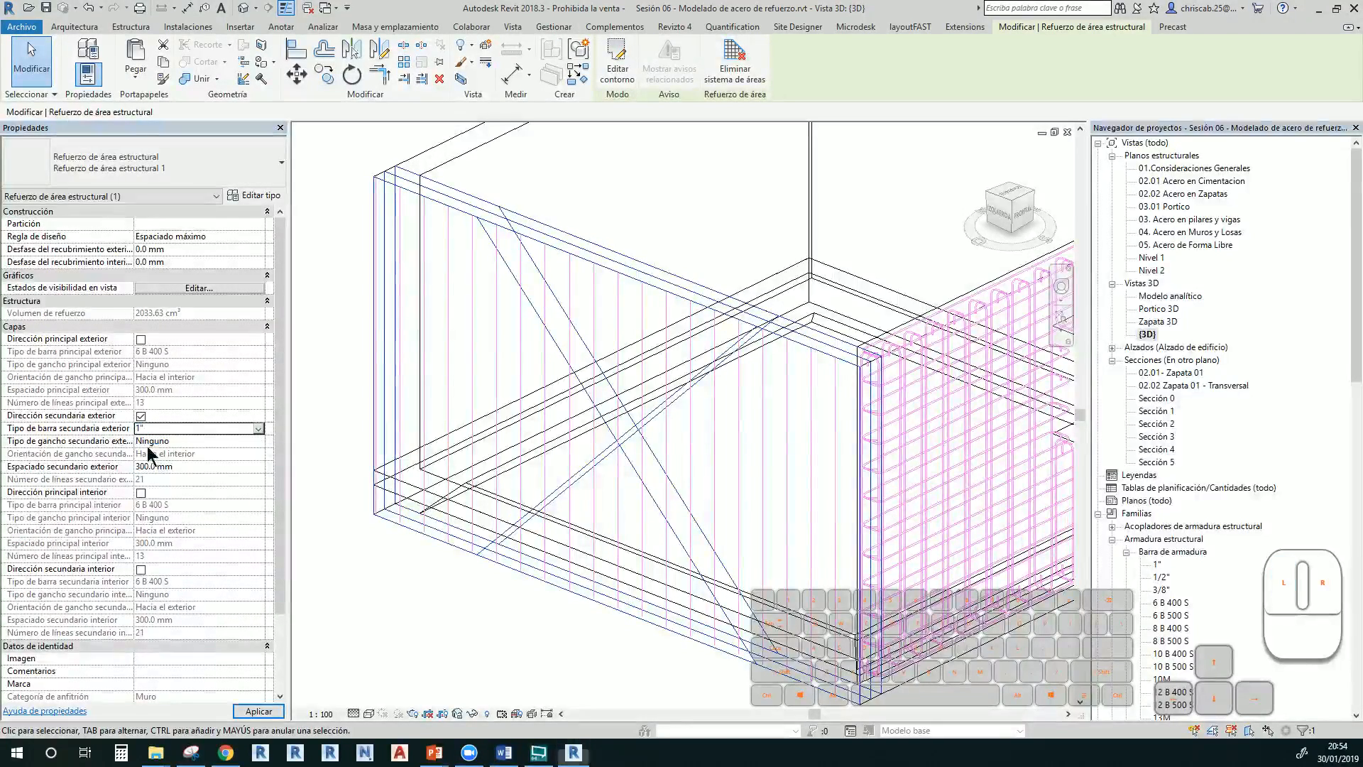
{"action": "left_click", "coordinate": [259, 442]}
{"action": "left_click", "coordinate": [202, 462]}
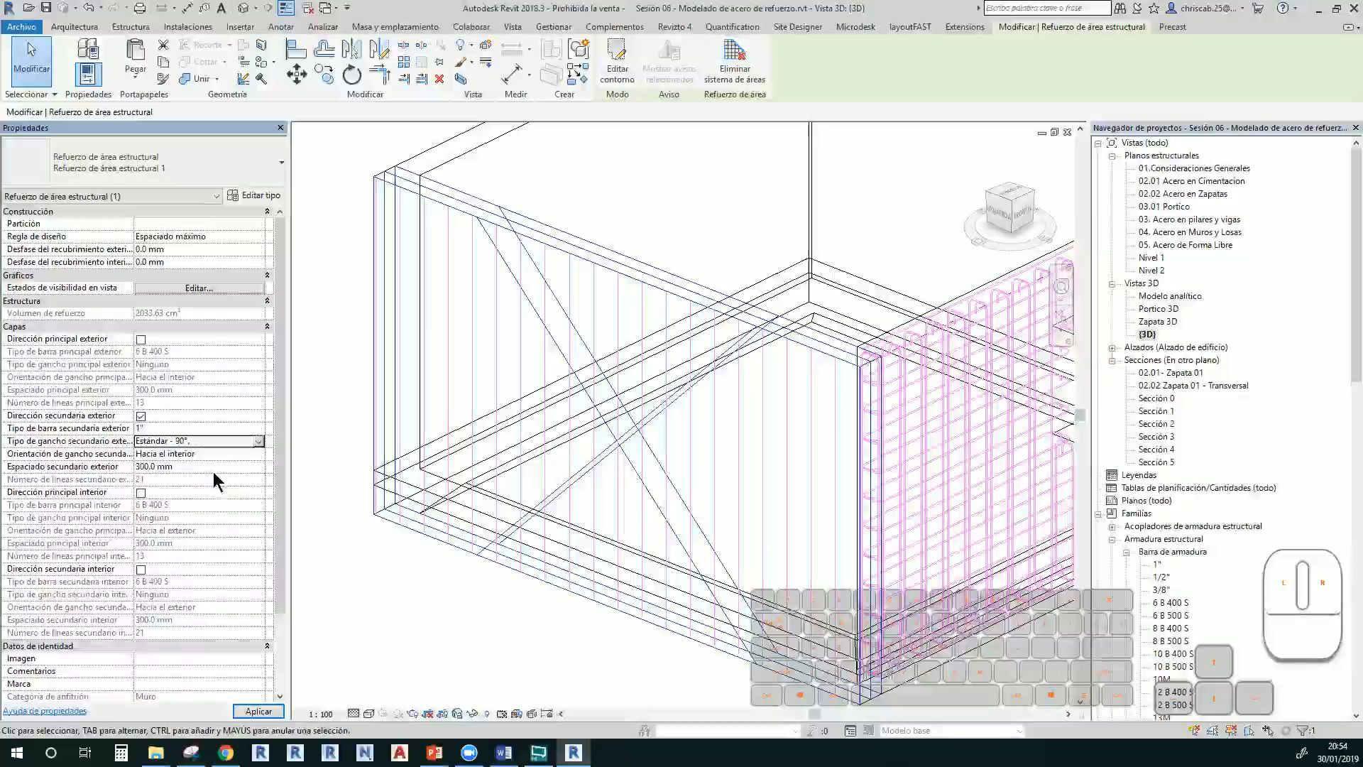
{"action": "left_click", "coordinate": [260, 454]}
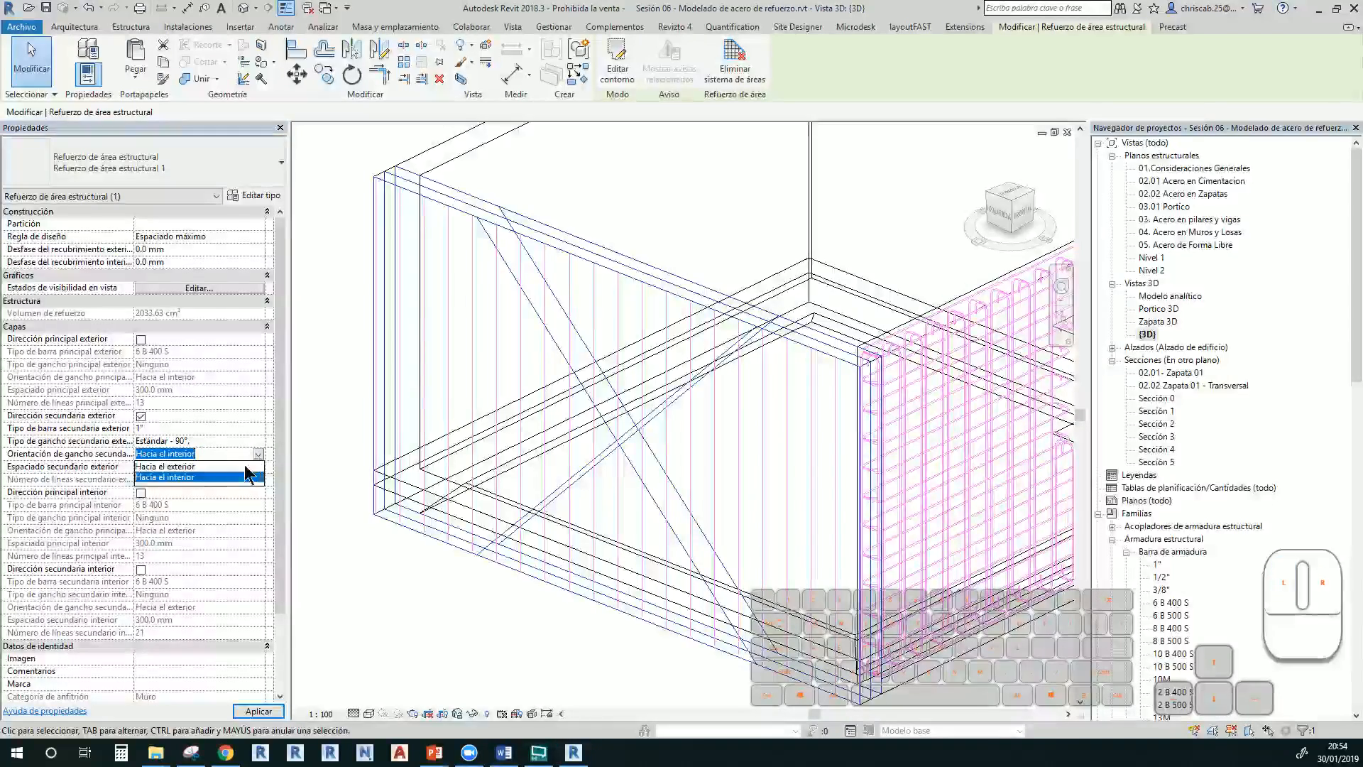
{"action": "left_click", "coordinate": [249, 476]}
{"action": "left_click", "coordinate": [510, 660]}
Open the Sección 5 view and select the 300 mm wall above the footing
{"action": "scroll", "coordinate": [511, 659], "scroll_direction": "down", "scroll_amount": 3}
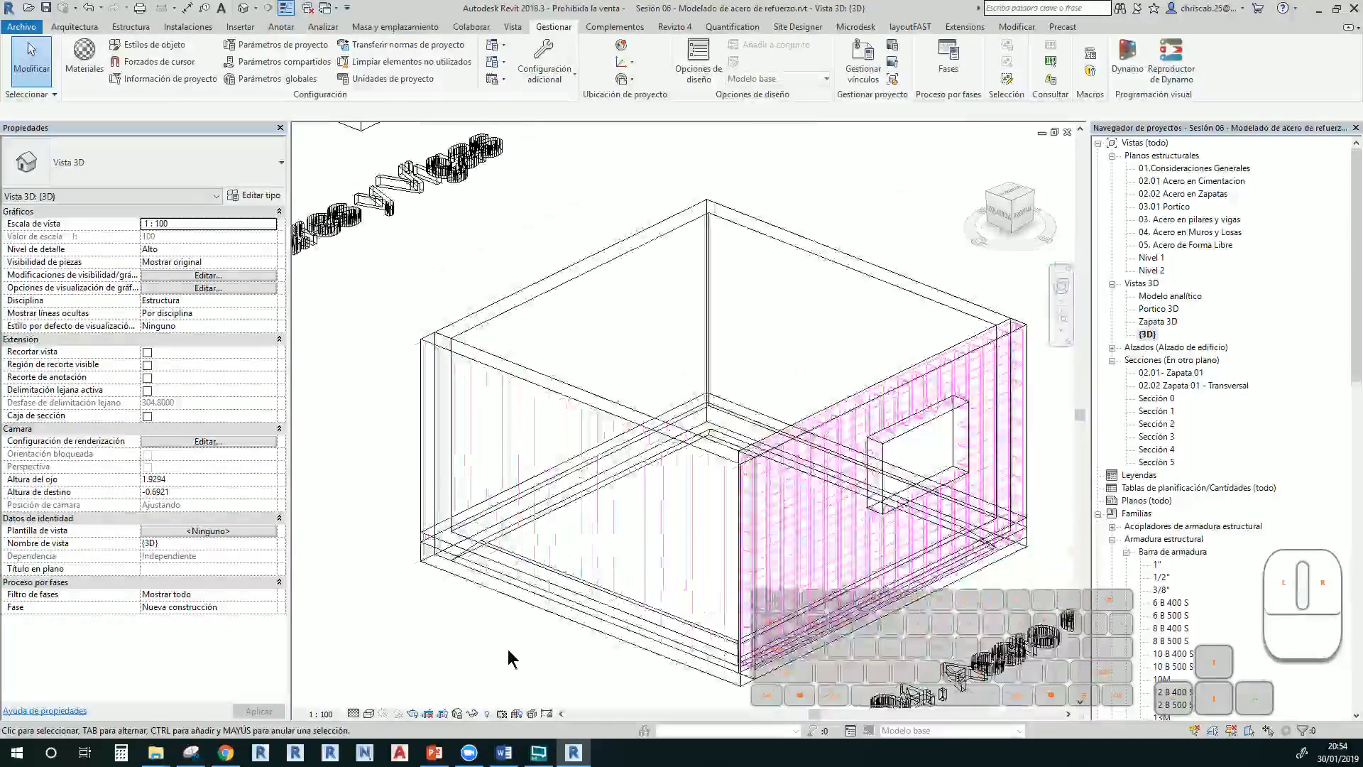
{"action": "middle_click_drag", "start_coordinate": [508, 649], "coordinate": [487, 608], "text": "shift"}
{"action": "middle_click_drag", "start_coordinate": [575, 621], "coordinate": [745, 631]}
{"action": "scroll", "coordinate": [625, 622], "scroll_direction": "down", "scroll_amount": 1}
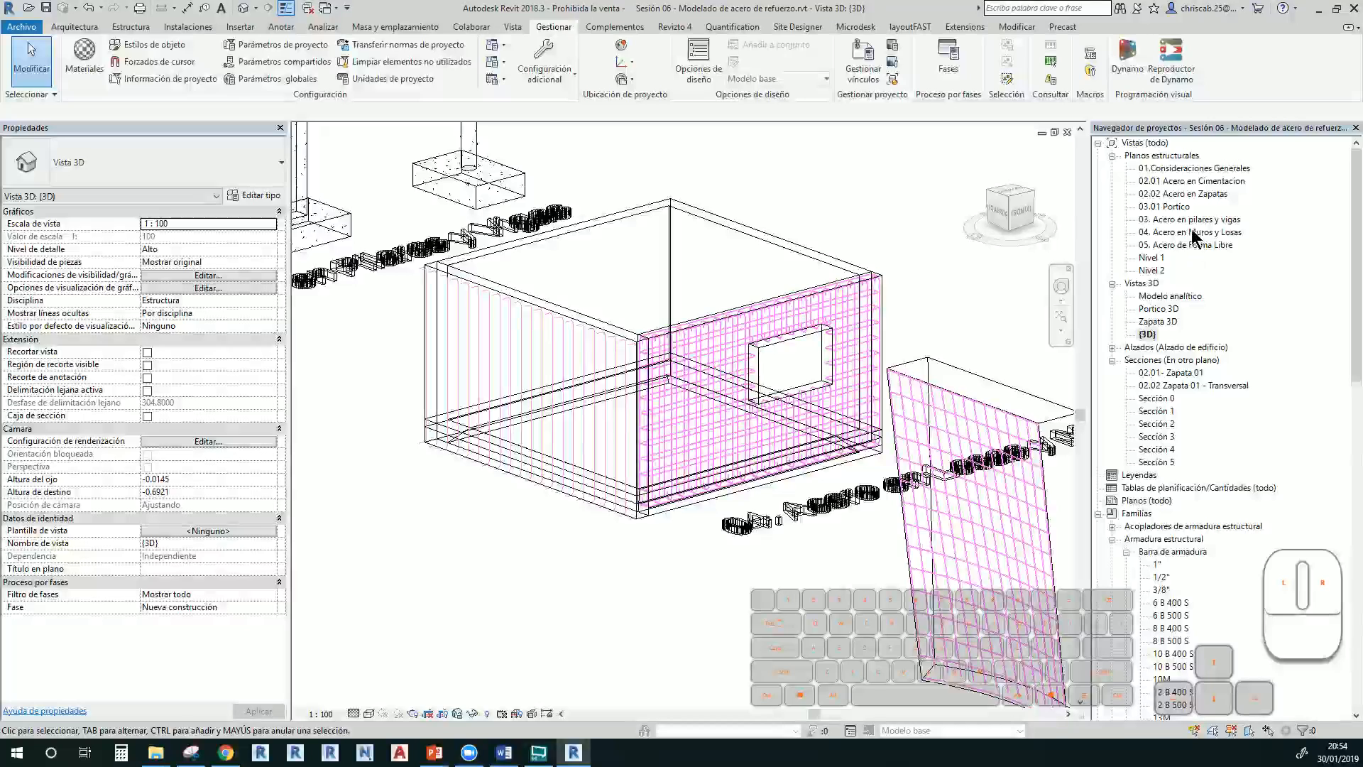
{"action": "double_click", "coordinate": [1157, 461]}
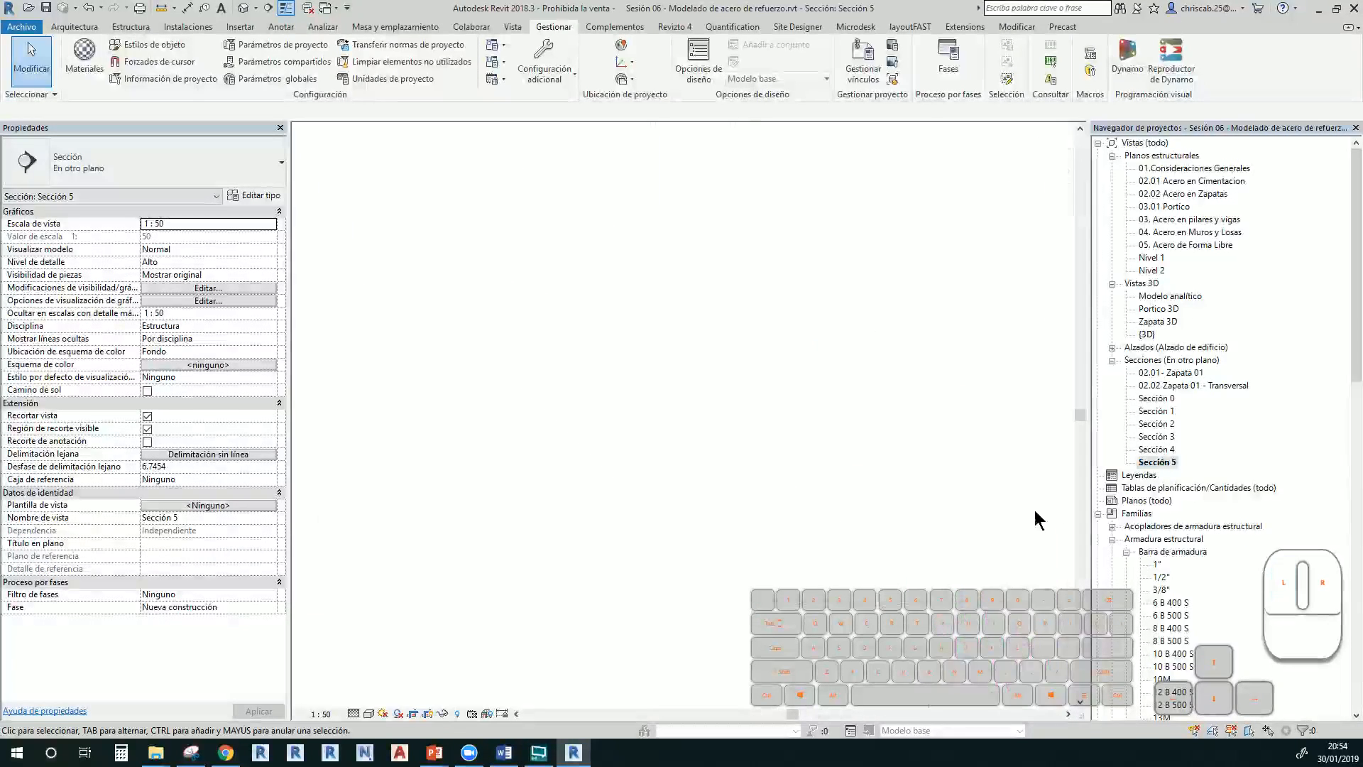
{"action": "scroll", "coordinate": [823, 534], "scroll_direction": "up", "scroll_amount": 2}
{"action": "middle_click_drag", "start_coordinate": [370, 430], "coordinate": [1025, 413]}
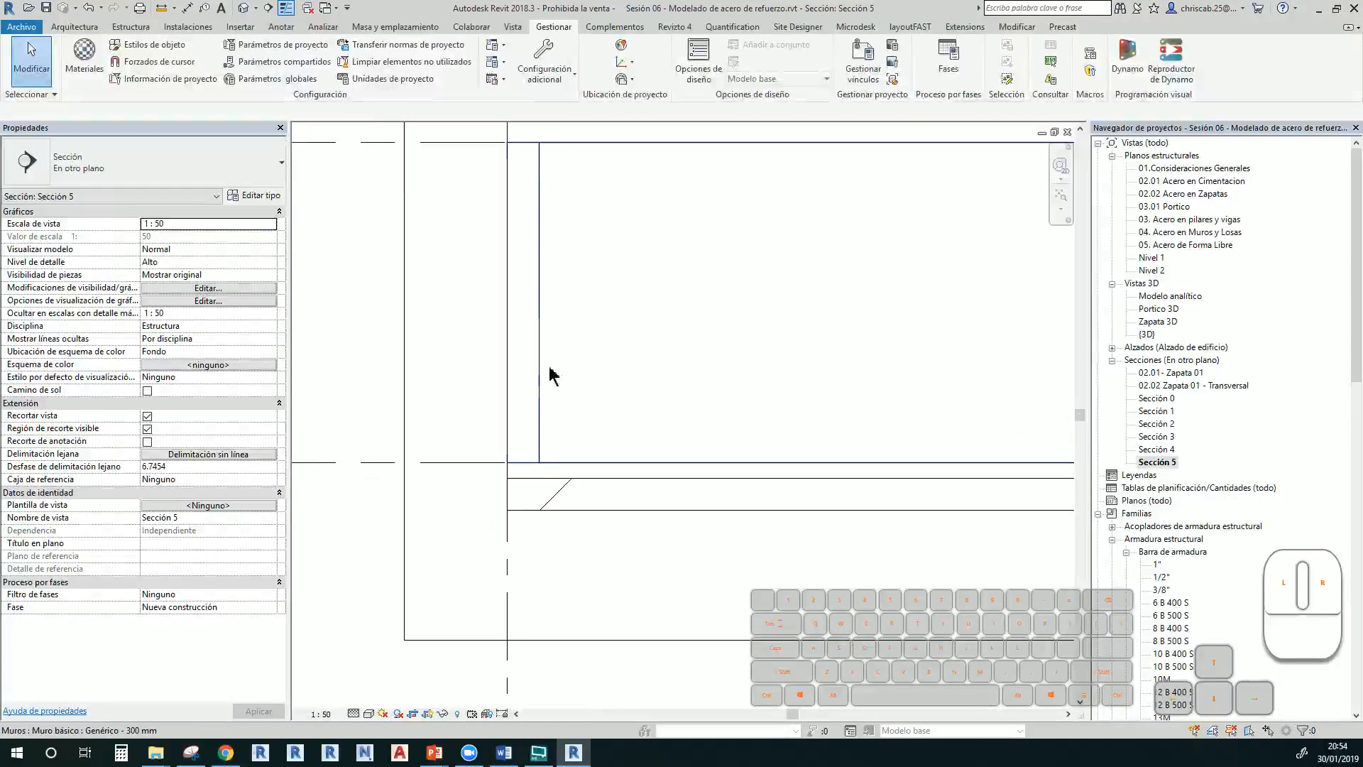
{"action": "left_click", "coordinate": [533, 354]}
{"action": "middle_click_drag", "start_coordinate": [573, 363], "coordinate": [610, 419]}
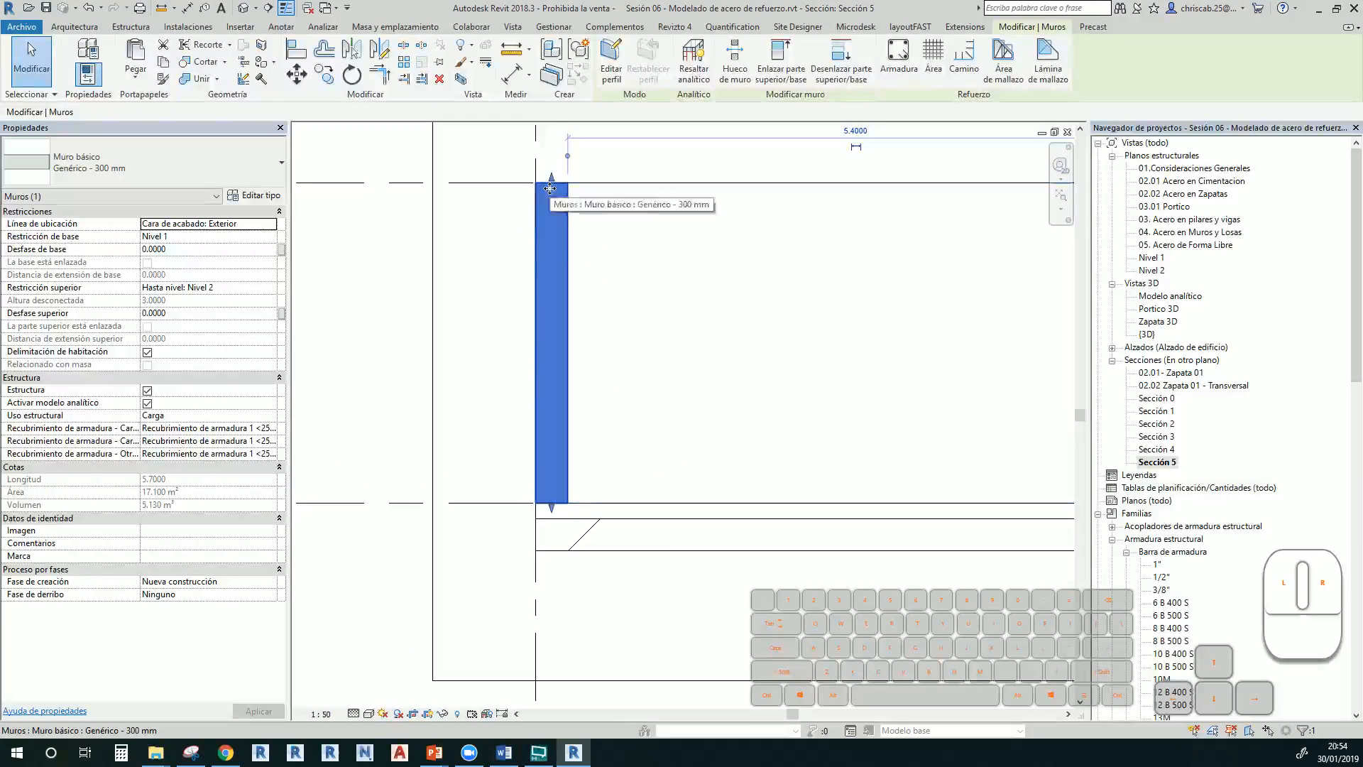
Sketch an L-shaped 6 B 400 S bar in the wall, running down into the footing
{"action": "left_click", "coordinate": [889, 57]}
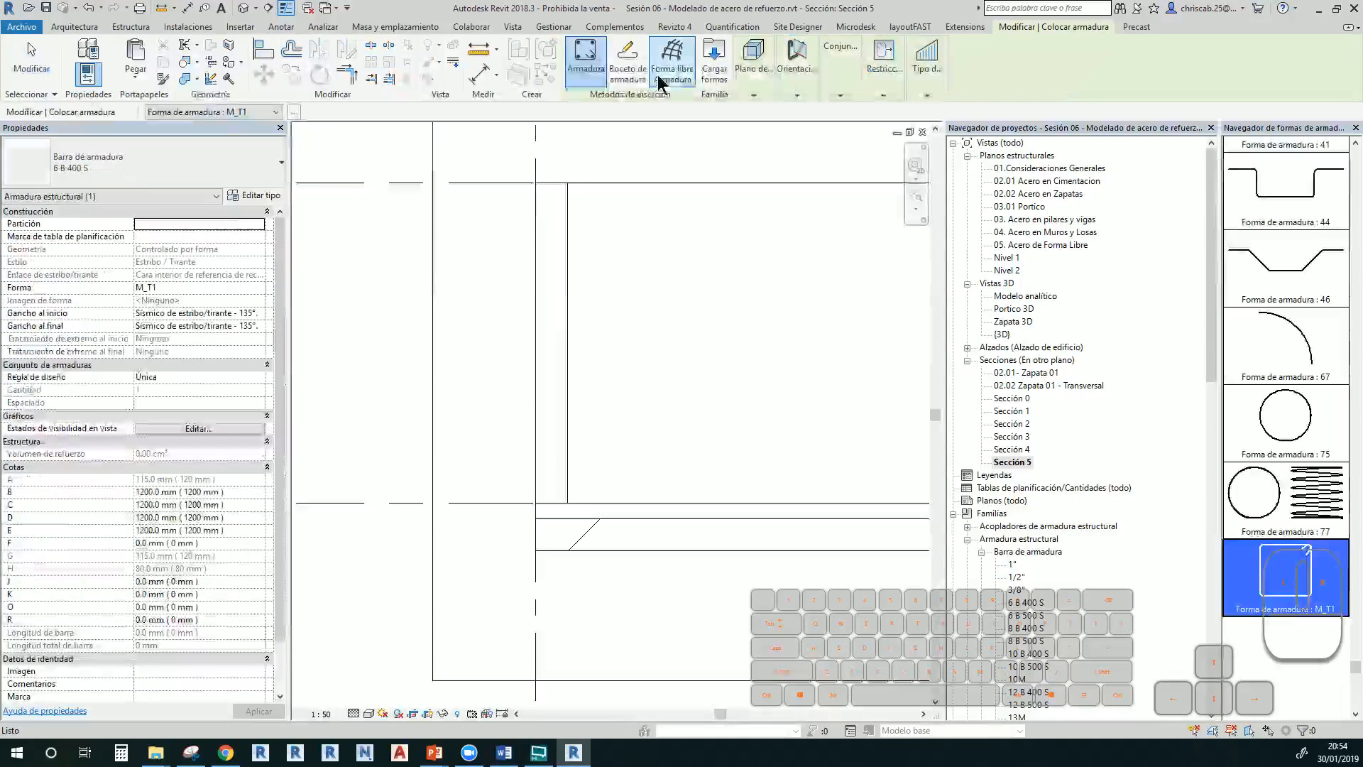
{"action": "left_click", "coordinate": [660, 68]}
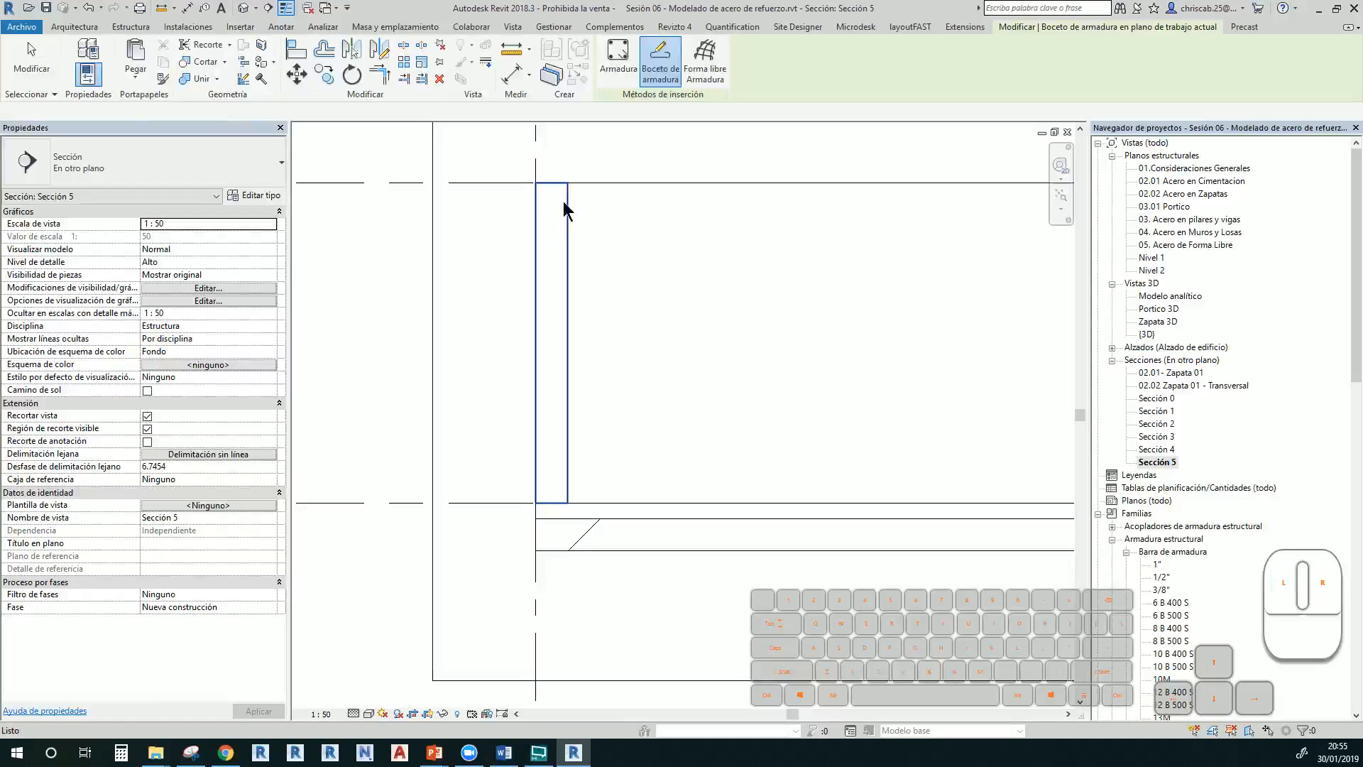
{"action": "left_click", "coordinate": [564, 211]}
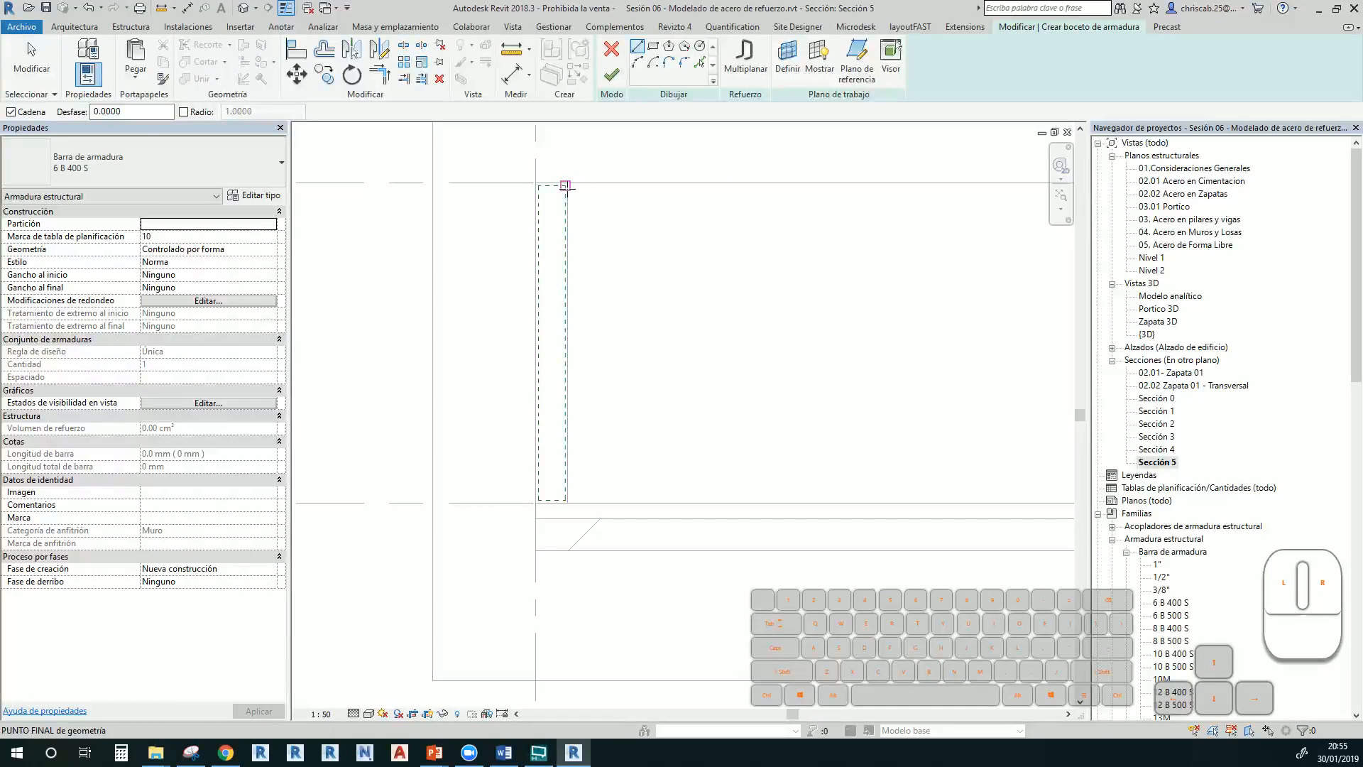
{"action": "left_click", "coordinate": [565, 186]}
{"action": "scroll", "coordinate": [567, 497], "scroll_direction": "up", "scroll_amount": 3}
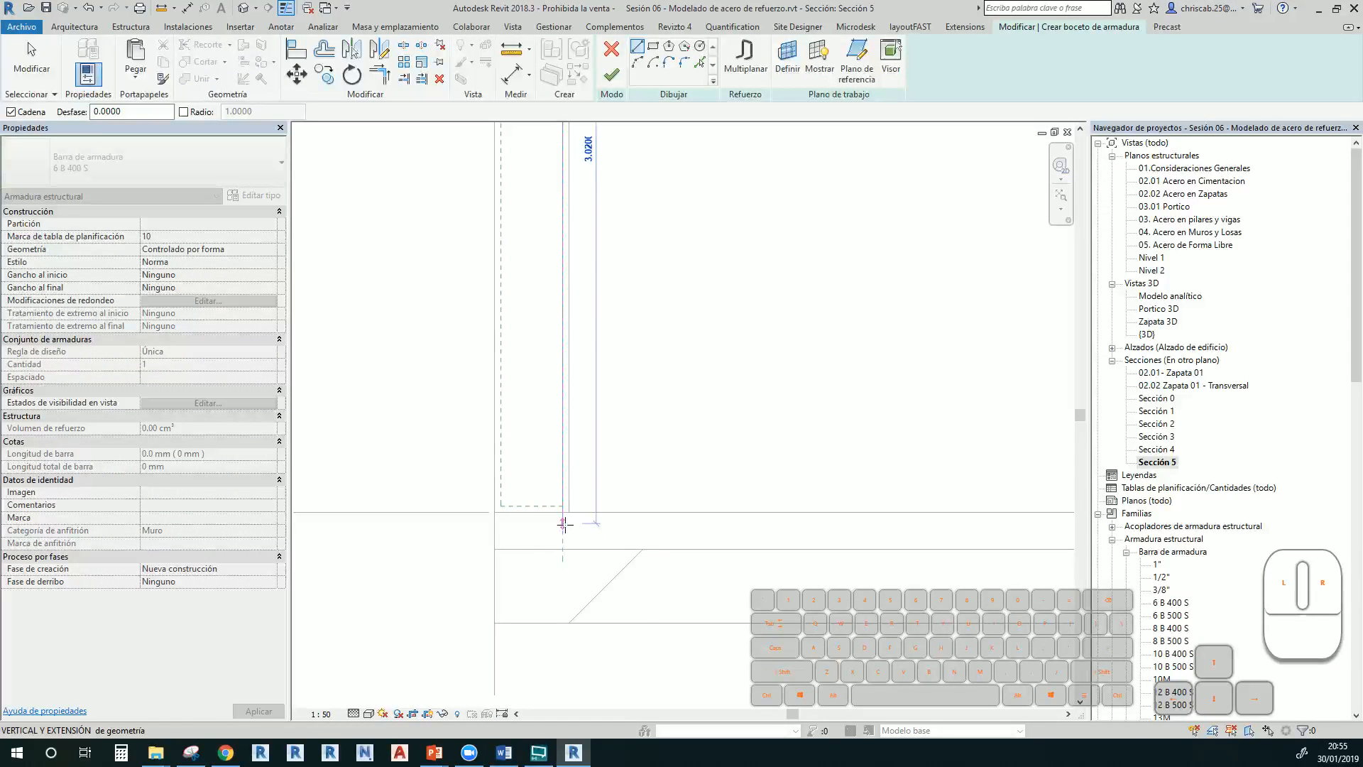
{"action": "left_click", "coordinate": [605, 518]}
{"action": "left_click", "coordinate": [711, 524]}
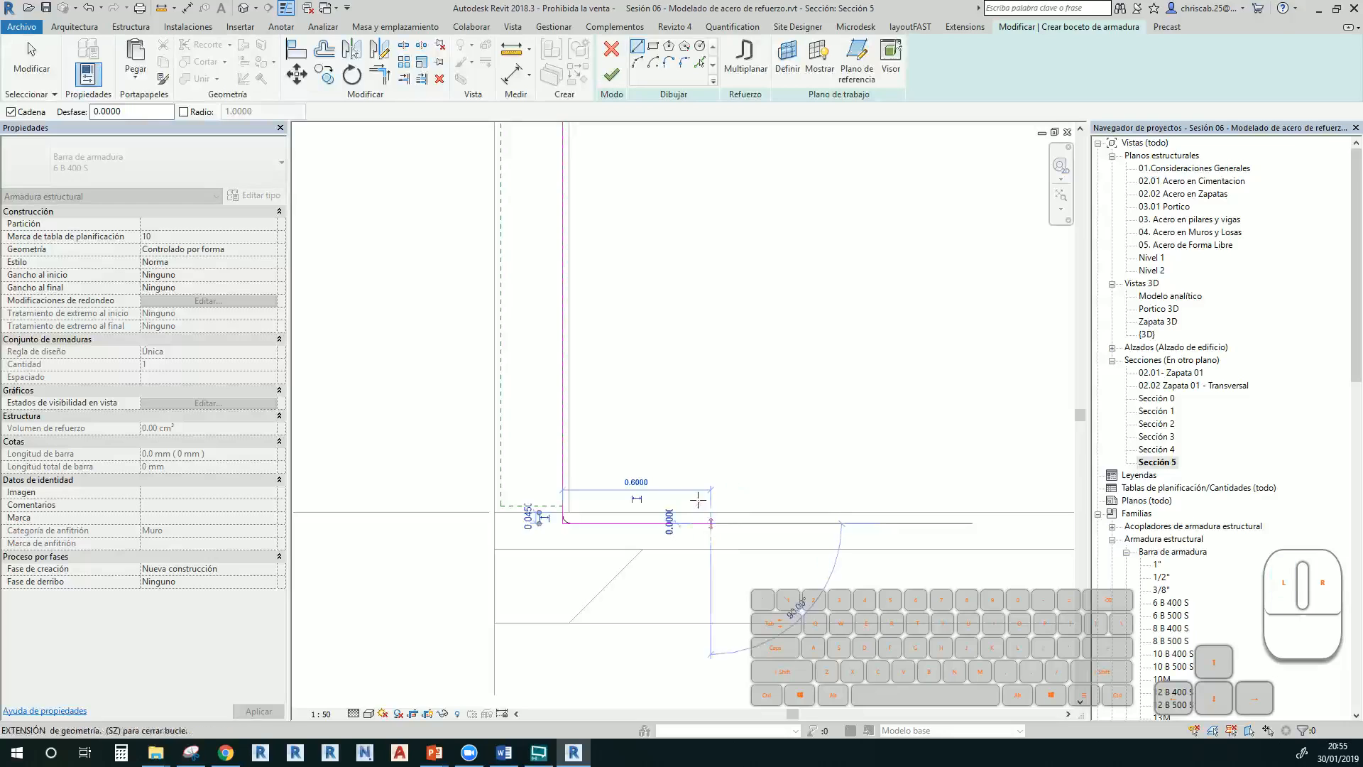
{"action": "key", "text": "Escape"}
{"action": "key", "text": "Escape"}
{"action": "left_click", "coordinate": [622, 86]}
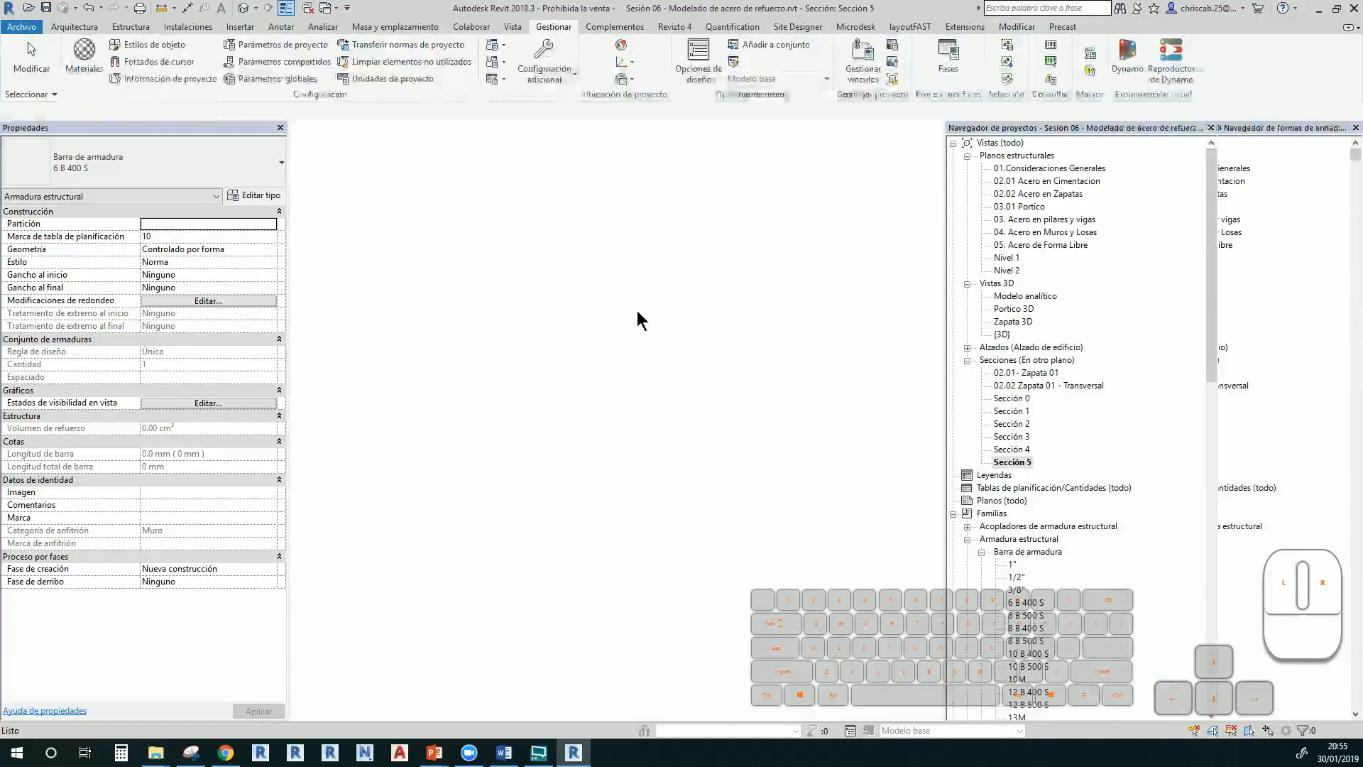
{"action": "key", "text": "Escape"}
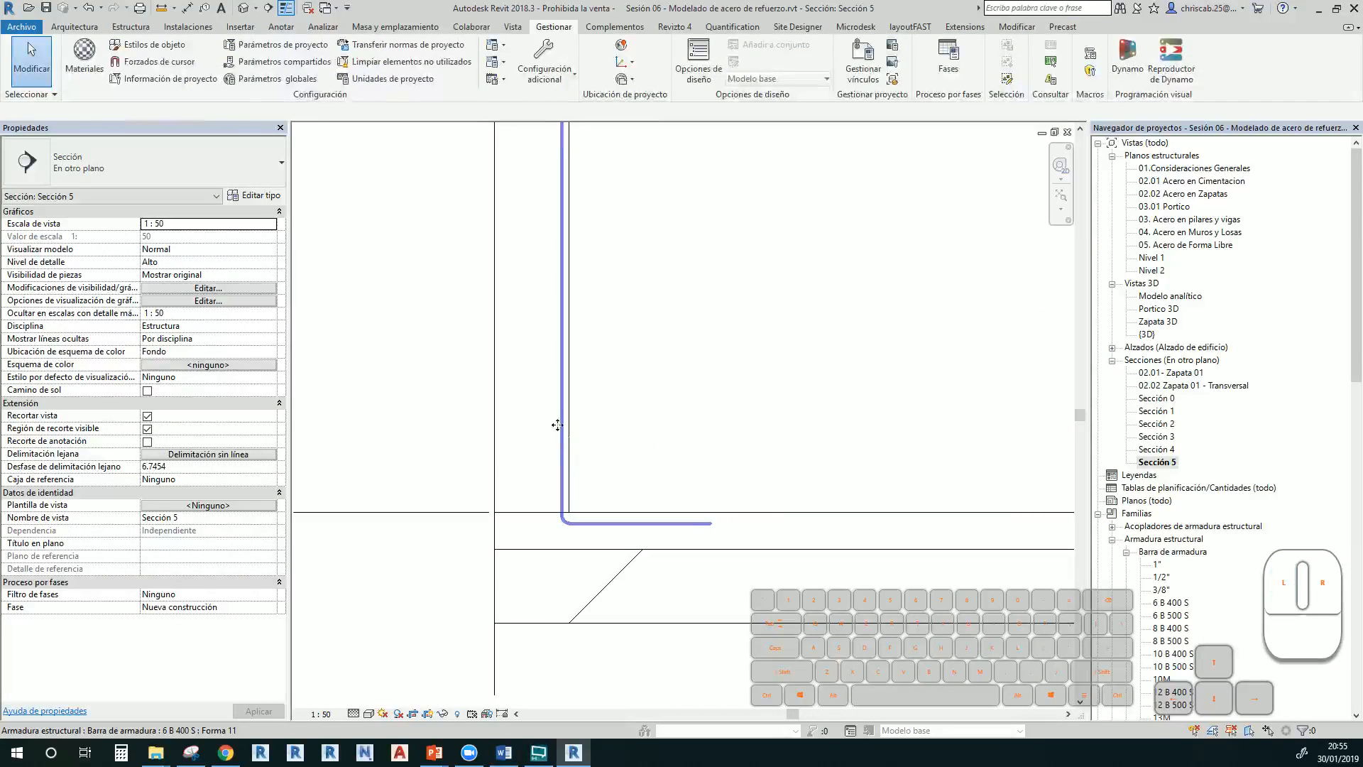
Lay out the L-bar with the maximum spacing rule at 200 mm
{"action": "left_click", "coordinate": [557, 424]}
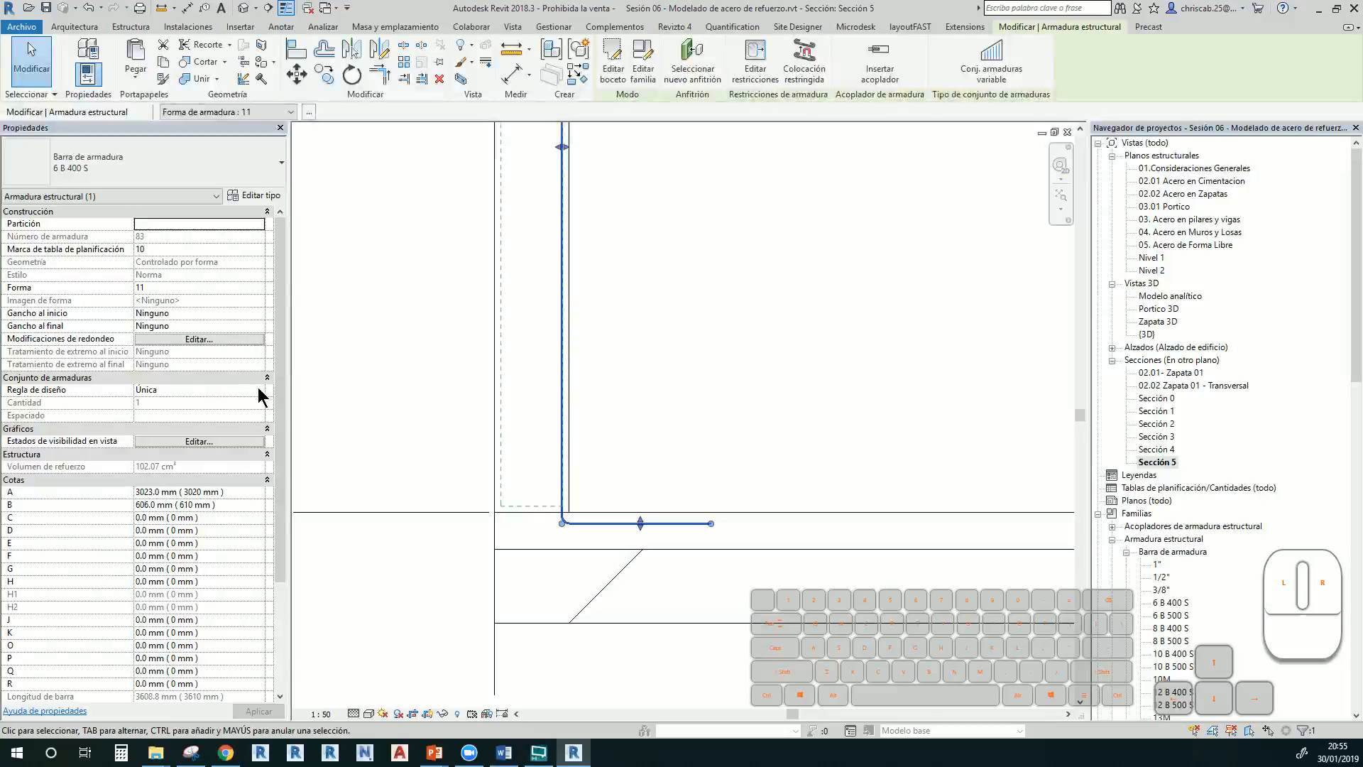
{"action": "left_click", "coordinate": [243, 392]}
{"action": "left_click", "coordinate": [192, 415]}
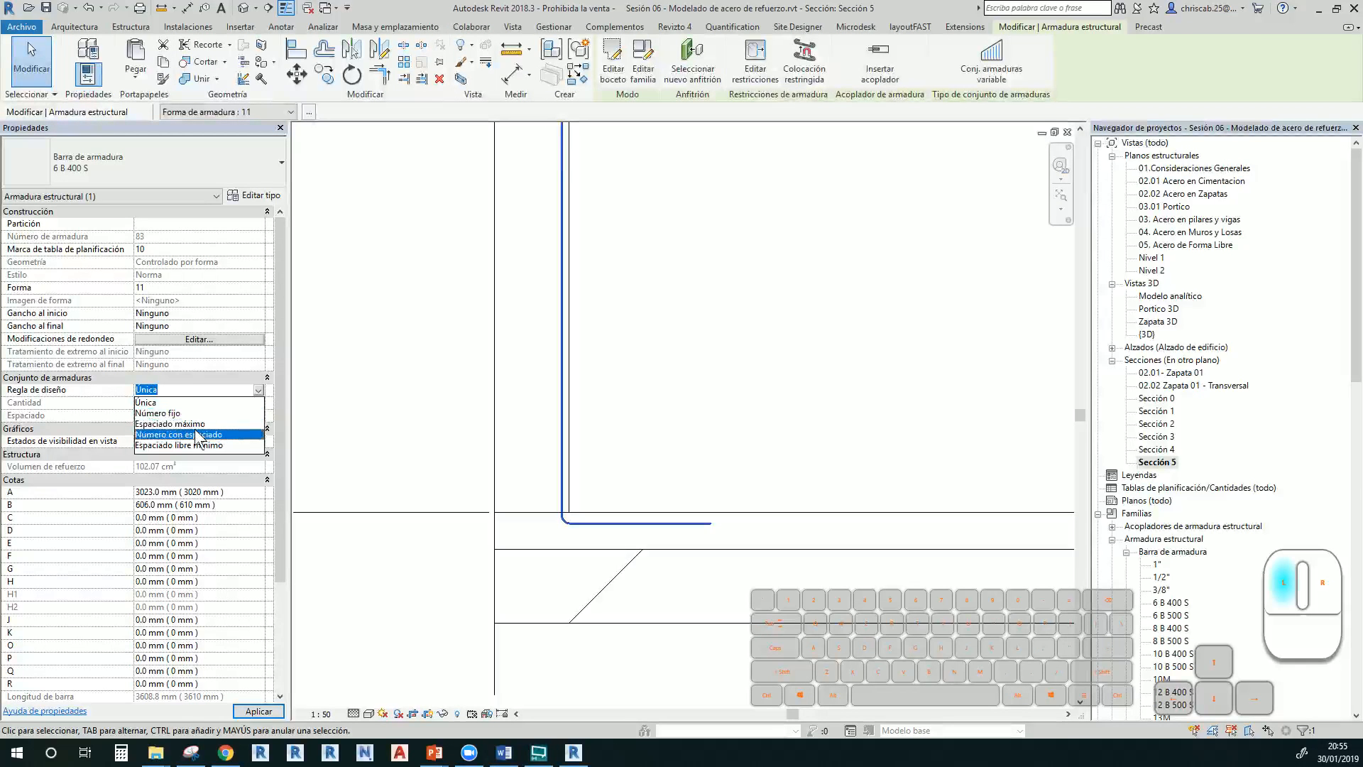
{"action": "left_click", "coordinate": [196, 424]}
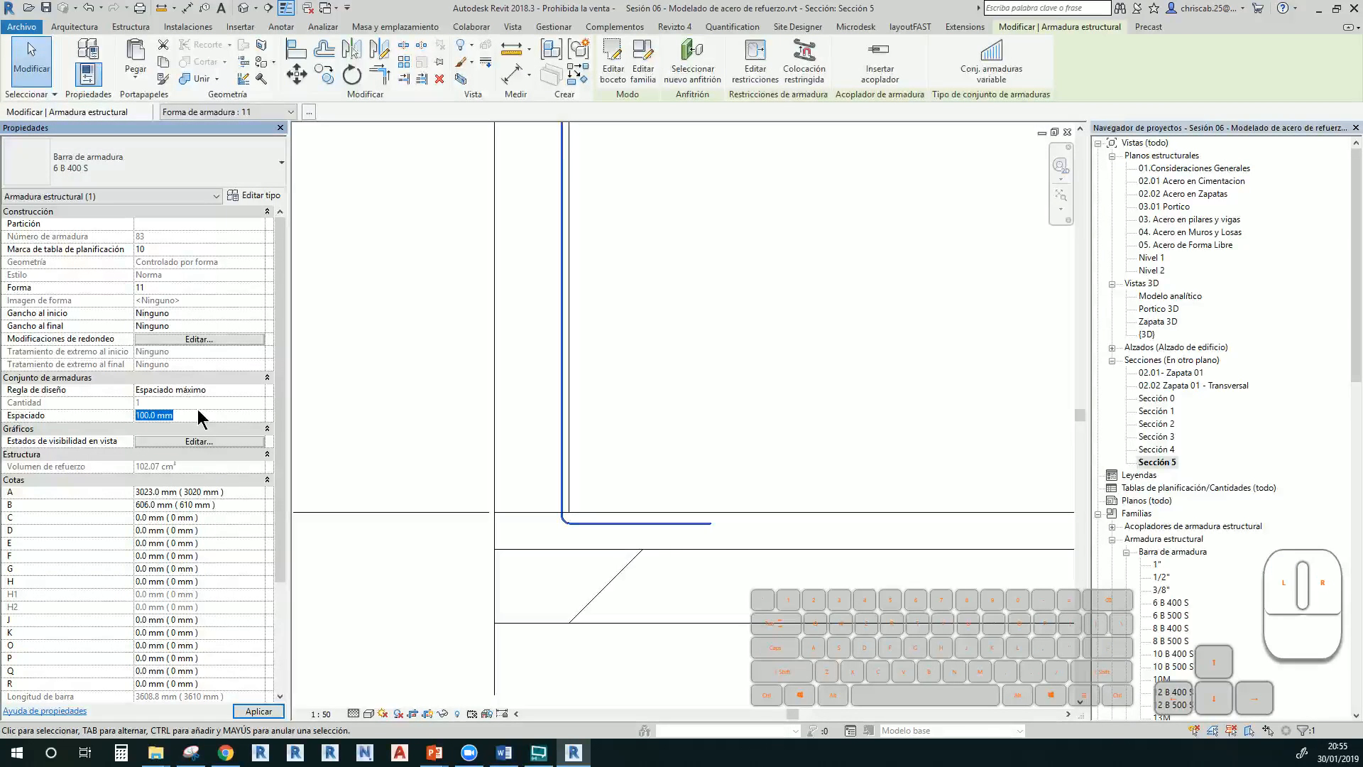
{"action": "type", "text": "0200"}
{"action": "left_click", "coordinate": [405, 417]}
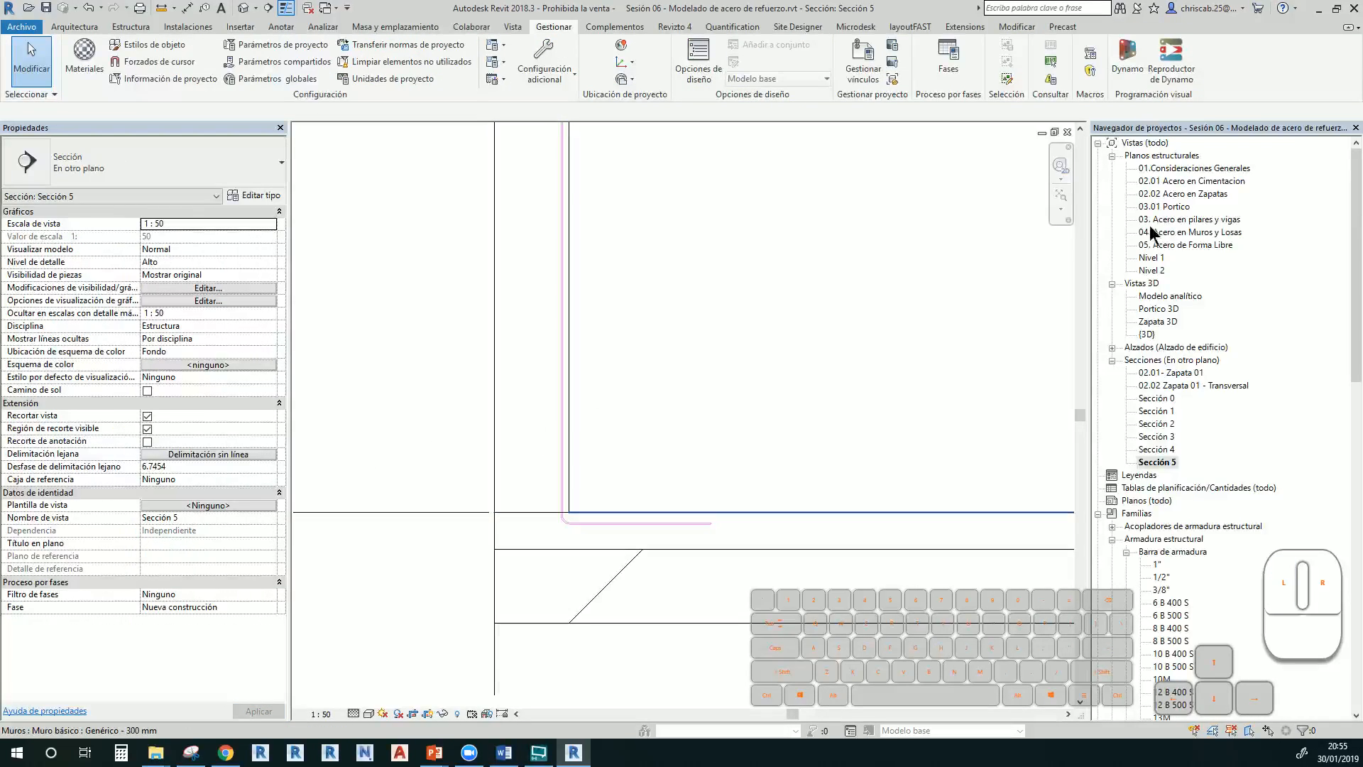
In the {3D} view, check the L-bar set repeated along the wall at 200 mm
{"action": "double_click", "coordinate": [1146, 334]}
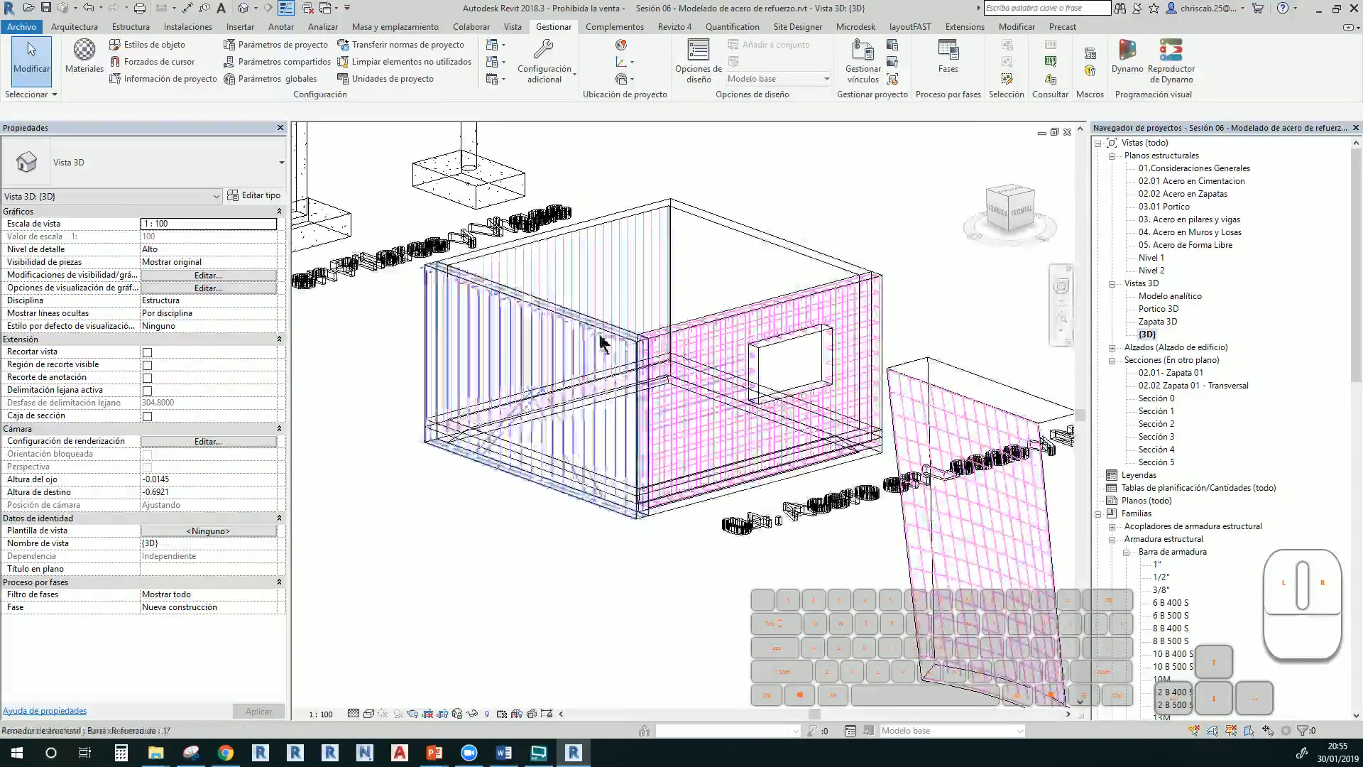
{"action": "scroll", "coordinate": [681, 419], "scroll_direction": "up", "scroll_amount": 3}
{"action": "middle_click_drag", "start_coordinate": [659, 449], "coordinate": [675, 174], "text": "shift"}
{"action": "scroll", "coordinate": [746, 428], "scroll_direction": "up", "scroll_amount": 3}
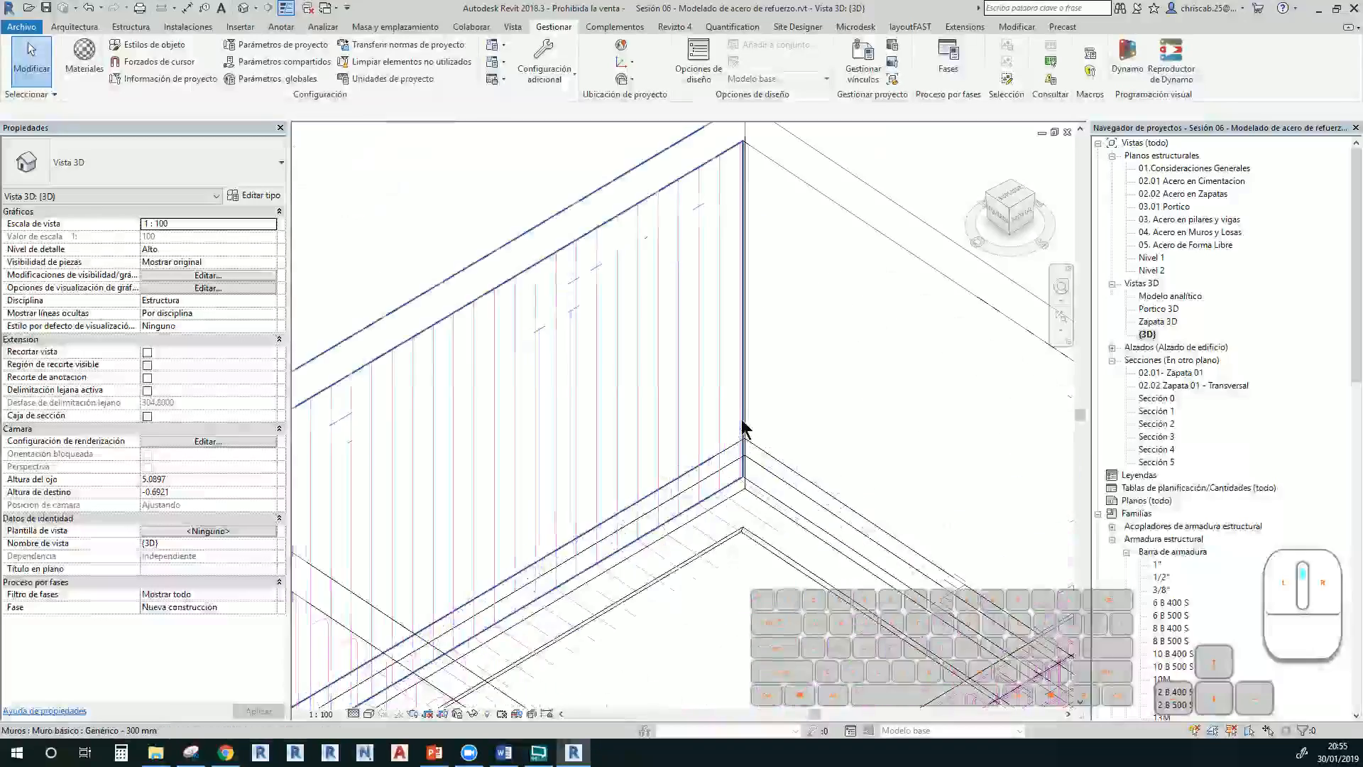
{"action": "scroll", "coordinate": [716, 213], "scroll_direction": "down", "scroll_amount": 3}
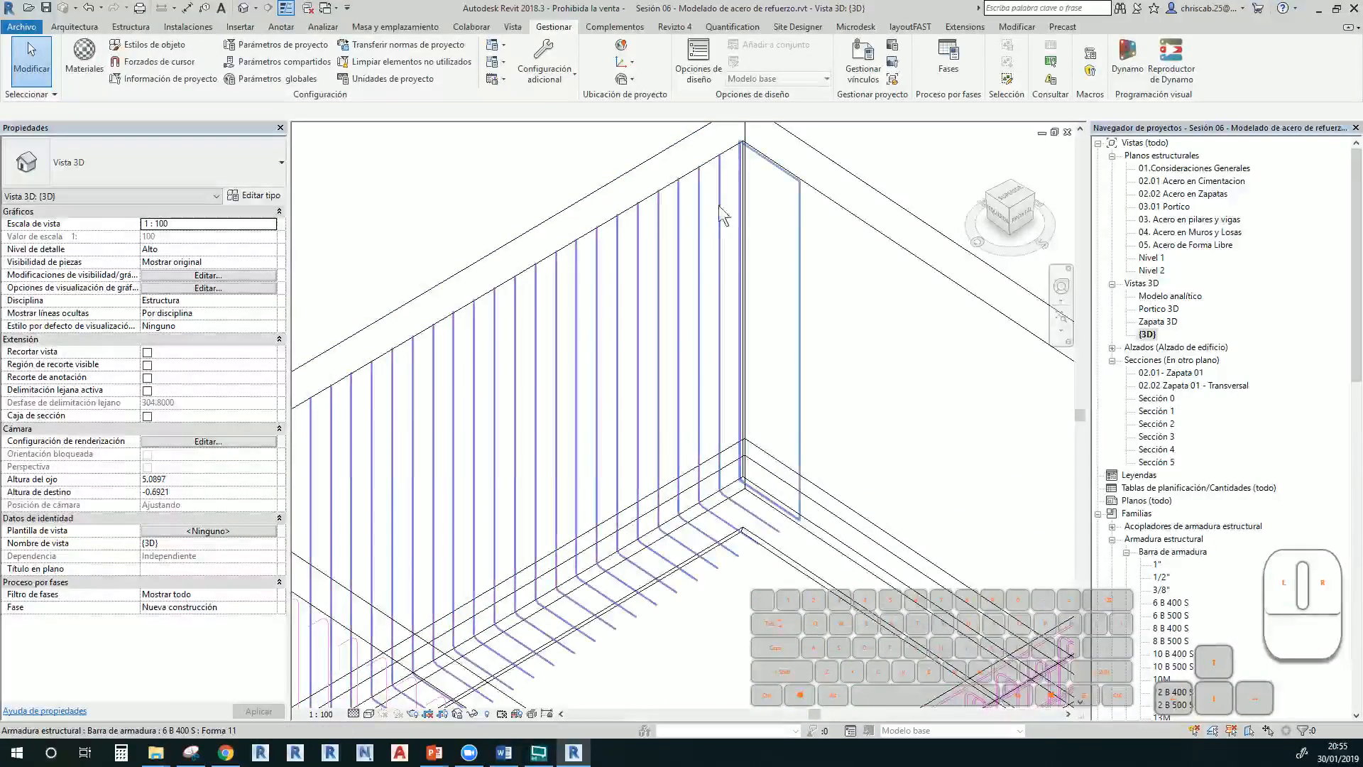
{"action": "left_click", "coordinate": [743, 320]}
{"action": "middle_click_drag", "start_coordinate": [757, 330], "coordinate": [837, 298], "text": "shift"}
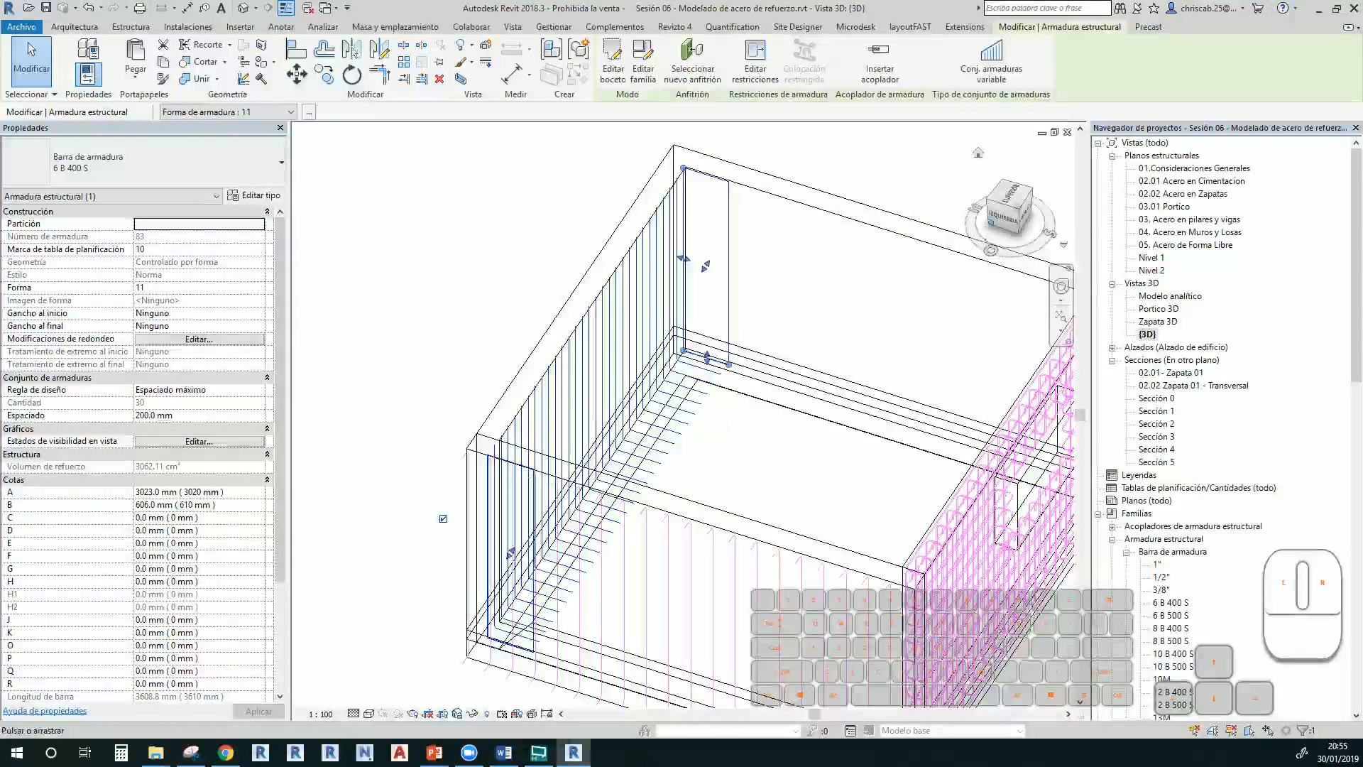
{"action": "scroll", "coordinate": [732, 376], "scroll_direction": "down", "scroll_amount": 3}
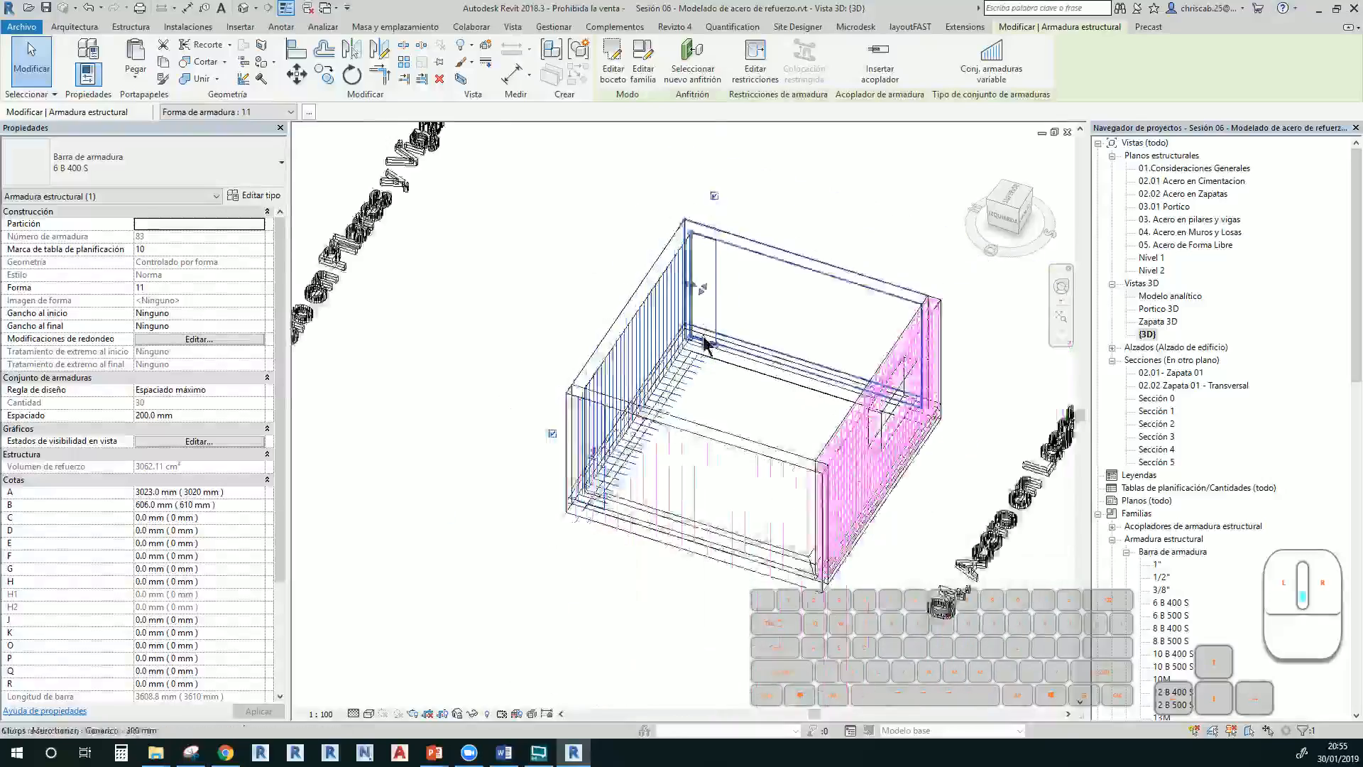
{"action": "middle_click_drag", "start_coordinate": [717, 380], "coordinate": [801, 272], "text": "shift"}
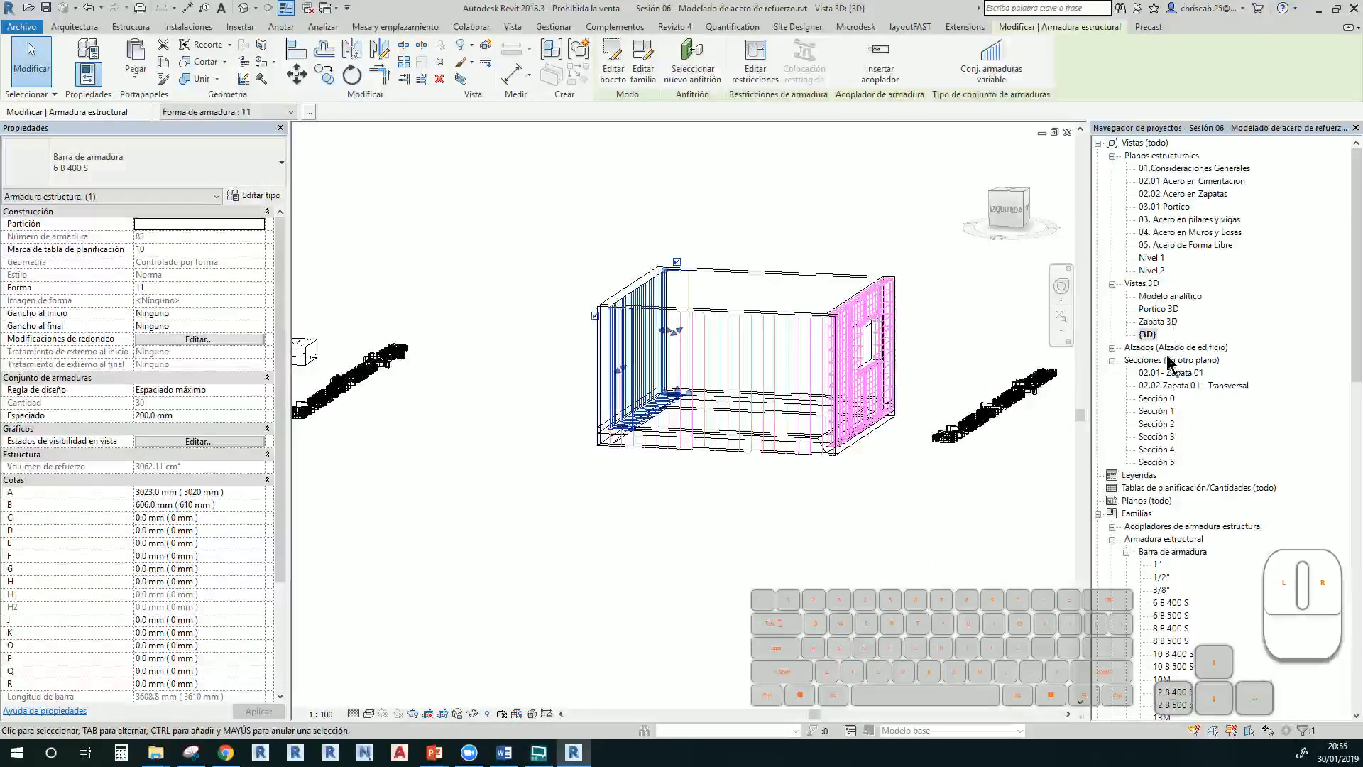
In Sección 5, start sketching a rebar hosted in the slab edge under the wall
{"action": "double_click", "coordinate": [1157, 462]}
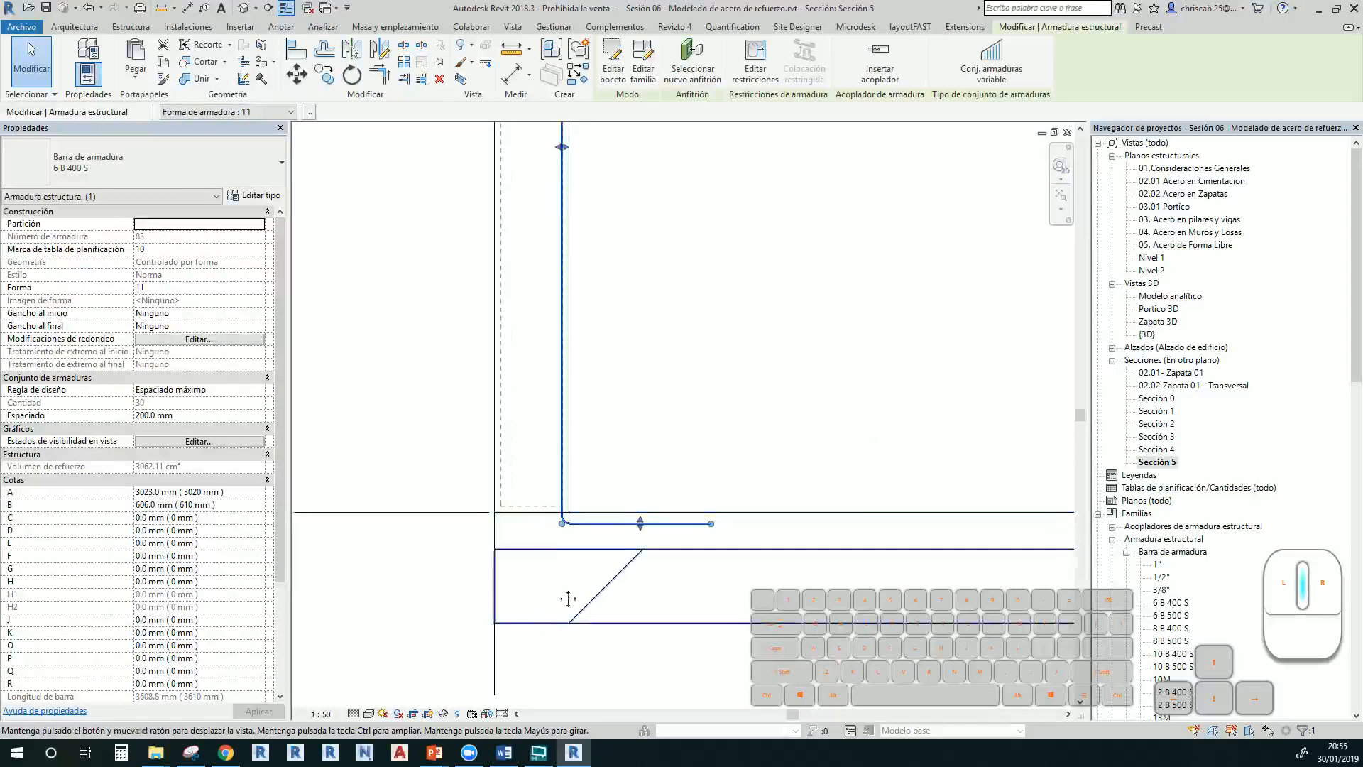
{"action": "middle_click_drag", "start_coordinate": [568, 599], "coordinate": [557, 548]}
{"action": "left_click", "coordinate": [551, 500]}
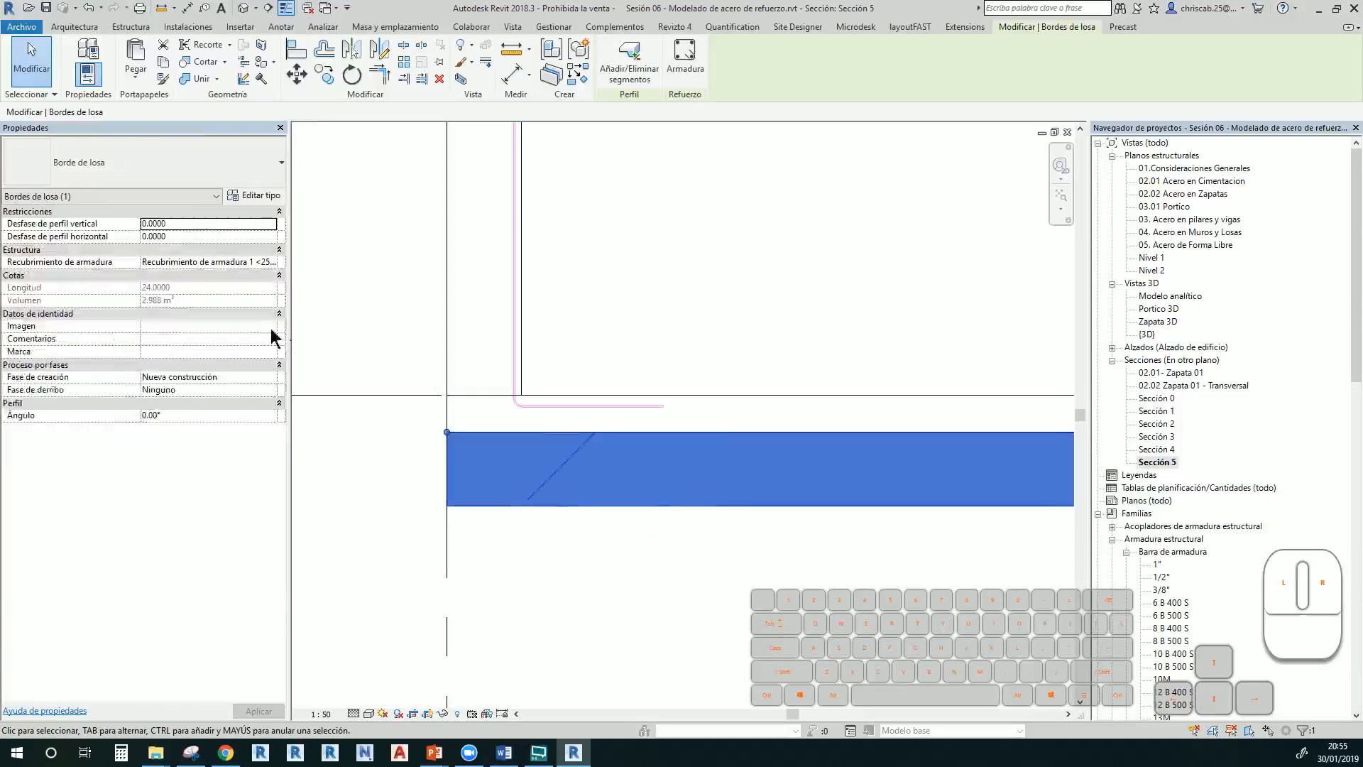
{"action": "left_click", "coordinate": [683, 63]}
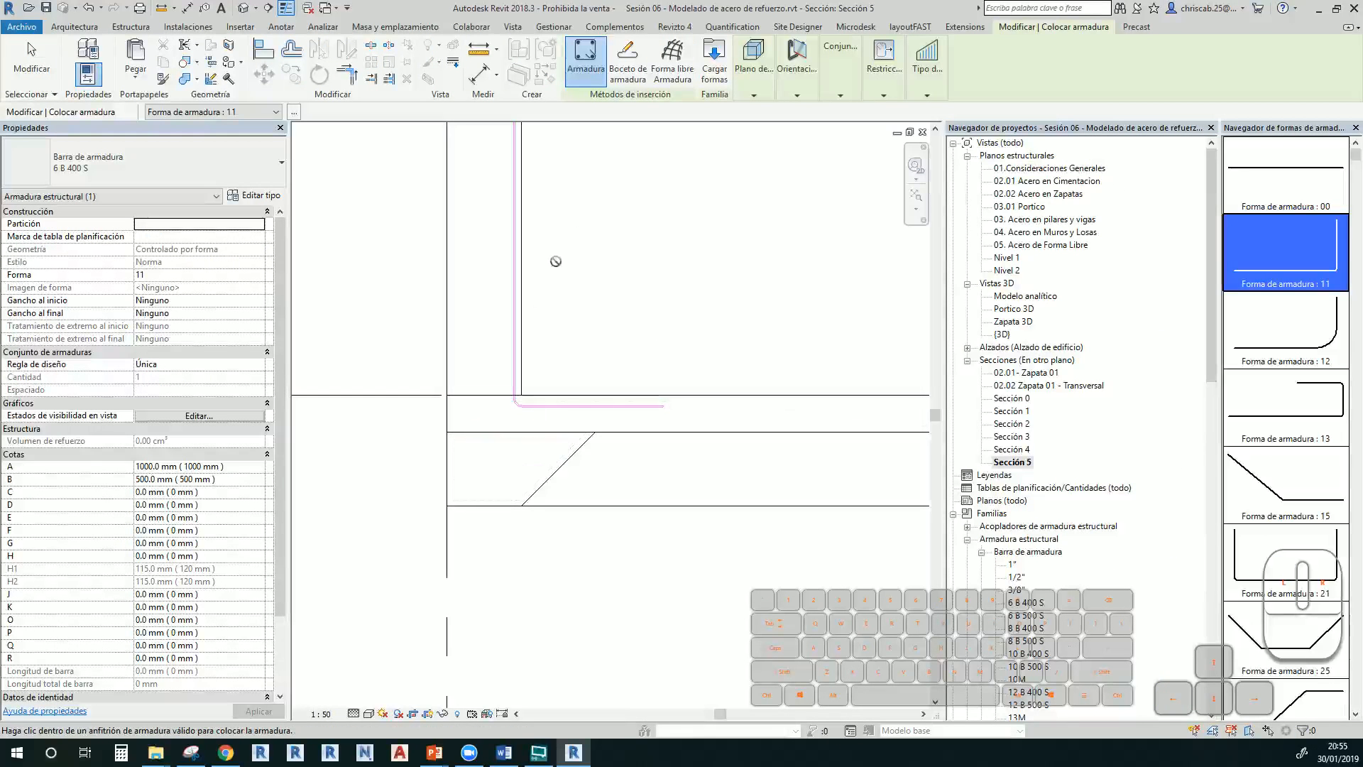
{"action": "left_click", "coordinate": [632, 80]}
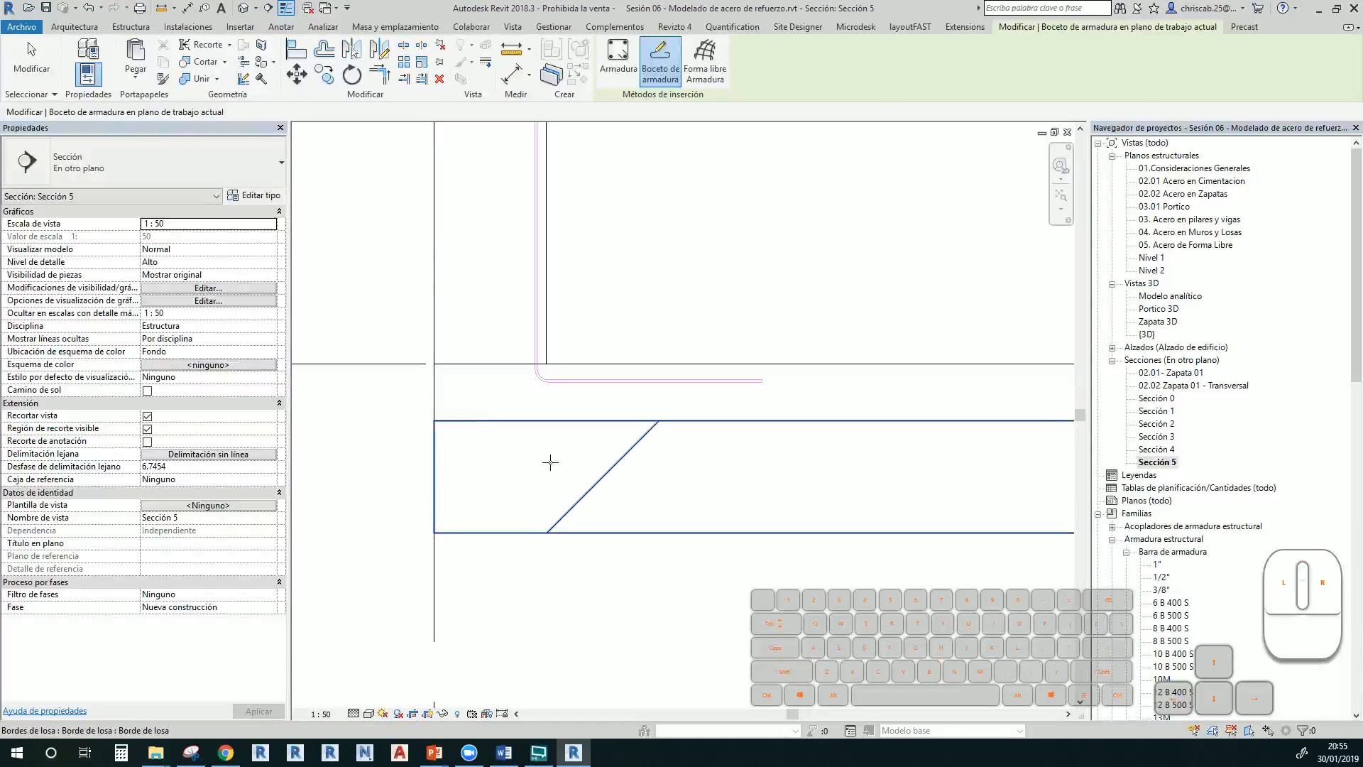
{"action": "left_click", "coordinate": [595, 479]}
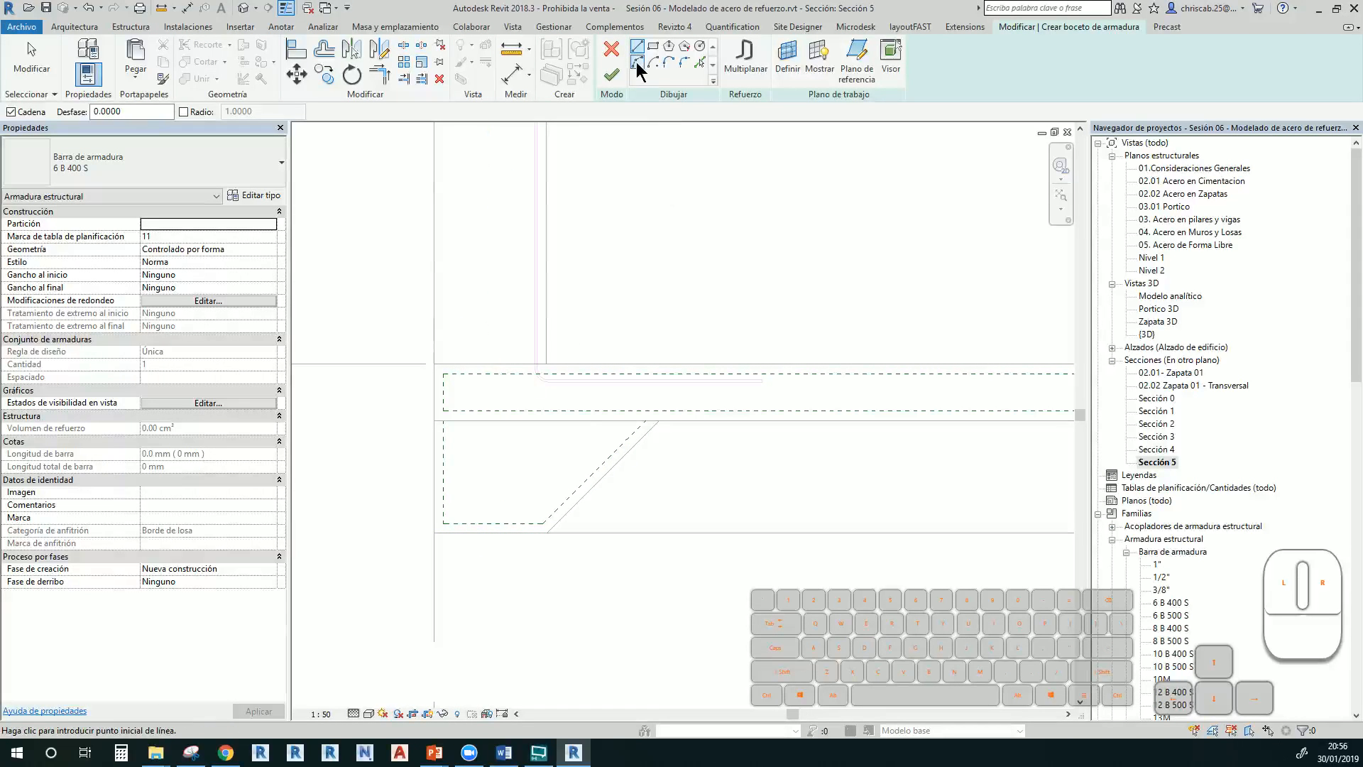
Sketch the cranked bar with a vertical leg, bottom leg, 45° bend and horizontal top leg
{"action": "left_click", "coordinate": [443, 374]}
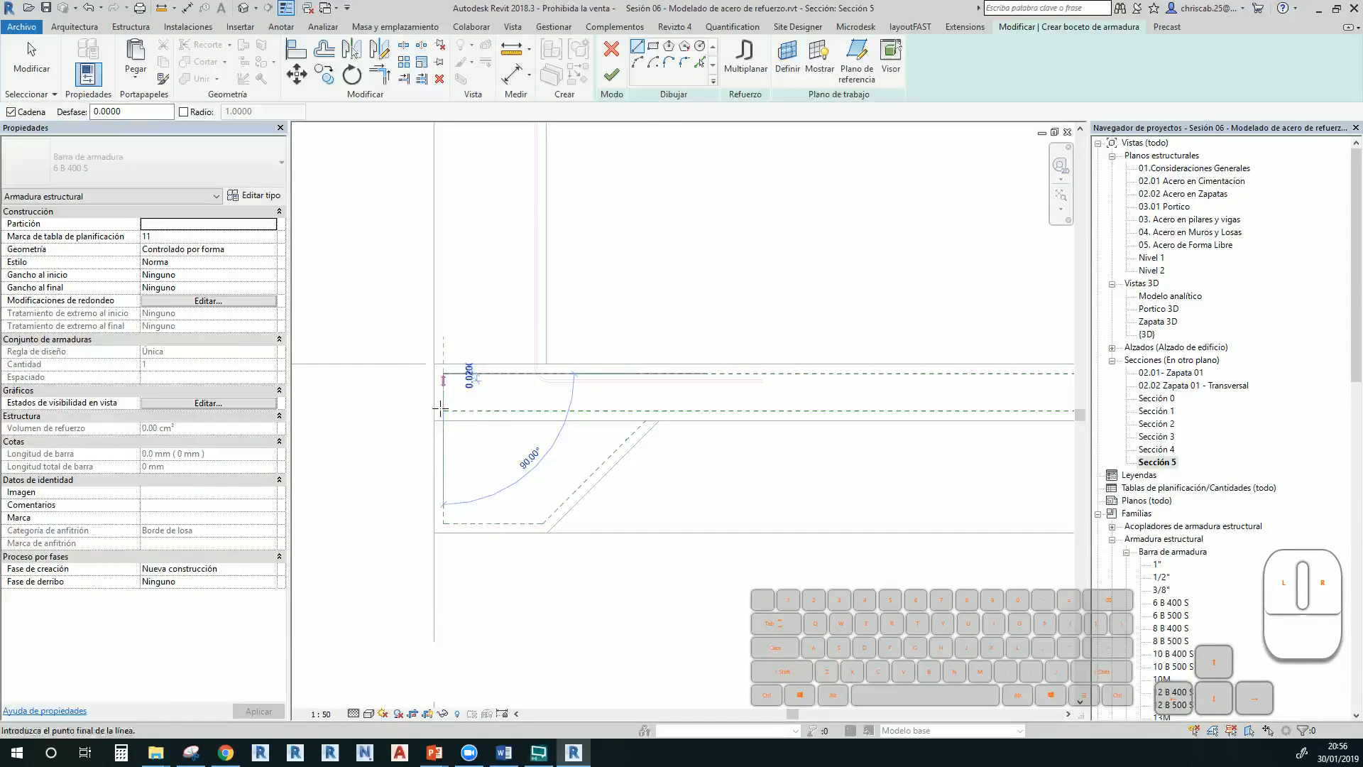
{"action": "left_click", "coordinate": [445, 523]}
{"action": "left_click", "coordinate": [544, 523]}
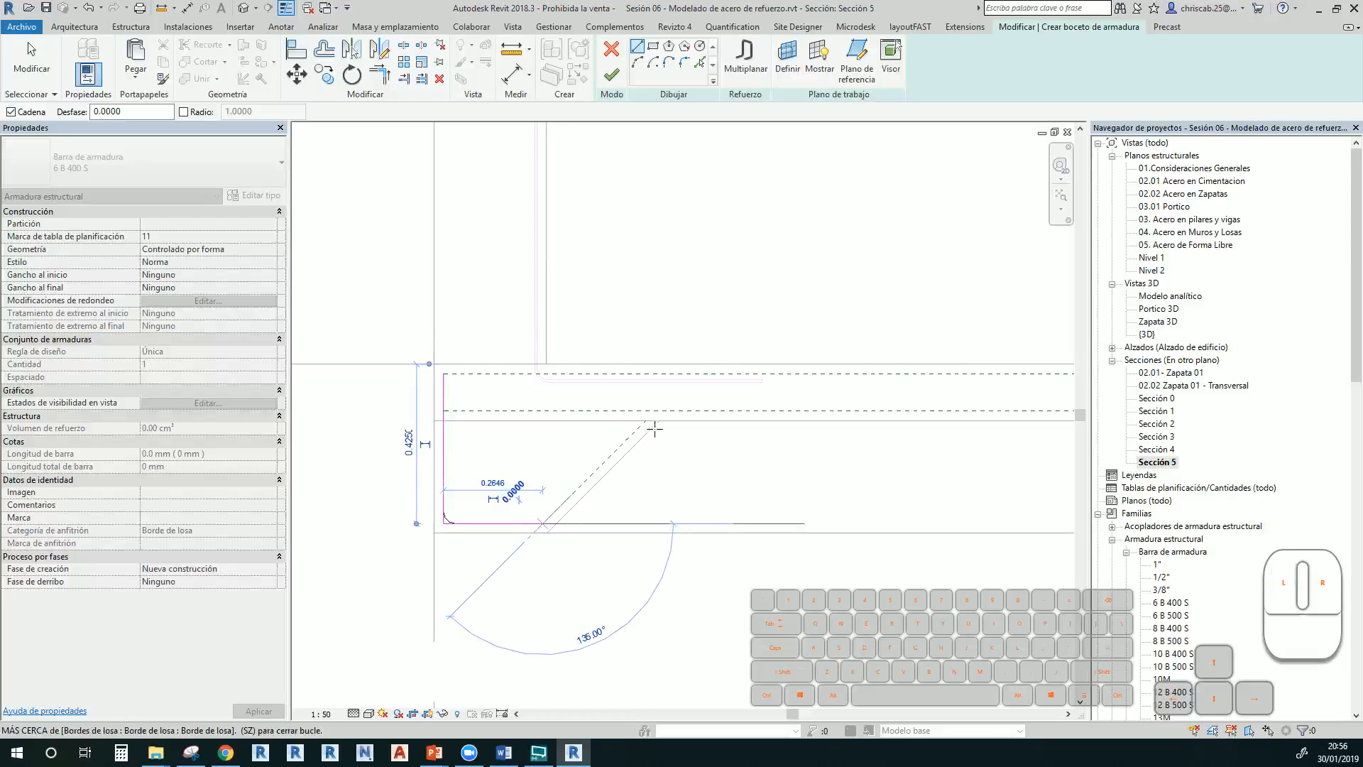
{"action": "left_click", "coordinate": [653, 411]}
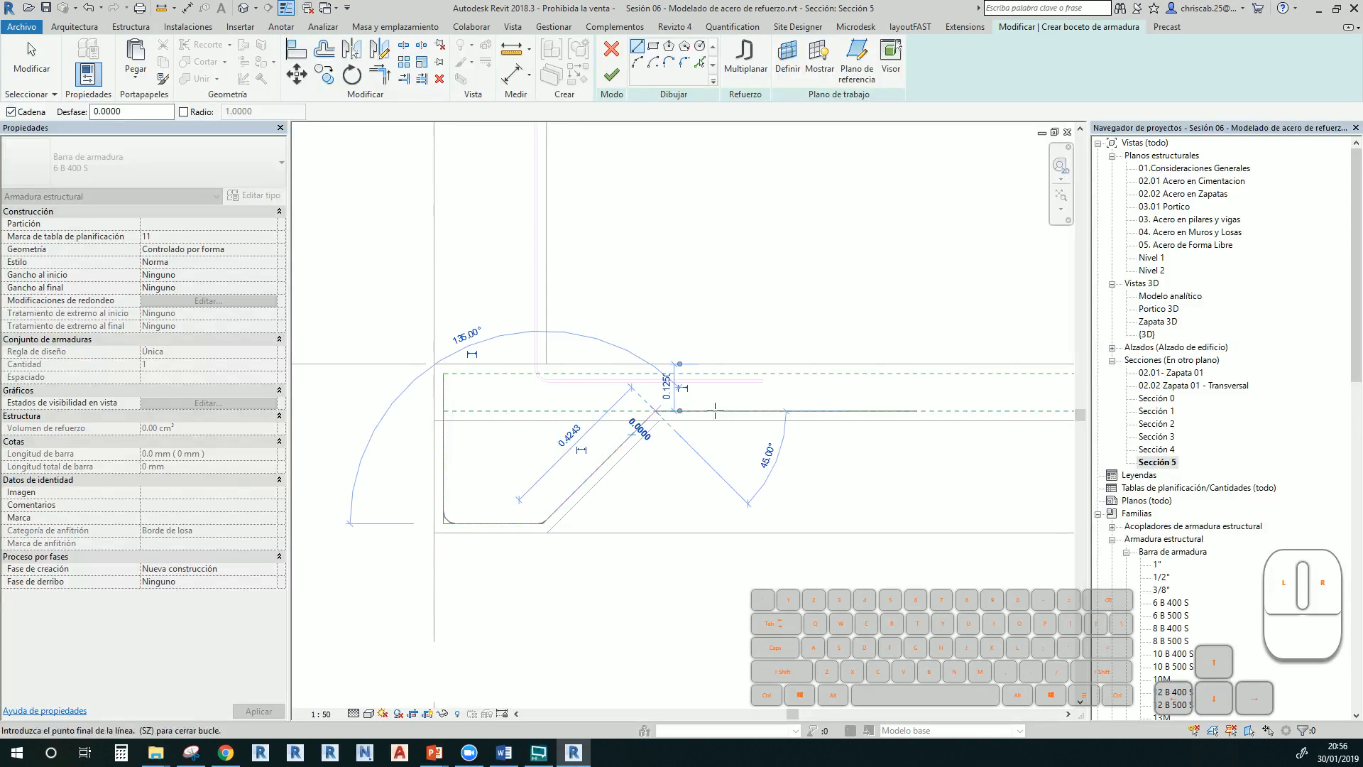
{"action": "left_click", "coordinate": [894, 410]}
{"action": "key", "text": "Escape"}
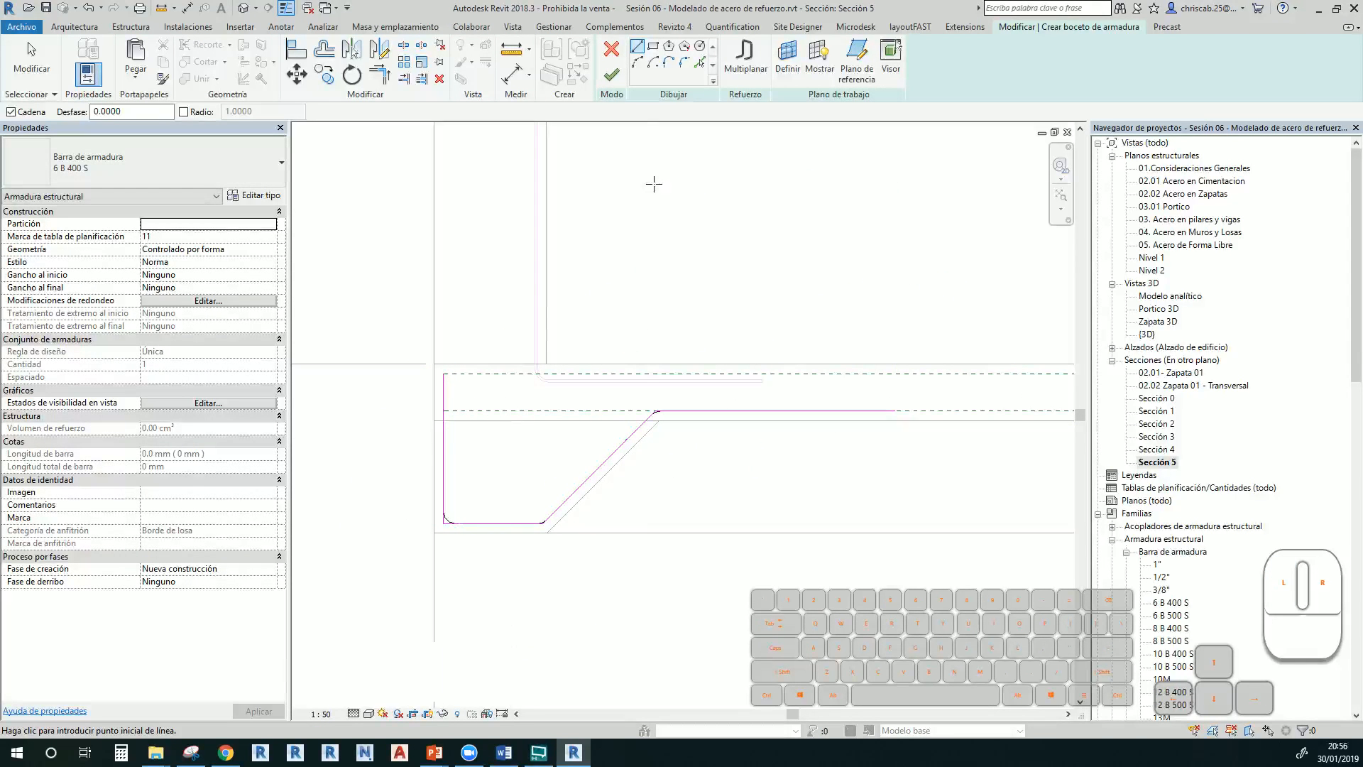
{"action": "left_click", "coordinate": [612, 74]}
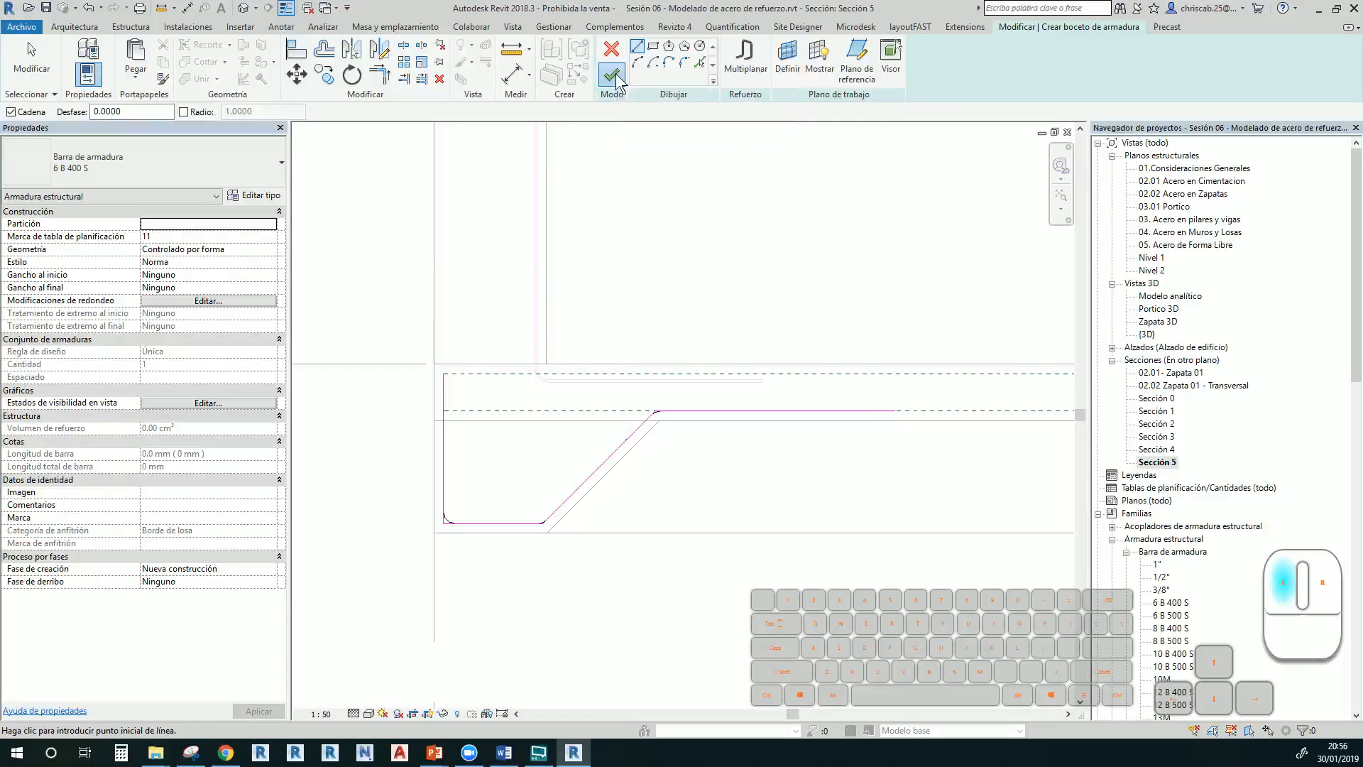
{"action": "key", "text": "Escape"}
Make the new bar 1/2" and lay it out at 200 mm maximum spacing
{"action": "middle_click_drag", "start_coordinate": [640, 481], "coordinate": [581, 498]}
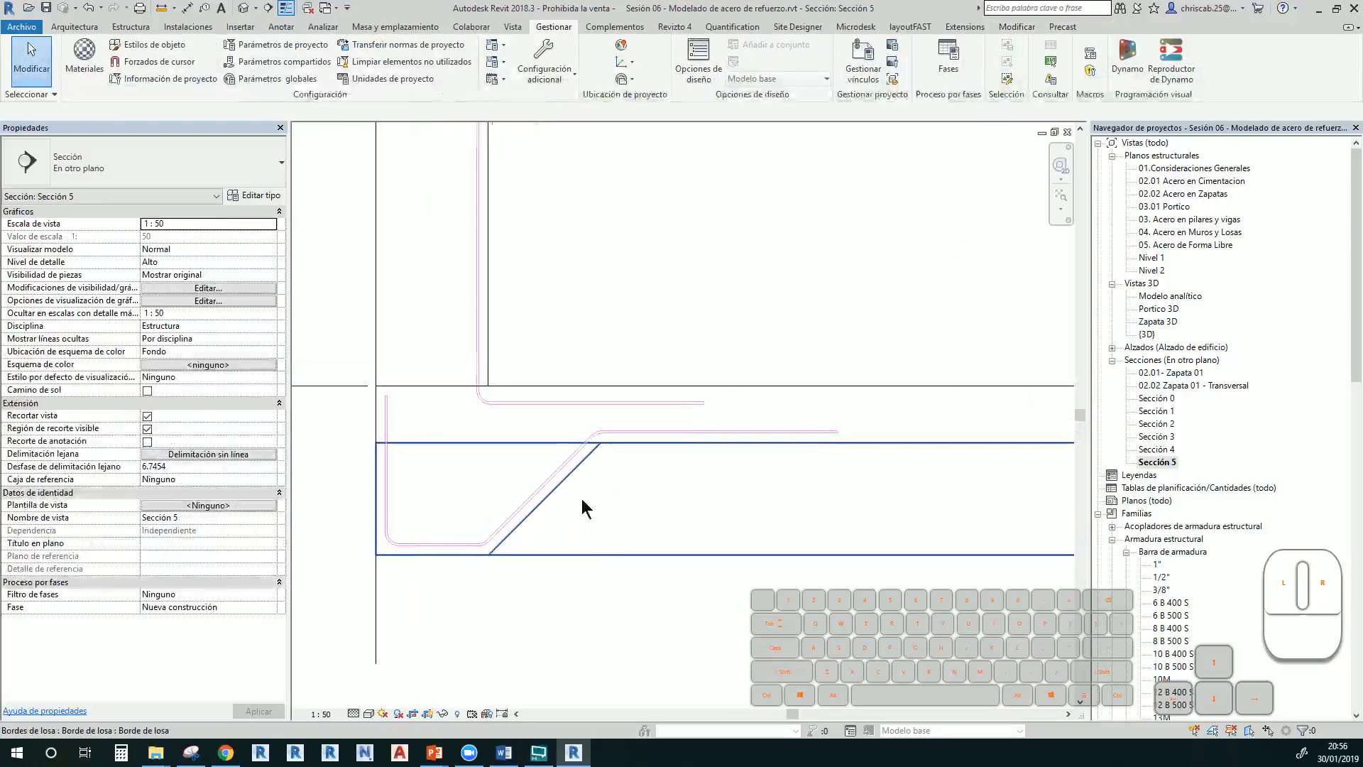
{"action": "left_click", "coordinate": [551, 473]}
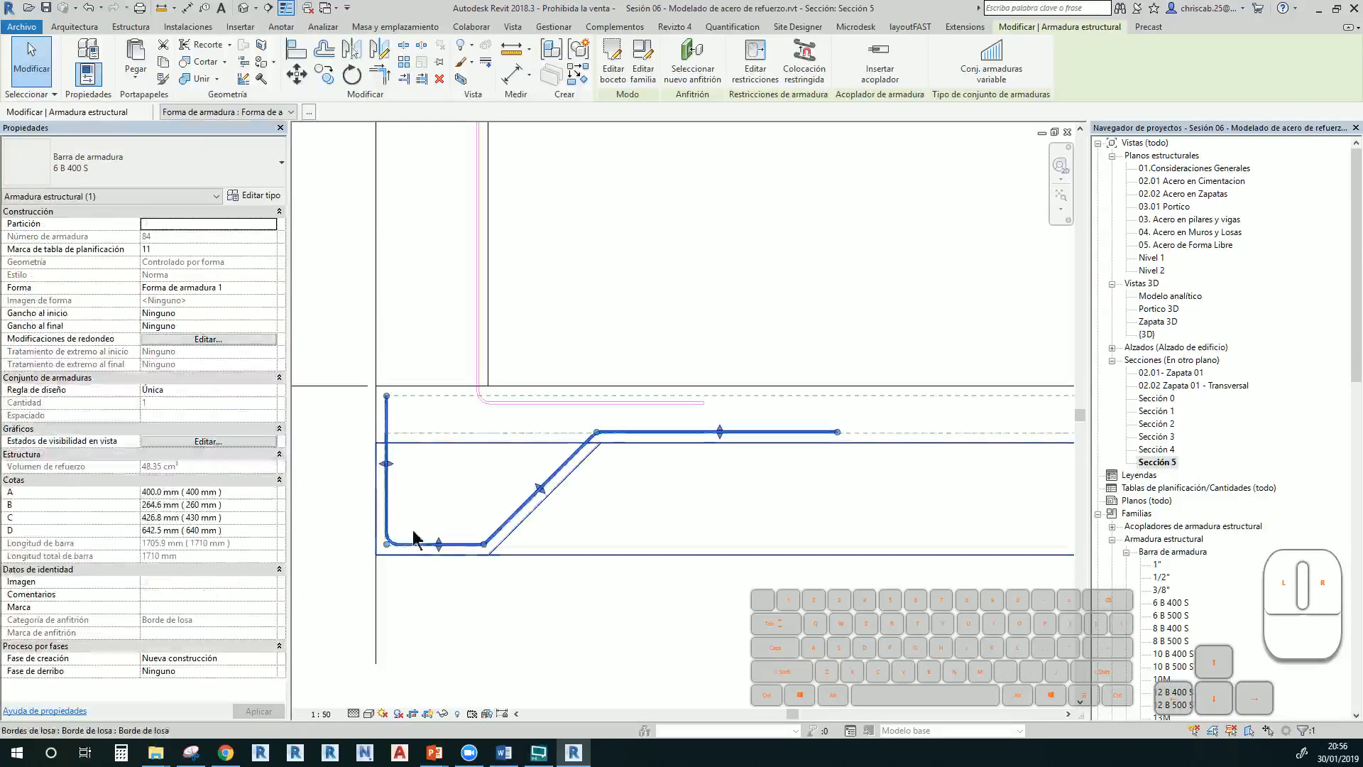
{"action": "left_click", "coordinate": [151, 155]}
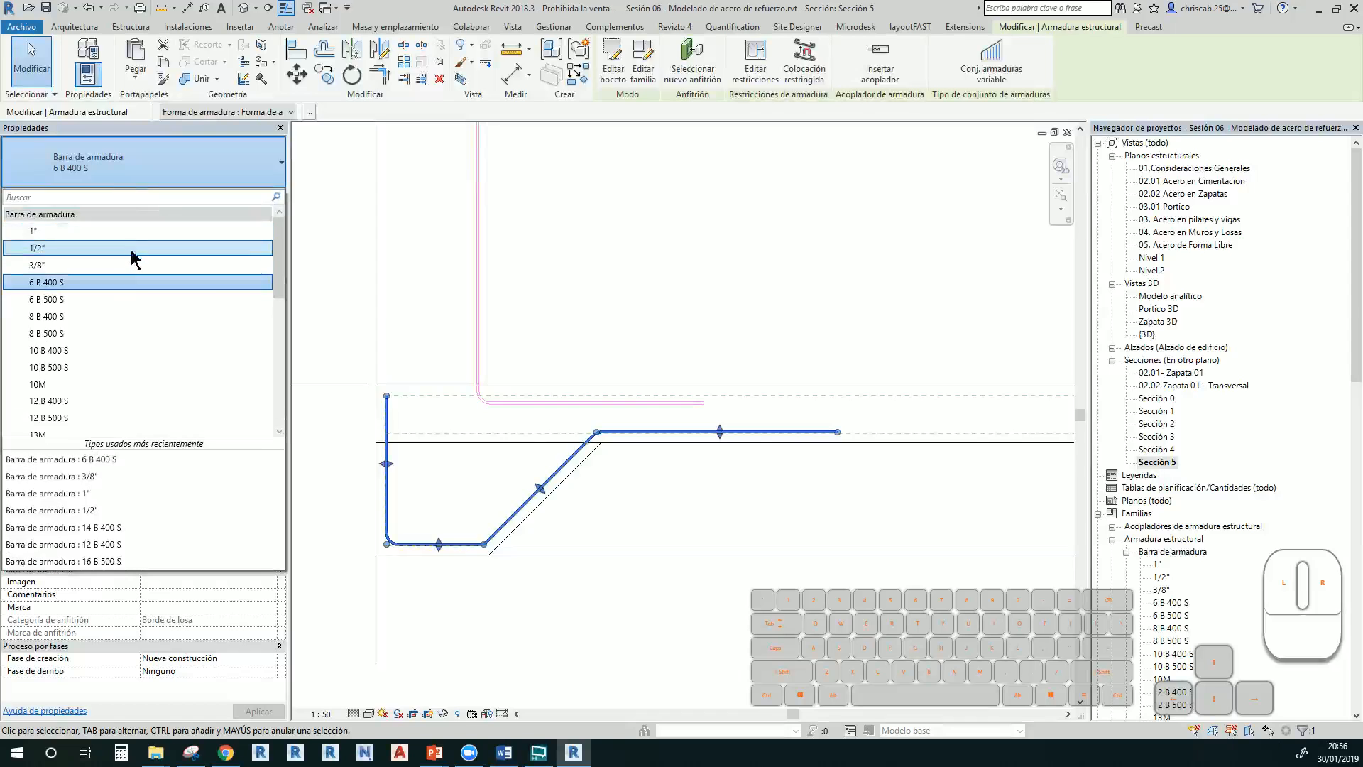
{"action": "left_click", "coordinate": [122, 248]}
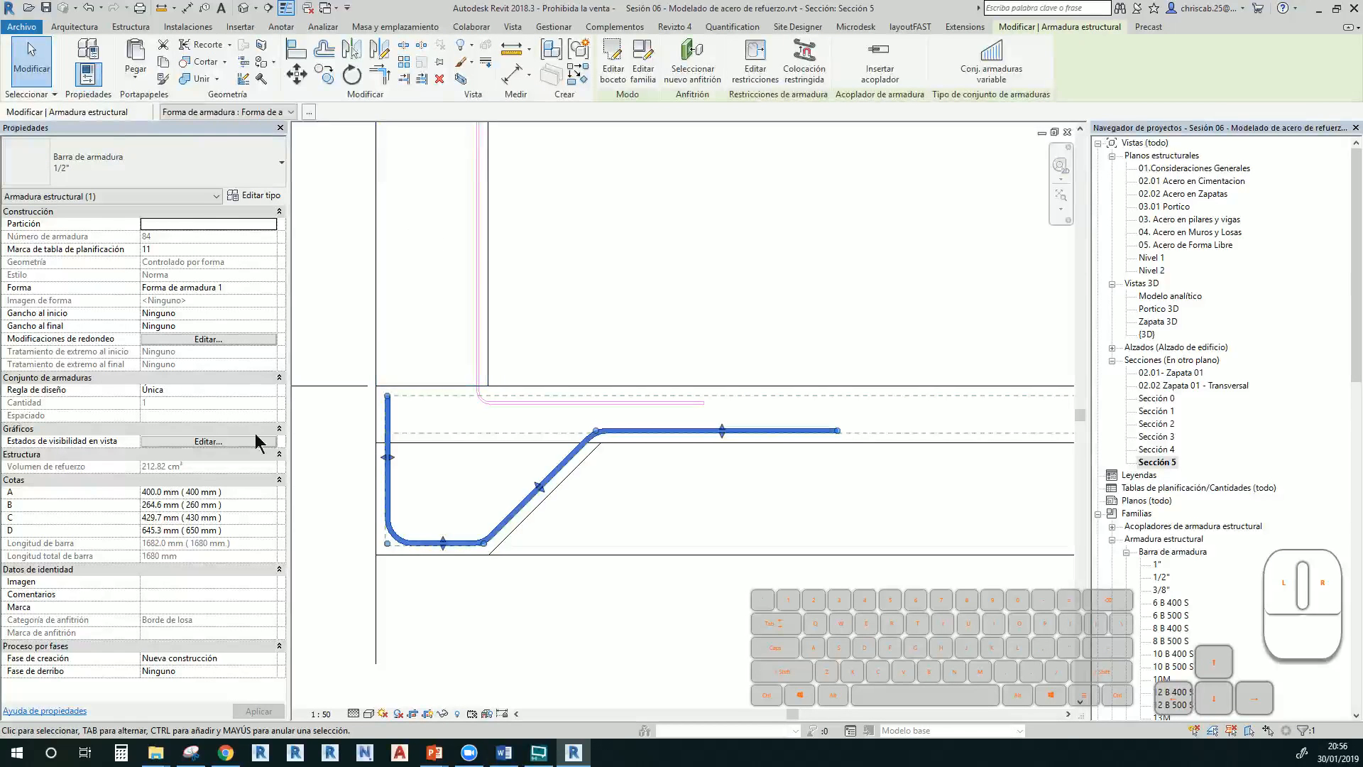
{"action": "left_click", "coordinate": [271, 392]}
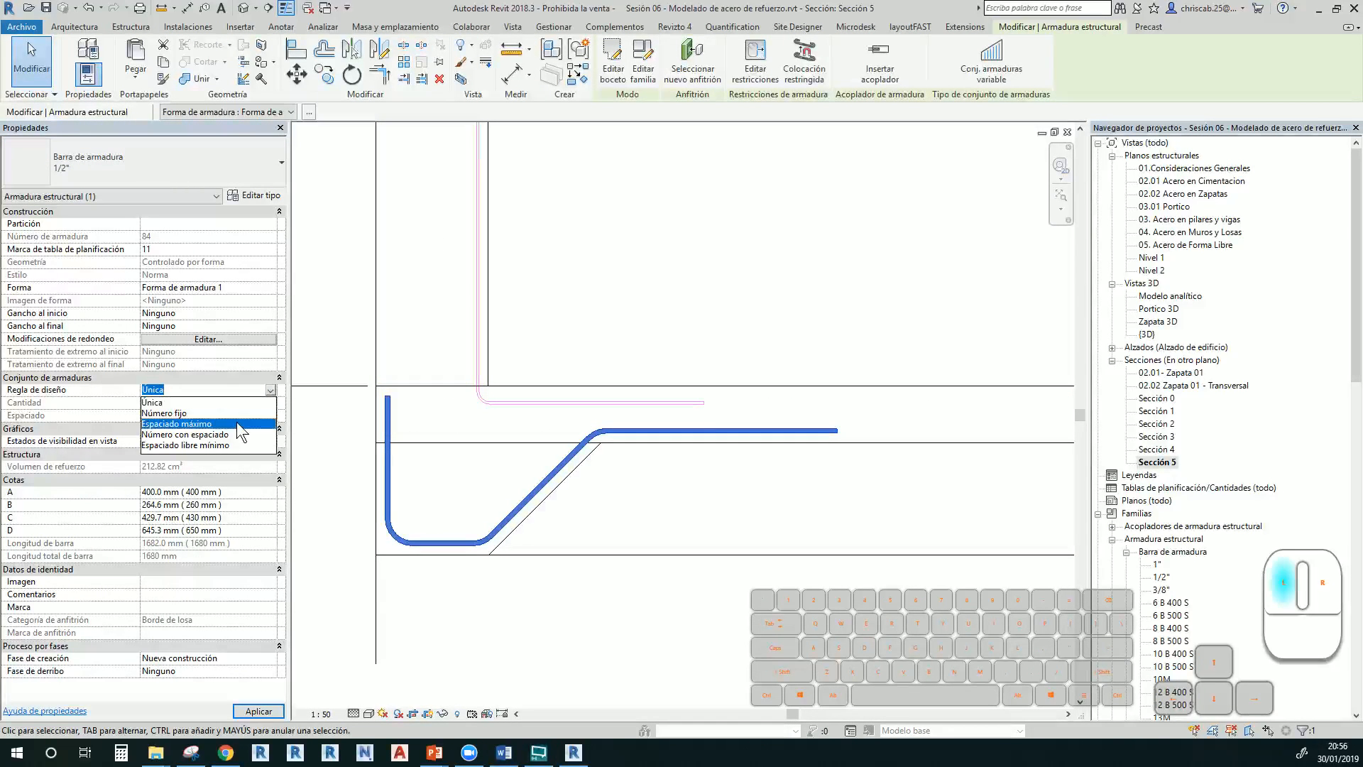
{"action": "left_click", "coordinate": [213, 423]}
{"action": "left_click", "coordinate": [204, 414]}
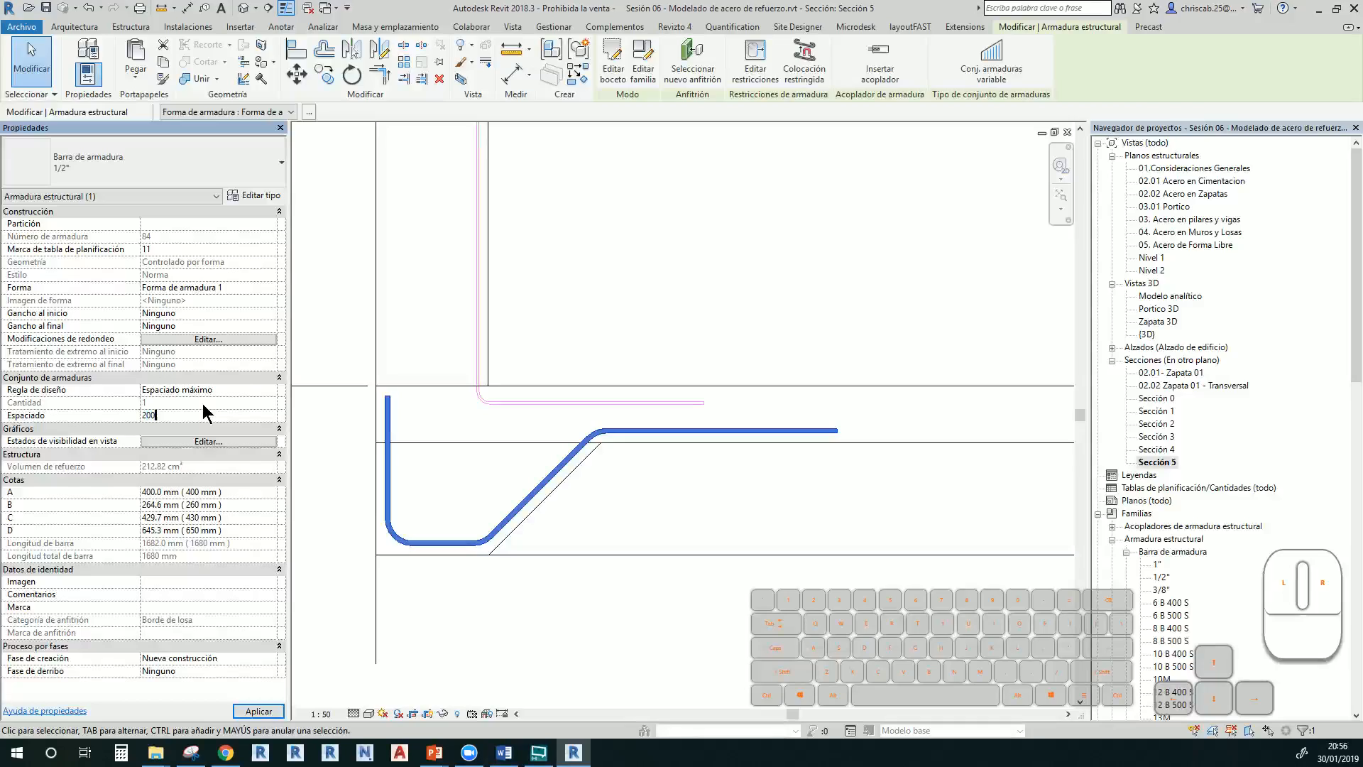
{"action": "left_click", "coordinate": [654, 608]}
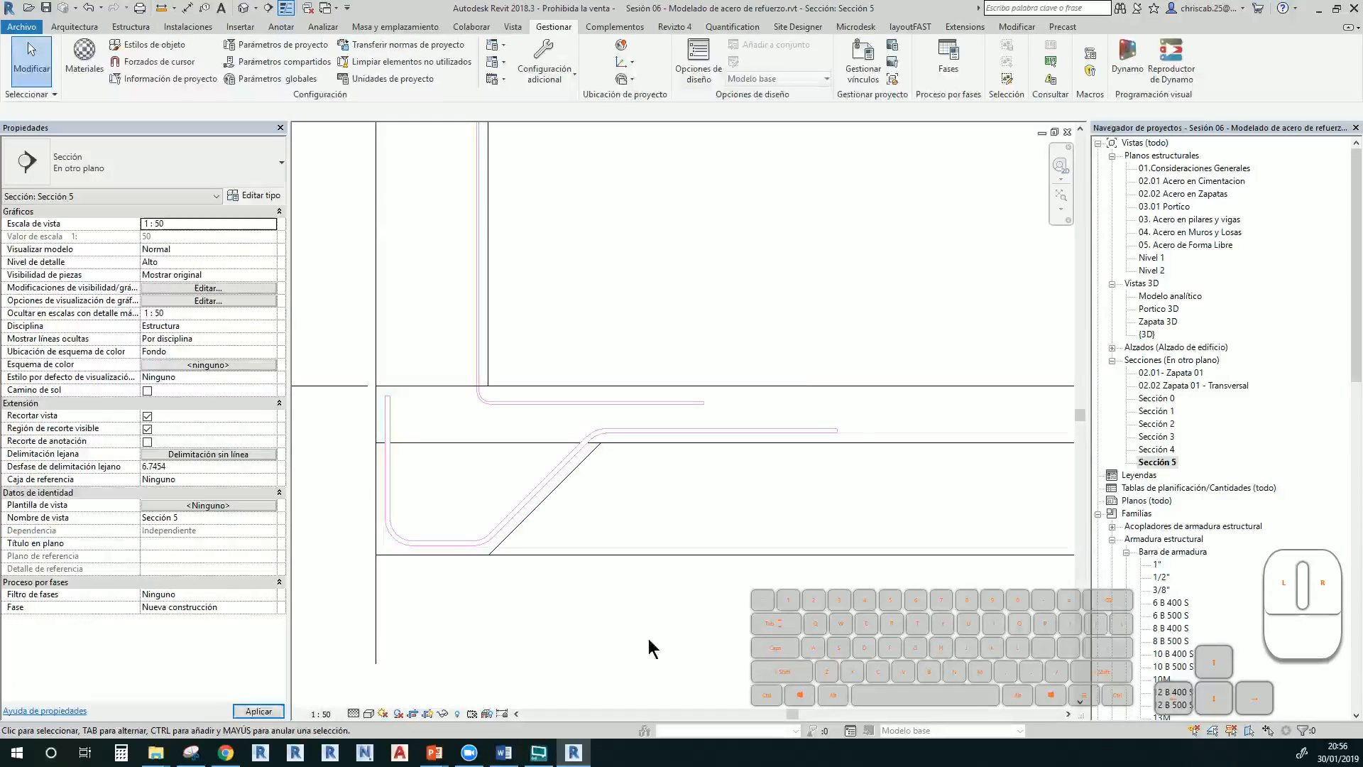
In the {3D} view, inspect one of the repeated slab-edge bars and its rebar type
{"action": "double_click", "coordinate": [1148, 335]}
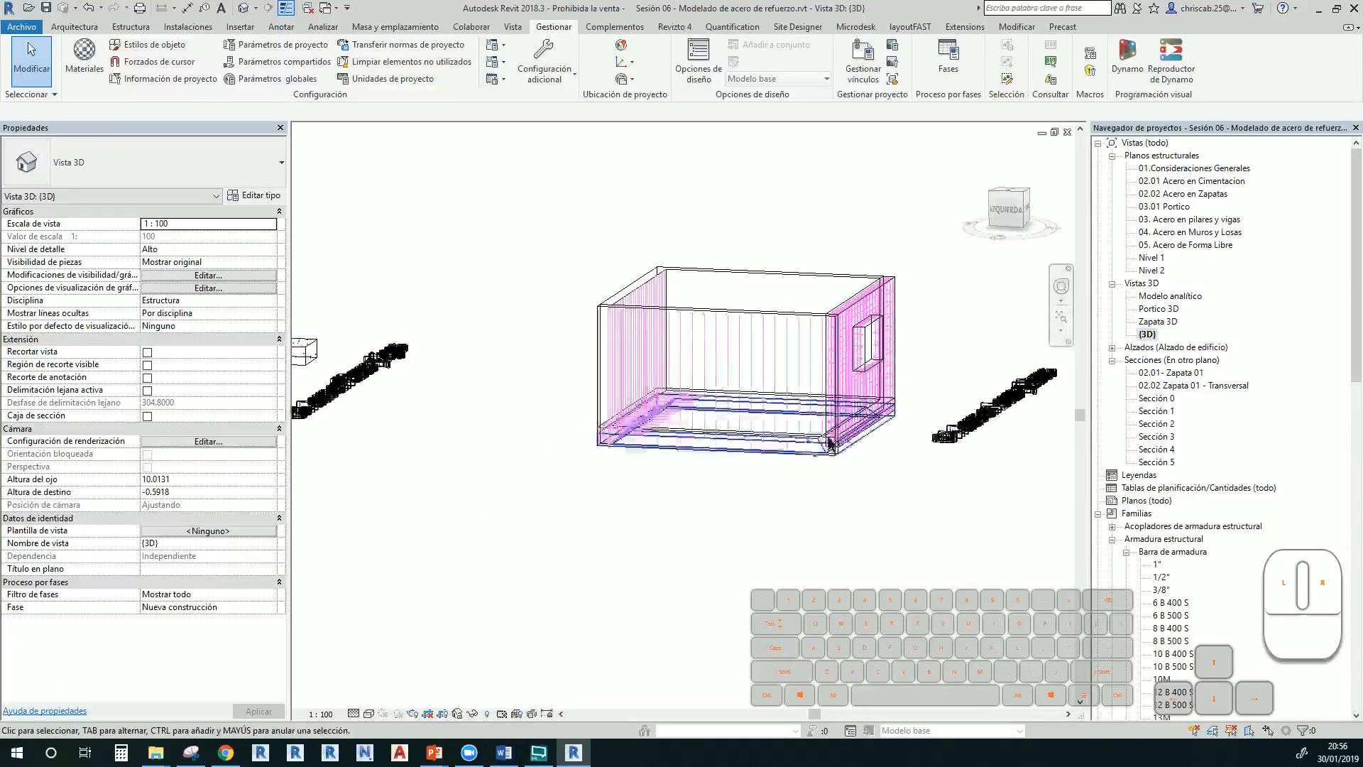
{"action": "middle_click_drag", "start_coordinate": [763, 509], "coordinate": [795, 454], "text": "shift"}
{"action": "scroll", "coordinate": [635, 472], "scroll_direction": "up", "scroll_amount": 4}
{"action": "middle_click_drag", "start_coordinate": [594, 414], "coordinate": [760, 348], "text": "shift"}
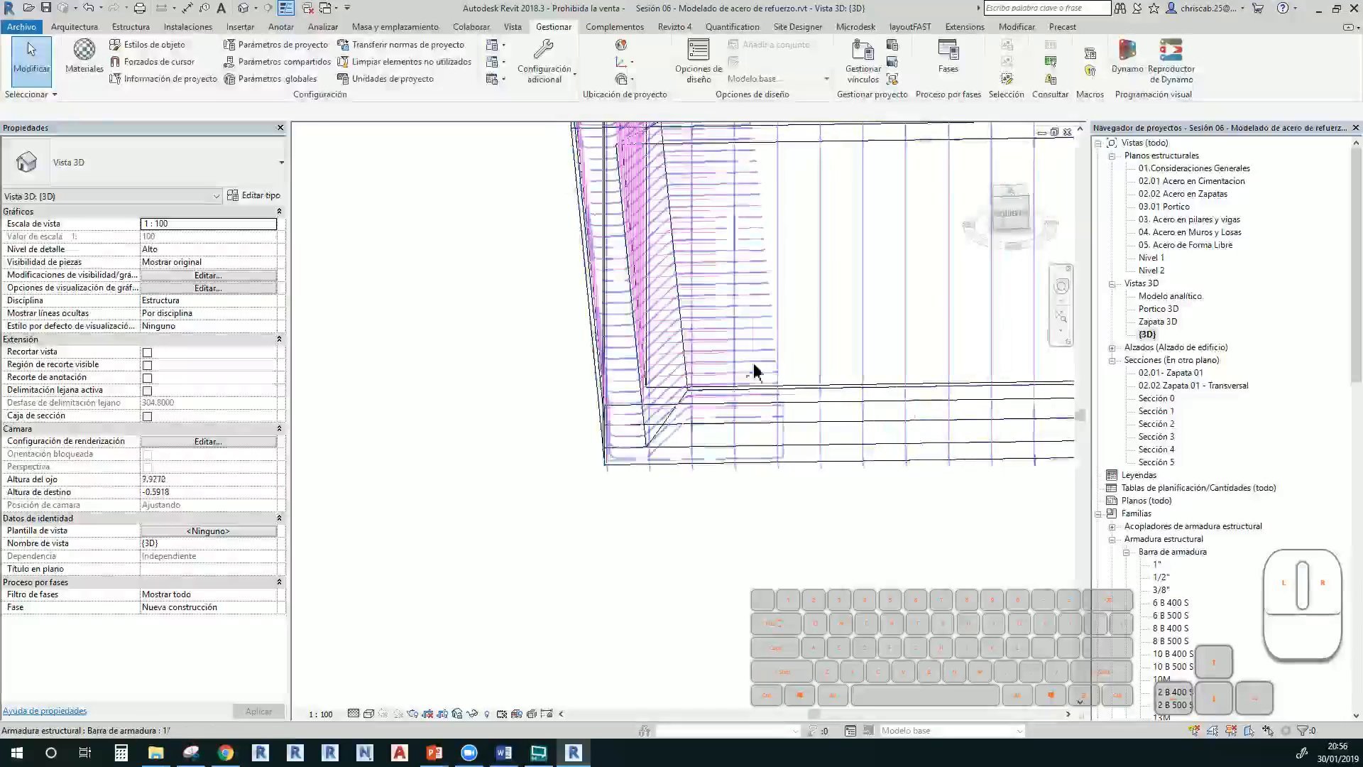
{"action": "left_click", "coordinate": [760, 348]}
{"action": "left_click", "coordinate": [79, 174]}
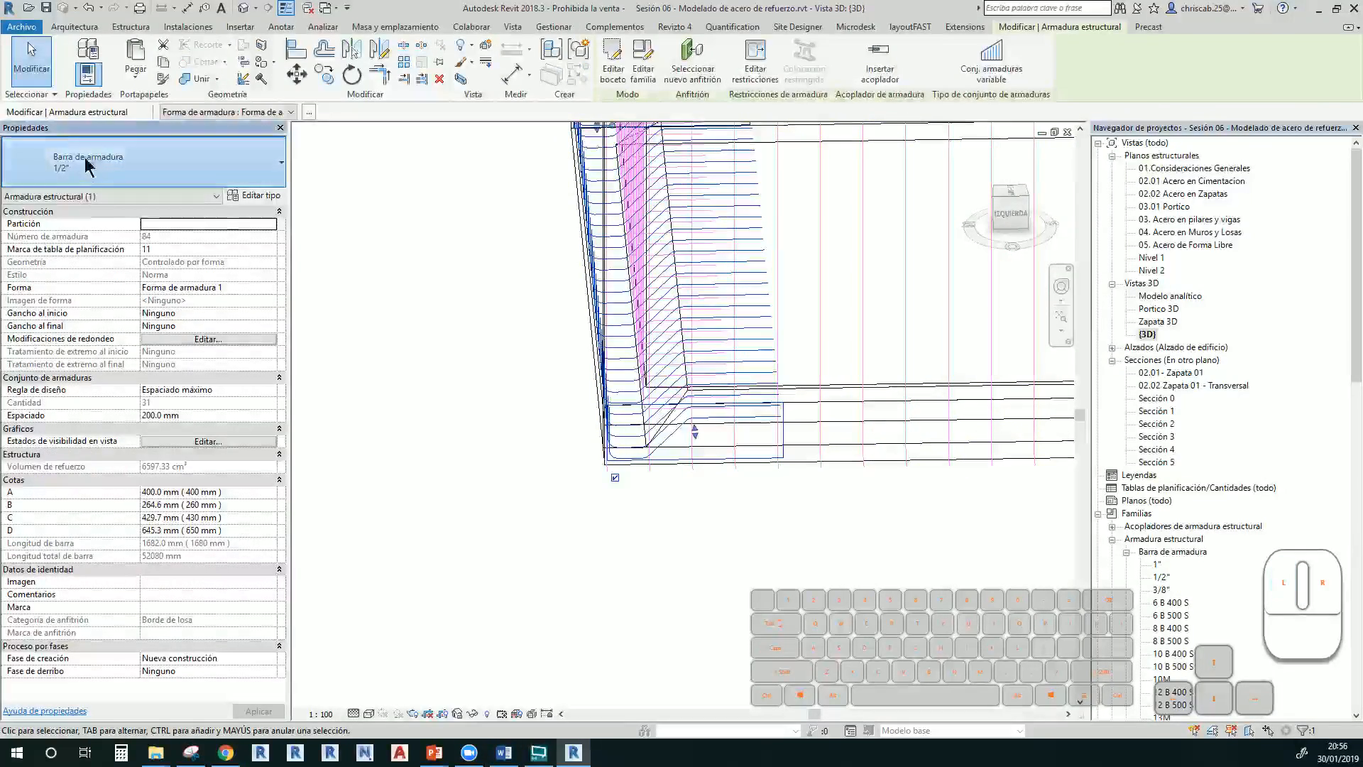
{"action": "left_click", "coordinate": [96, 227]}
{"action": "left_click", "coordinate": [727, 556]}
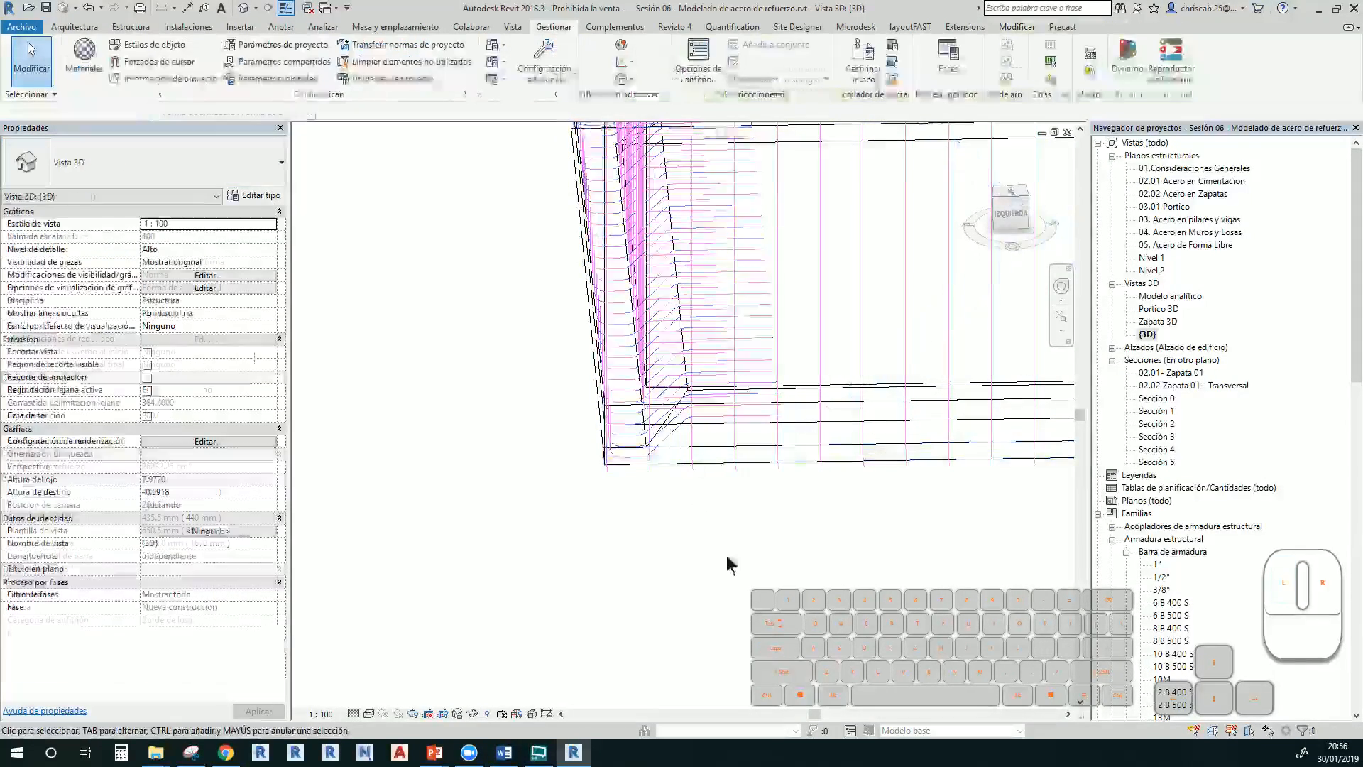
{"action": "middle_click_drag", "start_coordinate": [727, 558], "coordinate": [703, 533], "text": "shift"}
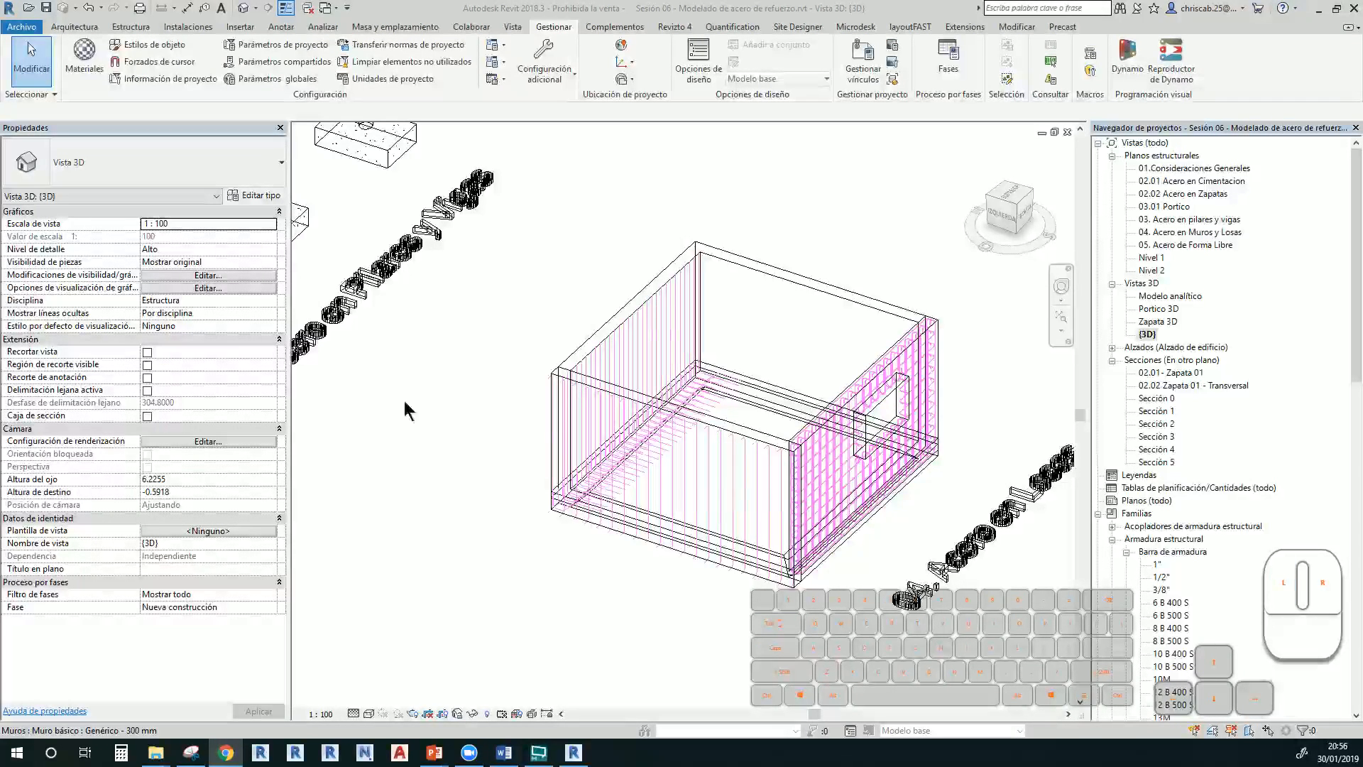
{"action": "scroll", "coordinate": [600, 451], "scroll_direction": "down", "scroll_amount": 5}
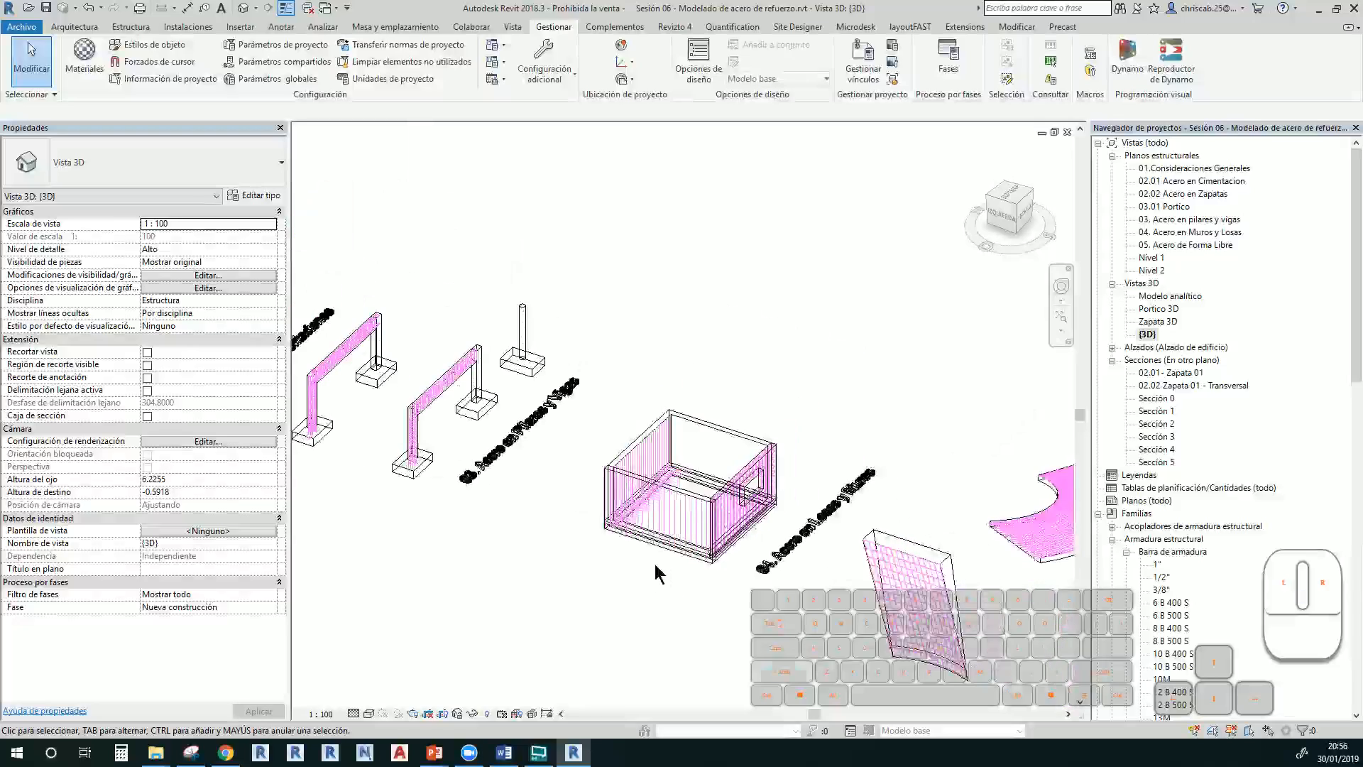
Switch to shaded display, then frame and select the round concrete column on its footing
{"action": "key", "text": "s"}
{"action": "key", "text": "d"}
{"action": "scroll", "coordinate": [710, 526], "scroll_direction": "up", "scroll_amount": 5}
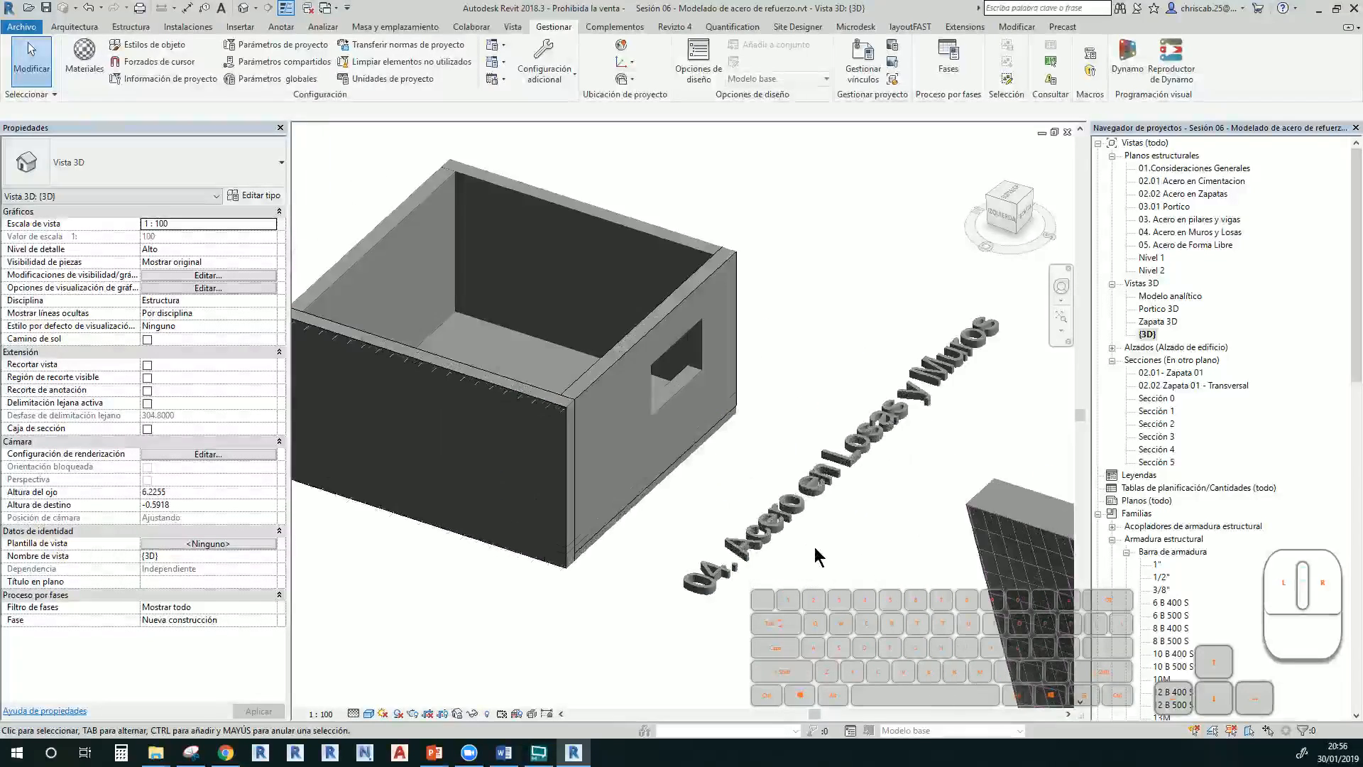
{"action": "middle_click_drag", "start_coordinate": [652, 454], "coordinate": [846, 454]}
{"action": "middle_click_drag", "start_coordinate": [736, 434], "coordinate": [859, 547]}
{"action": "middle_click_drag", "start_coordinate": [620, 453], "coordinate": [867, 524]}
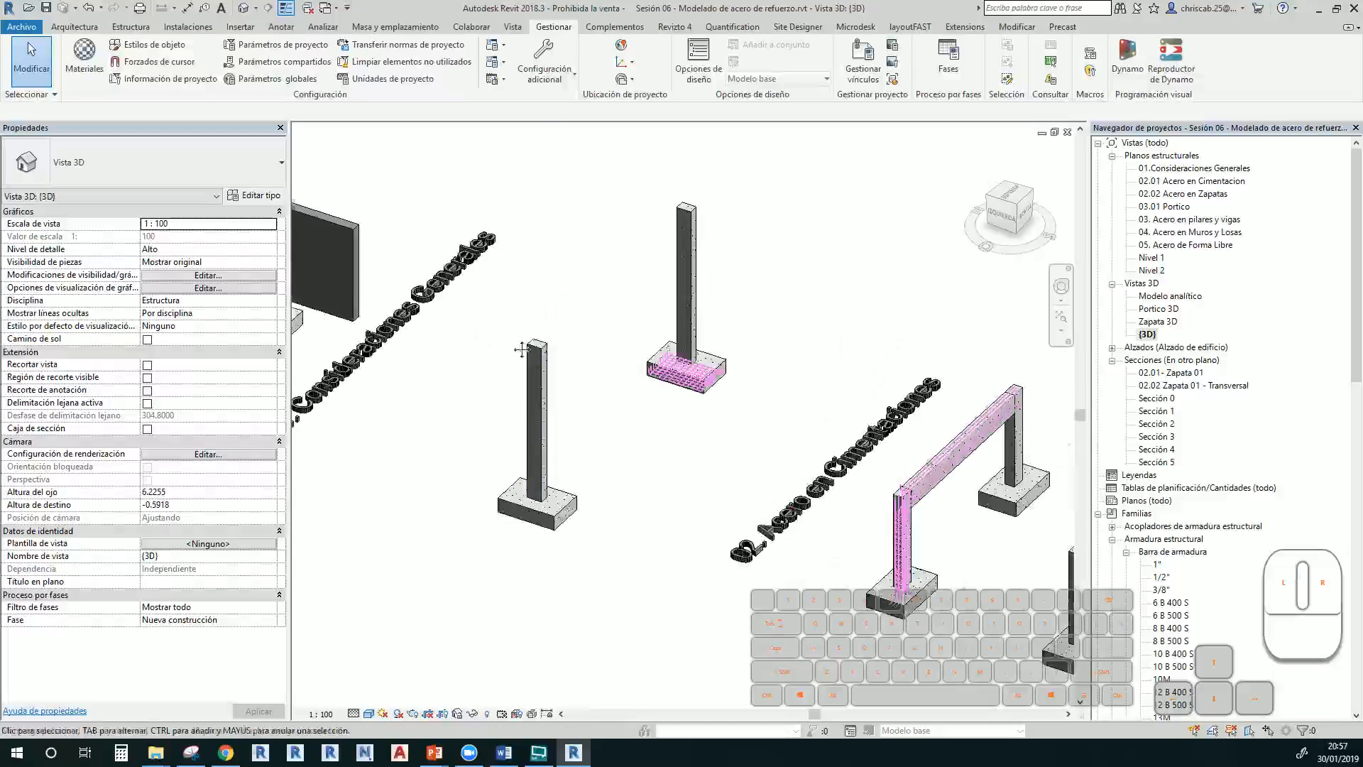
{"action": "middle_click_drag", "start_coordinate": [520, 348], "coordinate": [763, 425]}
{"action": "middle_click_drag", "start_coordinate": [869, 480], "coordinate": [405, 222]}
{"action": "middle_click_drag", "start_coordinate": [803, 454], "coordinate": [631, 570]}
{"action": "scroll", "coordinate": [464, 210], "scroll_direction": "up", "scroll_amount": 2}
{"action": "middle_click_drag", "start_coordinate": [467, 216], "coordinate": [568, 499]}
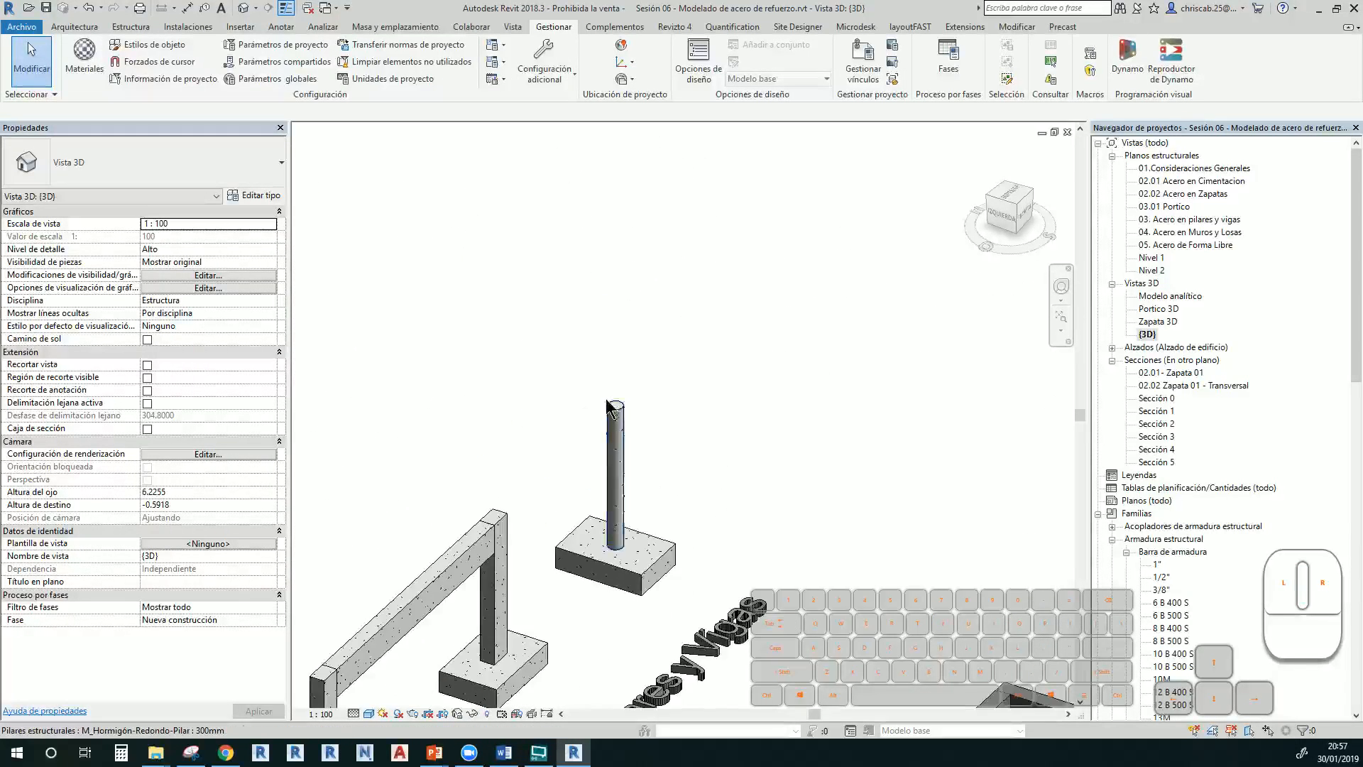
{"action": "scroll", "coordinate": [616, 414], "scroll_direction": "up", "scroll_amount": 5}
{"action": "left_click", "coordinate": [620, 430]}
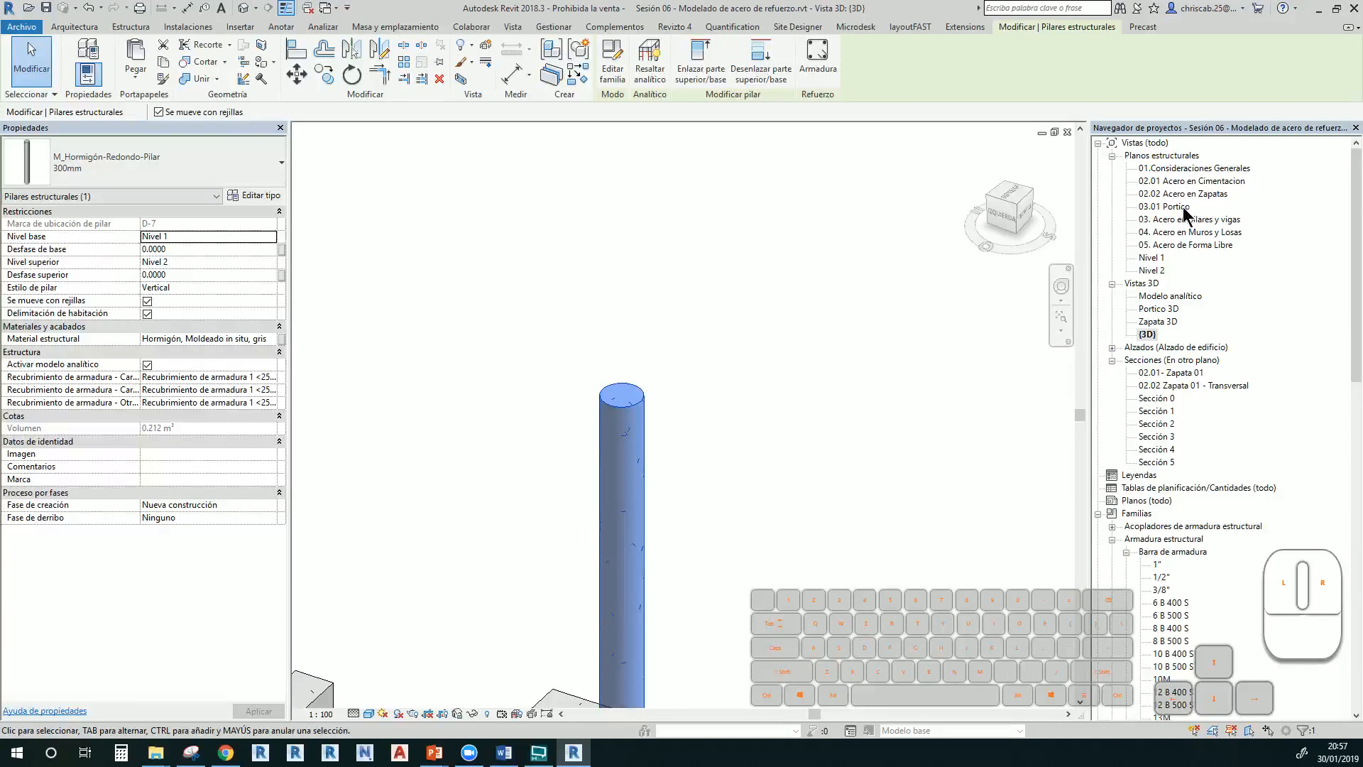
On the Nivel 1 plan, draw a section line through the round column at grid 7
{"action": "double_click", "coordinate": [1153, 258]}
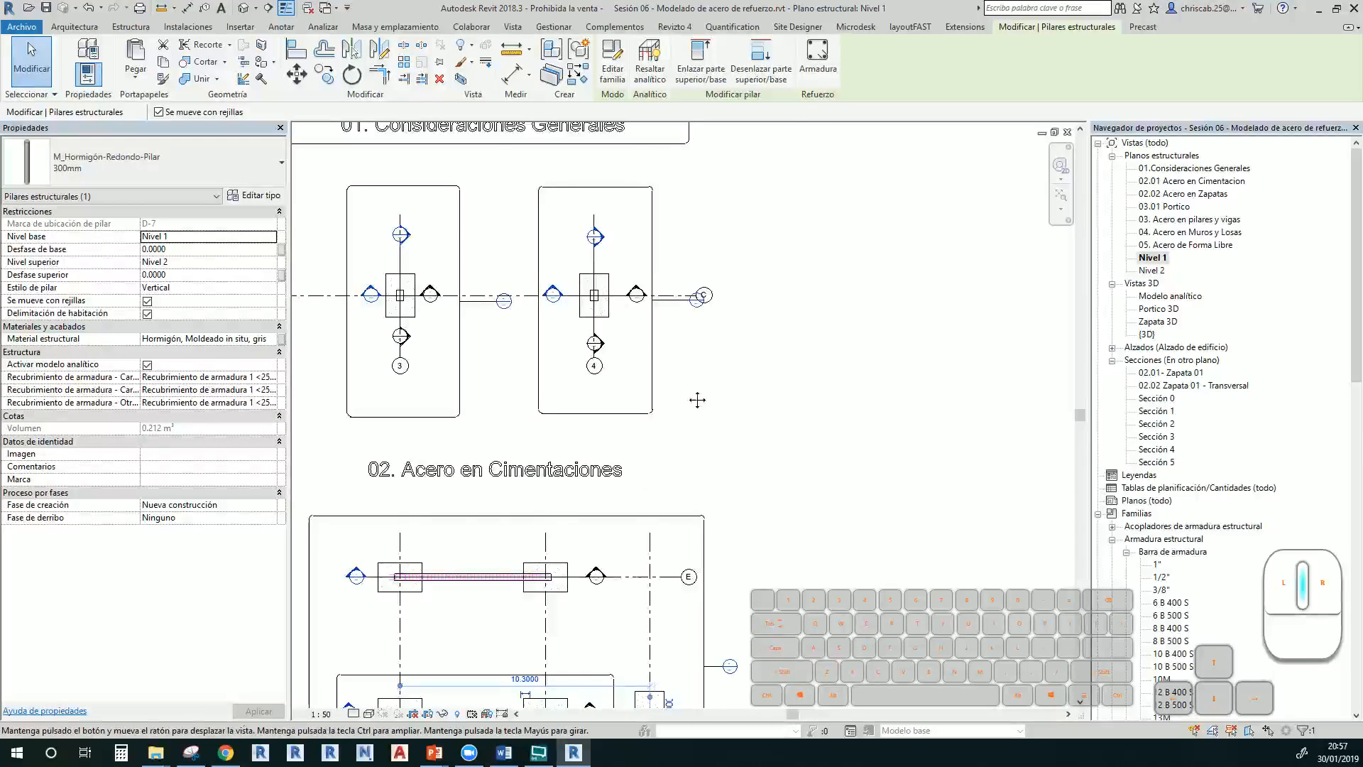
{"action": "scroll", "coordinate": [754, 483], "scroll_direction": "down", "scroll_amount": 3}
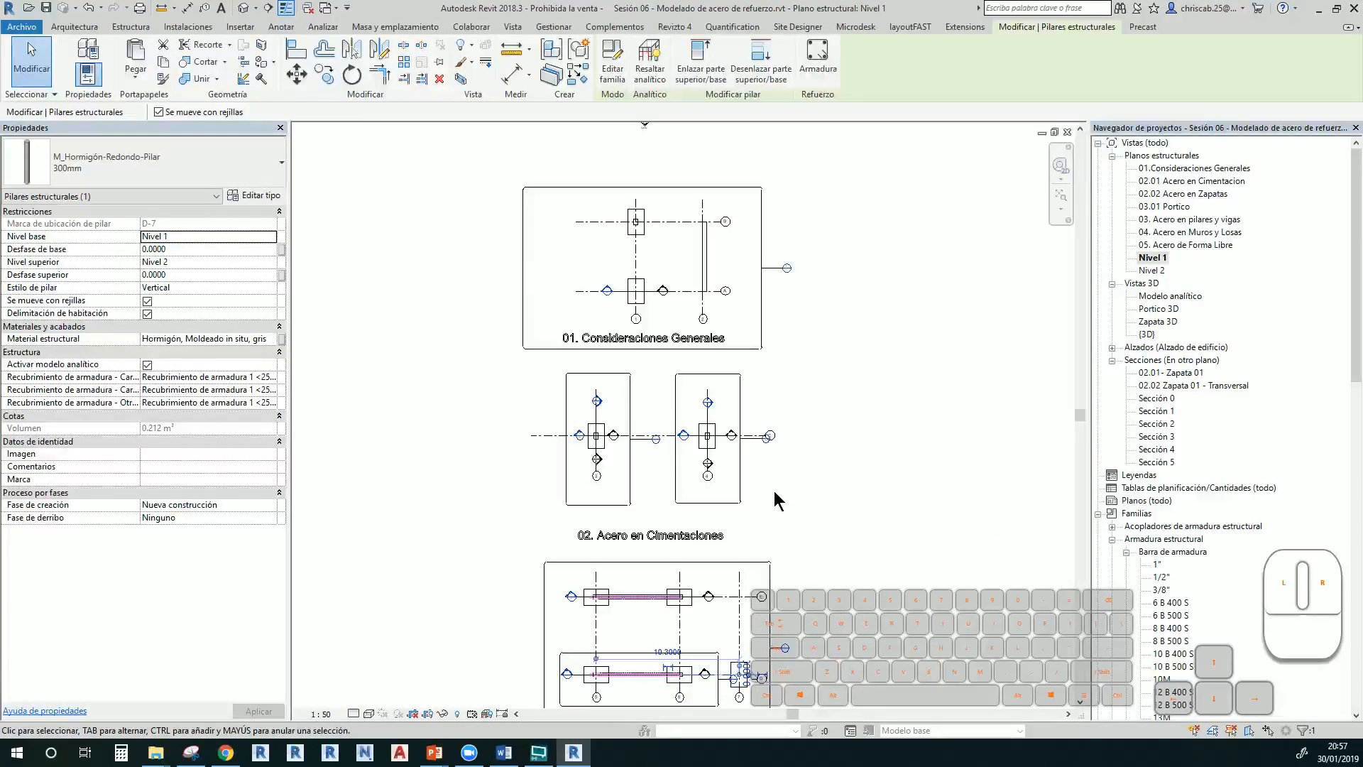
{"action": "scroll", "coordinate": [760, 444], "scroll_direction": "up", "scroll_amount": 5}
{"action": "scroll", "coordinate": [763, 446], "scroll_direction": "down", "scroll_amount": 5}
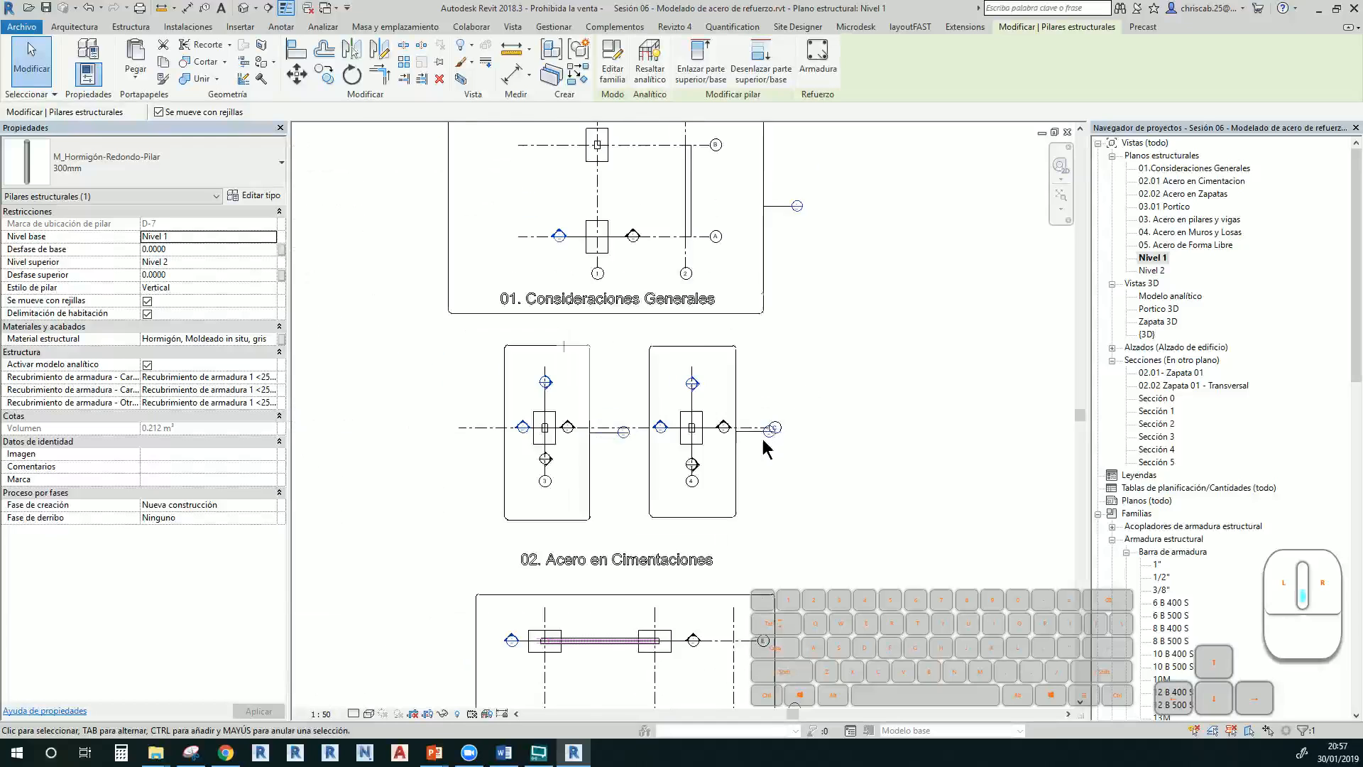
{"action": "scroll", "coordinate": [781, 469], "scroll_direction": "up", "scroll_amount": 3}
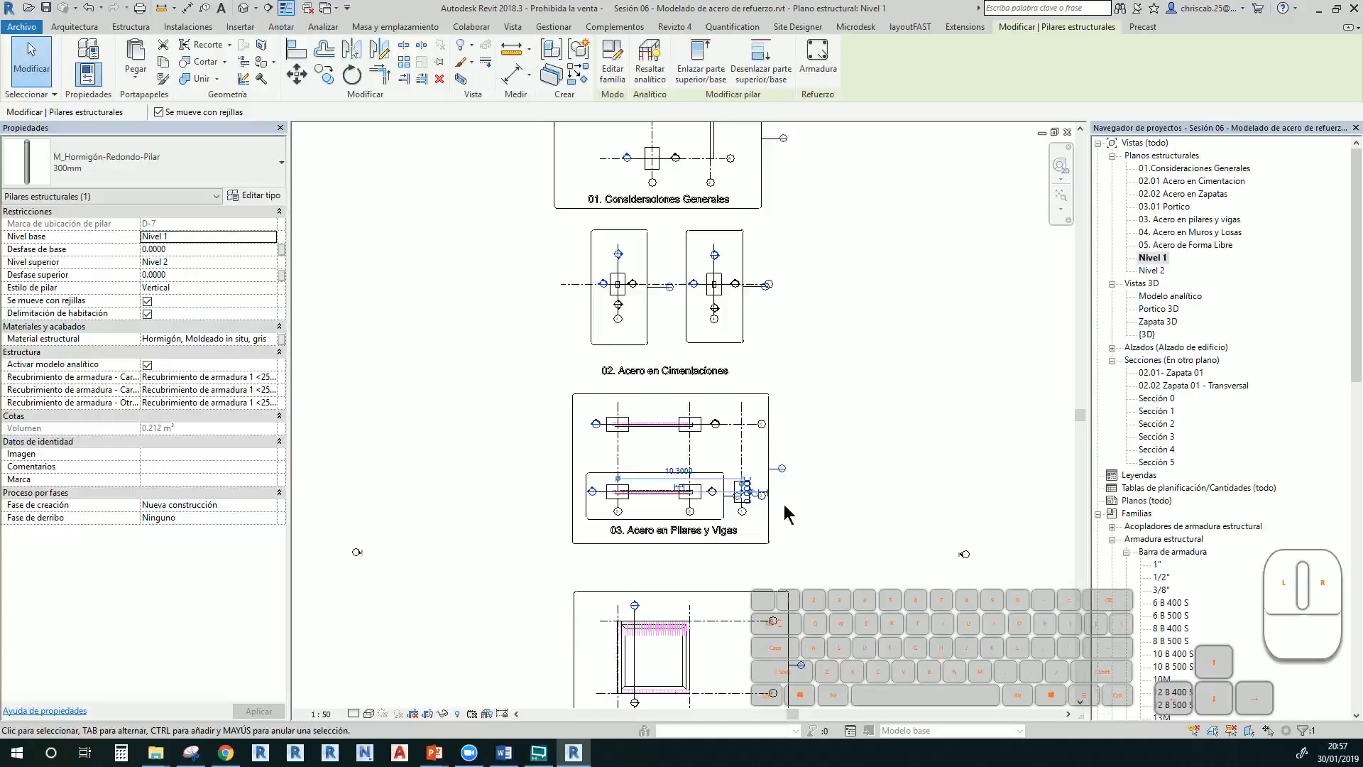
{"action": "scroll", "coordinate": [781, 508], "scroll_direction": "up", "scroll_amount": 5}
{"action": "scroll", "coordinate": [770, 520], "scroll_direction": "up", "scroll_amount": 2}
{"action": "left_click", "coordinate": [775, 525]}
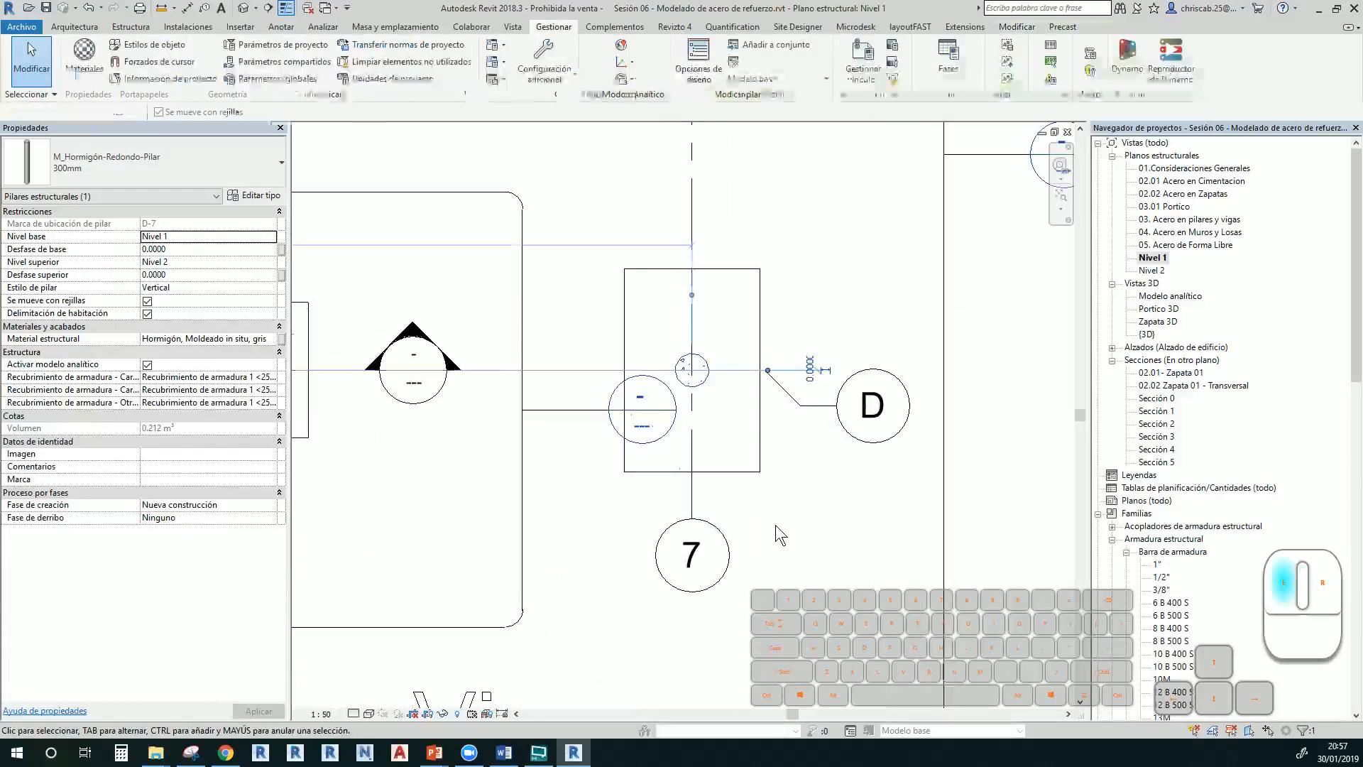
{"action": "scroll", "coordinate": [753, 376], "scroll_direction": "up", "scroll_amount": 4}
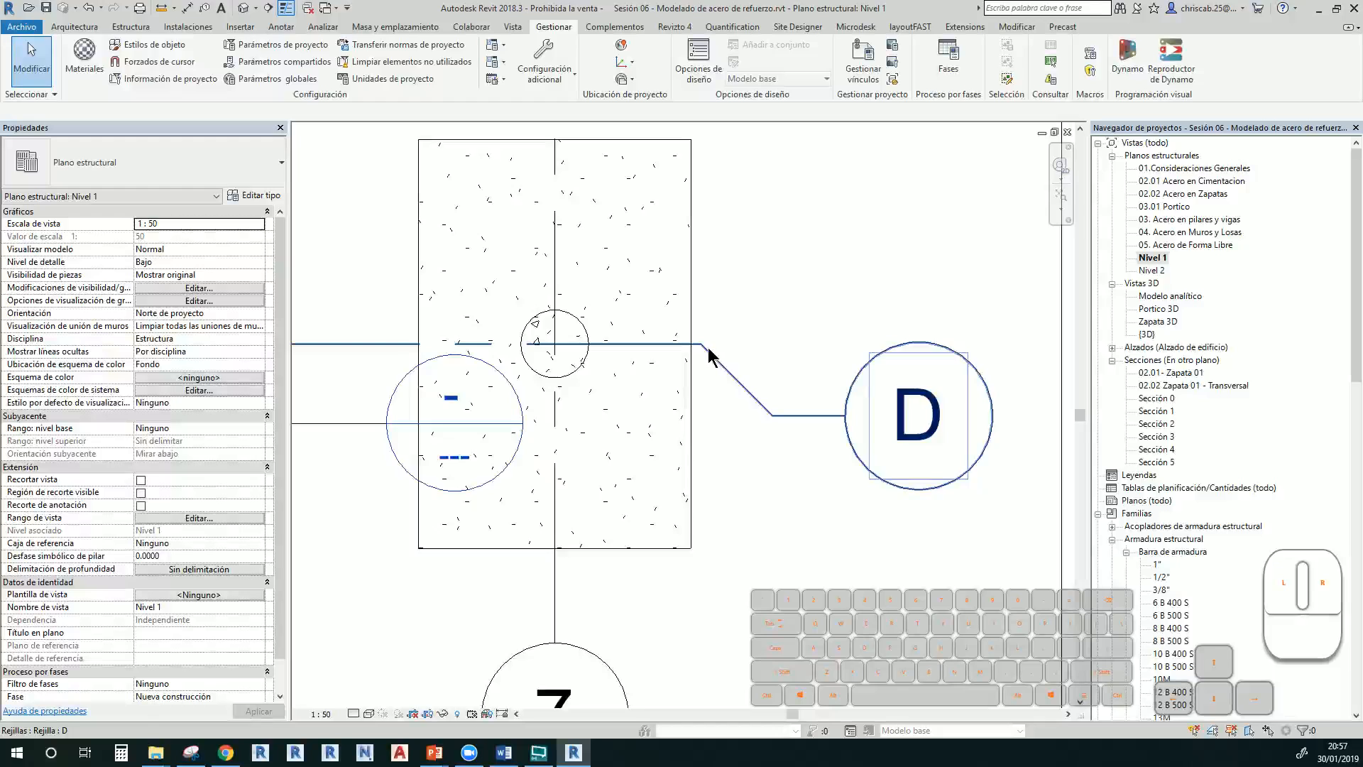
{"action": "left_click", "coordinate": [267, 9]}
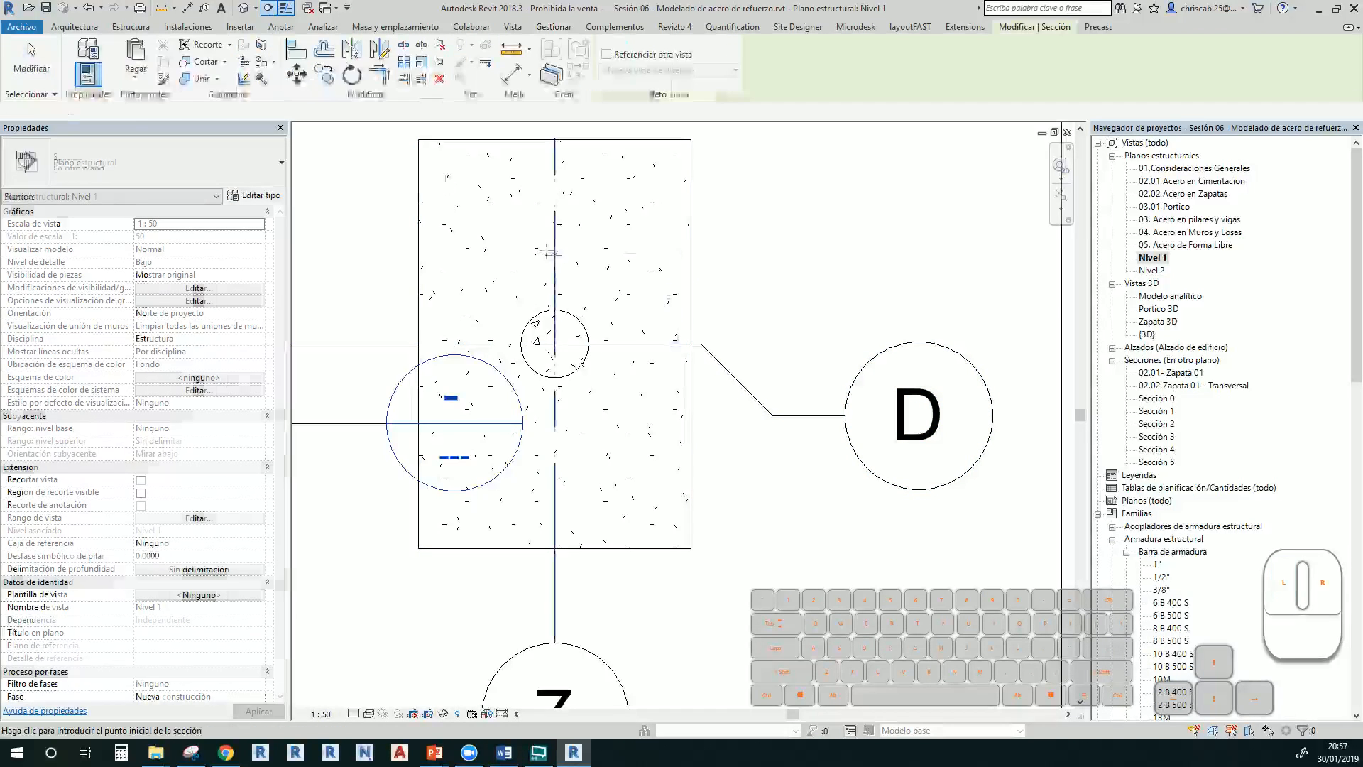
{"action": "left_click", "coordinate": [555, 234]}
{"action": "left_click", "coordinate": [553, 474]}
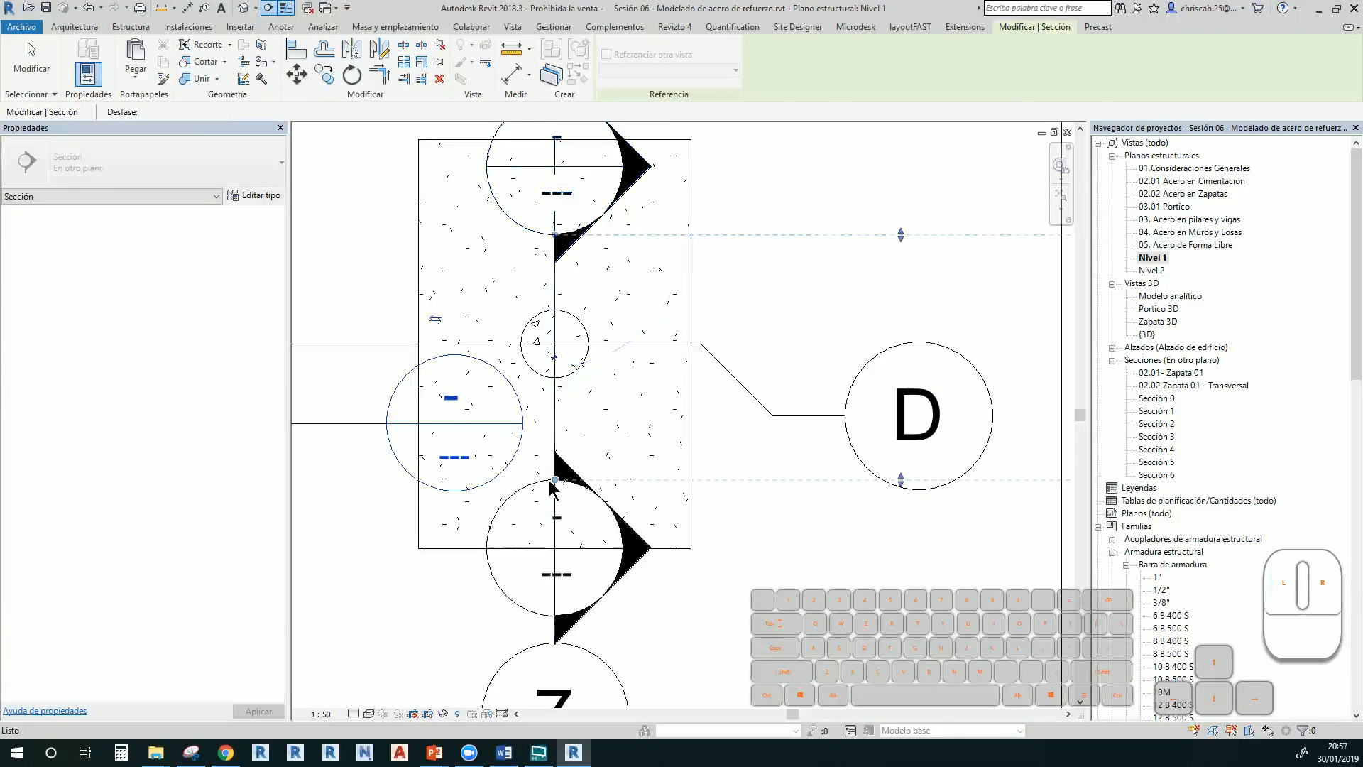
{"action": "key", "text": "Escape"}
{"action": "key", "text": "Escape"}
Open Sección 6, widen its crop region, and start rebar placement on the round column
{"action": "double_click", "coordinate": [493, 186]}
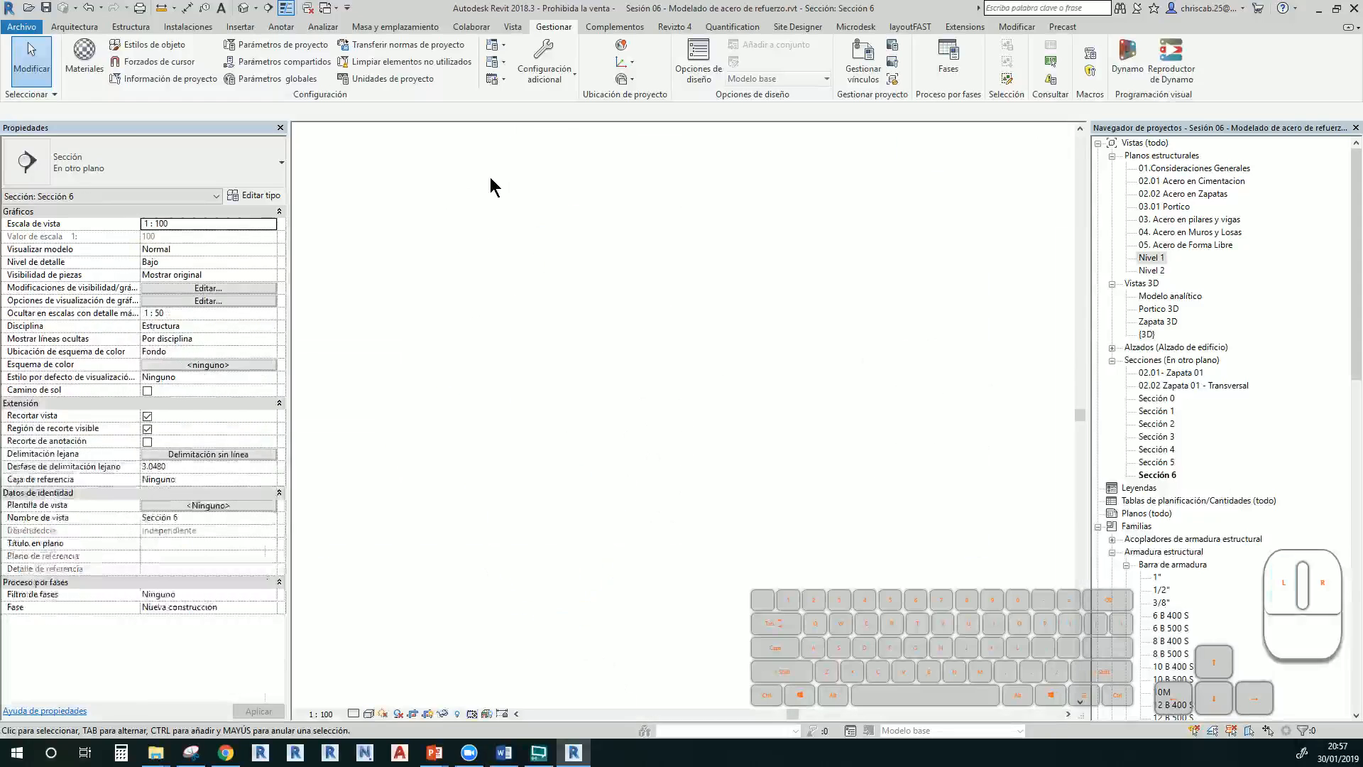
{"action": "scroll", "coordinate": [680, 497], "scroll_direction": "up", "scroll_amount": 5}
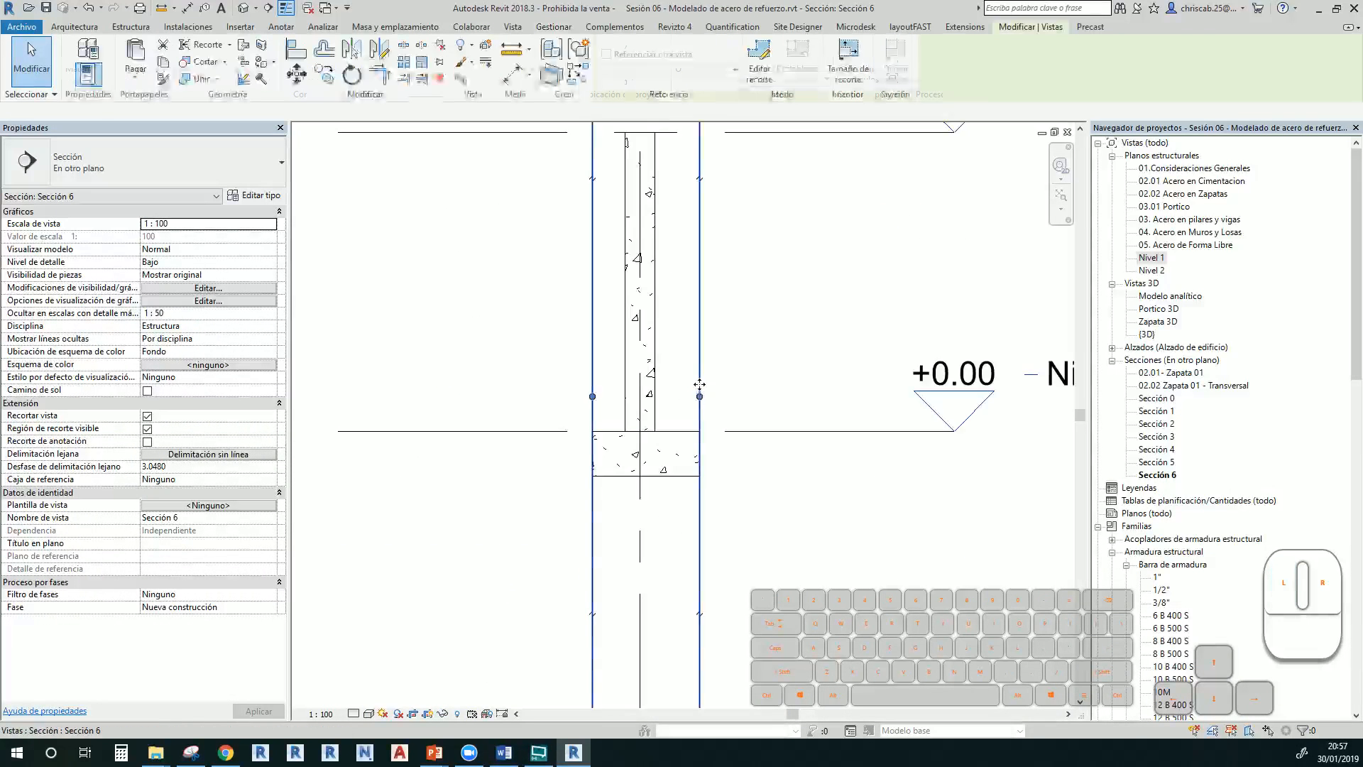
{"action": "scroll", "coordinate": [695, 391], "scroll_direction": "down", "scroll_amount": 3}
{"action": "left_click", "coordinate": [644, 394]}
{"action": "left_click_drag", "start_coordinate": [644, 394], "coordinate": [574, 395]}
{"action": "scroll", "coordinate": [685, 332], "scroll_direction": "up", "scroll_amount": 2}
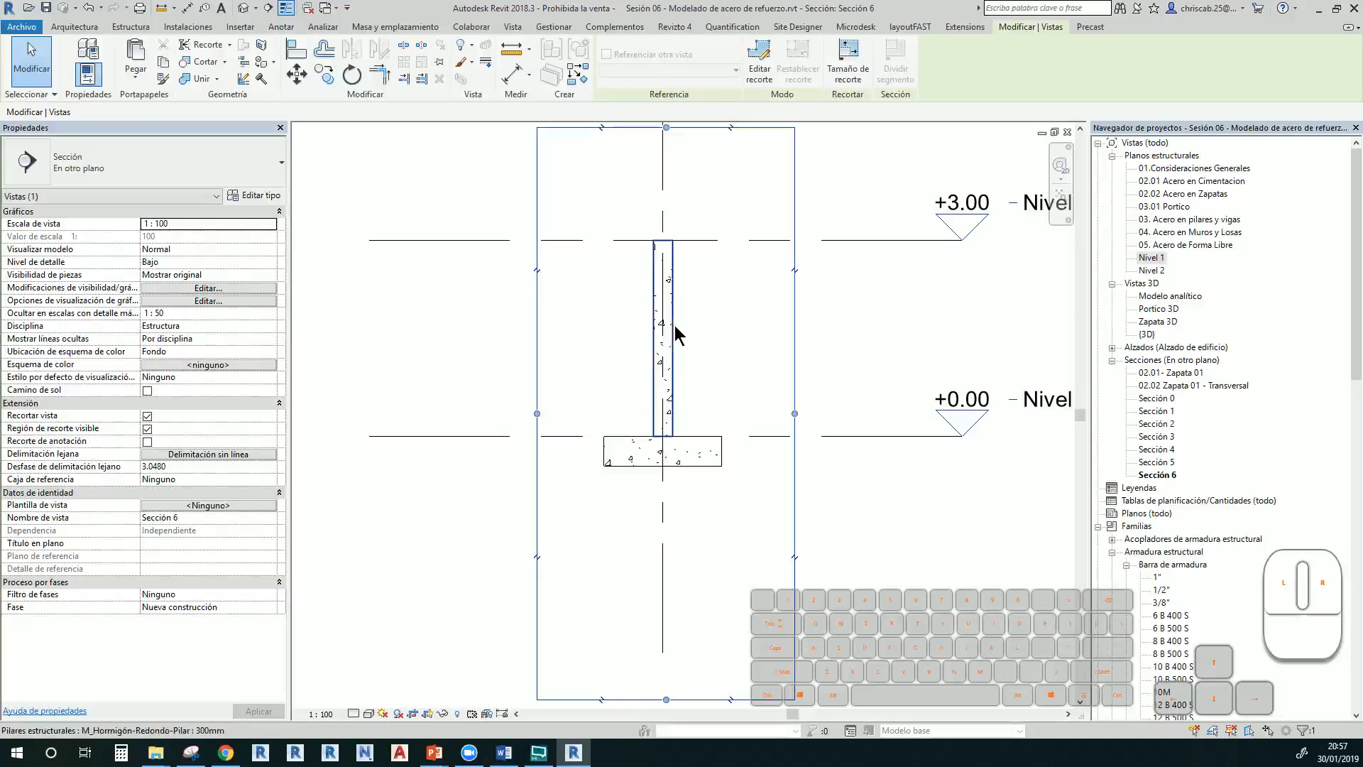
{"action": "left_click", "coordinate": [671, 327]}
{"action": "left_click", "coordinate": [699, 430]}
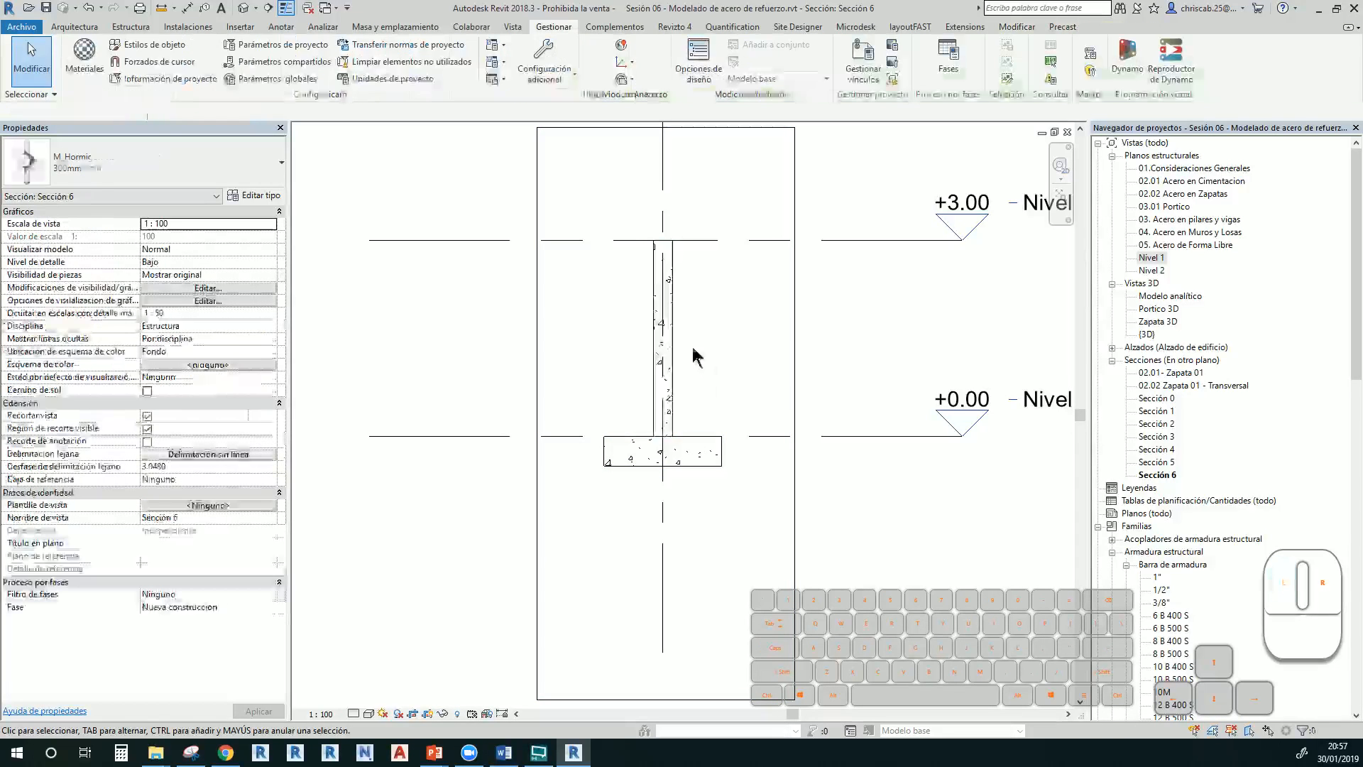
{"action": "left_click", "coordinate": [671, 353]}
{"action": "middle_click_drag", "start_coordinate": [671, 353], "coordinate": [616, 401]}
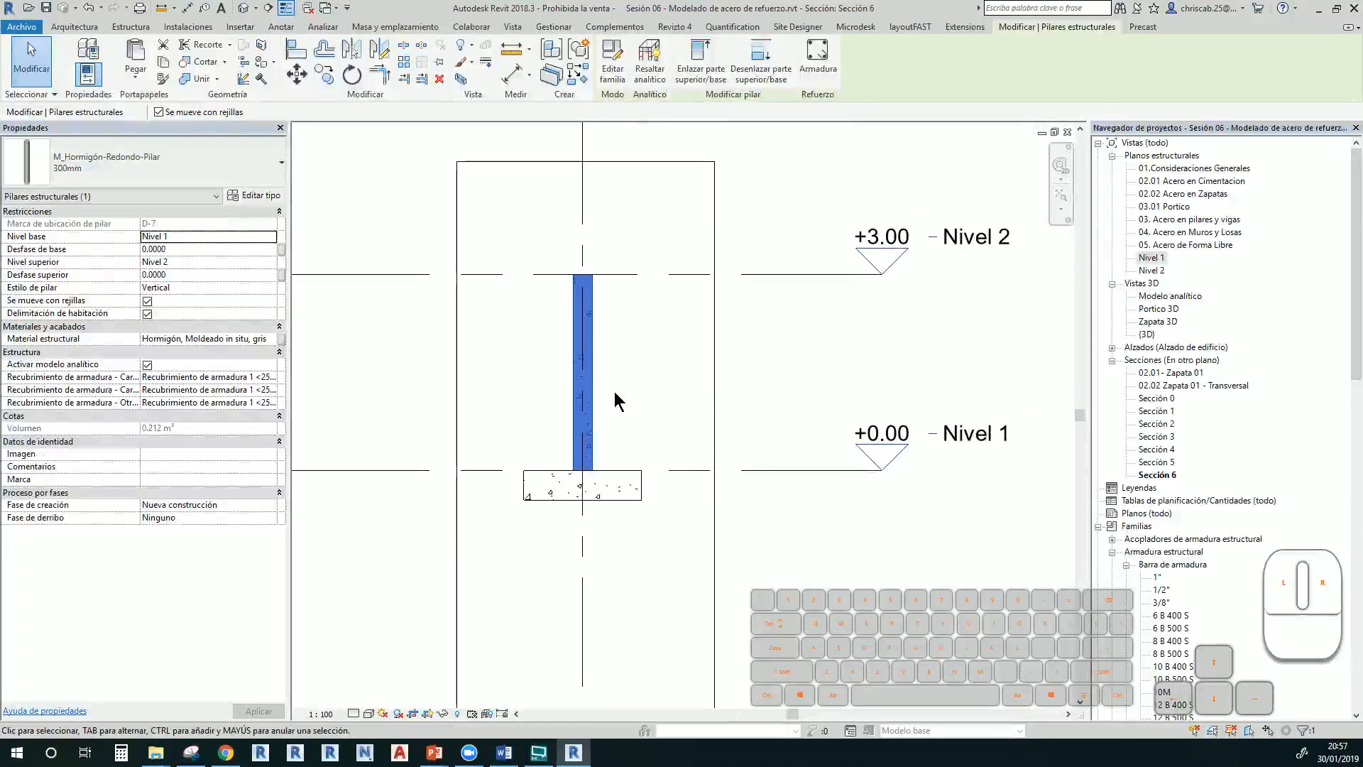
{"action": "left_click", "coordinate": [823, 74]}
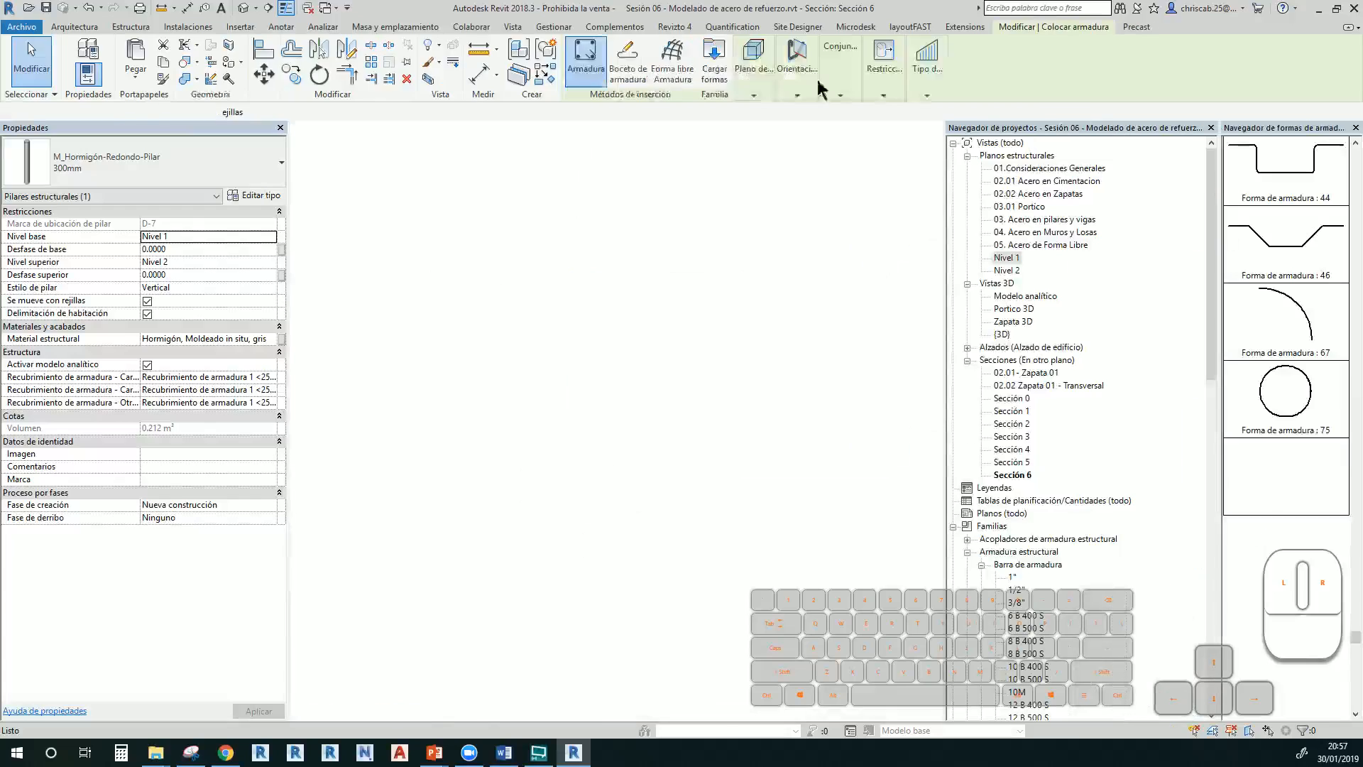
Sketch a bar from the column top to the footing bottom, with a 0.35 horizontal leg
{"action": "left_click", "coordinate": [627, 63]}
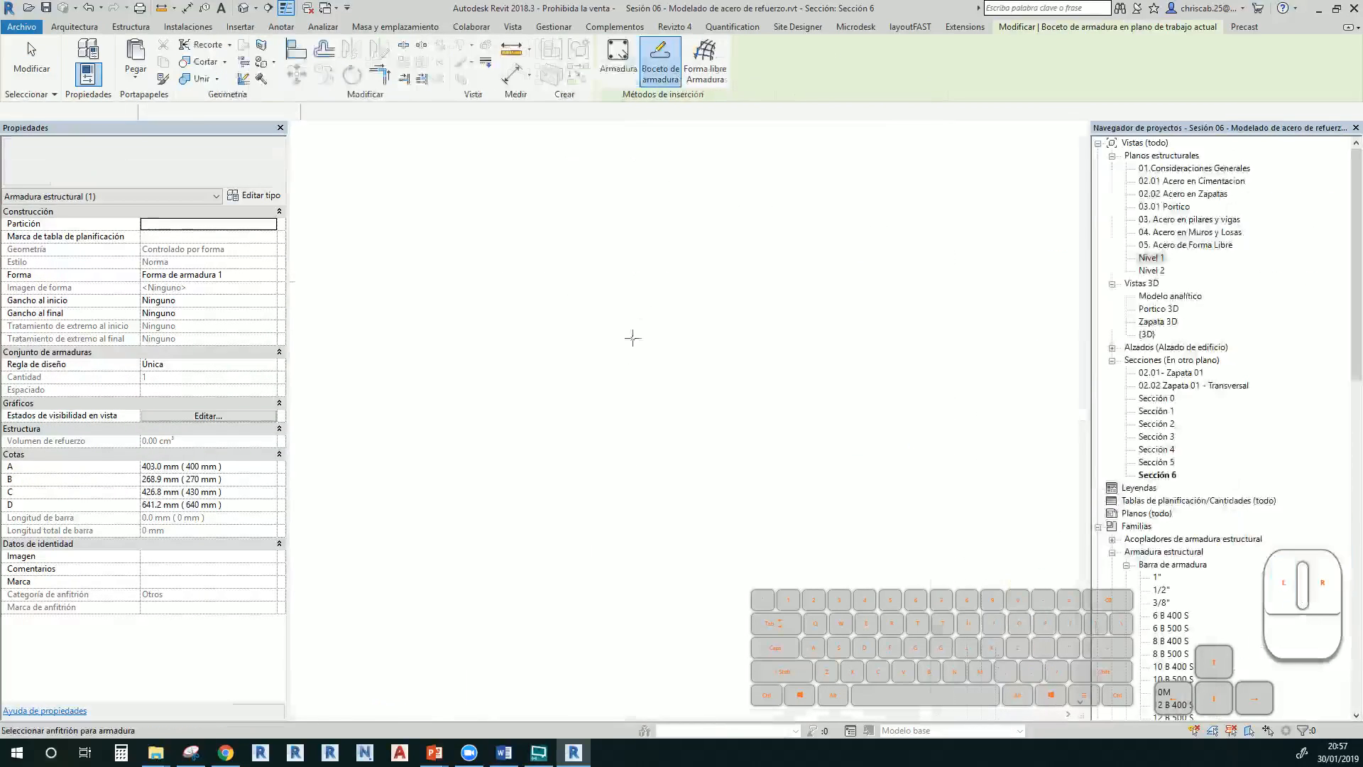
{"action": "left_click", "coordinate": [592, 377]}
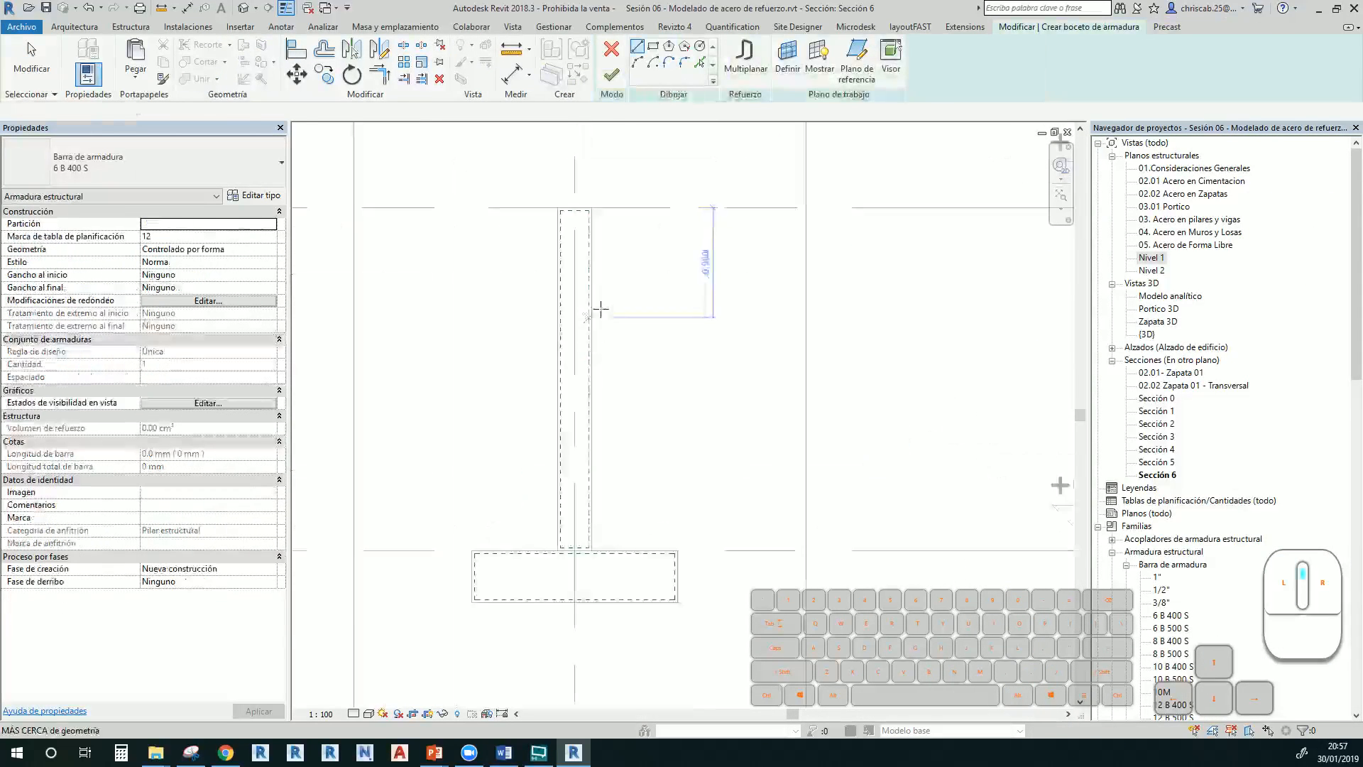
{"action": "left_click", "coordinate": [585, 187]}
{"action": "middle_click_drag", "start_coordinate": [587, 635], "coordinate": [563, 390]}
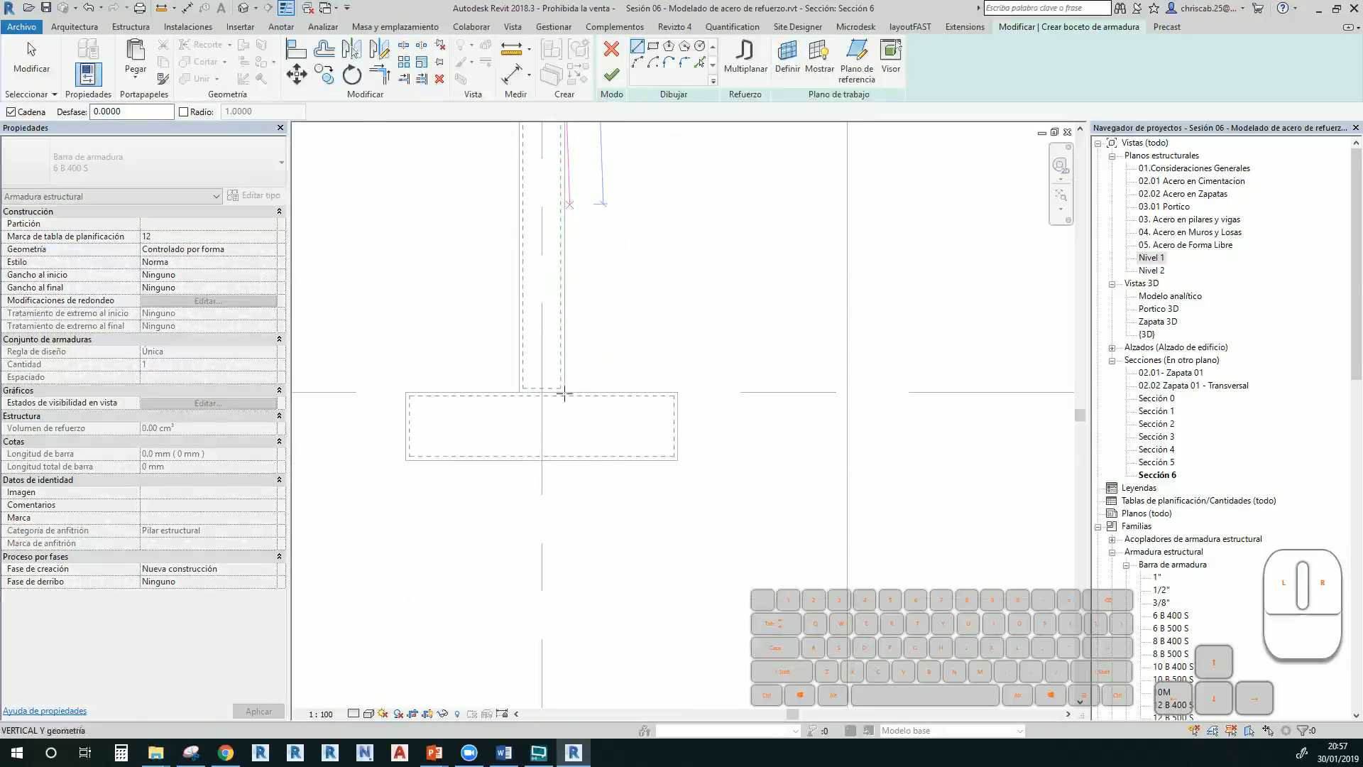
{"action": "left_click", "coordinate": [560, 454]}
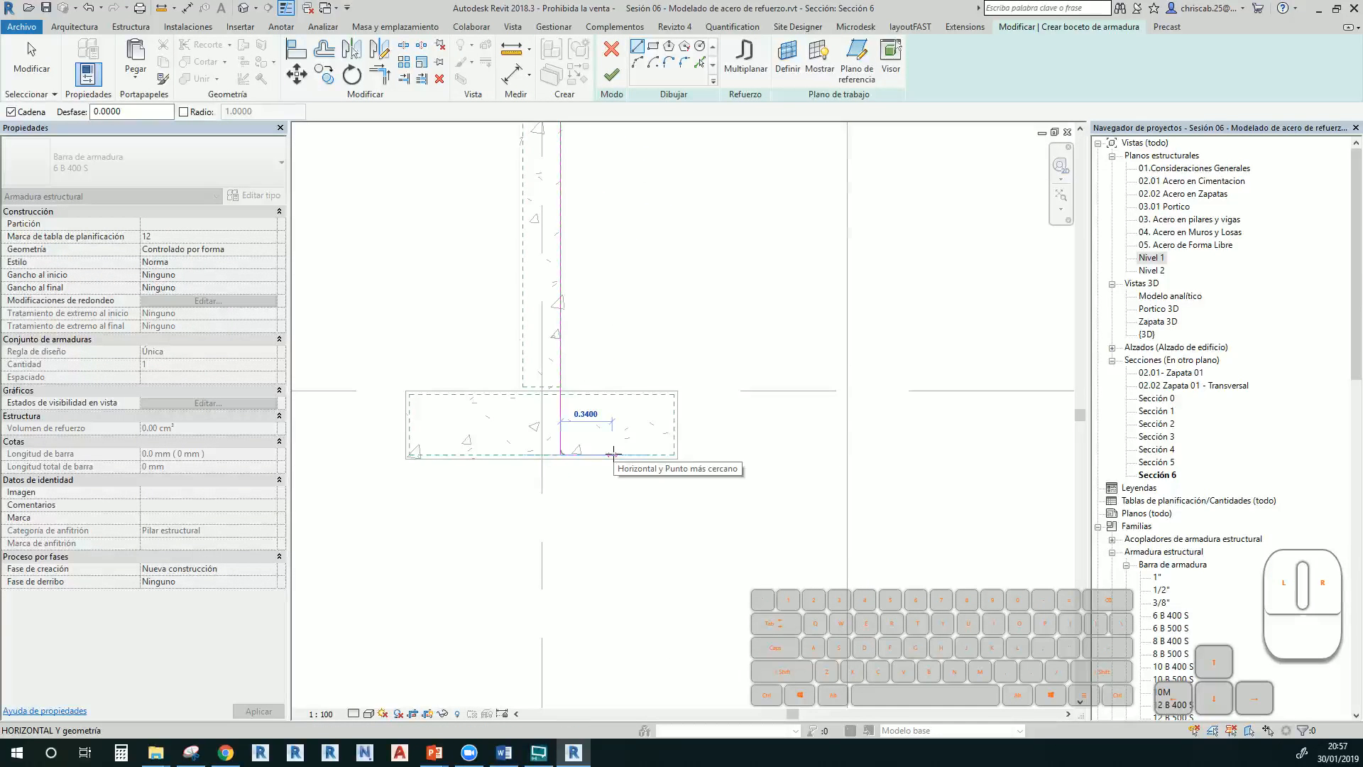
{"action": "type", "text": "0.35"}
{"action": "key", "text": "Return"}
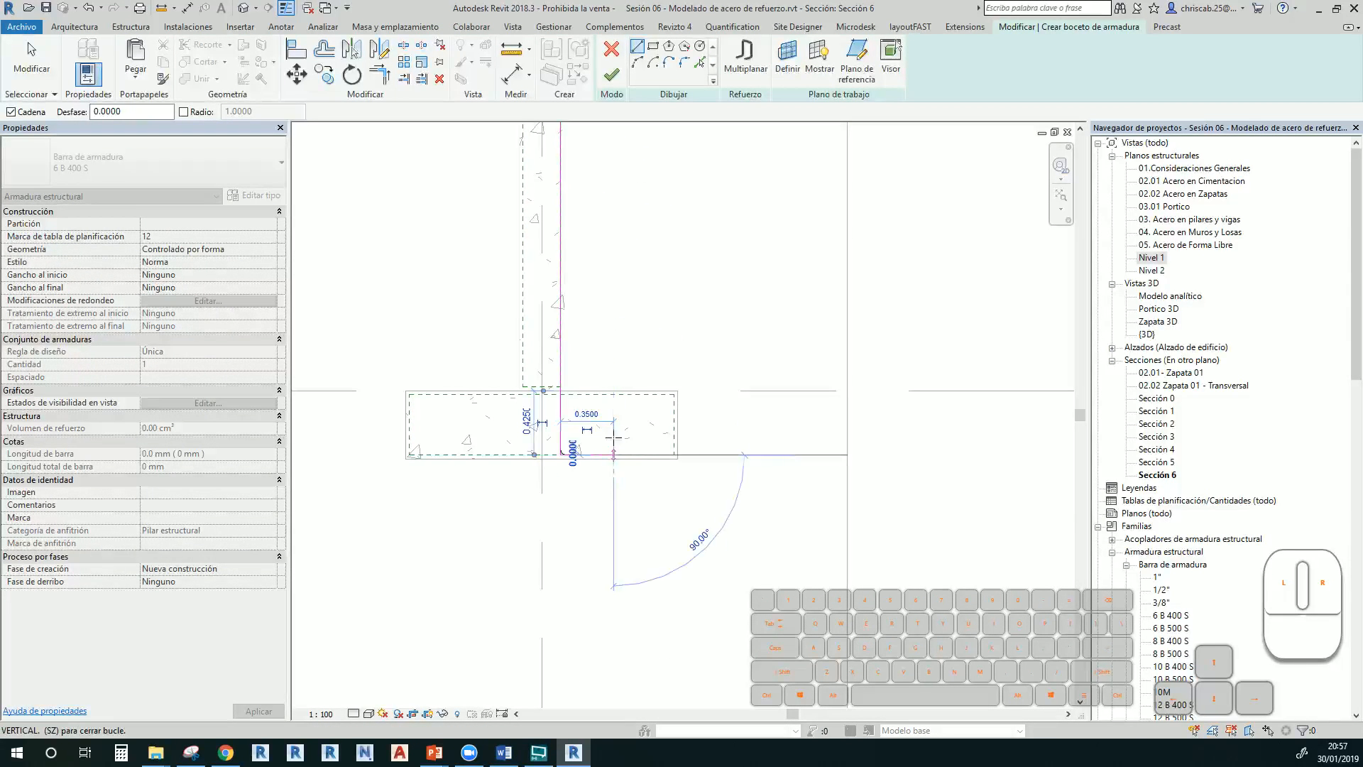
{"action": "key", "text": "Escape"}
{"action": "key", "text": "Escape"}
Finish the L-shaped bar and check it inside the column and footing in wireframe 3D
{"action": "left_click", "coordinate": [611, 74]}
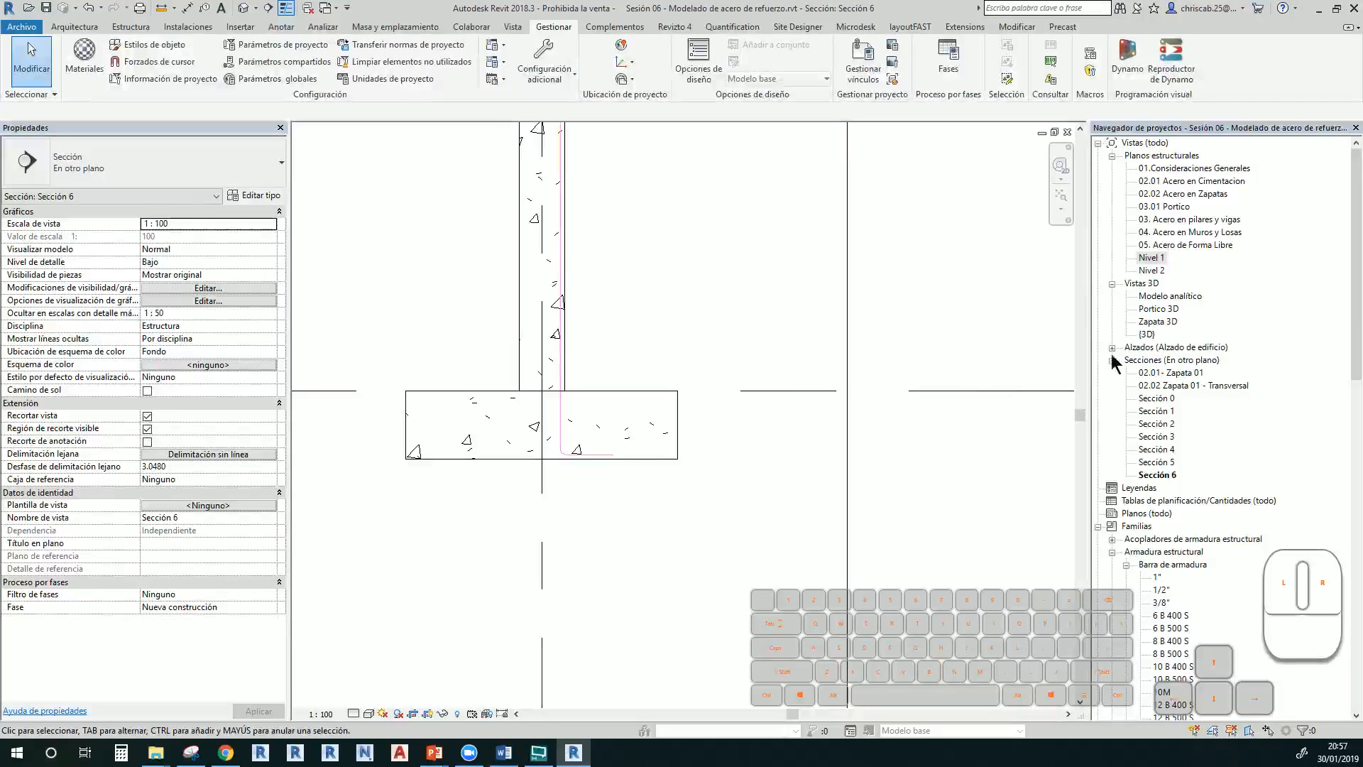
{"action": "double_click", "coordinate": [1146, 334]}
{"action": "mouse_move", "coordinate": [659, 424]}
{"action": "middle_mouse_down"}
{"action": "mouse_move", "coordinate": [739, 347]}
{"action": "mouse_move", "coordinate": [734, 260]}
{"action": "middle_mouse_up"}
{"action": "key", "text": "w"}
{"action": "key", "text": "f"}
{"action": "mouse_move", "coordinate": [807, 497]}
{"action": "middle_mouse_down"}
{"action": "mouse_move", "coordinate": [830, 415]}
{"action": "mouse_move", "coordinate": [811, 415]}
{"action": "middle_mouse_up"}
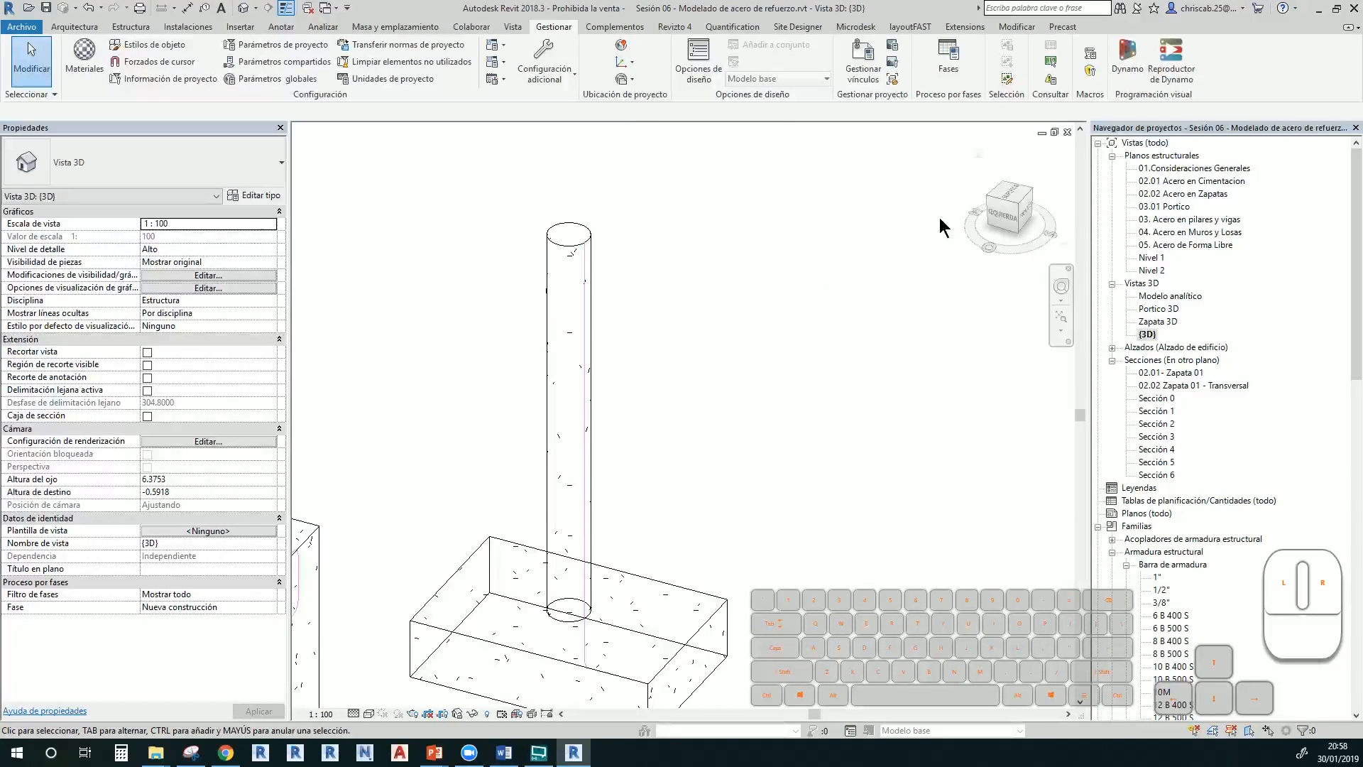
Open the Nivel 1 structural plan and select the round column
{"action": "double_click", "coordinate": [1153, 258]}
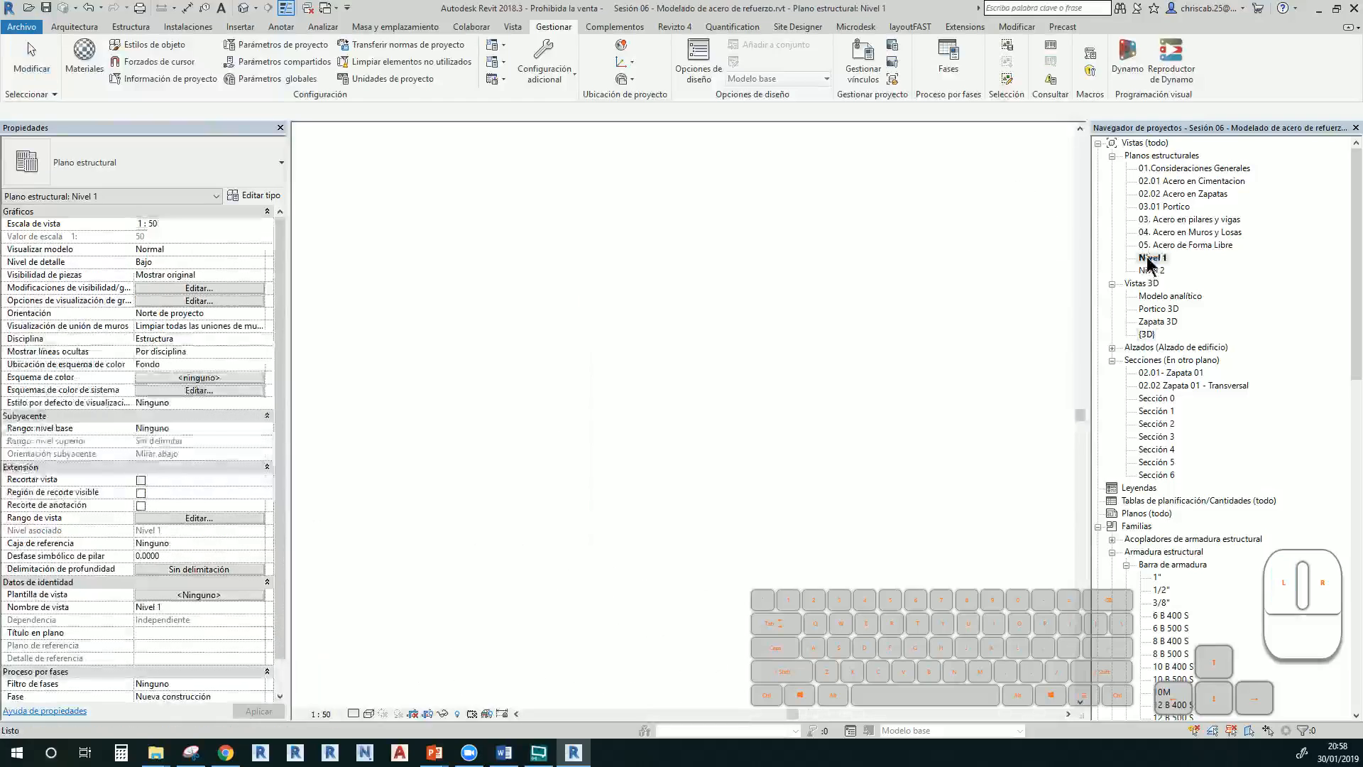
{"action": "scroll", "coordinate": [553, 350], "scroll_direction": "up", "scroll_amount": 4}
{"action": "scroll", "coordinate": [559, 369], "scroll_direction": "down", "scroll_amount": 2}
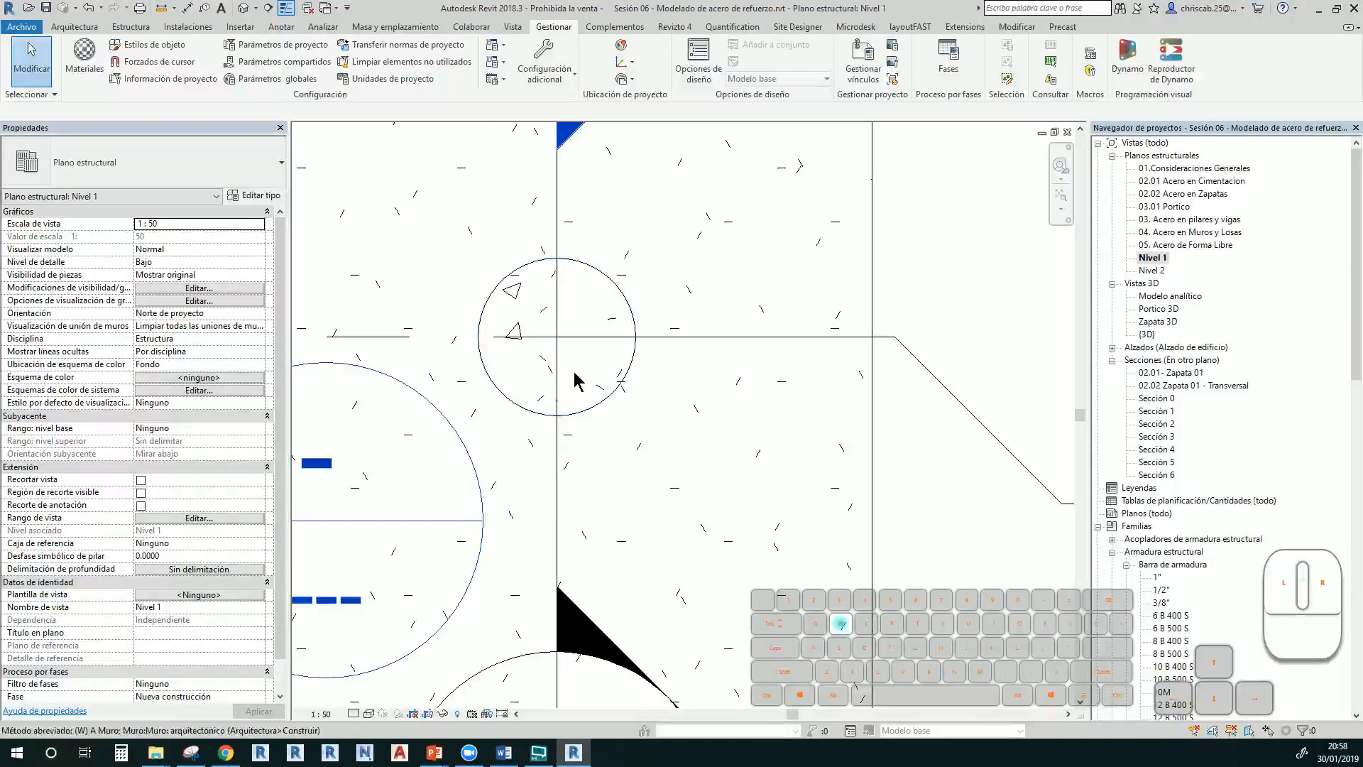
{"action": "scroll", "coordinate": [603, 391], "scroll_direction": "down", "scroll_amount": 5}
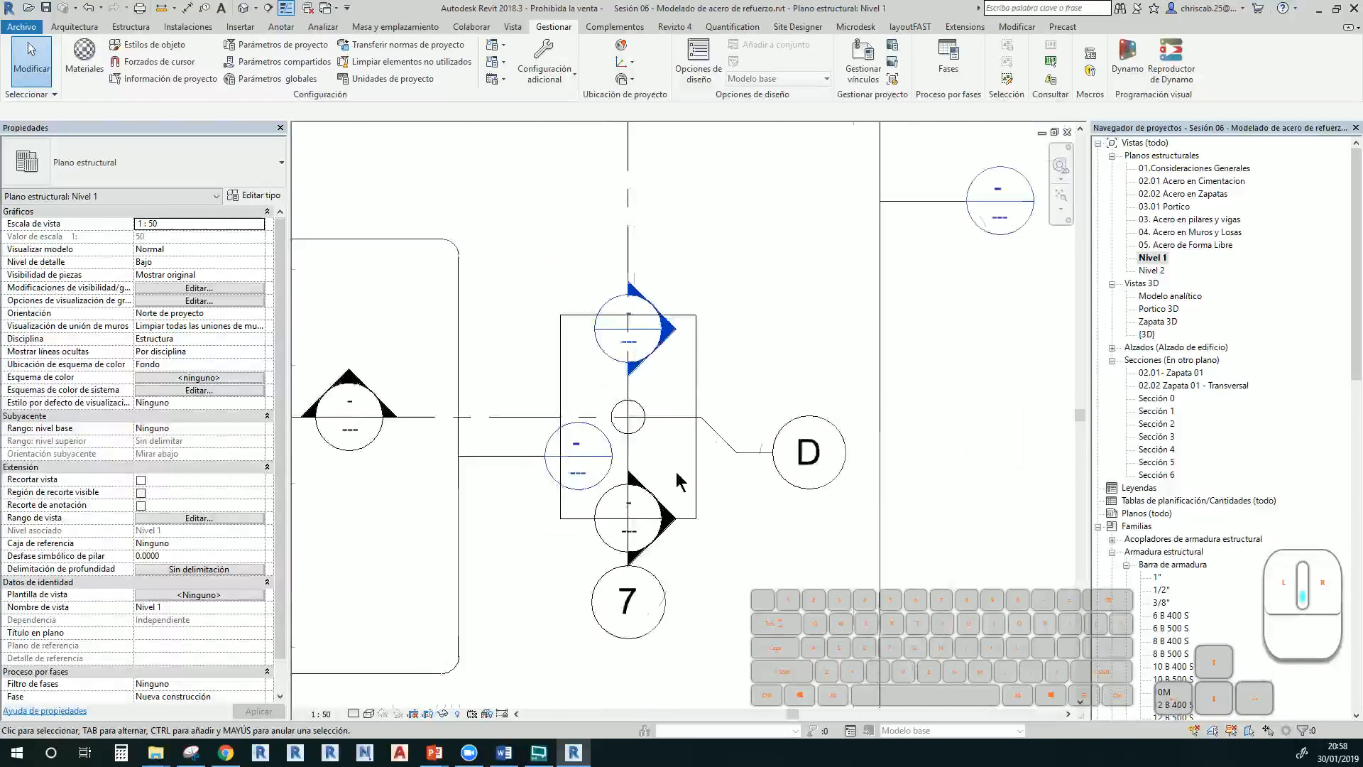
{"action": "scroll", "coordinate": [660, 454], "scroll_direction": "up", "scroll_amount": 3}
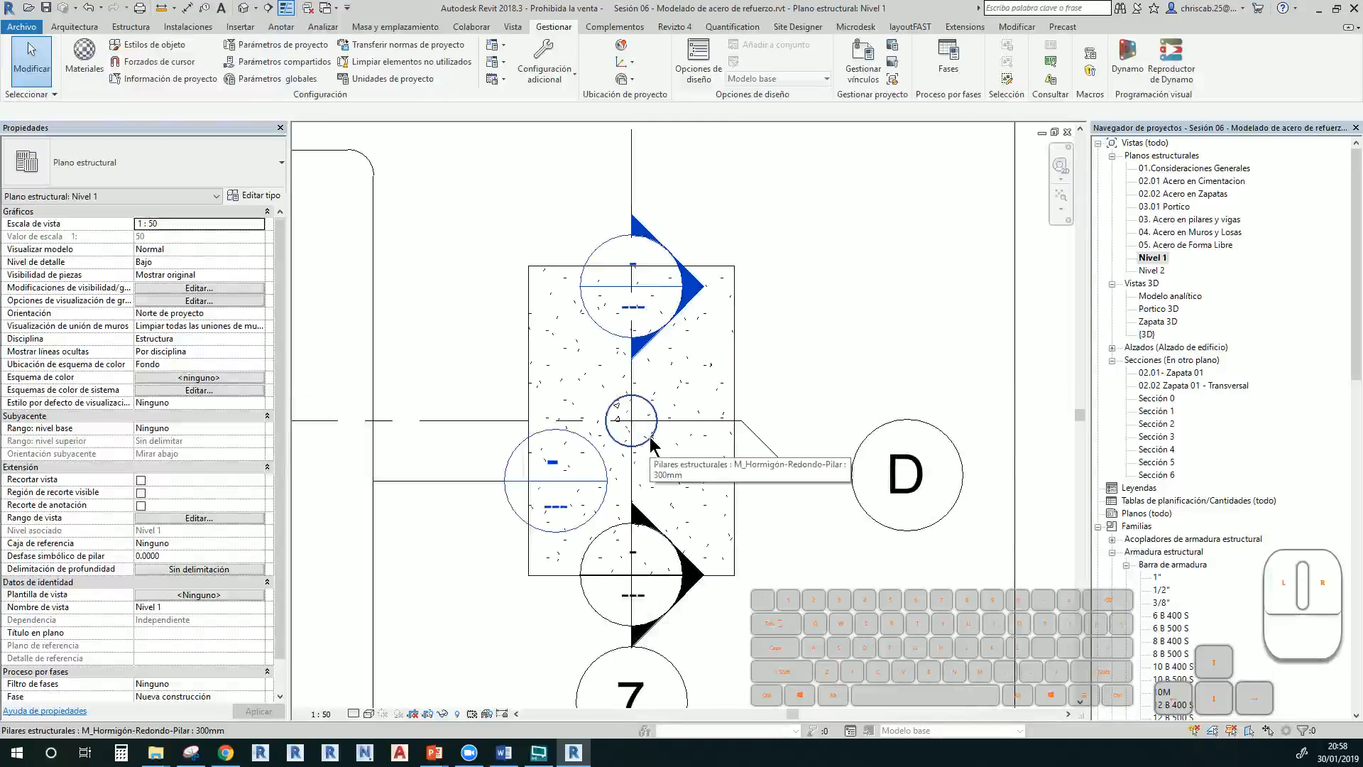
{"action": "left_click", "coordinate": [650, 437]}
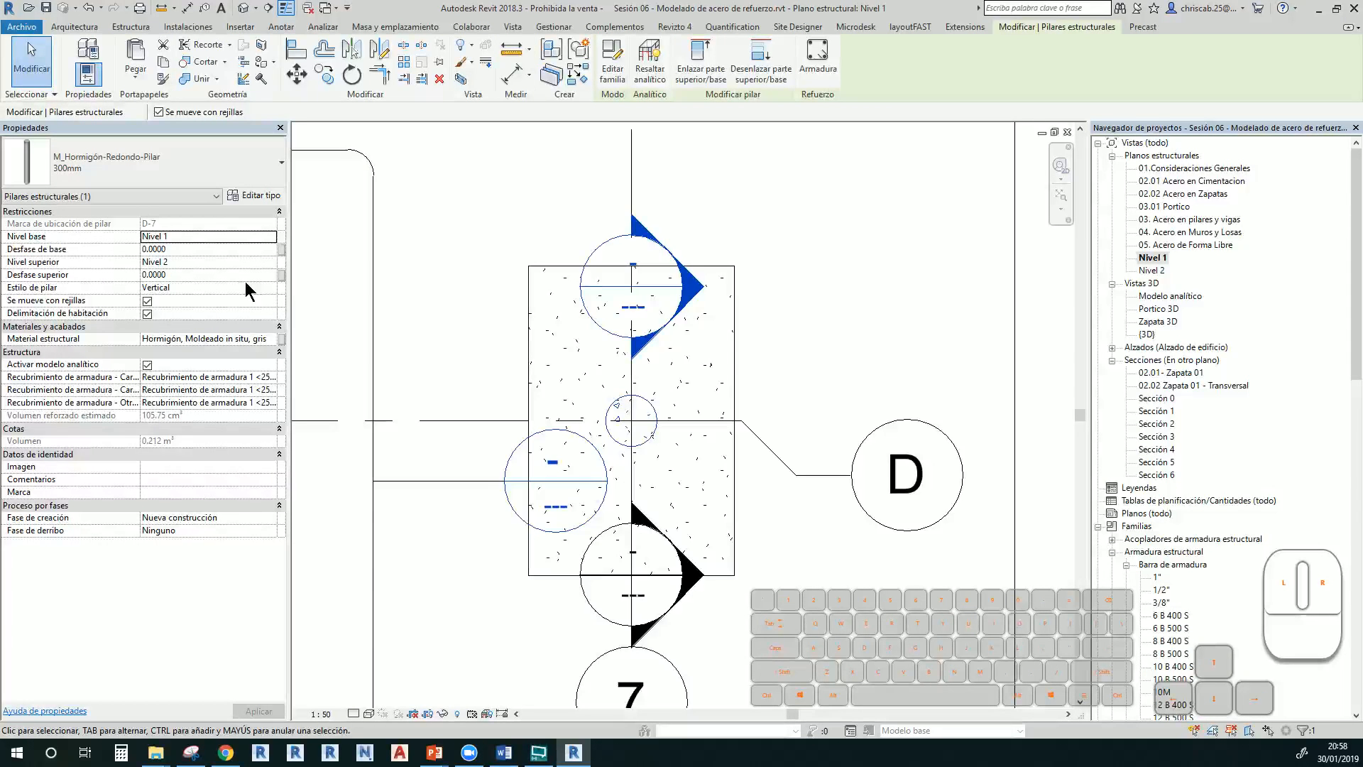
Lower the view range cut plane offset from 3.0 to 1.0 using VR
{"action": "key", "text": "v"}
{"action": "key", "text": "r"}
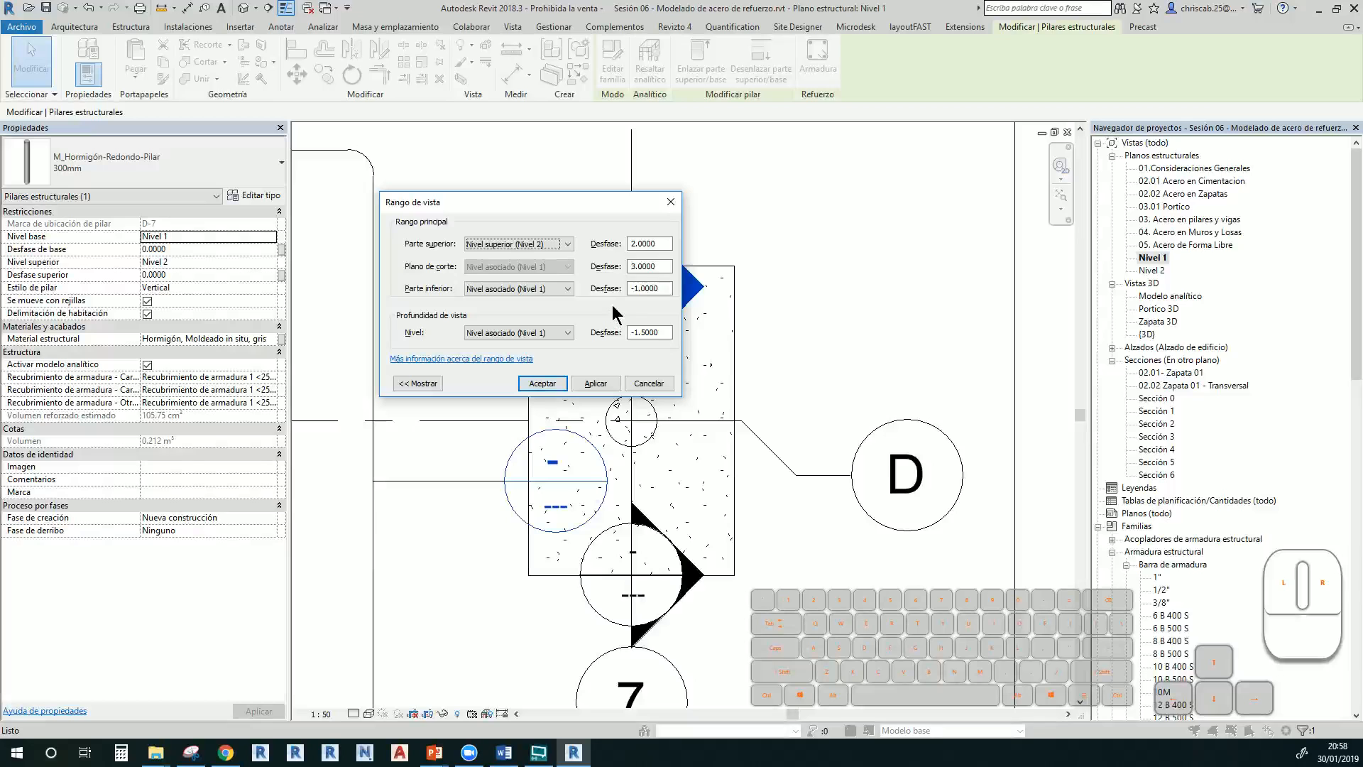
{"action": "left_click", "coordinate": [664, 267]}
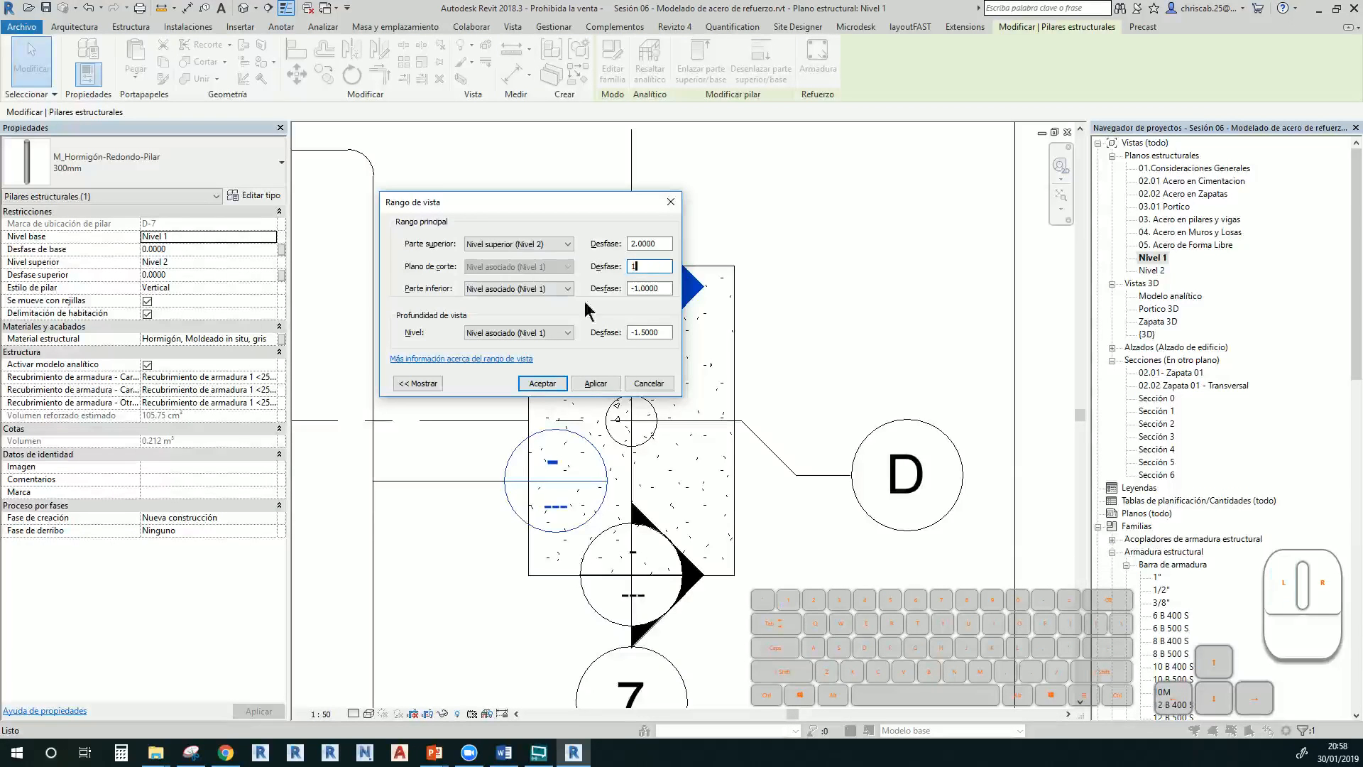
{"action": "left_click", "coordinate": [605, 385]}
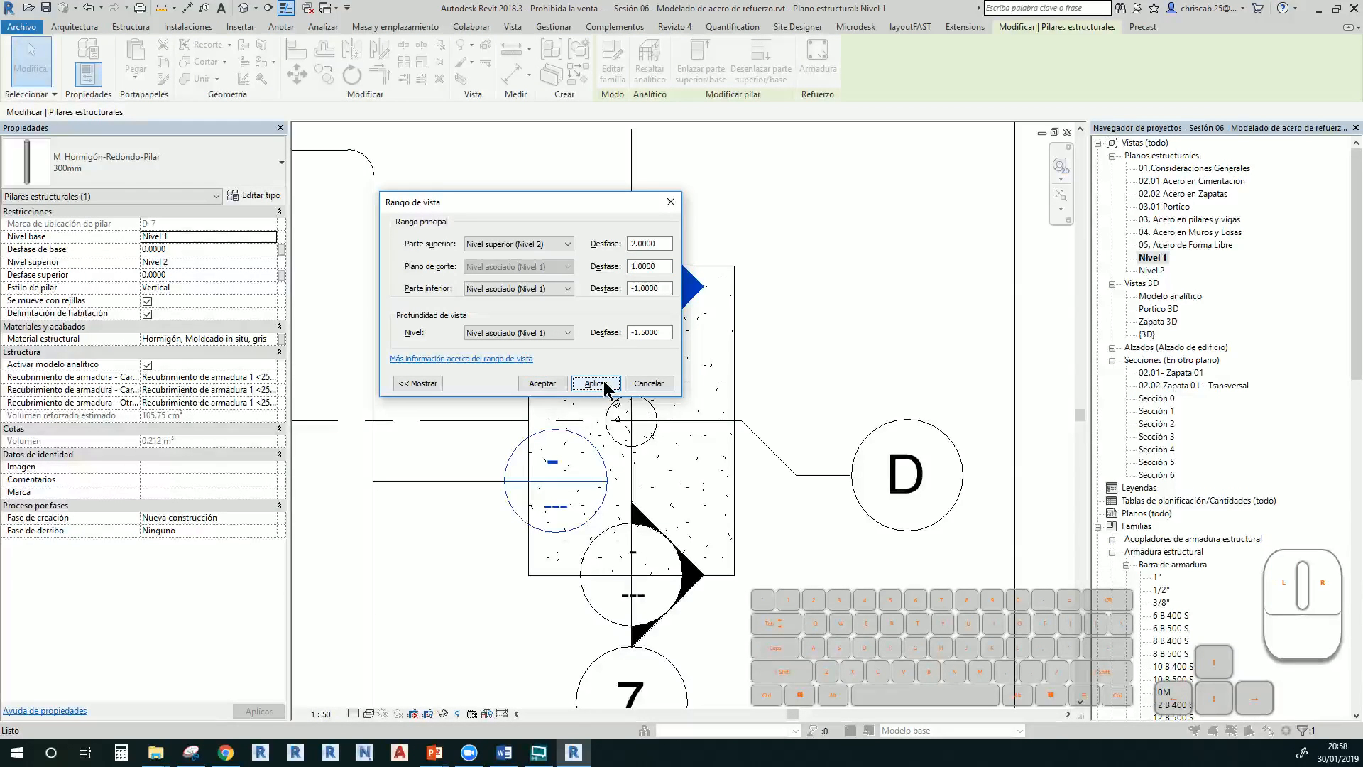
{"action": "left_click", "coordinate": [542, 383]}
{"action": "scroll", "coordinate": [639, 440], "scroll_direction": "up", "scroll_amount": 5}
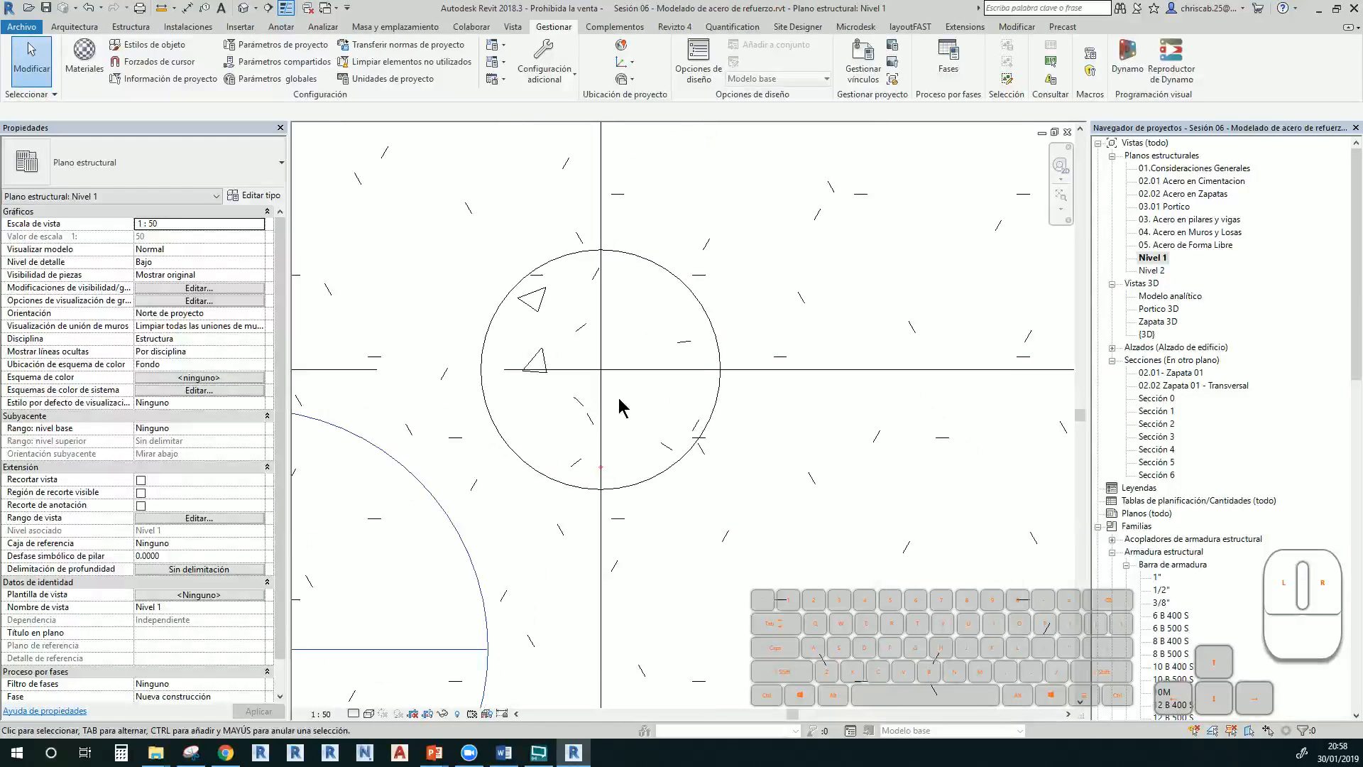
Select the bar inside the column and change it to the 1" rebar type
{"action": "scroll", "coordinate": [590, 469], "scroll_direction": "up", "scroll_amount": 4}
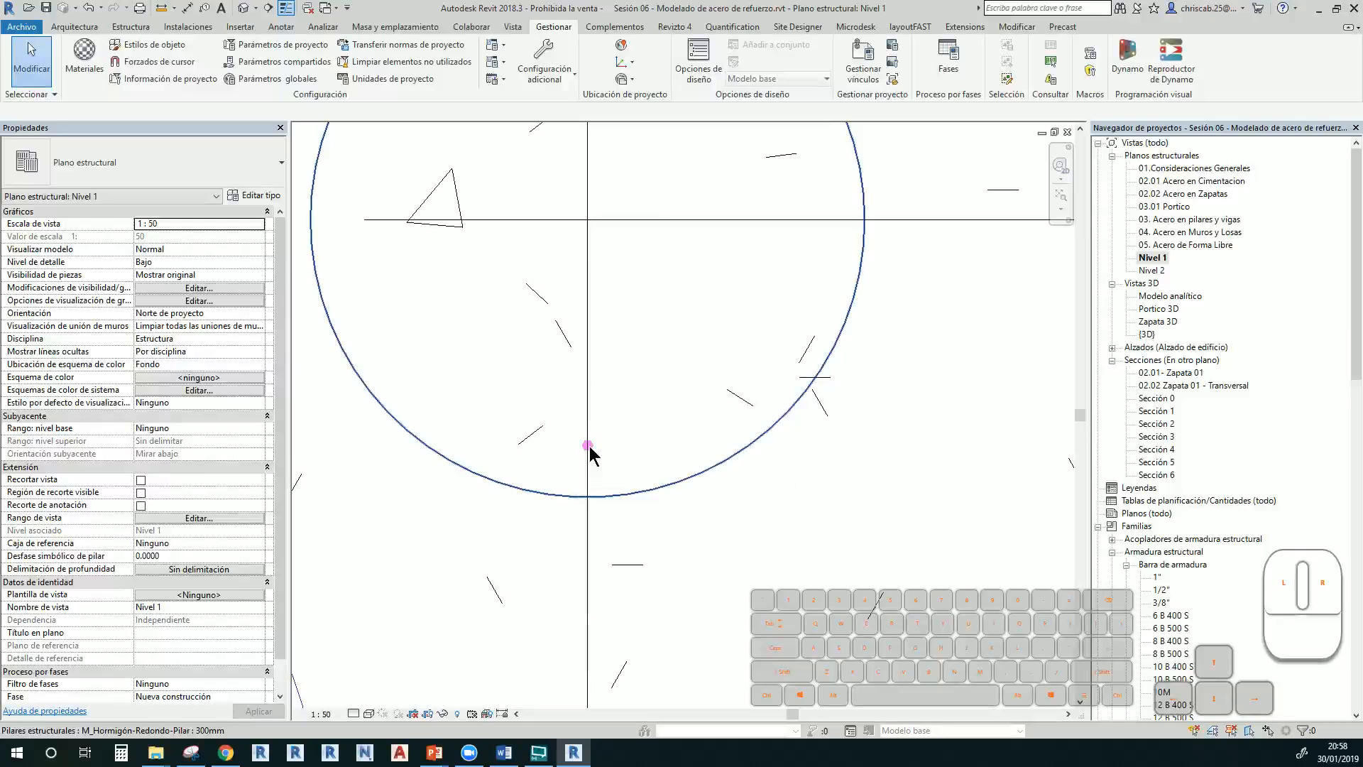
{"action": "key", "text": "Tab"}
{"action": "left_click", "coordinate": [588, 447]}
{"action": "scroll", "coordinate": [626, 472], "scroll_direction": "down", "scroll_amount": 5}
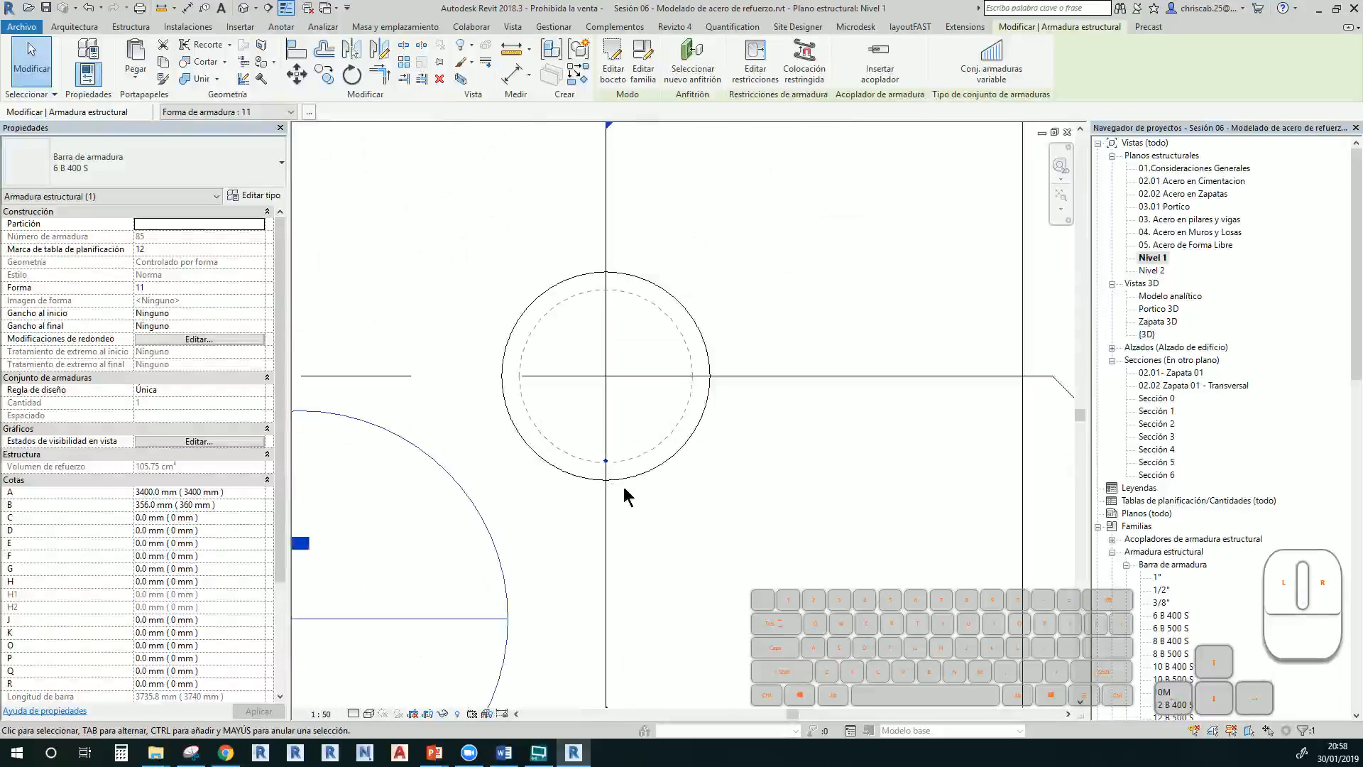
{"action": "left_click", "coordinate": [174, 165]}
{"action": "left_click", "coordinate": [111, 245]}
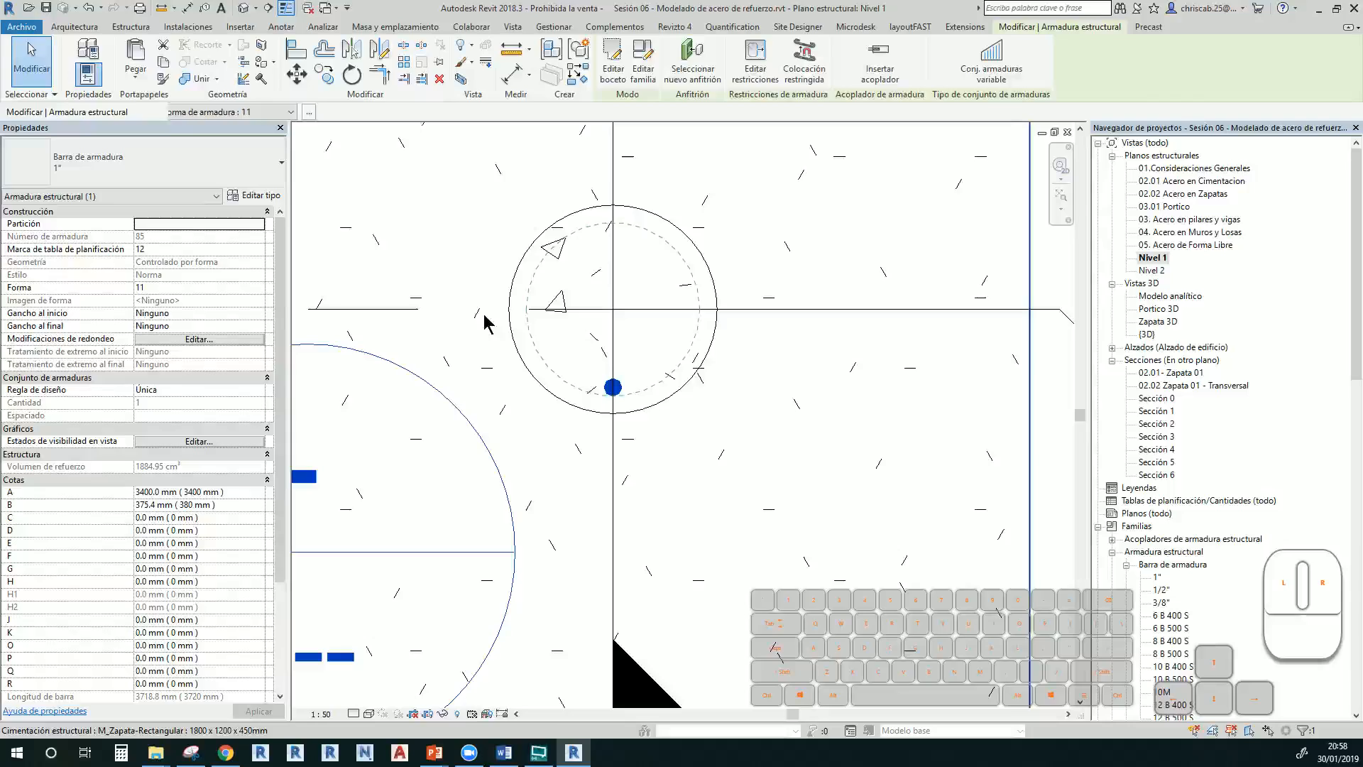
Reselect the bar and switch it to the 1/2" rebar type
{"action": "left_click", "coordinate": [672, 457]}
{"action": "left_click", "coordinate": [627, 399]}
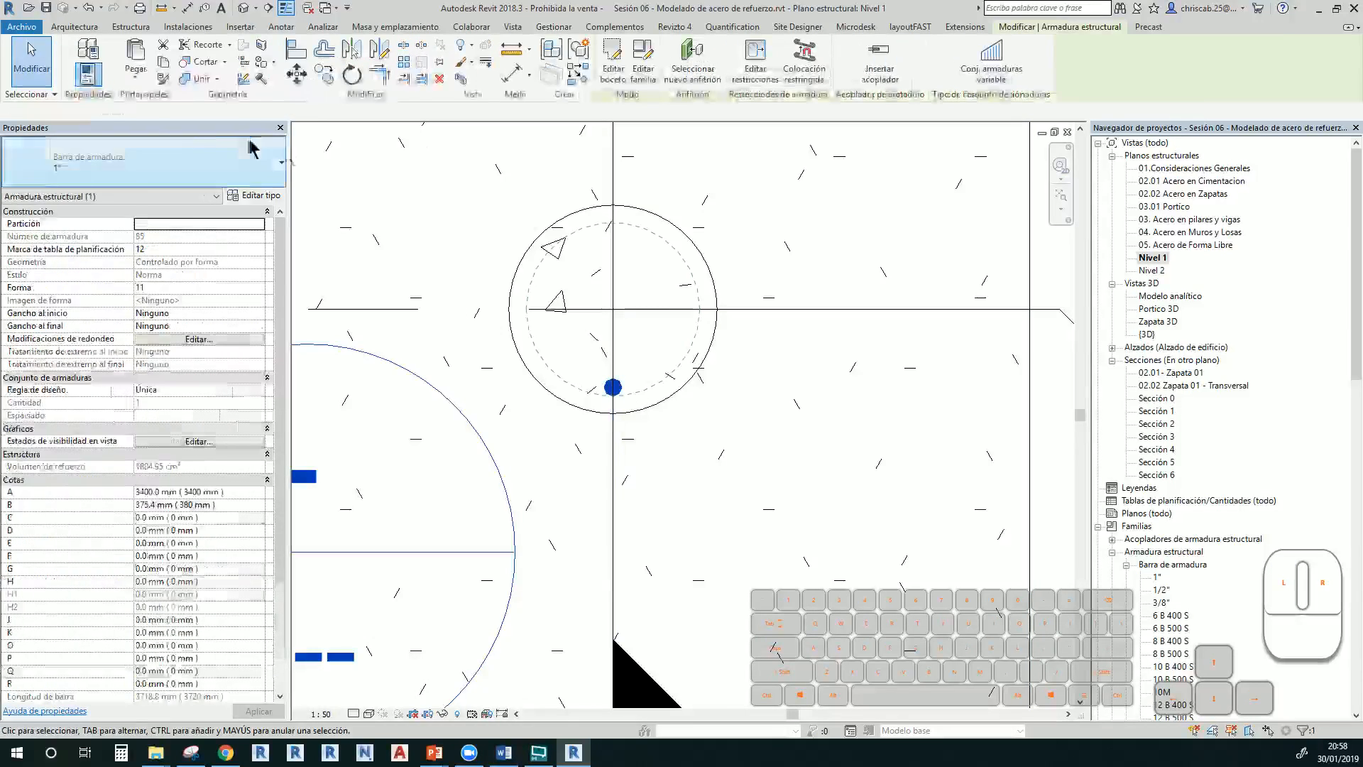
{"action": "left_click", "coordinate": [177, 166]}
{"action": "left_click", "coordinate": [77, 257]}
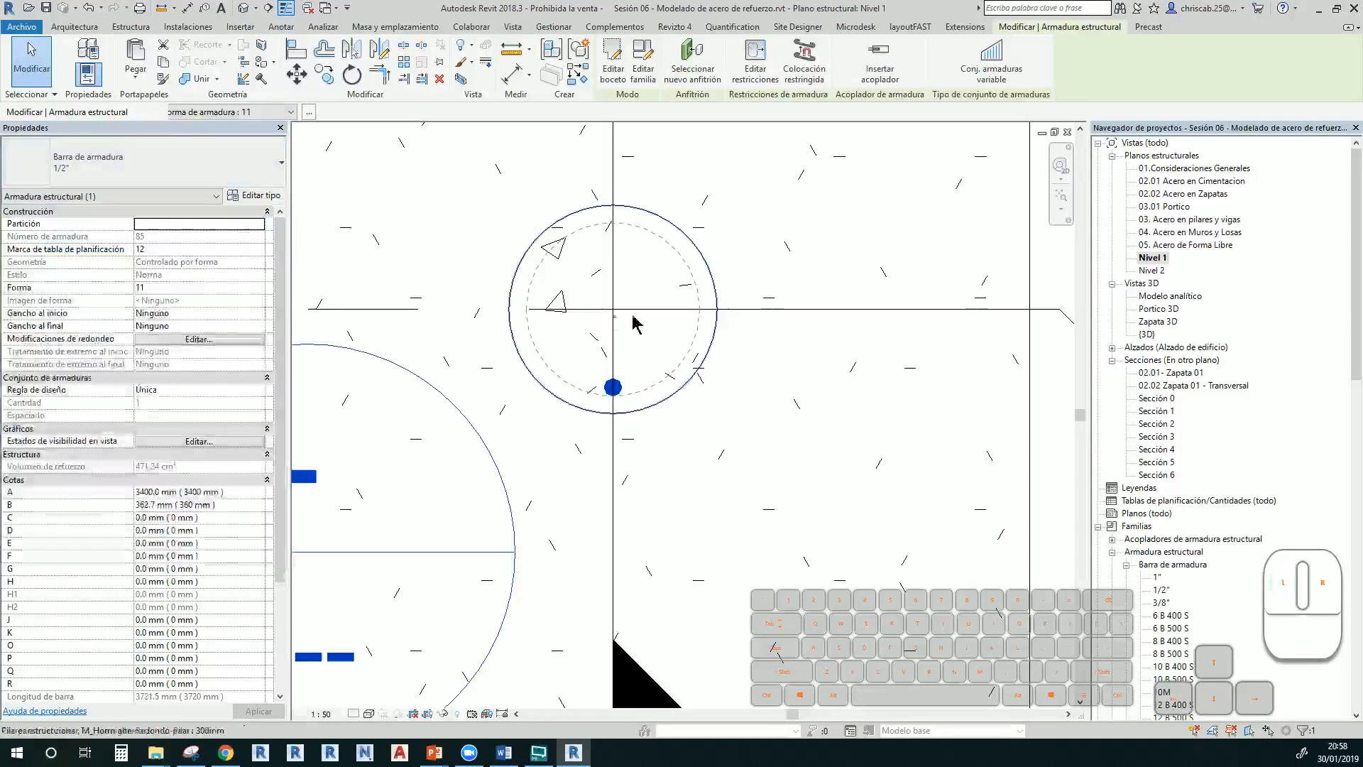
{"action": "scroll", "coordinate": [664, 412], "scroll_direction": "up", "scroll_amount": 2}
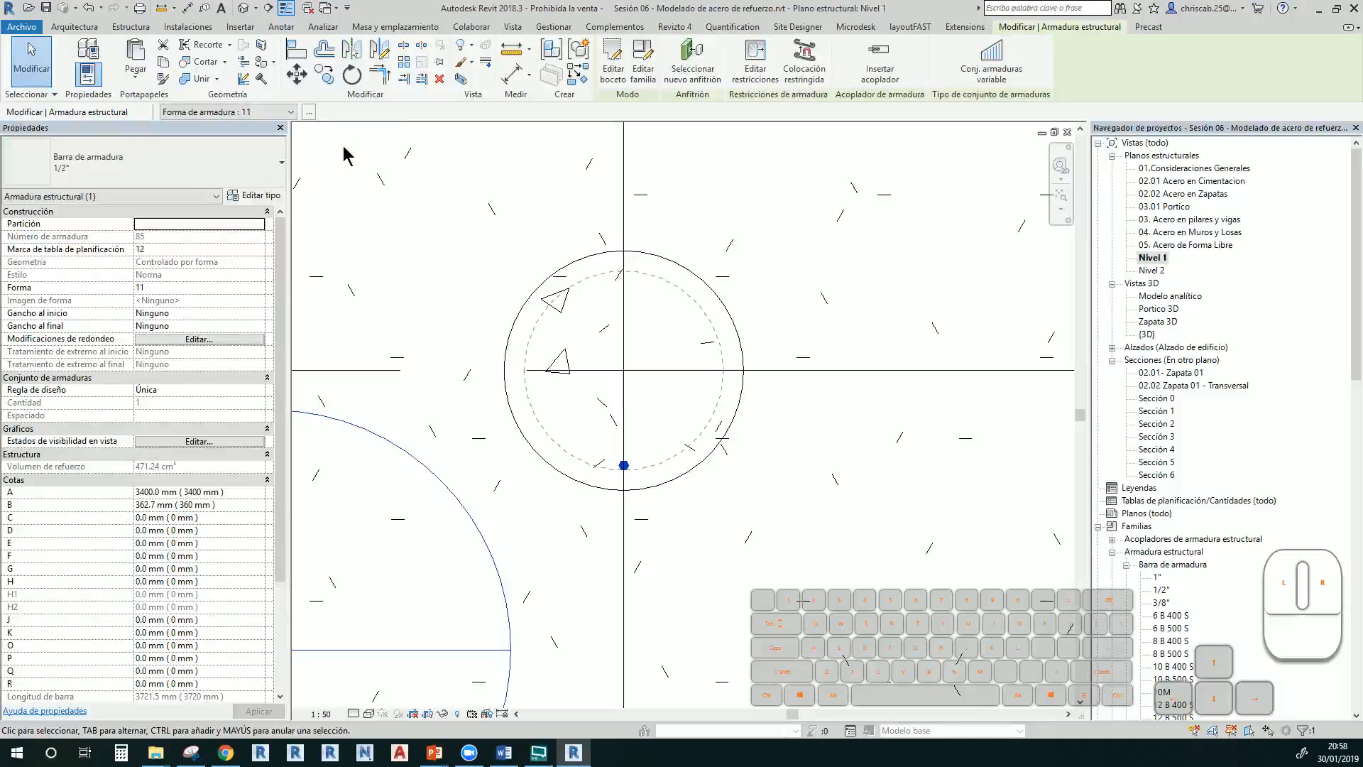
Radially array the bar into 7 bars over 360° about the column centre
{"action": "left_click", "coordinate": [408, 66]}
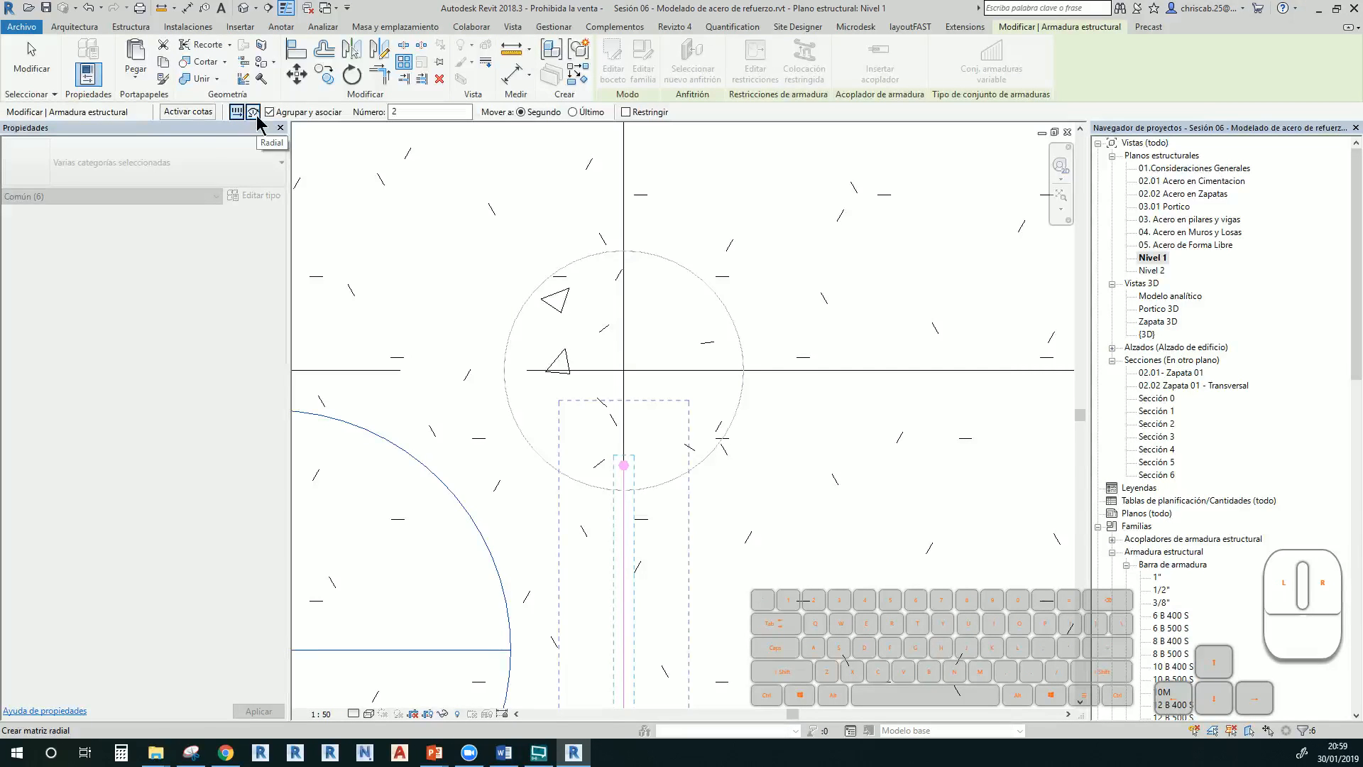
{"action": "left_click", "coordinate": [253, 112]}
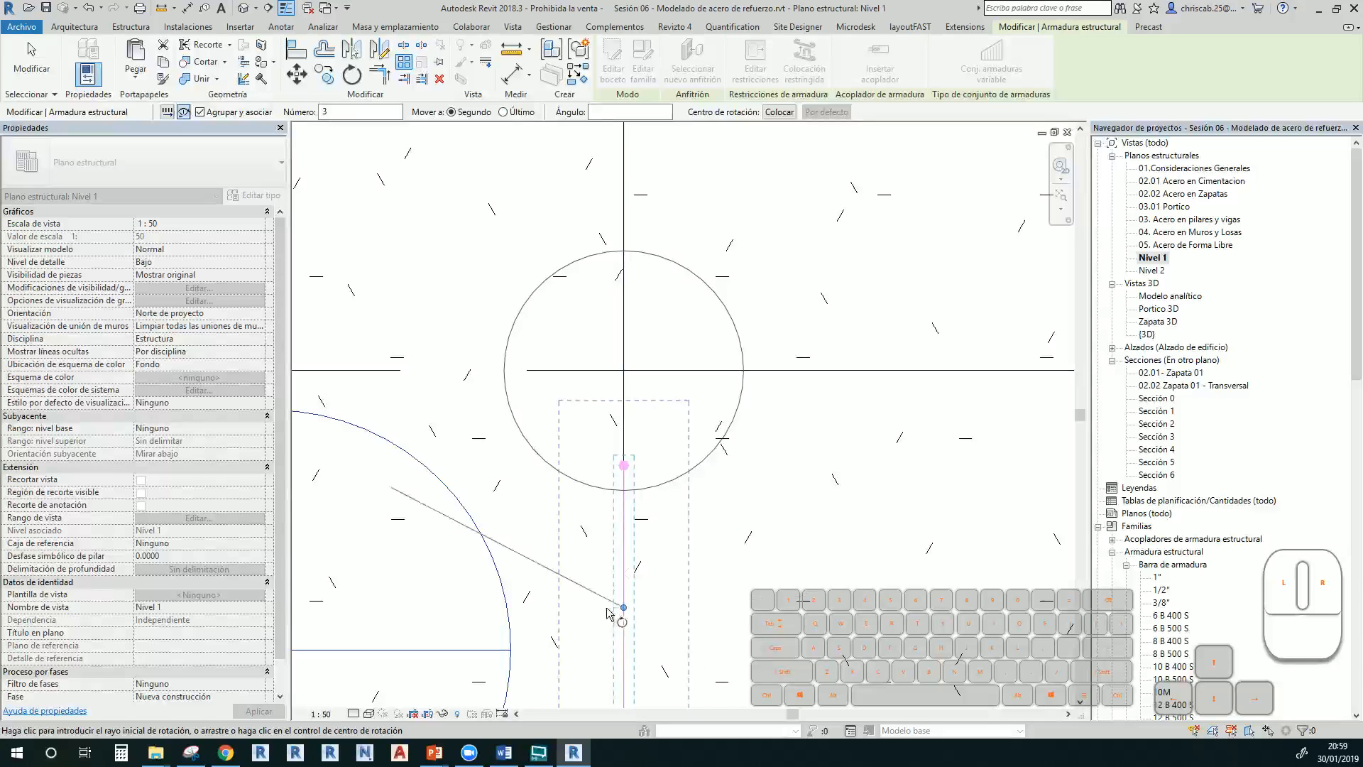
{"action": "left_click_drag", "start_coordinate": [624, 609], "coordinate": [634, 429]}
{"action": "left_click_drag", "start_coordinate": [634, 379], "coordinate": [624, 370]}
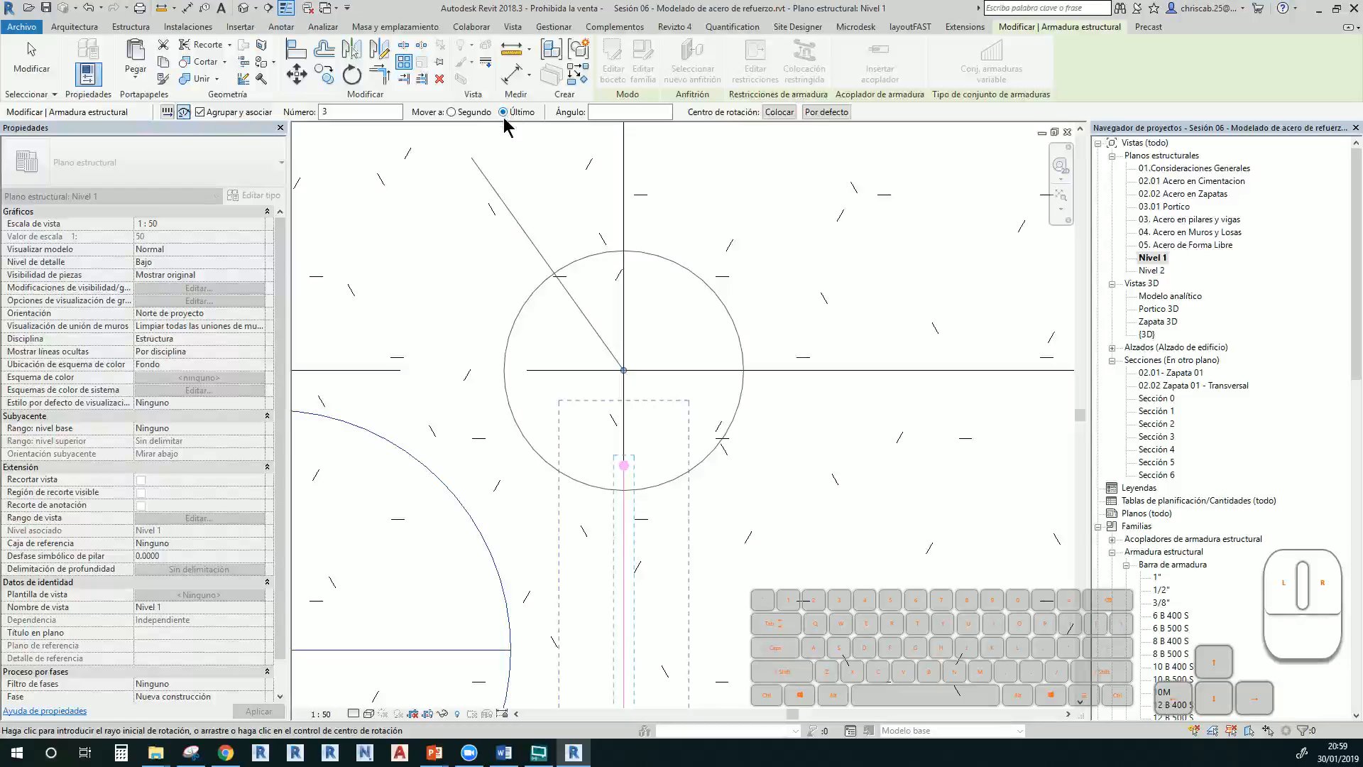
{"action": "left_click", "coordinate": [598, 112]}
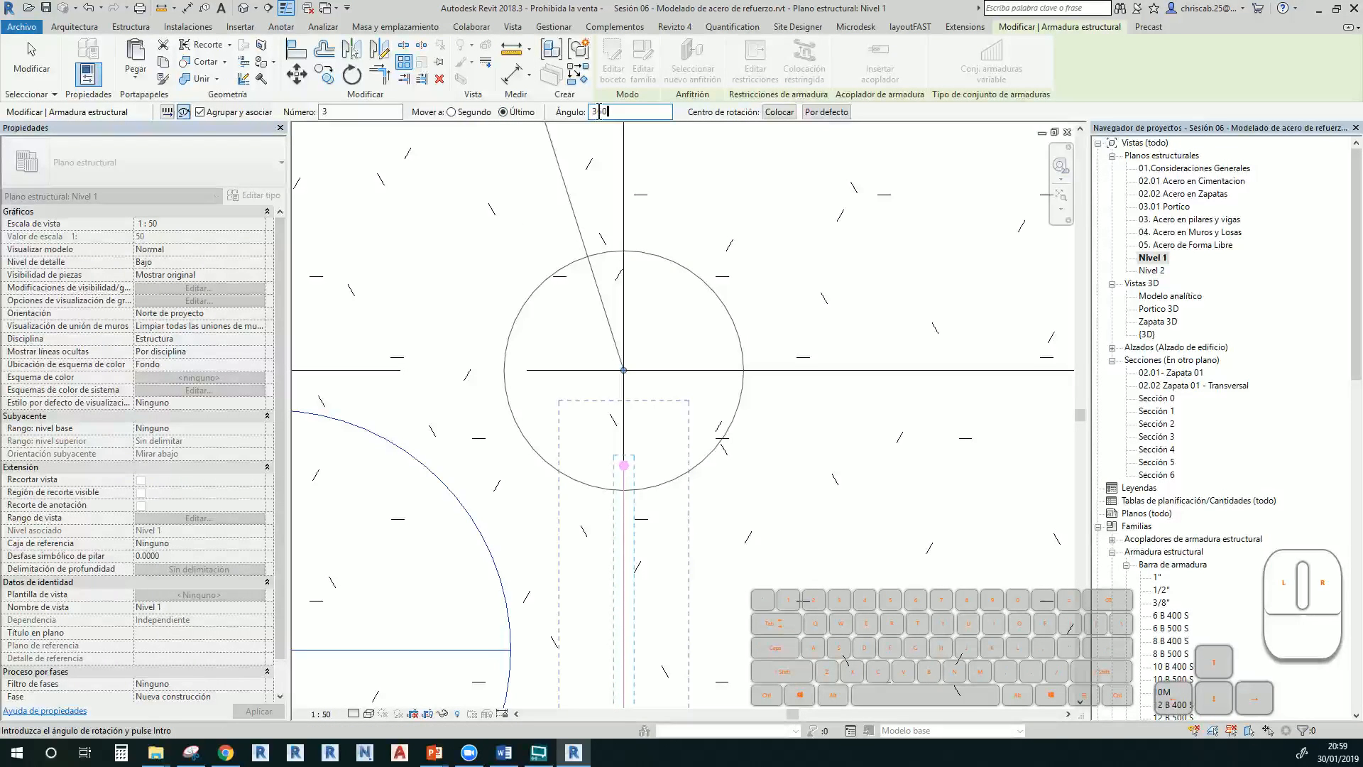
{"action": "left_click", "coordinate": [375, 116]}
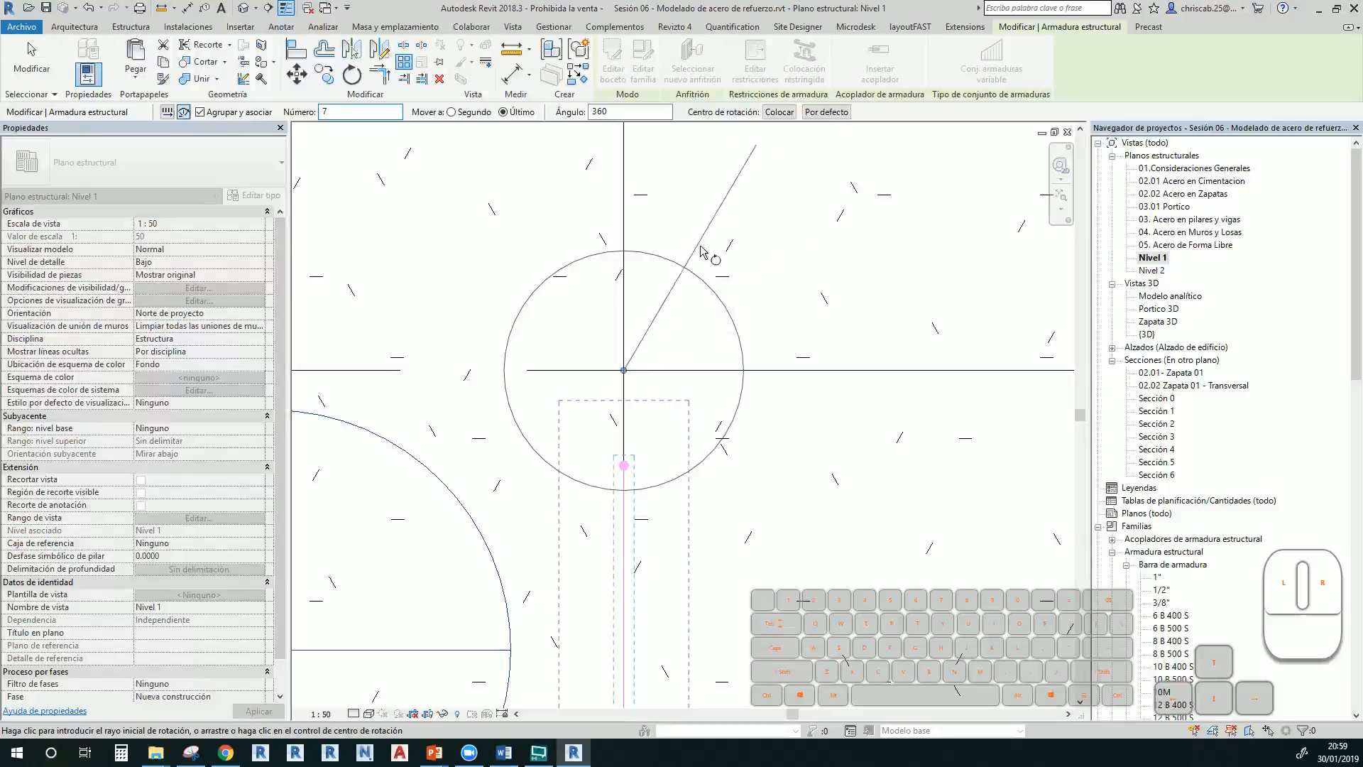
{"action": "left_click", "coordinate": [625, 130]}
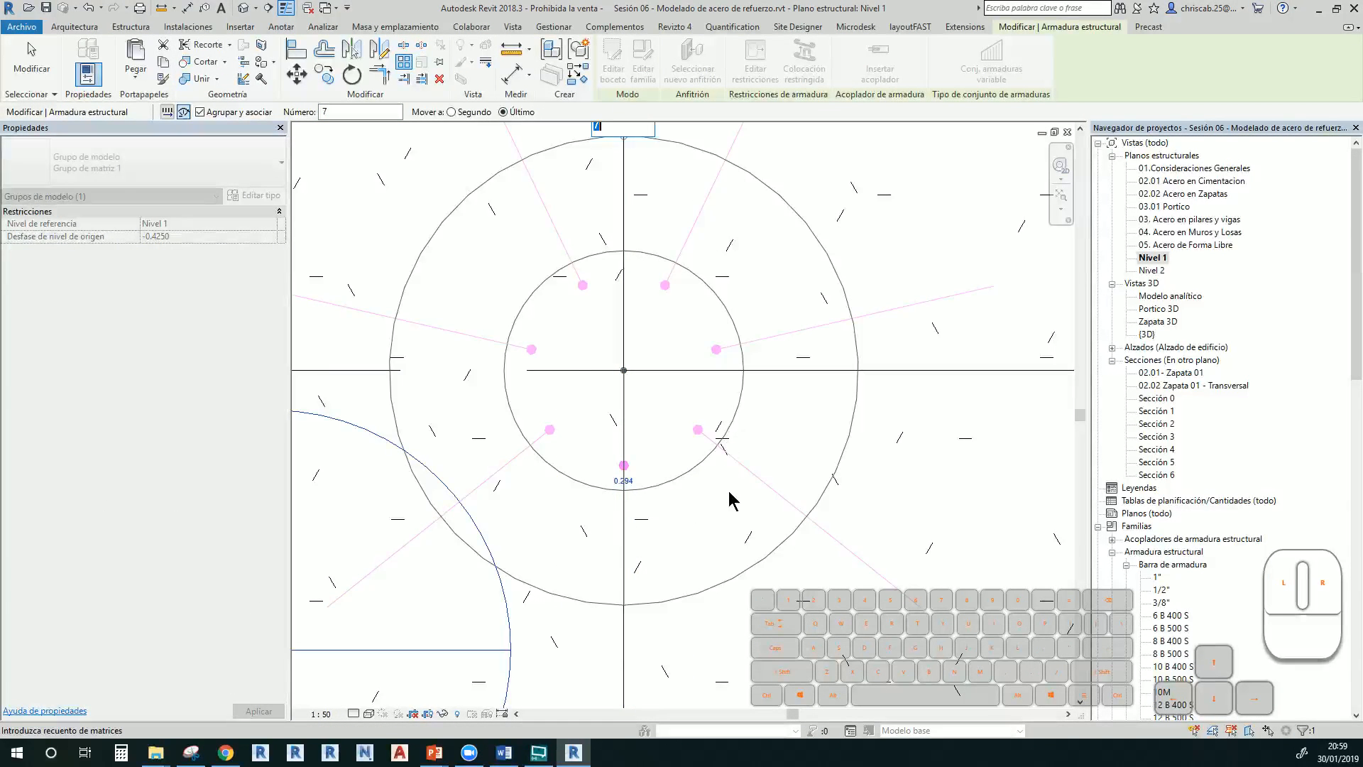
{"action": "left_click", "coordinate": [731, 530]}
{"action": "scroll", "coordinate": [732, 531], "scroll_direction": "down", "scroll_amount": 2}
{"action": "left_click", "coordinate": [814, 400]}
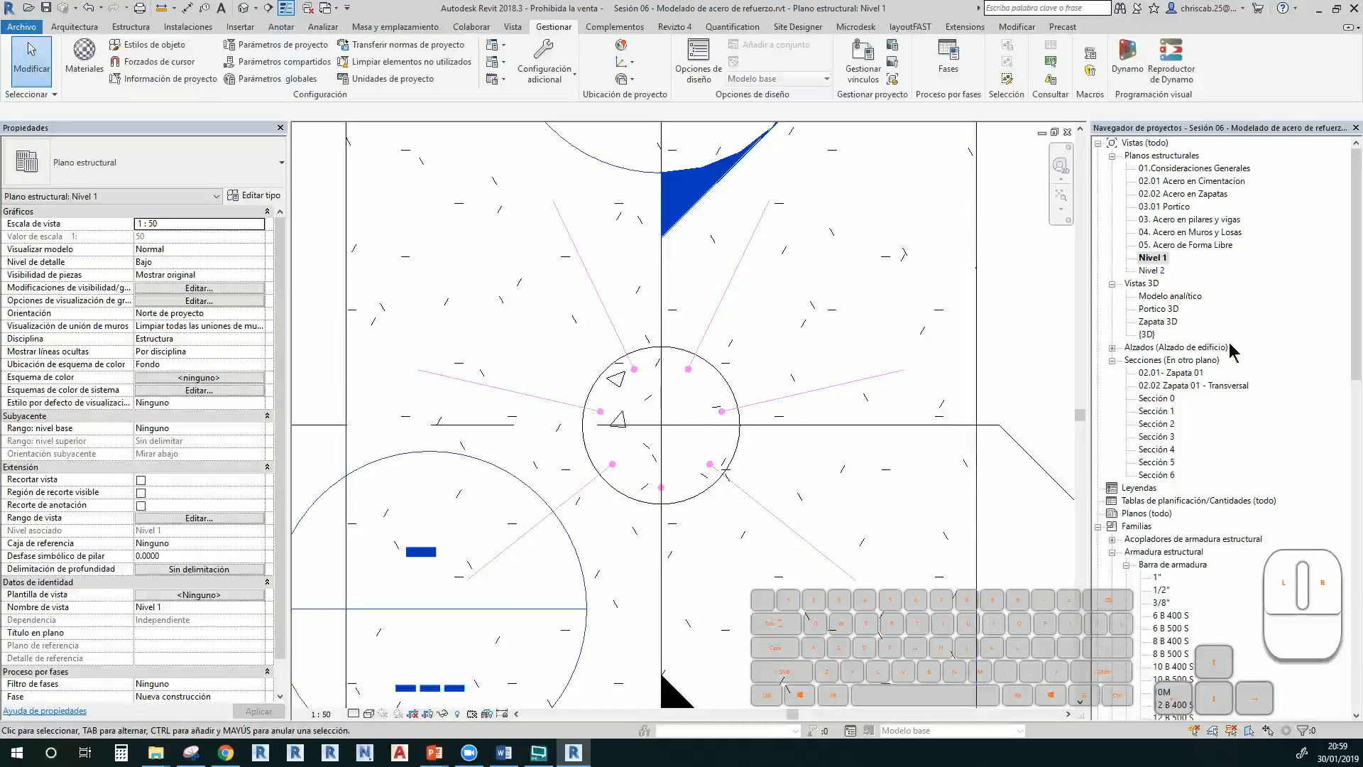
Inspect the arrayed bars, column and footing in the {3D} view
{"action": "double_click", "coordinate": [1162, 337]}
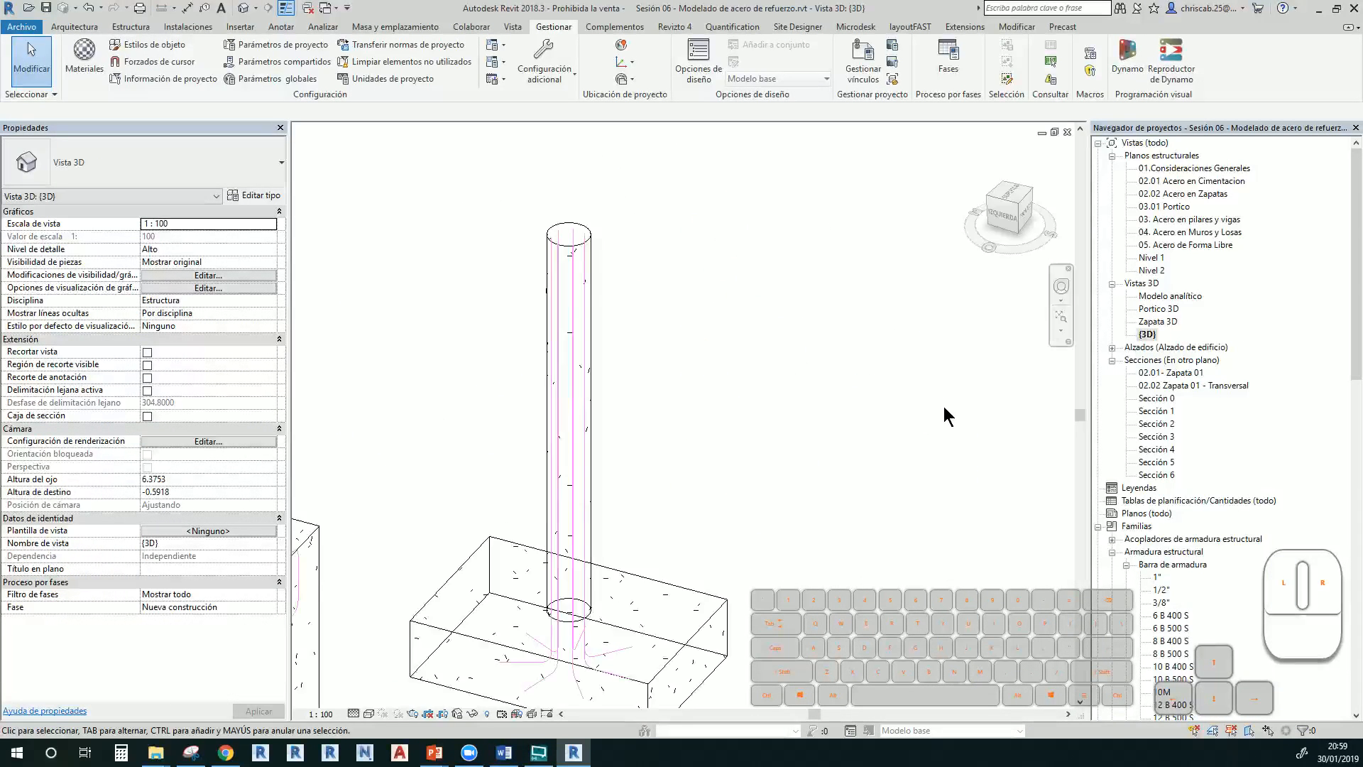
{"action": "middle_click_drag", "start_coordinate": [943, 406], "coordinate": [699, 474], "text": "shift"}
{"action": "scroll", "coordinate": [801, 416], "scroll_direction": "up", "scroll_amount": 5}
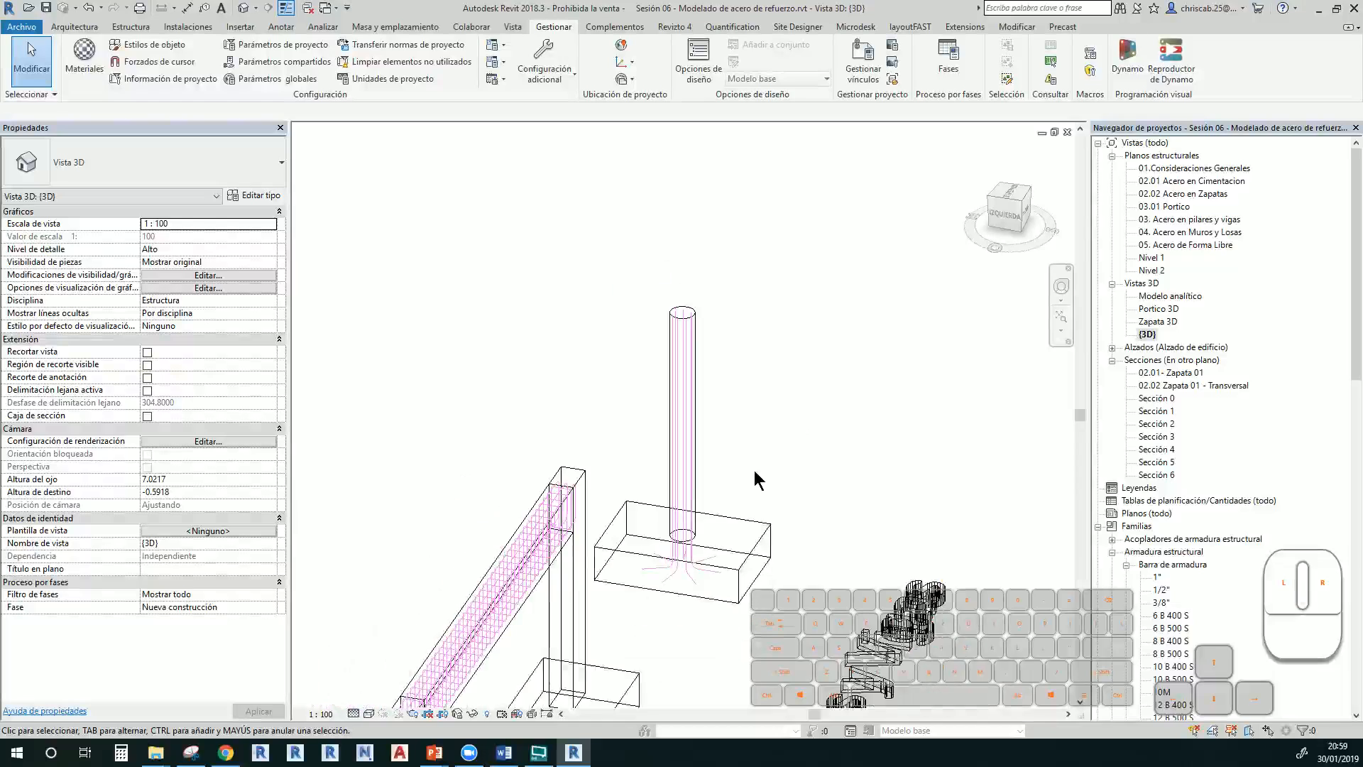
{"action": "middle_click_drag", "start_coordinate": [737, 201], "coordinate": [751, 521]}
Undo the radial array twice, then return to the Nivel 1 plan
{"action": "key", "text": "ctrl+z"}
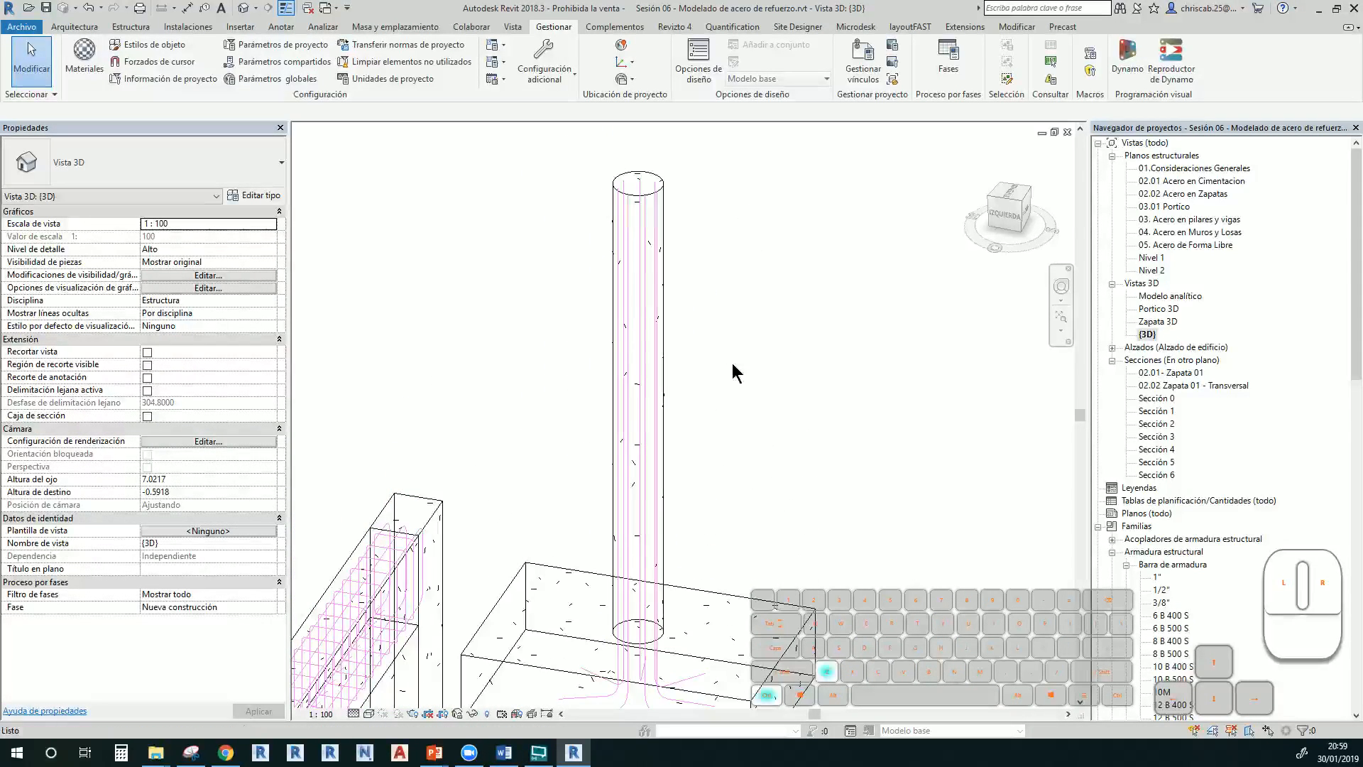
{"action": "key", "text": "ctrl+z"}
{"action": "middle_click_drag", "start_coordinate": [664, 613], "coordinate": [670, 539]}
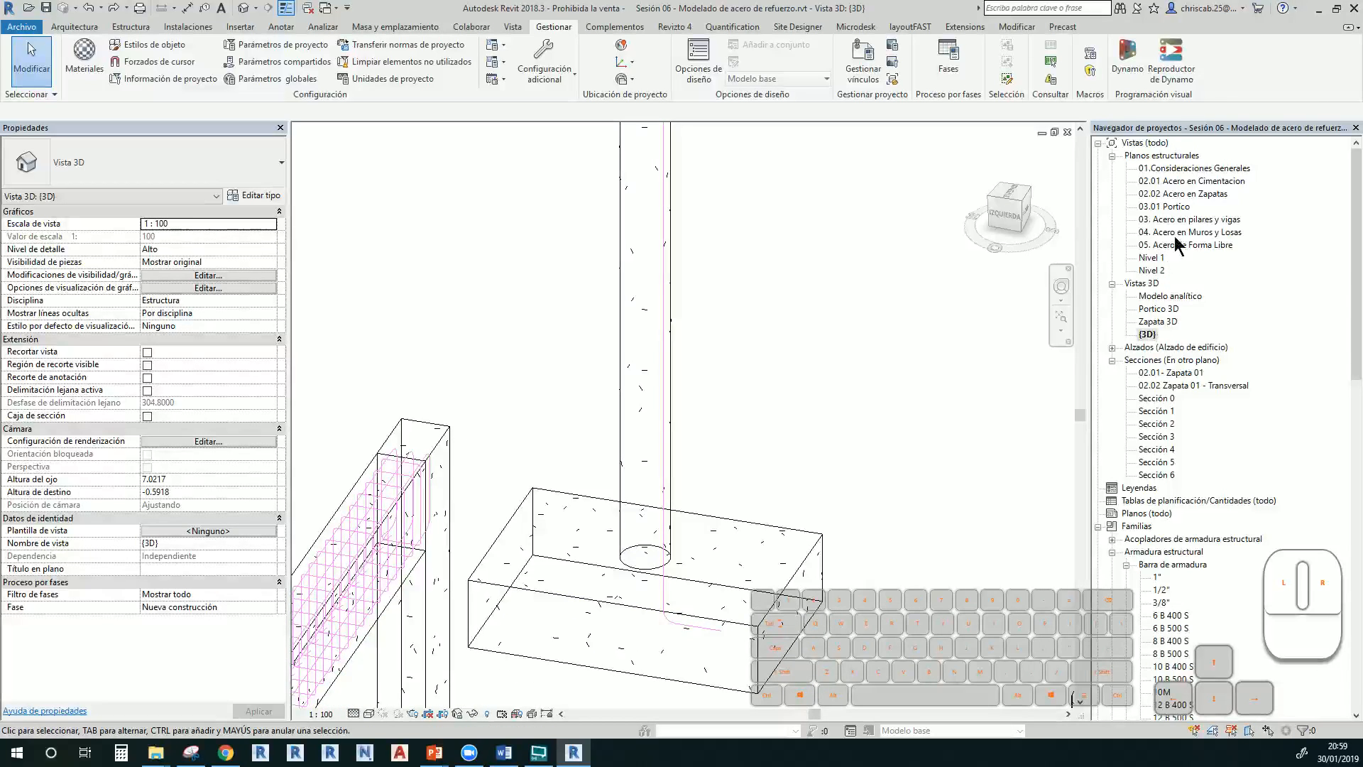
{"action": "double_click", "coordinate": [1151, 258]}
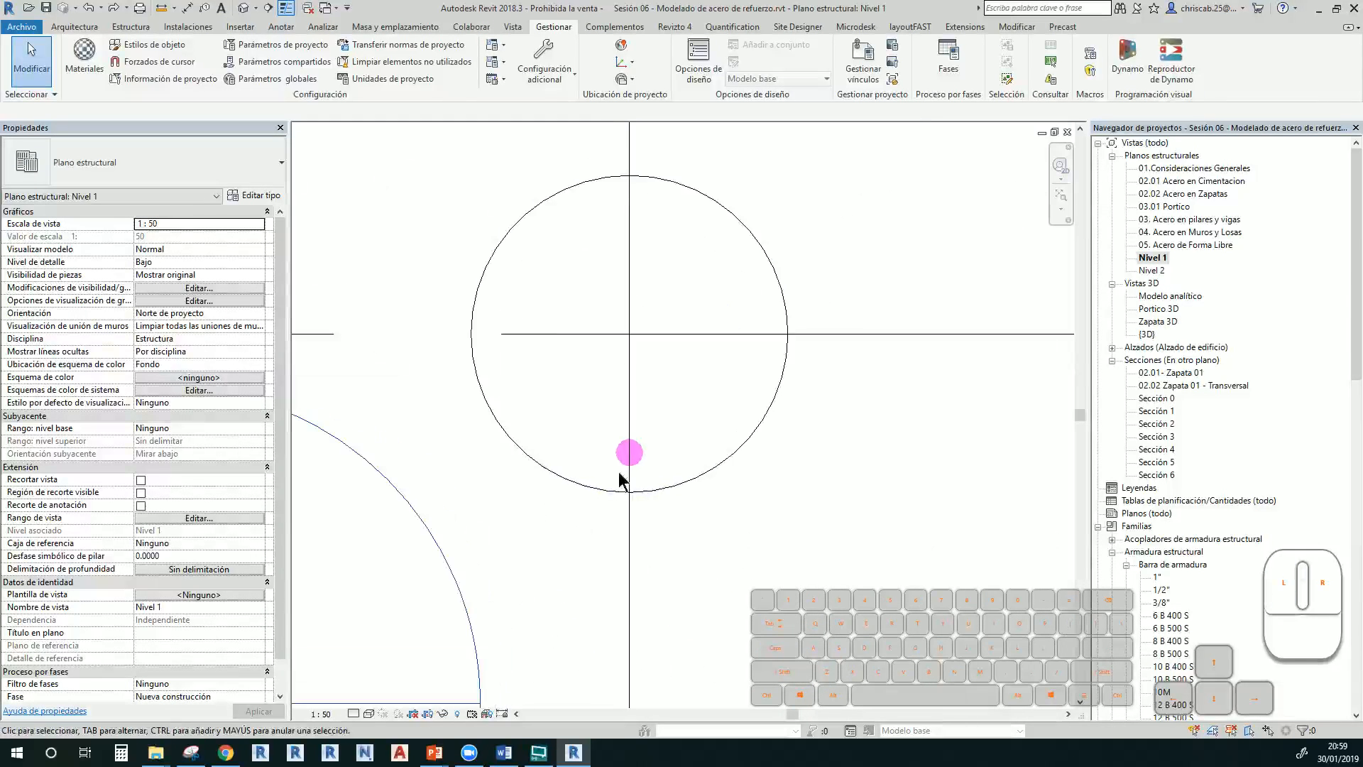
Check the remaining bar's rebar type and select the 1/2" bar at the column edge
{"action": "left_click", "coordinate": [642, 460]}
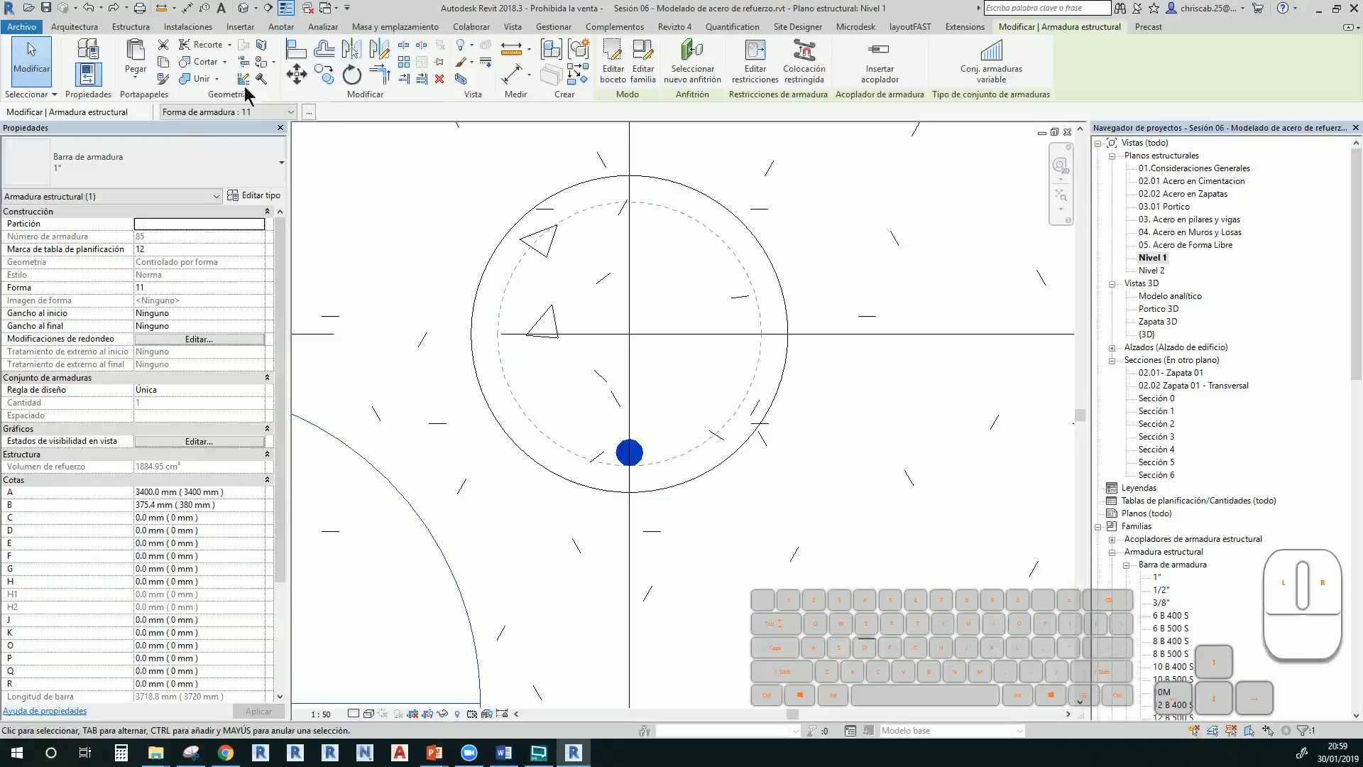
{"action": "left_click", "coordinate": [177, 174]}
{"action": "left_click", "coordinate": [92, 259]}
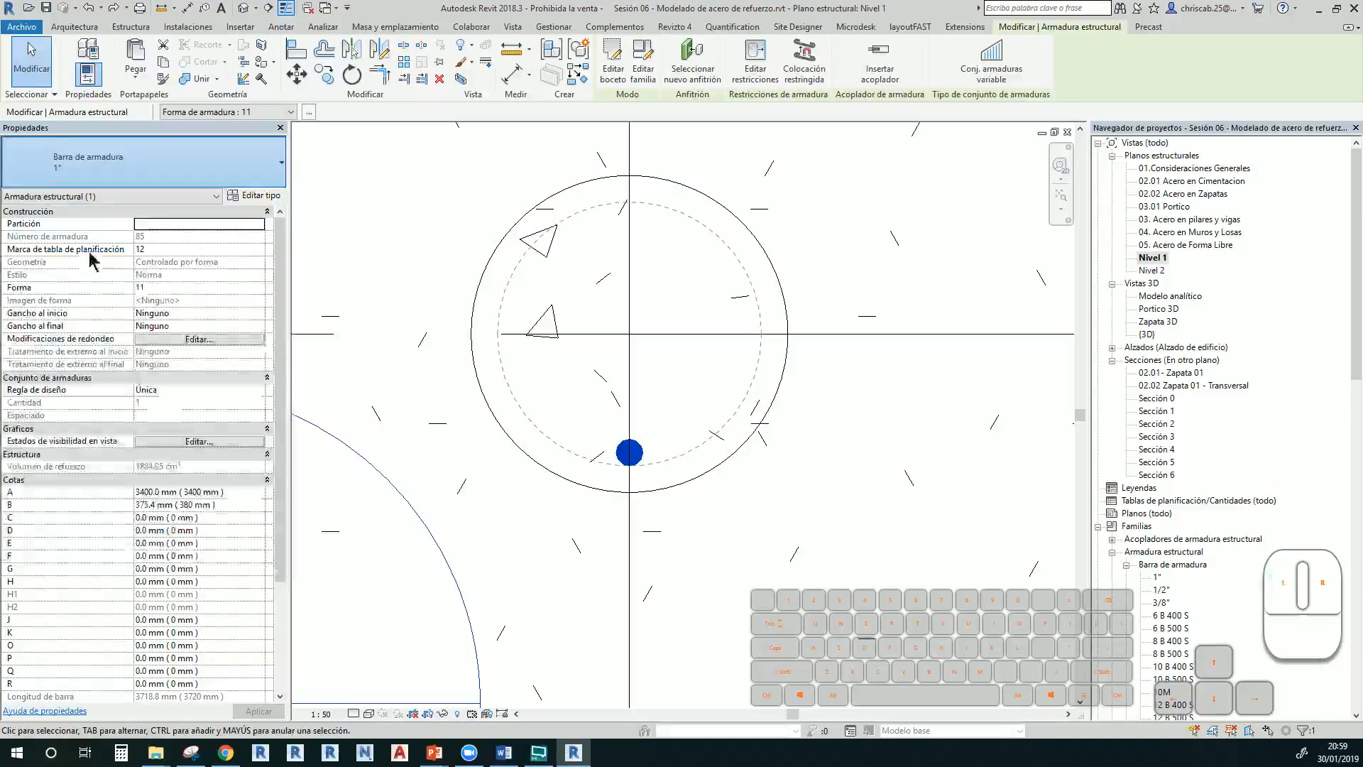
{"action": "left_click", "coordinate": [836, 440]}
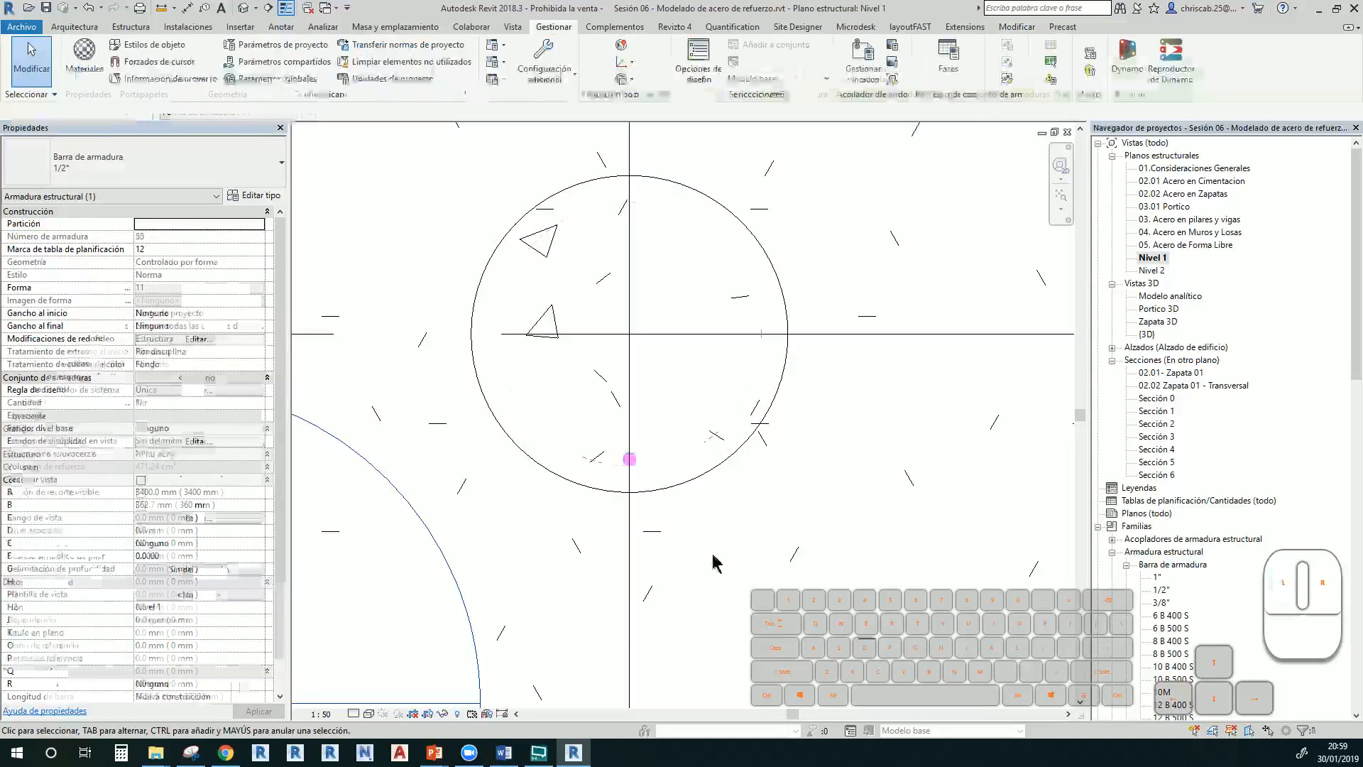
{"action": "left_click", "coordinate": [630, 463]}
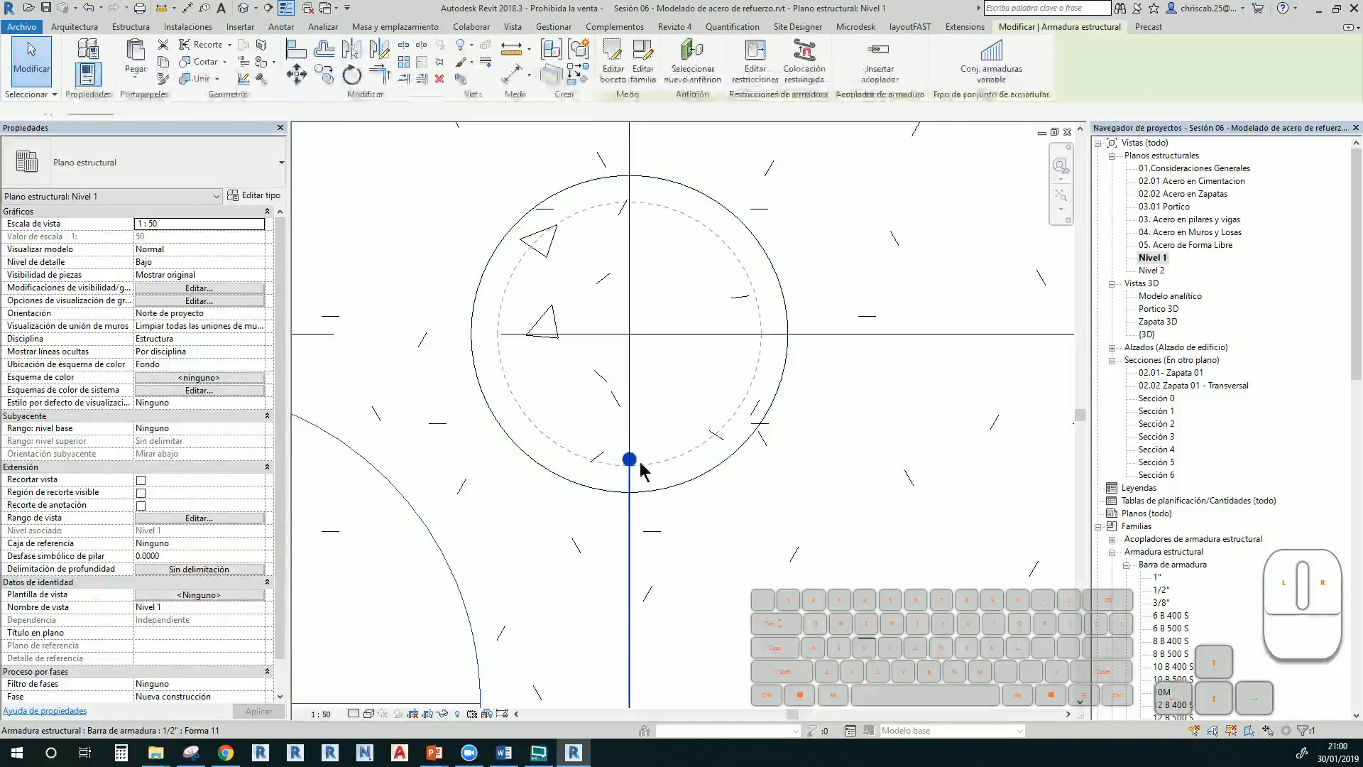
Radially array the bar about the column centre over a full 360°
{"action": "left_click", "coordinate": [399, 69]}
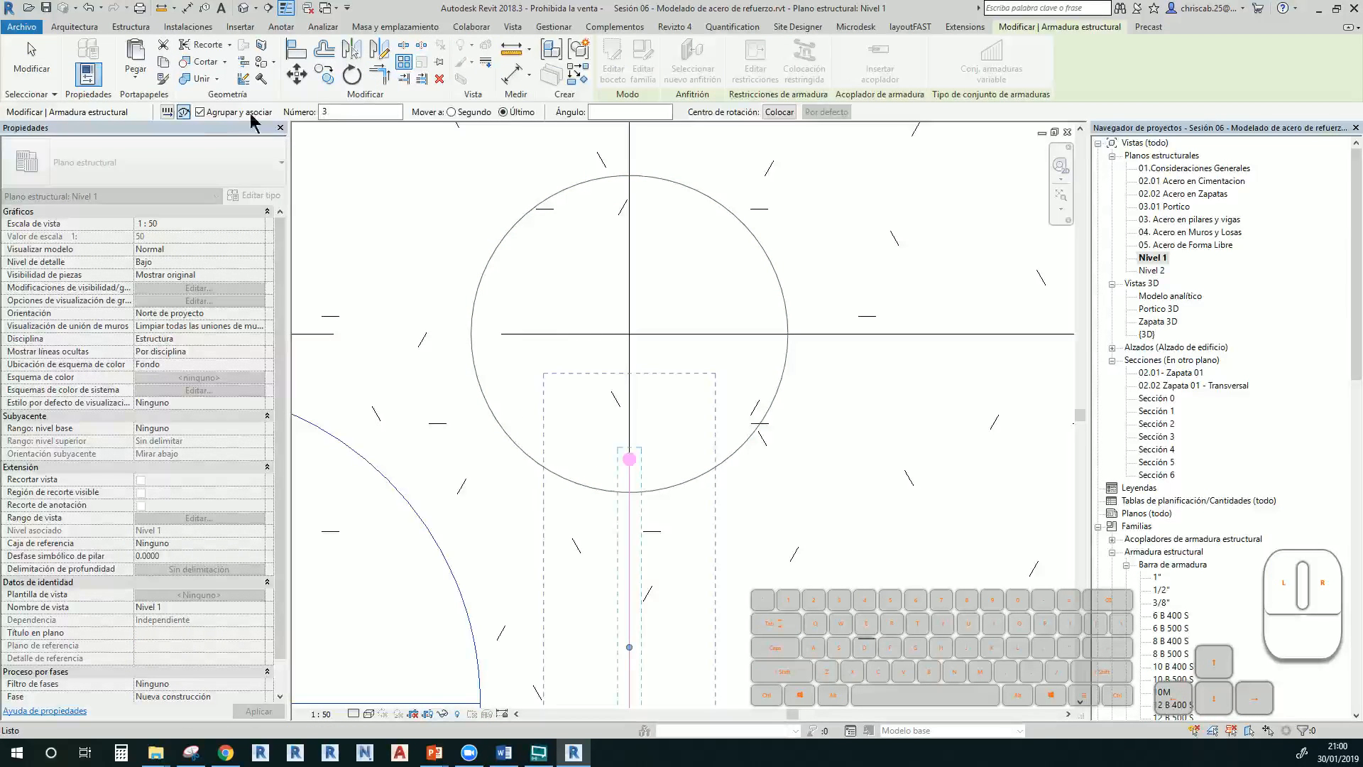
{"action": "left_click", "coordinate": [184, 114]}
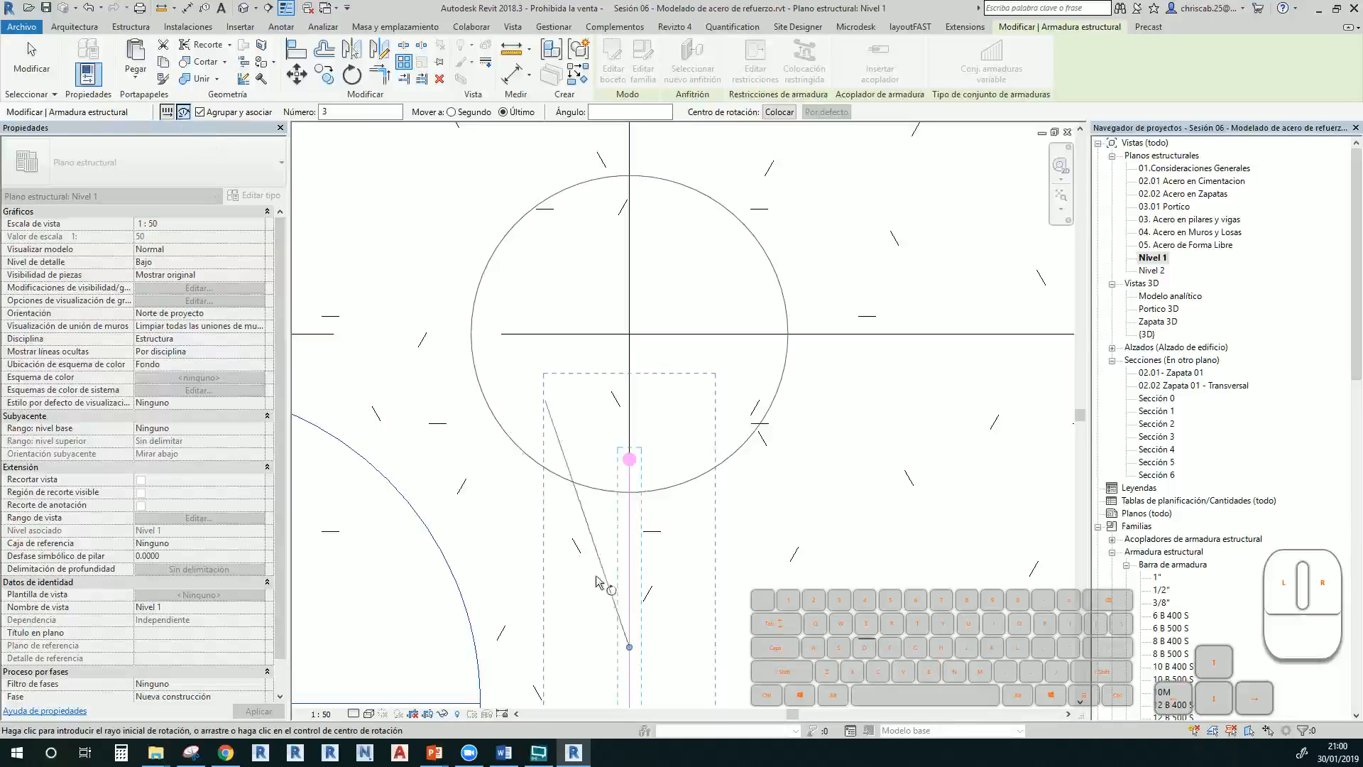
{"action": "left_click", "coordinate": [629, 646]}
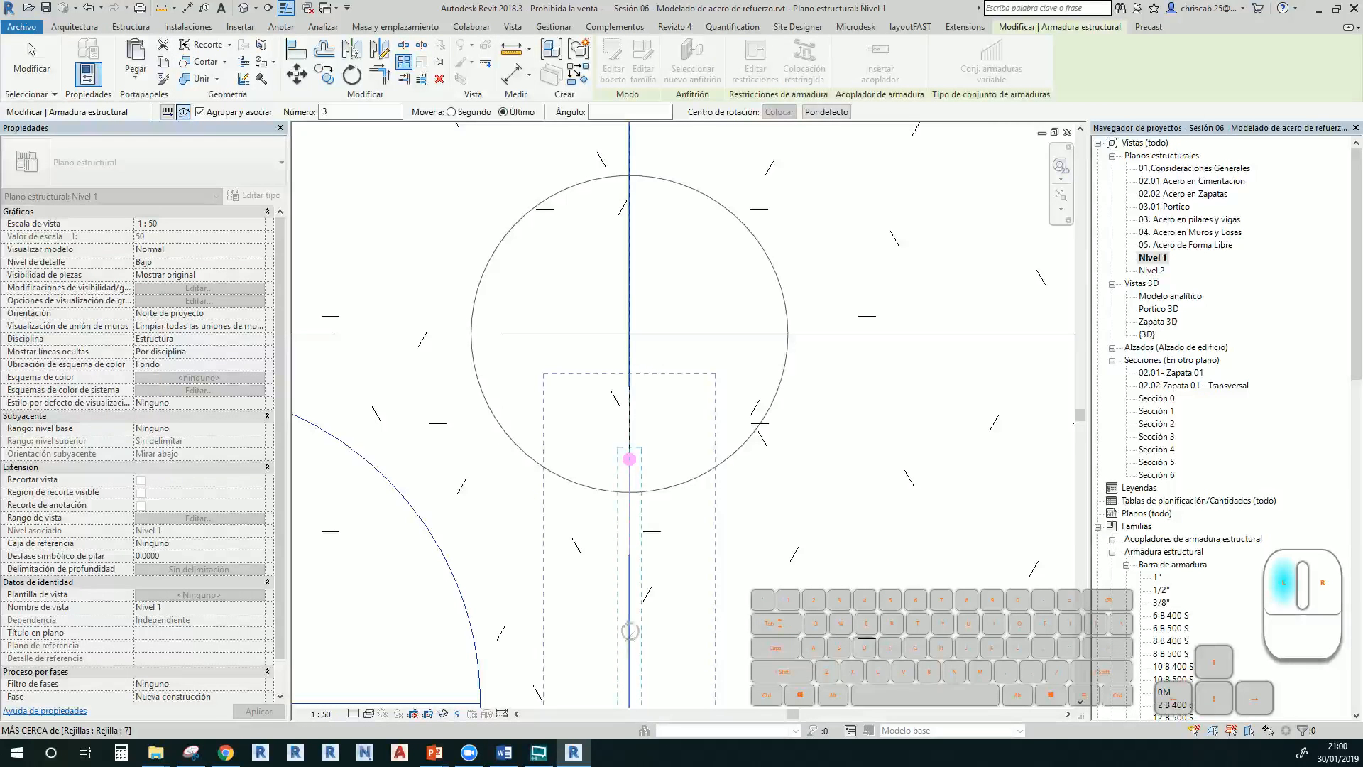
{"action": "left_click_drag", "start_coordinate": [630, 631], "coordinate": [630, 334]}
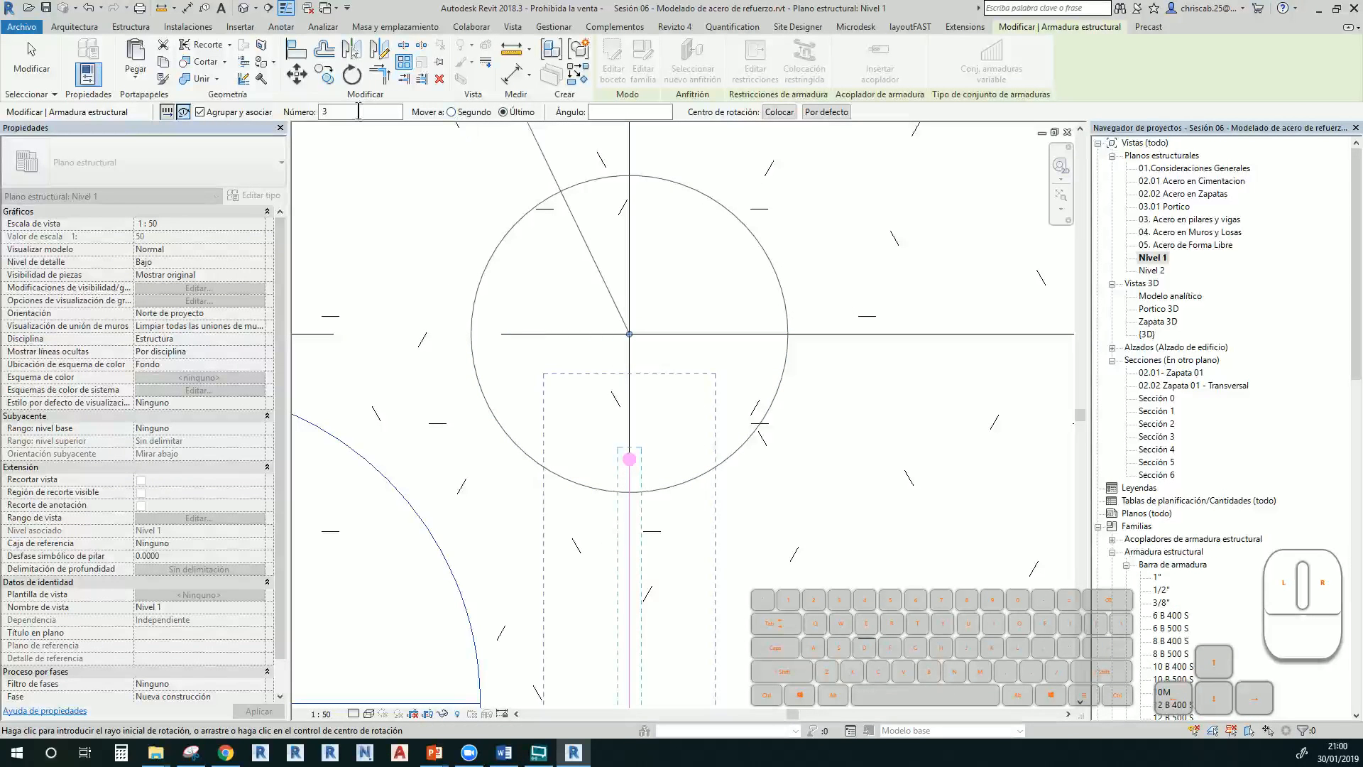
{"action": "type", "text": "7"}
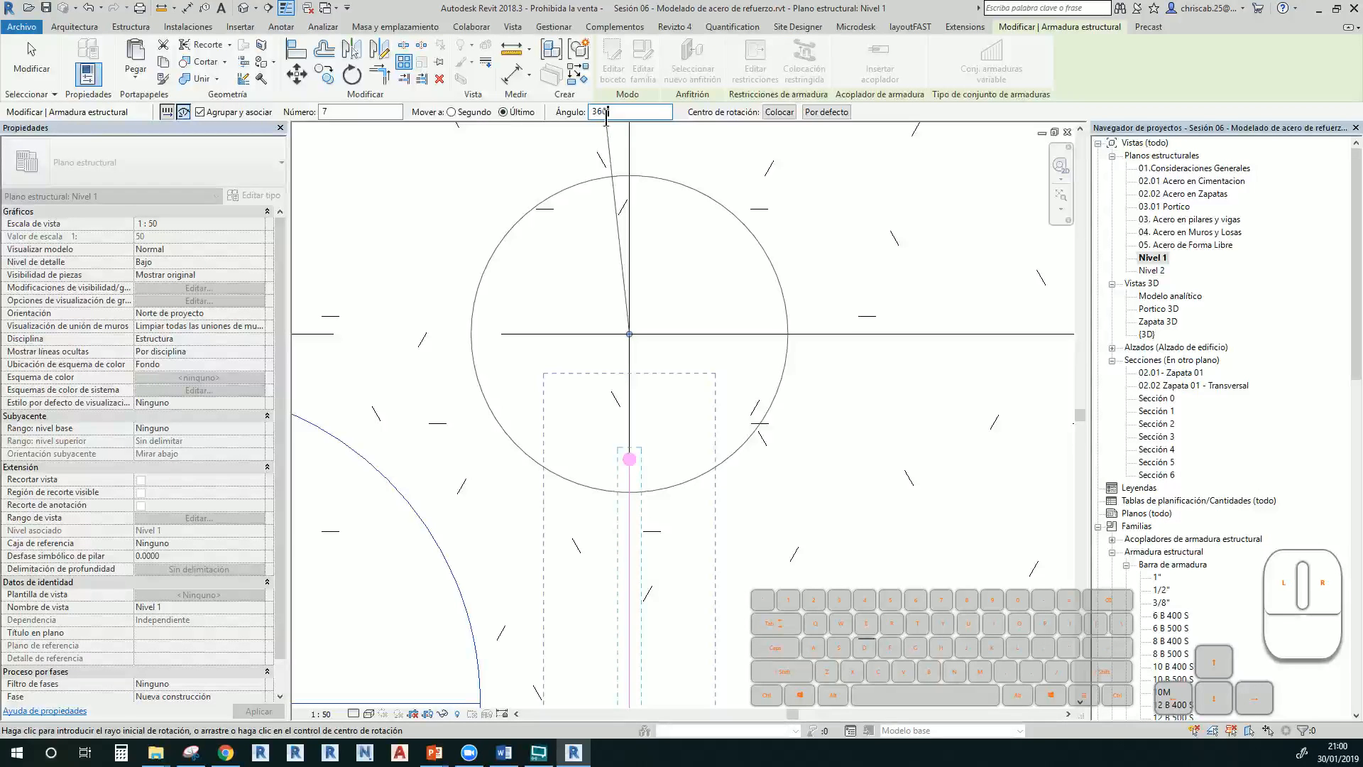
{"action": "key", "text": "Return"}
Try array counts of 12, 5 and 16, then settle on 8 bars
{"action": "scroll", "coordinate": [637, 362], "scroll_direction": "down", "scroll_amount": 2}
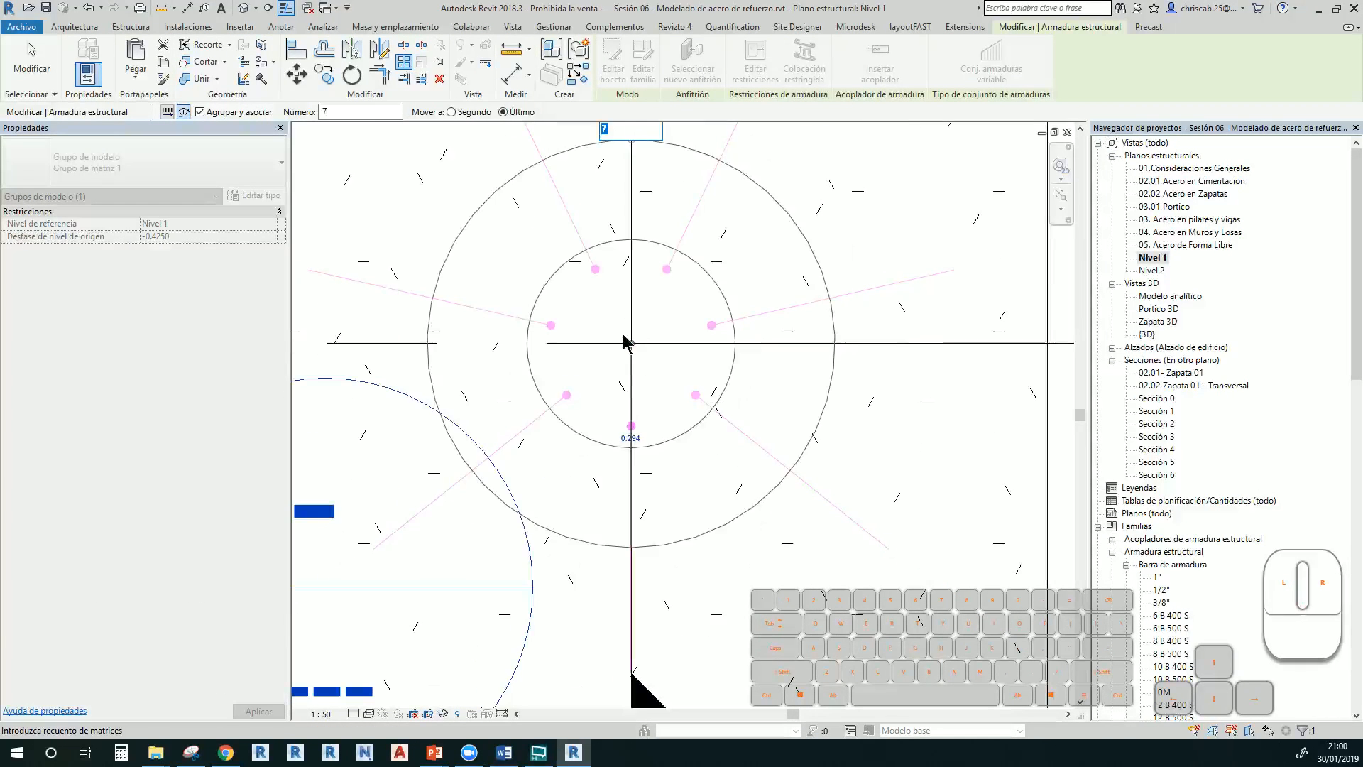
{"action": "scroll", "coordinate": [609, 495], "scroll_direction": "down", "scroll_amount": 2}
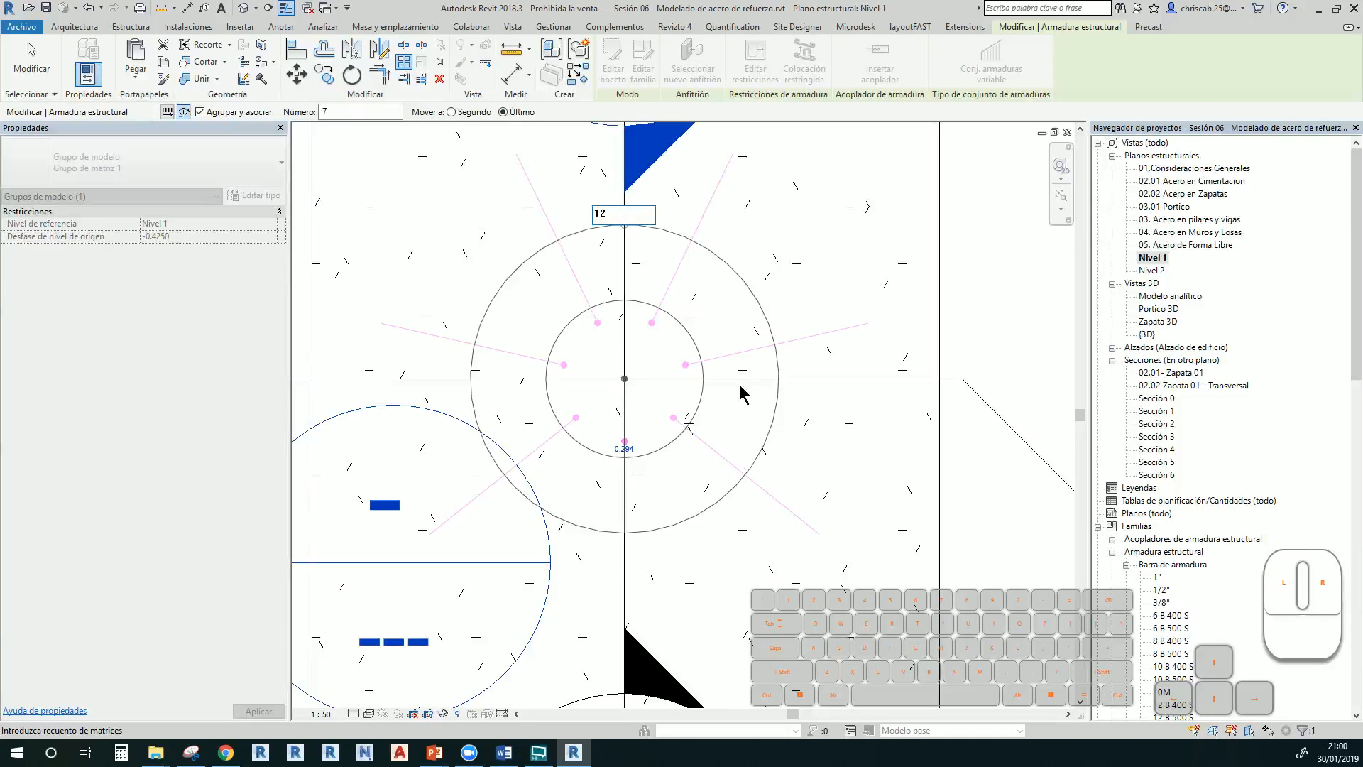
{"action": "key", "text": "Return"}
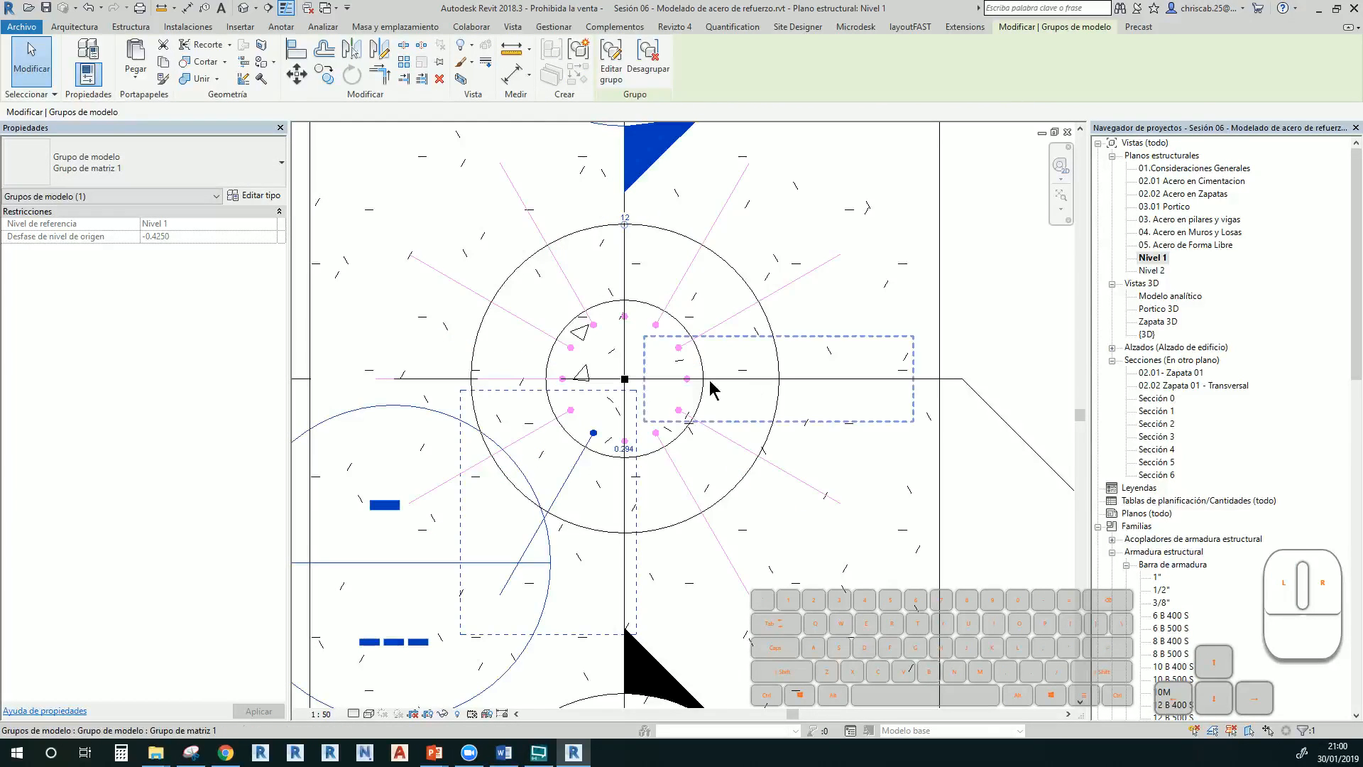
{"action": "left_click", "coordinate": [624, 218]}
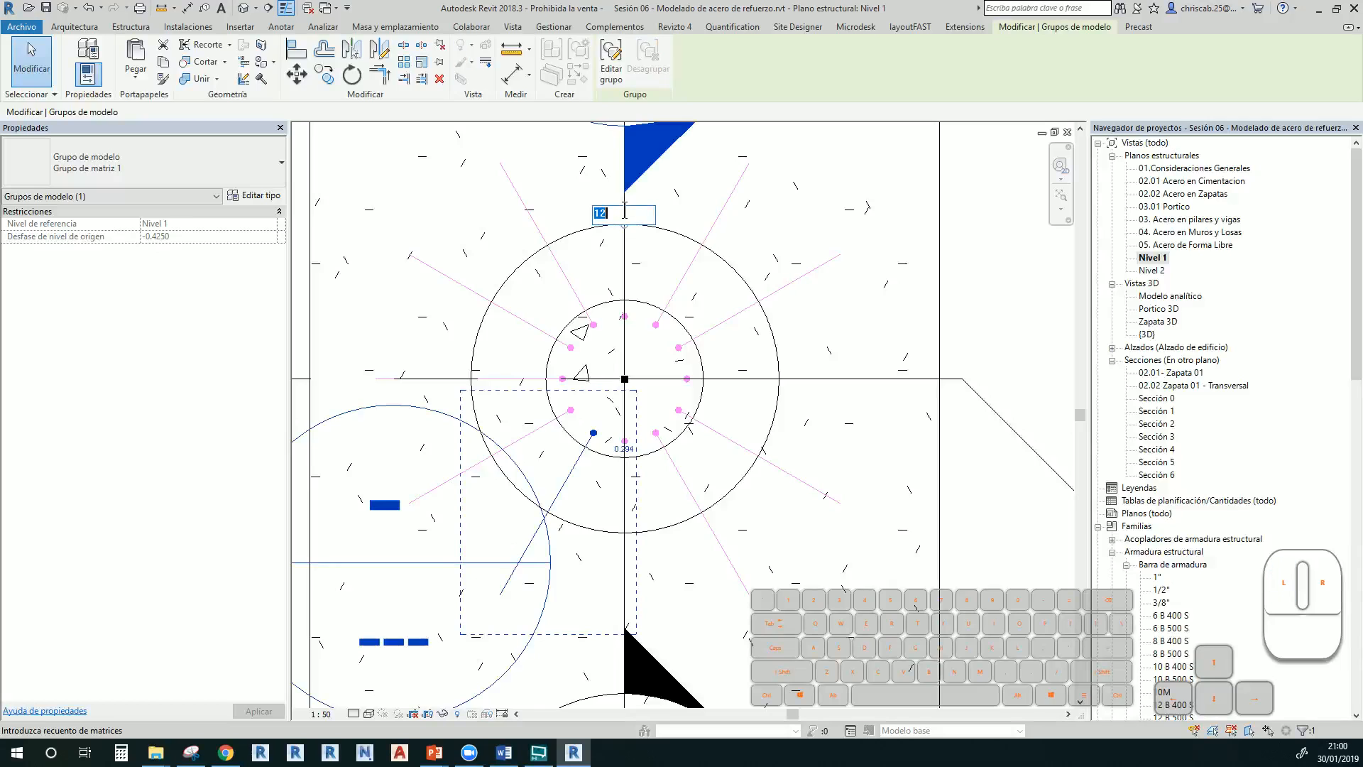
{"action": "key", "text": "Return"}
{"action": "left_click", "coordinate": [627, 234]}
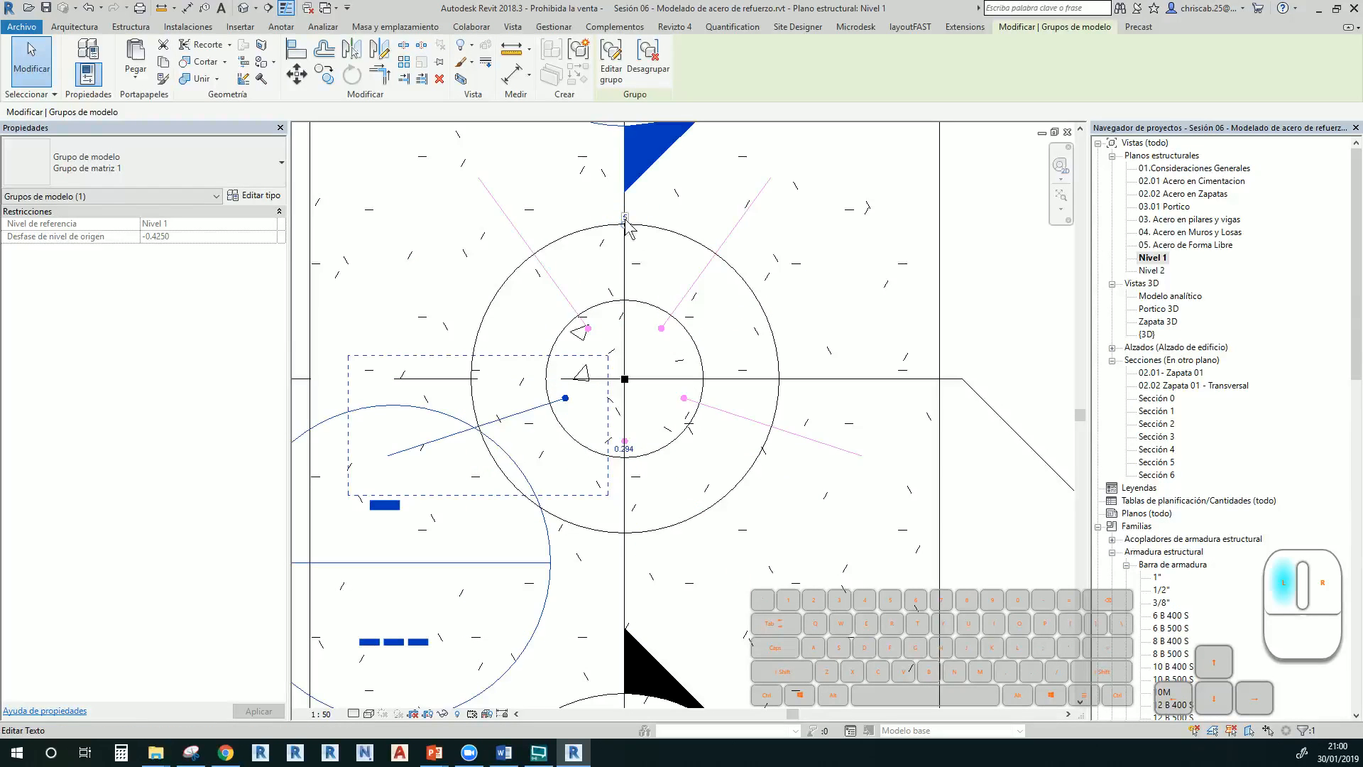
{"action": "type", "text": "16"}
{"action": "key", "text": "Return"}
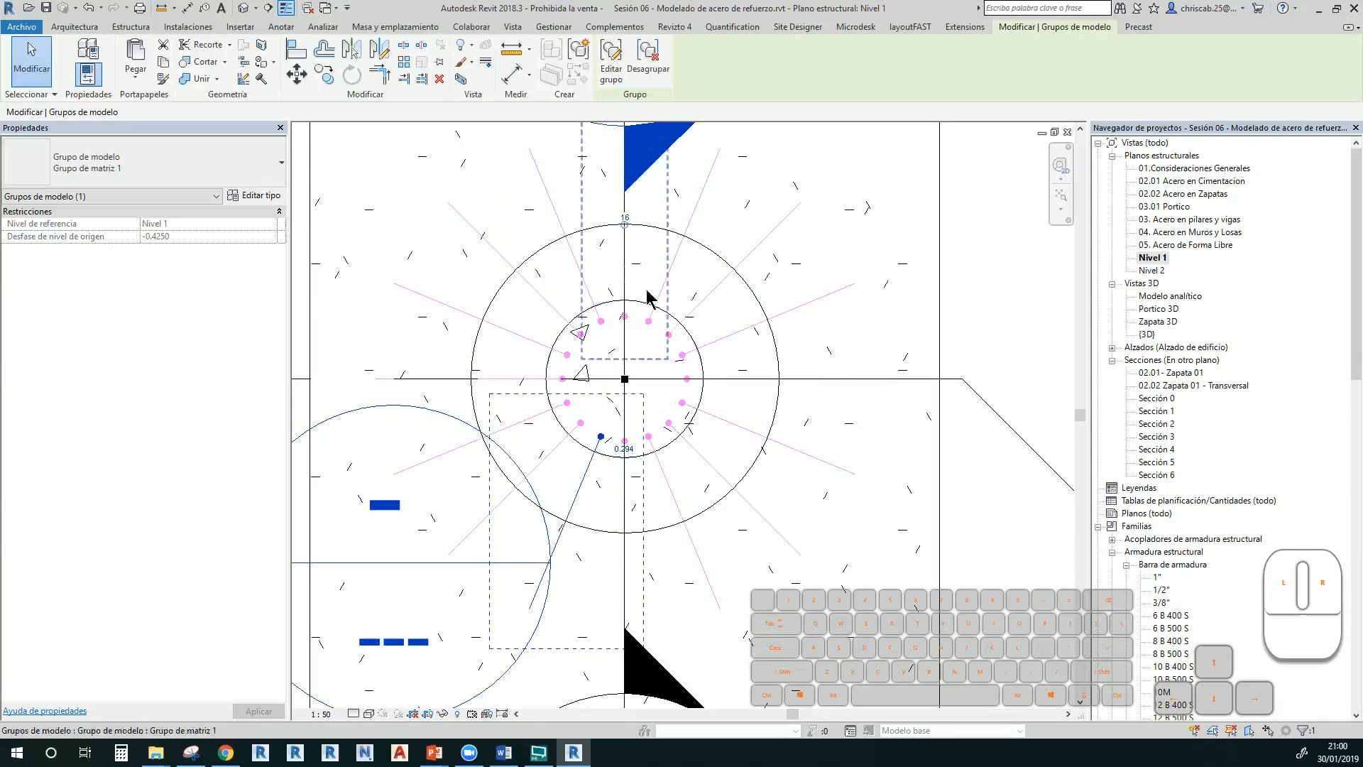
{"action": "left_click", "coordinate": [627, 218]}
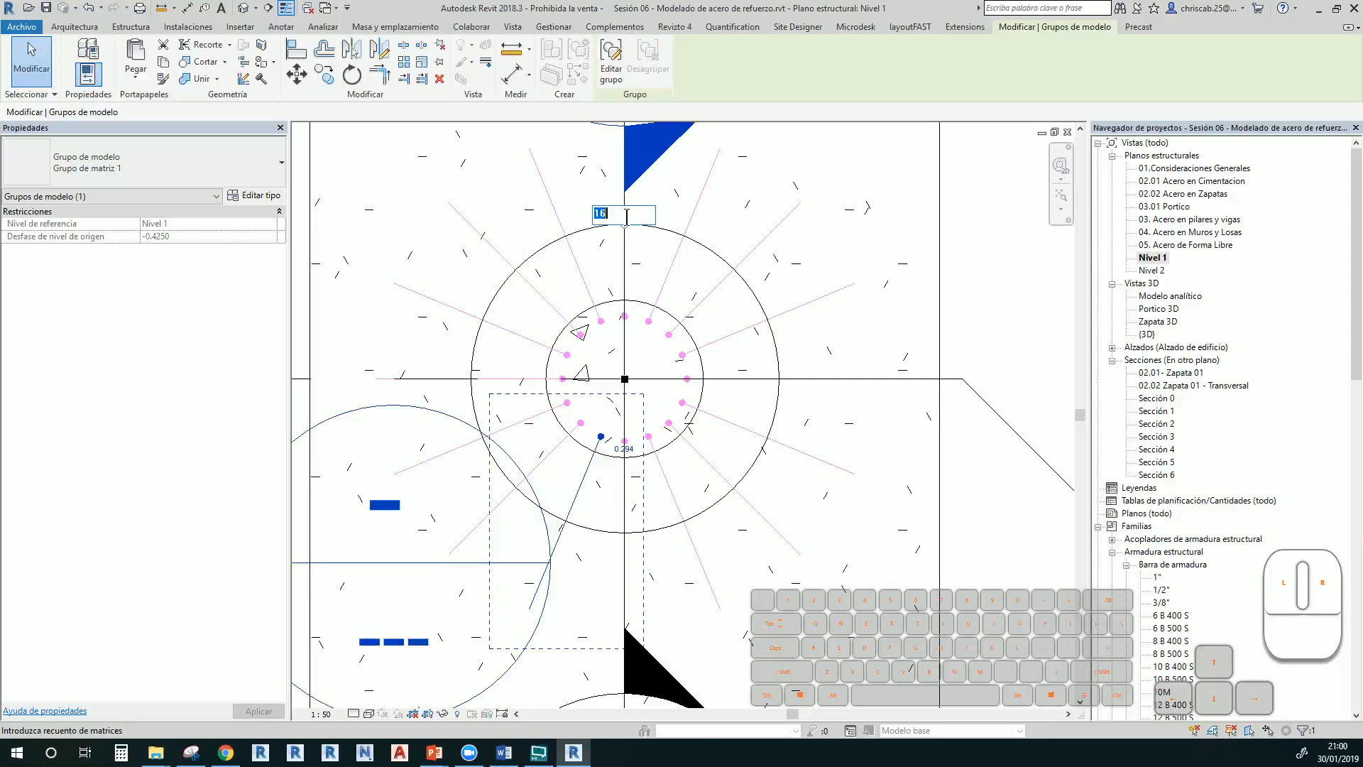
{"action": "key", "text": "Return"}
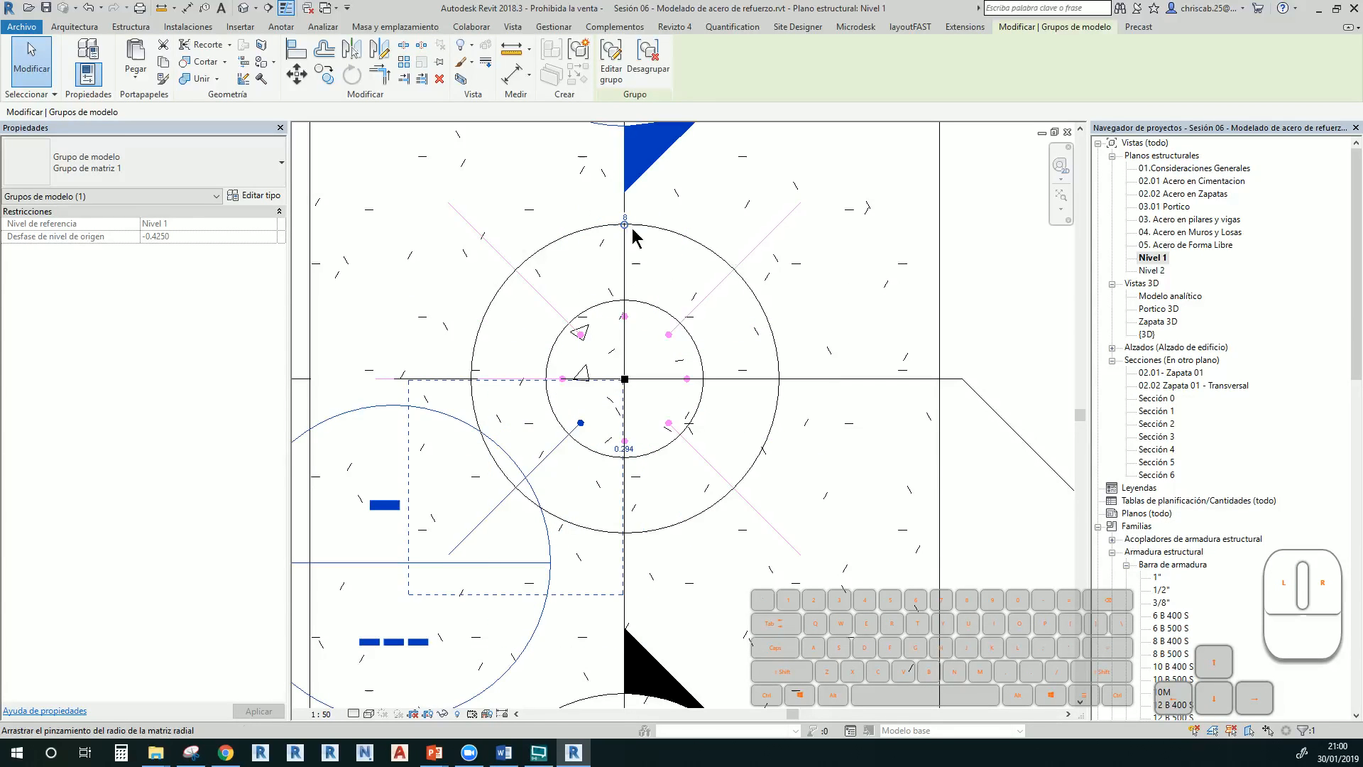
{"action": "left_click", "coordinate": [747, 498]}
{"action": "middle_click_drag", "start_coordinate": [805, 416], "coordinate": [795, 392]}
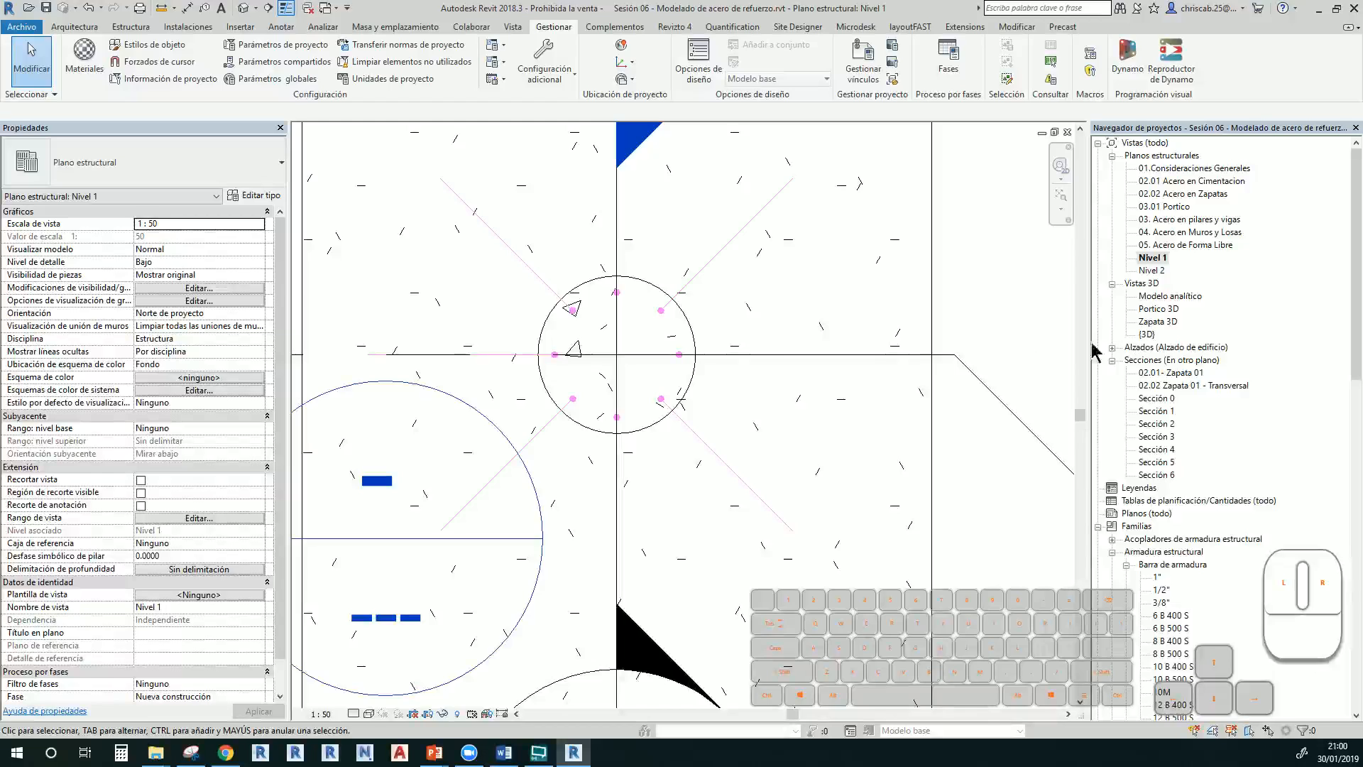
{"action": "left_click", "coordinate": [627, 288]}
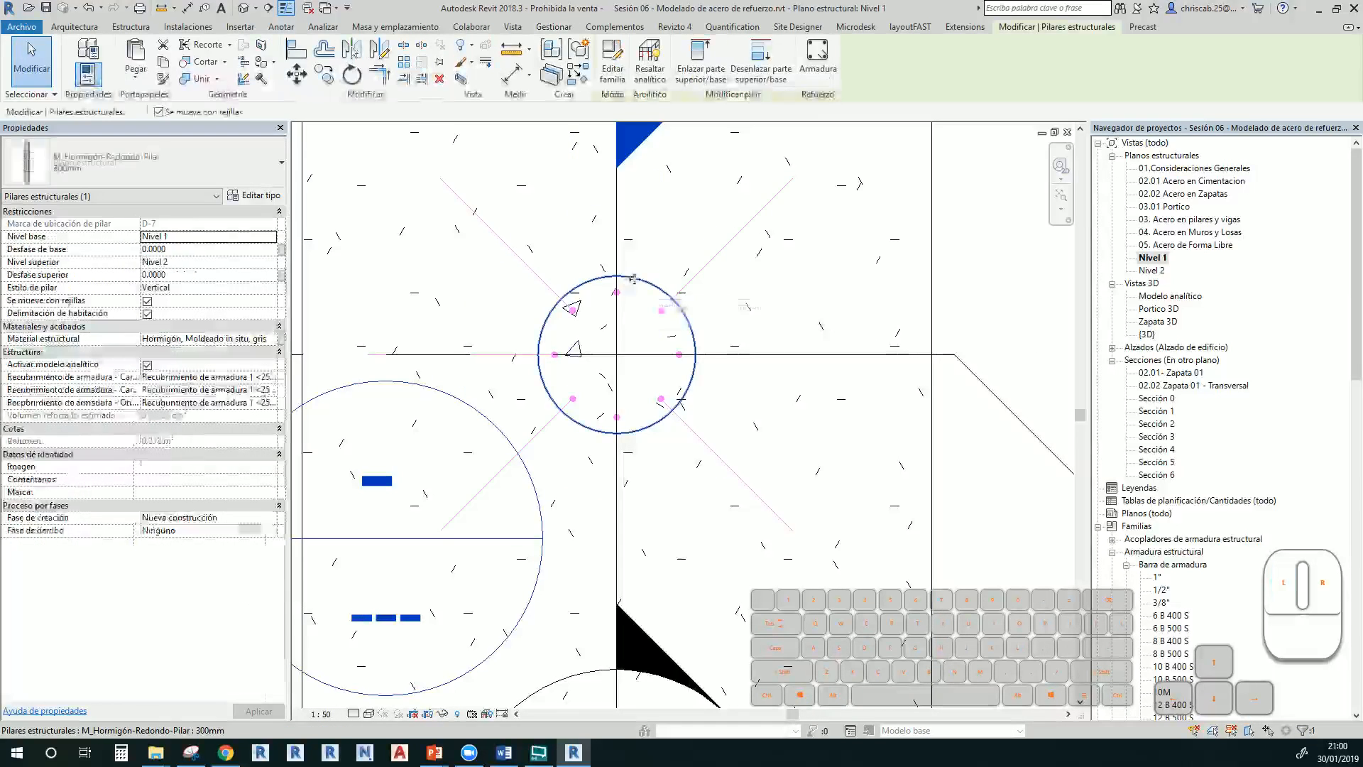
{"action": "left_click", "coordinate": [817, 67]}
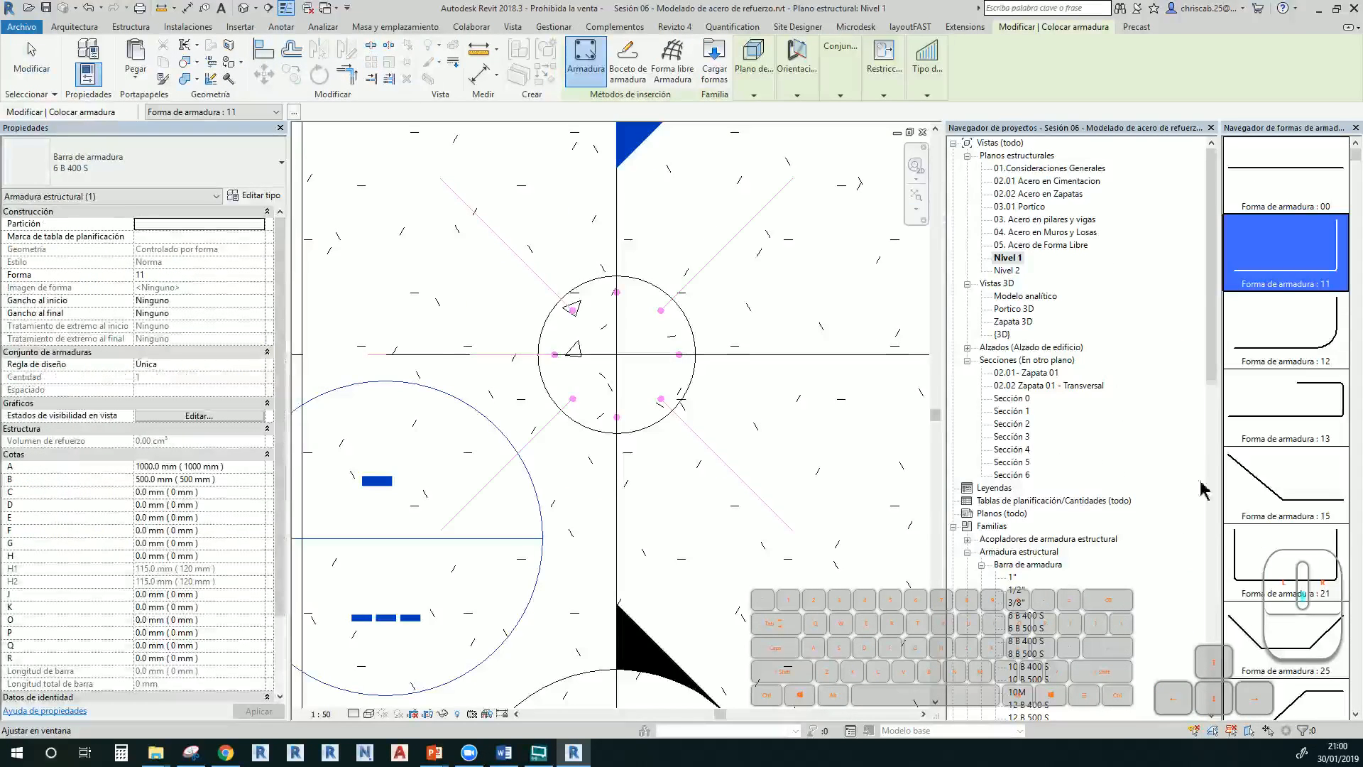
{"action": "scroll", "coordinate": [1289, 561], "scroll_direction": "down", "scroll_amount": 6}
{"action": "scroll", "coordinate": [1289, 568], "scroll_direction": "down", "scroll_amount": 5}
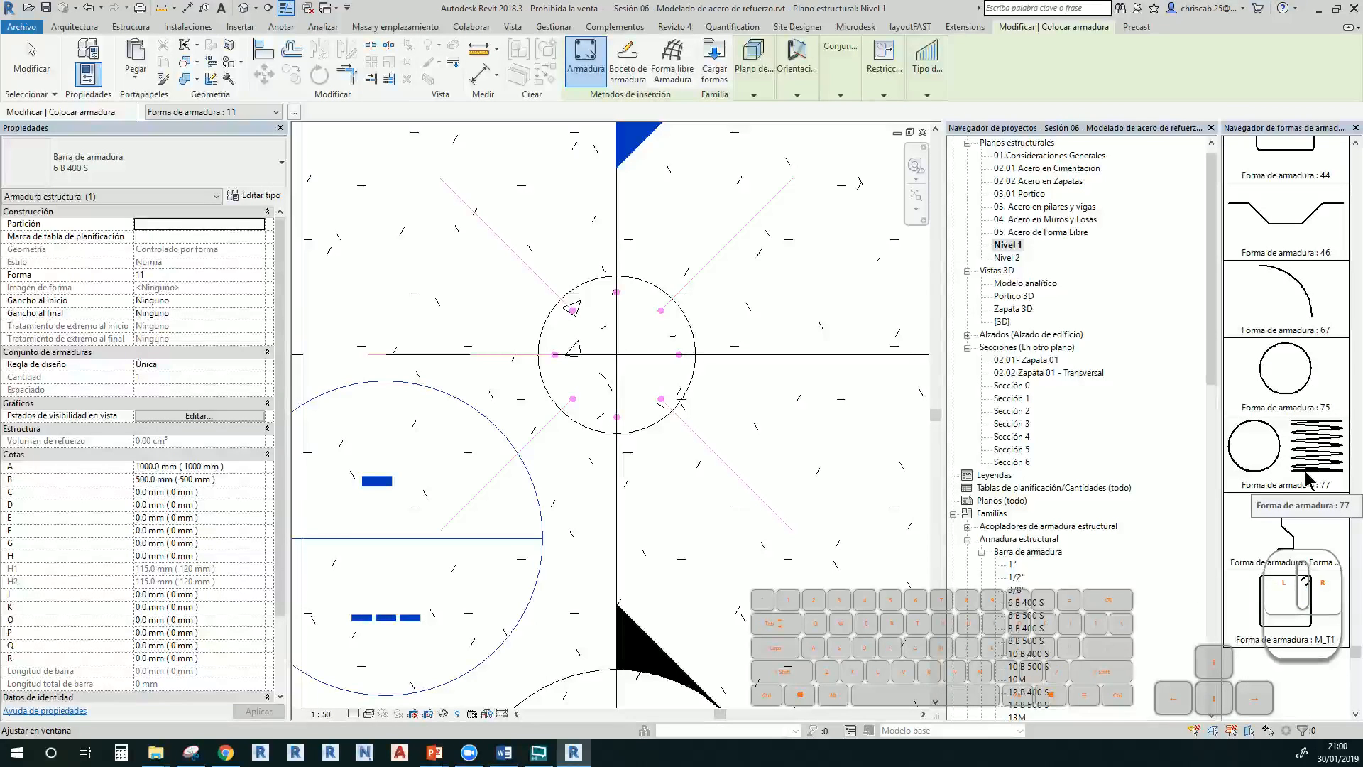
{"action": "left_click", "coordinate": [1308, 481]}
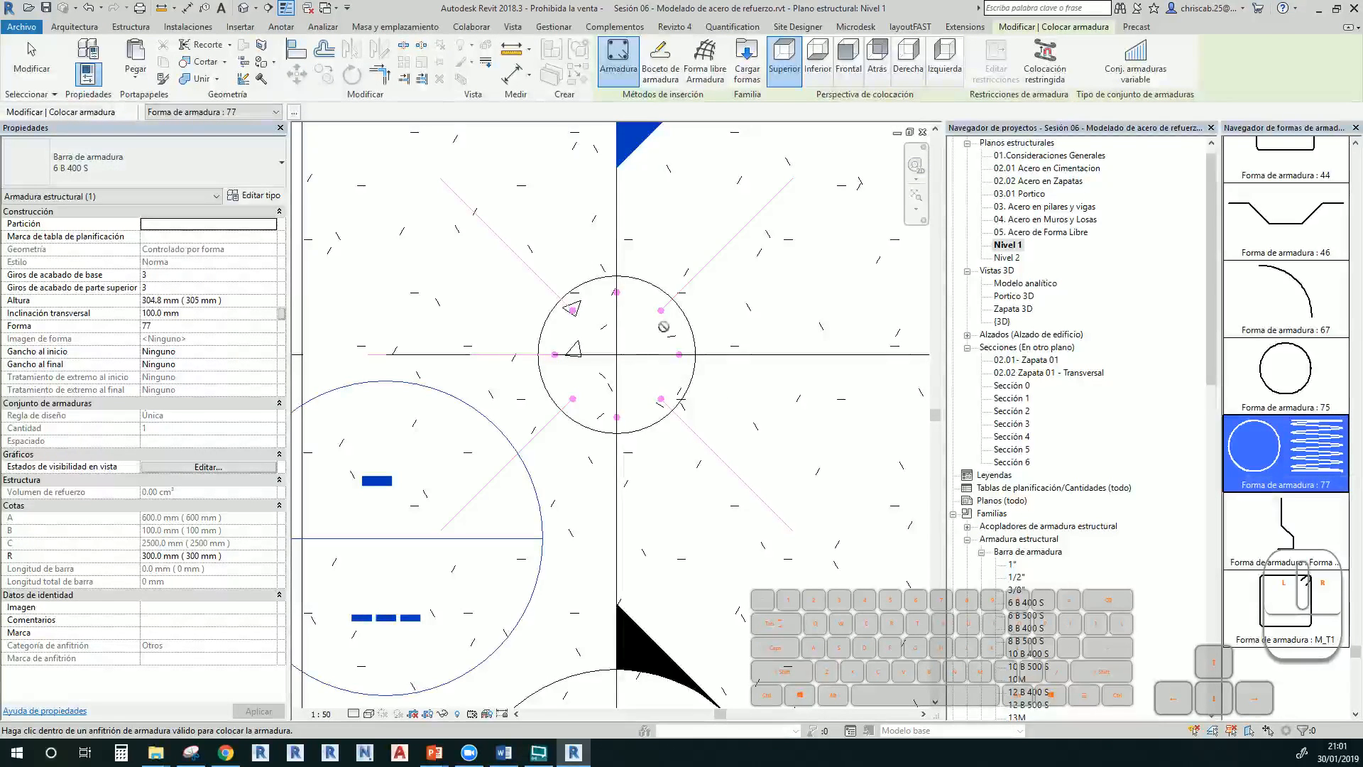
{"action": "key", "text": "Escape"}
{"action": "key", "text": "Escape"}
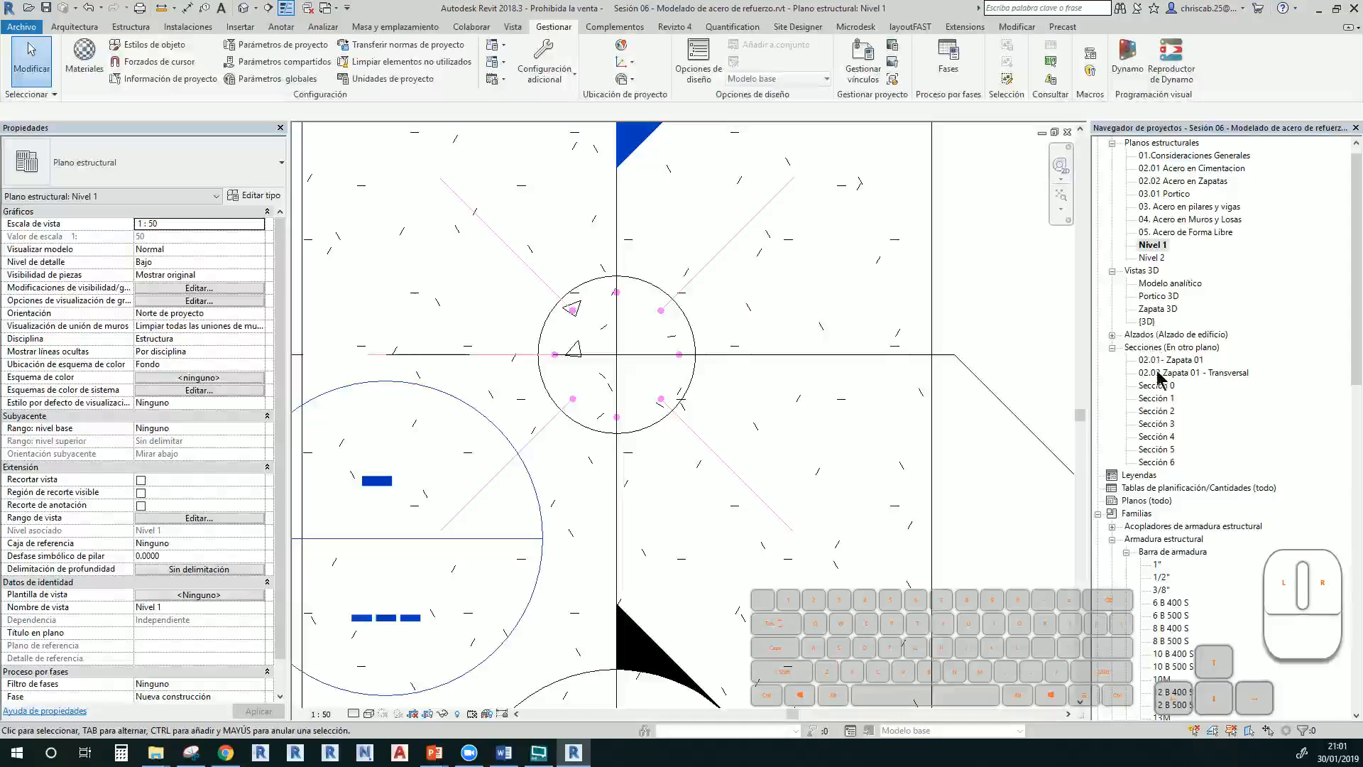
Open the Sección 6 view, cancelling an accidentally started section line
{"action": "double_click", "coordinate": [1158, 462]}
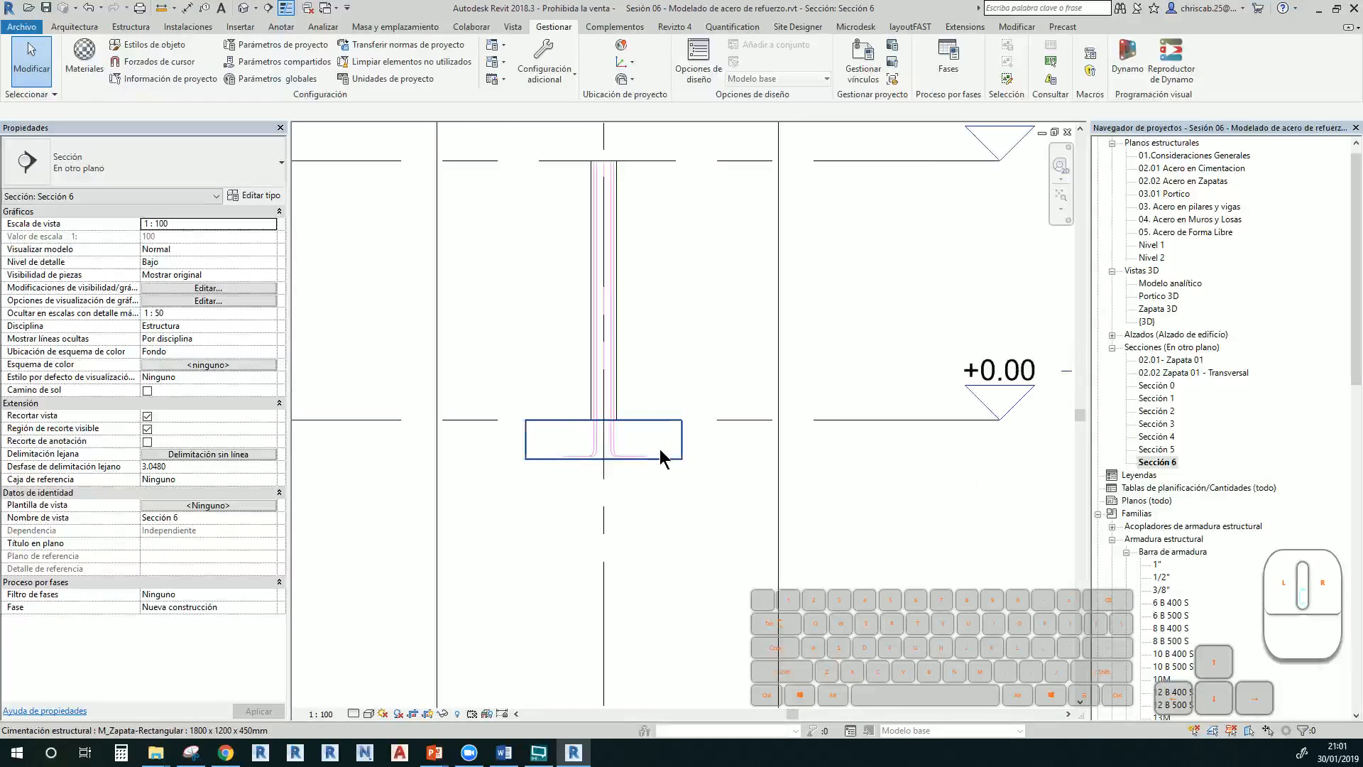
{"action": "scroll", "coordinate": [660, 456], "scroll_direction": "down", "scroll_amount": 2}
{"action": "scroll", "coordinate": [681, 405], "scroll_direction": "up", "scroll_amount": 1}
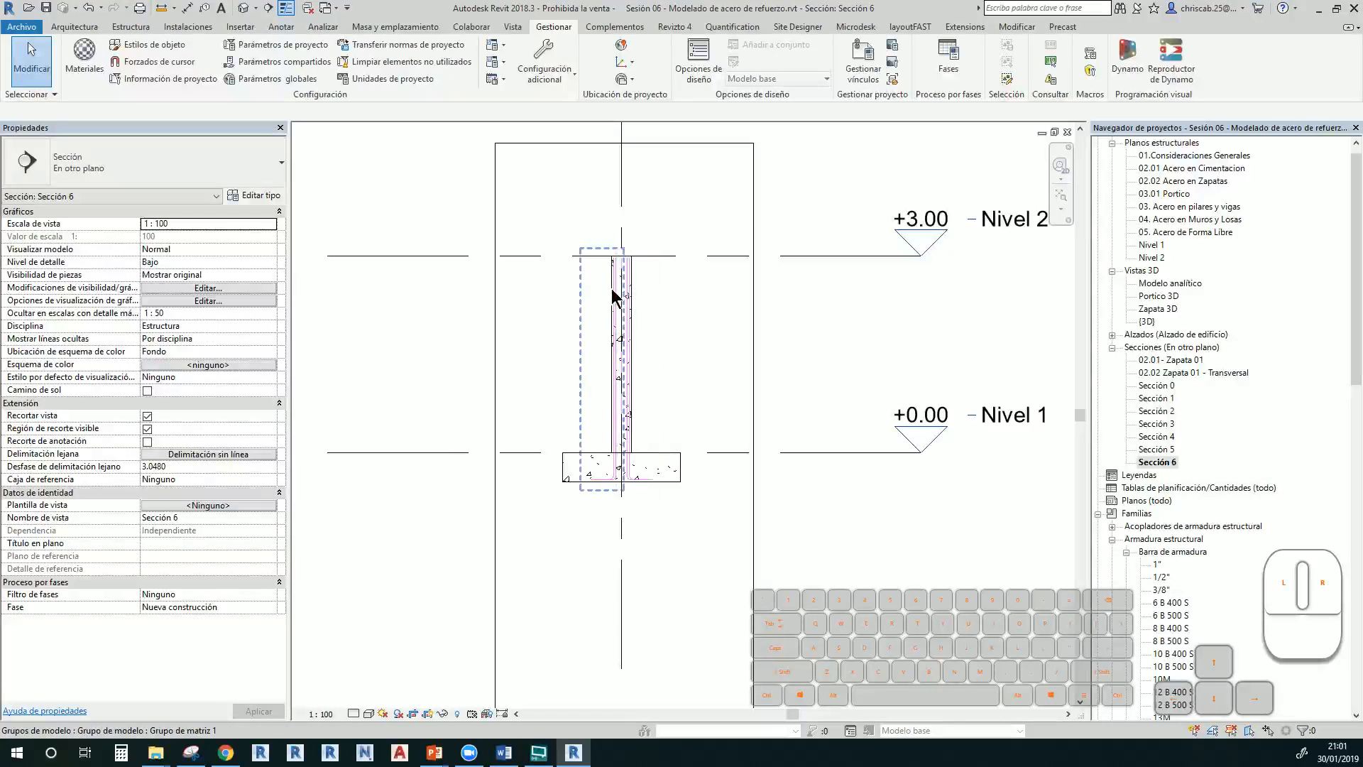
{"action": "left_click", "coordinate": [268, 12]}
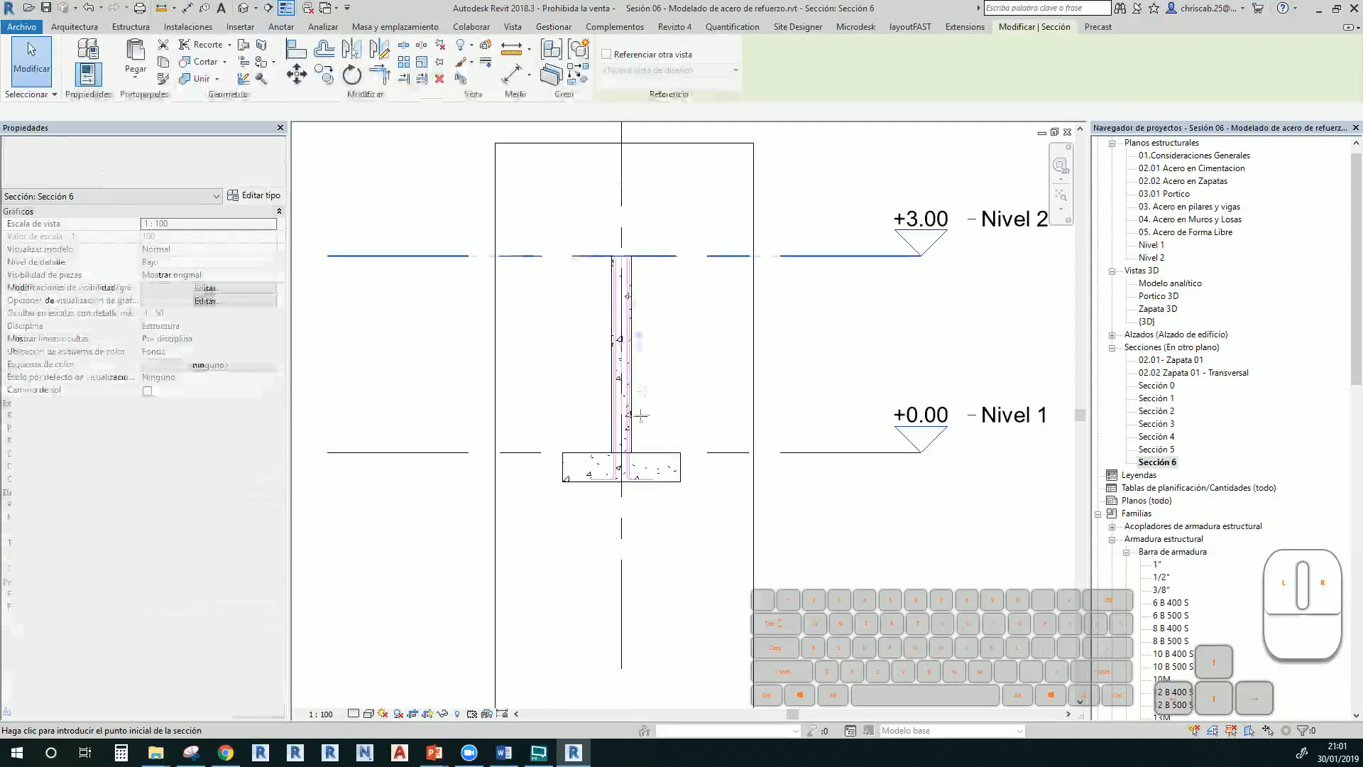
{"action": "left_click", "coordinate": [556, 370]}
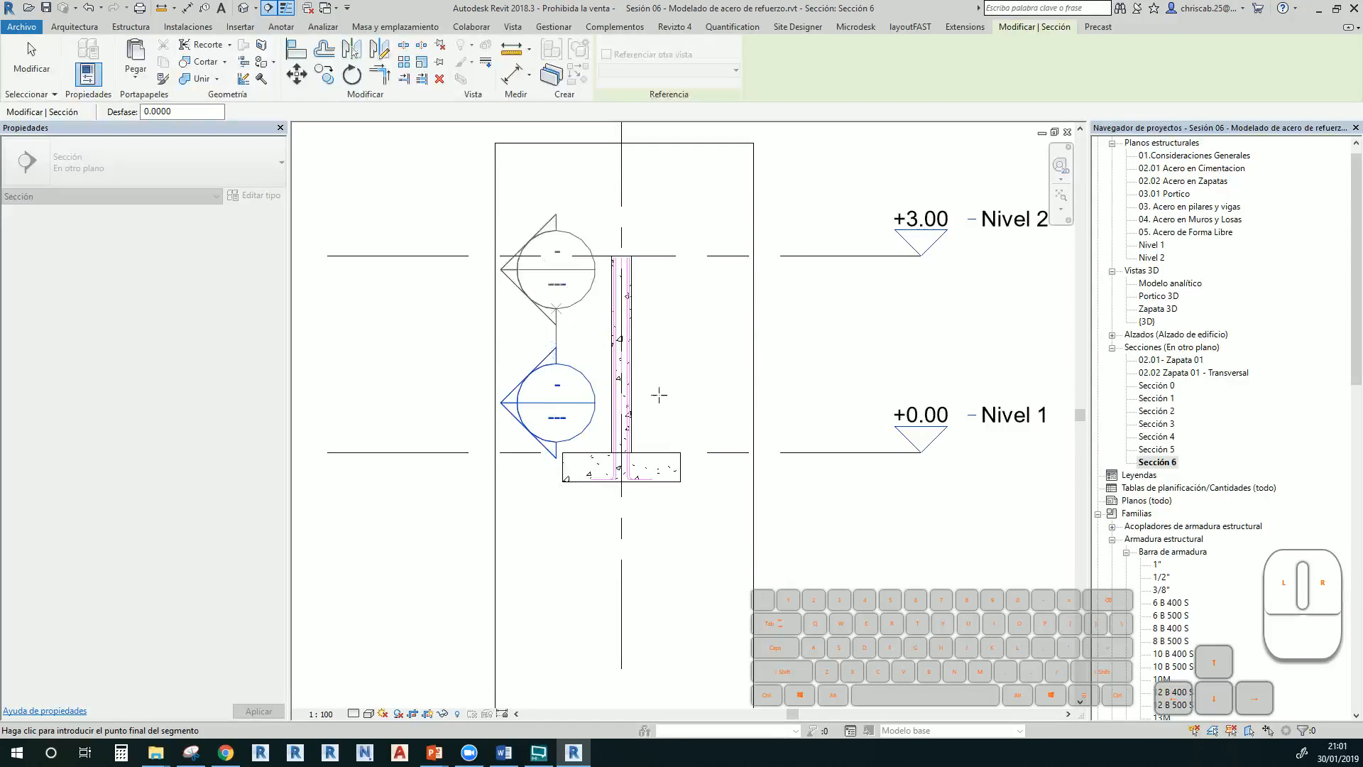
{"action": "key", "text": "Escape"}
{"action": "key", "text": "Escape"}
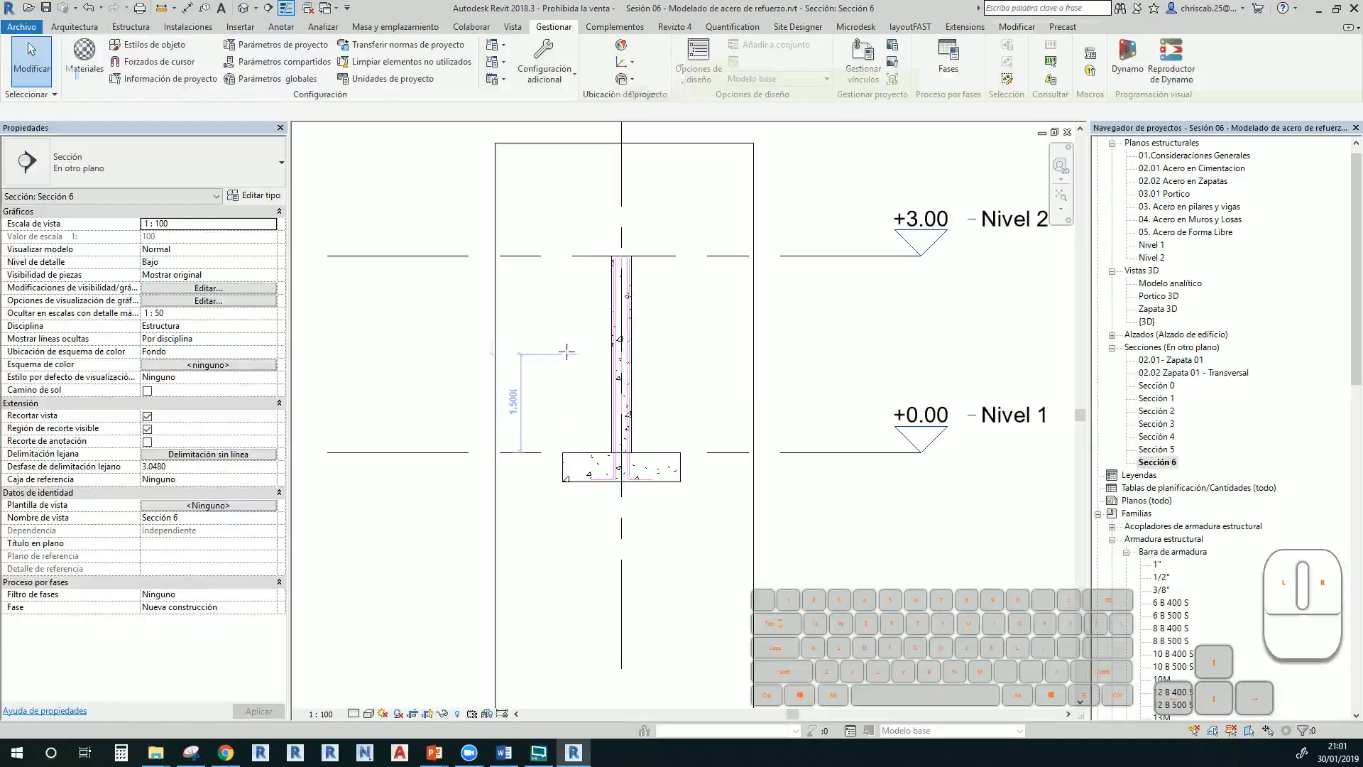
Set the round column's Desfase superior (top offset) to 1.0
{"action": "left_click", "coordinate": [619, 348]}
{"action": "key", "text": "Escape"}
{"action": "scroll", "coordinate": [609, 305], "scroll_direction": "up", "scroll_amount": 2}
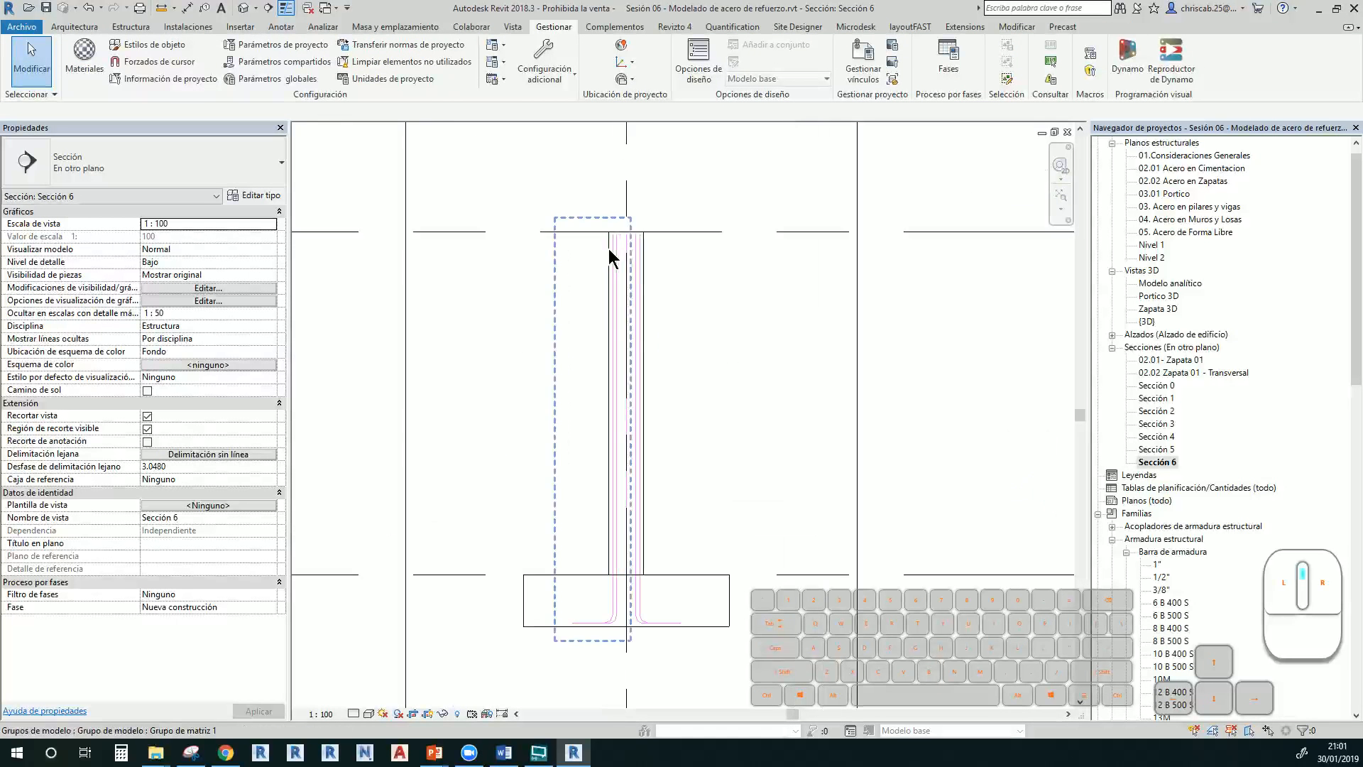
{"action": "scroll", "coordinate": [607, 255], "scroll_direction": "up", "scroll_amount": 1}
{"action": "left_click", "coordinate": [624, 235]}
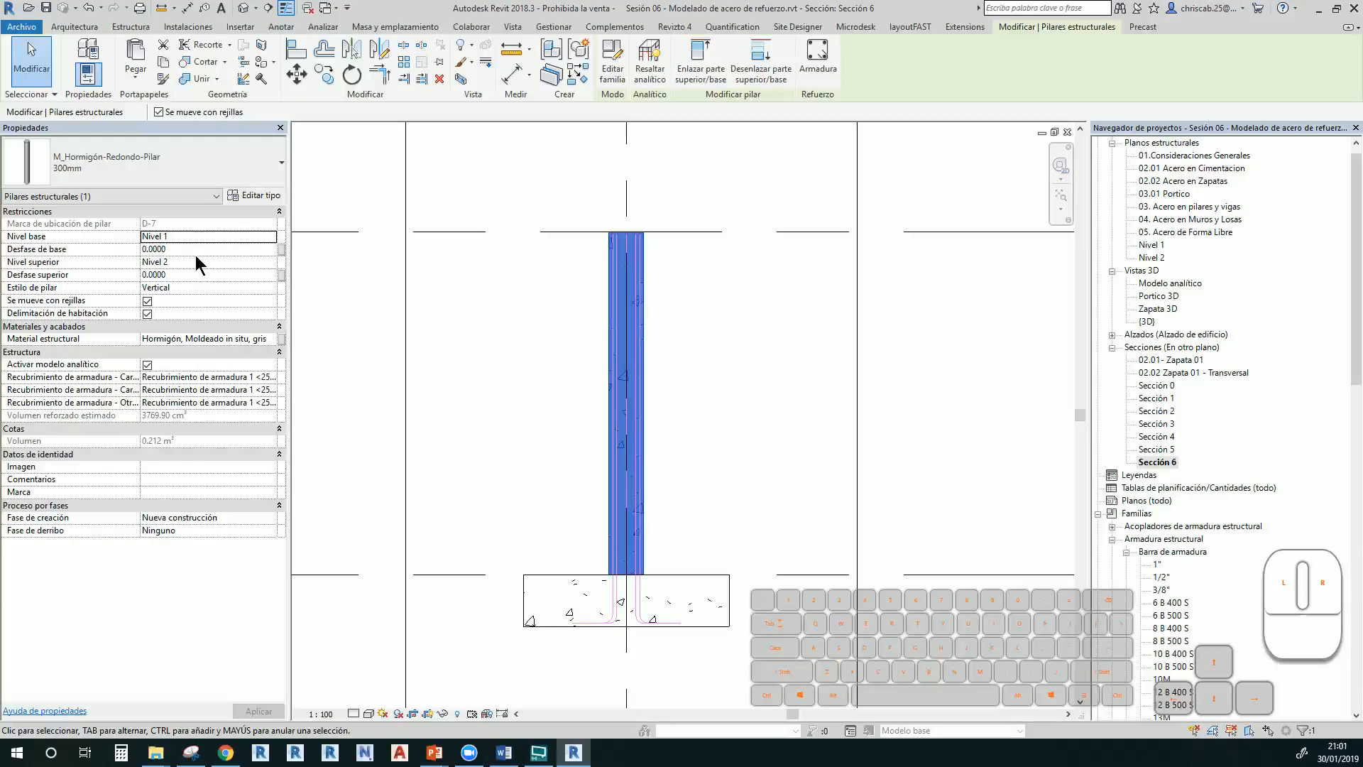
{"action": "left_click", "coordinate": [195, 275]}
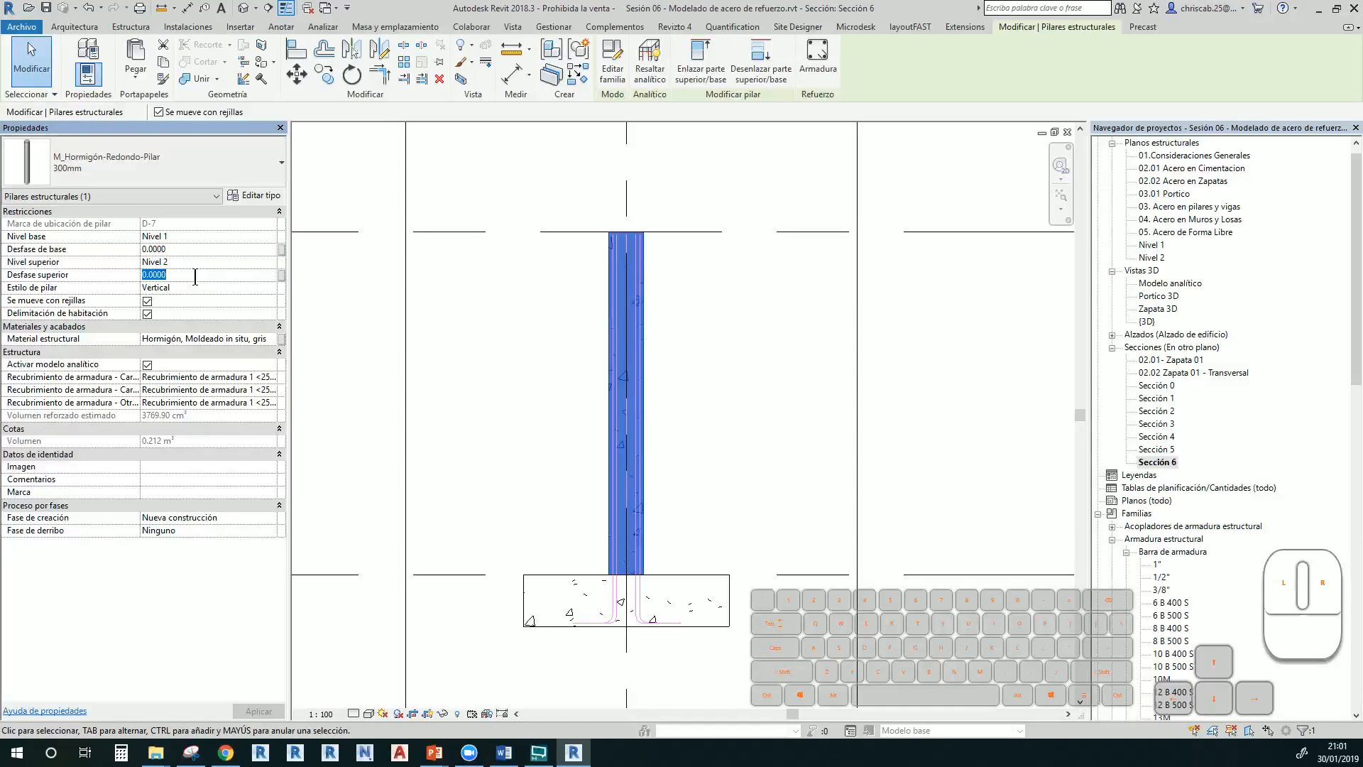
{"action": "scroll", "coordinate": [700, 338], "scroll_direction": "down", "scroll_amount": 2}
{"action": "left_click", "coordinate": [696, 370]}
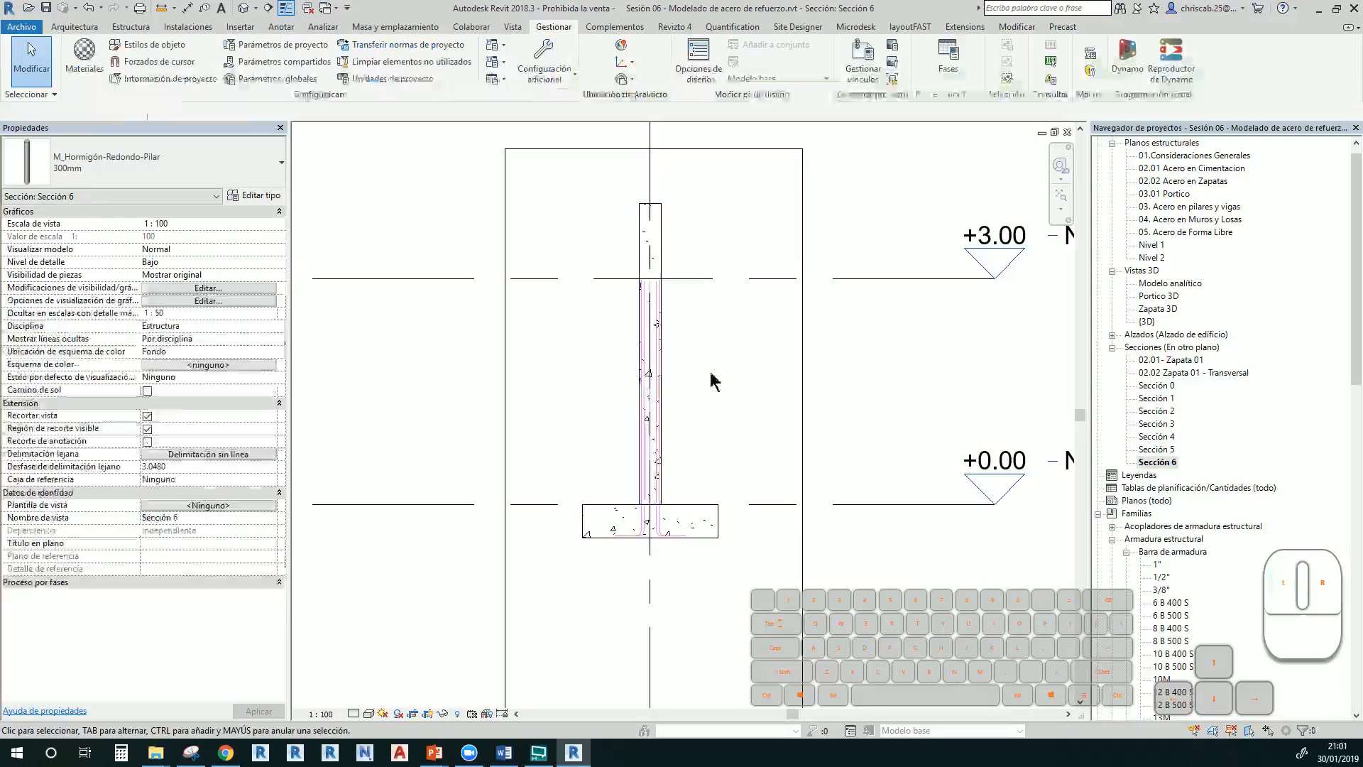
Check the Nivel 2 level height, then reselect the round column
{"action": "middle_click_drag", "start_coordinate": [719, 302], "coordinate": [599, 365]}
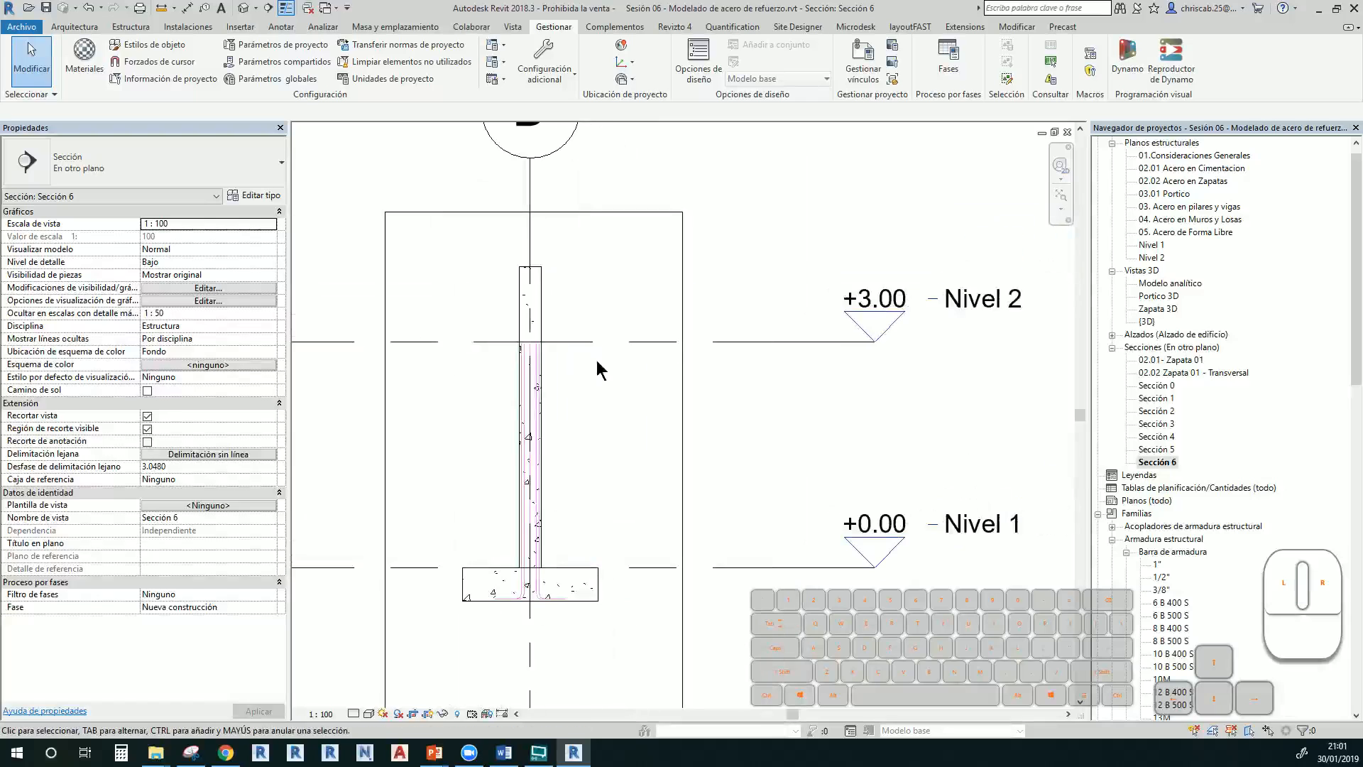
{"action": "left_click", "coordinate": [577, 343]}
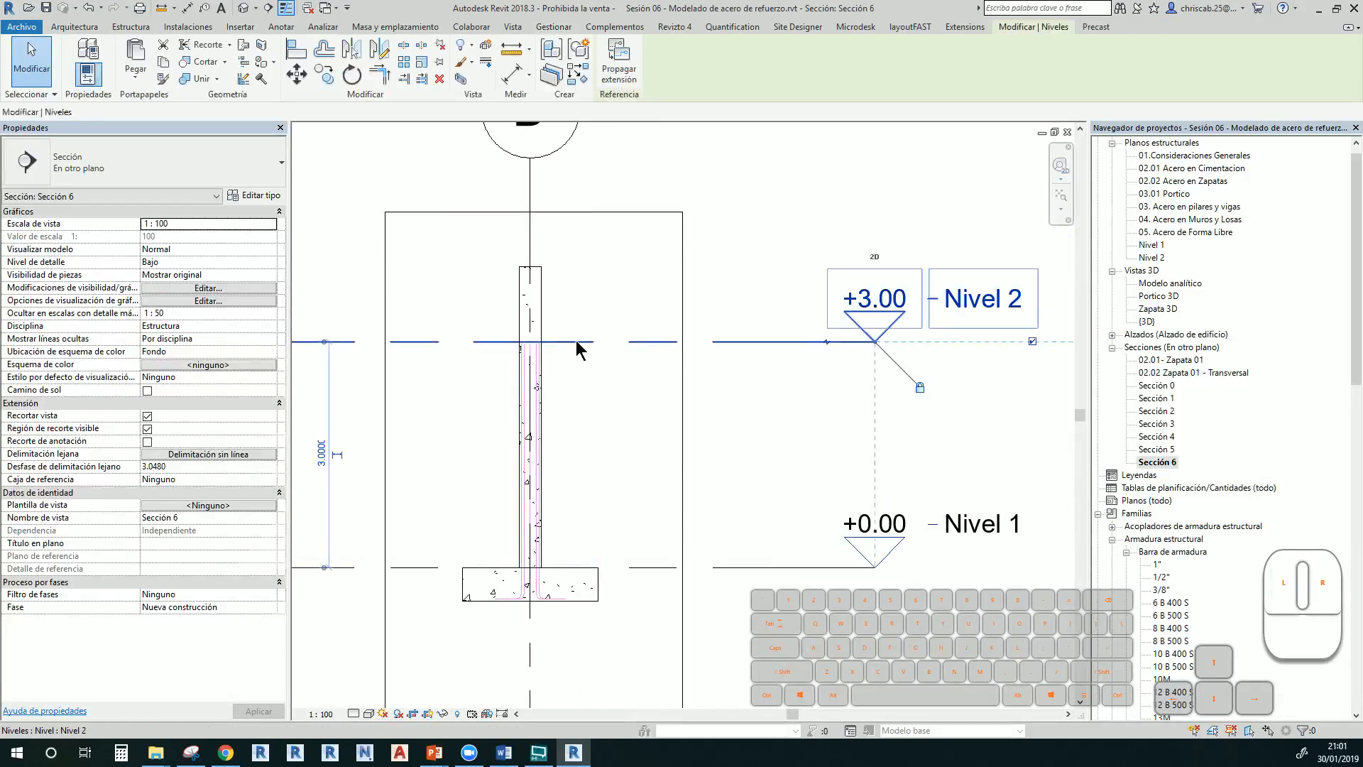
{"action": "left_click", "coordinate": [585, 380]}
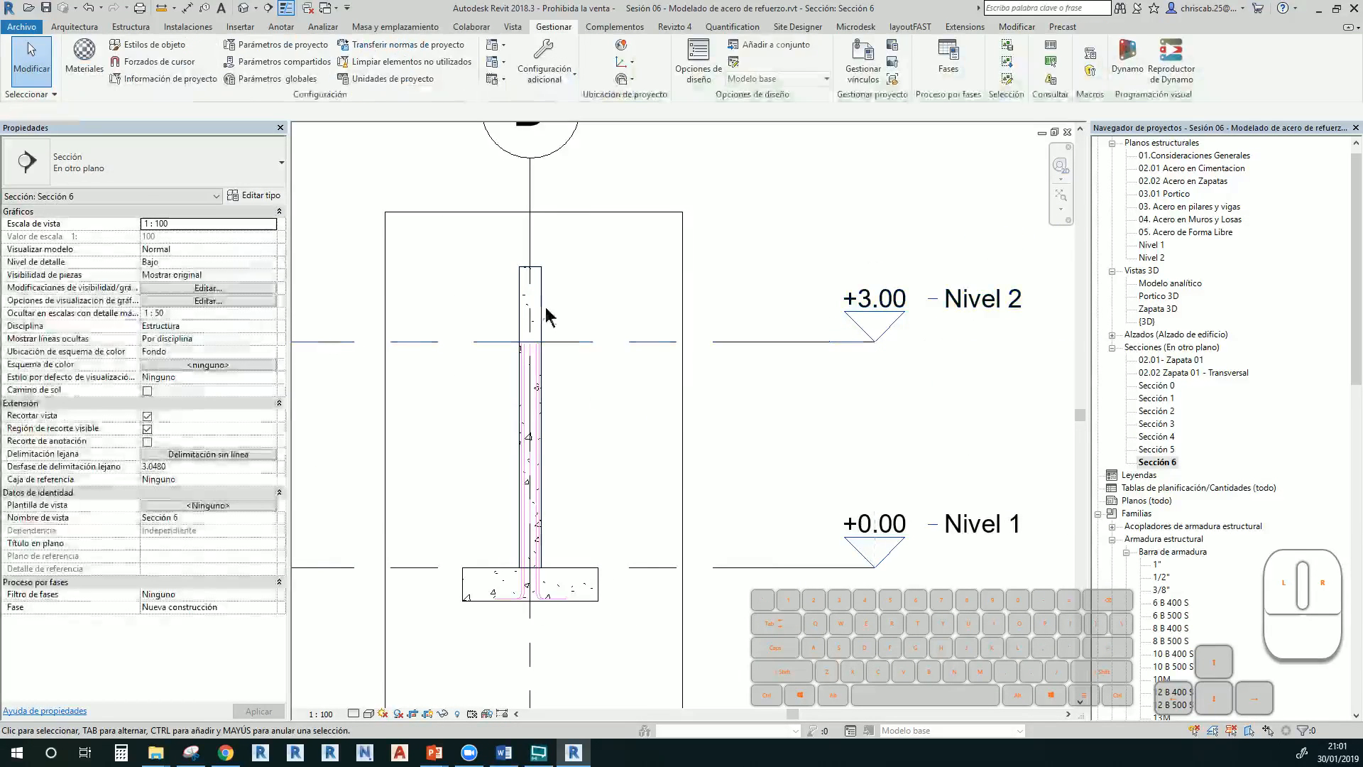
{"action": "left_click", "coordinate": [541, 314]}
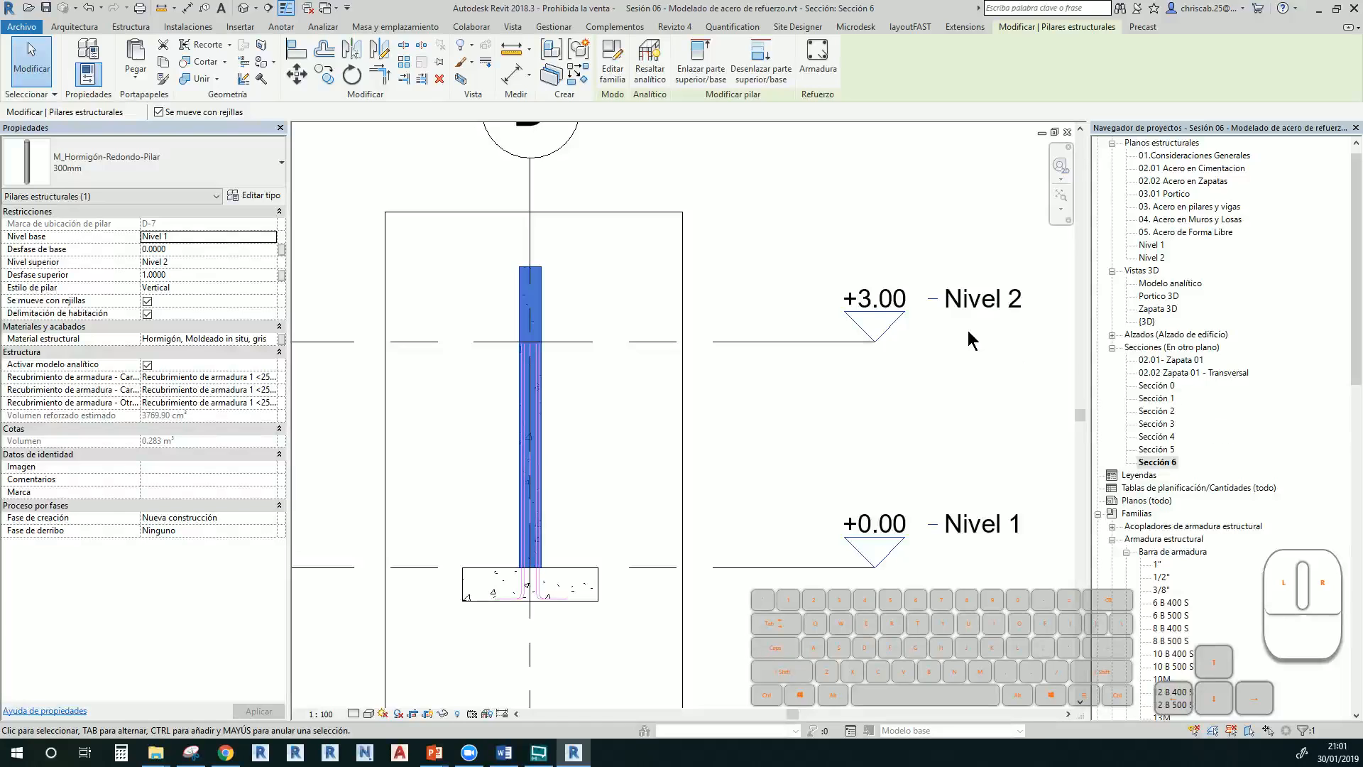
In the Nivel 2 plan, place a shape 77 spiral tie inside the column and view it in 3D
{"action": "double_click", "coordinate": [1152, 258]}
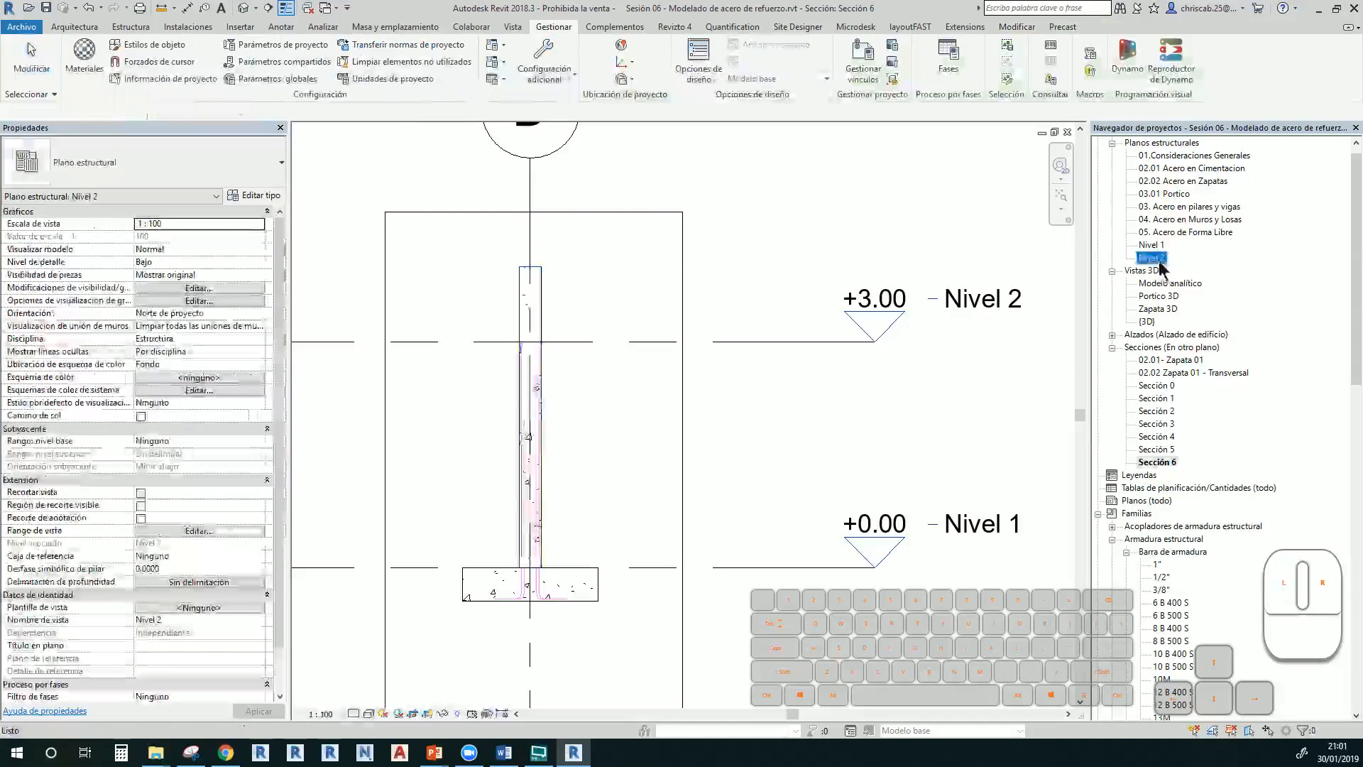
{"action": "scroll", "coordinate": [731, 426], "scroll_direction": "up", "scroll_amount": 10}
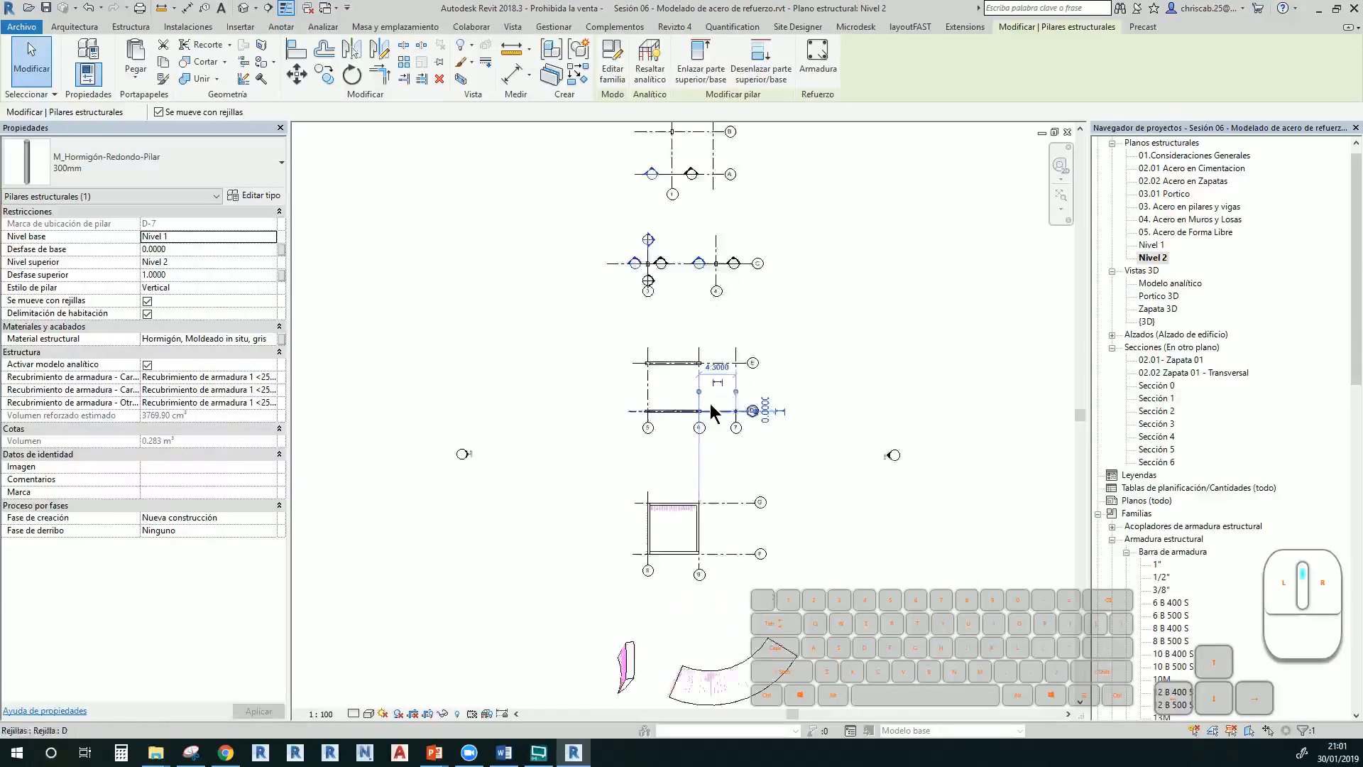
{"action": "scroll", "coordinate": [742, 398], "scroll_direction": "up", "scroll_amount": 6}
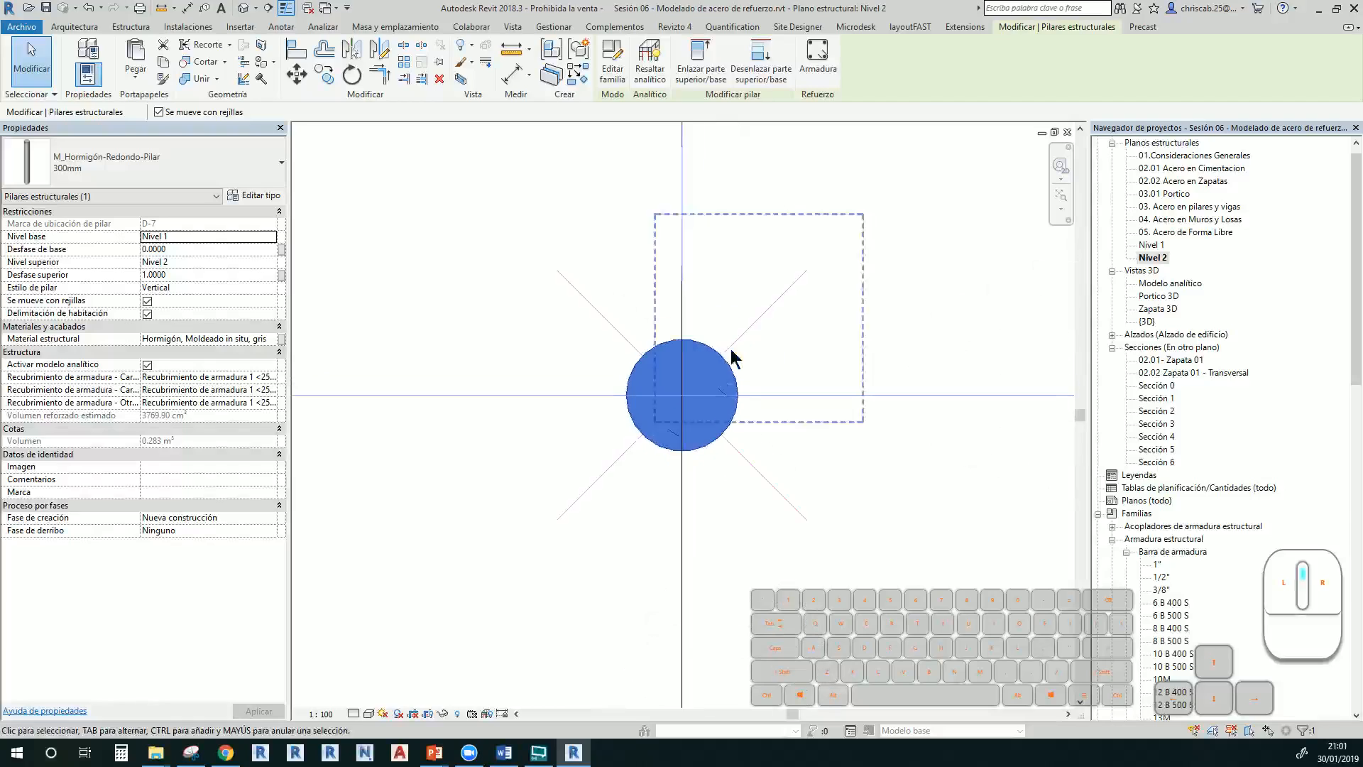
{"action": "left_click", "coordinate": [764, 531]}
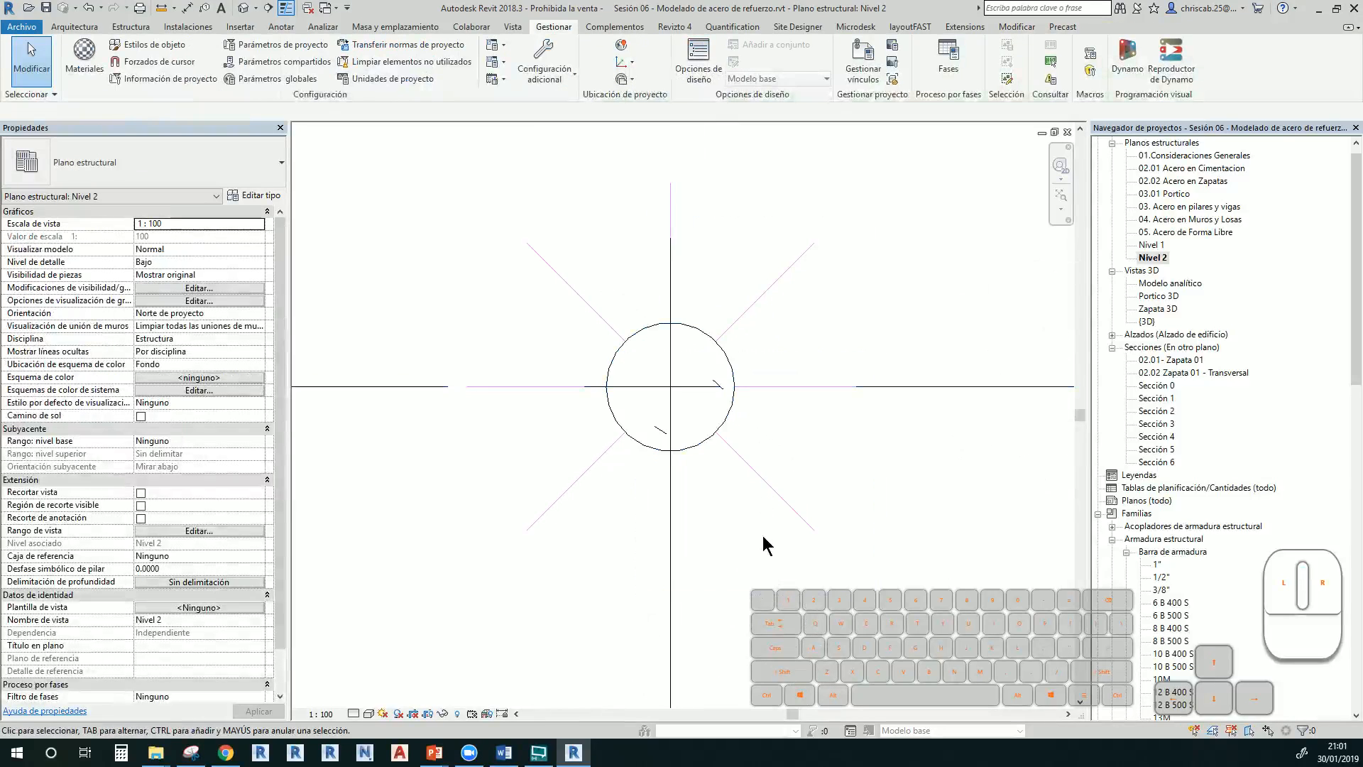
{"action": "left_click", "coordinate": [702, 343]}
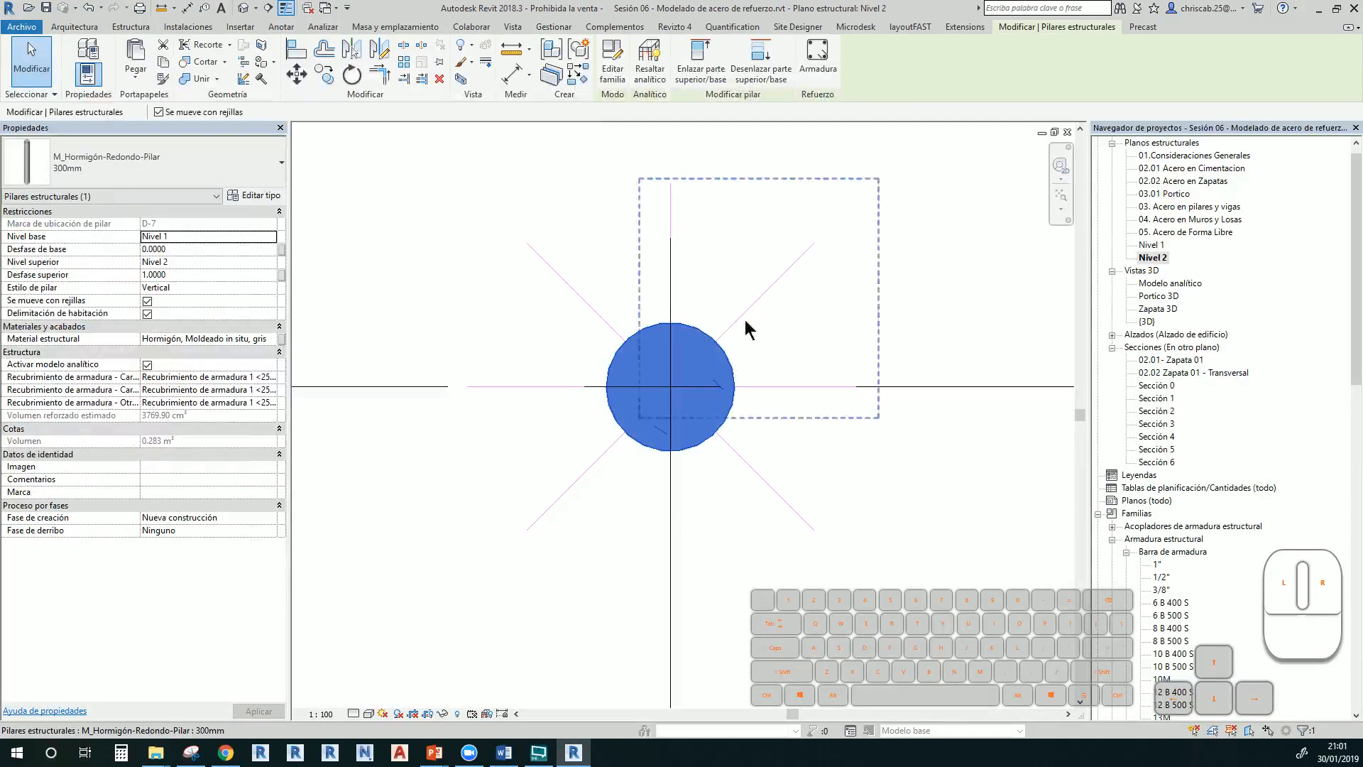
{"action": "left_click", "coordinate": [823, 68]}
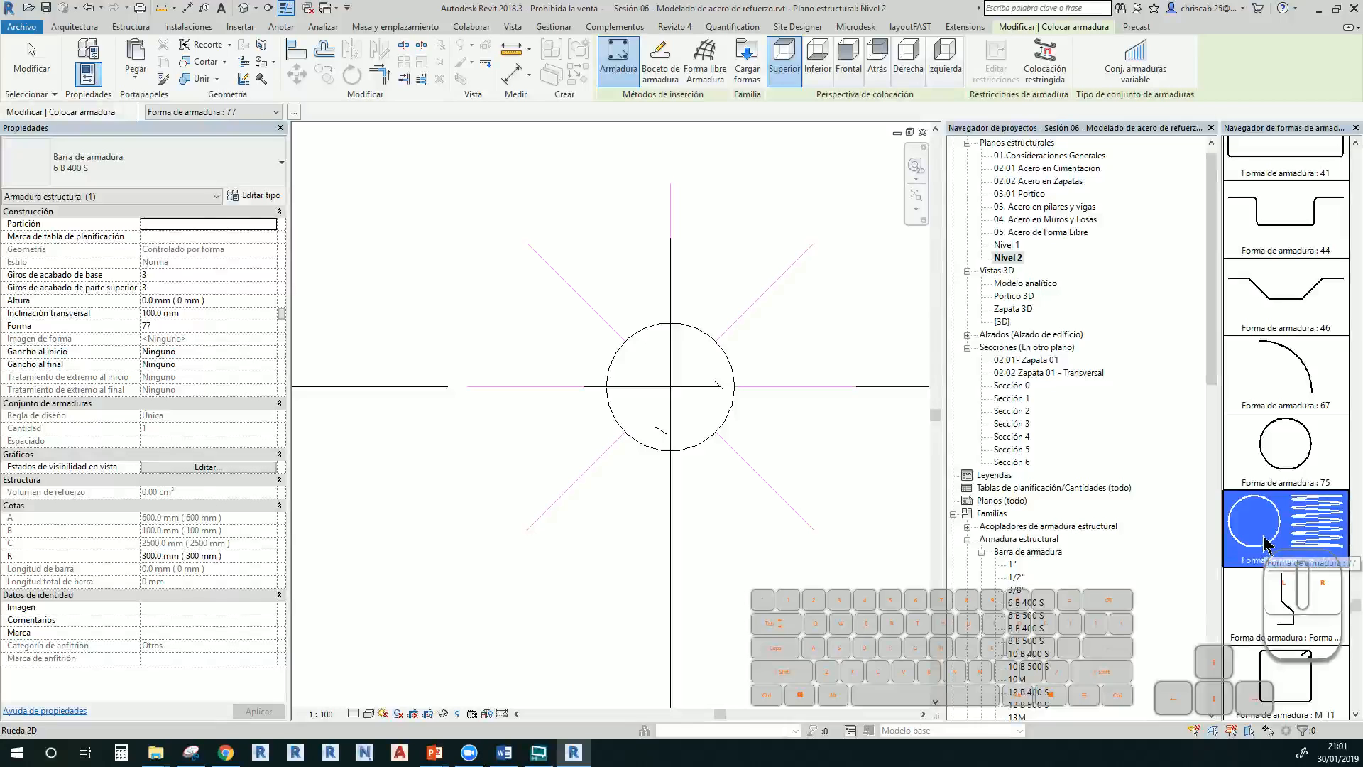
{"action": "left_click", "coordinate": [664, 385]}
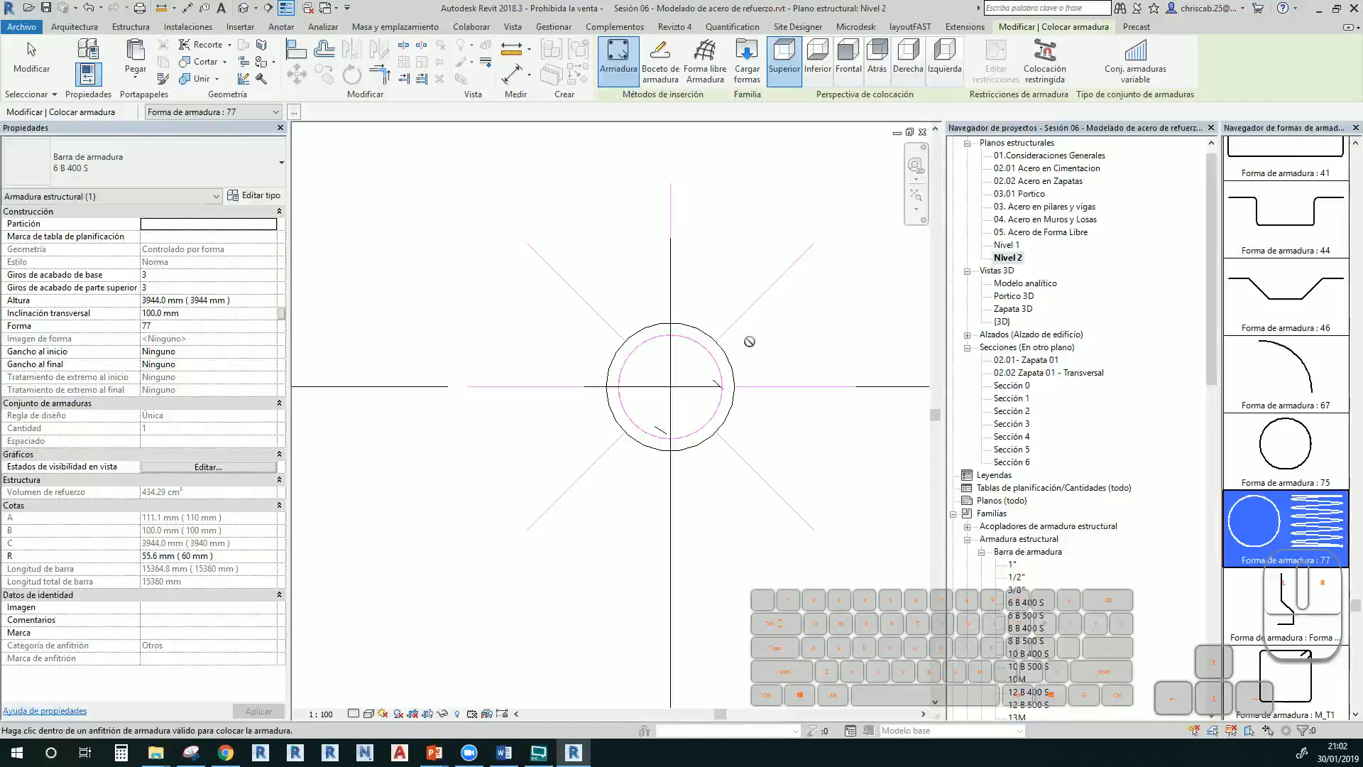
{"action": "left_click", "coordinate": [244, 8]}
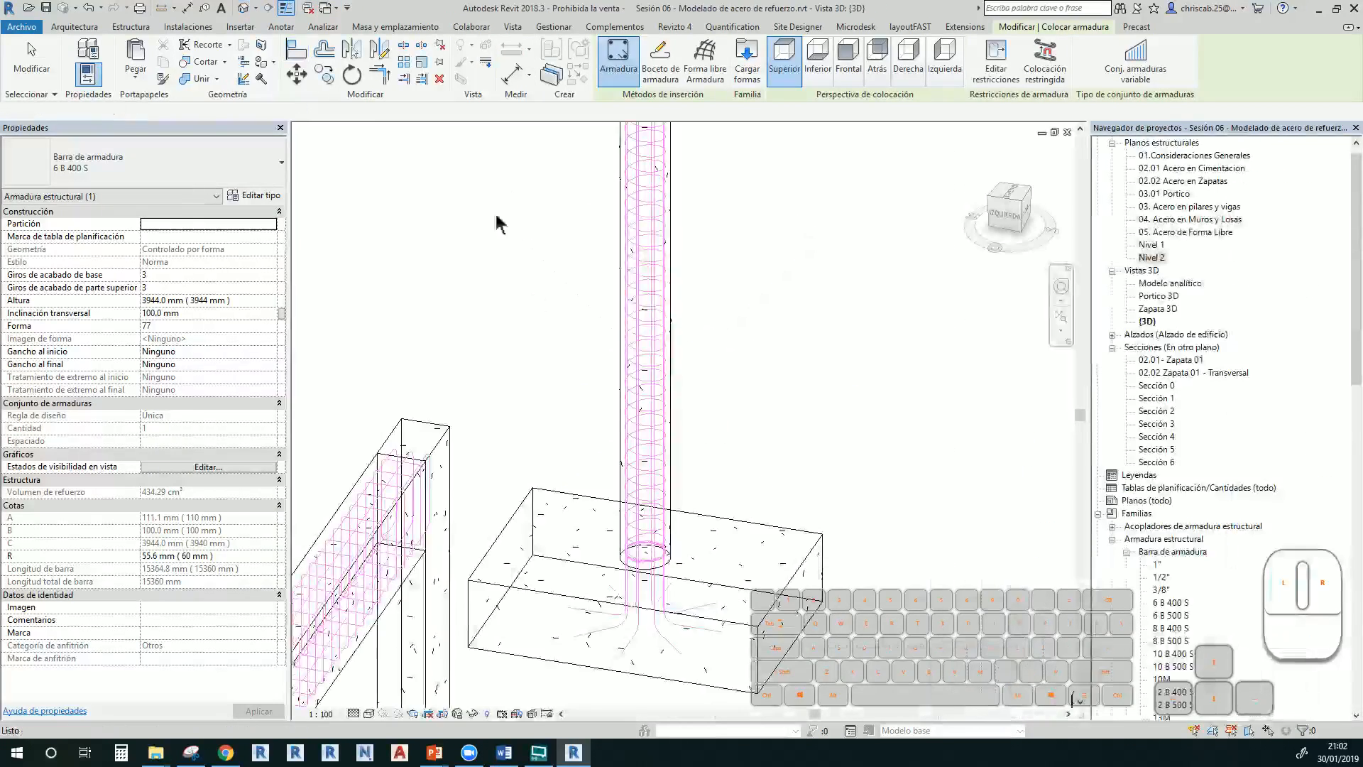
Set the round column's top offset back to 0 in the 3D view
{"action": "key", "text": "Escape"}
{"action": "scroll", "coordinate": [603, 316], "scroll_direction": "up", "scroll_amount": 5}
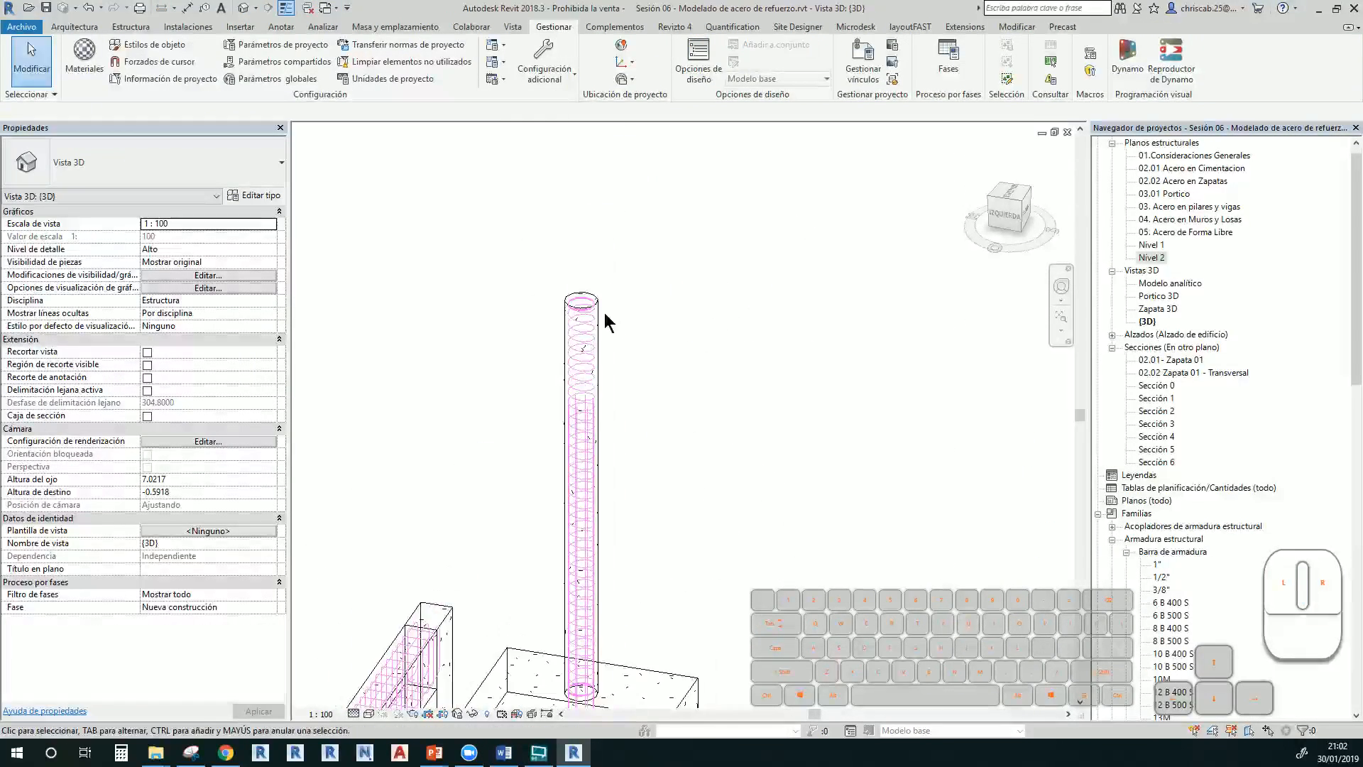
{"action": "left_click", "coordinate": [595, 328]}
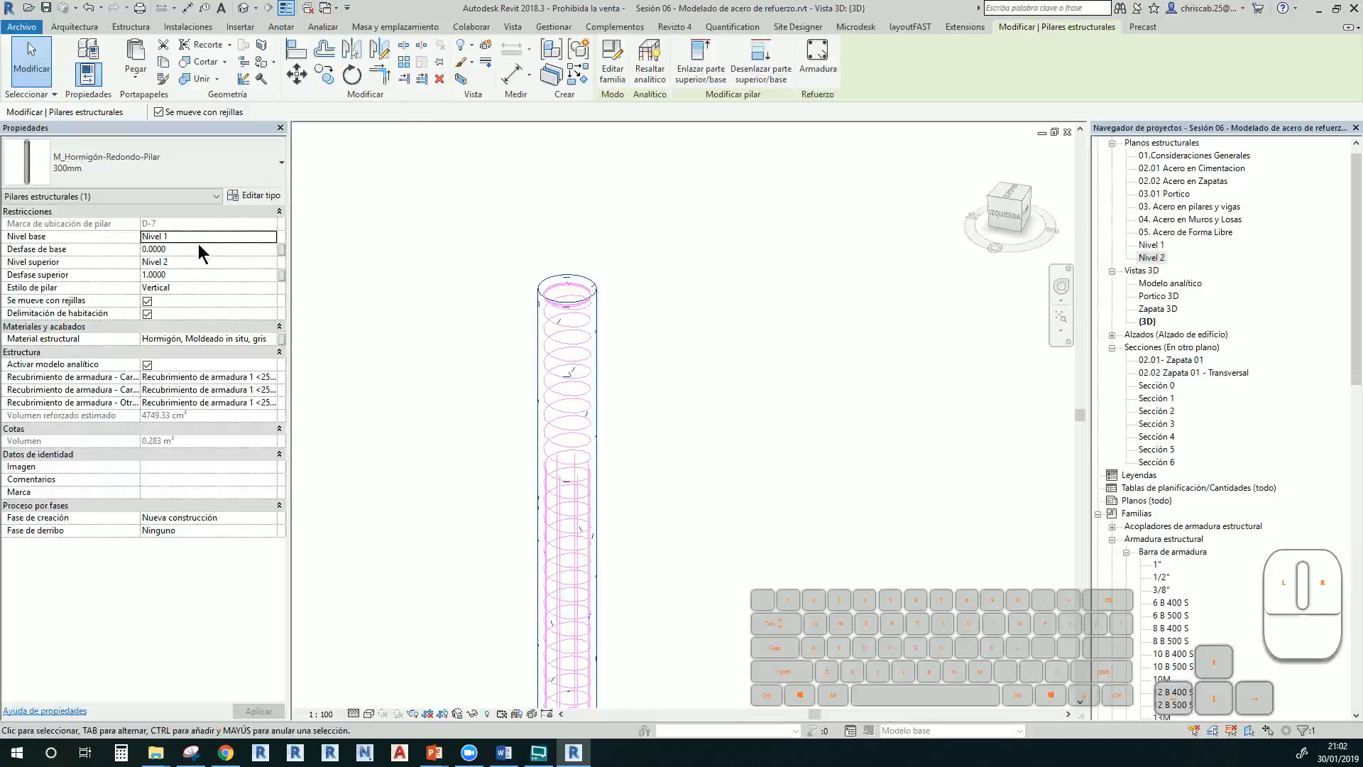
{"action": "left_click", "coordinate": [196, 273]}
{"action": "type", "text": "0"}
{"action": "key", "text": "Return"}
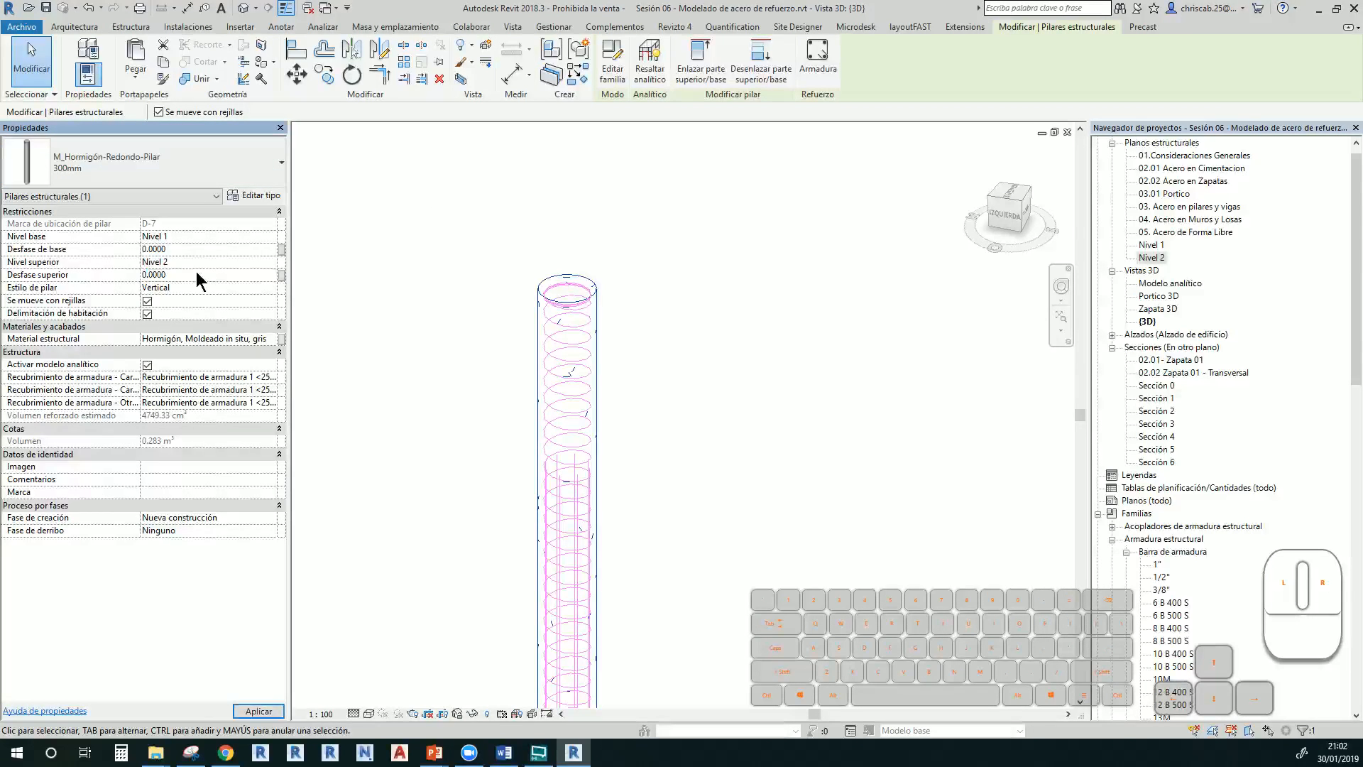
{"action": "left_click", "coordinate": [689, 419]}
Navigate the 3D view to the footing and the earlier footings and columns
{"action": "middle_click_drag", "start_coordinate": [651, 396], "coordinate": [673, 176]}
{"action": "middle_click_drag", "start_coordinate": [639, 671], "coordinate": [693, 574]}
{"action": "scroll", "coordinate": [689, 501], "scroll_direction": "up", "scroll_amount": 1}
{"action": "scroll", "coordinate": [703, 512], "scroll_direction": "up", "scroll_amount": 2}
{"action": "scroll", "coordinate": [733, 490], "scroll_direction": "up", "scroll_amount": 1}
{"action": "scroll", "coordinate": [784, 337], "scroll_direction": "down", "scroll_amount": 1}
{"action": "scroll", "coordinate": [684, 517], "scroll_direction": "down", "scroll_amount": 4}
{"action": "middle_click_drag", "start_coordinate": [722, 512], "coordinate": [551, 390], "text": "shift"}
{"action": "scroll", "coordinate": [613, 435], "scroll_direction": "down", "scroll_amount": 5}
{"action": "middle_click_drag", "start_coordinate": [660, 434], "coordinate": [673, 219]}
{"action": "scroll", "coordinate": [687, 361], "scroll_direction": "down", "scroll_amount": 3}
{"action": "middle_click_drag", "start_coordinate": [687, 362], "coordinate": [798, 431]}
{"action": "middle_click_drag", "start_coordinate": [550, 414], "coordinate": [729, 466]}
{"action": "middle_click_drag", "start_coordinate": [517, 394], "coordinate": [511, 425]}
Review the walled box, curved wall and curved slab reinforcement in 3D
{"action": "middle_click_drag", "start_coordinate": [628, 435], "coordinate": [308, 335]}
{"action": "scroll", "coordinate": [589, 226], "scroll_direction": "up", "scroll_amount": 1}
{"action": "middle_click_drag", "start_coordinate": [674, 443], "coordinate": [505, 318]}
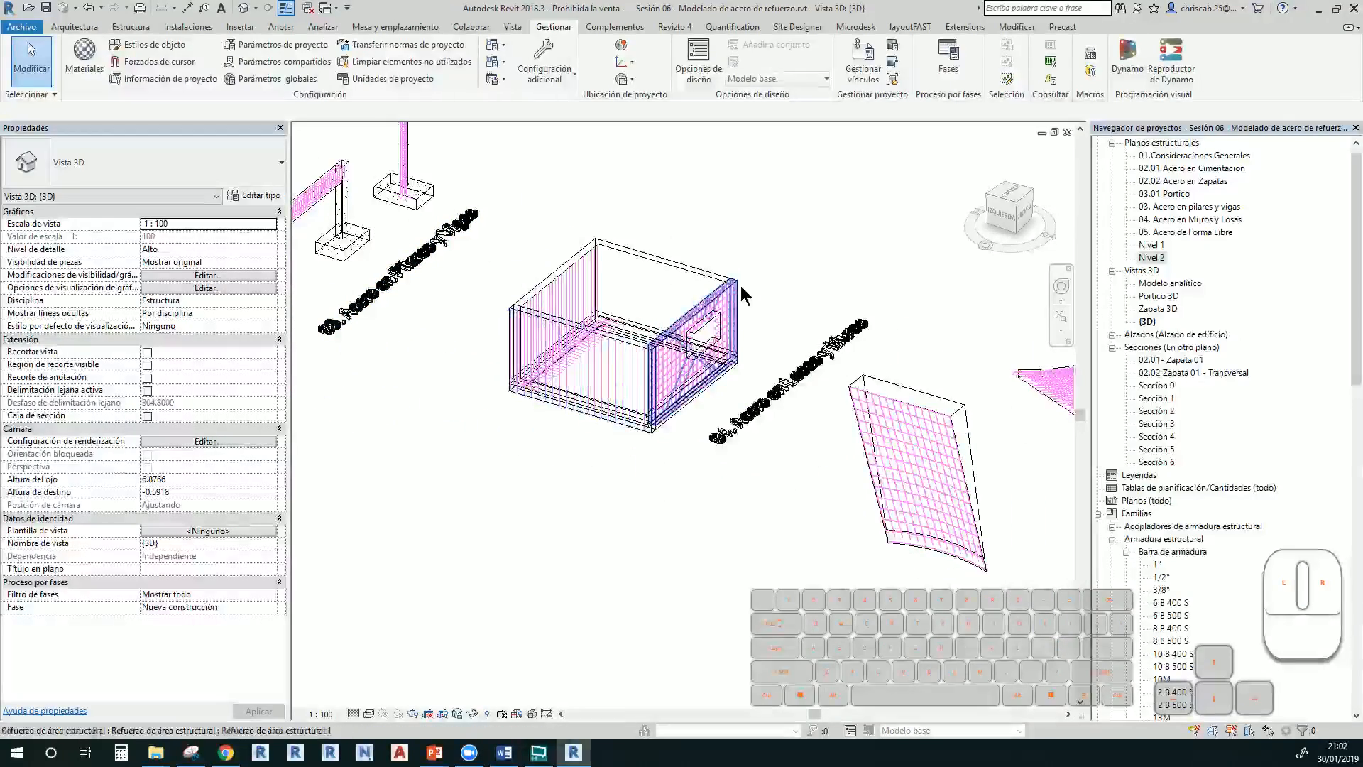
{"action": "scroll", "coordinate": [597, 321], "scroll_direction": "up", "scroll_amount": 3}
{"action": "scroll", "coordinate": [624, 347], "scroll_direction": "up", "scroll_amount": 1}
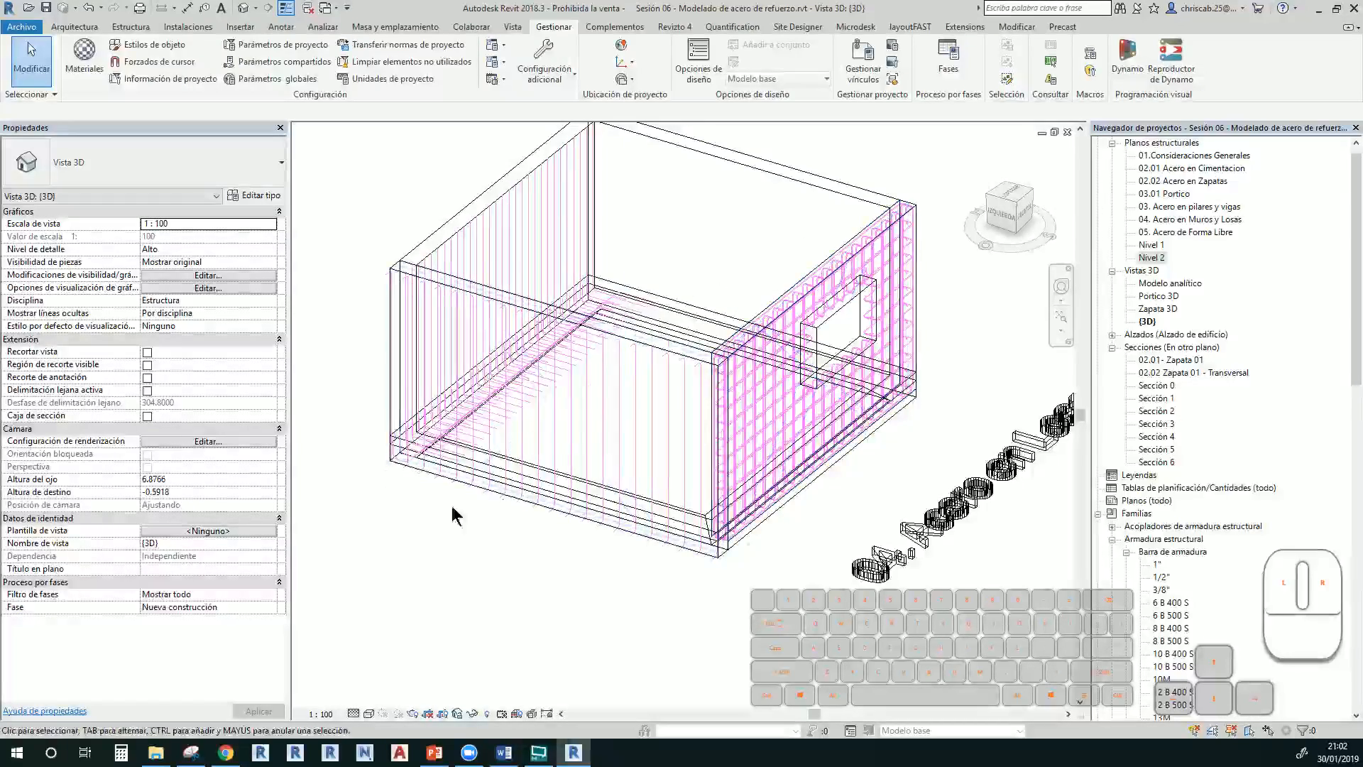
{"action": "middle_click_drag", "start_coordinate": [638, 477], "coordinate": [287, 260]}
{"action": "scroll", "coordinate": [639, 449], "scroll_direction": "down", "scroll_amount": 4}
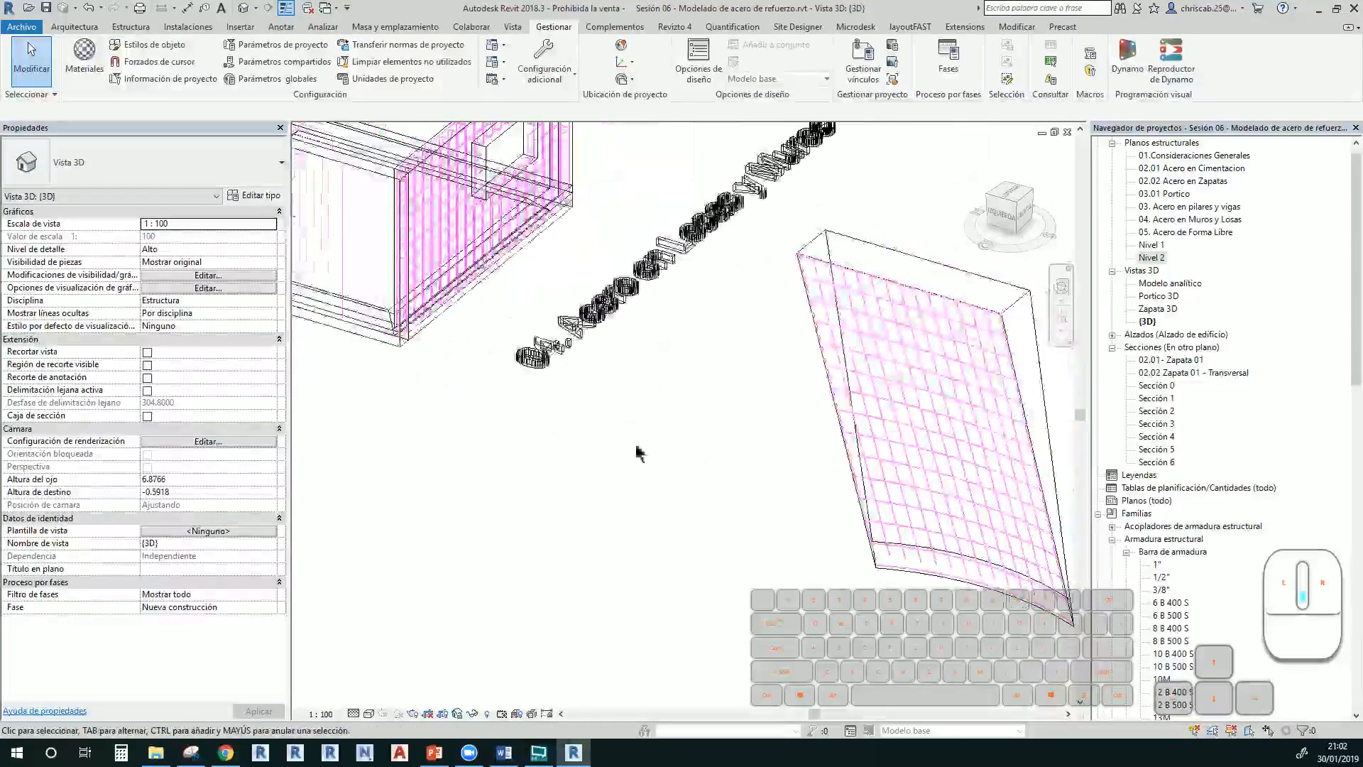
{"action": "middle_click_drag", "start_coordinate": [681, 491], "coordinate": [501, 465]}
{"action": "scroll", "coordinate": [449, 323], "scroll_direction": "up", "scroll_amount": 2}
{"action": "middle_click_drag", "start_coordinate": [633, 475], "coordinate": [434, 423]}
{"action": "scroll", "coordinate": [815, 486], "scroll_direction": "up", "scroll_amount": 2}
{"action": "scroll", "coordinate": [801, 441], "scroll_direction": "down", "scroll_amount": 5}
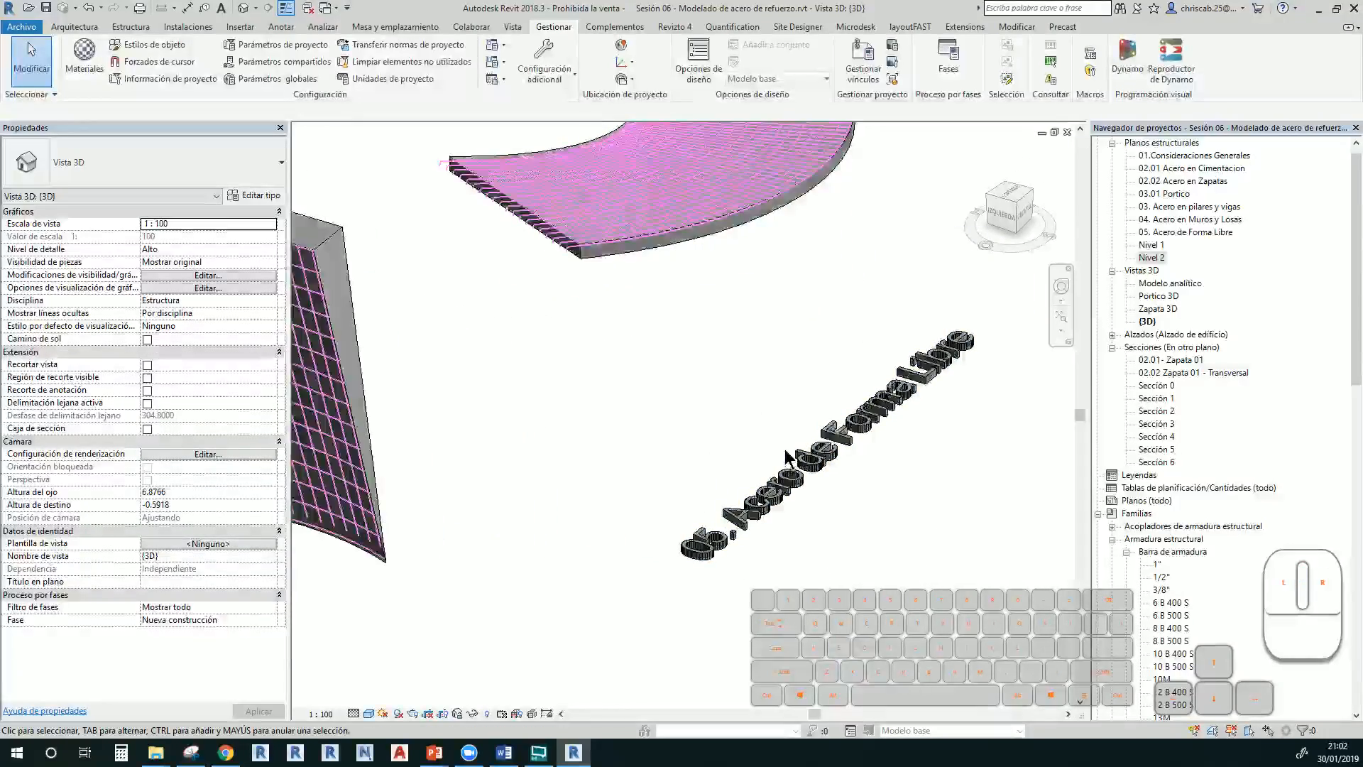
{"action": "mouse_move", "coordinate": [789, 448]}
{"action": "middle_mouse_down", "text": "shift"}
{"action": "mouse_move", "coordinate": [752, 465]}
{"action": "mouse_move", "coordinate": [771, 482]}
{"action": "middle_mouse_up", "text": "shift"}
{"action": "scroll", "coordinate": [746, 381], "scroll_direction": "up", "scroll_amount": 6}
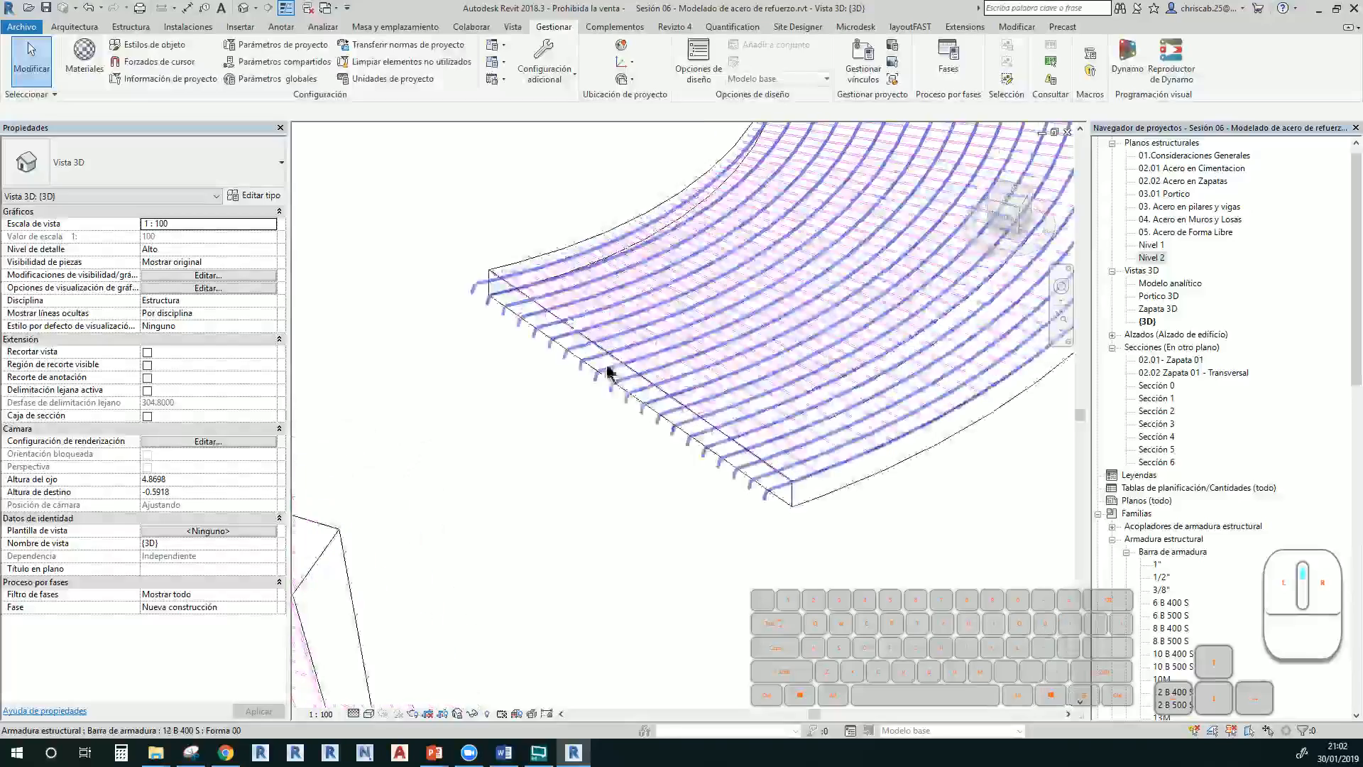
{"action": "scroll", "coordinate": [702, 495], "scroll_direction": "down", "scroll_amount": 8}
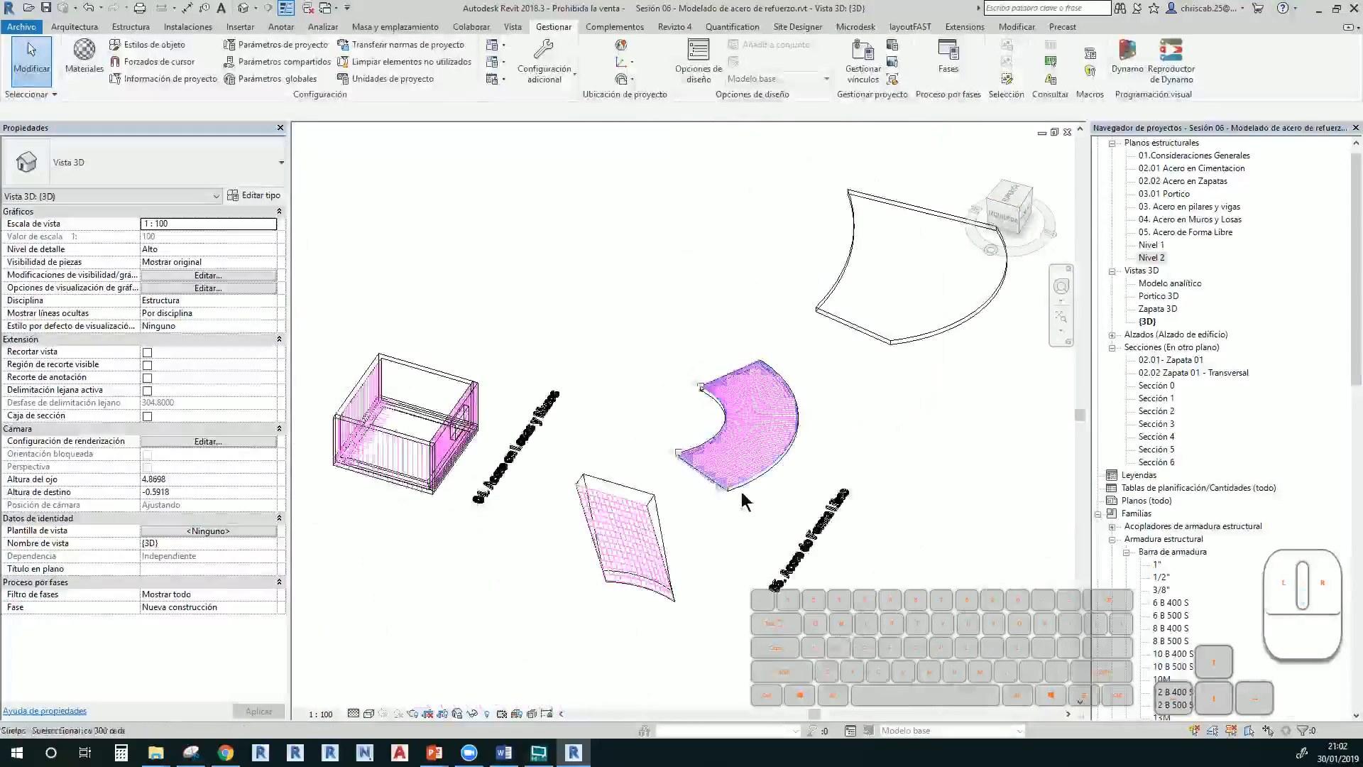
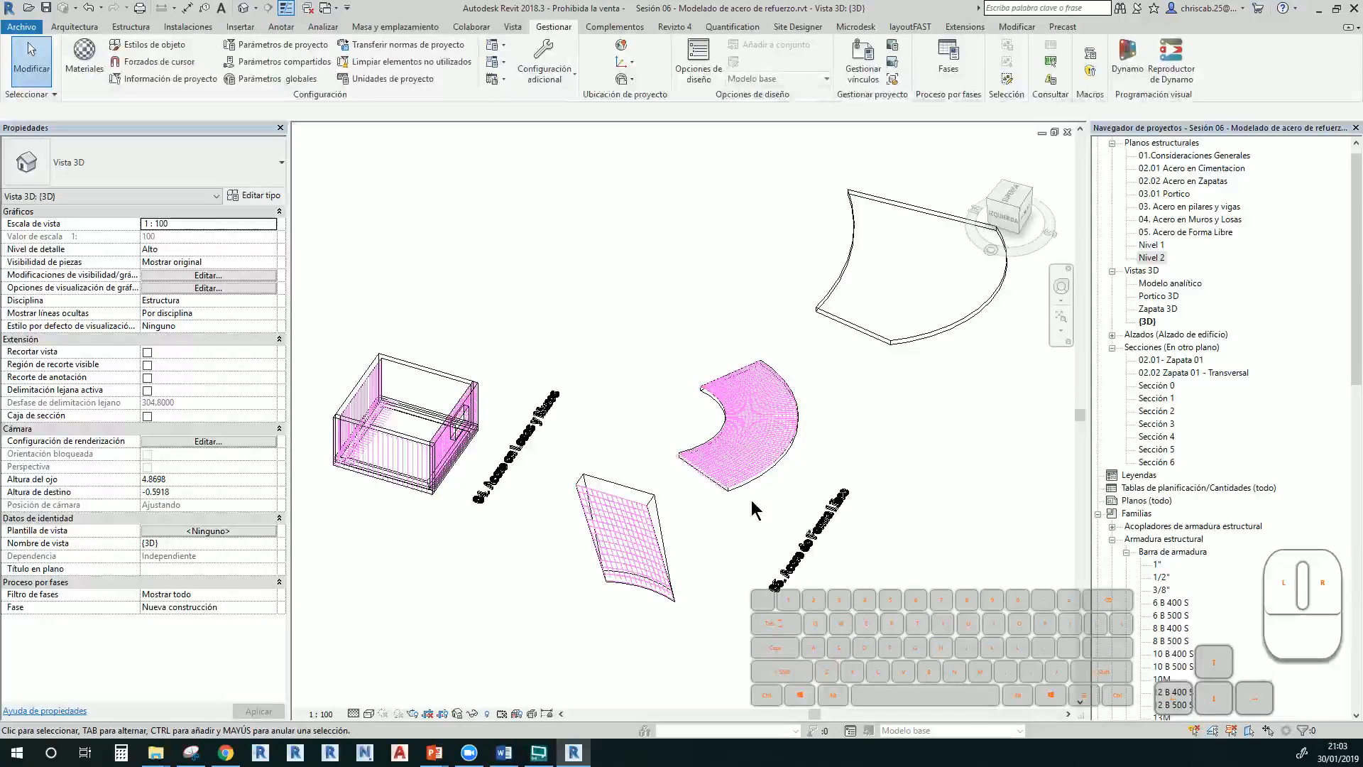
Select the box's floor slab and review the structural slab options without choosing one
{"action": "scroll", "coordinate": [639, 461], "scroll_direction": "down", "scroll_amount": 1}
{"action": "middle_click_drag", "start_coordinate": [557, 376], "coordinate": [802, 450]}
{"action": "middle_click_drag", "start_coordinate": [674, 441], "coordinate": [684, 372]}
{"action": "scroll", "coordinate": [685, 377], "scroll_direction": "up", "scroll_amount": 5}
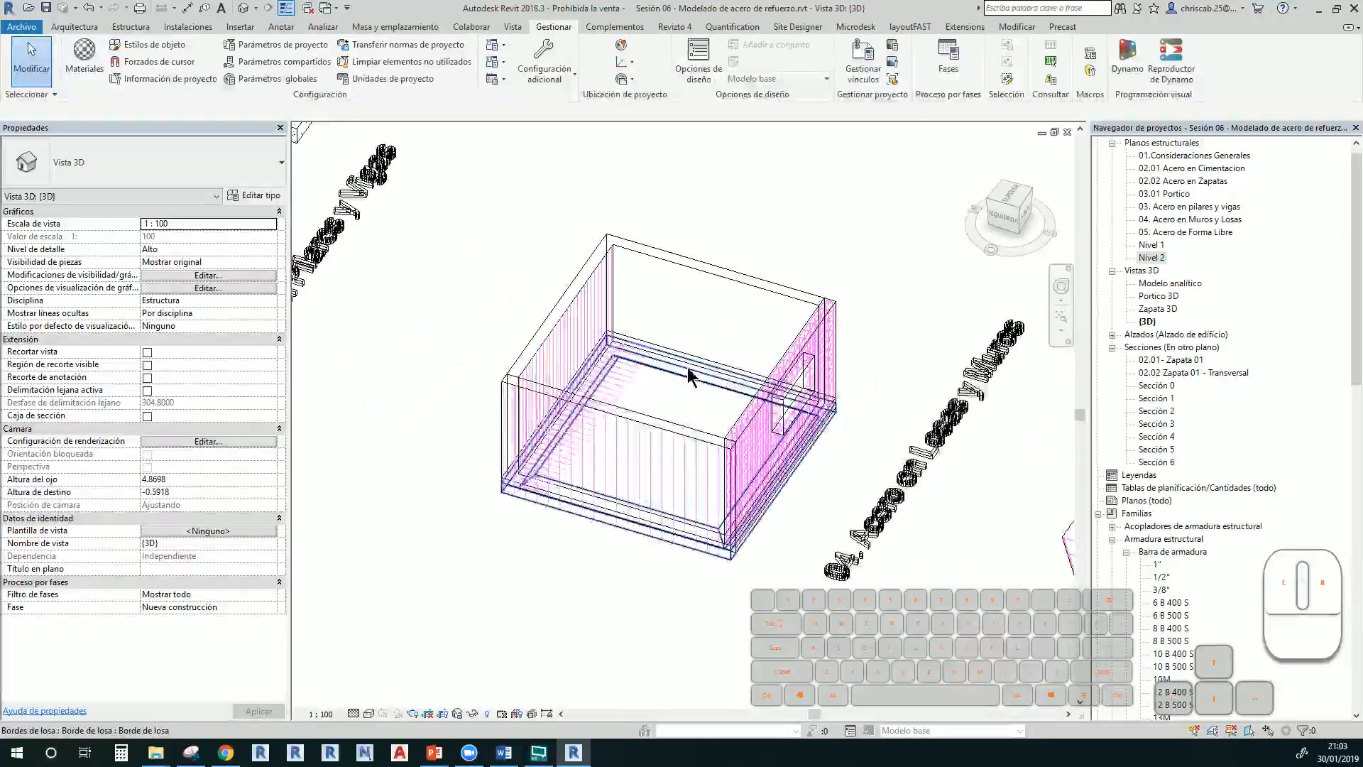
{"action": "left_click", "coordinate": [607, 369]}
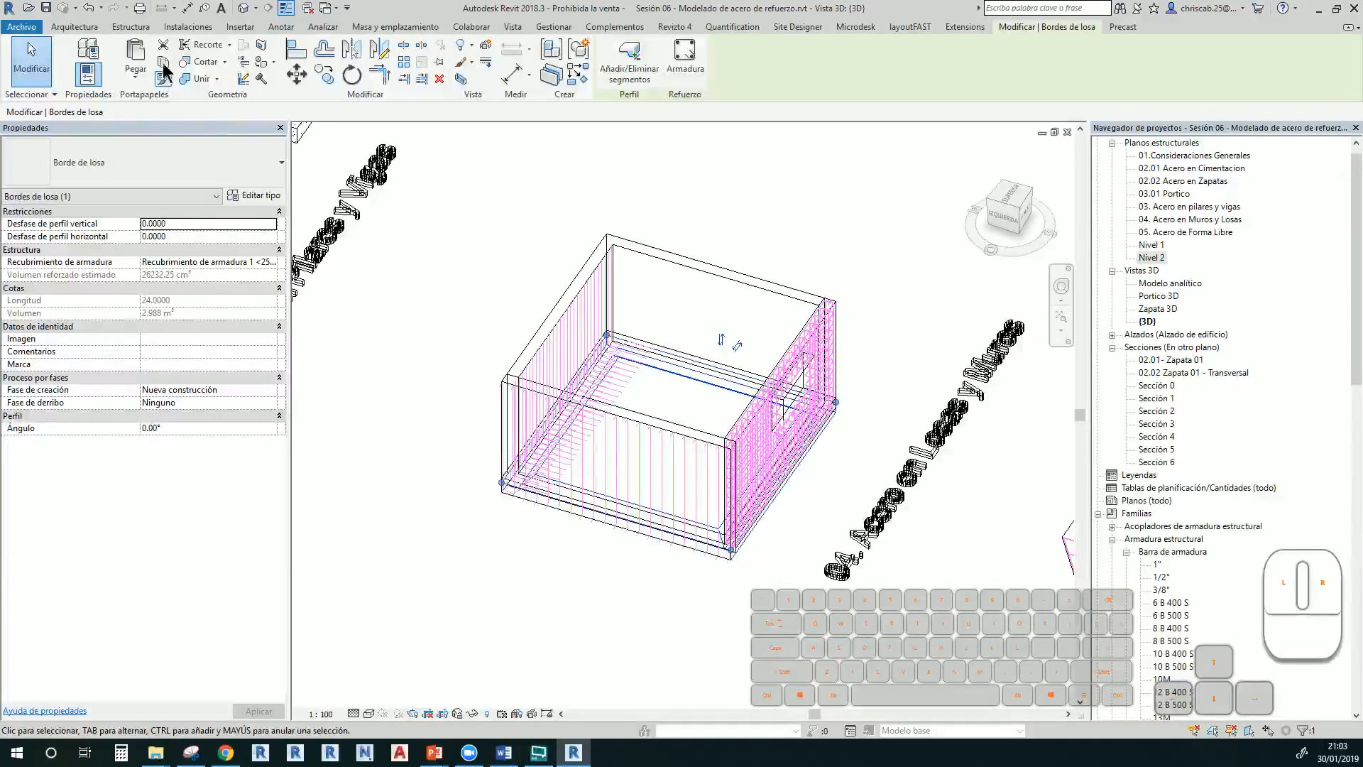
{"action": "left_click", "coordinate": [131, 27]}
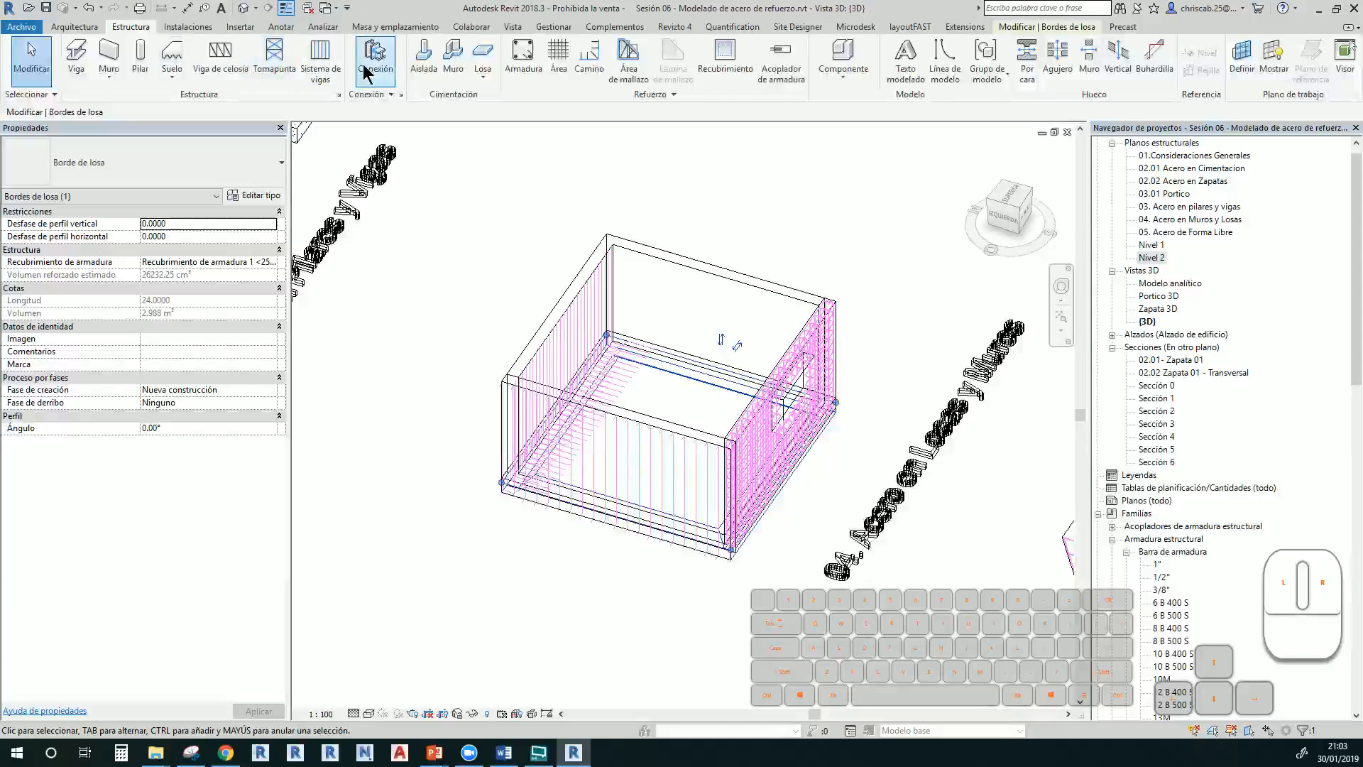
{"action": "left_click", "coordinate": [482, 76]}
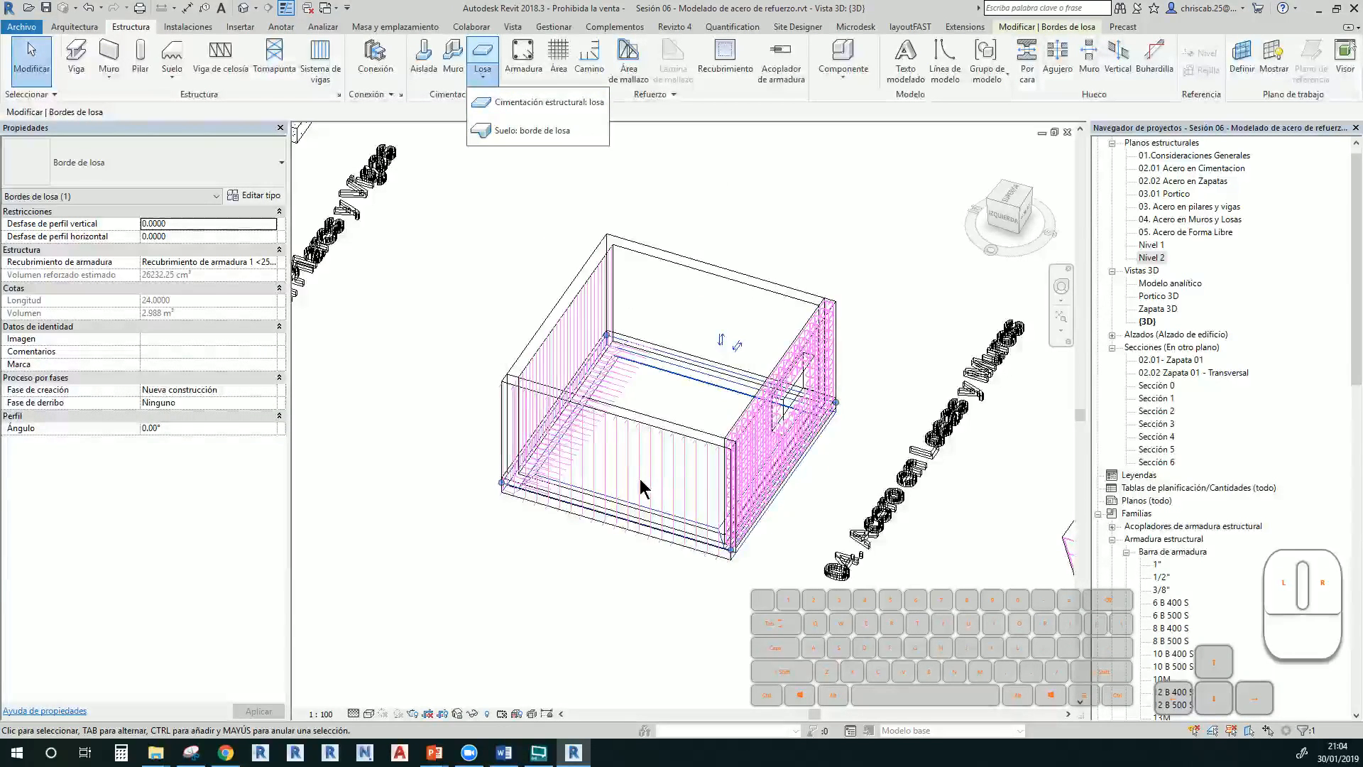
{"action": "scroll", "coordinate": [643, 473], "scroll_direction": "up", "scroll_amount": 2}
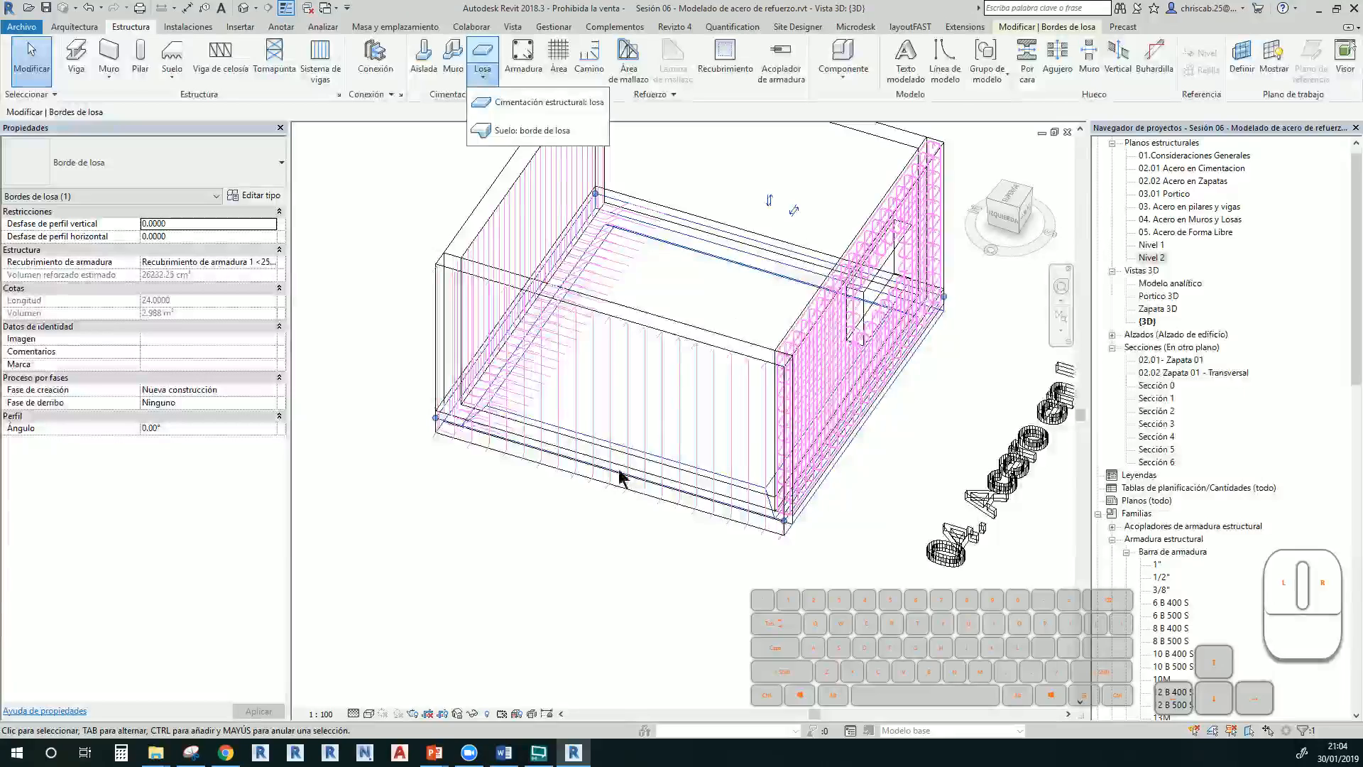
{"action": "scroll", "coordinate": [656, 518], "scroll_direction": "down", "scroll_amount": 3}
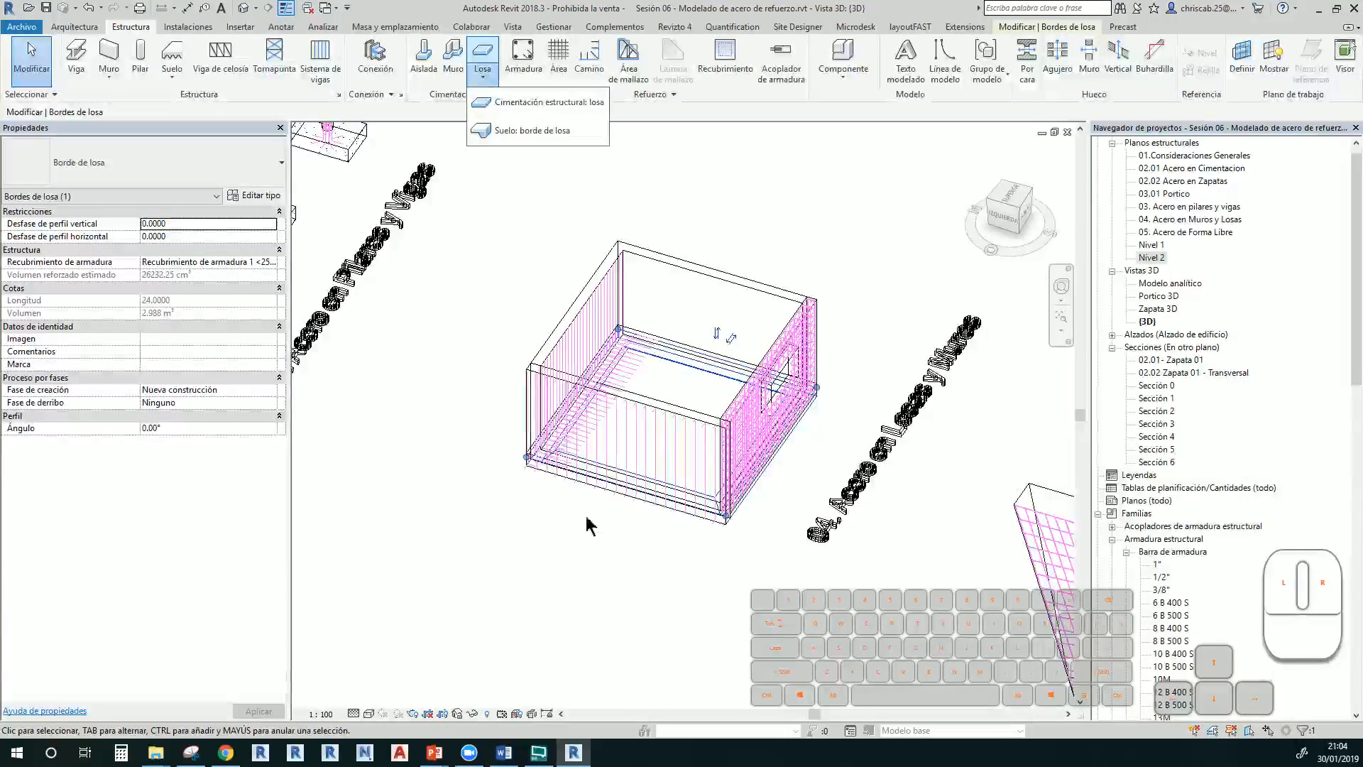
{"action": "left_click", "coordinate": [814, 198]}
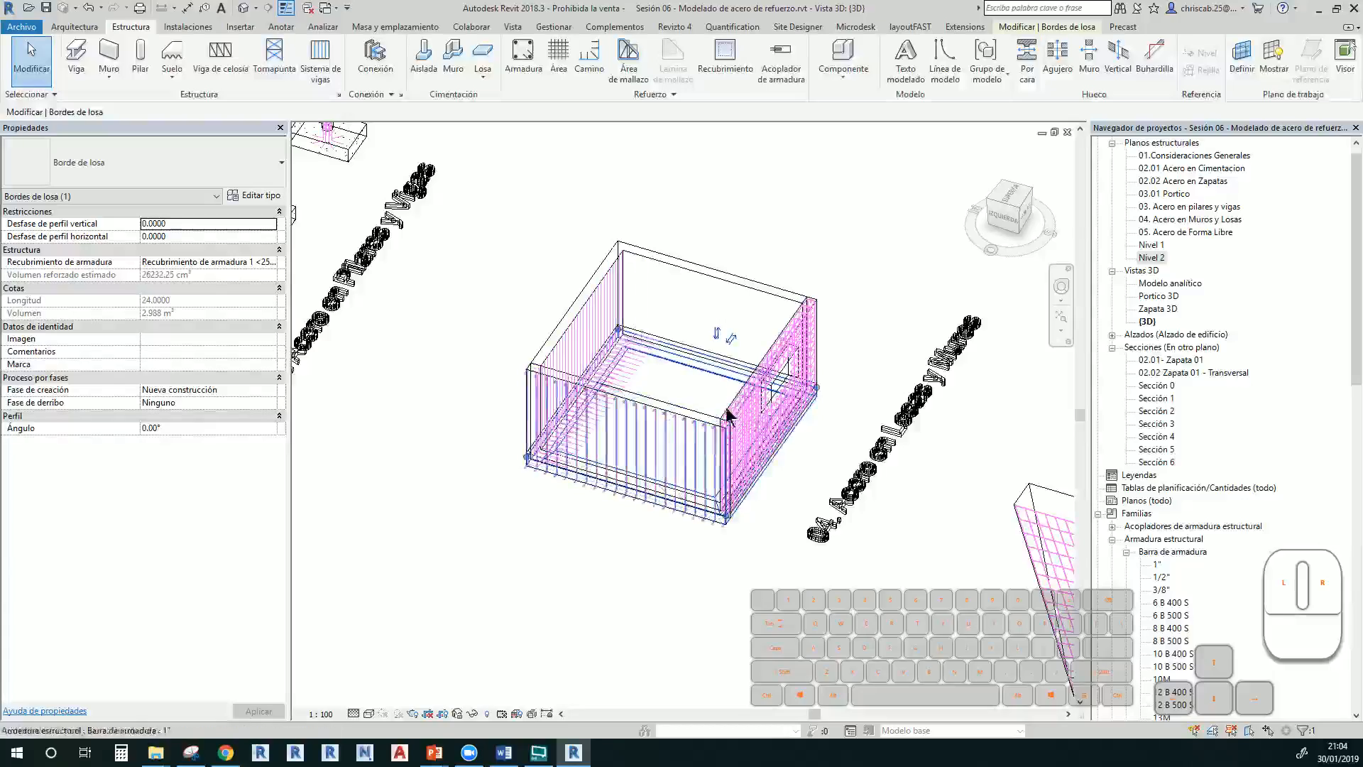
Move around the slabs and switch the 3D view to shaded display with SD
{"action": "middle_click_drag", "start_coordinate": [701, 333], "coordinate": [540, 180]}
{"action": "scroll", "coordinate": [657, 305], "scroll_direction": "down", "scroll_amount": 3}
{"action": "middle_click_drag", "start_coordinate": [660, 336], "coordinate": [517, 313]}
{"action": "scroll", "coordinate": [692, 495], "scroll_direction": "up", "scroll_amount": 3}
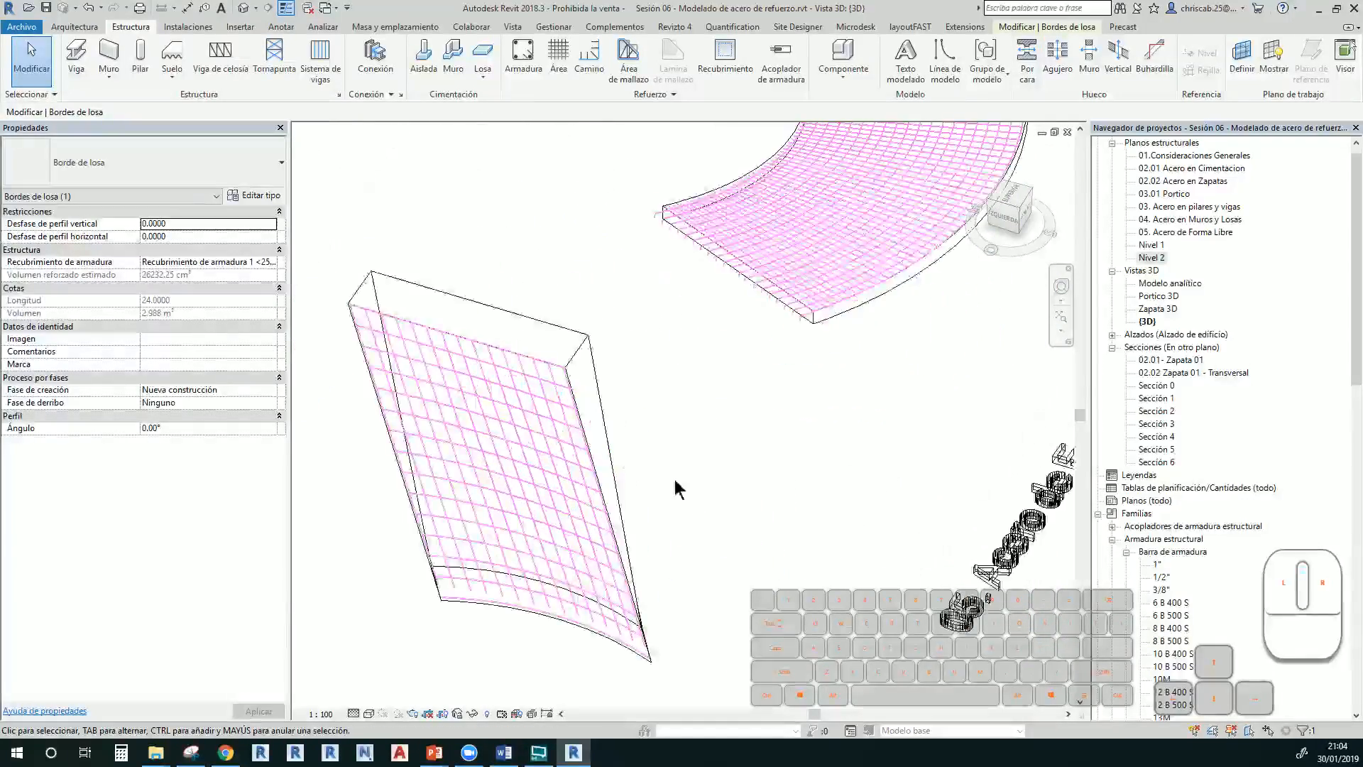
{"action": "middle_click_drag", "start_coordinate": [678, 489], "coordinate": [755, 487], "text": "shift"}
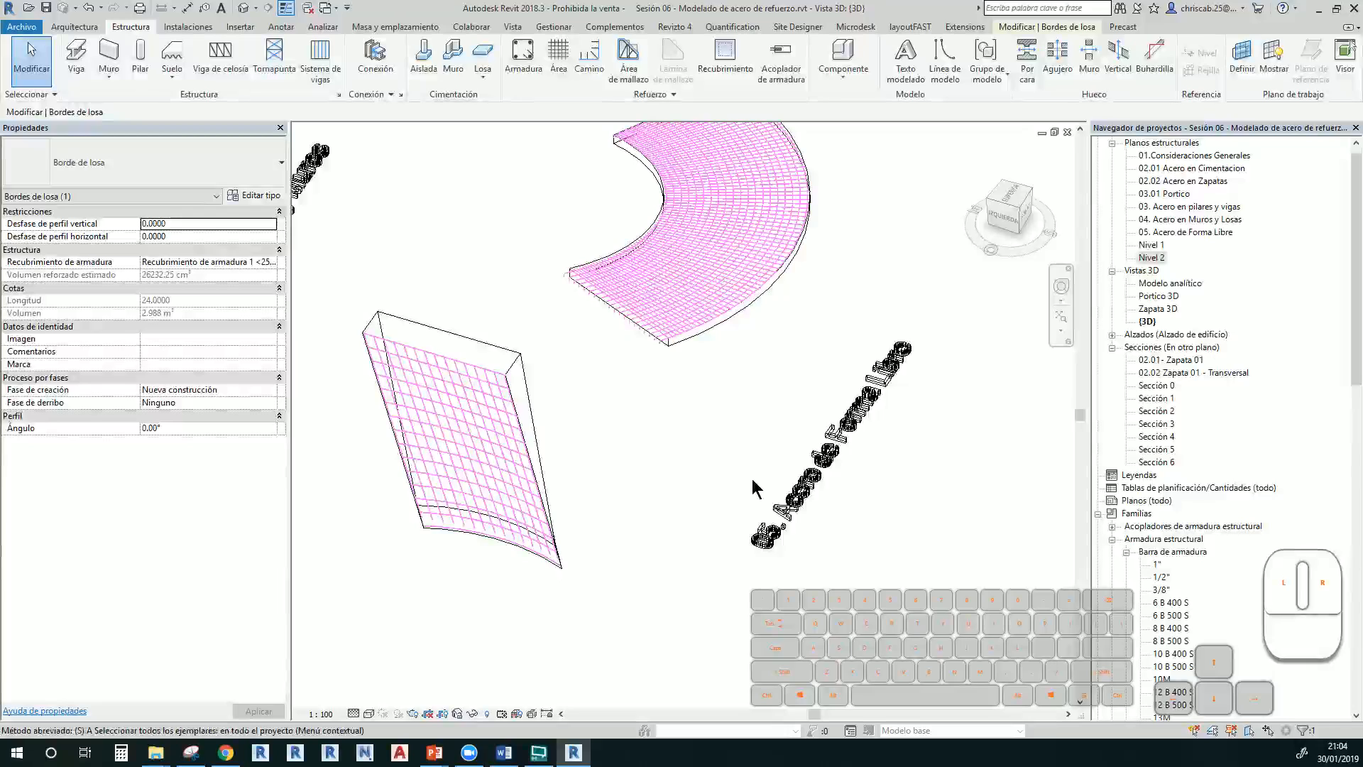
{"action": "key", "text": "d"}
{"action": "middle_click_drag", "start_coordinate": [703, 540], "coordinate": [768, 601]}
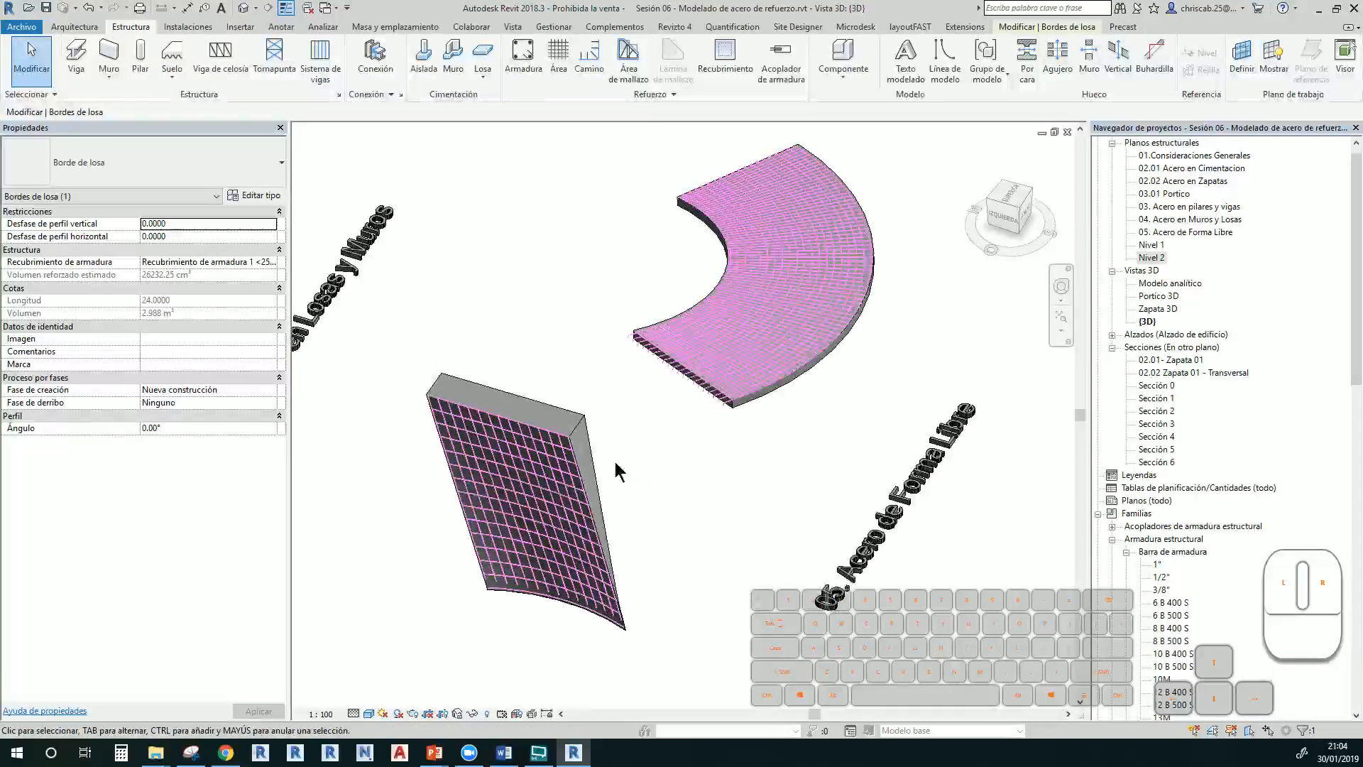
Select the reinforced wall slab, the curved reinforced floor, then the bare grey slab
{"action": "left_click", "coordinate": [601, 453]}
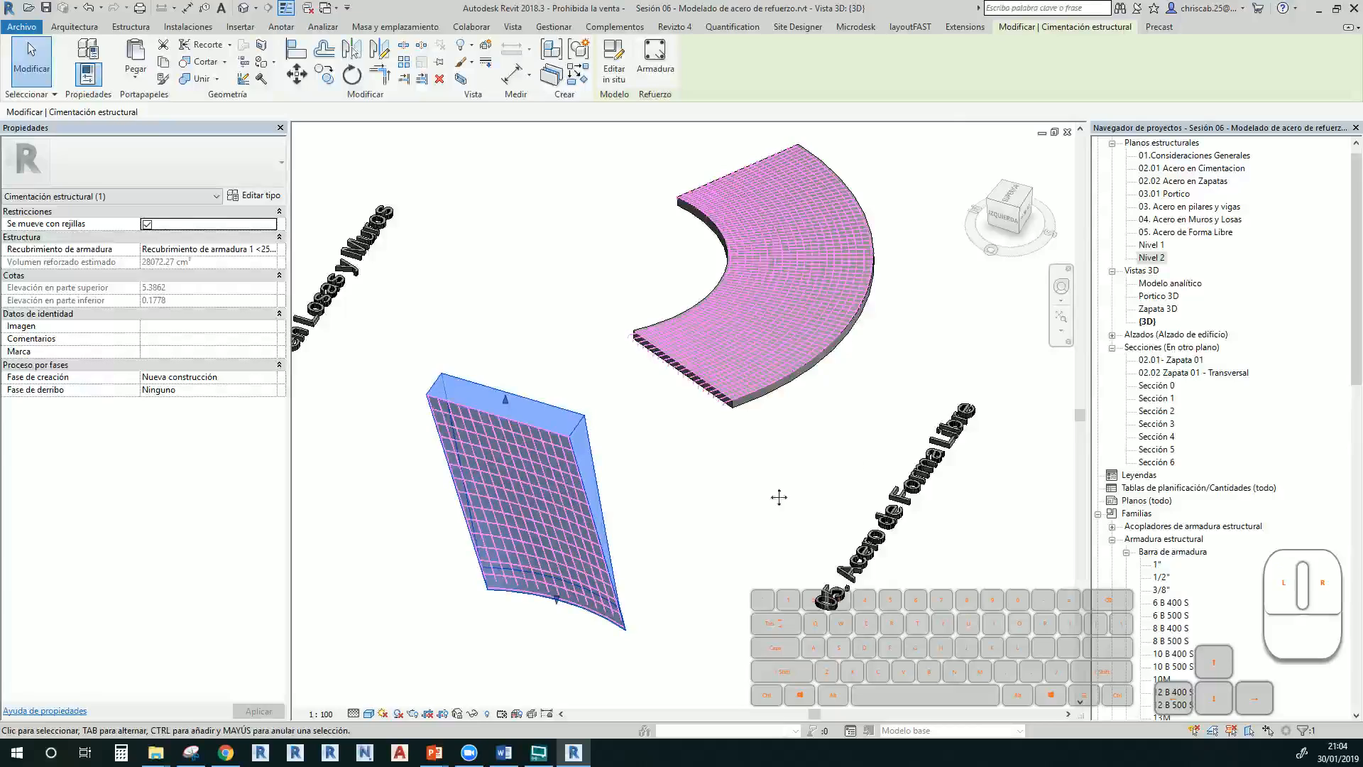
{"action": "middle_click_drag", "start_coordinate": [779, 497], "coordinate": [651, 541]}
{"action": "left_click", "coordinate": [649, 500]}
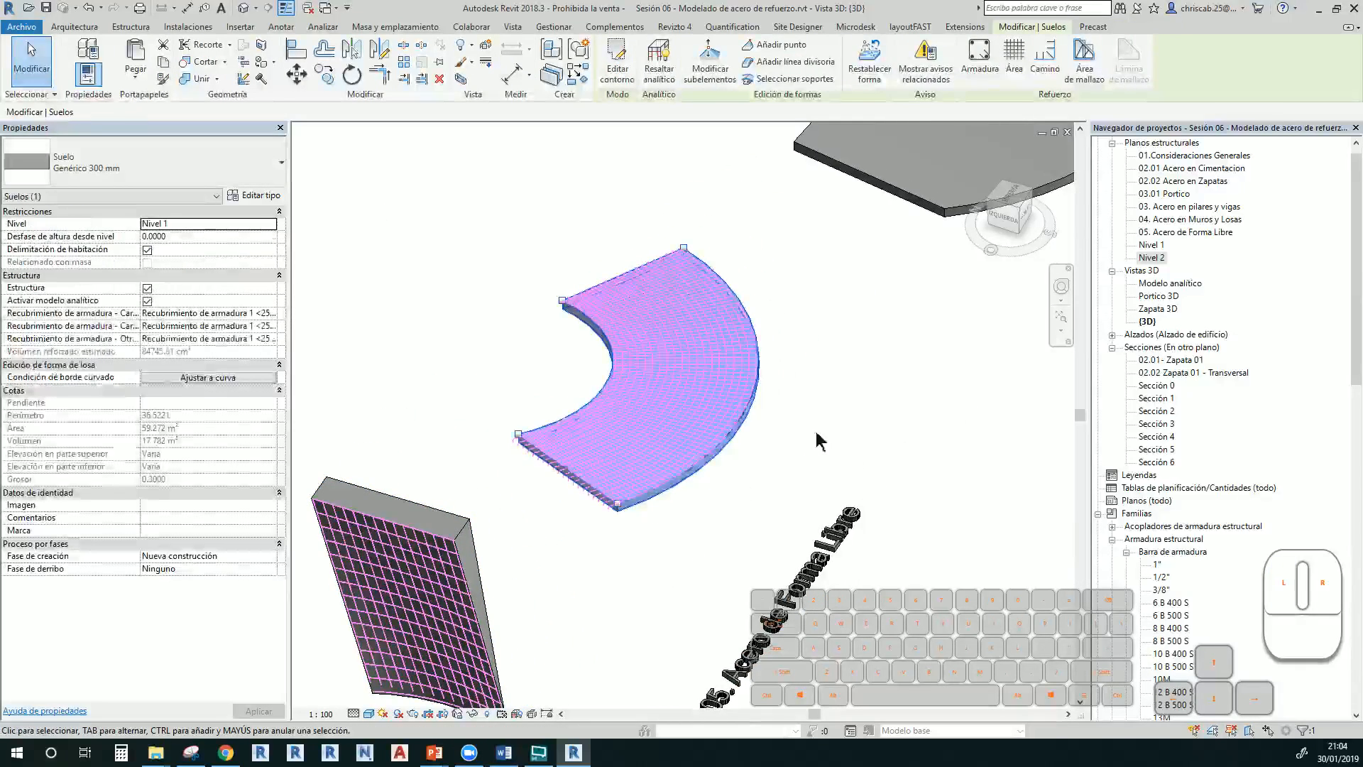
{"action": "middle_click_drag", "start_coordinate": [817, 440], "coordinate": [613, 710]}
{"action": "left_click", "coordinate": [671, 472]}
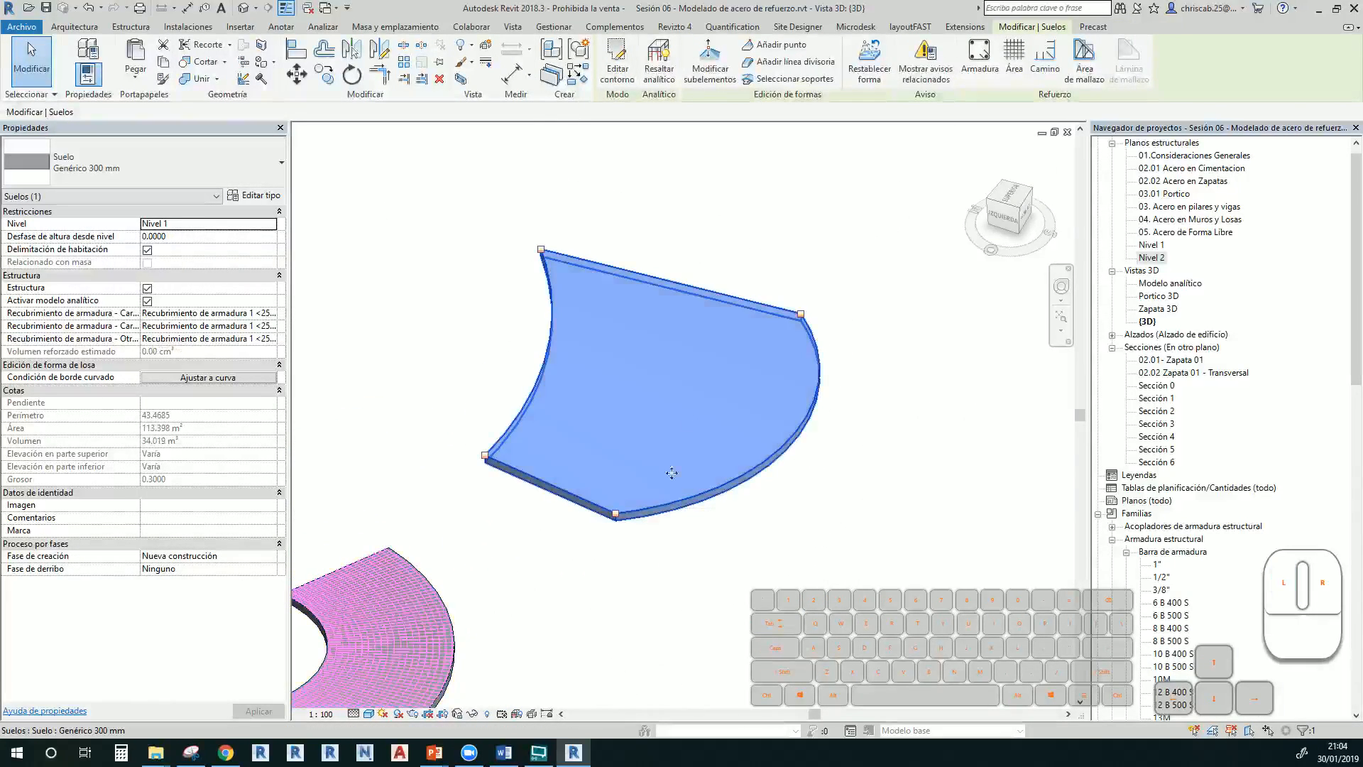
Enter Modificar subelementos on the grey slab, then exit and deselect it
{"action": "left_click", "coordinate": [710, 67]}
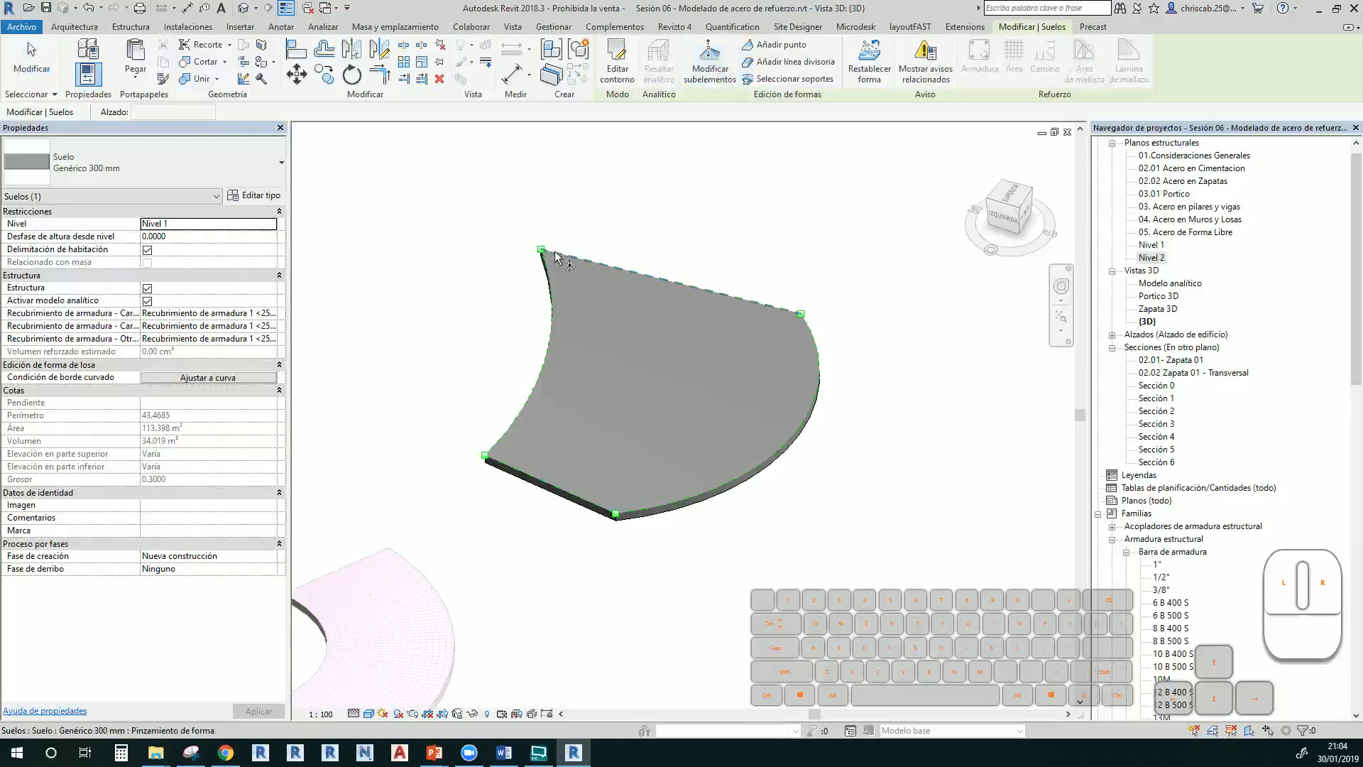
{"action": "left_click", "coordinate": [686, 238]}
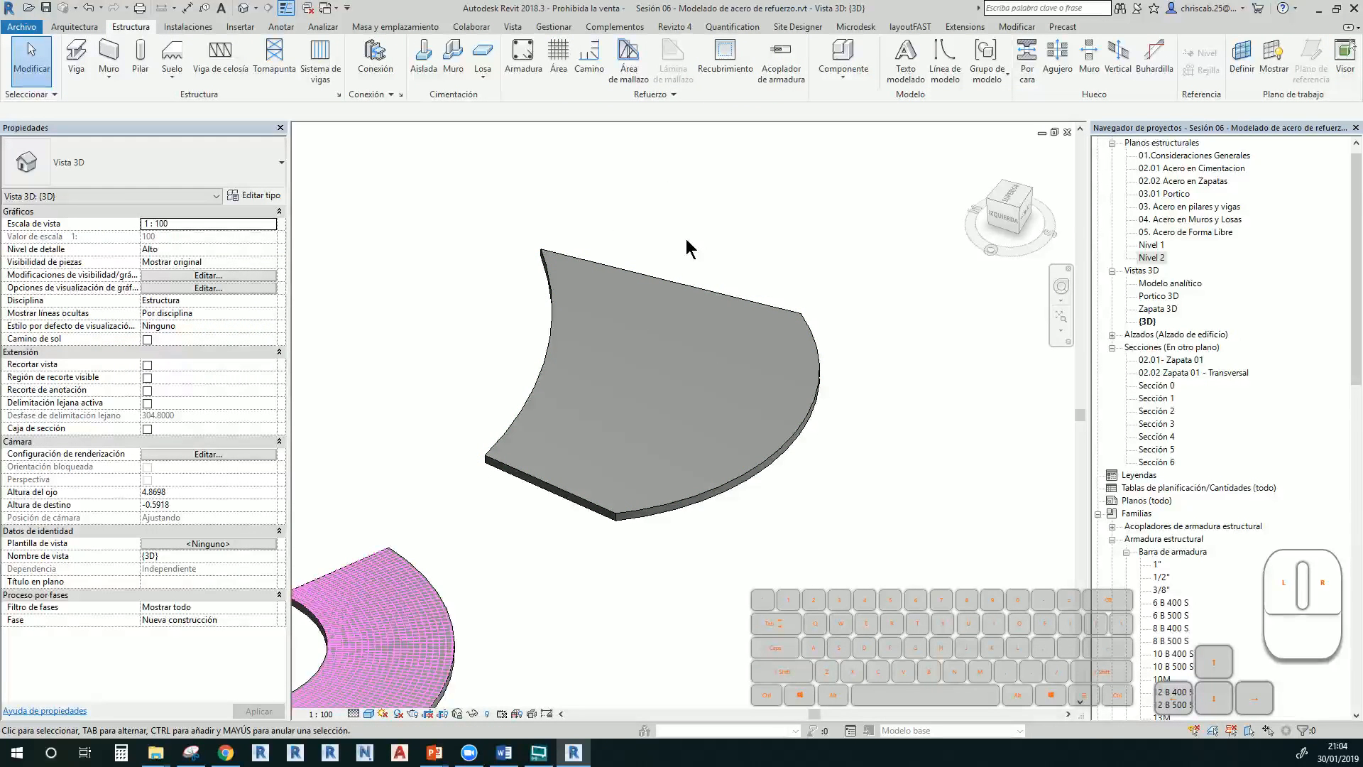
{"action": "scroll", "coordinate": [651, 386], "scroll_direction": "up", "scroll_amount": 2}
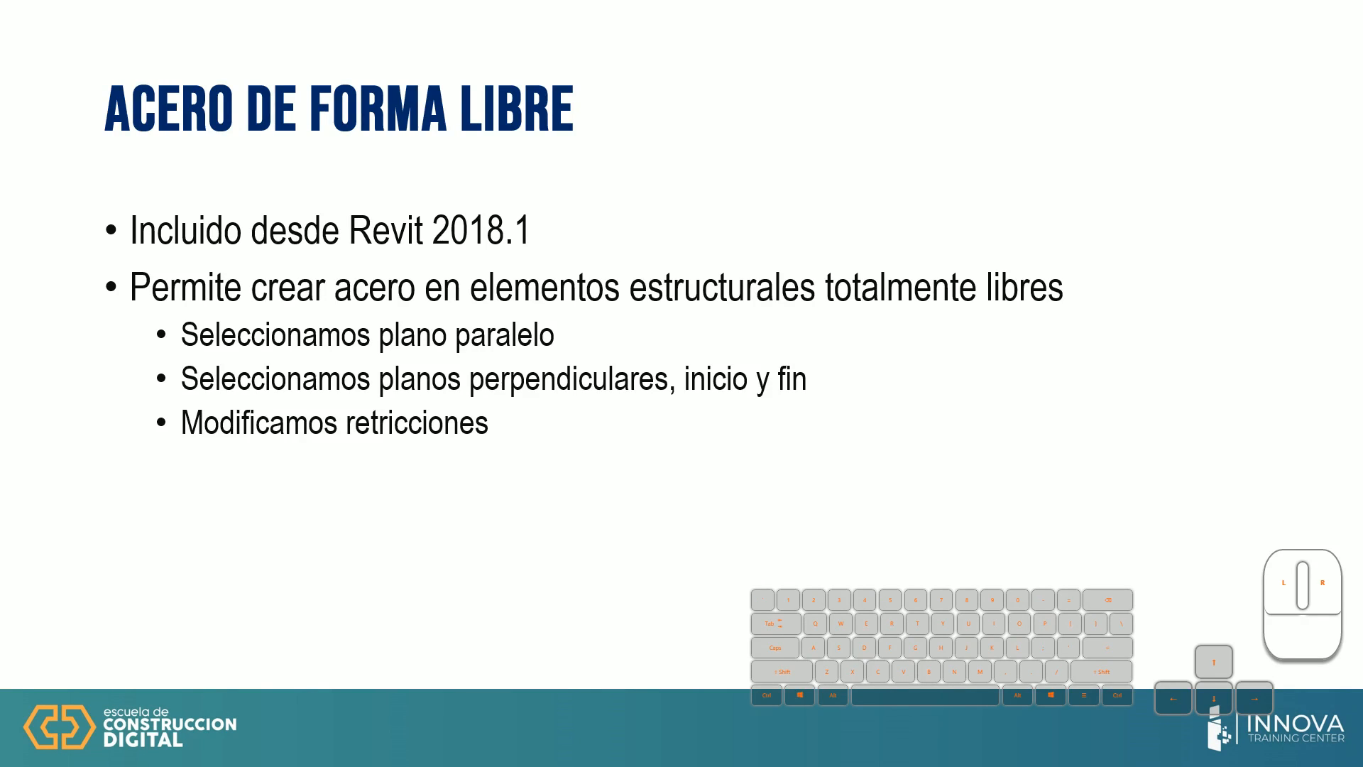
Advance to the 'Ejemplo Revit' rebar mesh slide, then return to Revit
{"action": "key", "text": "Right"}
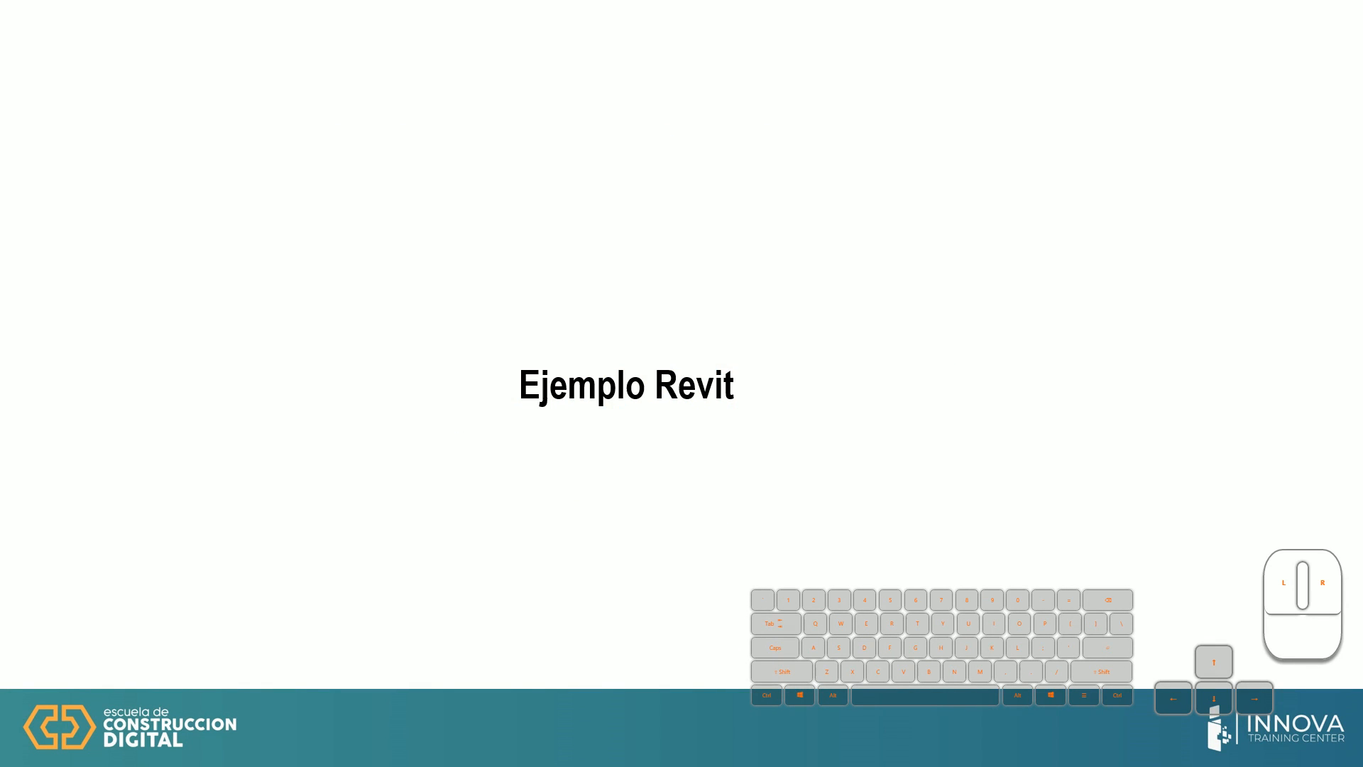
{"action": "key", "text": "alt+Tab"}
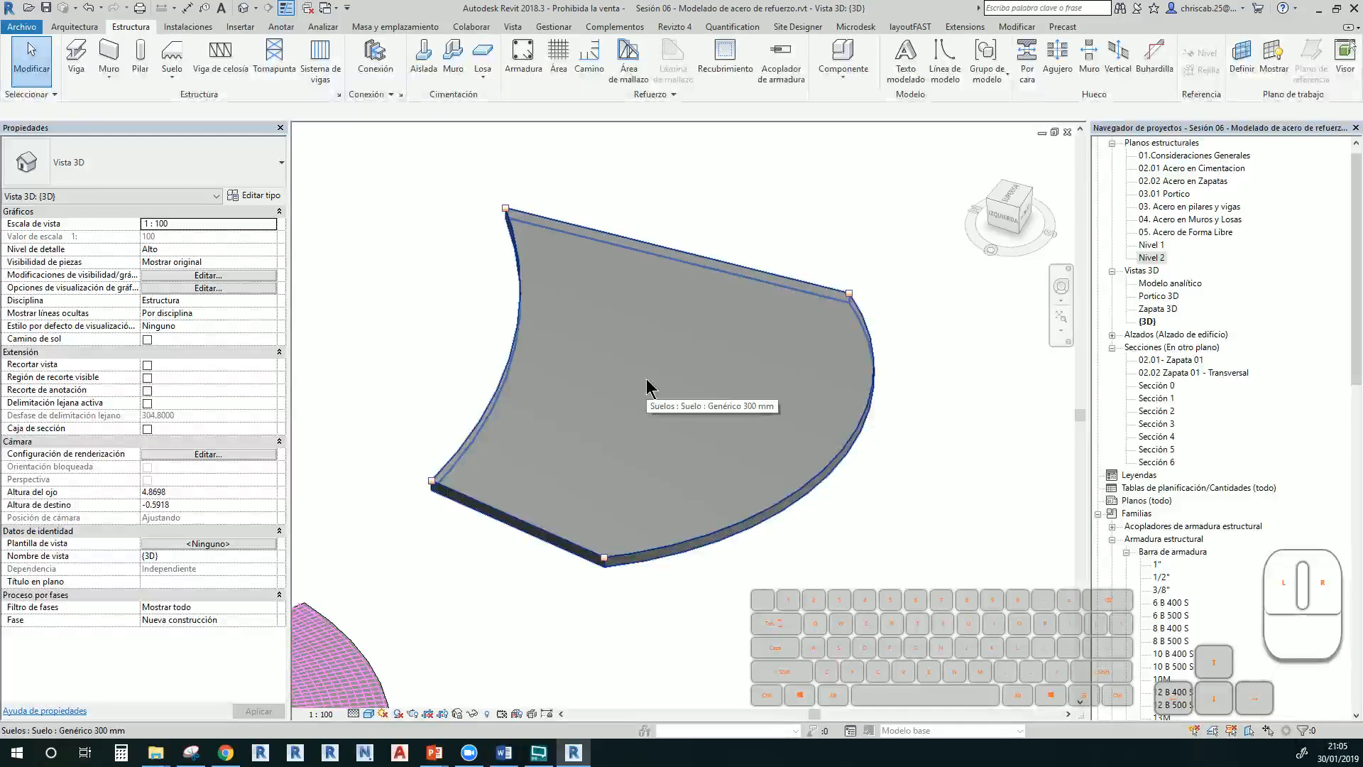
Switch to wireframe with WF, select the curved-edge floor slab and start free-form rebar
{"action": "key", "text": "w"}
{"action": "key", "text": "f"}
{"action": "mouse_move", "coordinate": [700, 533]}
{"action": "middle_mouse_down", "text": "shift"}
{"action": "mouse_move", "coordinate": [749, 417]}
{"action": "mouse_move", "coordinate": [663, 404]}
{"action": "mouse_move", "coordinate": [691, 384]}
{"action": "mouse_move", "coordinate": [678, 475]}
{"action": "mouse_move", "coordinate": [721, 390]}
{"action": "mouse_move", "coordinate": [710, 501]}
{"action": "mouse_move", "coordinate": [770, 547]}
{"action": "mouse_move", "coordinate": [745, 587]}
{"action": "mouse_move", "coordinate": [712, 512]}
{"action": "middle_mouse_up", "text": "shift"}
{"action": "left_click", "coordinate": [679, 463]}
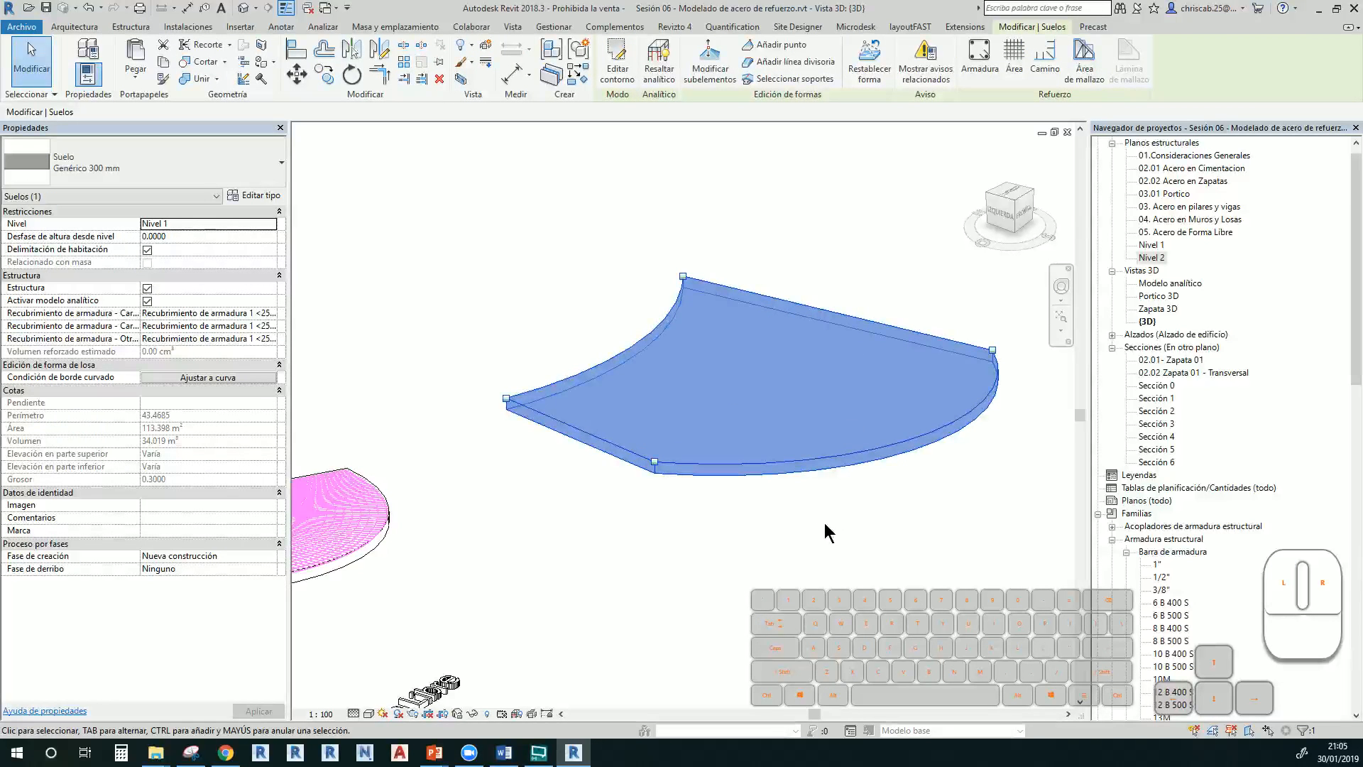
{"action": "left_click", "coordinate": [839, 537]}
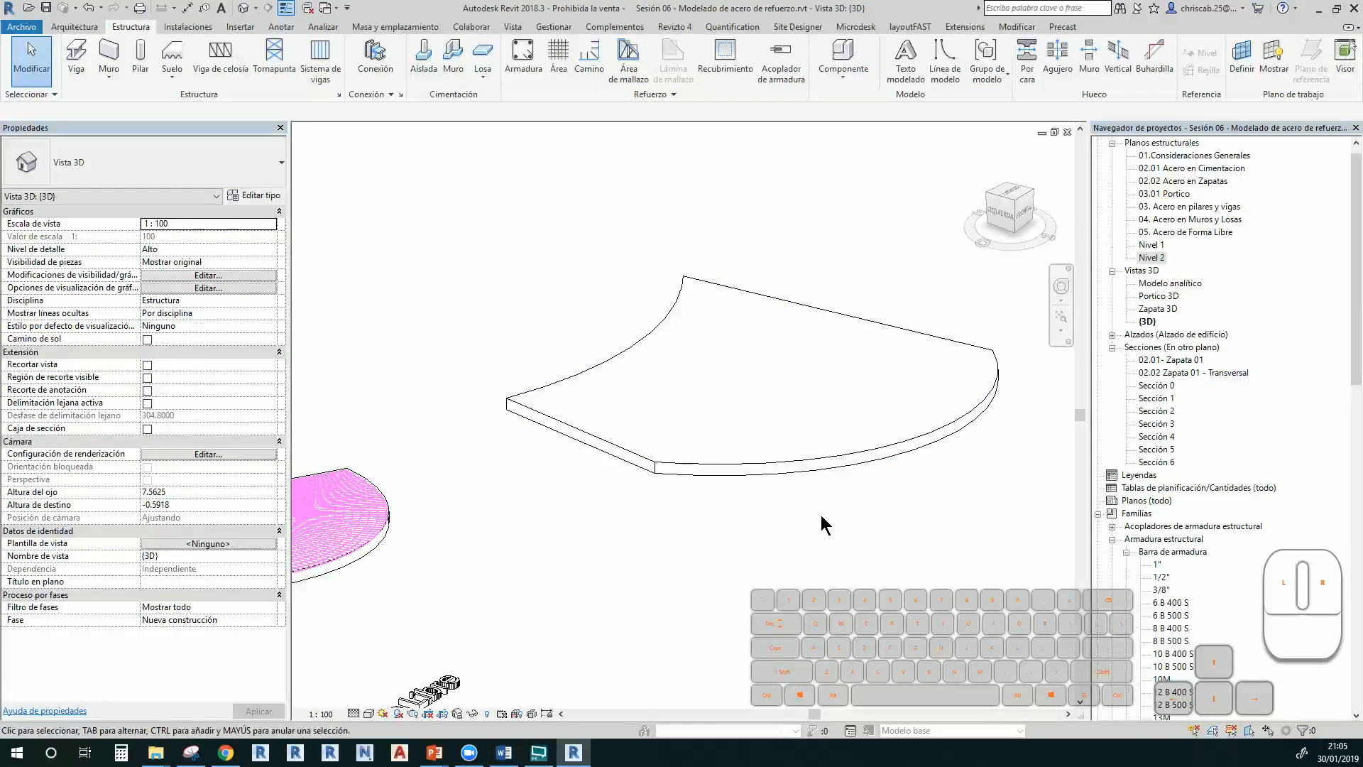
{"action": "middle_click_drag", "start_coordinate": [822, 517], "coordinate": [648, 578], "text": "shift"}
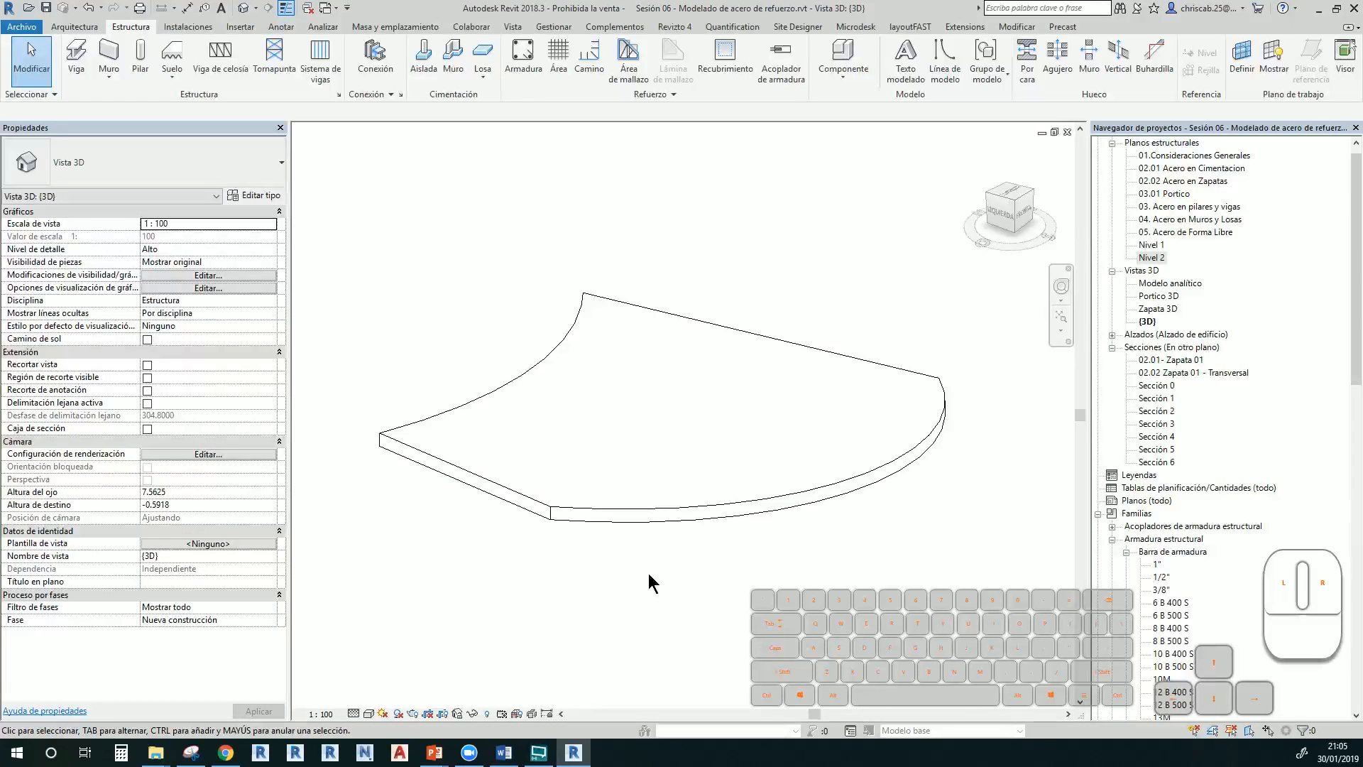
{"action": "left_click", "coordinate": [649, 512]}
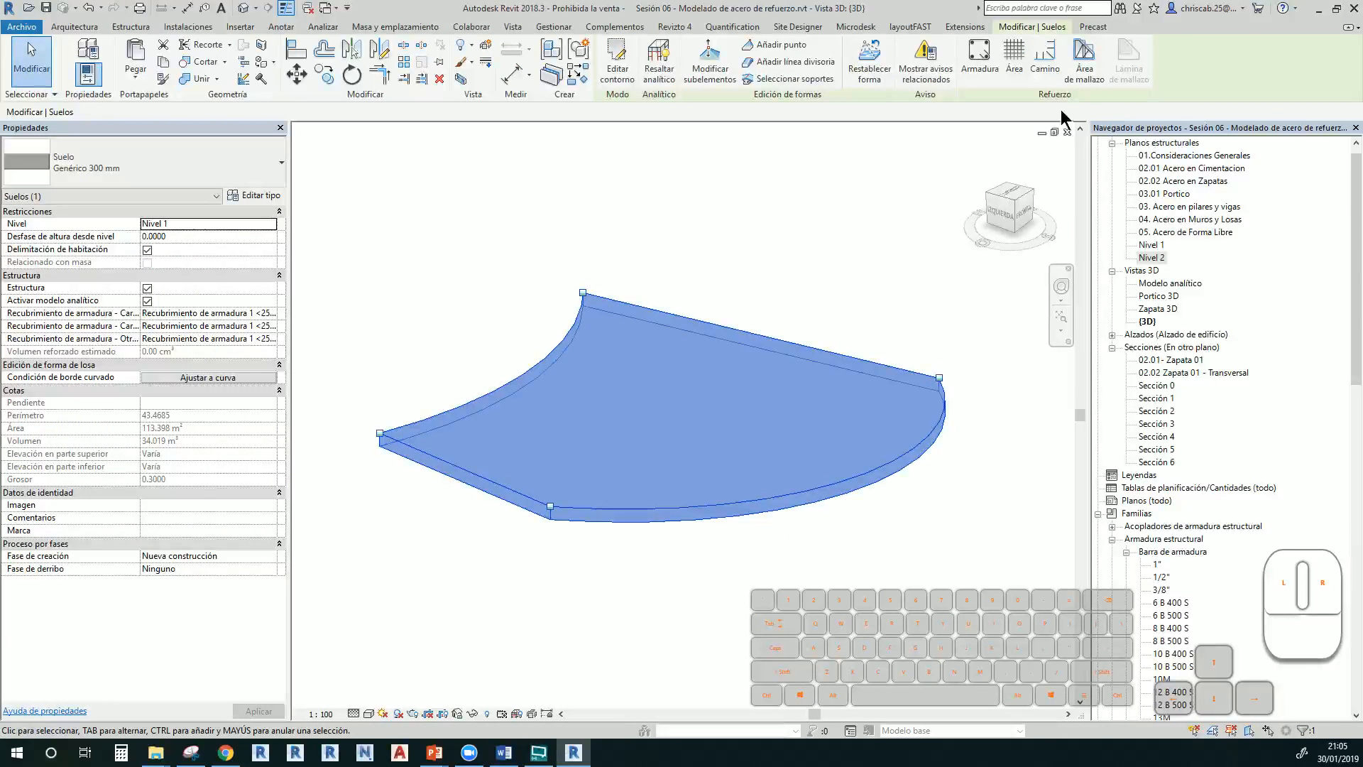
{"action": "left_click", "coordinate": [980, 64]}
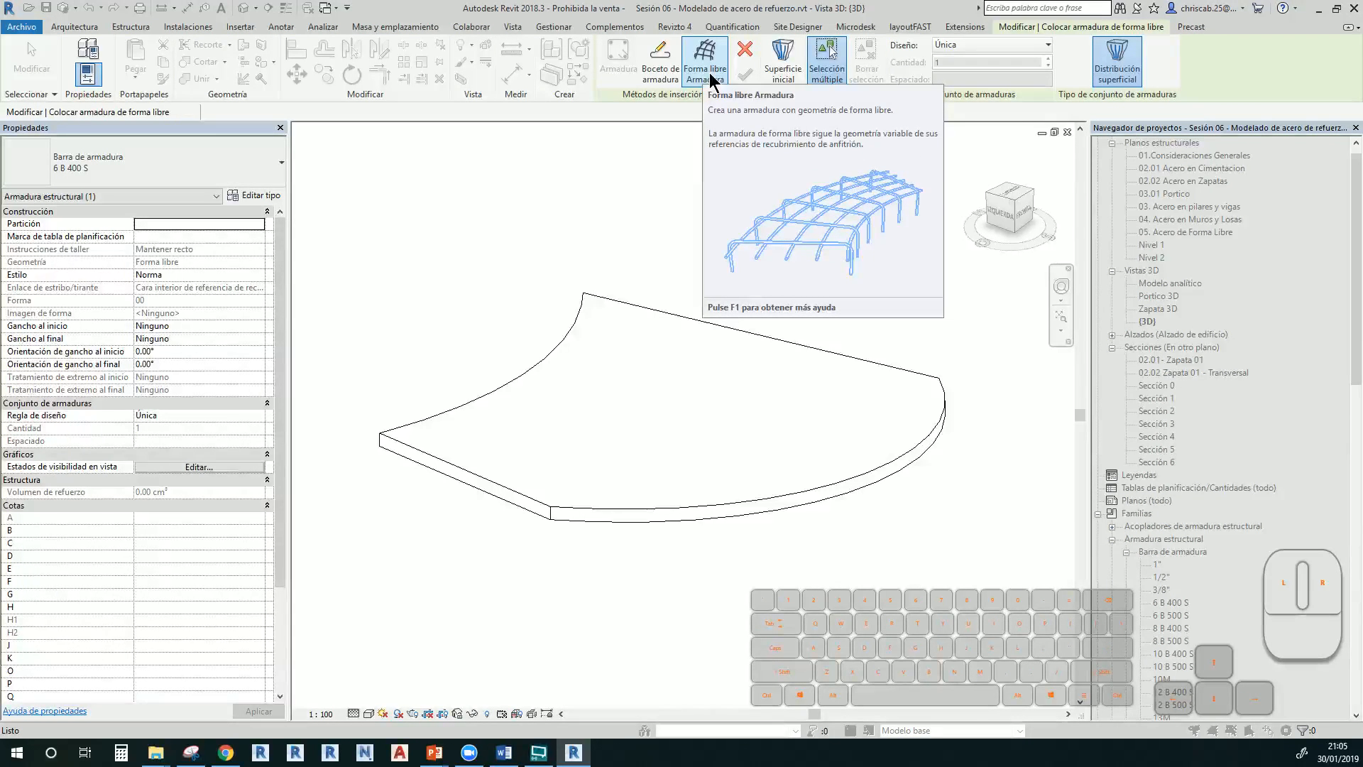
Use surface distribution: top face as host, straight side face as start, end face as final surface
{"action": "left_click", "coordinate": [1123, 67]}
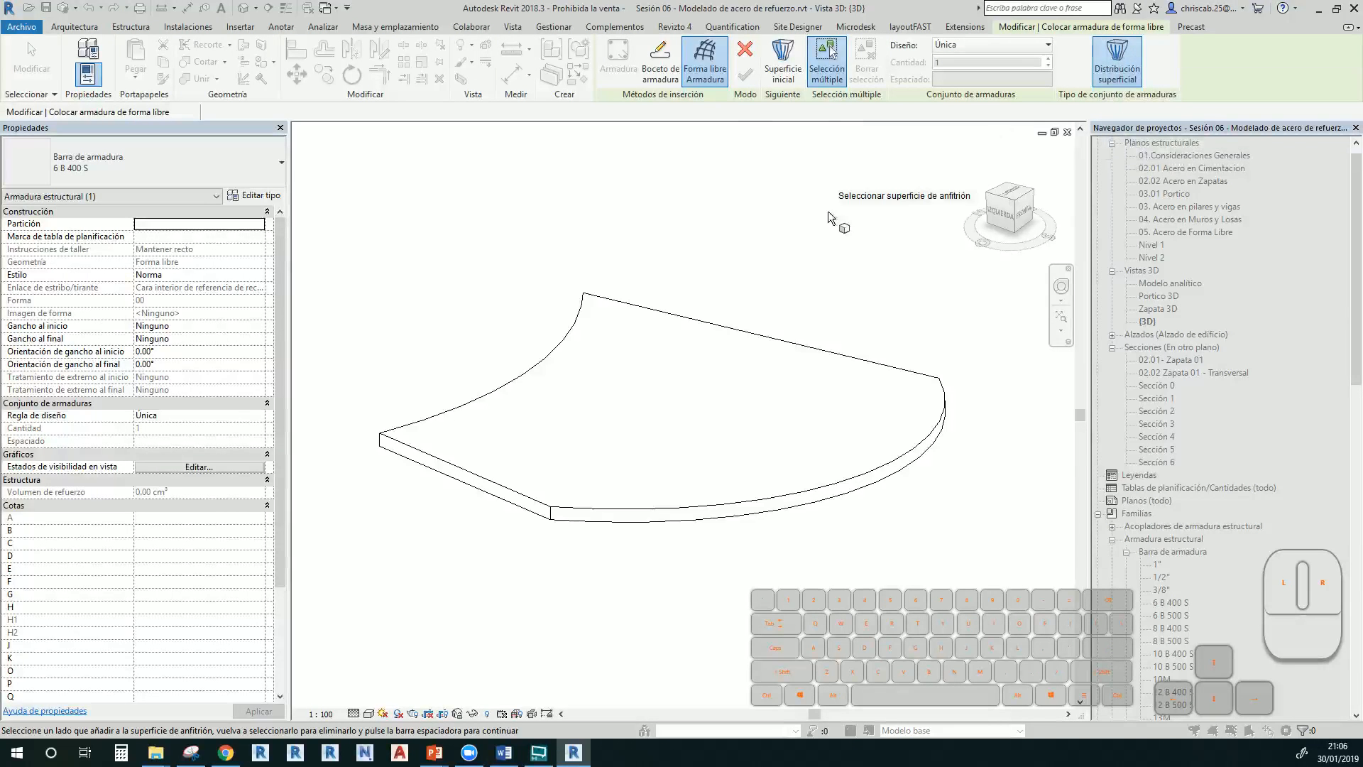
{"action": "left_click", "coordinate": [705, 340]}
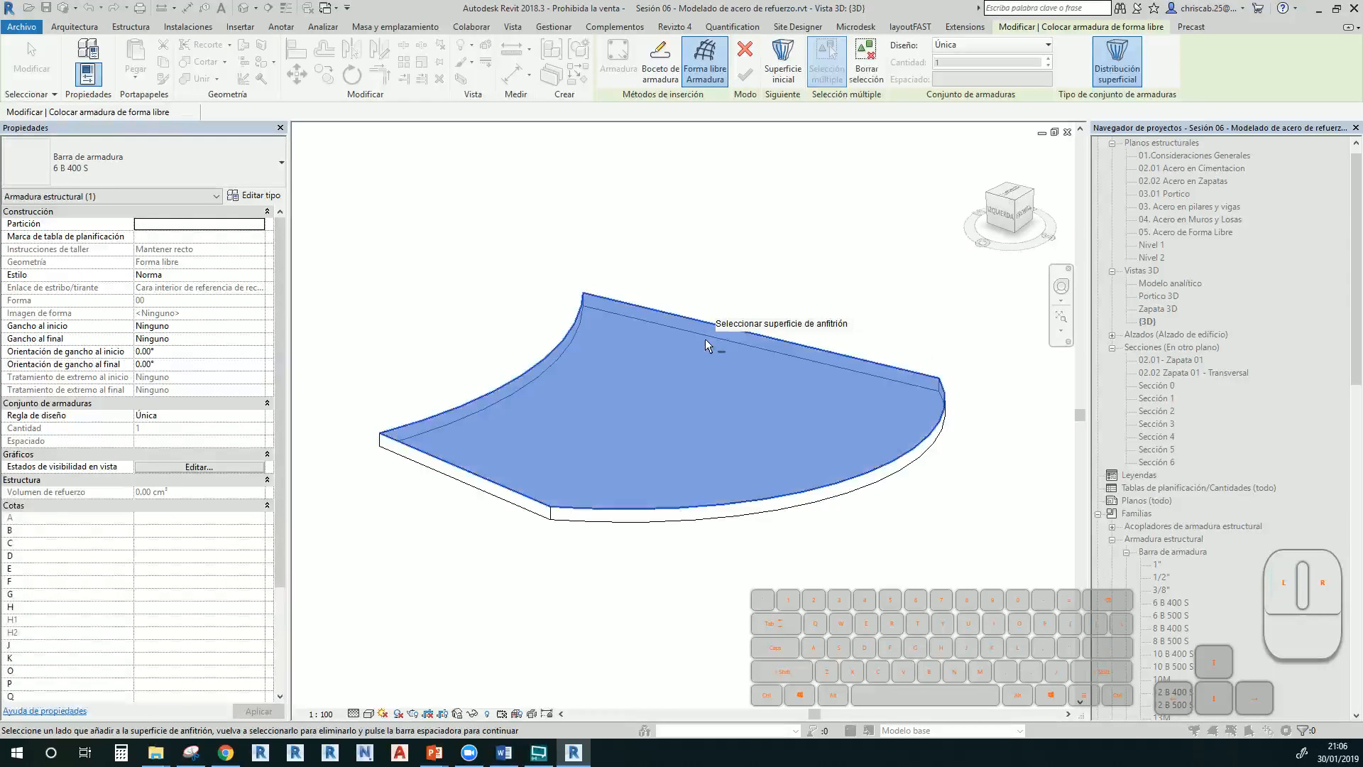
{"action": "key", "text": "space"}
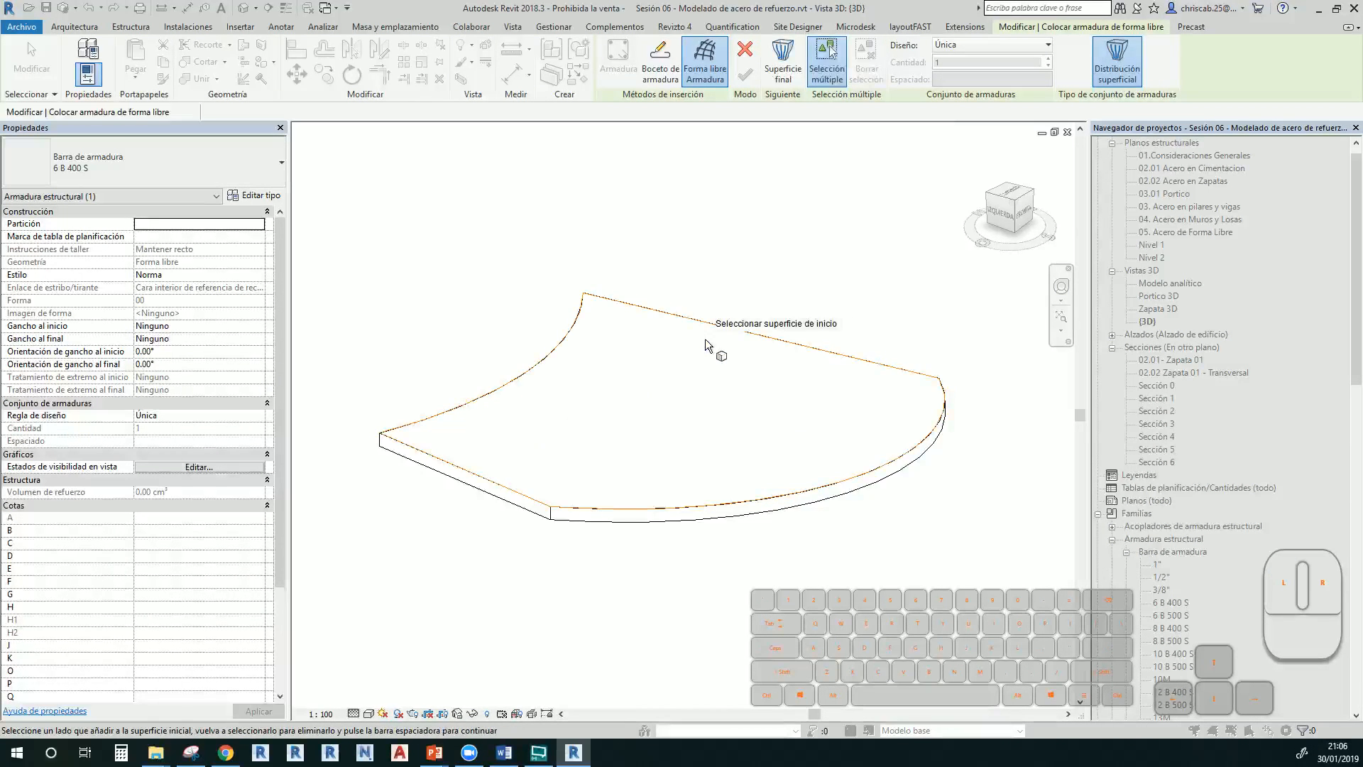
{"action": "middle_click_drag", "start_coordinate": [877, 497], "coordinate": [887, 674], "text": "shift"}
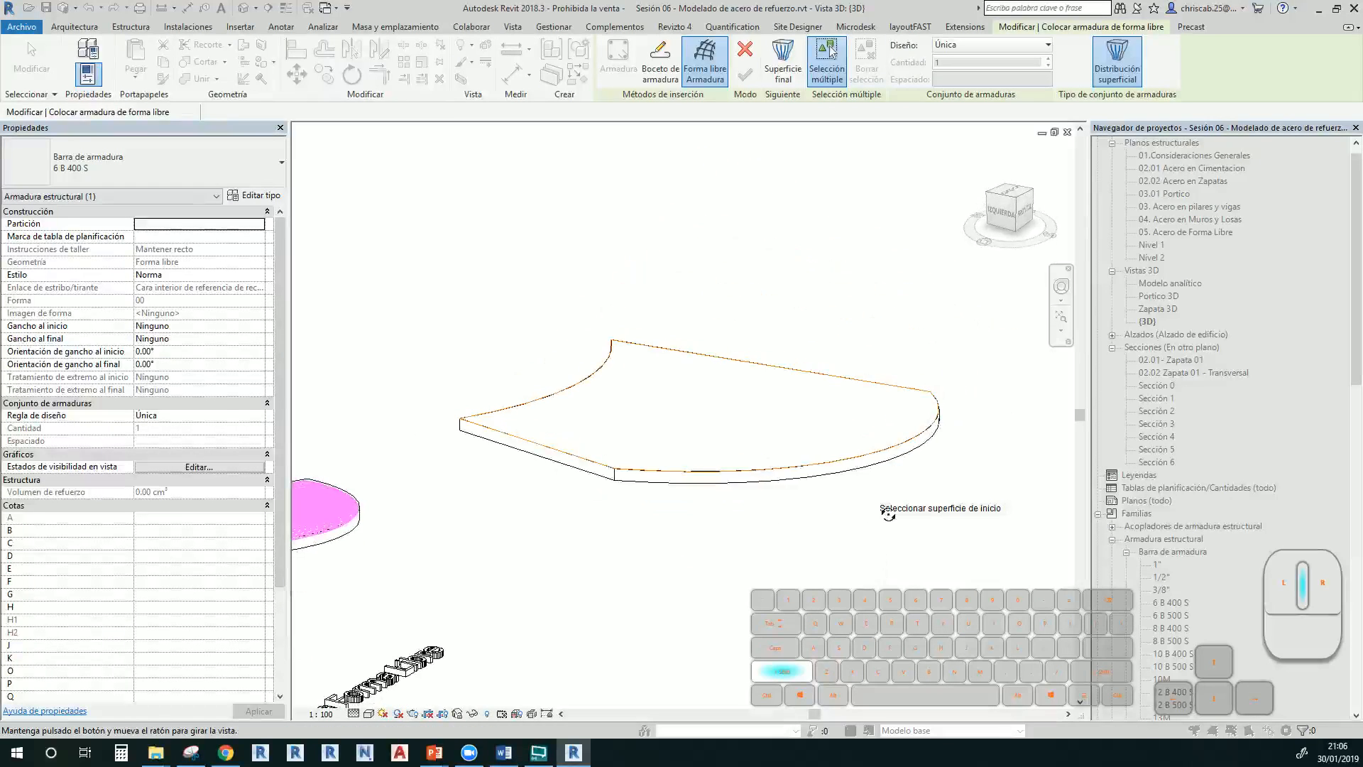
{"action": "middle_click_drag", "start_coordinate": [734, 412], "coordinate": [710, 514], "text": "shift"}
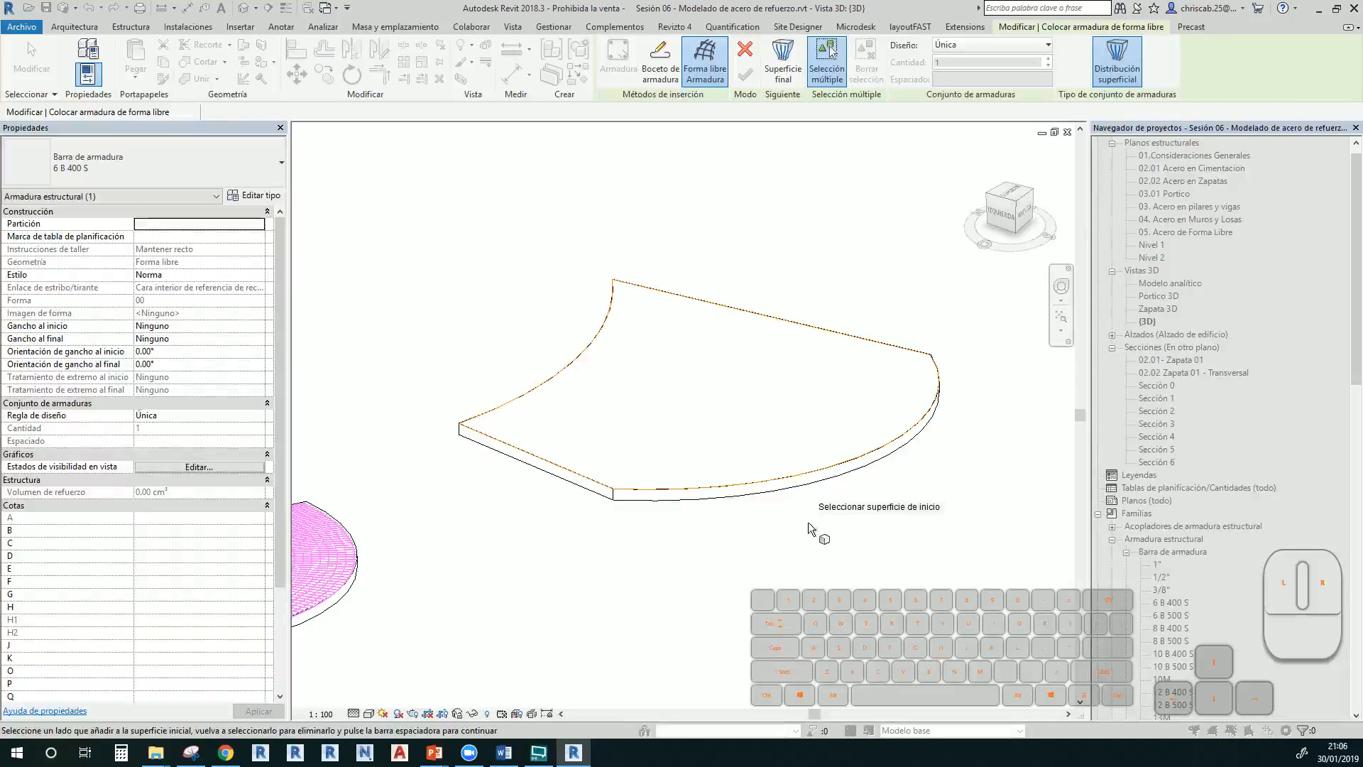
{"action": "scroll", "coordinate": [624, 512], "scroll_direction": "up", "scroll_amount": 2}
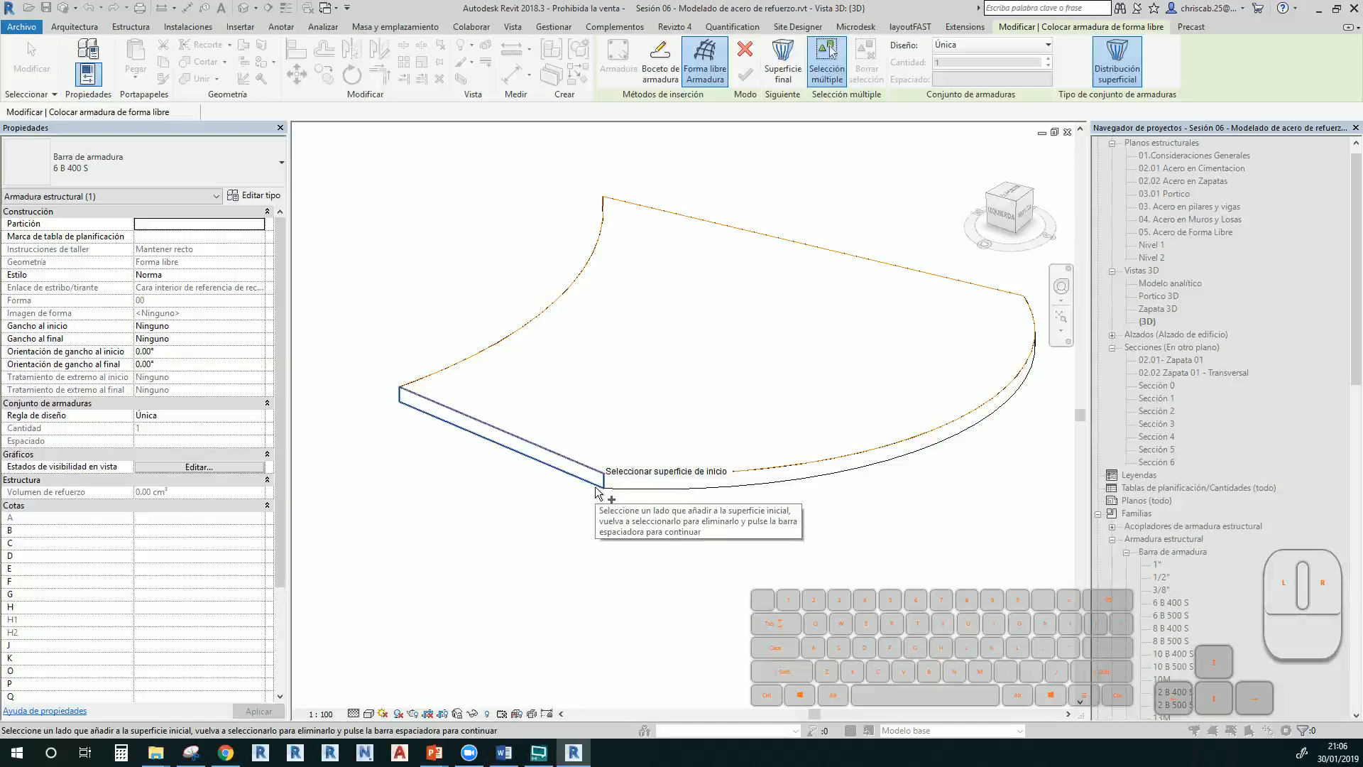
{"action": "left_click", "coordinate": [596, 491]}
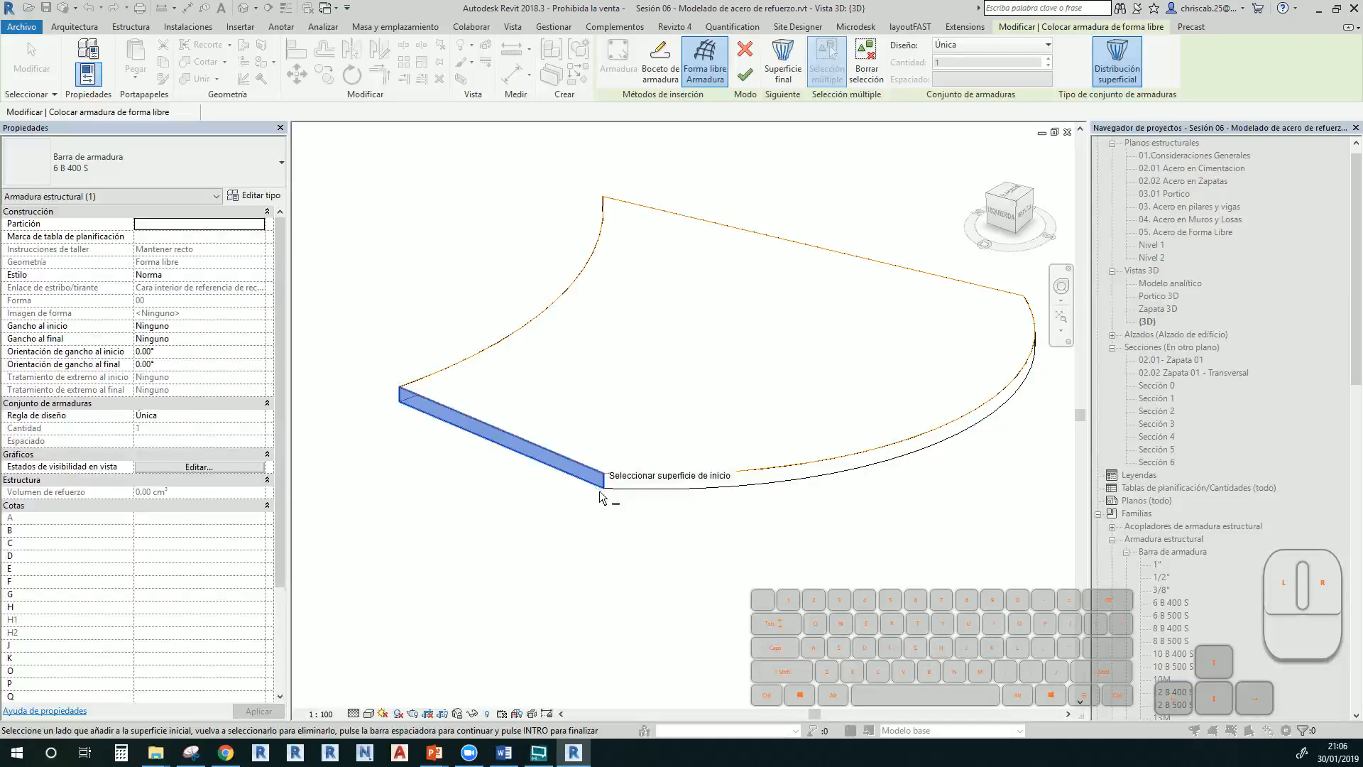
{"action": "key", "text": "space"}
{"action": "middle_click_drag", "start_coordinate": [721, 579], "coordinate": [817, 497], "text": "shift"}
{"action": "middle_click_drag", "start_coordinate": [720, 615], "coordinate": [453, 114]}
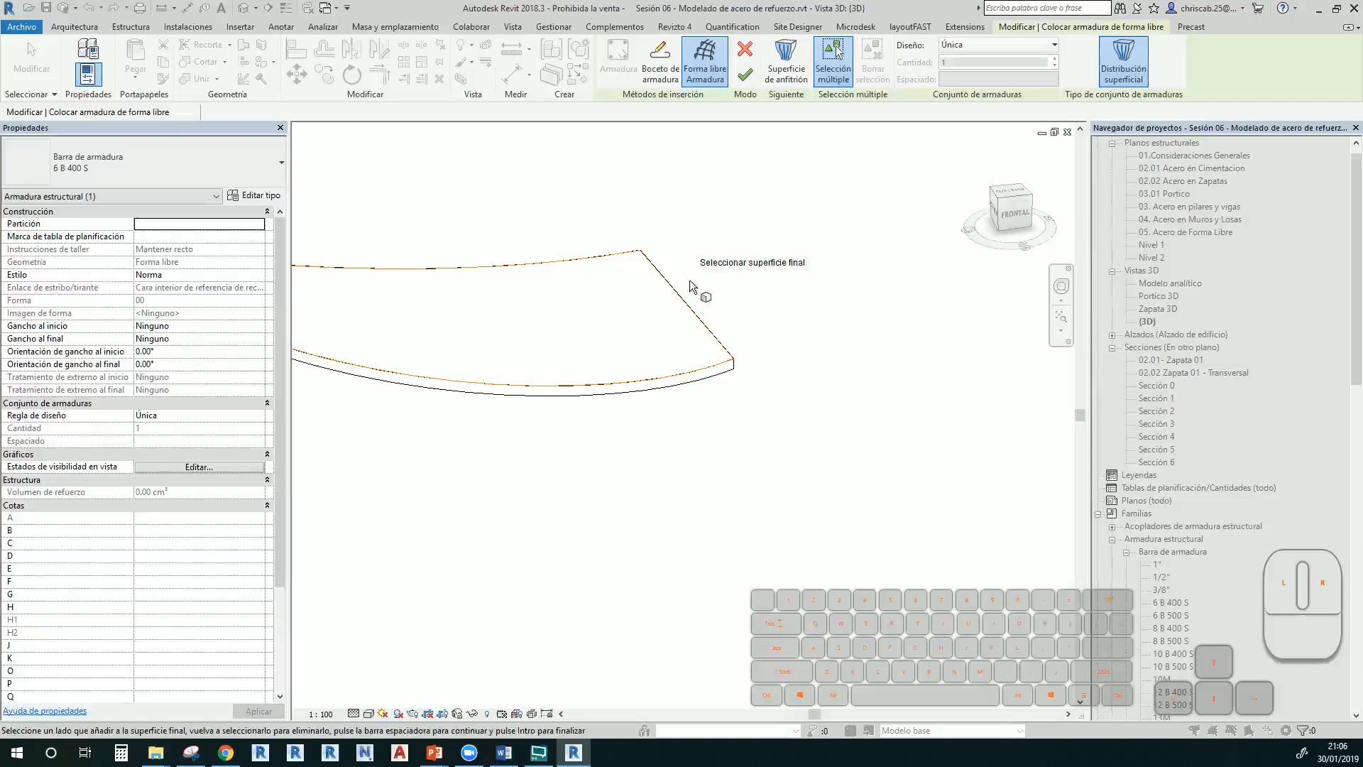
{"action": "left_click", "coordinate": [700, 325]}
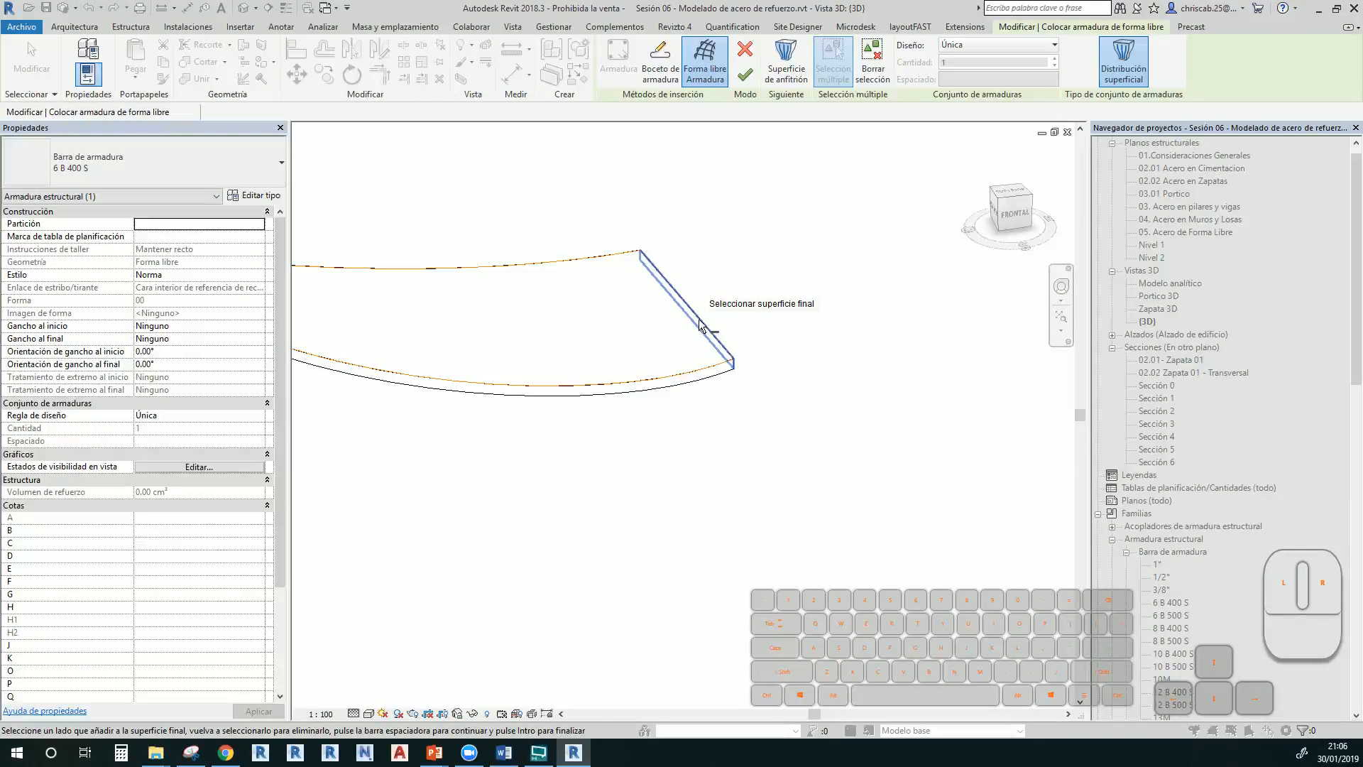
{"action": "key", "text": "space"}
{"action": "middle_click_drag", "start_coordinate": [715, 390], "coordinate": [821, 483]}
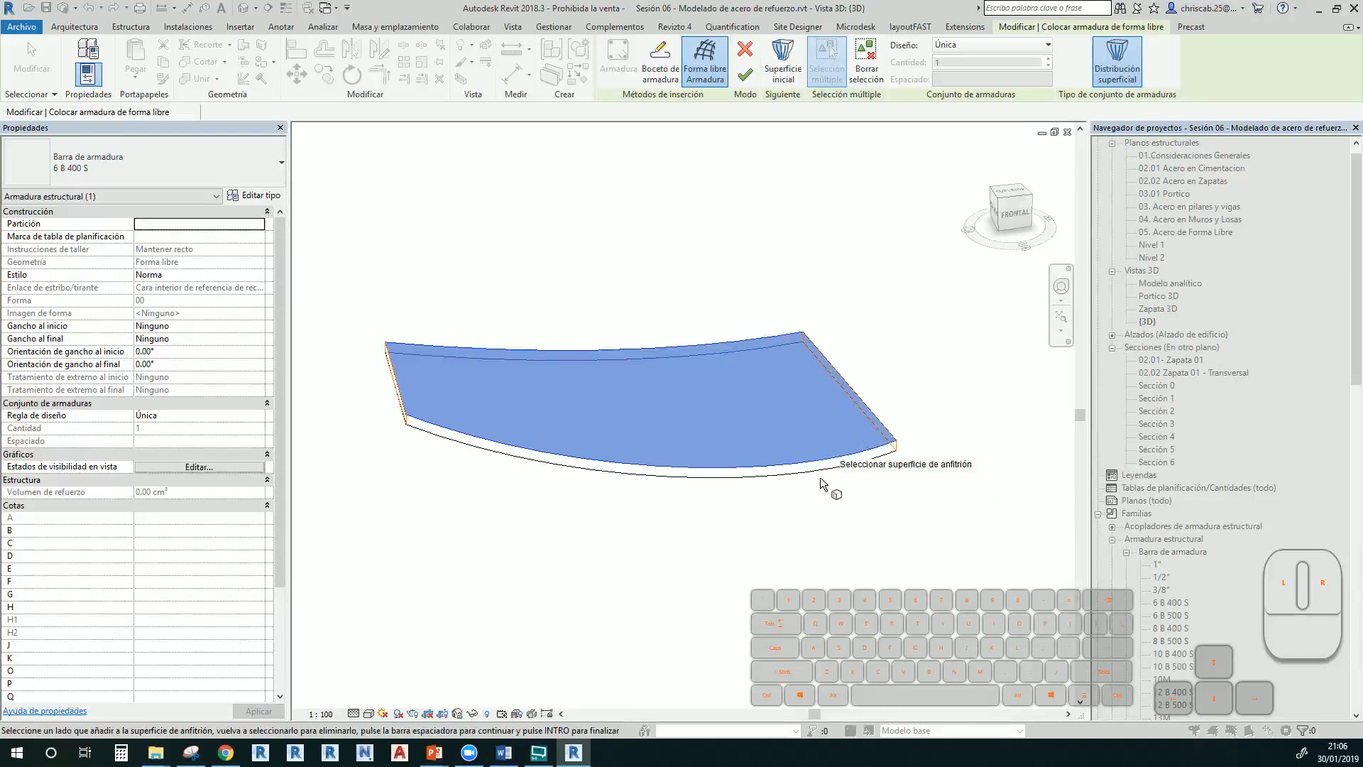
Set the bar layout to Maximum Spacing of 200 mm and finish the rebar set
{"action": "left_click", "coordinate": [973, 48]}
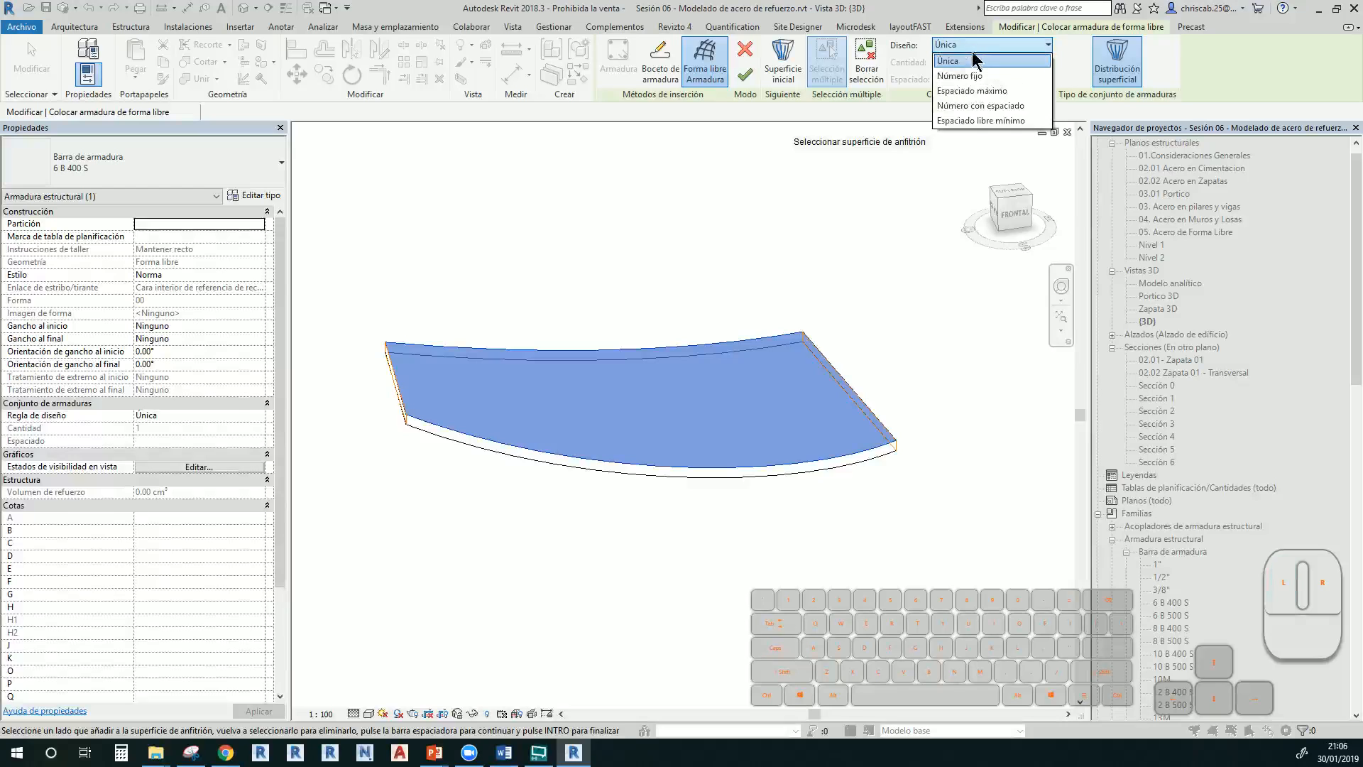
{"action": "left_click", "coordinate": [973, 65]}
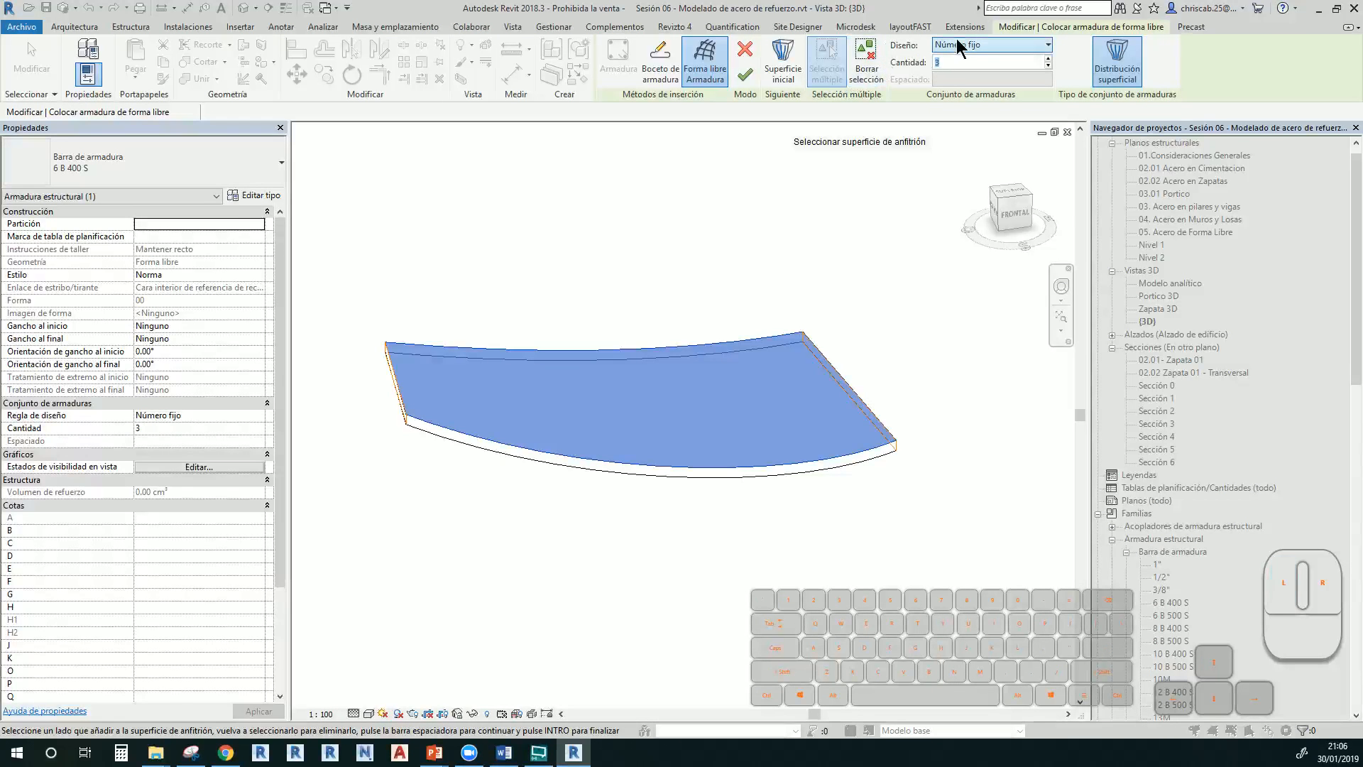
{"action": "left_click", "coordinate": [959, 47]}
{"action": "left_click", "coordinate": [967, 91]}
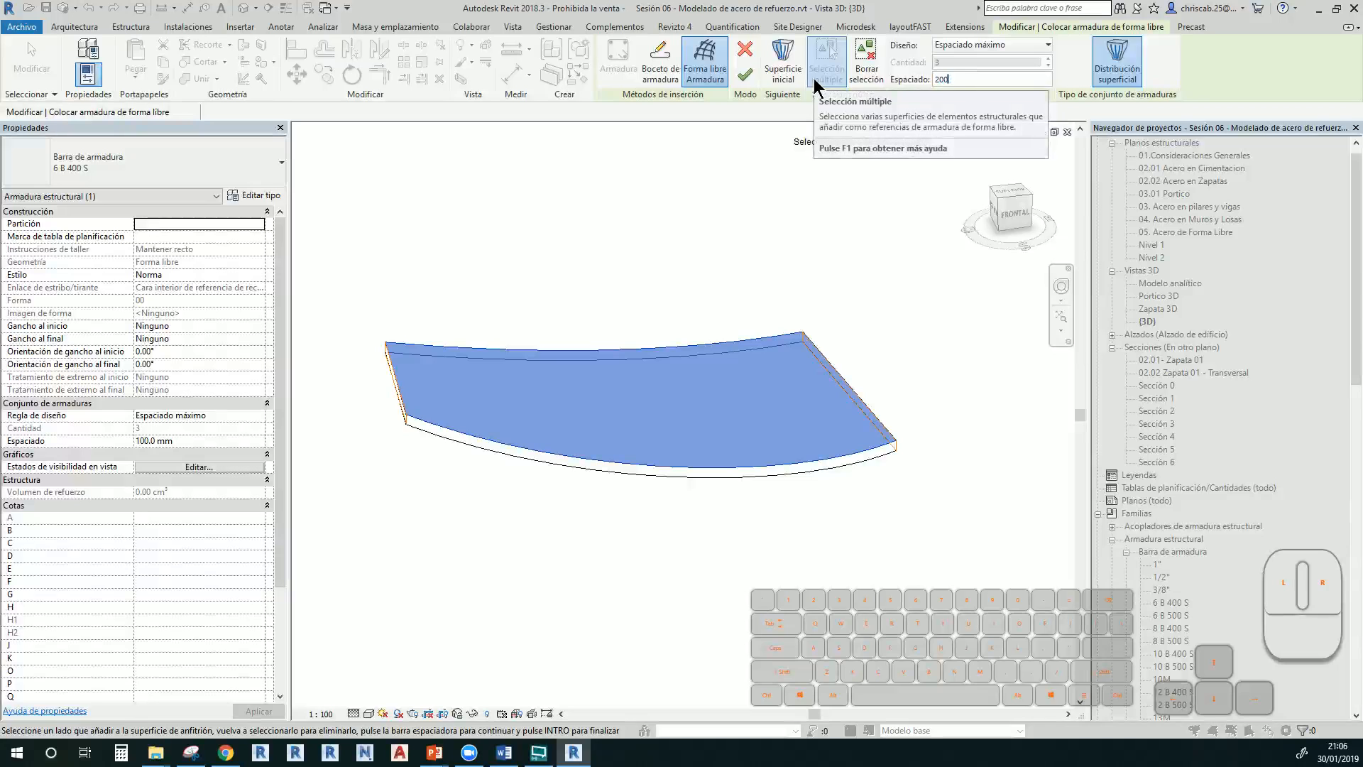
{"action": "type", "text": "200"}
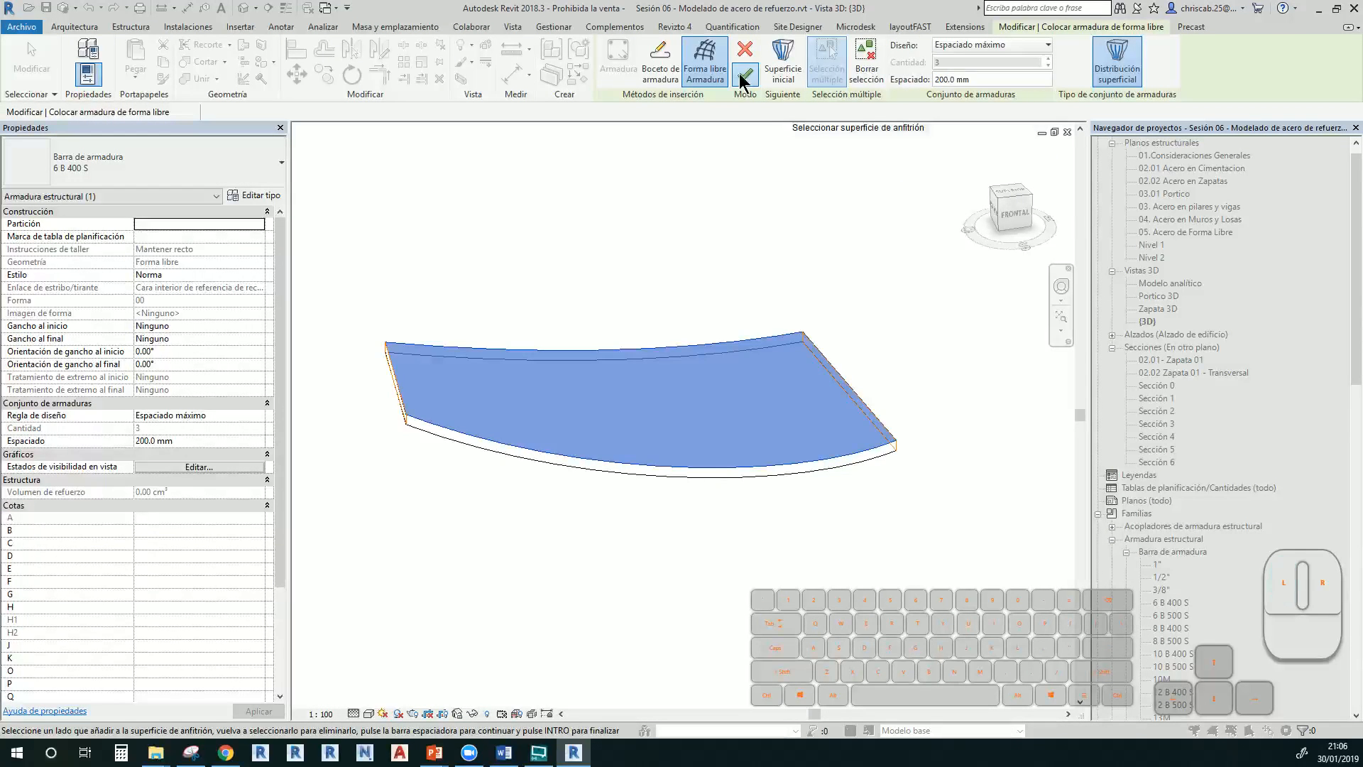
{"action": "left_click", "coordinate": [742, 75]}
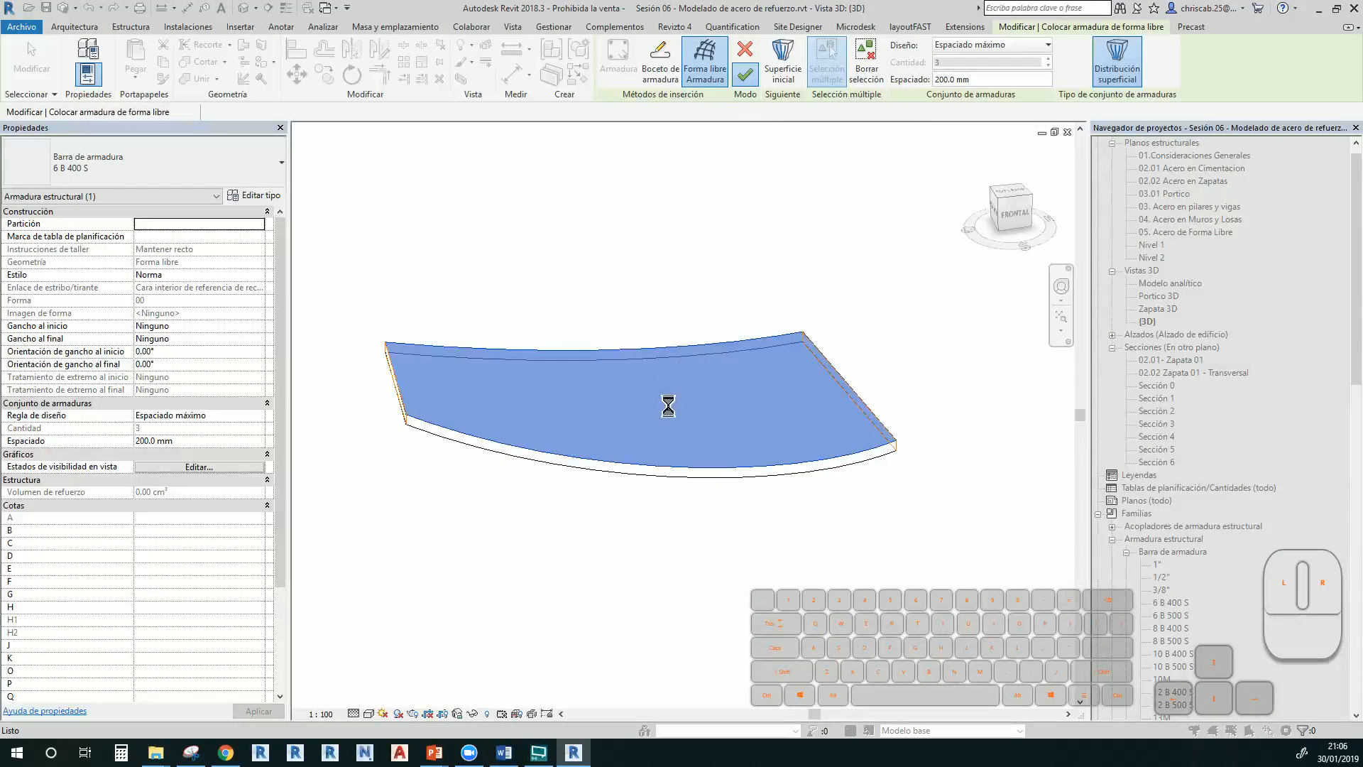
Exit the previous placement, reselect the floor slab and start another free-form rebar set
{"action": "mouse_move", "coordinate": [731, 462]}
{"action": "middle_mouse_down", "text": "shift"}
{"action": "mouse_move", "coordinate": [672, 487]}
{"action": "mouse_move", "coordinate": [516, 355]}
{"action": "middle_mouse_up", "text": "shift"}
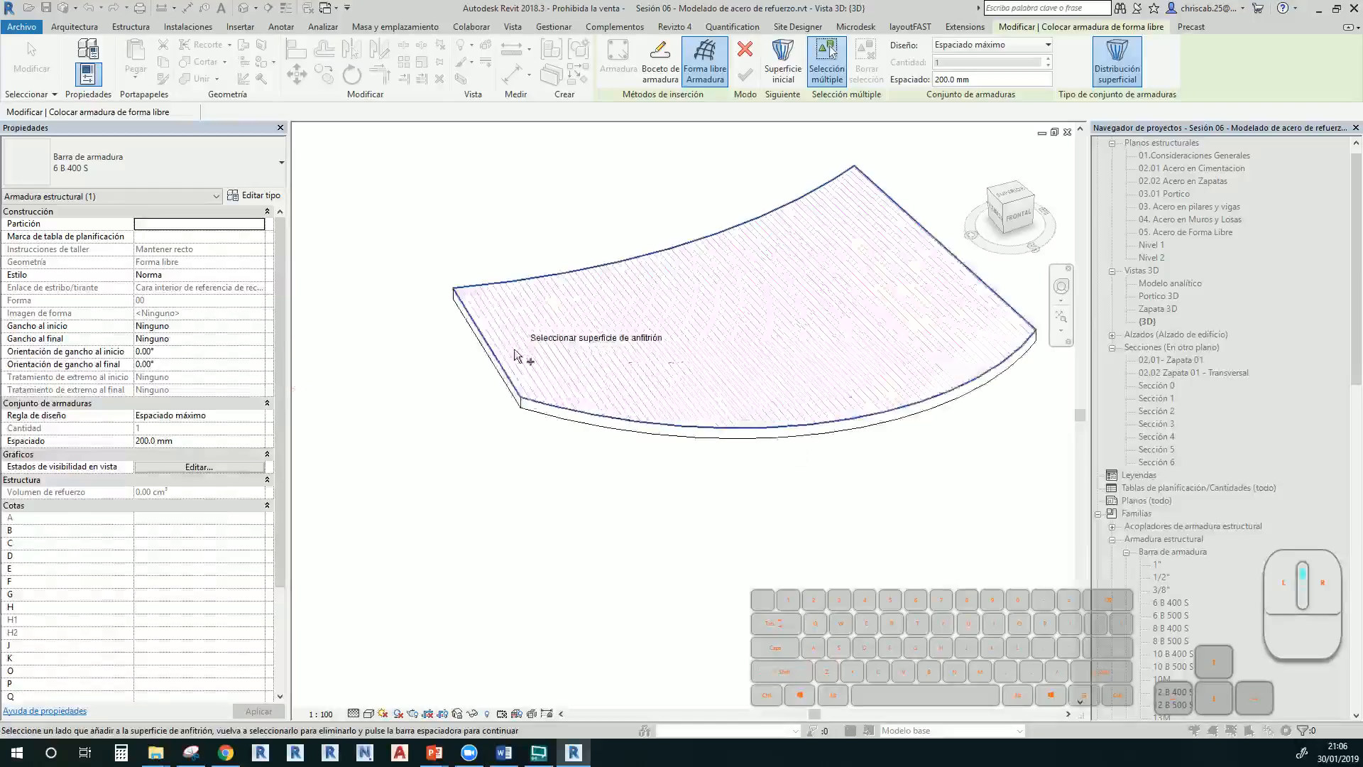
{"action": "scroll", "coordinate": [568, 359], "scroll_direction": "up", "scroll_amount": 4}
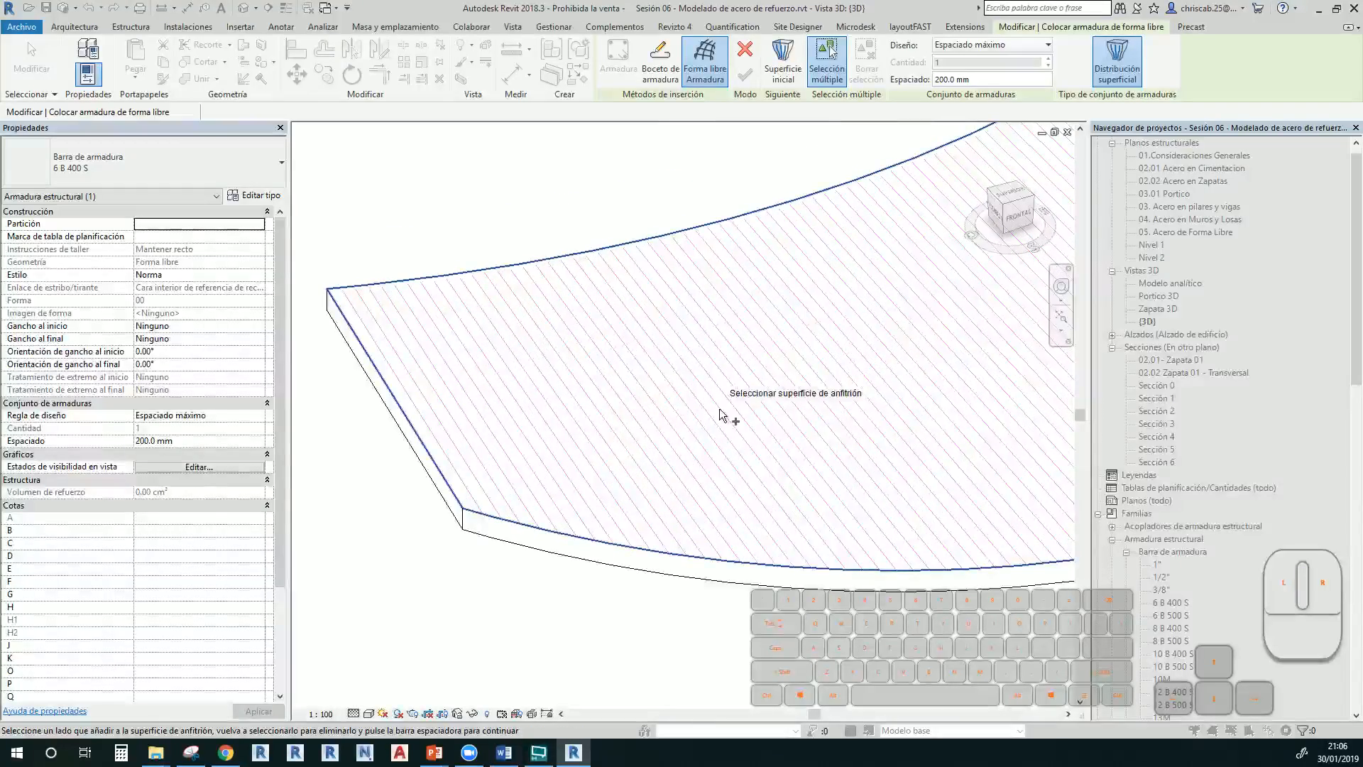
{"action": "scroll", "coordinate": [719, 407], "scroll_direction": "down", "scroll_amount": 4}
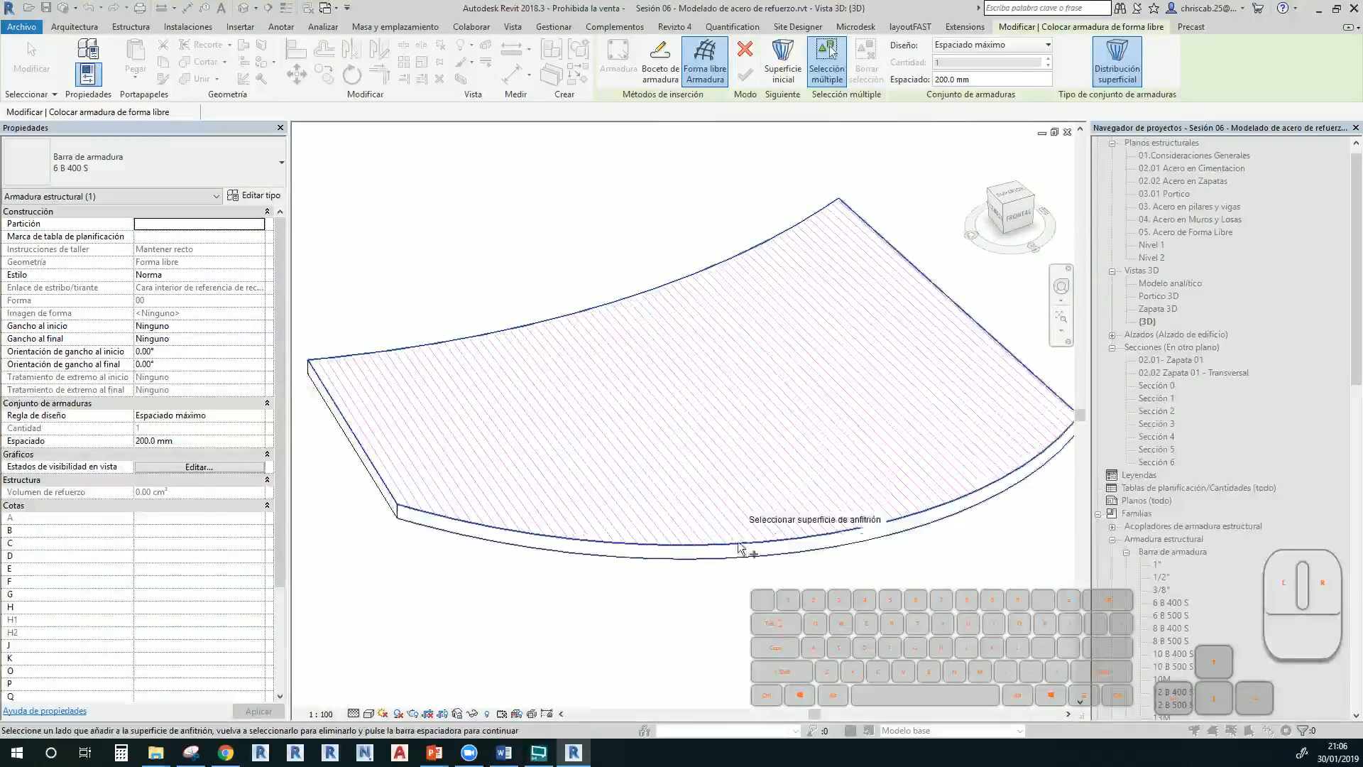
{"action": "scroll", "coordinate": [693, 650], "scroll_direction": "down", "scroll_amount": 1}
{"action": "key", "text": "Escape"}
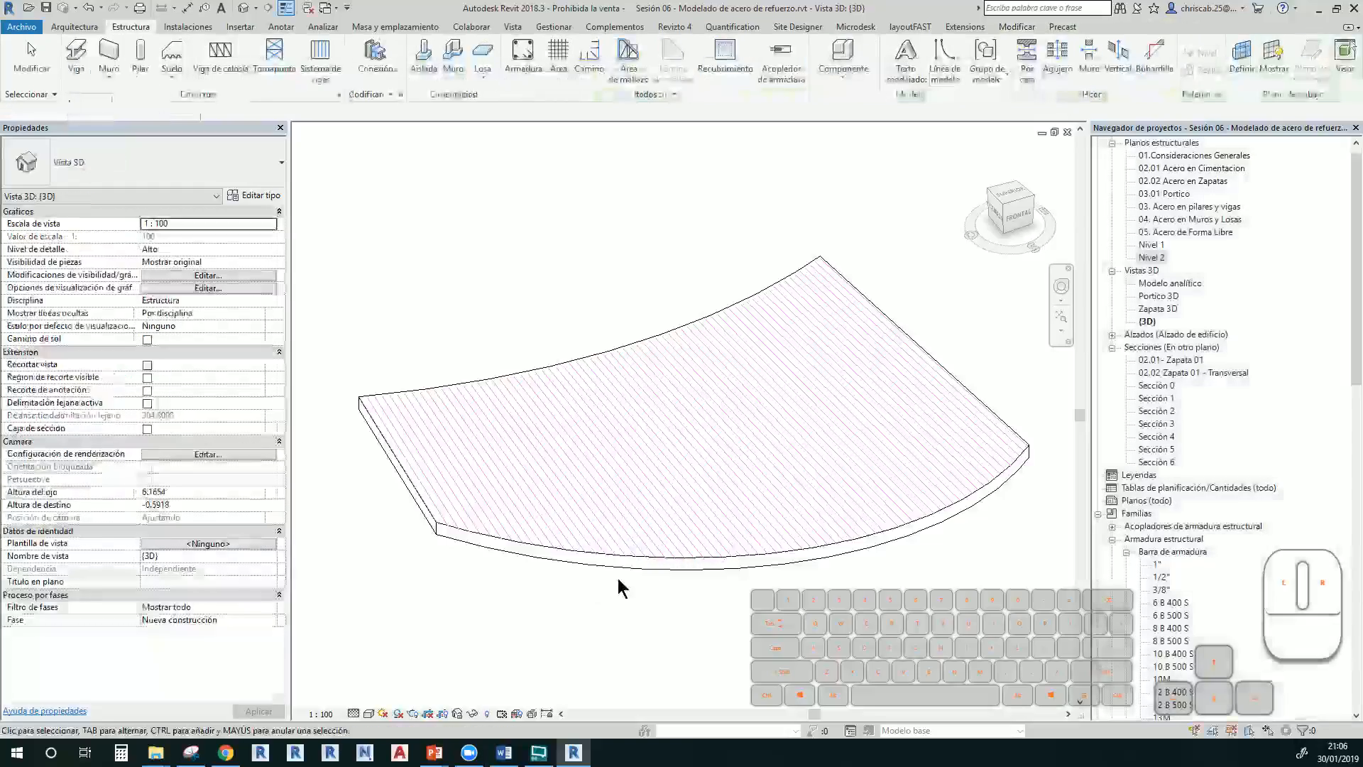
{"action": "left_click", "coordinate": [631, 569]}
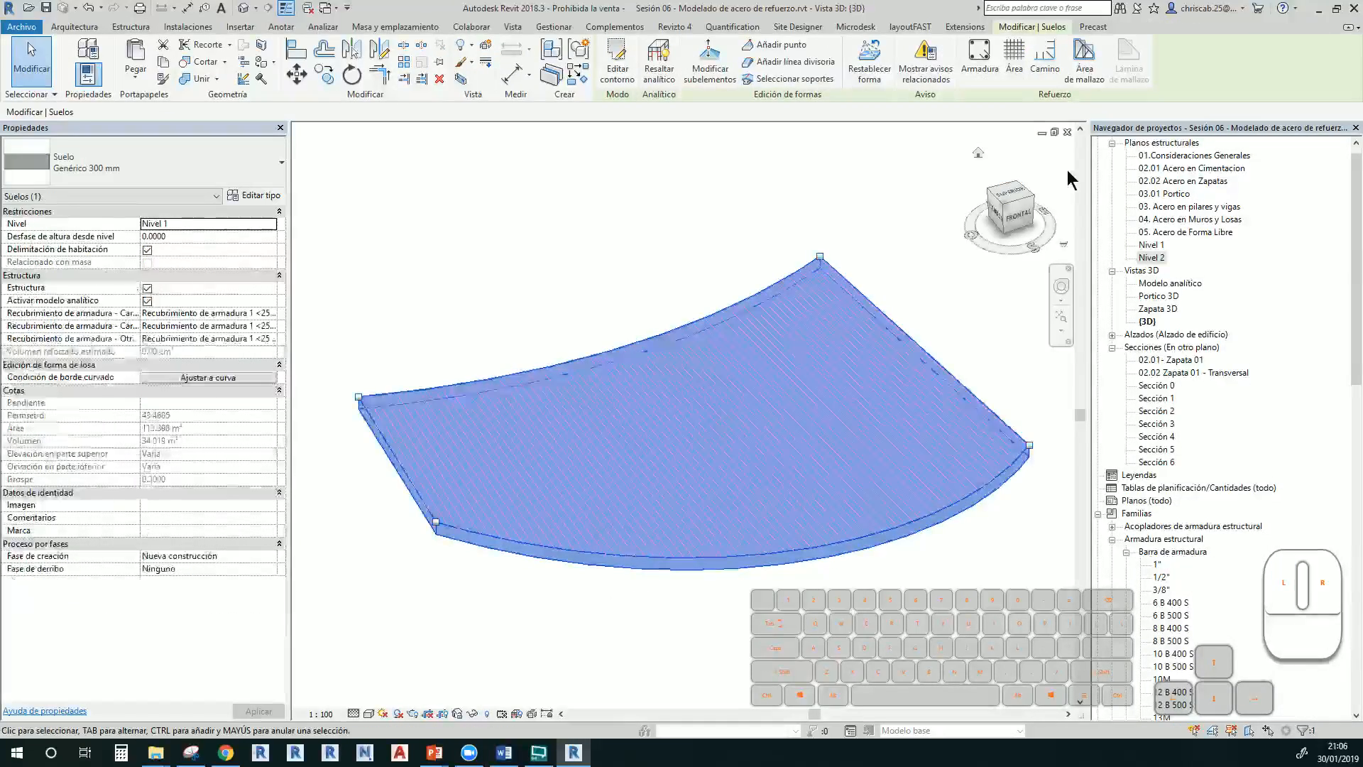
{"action": "left_click", "coordinate": [981, 64]}
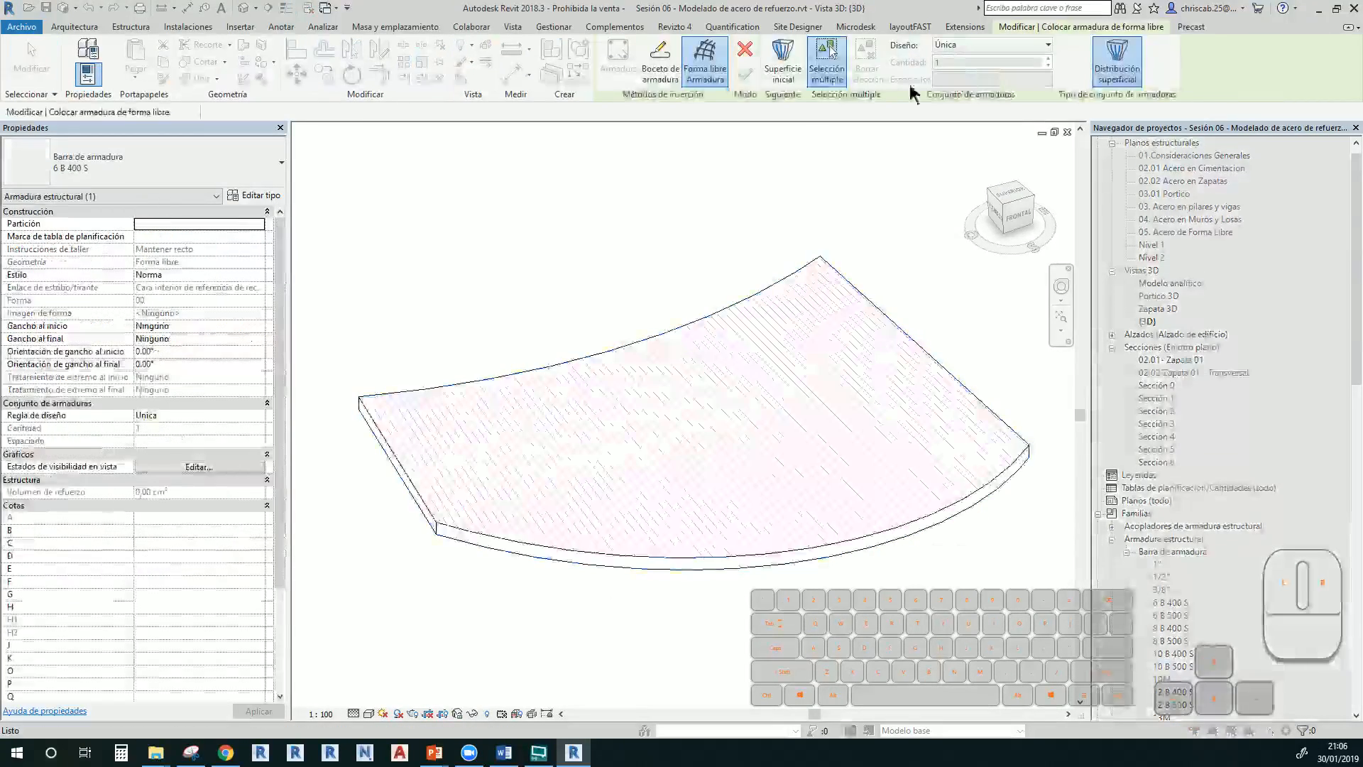
Pick the top face as host, the curved side face as start and left end face as final
{"action": "left_click", "coordinate": [828, 279]}
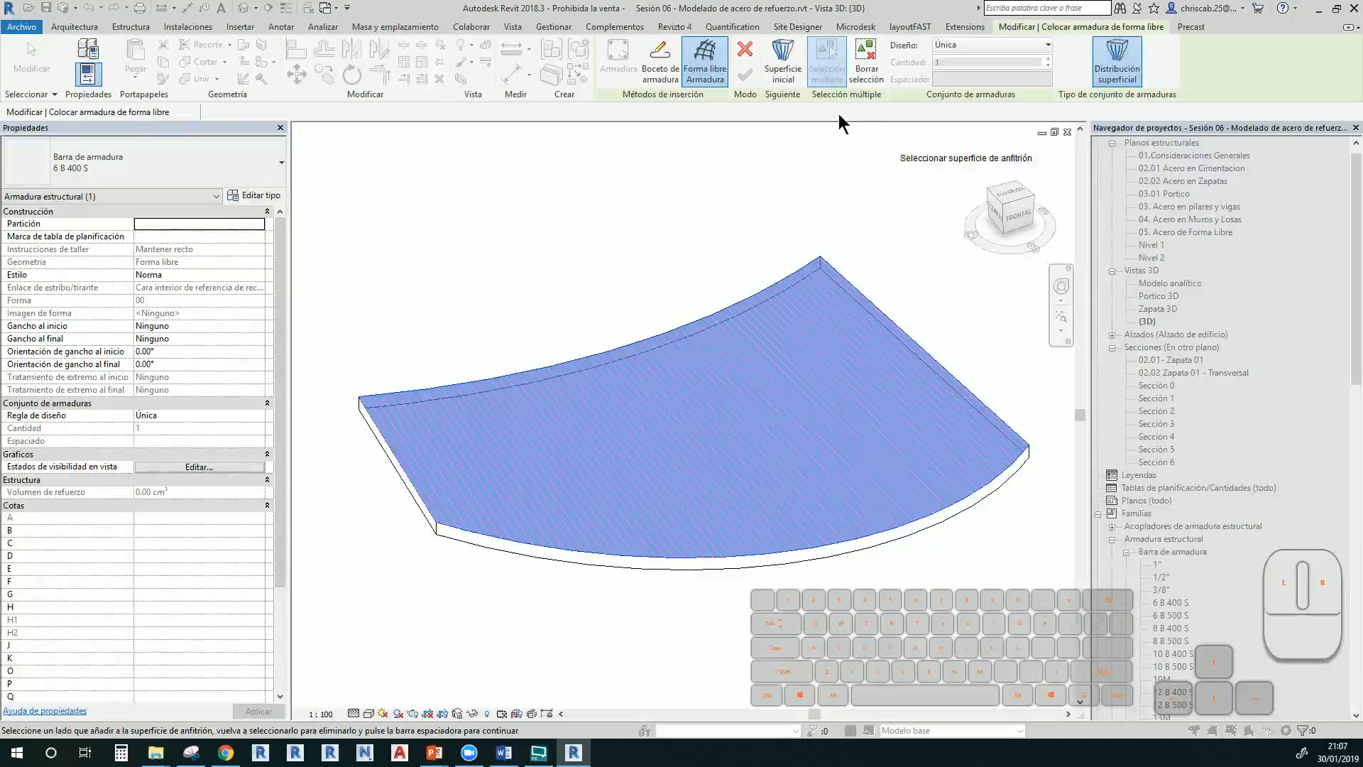
{"action": "key", "text": "space"}
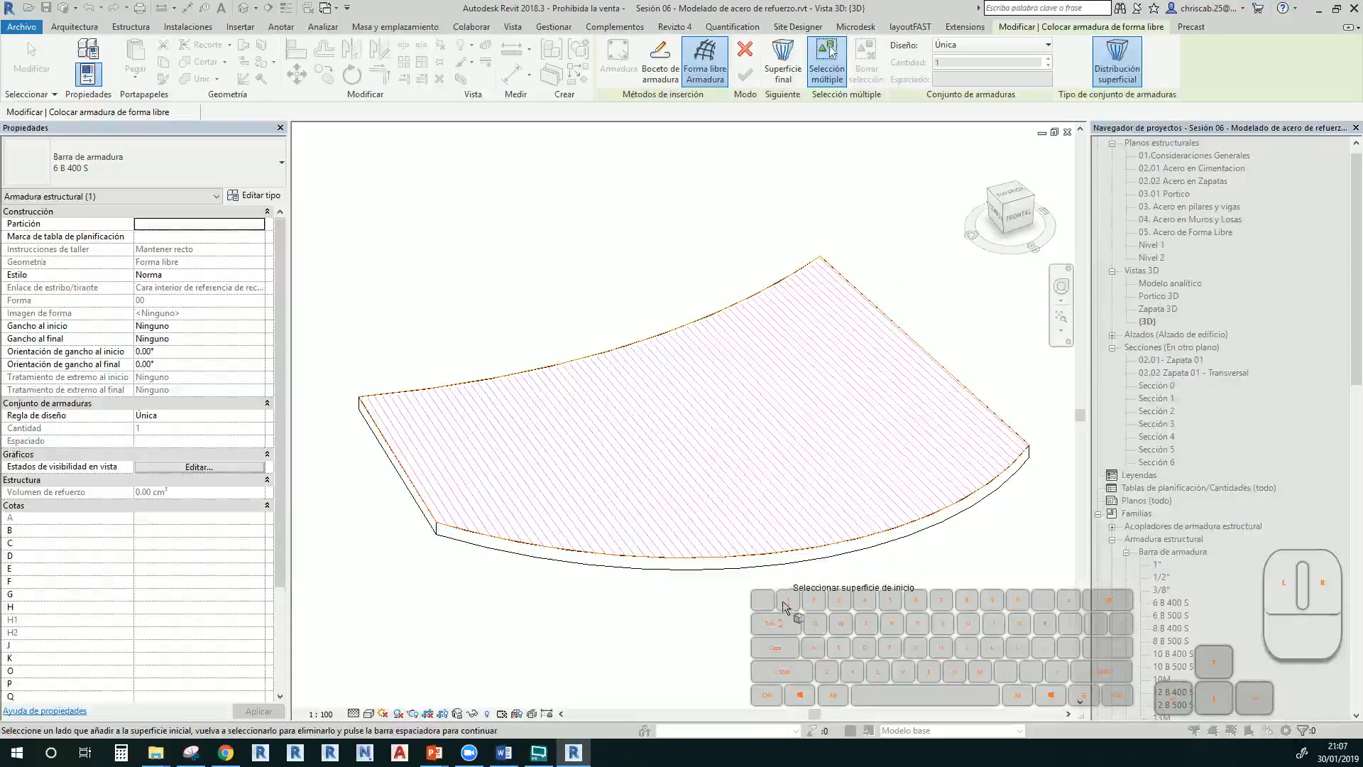
{"action": "left_click", "coordinate": [782, 568]}
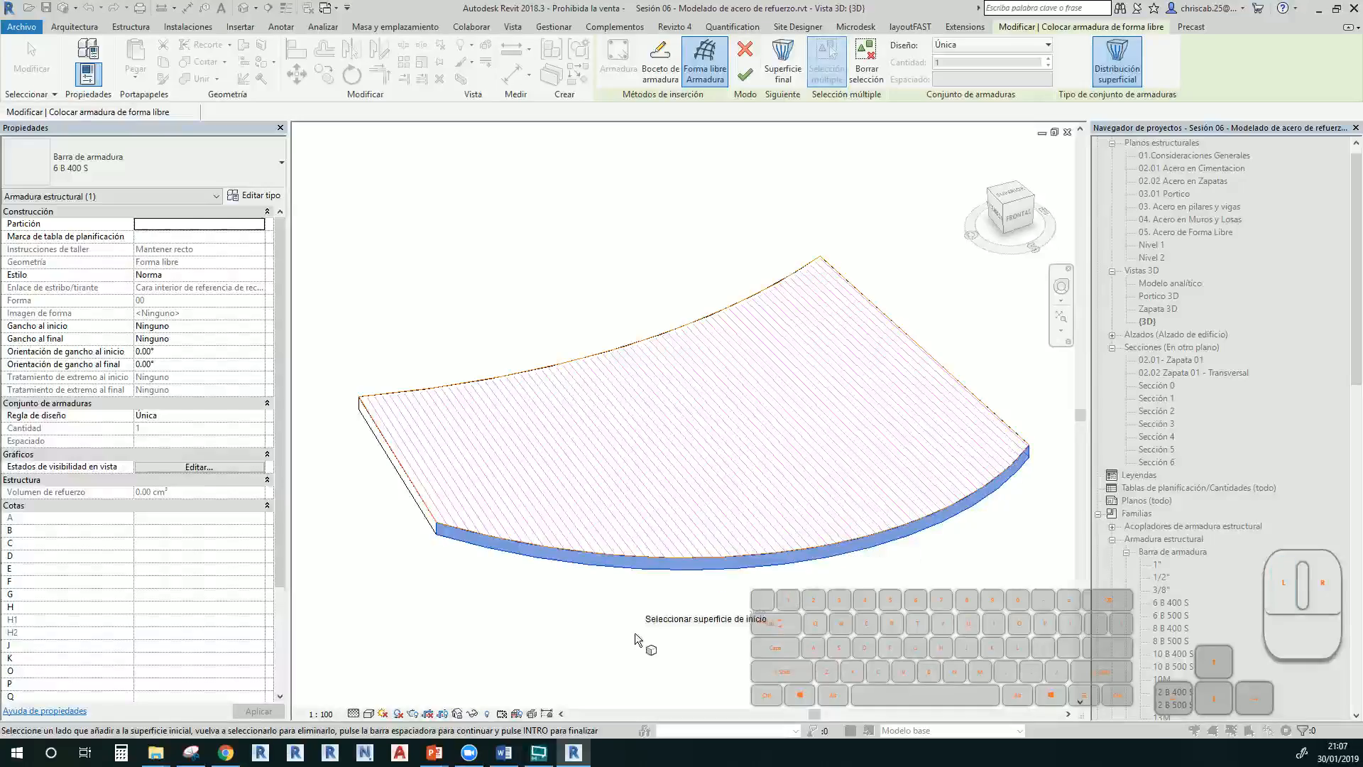
{"action": "middle_click_drag", "start_coordinate": [644, 634], "coordinate": [774, 631]}
{"action": "middle_click_drag", "start_coordinate": [717, 366], "coordinate": [739, 451]}
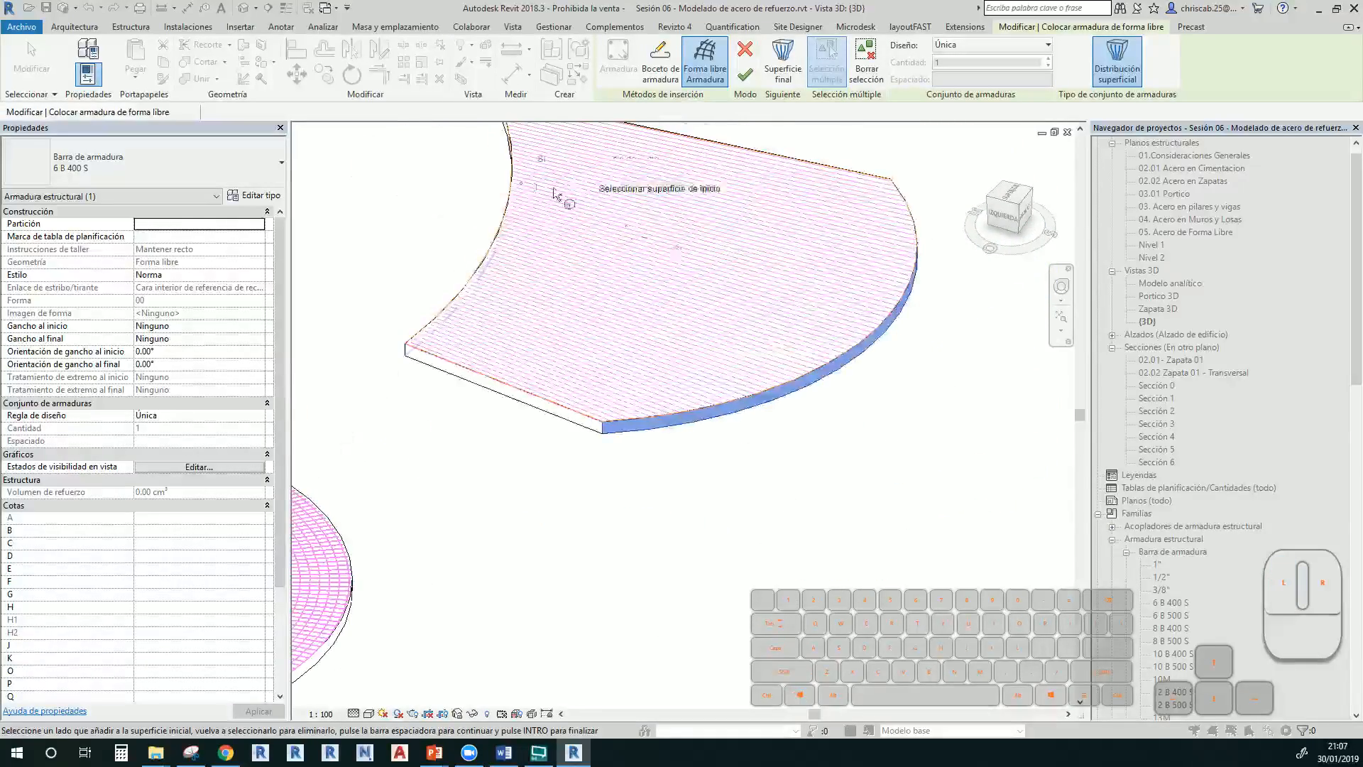
{"action": "middle_click_drag", "start_coordinate": [555, 244], "coordinate": [568, 386]}
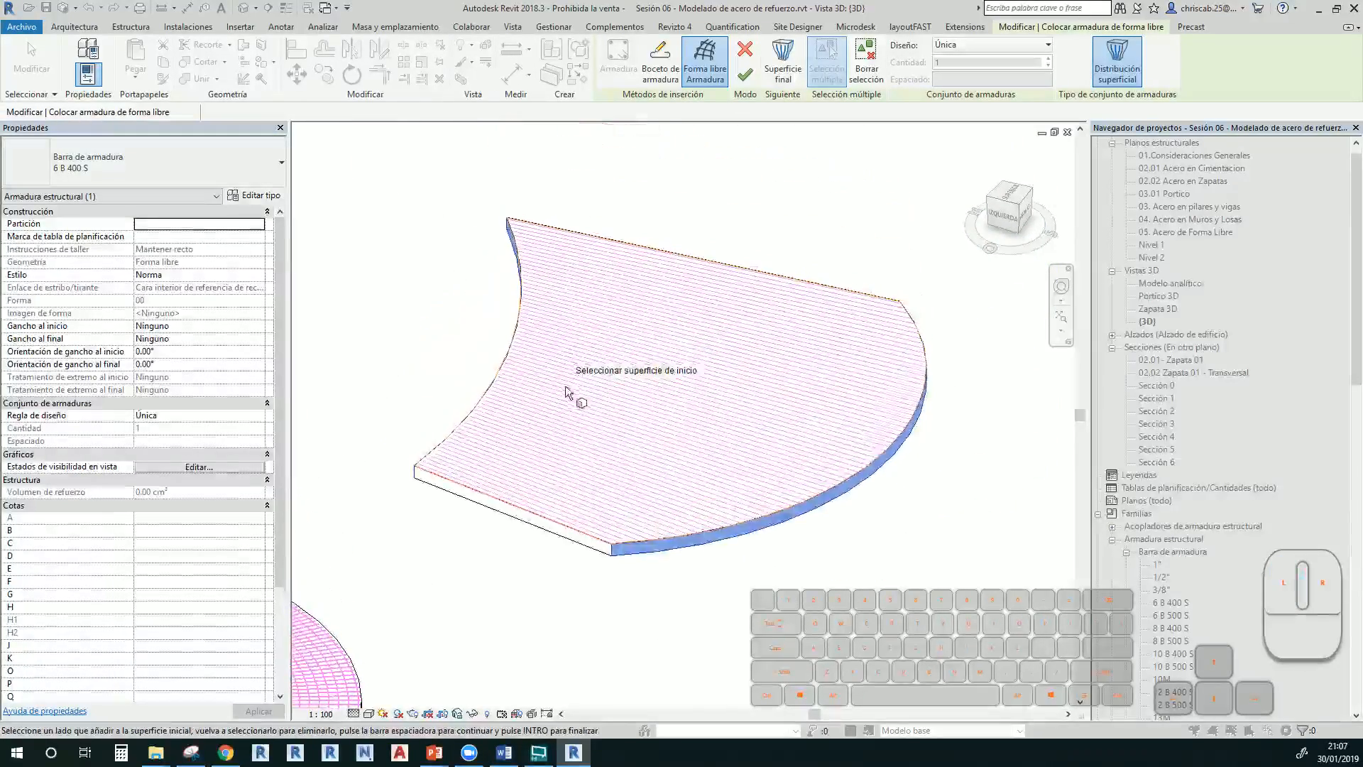
{"action": "key", "text": "Escape"}
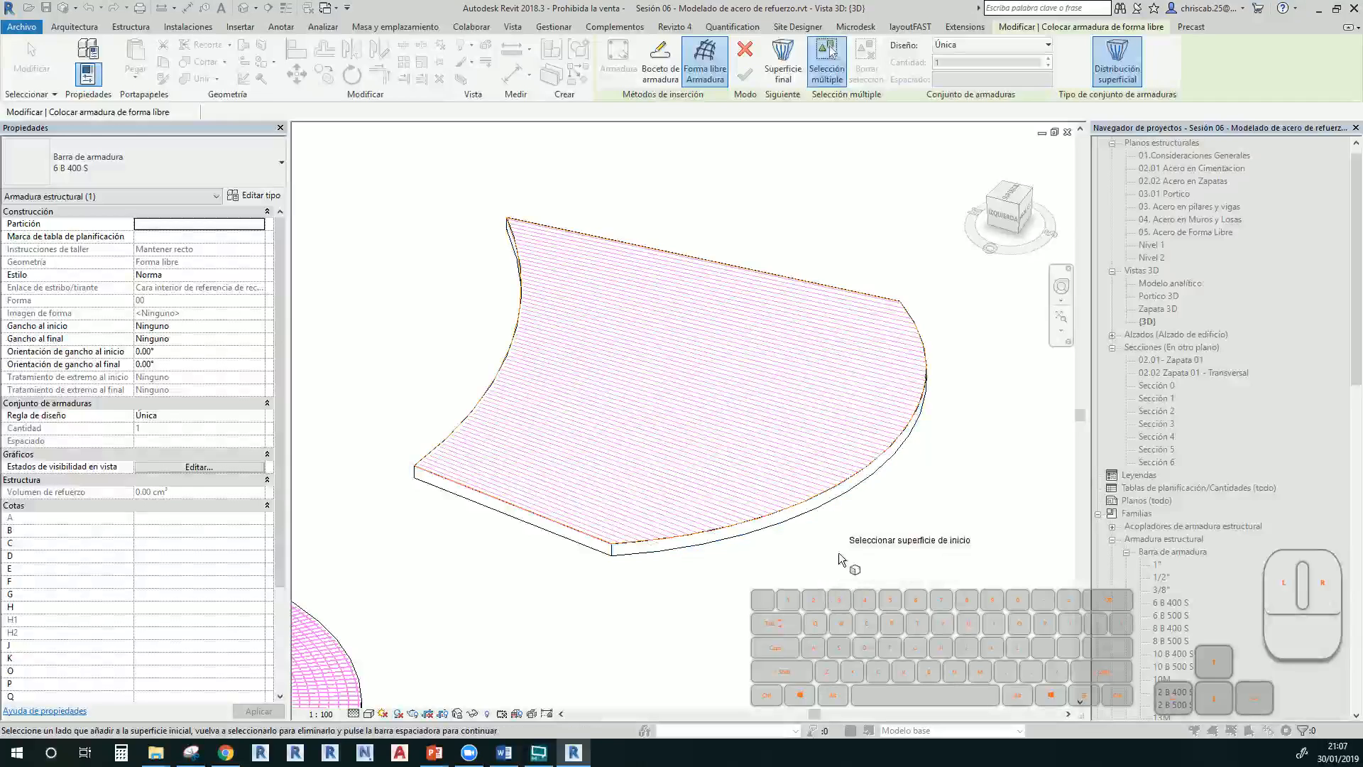
{"action": "left_click", "coordinate": [840, 508]}
{"action": "key", "text": "space"}
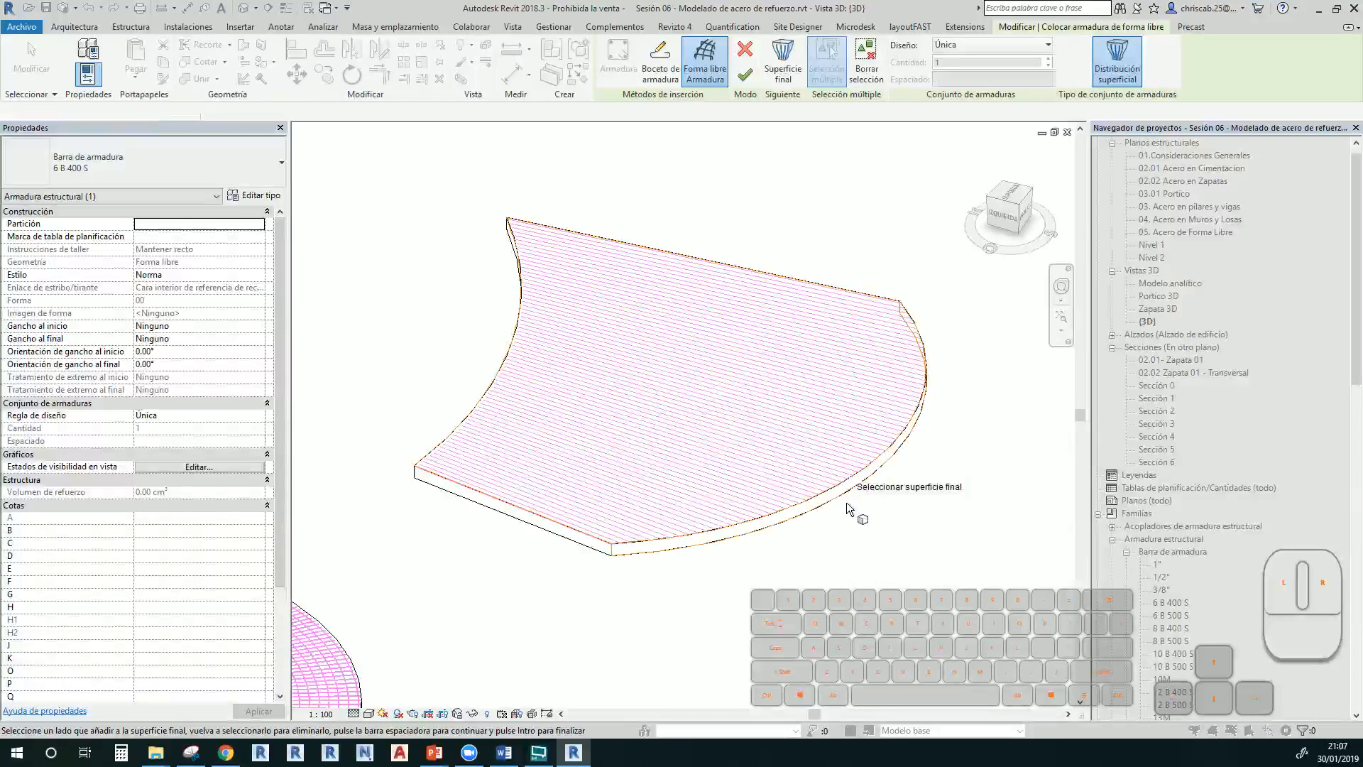
{"action": "left_click", "coordinate": [438, 454]}
{"action": "key", "text": "space"}
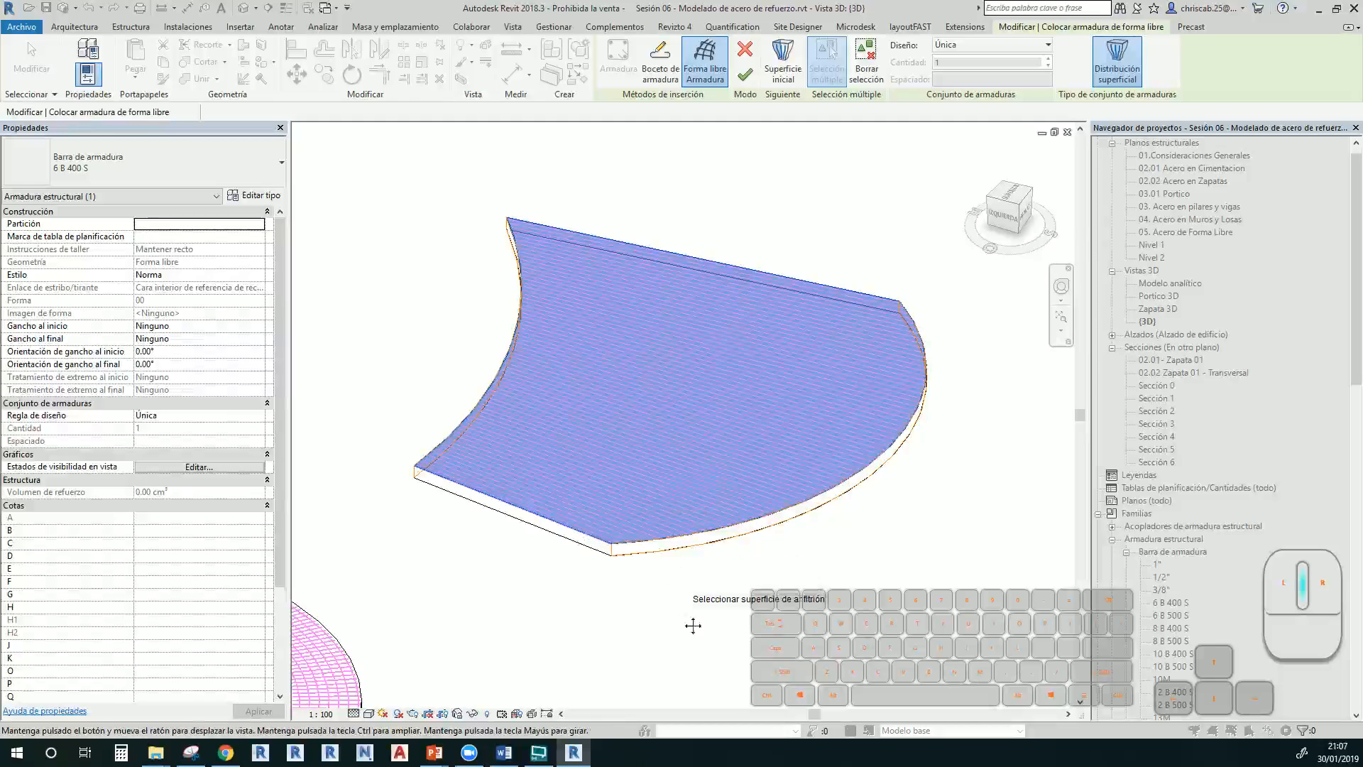
{"action": "middle_click_drag", "start_coordinate": [693, 626], "coordinate": [654, 656]}
Set the layout to Maximum Spacing of 300 mm, inspect the preview and confirm the rebar
{"action": "left_click", "coordinate": [966, 57]}
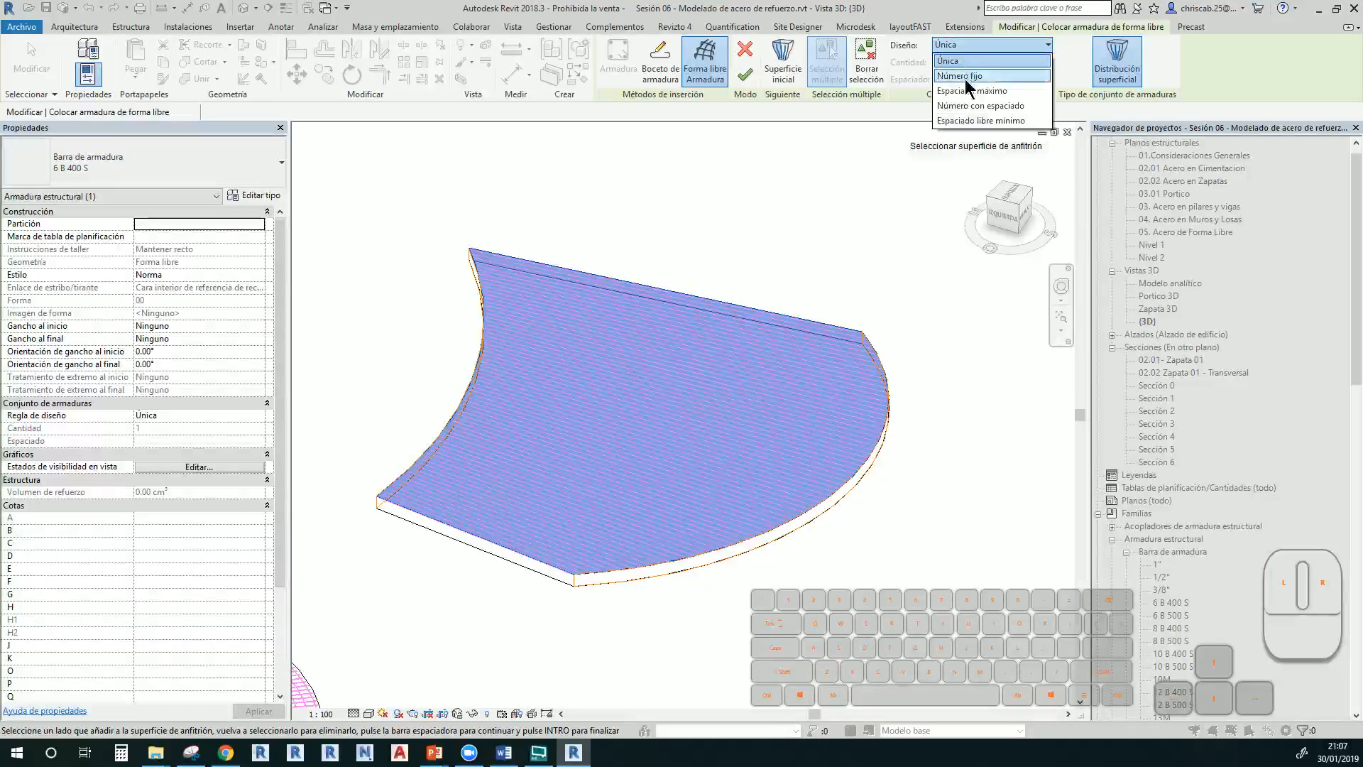
{"action": "left_click", "coordinate": [966, 91]}
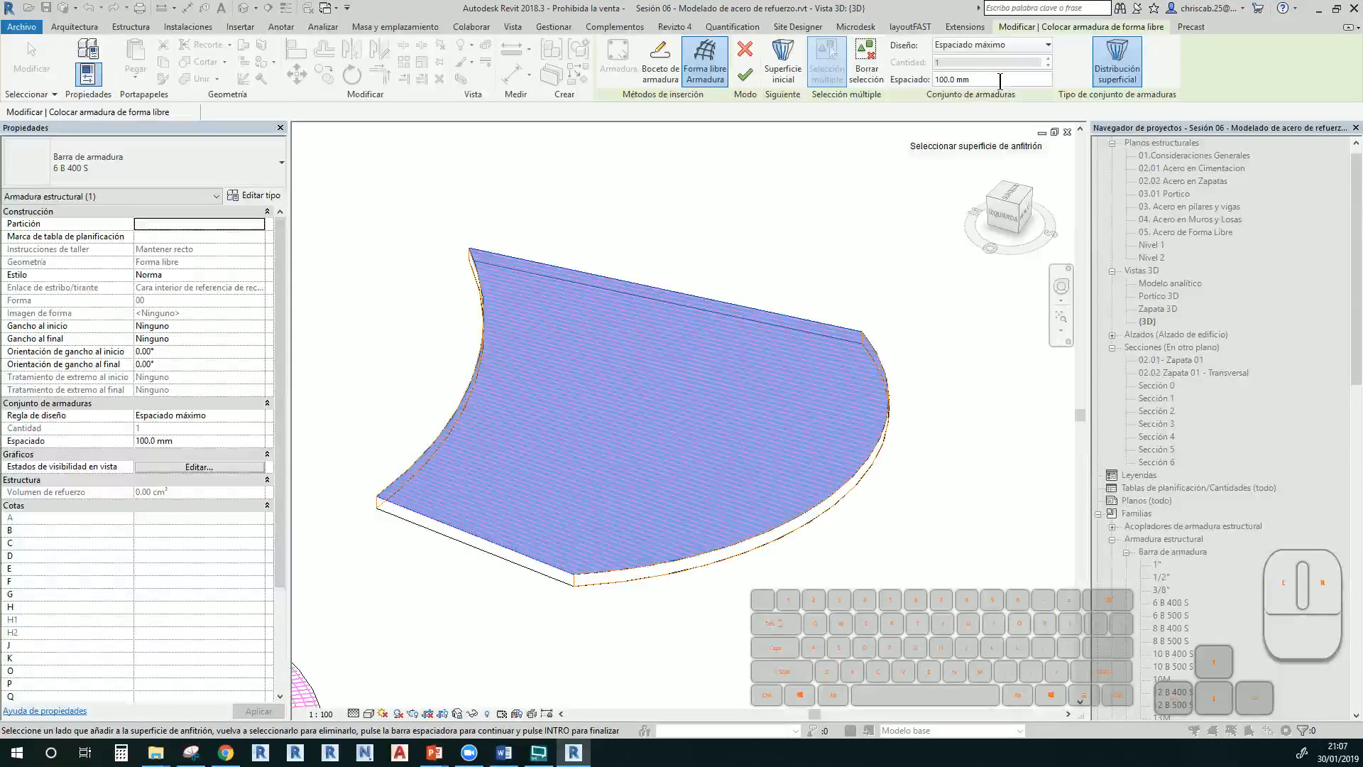
{"action": "type", "text": "300"}
{"action": "key", "text": "Return"}
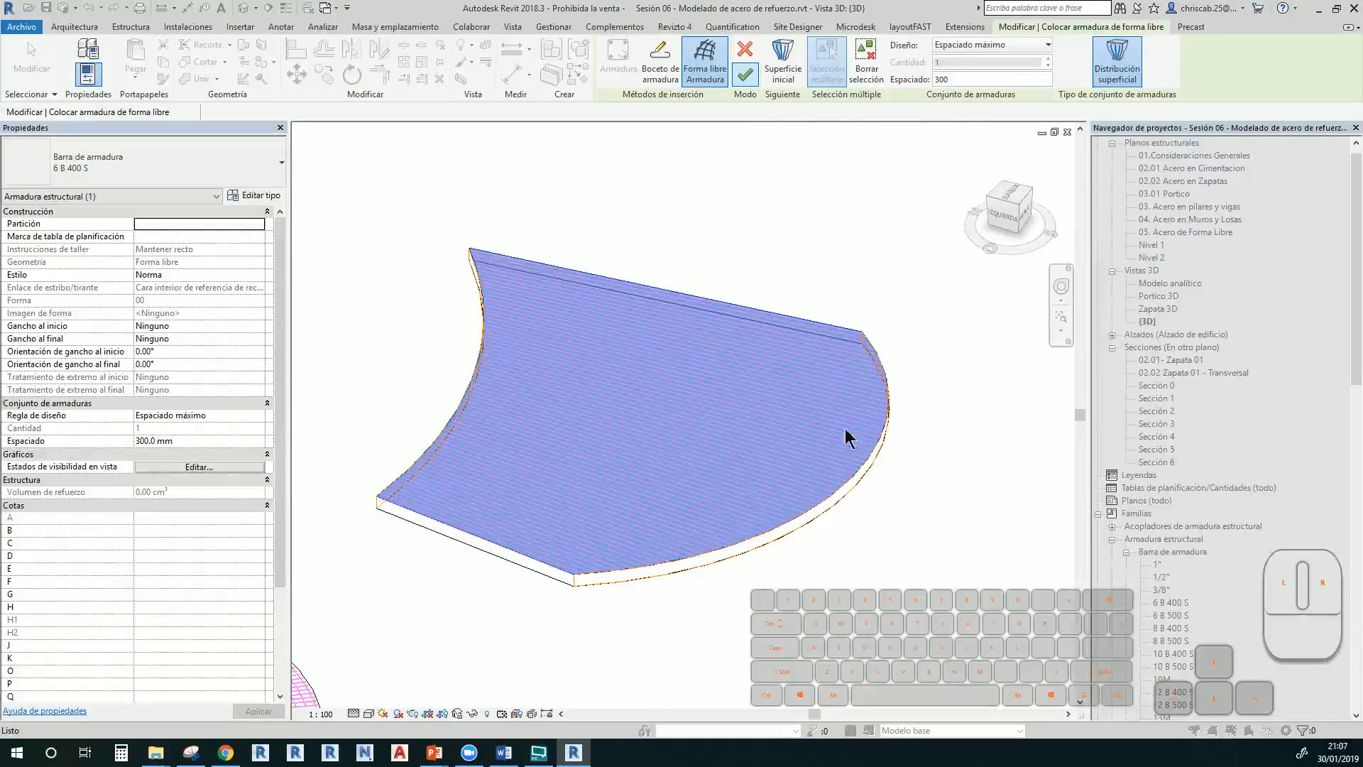
{"action": "middle_click_drag", "start_coordinate": [831, 642], "coordinate": [728, 482], "text": "shift"}
{"action": "scroll", "coordinate": [799, 606], "scroll_direction": "up", "scroll_amount": 1}
{"action": "middle_click_drag", "start_coordinate": [799, 605], "coordinate": [717, 389]}
{"action": "scroll", "coordinate": [768, 419], "scroll_direction": "up", "scroll_amount": 2}
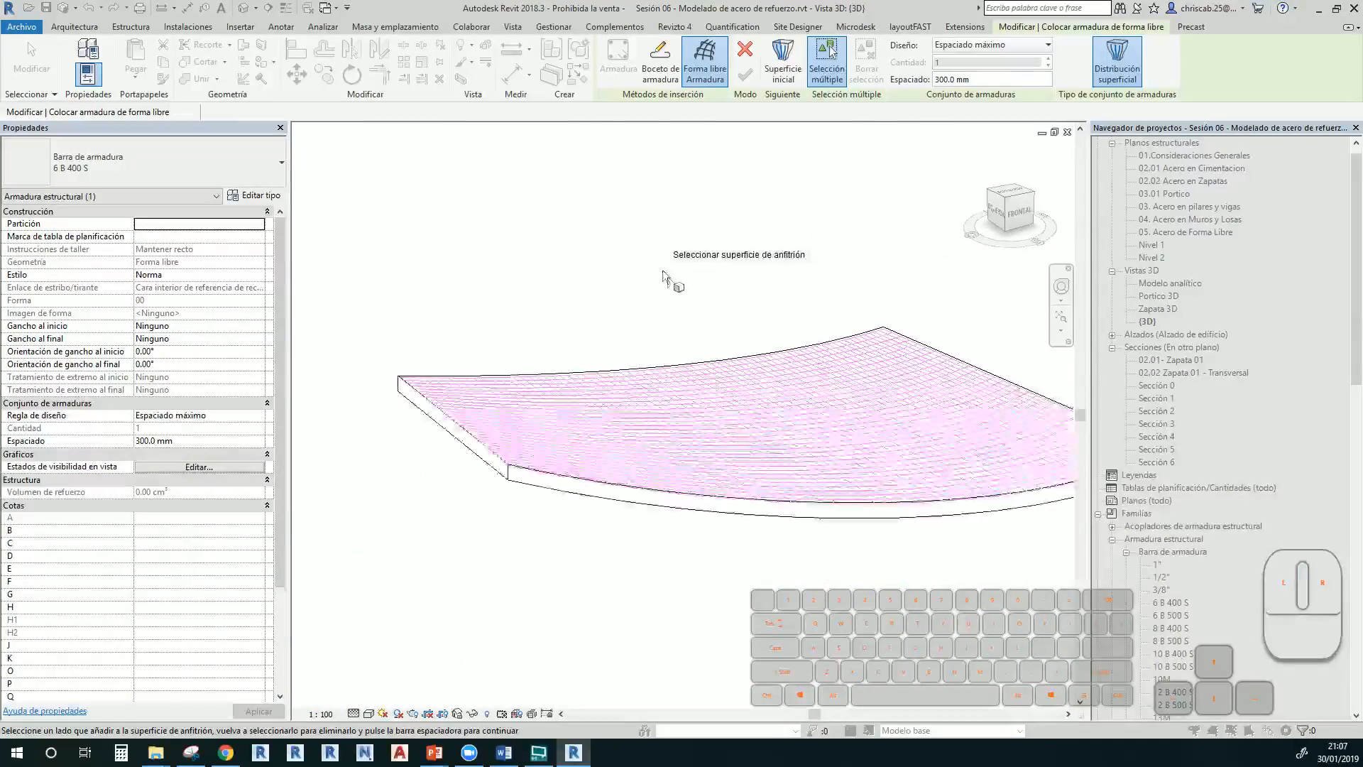
{"action": "key", "text": "space"}
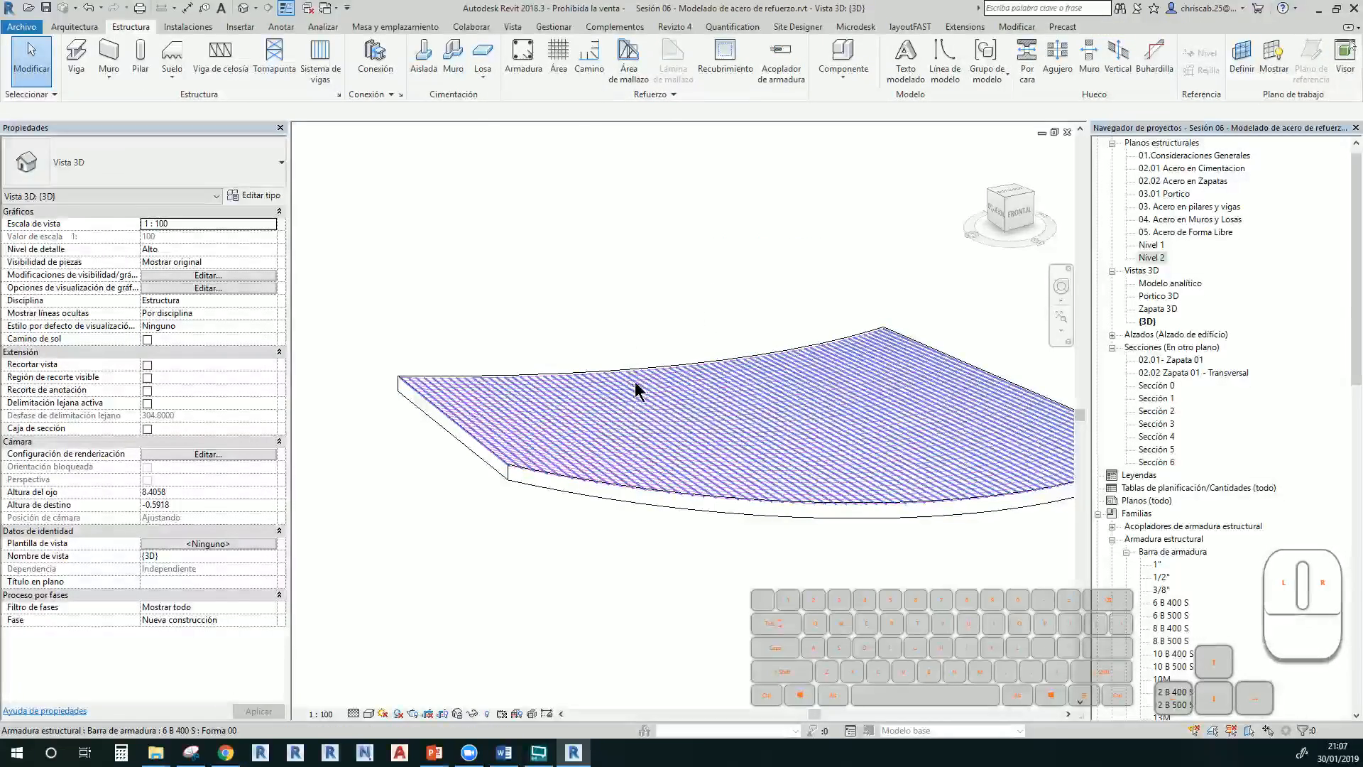
Edit the new rebar set's constraints and set one edge offset from 0.0 to 0.2 m
{"action": "left_click", "coordinate": [660, 386]}
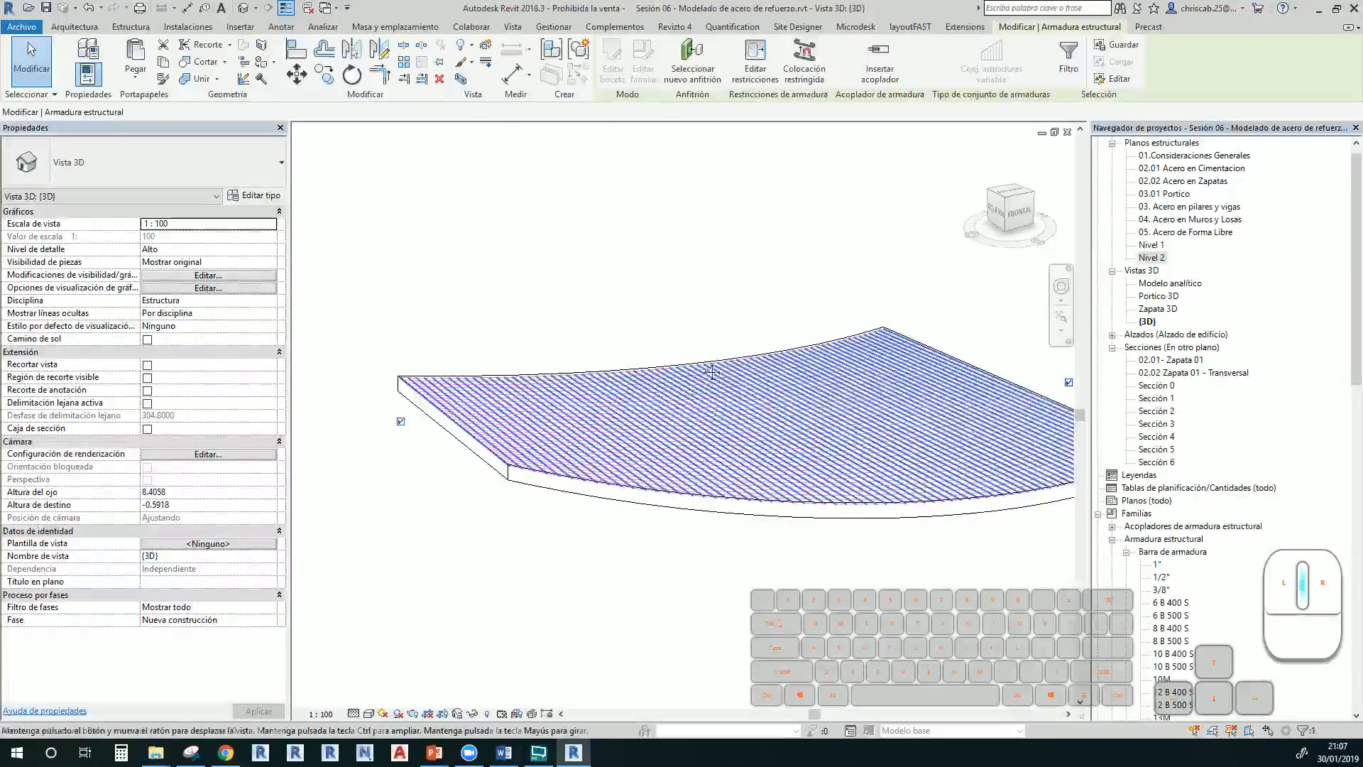
{"action": "middle_click_drag", "start_coordinate": [712, 372], "coordinate": [538, 424], "text": "shift"}
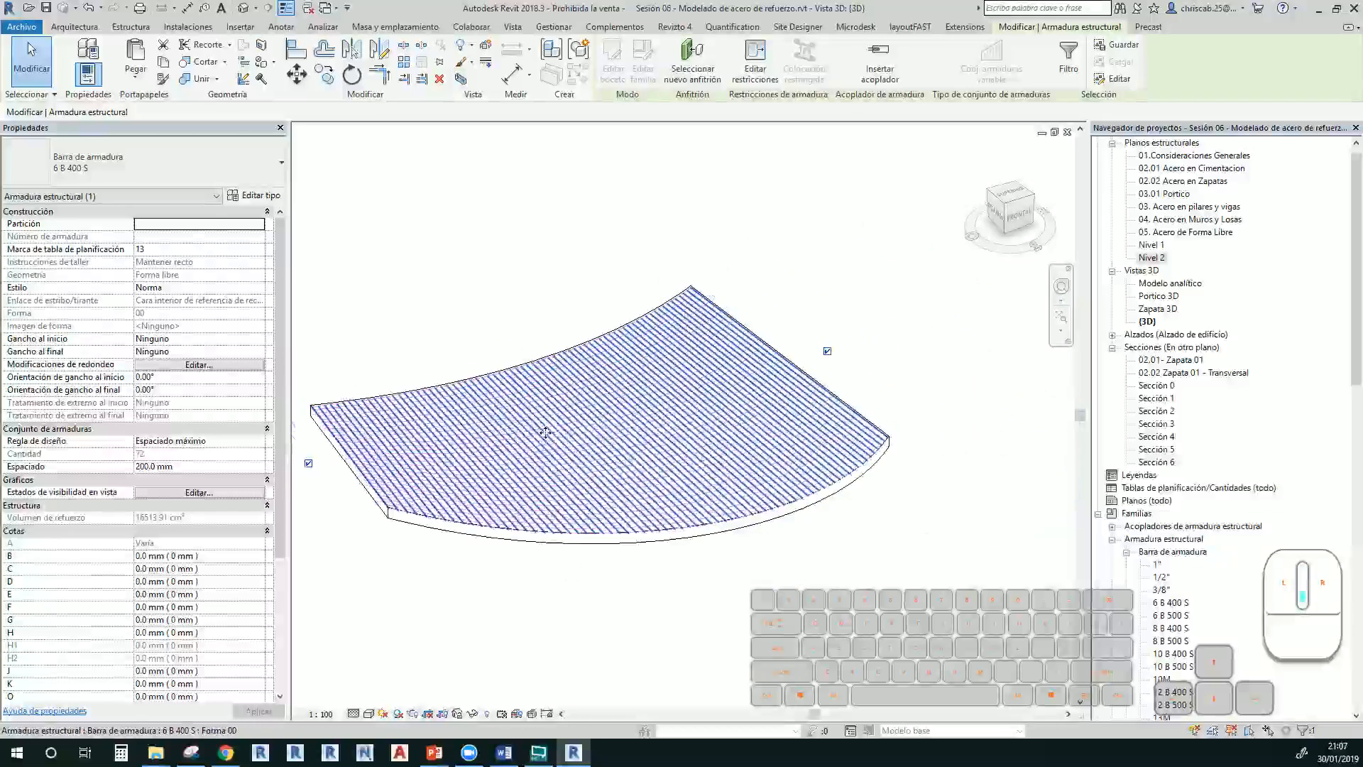
{"action": "left_click", "coordinate": [754, 71]}
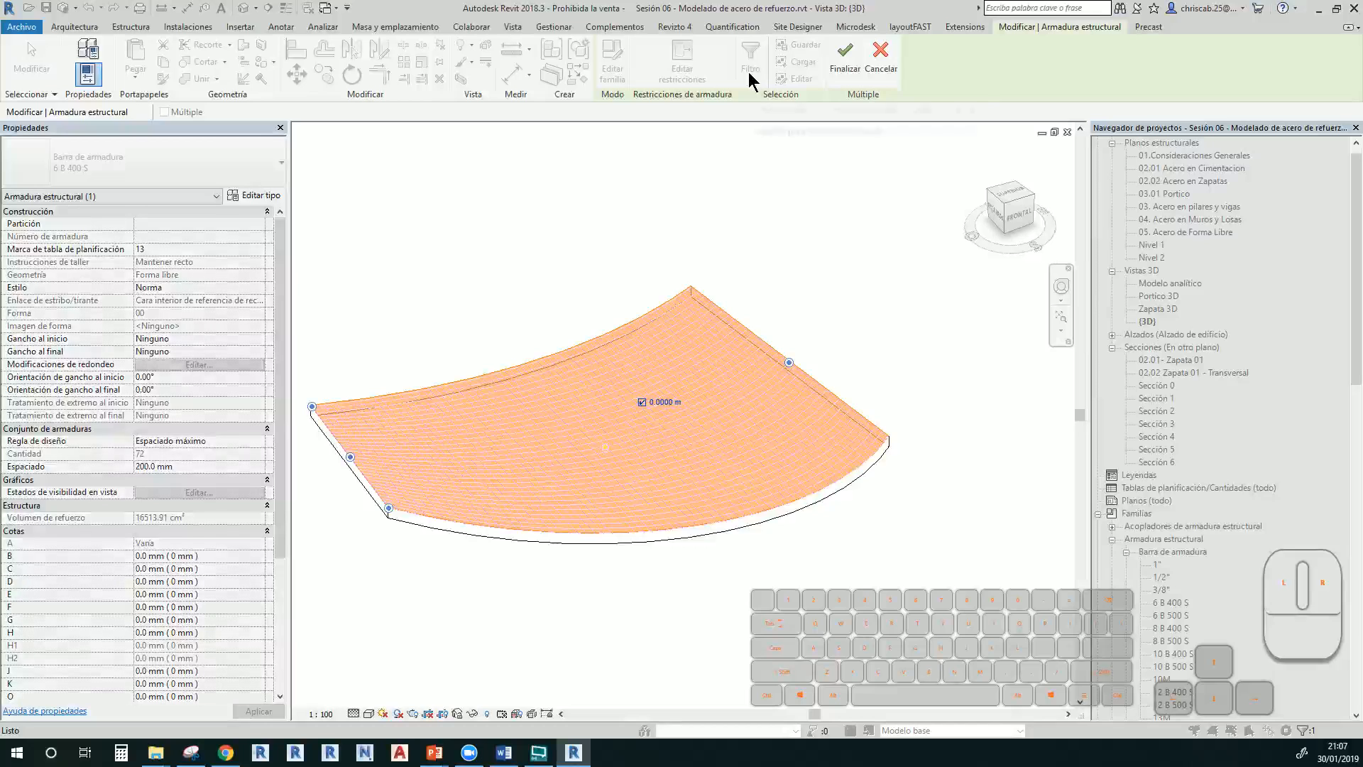
{"action": "middle_click_drag", "start_coordinate": [603, 470], "coordinate": [650, 477]}
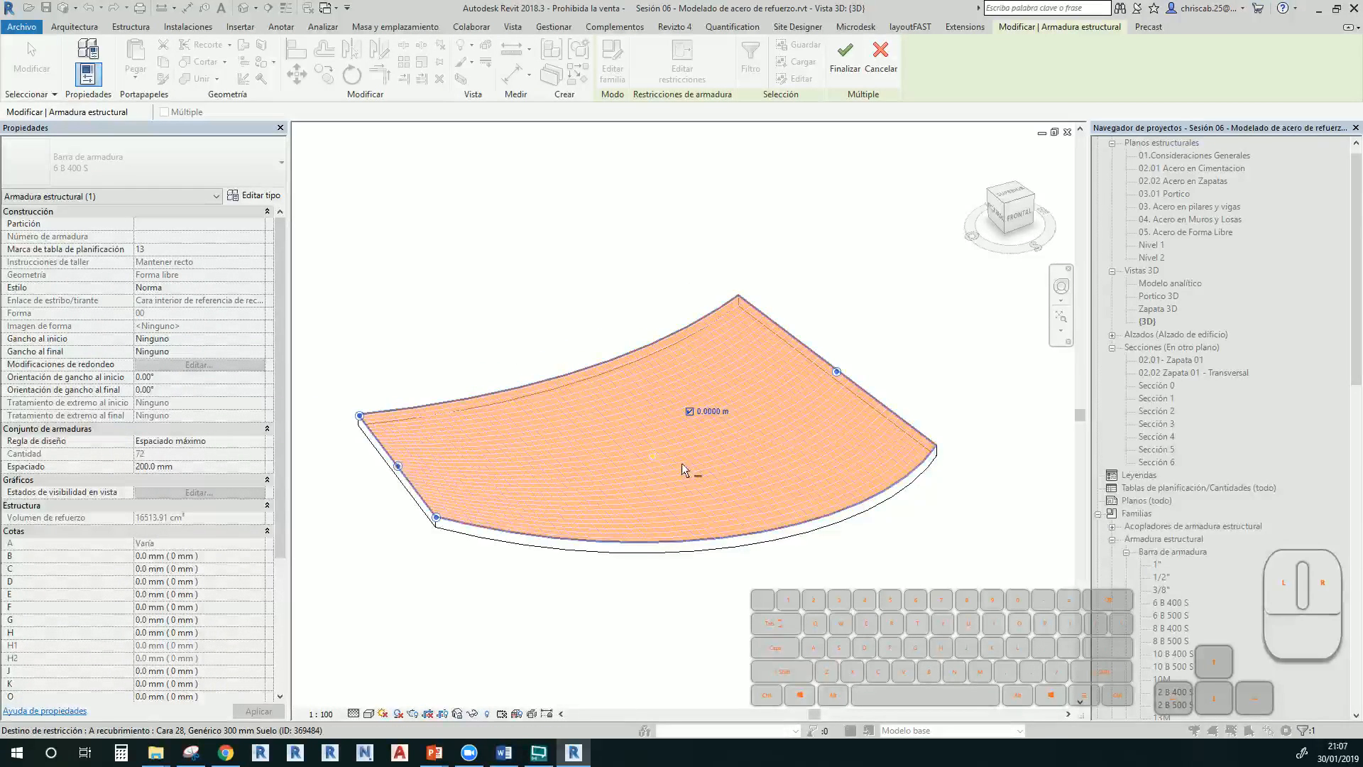
{"action": "left_click", "coordinate": [837, 372]}
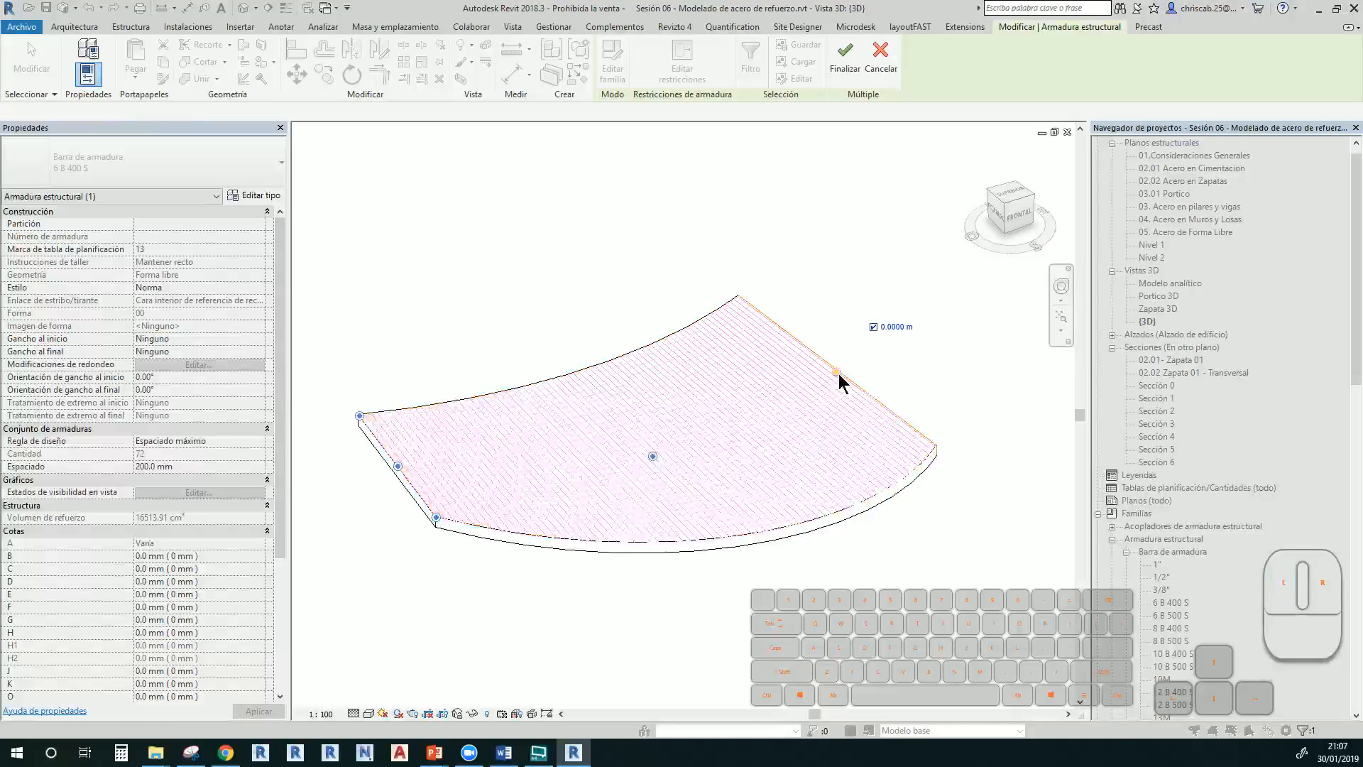
{"action": "left_click", "coordinate": [892, 328]}
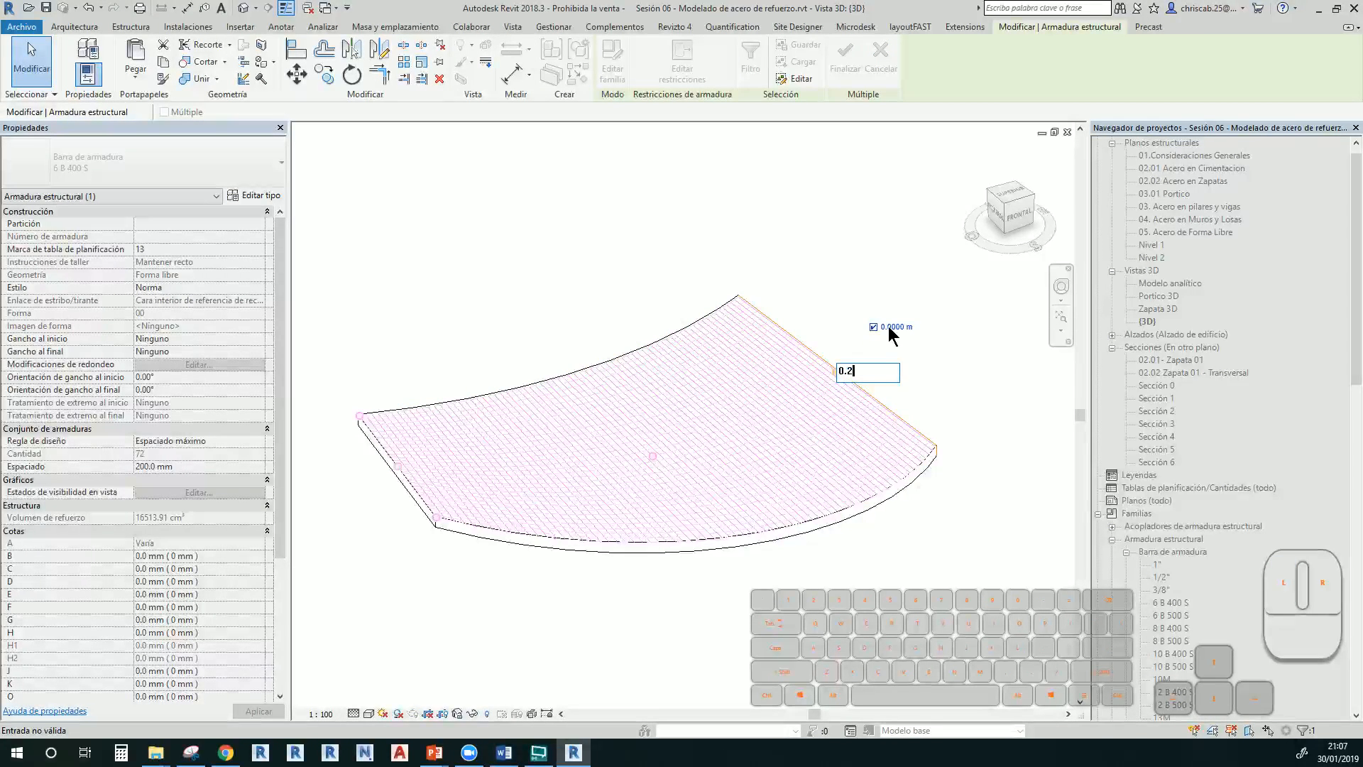
{"action": "type", "text": "0.2"}
{"action": "key", "text": "Return"}
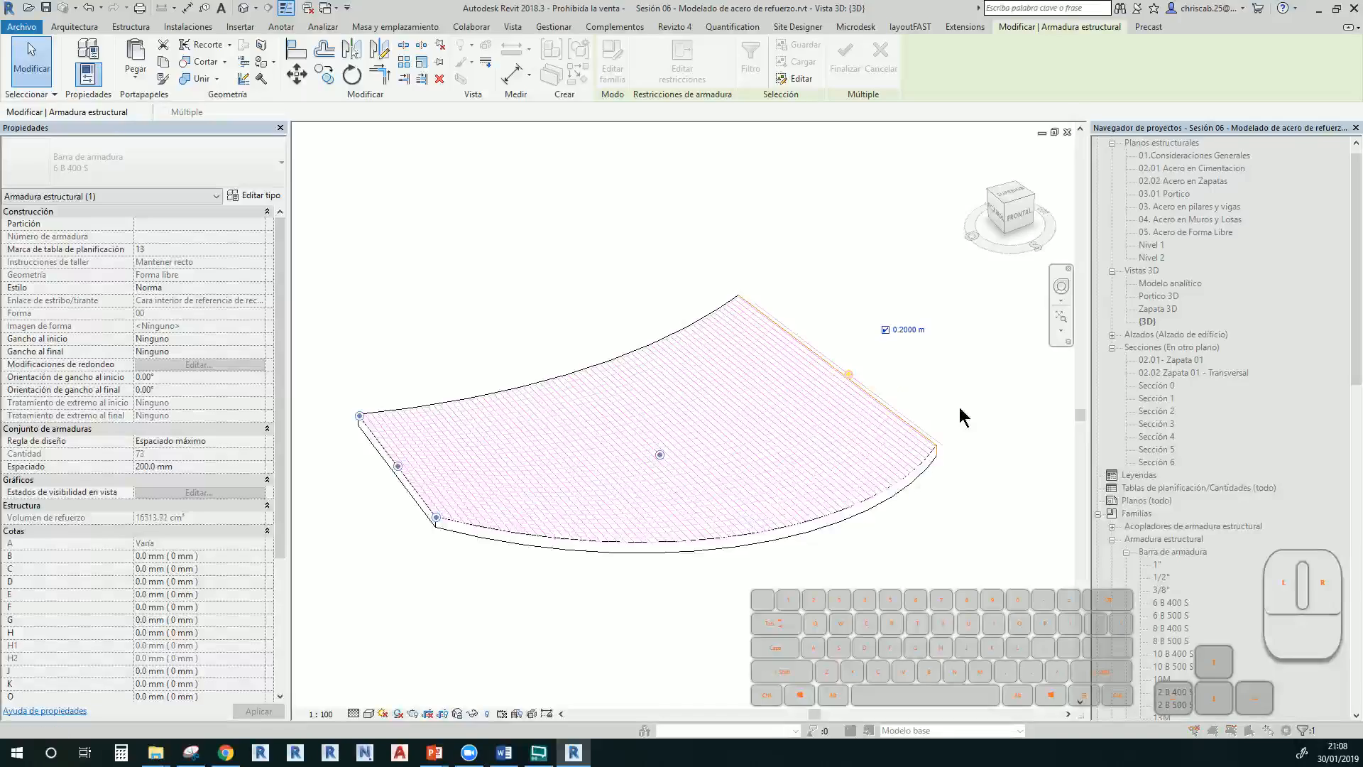
{"action": "scroll", "coordinate": [930, 426], "scroll_direction": "up", "scroll_amount": 4}
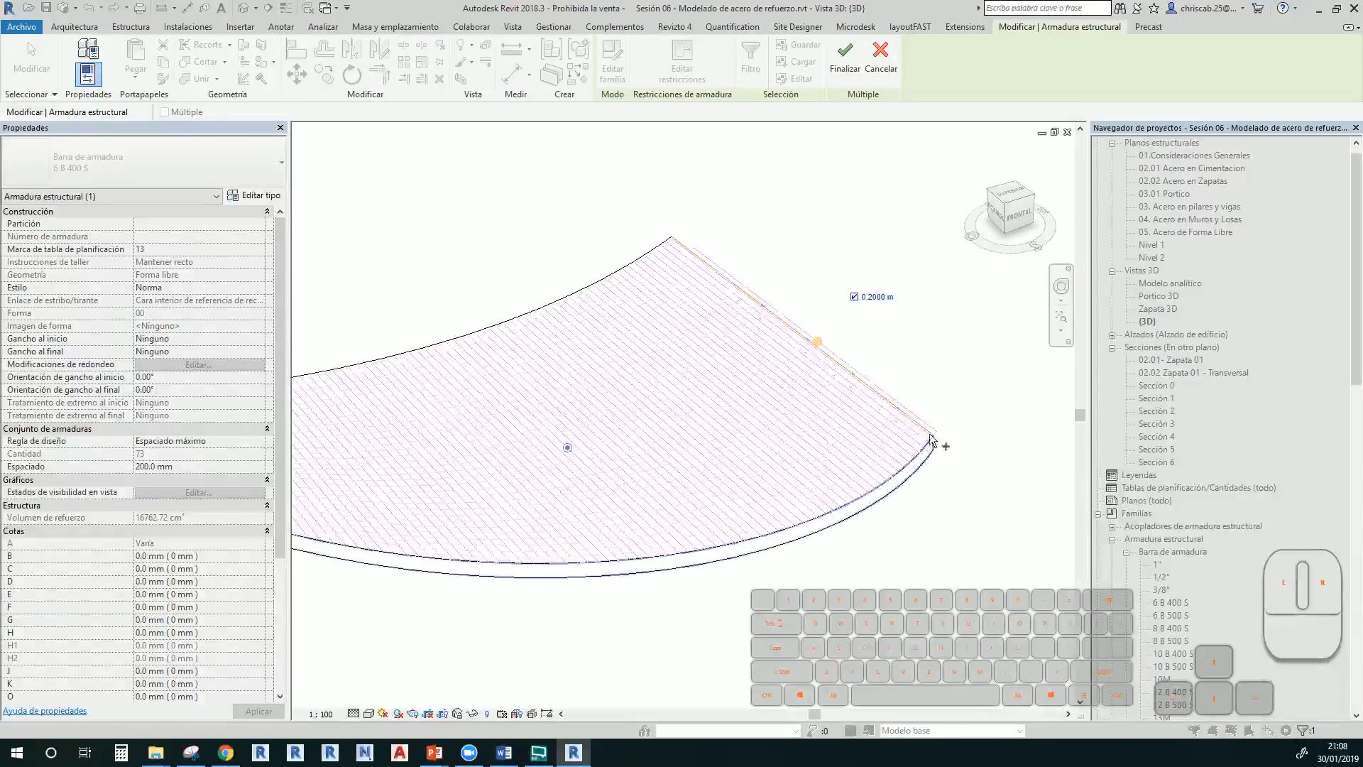
{"action": "scroll", "coordinate": [966, 389], "scroll_direction": "down", "scroll_amount": 4}
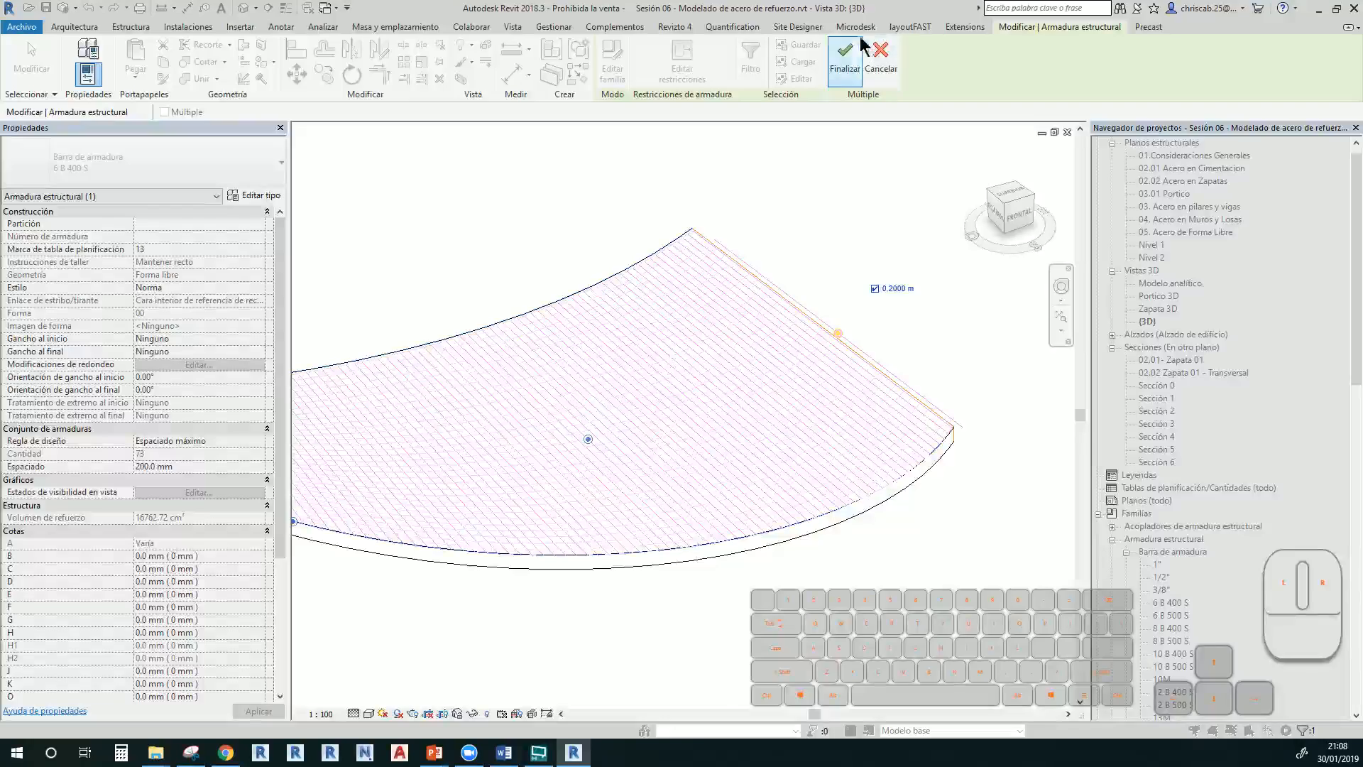
{"action": "scroll", "coordinate": [909, 419], "scroll_direction": "up", "scroll_amount": 5}
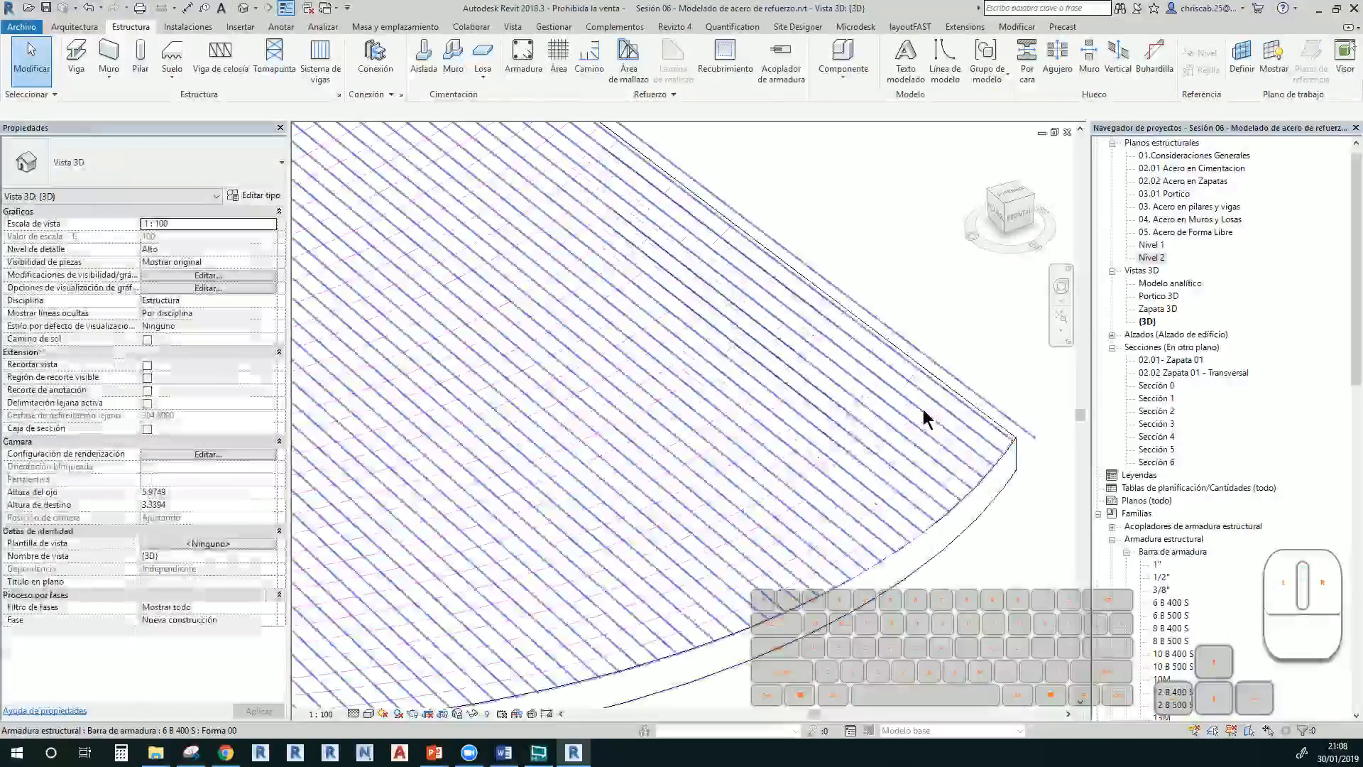
Give the second rebar set a 0.4 m edge offset and finish the constraint edit
{"action": "left_click", "coordinate": [926, 392]}
{"action": "scroll", "coordinate": [926, 392], "scroll_direction": "down", "scroll_amount": 4}
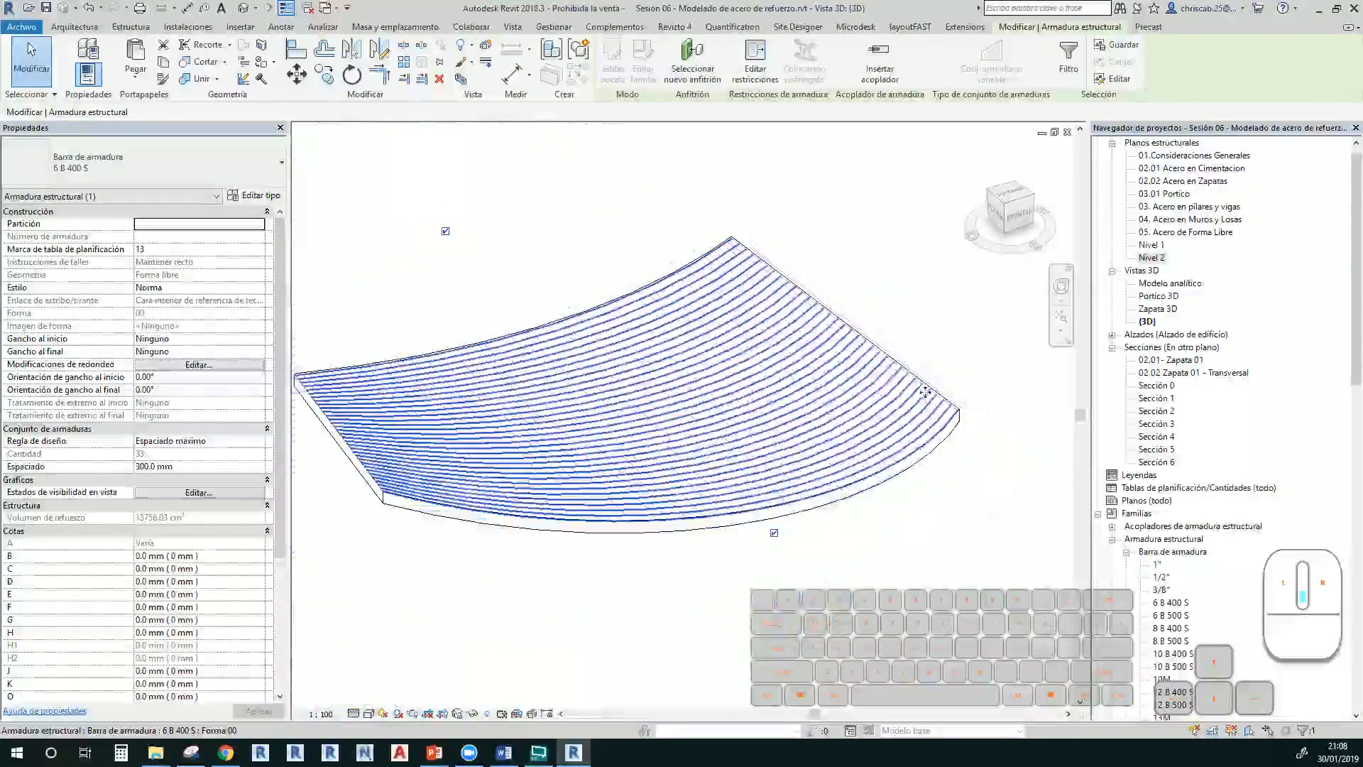
{"action": "left_click", "coordinate": [754, 64]}
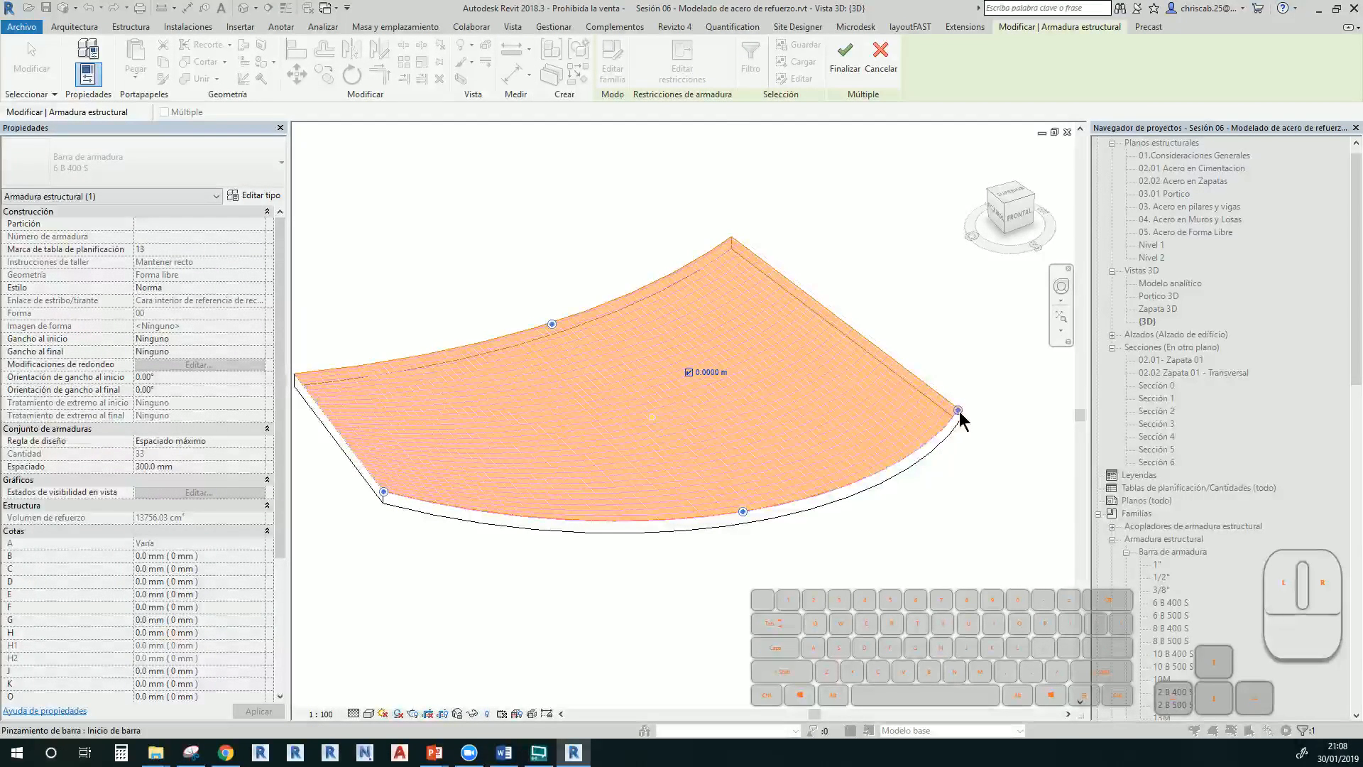
{"action": "left_click", "coordinate": [1025, 367]}
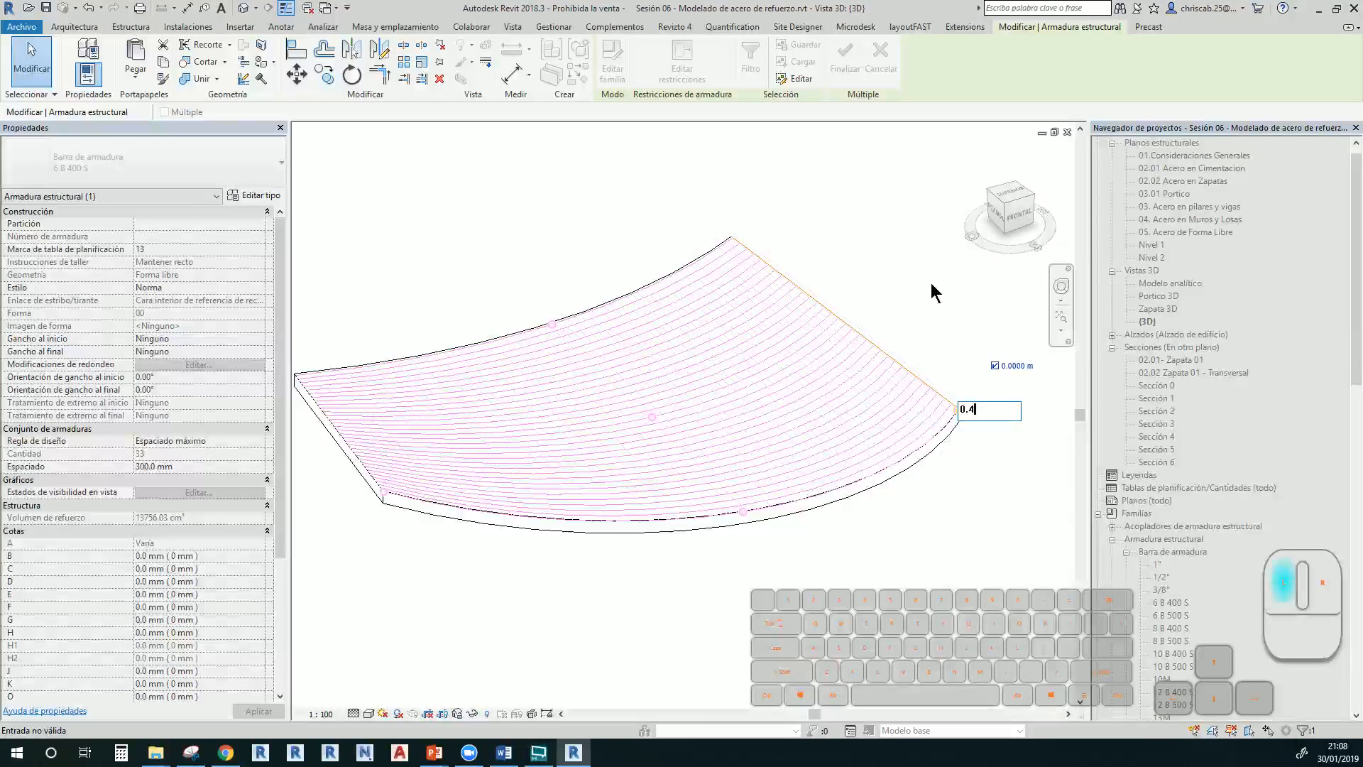
{"action": "type", "text": "0.4"}
{"action": "key", "text": "Return"}
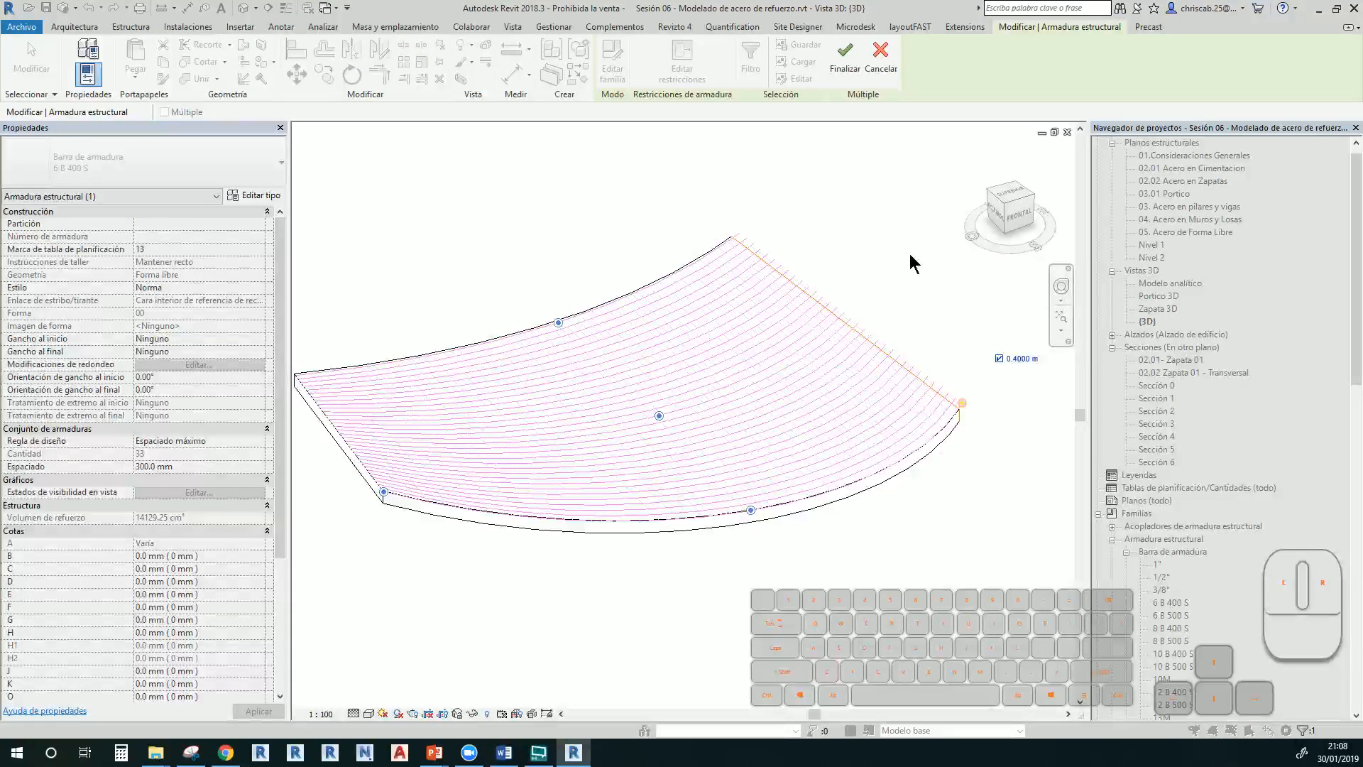
{"action": "left_click", "coordinate": [850, 73]}
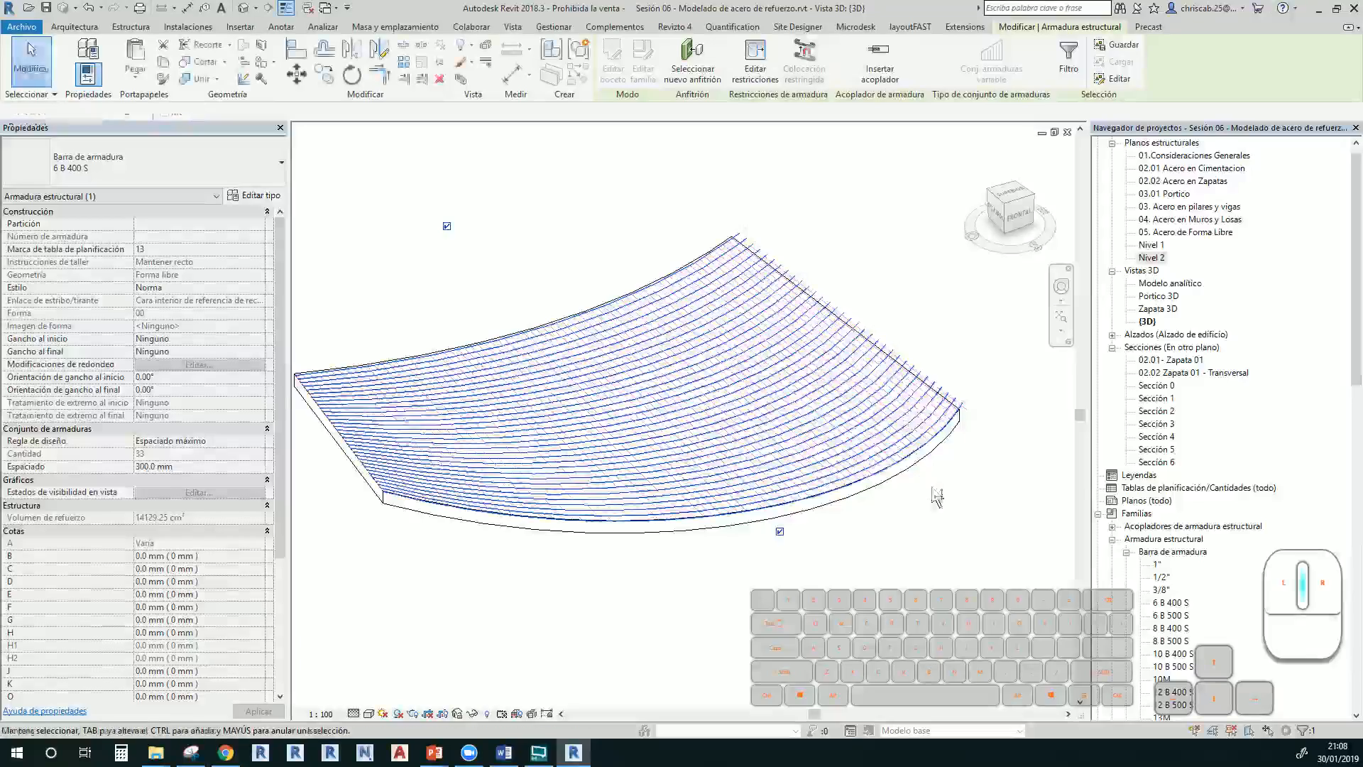
{"action": "middle_click_drag", "start_coordinate": [937, 507], "coordinate": [934, 547], "text": "shift"}
Set the rebar set's top-face offset to -0.04 m and inspect the bars from several angles
{"action": "left_click", "coordinate": [755, 58]}
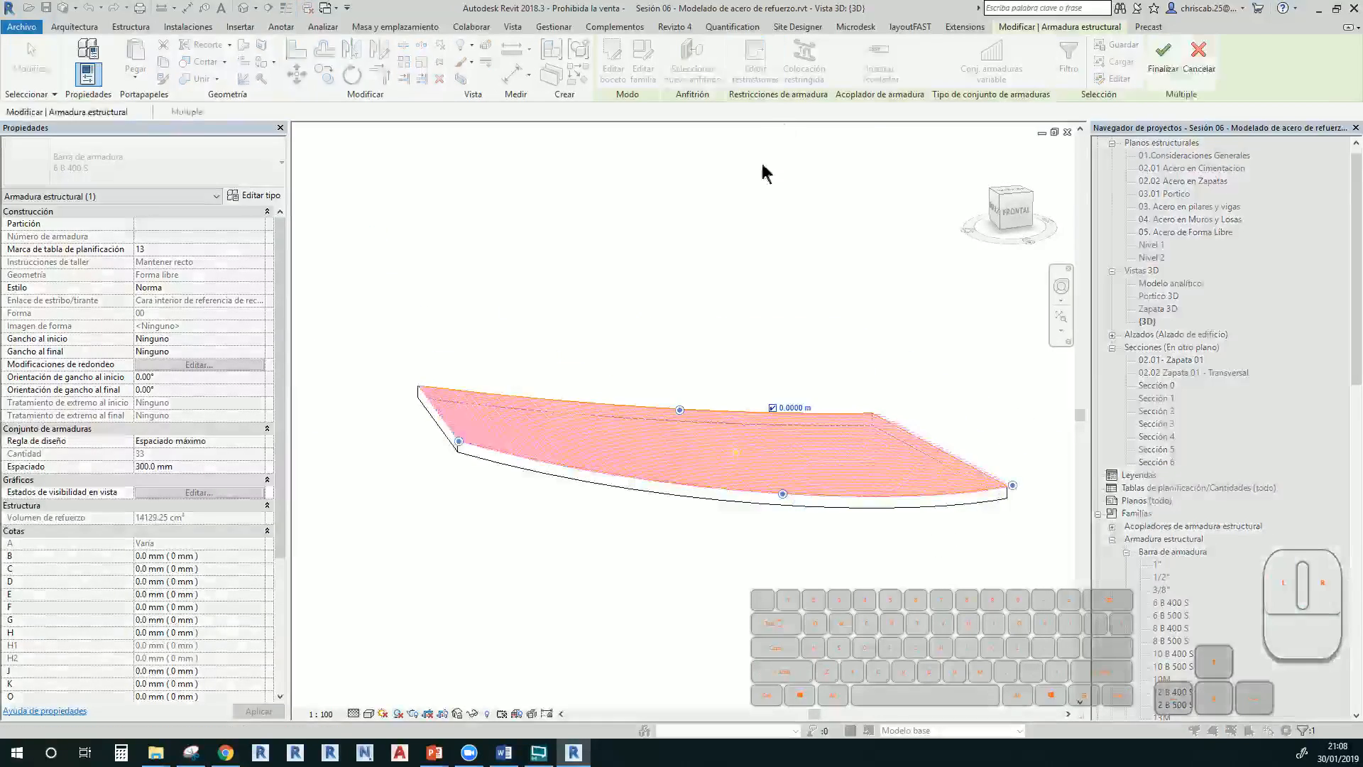
{"action": "middle_click_drag", "start_coordinate": [727, 355], "coordinate": [714, 468], "text": "shift"}
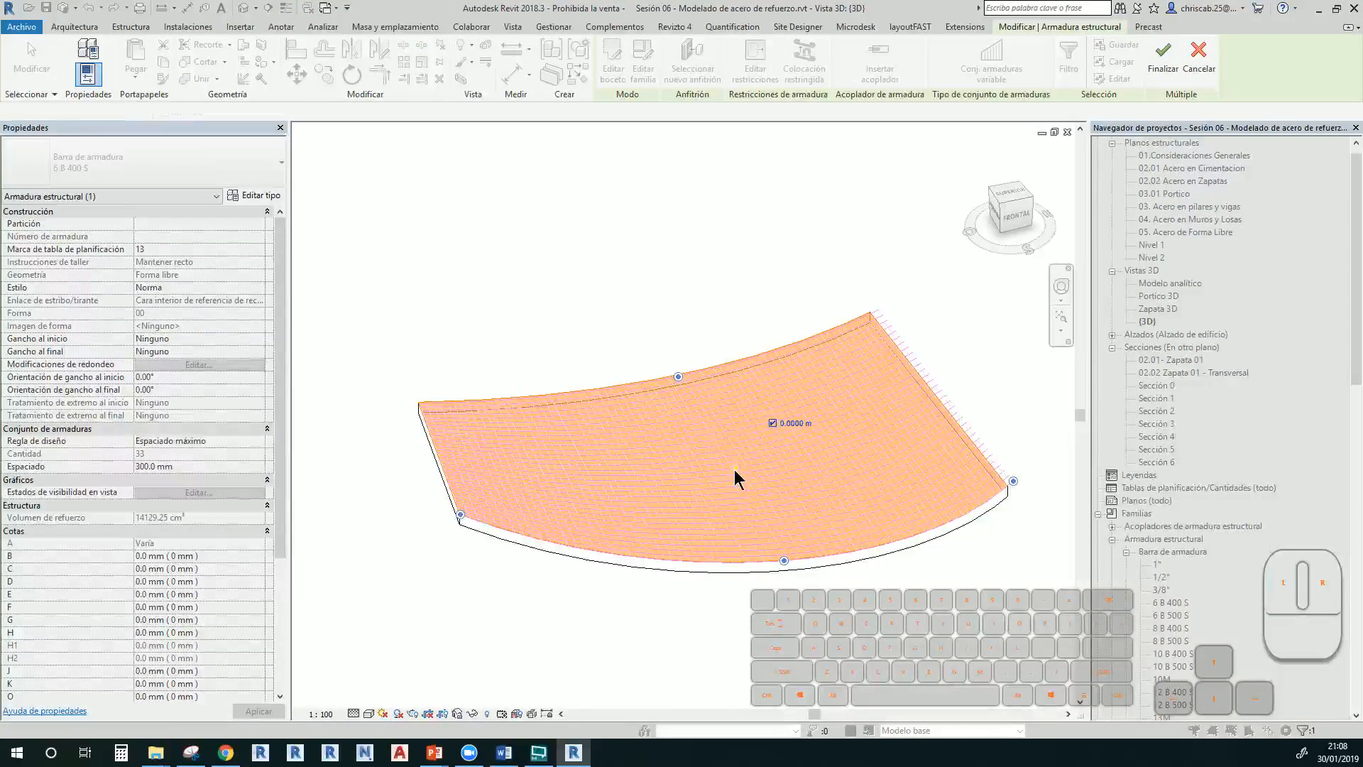
{"action": "left_click", "coordinate": [794, 425]}
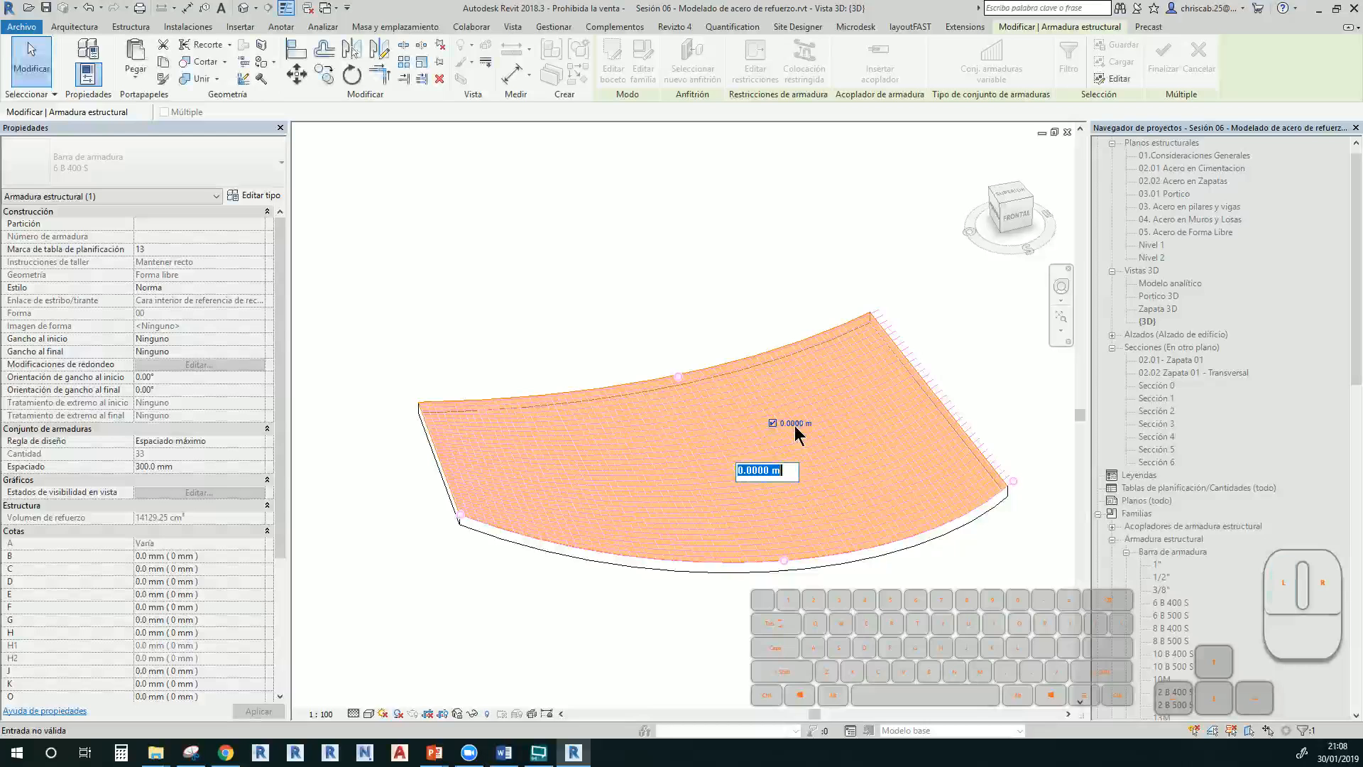
{"action": "key", "text": "BackSpace"}
{"action": "type", "text": "-0.04"}
{"action": "key", "text": "Return"}
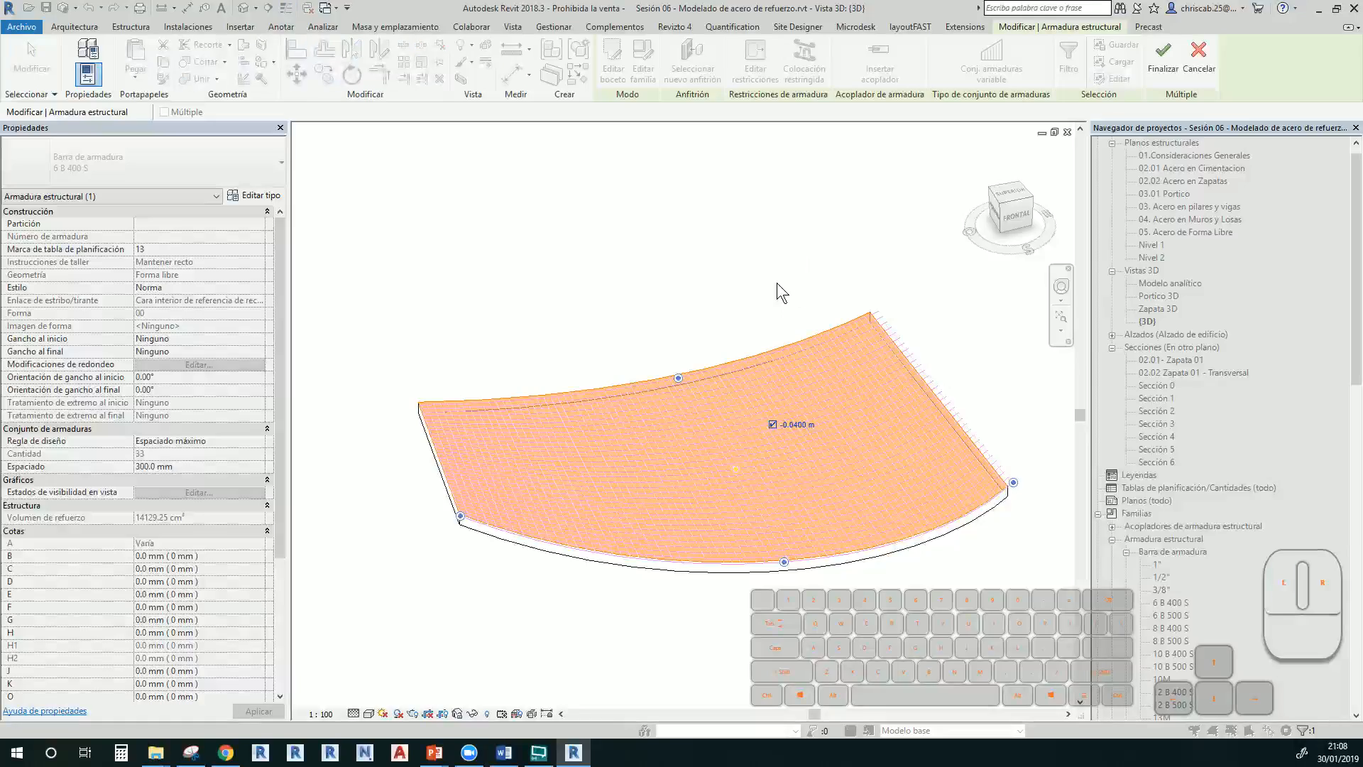
{"action": "middle_click_drag", "start_coordinate": [796, 266], "coordinate": [832, 190], "text": "shift"}
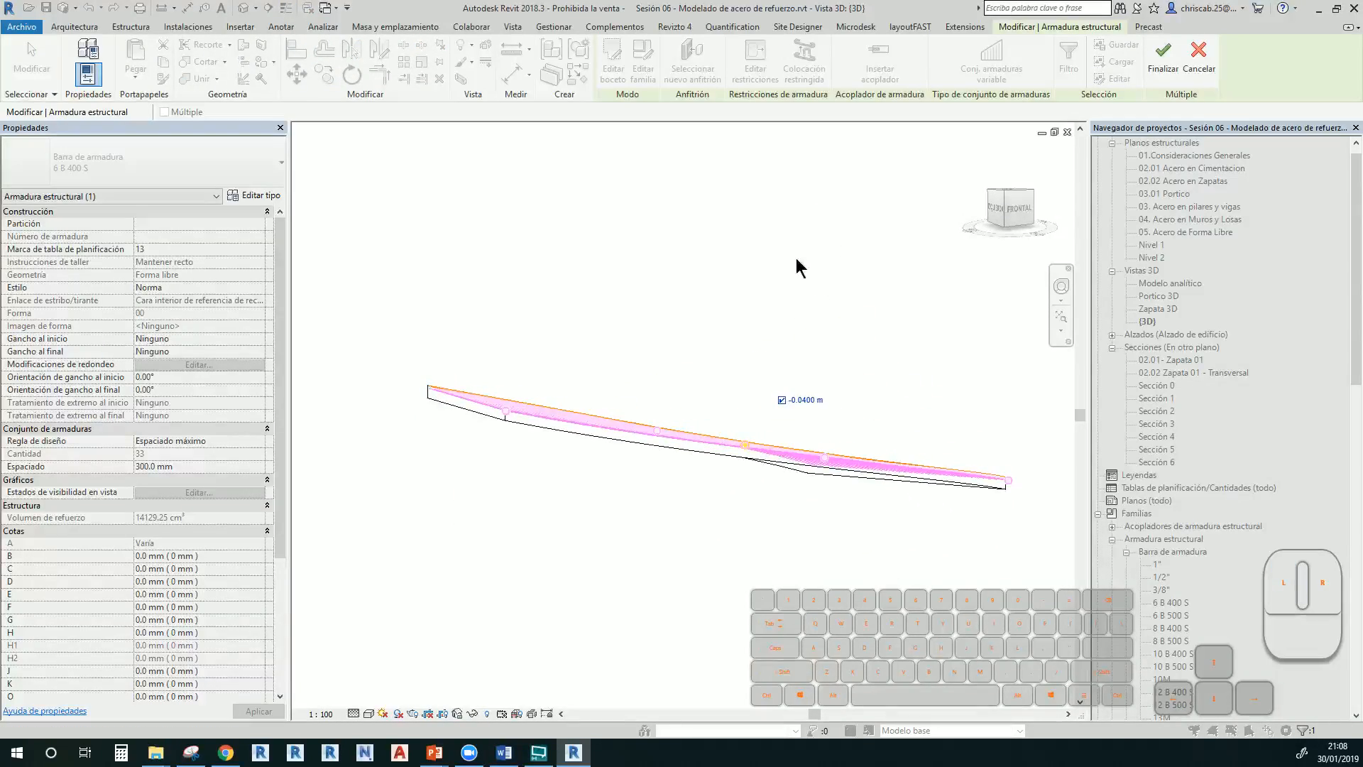
{"action": "middle_click_drag", "start_coordinate": [800, 265], "coordinate": [778, 551], "text": "shift"}
{"action": "scroll", "coordinate": [723, 395], "scroll_direction": "up", "scroll_amount": 3}
{"action": "scroll", "coordinate": [799, 395], "scroll_direction": "down", "scroll_amount": 4}
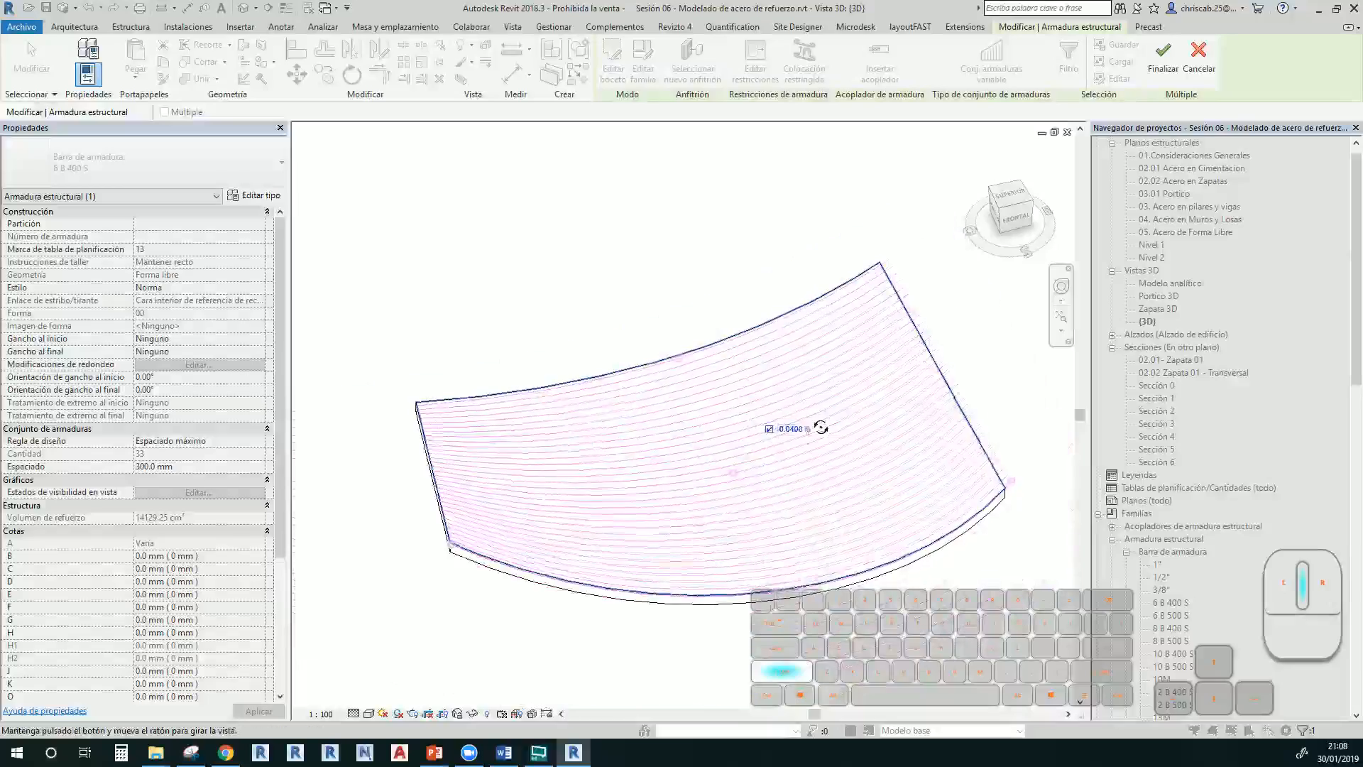
{"action": "middle_click_drag", "start_coordinate": [821, 433], "coordinate": [857, 420], "text": "shift"}
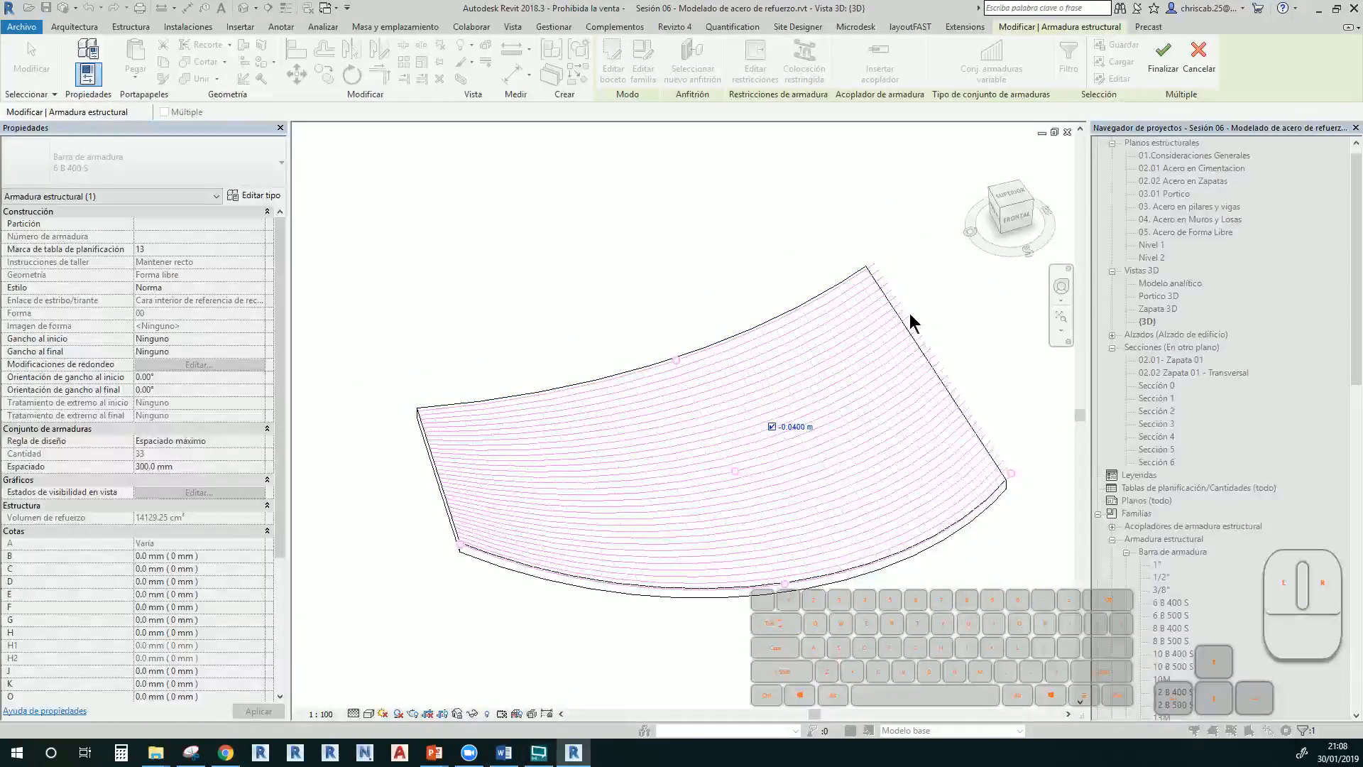
Finish the constraint edit and change the 200 mm rebar set's spacing to 500 mm
{"action": "left_click", "coordinate": [1160, 83]}
{"action": "scroll", "coordinate": [930, 326], "scroll_direction": "up", "scroll_amount": 4}
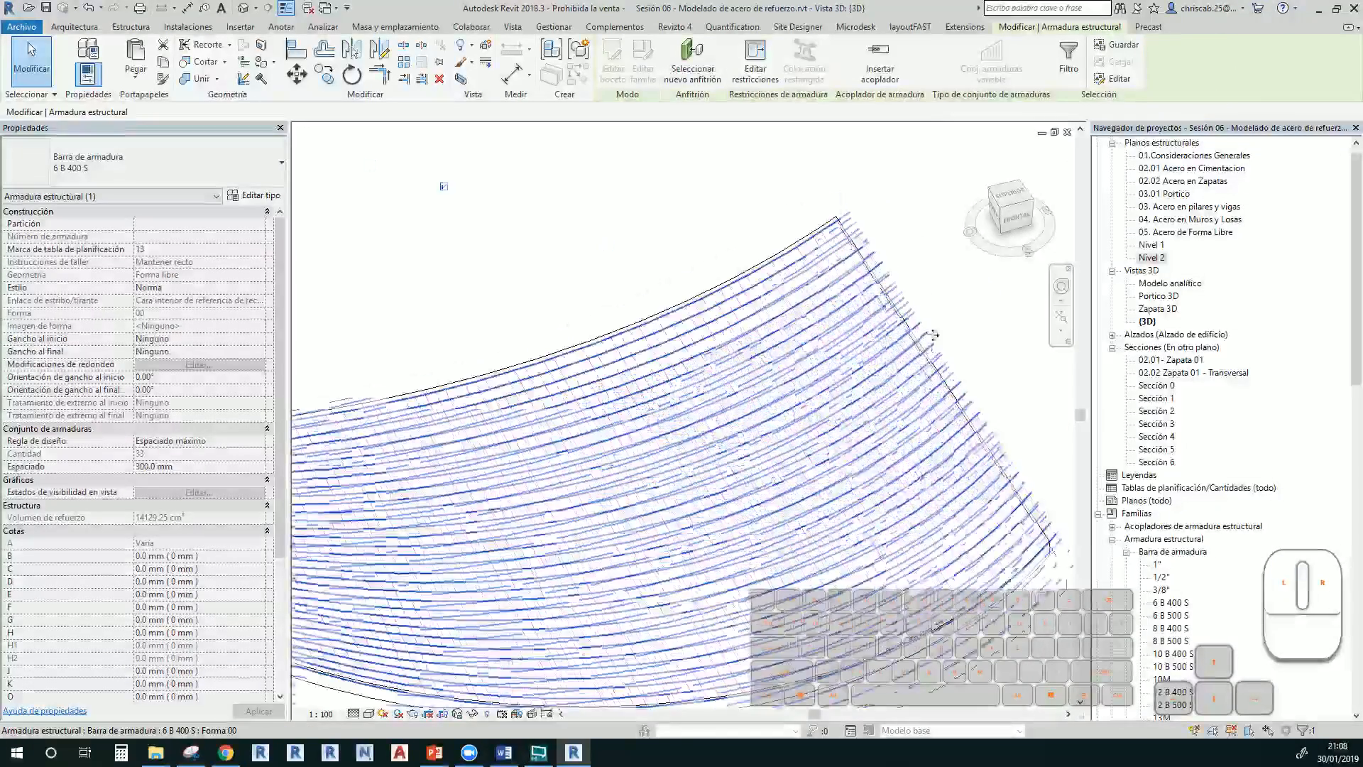
{"action": "key", "text": "Escape"}
{"action": "left_click", "coordinate": [909, 310]}
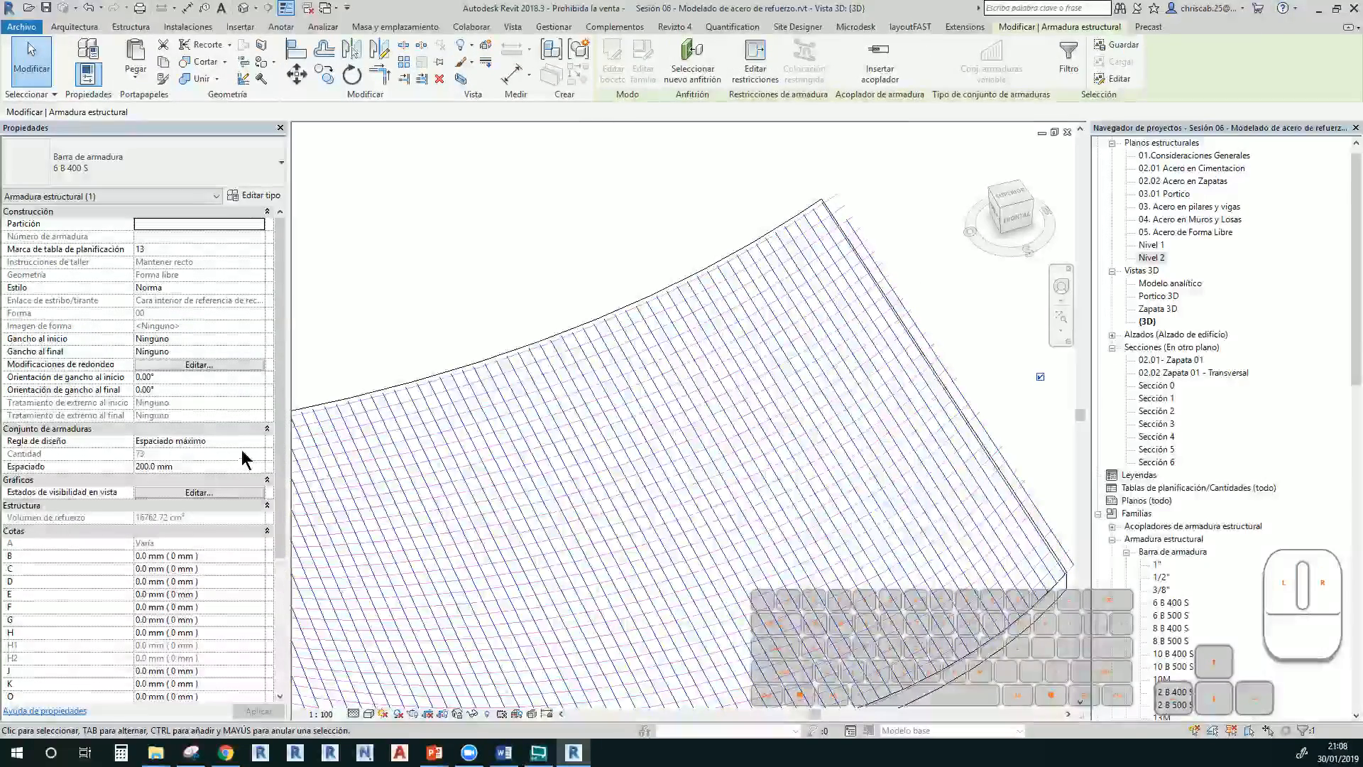
{"action": "left_click", "coordinate": [228, 466]}
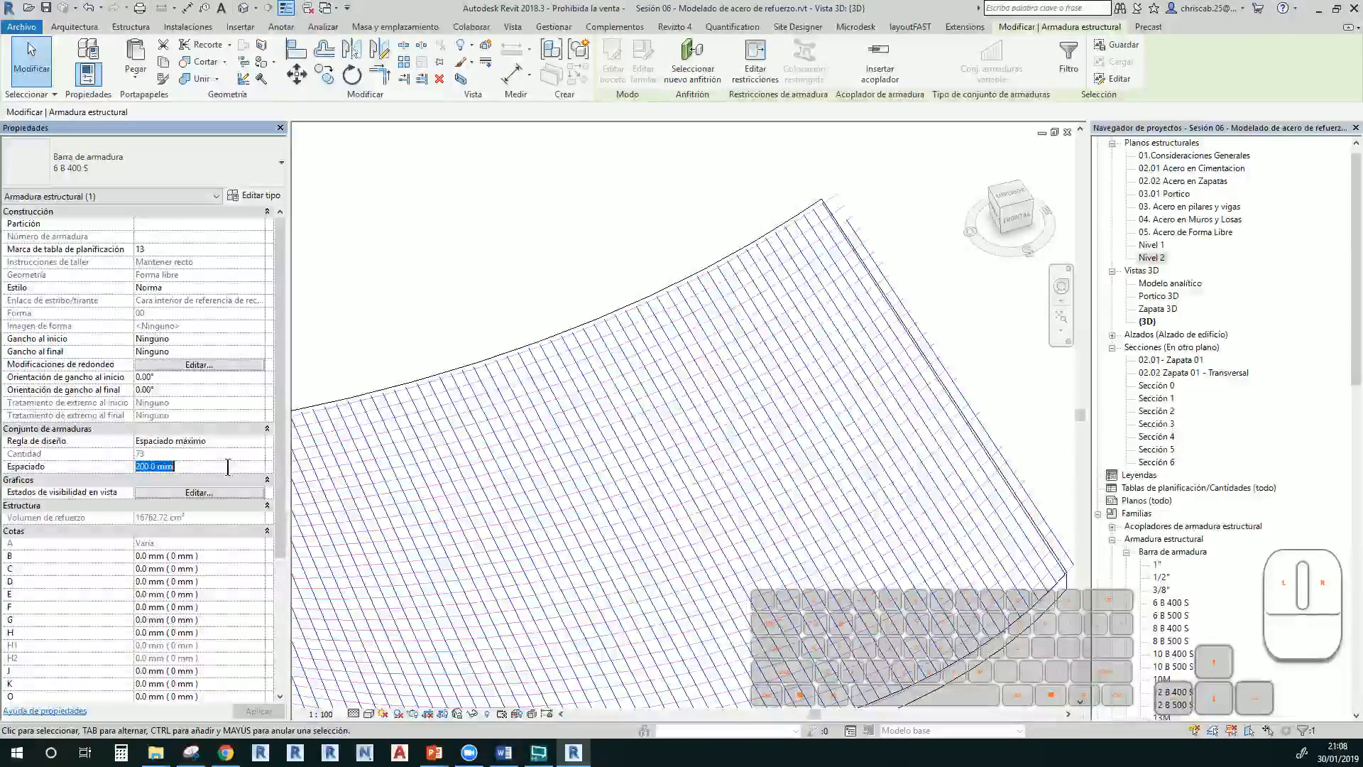
{"action": "type", "text": "500"}
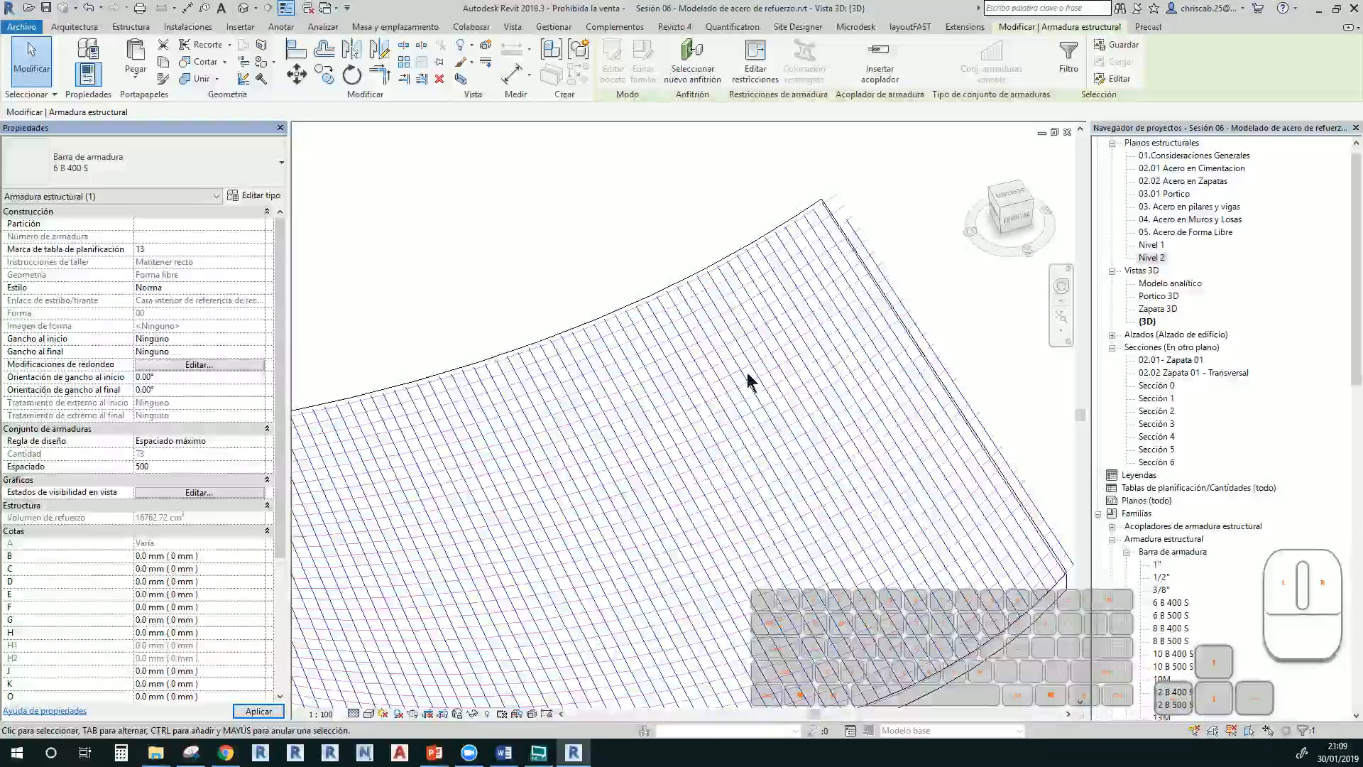
{"action": "left_click", "coordinate": [902, 252]}
Select both crossing rebar sets together
{"action": "scroll", "coordinate": [888, 261], "scroll_direction": "down", "scroll_amount": 3}
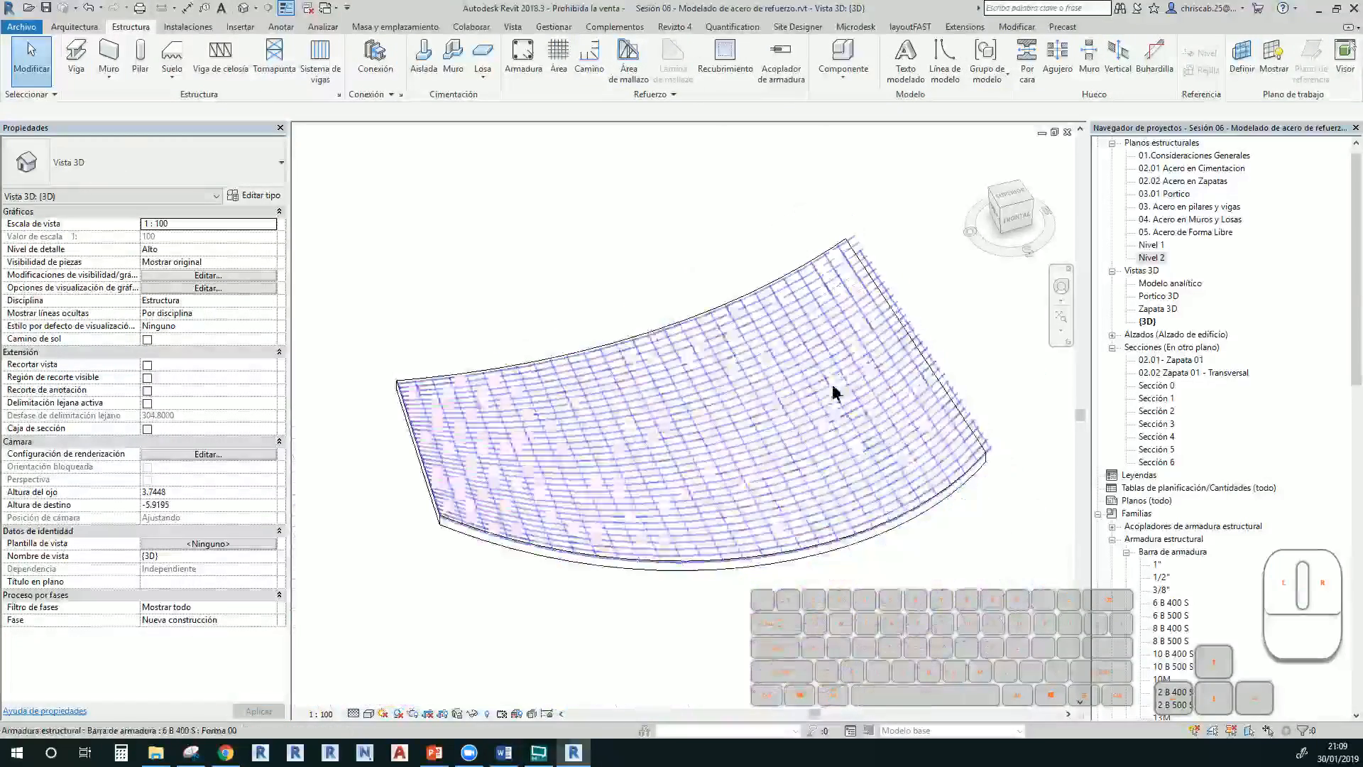
{"action": "left_click", "coordinate": [808, 394]}
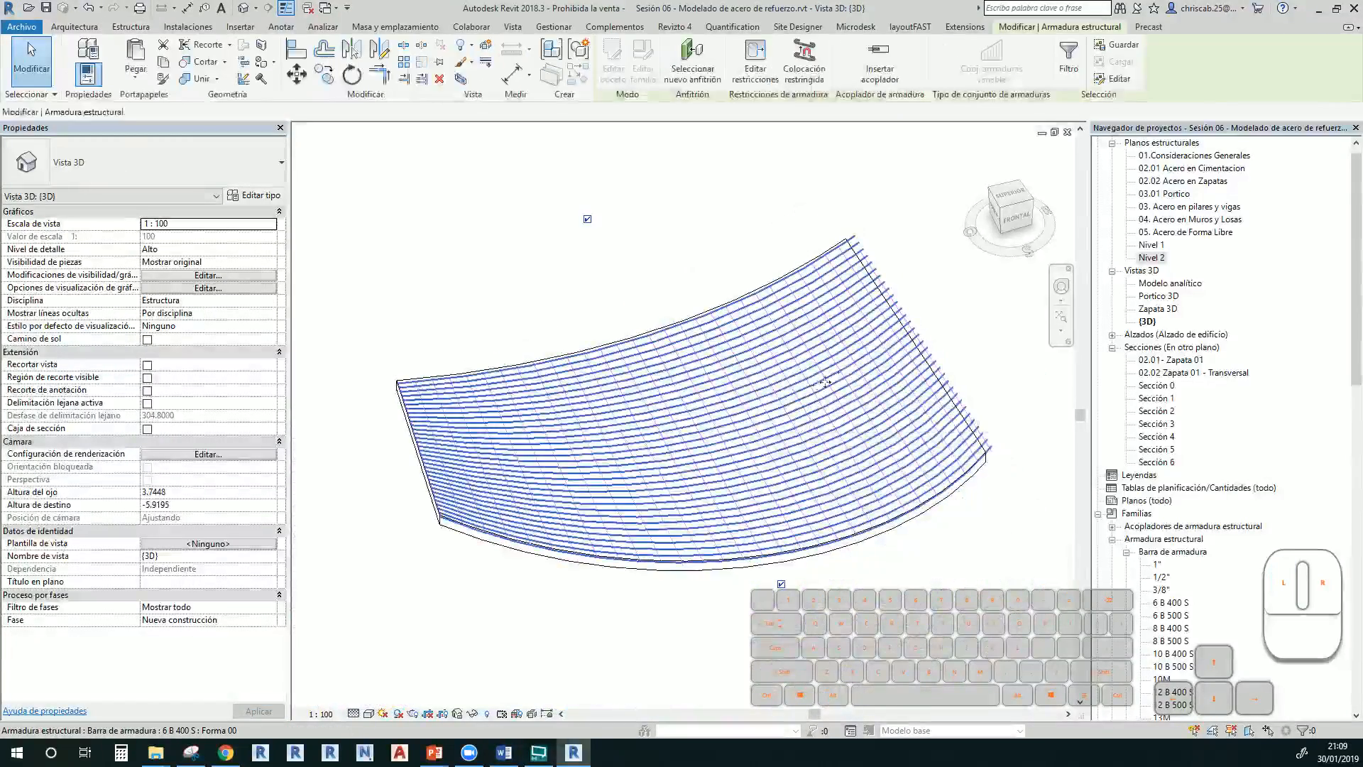
{"action": "scroll", "coordinate": [898, 315], "scroll_direction": "up", "scroll_amount": 3}
{"action": "left_click", "coordinate": [902, 304], "text": "ctrl"}
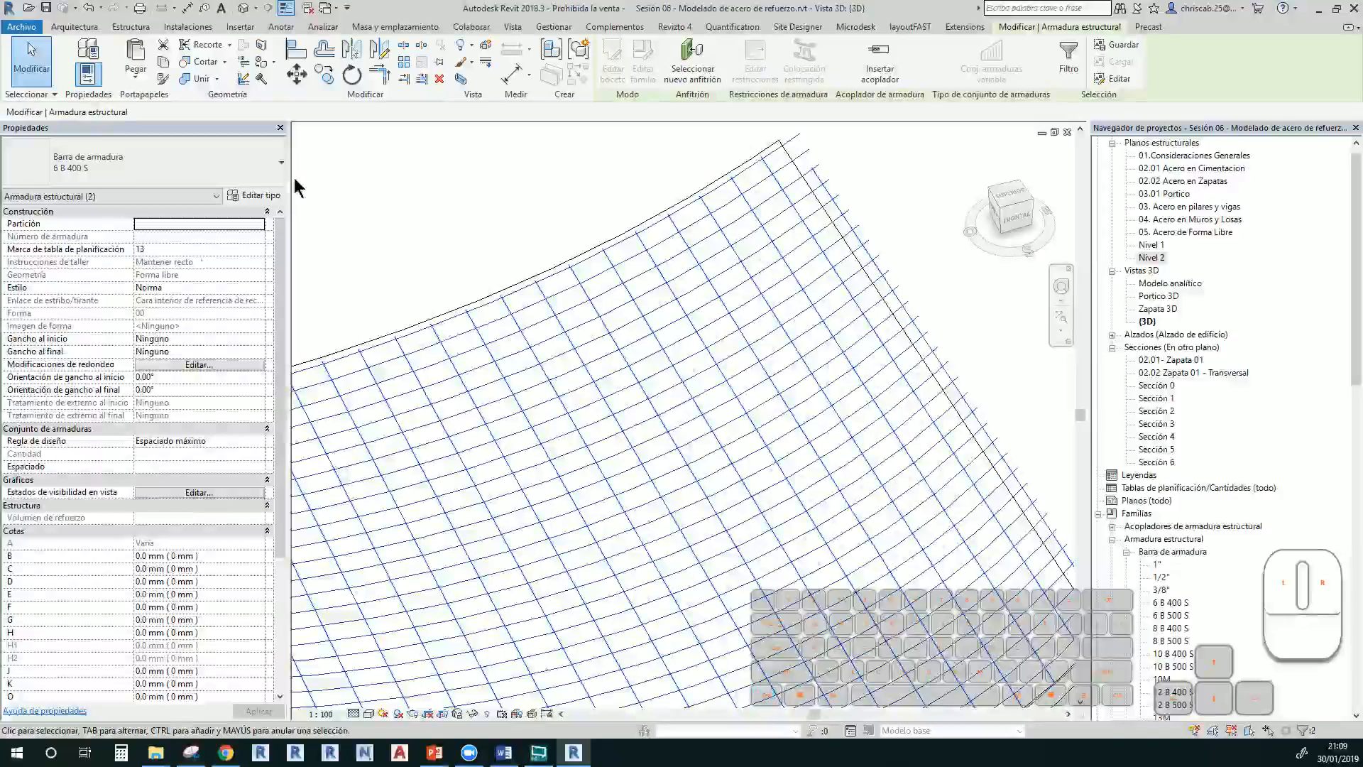
Make the rebar sets display as solid in the {3D} view via the visibility states
{"action": "left_click", "coordinate": [181, 494]}
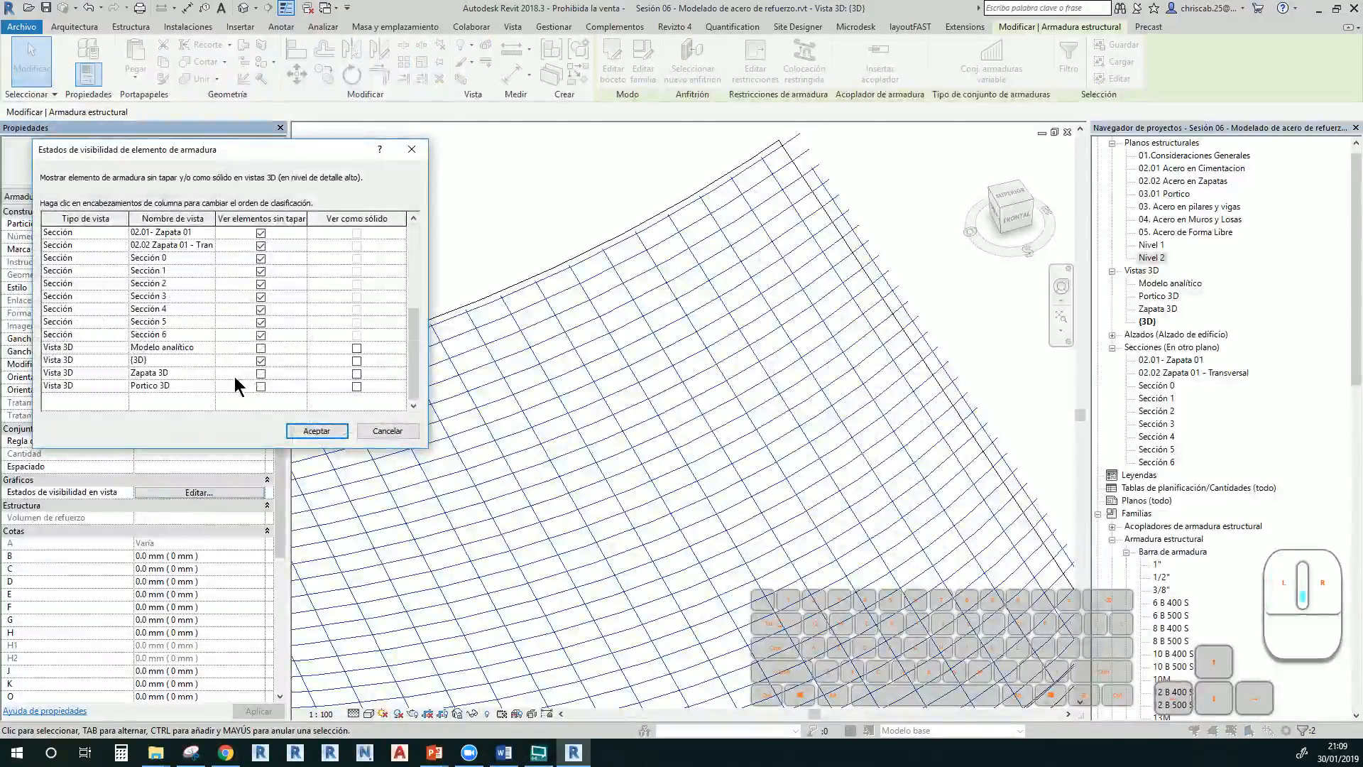
{"action": "left_click", "coordinate": [355, 365]}
{"action": "left_click", "coordinate": [333, 431]}
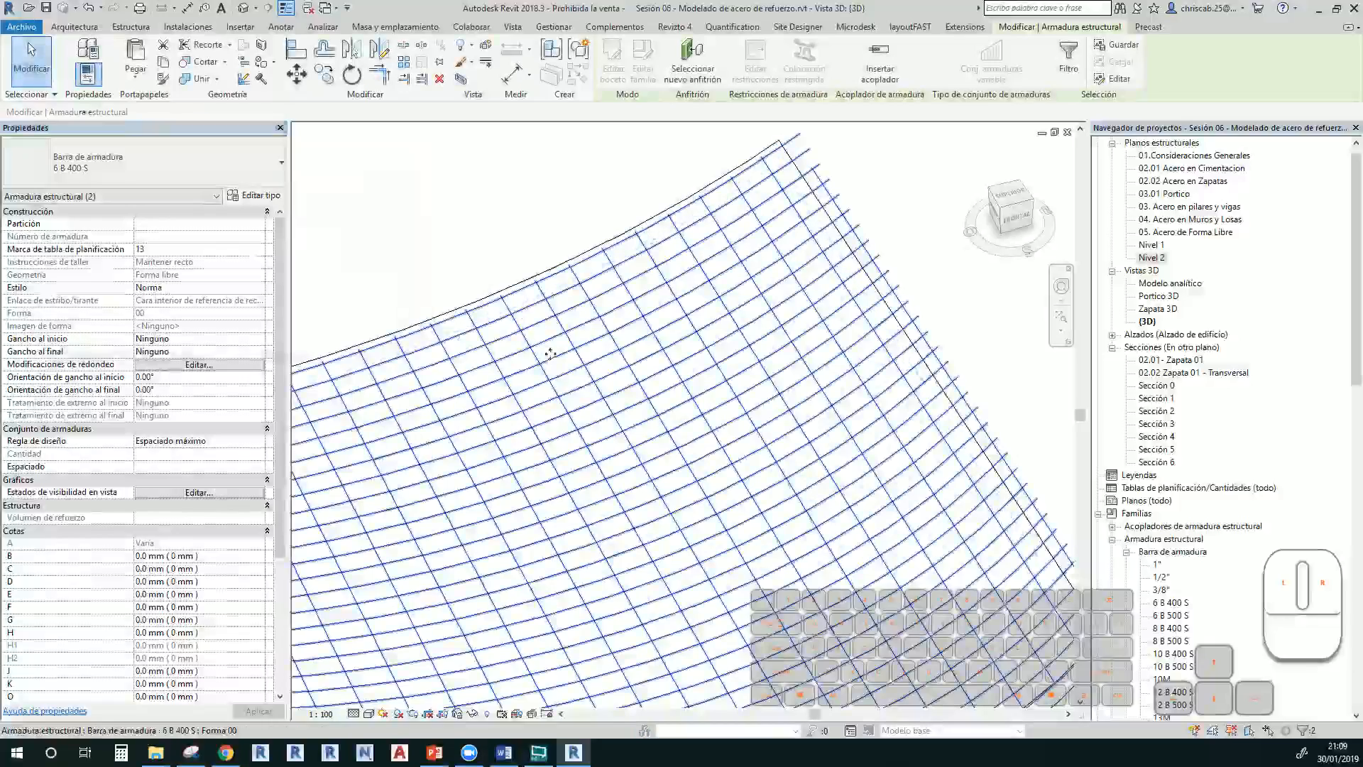
{"action": "scroll", "coordinate": [693, 361], "scroll_direction": "down", "scroll_amount": 2}
{"action": "scroll", "coordinate": [693, 361], "scroll_direction": "up", "scroll_amount": 6}
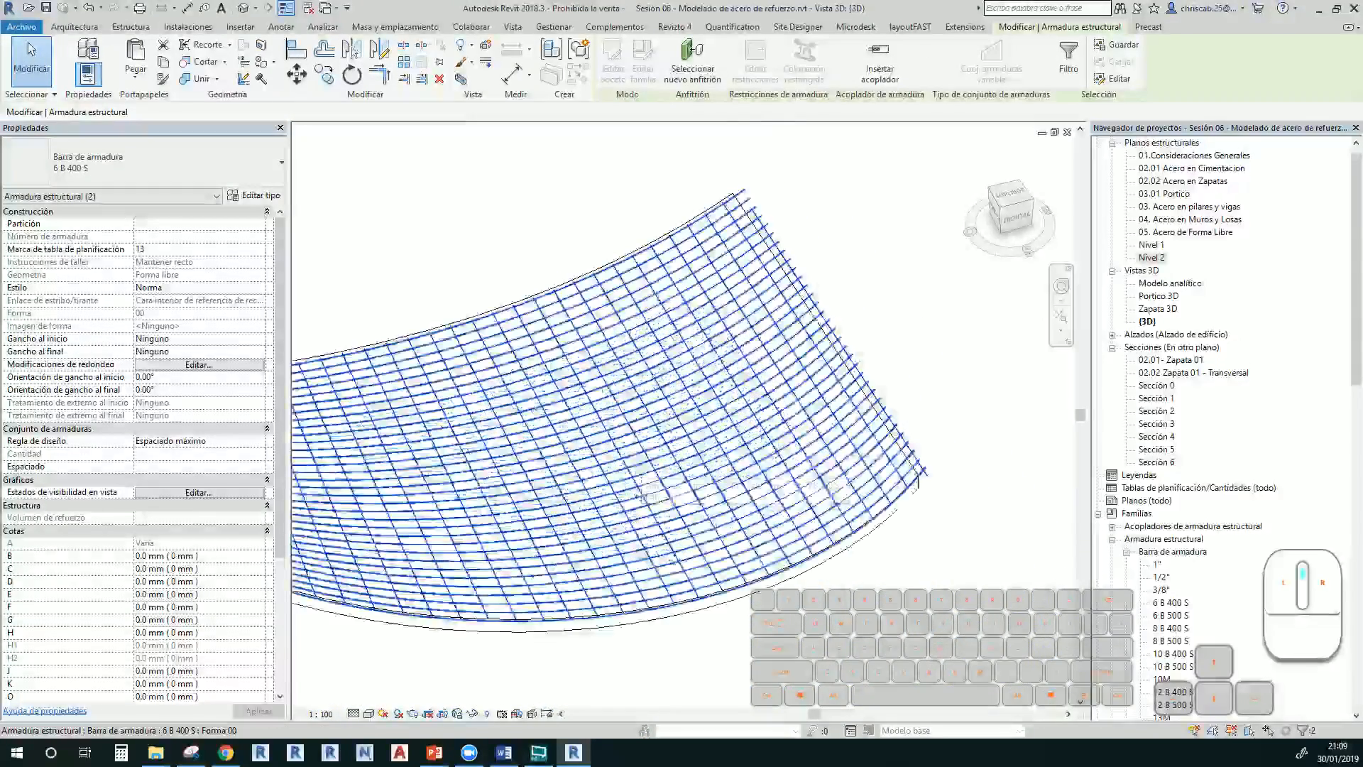
{"action": "scroll", "coordinate": [569, 624], "scroll_direction": "up", "scroll_amount": 2}
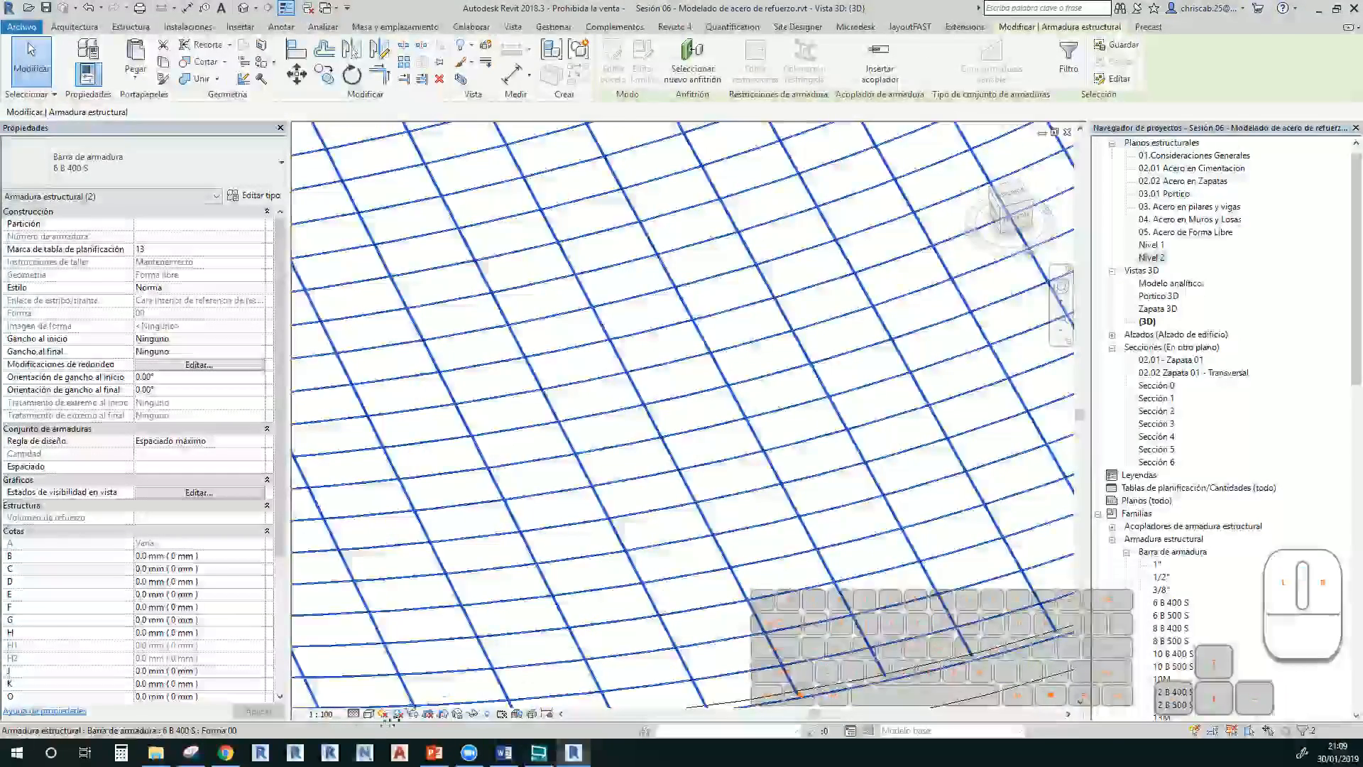
Change both rebar sets' bar type to 1/2"
{"action": "left_click", "coordinate": [139, 162]}
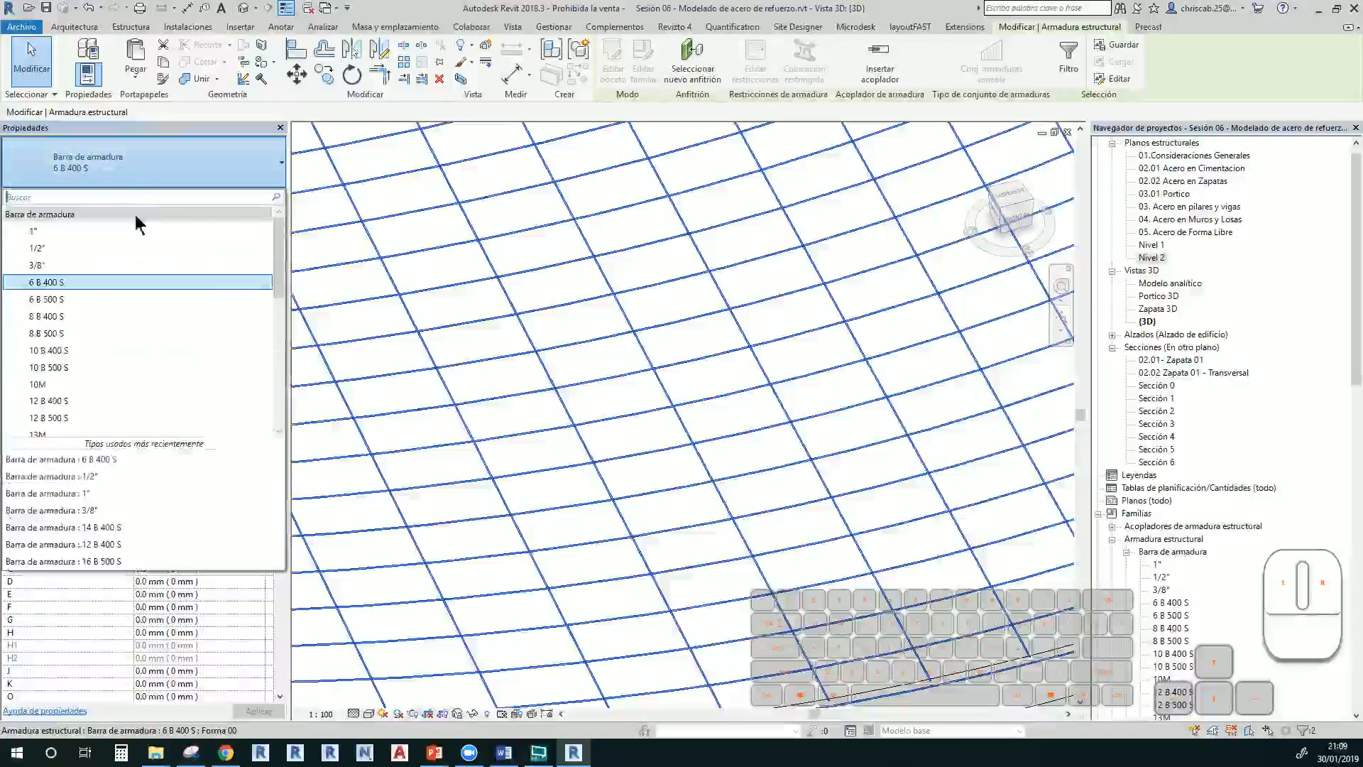
{"action": "left_click", "coordinate": [117, 248]}
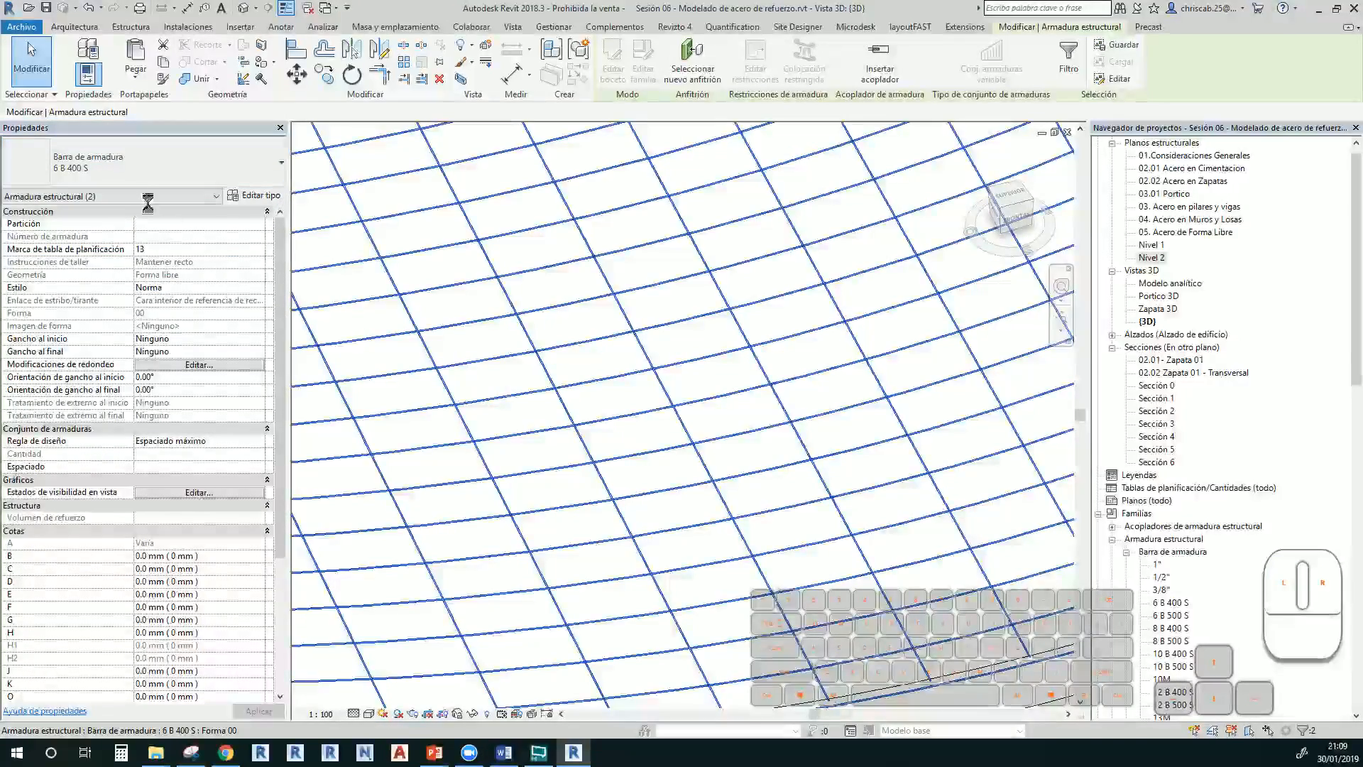
{"action": "scroll", "coordinate": [545, 417], "scroll_direction": "down", "scroll_amount": 3}
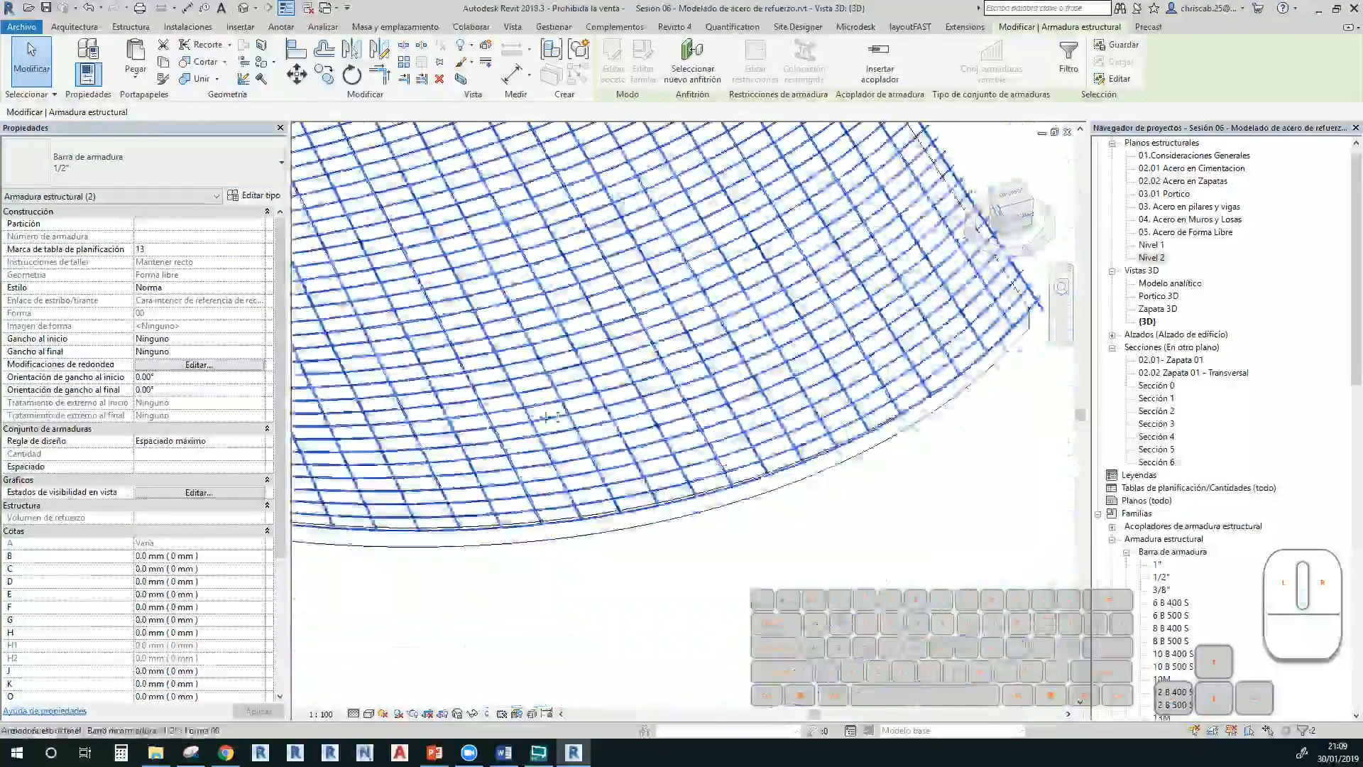
Select the curved floor slab and start editing its shape points
{"action": "middle_click_drag", "start_coordinate": [547, 418], "coordinate": [480, 604], "text": "shift"}
{"action": "left_click", "coordinate": [612, 360]}
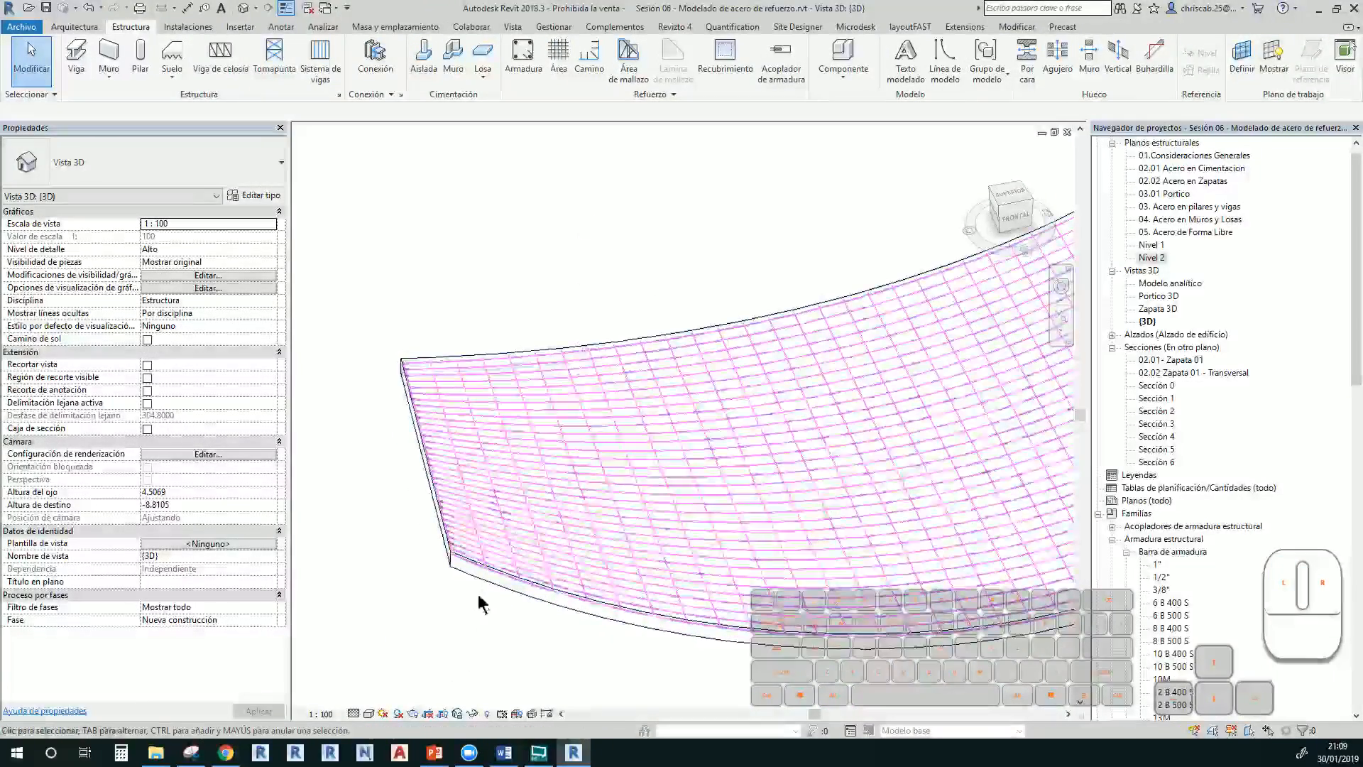
{"action": "left_click", "coordinate": [451, 568]}
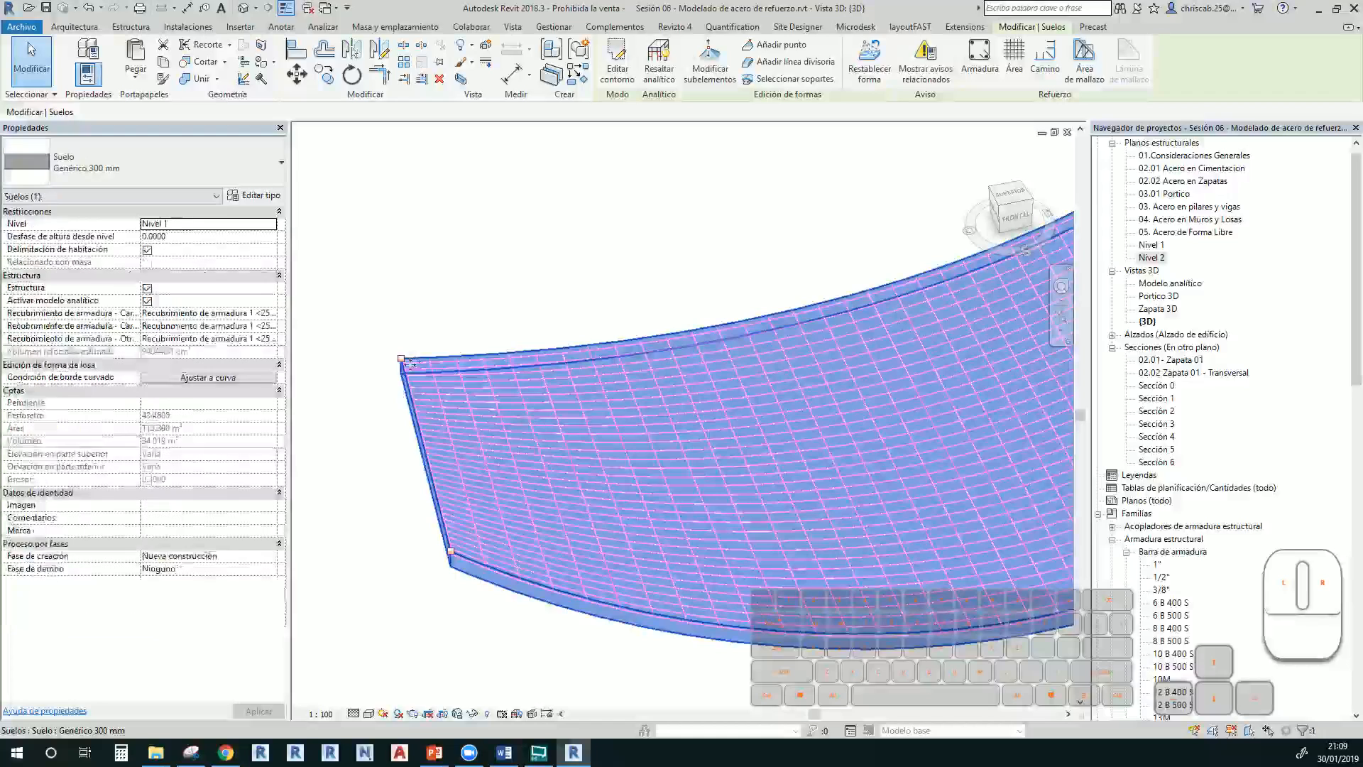
{"action": "left_click", "coordinate": [710, 71]}
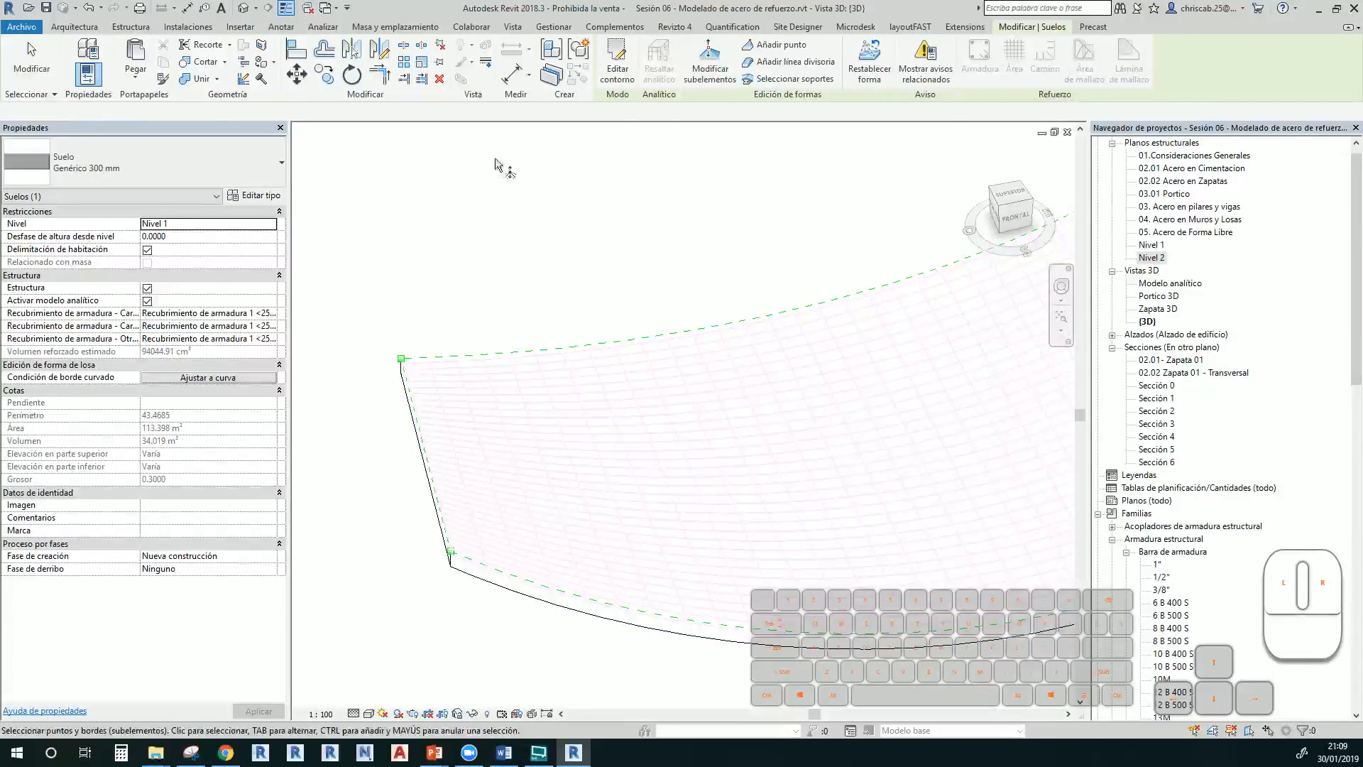
Raise the slab's corner shape point to elevation 1.000 and view the warped rebar grid
{"action": "left_click", "coordinate": [401, 360]}
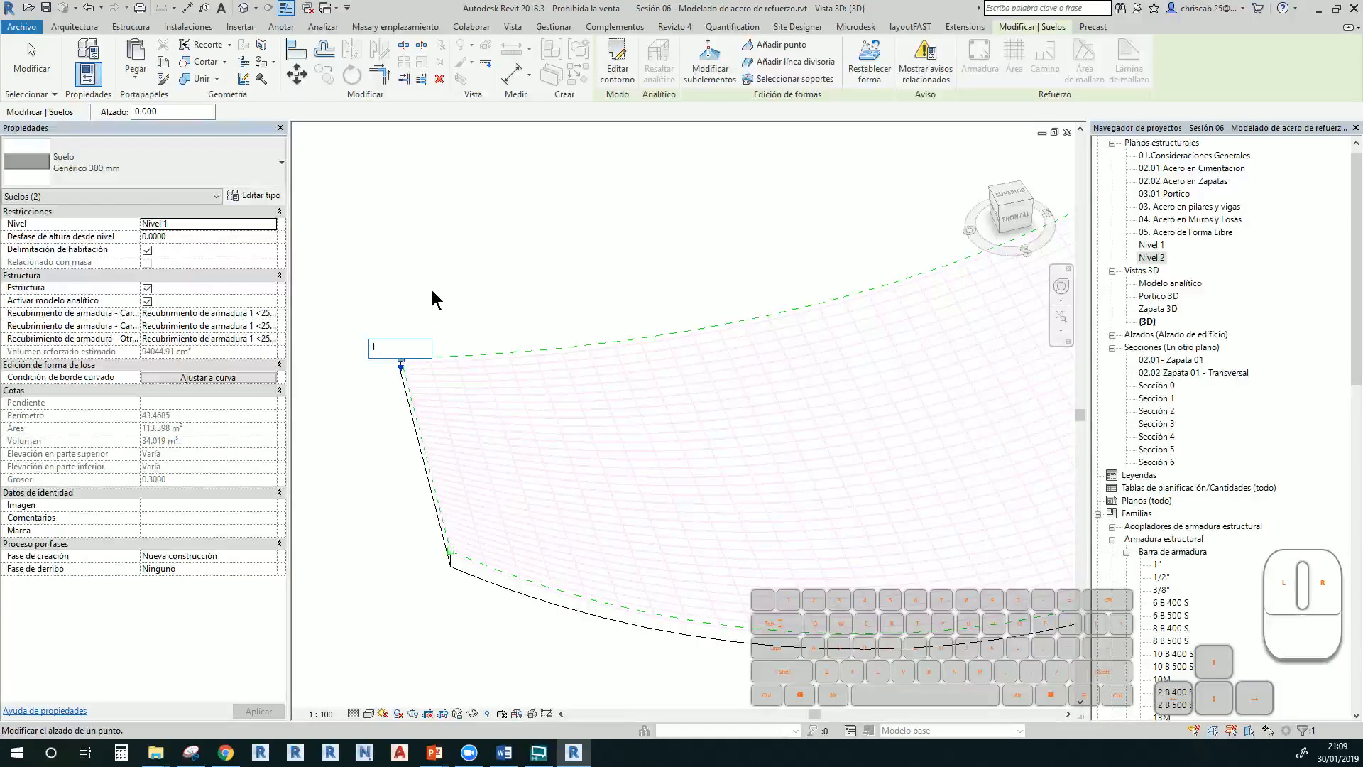
{"action": "key", "text": "Return"}
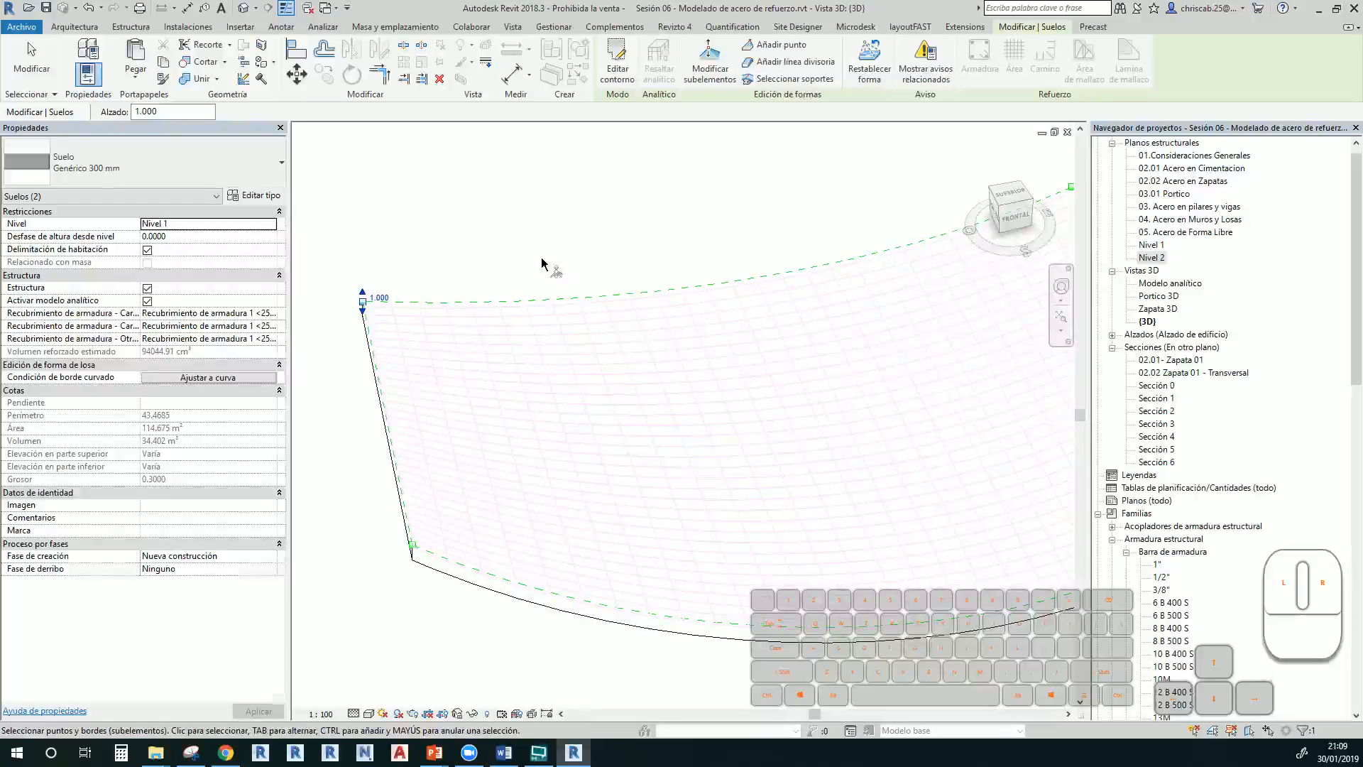
{"action": "left_click", "coordinate": [546, 271]}
{"action": "middle_click_drag", "start_coordinate": [542, 274], "coordinate": [396, 405], "text": "shift"}
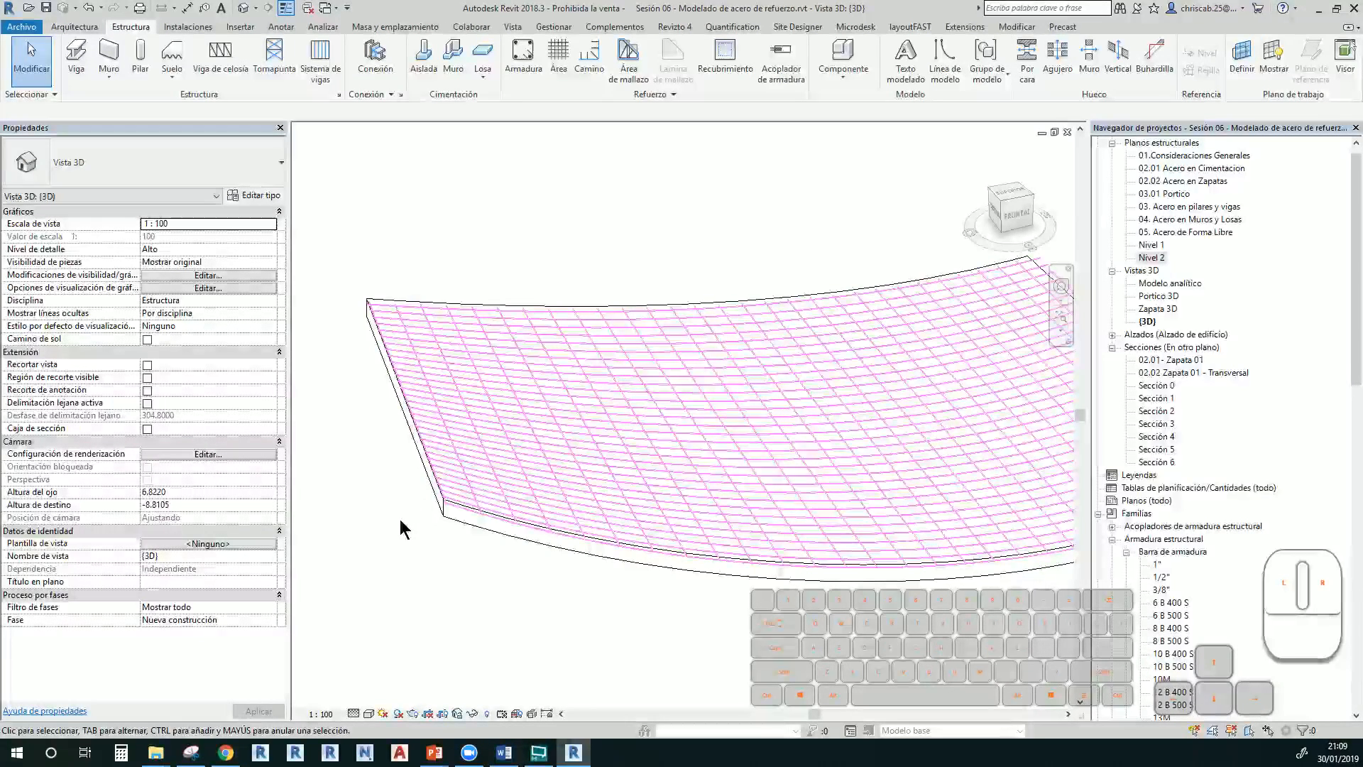
{"action": "key", "text": "alt+Tab"}
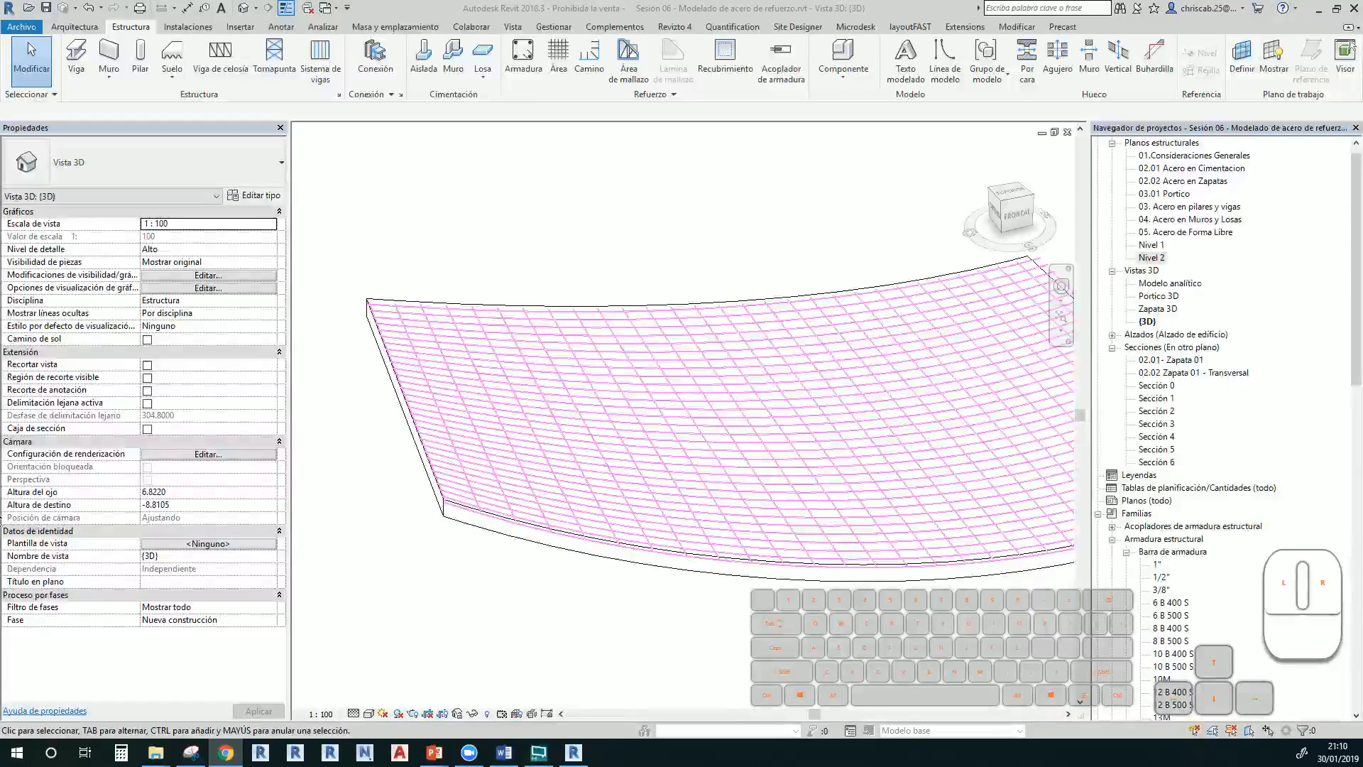
{"action": "scroll", "coordinate": [386, 428], "scroll_direction": "down", "scroll_amount": 6}
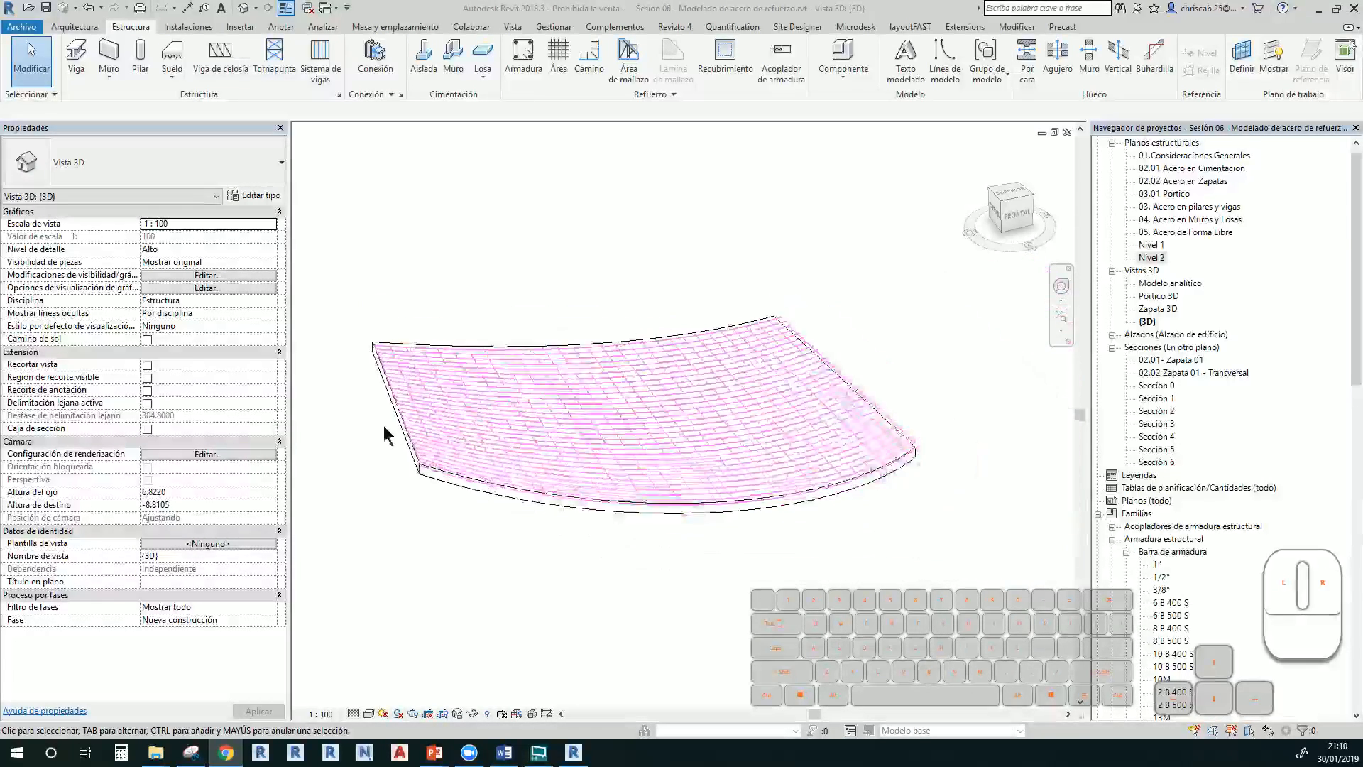
{"action": "middle_click_drag", "start_coordinate": [341, 534], "coordinate": [546, 548]}
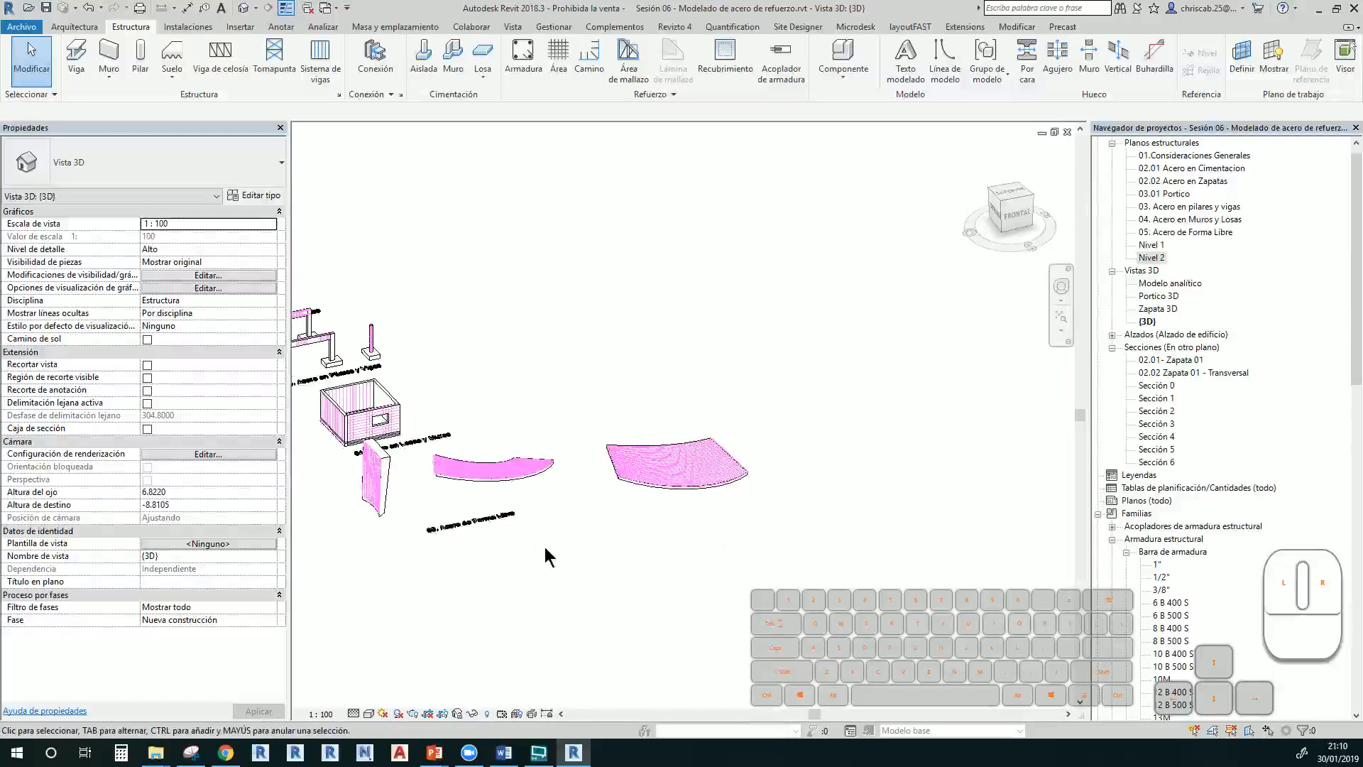
{"action": "scroll", "coordinate": [470, 536], "scroll_direction": "up", "scroll_amount": 2}
{"action": "scroll", "coordinate": [454, 529], "scroll_direction": "up", "scroll_amount": 1}
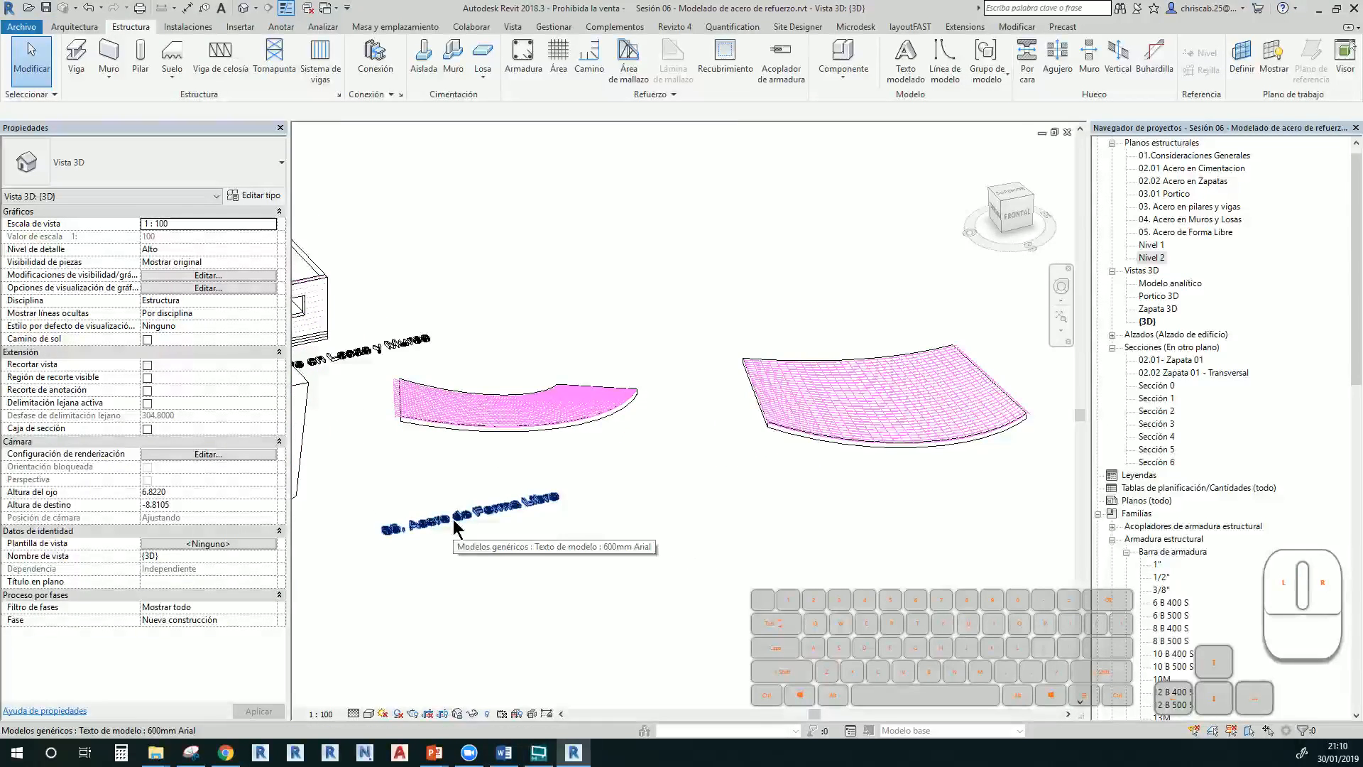
{"action": "scroll", "coordinate": [454, 528], "scroll_direction": "up", "scroll_amount": 1}
{"action": "scroll", "coordinate": [469, 525], "scroll_direction": "down", "scroll_amount": 4}
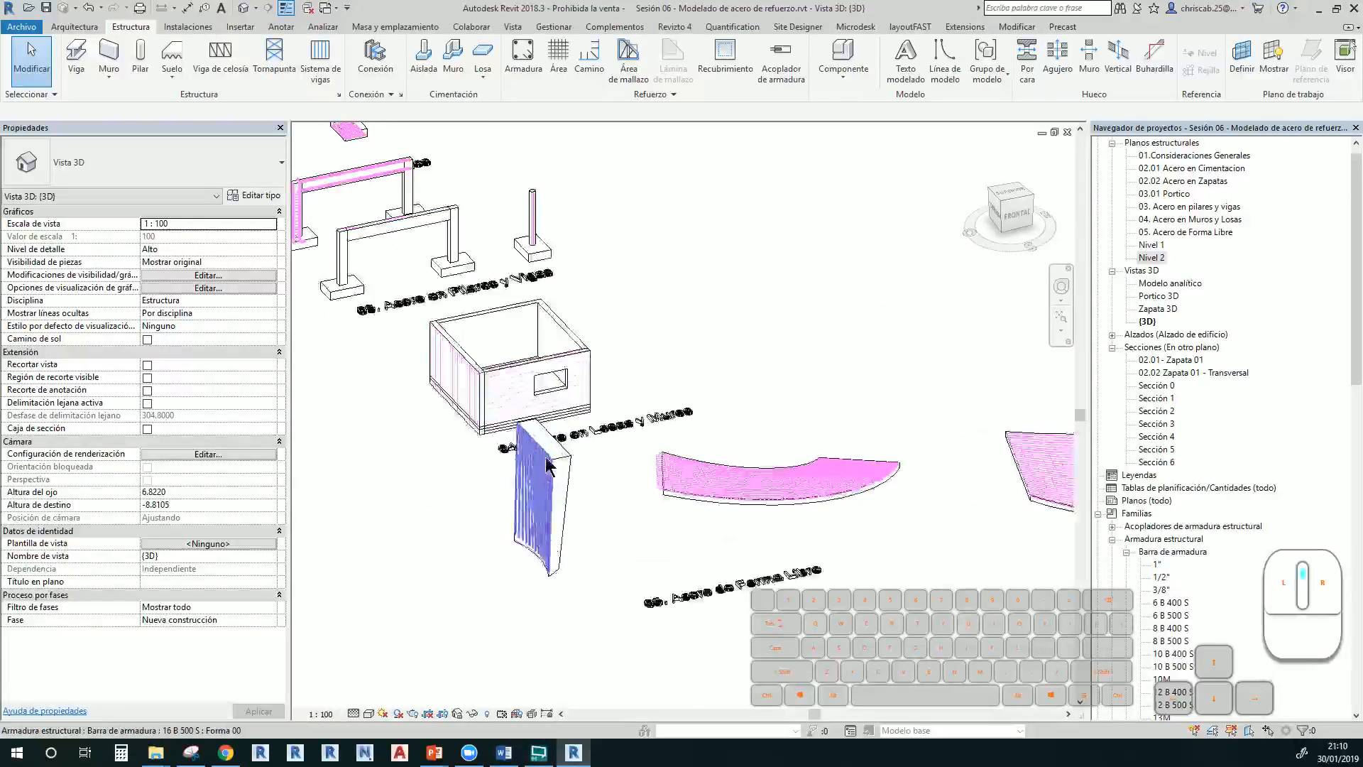
{"action": "scroll", "coordinate": [545, 462], "scroll_direction": "up", "scroll_amount": 2}
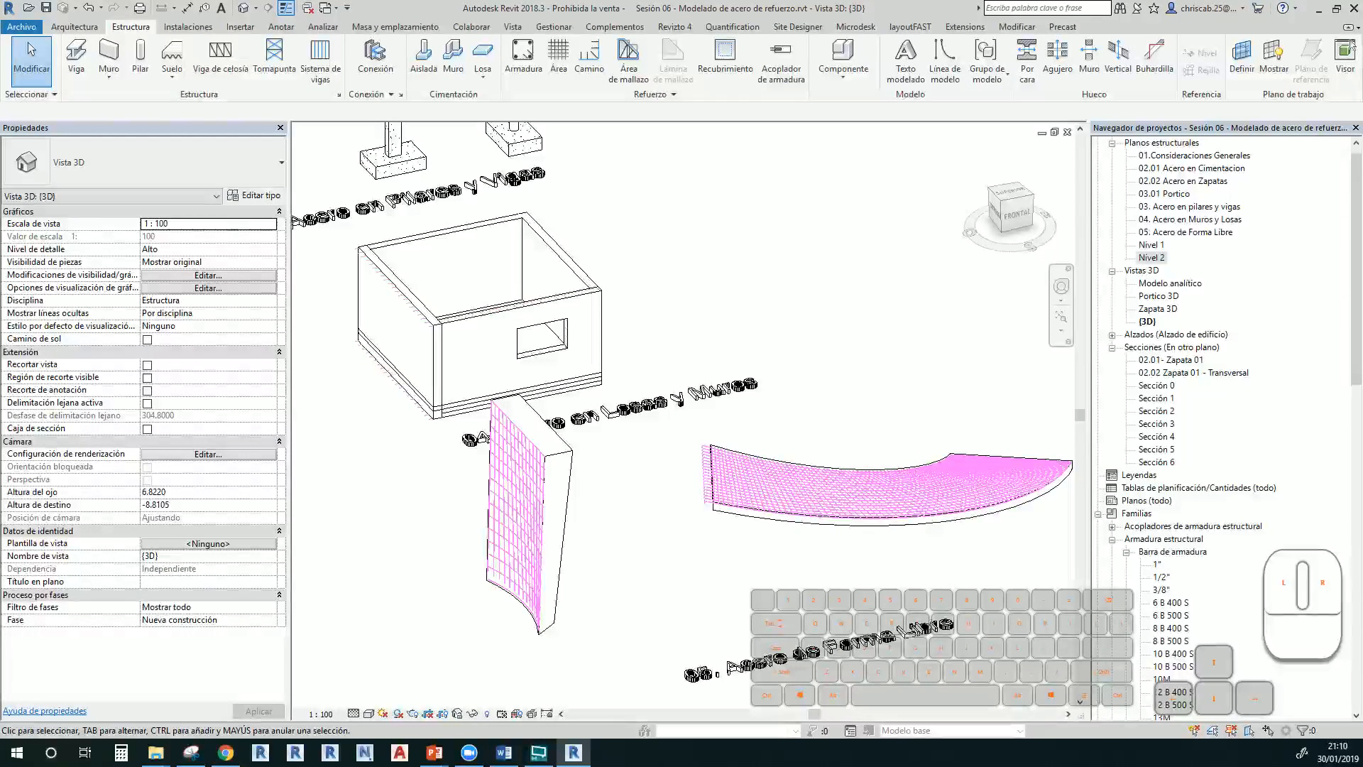
{"action": "scroll", "coordinate": [703, 472], "scroll_direction": "up", "scroll_amount": 6}
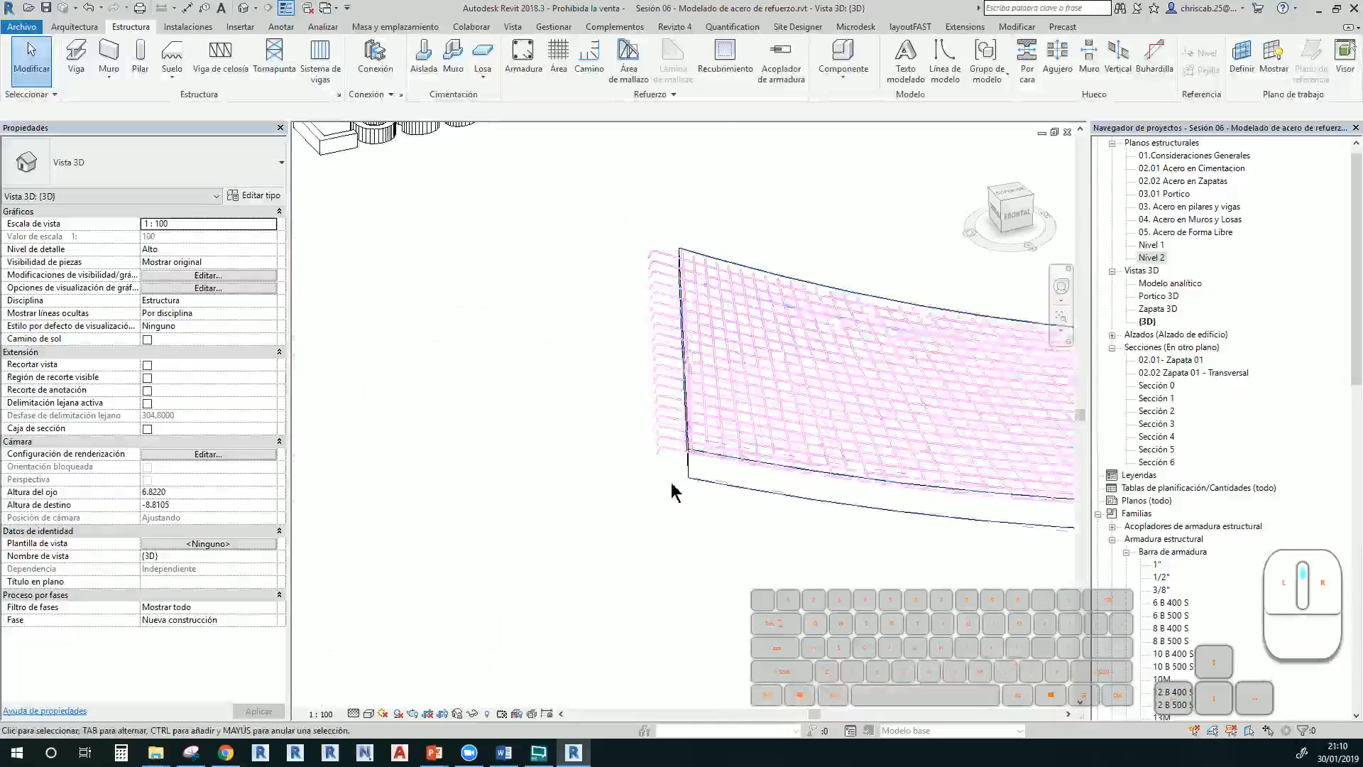
{"action": "left_click", "coordinate": [653, 435]}
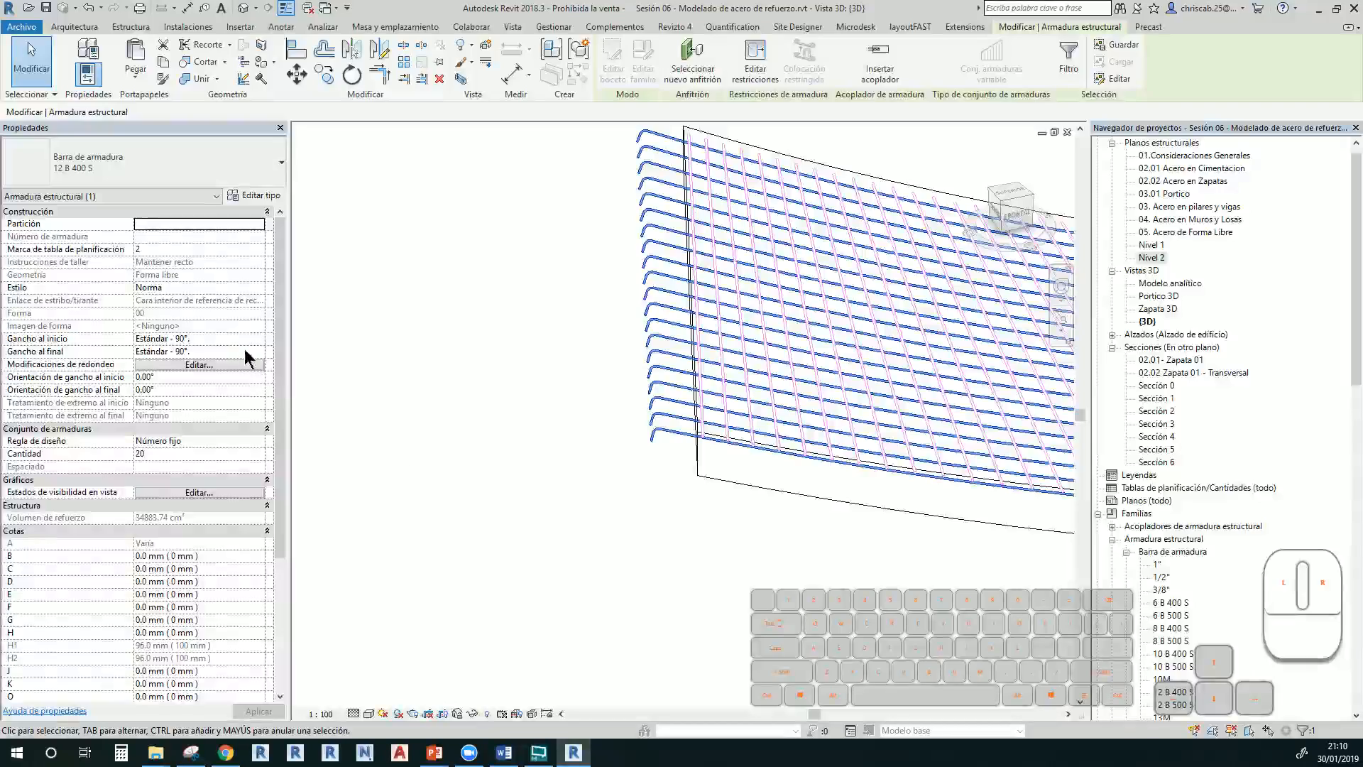
{"action": "middle_click_drag", "start_coordinate": [664, 523], "coordinate": [492, 490], "text": "shift"}
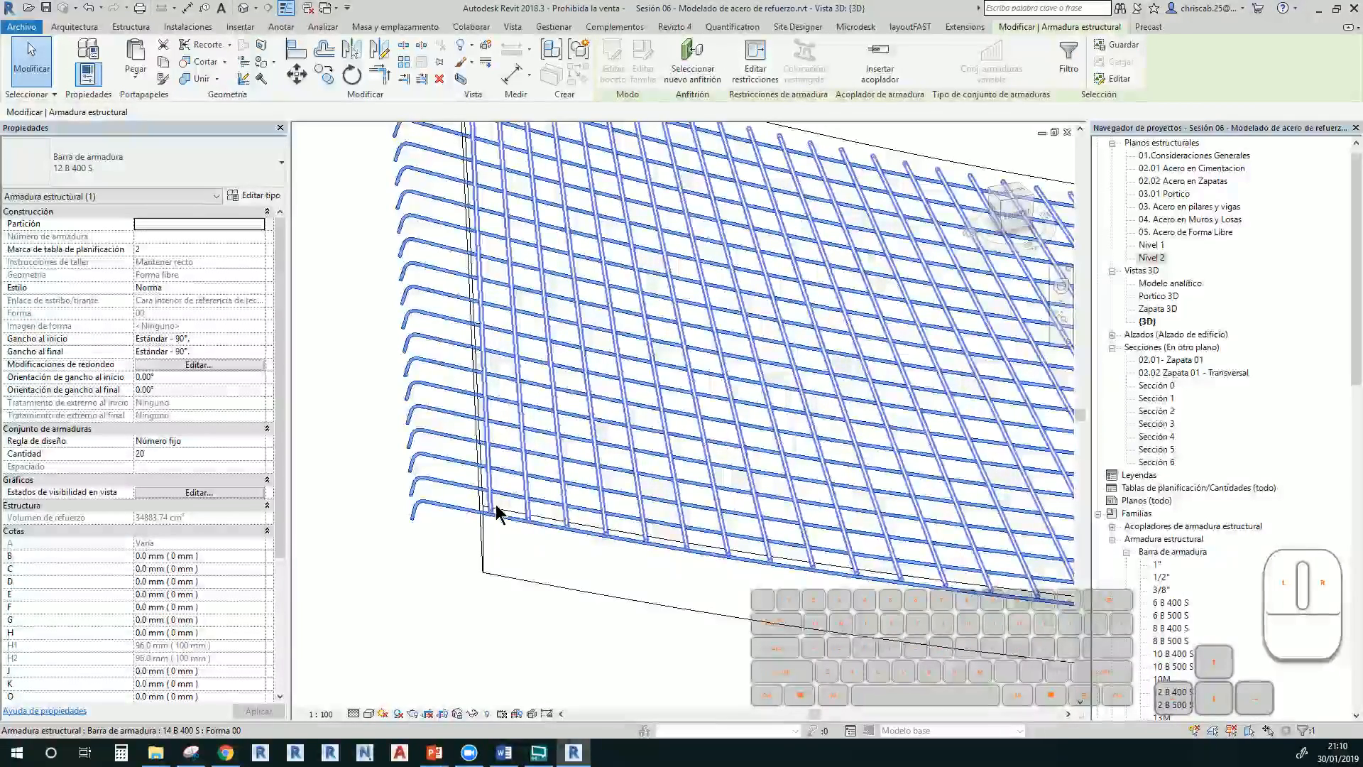
{"action": "scroll", "coordinate": [497, 513], "scroll_direction": "down", "scroll_amount": 5}
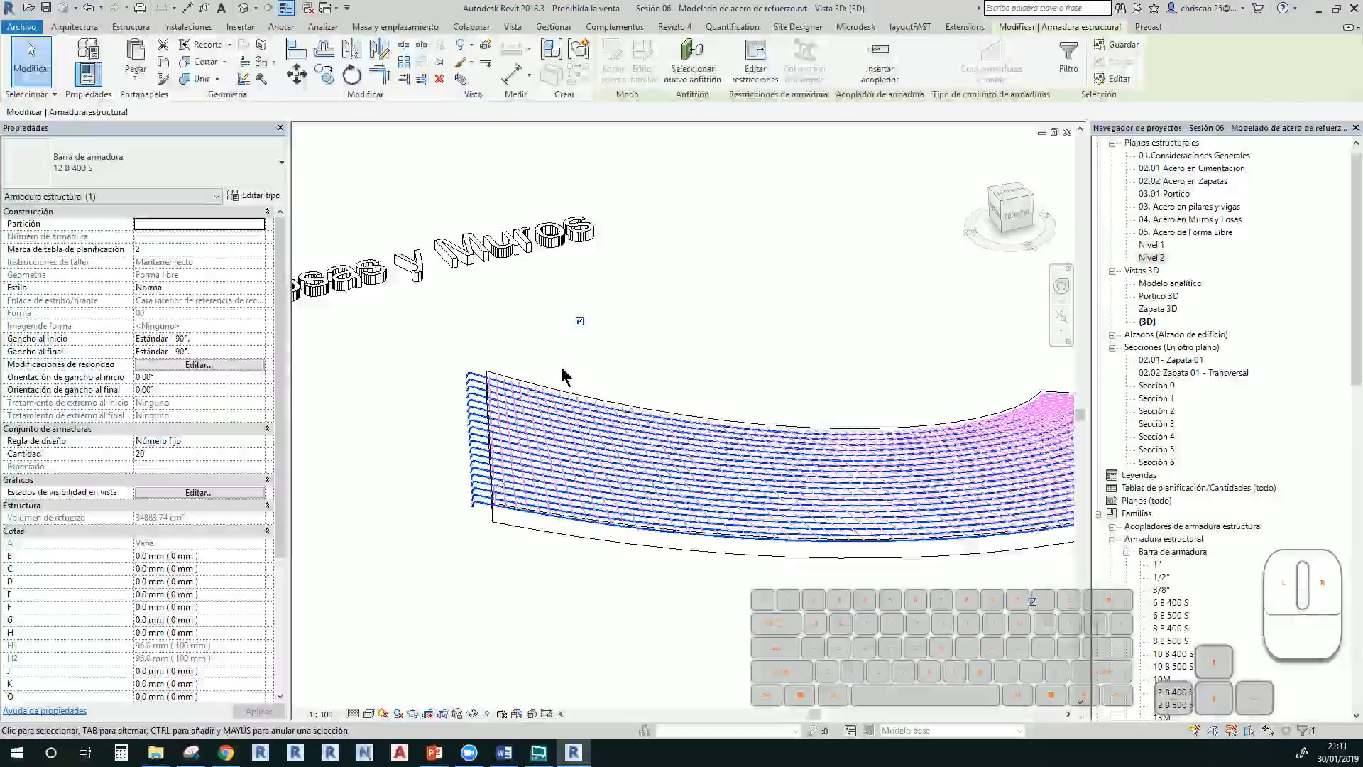
{"action": "left_click", "coordinate": [562, 367]}
{"action": "middle_click_drag", "start_coordinate": [596, 371], "coordinate": [623, 335]}
{"action": "scroll", "coordinate": [587, 340], "scroll_direction": "down", "scroll_amount": 3}
{"action": "scroll", "coordinate": [587, 340], "scroll_direction": "up", "scroll_amount": 4}
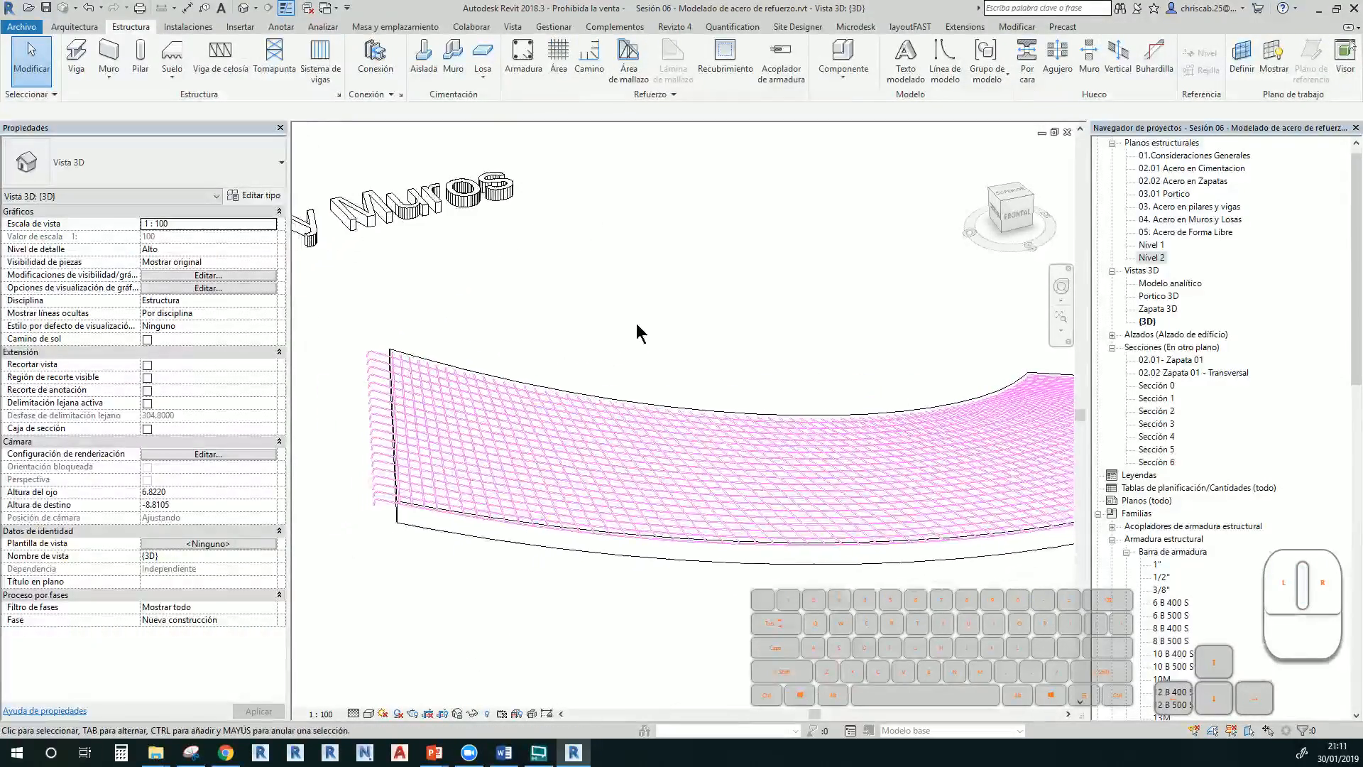
{"action": "left_click", "coordinate": [416, 527]}
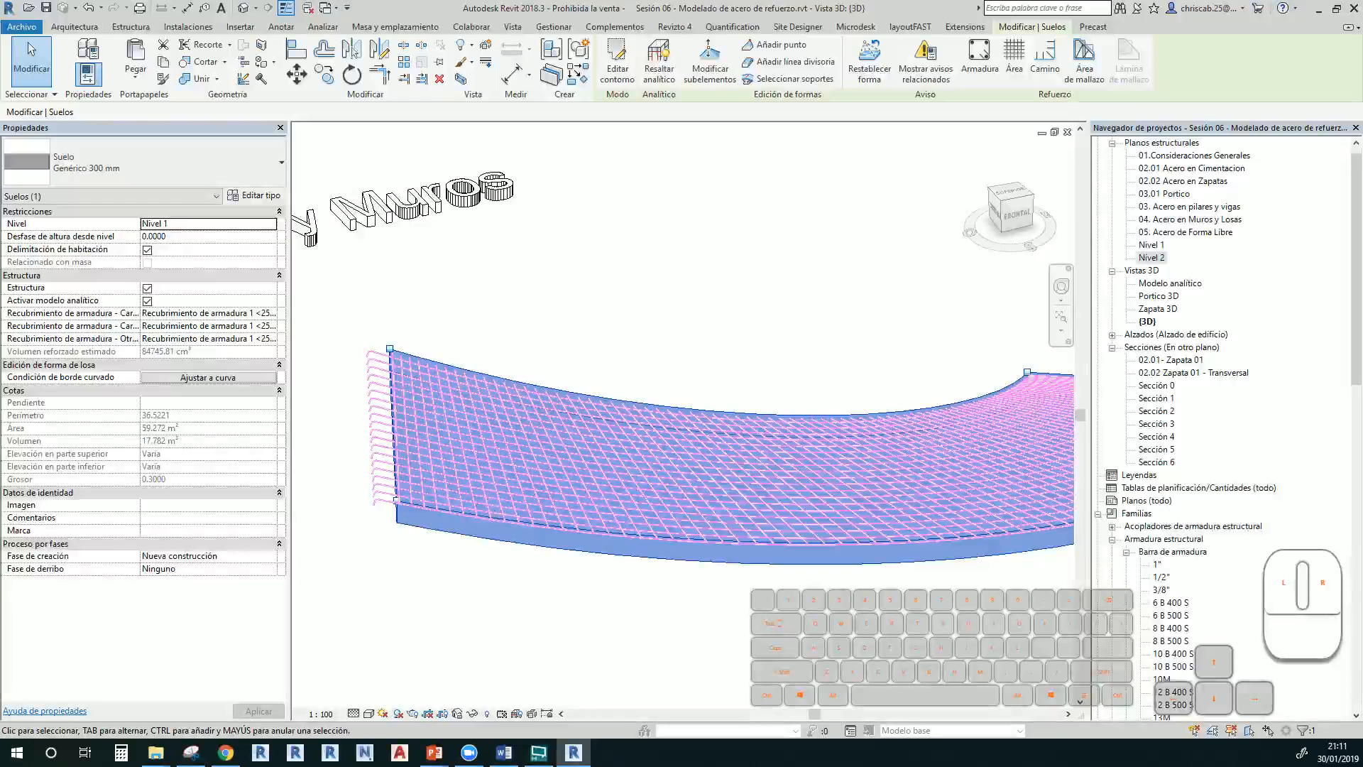
{"action": "left_click", "coordinate": [90, 30]}
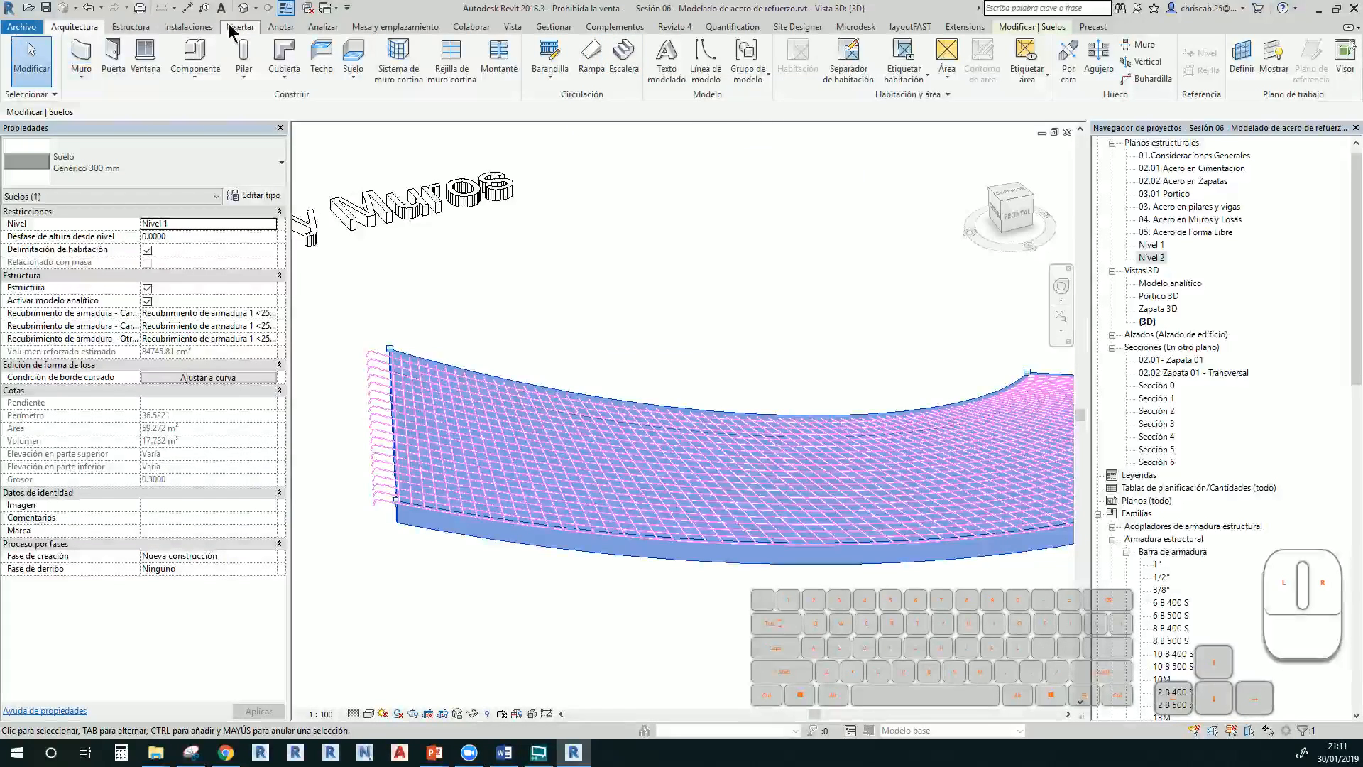
{"action": "left_click", "coordinate": [131, 26]}
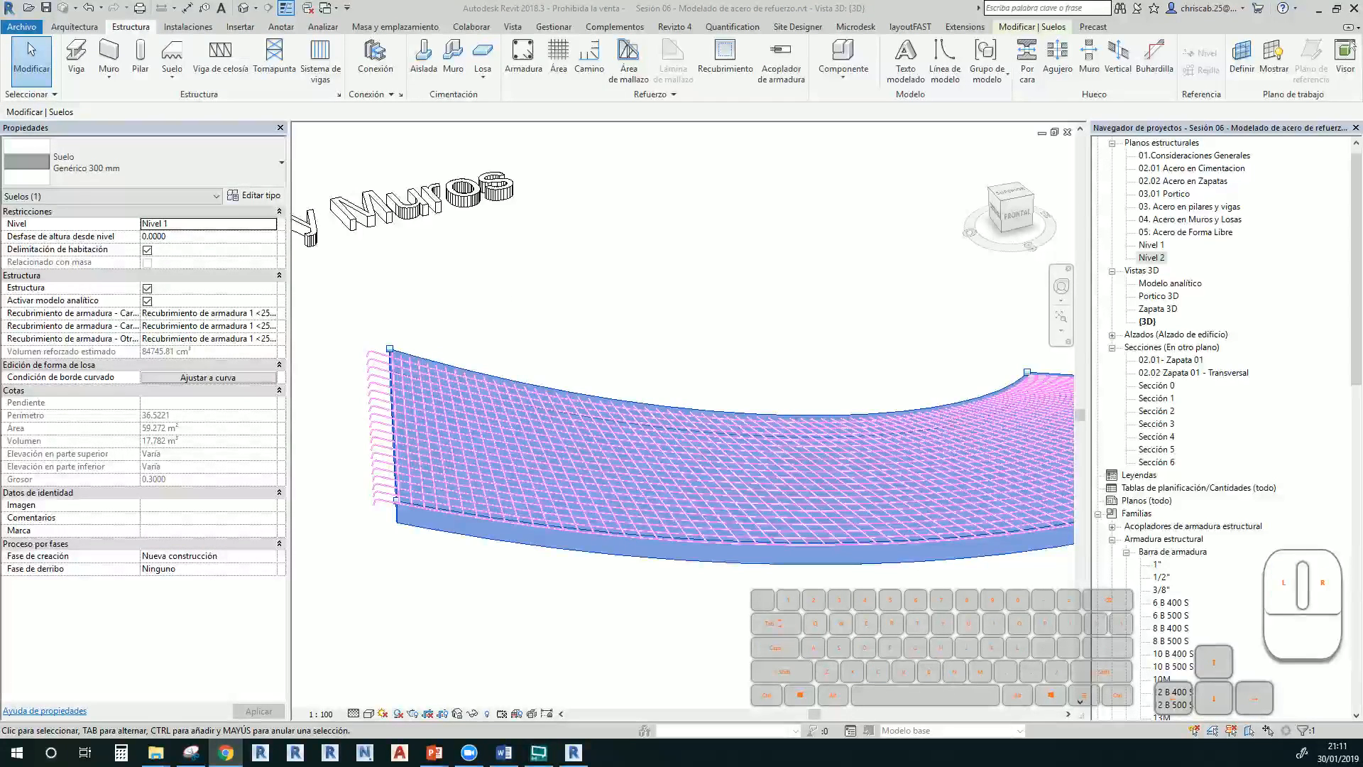
{"action": "type", "text": "lpoare"}
{"action": "key", "text": "Return"}
{"action": "key", "text": "space"}
{"action": "key", "text": "f"}
{"action": "scroll", "coordinate": [659, 343], "scroll_direction": "down", "scroll_amount": 3}
Move the 3D view away from the slab to the roofless building and select one of its walls
{"action": "left_click", "coordinate": [690, 339]}
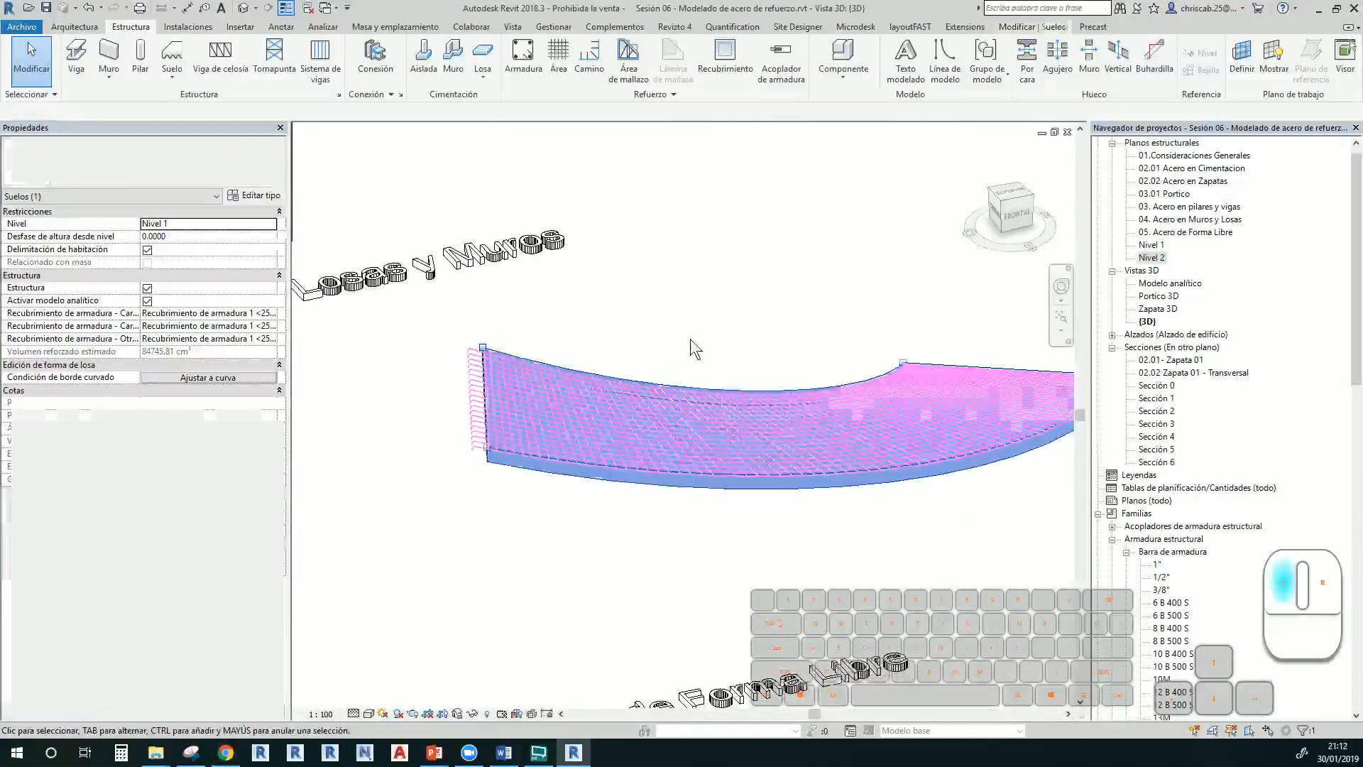
{"action": "middle_click_drag", "start_coordinate": [699, 342], "coordinate": [612, 342]}
{"action": "scroll", "coordinate": [642, 384], "scroll_direction": "down", "scroll_amount": 1}
{"action": "middle_click_drag", "start_coordinate": [683, 523], "coordinate": [955, 566]}
{"action": "scroll", "coordinate": [522, 496], "scroll_direction": "up", "scroll_amount": 1}
{"action": "middle_click_drag", "start_coordinate": [552, 475], "coordinate": [746, 464]}
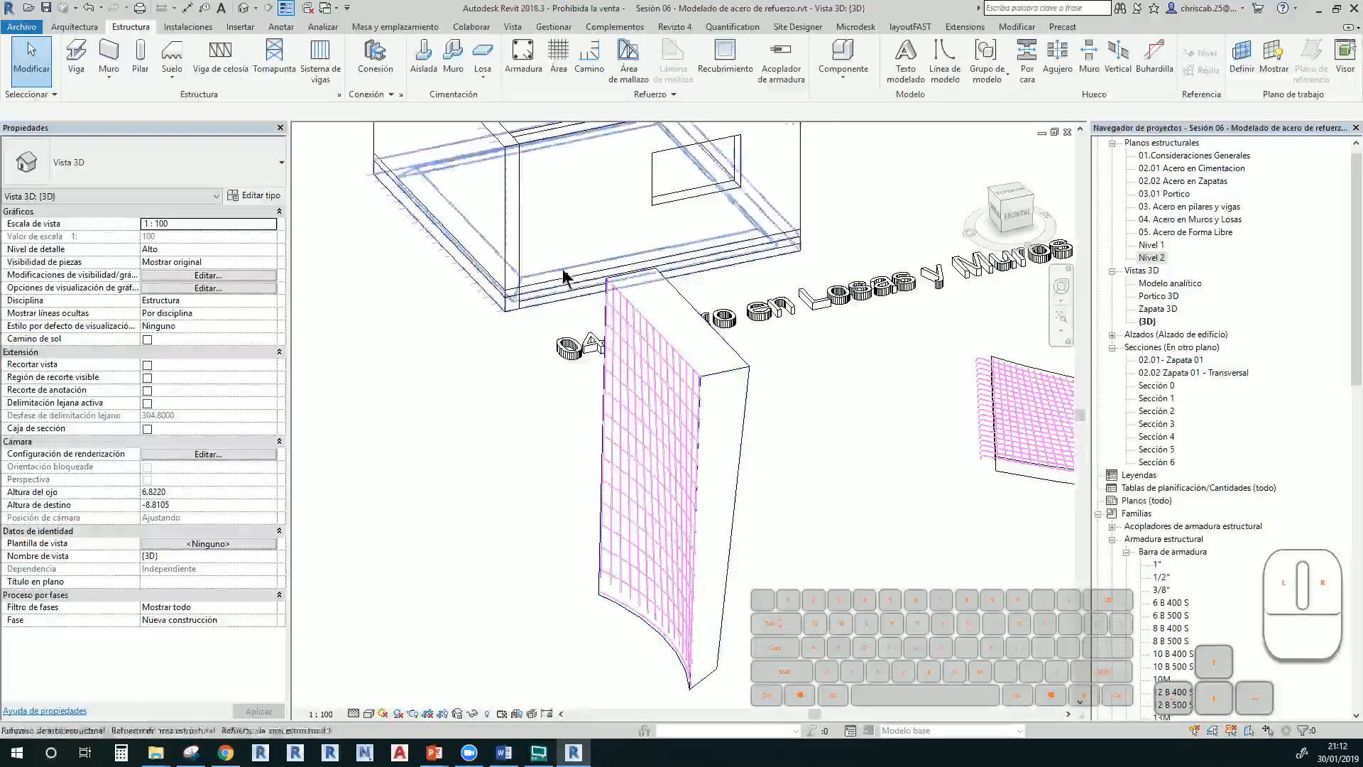
{"action": "middle_click_drag", "start_coordinate": [577, 314], "coordinate": [641, 570]}
{"action": "left_click", "coordinate": [500, 267]}
{"action": "scroll", "coordinate": [739, 252], "scroll_direction": "up", "scroll_amount": 1}
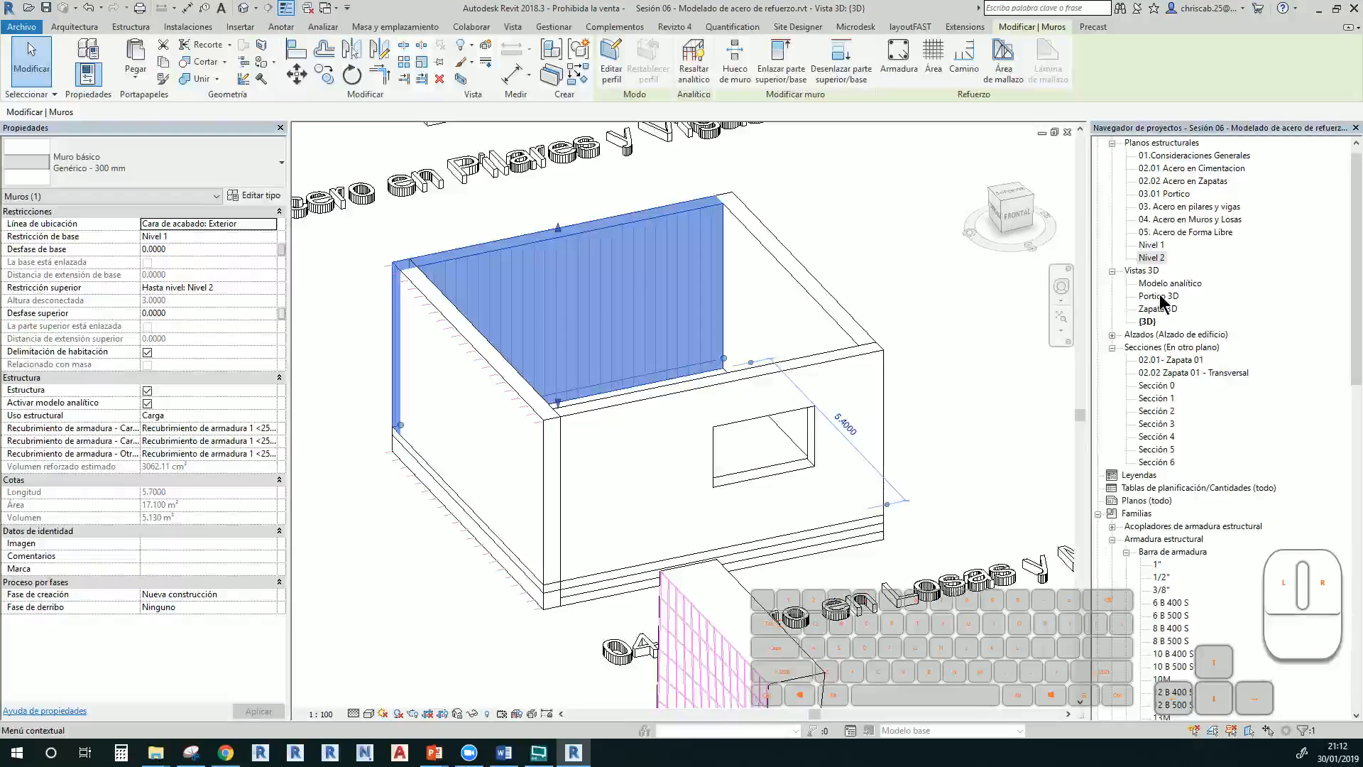
Open Sección 4, select the beam at the beam–column joint, and start a Sketch Rebar
{"action": "double_click", "coordinate": [1163, 437]}
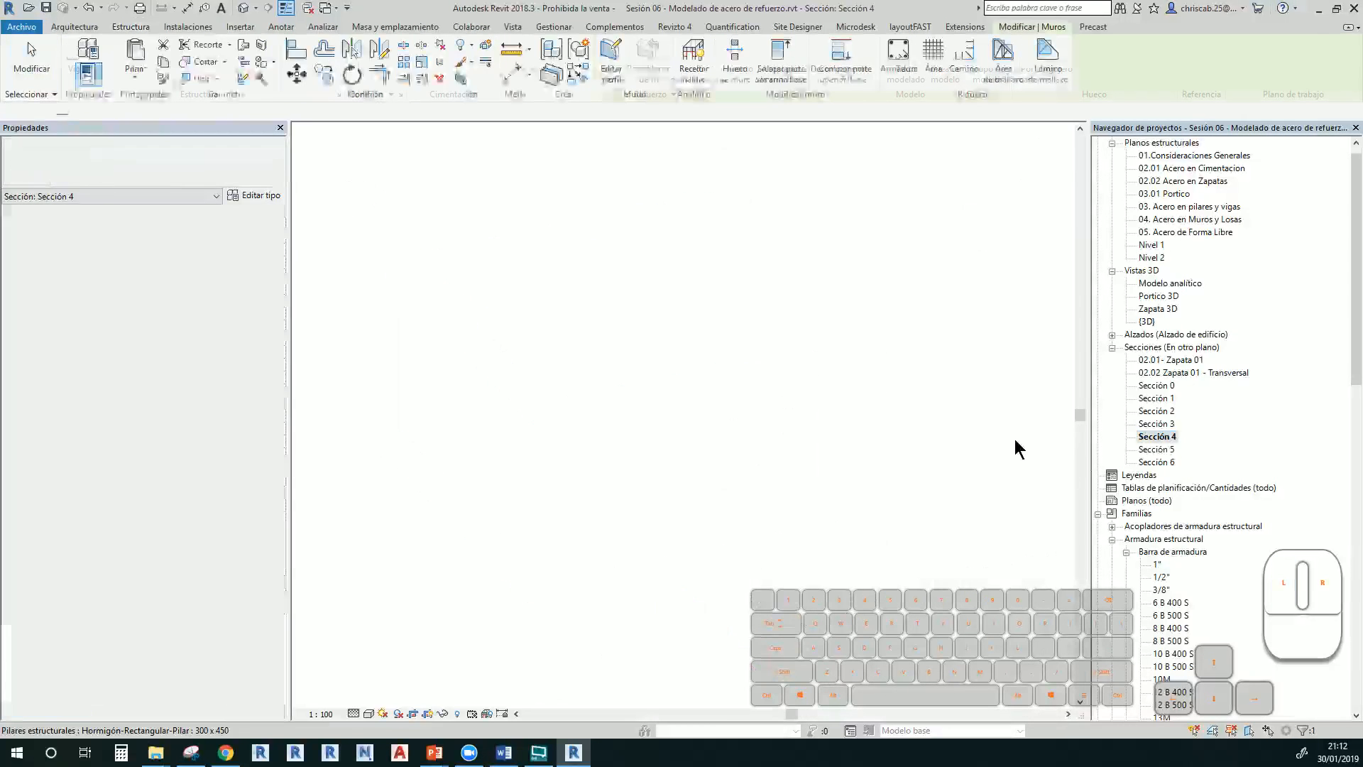
{"action": "middle_click_drag", "start_coordinate": [538, 393], "coordinate": [615, 443]}
{"action": "scroll", "coordinate": [639, 487], "scroll_direction": "up", "scroll_amount": 1}
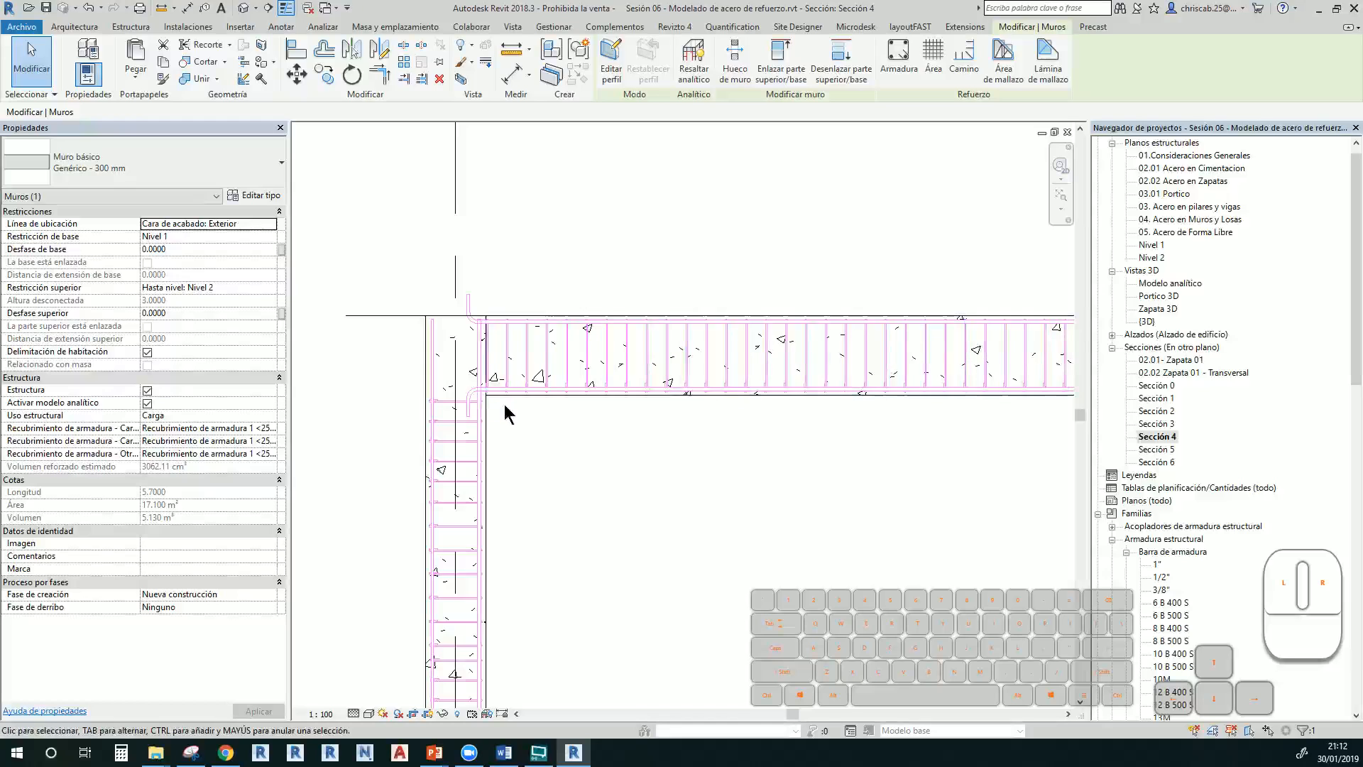
{"action": "left_click", "coordinate": [513, 390]}
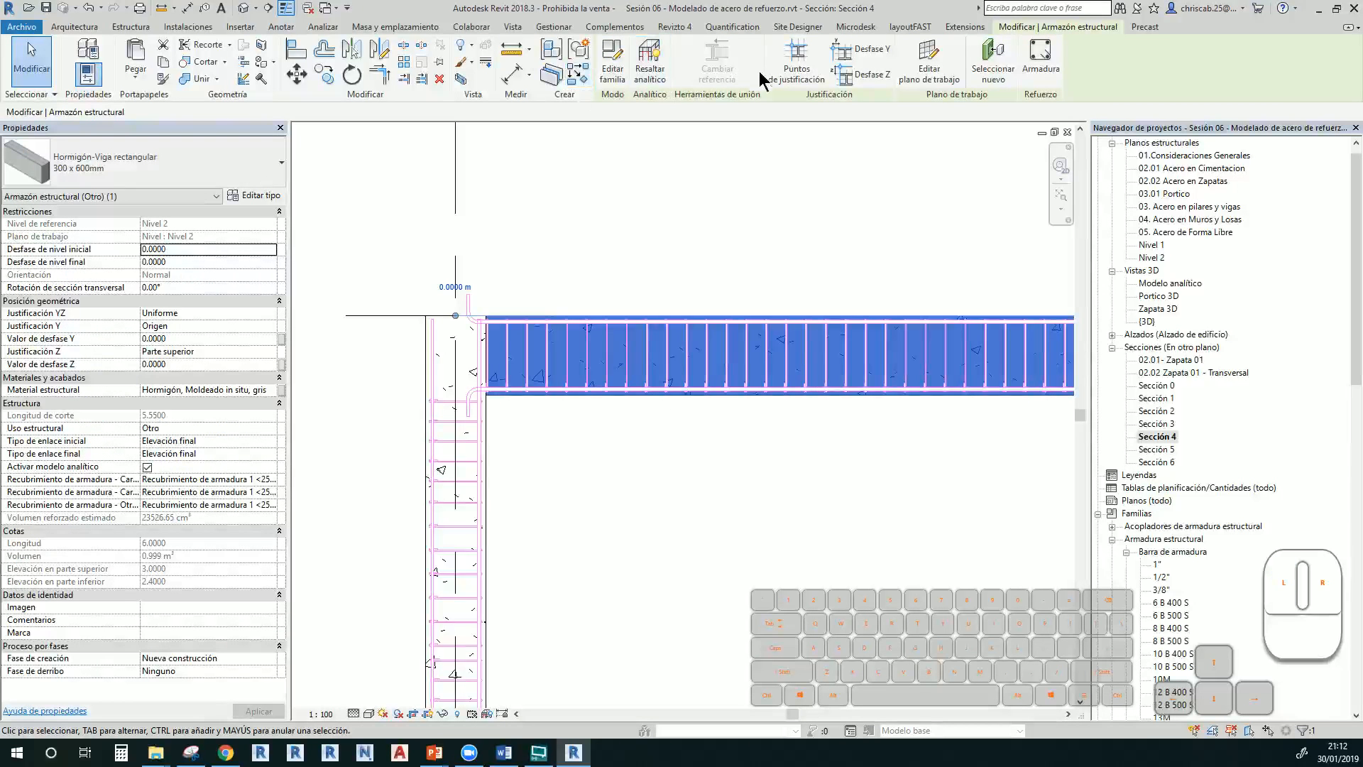
{"action": "left_click", "coordinate": [1041, 60]}
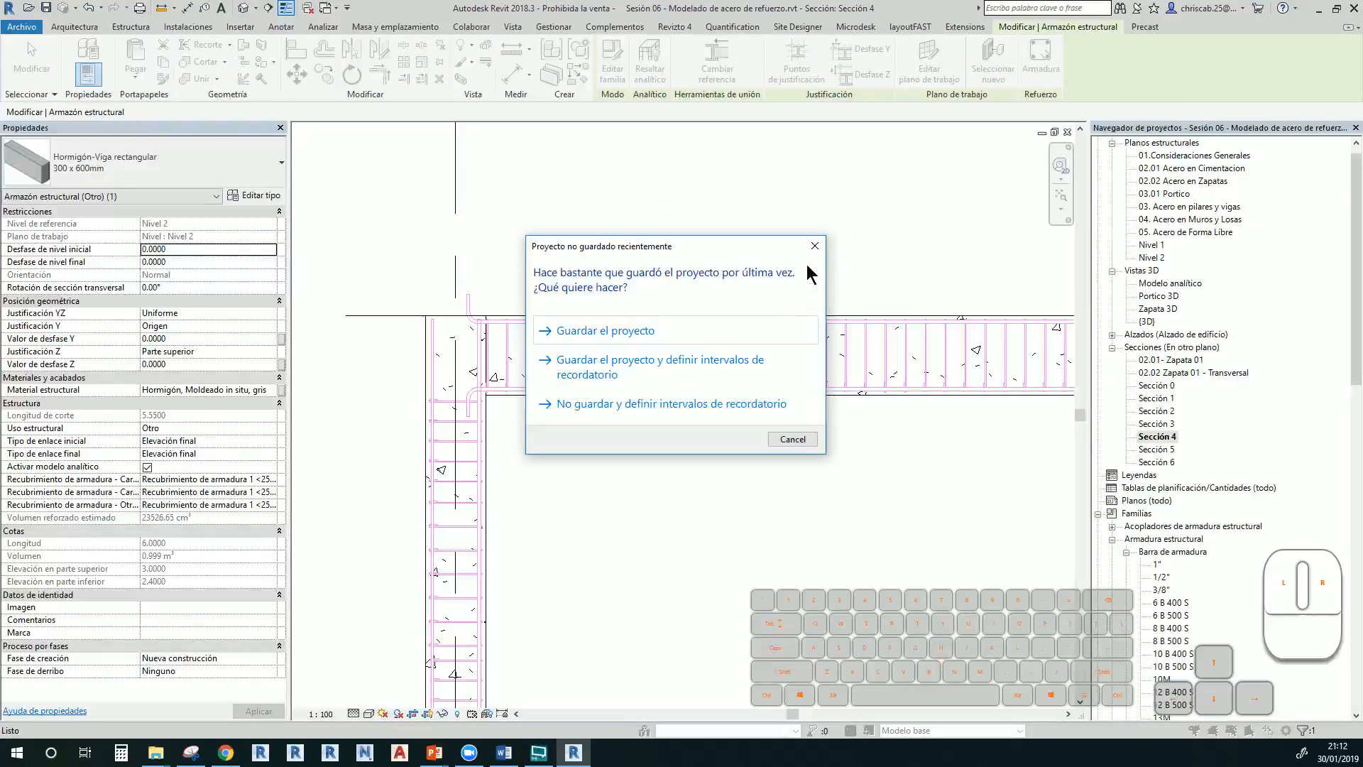
{"action": "left_click", "coordinate": [813, 241]}
{"action": "left_click", "coordinate": [660, 61]}
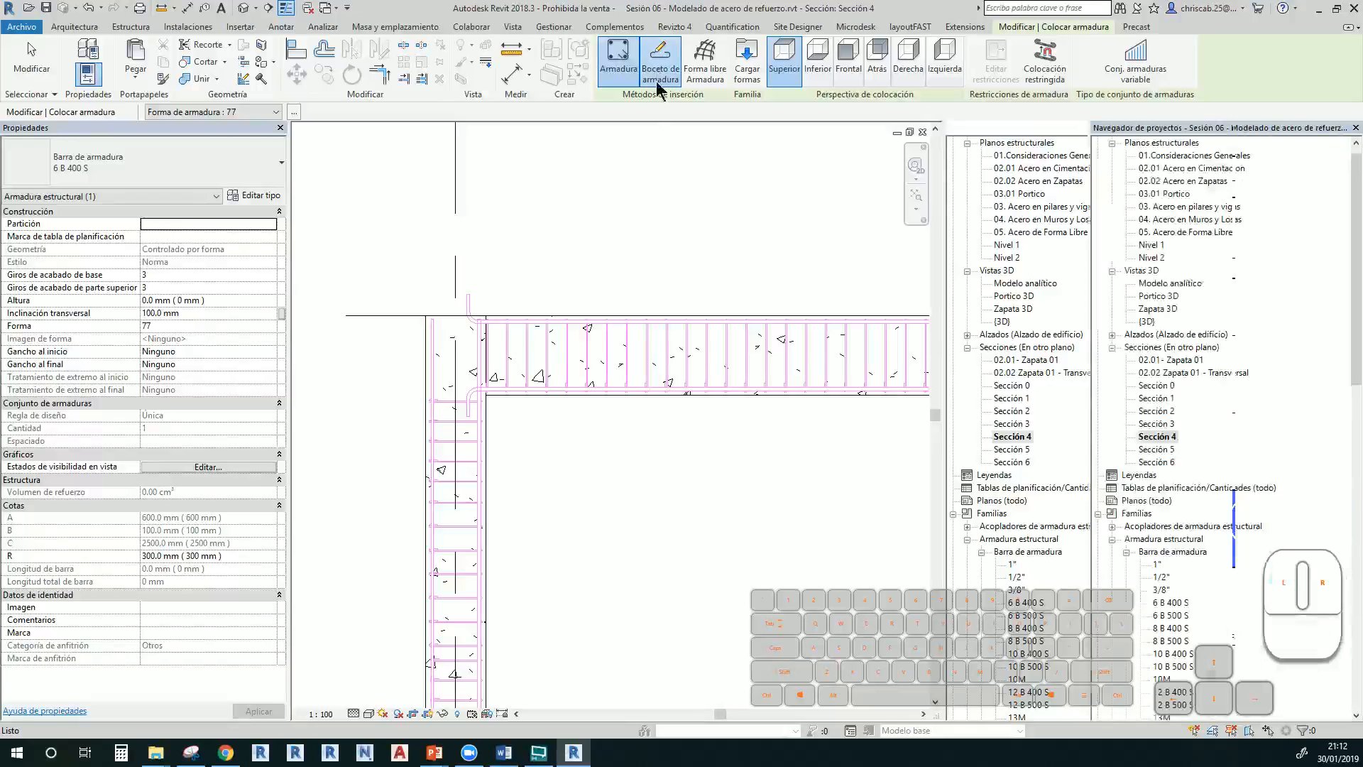
Place a short vertical 6 B 400 S bar hosted in the column, deleting the extra horizontal sketch line
{"action": "scroll", "coordinate": [480, 398], "scroll_direction": "up", "scroll_amount": 2}
{"action": "scroll", "coordinate": [481, 398], "scroll_direction": "down", "scroll_amount": 2}
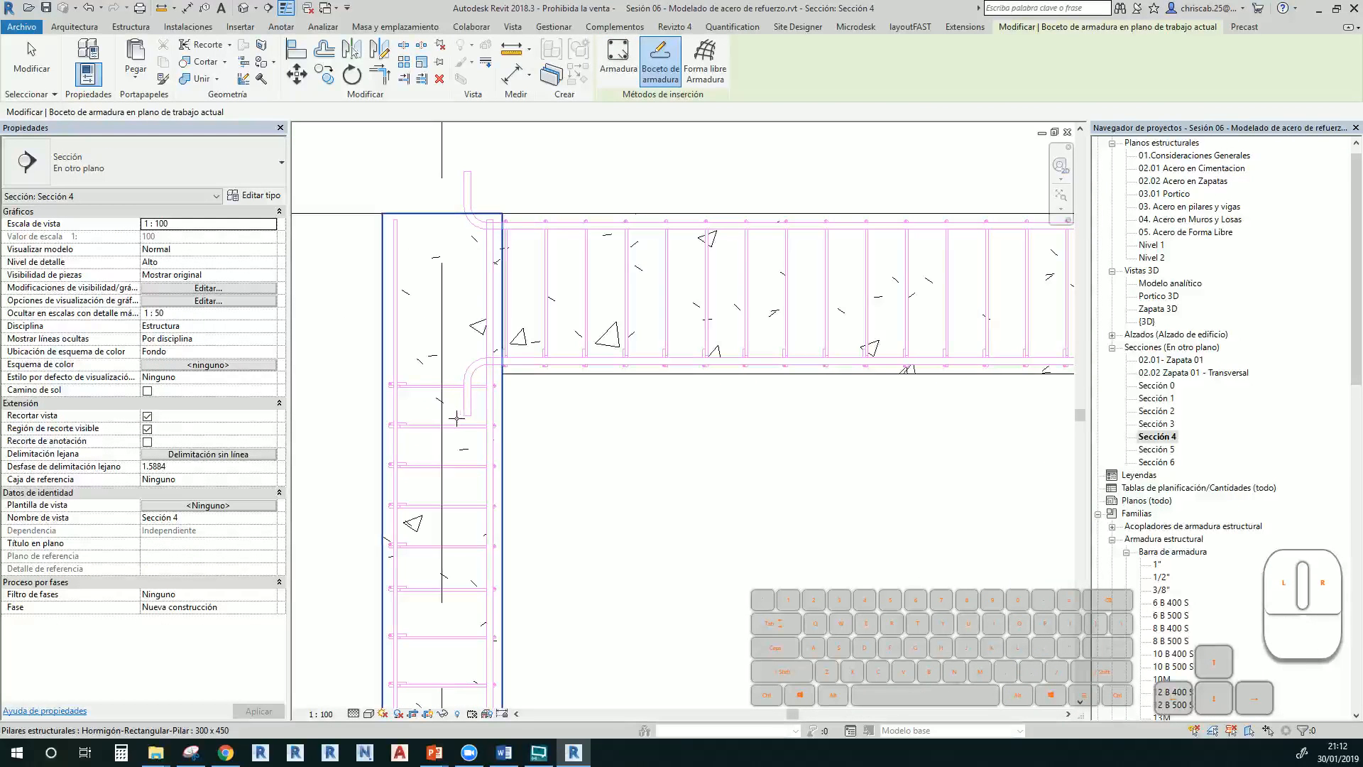
{"action": "left_click", "coordinate": [457, 371]}
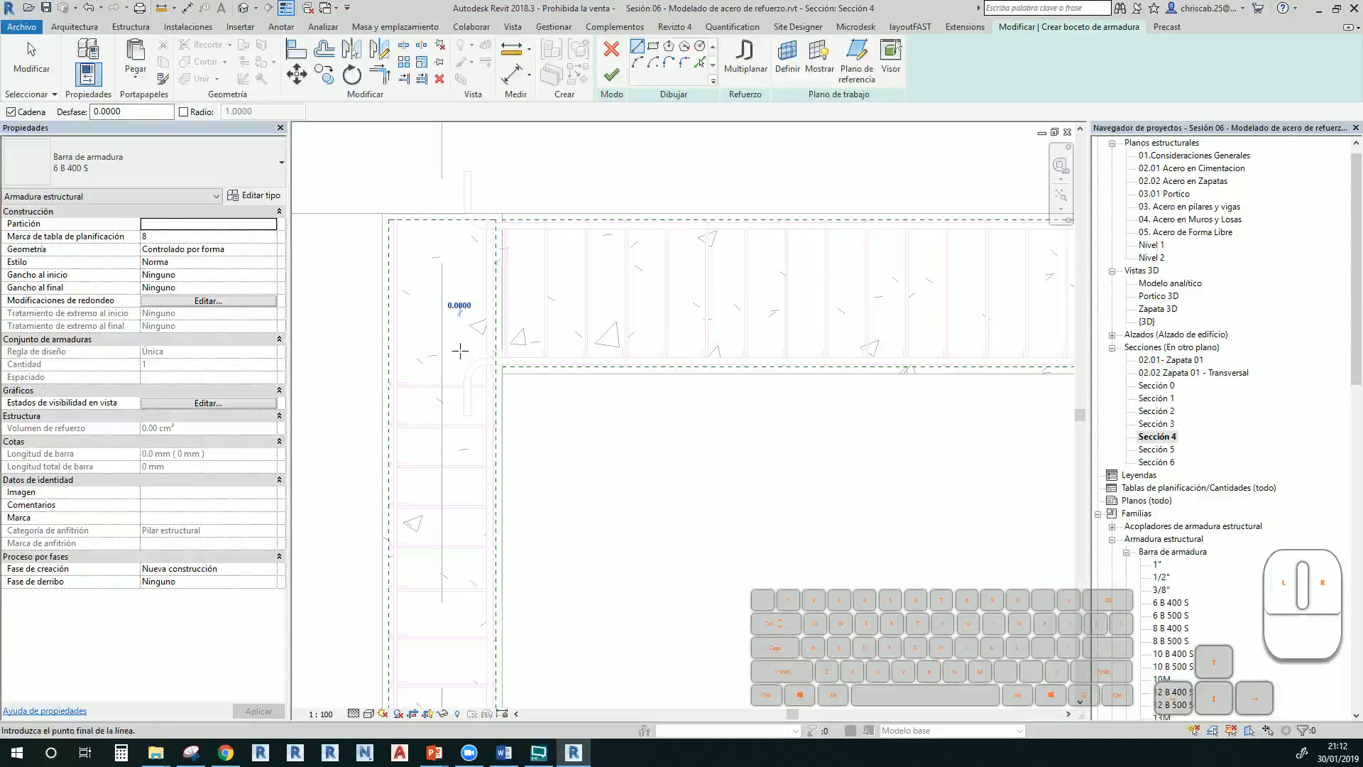
{"action": "left_click", "coordinate": [460, 346]}
{"action": "left_click", "coordinate": [460, 406]}
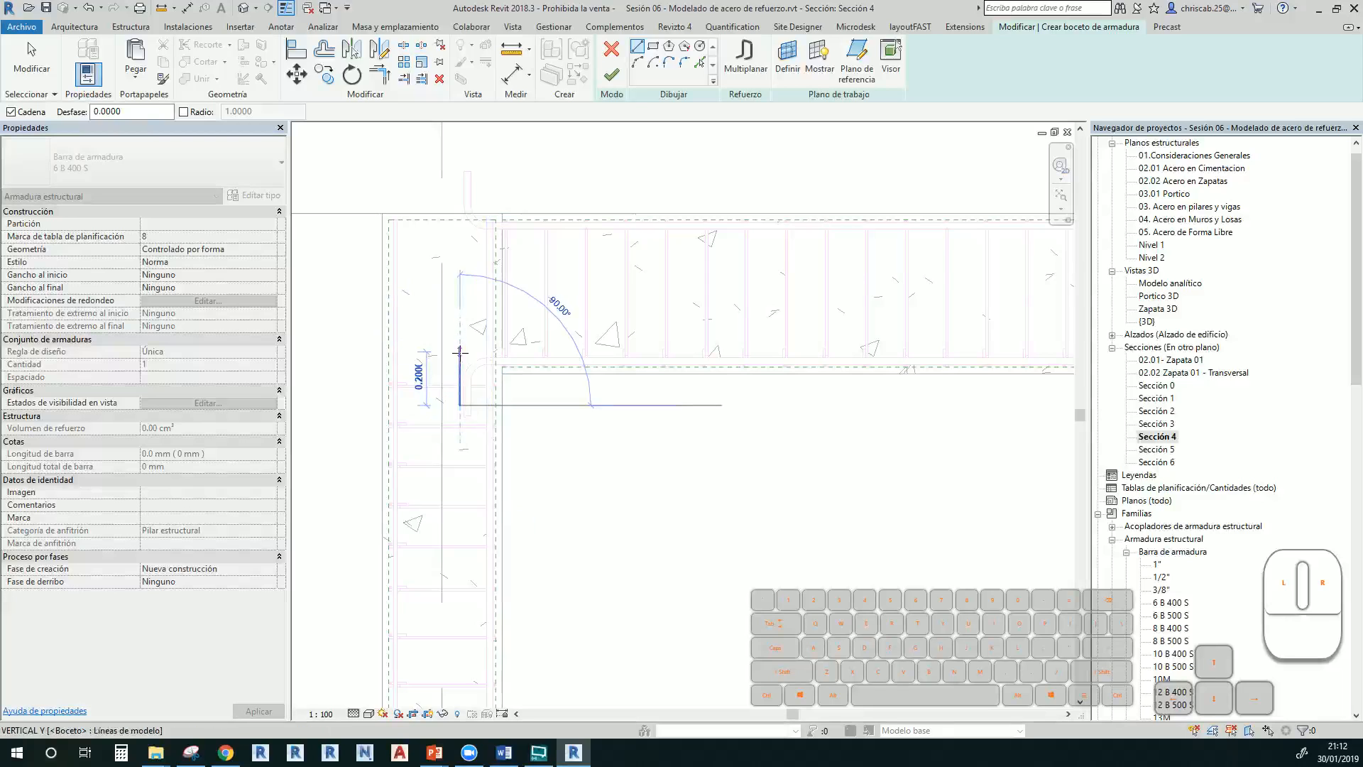
{"action": "key", "text": "Escape"}
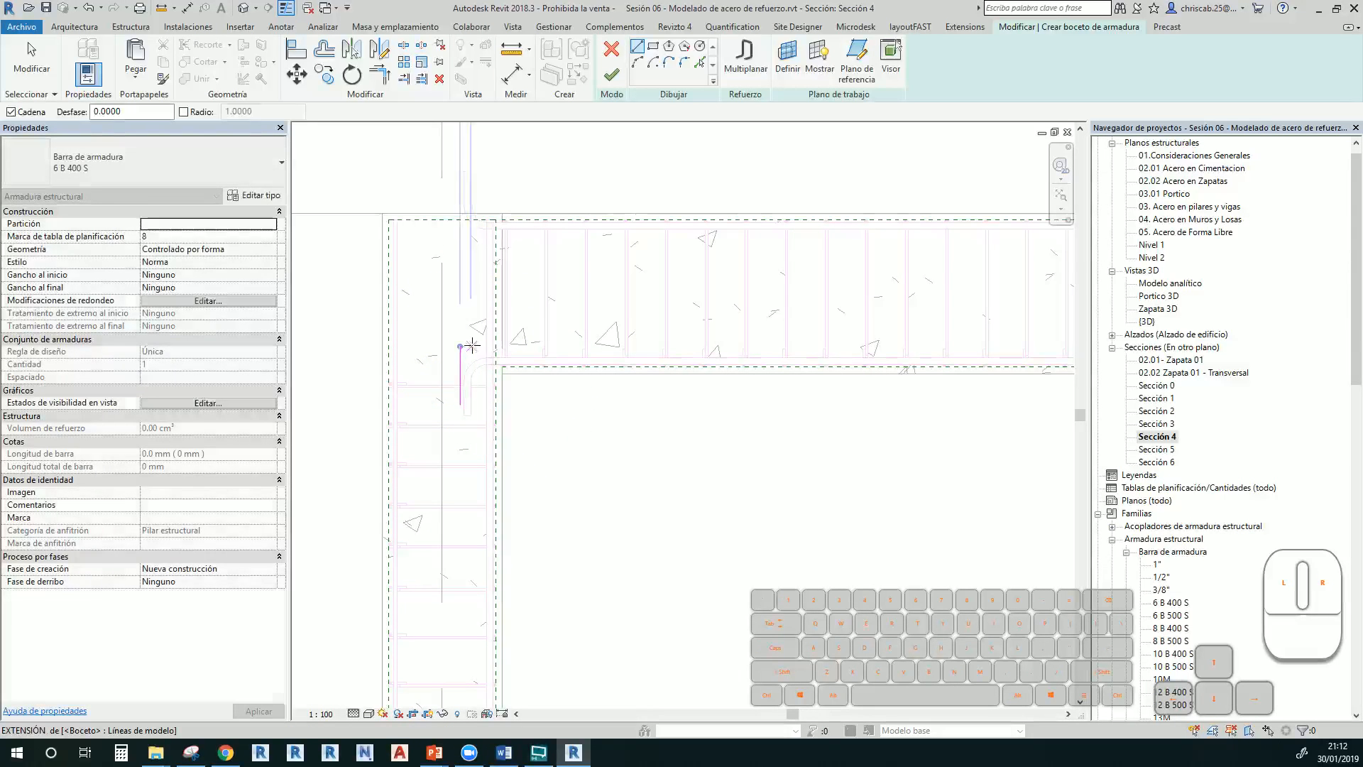
{"action": "left_click", "coordinate": [461, 346]}
{"action": "left_click", "coordinate": [1043, 336]}
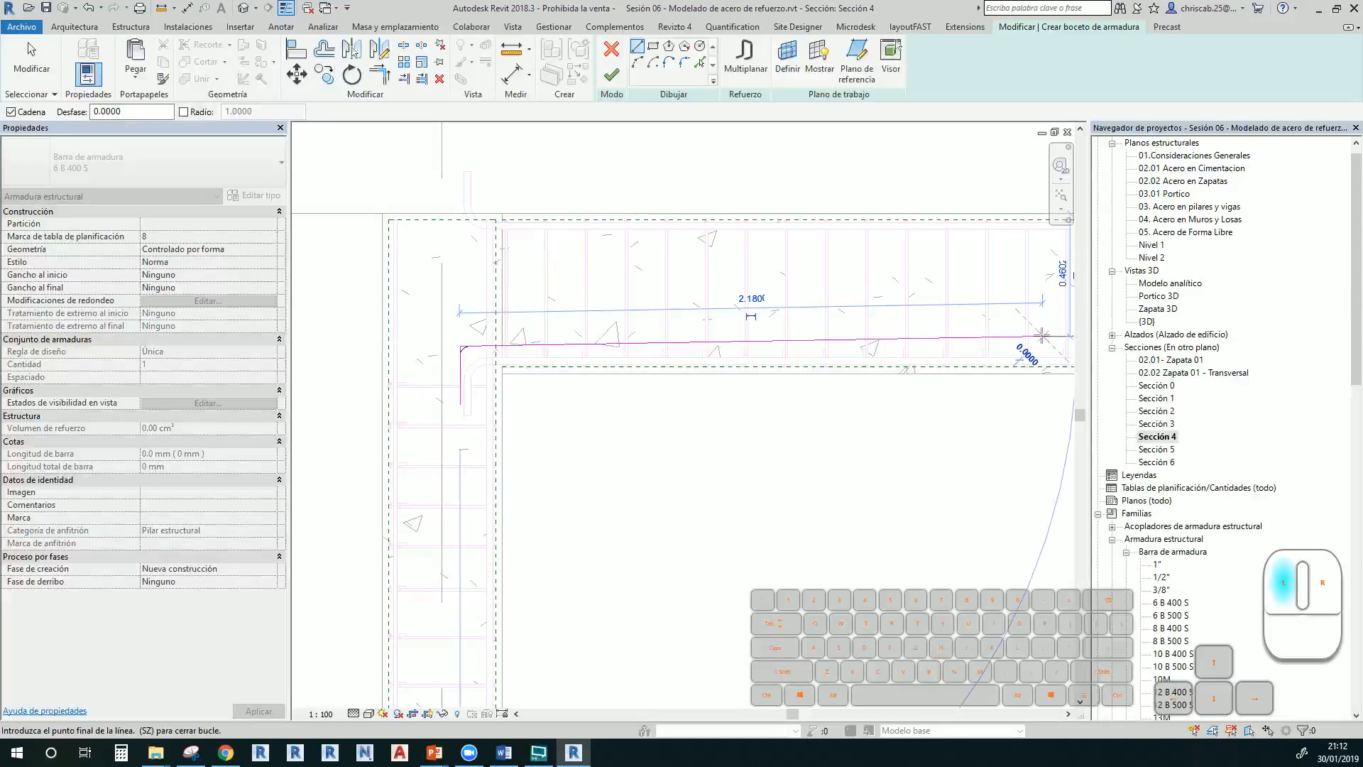
{"action": "middle_click_drag", "start_coordinate": [1019, 354], "coordinate": [887, 363]}
{"action": "key", "text": "Escape"}
{"action": "key", "text": "Escape"}
{"action": "left_click", "coordinate": [874, 347]}
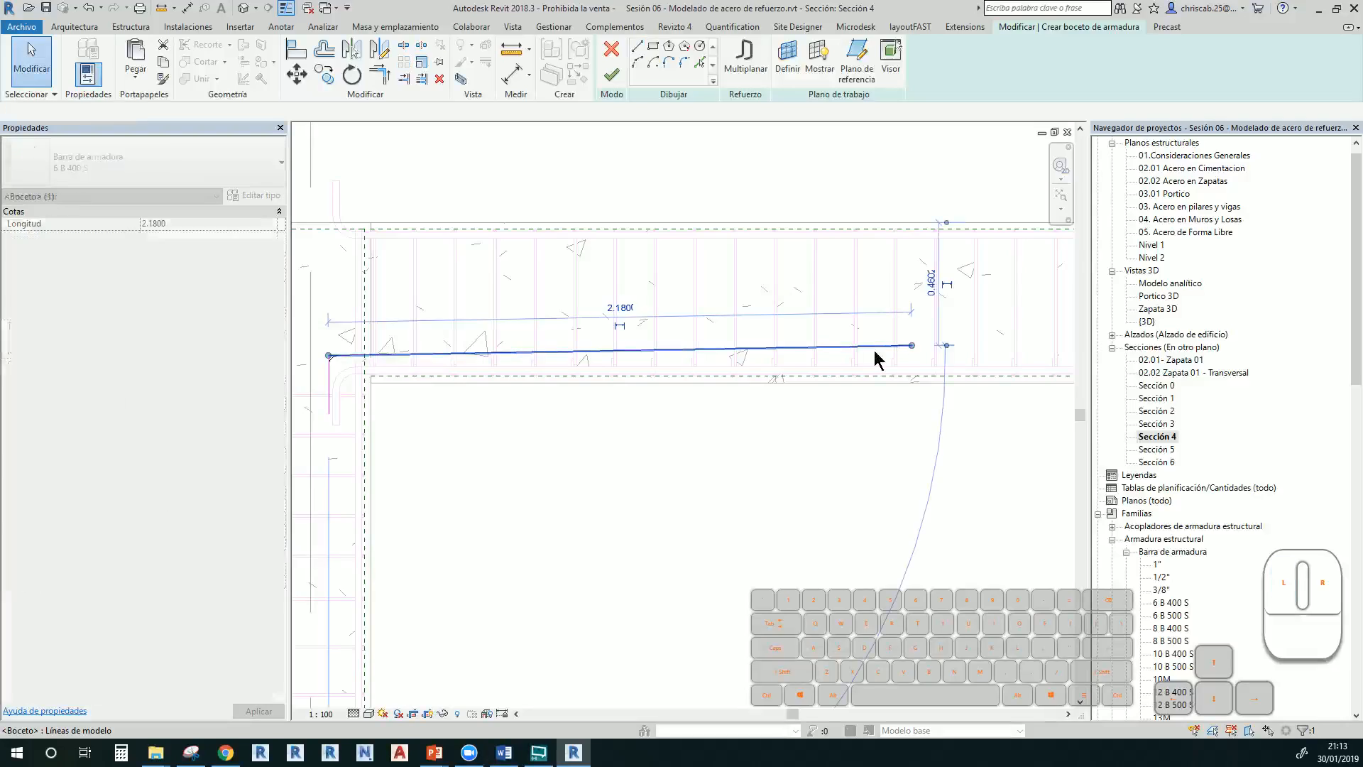
{"action": "key", "text": "Delete"}
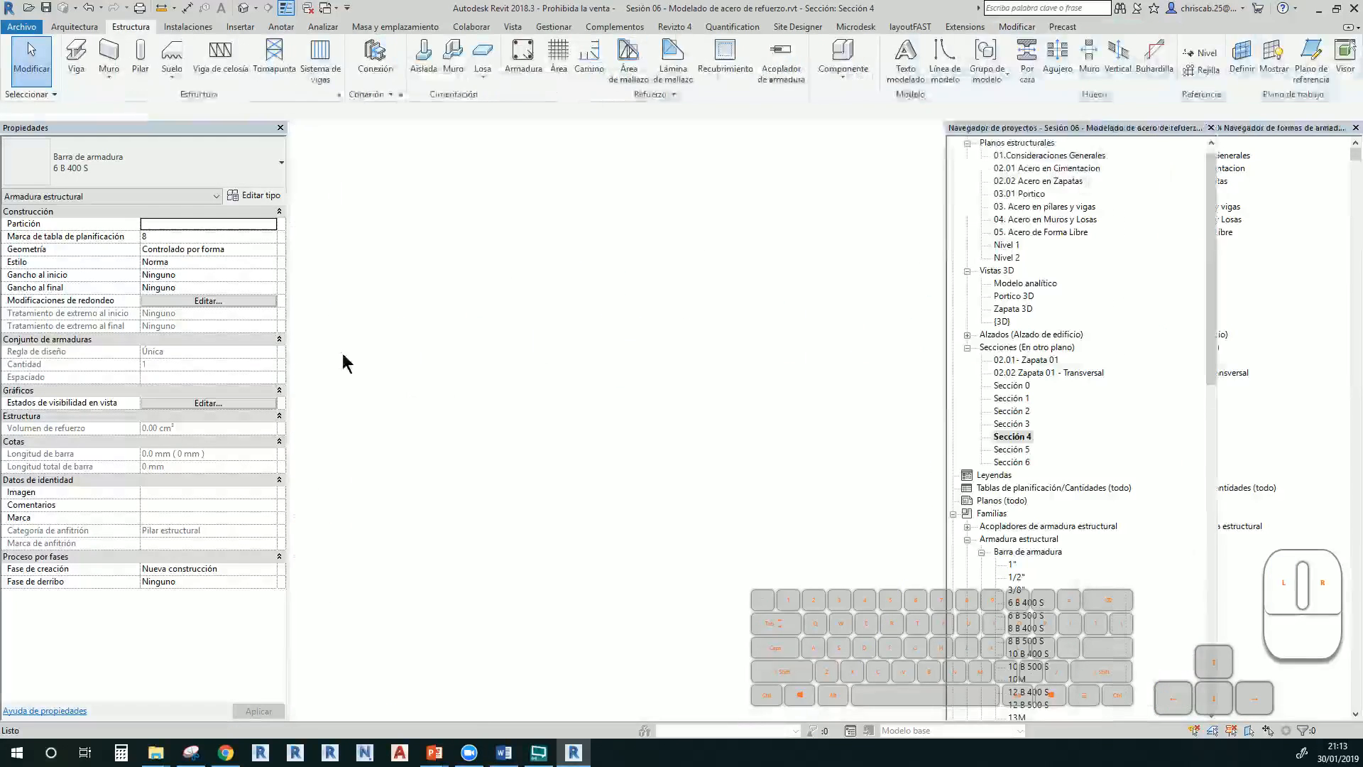
{"action": "key", "text": "Escape"}
{"action": "key", "text": "Escape"}
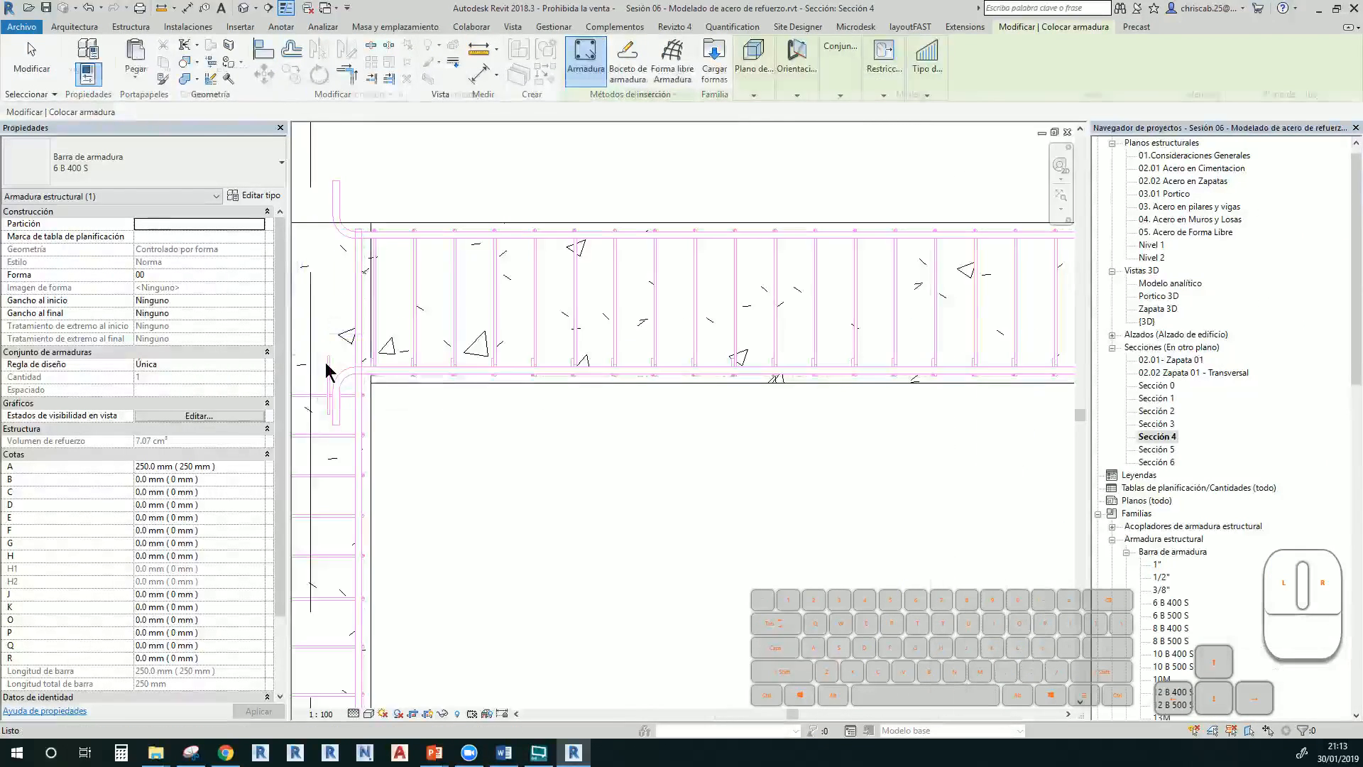
Edit the bar's sketch to add a horizontal leg along the beam bottom, making it L-shaped
{"action": "left_click", "coordinate": [329, 373]}
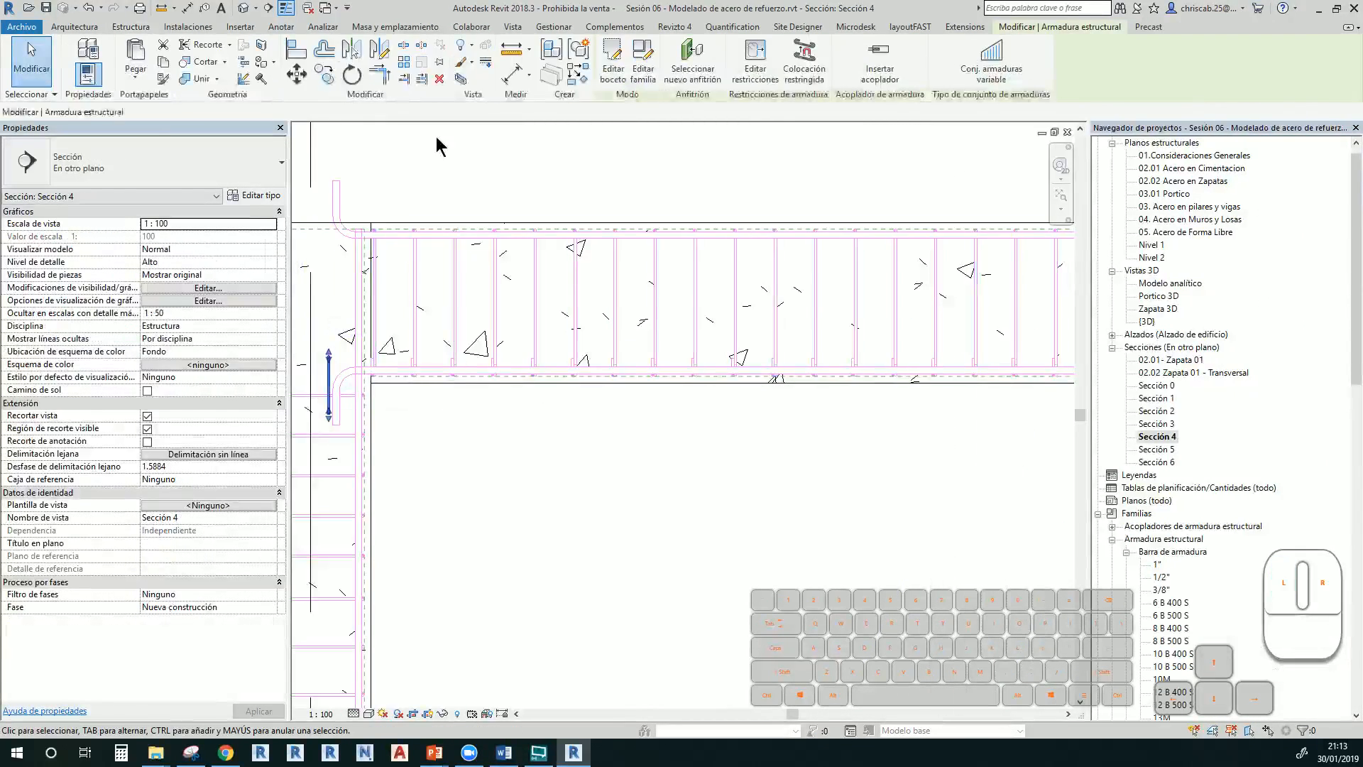
{"action": "left_click", "coordinate": [613, 58]}
{"action": "left_click", "coordinate": [637, 48]}
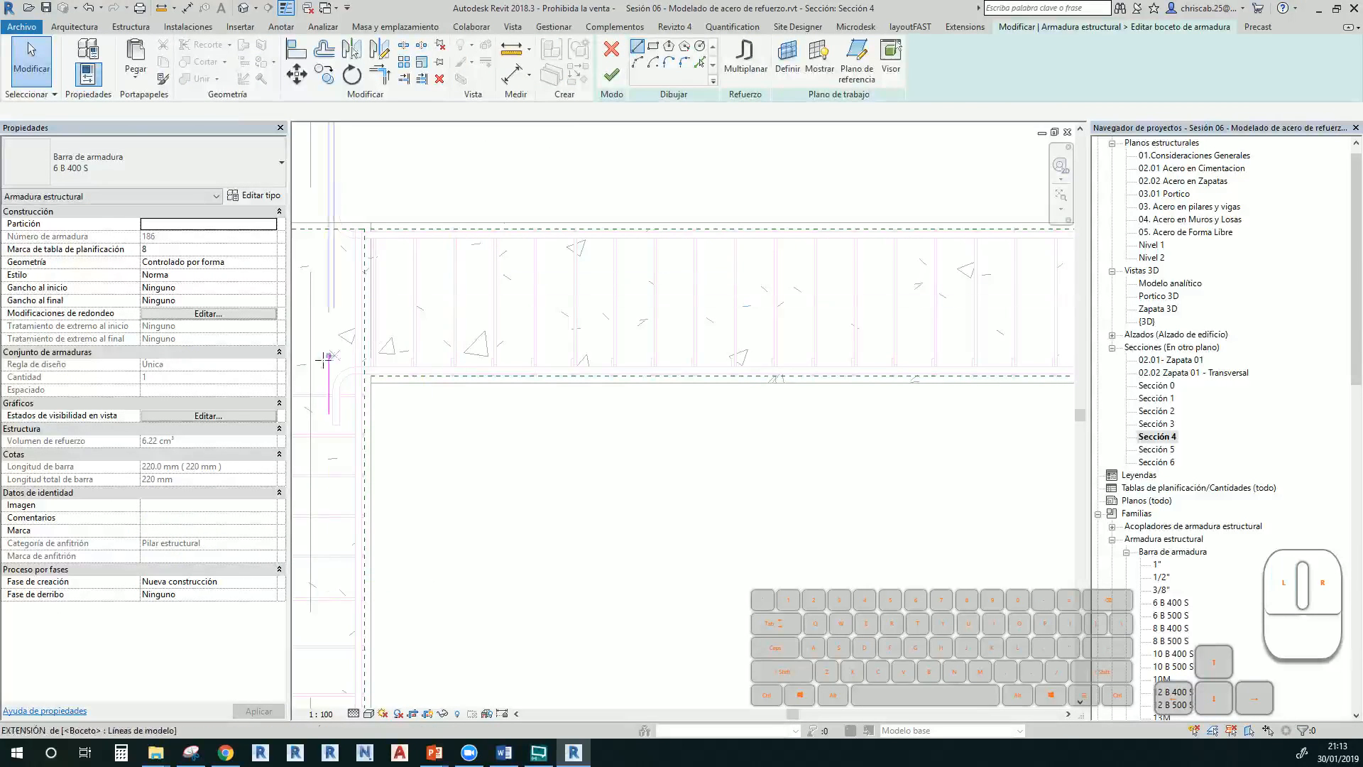
{"action": "left_click", "coordinate": [329, 356]}
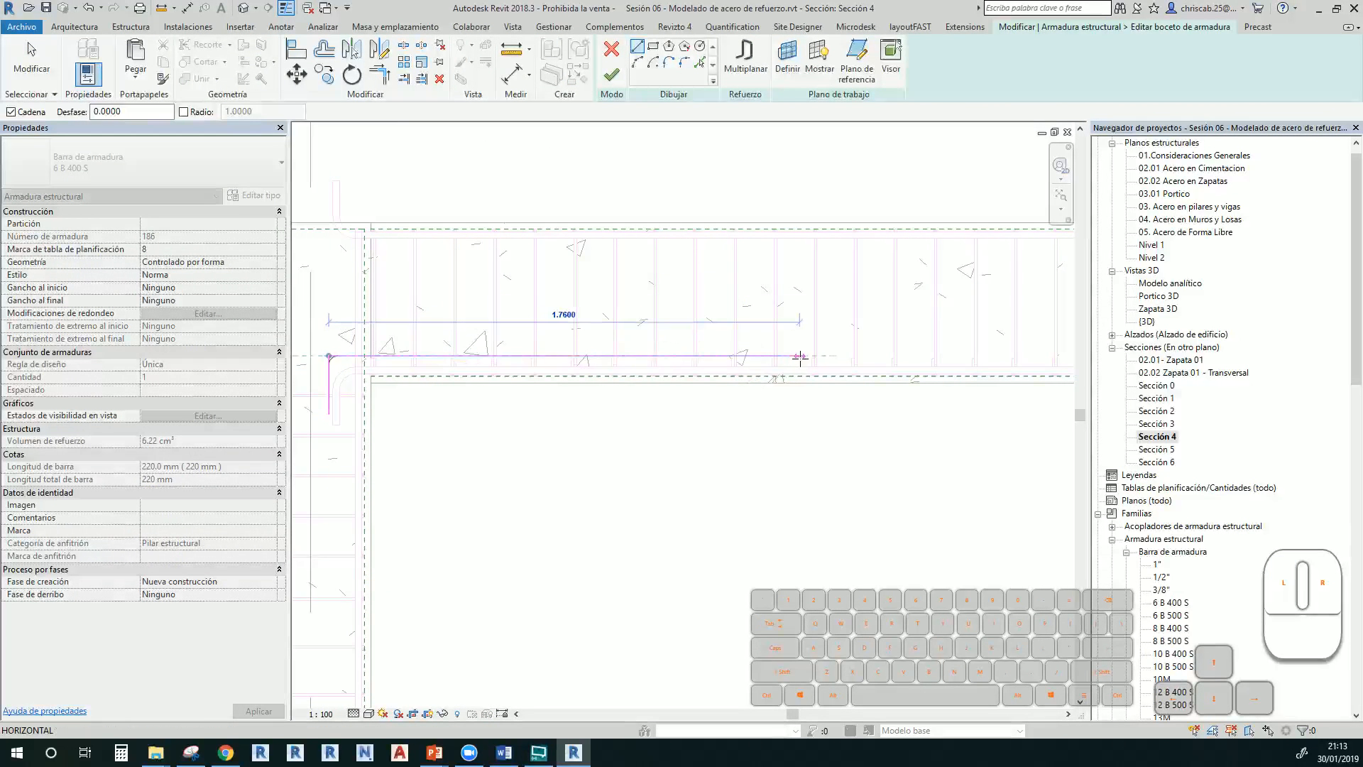
{"action": "left_click", "coordinate": [799, 357]}
{"action": "key", "text": "Escape"}
{"action": "key", "text": "Escape"}
{"action": "middle_click_drag", "start_coordinate": [846, 339], "coordinate": [810, 327]}
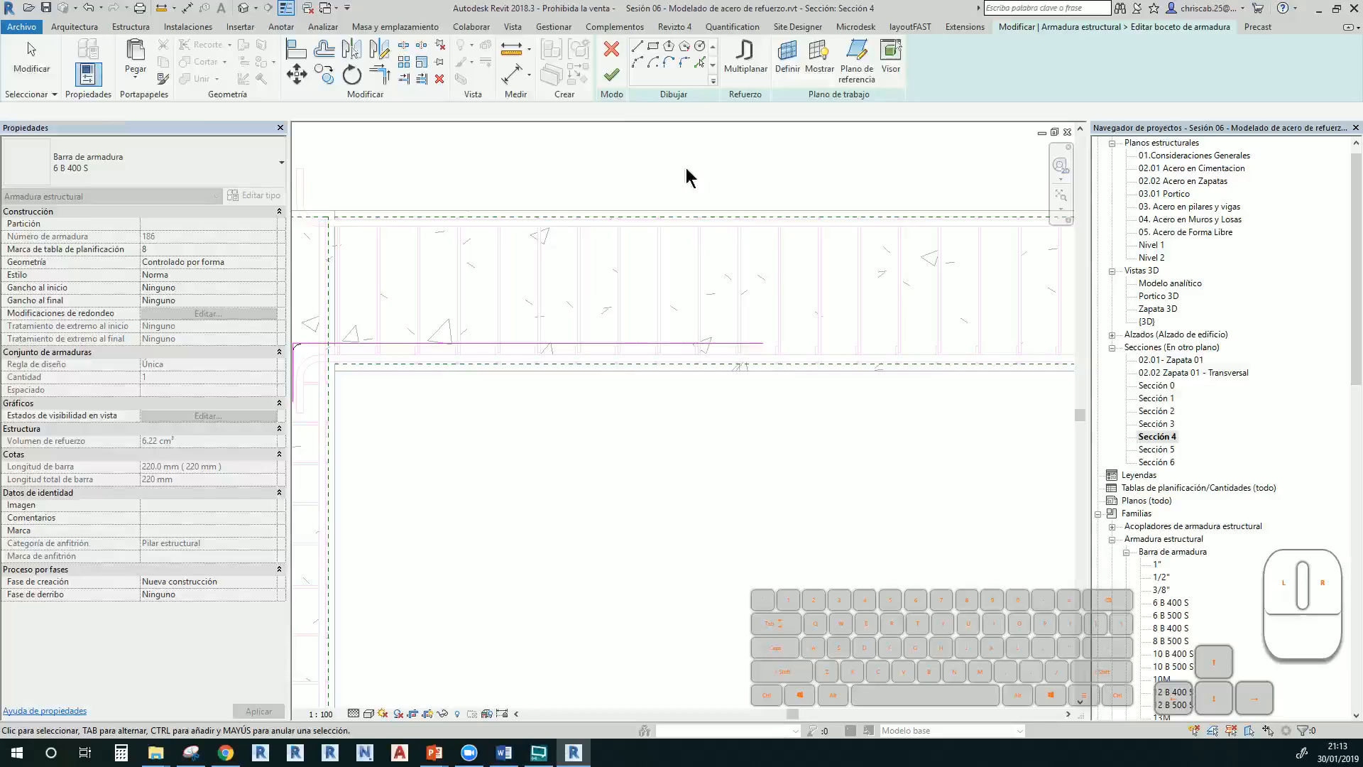
{"action": "left_click", "coordinate": [611, 74]}
{"action": "left_click", "coordinate": [781, 445]}
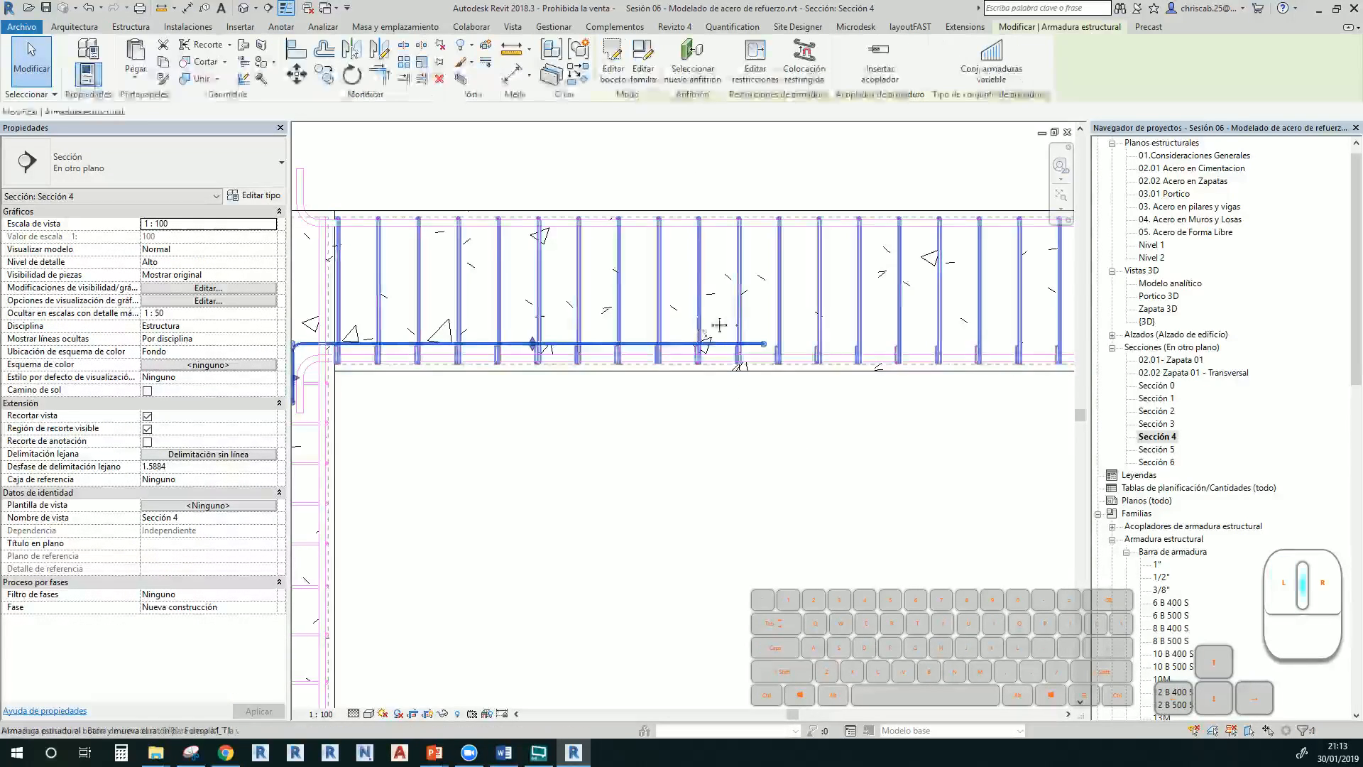
{"action": "middle_click_drag", "start_coordinate": [678, 348], "coordinate": [770, 366]}
{"action": "left_click", "coordinate": [724, 362]}
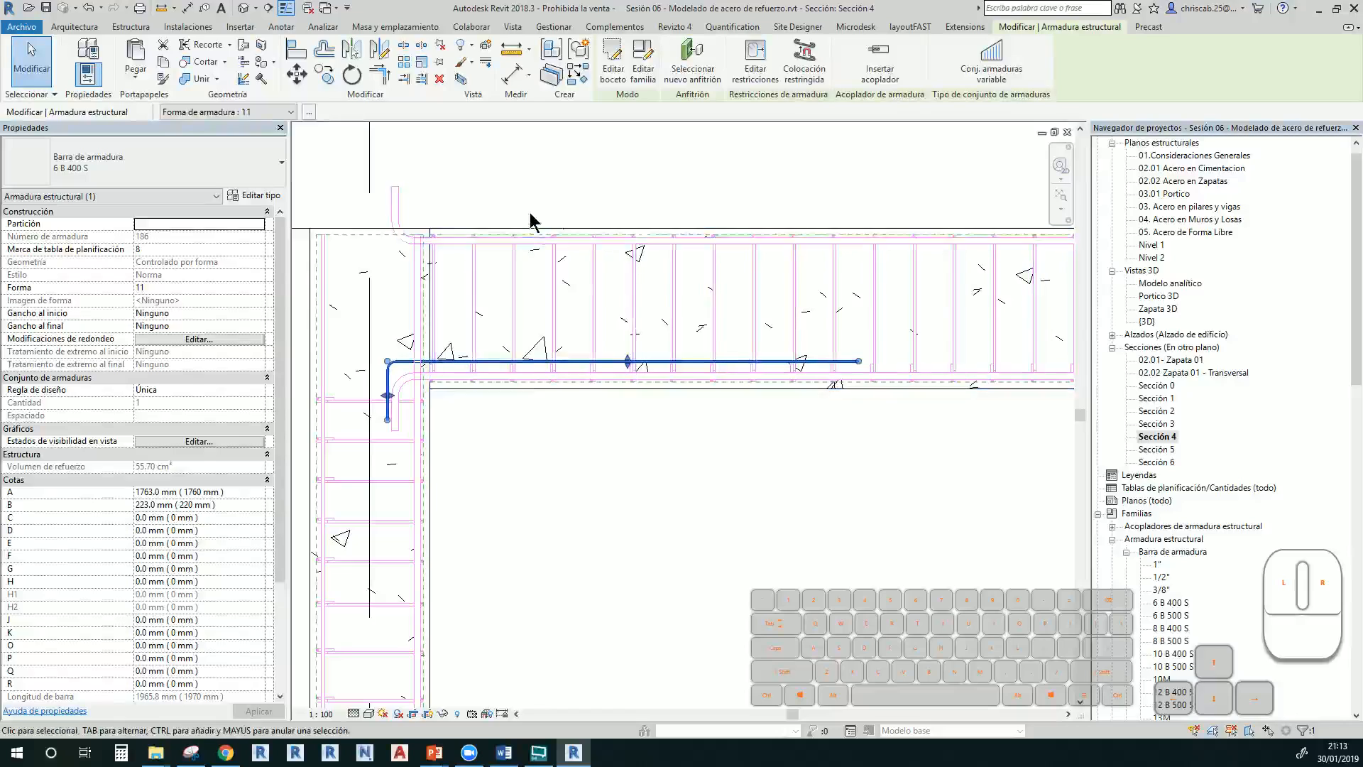
Change the L-shaped bar's type to 1/2"
{"action": "left_click", "coordinate": [181, 178]}
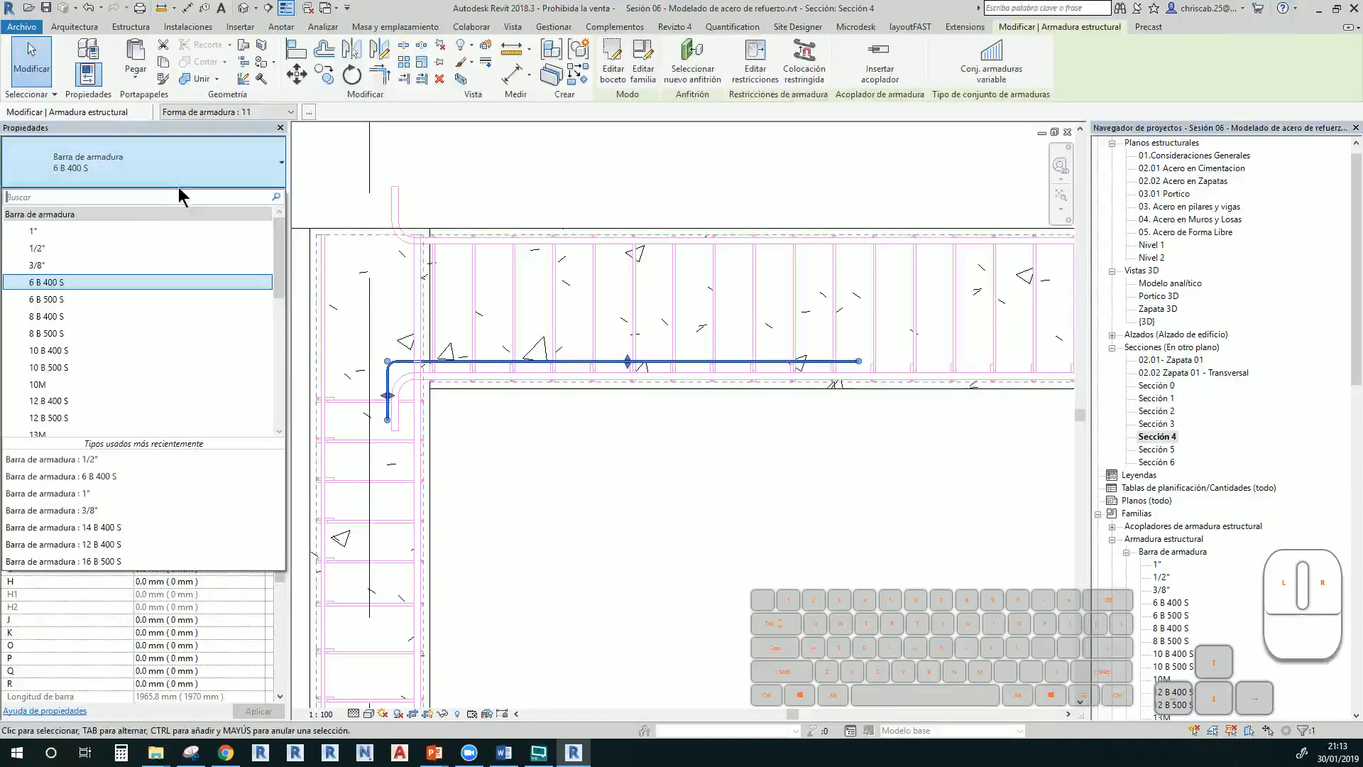
{"action": "left_click", "coordinate": [134, 246]}
{"action": "left_click", "coordinate": [727, 439]}
{"action": "middle_click_drag", "start_coordinate": [714, 461], "coordinate": [600, 473]}
{"action": "scroll", "coordinate": [600, 469], "scroll_direction": "up", "scroll_amount": 2}
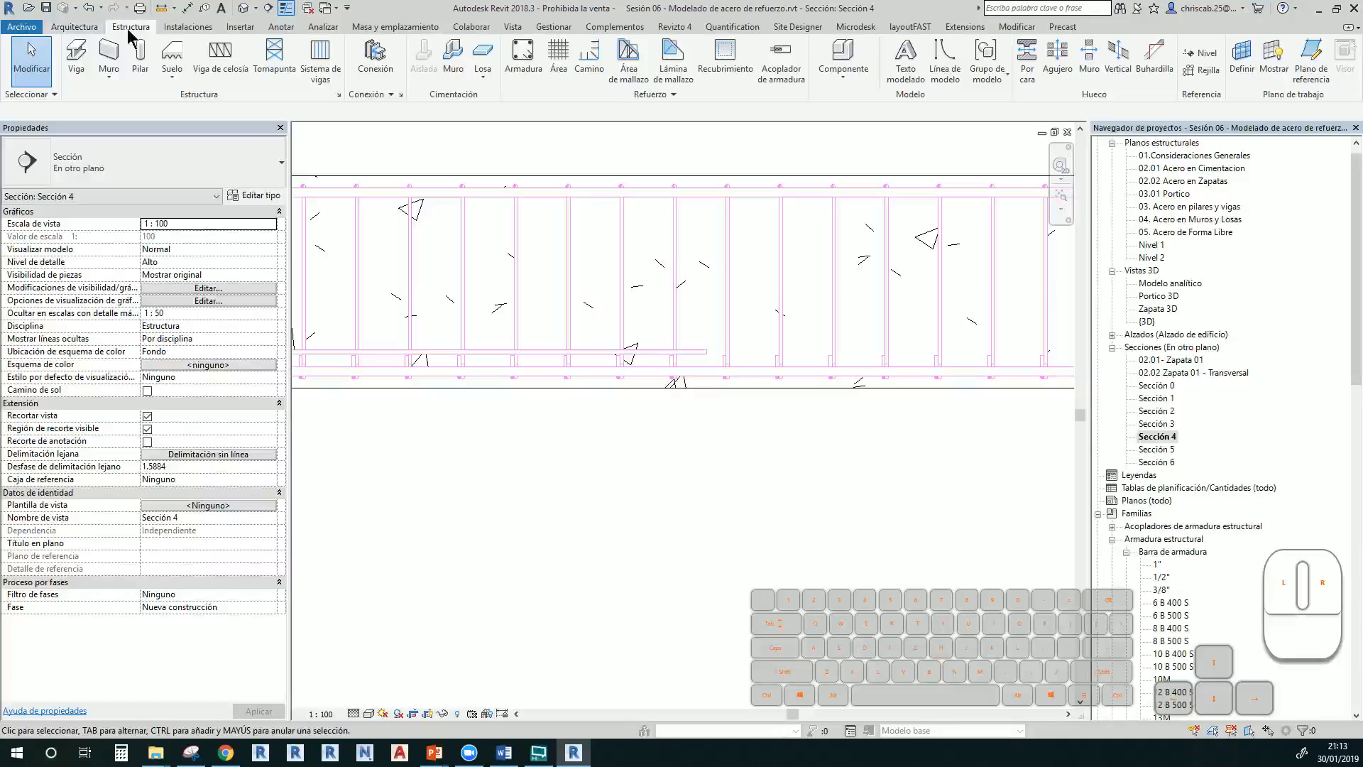
Sketch a straight bar about 1.2 m long along the beam bottom, hosted in the beam
{"action": "left_click", "coordinate": [522, 56]}
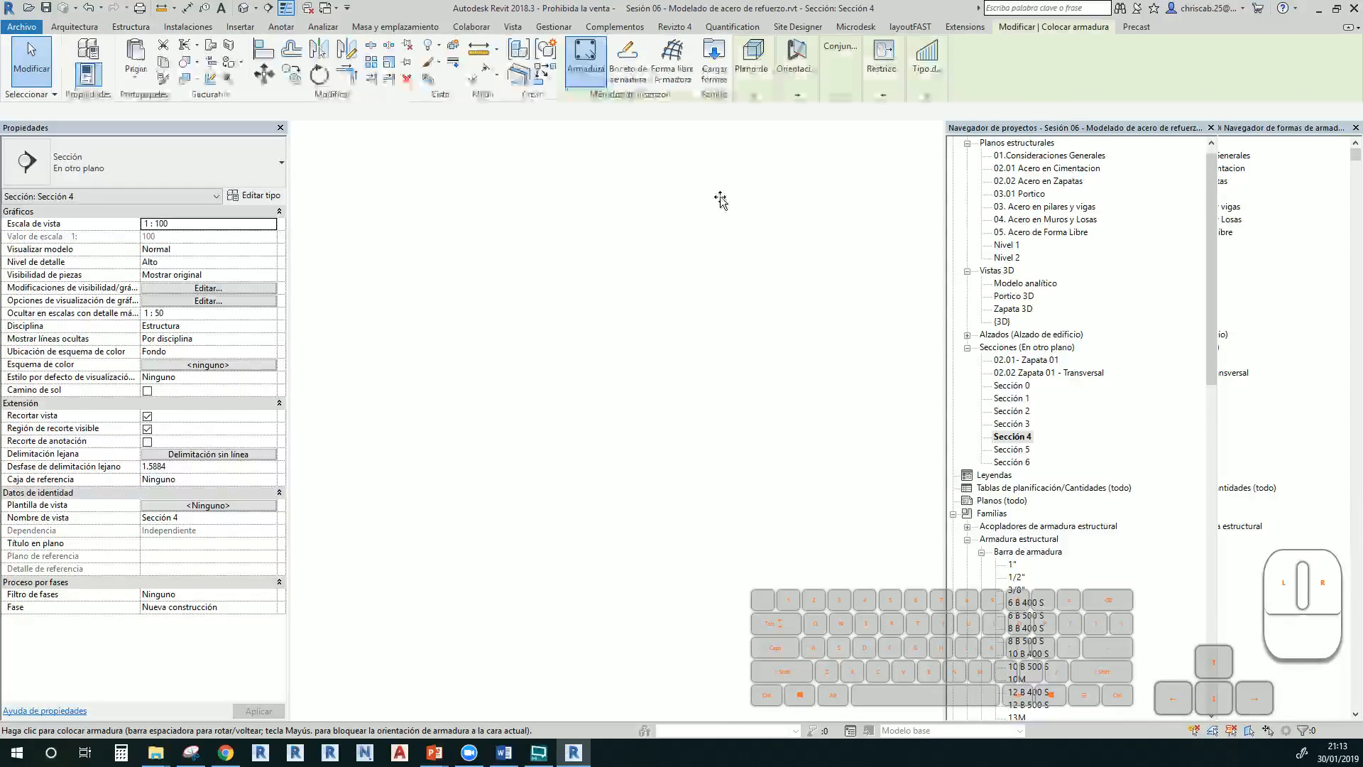
{"action": "key", "text": "Escape"}
{"action": "left_click", "coordinate": [679, 176]}
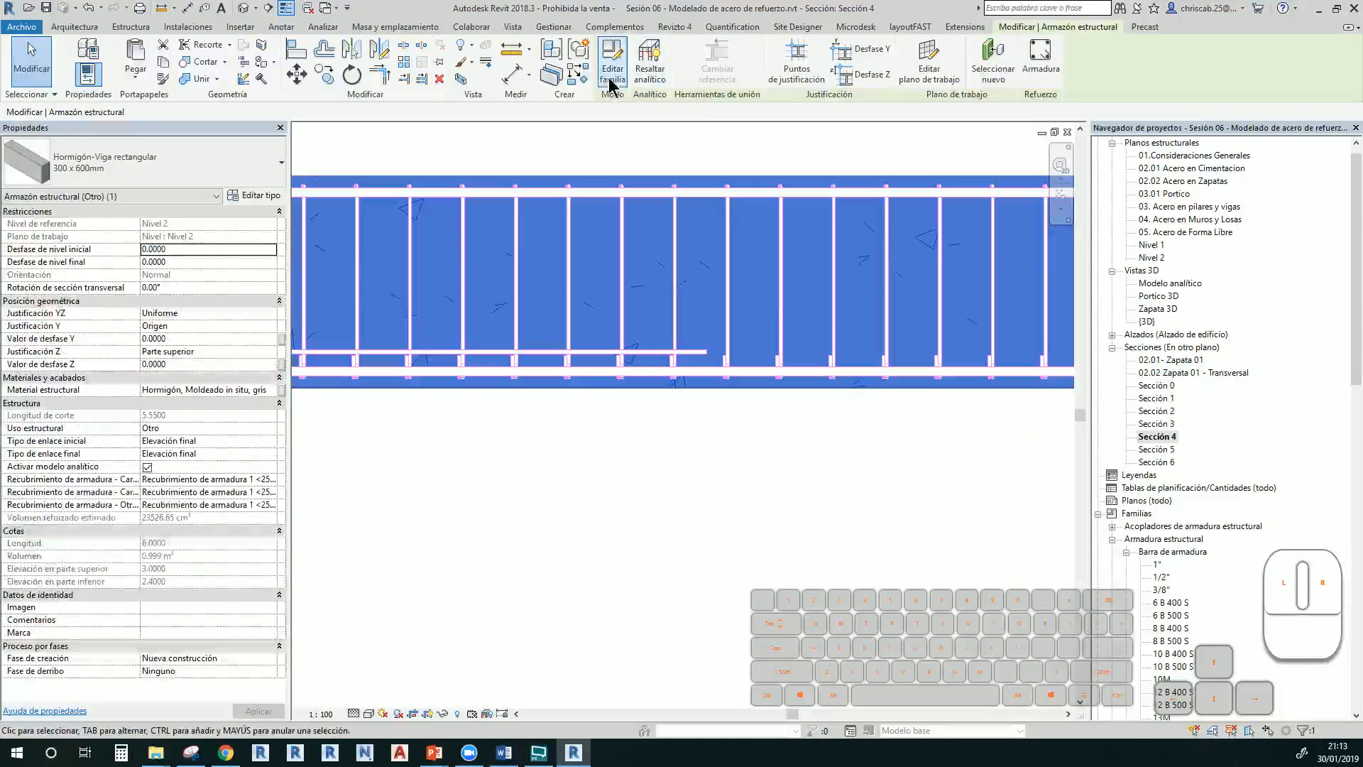
{"action": "left_click", "coordinate": [1041, 57]}
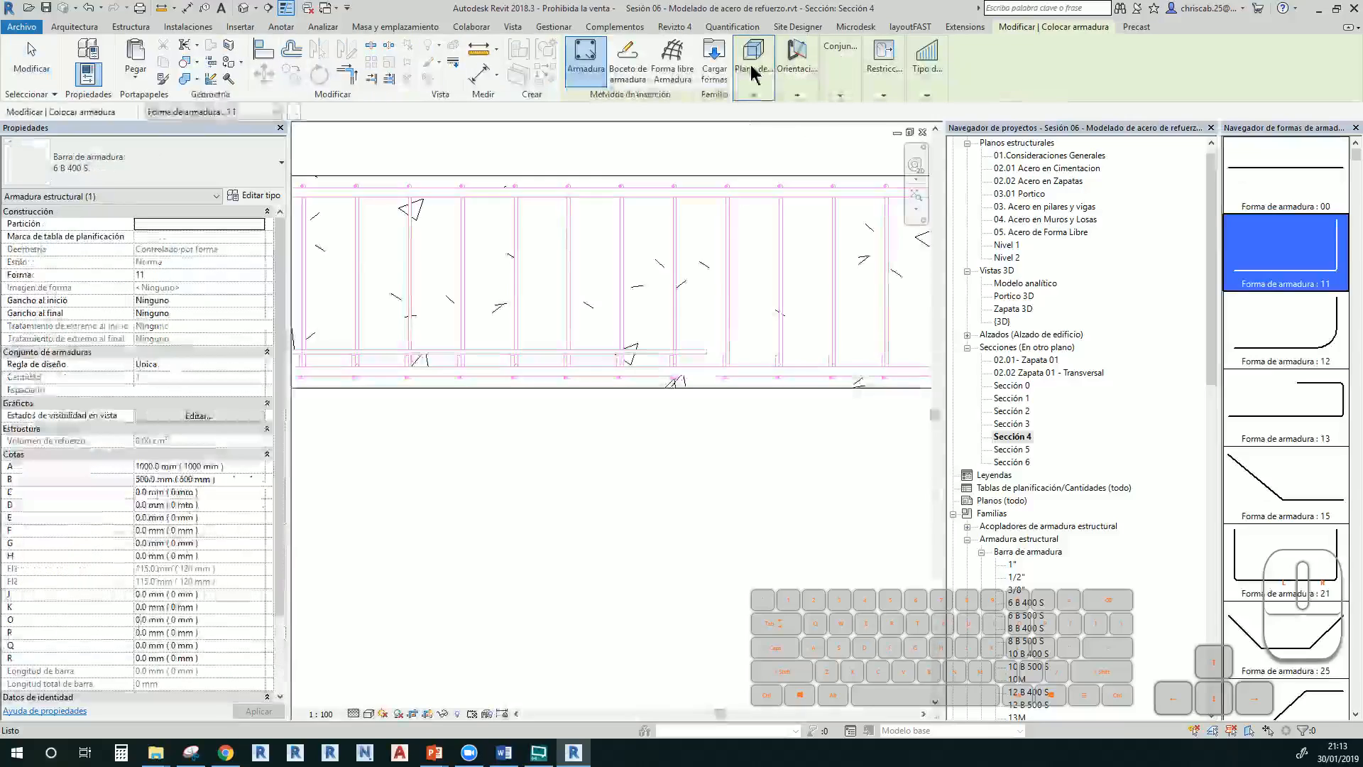
{"action": "left_click", "coordinate": [625, 64]}
{"action": "scroll", "coordinate": [690, 401], "scroll_direction": "up", "scroll_amount": 2}
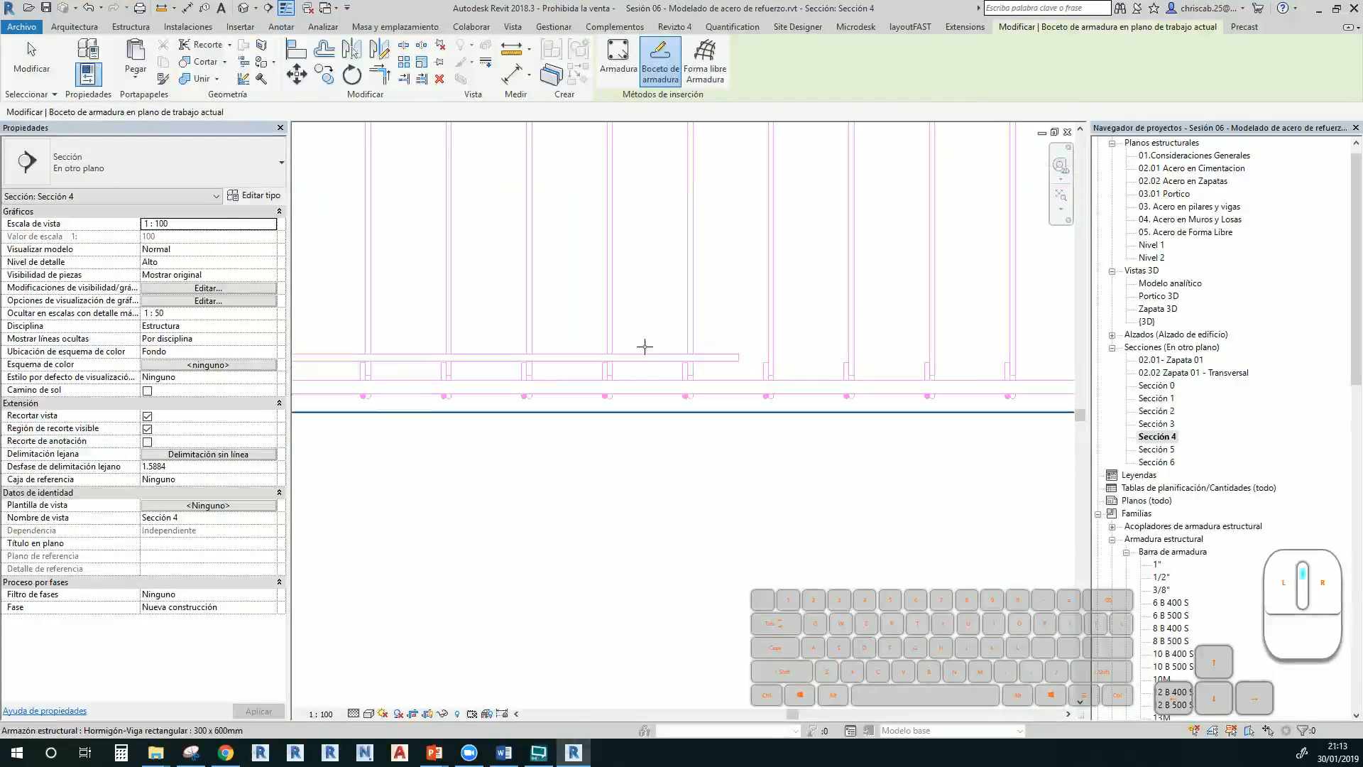
{"action": "left_click", "coordinate": [706, 322]}
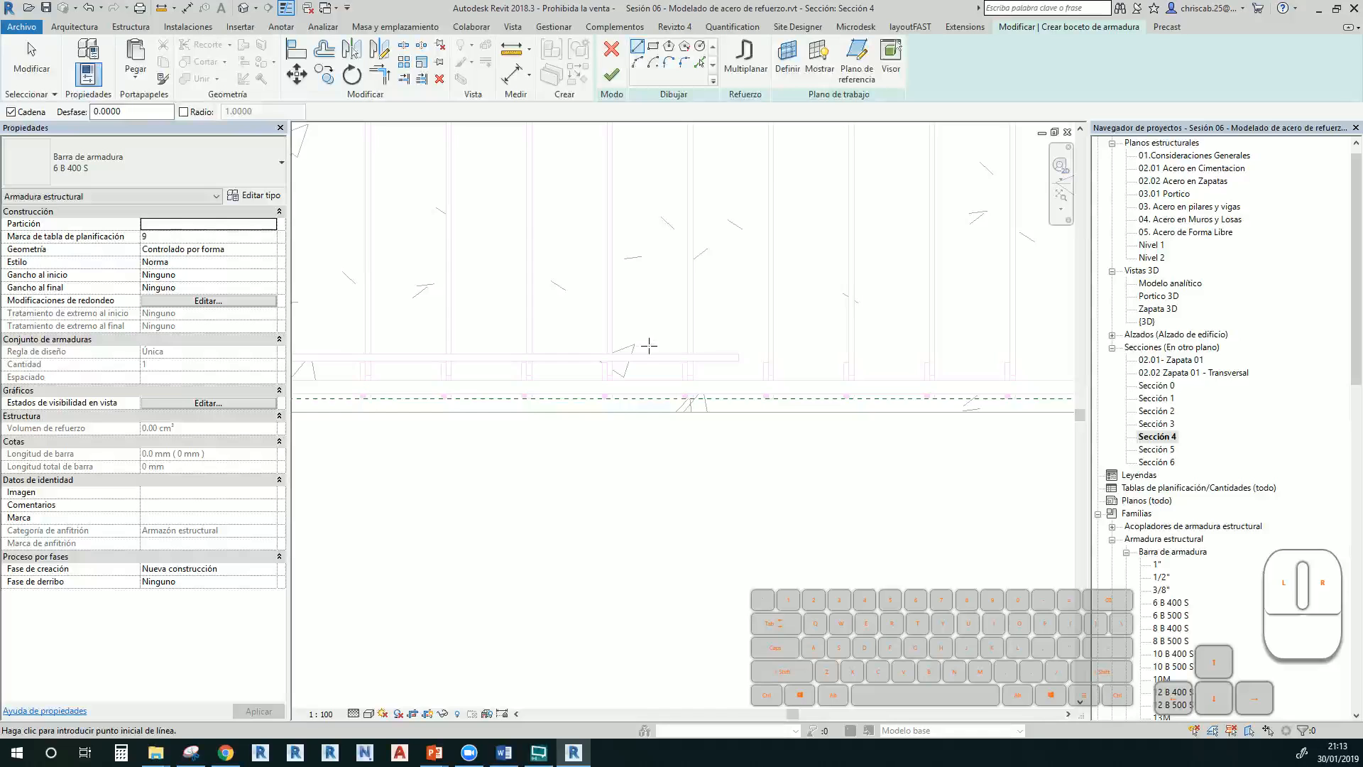
{"action": "left_click", "coordinate": [652, 343]}
{"action": "scroll", "coordinate": [693, 344], "scroll_direction": "down", "scroll_amount": 2}
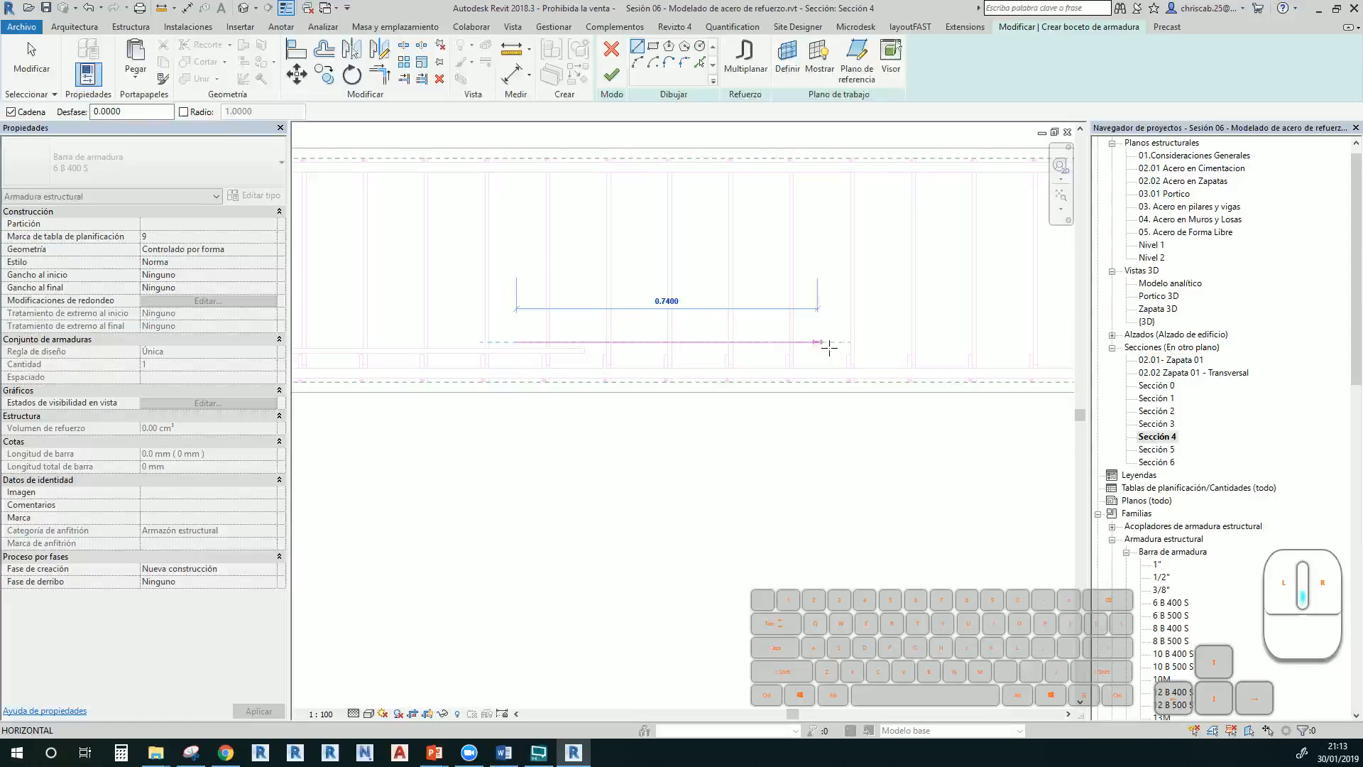
{"action": "left_click", "coordinate": [1012, 342]}
{"action": "key", "text": "Escape"}
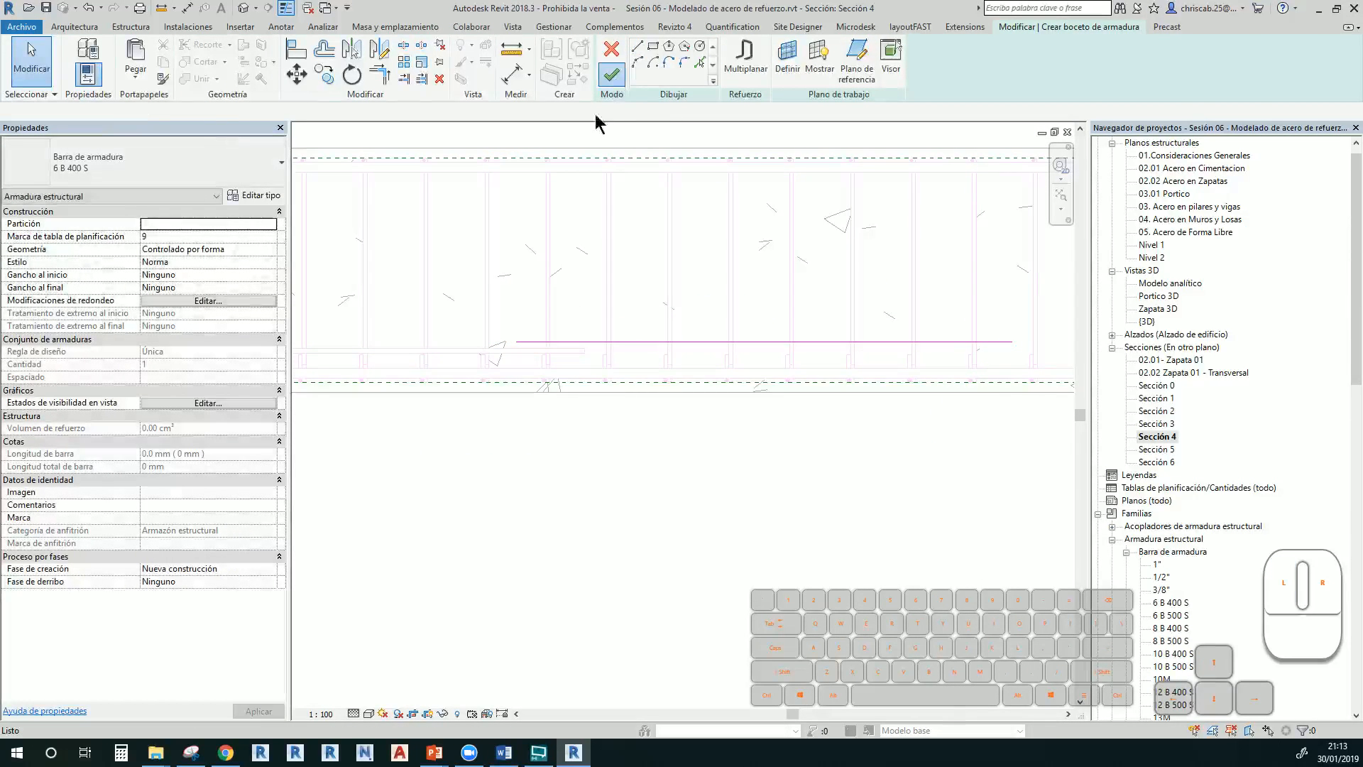
{"action": "left_click", "coordinate": [612, 75]}
{"action": "key", "text": "Escape"}
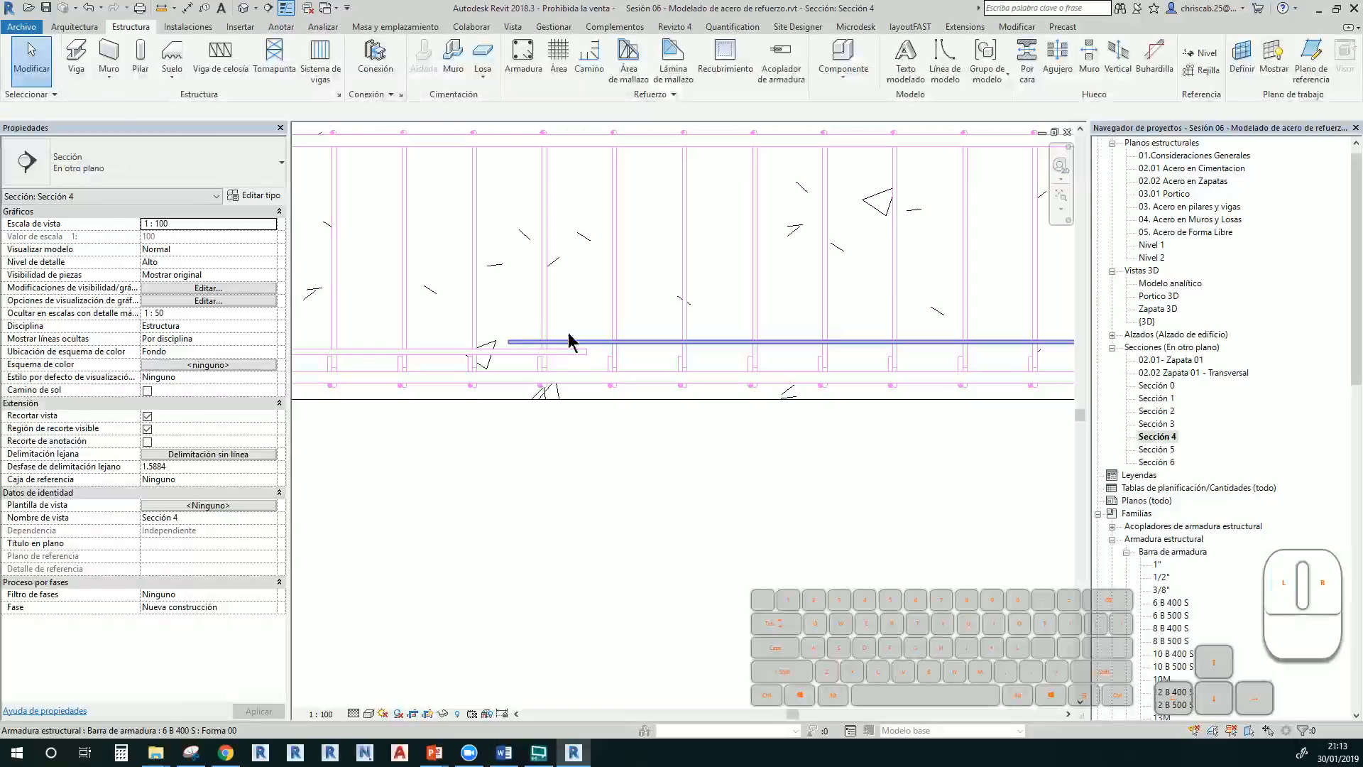
Make the straight bar 1/2" and nudge the L-shaped bar up slightly
{"action": "left_click", "coordinate": [570, 342]}
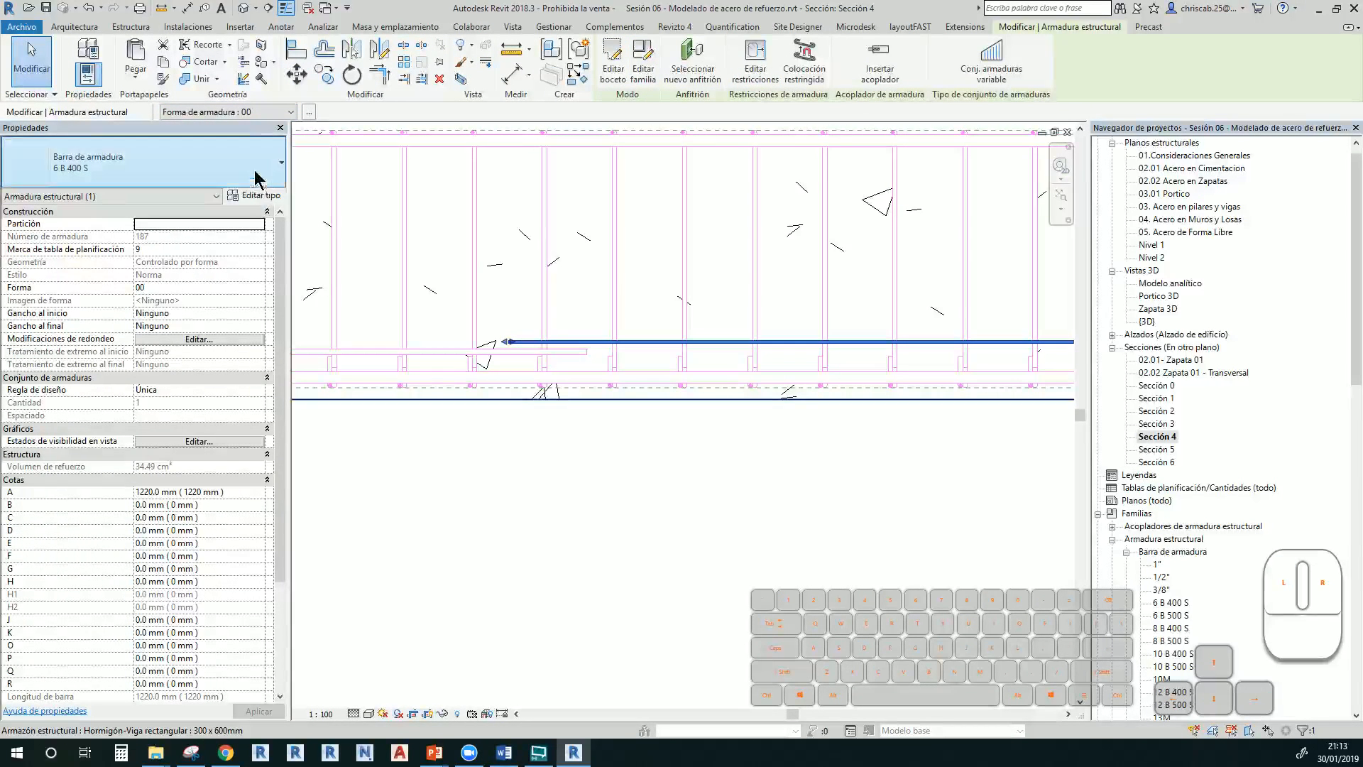
{"action": "left_click", "coordinate": [82, 163]}
{"action": "left_click", "coordinate": [131, 248]}
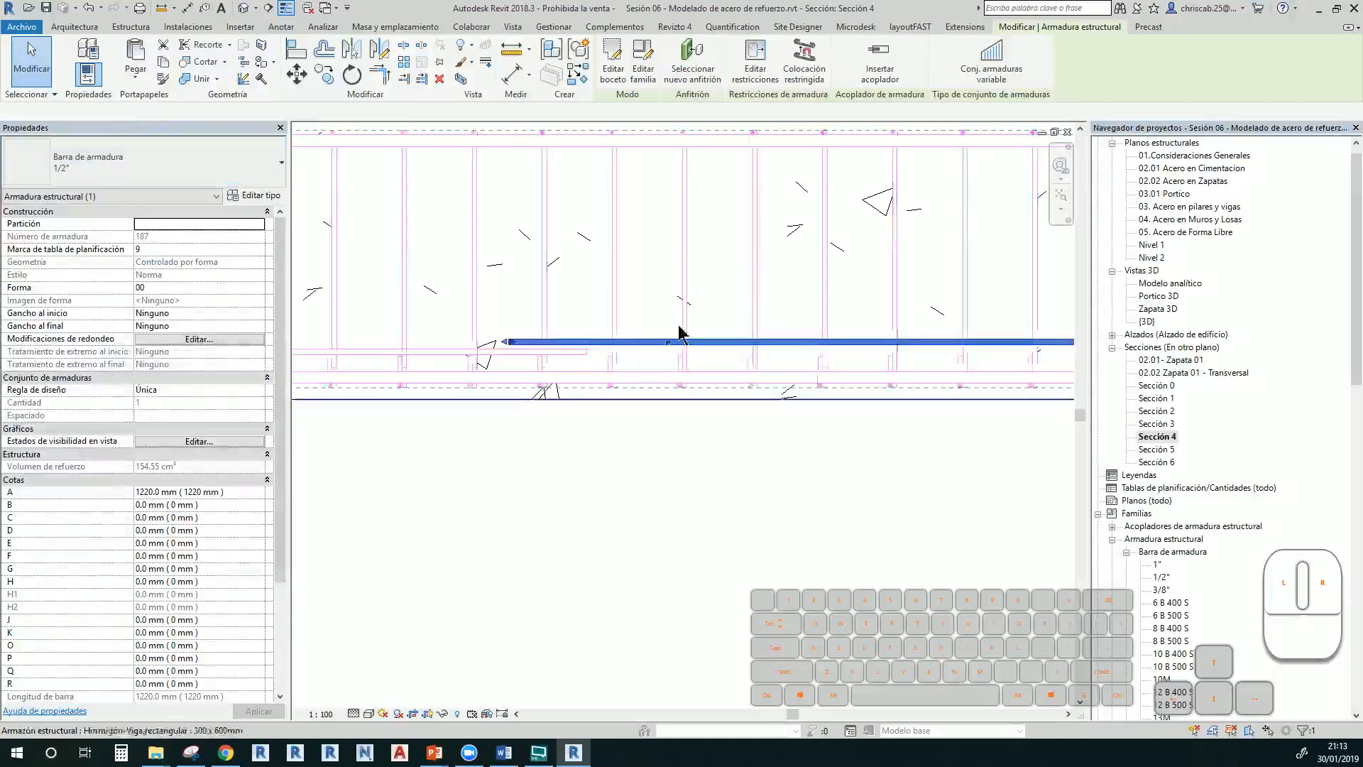
{"action": "left_click", "coordinate": [531, 360]}
{"action": "scroll", "coordinate": [523, 355], "scroll_direction": "up", "scroll_amount": 3}
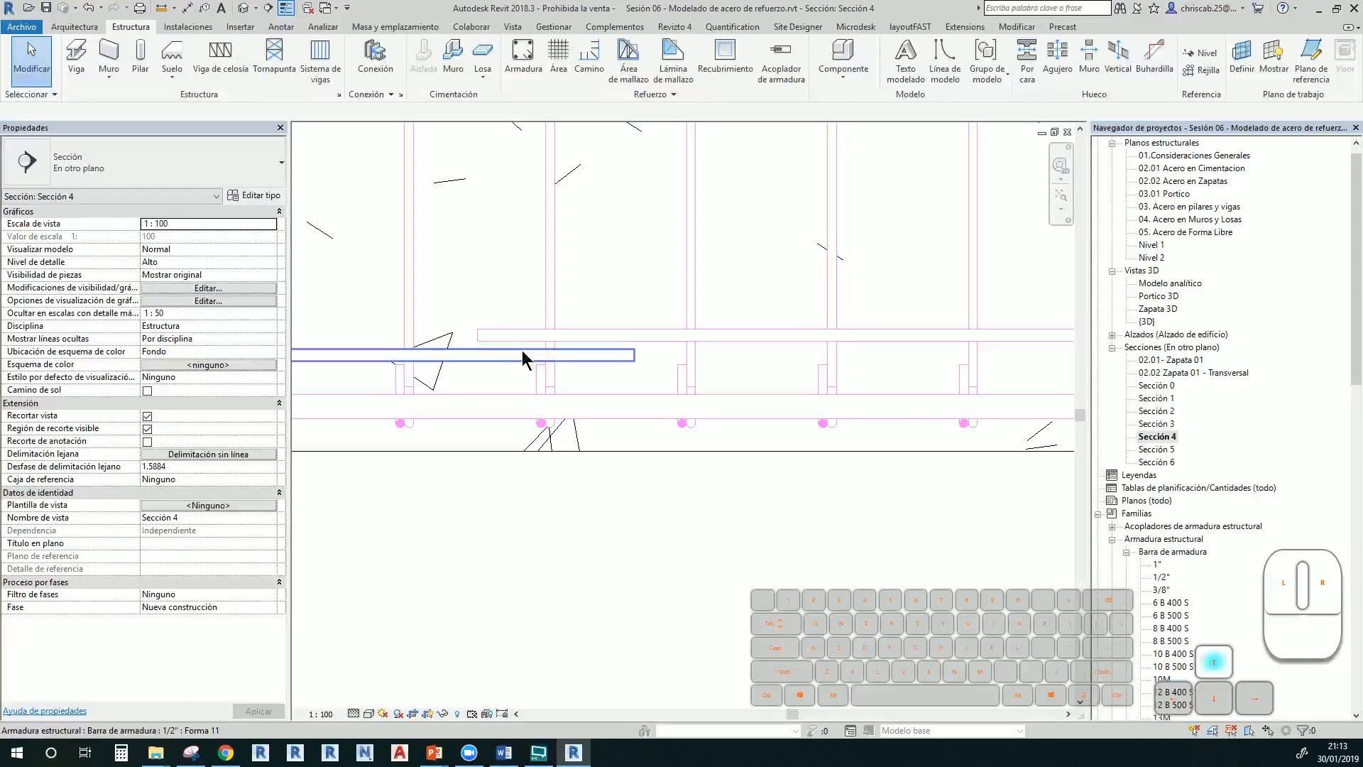
{"action": "left_click", "coordinate": [523, 358]}
{"action": "key", "text": "Up"}
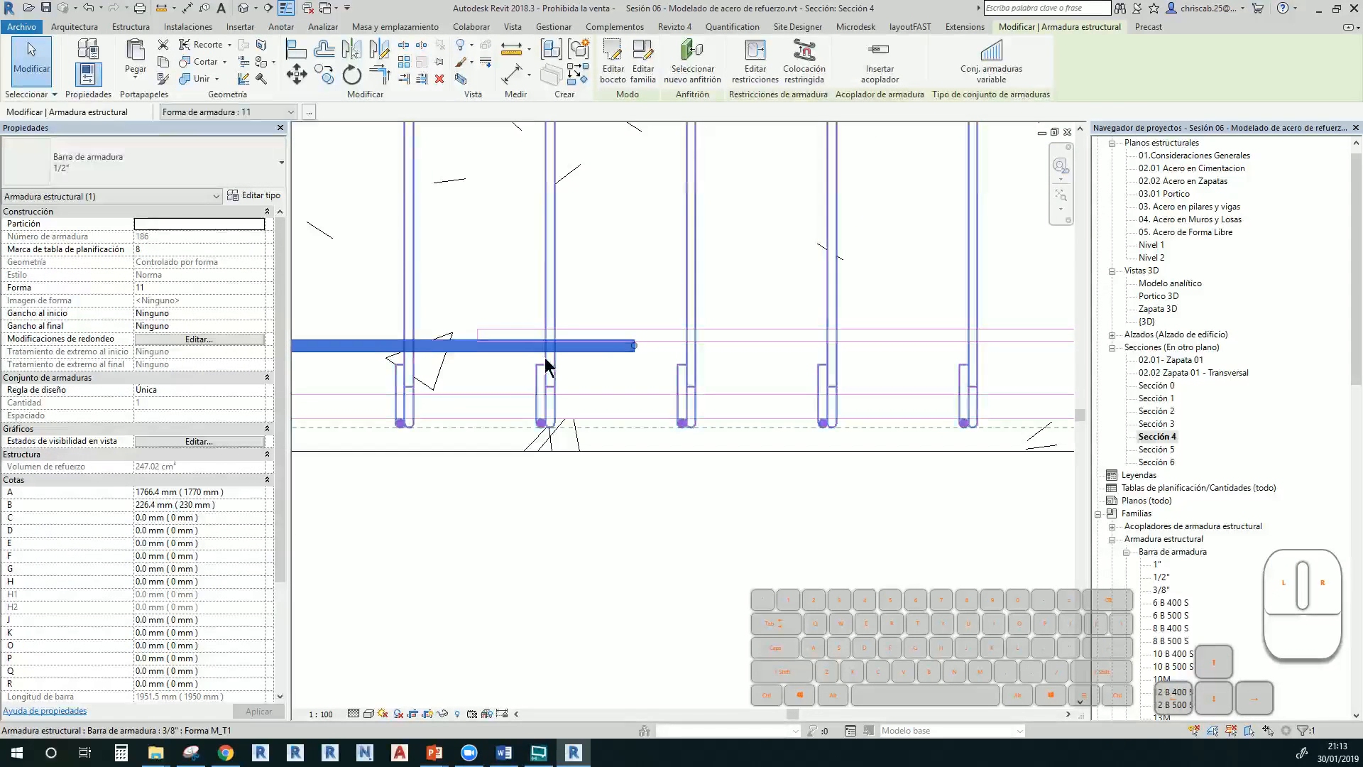
{"action": "left_click", "coordinate": [673, 502]}
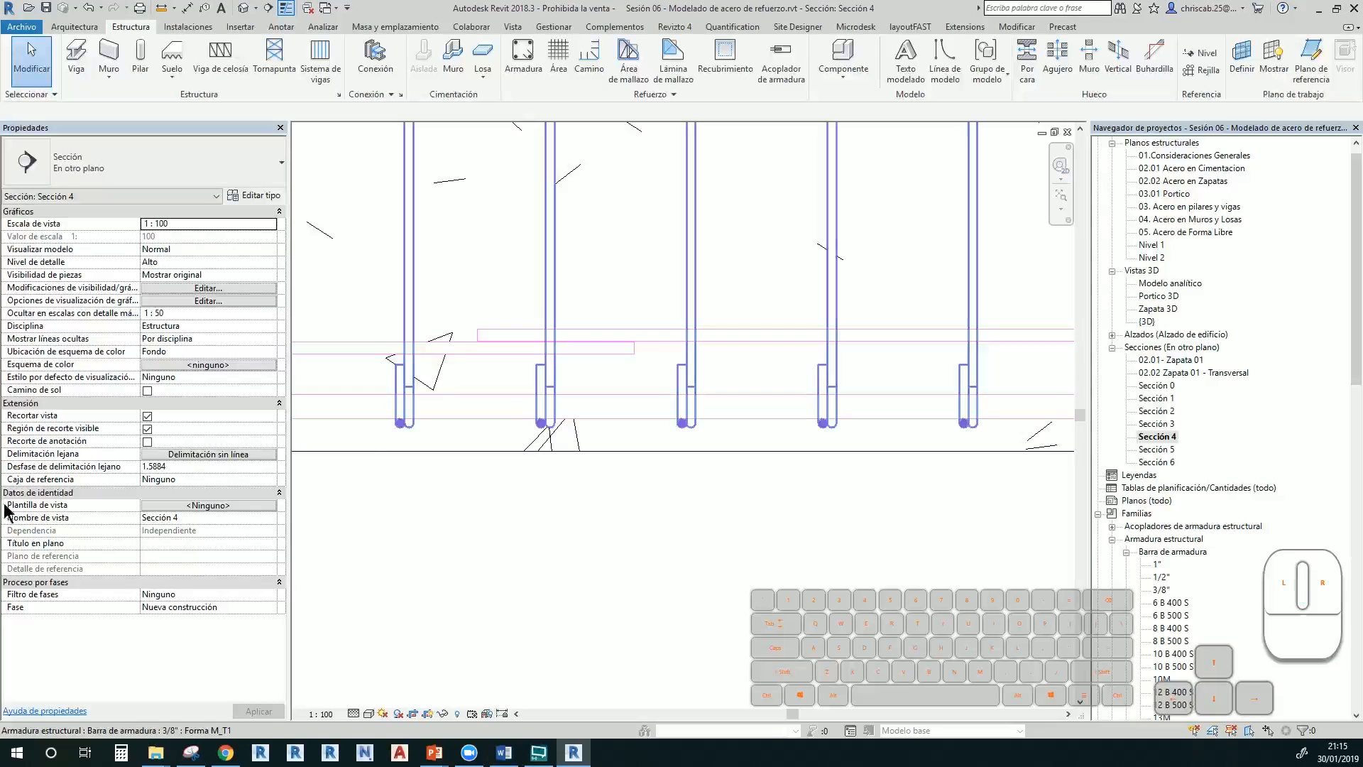
Review the hook lengths in the hooked 1/2" bar's type properties, then cancel without changes
{"action": "scroll", "coordinate": [664, 551], "scroll_direction": "down", "scroll_amount": 5}
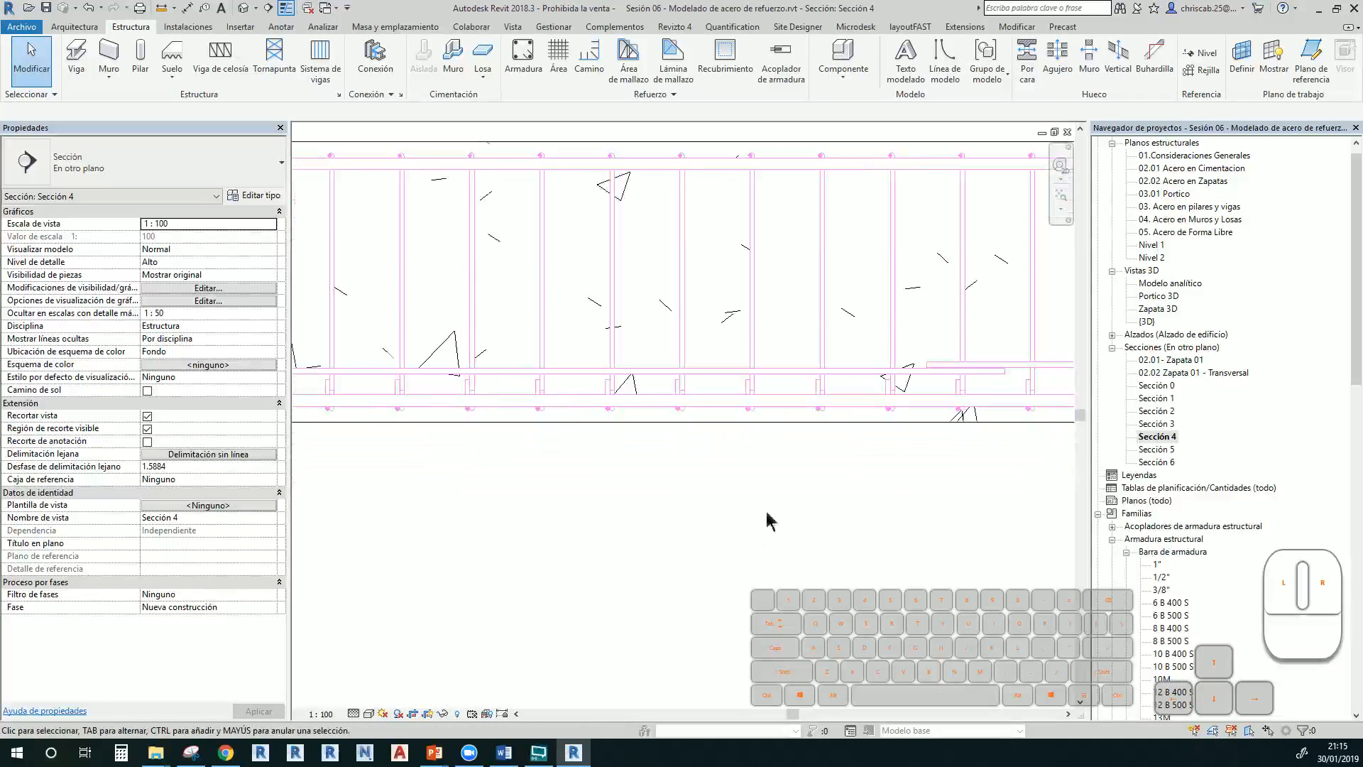
{"action": "middle_click_drag", "start_coordinate": [475, 536], "coordinate": [858, 516]}
{"action": "middle_click_drag", "start_coordinate": [733, 556], "coordinate": [717, 578]}
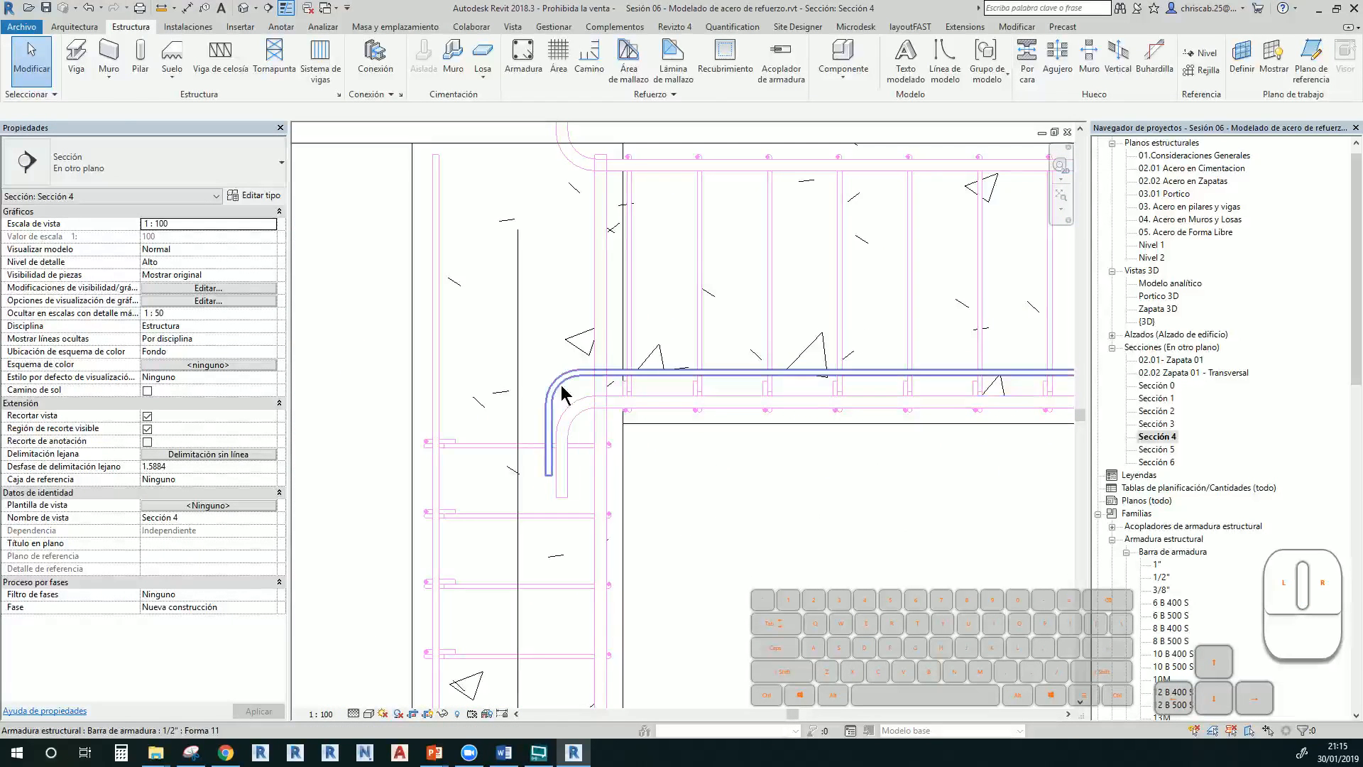
{"action": "left_click", "coordinate": [562, 392]}
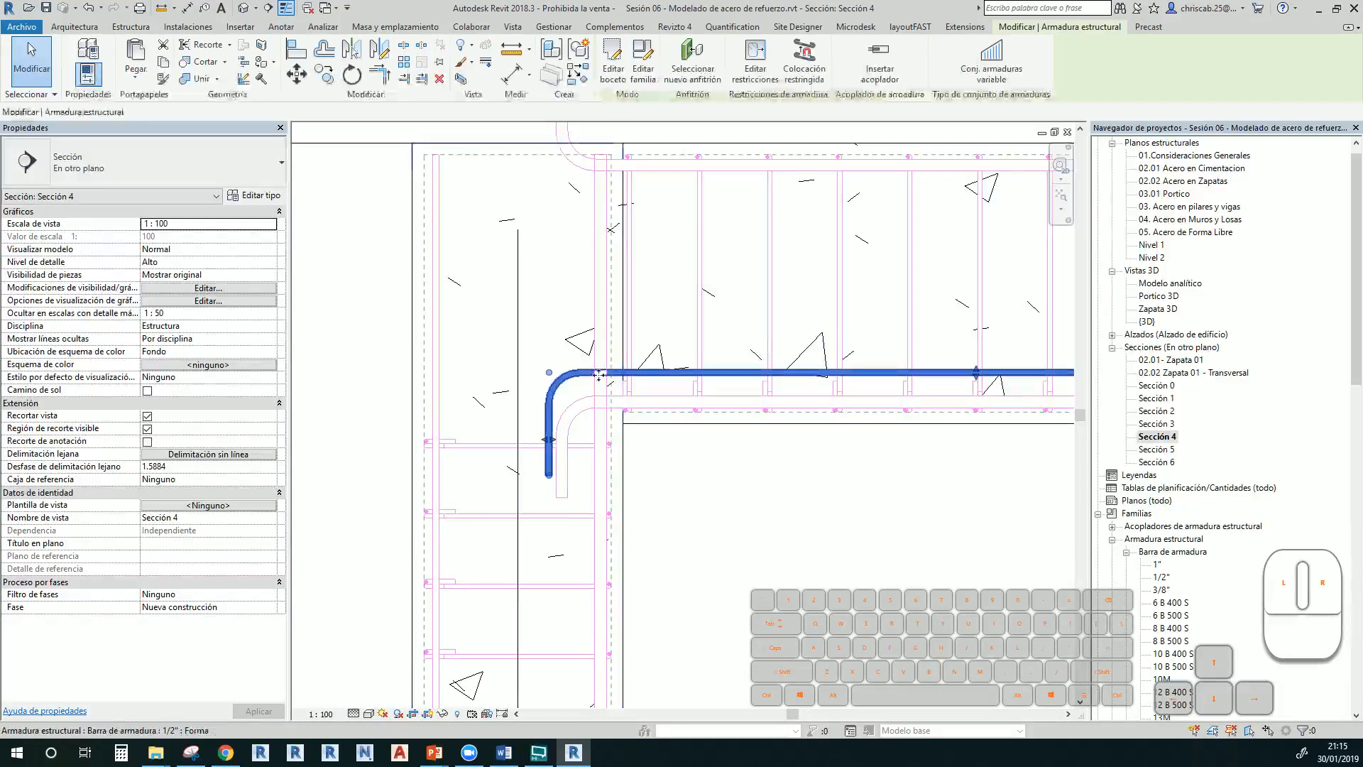
{"action": "left_click", "coordinate": [254, 196]}
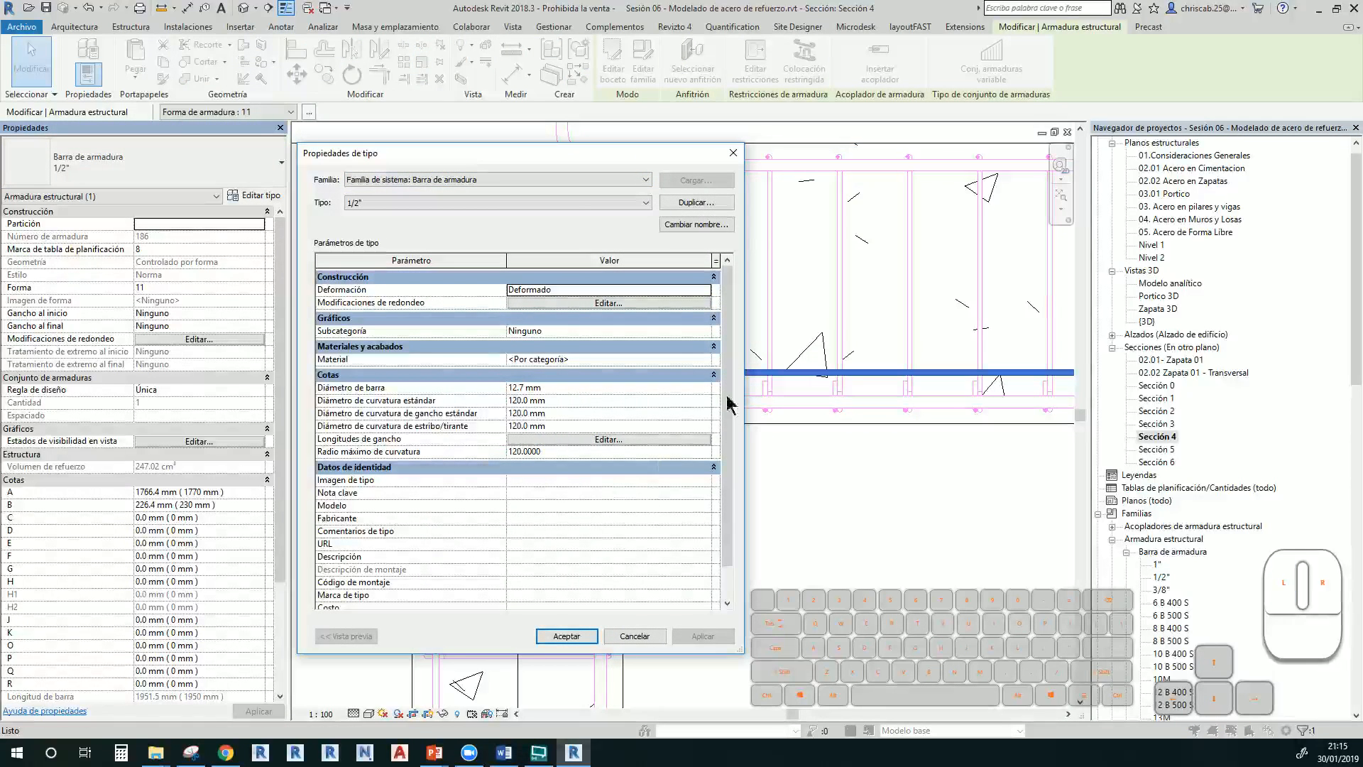
{"action": "left_click", "coordinate": [605, 439]}
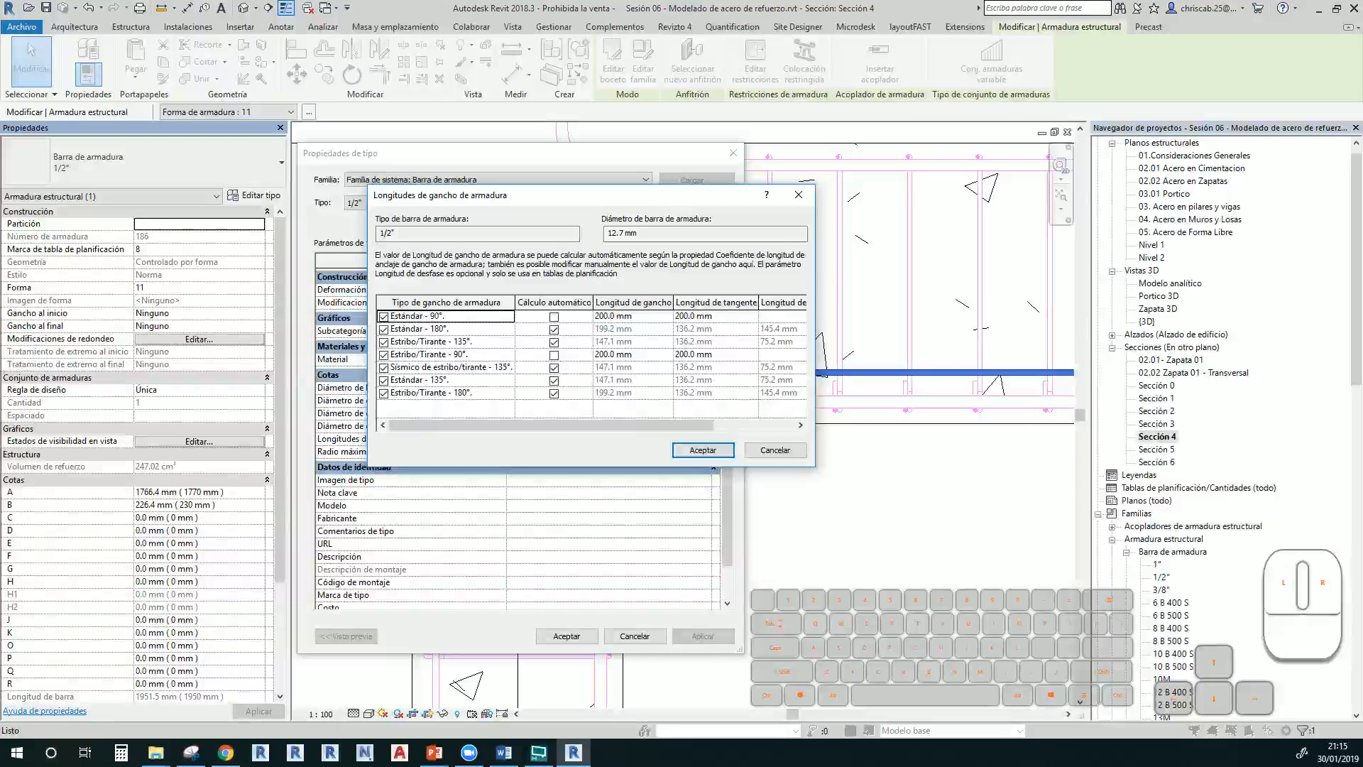
{"action": "type", "text": "acero de c"}
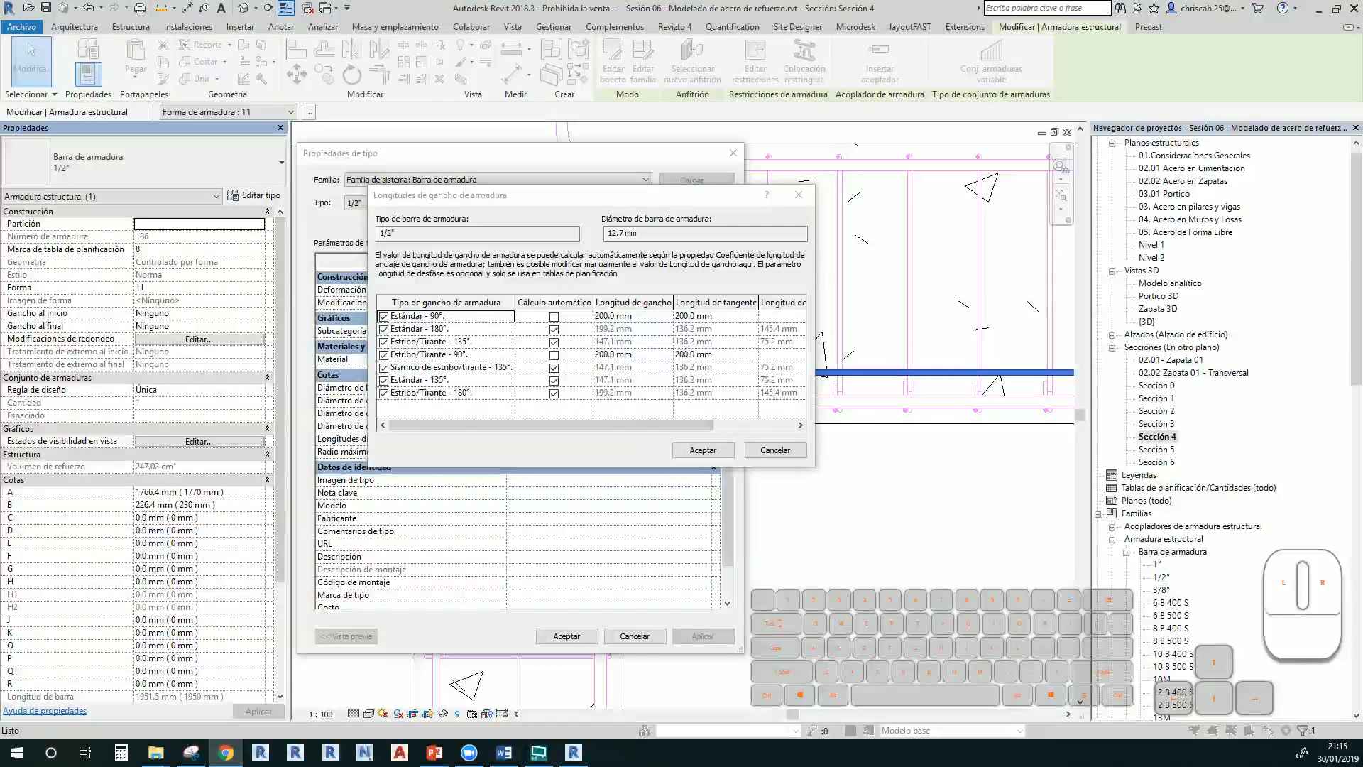
{"action": "type", "text": "l"}
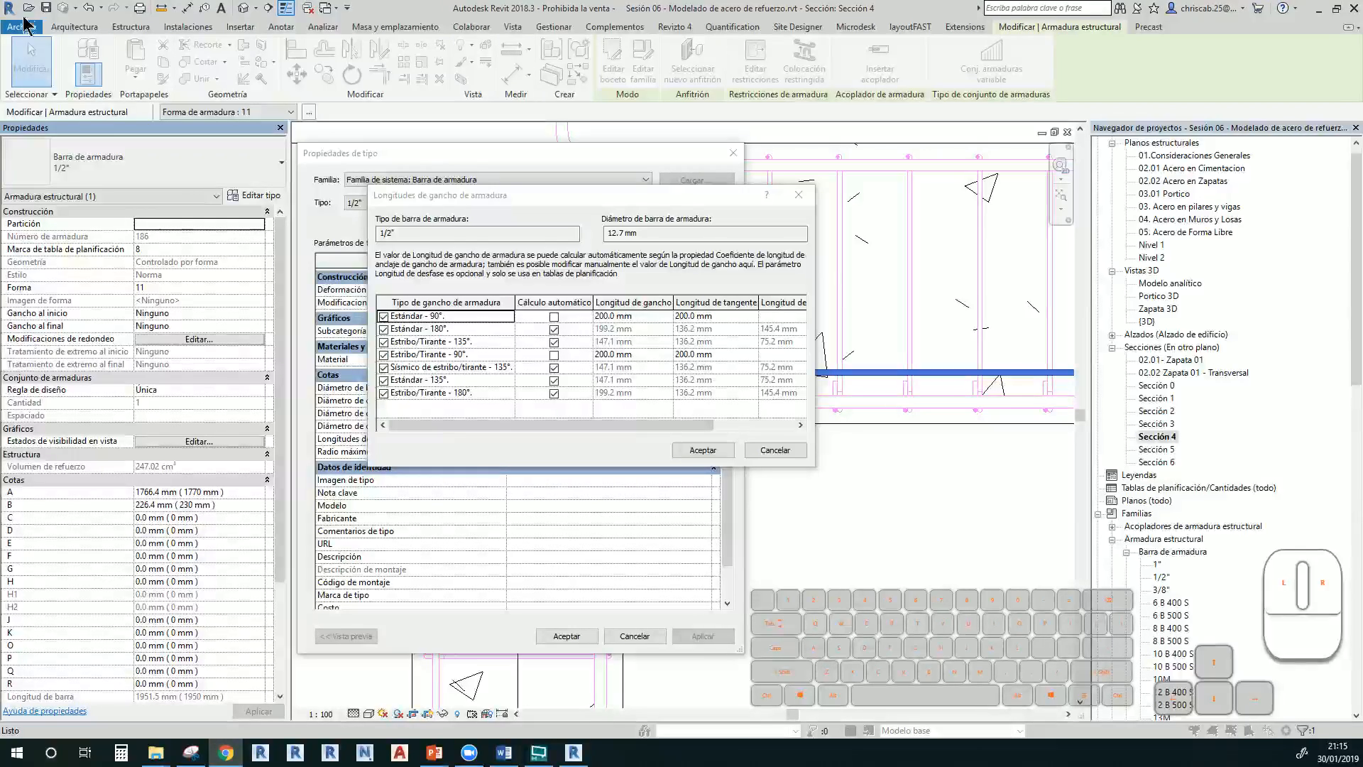
{"action": "left_click_drag", "start_coordinate": [0, 8], "coordinate": [0, 157]}
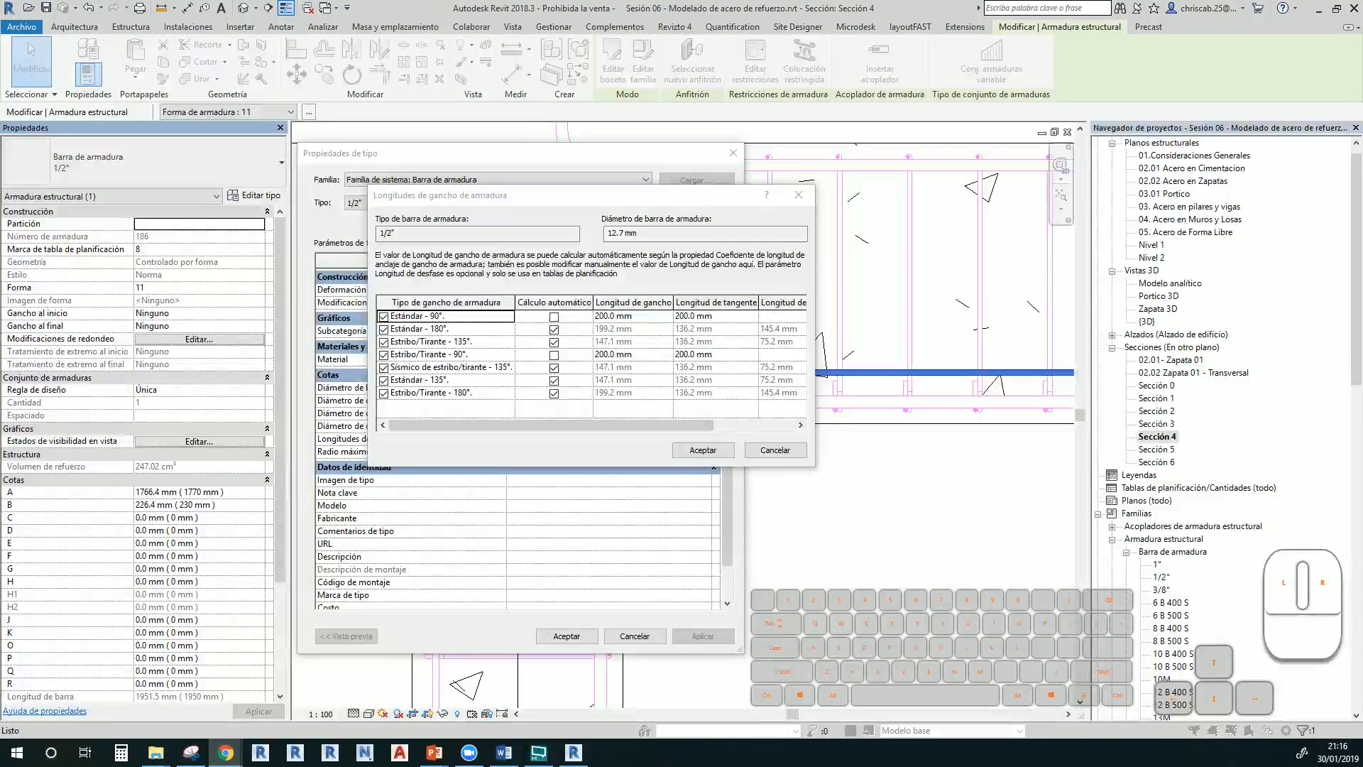
{"action": "left_click", "coordinate": [775, 451]}
{"action": "left_click", "coordinate": [734, 153]}
{"action": "scroll", "coordinate": [706, 511], "scroll_direction": "up", "scroll_amount": 5}
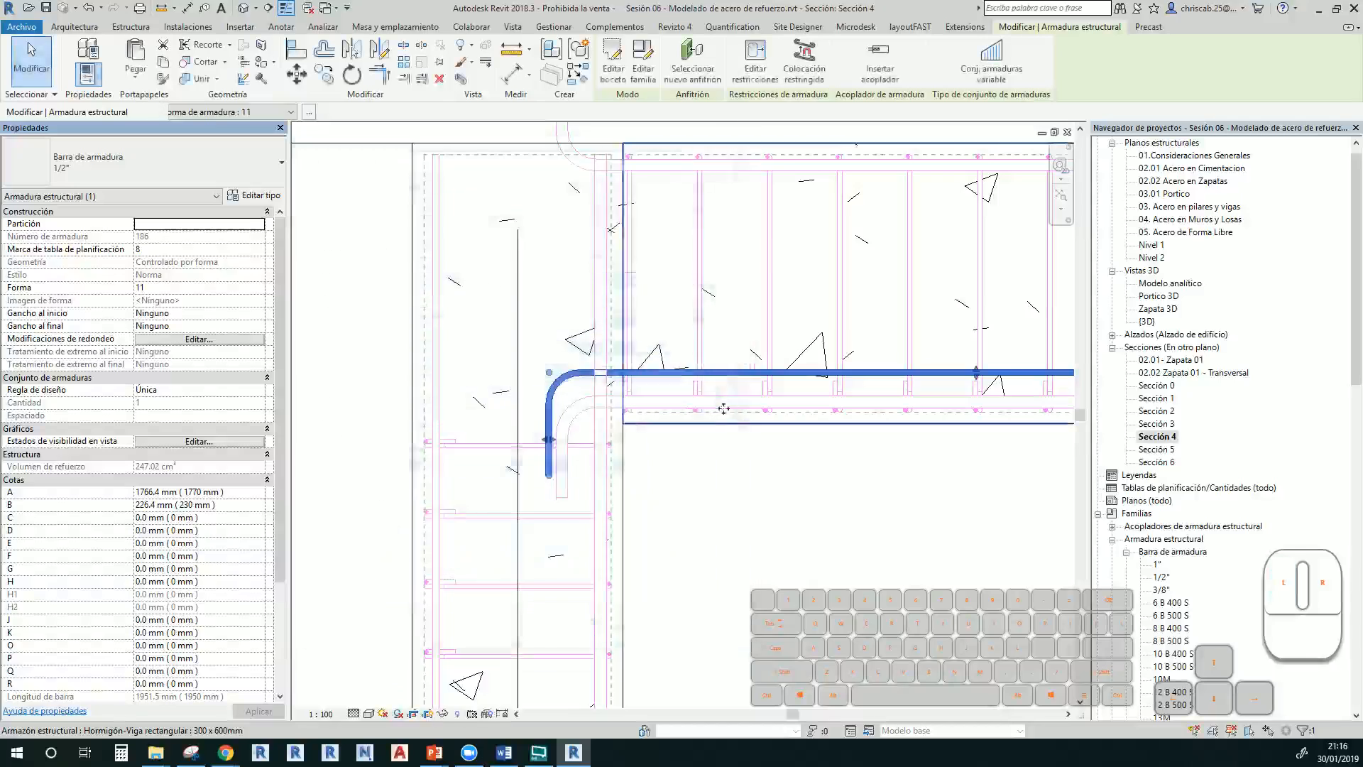
{"action": "middle_click_drag", "start_coordinate": [698, 577], "coordinate": [679, 279]}
{"action": "scroll", "coordinate": [683, 454], "scroll_direction": "down", "scroll_amount": 2}
{"action": "middle_click_drag", "start_coordinate": [678, 560], "coordinate": [655, 453]}
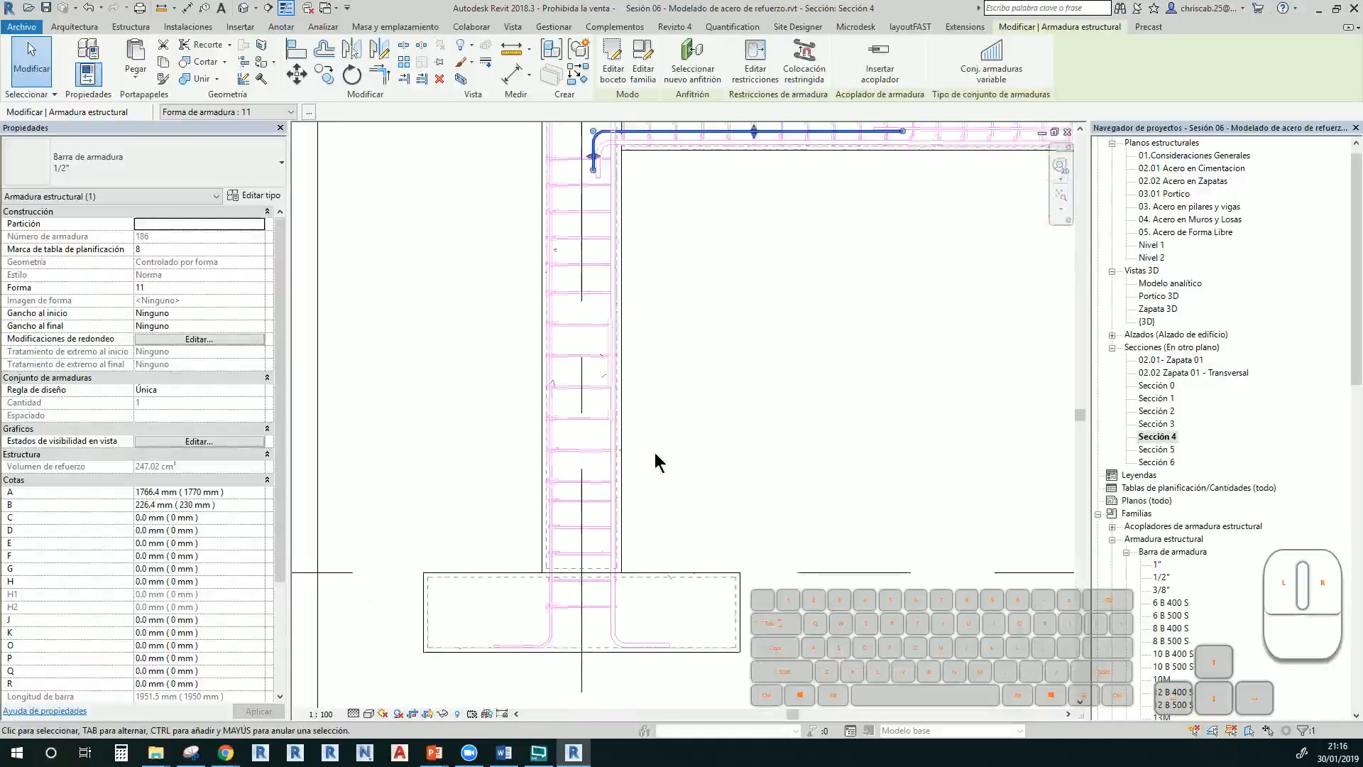
{"action": "left_click", "coordinate": [593, 484]}
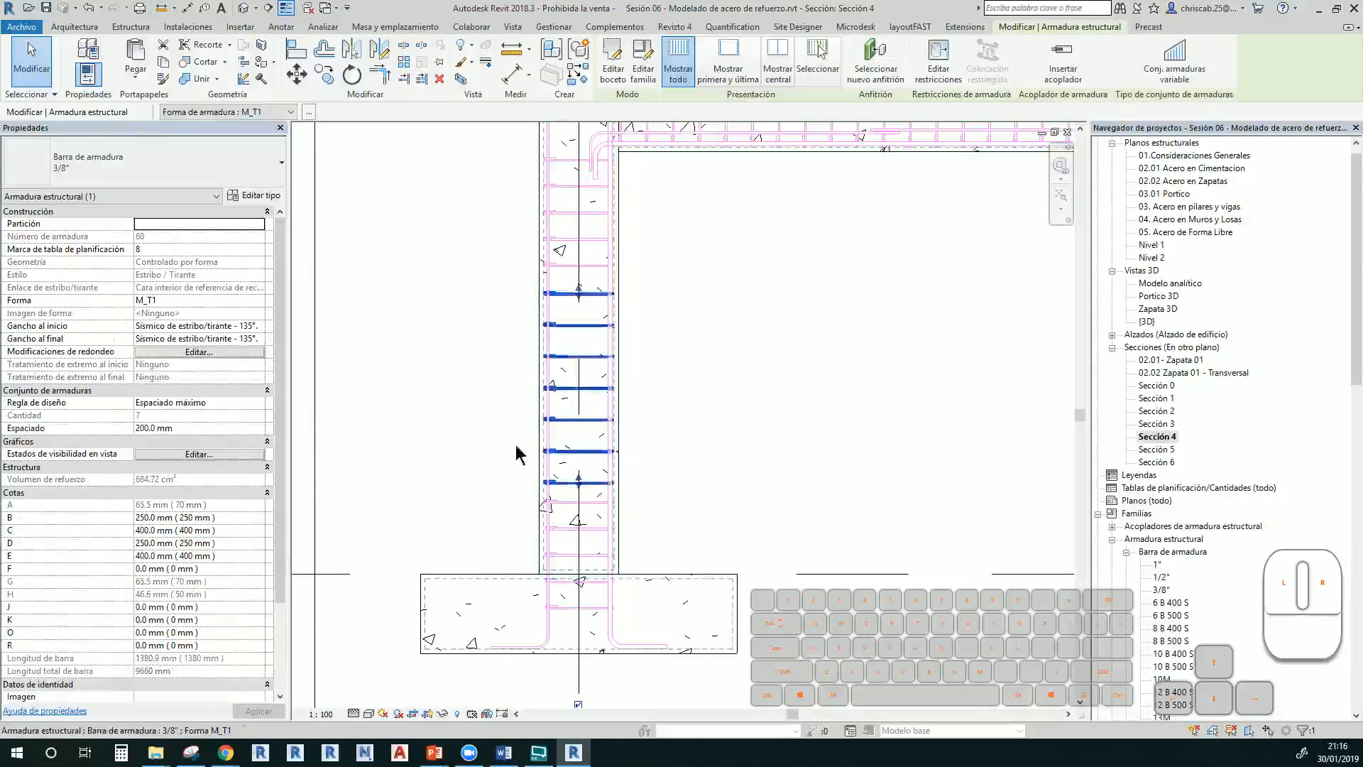
{"action": "left_click", "coordinate": [588, 528]}
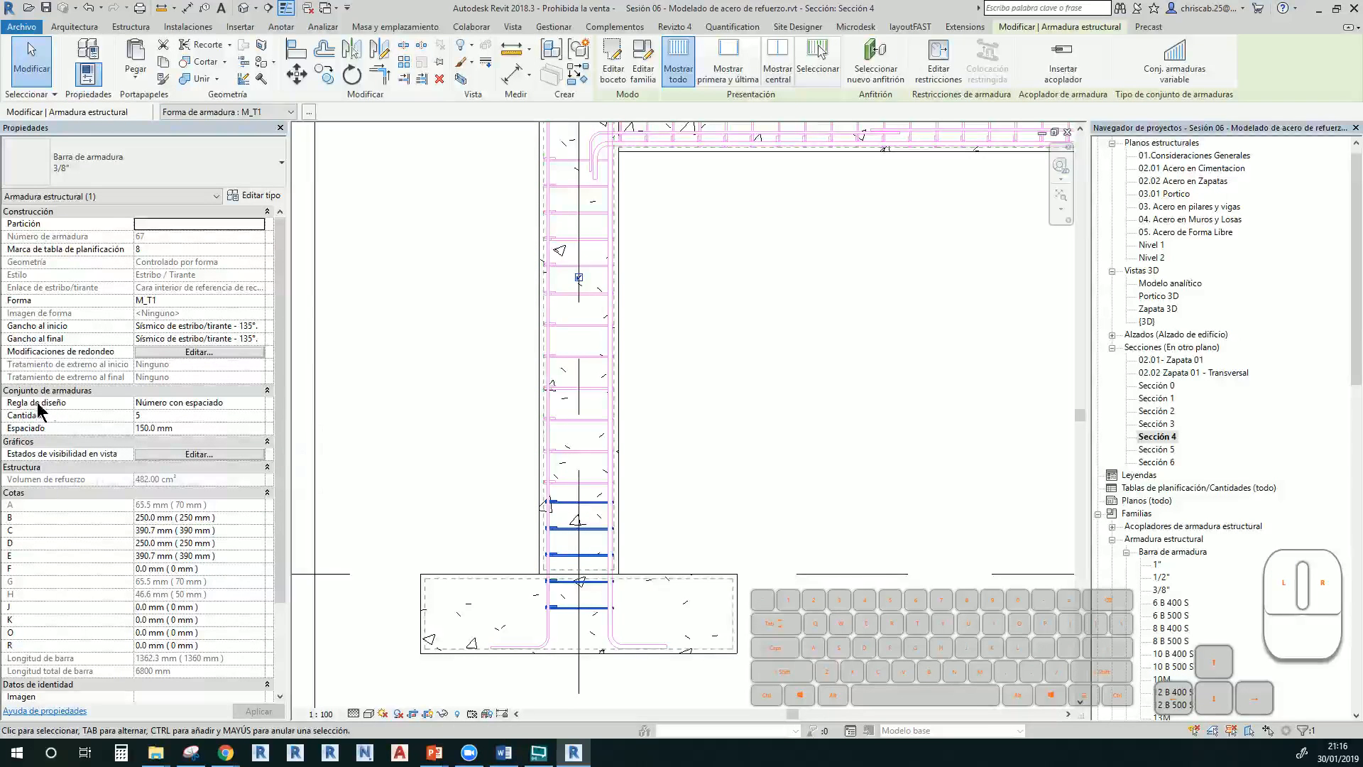
{"action": "left_click", "coordinate": [262, 403]}
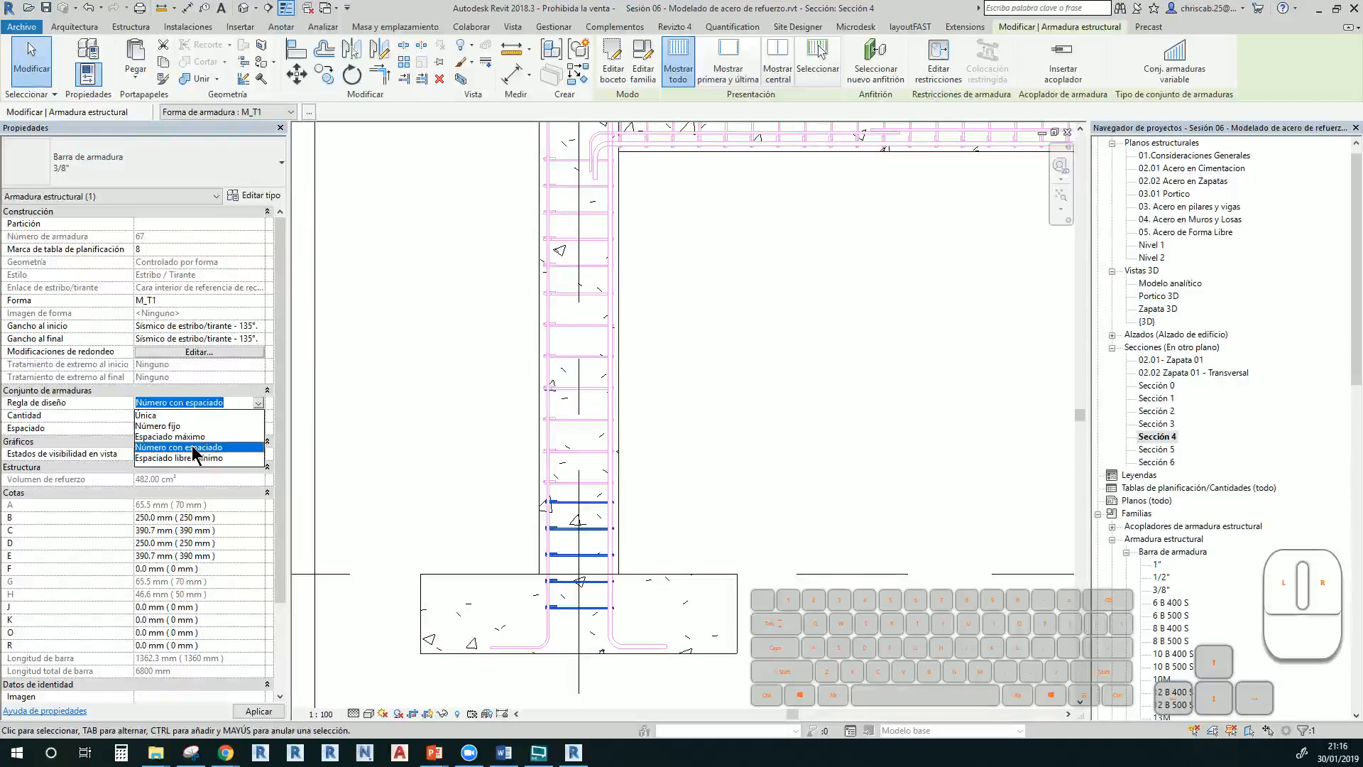
{"action": "left_click", "coordinate": [147, 418]}
{"action": "left_click", "coordinate": [150, 417]}
{"action": "left_click", "coordinate": [152, 428]}
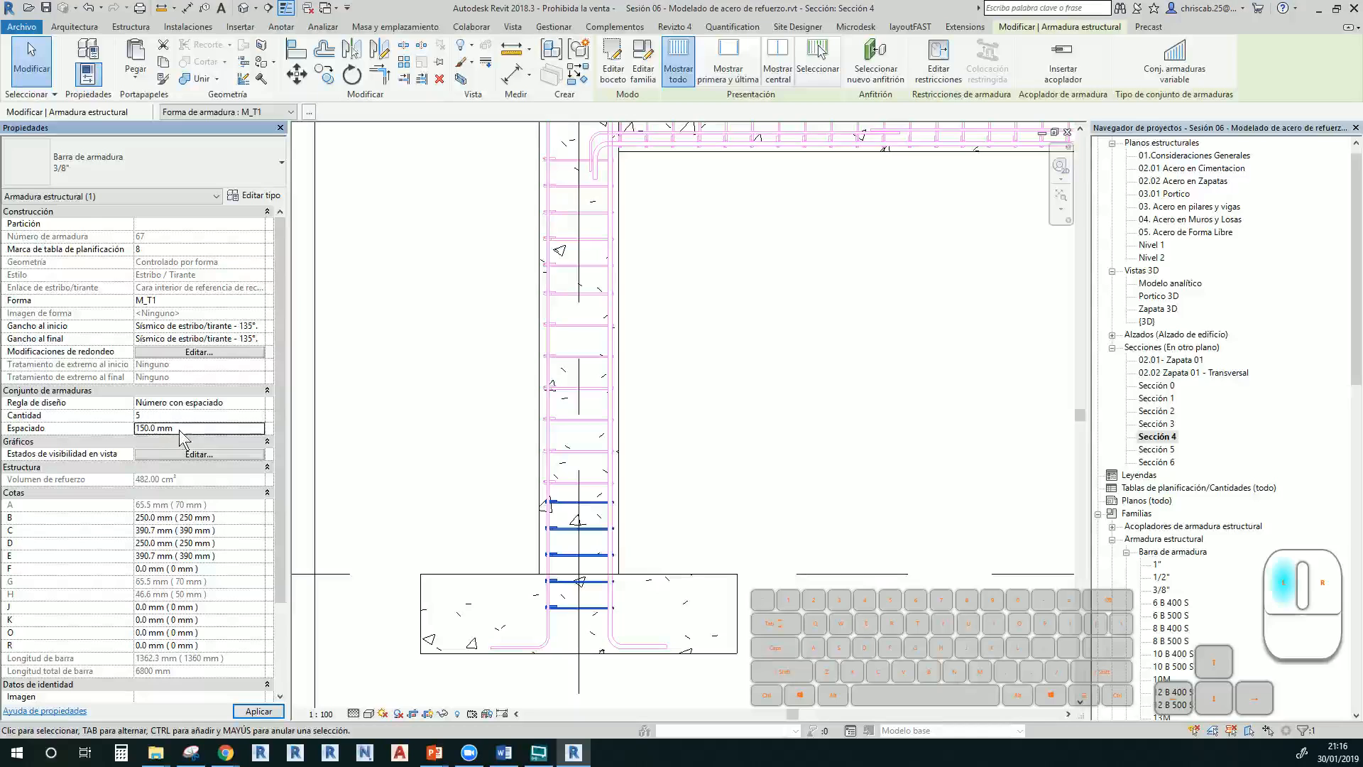
{"action": "left_click", "coordinate": [152, 428]}
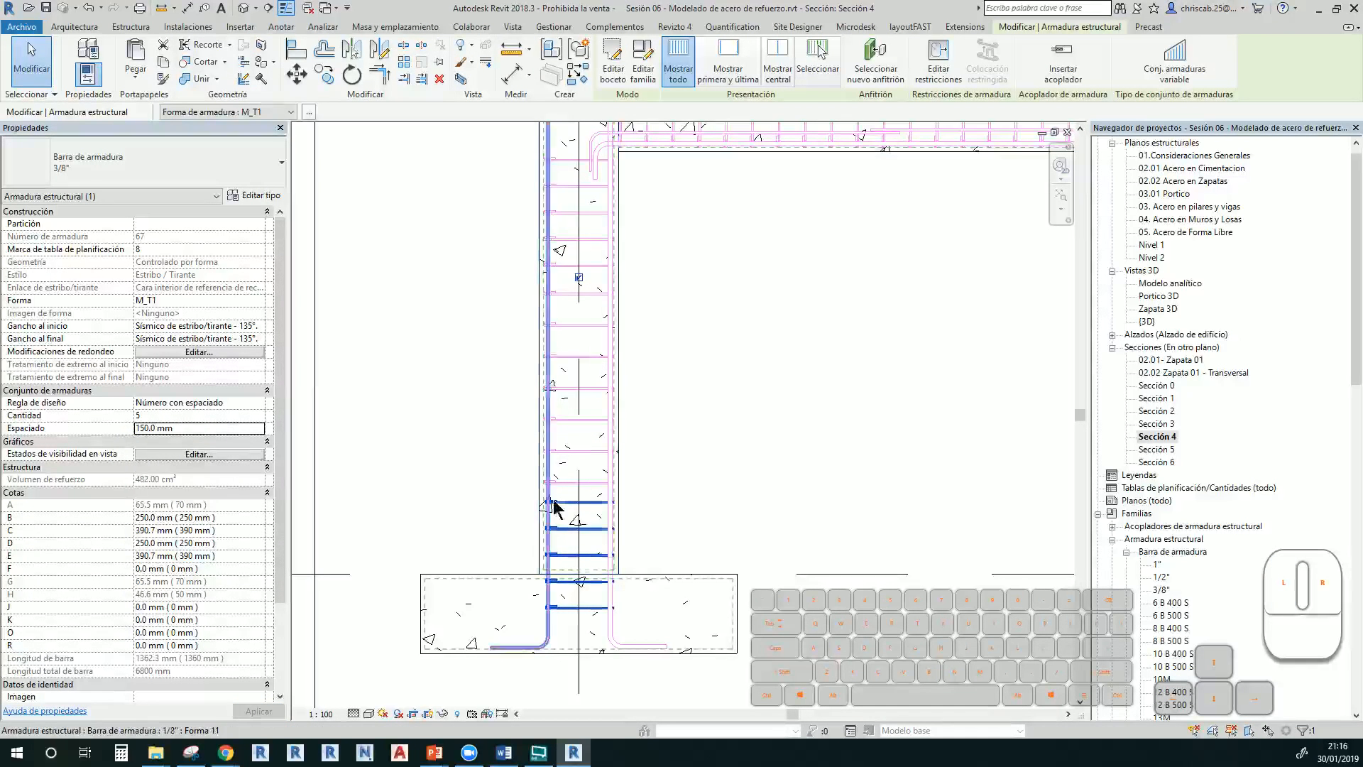
{"action": "left_click", "coordinate": [587, 216]}
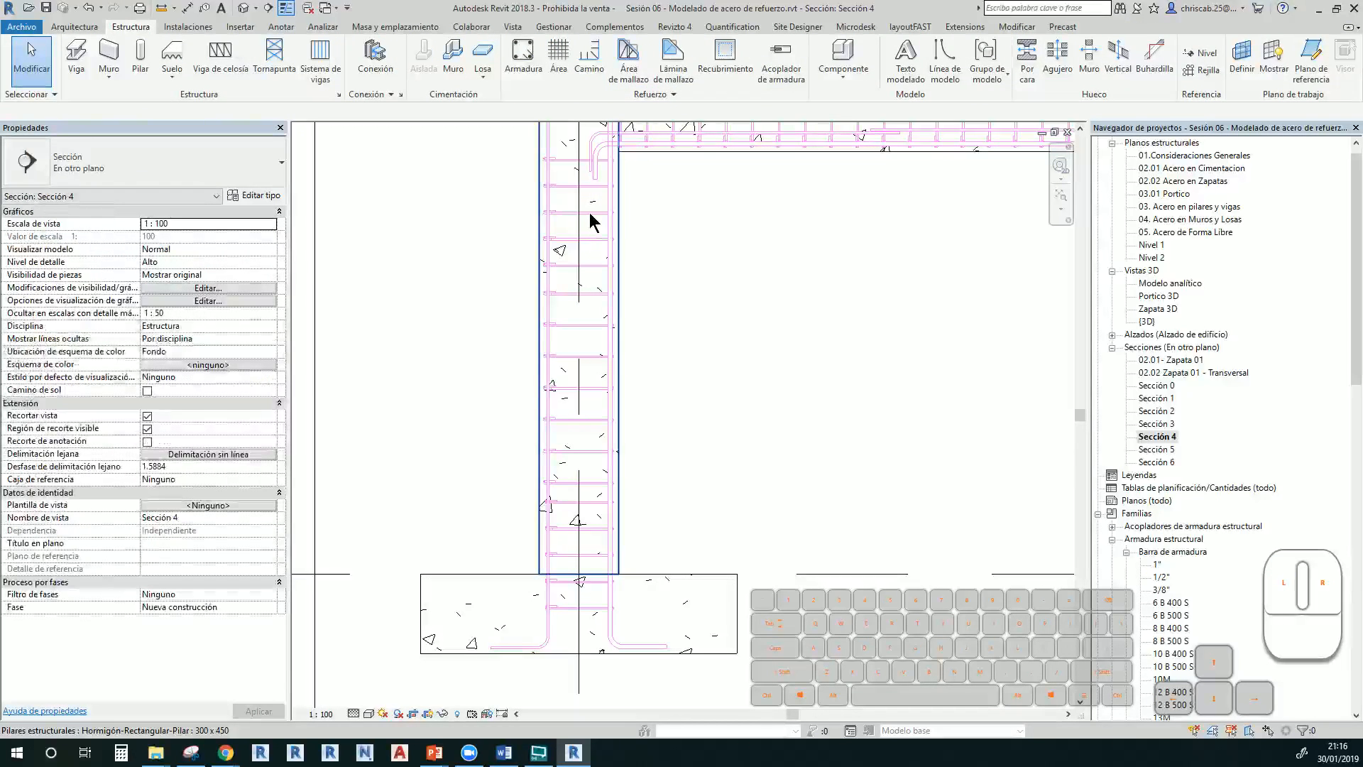
{"action": "key", "text": "Tab"}
{"action": "left_click", "coordinate": [590, 216]}
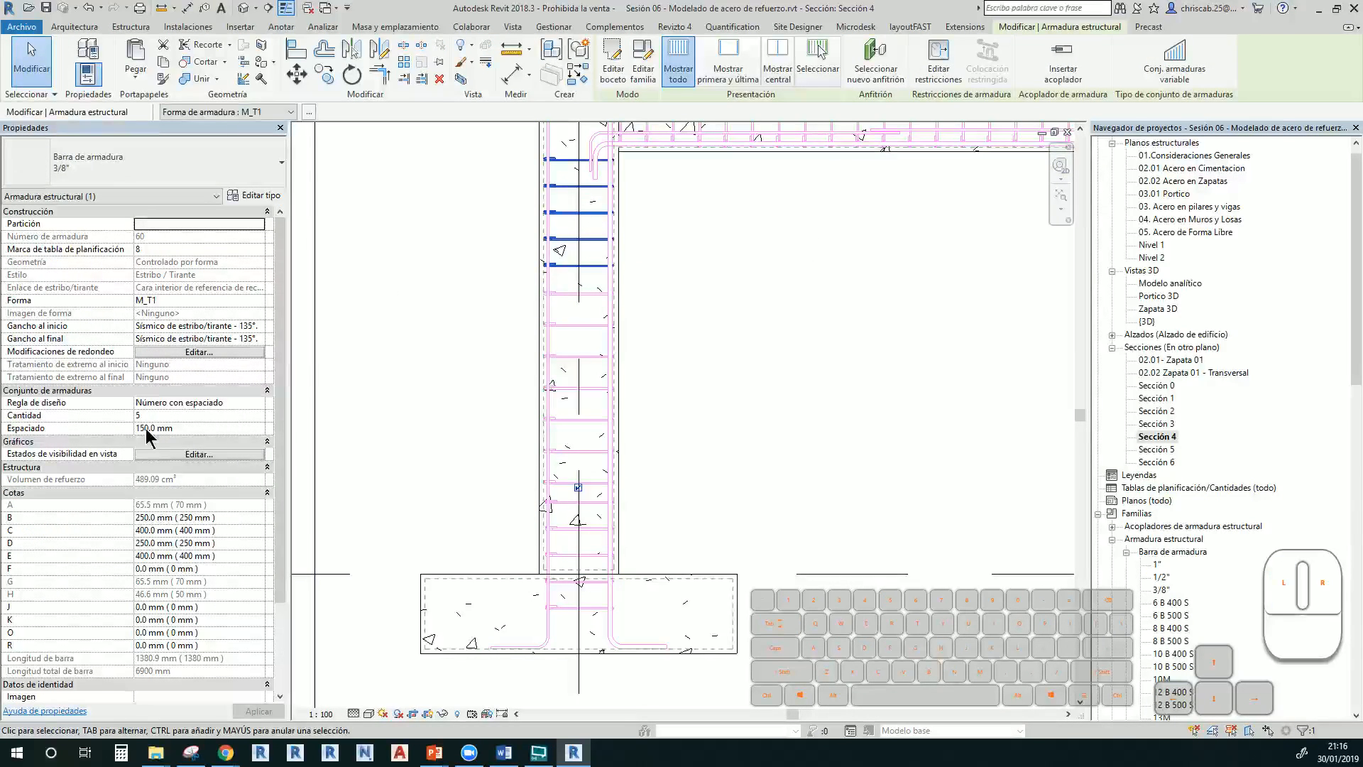
{"action": "key", "text": "Escape"}
{"action": "key", "text": "Tab"}
{"action": "left_click", "coordinate": [581, 326]}
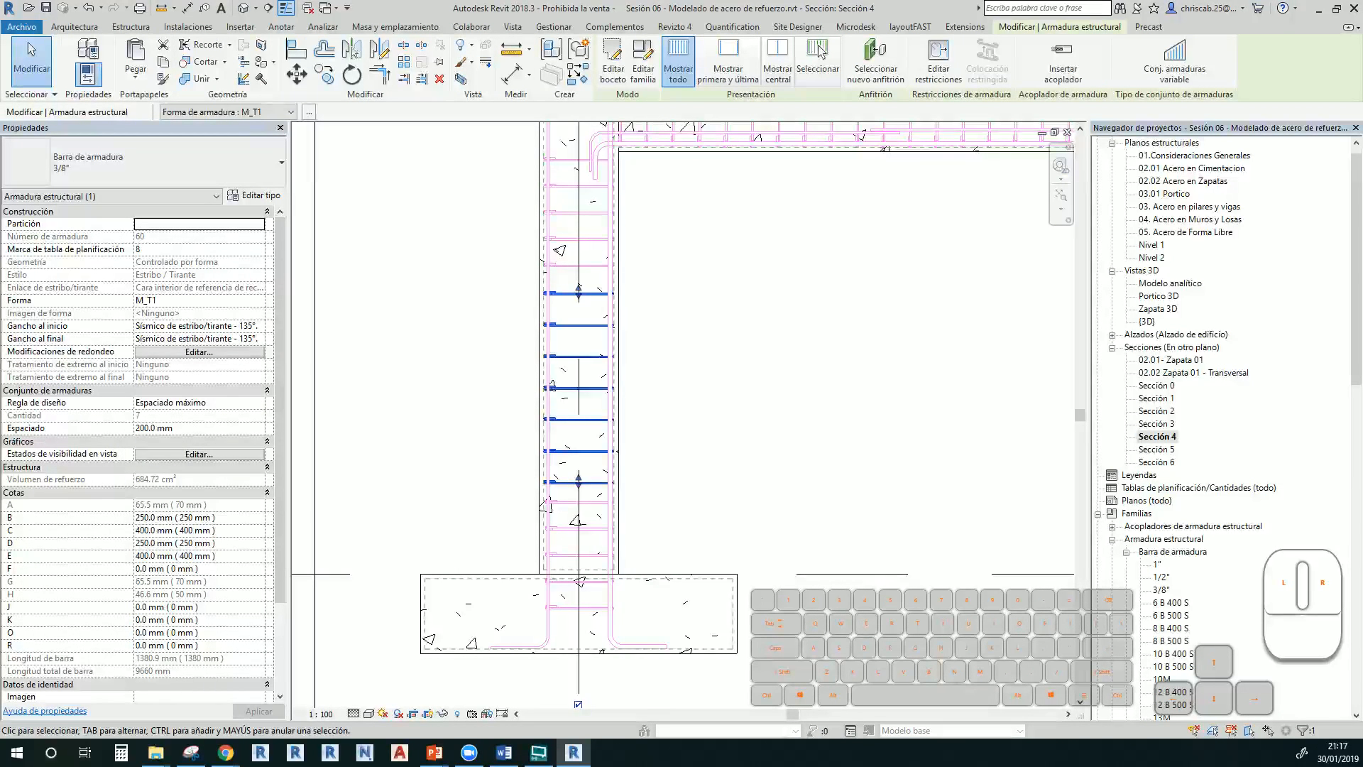
{"action": "scroll", "coordinate": [618, 674], "scroll_direction": "up", "scroll_amount": 5}
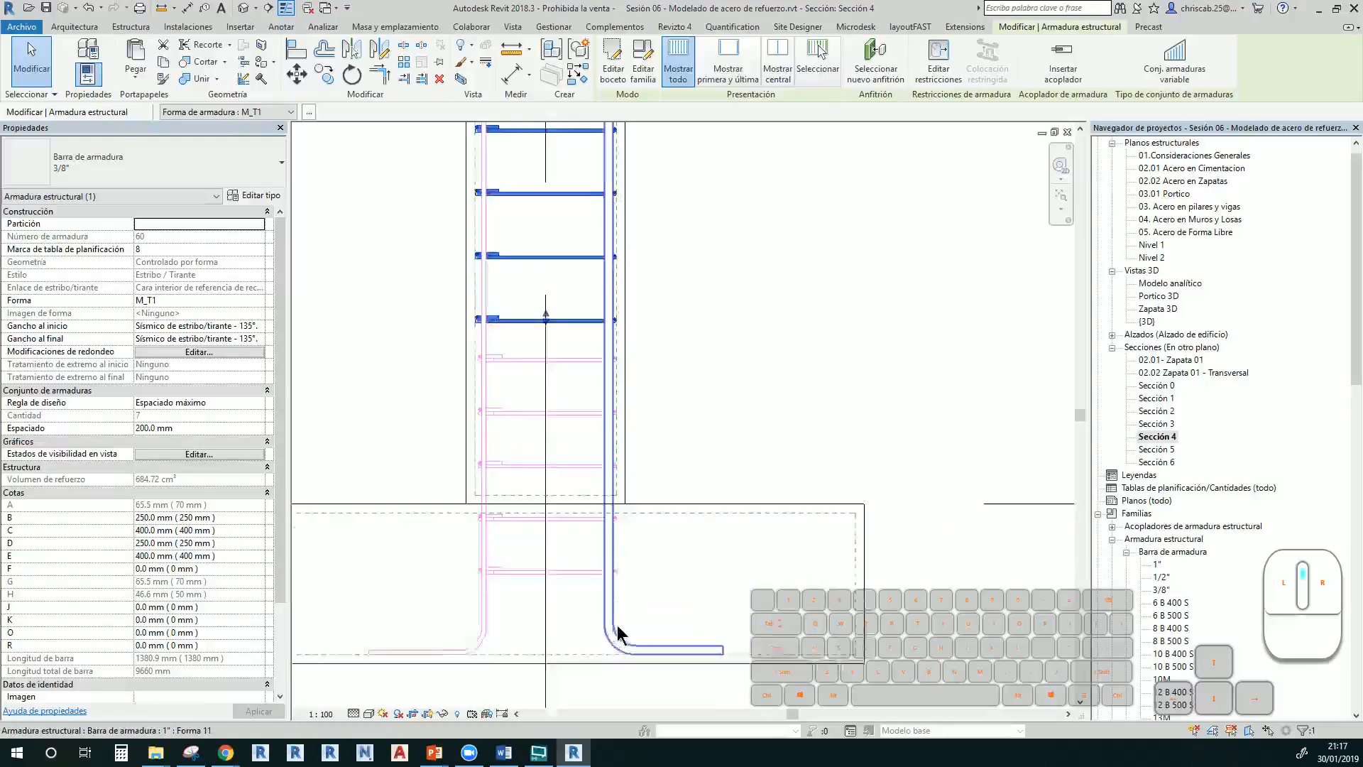
{"action": "scroll", "coordinate": [606, 610], "scroll_direction": "up", "scroll_amount": 2}
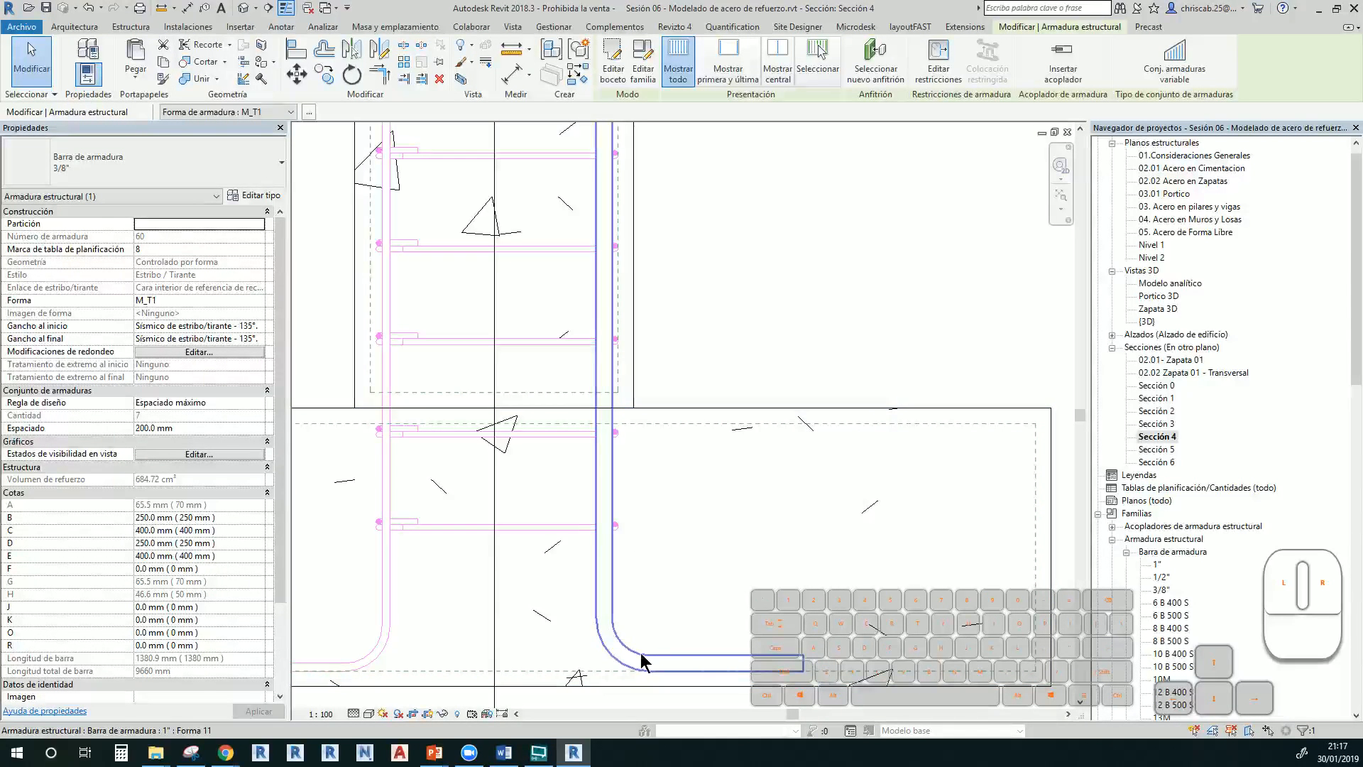
{"action": "scroll", "coordinate": [634, 643], "scroll_direction": "down", "scroll_amount": 6}
{"action": "middle_click_drag", "start_coordinate": [639, 276], "coordinate": [652, 567]}
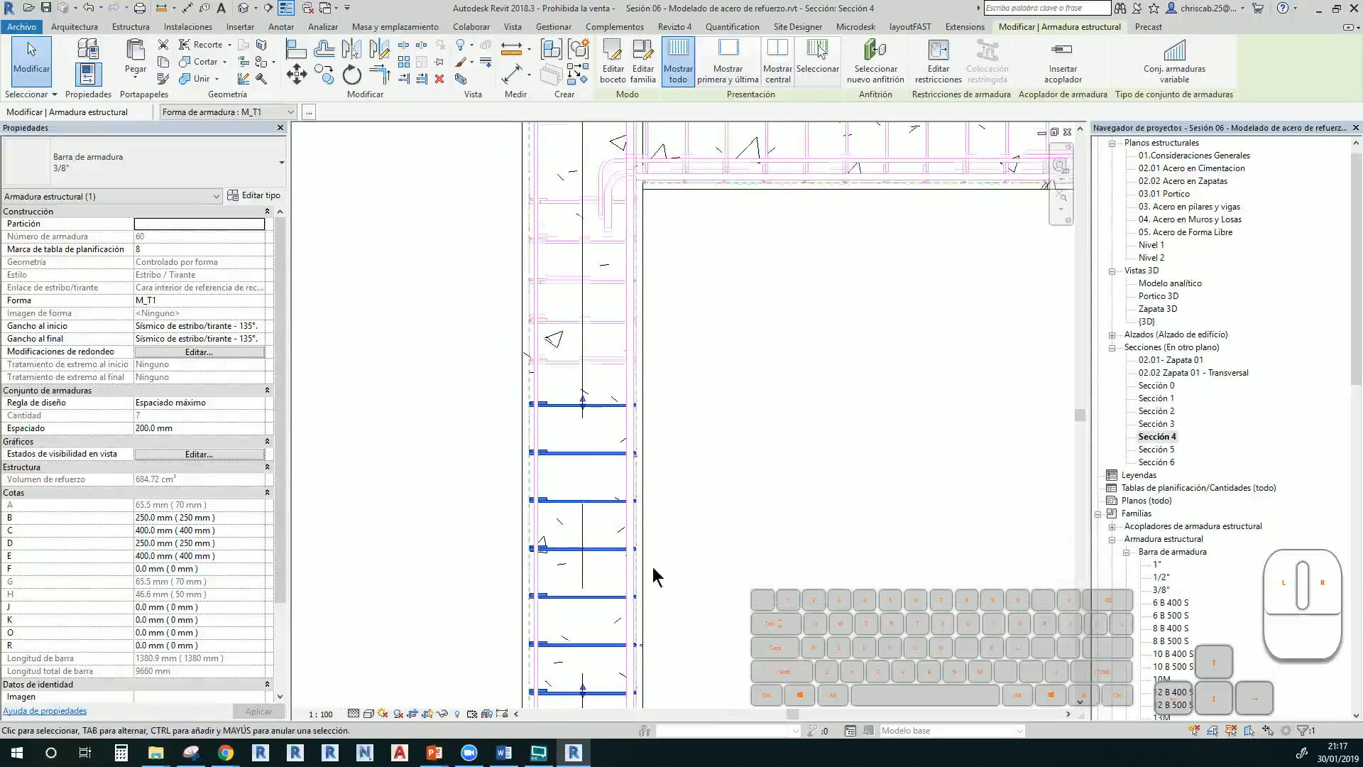
{"action": "middle_click_drag", "start_coordinate": [657, 383], "coordinate": [675, 552]}
{"action": "scroll", "coordinate": [675, 552], "scroll_direction": "down", "scroll_amount": 1}
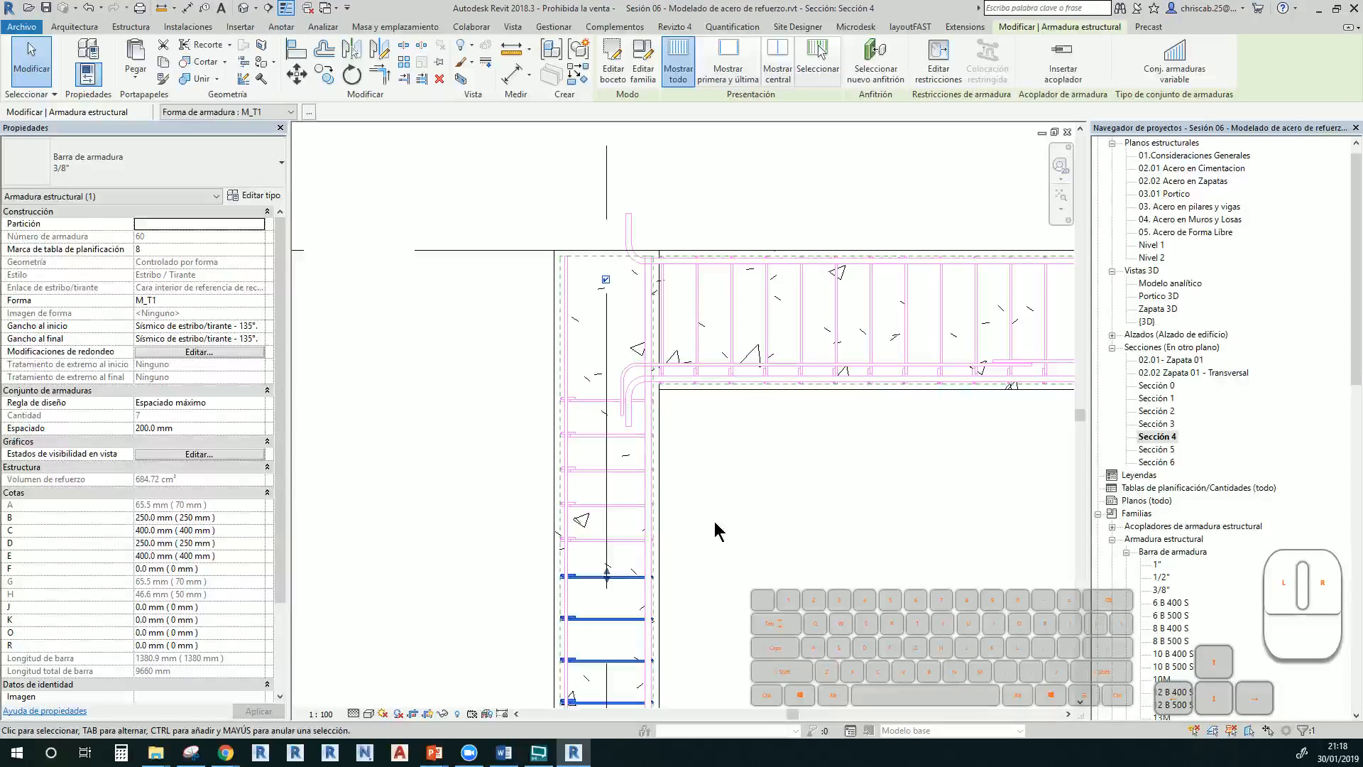
Bring the footing back into view and select the column and footing
{"action": "scroll", "coordinate": [748, 552], "scroll_direction": "down", "scroll_amount": 2}
{"action": "middle_click_drag", "start_coordinate": [749, 561], "coordinate": [800, 281]}
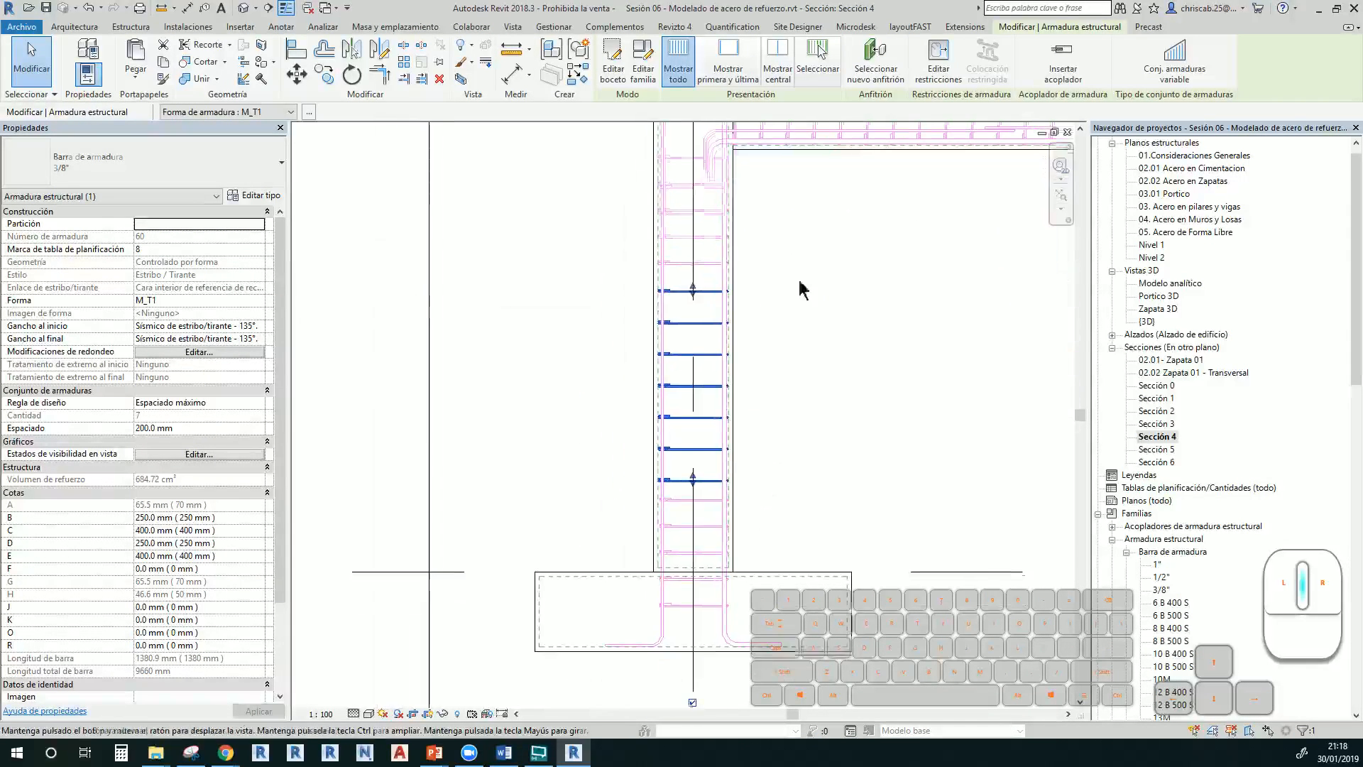
{"action": "middle_click_drag", "start_coordinate": [794, 469], "coordinate": [727, 331]}
{"action": "scroll", "coordinate": [659, 434], "scroll_direction": "up", "scroll_amount": 3}
{"action": "scroll", "coordinate": [658, 442], "scroll_direction": "up", "scroll_amount": 2}
{"action": "left_click", "coordinate": [668, 328]}
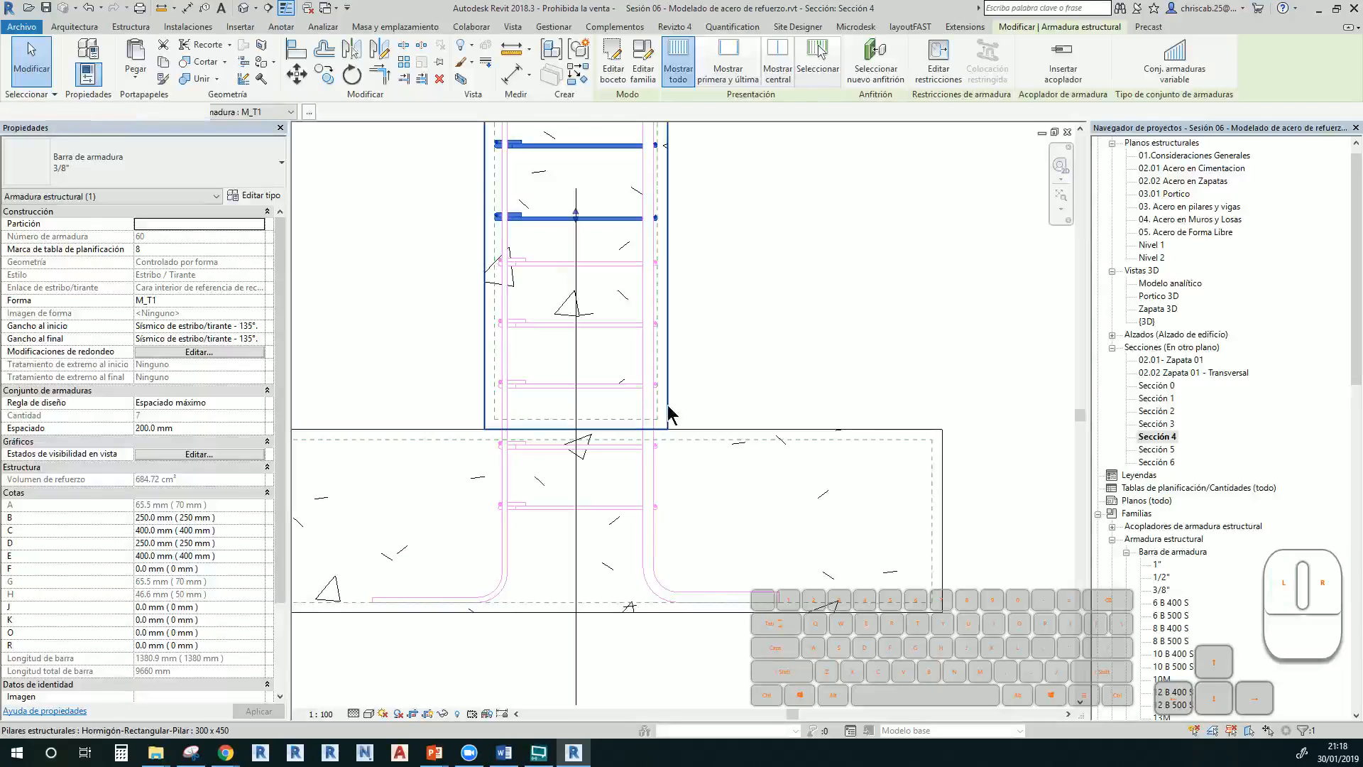
{"action": "left_click", "coordinate": [720, 439]}
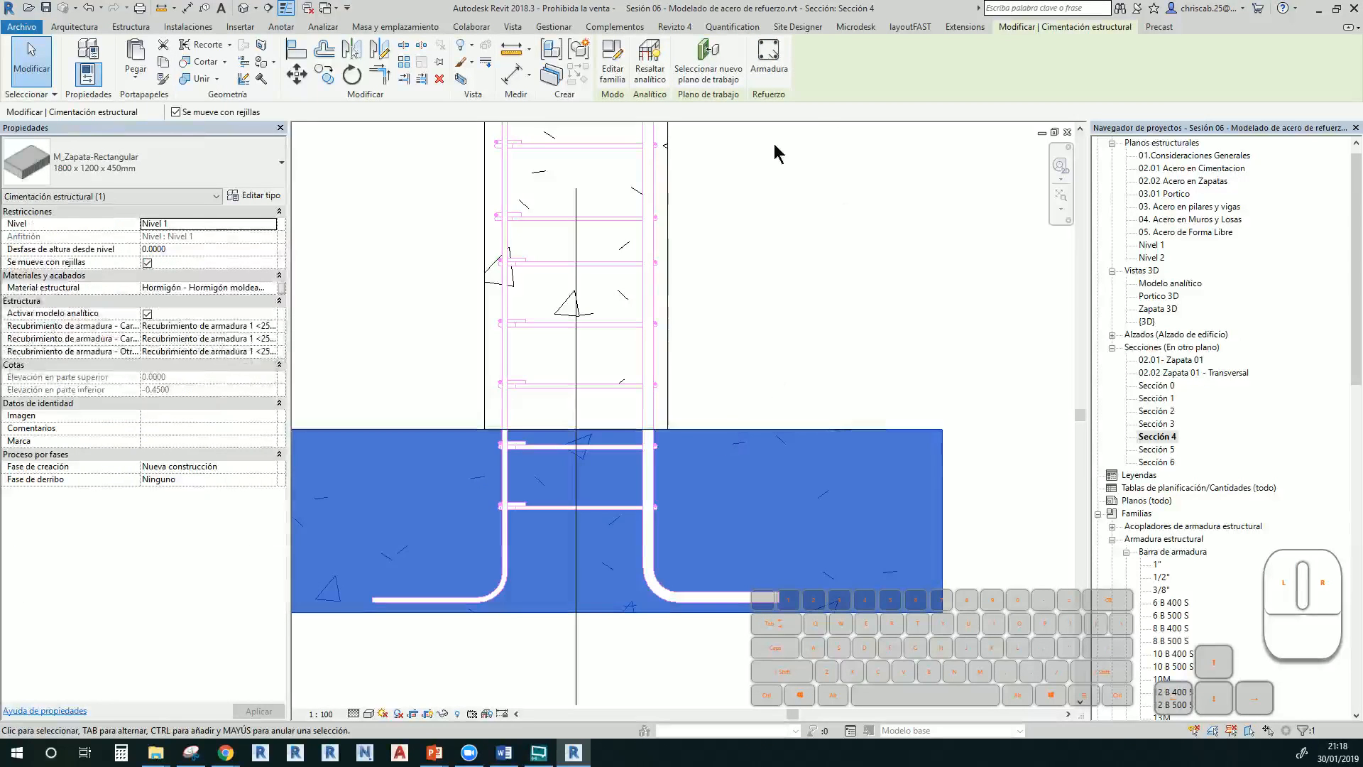
Sketch a column-hosted bar running down into the footing and turning horizontally along it
{"action": "left_click", "coordinate": [771, 65]}
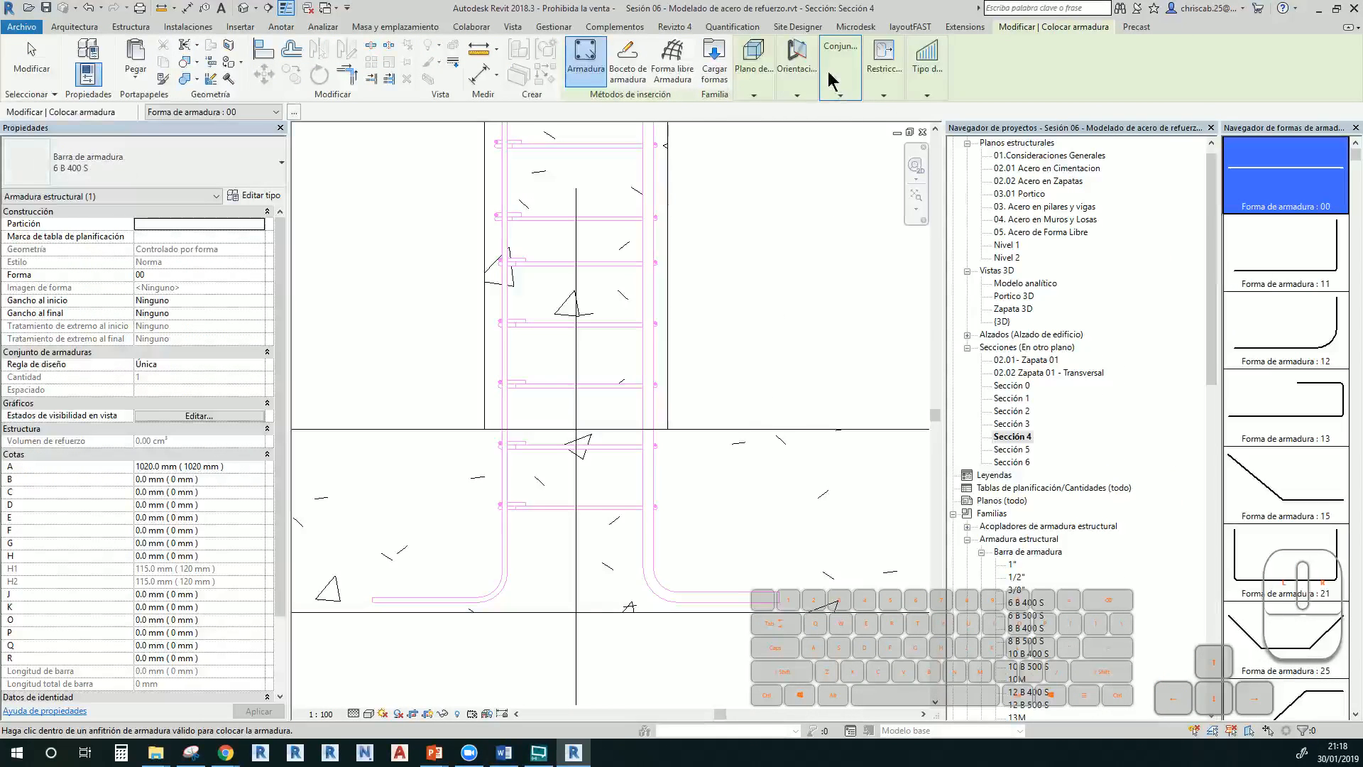
{"action": "left_click", "coordinate": [628, 67]}
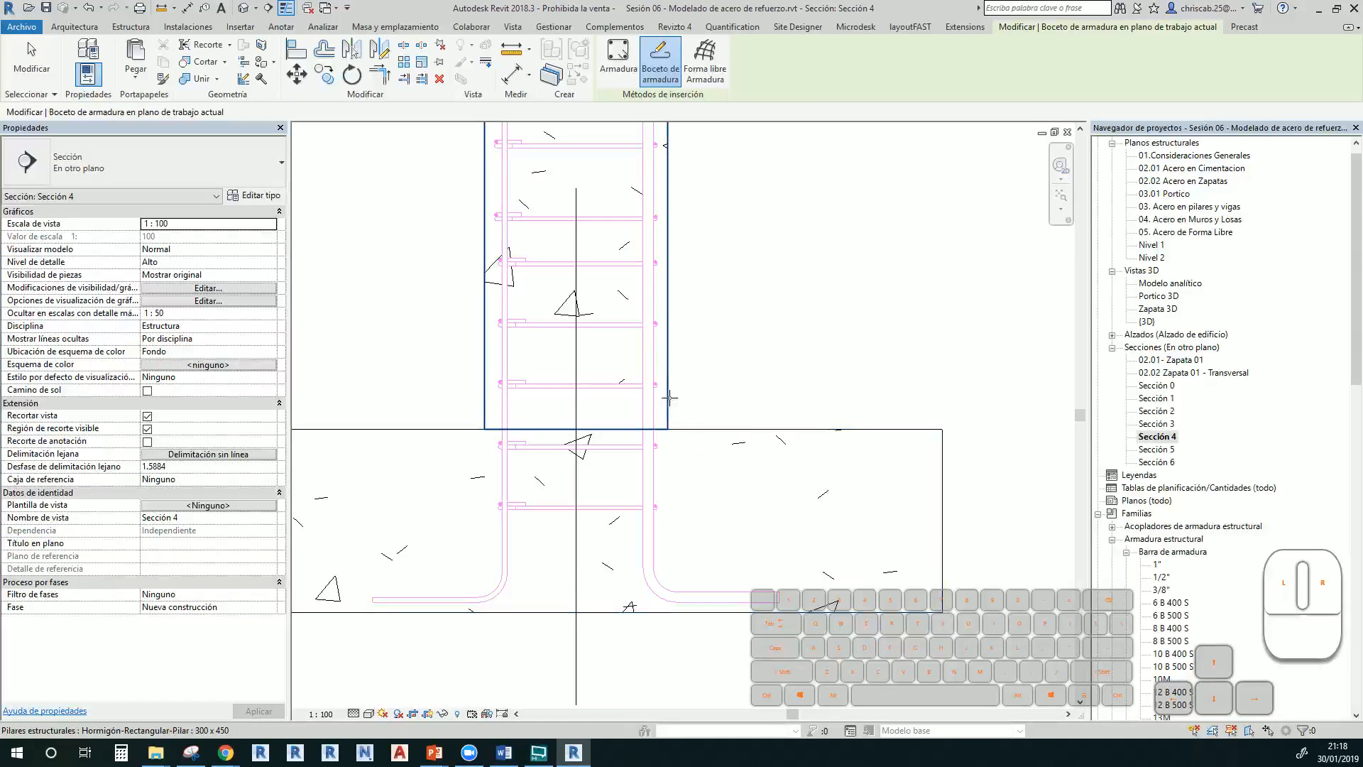
{"action": "left_click", "coordinate": [663, 307]}
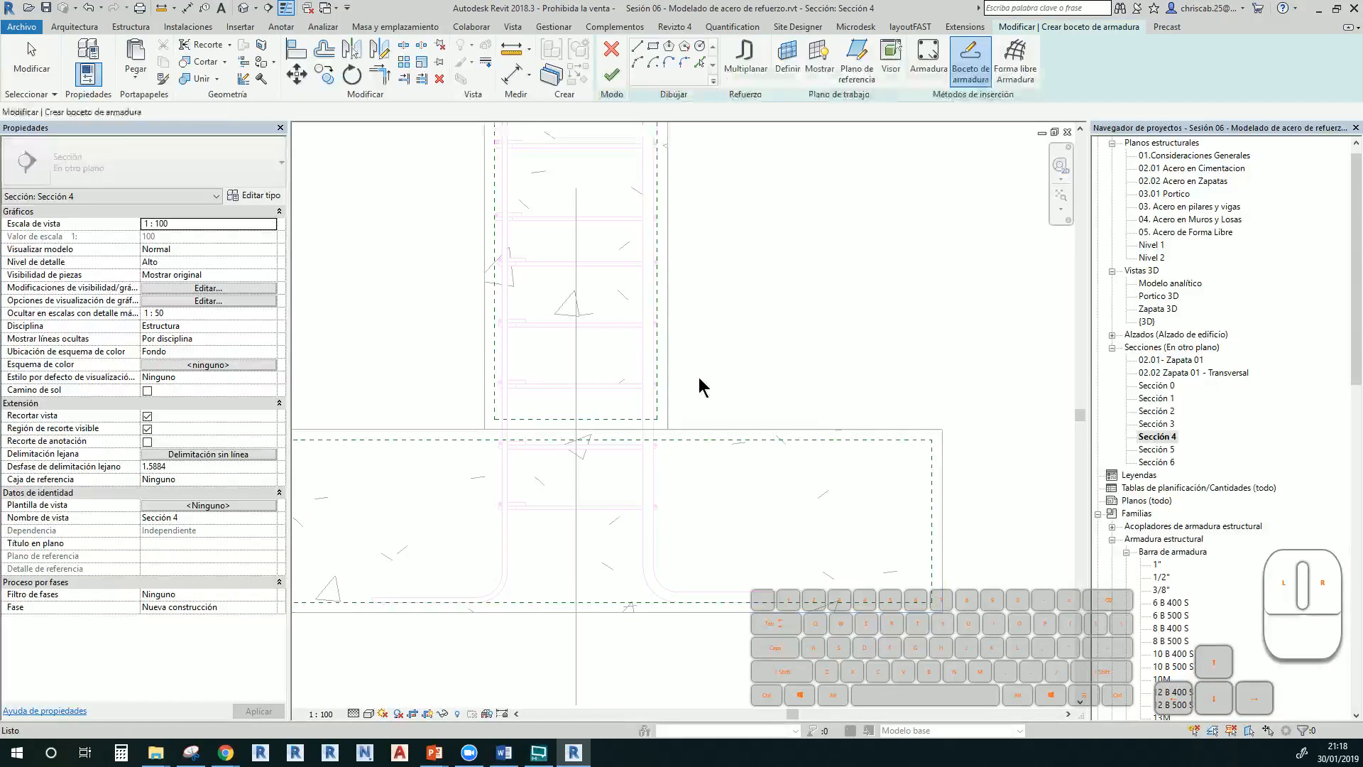
{"action": "left_click", "coordinate": [658, 263]}
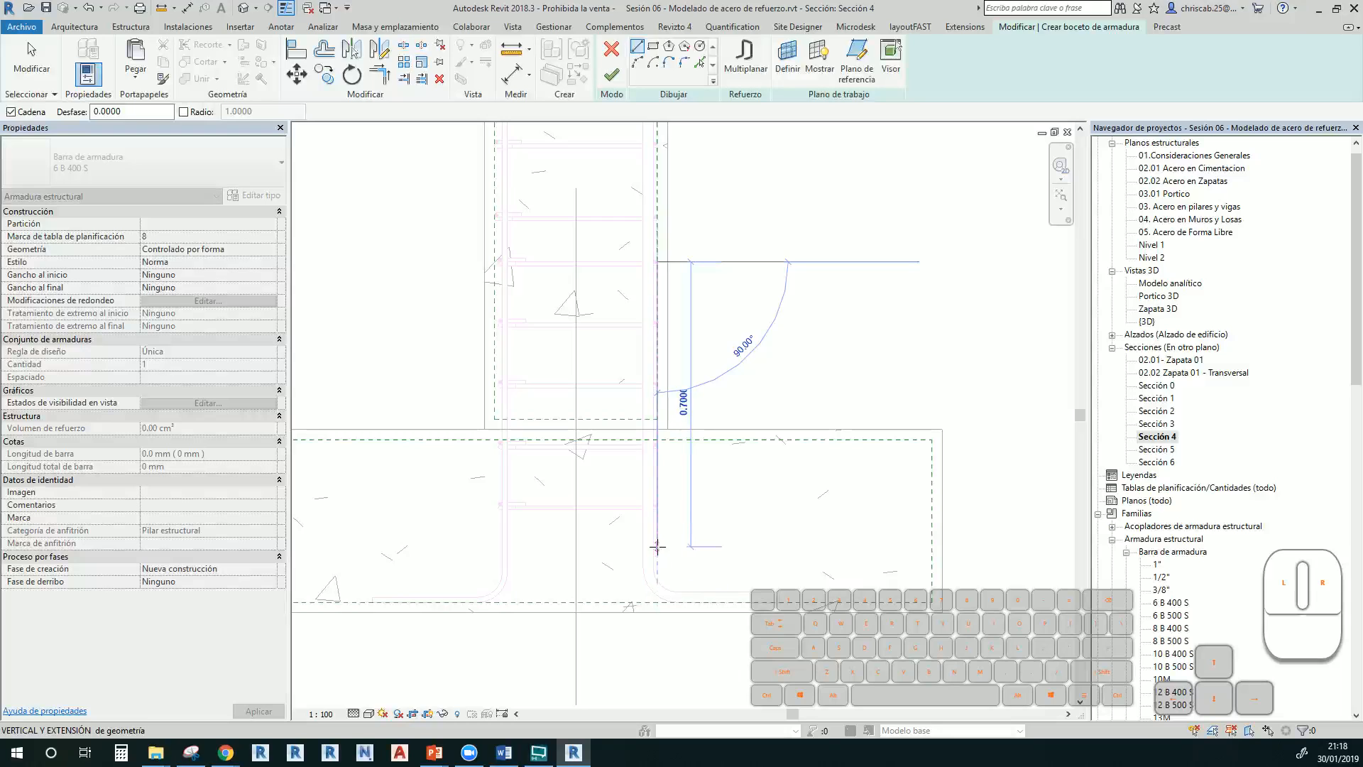
{"action": "left_click", "coordinate": [658, 546]}
{"action": "left_click", "coordinate": [771, 546]}
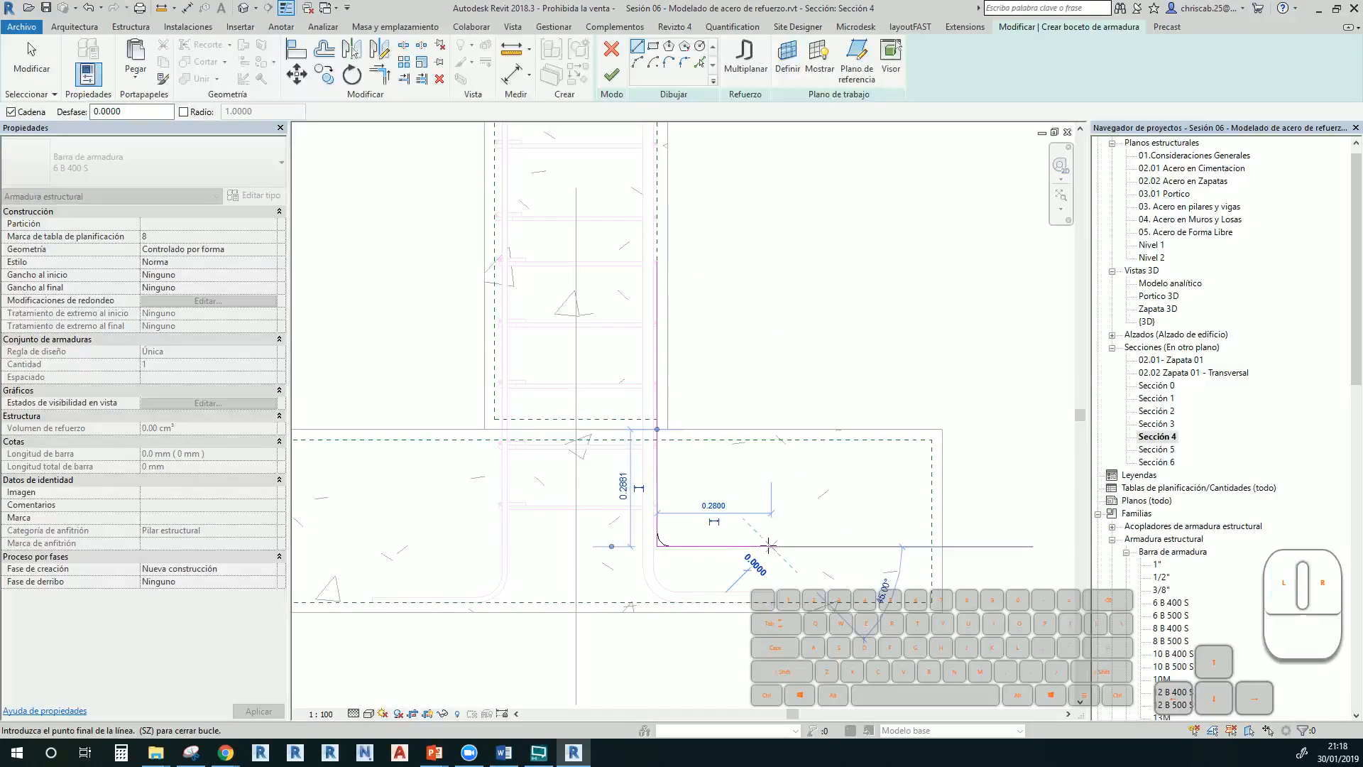
{"action": "key", "text": "Escape"}
{"action": "key", "text": "Escape"}
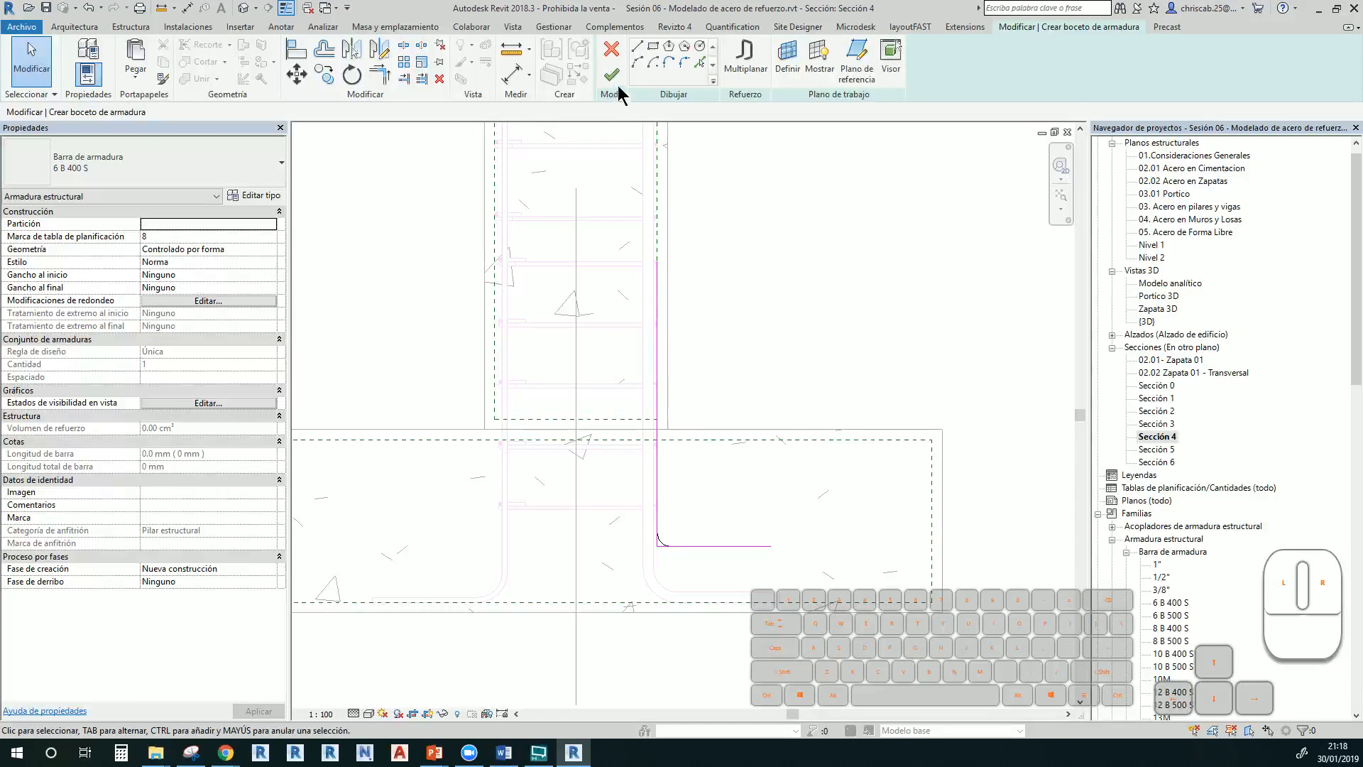
{"action": "left_click", "coordinate": [611, 74]}
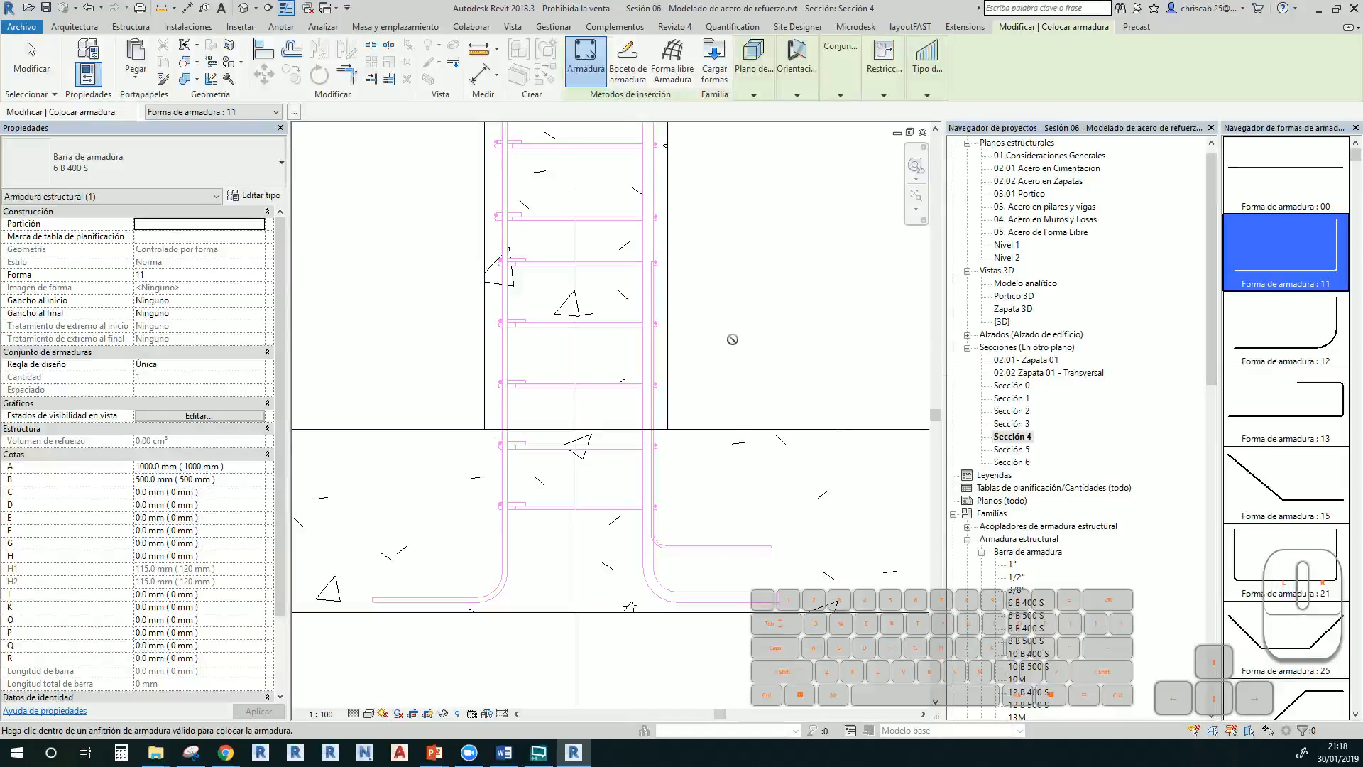
{"action": "key", "text": "Escape"}
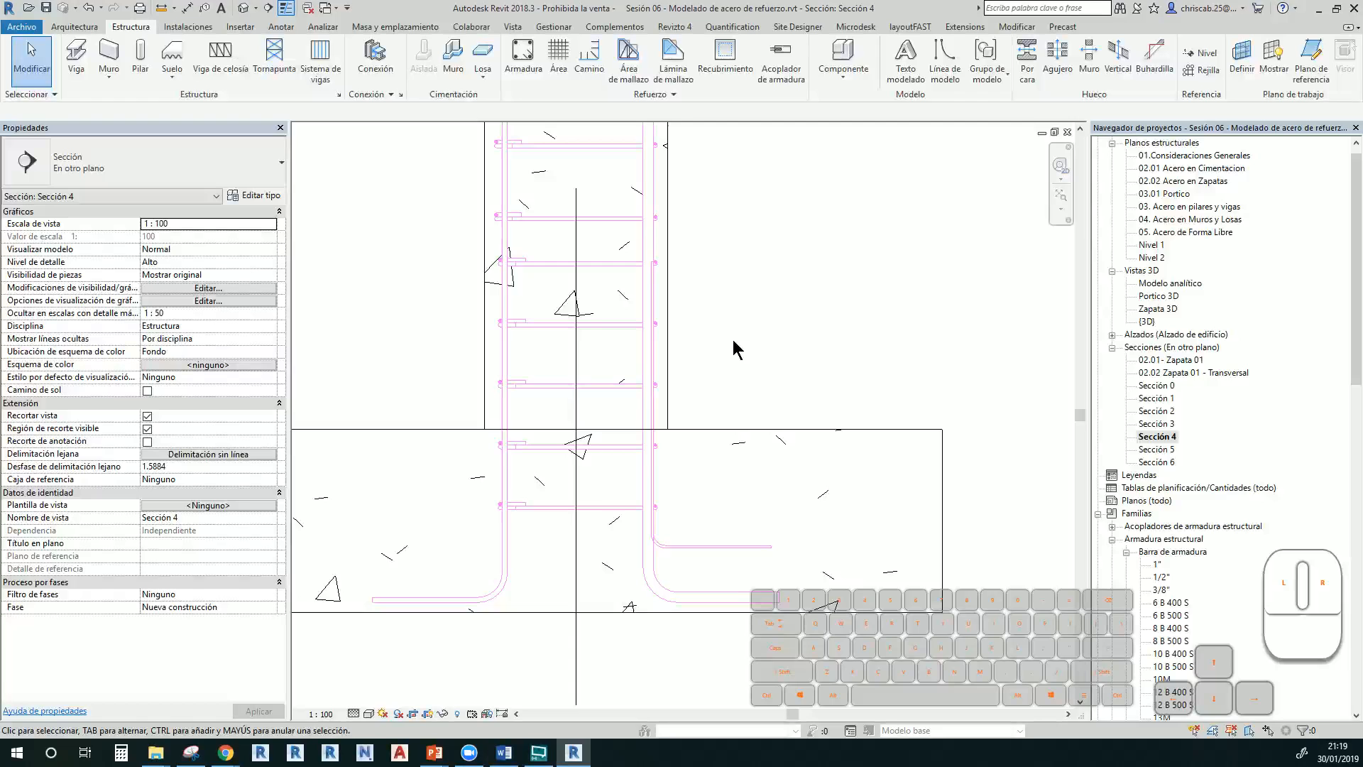
Switch to the default 3D view and start the Structural Column tool
{"action": "left_click", "coordinate": [142, 67]}
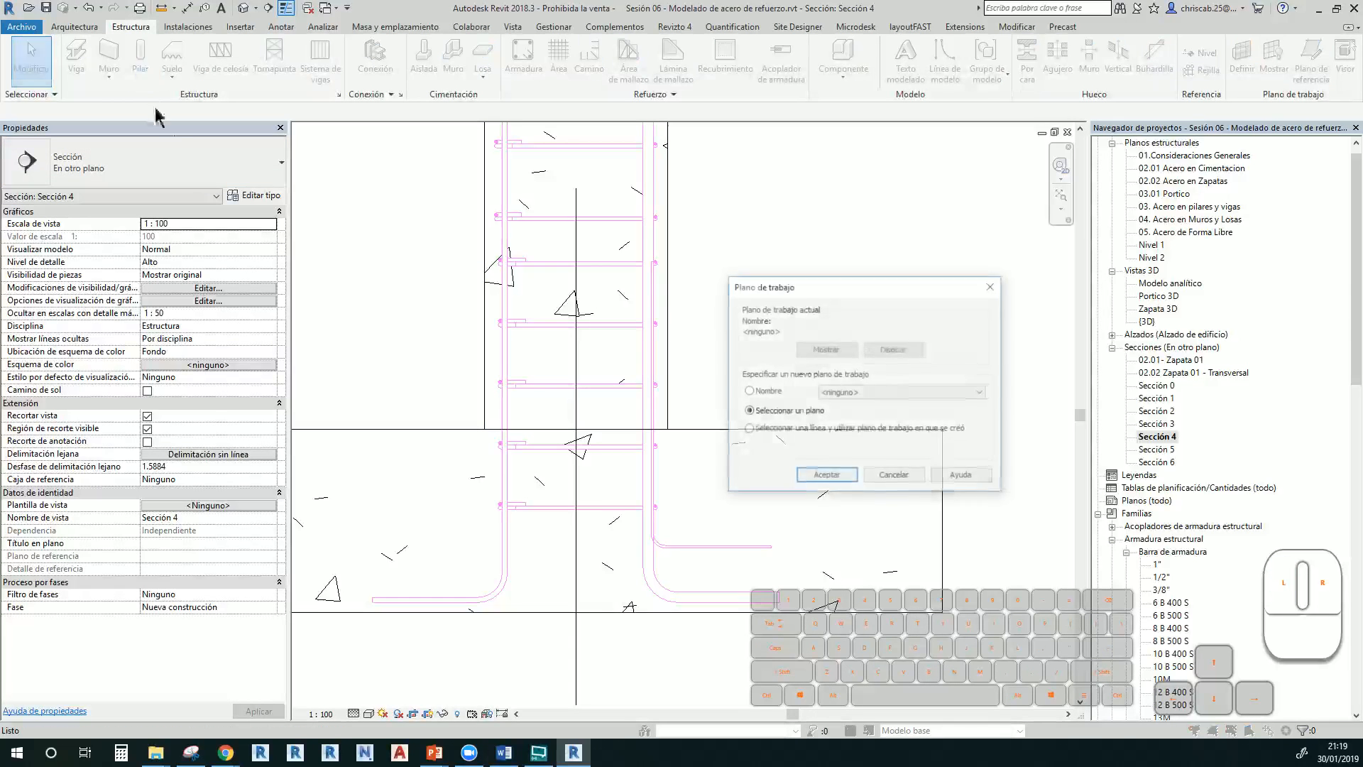
{"action": "key", "text": "Escape"}
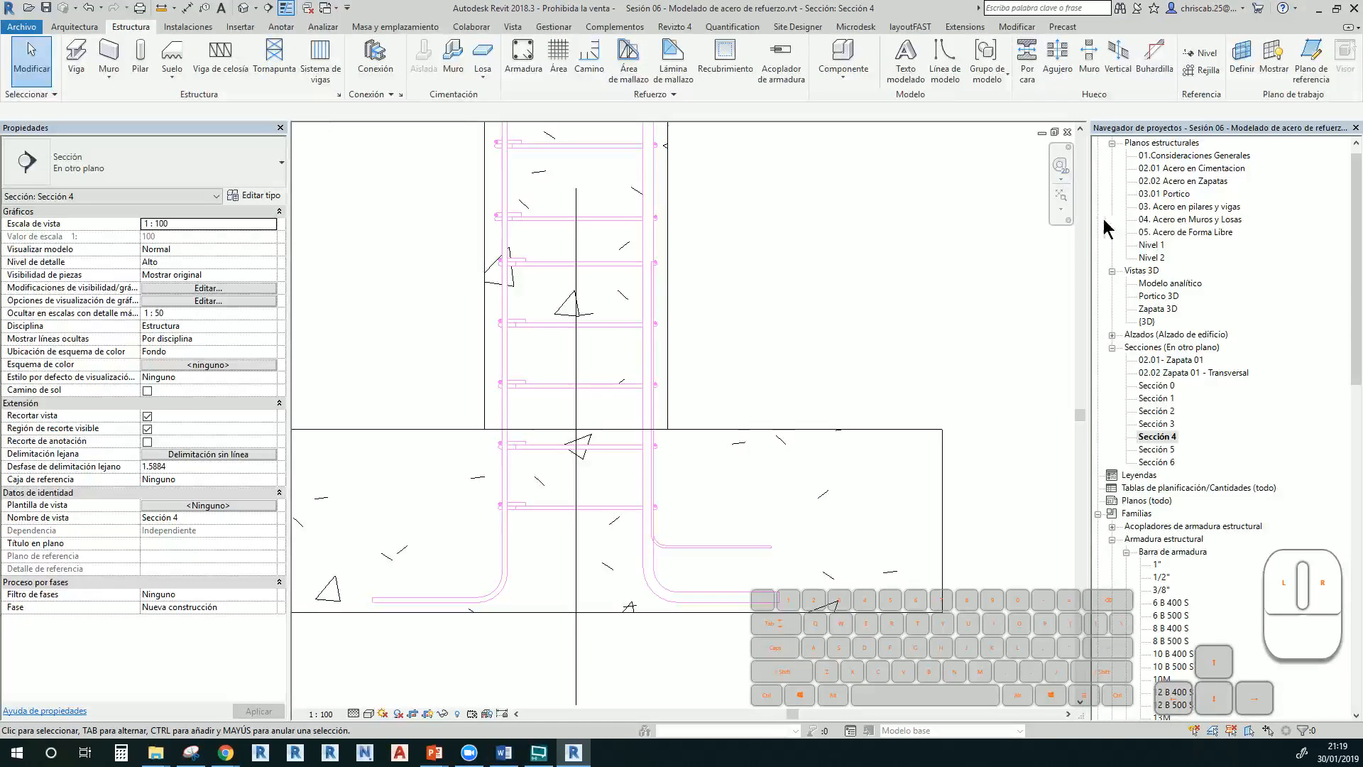
{"action": "double_click", "coordinate": [1147, 321]}
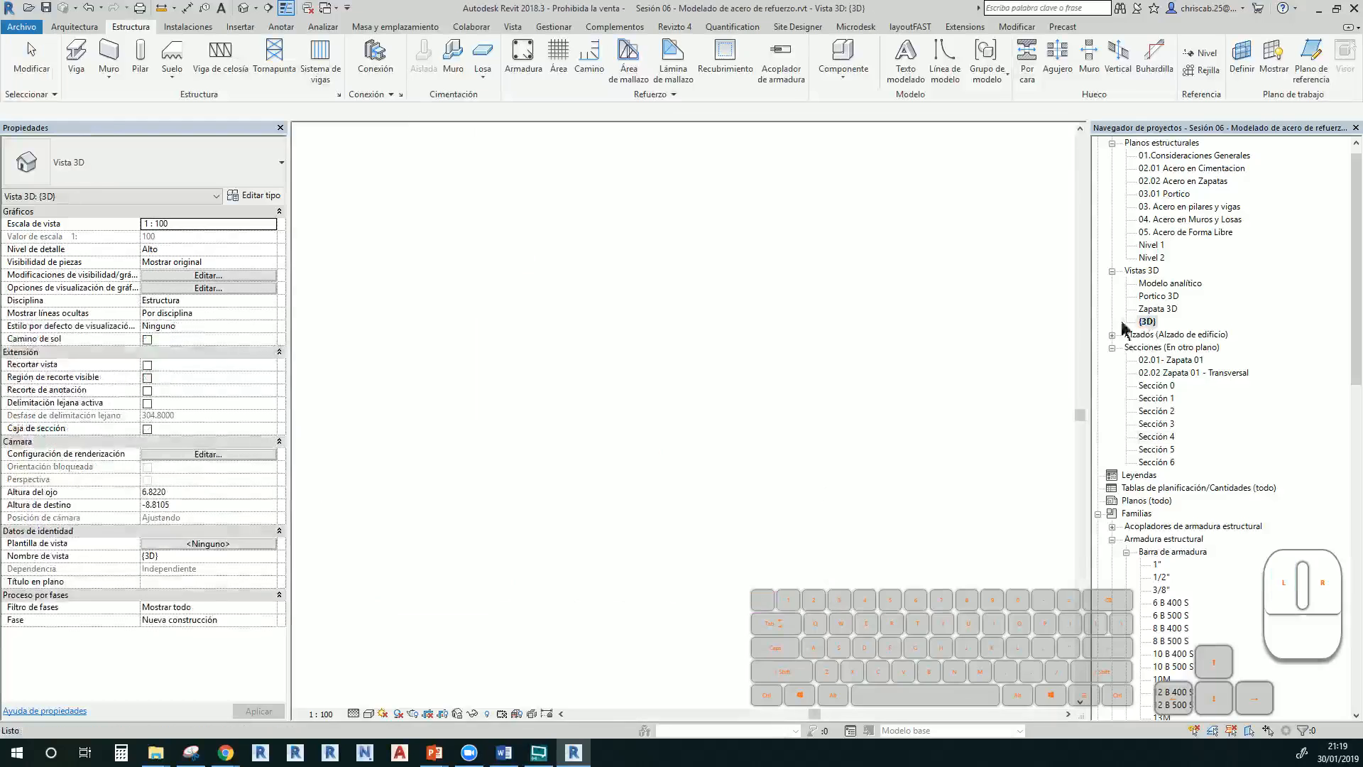
{"action": "left_click", "coordinate": [140, 53]}
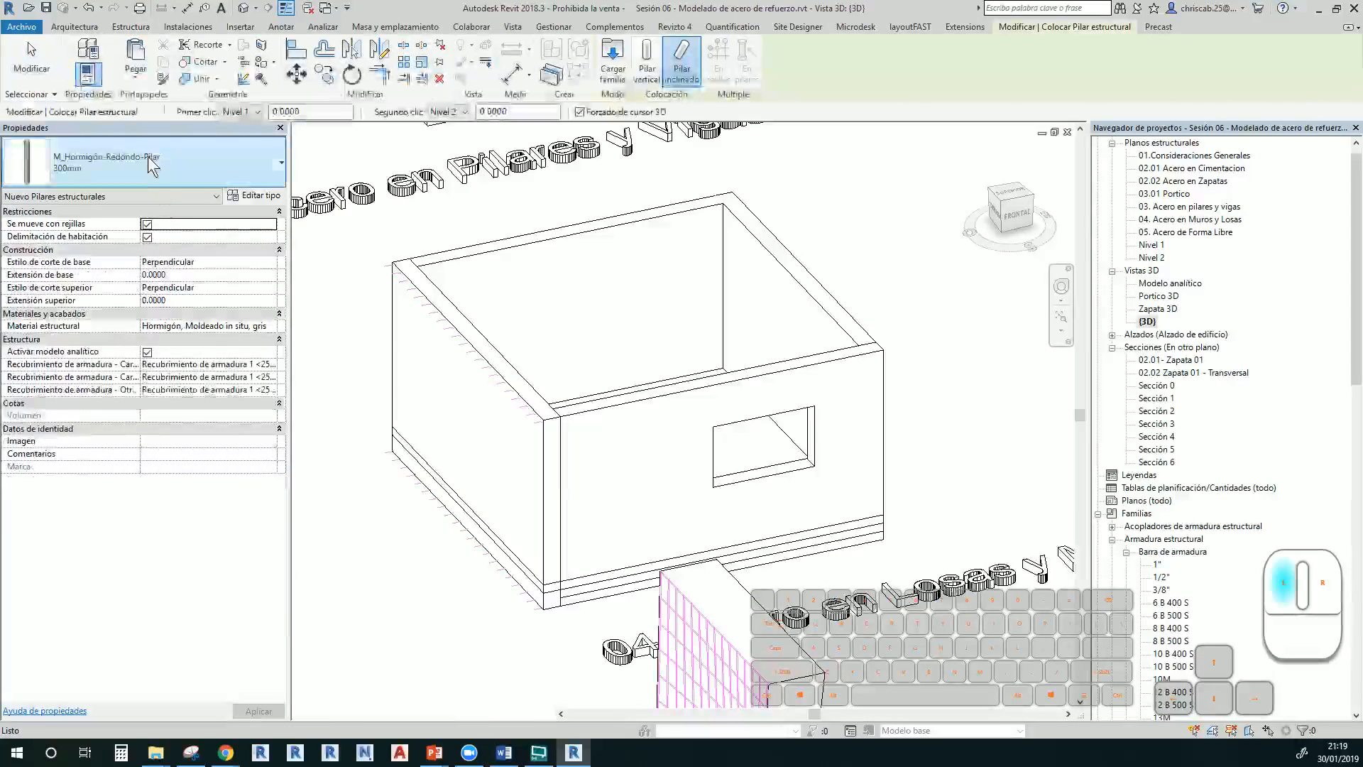
{"action": "left_click", "coordinate": [151, 165]}
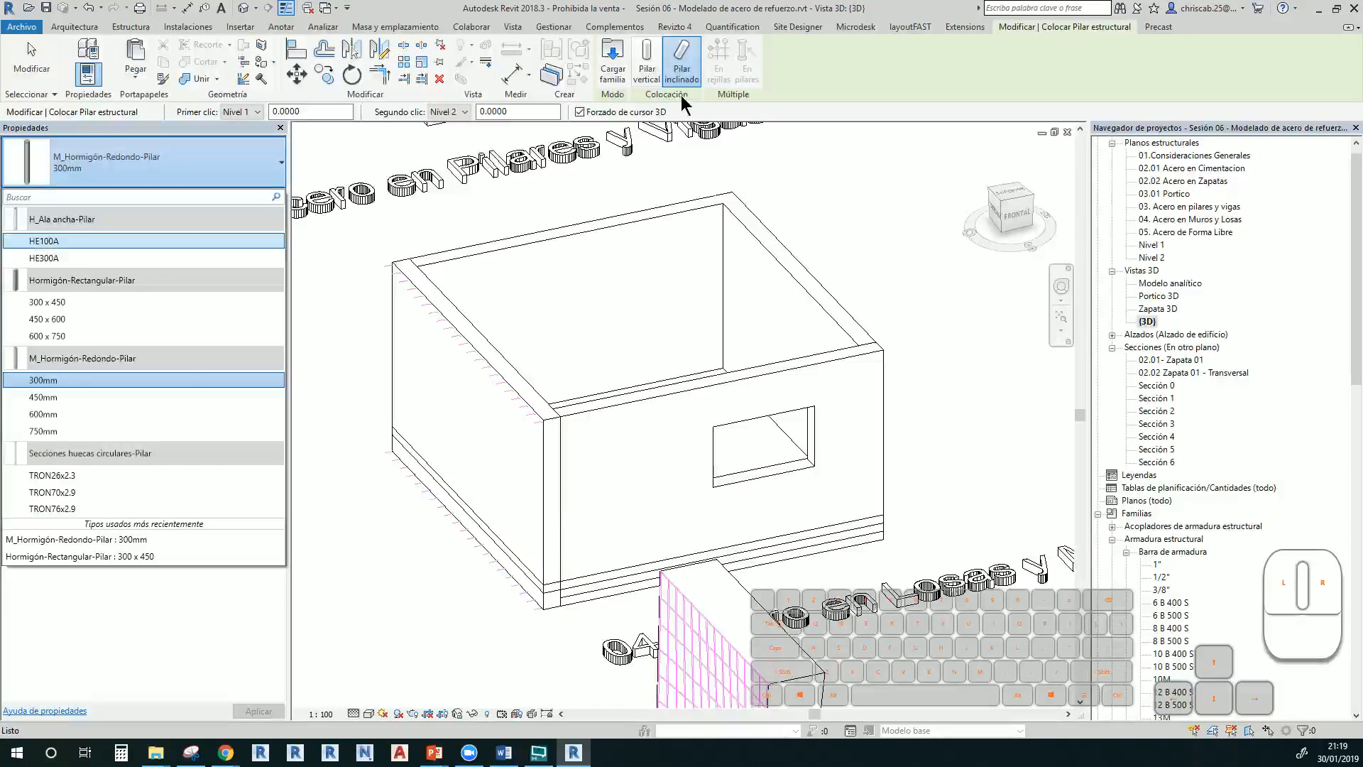
Load HEC - Vigas de ala ancha - Pilar.rfa from Acero > Específico de español (EN) with types HEC 100–HEC 320
{"action": "left_click", "coordinate": [613, 64]}
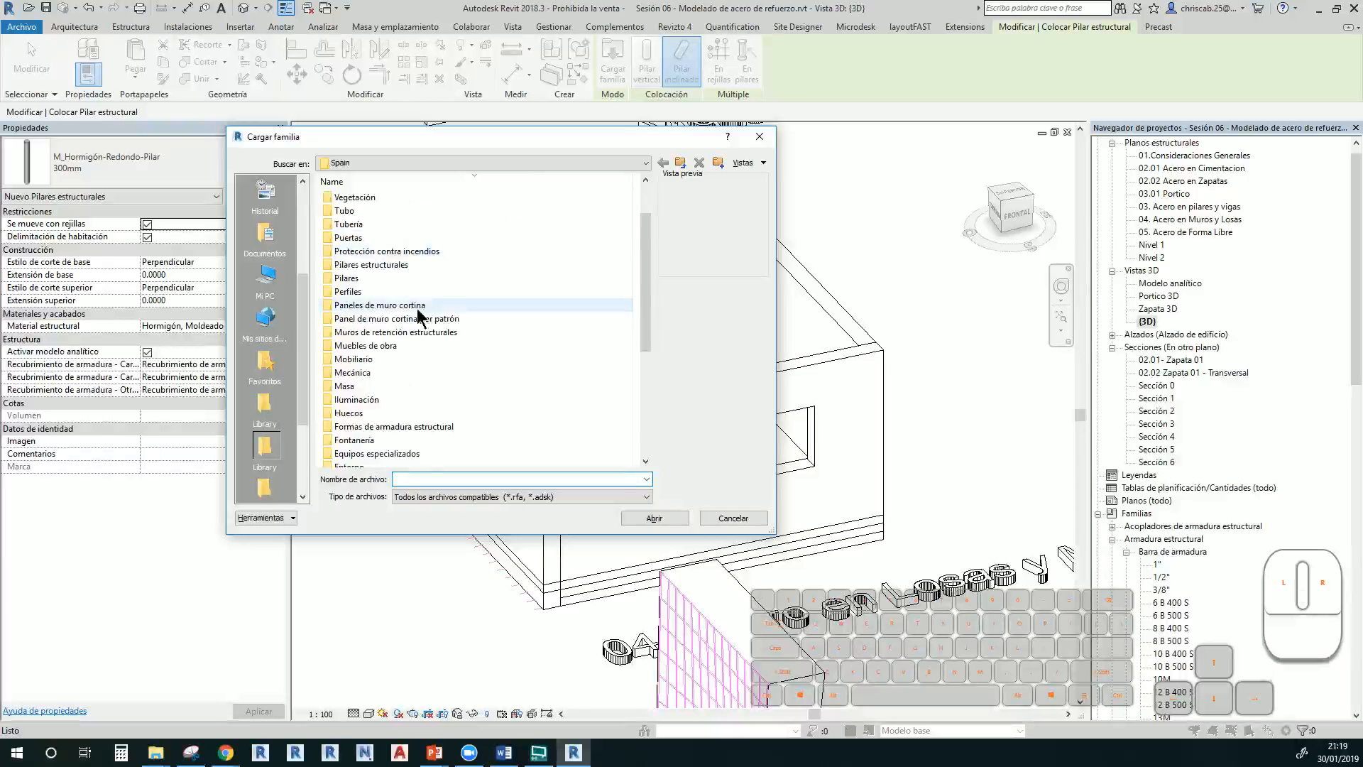
{"action": "scroll", "coordinate": [419, 314], "scroll_direction": "down", "scroll_amount": 1}
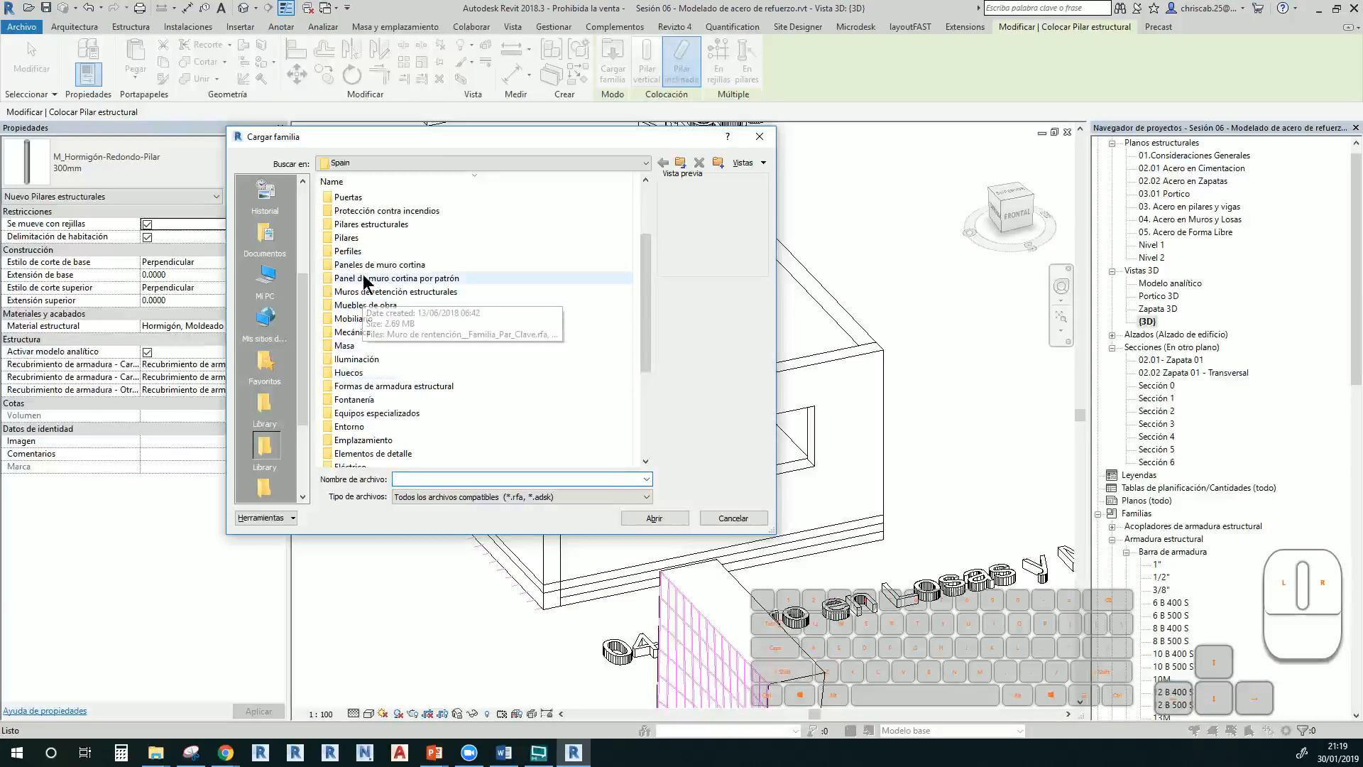
{"action": "double_click", "coordinate": [360, 225]}
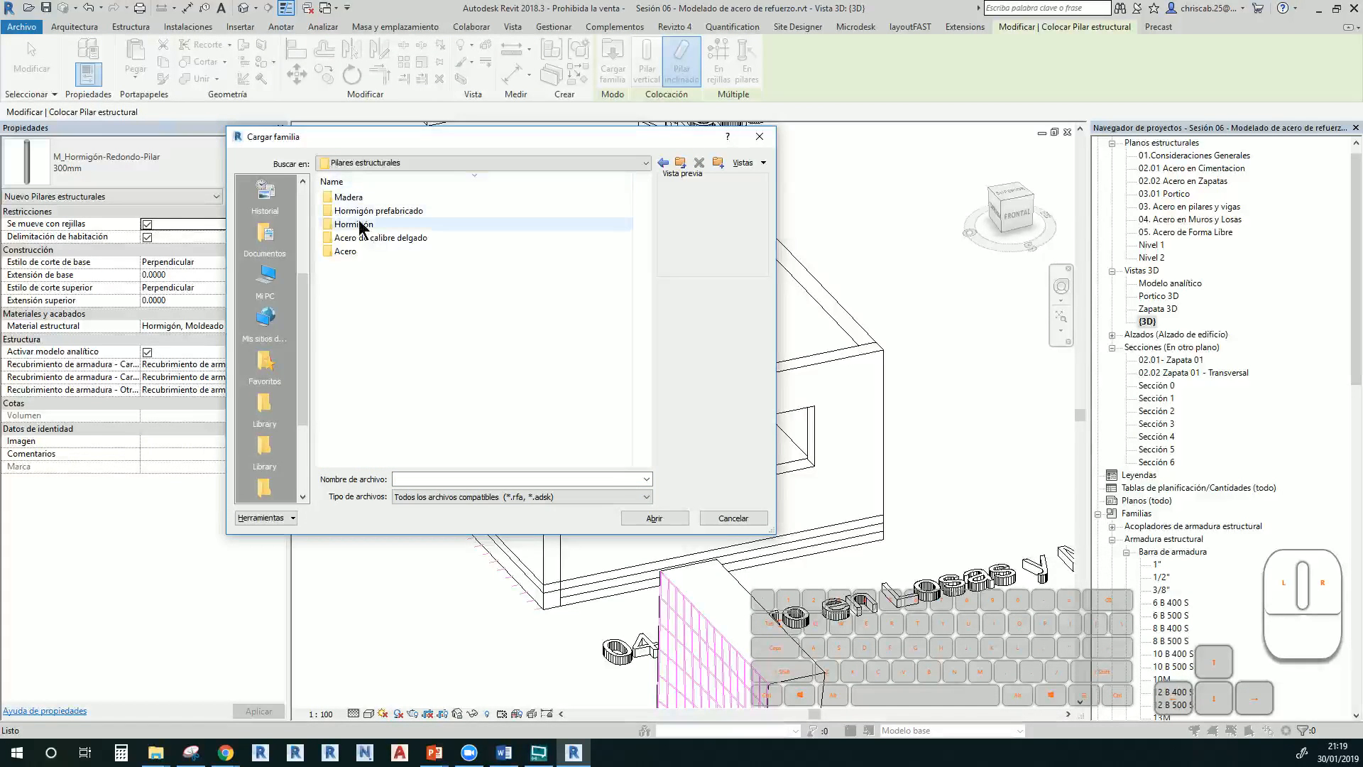
{"action": "double_click", "coordinate": [359, 251]}
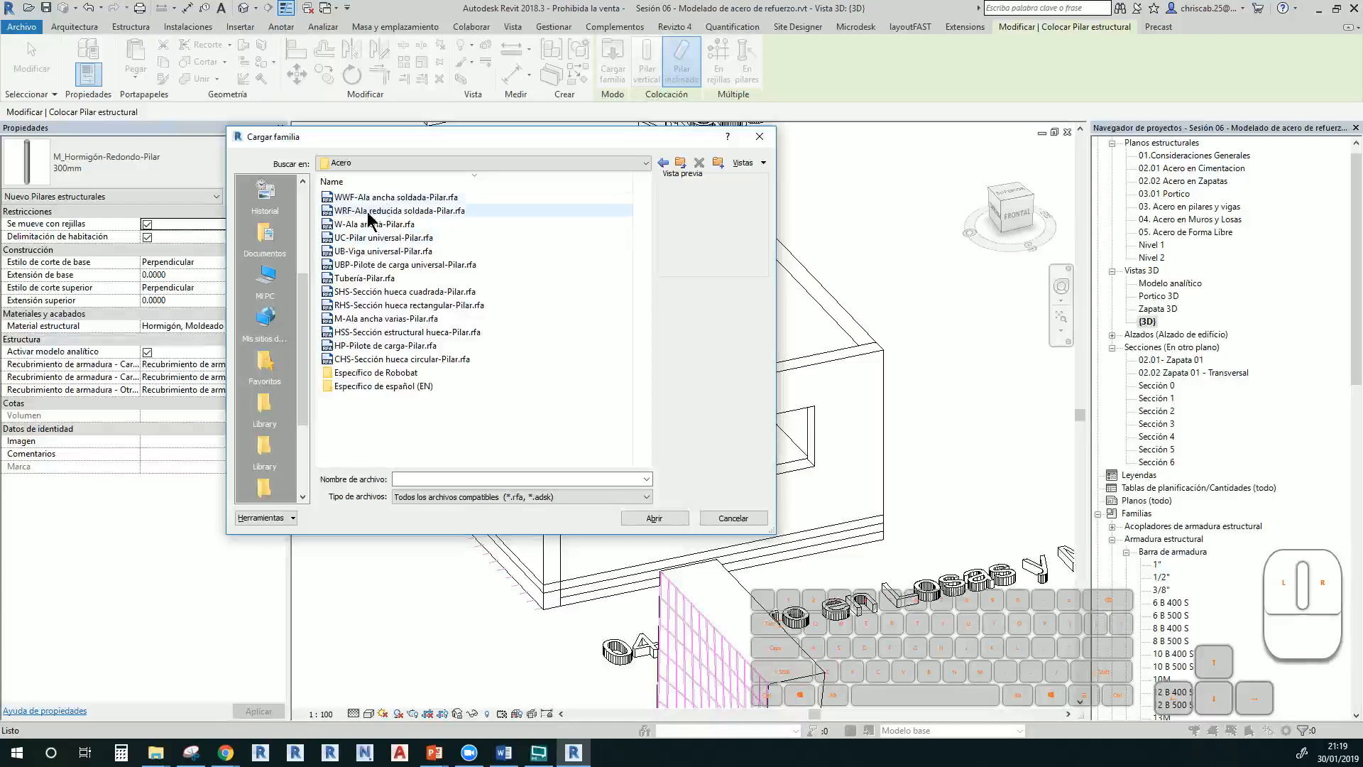
{"action": "double_click", "coordinate": [387, 387]}
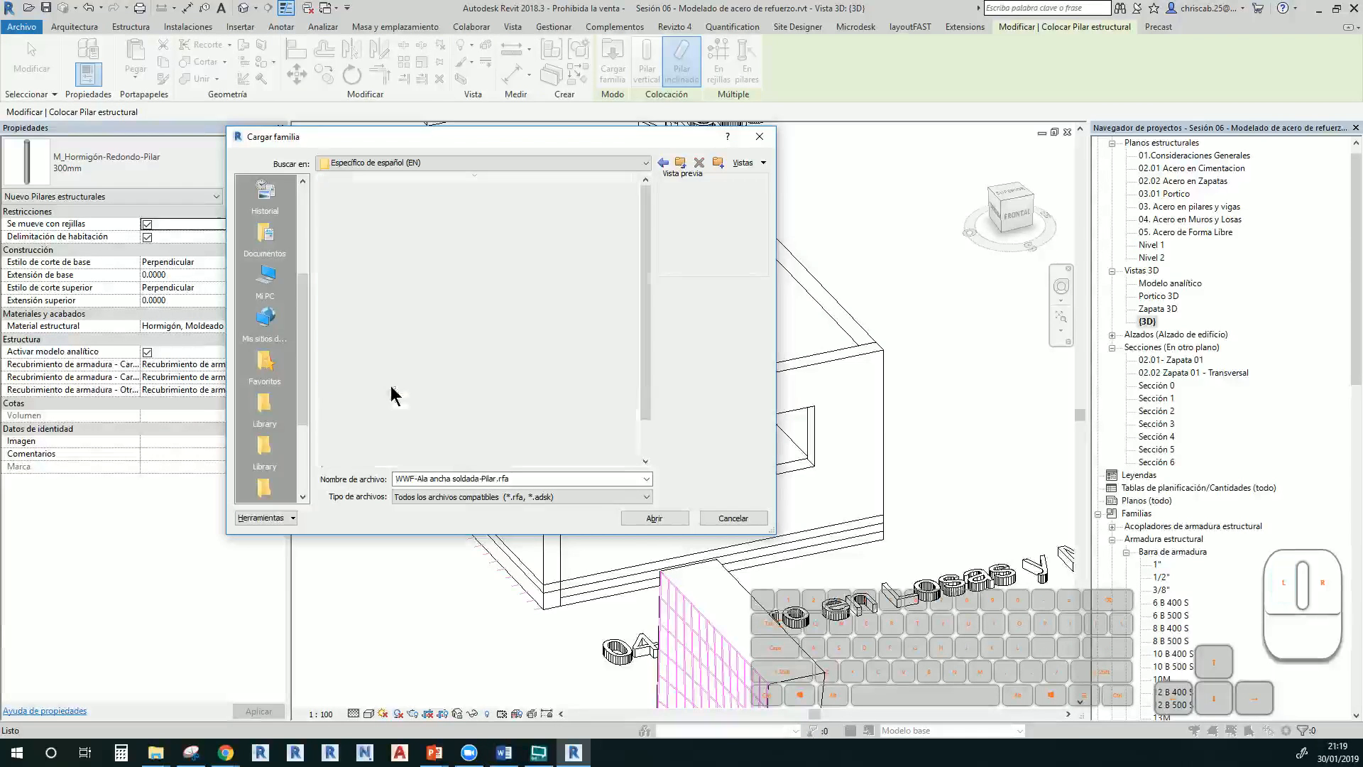
{"action": "left_click", "coordinate": [395, 334]}
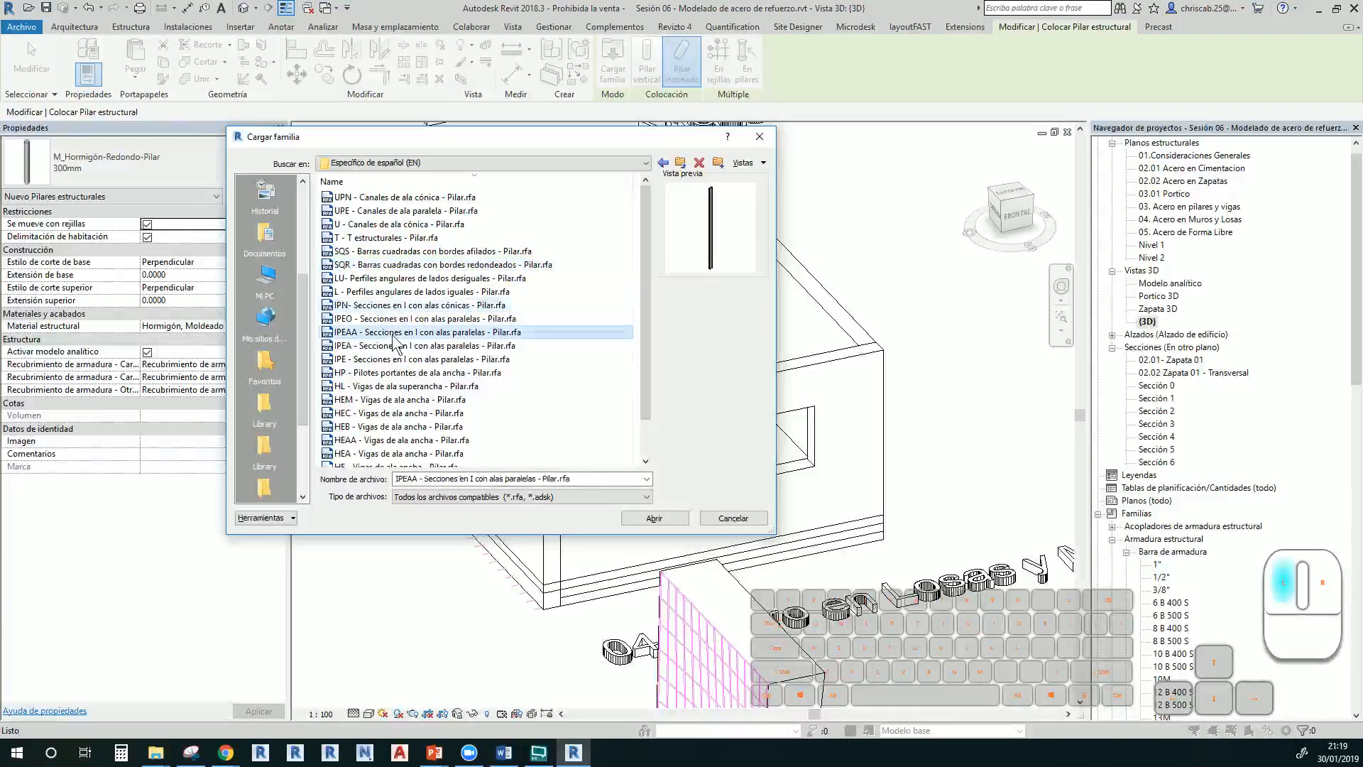
{"action": "left_click", "coordinate": [394, 361]}
{"action": "scroll", "coordinate": [392, 376], "scroll_direction": "down", "scroll_amount": 1}
{"action": "left_click", "coordinate": [384, 374]}
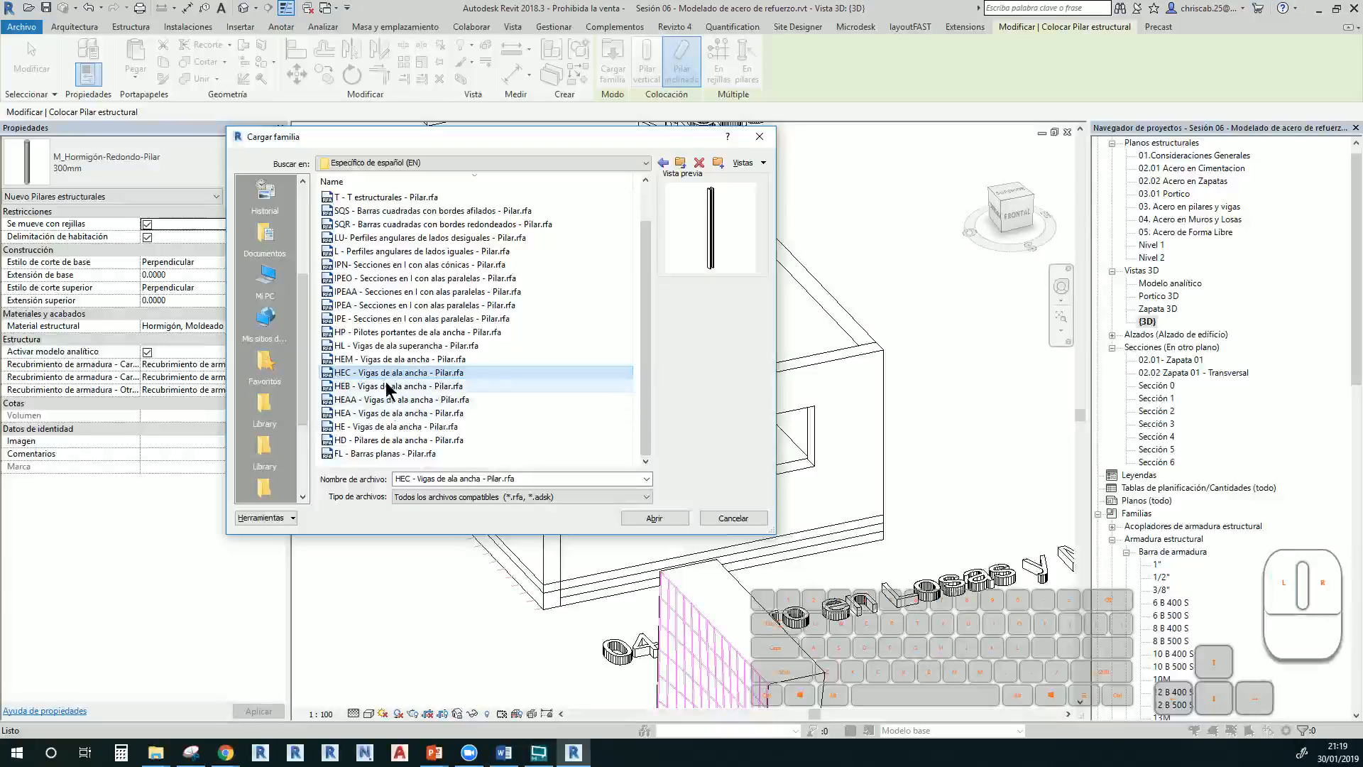
{"action": "left_click", "coordinate": [659, 519]}
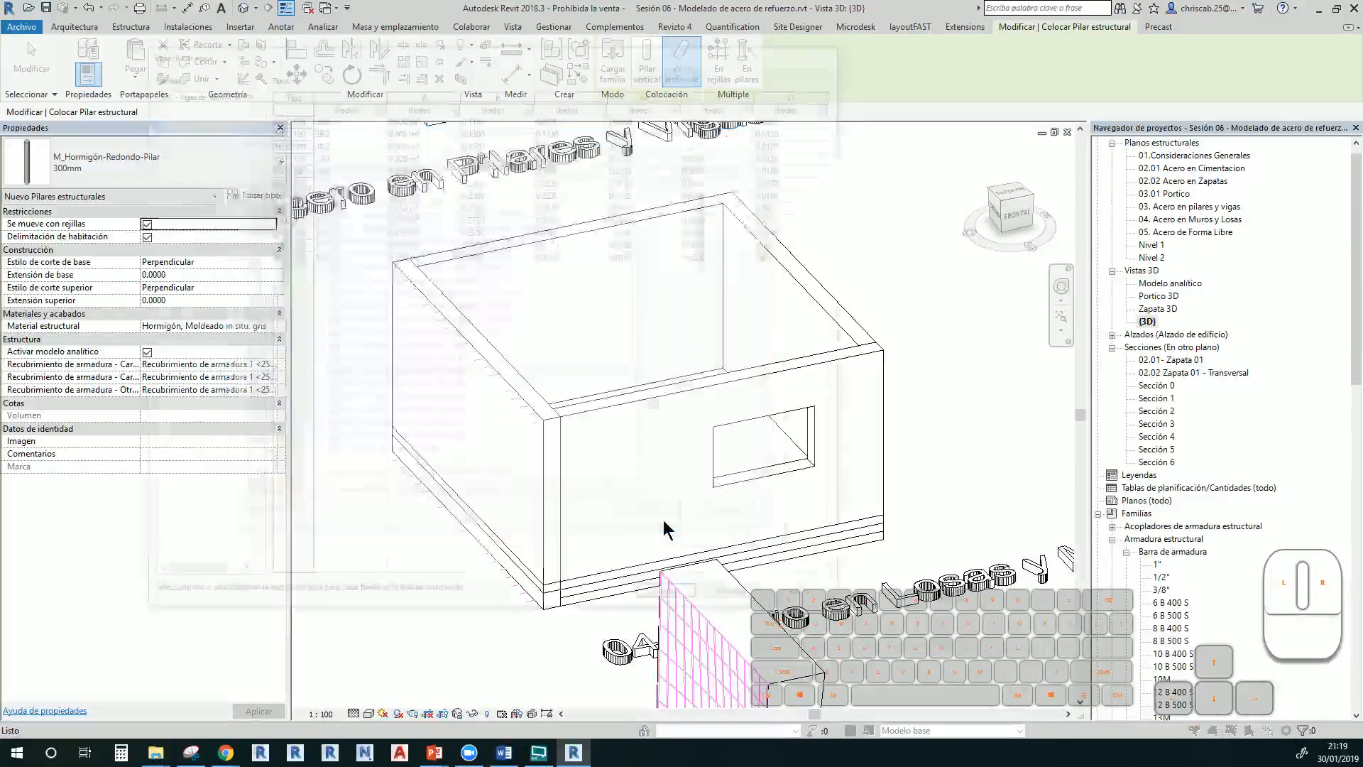
{"action": "left_click_drag", "start_coordinate": [319, 115], "coordinate": [323, 257]}
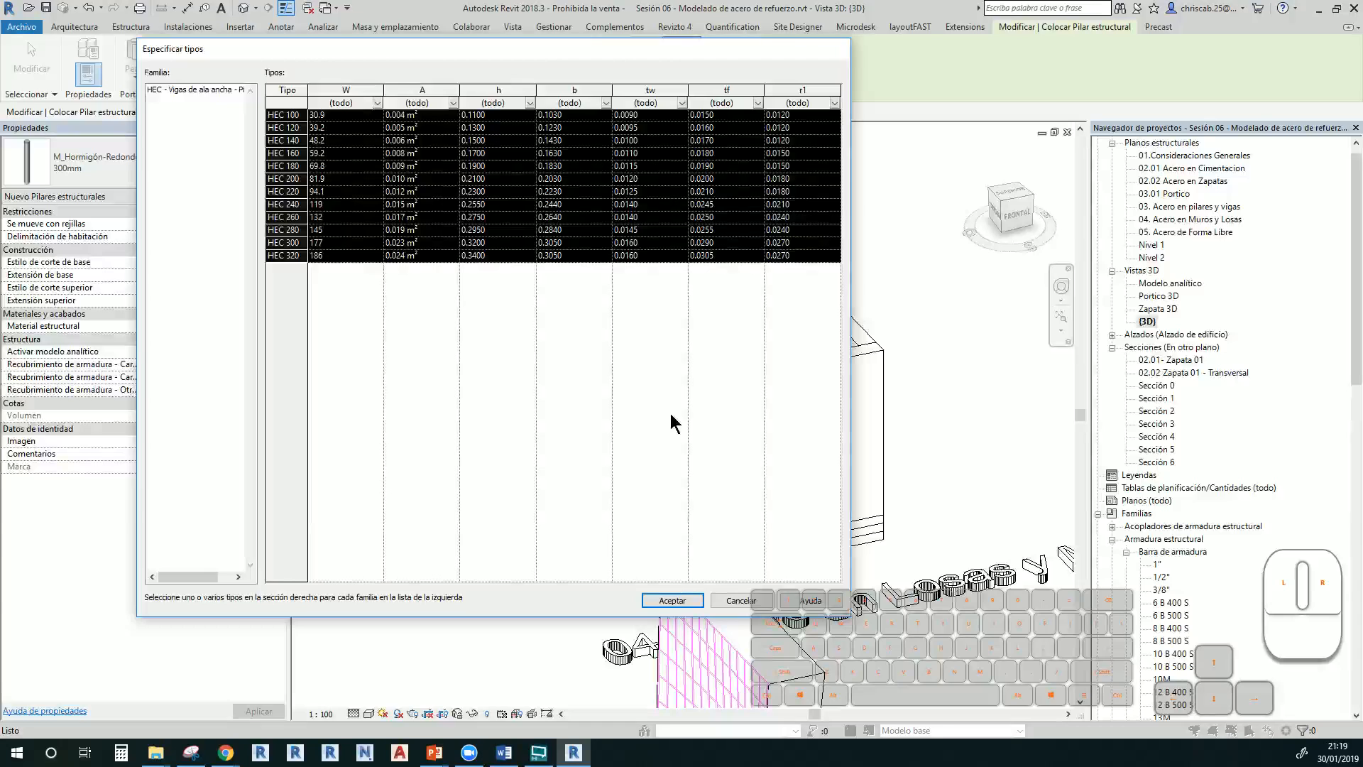
{"action": "key", "text": "Escape"}
{"action": "key", "text": "Escape"}
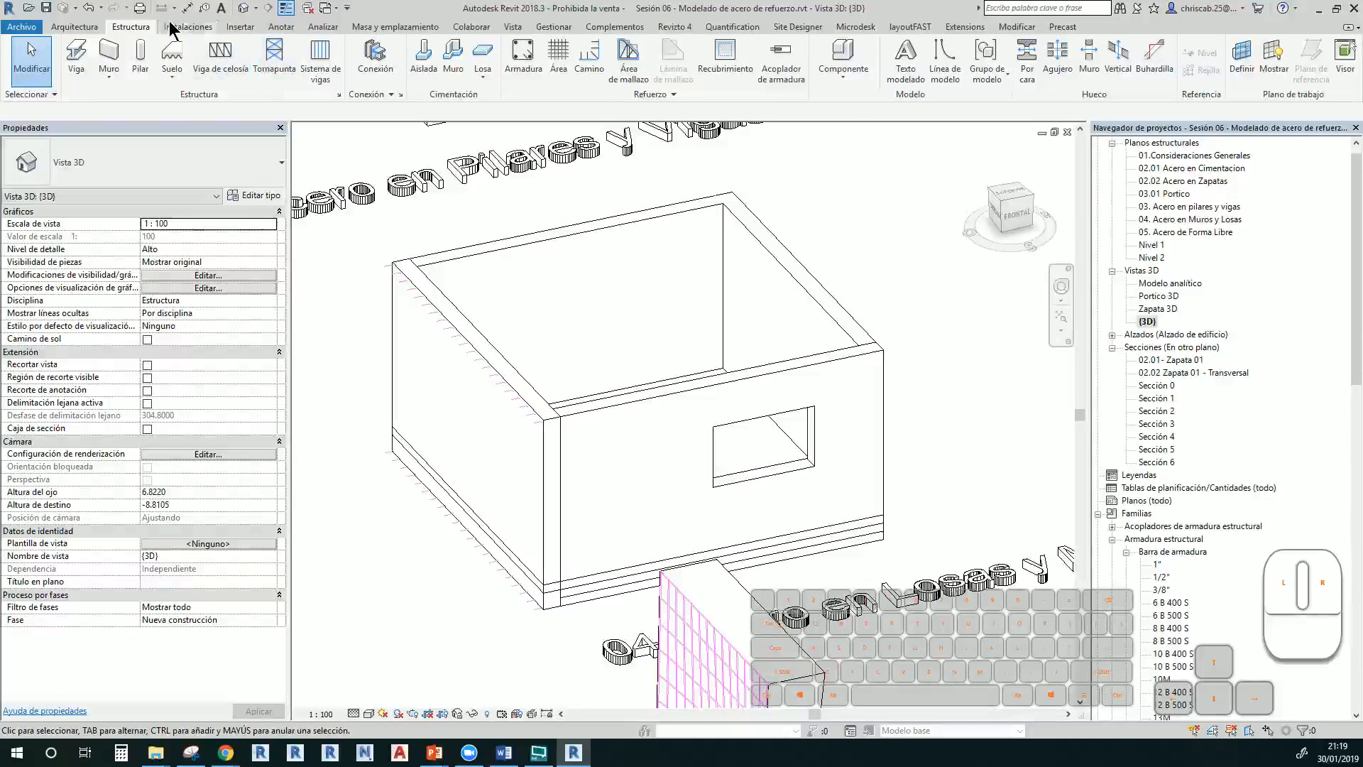
In the connection settings, add every connection from Base plate to the list's end and confirm
{"action": "left_click", "coordinate": [368, 57]}
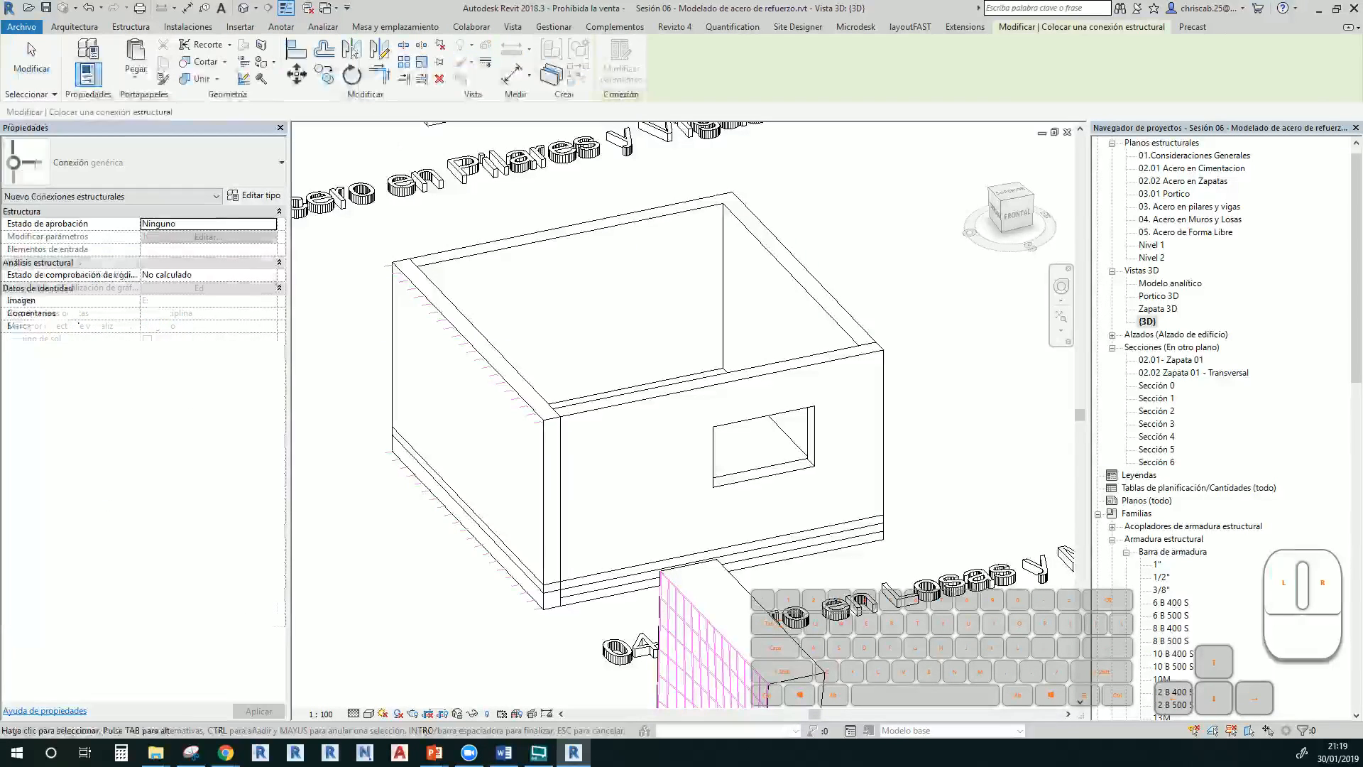
{"action": "key", "text": "Escape"}
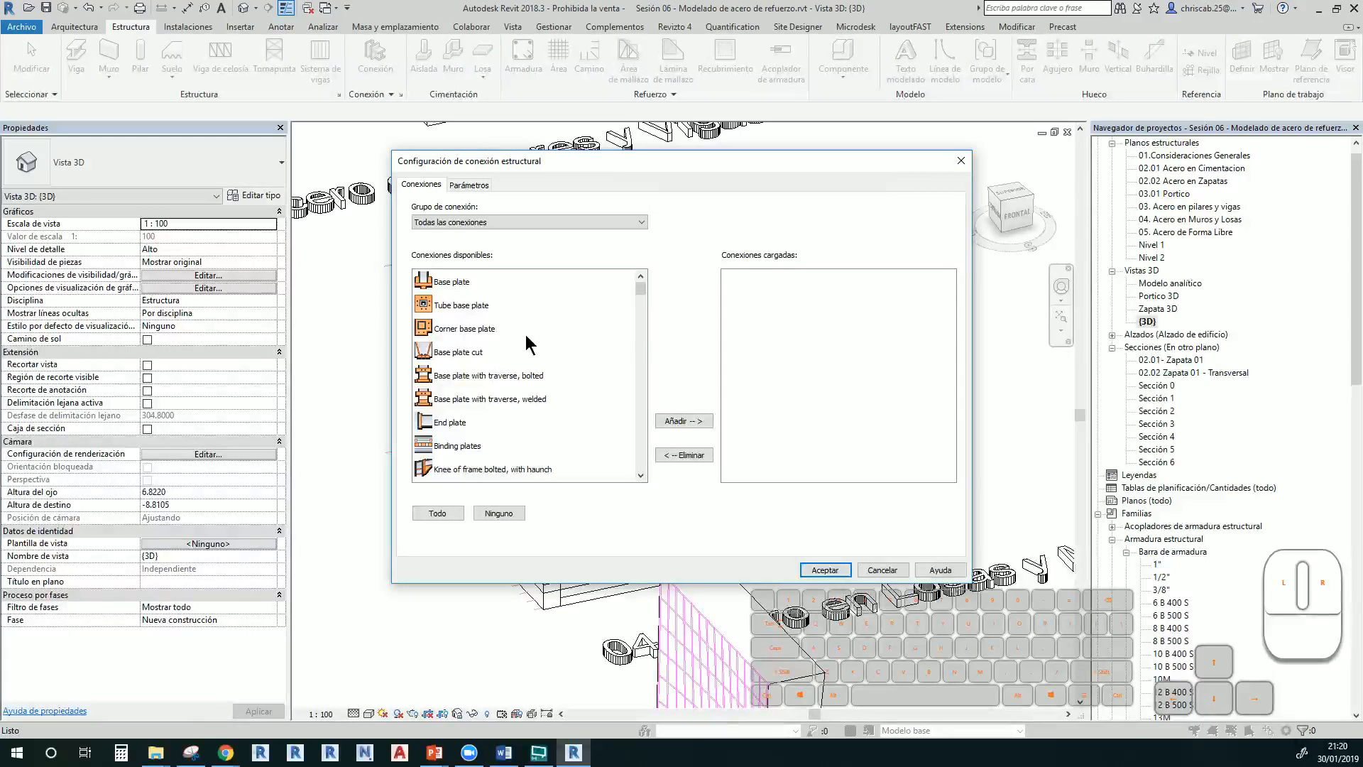
{"action": "scroll", "coordinate": [454, 366], "scroll_direction": "down", "scroll_amount": 10}
{"action": "scroll", "coordinate": [458, 376], "scroll_direction": "down", "scroll_amount": 15}
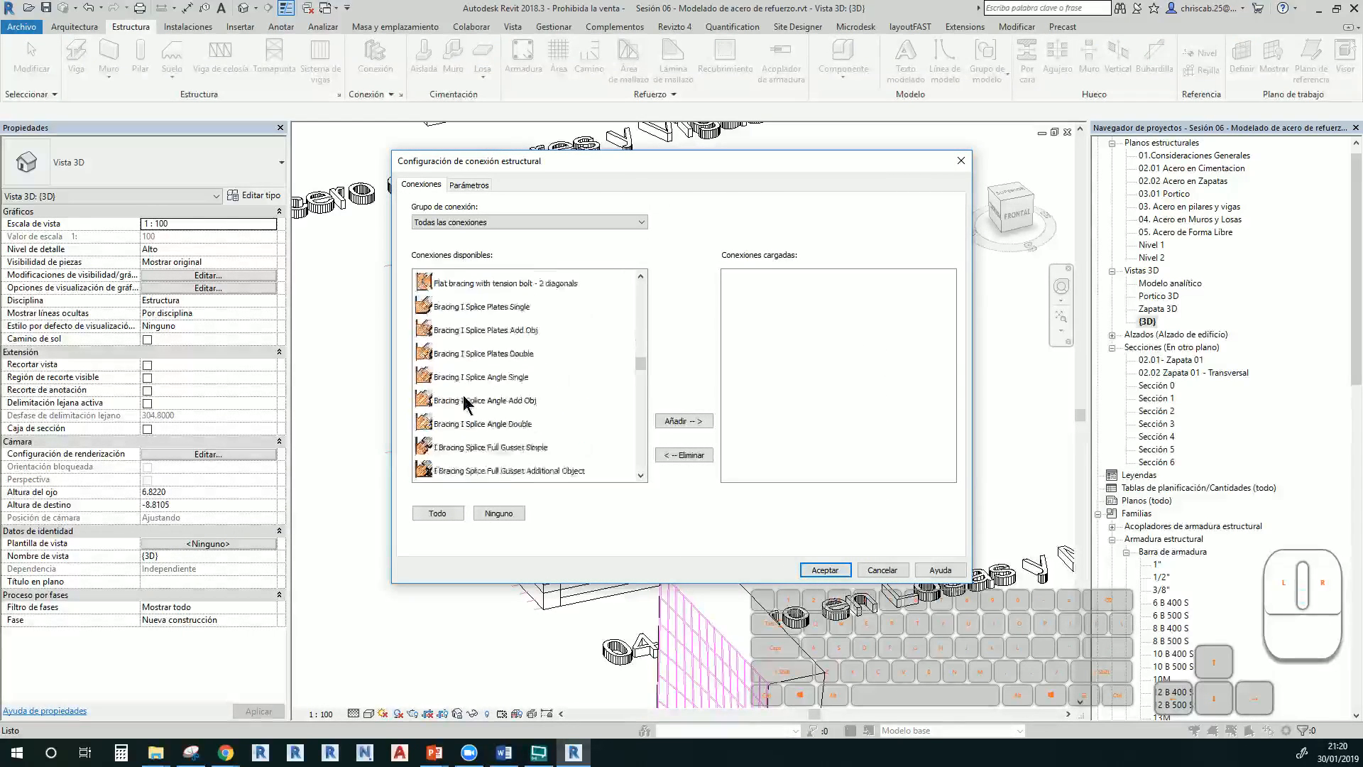
{"action": "scroll", "coordinate": [469, 390], "scroll_direction": "up", "scroll_amount": 12}
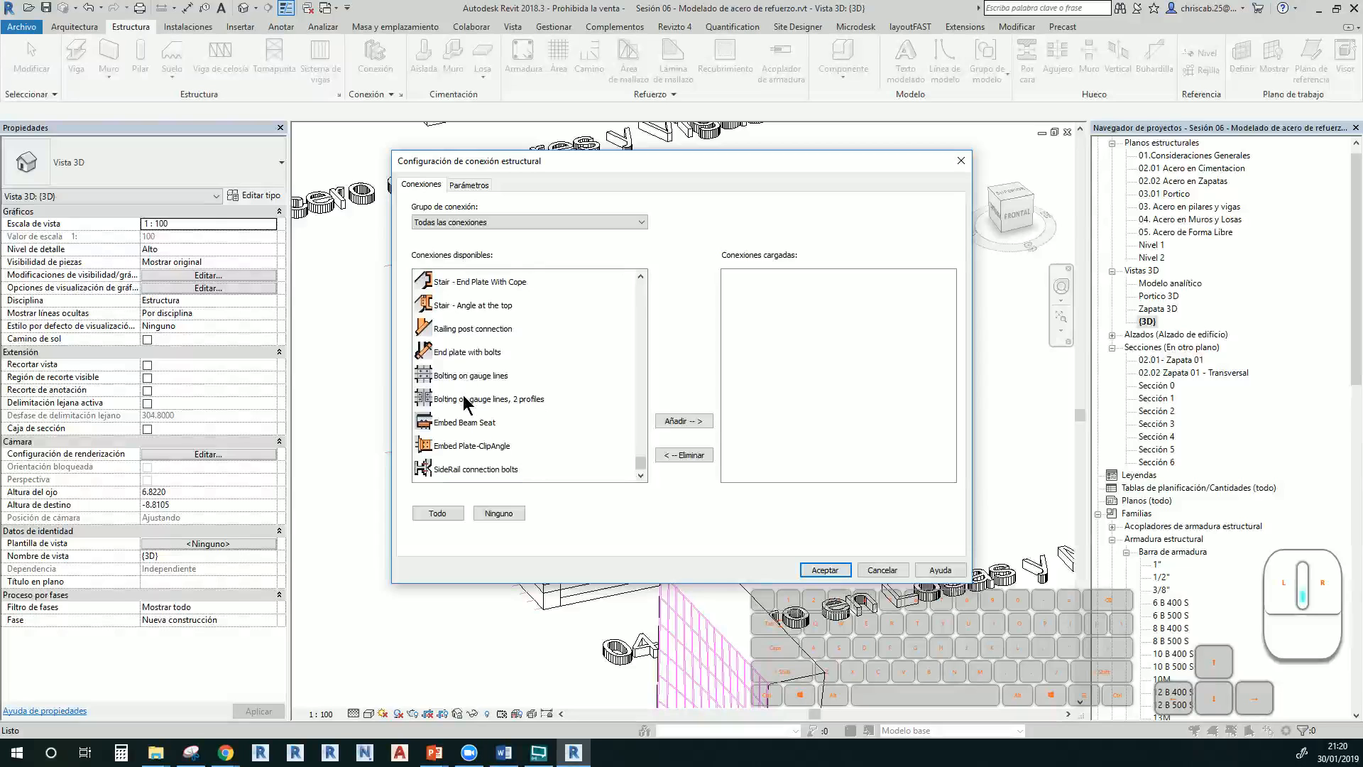
{"action": "scroll", "coordinate": [493, 359], "scroll_direction": "up", "scroll_amount": 10}
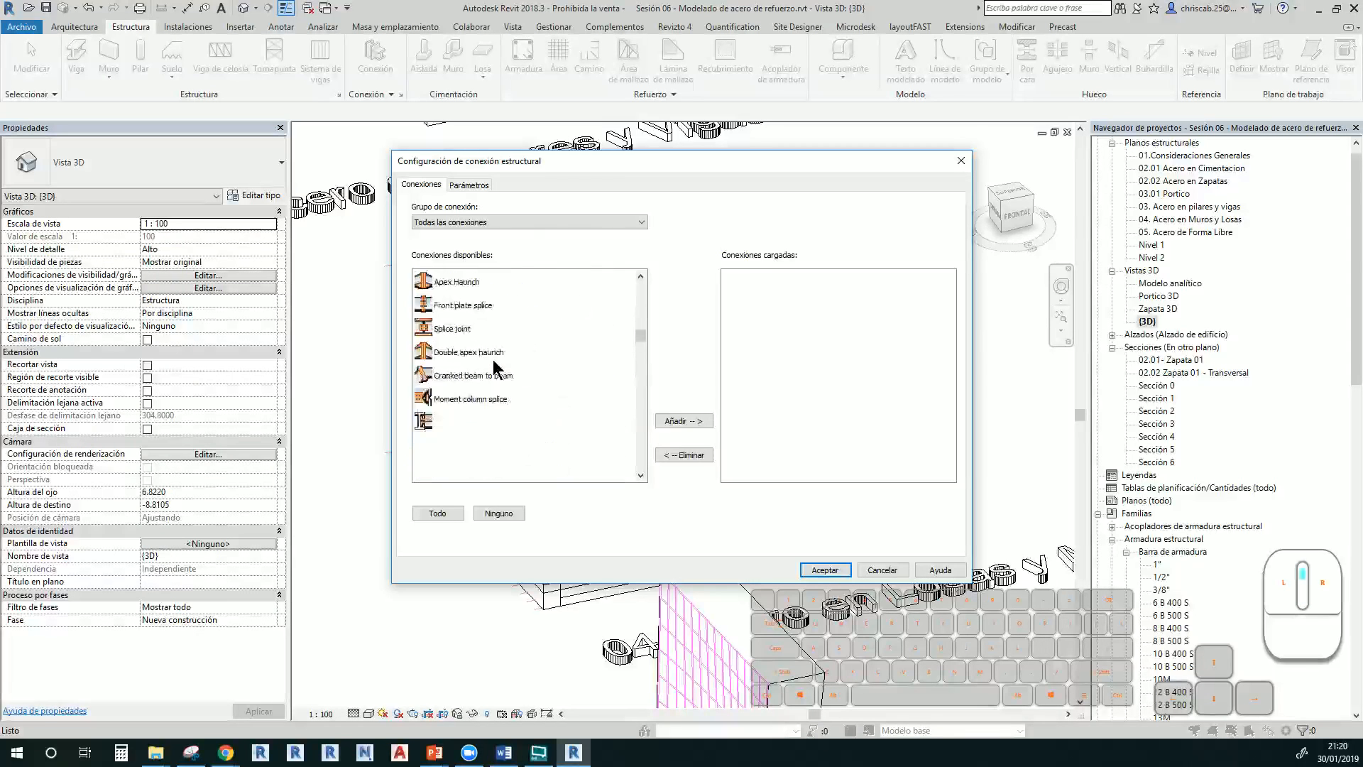
{"action": "left_click", "coordinate": [445, 282]}
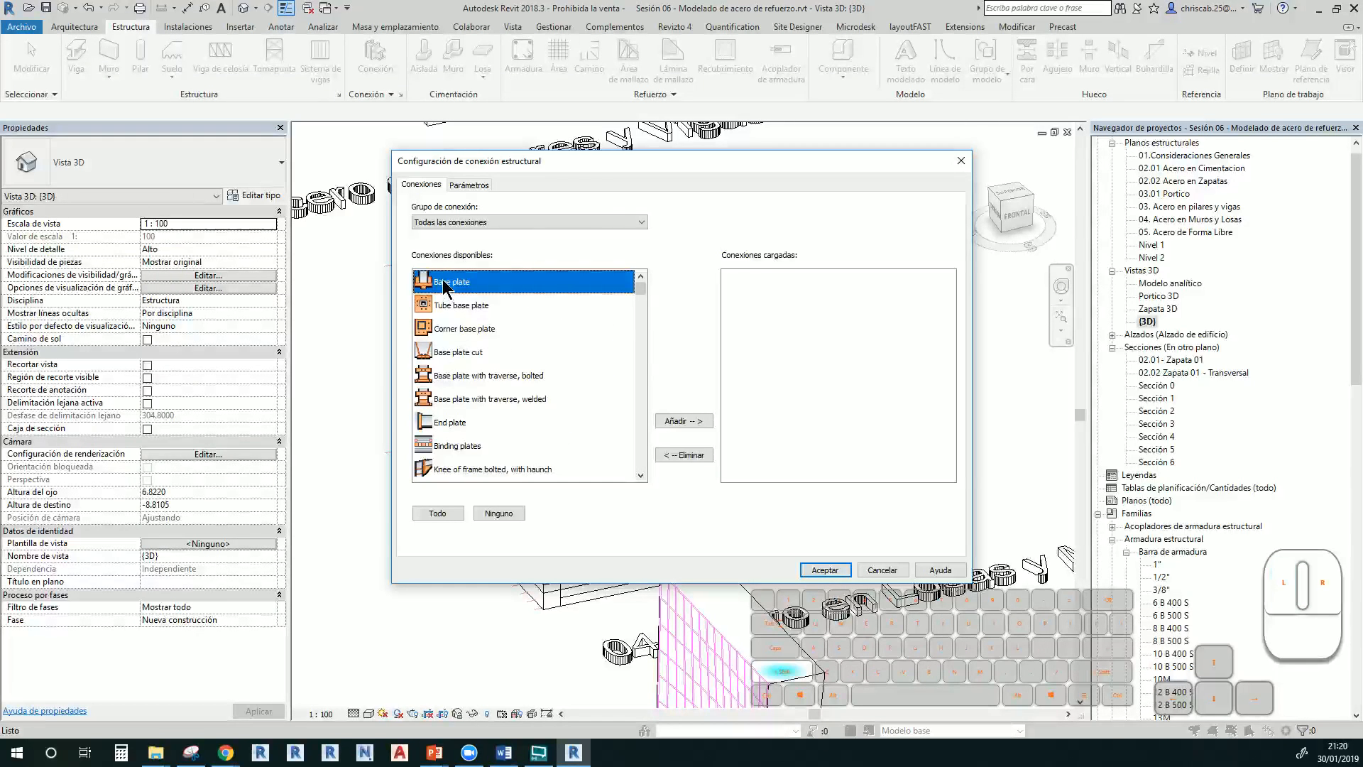
{"action": "key", "text": "shift+End"}
{"action": "left_click", "coordinate": [688, 420]}
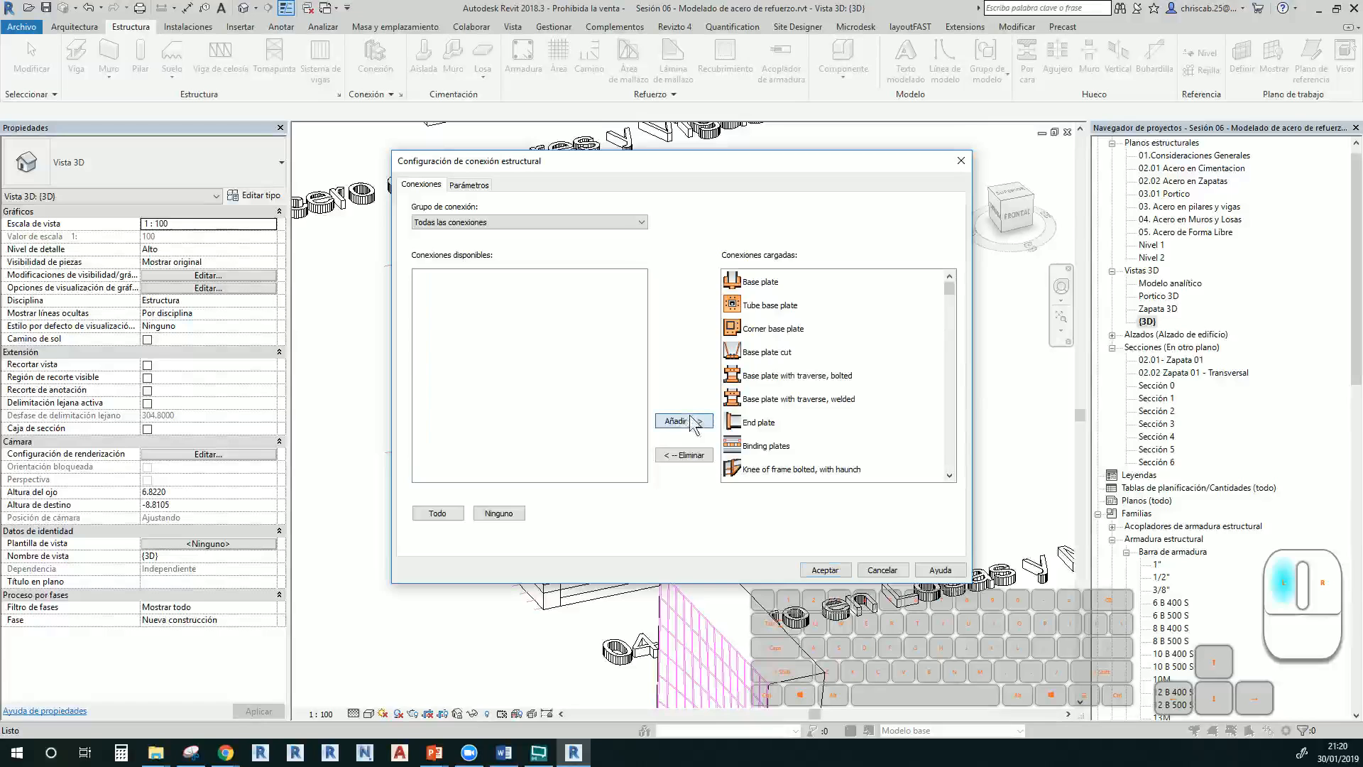
{"action": "left_click", "coordinate": [817, 570]}
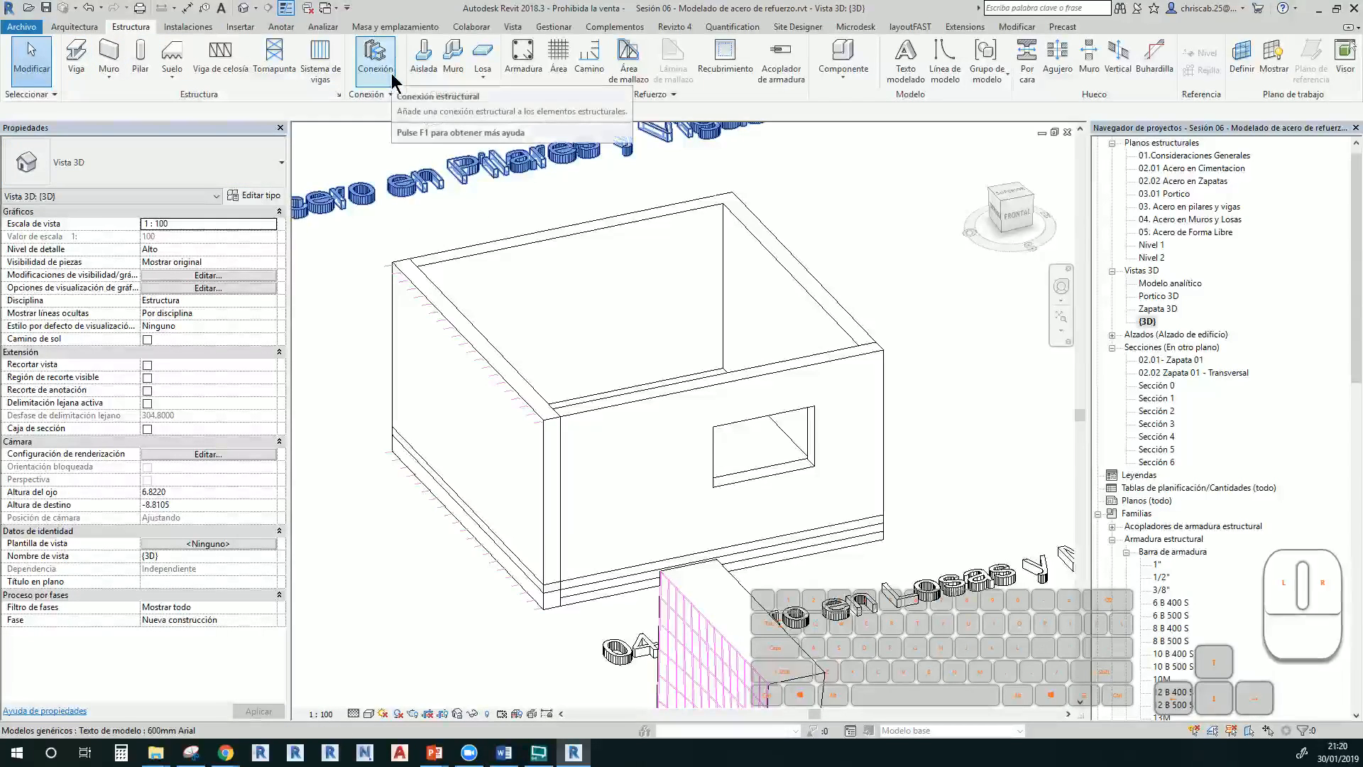
{"action": "scroll", "coordinate": [426, 465], "scroll_direction": "down", "scroll_amount": 3}
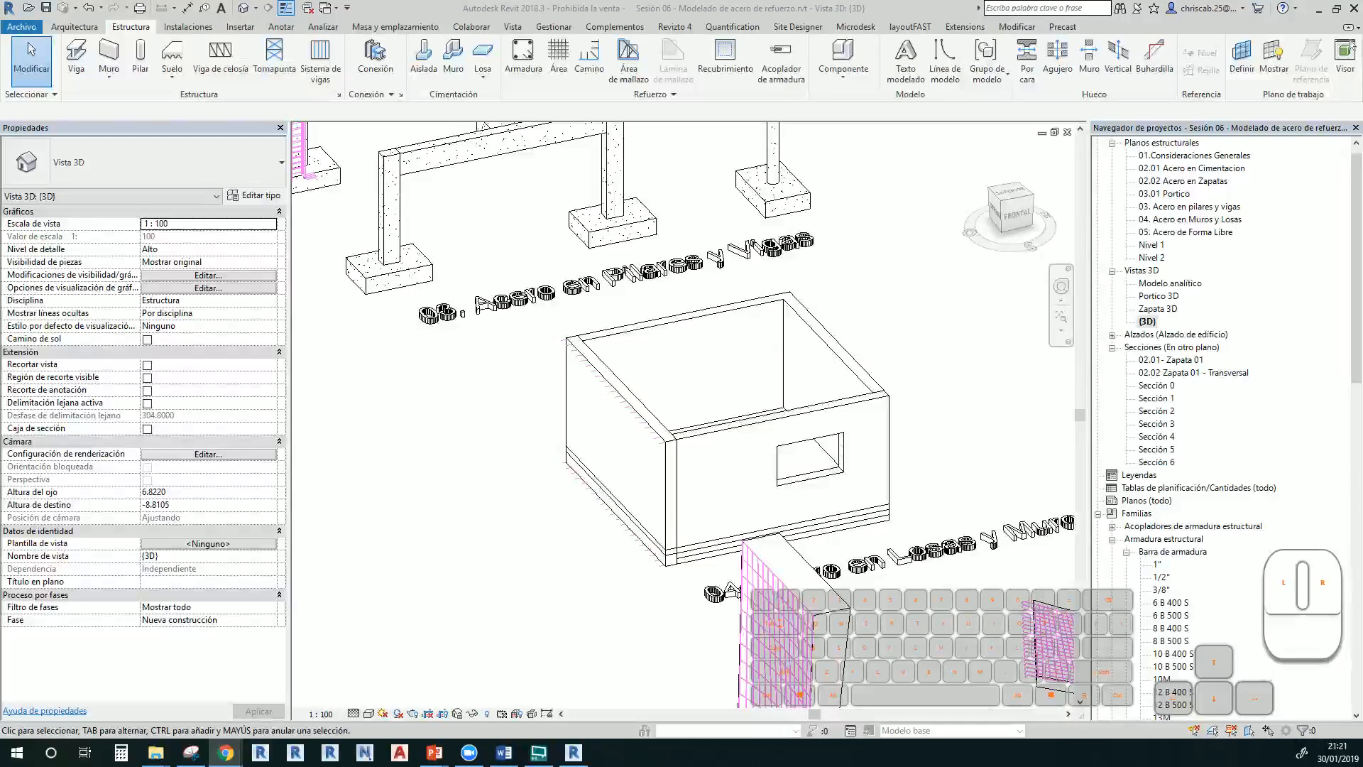
{"action": "left_click_drag", "start_coordinate": [1, 22], "coordinate": [440, 2]}
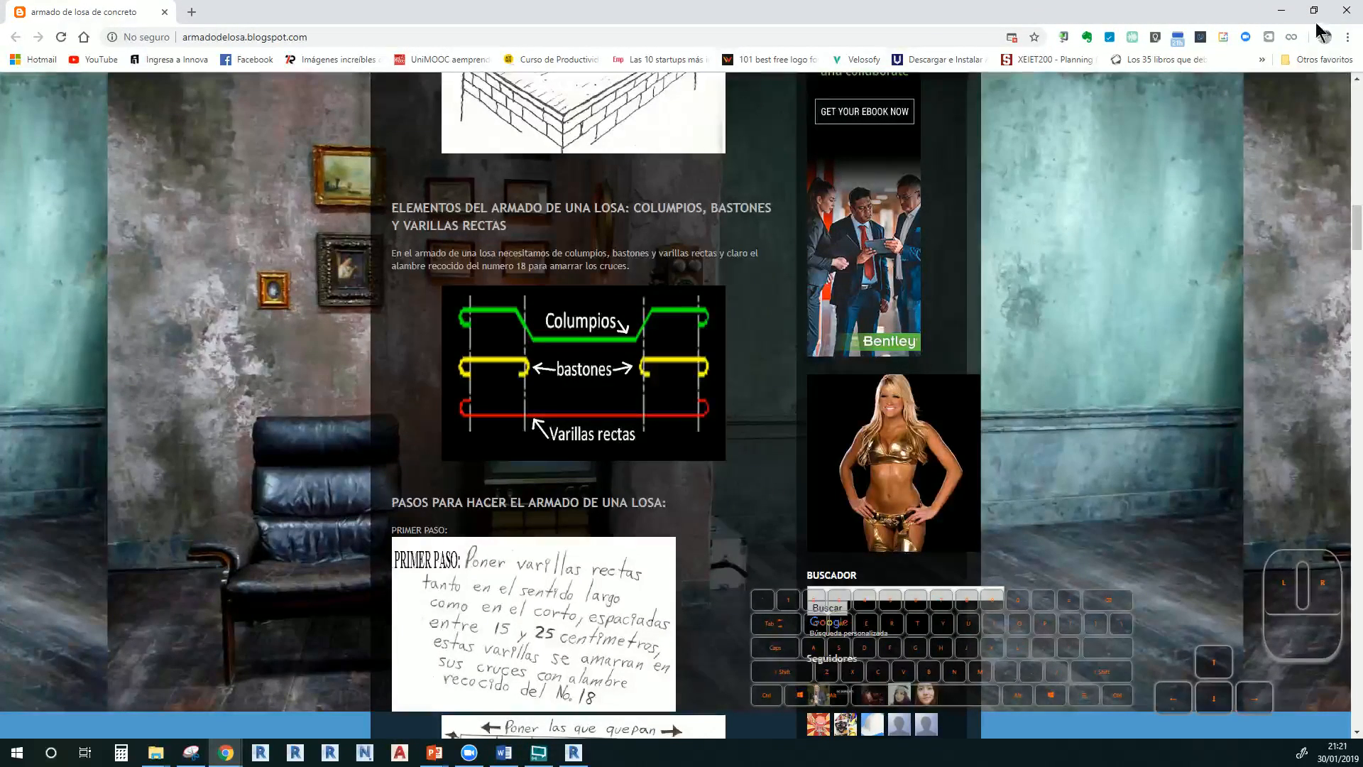
{"action": "left_click", "coordinate": [1281, 10]}
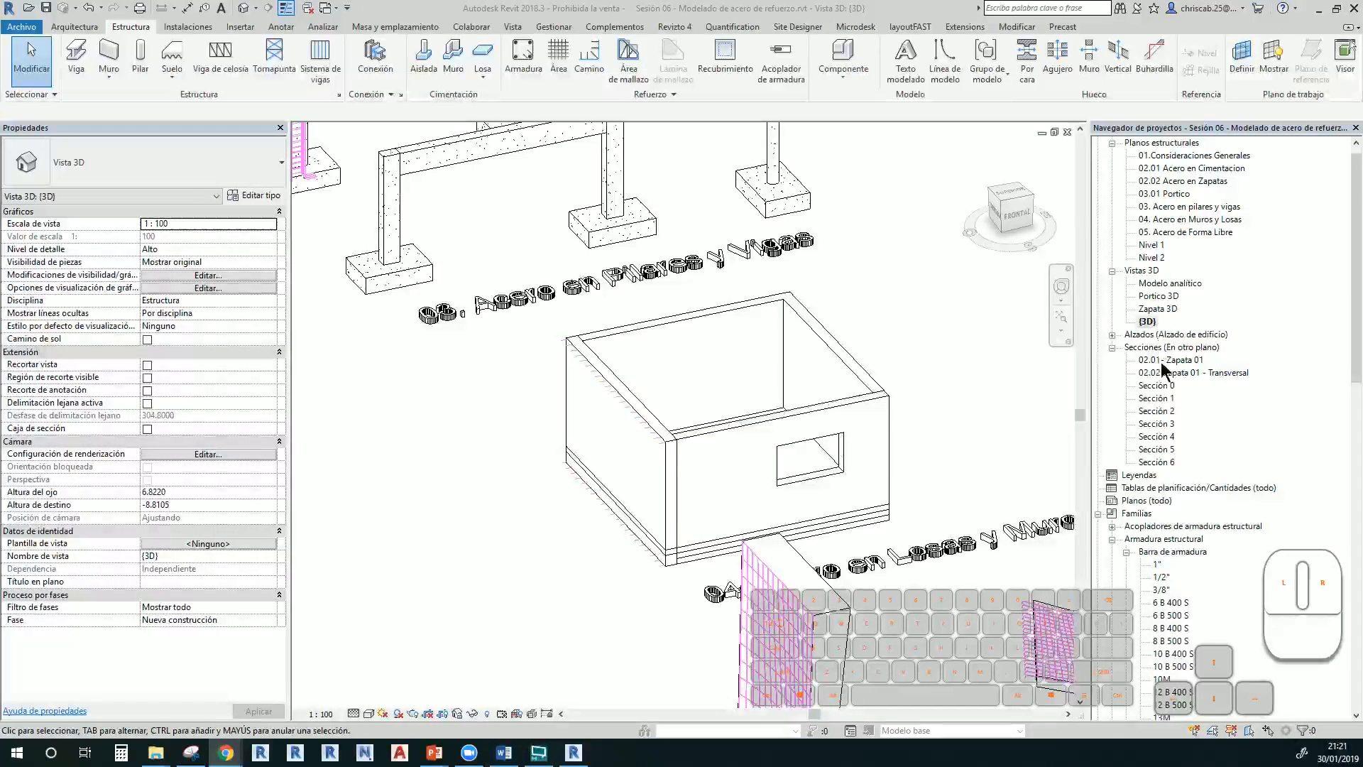
In Sección 5, start a sketched custom-shape rebar hosted on the slab edge at the foundation's end
{"action": "double_click", "coordinate": [1164, 449]}
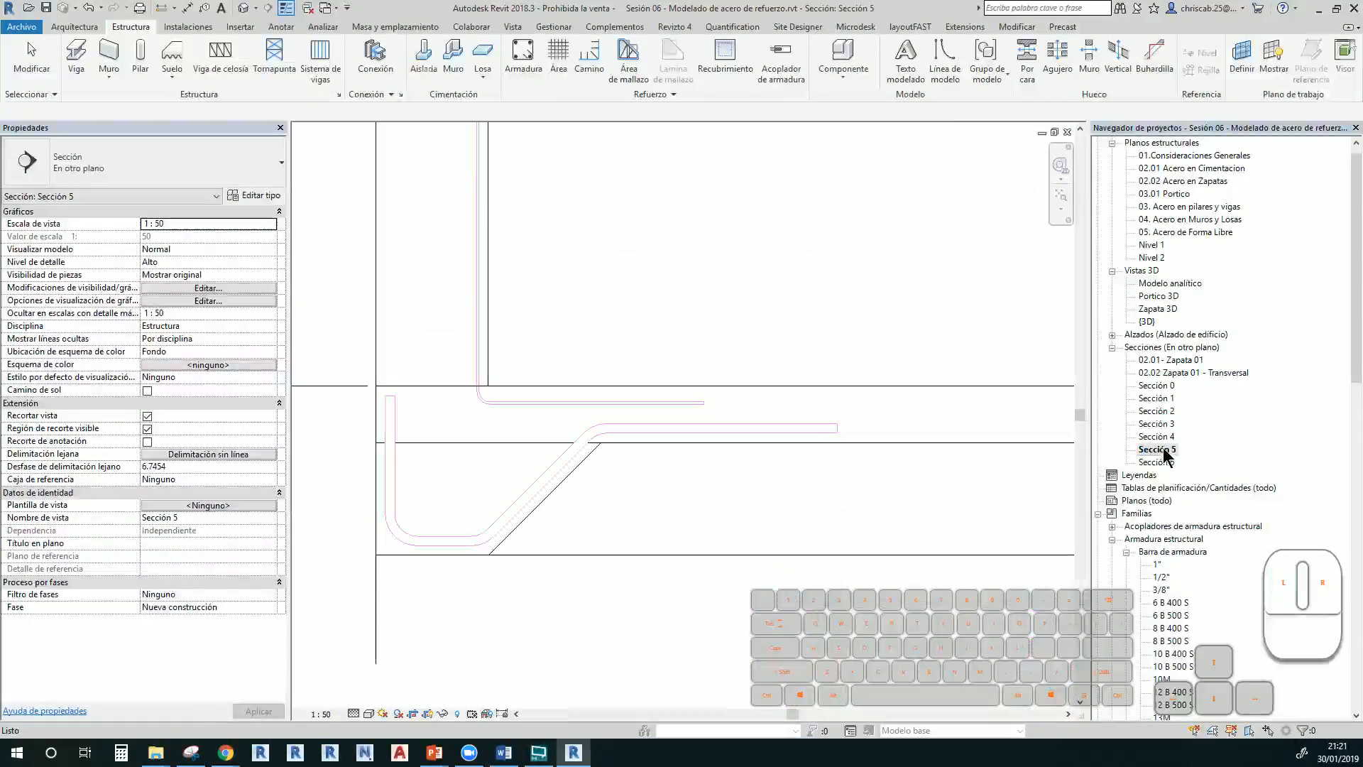
{"action": "left_click", "coordinate": [561, 483]}
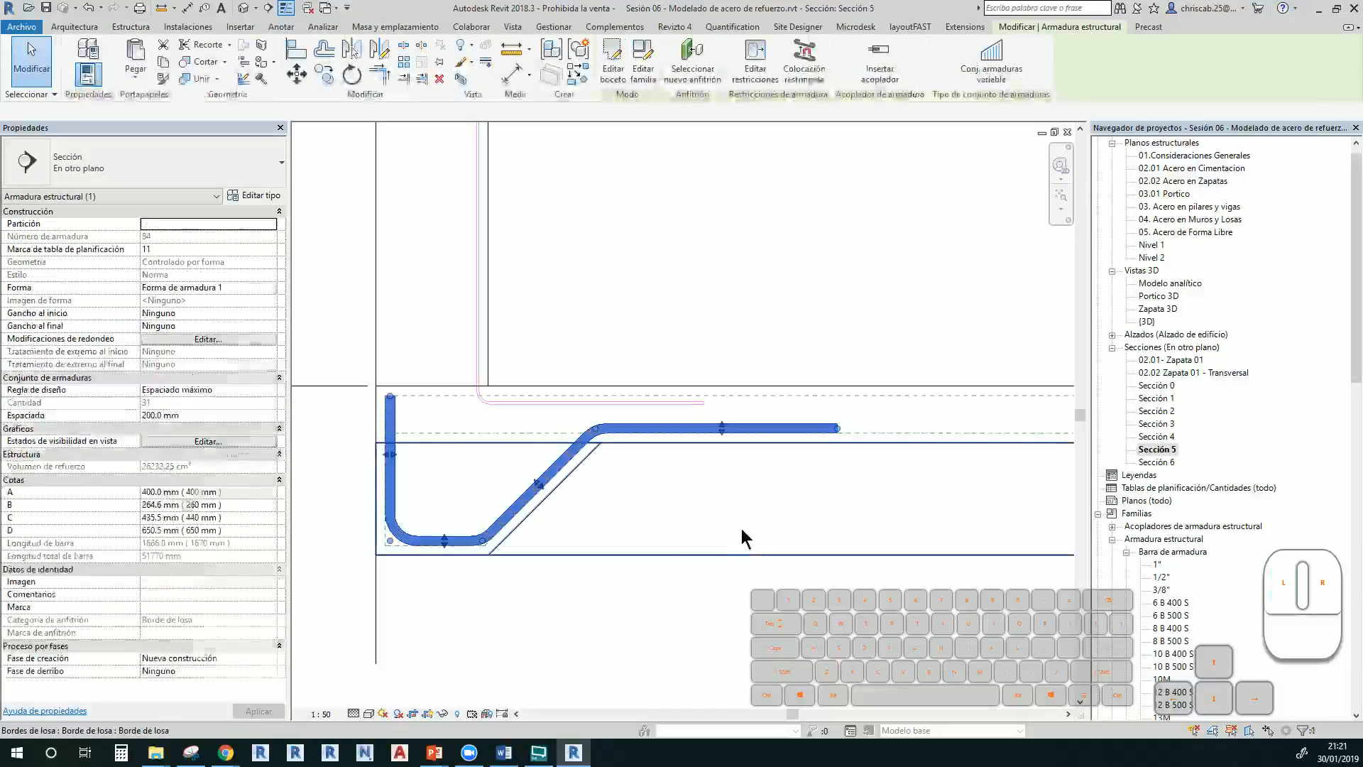
{"action": "middle_click_drag", "start_coordinate": [653, 598], "coordinate": [555, 579]}
{"action": "scroll", "coordinate": [555, 579], "scroll_direction": "down", "scroll_amount": 3}
{"action": "middle_click_drag", "start_coordinate": [836, 556], "coordinate": [387, 527]}
{"action": "scroll", "coordinate": [397, 522], "scroll_direction": "down", "scroll_amount": 1}
{"action": "scroll", "coordinate": [869, 533], "scroll_direction": "up", "scroll_amount": 1}
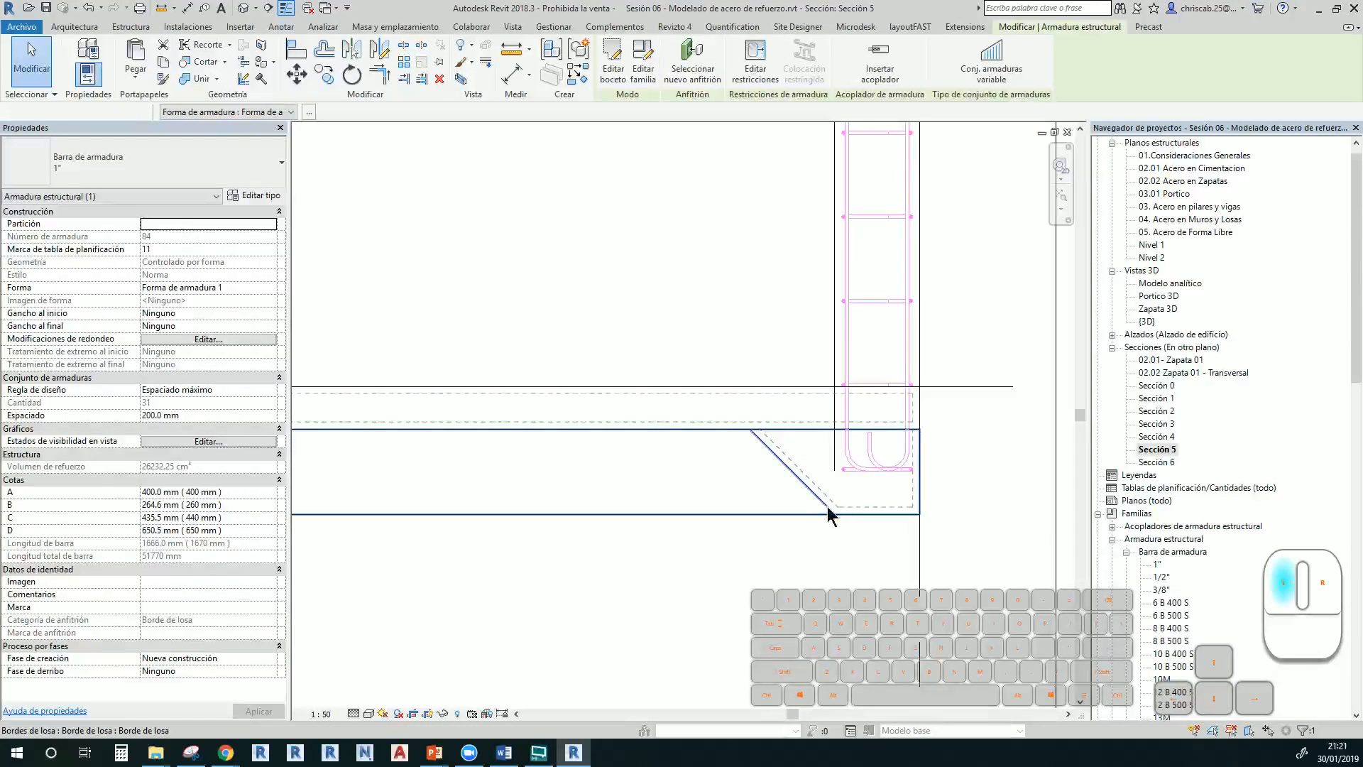
{"action": "left_click", "coordinate": [845, 511]}
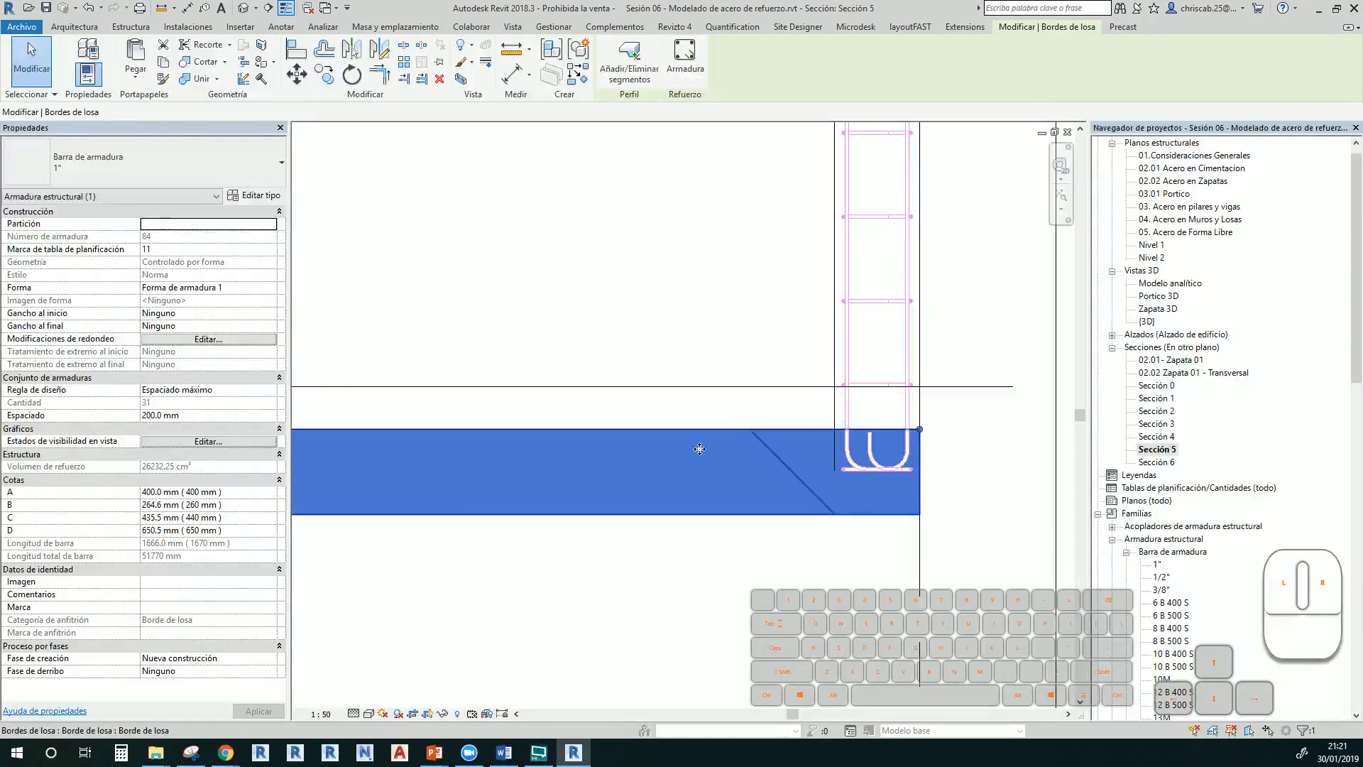
{"action": "left_click", "coordinate": [684, 56]}
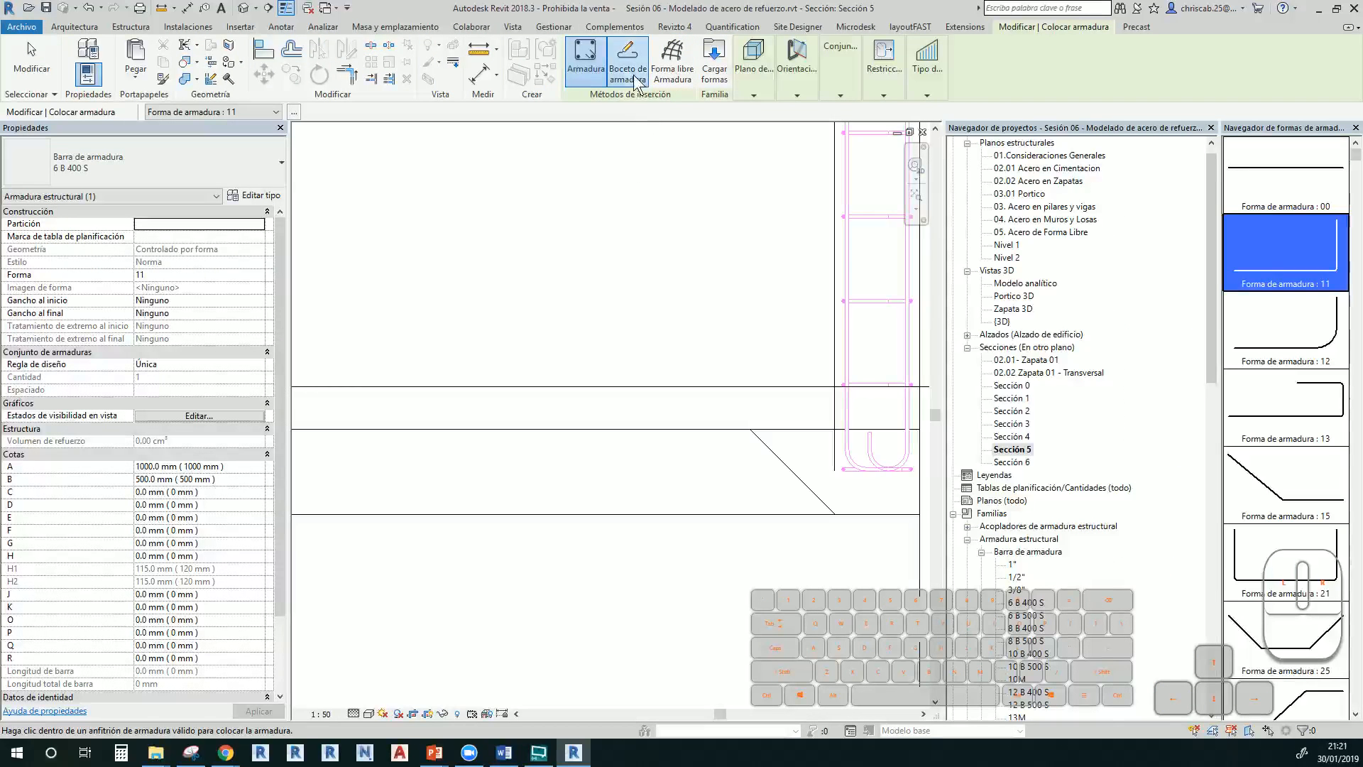
{"action": "left_click", "coordinate": [627, 57]}
{"action": "middle_click_drag", "start_coordinate": [765, 513], "coordinate": [543, 502]}
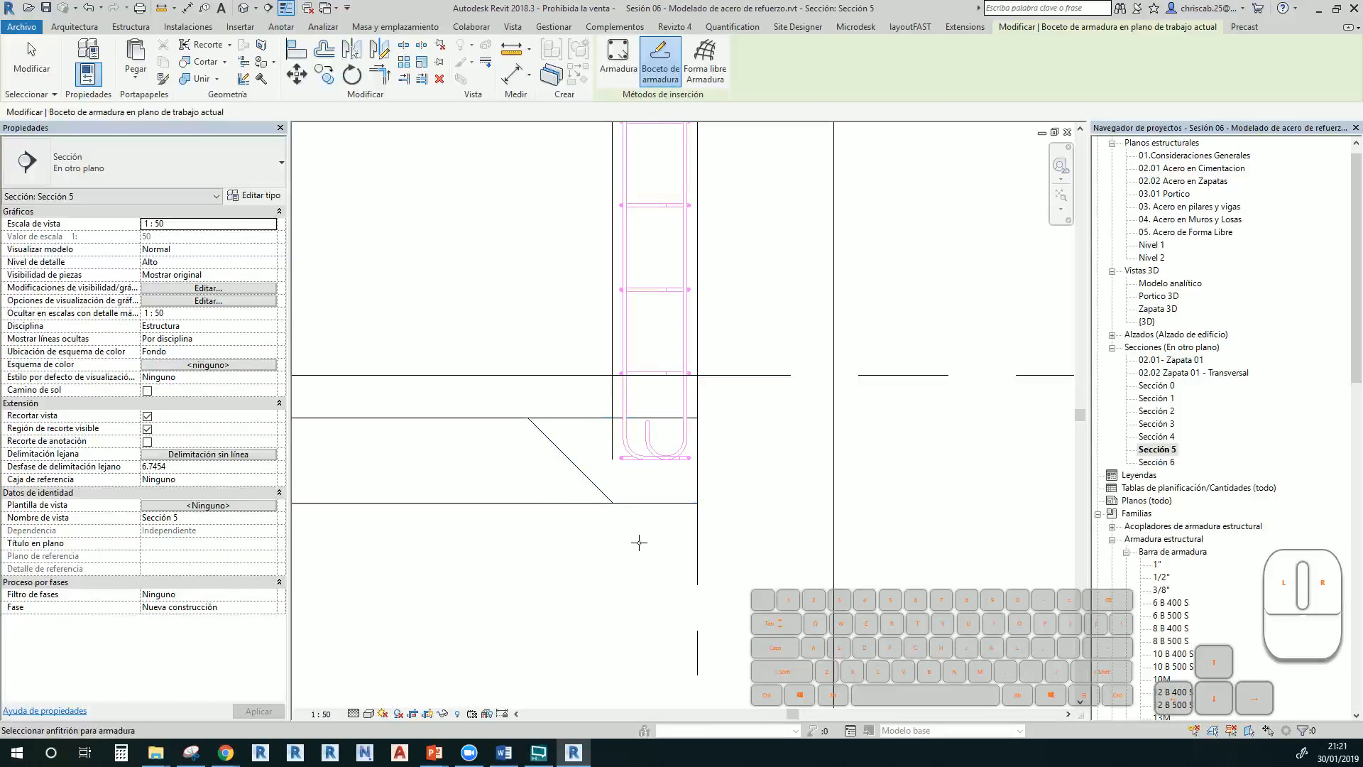
{"action": "left_click", "coordinate": [593, 483]}
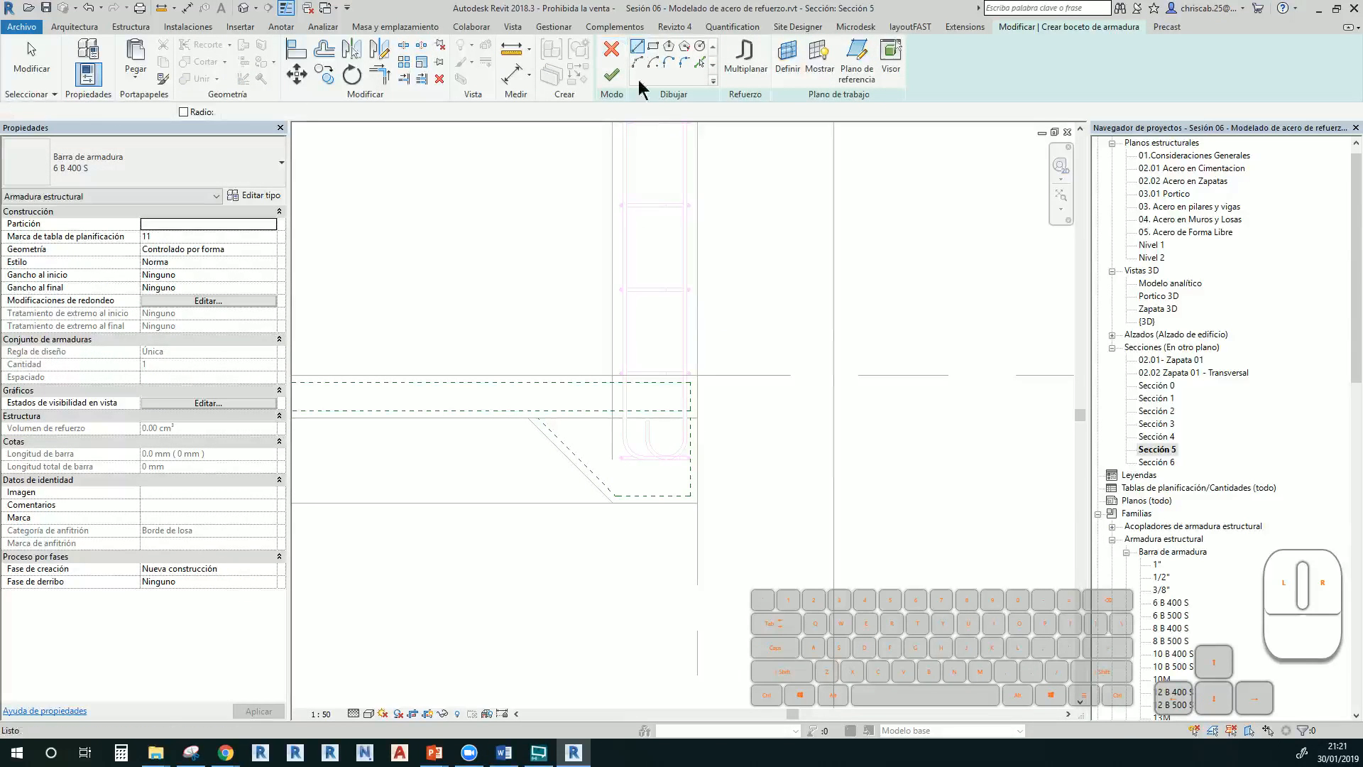
Sketch the bar's first legs along the edge, including the 0.10 drop and 1.4000 and 1.2000 horizontals
{"action": "left_click", "coordinate": [688, 188]}
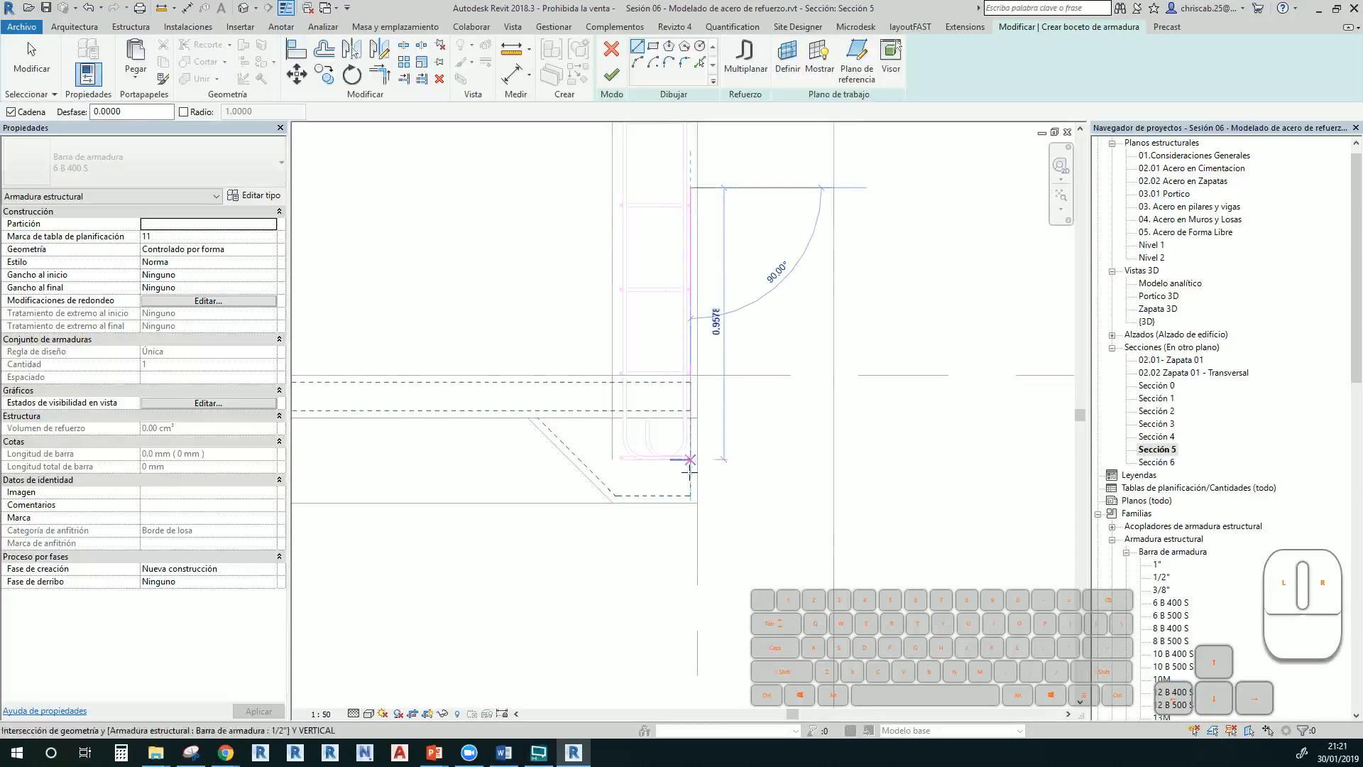
{"action": "left_click", "coordinate": [690, 496]}
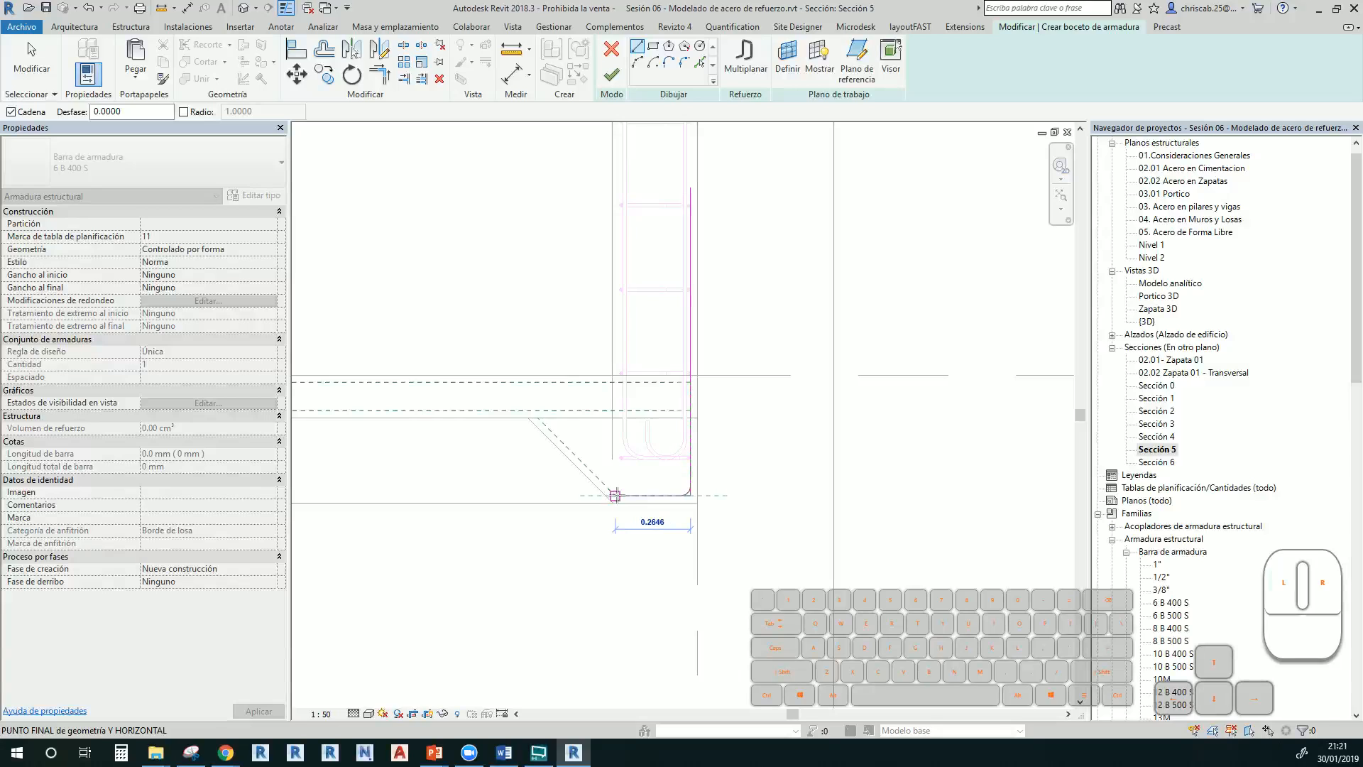
{"action": "left_click", "coordinate": [615, 495]}
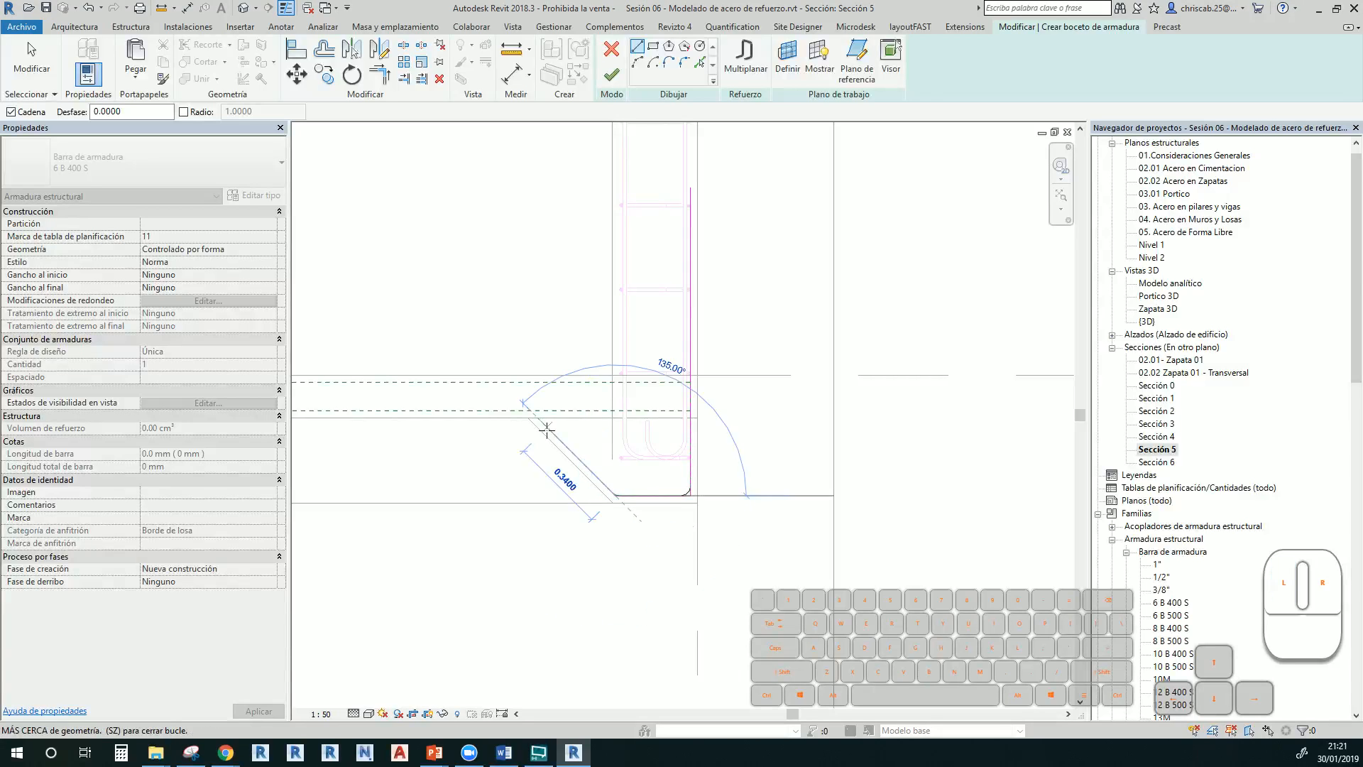
{"action": "left_click", "coordinate": [501, 384]}
{"action": "middle_click_drag", "start_coordinate": [478, 381], "coordinate": [798, 444]}
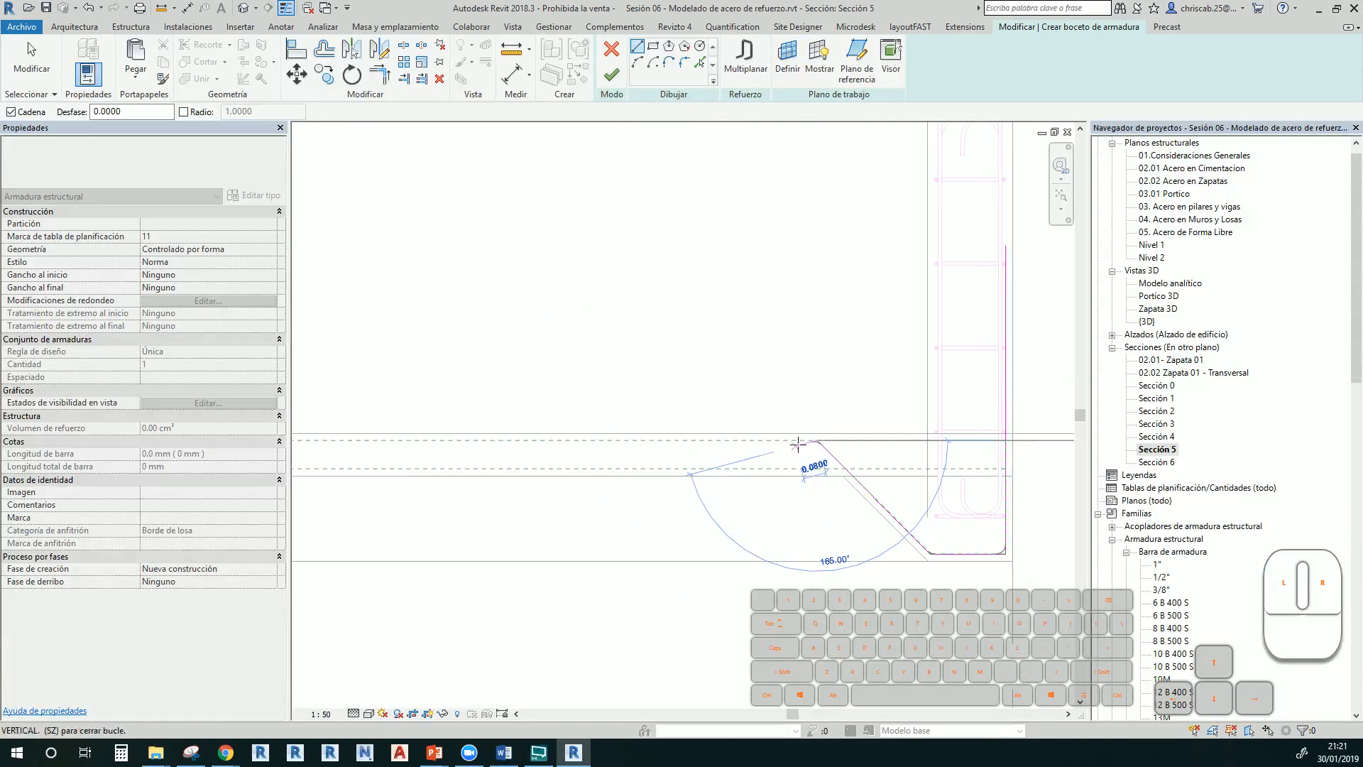
{"action": "left_click", "coordinate": [669, 440]}
{"action": "left_click", "coordinate": [667, 469]}
{"action": "middle_click_drag", "start_coordinate": [587, 486], "coordinate": [785, 486]}
{"action": "left_click", "coordinate": [468, 465]}
{"action": "middle_click_drag", "start_coordinate": [469, 467], "coordinate": [852, 557]}
{"action": "left_click", "coordinate": [846, 531]}
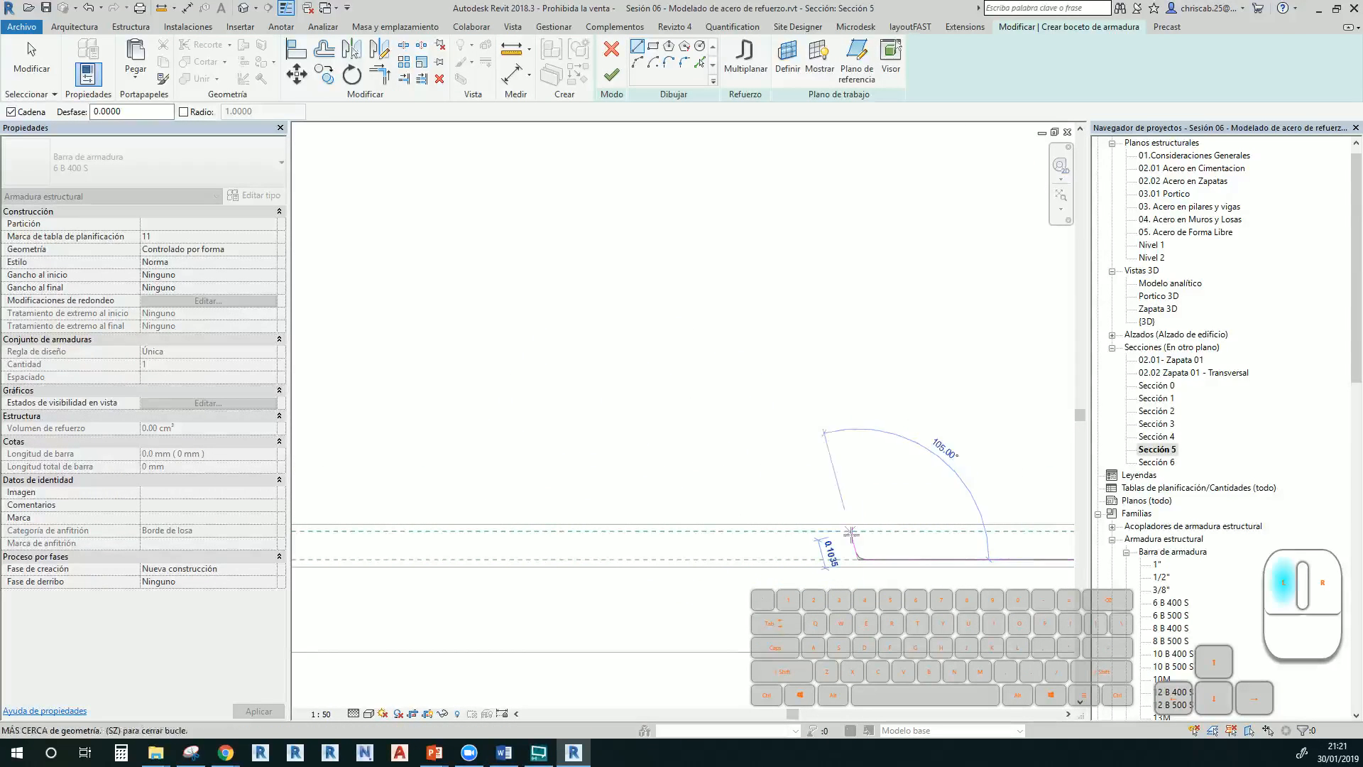
{"action": "middle_click_drag", "start_coordinate": [609, 545], "coordinate": [767, 594]}
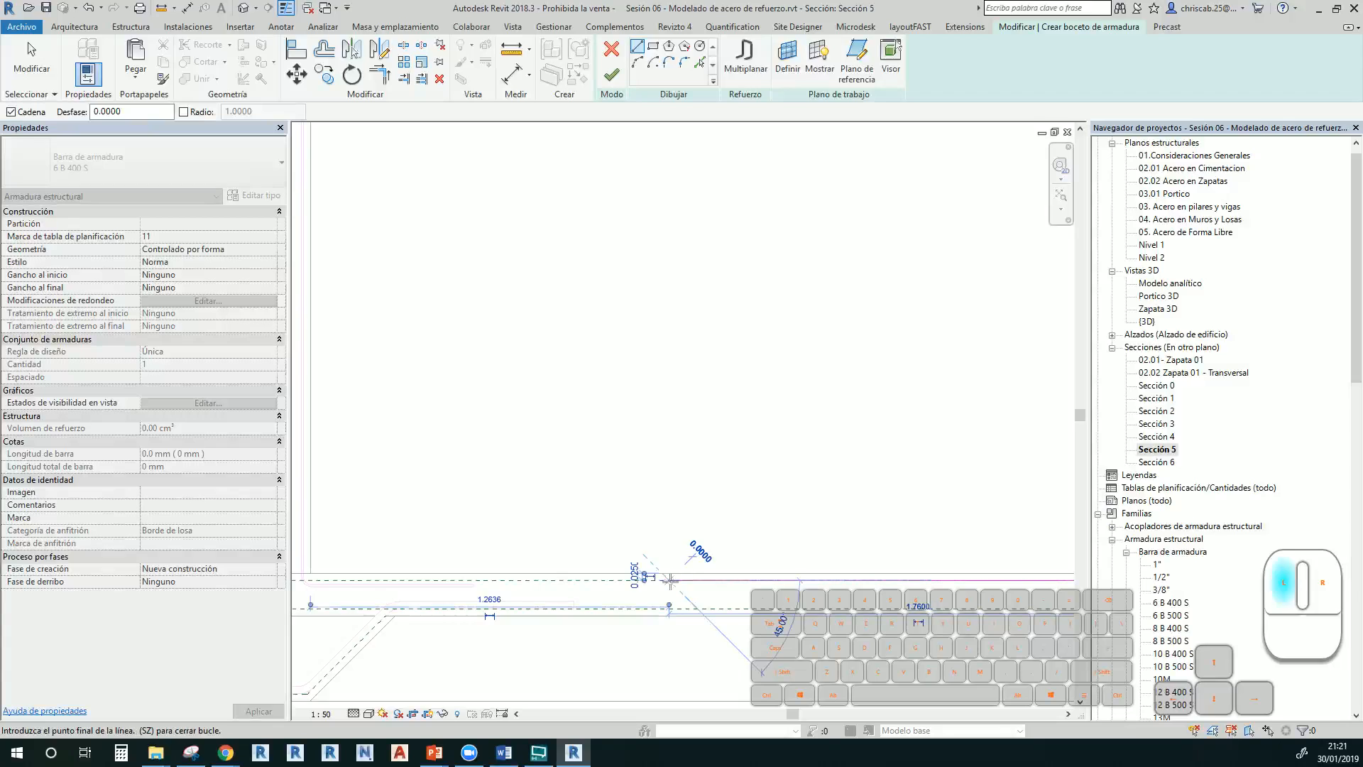
{"action": "left_click", "coordinate": [667, 580]}
Draw the 135° bend, bottom, vertical and hook legs up to the top, then finish the 6 B 400 S bar
{"action": "left_click", "coordinate": [574, 609]}
{"action": "middle_click_drag", "start_coordinate": [551, 630], "coordinate": [880, 603]}
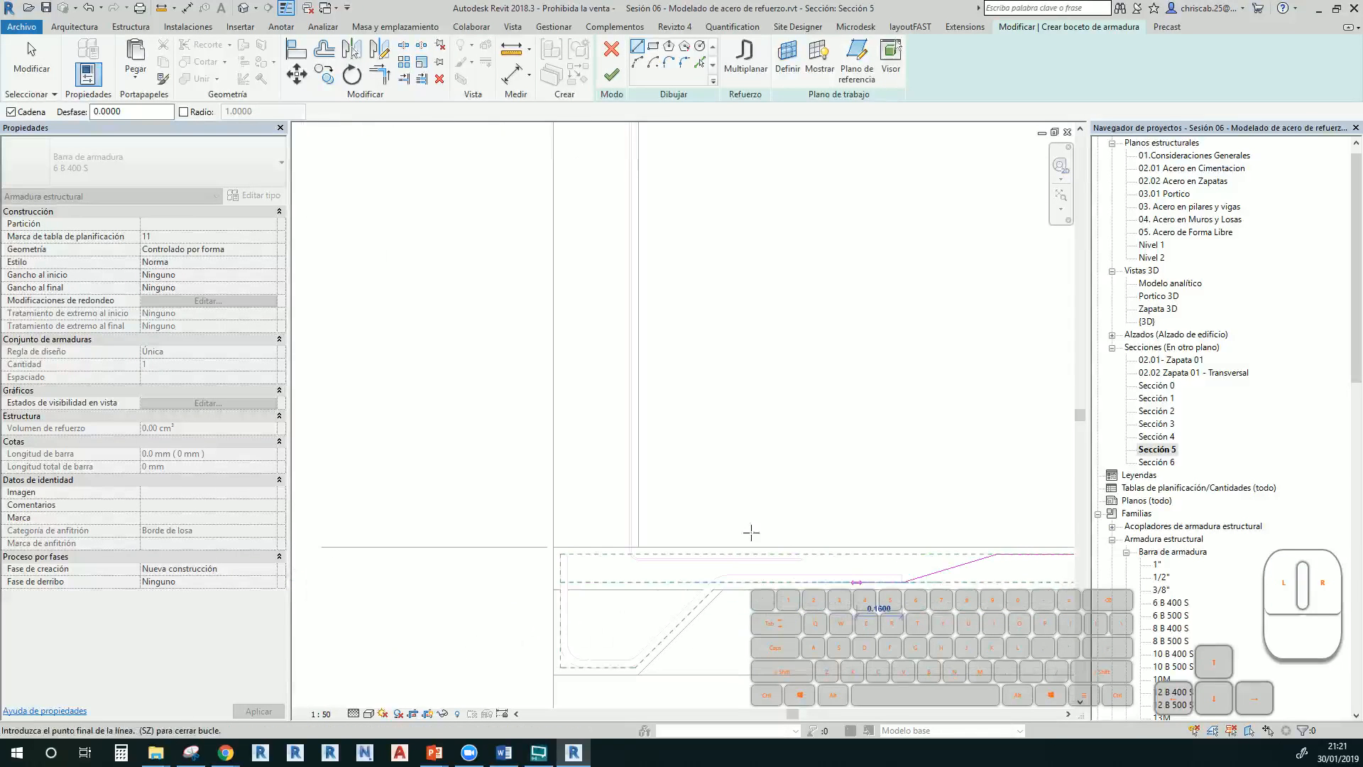
{"action": "left_click", "coordinate": [714, 581]}
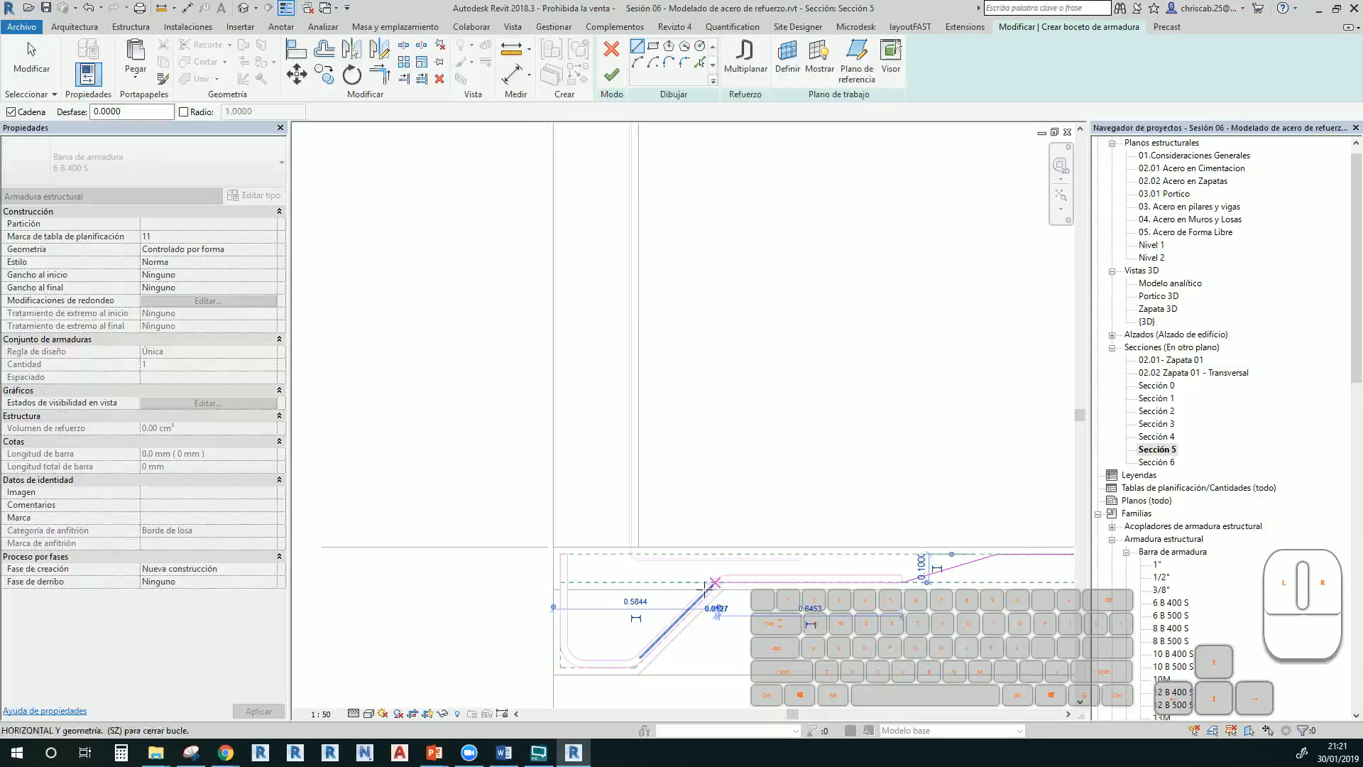
{"action": "left_click", "coordinate": [631, 664]}
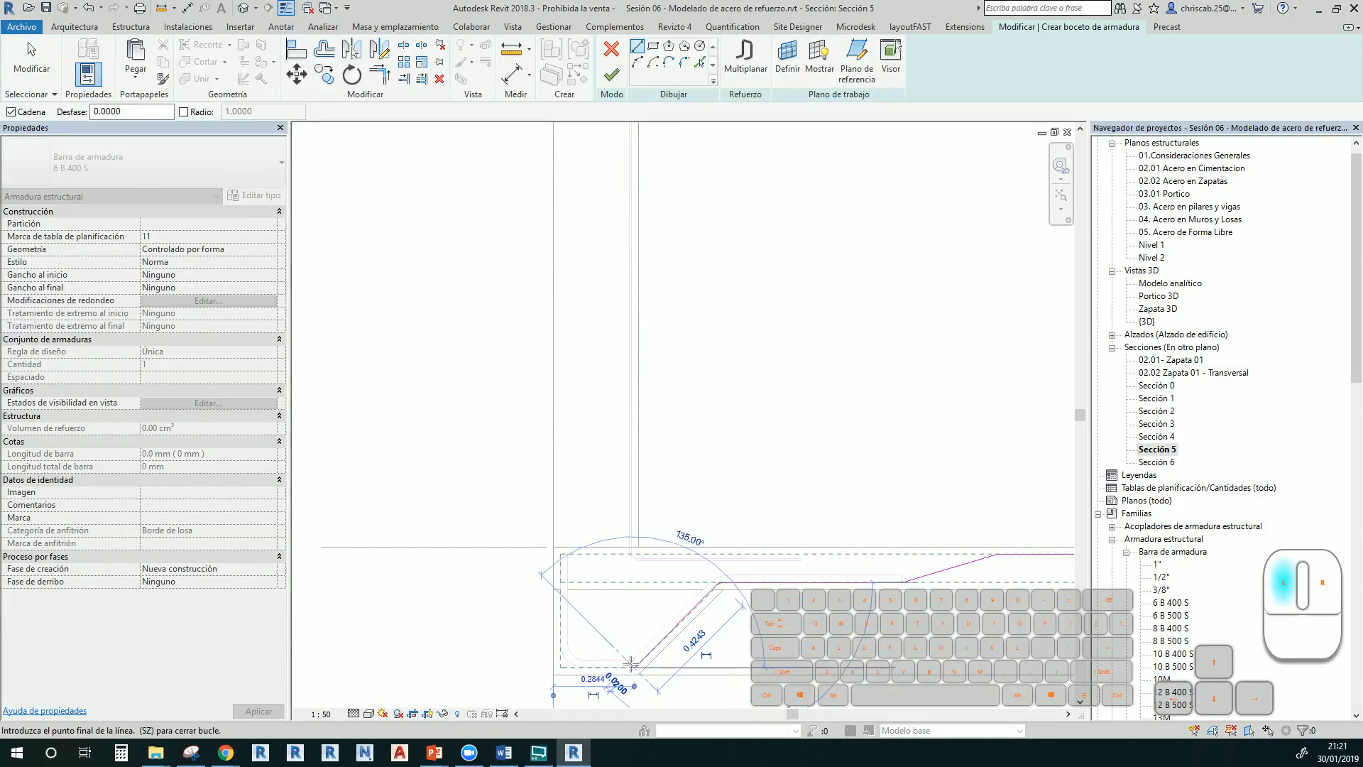
{"action": "left_click", "coordinate": [561, 668]}
{"action": "left_click", "coordinate": [561, 491]}
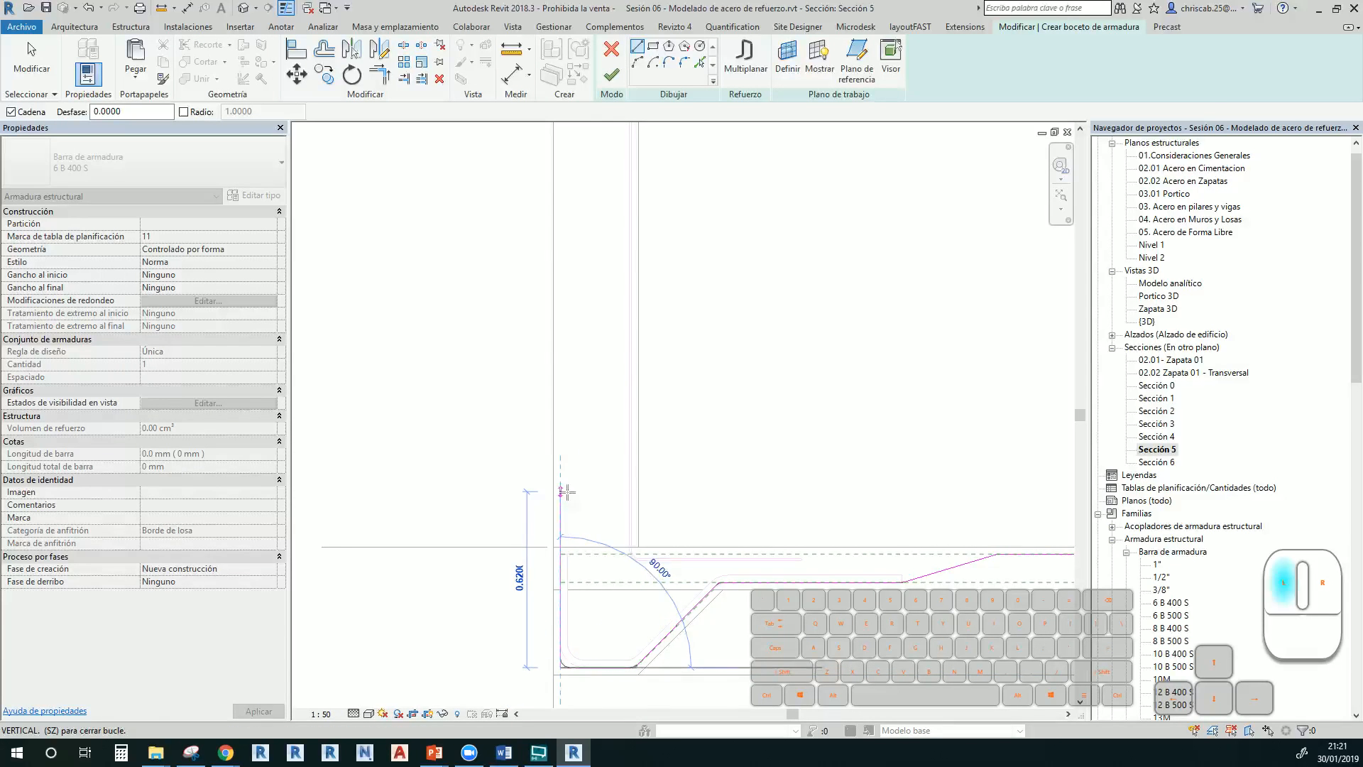
{"action": "left_click", "coordinate": [610, 492]}
{"action": "left_click", "coordinate": [613, 215]}
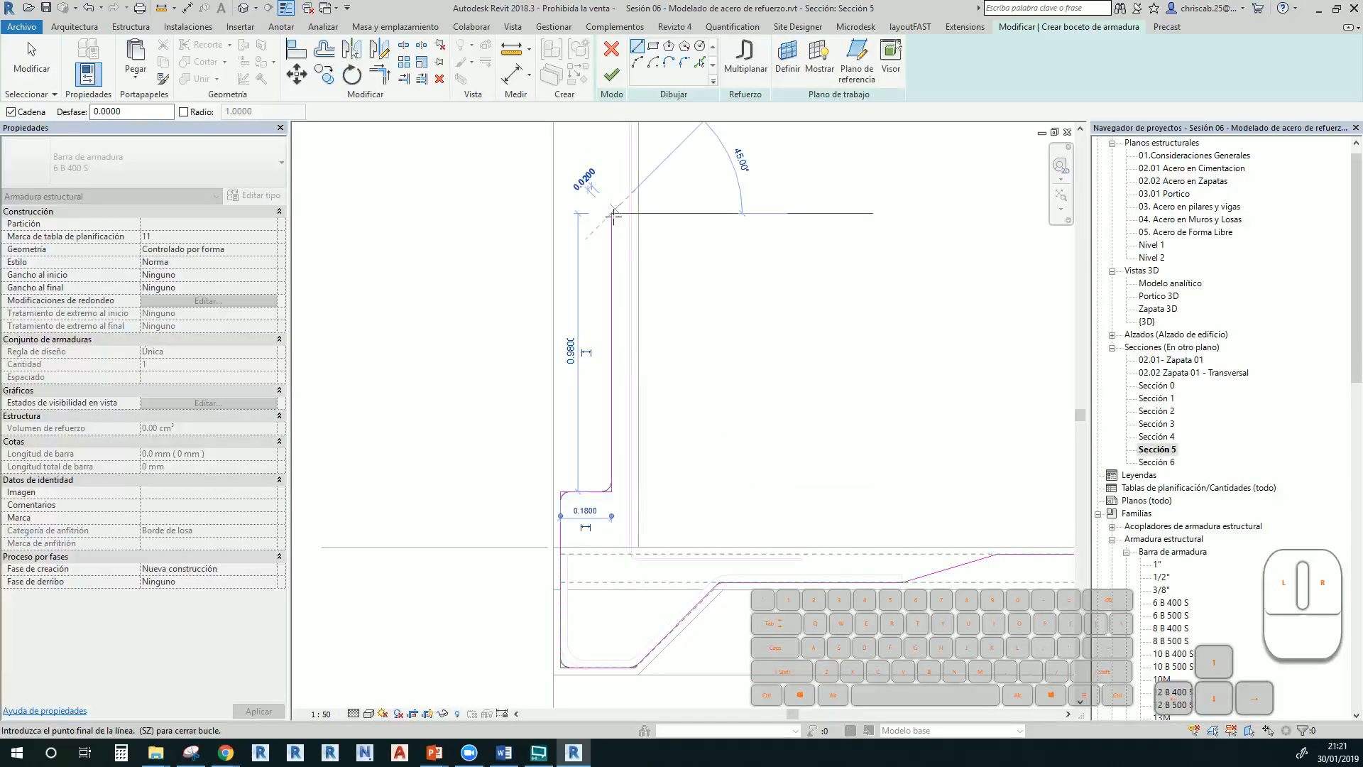
{"action": "key", "text": "Escape"}
{"action": "scroll", "coordinate": [787, 518], "scroll_direction": "down", "scroll_amount": 2}
{"action": "middle_click_drag", "start_coordinate": [787, 518], "coordinate": [488, 414]}
{"action": "scroll", "coordinate": [795, 581], "scroll_direction": "down", "scroll_amount": 5}
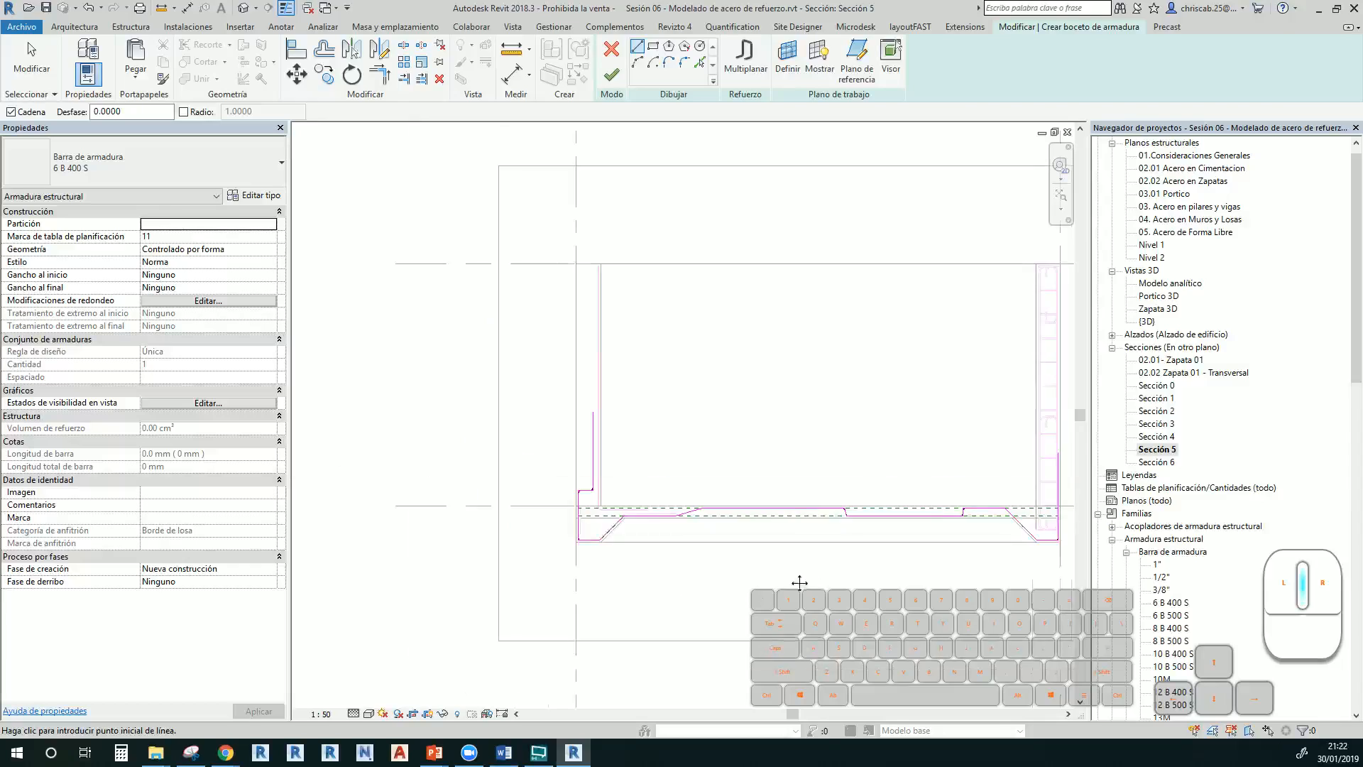
{"action": "middle_click_drag", "start_coordinate": [801, 581], "coordinate": [667, 585]}
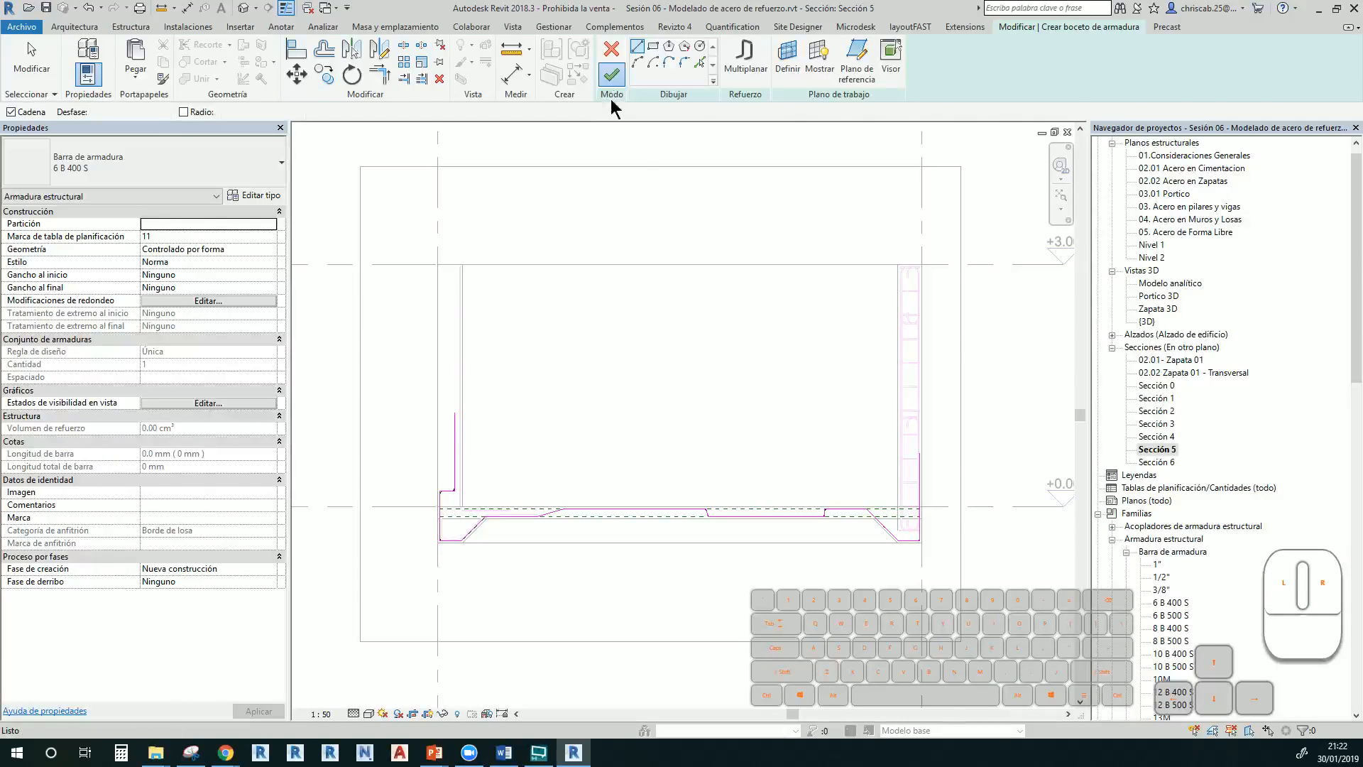
{"action": "left_click", "coordinate": [611, 74]}
Set the slab-edge bar's layout rule to Maximum Spacing at 200 mm
{"action": "scroll", "coordinate": [434, 454], "scroll_direction": "up", "scroll_amount": 4}
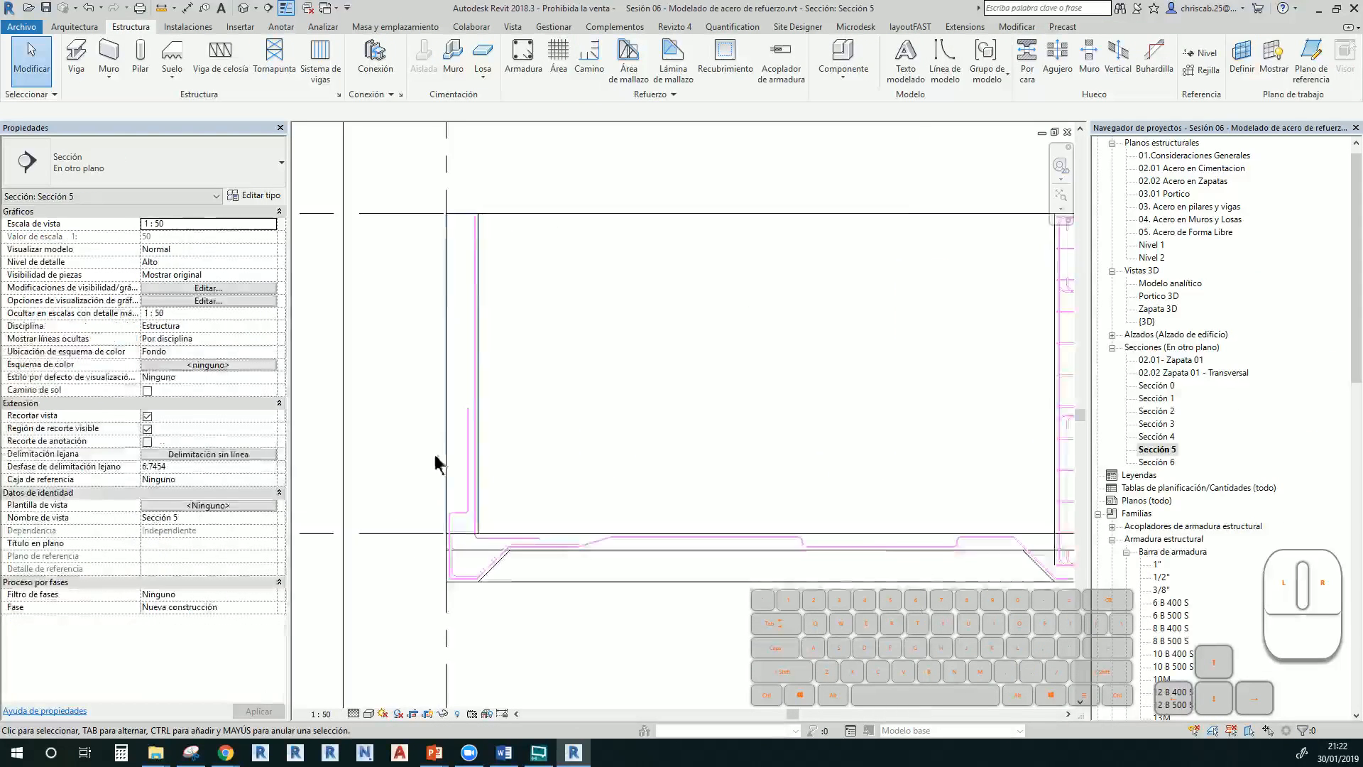
{"action": "left_click", "coordinate": [467, 442]}
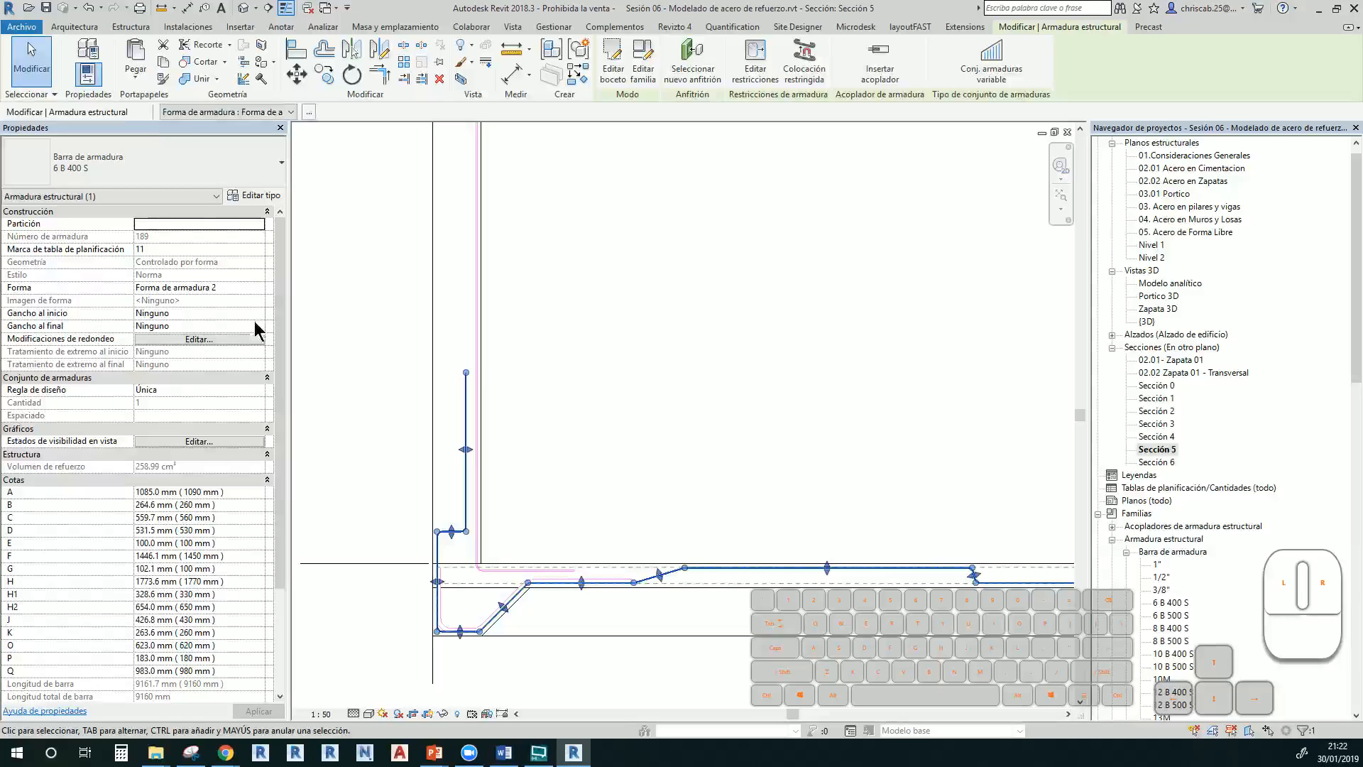
{"action": "left_click", "coordinate": [258, 390]}
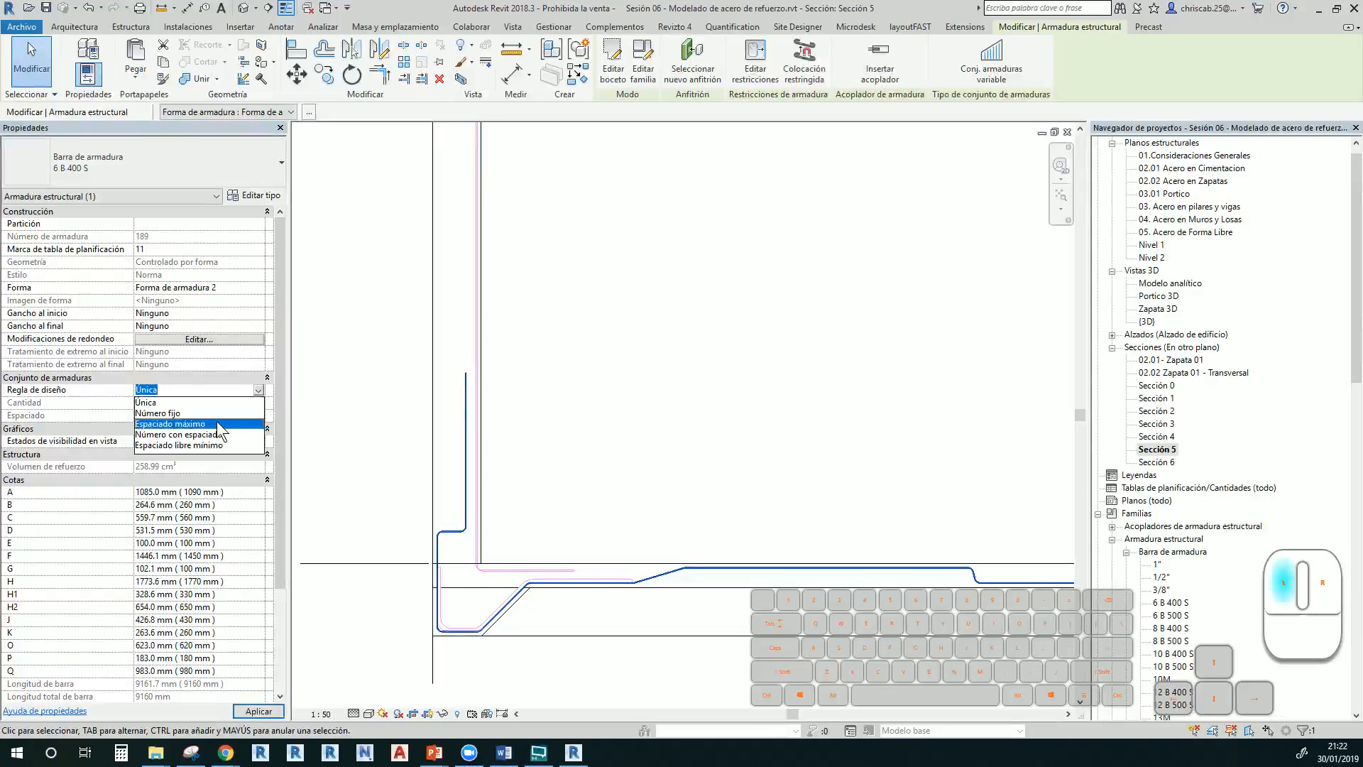
{"action": "left_click", "coordinate": [210, 415]}
{"action": "type", "text": "200"}
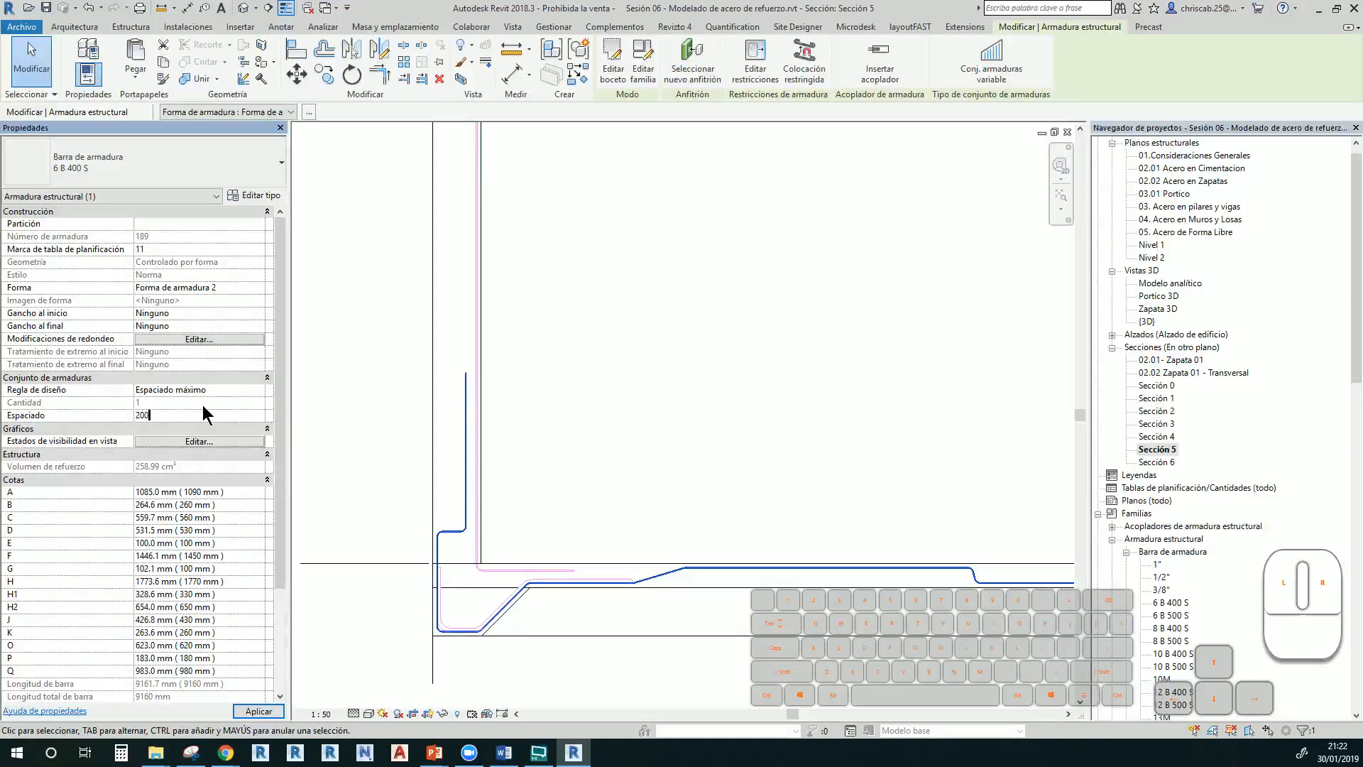
{"action": "key", "text": "Return"}
{"action": "left_click", "coordinate": [615, 447]}
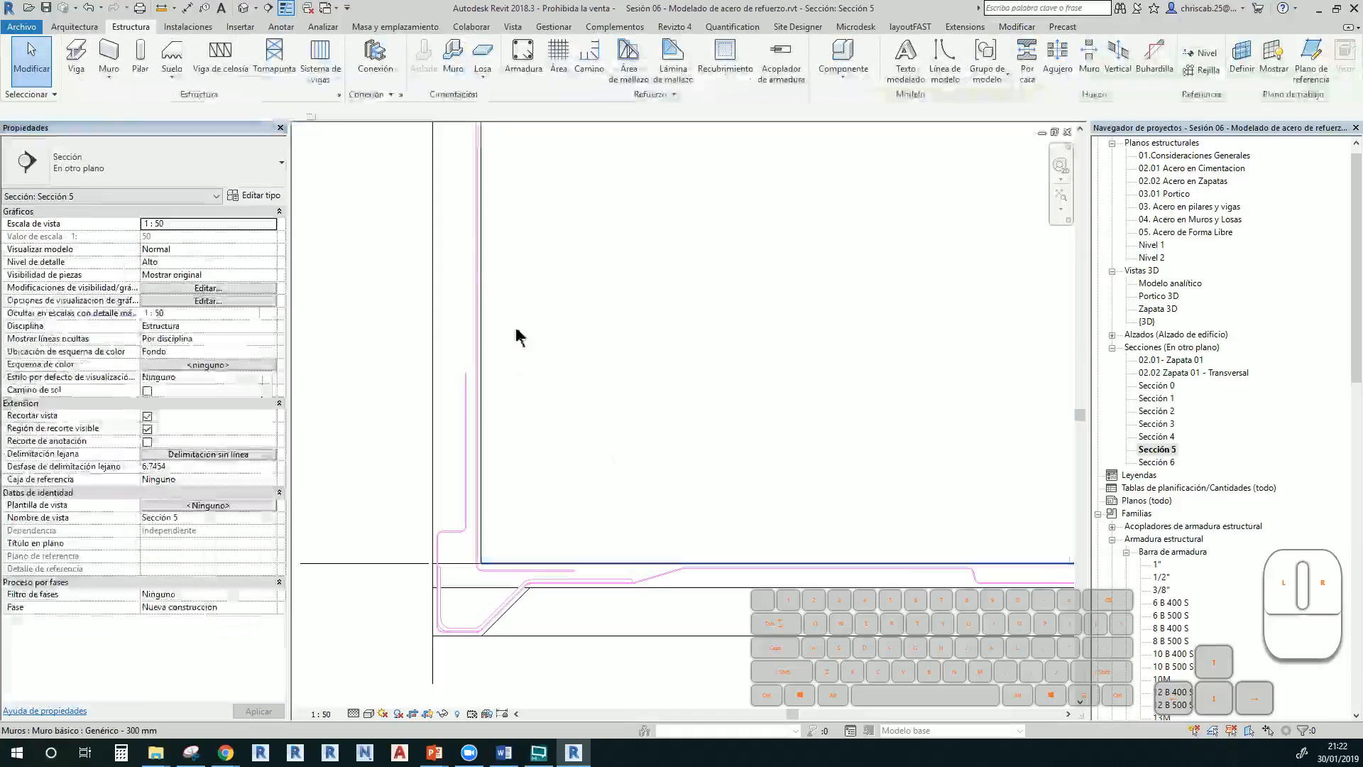
Show the default 3D view in wireframe with the WF shortcut
{"action": "left_click", "coordinate": [243, 12]}
{"action": "key", "text": "w"}
{"action": "key", "text": "f"}
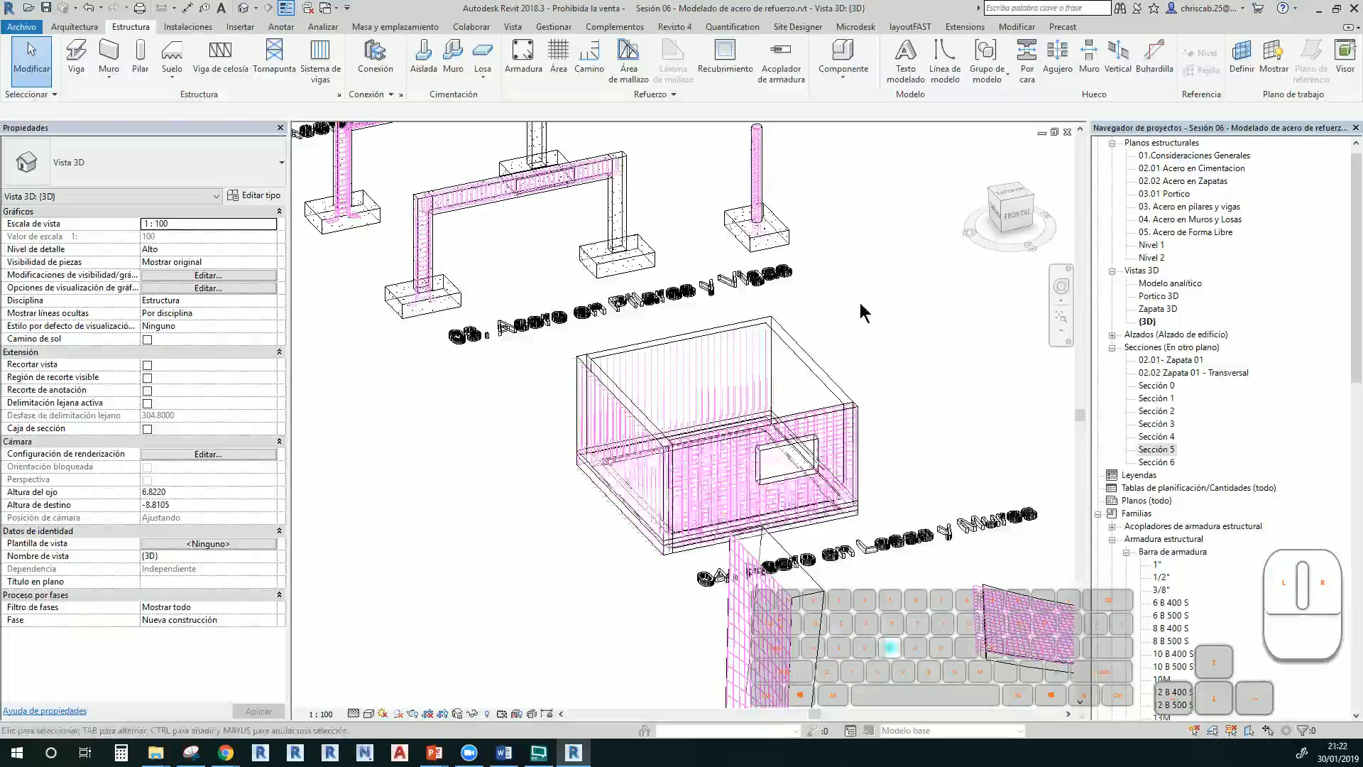
Select and orbit the distributed footing bar set in wireframe 3D to inspect it
{"action": "scroll", "coordinate": [667, 550], "scroll_direction": "up", "scroll_amount": 5}
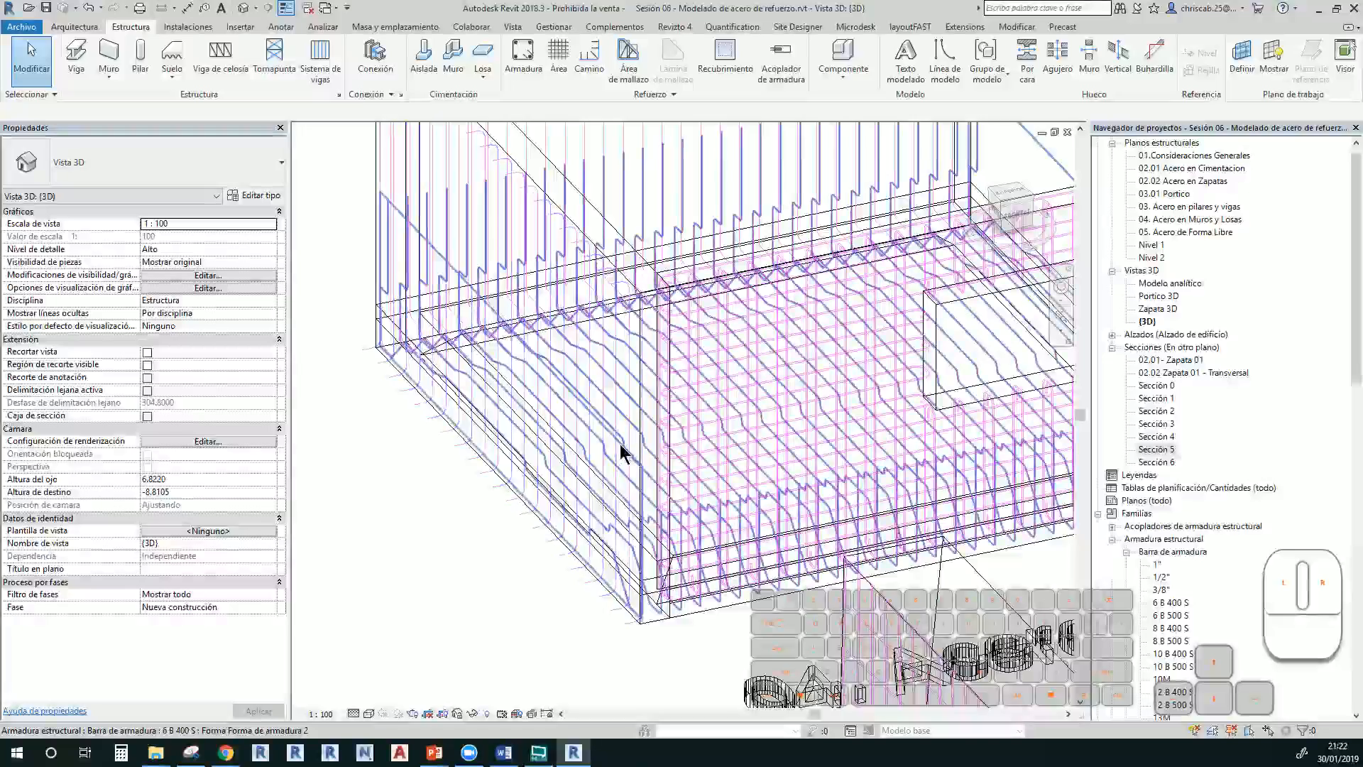
{"action": "left_click", "coordinate": [621, 453]}
{"action": "middle_click_drag", "start_coordinate": [623, 454], "coordinate": [717, 433], "text": "shift"}
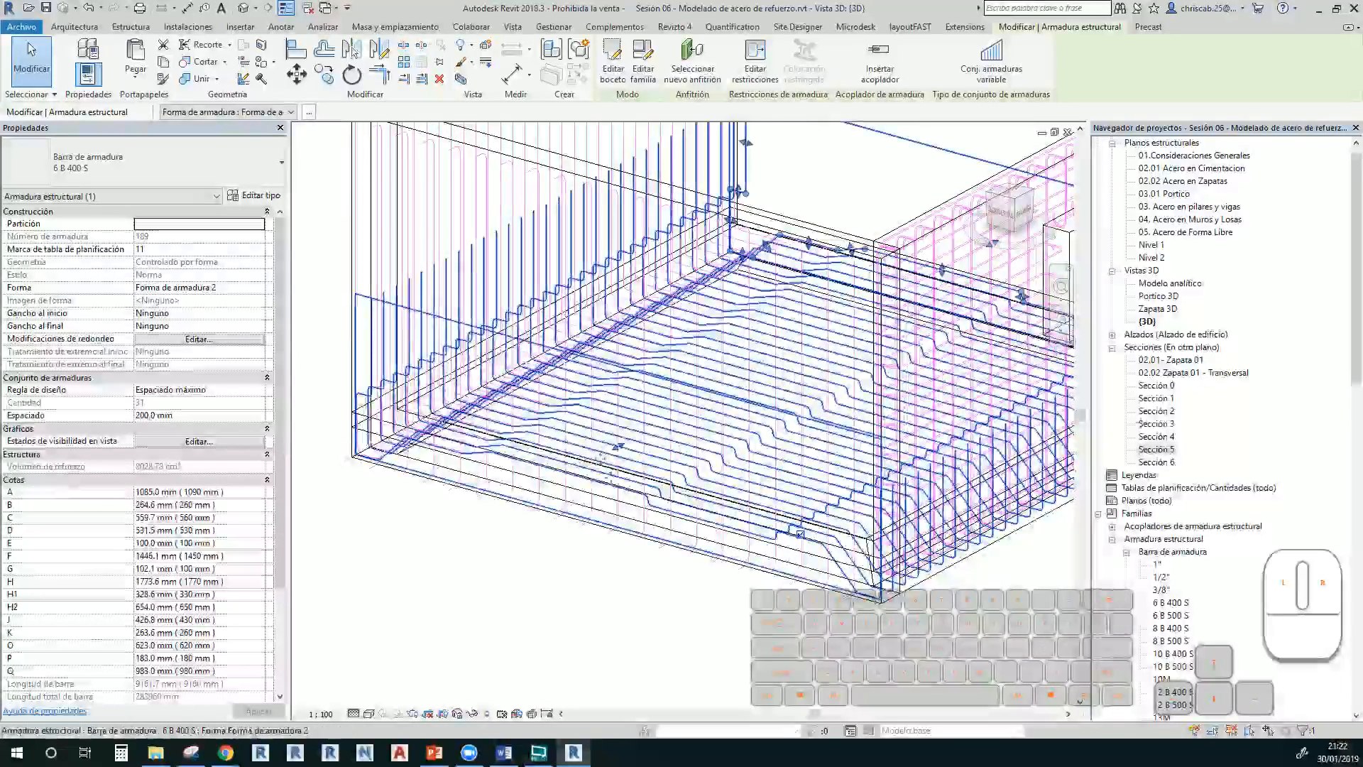
Open the Nivel 1 structural plan from the Project Browser
{"action": "left_click", "coordinate": [1157, 385]}
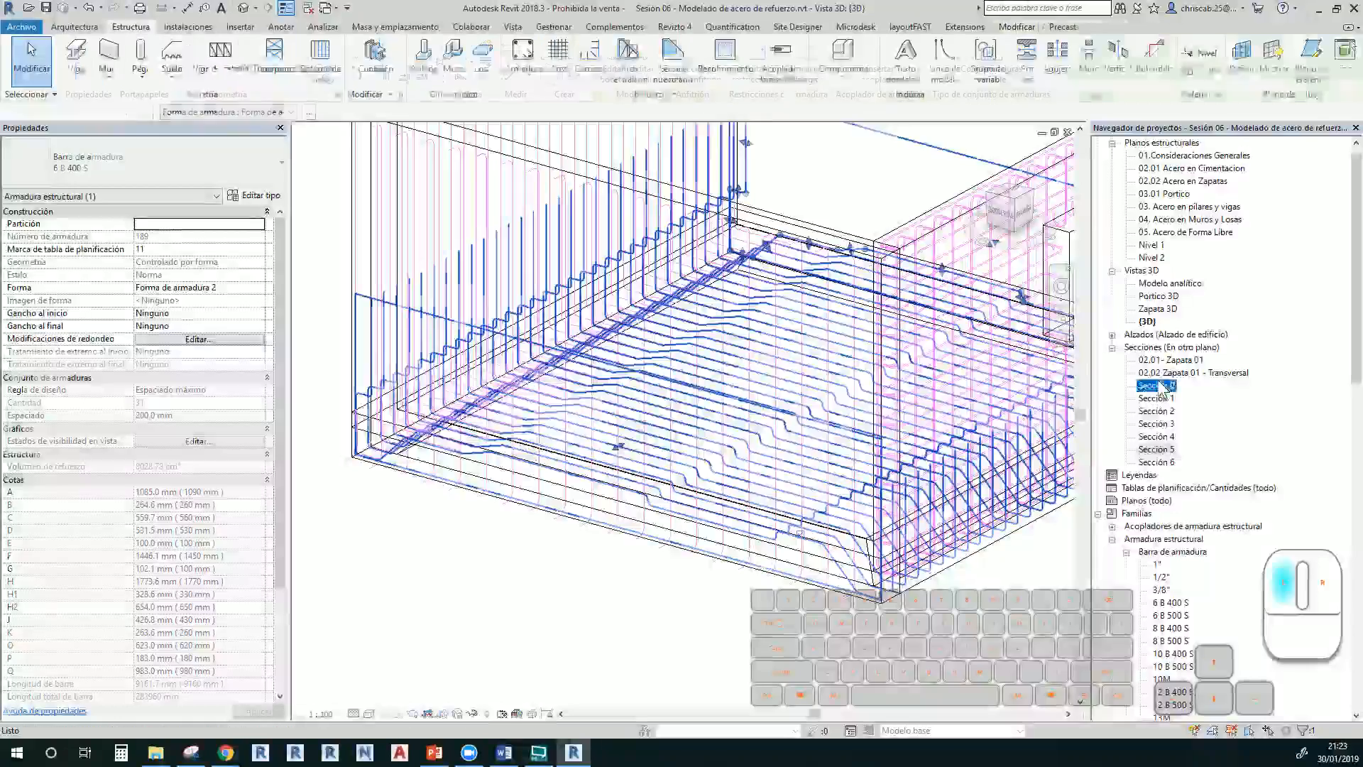
{"action": "double_click", "coordinate": [1158, 250]}
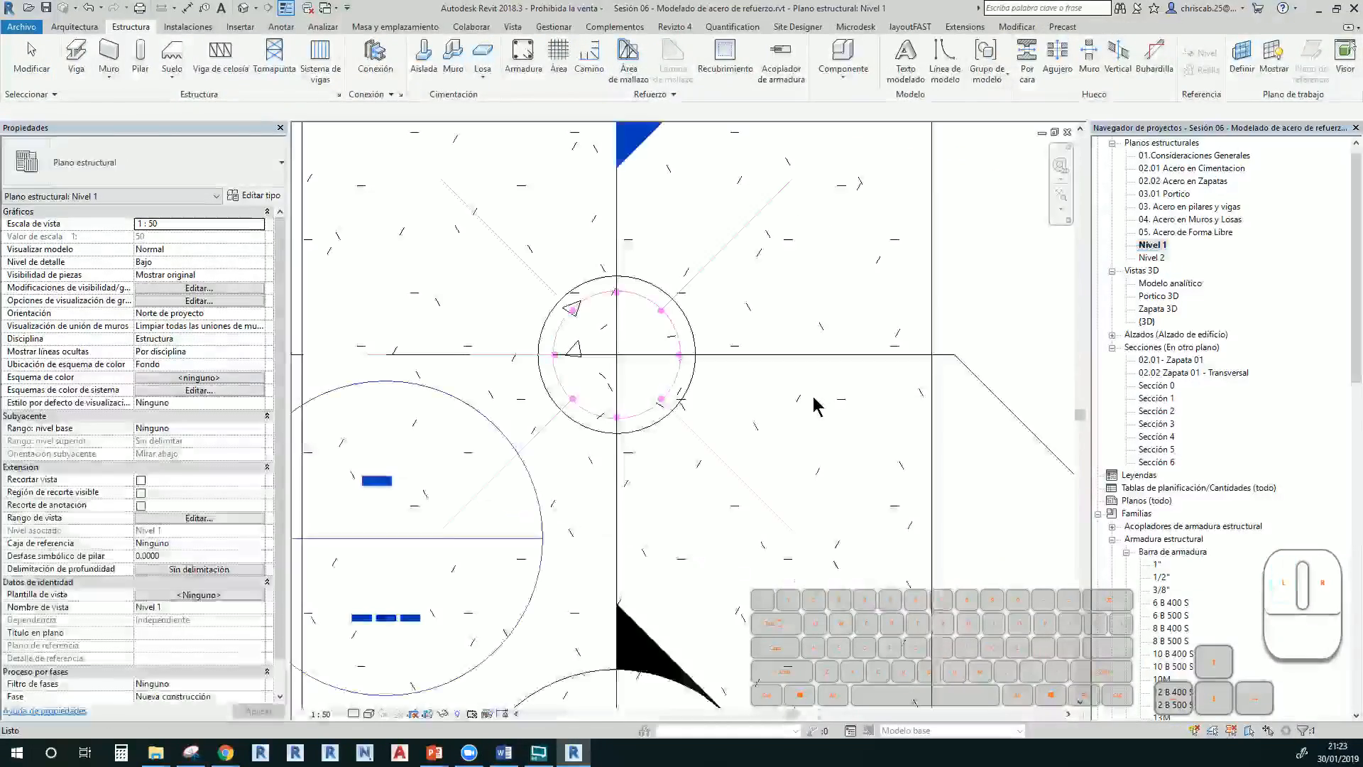
{"action": "scroll", "coordinate": [812, 401], "scroll_direction": "down", "scroll_amount": 7}
{"action": "middle_click_drag", "start_coordinate": [1024, 526], "coordinate": [671, 448]}
Sketch a four-line parallelogram outline and create the 150 mm, 18.002 m² foundation slab
{"action": "scroll", "coordinate": [671, 455], "scroll_direction": "down", "scroll_amount": 4}
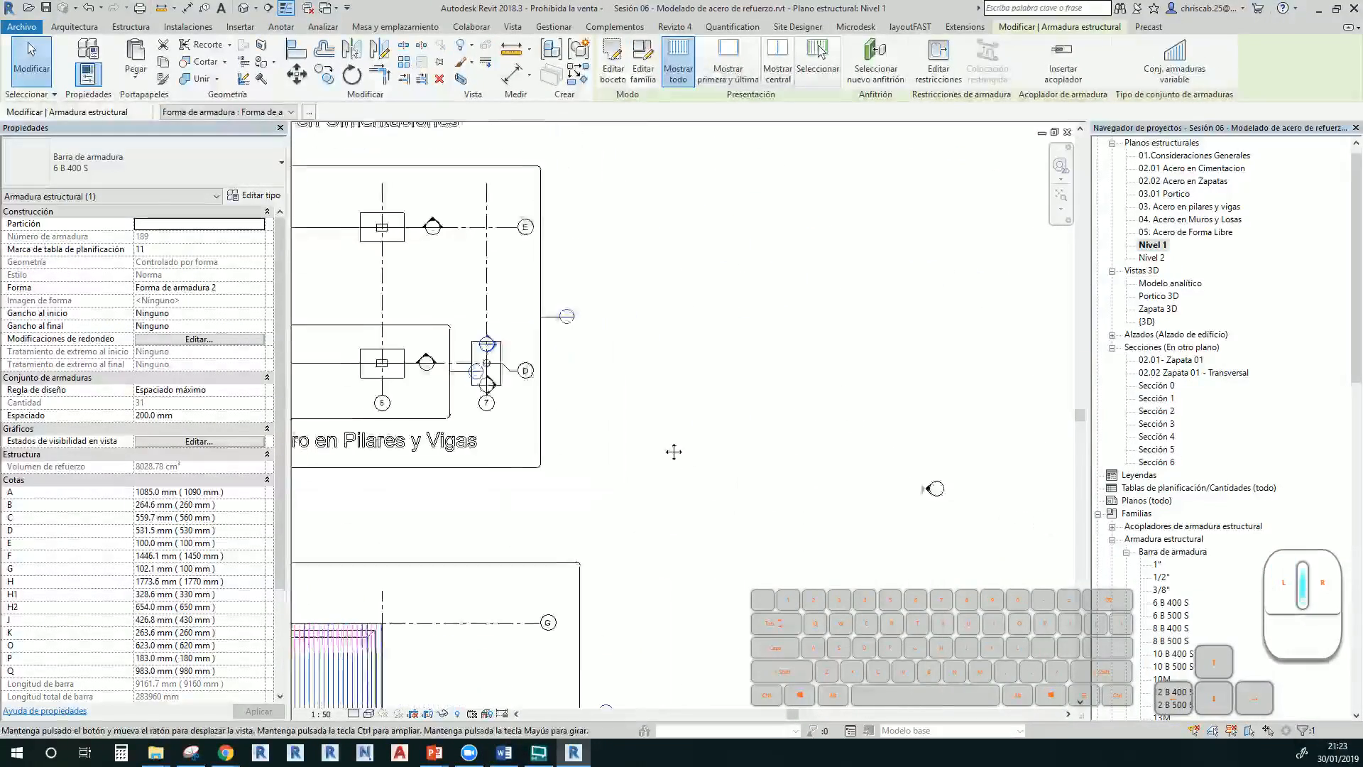
{"action": "left_click", "coordinate": [125, 29]}
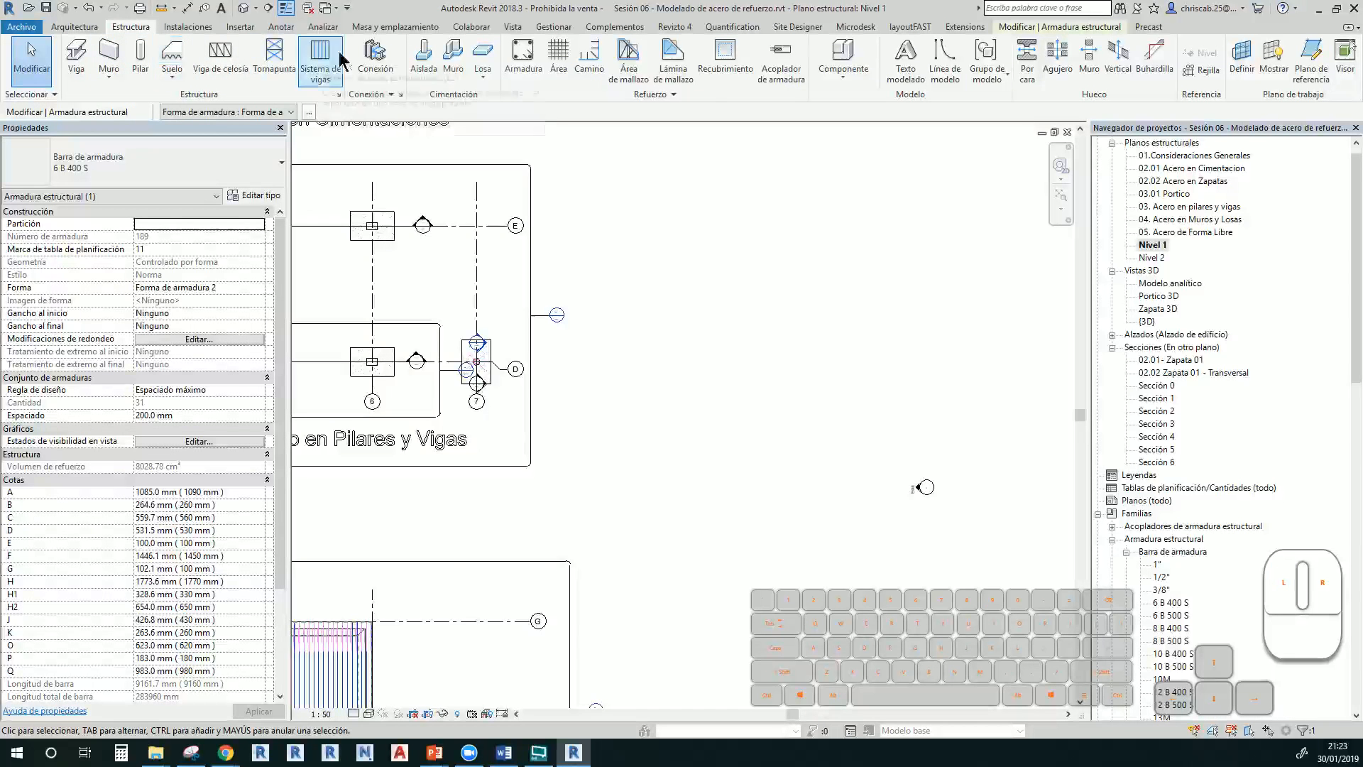
{"action": "left_click", "coordinate": [484, 54]}
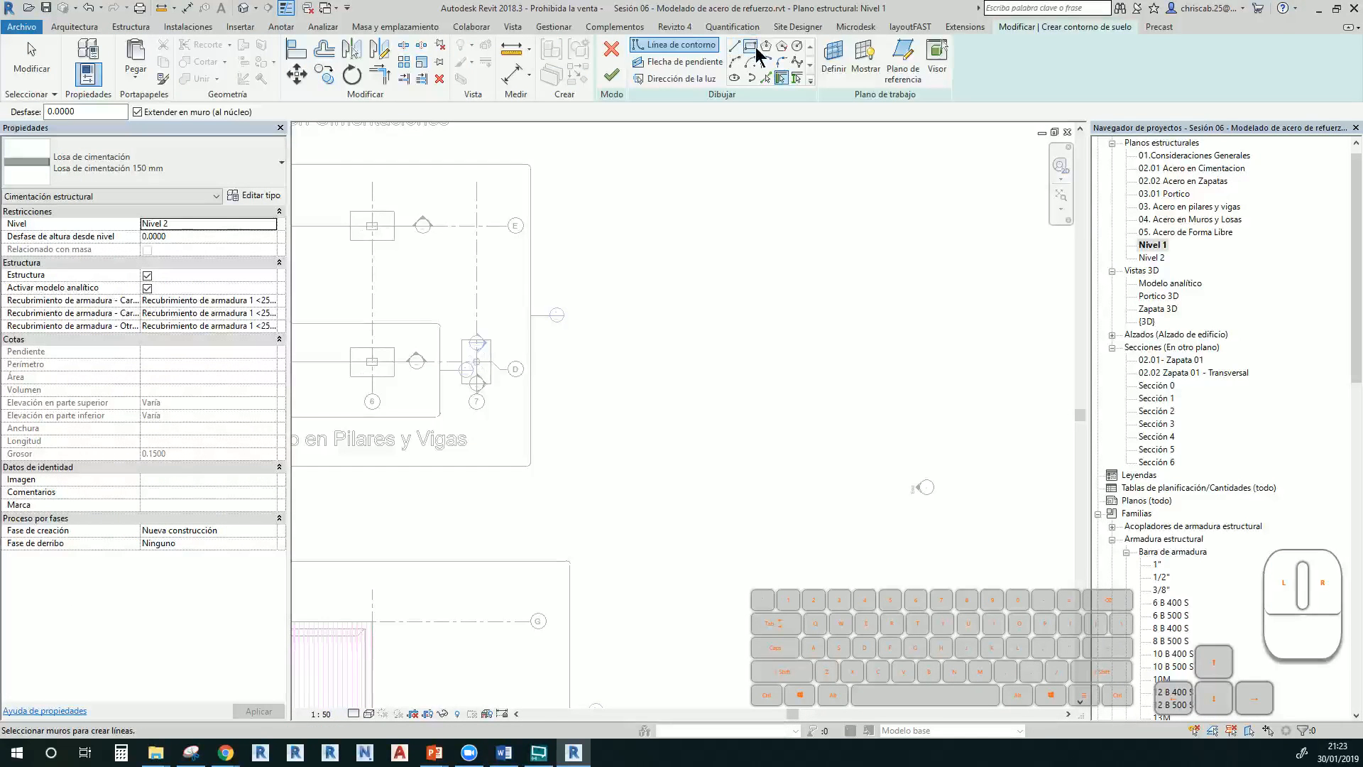
{"action": "left_click", "coordinate": [734, 46]}
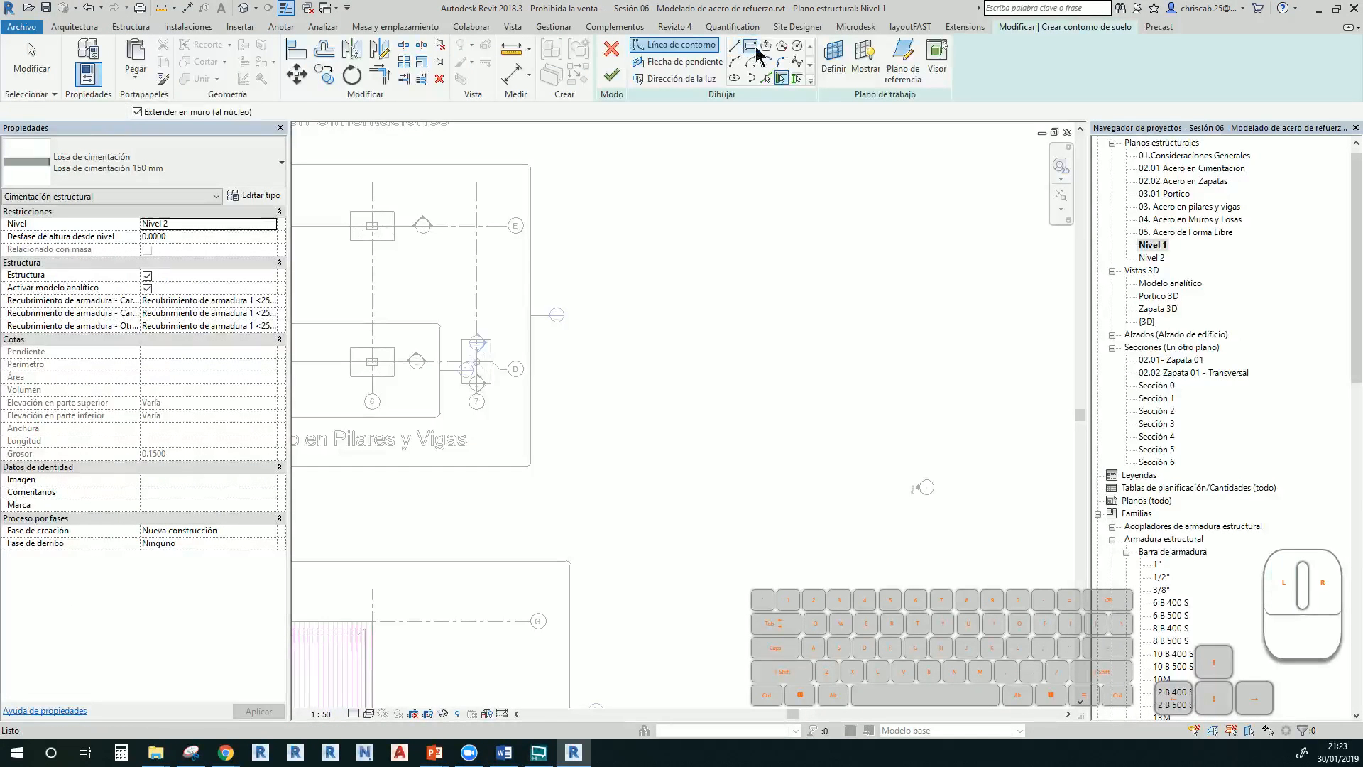
{"action": "left_click", "coordinate": [650, 324]}
{"action": "left_click", "coordinate": [759, 394]}
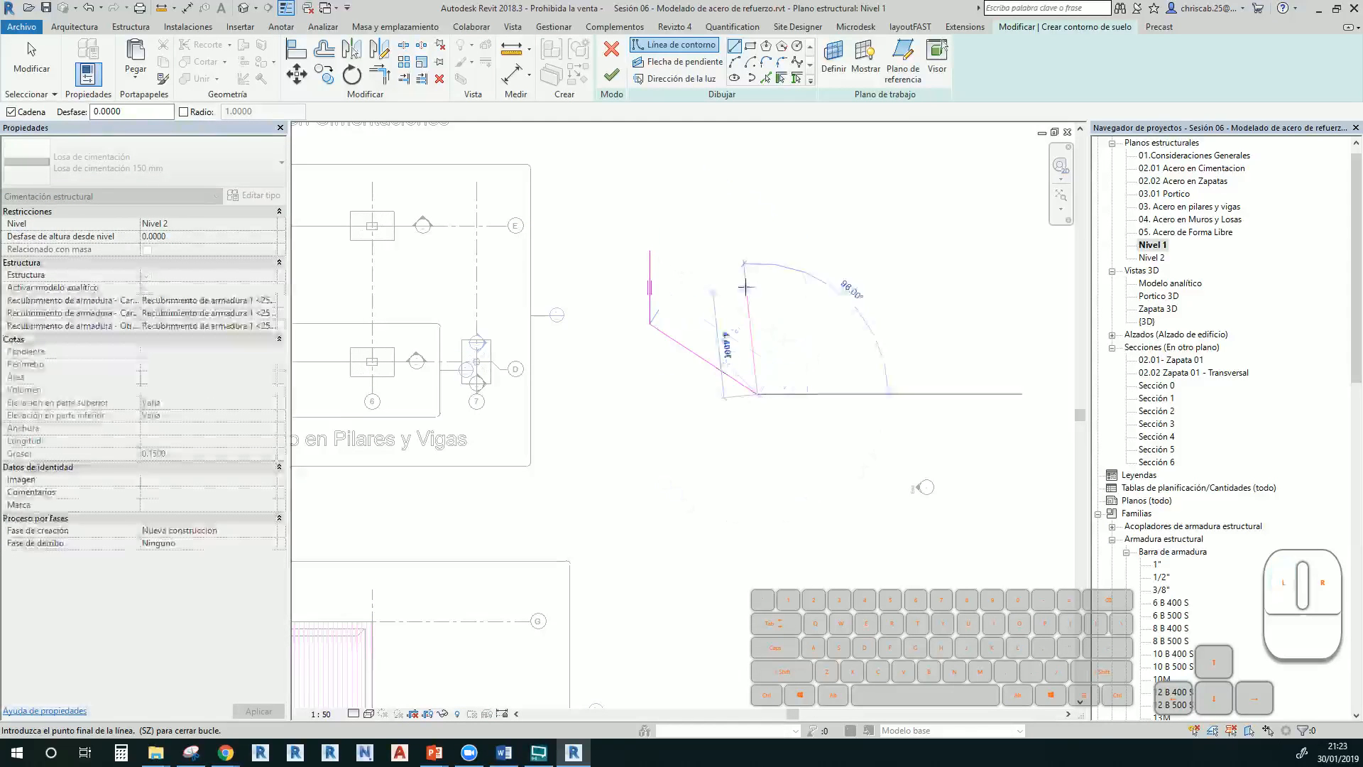
{"action": "left_click", "coordinate": [758, 270]}
{"action": "left_click", "coordinate": [651, 244]}
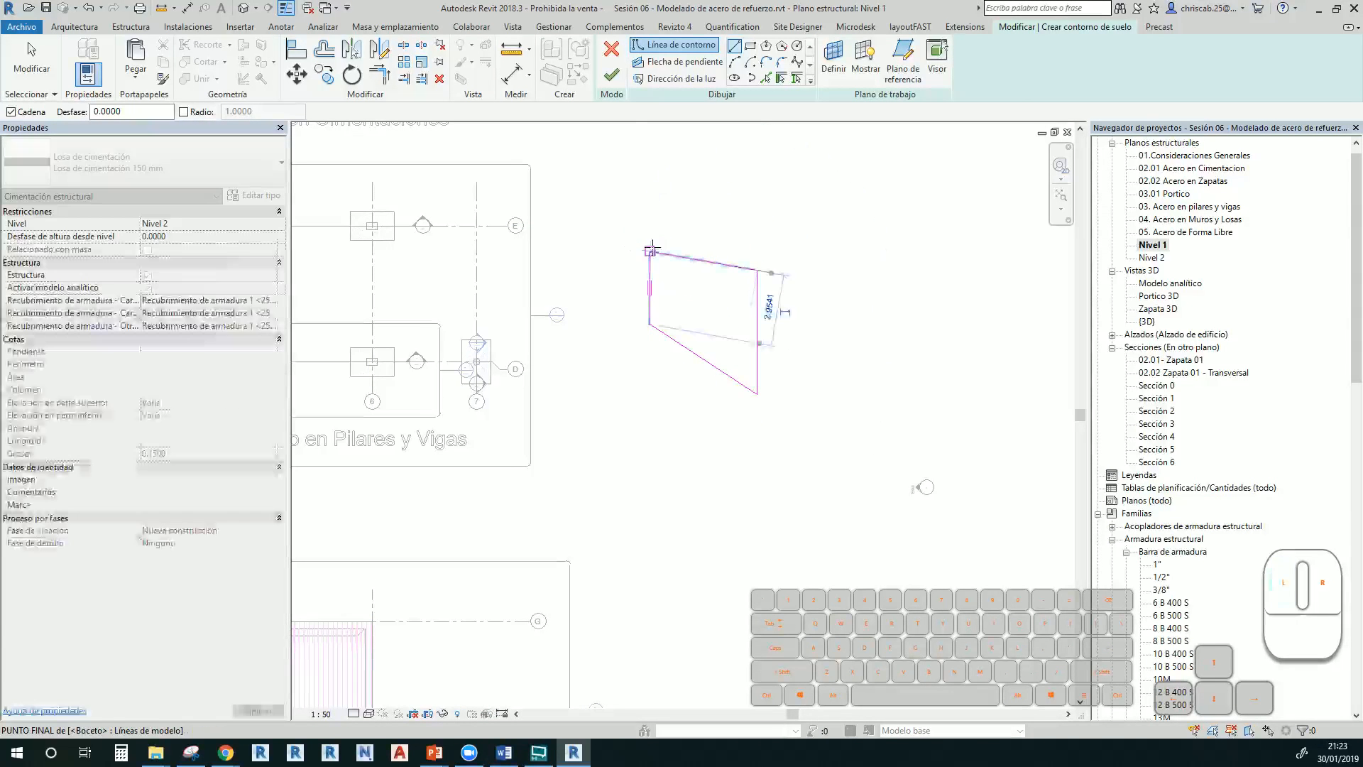
{"action": "left_click", "coordinate": [611, 75]}
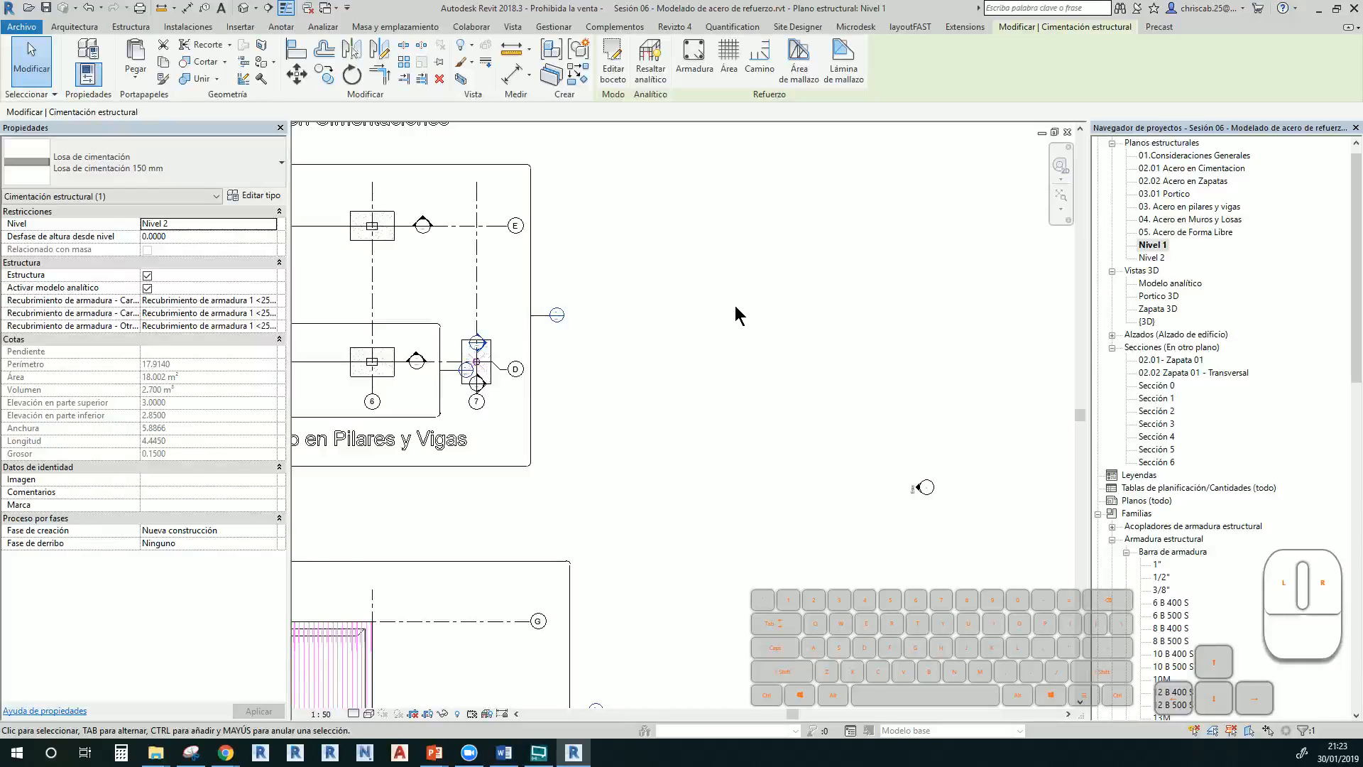
{"action": "scroll", "coordinate": [712, 348], "scroll_direction": "down", "scroll_amount": 3}
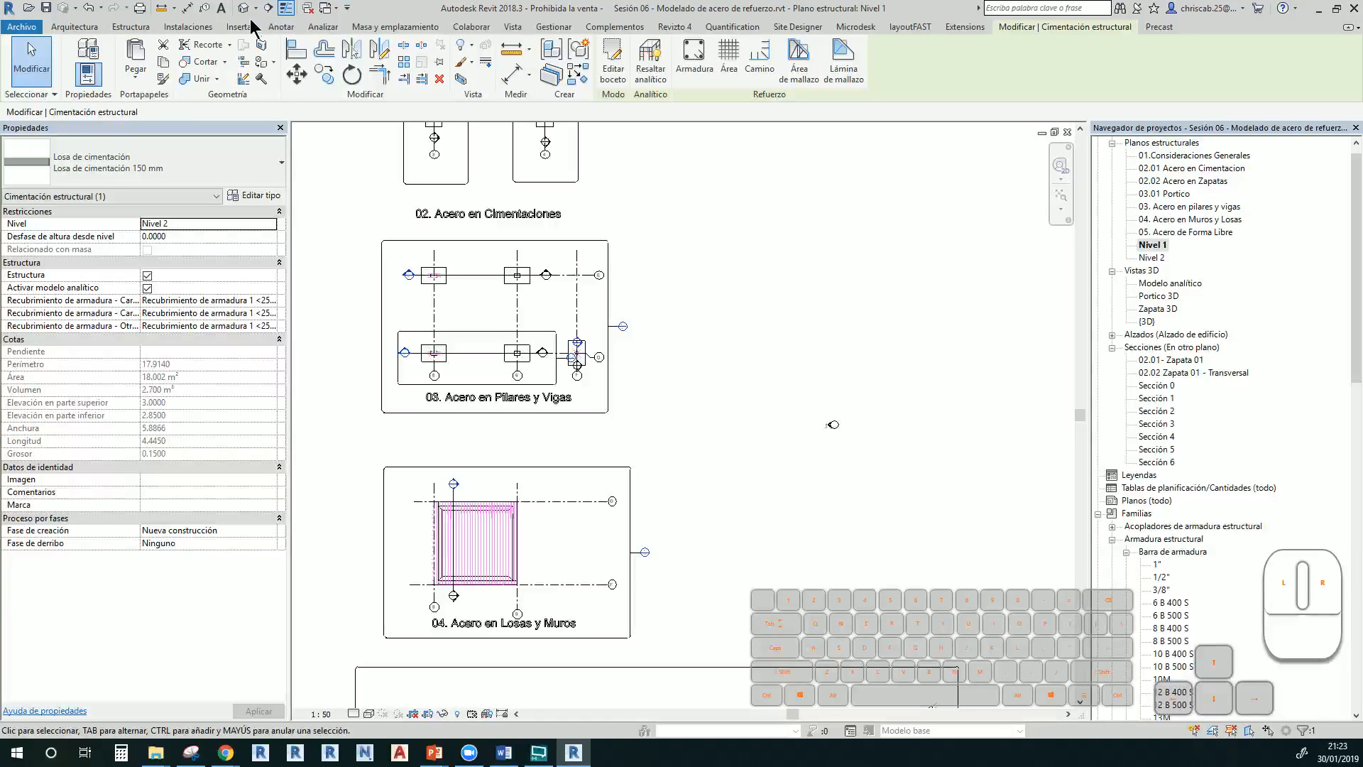
Set the Nivel 1 view range bottom and view depth to Unlimited
{"action": "key", "text": "r"}
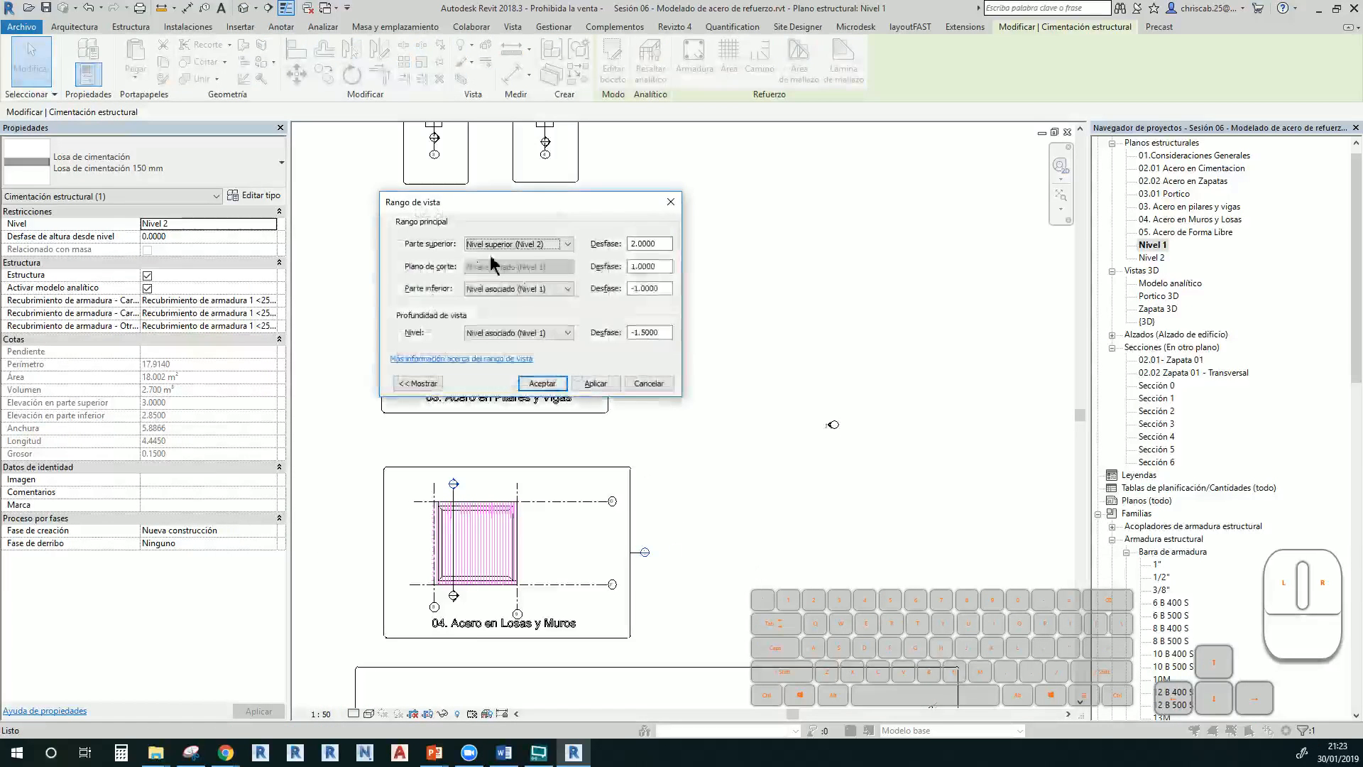
{"action": "left_click", "coordinate": [550, 332]}
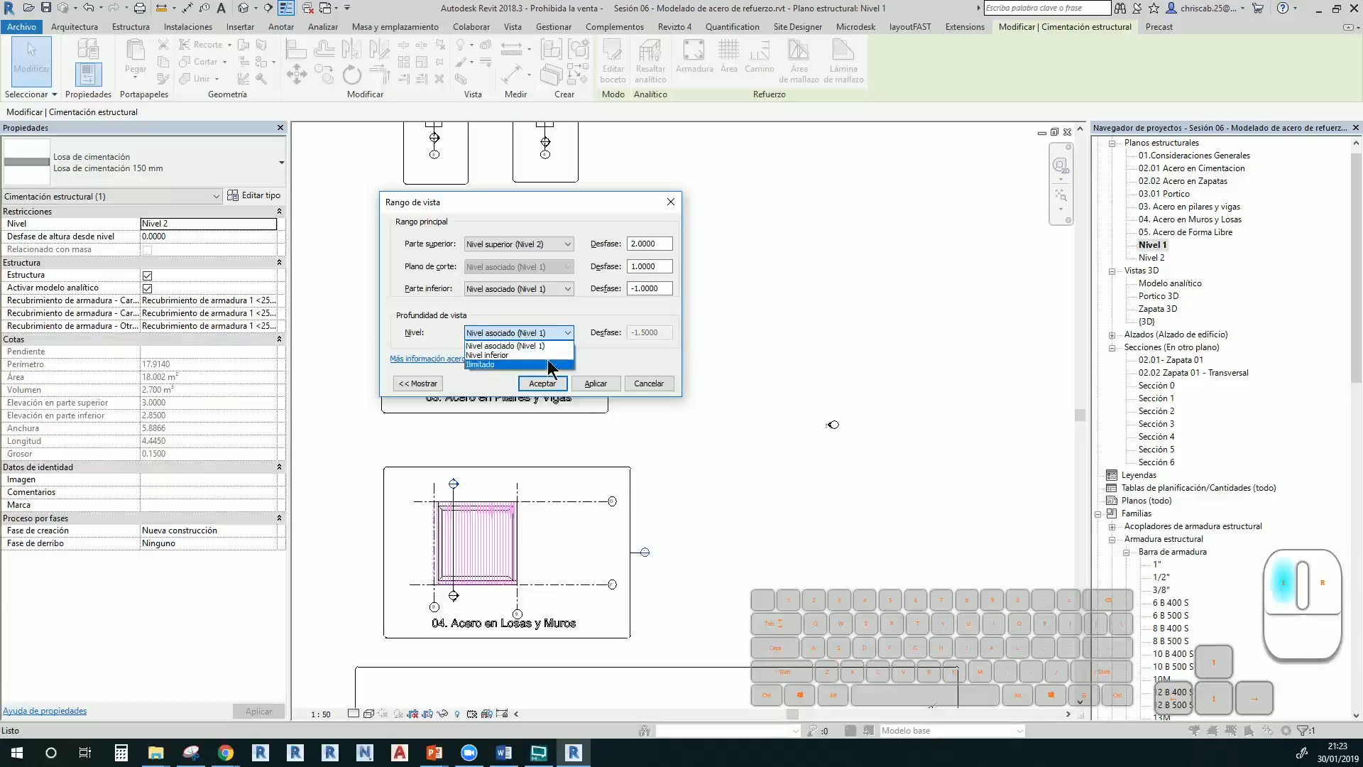
{"action": "left_click", "coordinate": [548, 364]}
{"action": "left_click", "coordinate": [547, 290]}
{"action": "left_click", "coordinate": [518, 320]}
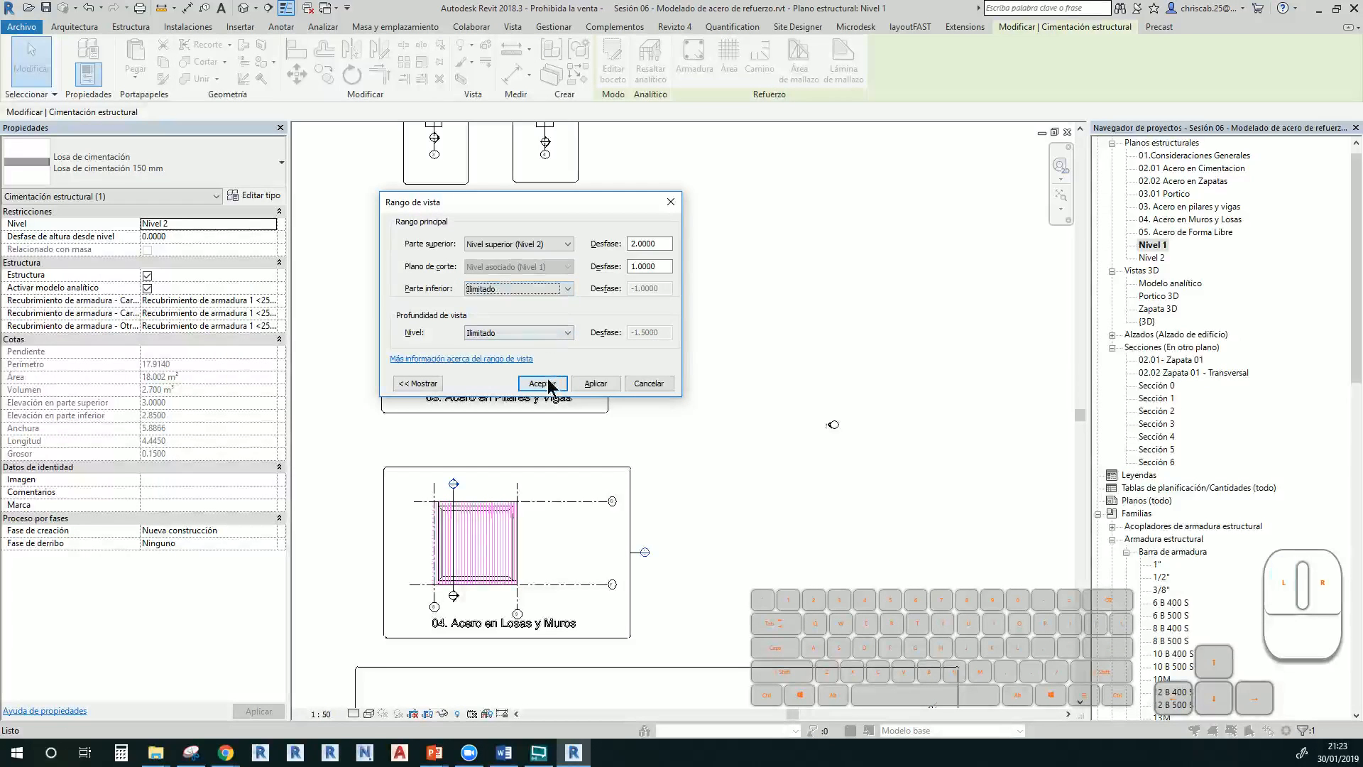
{"action": "left_click", "coordinate": [543, 384]}
{"action": "key", "text": "Escape"}
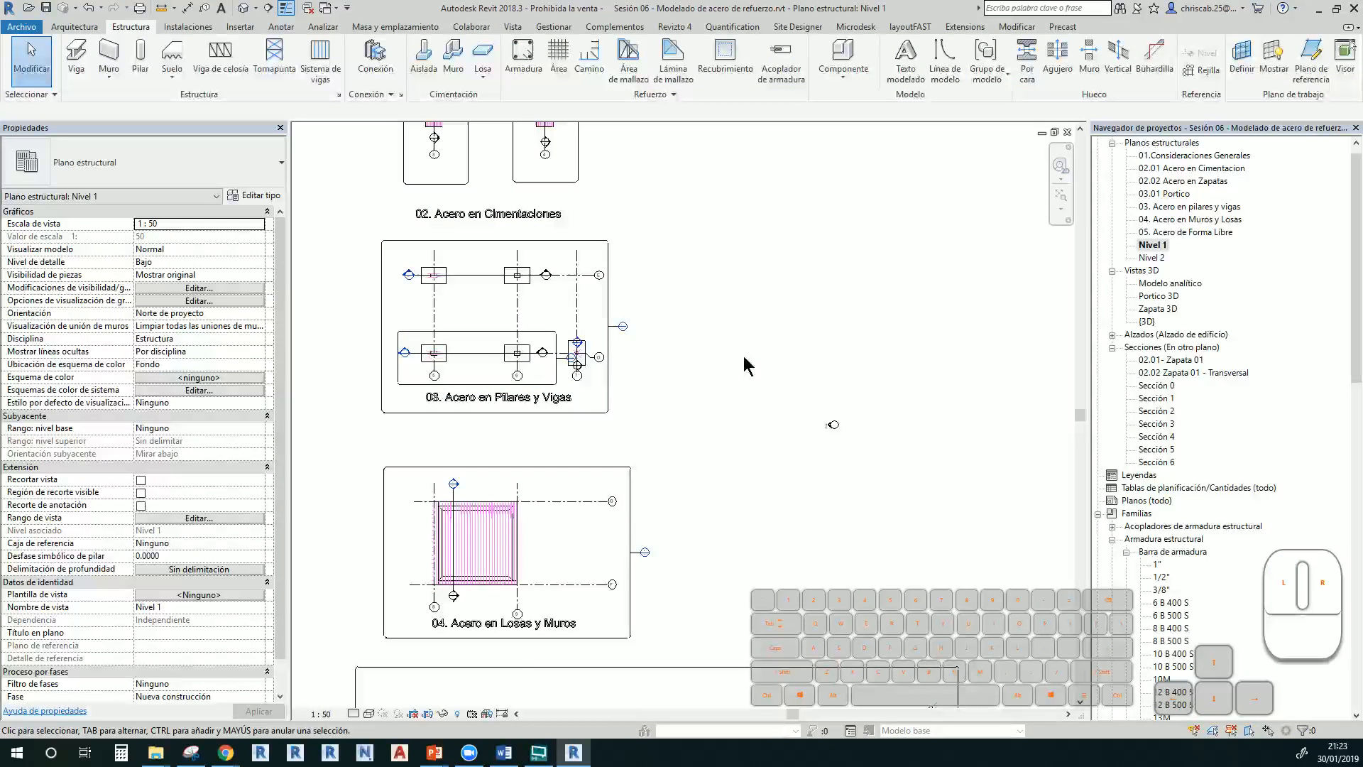
Select the new 2.700 m³ foundation slab in the default 3D view
{"action": "left_click", "coordinate": [244, 10]}
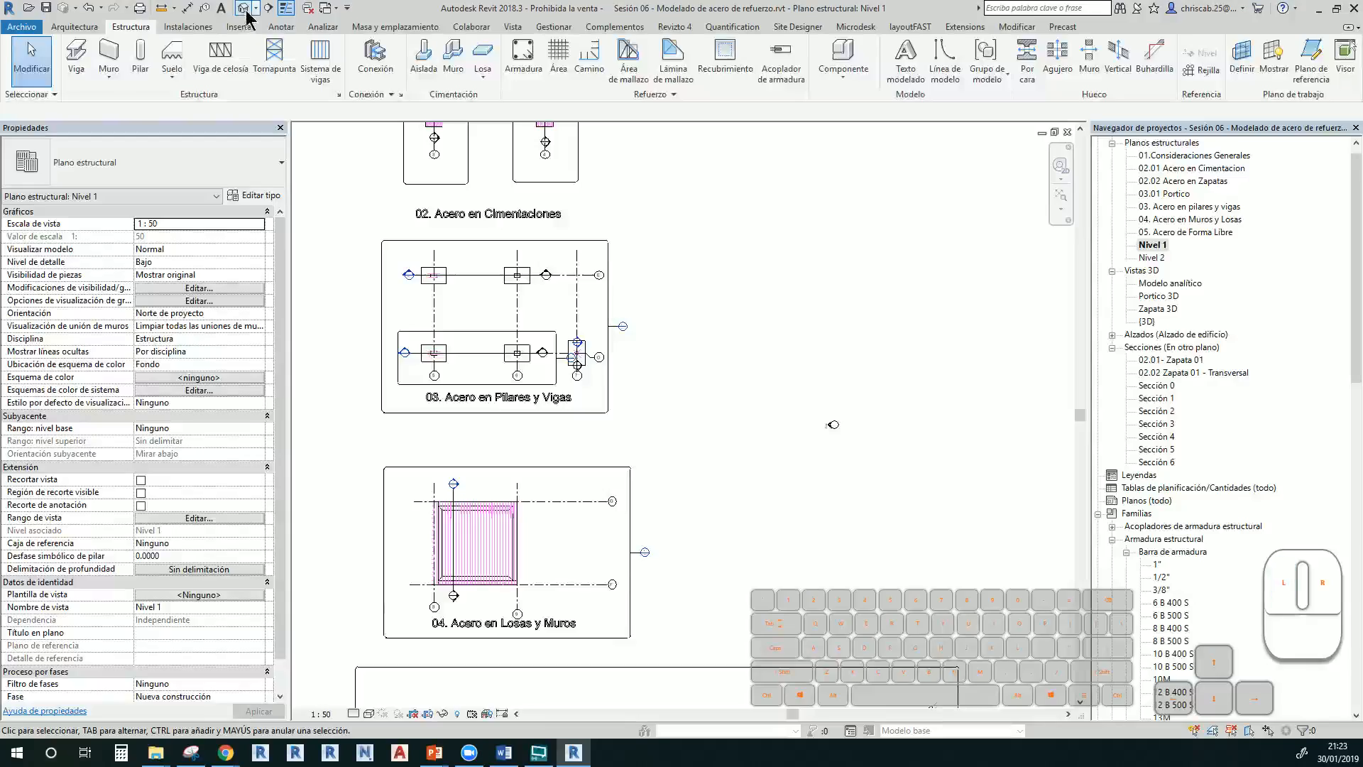
{"action": "scroll", "coordinate": [471, 213], "scroll_direction": "down", "scroll_amount": 8}
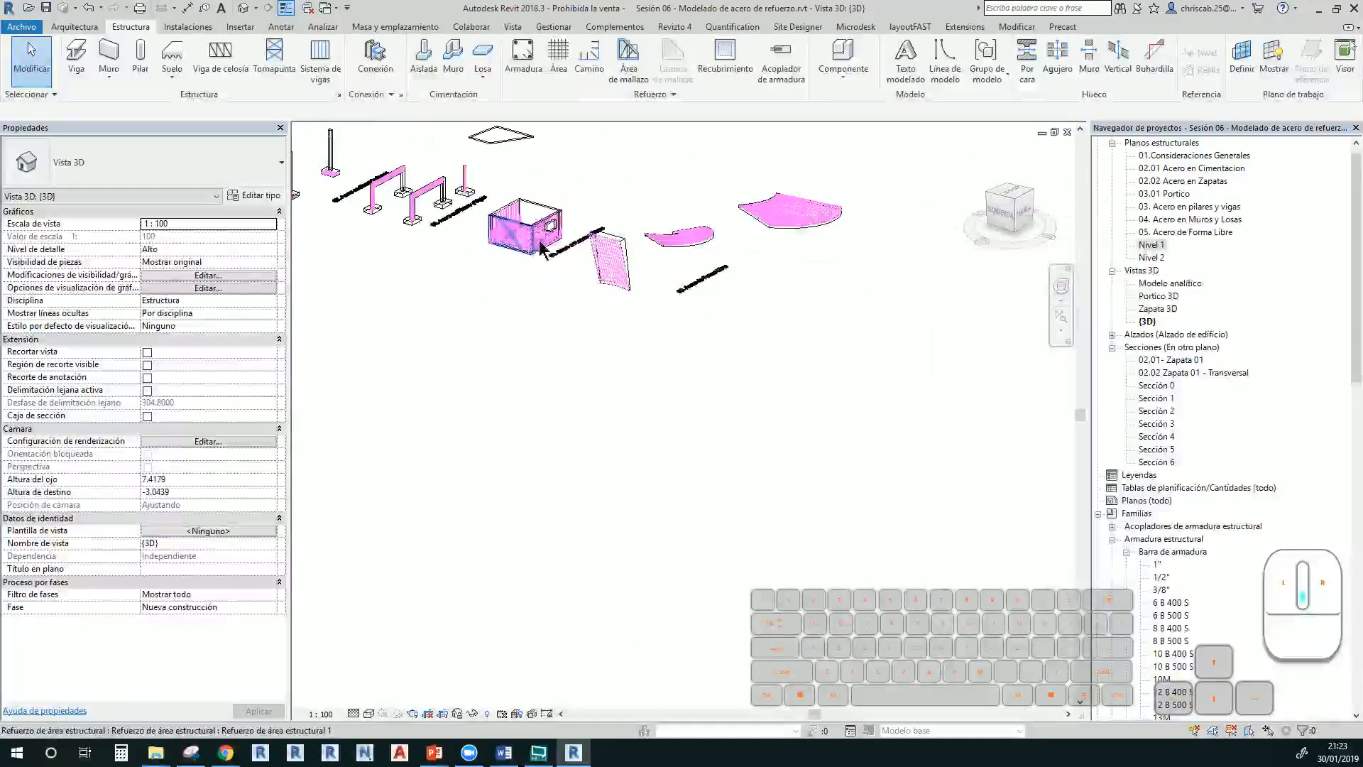
{"action": "scroll", "coordinate": [524, 213], "scroll_direction": "up", "scroll_amount": 8}
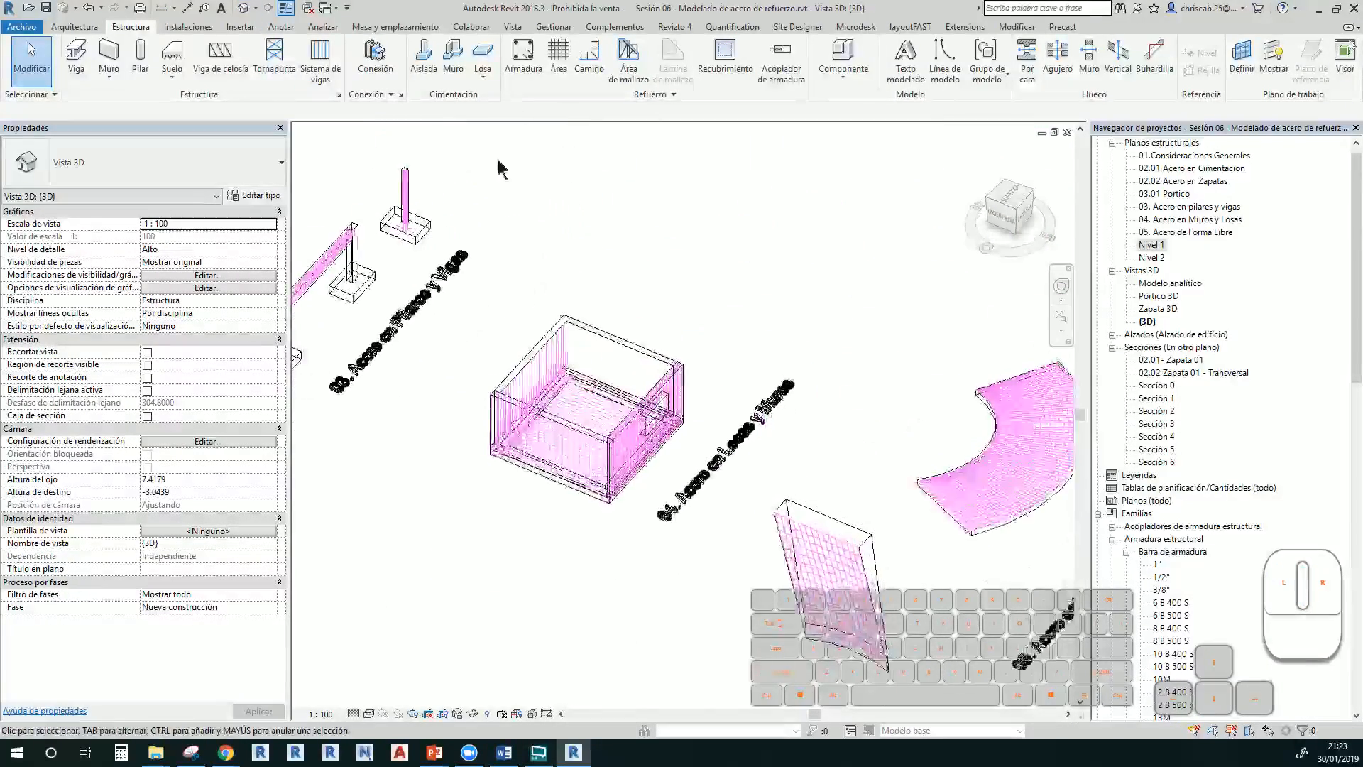
{"action": "left_click", "coordinate": [542, 447]}
{"action": "scroll", "coordinate": [542, 443], "scroll_direction": "up", "scroll_amount": 3}
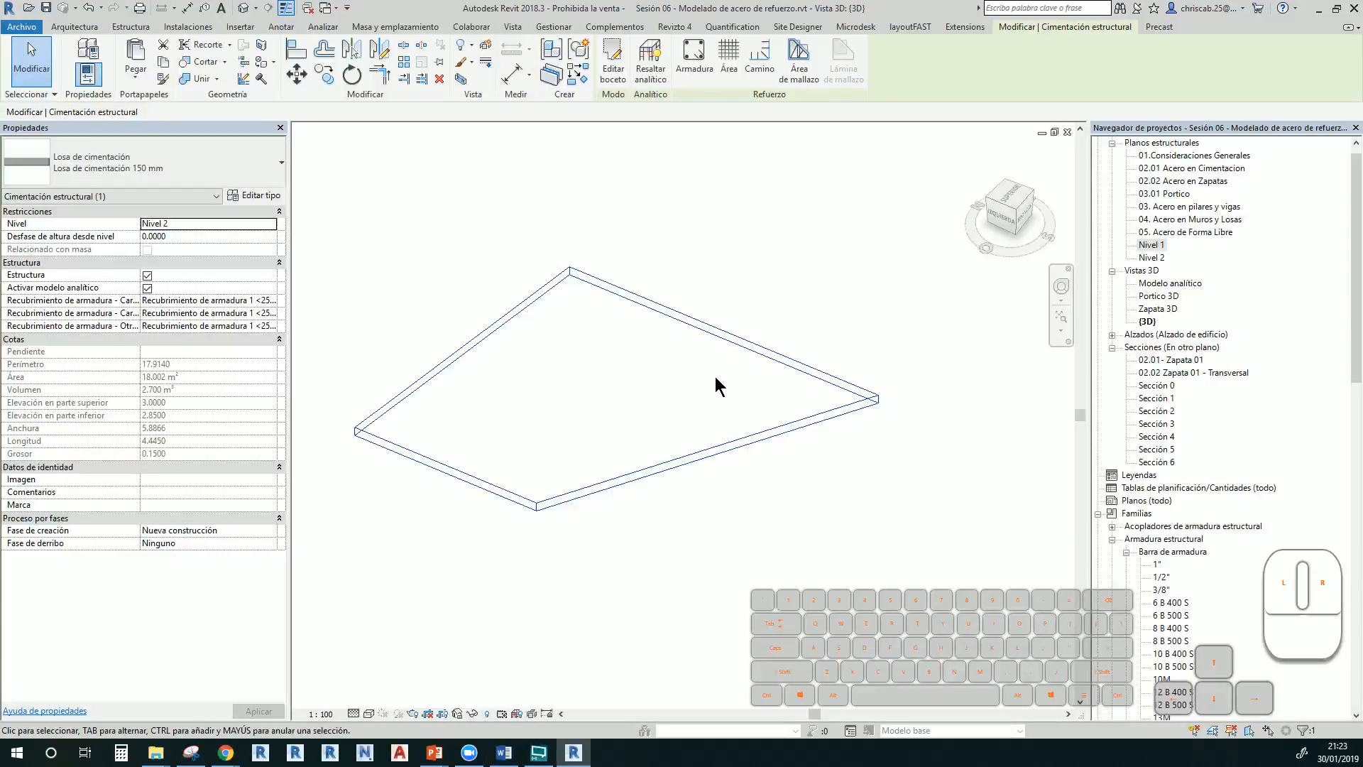
Create the first area-reinforcement zone with a four-line boundary along the slab's top edge
{"action": "left_click", "coordinate": [732, 335]}
{"action": "left_click", "coordinate": [729, 57]}
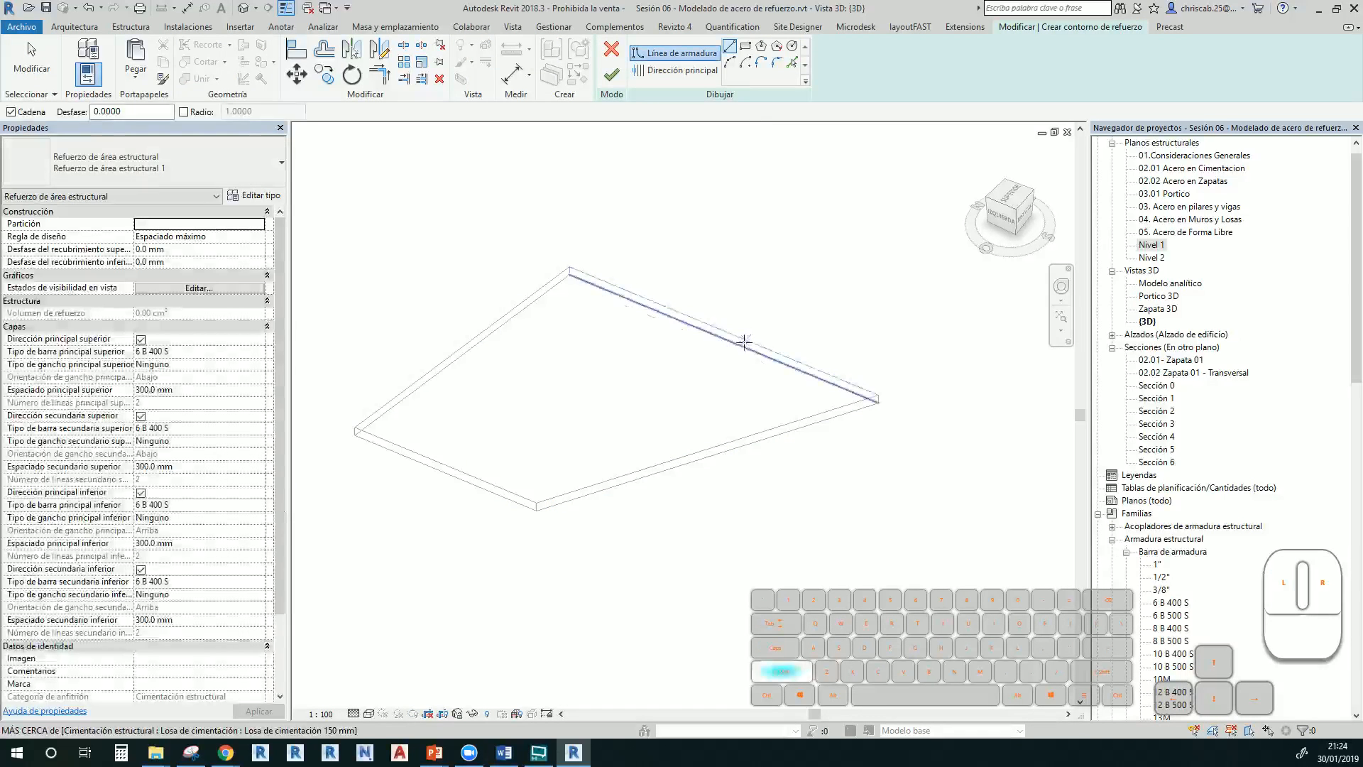
{"action": "left_click", "coordinate": [1008, 196]}
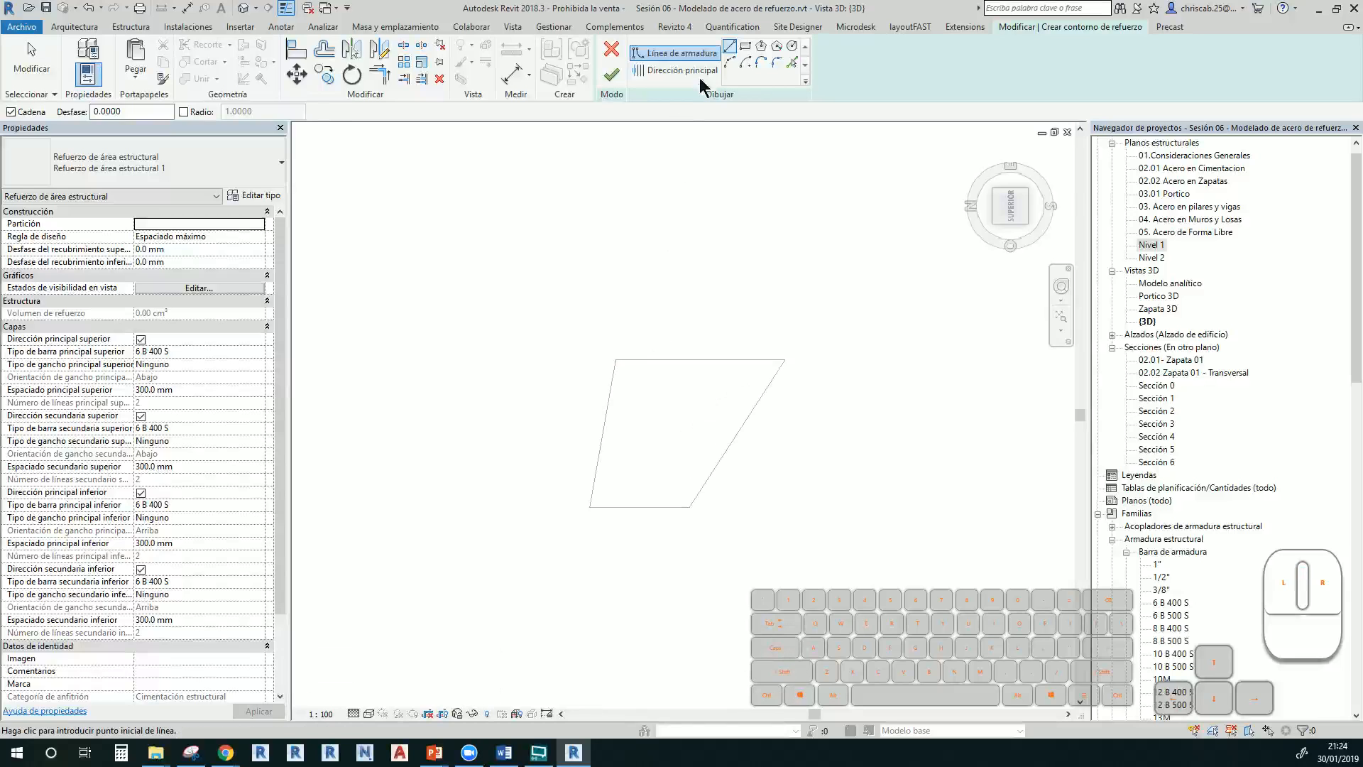
{"action": "left_click", "coordinate": [615, 359]}
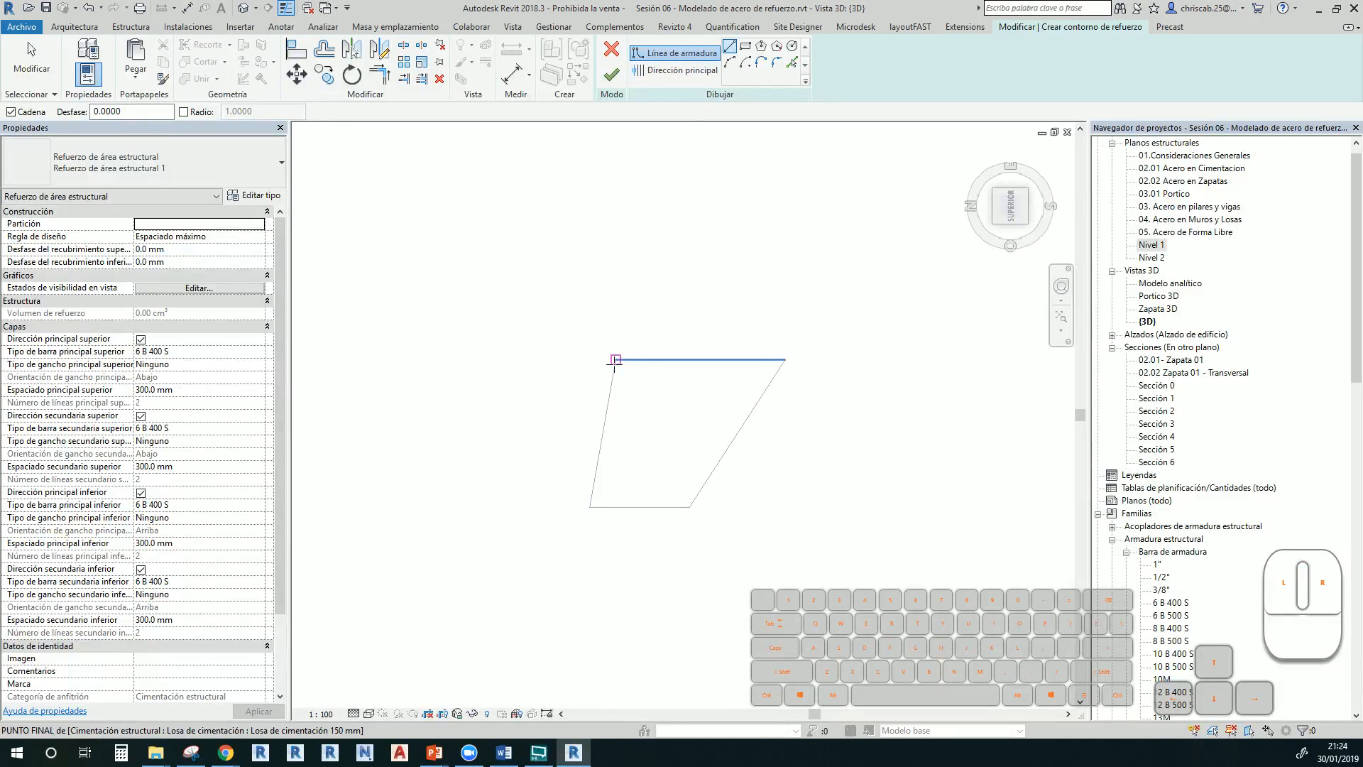
{"action": "left_click", "coordinate": [785, 360]}
{"action": "left_click", "coordinate": [751, 415]}
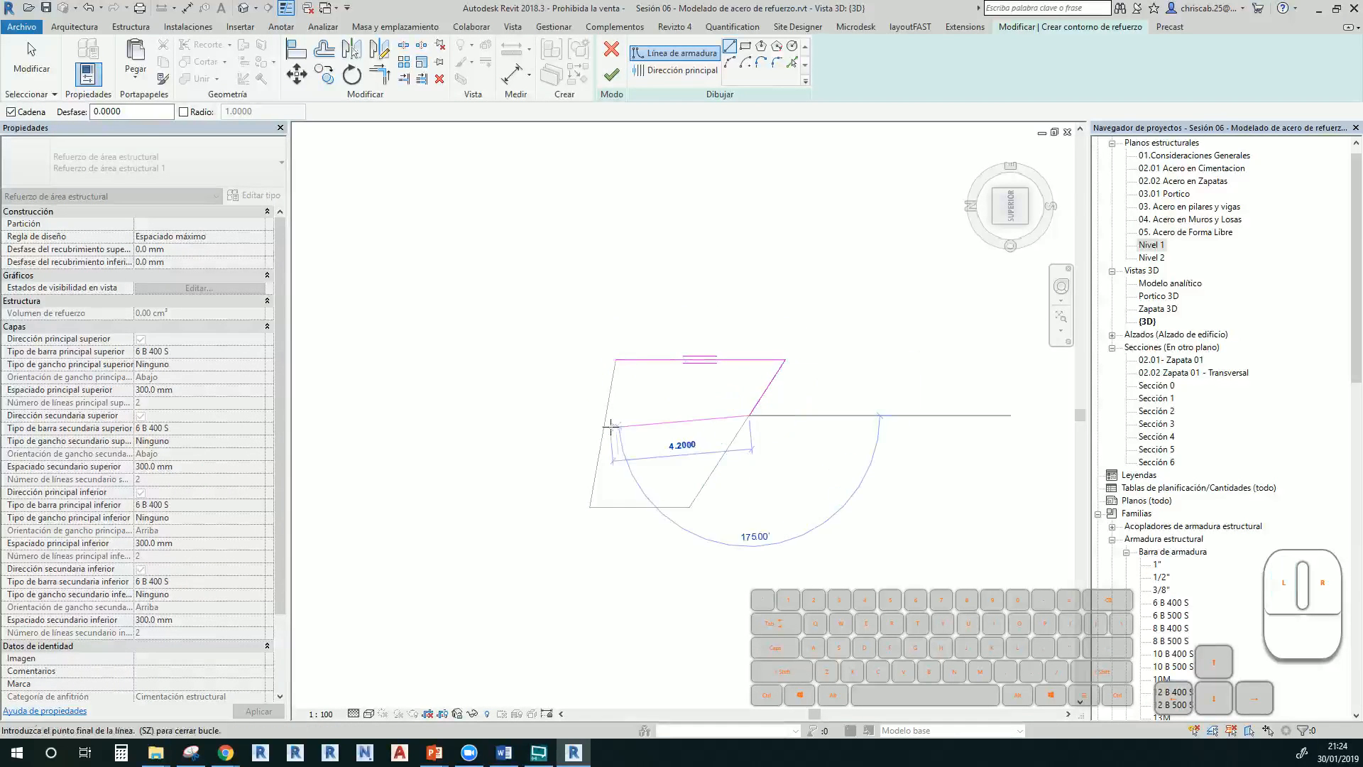
{"action": "left_click", "coordinate": [606, 415]}
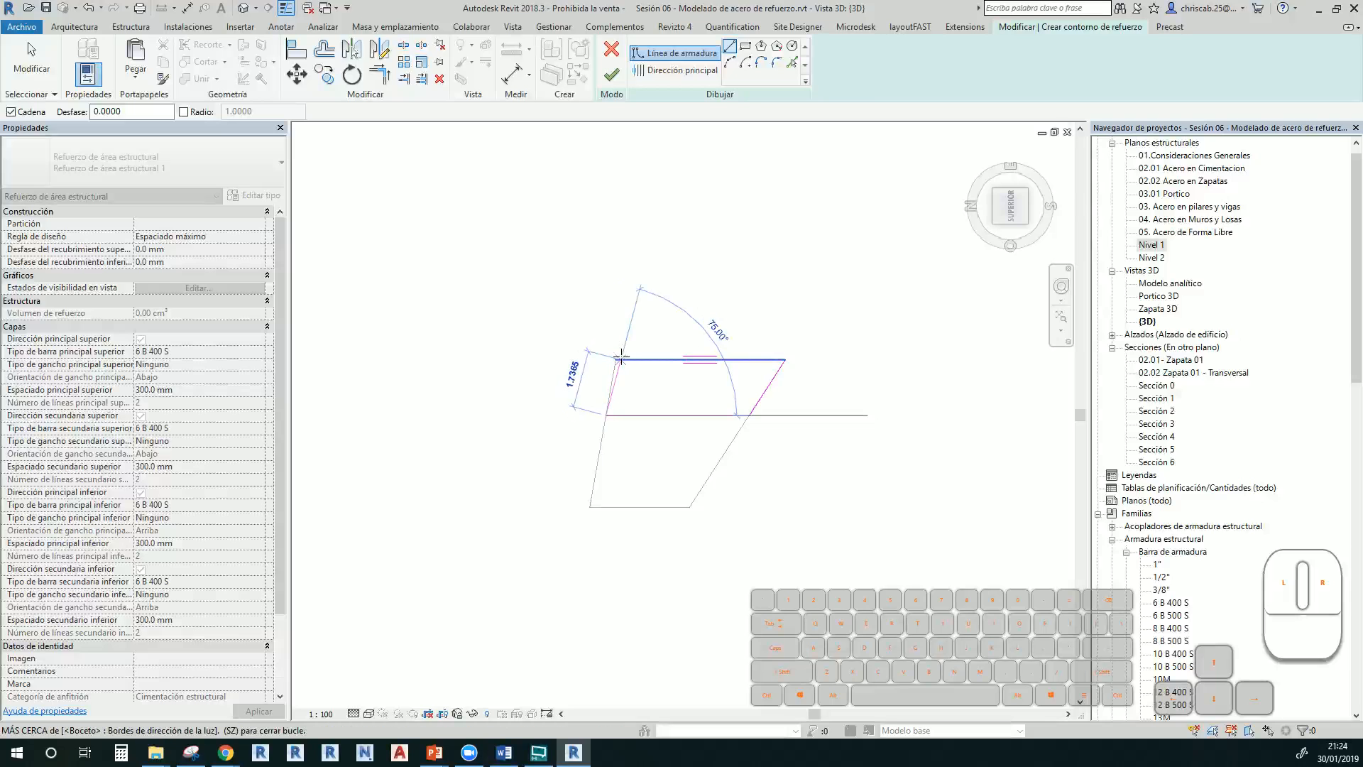
{"action": "left_click", "coordinate": [620, 359]}
{"action": "left_click", "coordinate": [611, 73]}
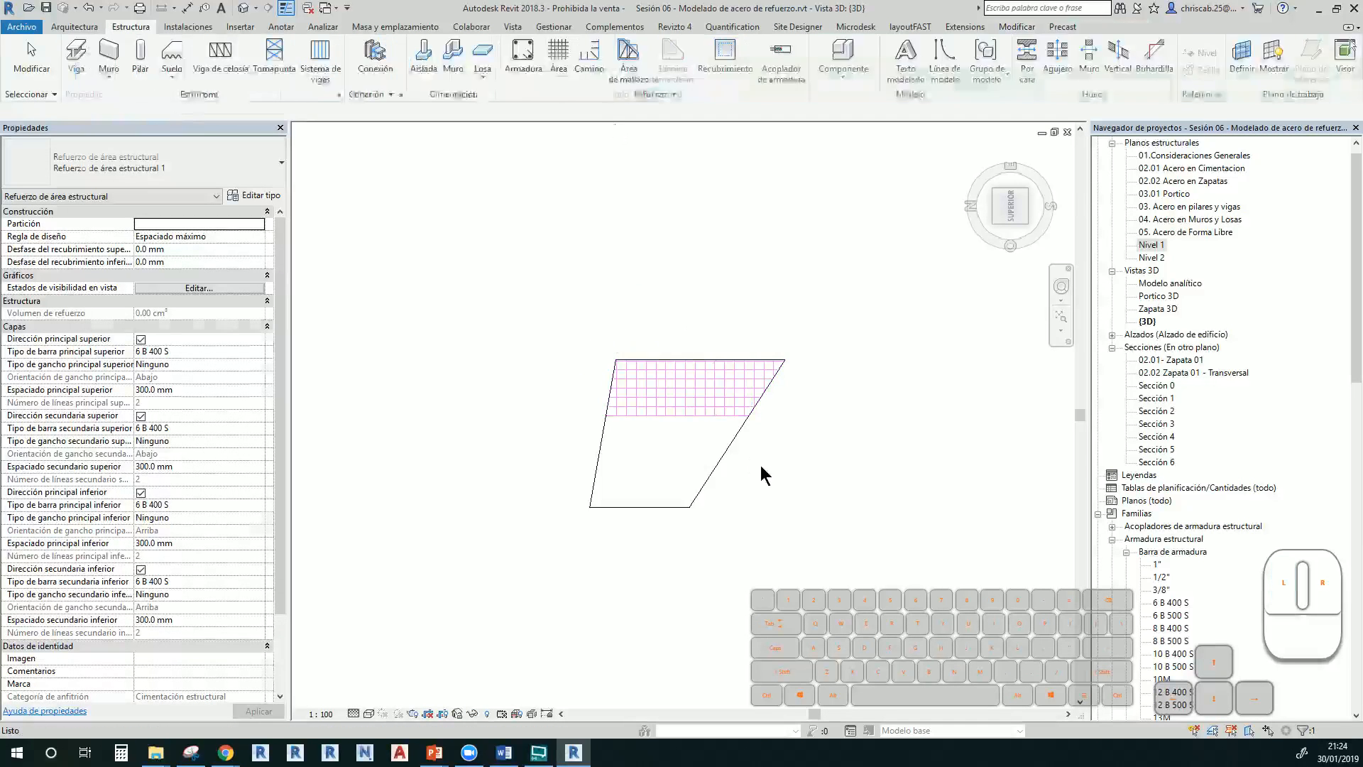
Create a second area-reinforcement zone bounded along the slab's bottom edge
{"action": "left_click", "coordinate": [694, 505]}
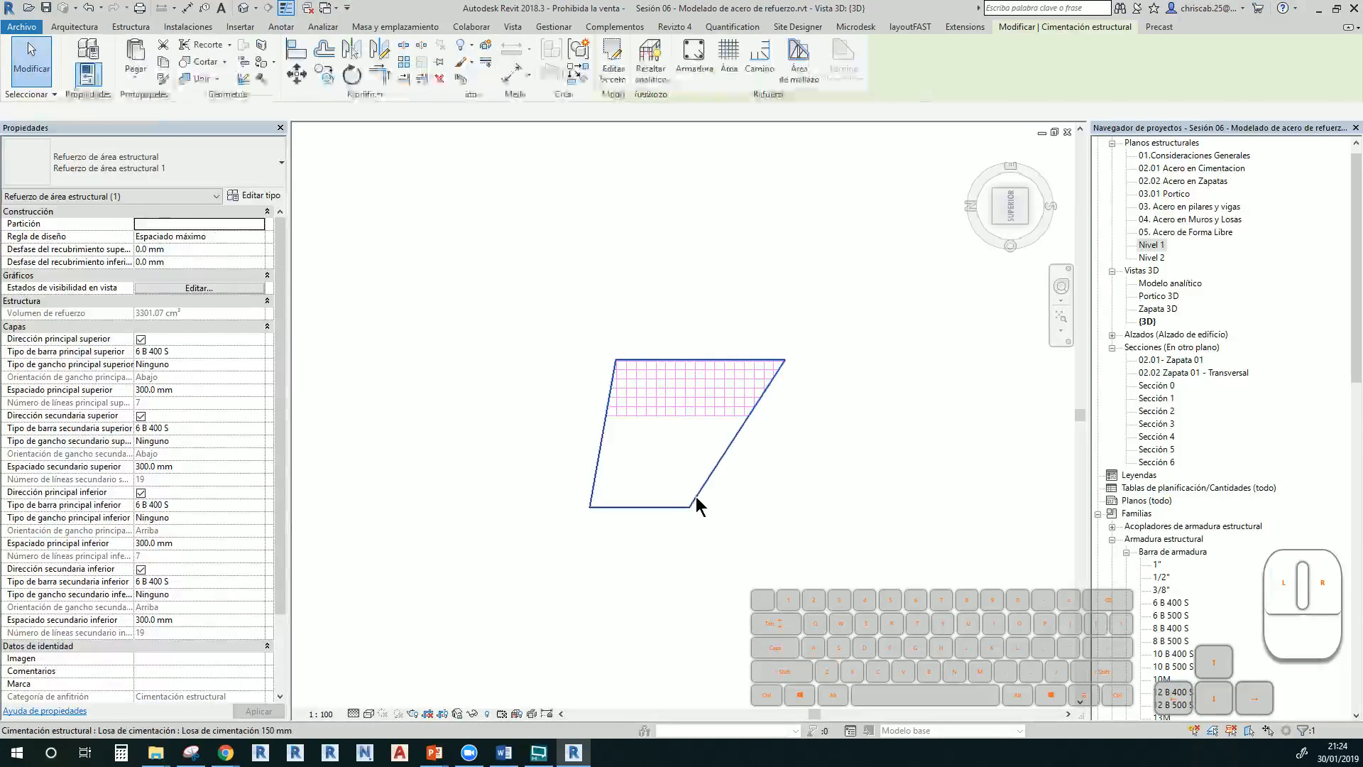
{"action": "left_click", "coordinate": [696, 74]}
{"action": "key", "text": "Escape"}
{"action": "key", "text": "Escape"}
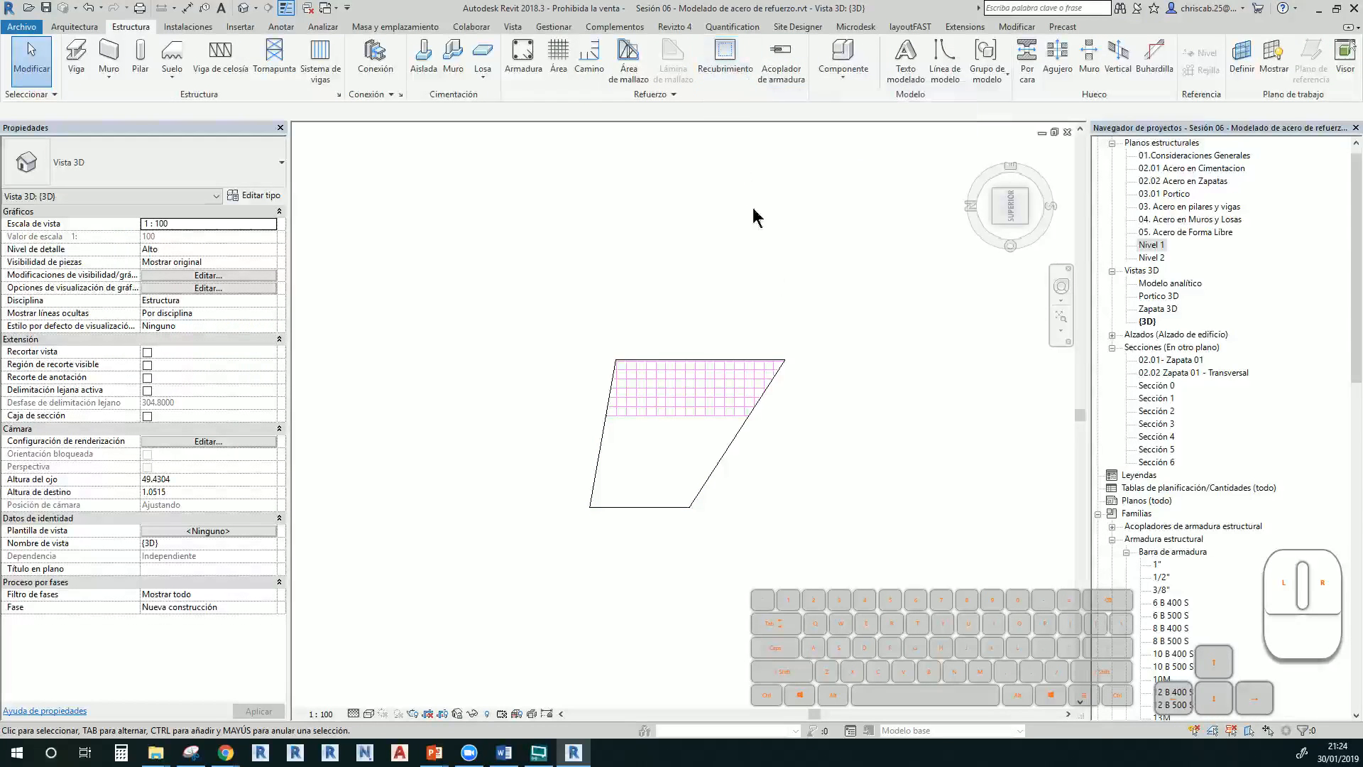
{"action": "left_click", "coordinate": [726, 458]}
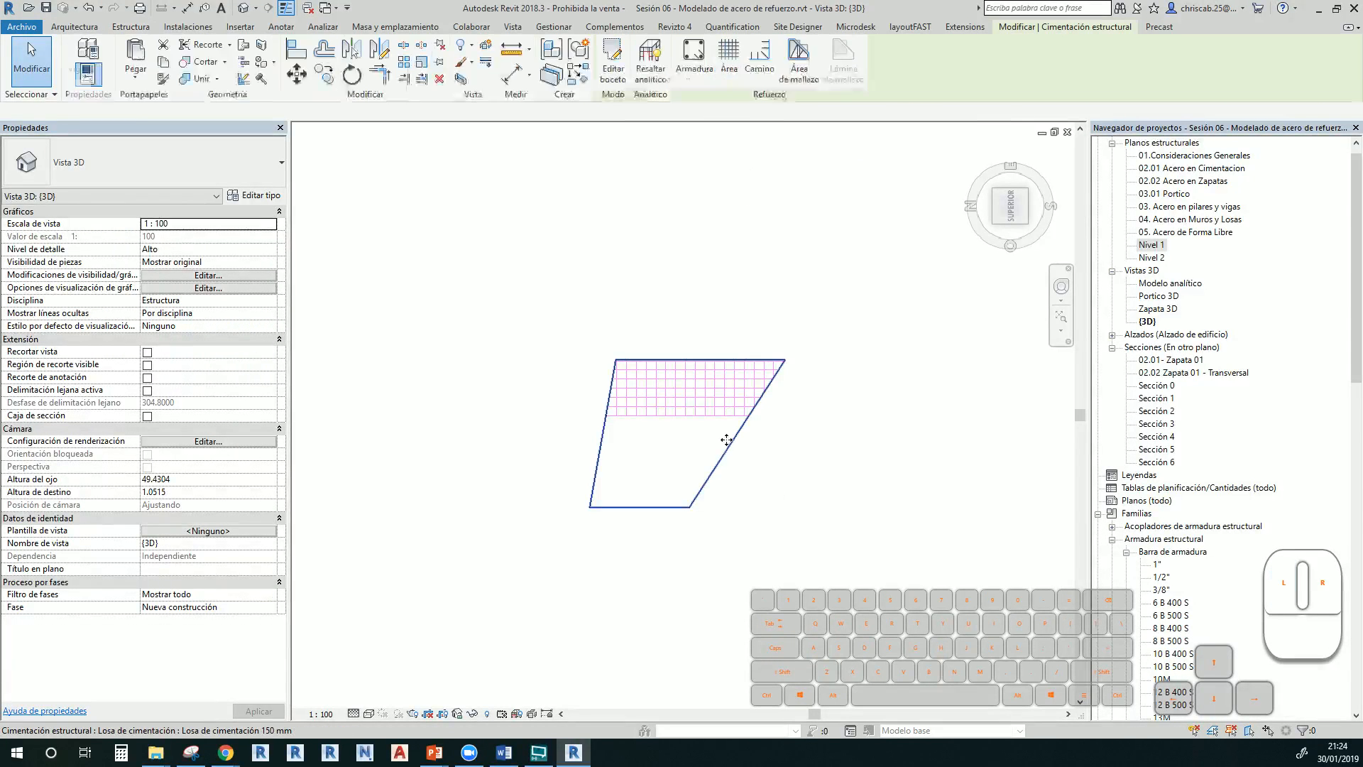
{"action": "left_click", "coordinate": [719, 84]}
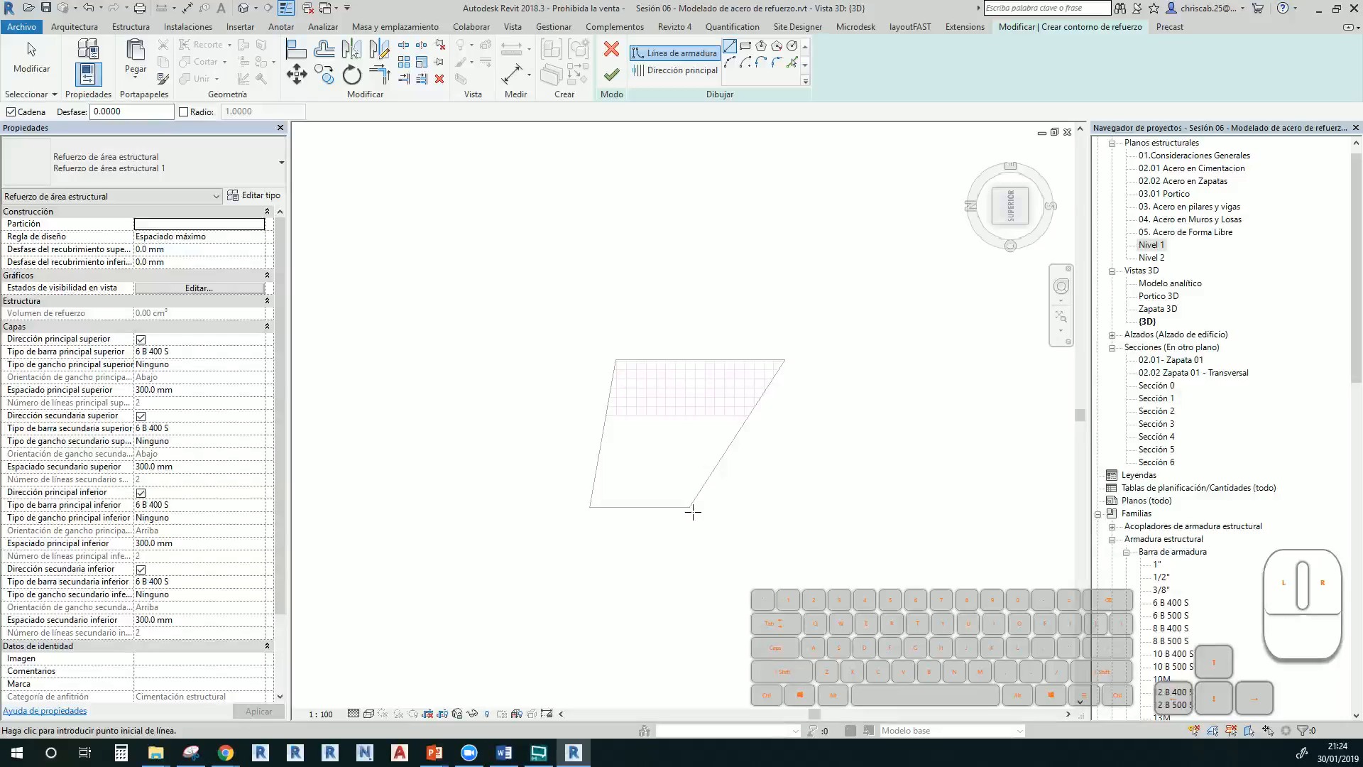
{"action": "left_click", "coordinate": [590, 507]}
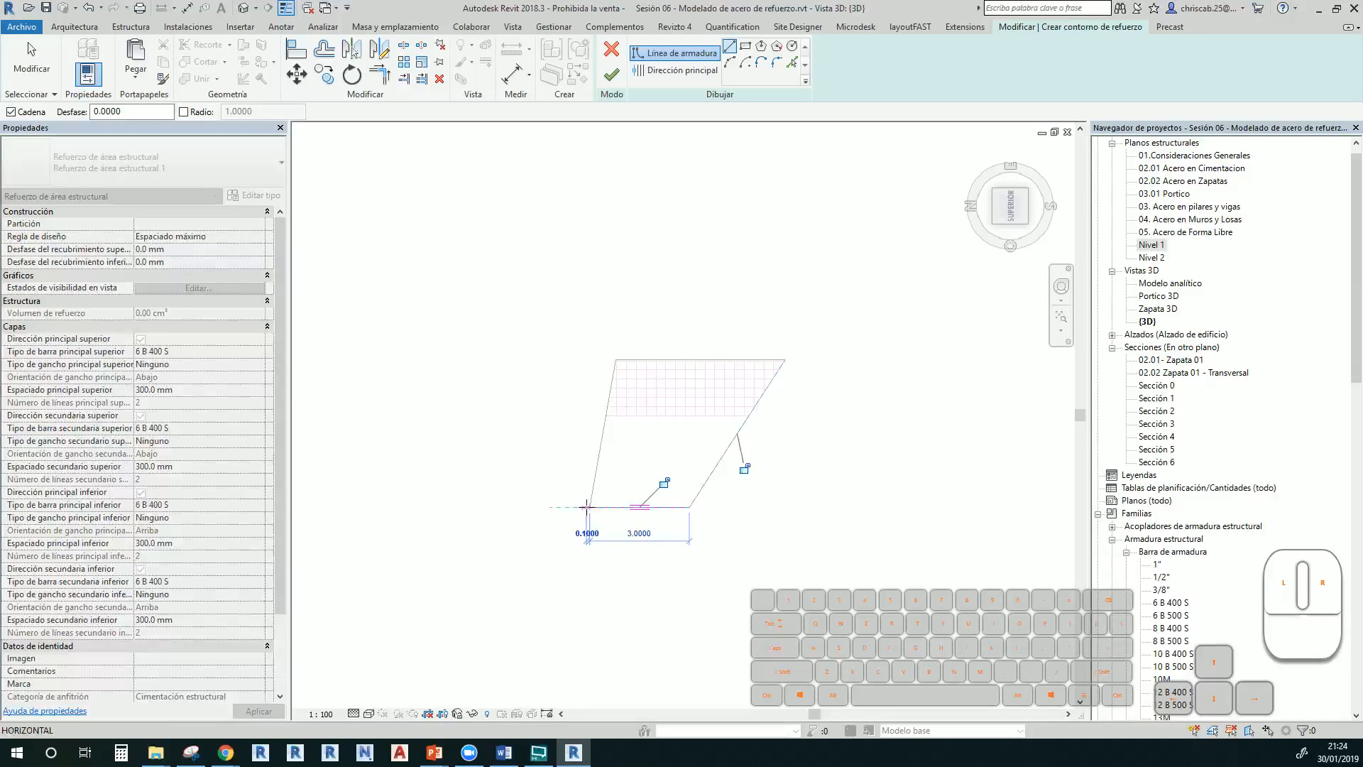
{"action": "left_click", "coordinate": [599, 458]}
{"action": "left_click", "coordinate": [722, 458]}
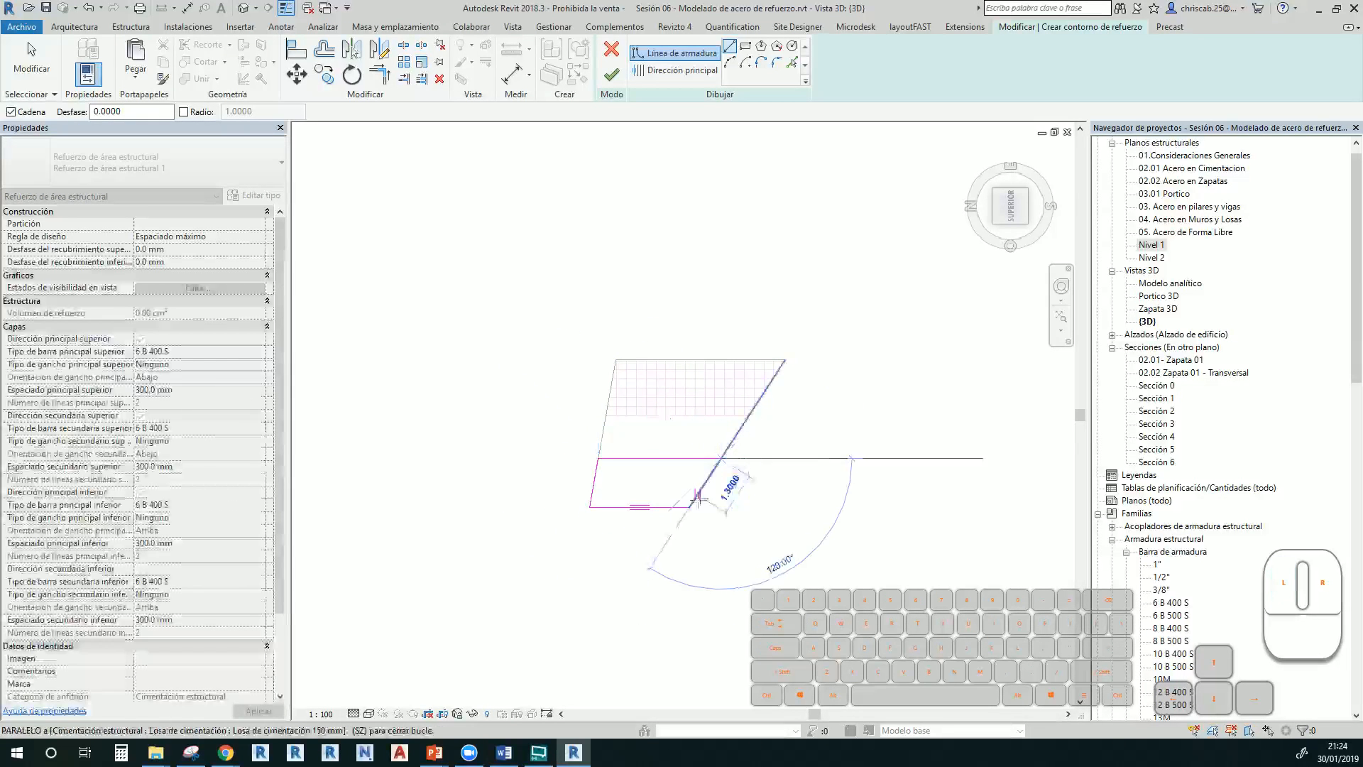
{"action": "left_click", "coordinate": [690, 505]}
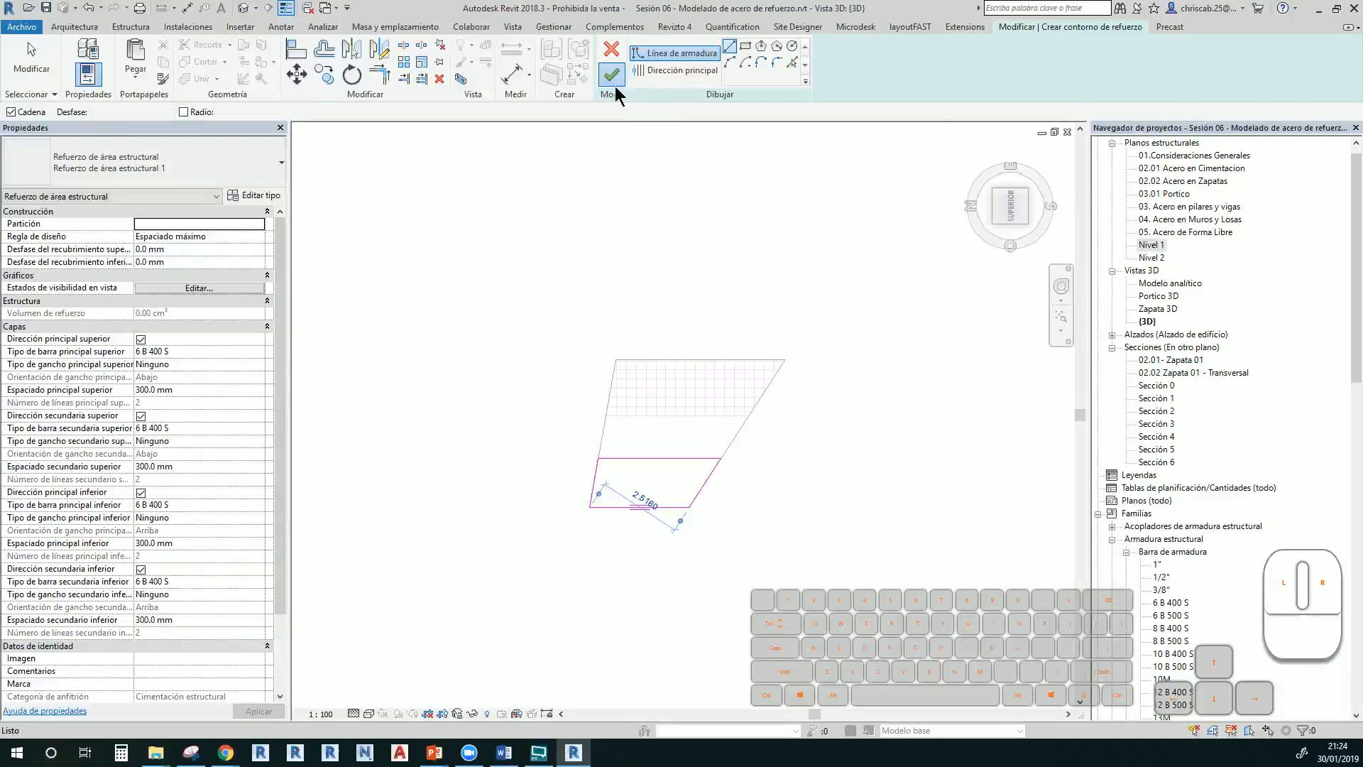
{"action": "left_click", "coordinate": [615, 84]}
{"action": "scroll", "coordinate": [683, 480], "scroll_direction": "up", "scroll_amount": 3}
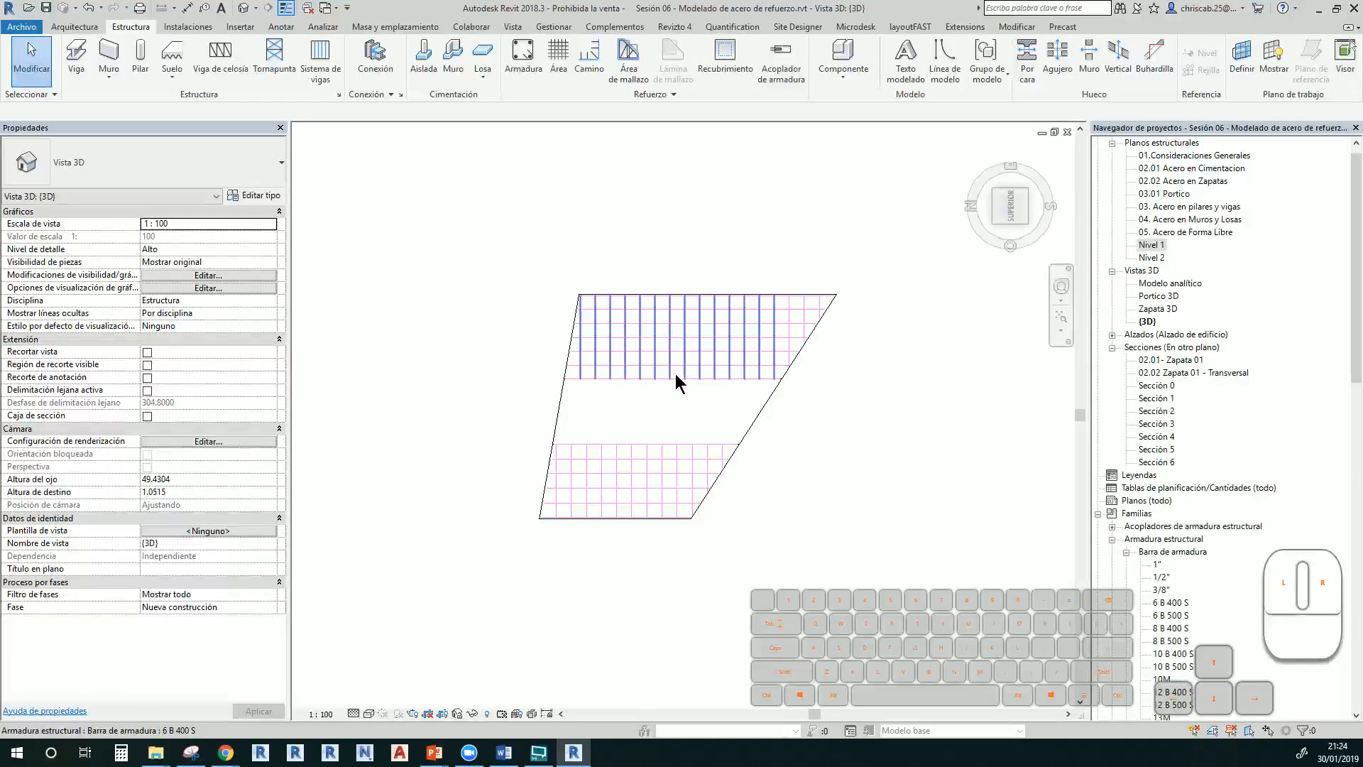
Give the upper zone 200 mm top main spacing and 1" top main bars
{"action": "left_click", "coordinate": [697, 344]}
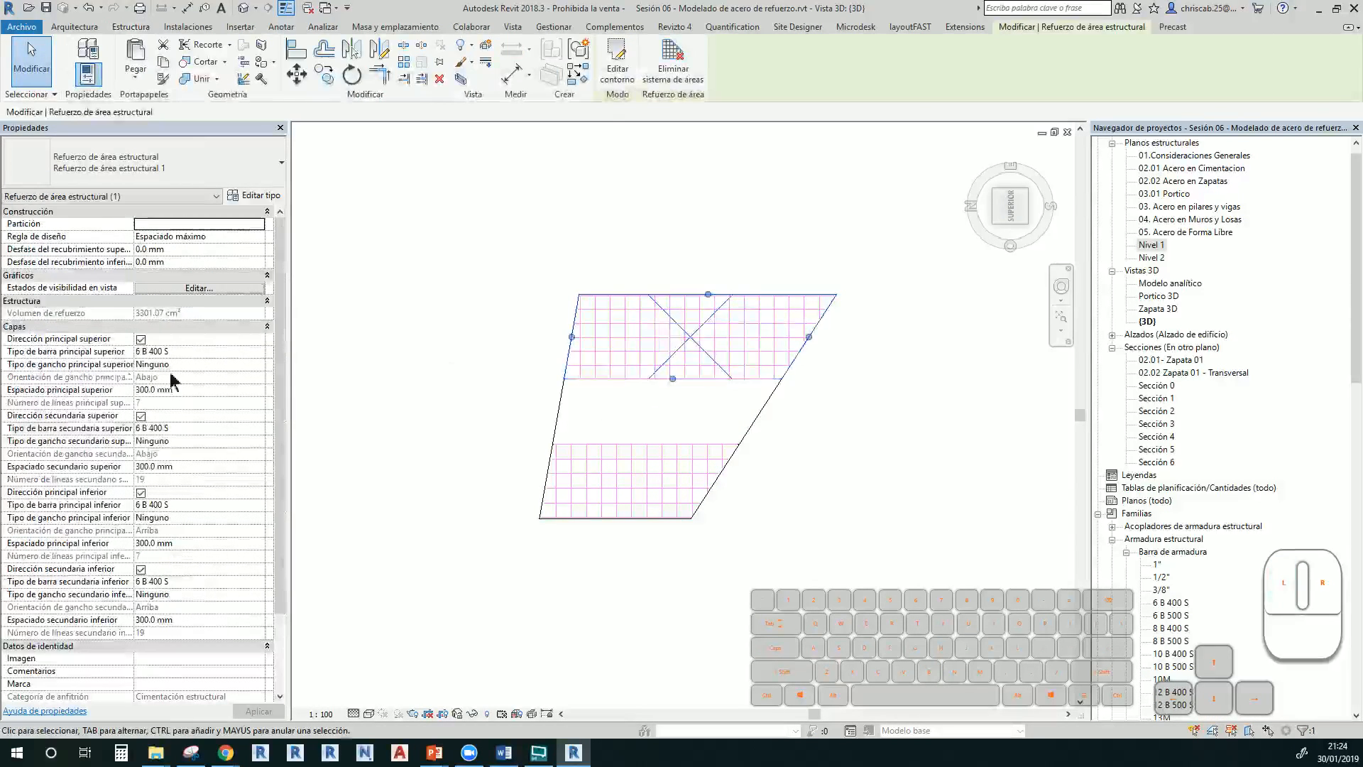
{"action": "left_click", "coordinate": [193, 389]}
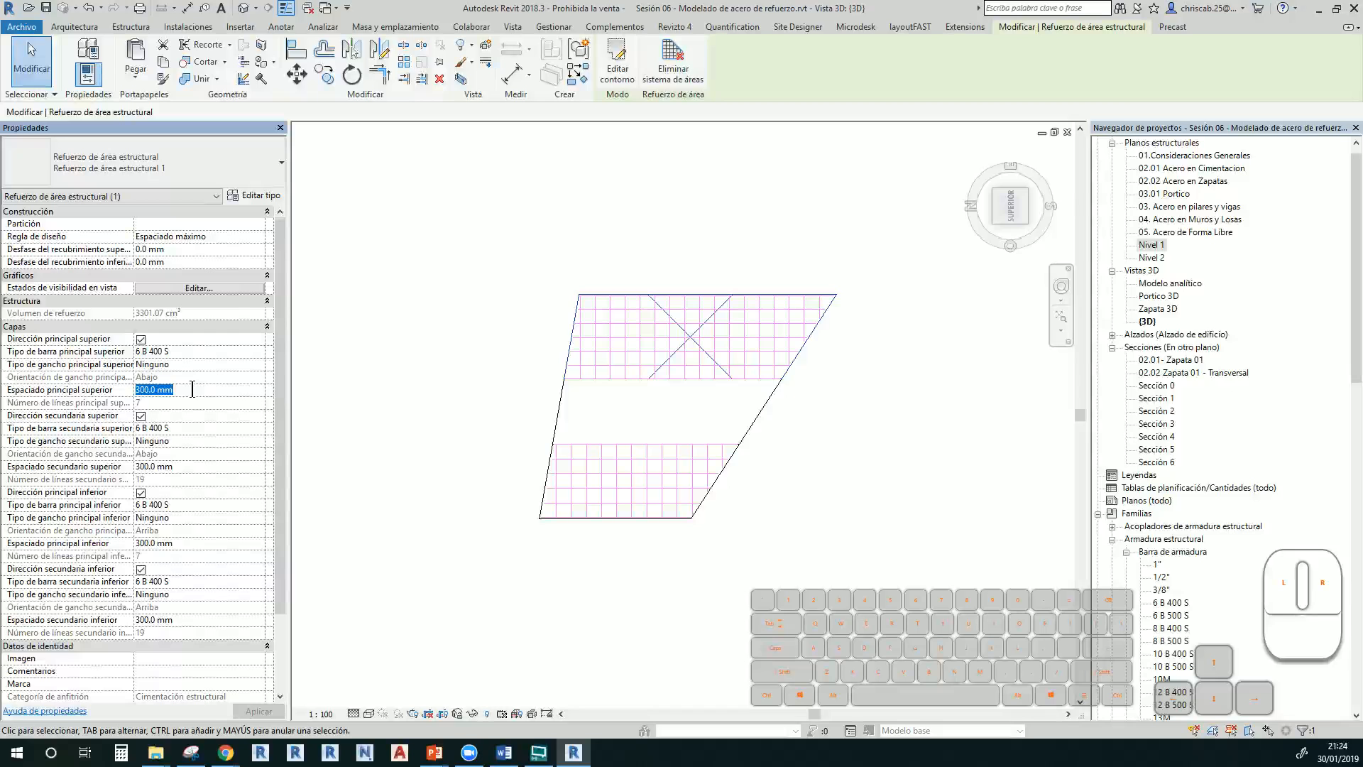
{"action": "type", "text": "200"}
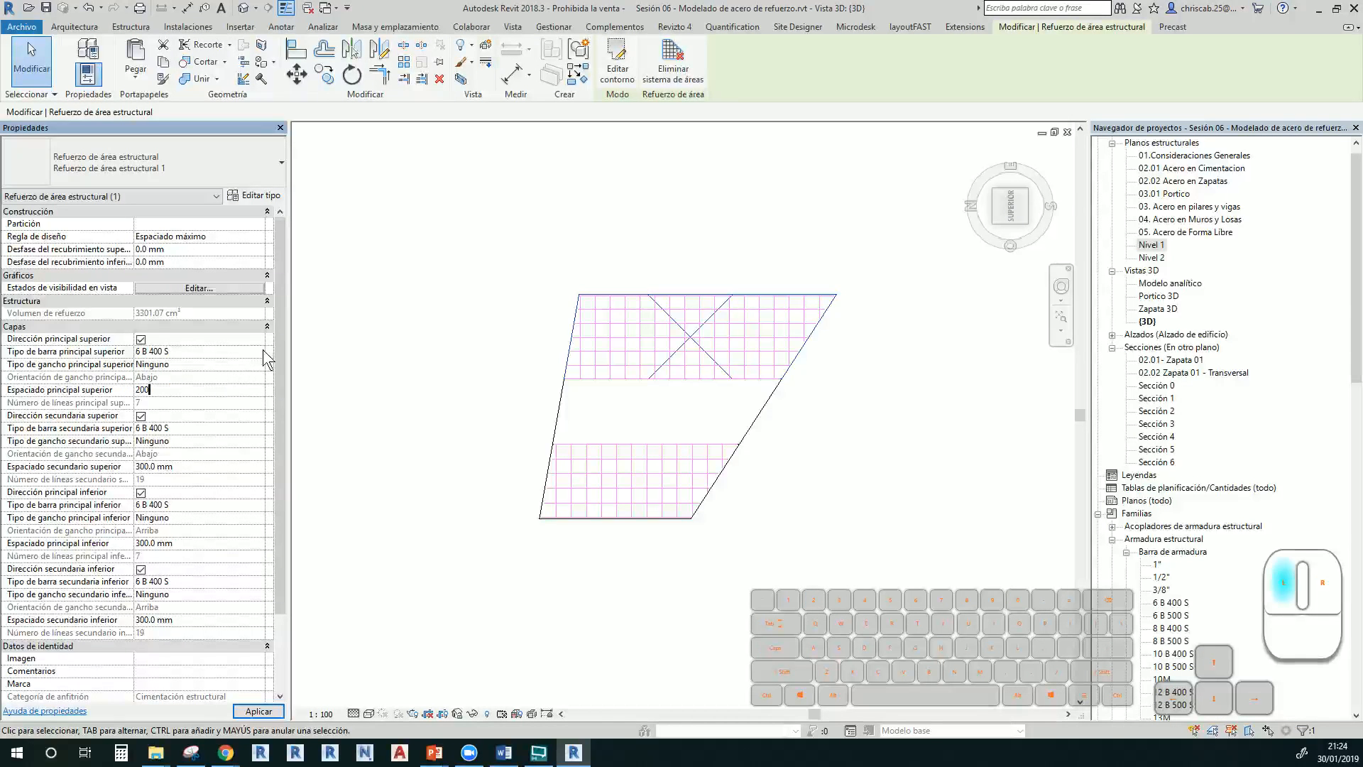
{"action": "left_click", "coordinate": [263, 351]}
{"action": "left_click", "coordinate": [177, 368]}
{"action": "left_click", "coordinate": [259, 353]}
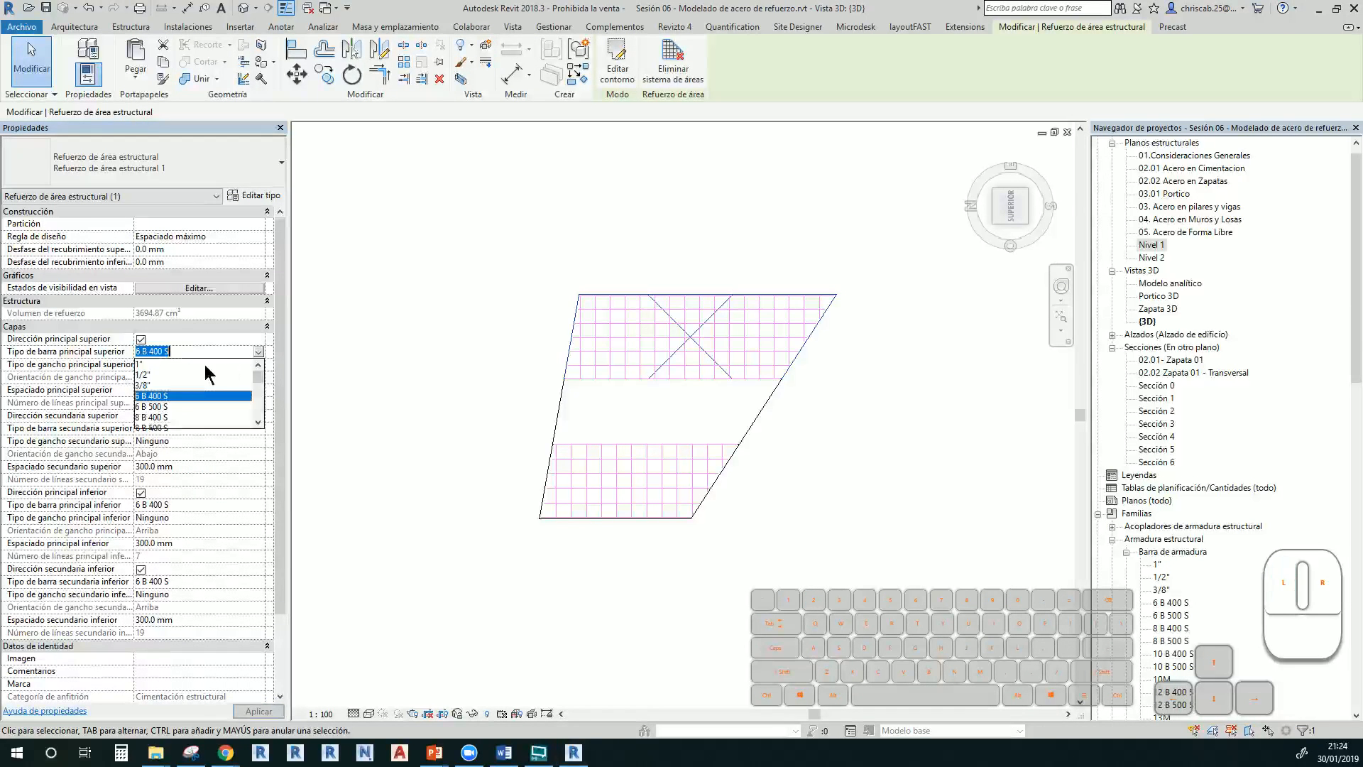
{"action": "left_click", "coordinate": [175, 365]}
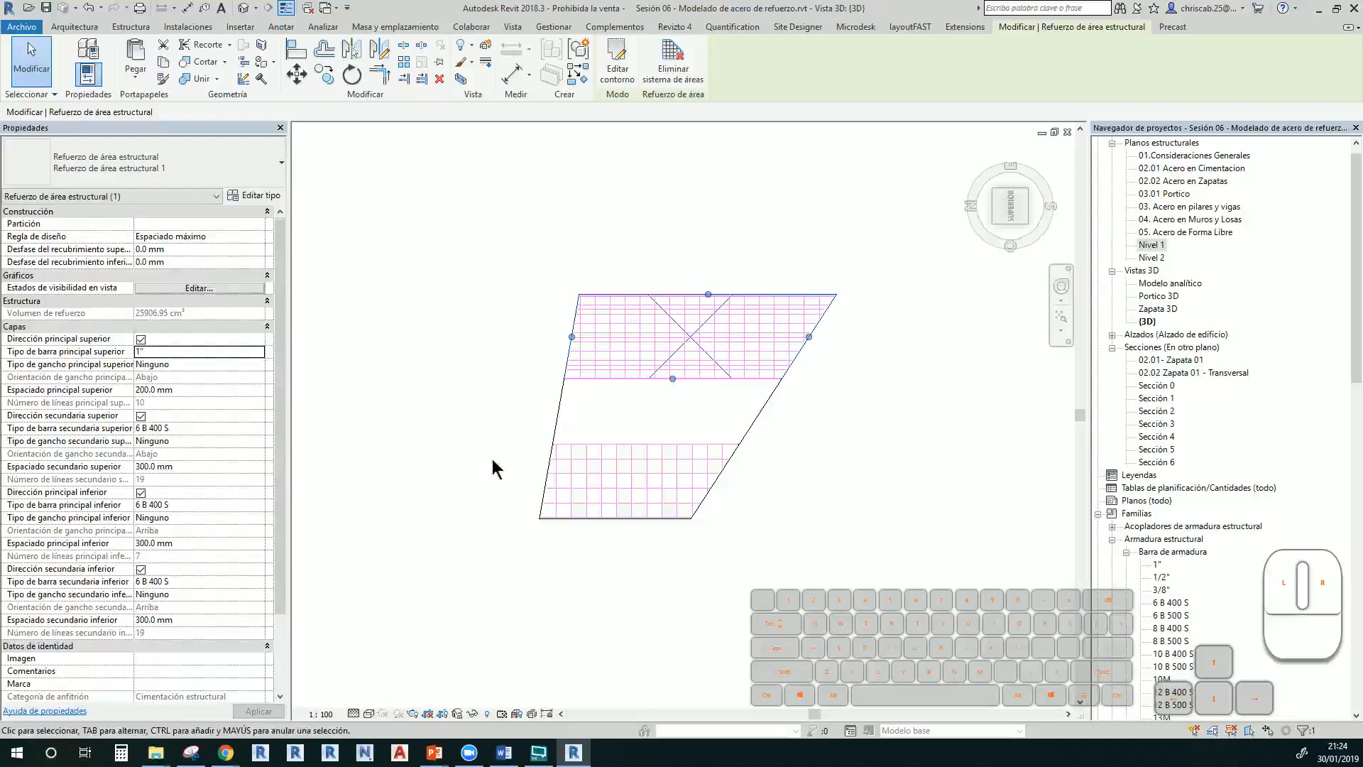
Set the lower zone's top main bar spacing to 100 mm and edit its top secondary spacing
{"action": "left_click", "coordinate": [612, 458]}
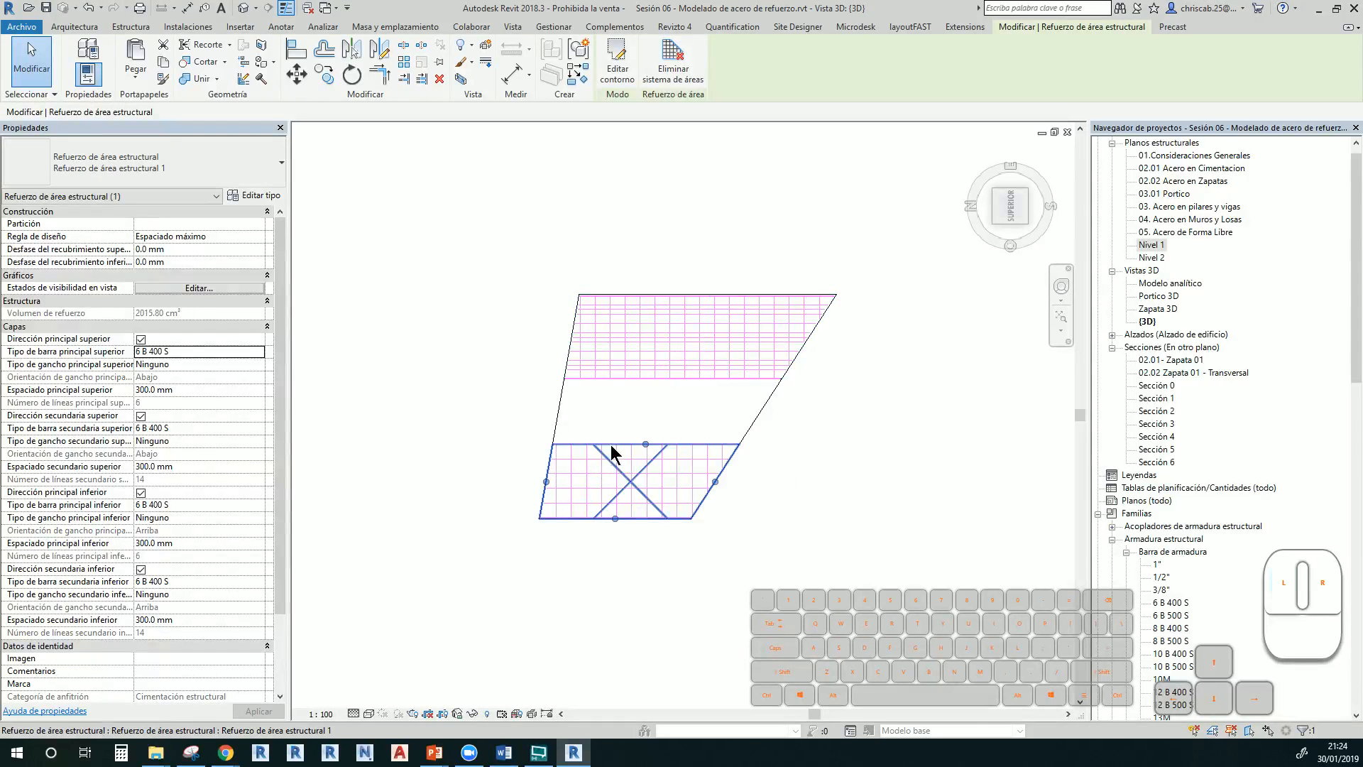
{"action": "left_click", "coordinate": [258, 389]}
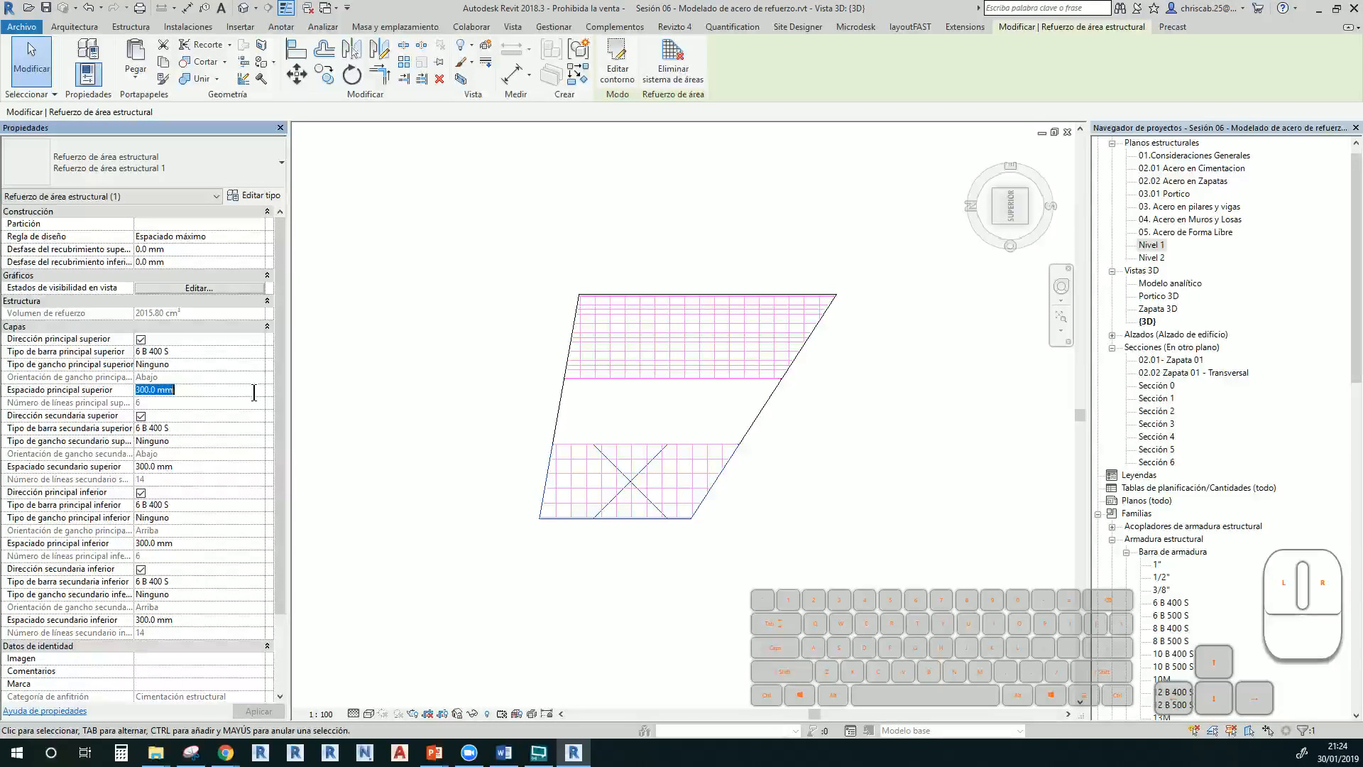
{"action": "type", "text": "100"}
{"action": "key", "text": "Return"}
{"action": "left_click", "coordinate": [197, 472]}
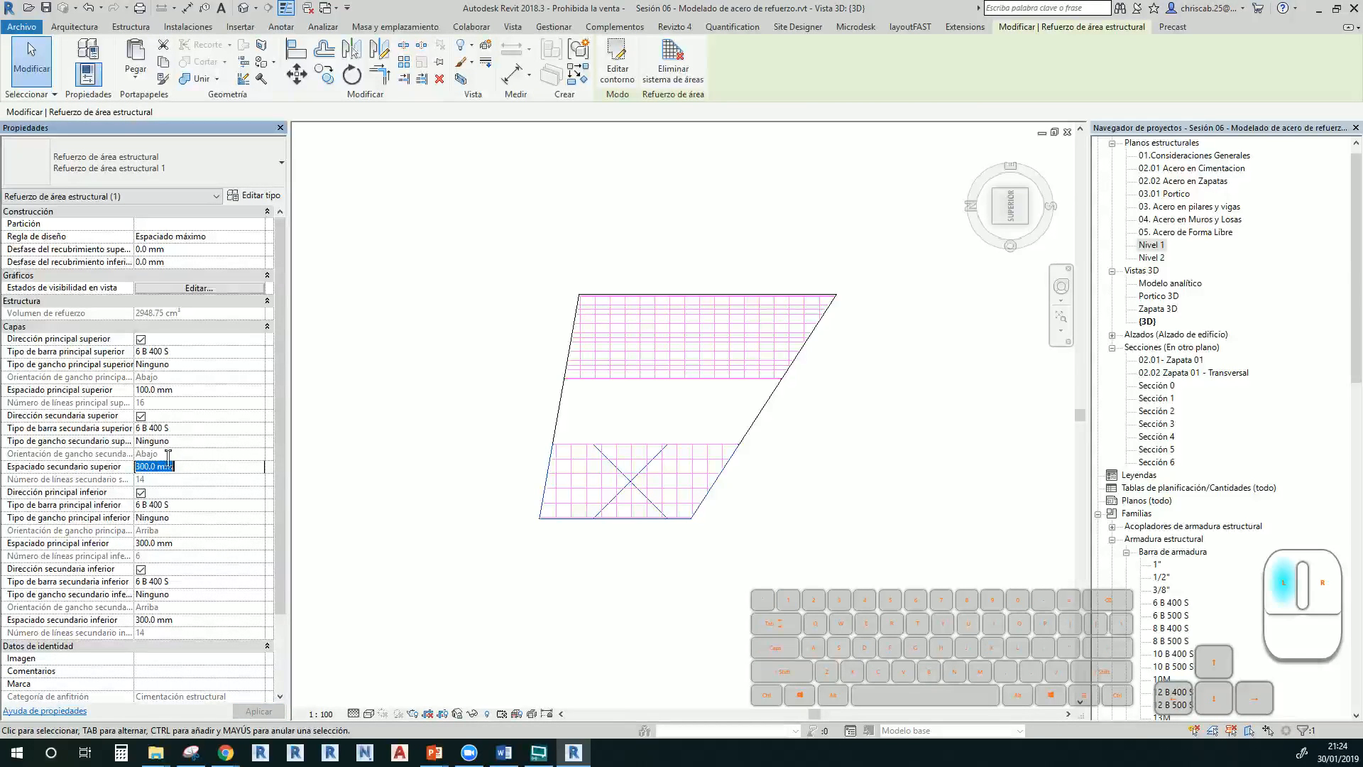
{"action": "left_click_drag", "start_coordinate": [168, 462], "coordinate": [100, 471]}
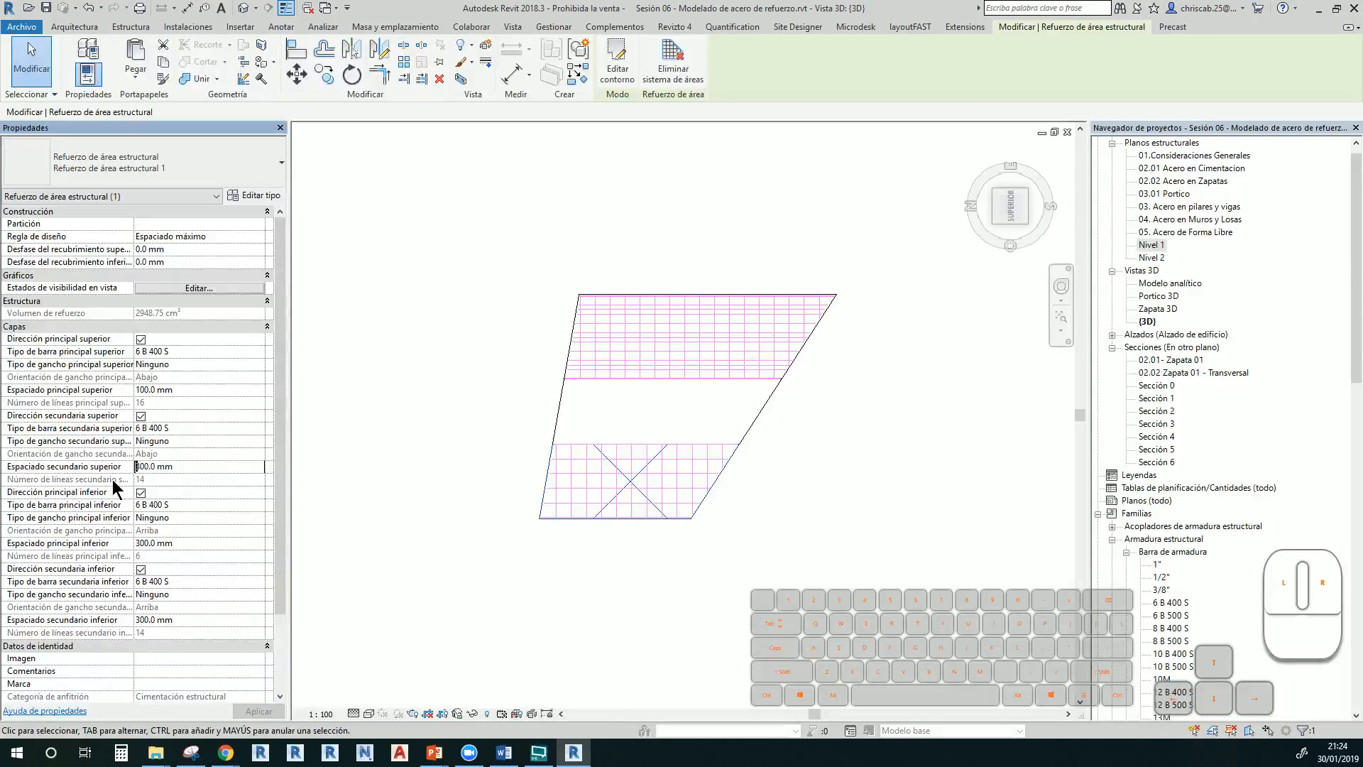
{"action": "left_click", "coordinate": [201, 468]}
Set the lower zone's bottom main and bottom secondary spacing to 100 mm and apply
{"action": "left_click", "coordinate": [198, 506]}
{"action": "left_click", "coordinate": [196, 543]}
{"action": "type", "text": "1000"}
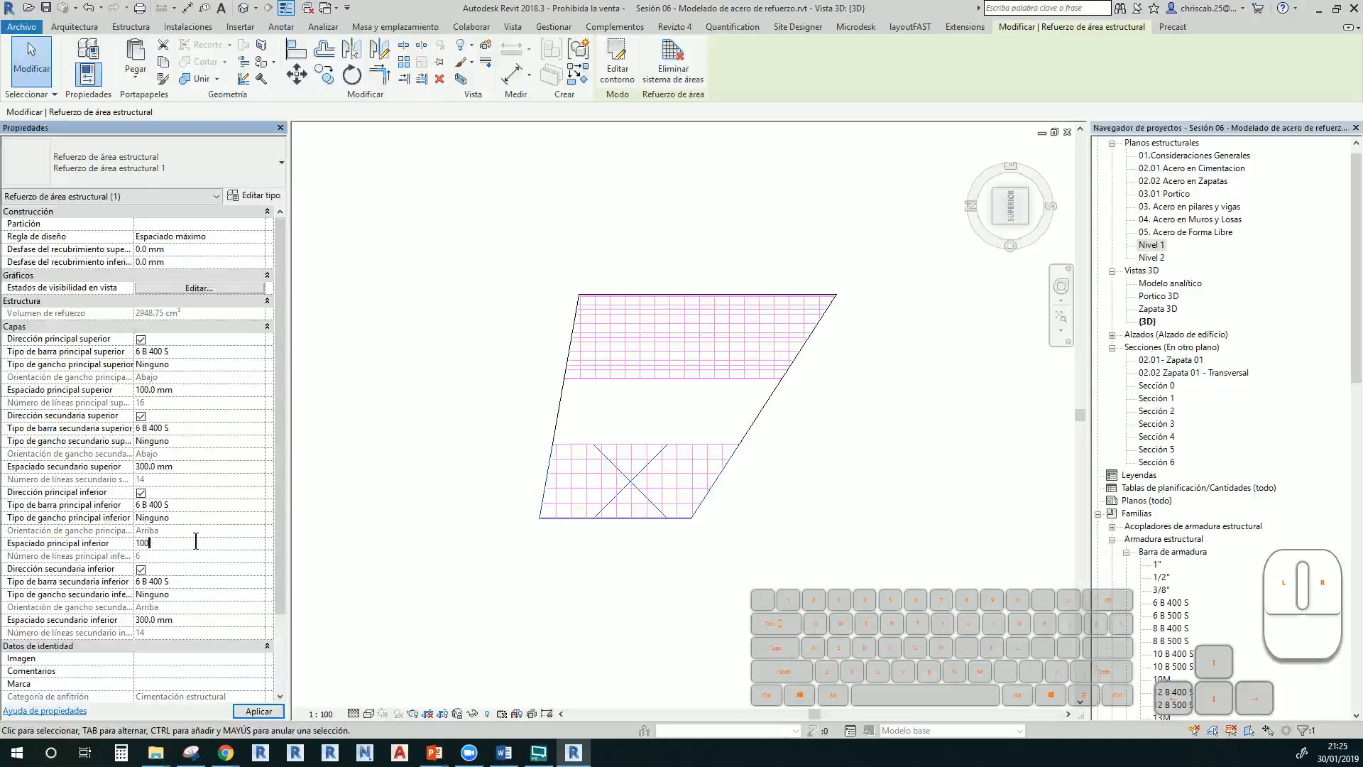
{"action": "left_click", "coordinate": [196, 471]}
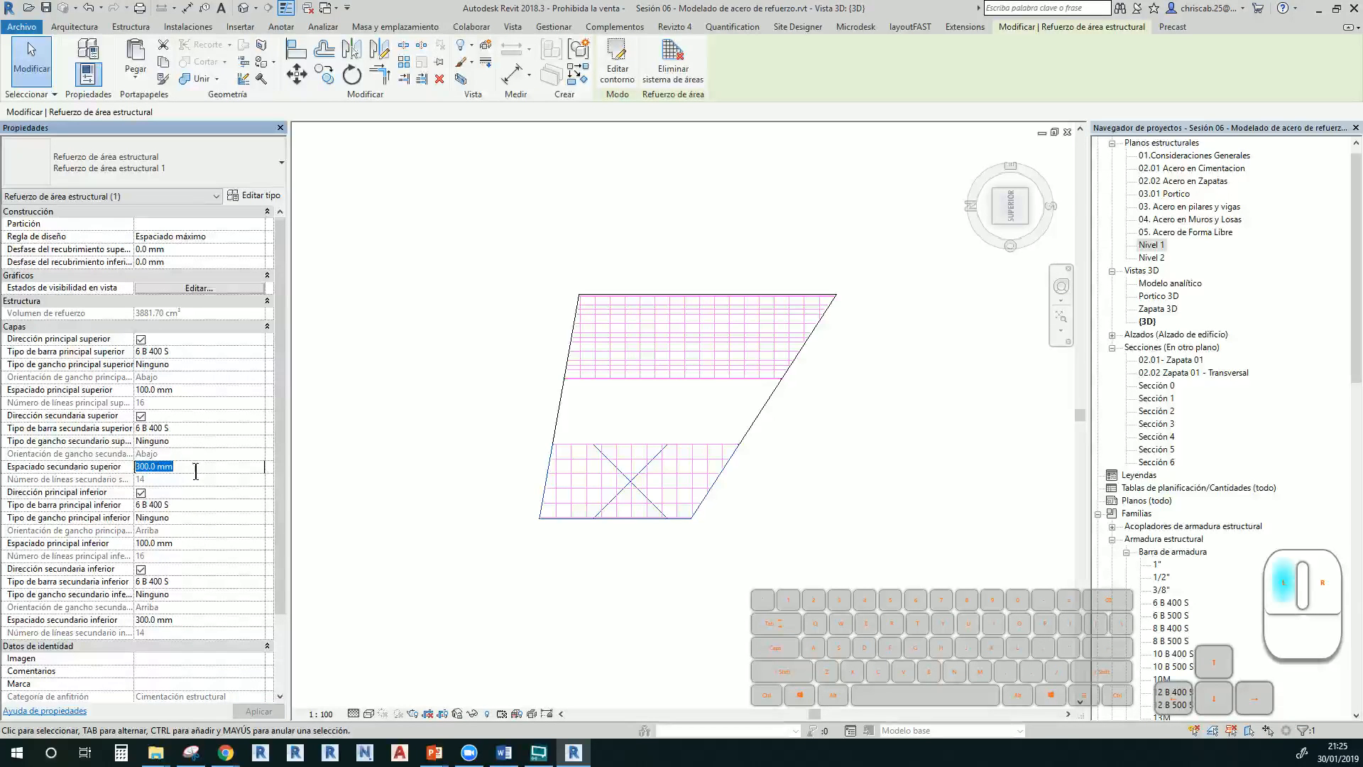
{"action": "left_click", "coordinate": [205, 618]}
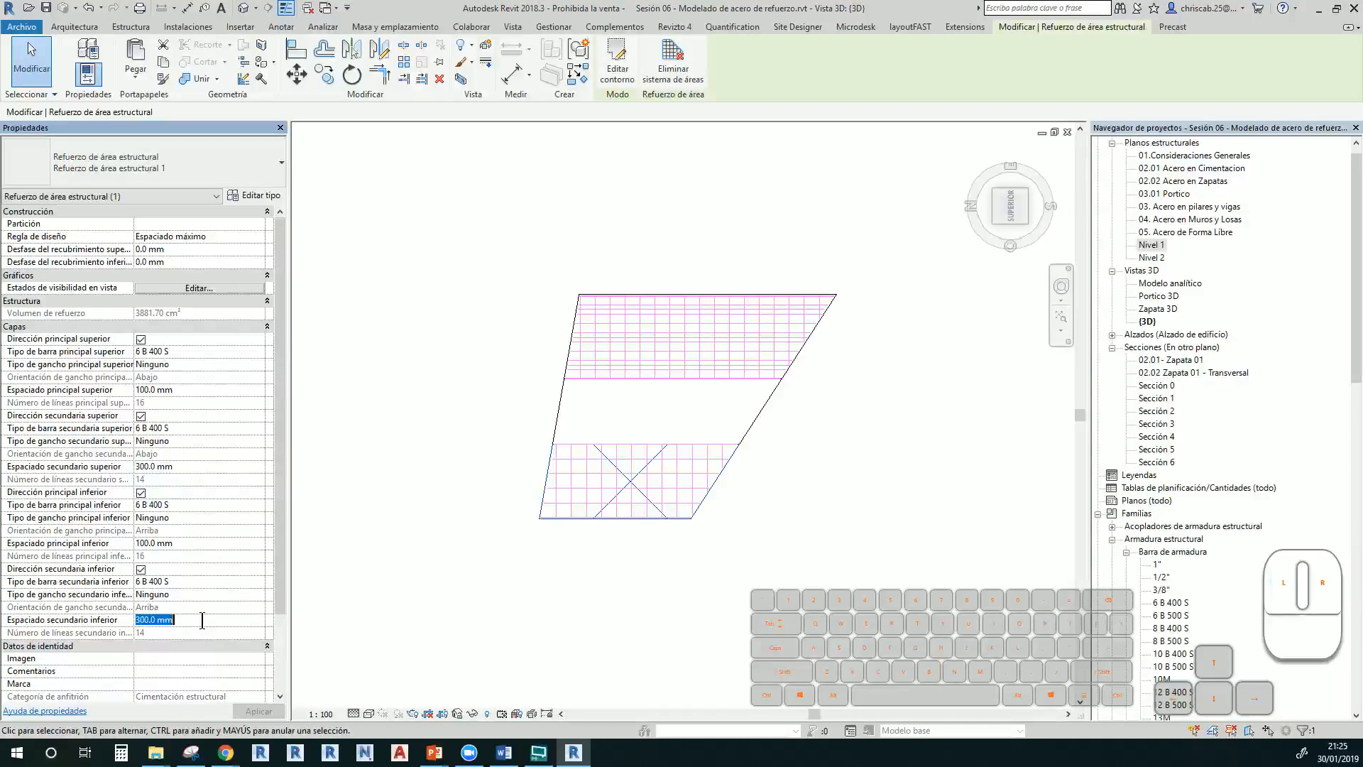
{"action": "type", "text": "100"}
{"action": "left_click", "coordinate": [278, 712]}
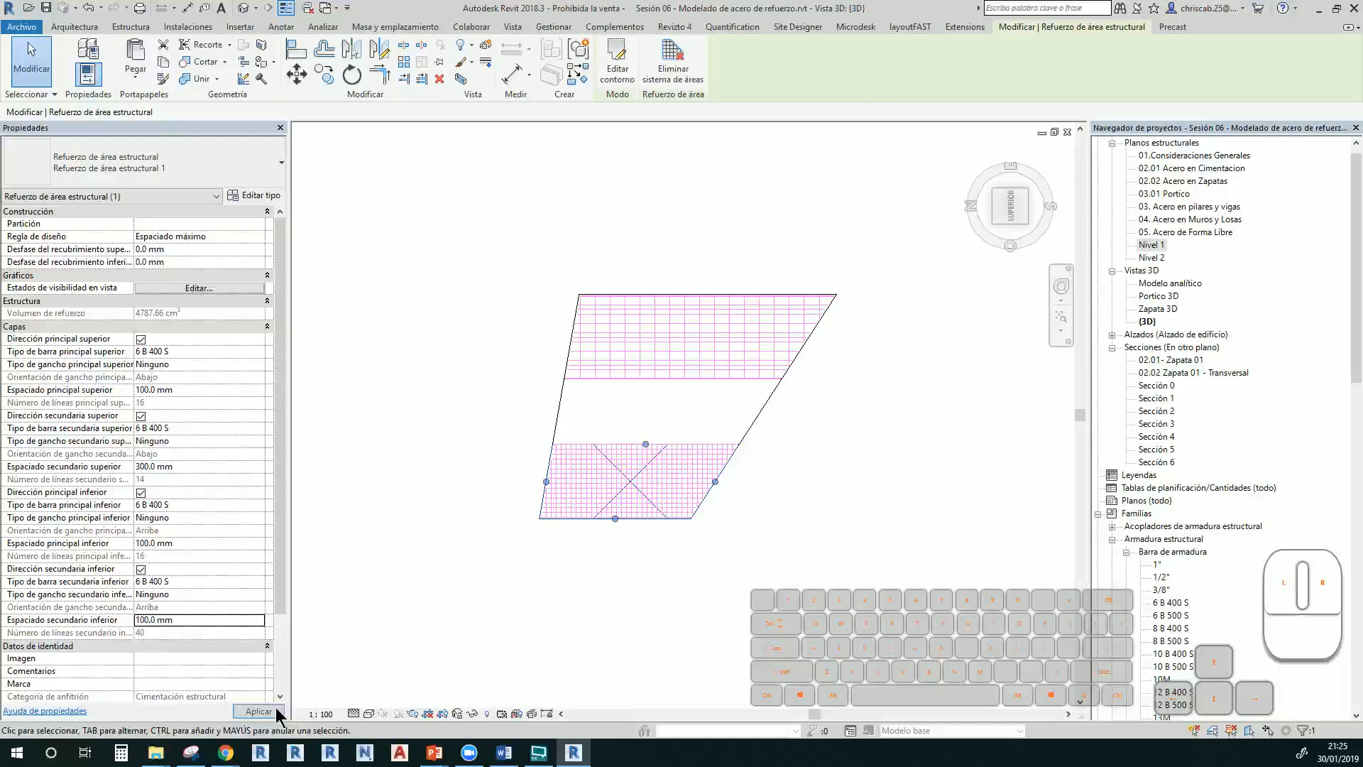
{"action": "left_click", "coordinate": [424, 563]}
{"action": "scroll", "coordinate": [739, 384], "scroll_direction": "up", "scroll_amount": 2}
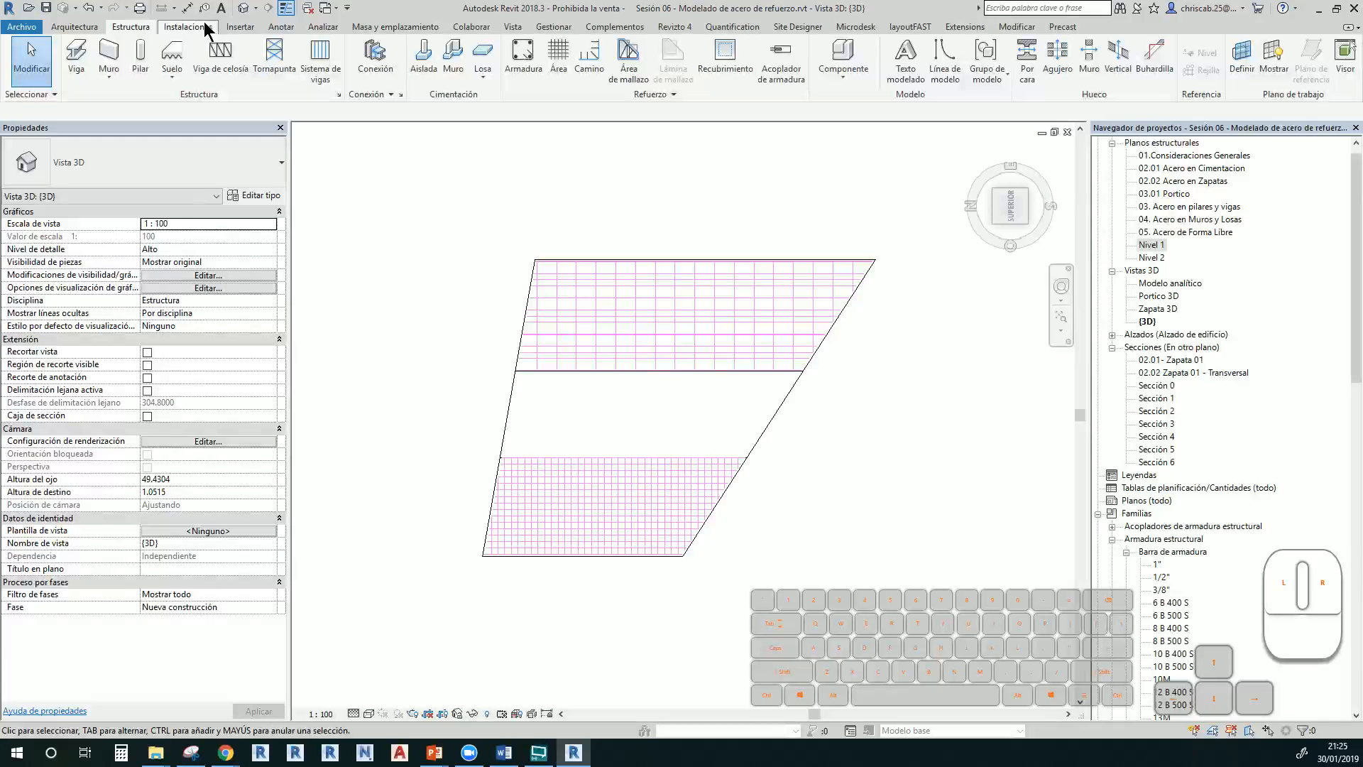
{"action": "scroll", "coordinate": [208, 30], "scroll_direction": "down", "scroll_amount": 4}
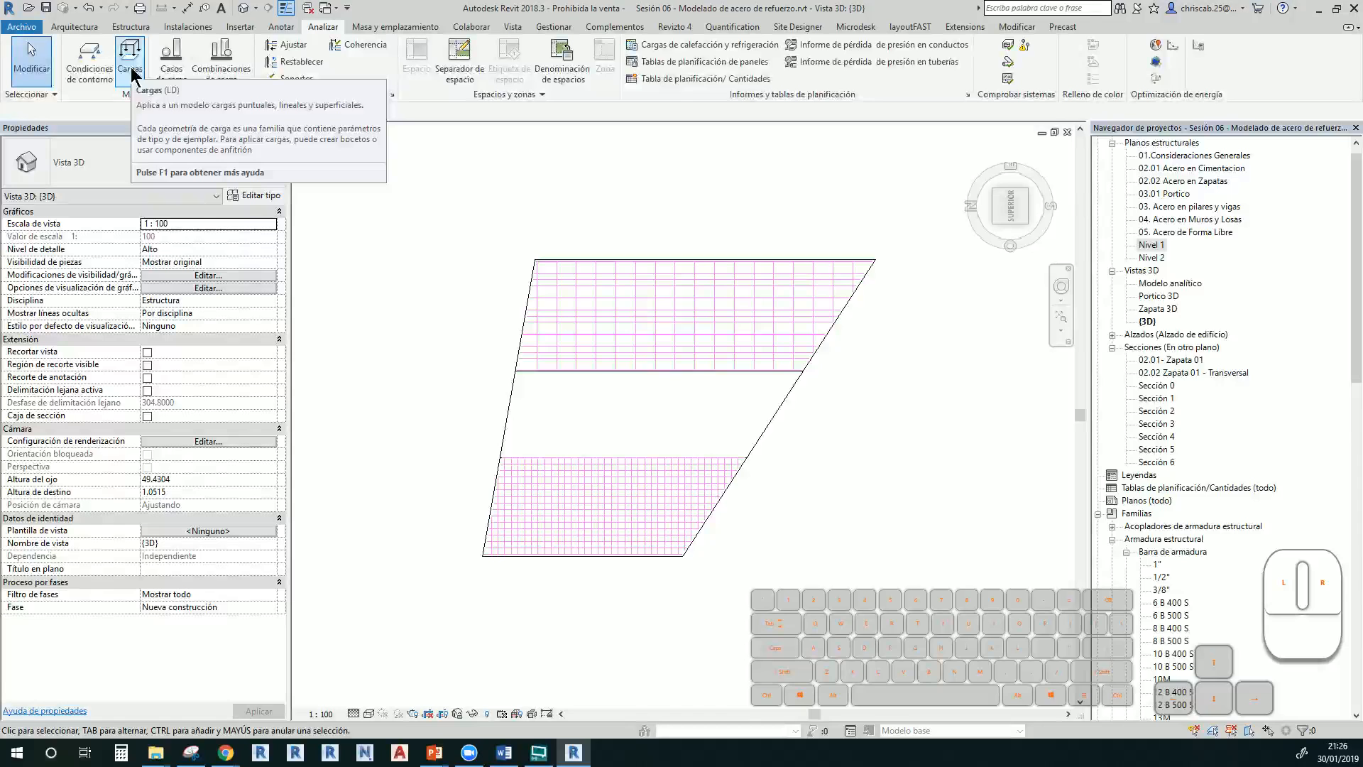
{"action": "key", "text": "Tab"}
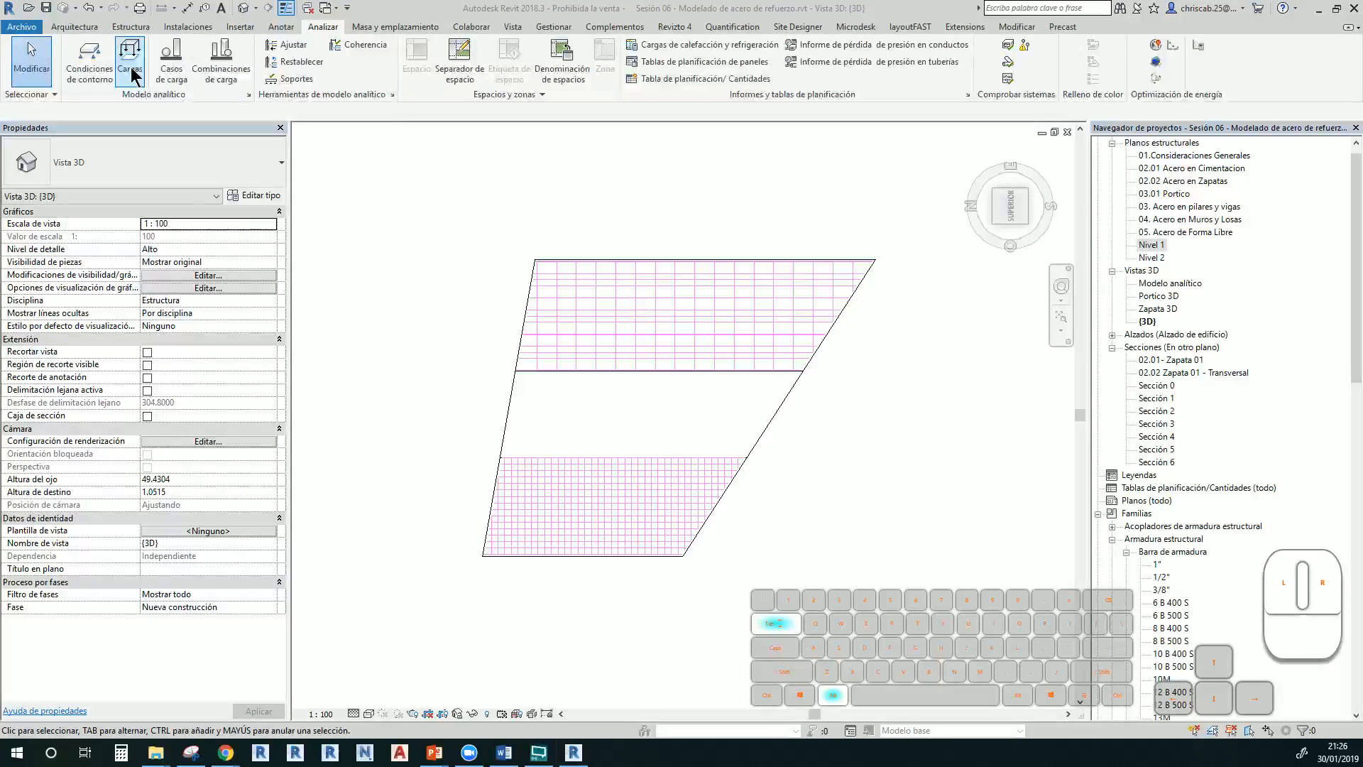